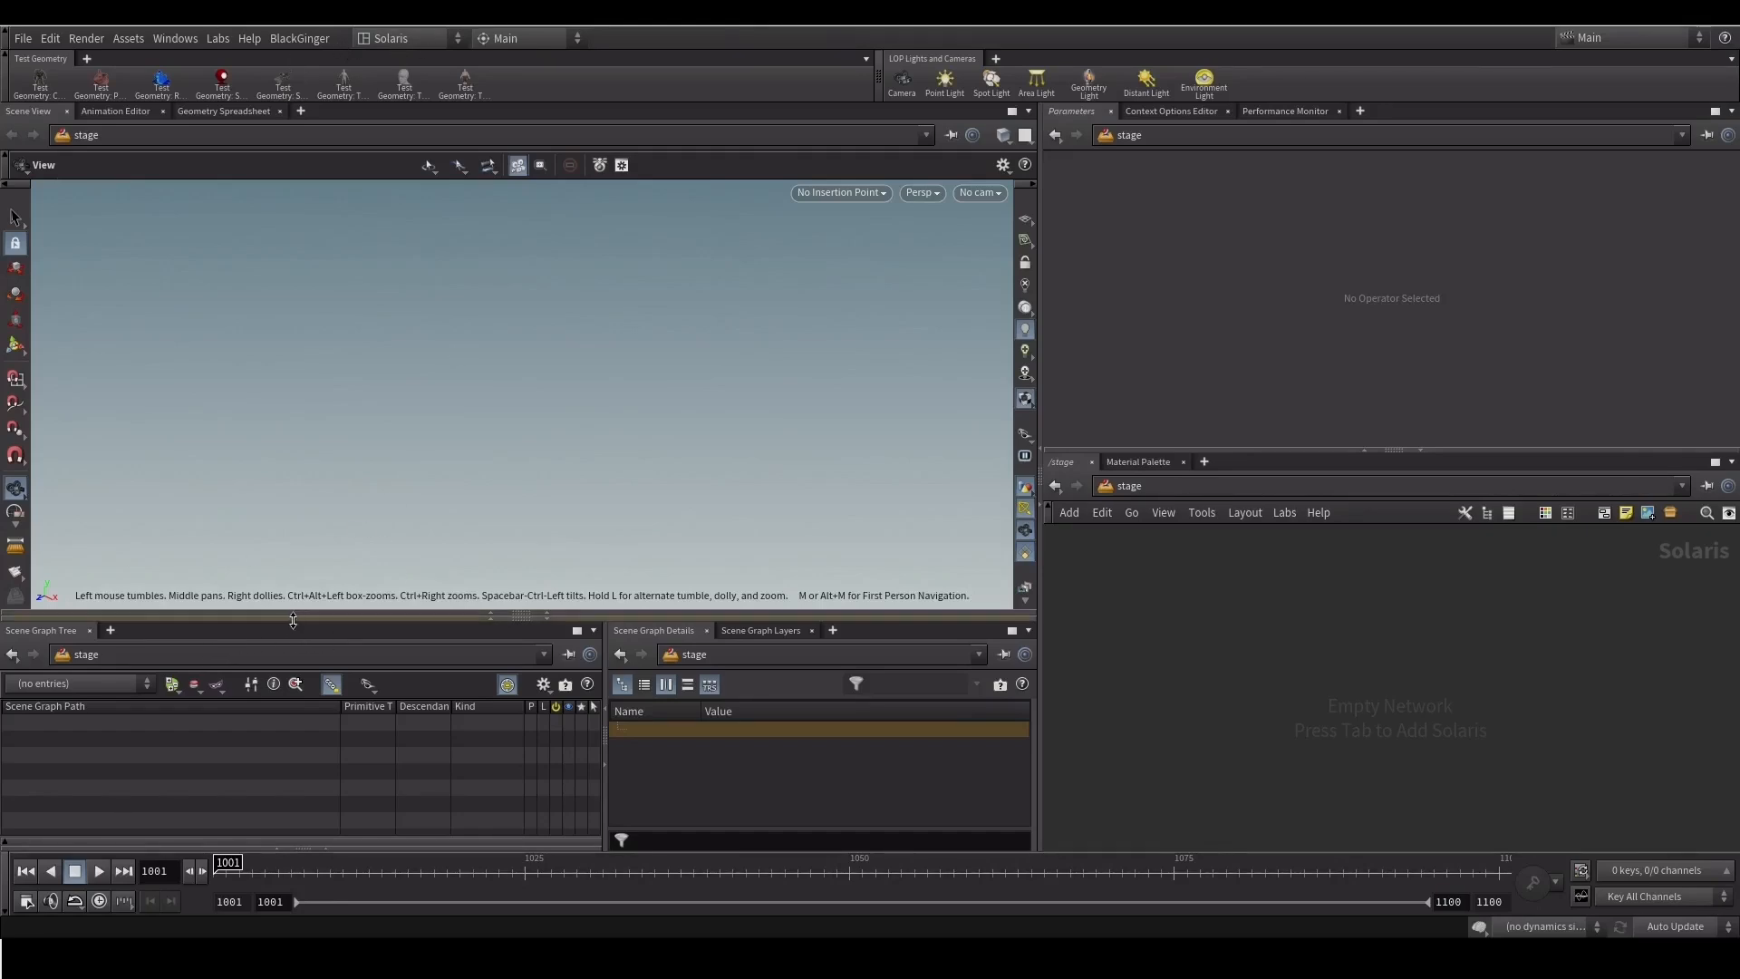
Add a SOP Create node to the empty stage network and enter its geometry network
left_click_drag(290, 617, 291, 610)
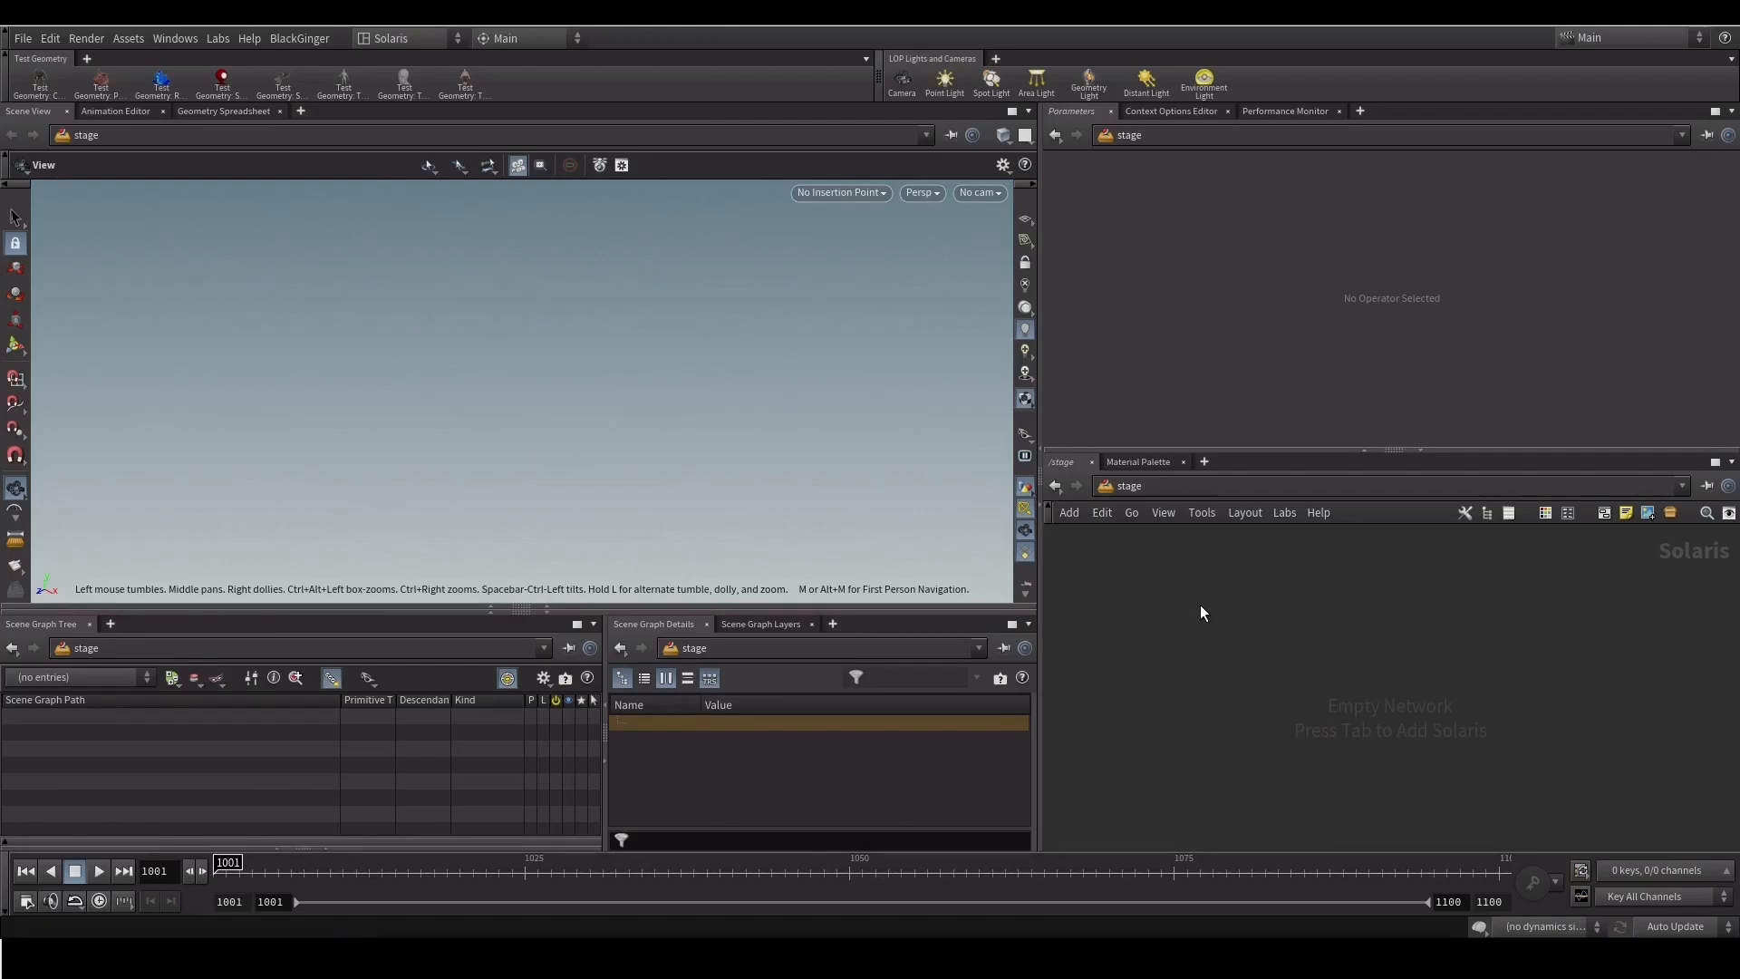
key("Tab")
type("sopc")
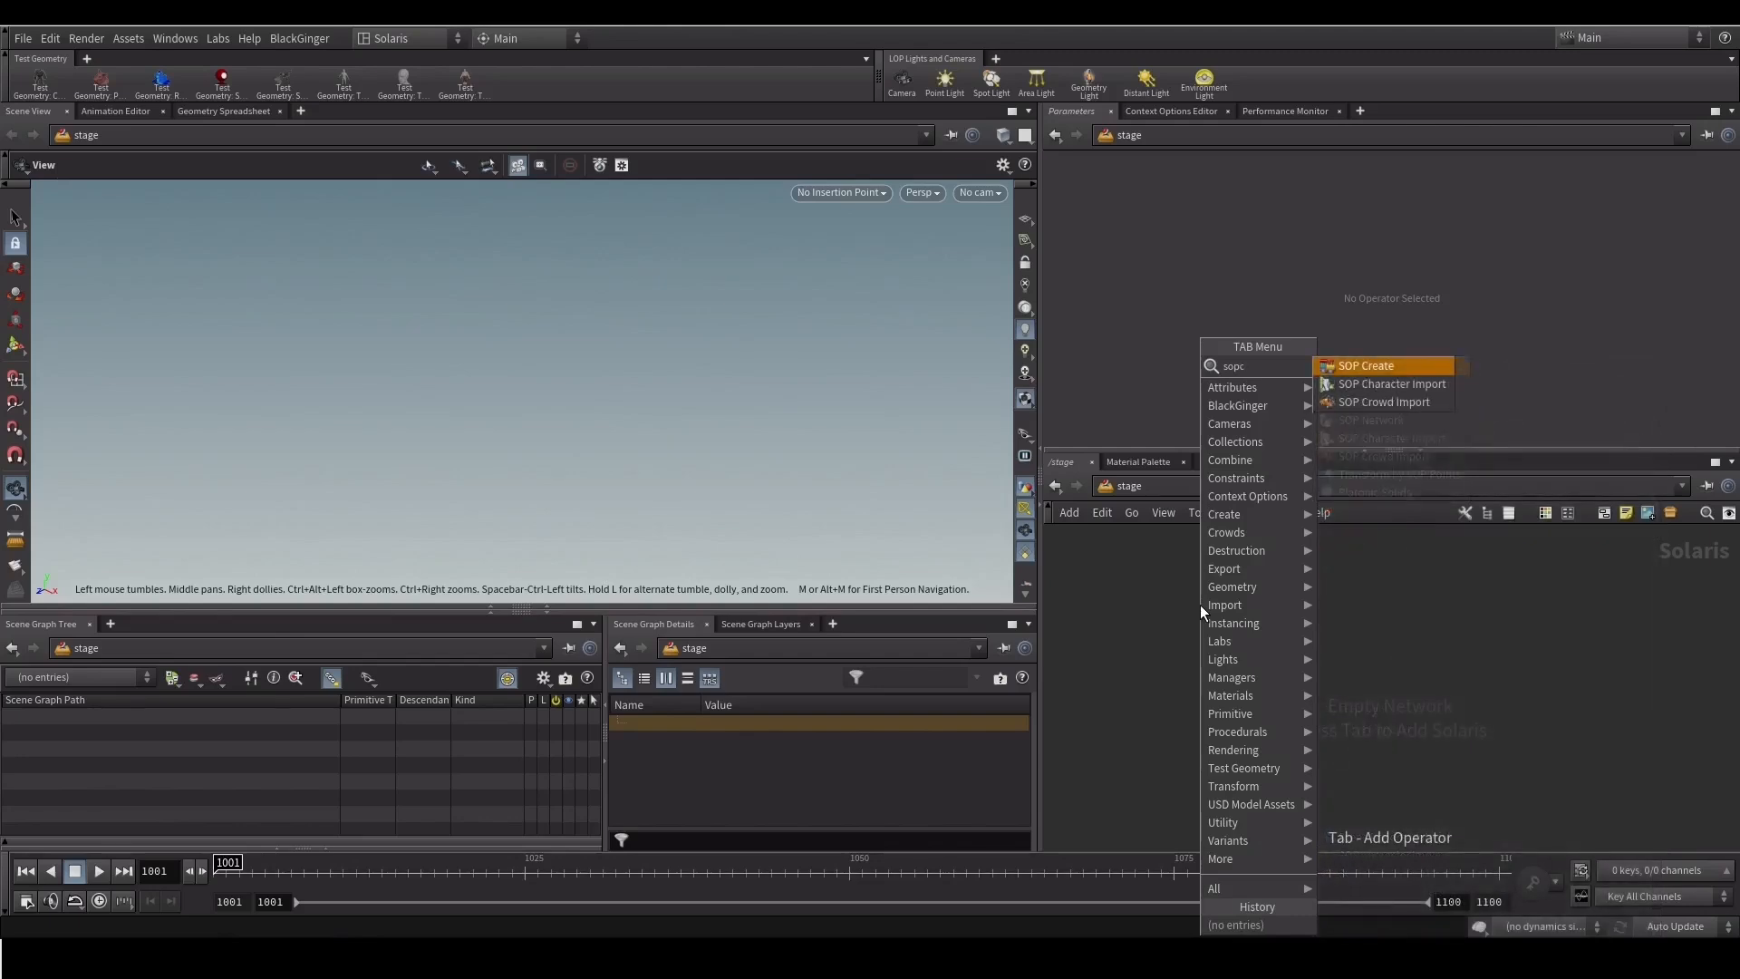
key("Return")
left_click(1219, 609)
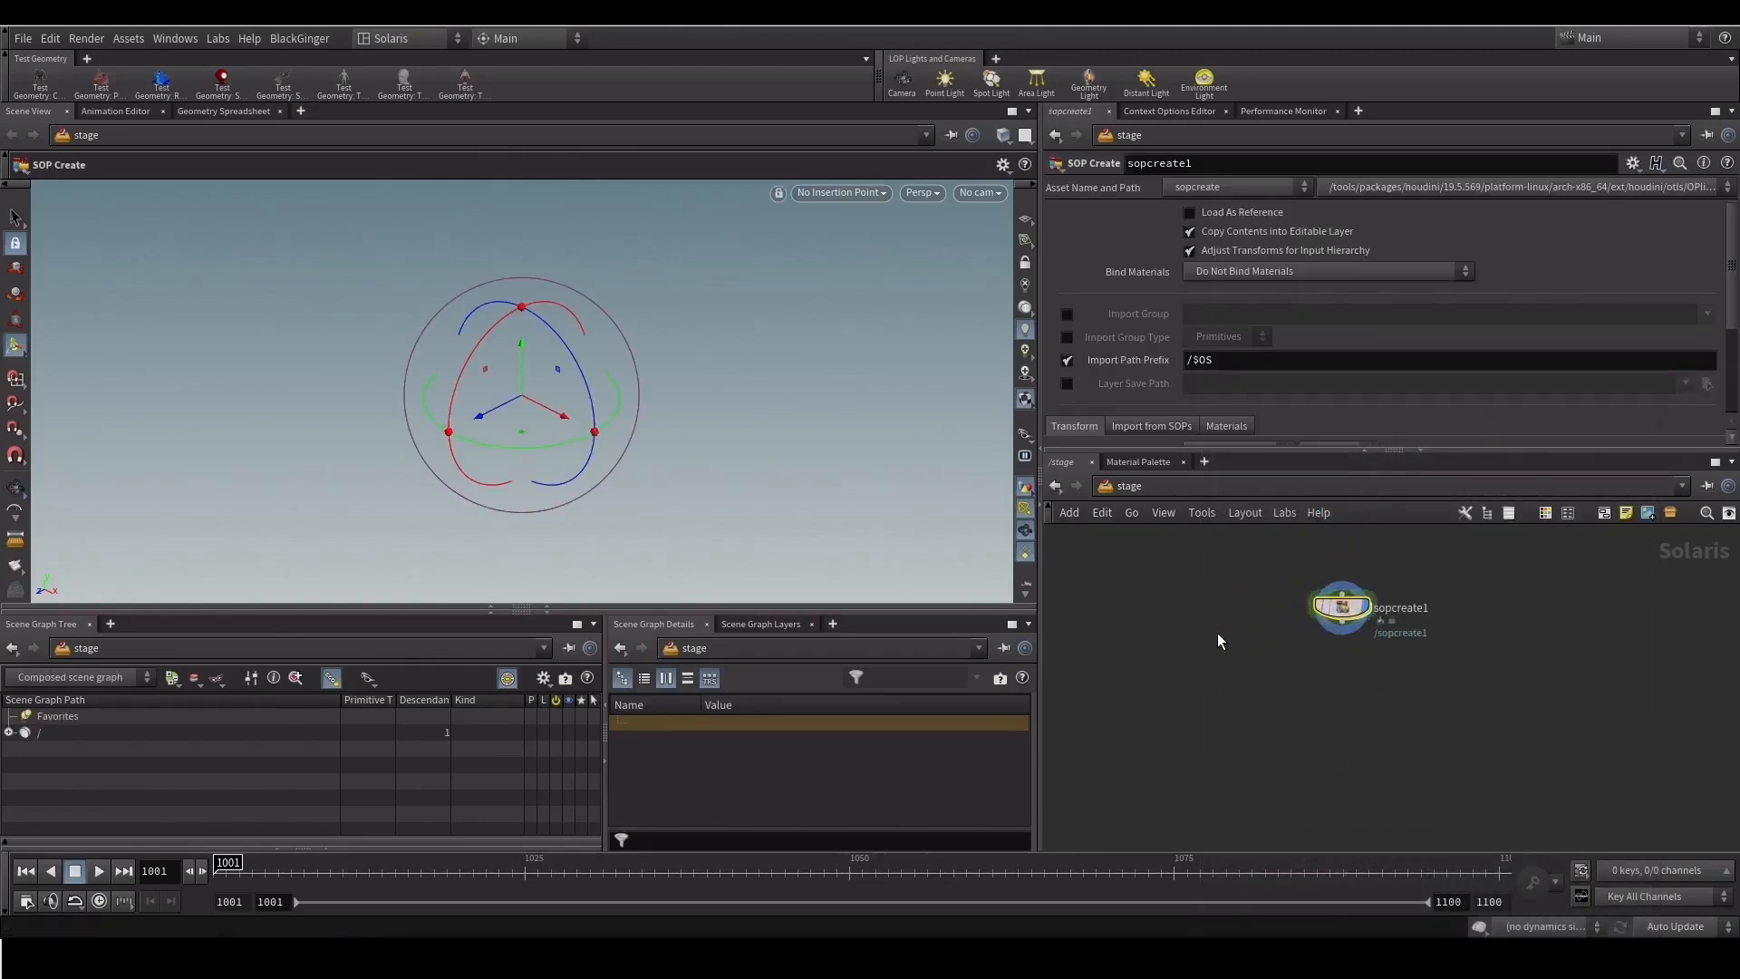
key("i")
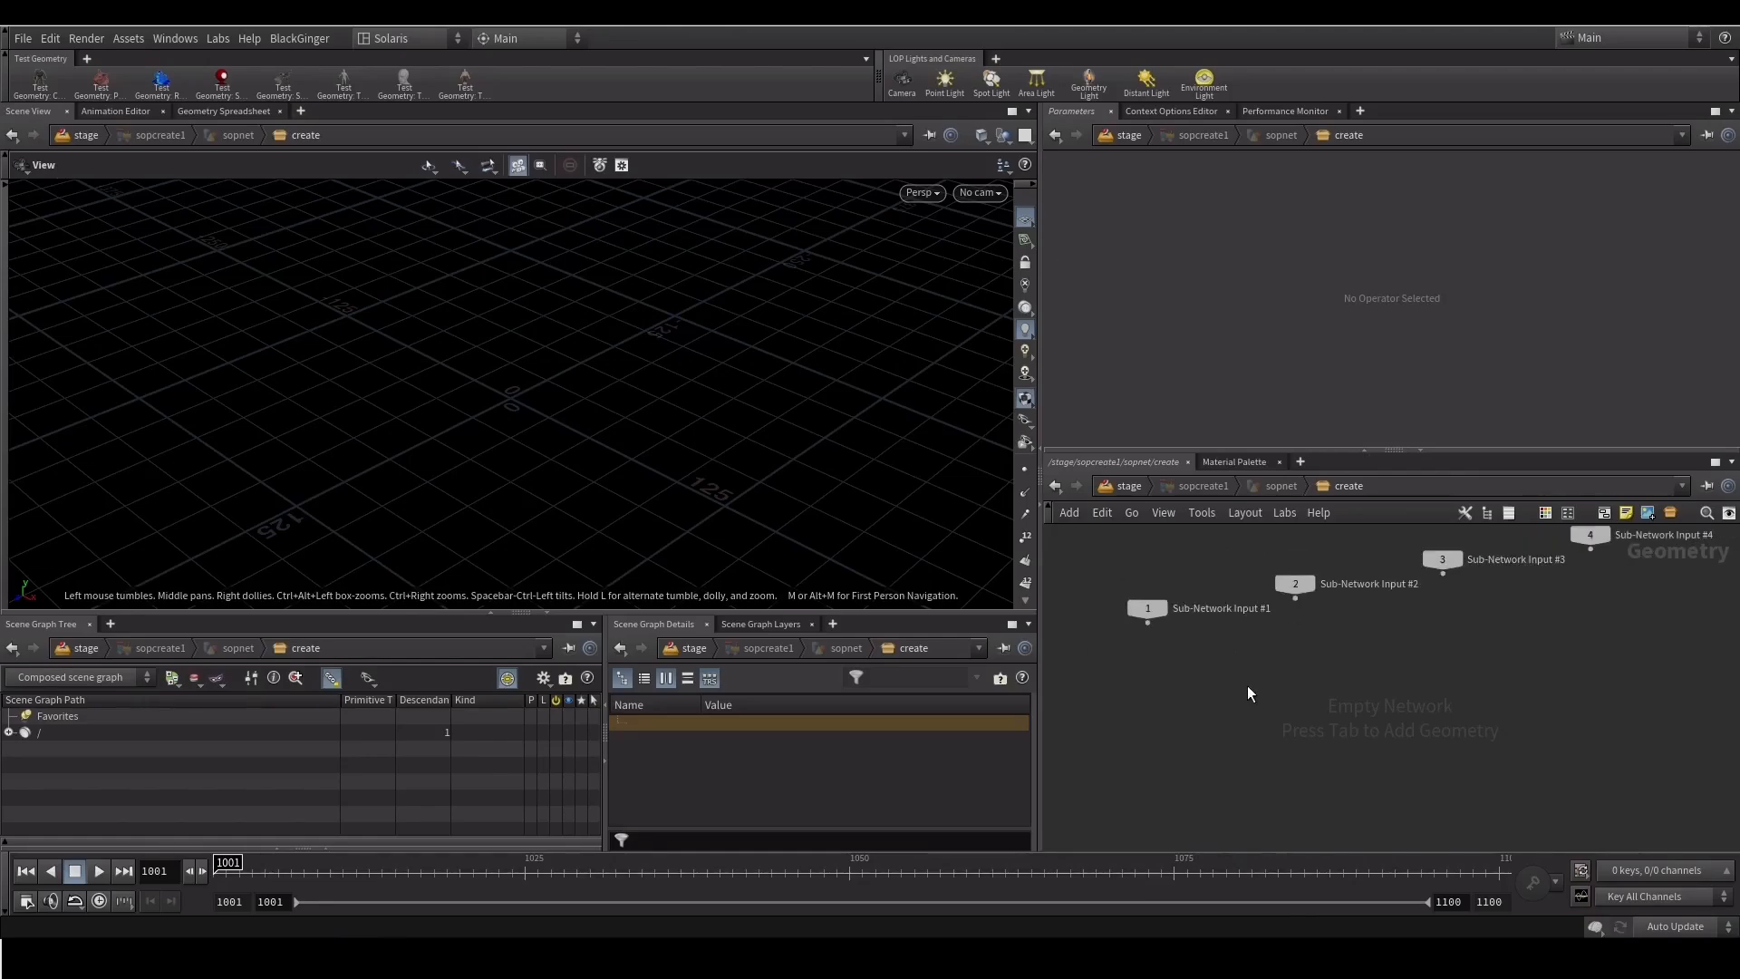
Add a Grid node in the geometry network below the sub-network inputs
key("Tab")
type("grid")
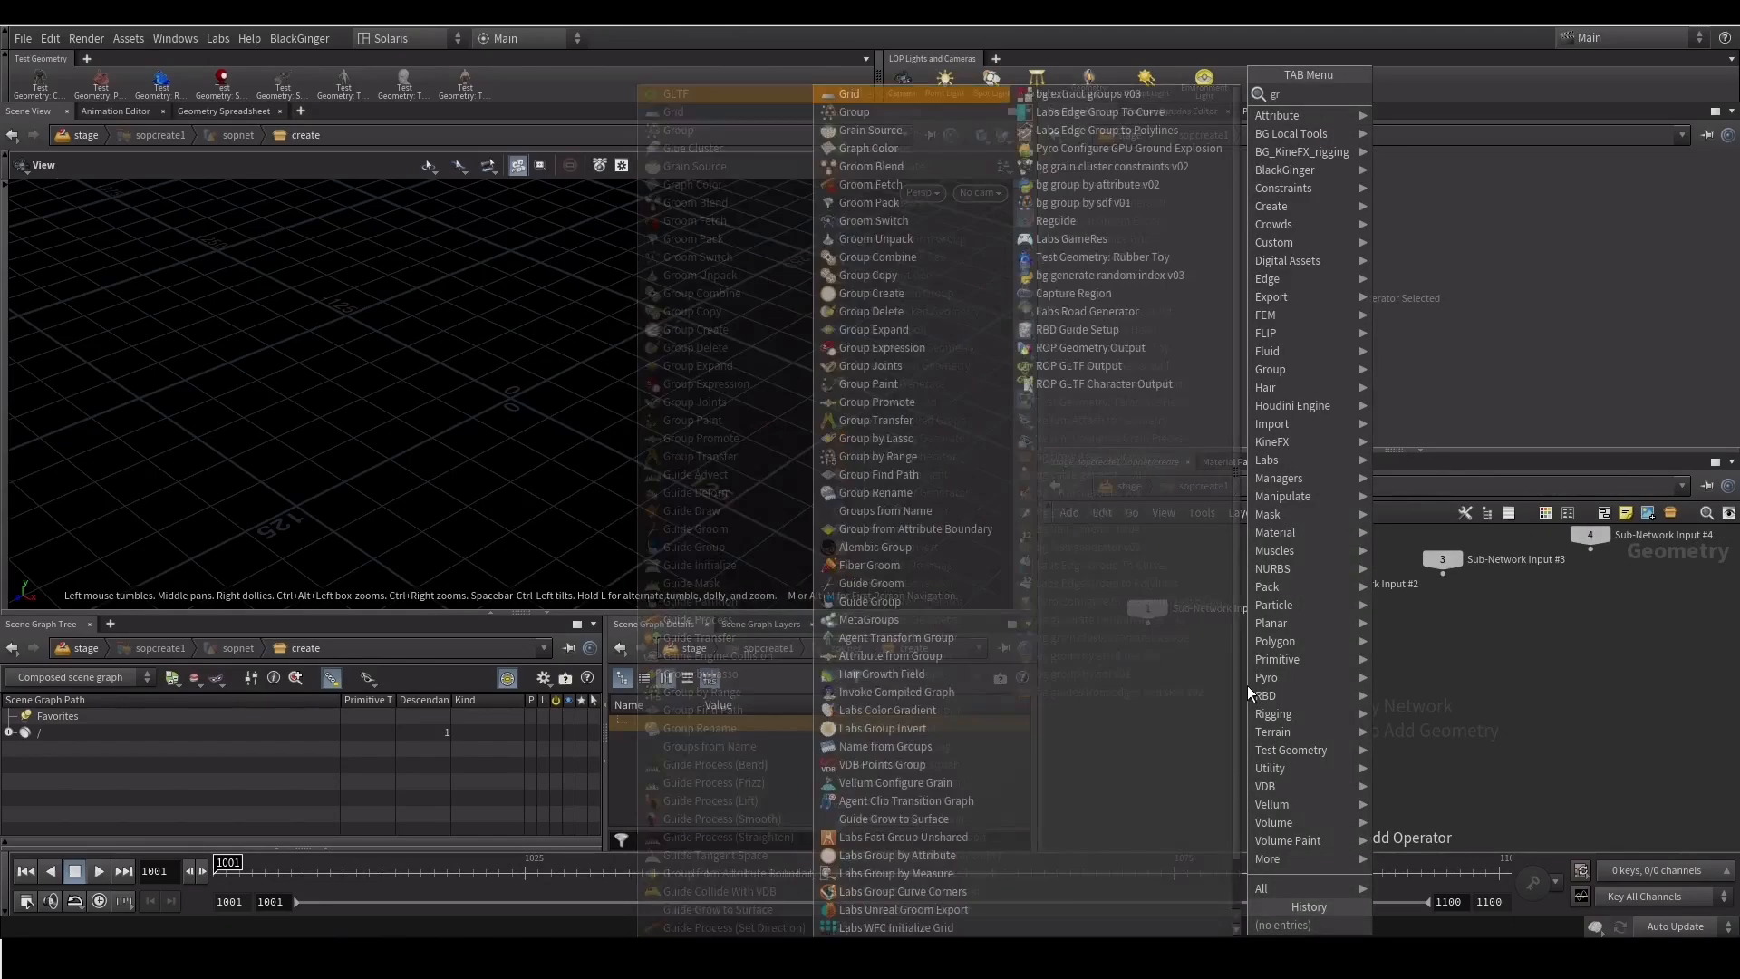
key("Return")
left_click(1208, 706)
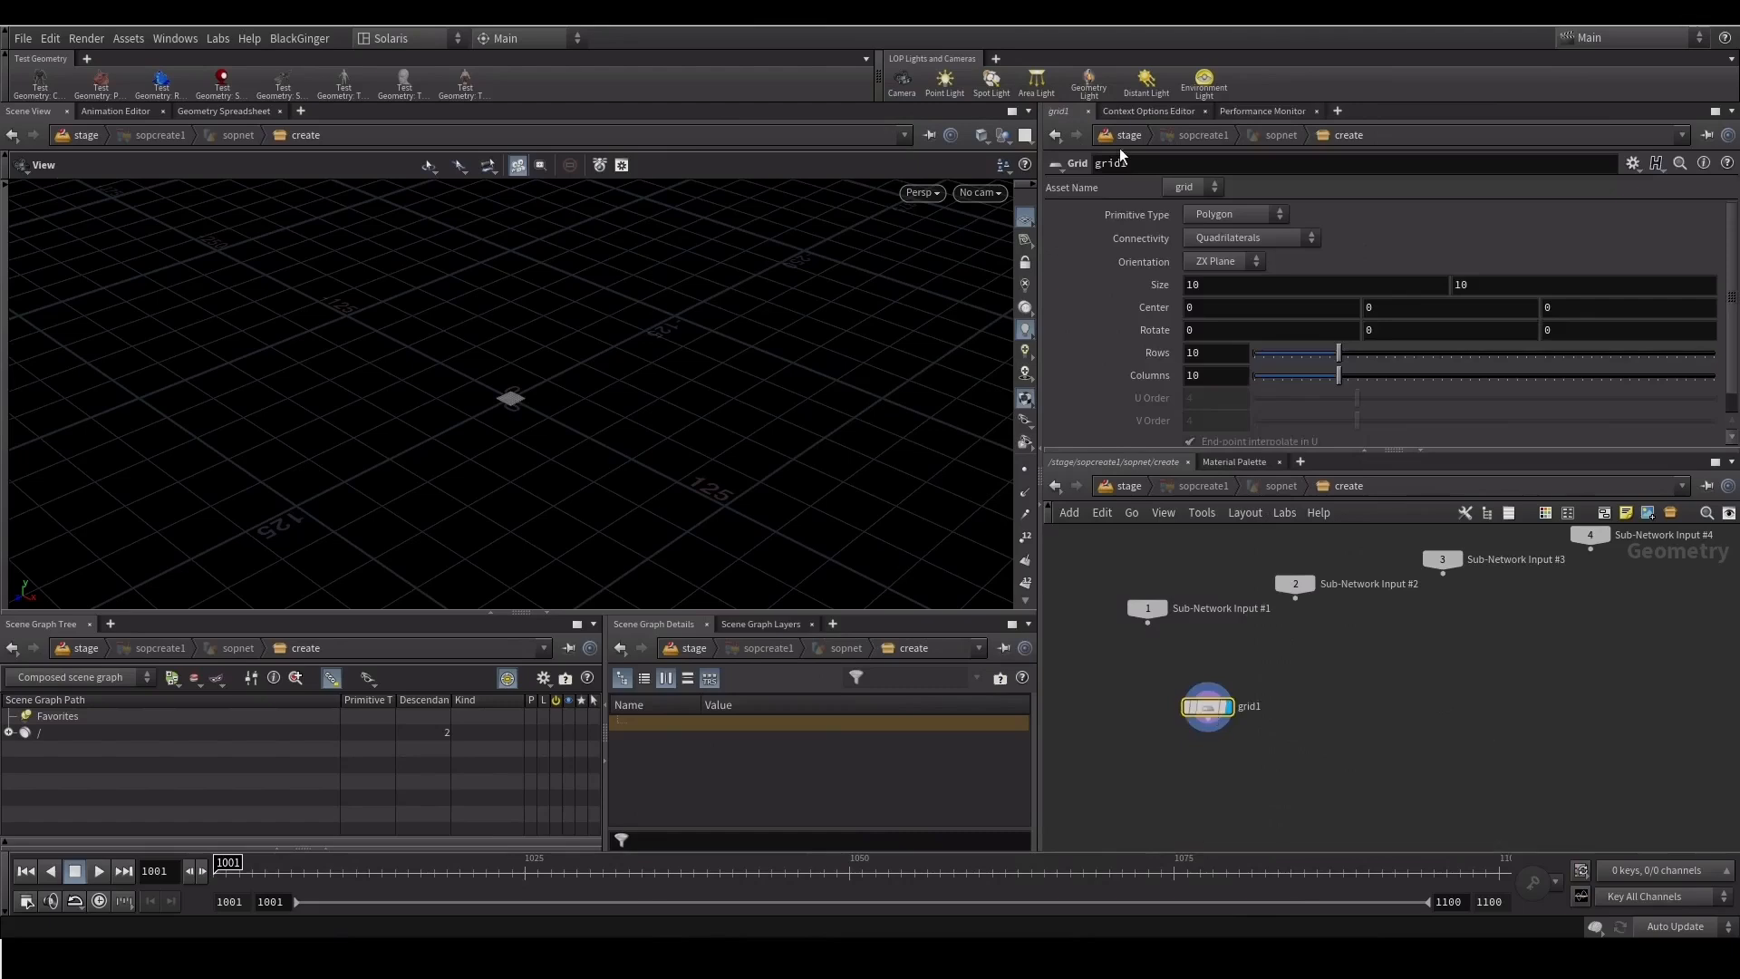
Set the grid's size to 200 by 200 with 100 rows and 100 columns
left_click_drag(1221, 284, 1099, 272)
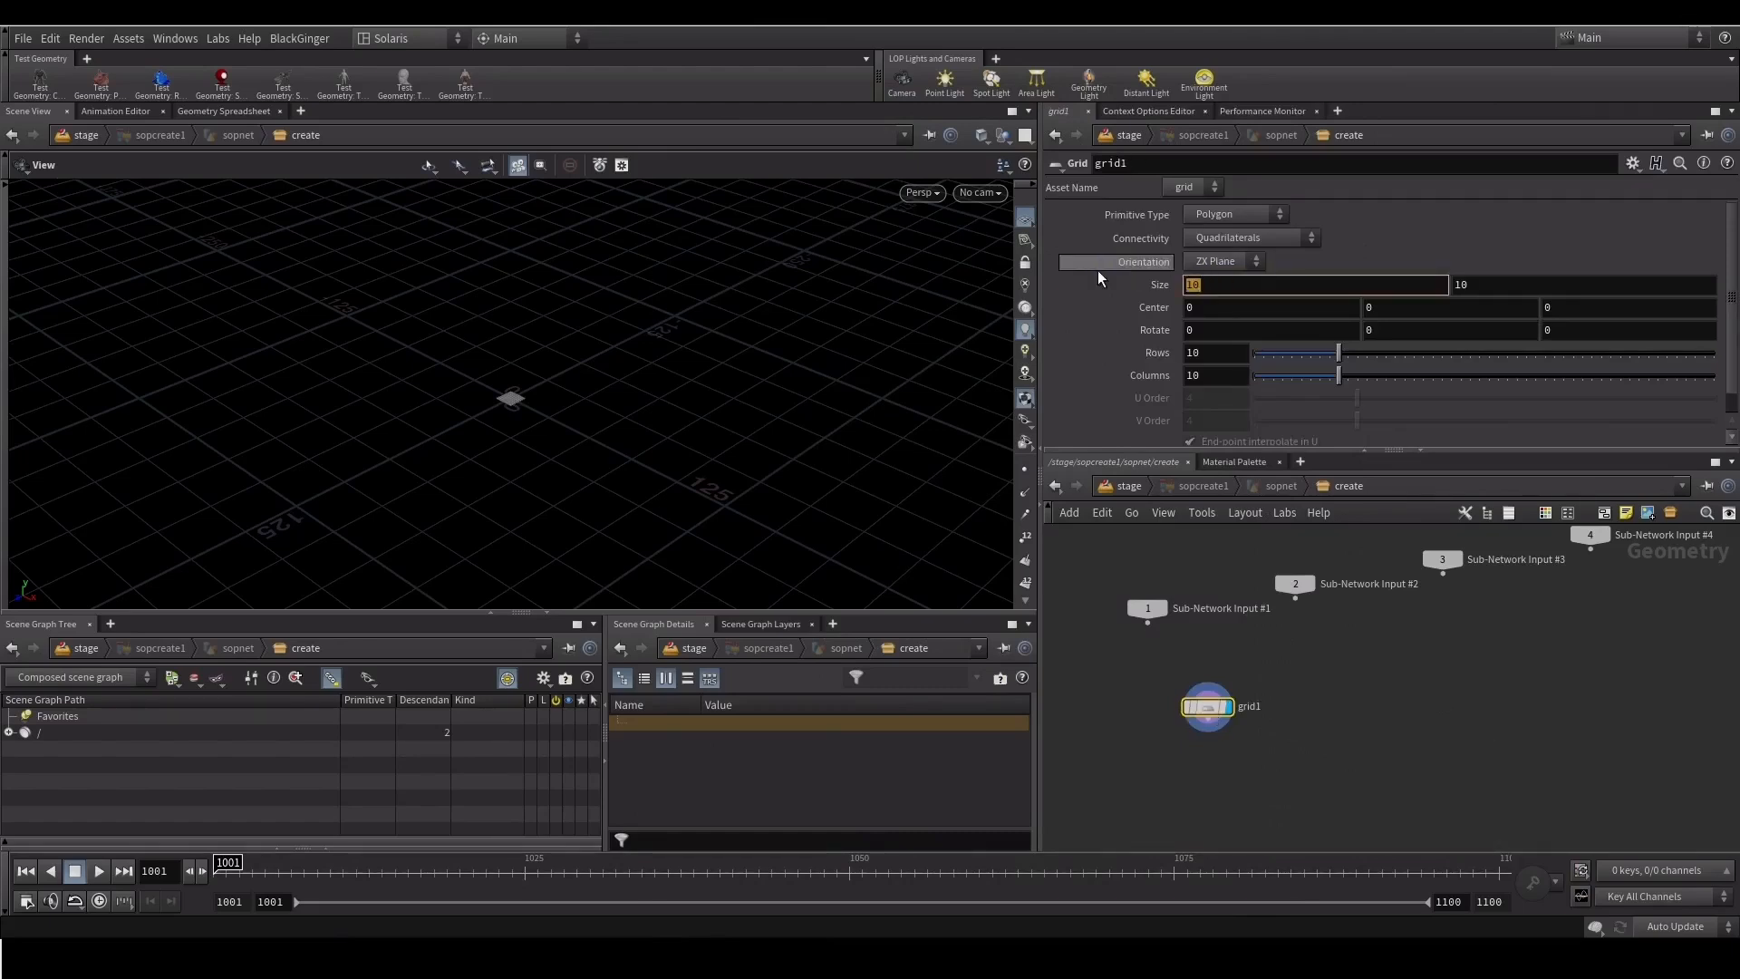
key("Tab")
type("200")
key("Return")
left_click(1226, 383)
type("0")
key("Return")
left_click(1218, 357)
type("0")
key("Return")
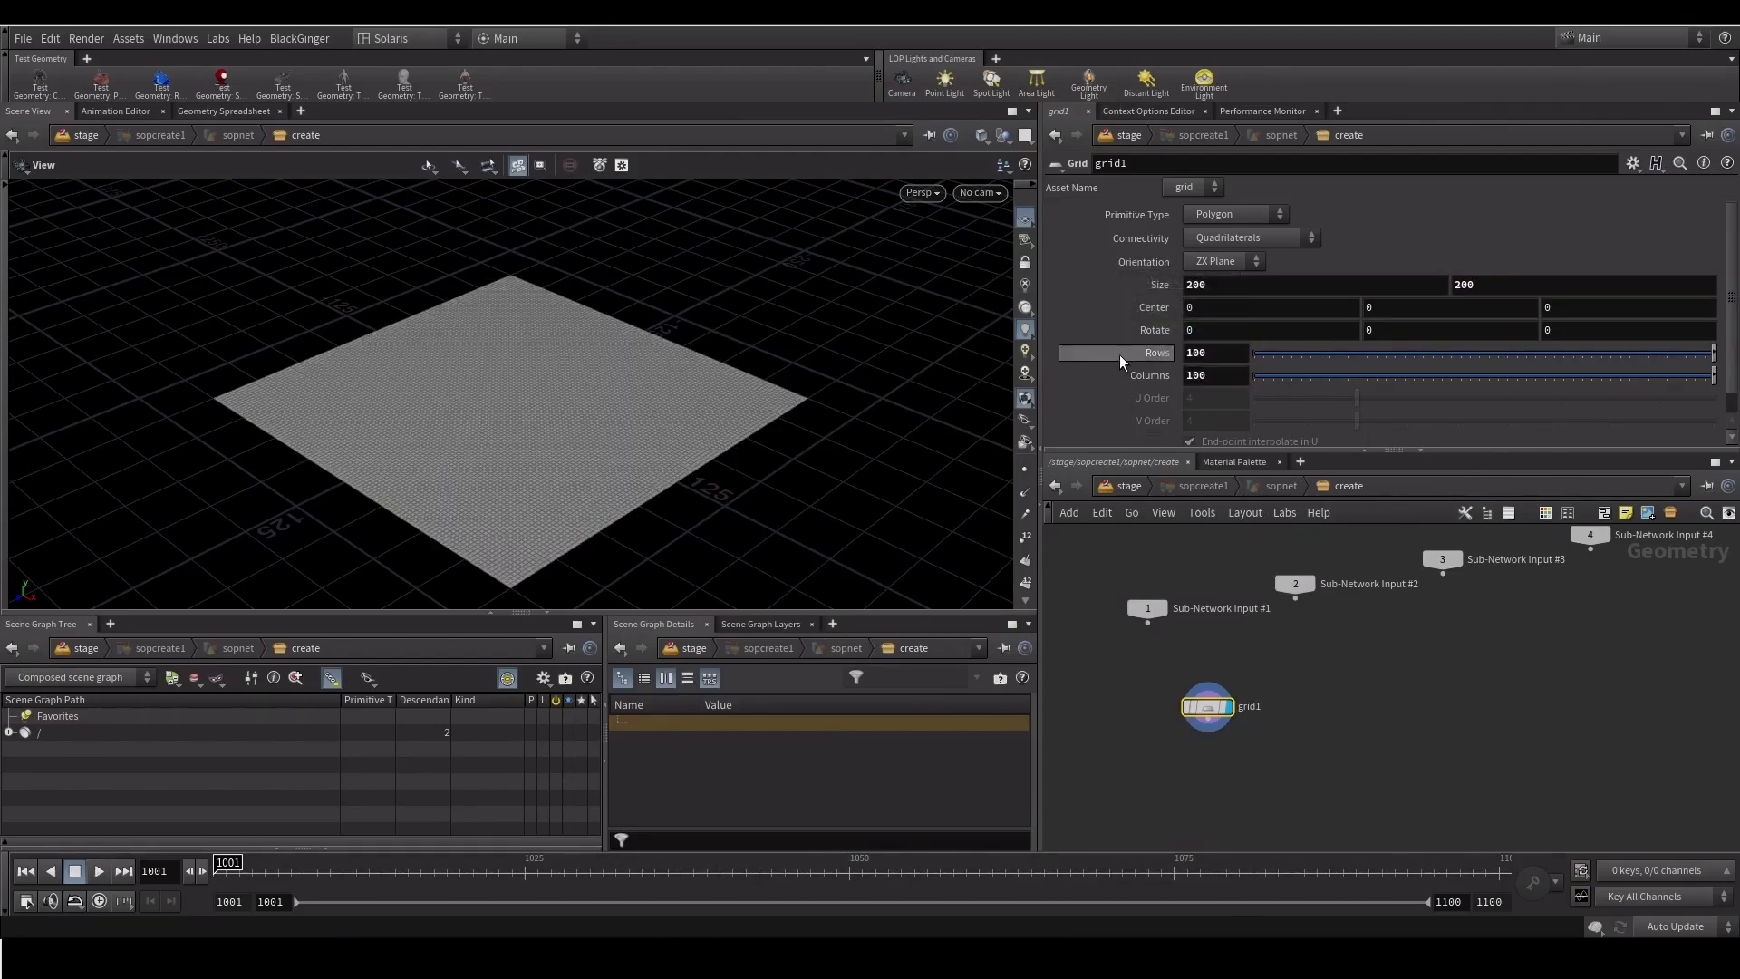
Add a Mountain node below the grid, feed it with the grid's output and display it
middle_click_drag(1152, 769, 1244, 699)
key("Tab")
type("mou")
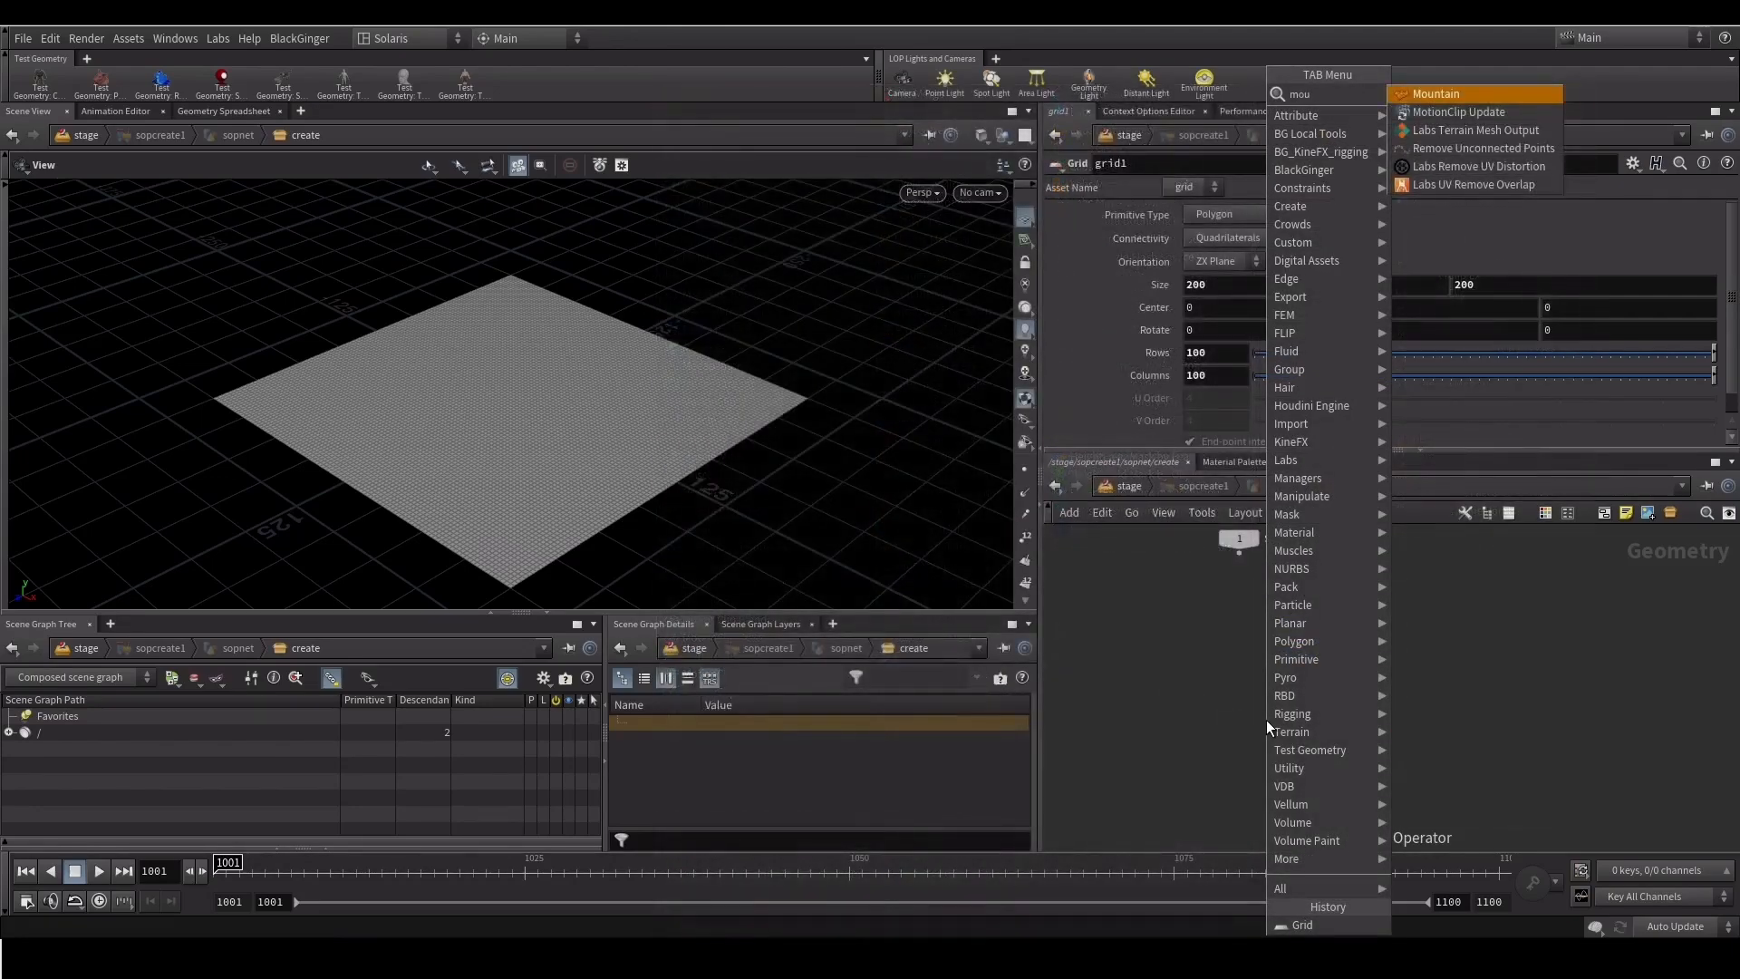
key("Return")
left_click(1296, 672)
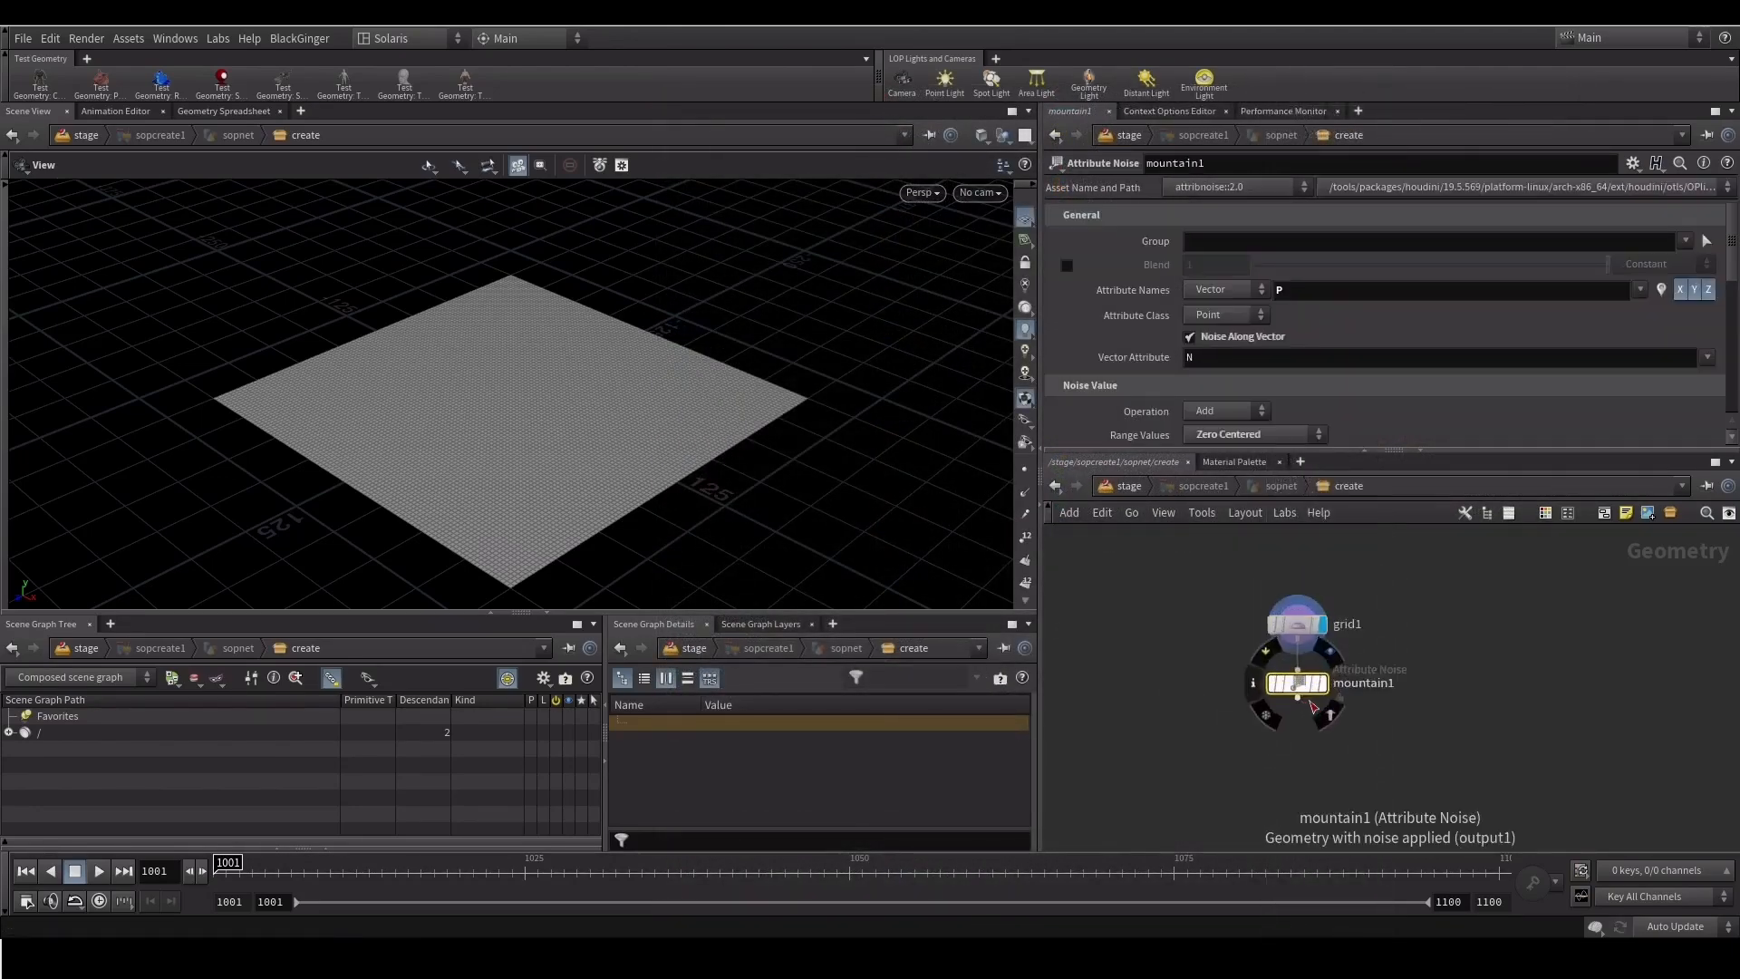
scroll(1311, 703, "up", 2)
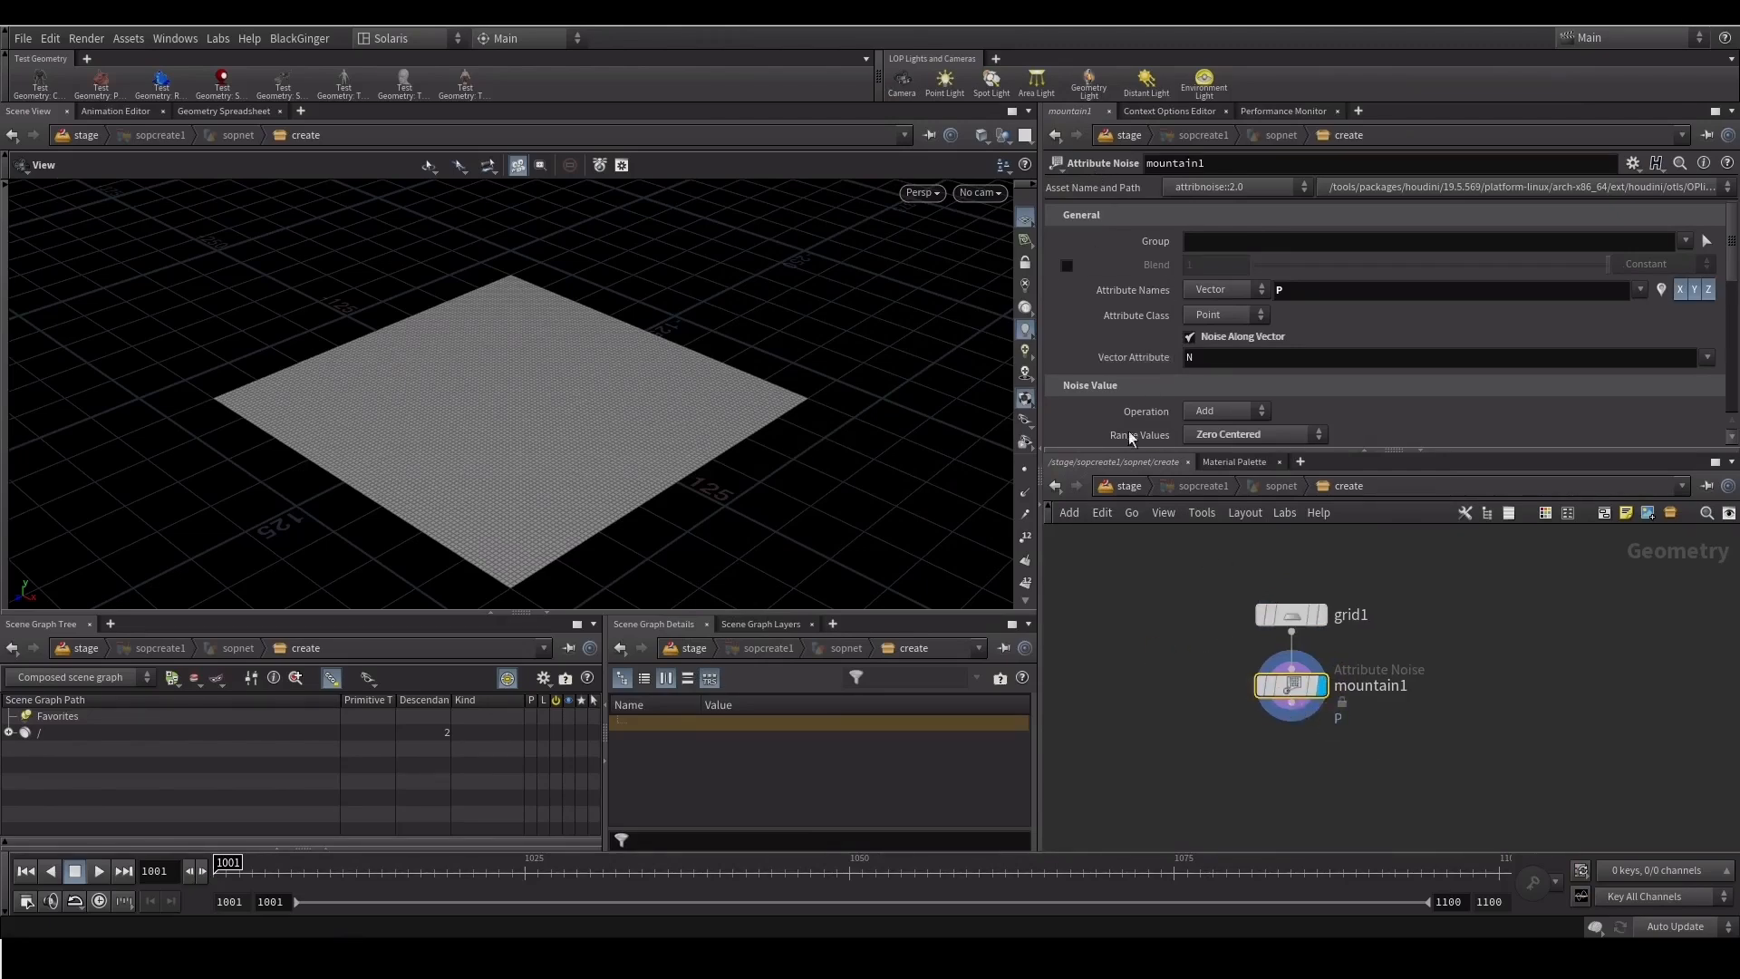
Enlarge the parameter area and set the mountain noise amplitude to 1
left_click_drag(1072, 452, 1061, 663)
left_click_drag(1215, 458, 823, 483)
right_click_drag(521, 479, 668, 409)
left_click_drag(668, 409, 711, 364)
double_click(1217, 458)
type("1")
key("Return")
right_click_drag(580, 468, 540, 478)
mouse_move(540, 478)
left_mouse_down()
mouse_move(536, 497)
mouse_move(532, 473)
left_mouse_up()
scroll(1096, 603, "down", 1)
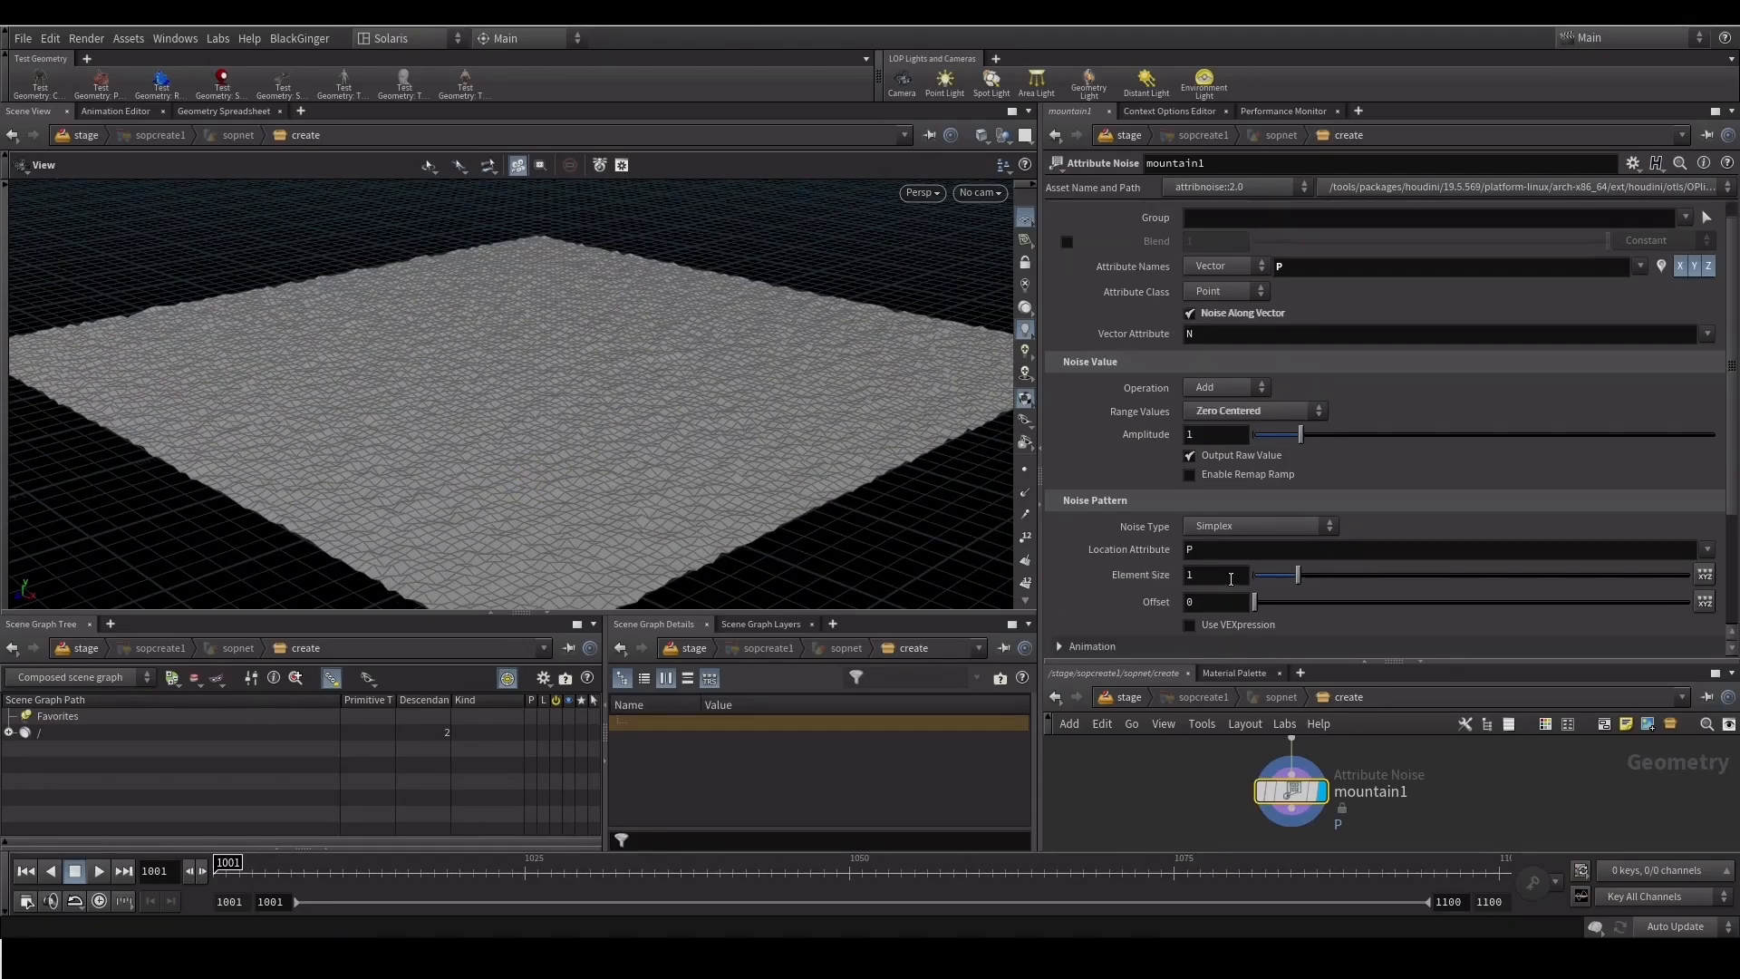
Change the mountain's noise type to Worley Cellular F1 and set its element size to 90
left_click(1204, 531)
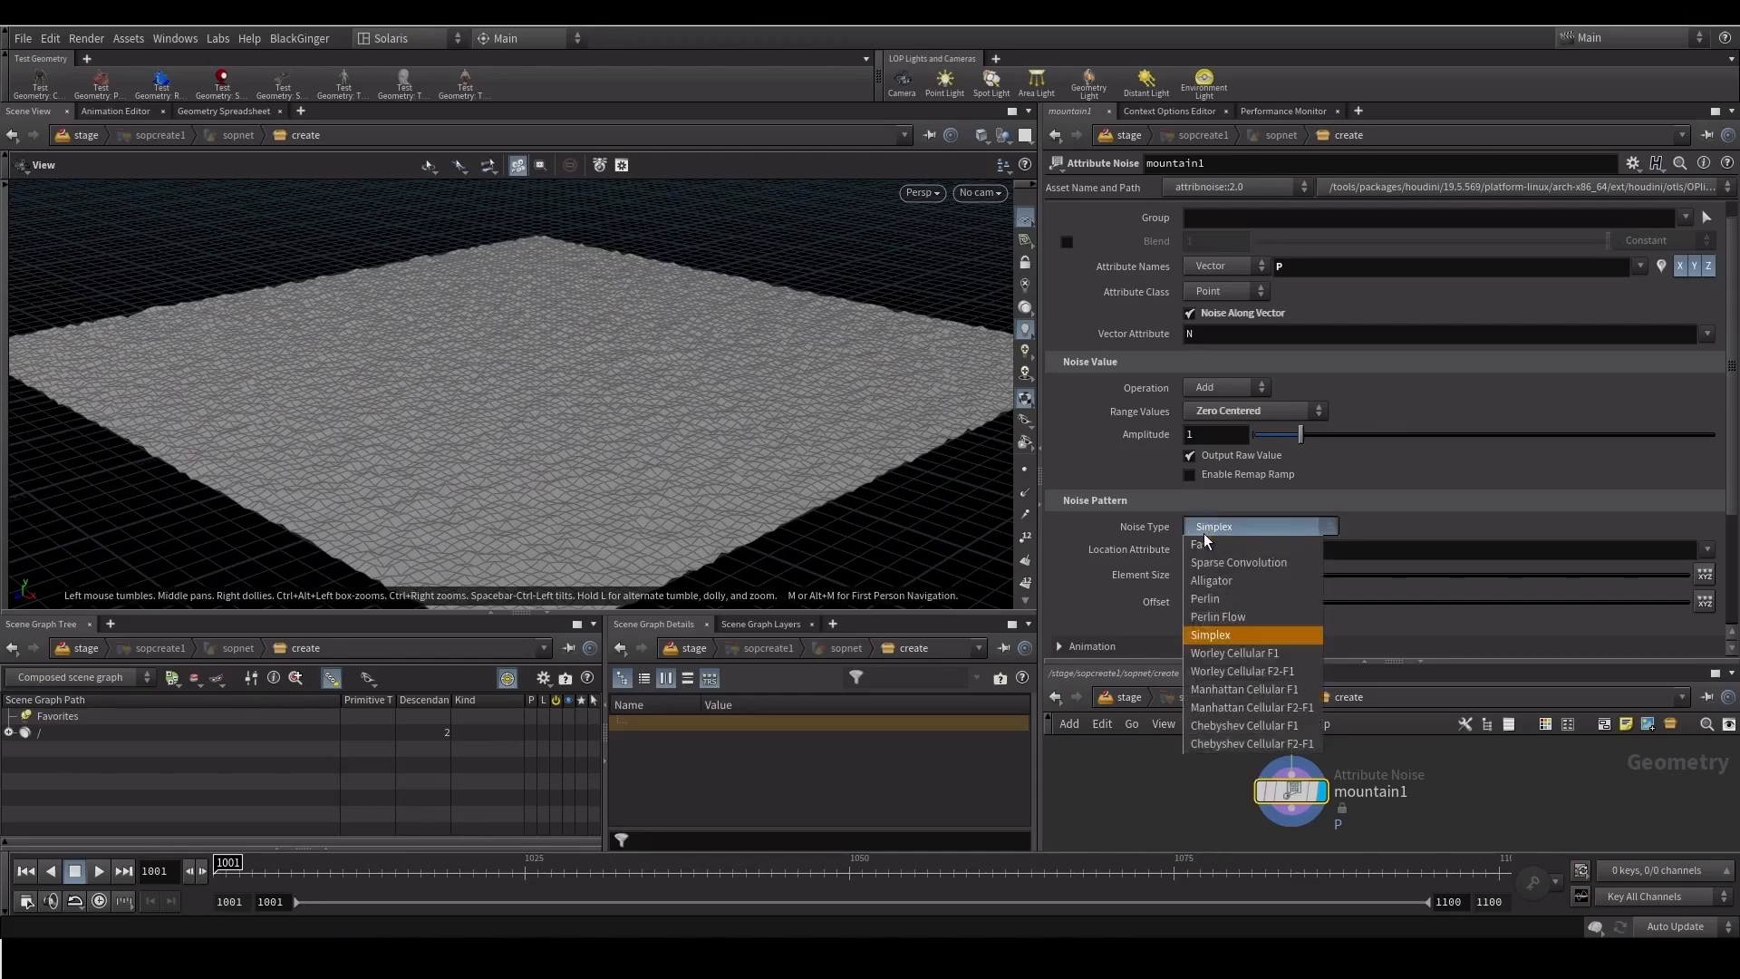
left_click(1241, 650)
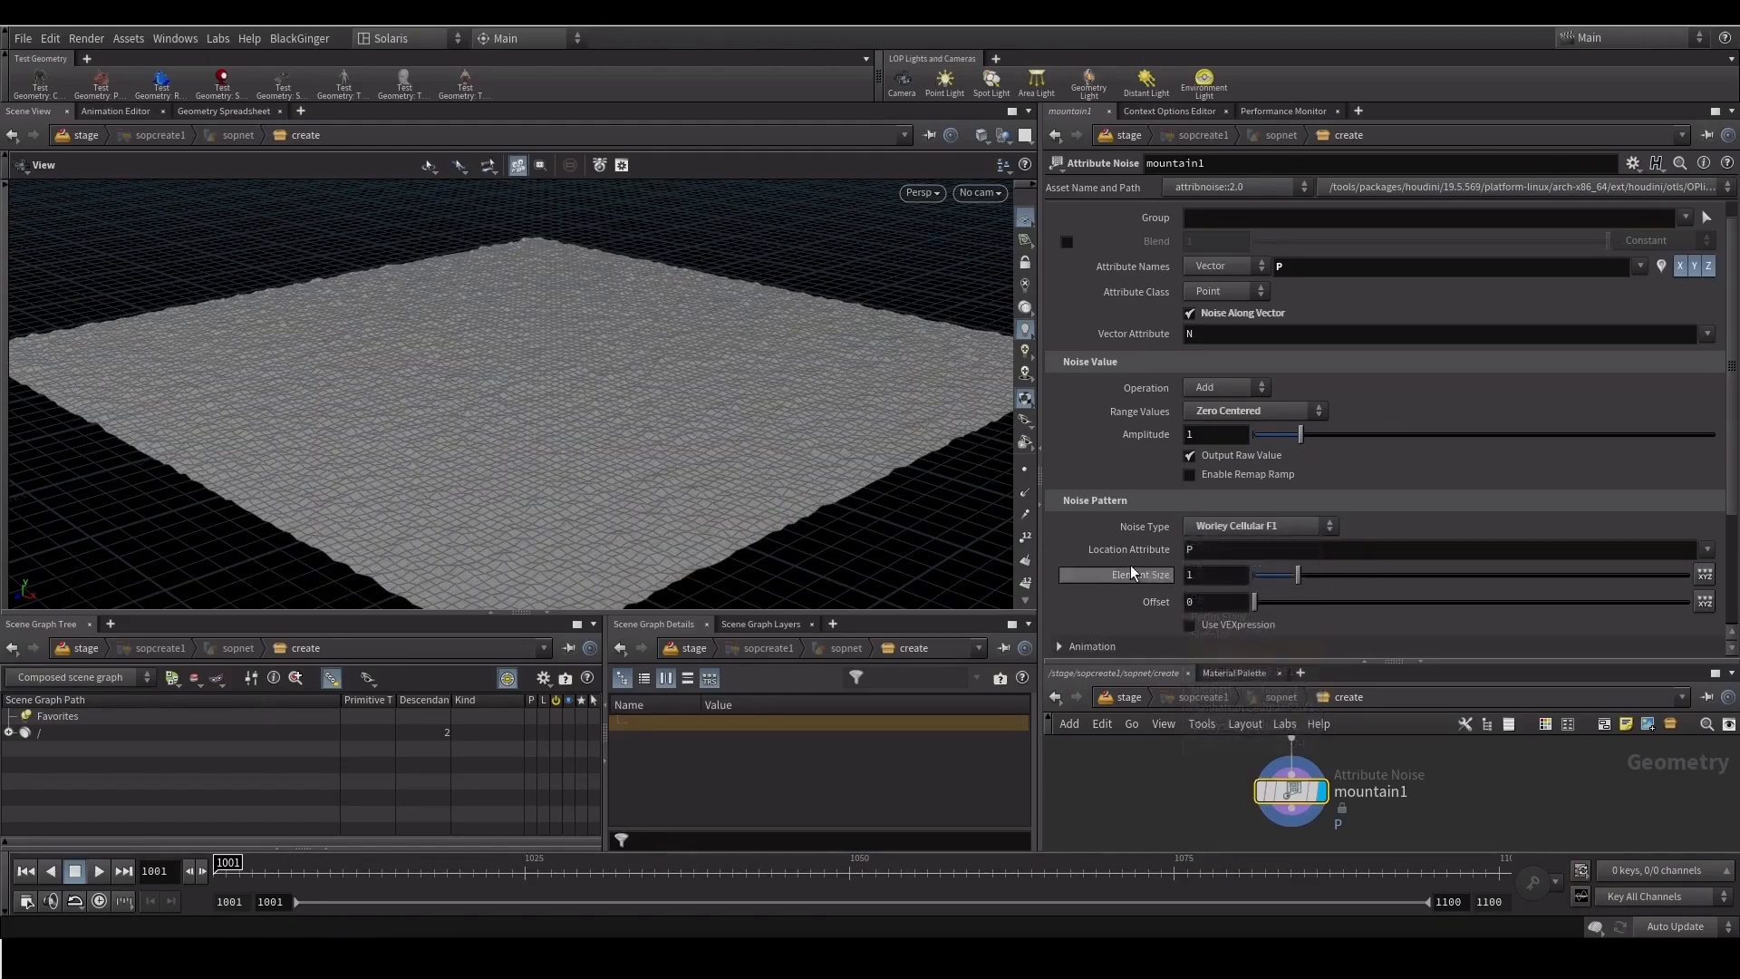
left_click(1227, 574)
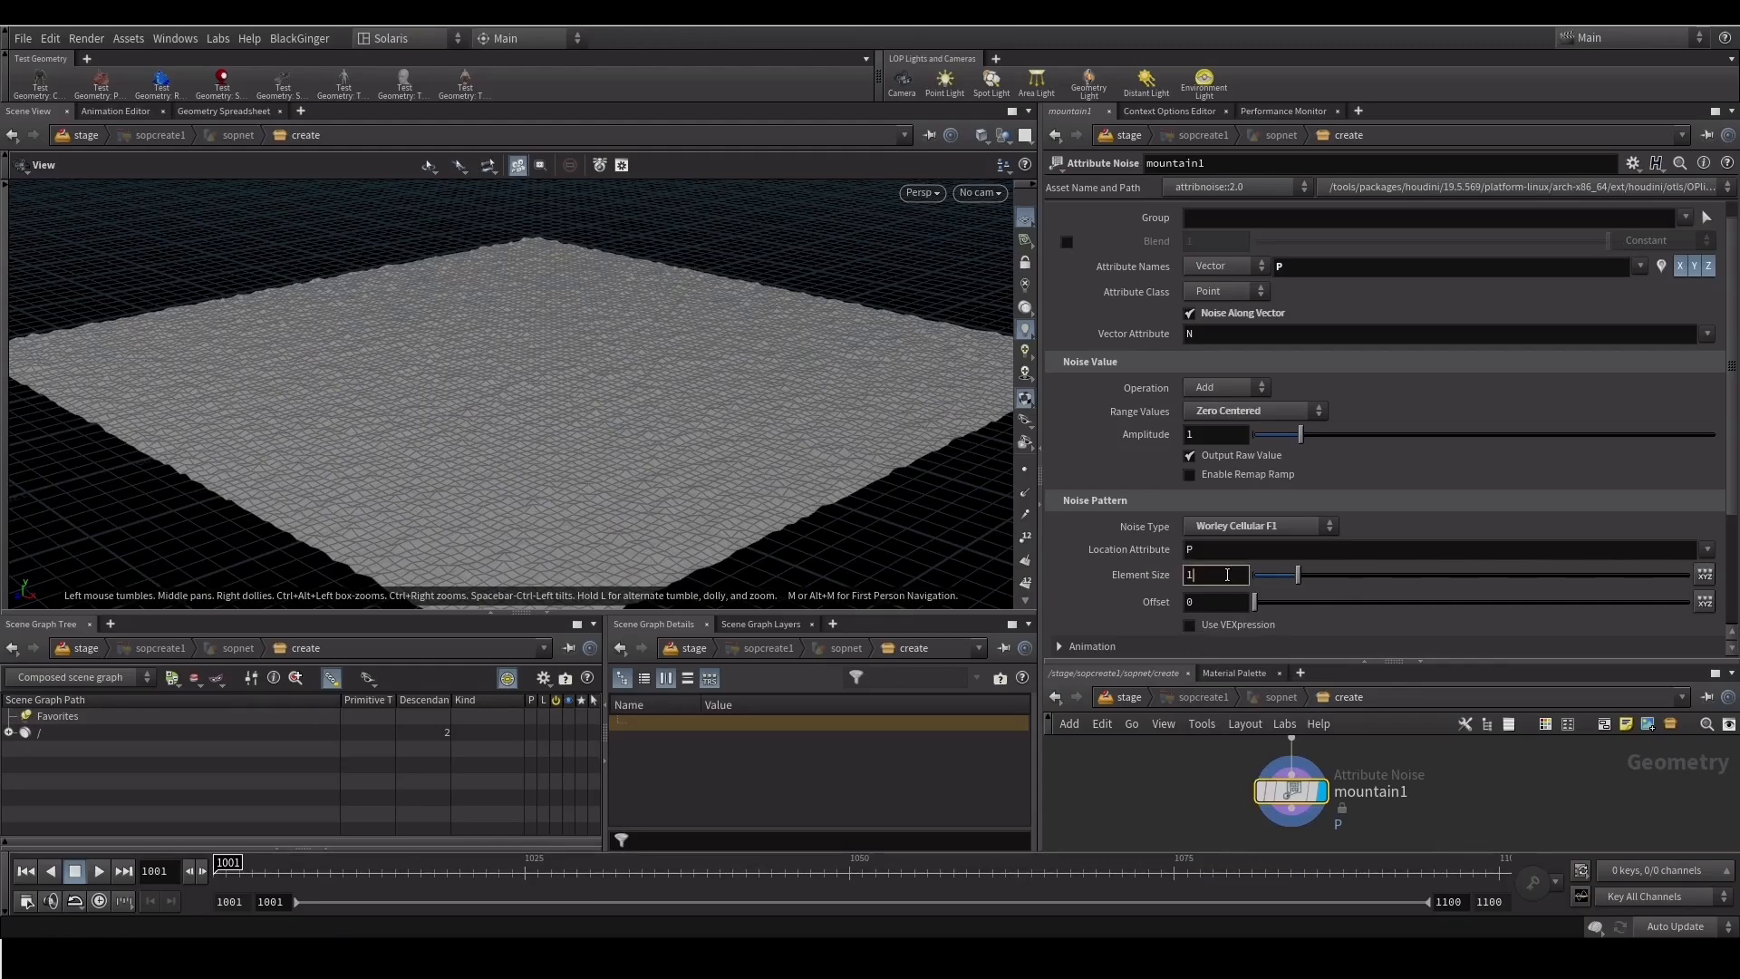
type("0")
key("Return")
left_click(1230, 577)
key("Return")
left_click_drag(698, 451, 796, 462)
double_click(1217, 578)
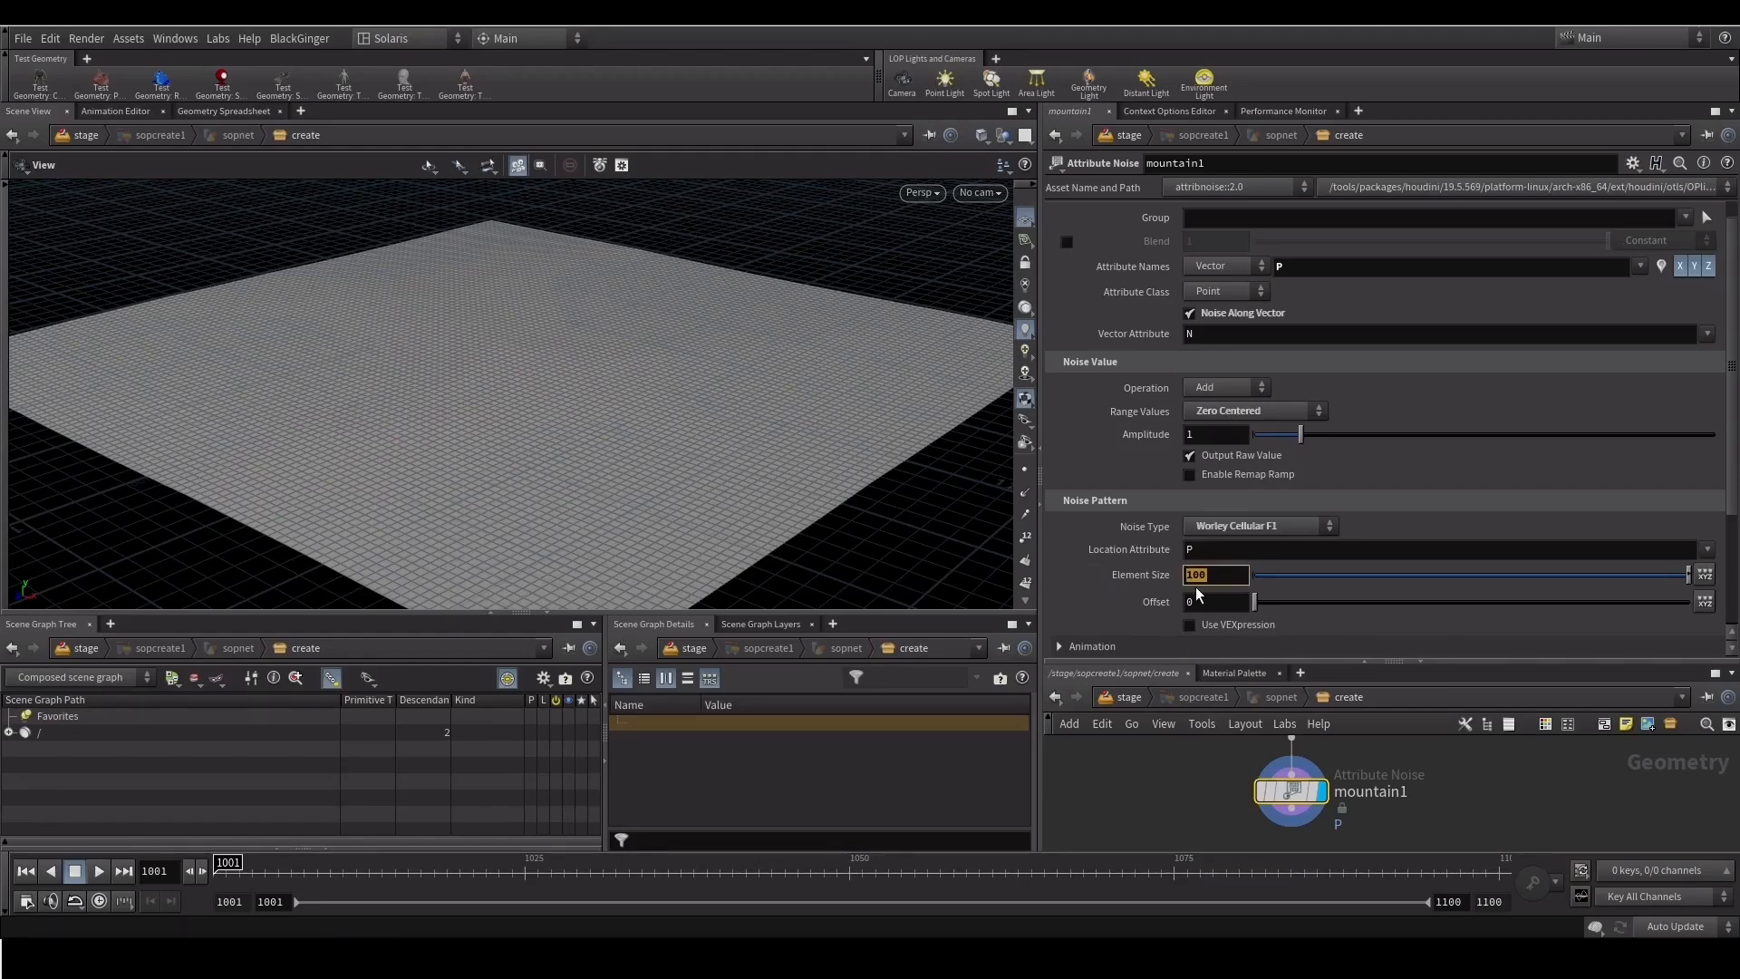
type("90")
left_click(497, 392)
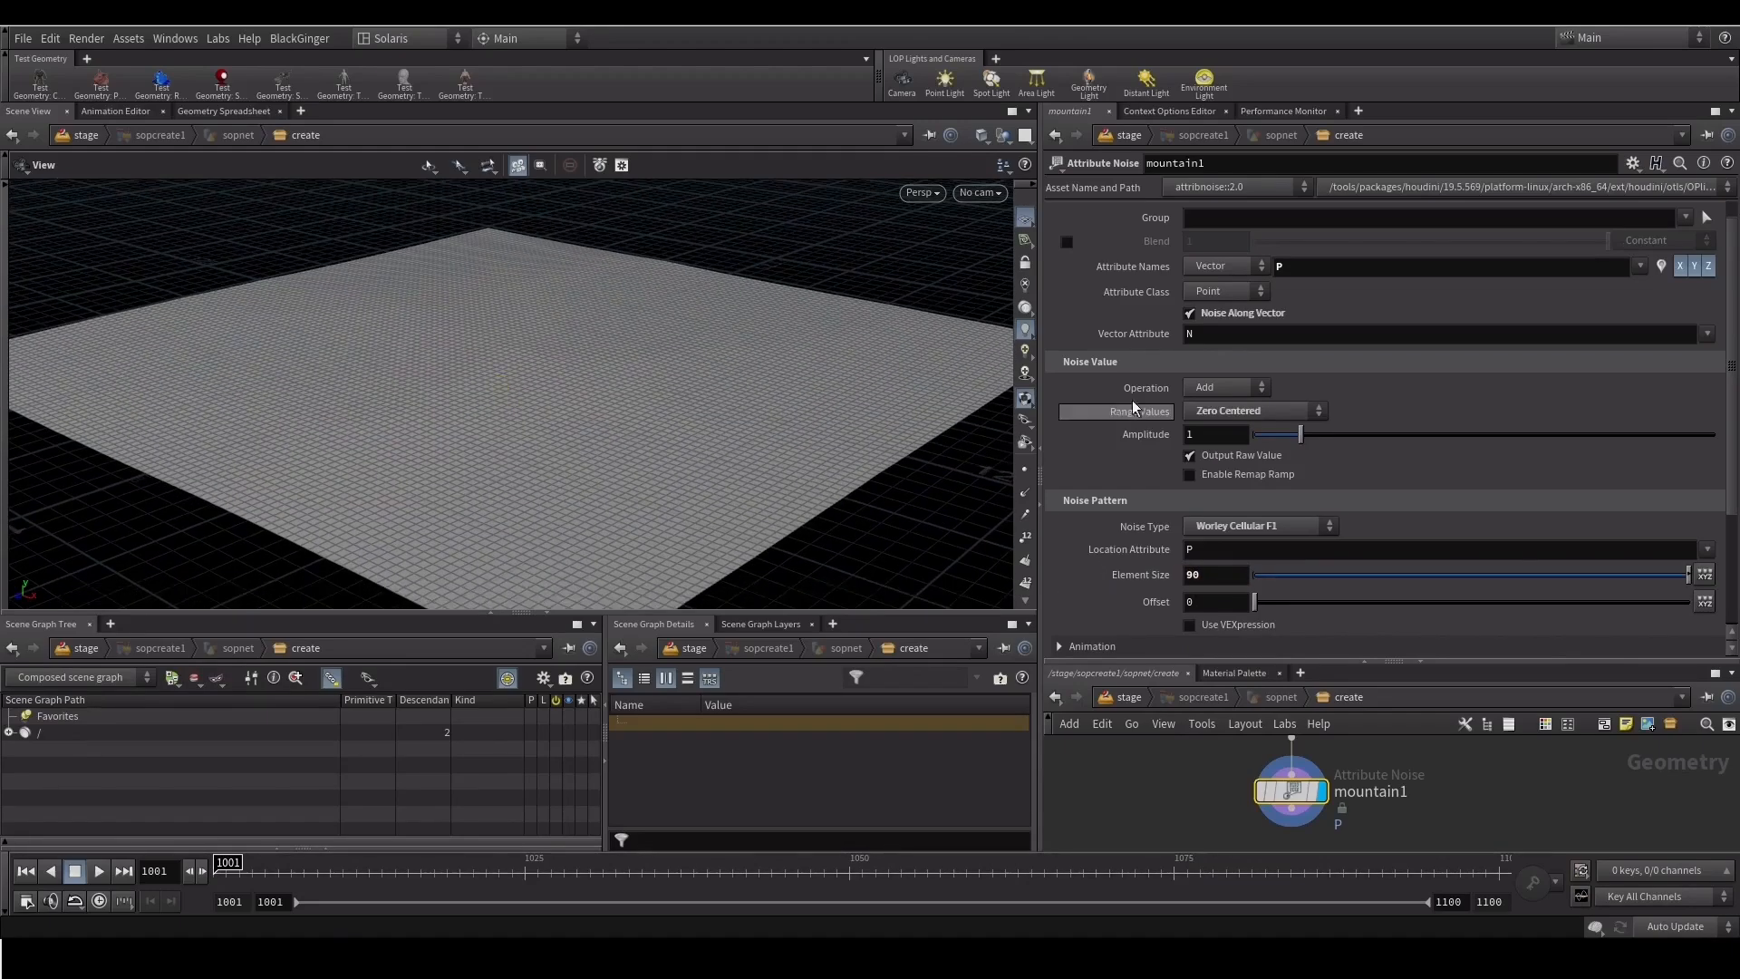
Set the mountain's noise operation to Subtract and raise the amplitude to about 6.75
left_click_drag(1302, 434, 1489, 434)
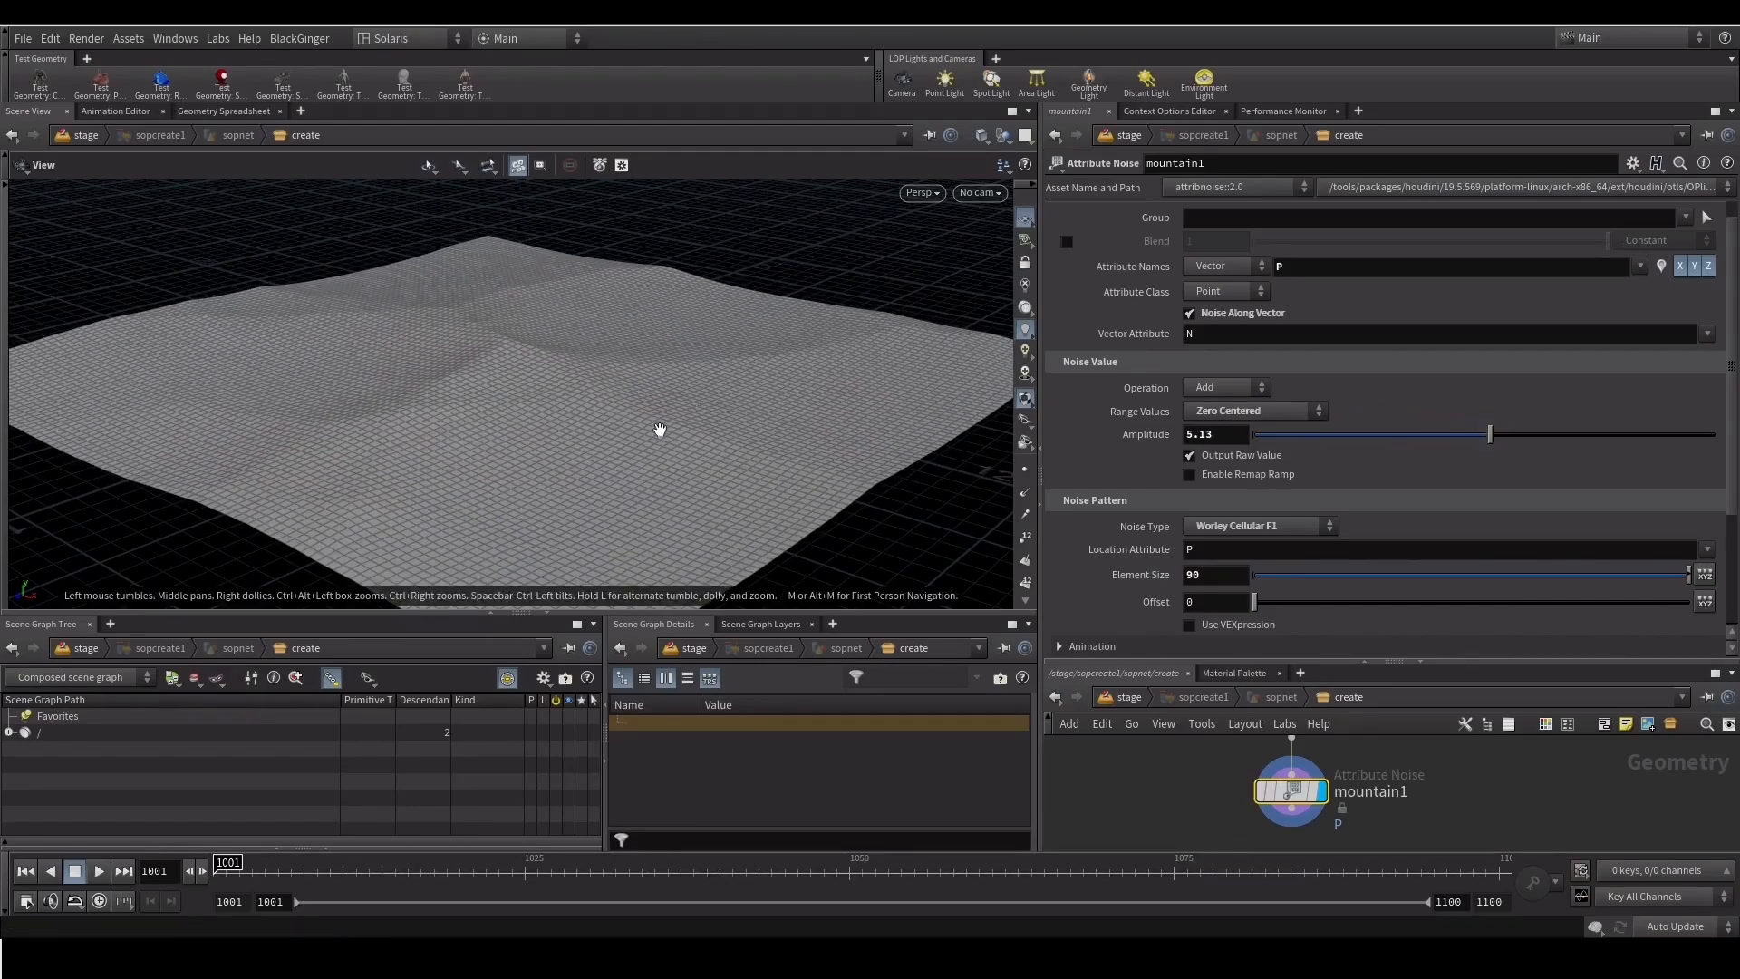
mouse_move(635, 374)
left_mouse_down()
mouse_move(594, 396)
mouse_move(625, 326)
mouse_move(497, 329)
mouse_move(549, 326)
left_mouse_up()
left_click(1234, 388)
left_click(1222, 448)
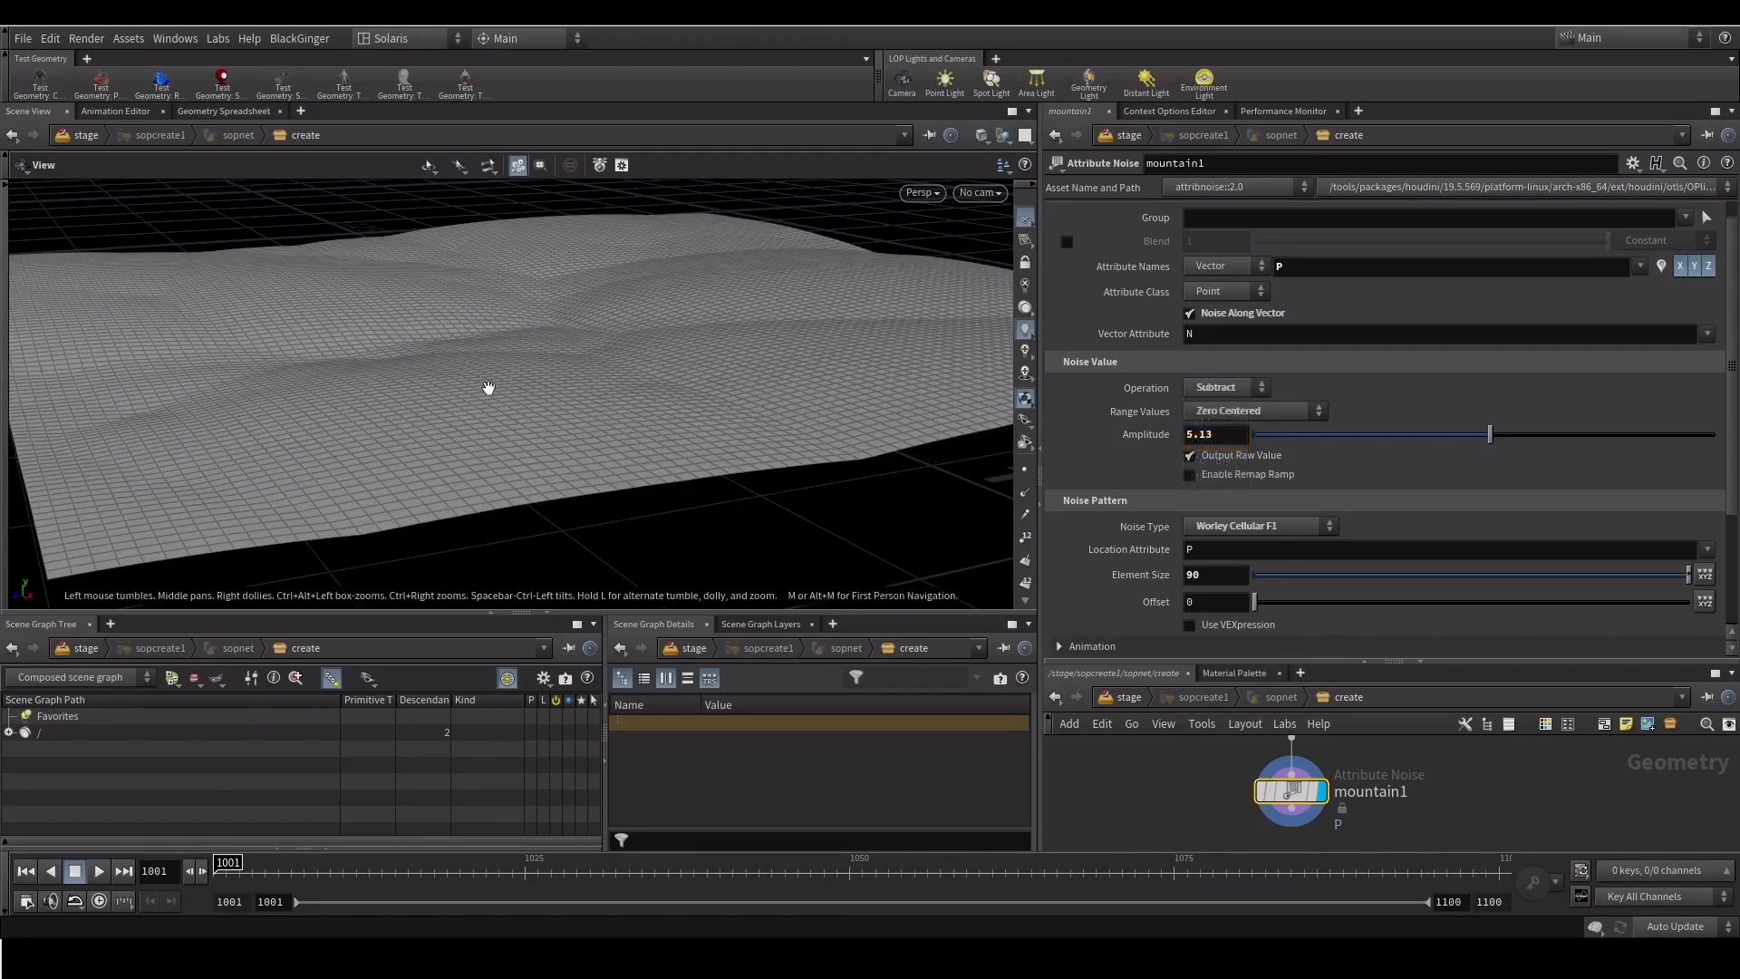
mouse_move(466, 454)
left_mouse_down()
mouse_move(601, 427)
mouse_move(571, 427)
mouse_move(602, 454)
mouse_move(779, 442)
left_mouse_up()
left_click_drag(1501, 434, 1564, 434)
left_click_drag(629, 466, 565, 494)
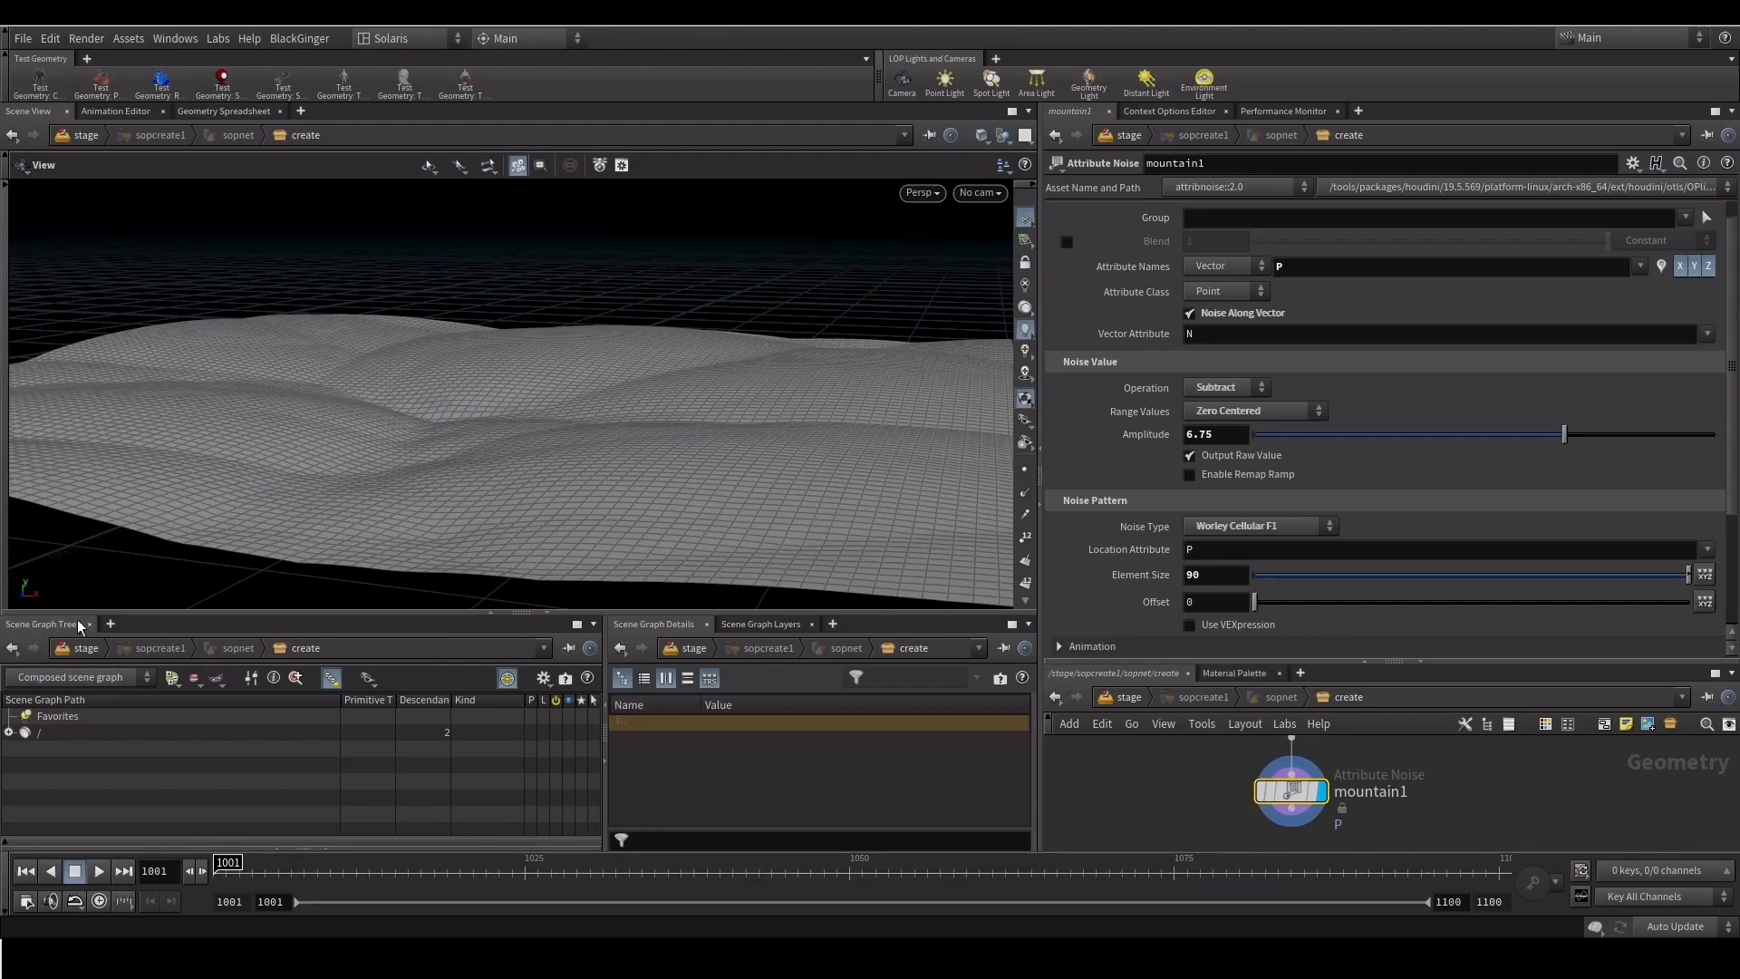
Collapse the scene graph panes to enlarge the viewport and place a Hair Generate node below the mountain node
left_click(547, 614)
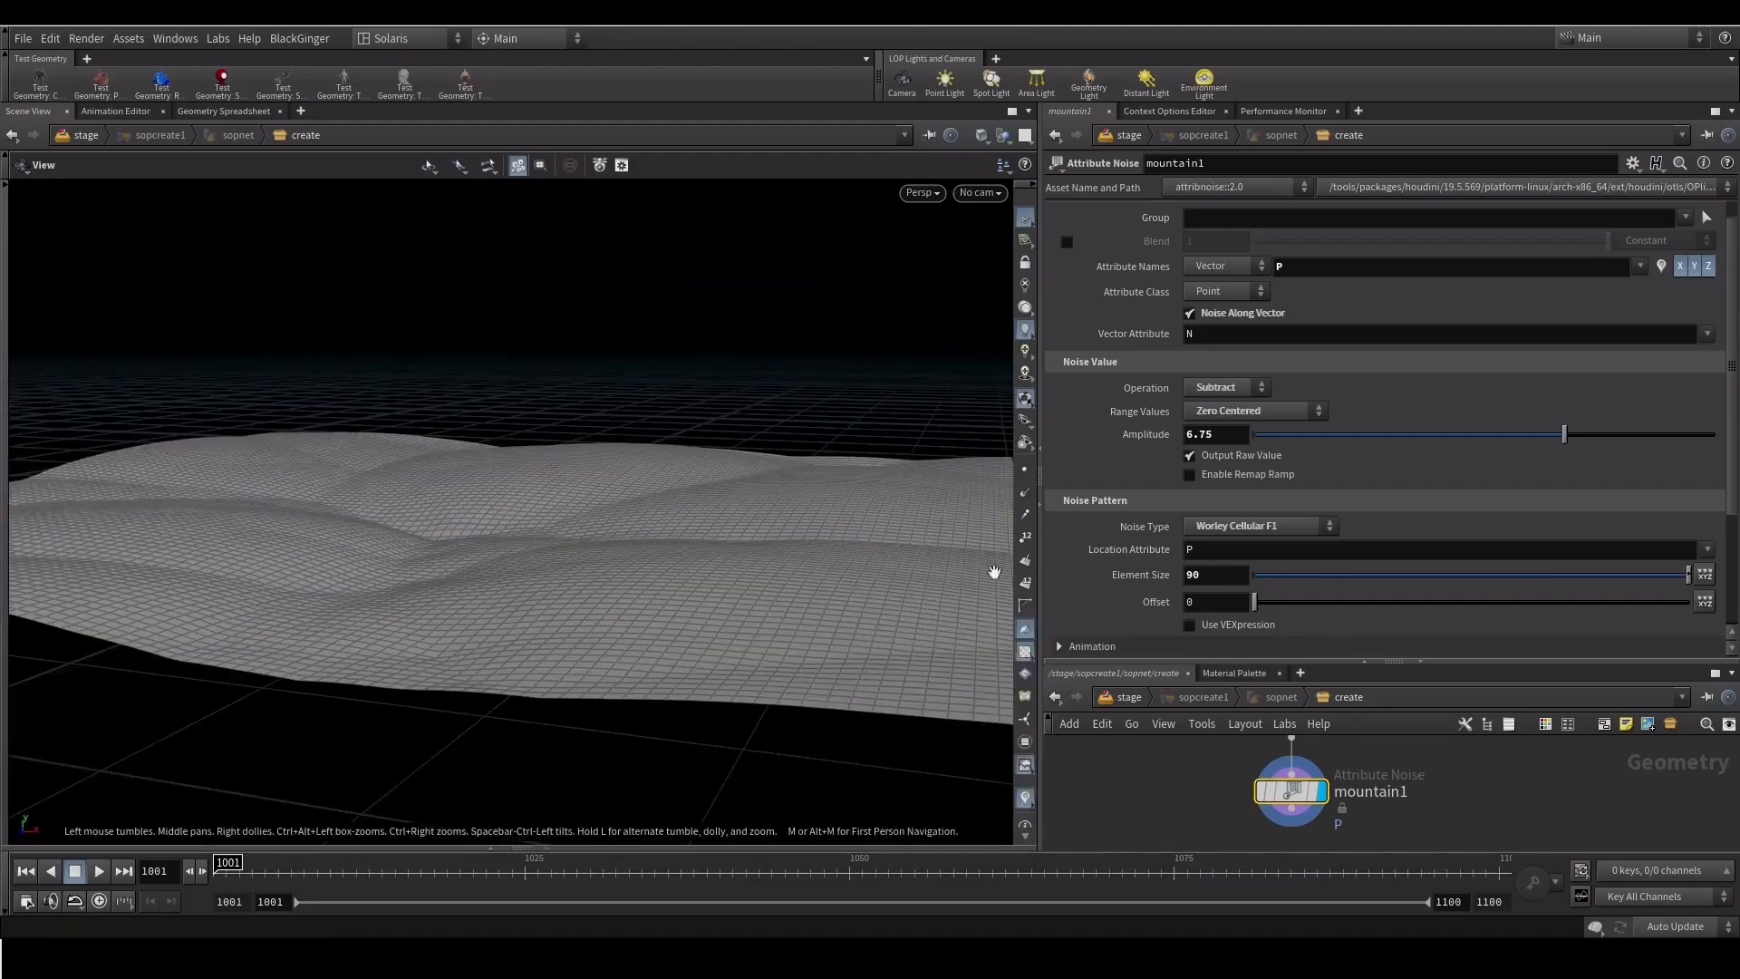
left_click_drag(1123, 660, 1114, 546)
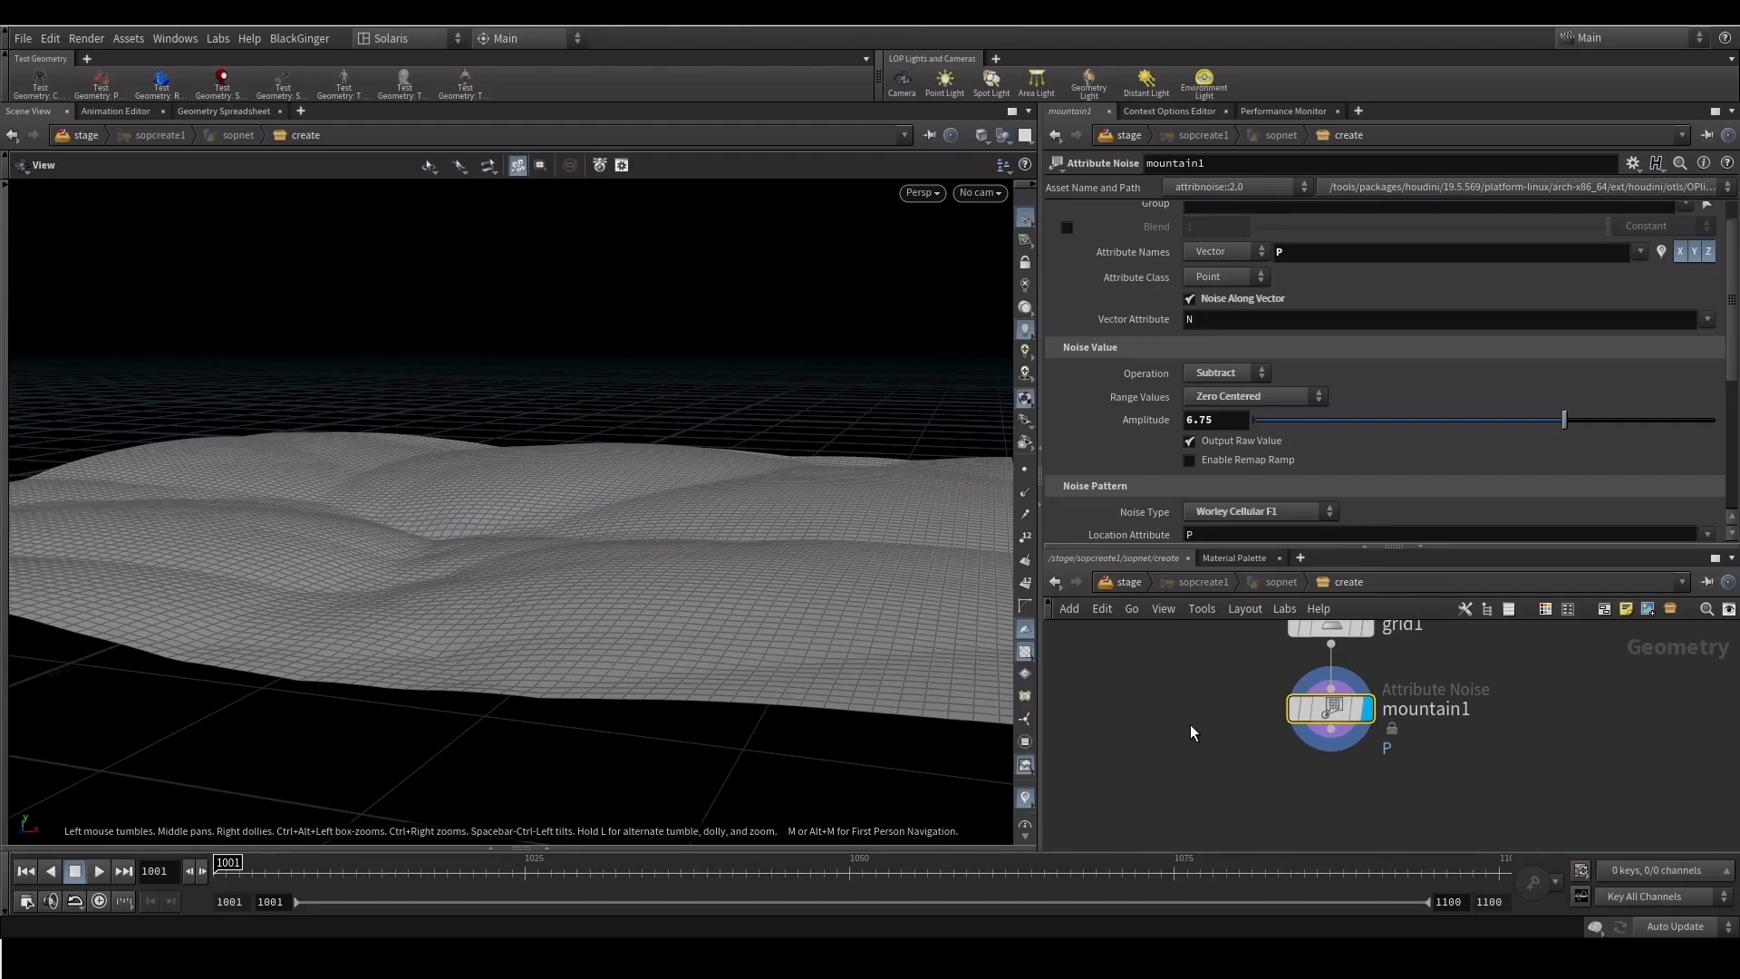
key("Tab")
type("ha")
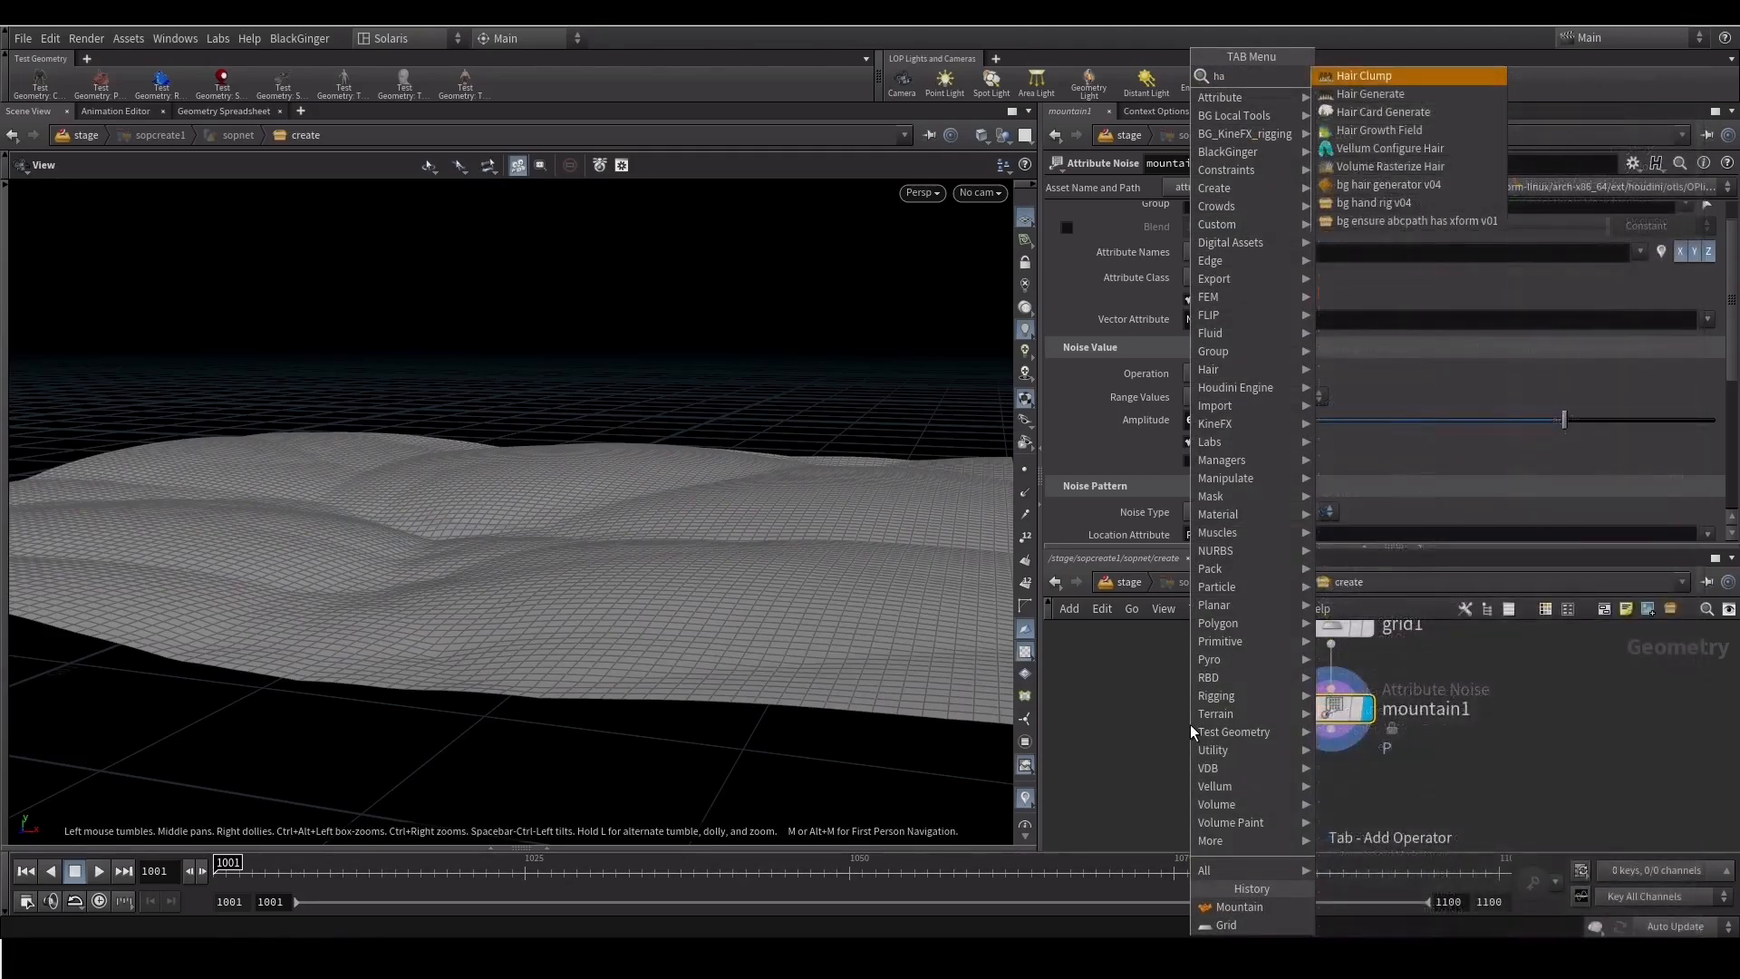
left_click(1409, 95)
left_click(1166, 789)
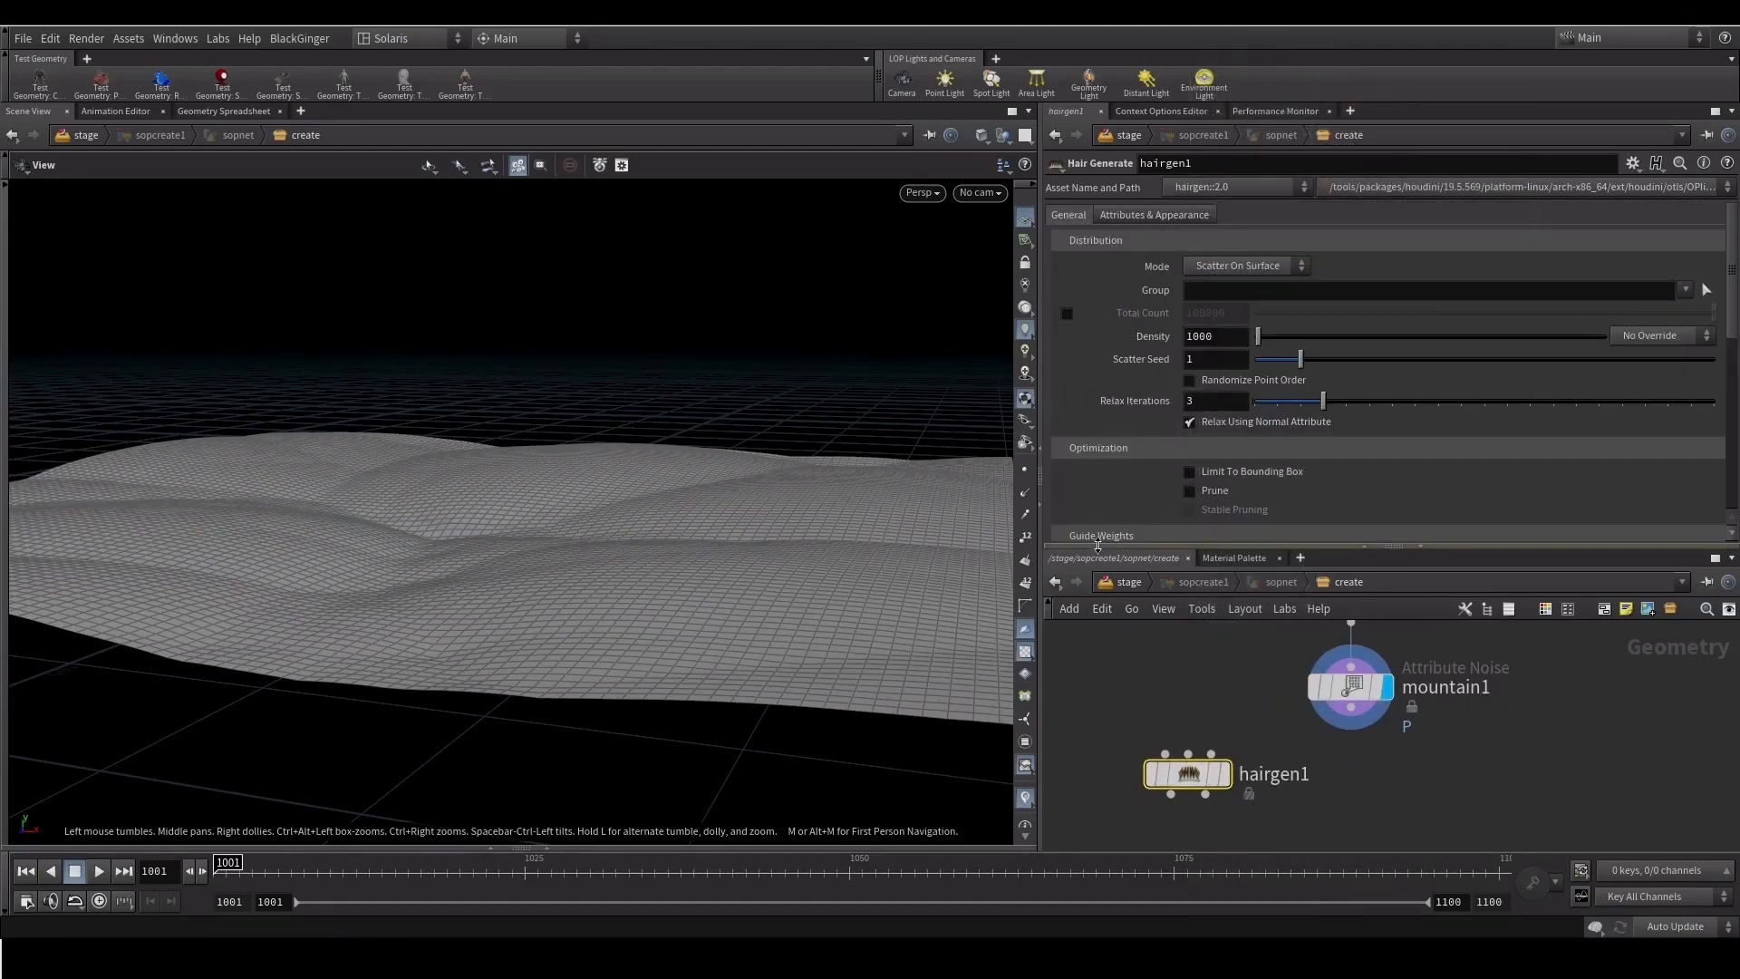
left_click_drag(1107, 548, 1105, 506)
left_click_drag(1186, 754, 1191, 765)
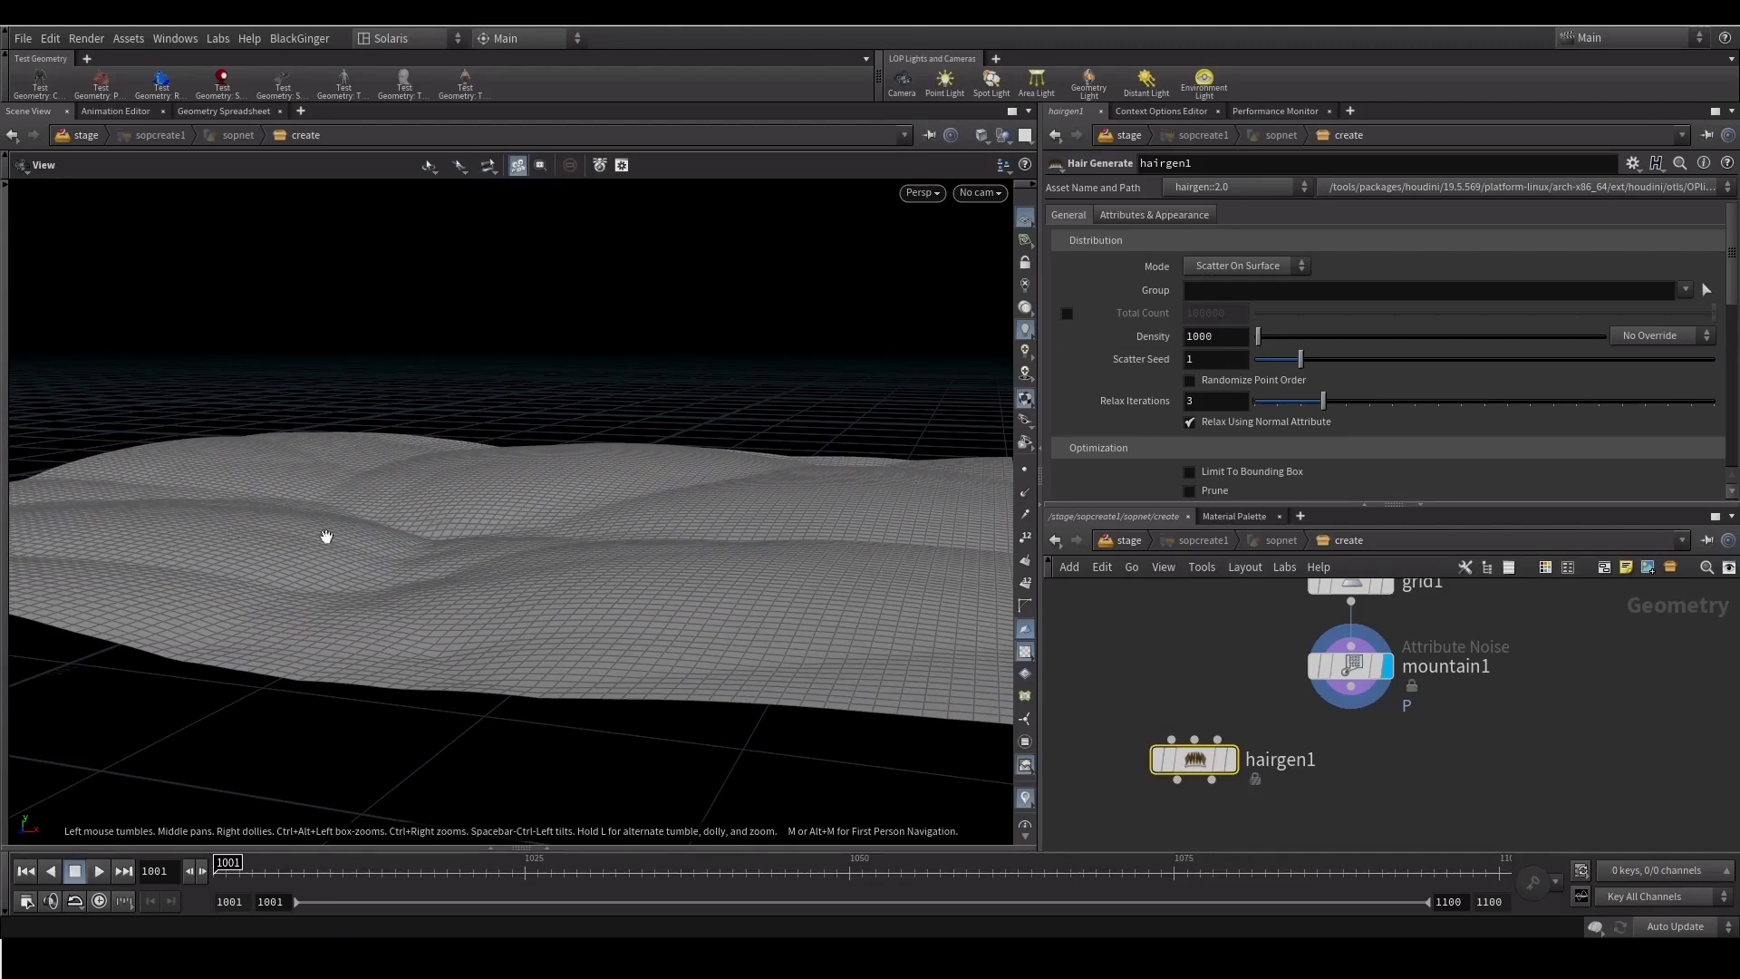
Set the hair density to 1, connect the mountain output to the Hair Generate node's first input and display it
left_click(1221, 340)
key("Return")
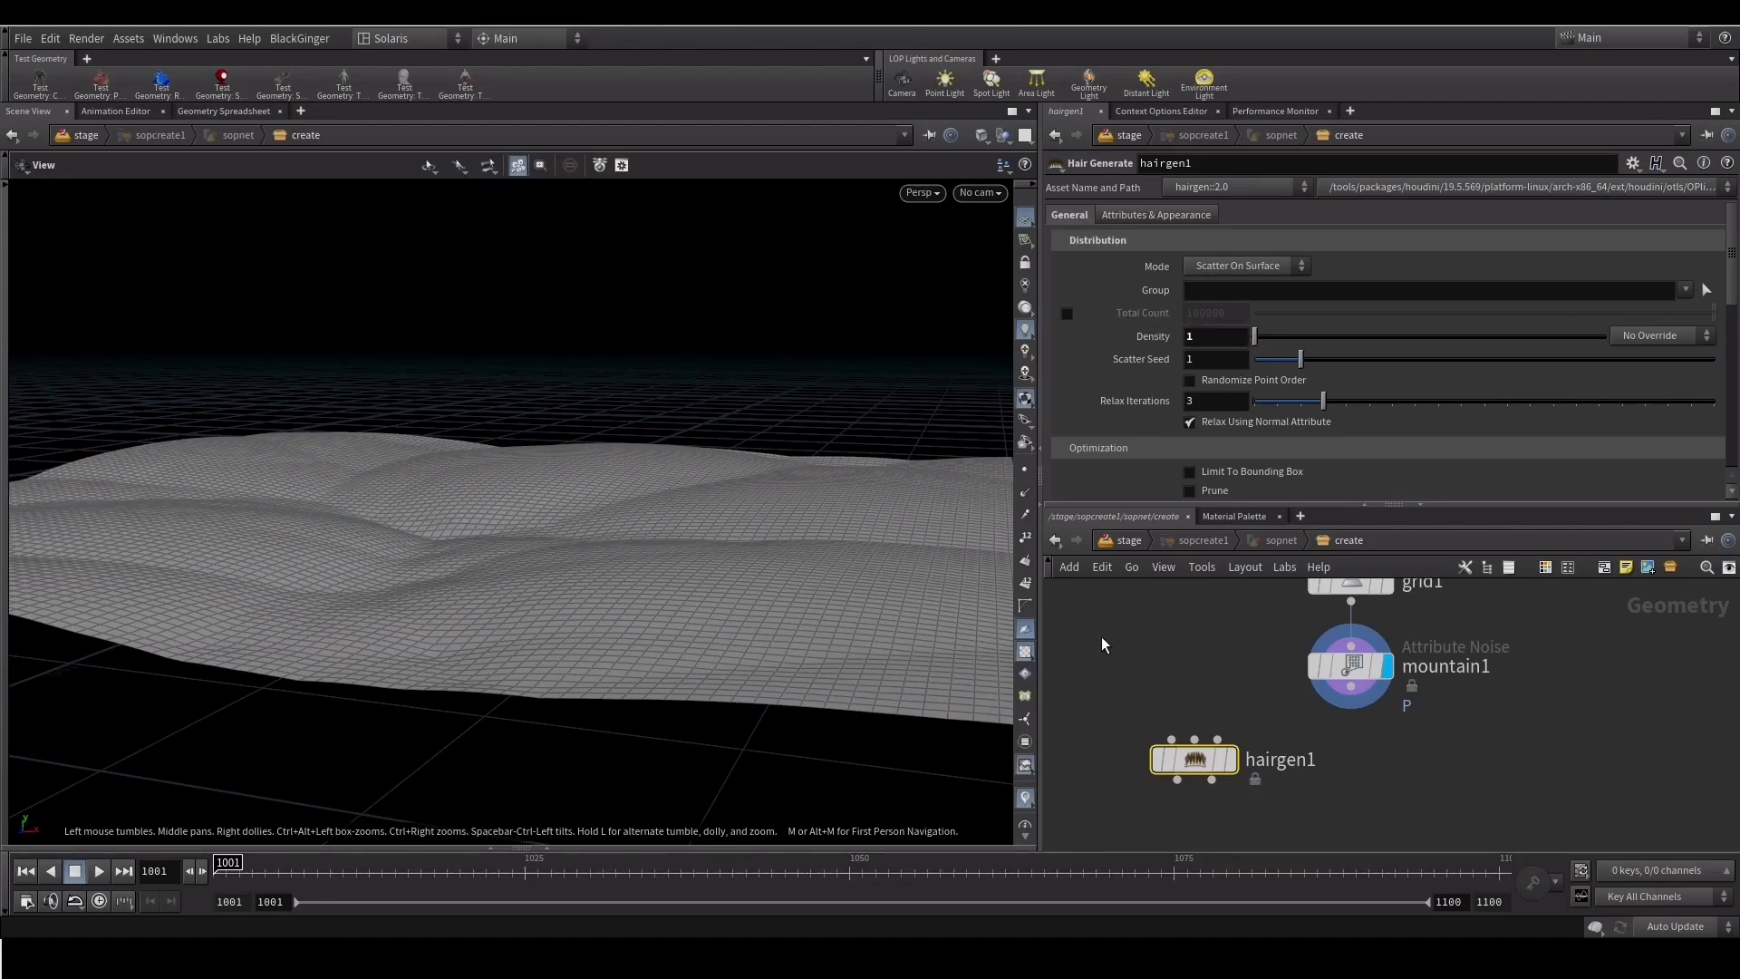
left_click(1351, 688)
left_click(1170, 739)
left_click(1241, 714)
left_click_drag(1198, 761, 1284, 779)
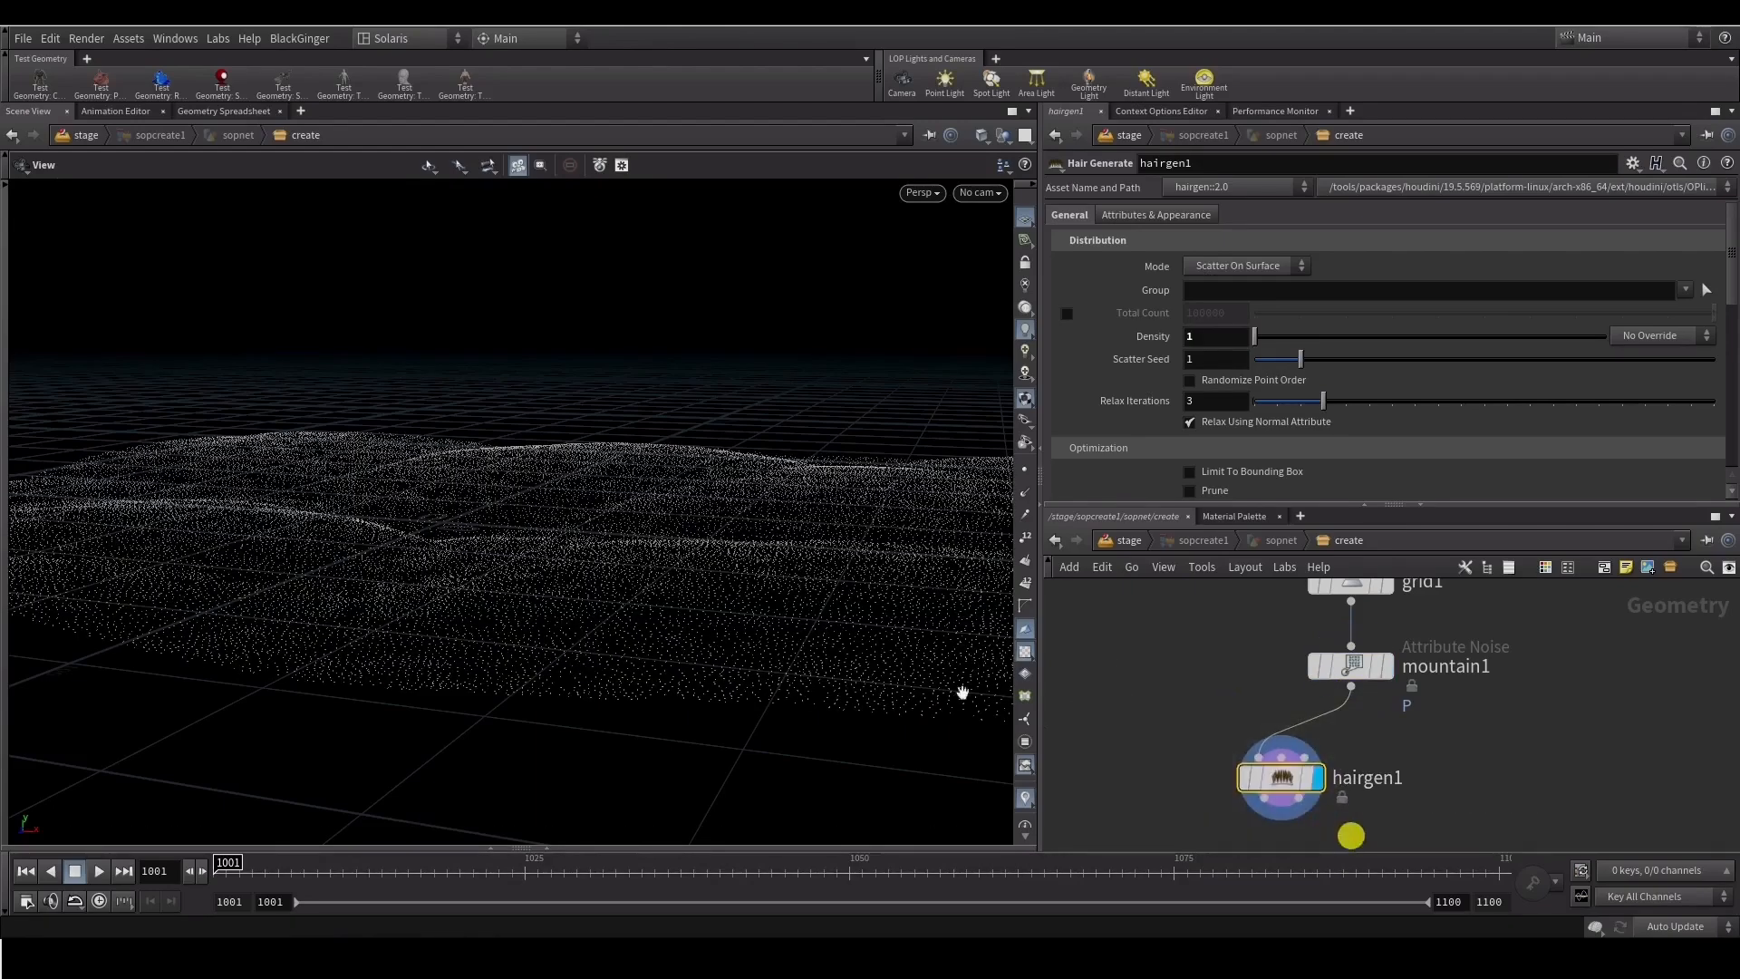
Check the Hair Generate node's geometry info and align the node directly beneath the mountain node
middle_click(1267, 776)
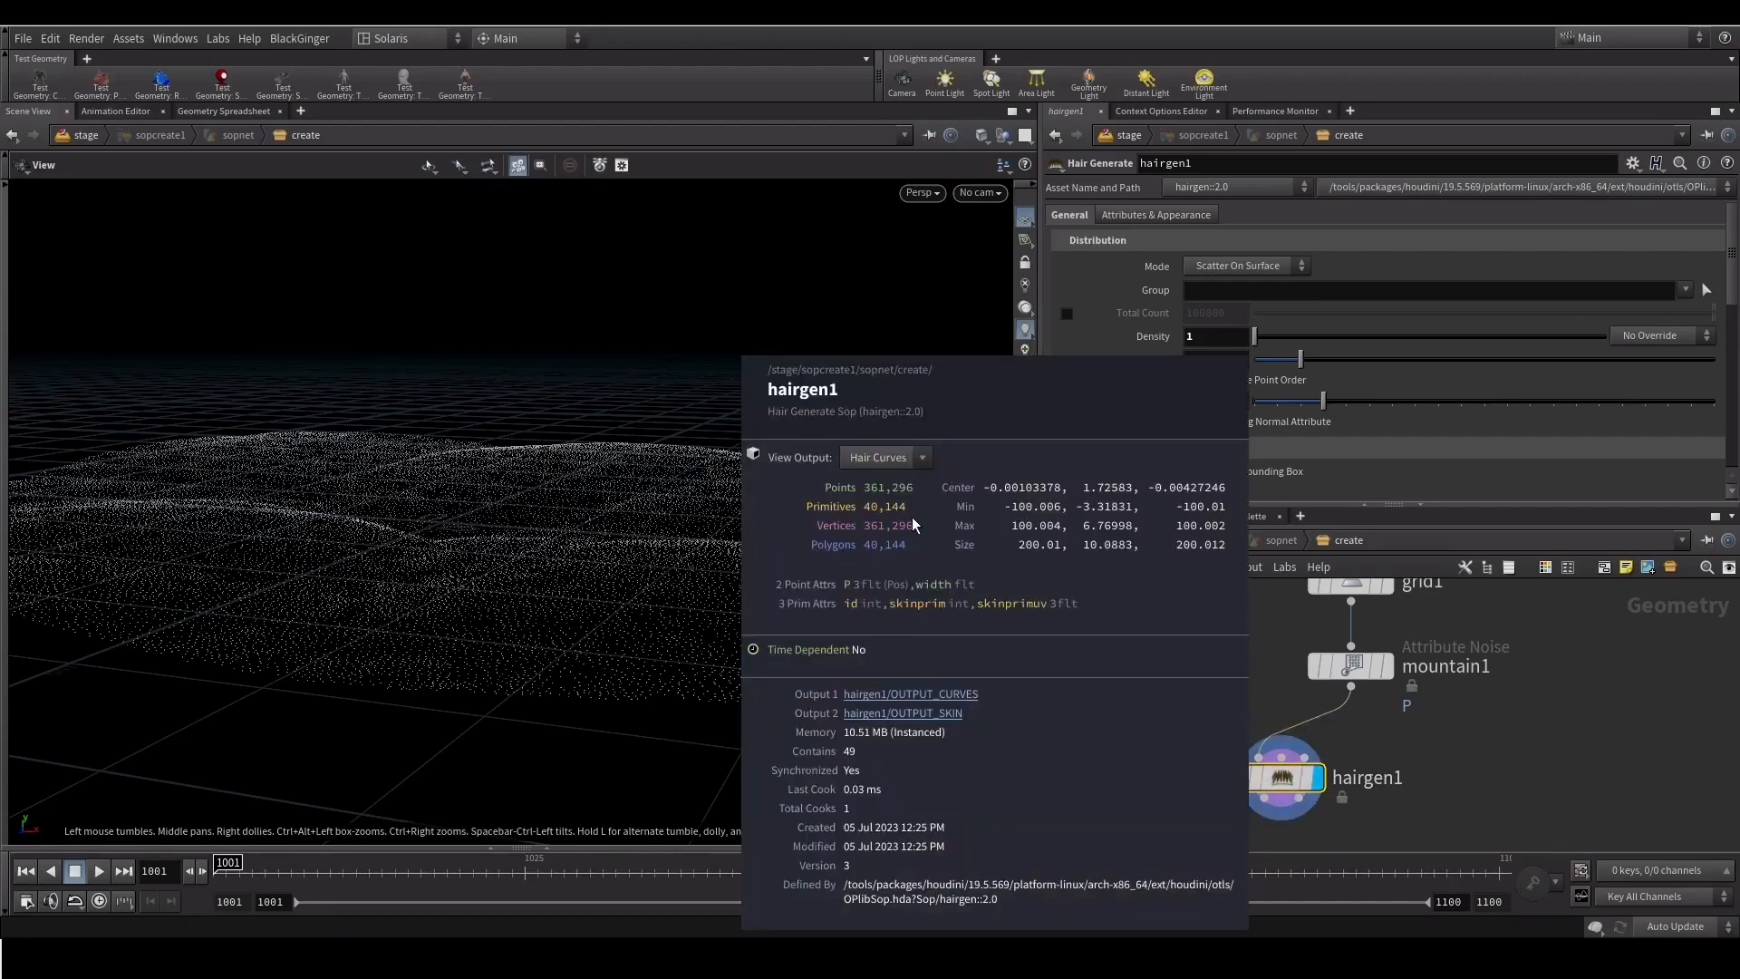
middle_click_drag(1294, 794, 1290, 702)
left_click(1269, 695)
left_click_drag(1270, 695, 1341, 695)
middle_click_drag(1262, 773, 1258, 780)
right_click_drag(637, 578, 685, 615)
mouse_move(685, 615)
left_mouse_down()
mouse_move(660, 622)
mouse_move(661, 601)
mouse_move(670, 629)
left_mouse_up()
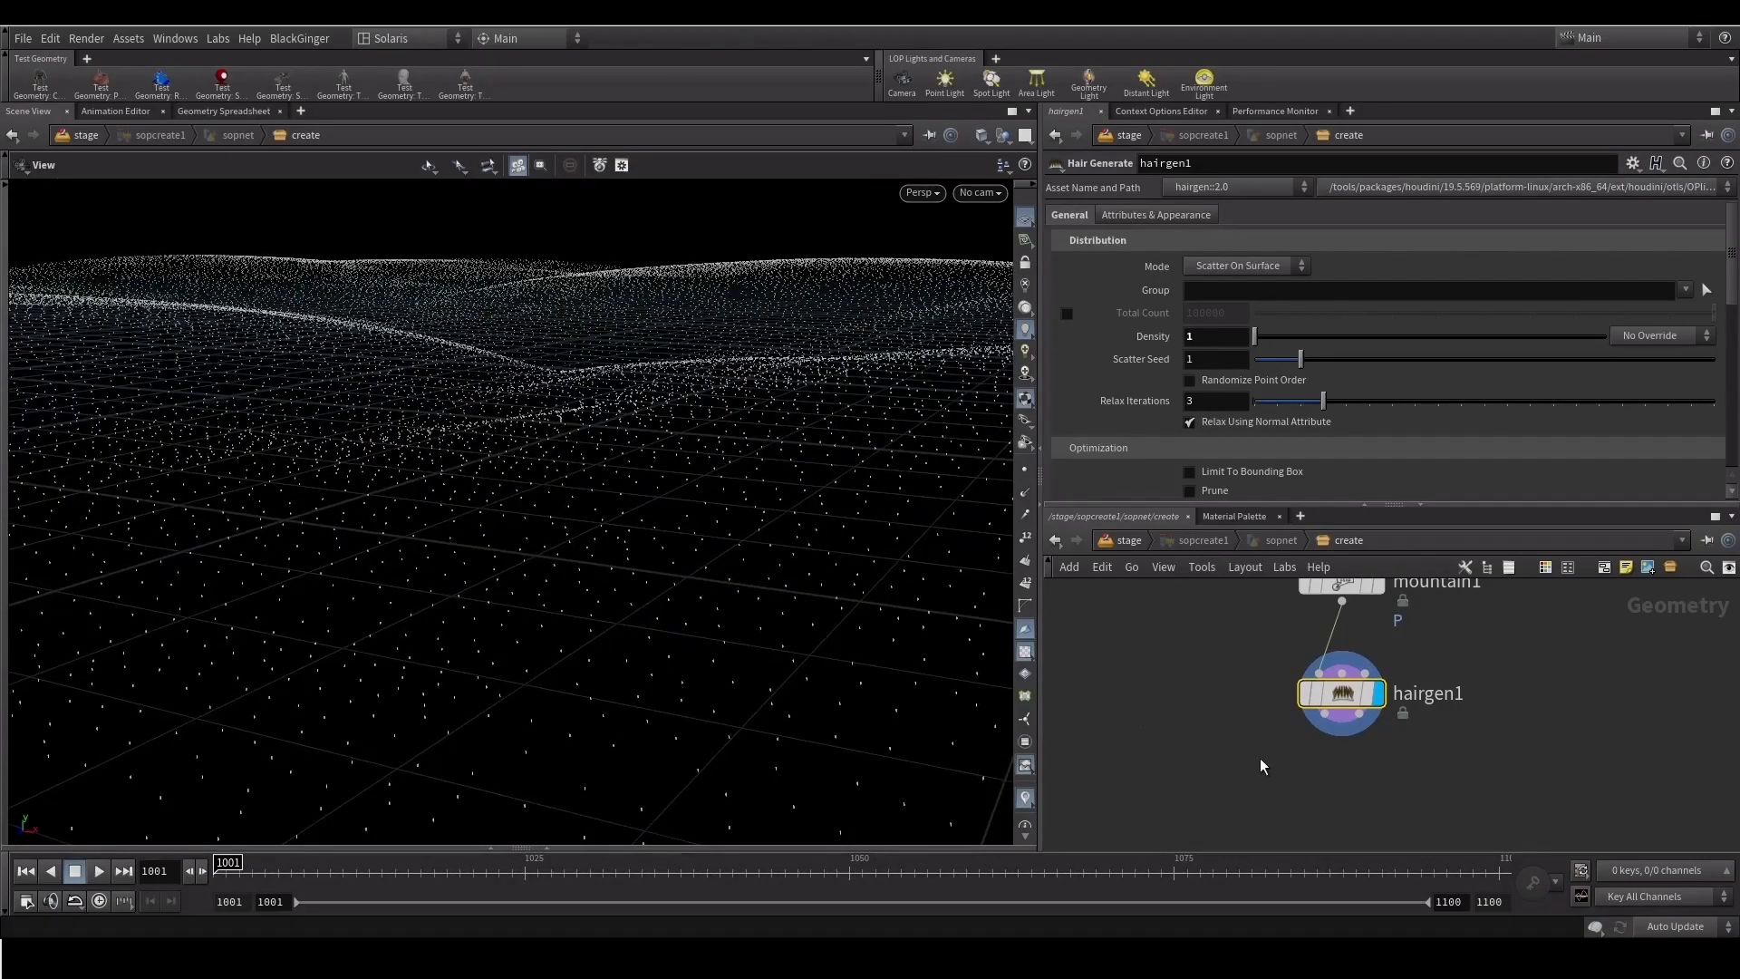
Add a Guide Process node, connect the generated hair curves to its first input and display it
scroll(1210, 731, "down", 1)
key("Tab")
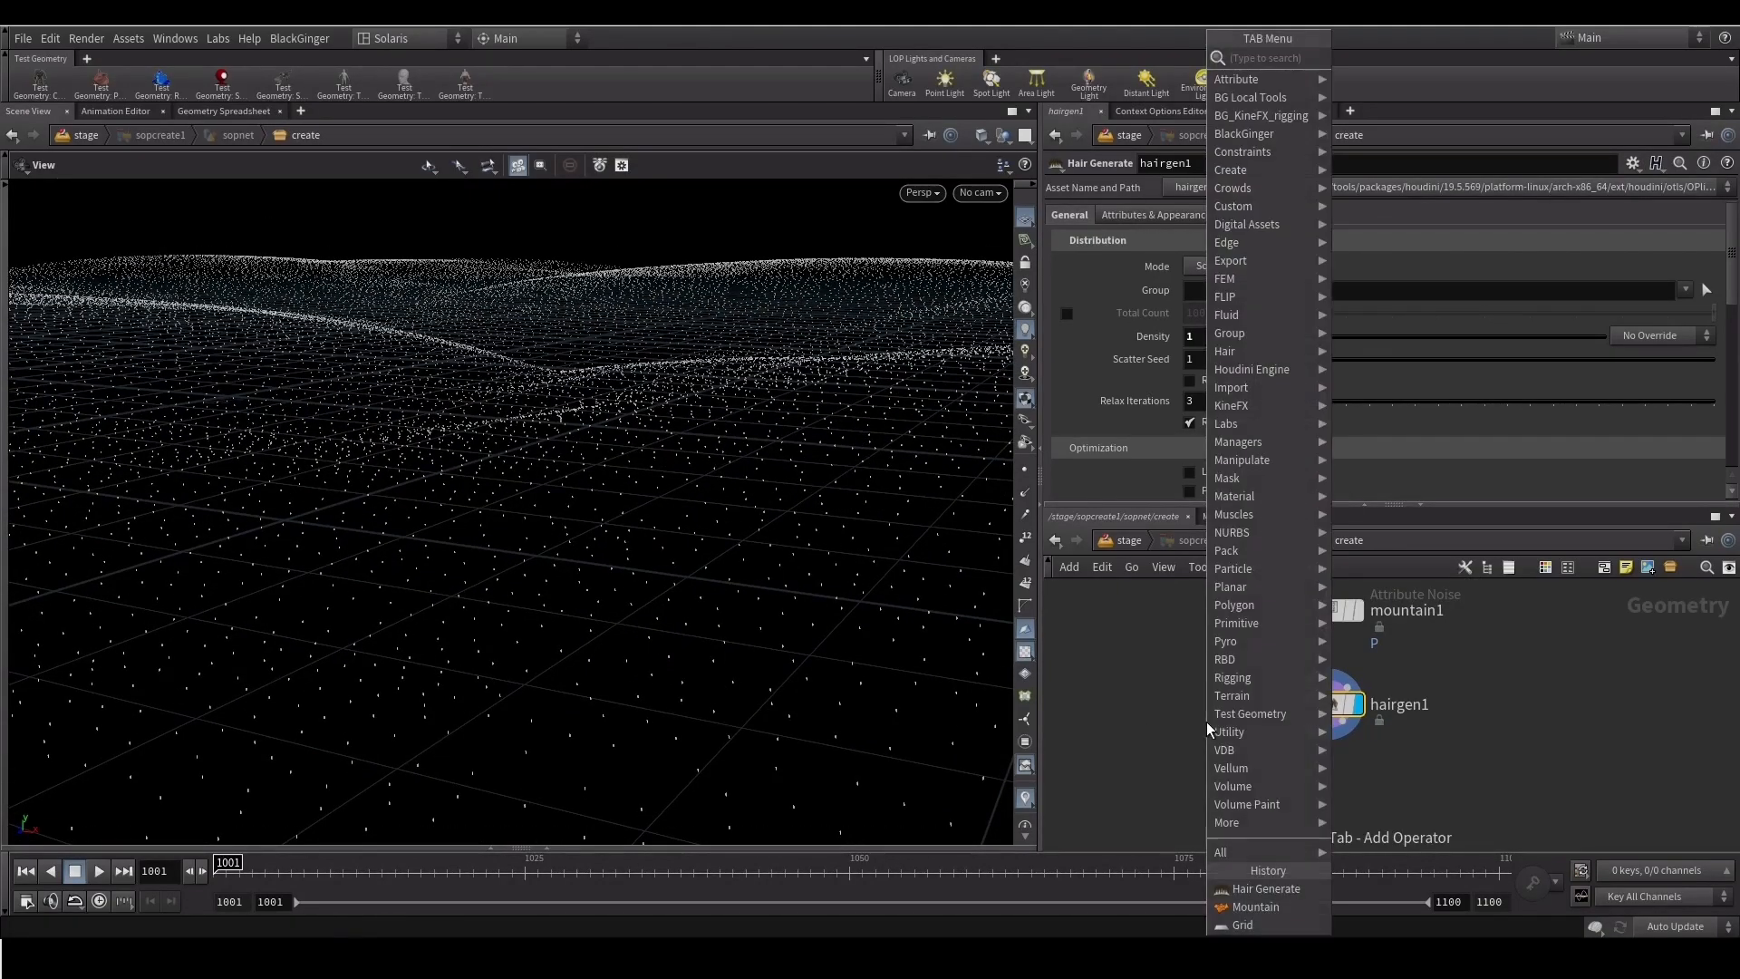
type("guidepr")
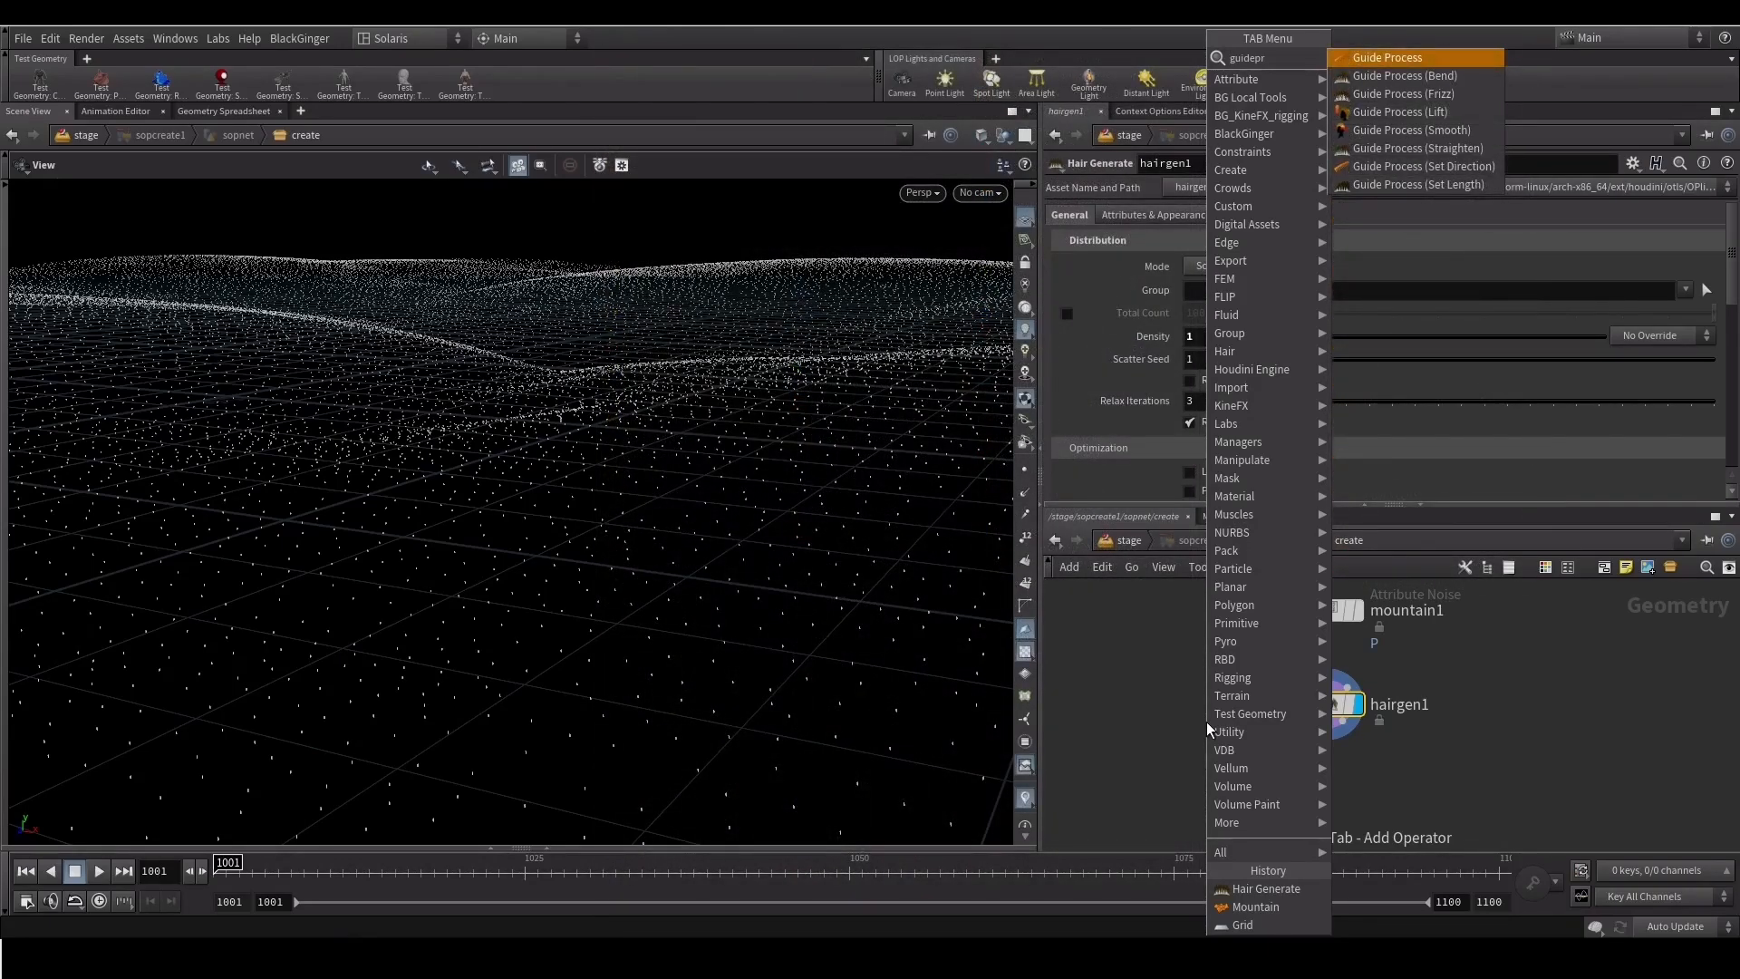
left_click(1378, 60)
left_click(1319, 805)
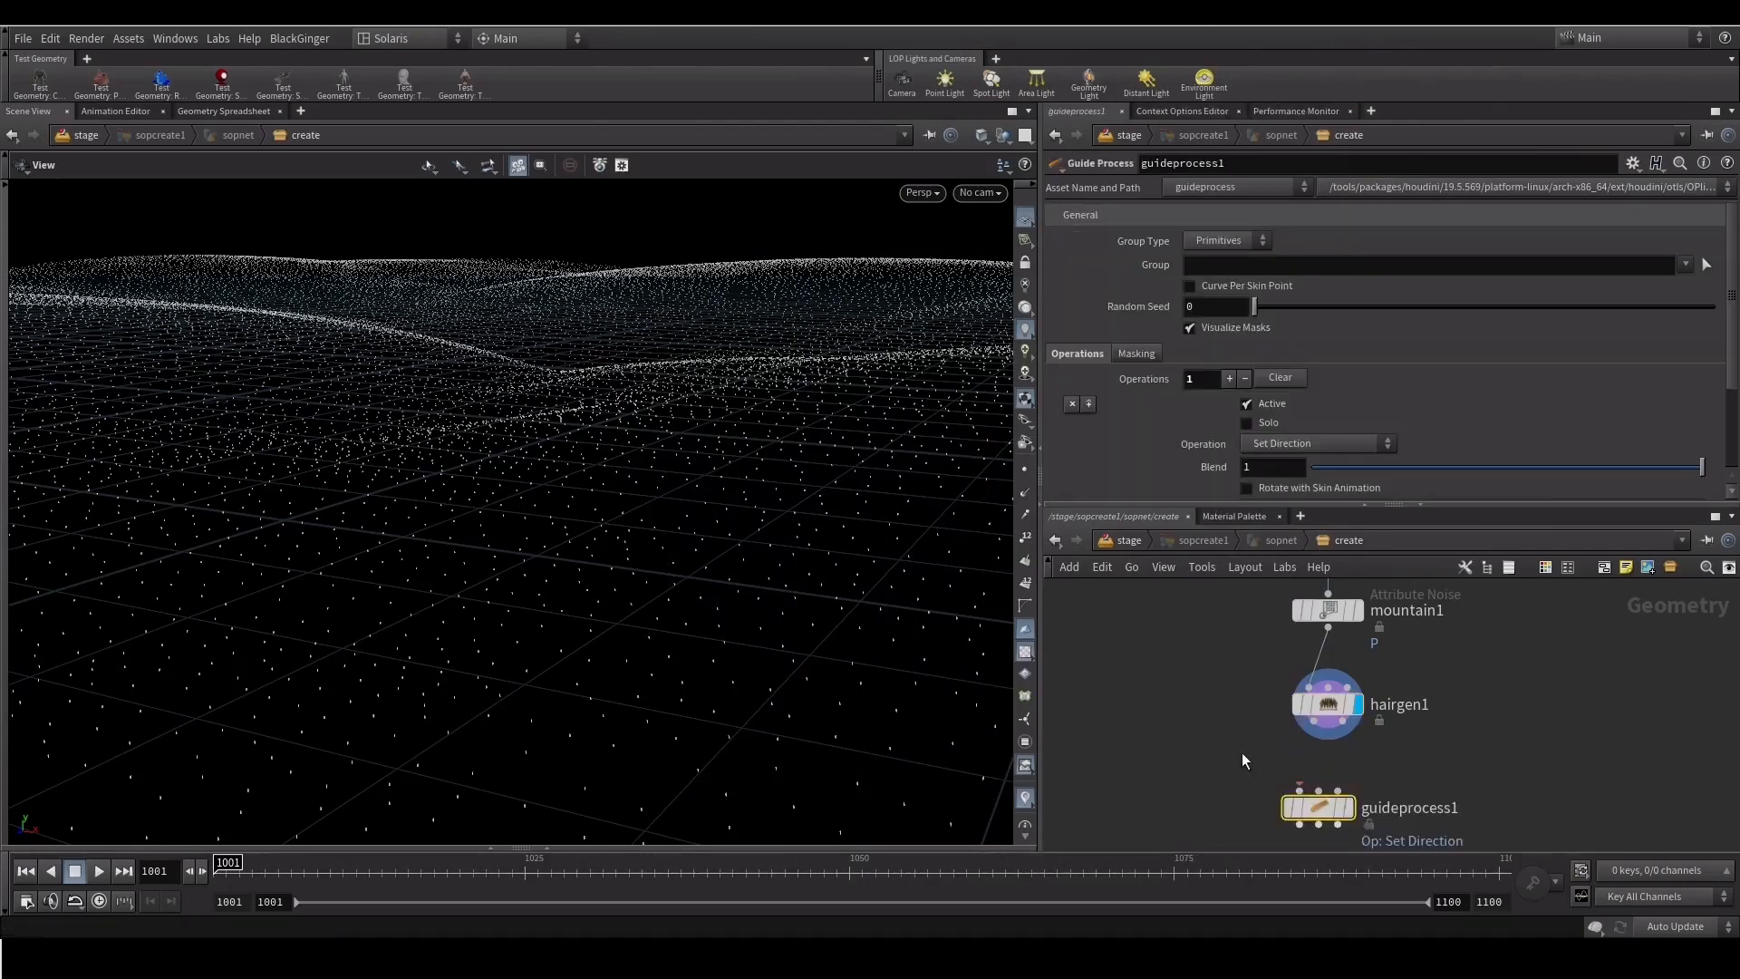
middle_click_drag(1247, 760, 1234, 684)
left_click(1300, 646)
left_click_drag(1303, 739, 1323, 759)
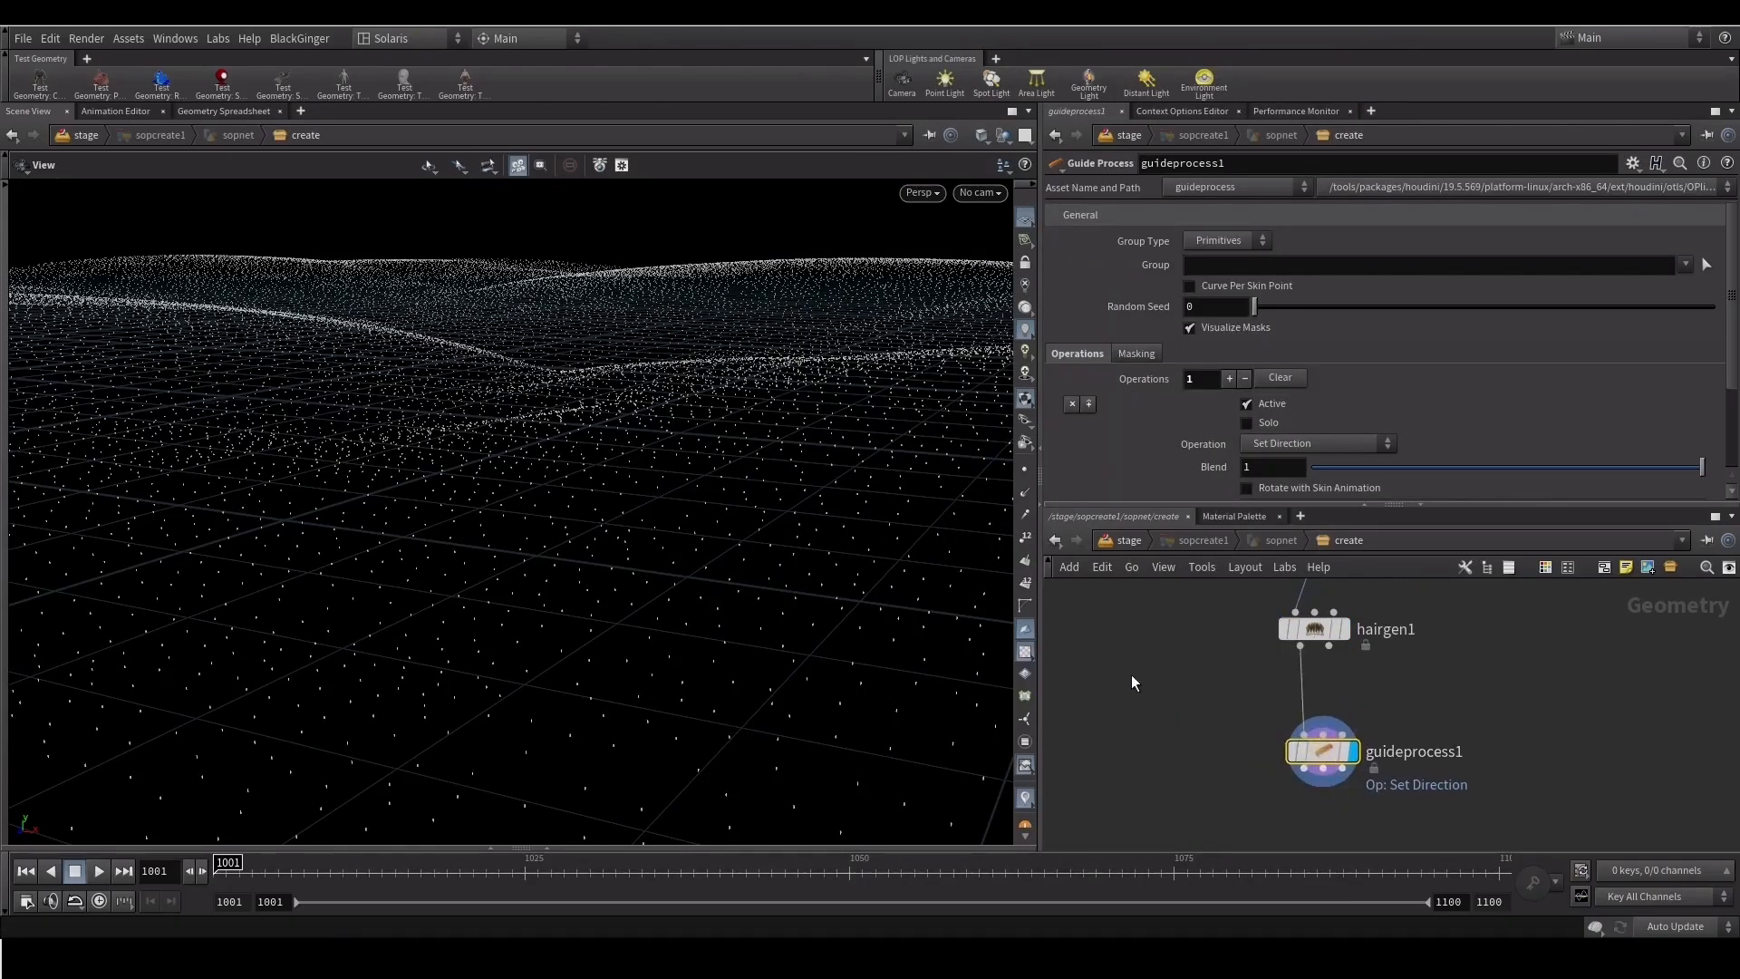
Change the Guide Process operation to Set Length and enable length randomization
left_click_drag(1124, 501, 1117, 623)
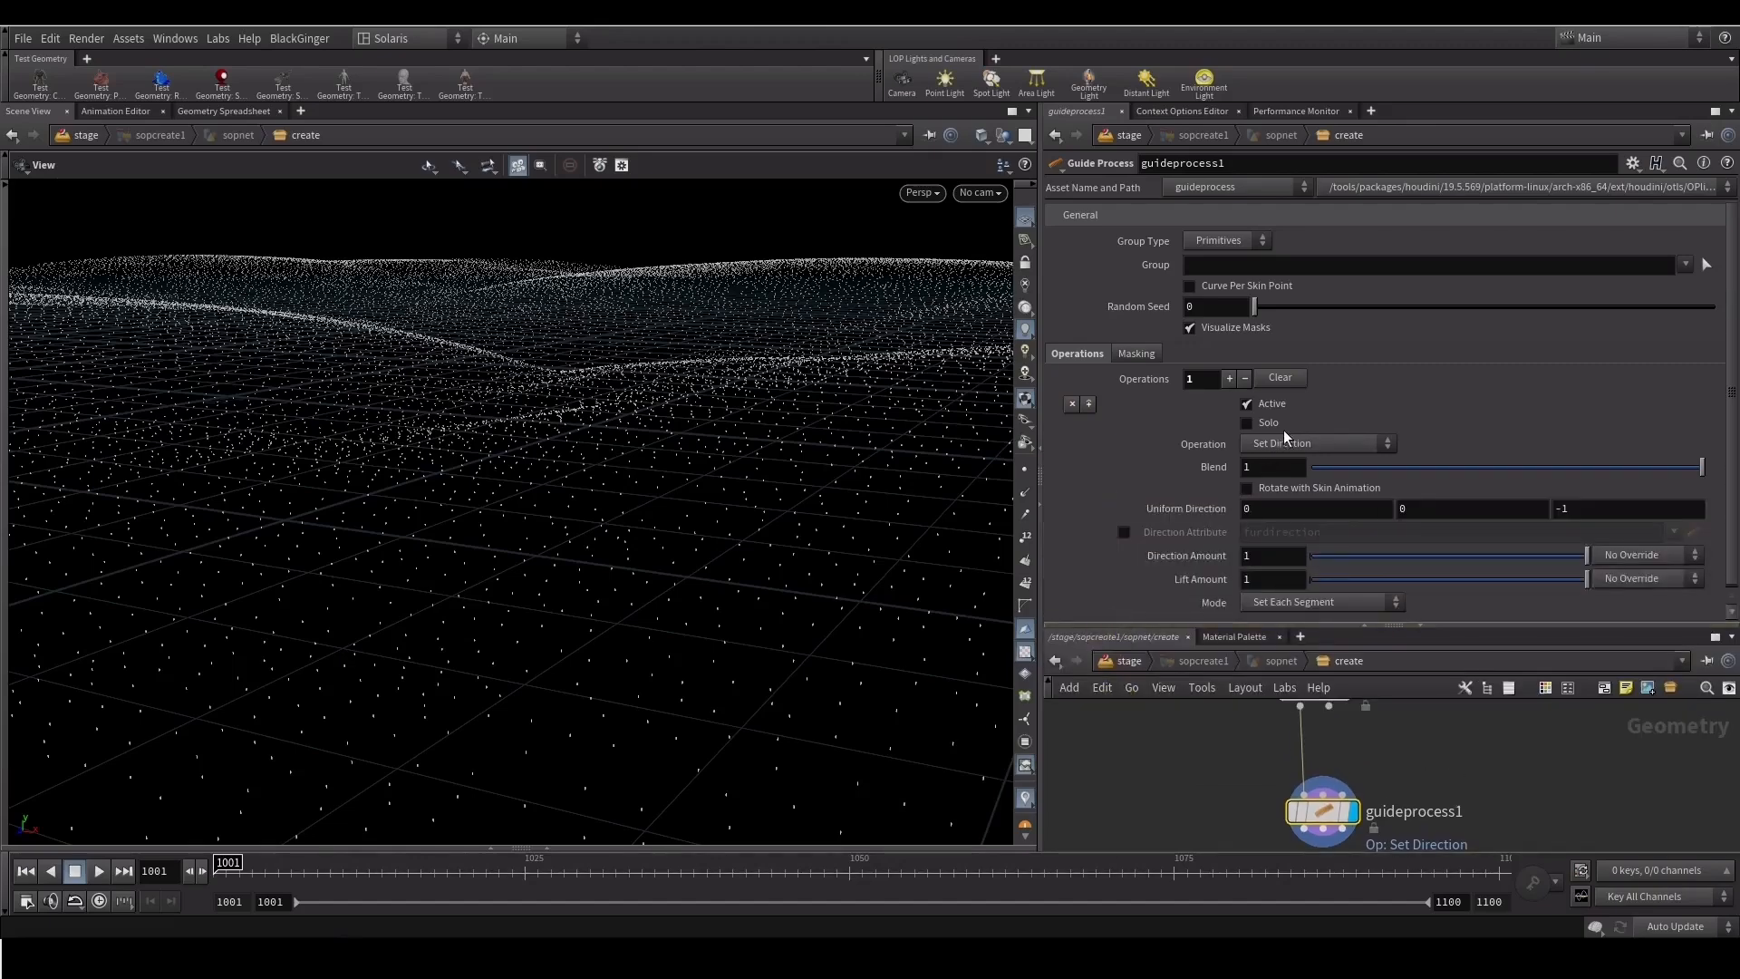
left_click(1312, 443)
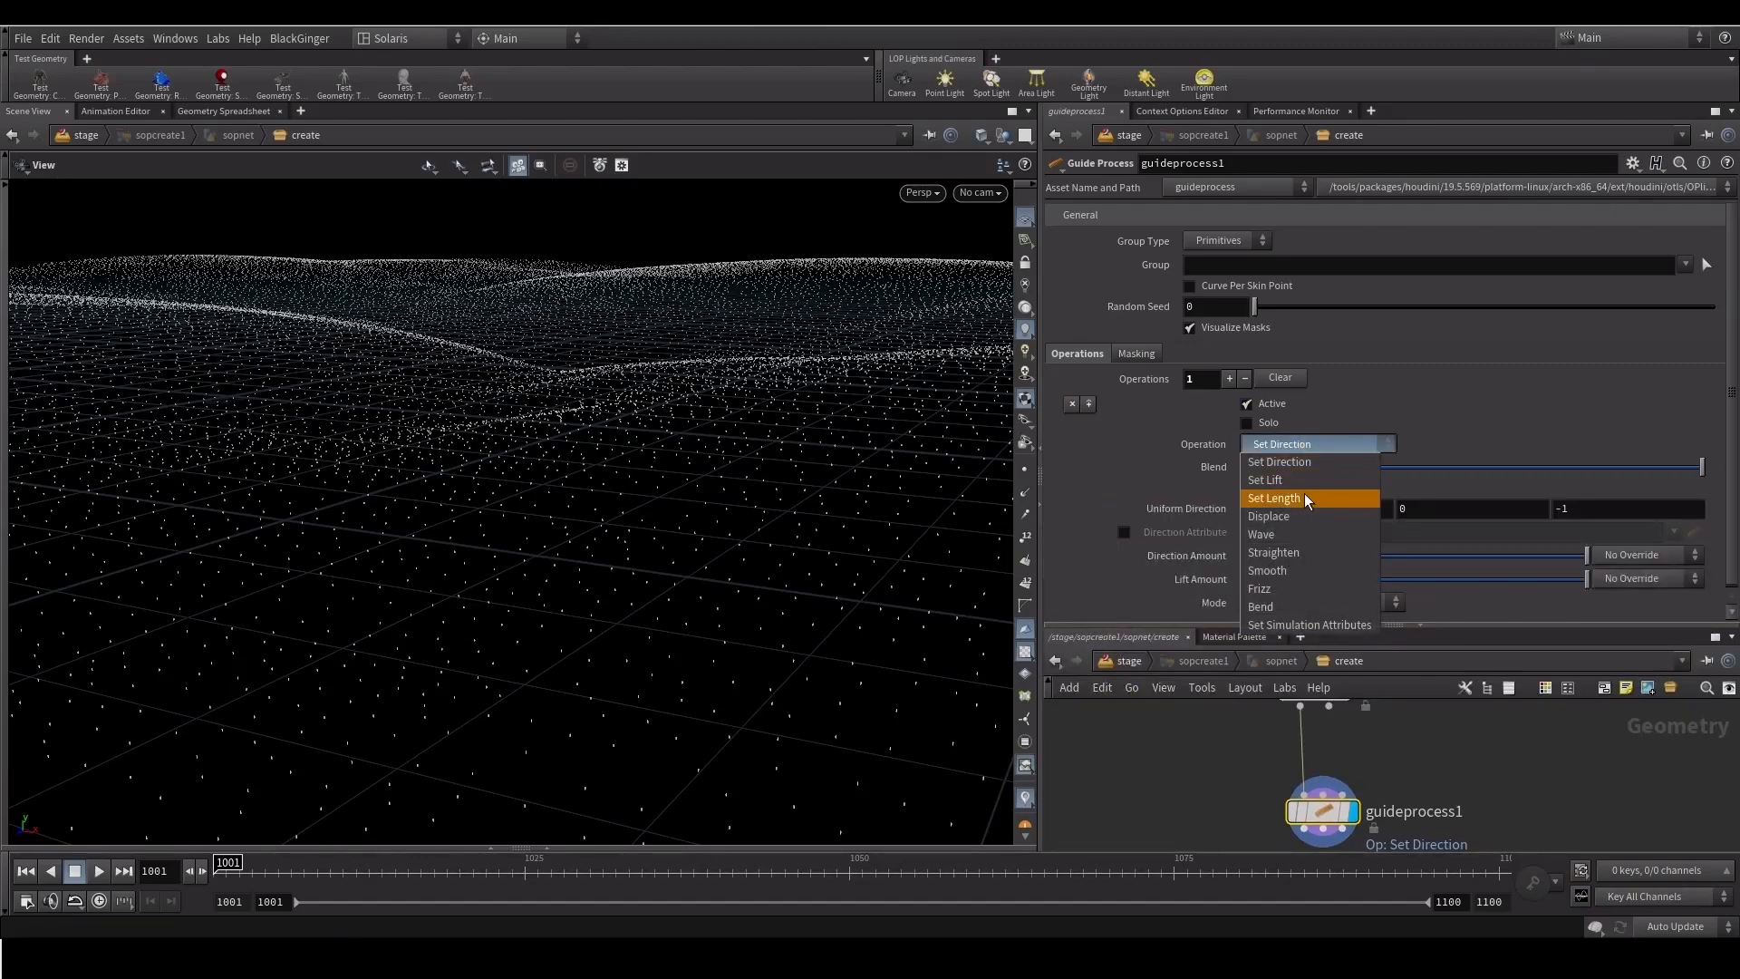
left_click(1310, 498)
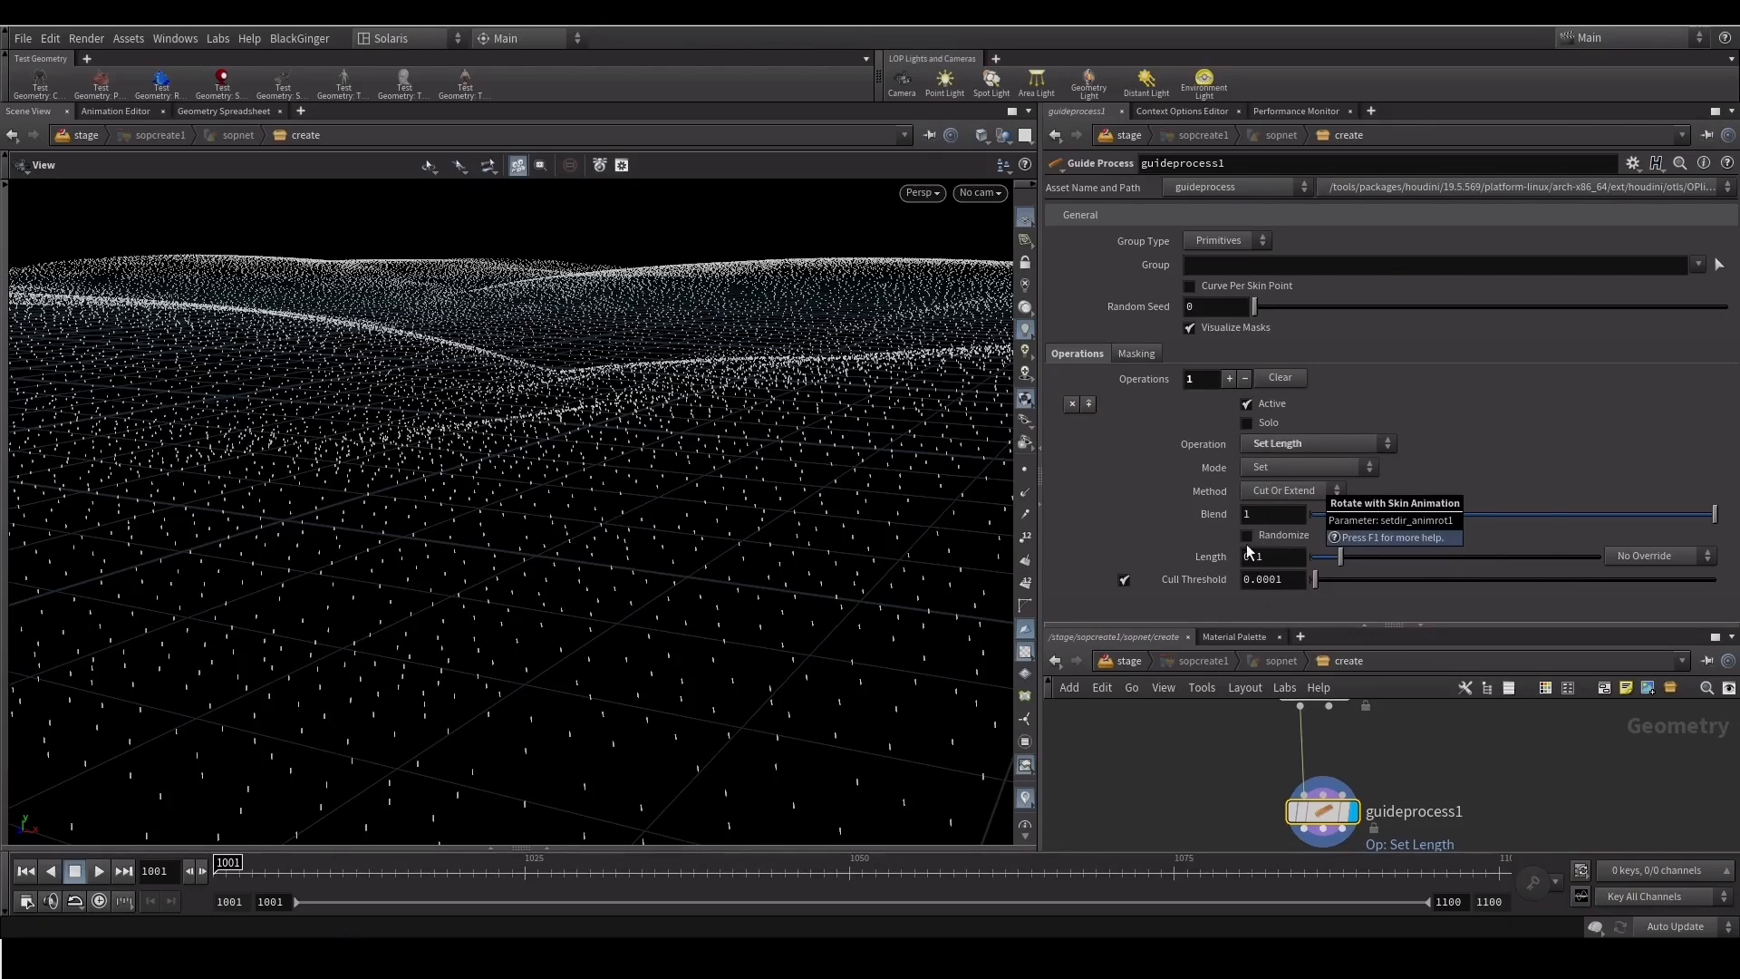
left_click(1260, 537)
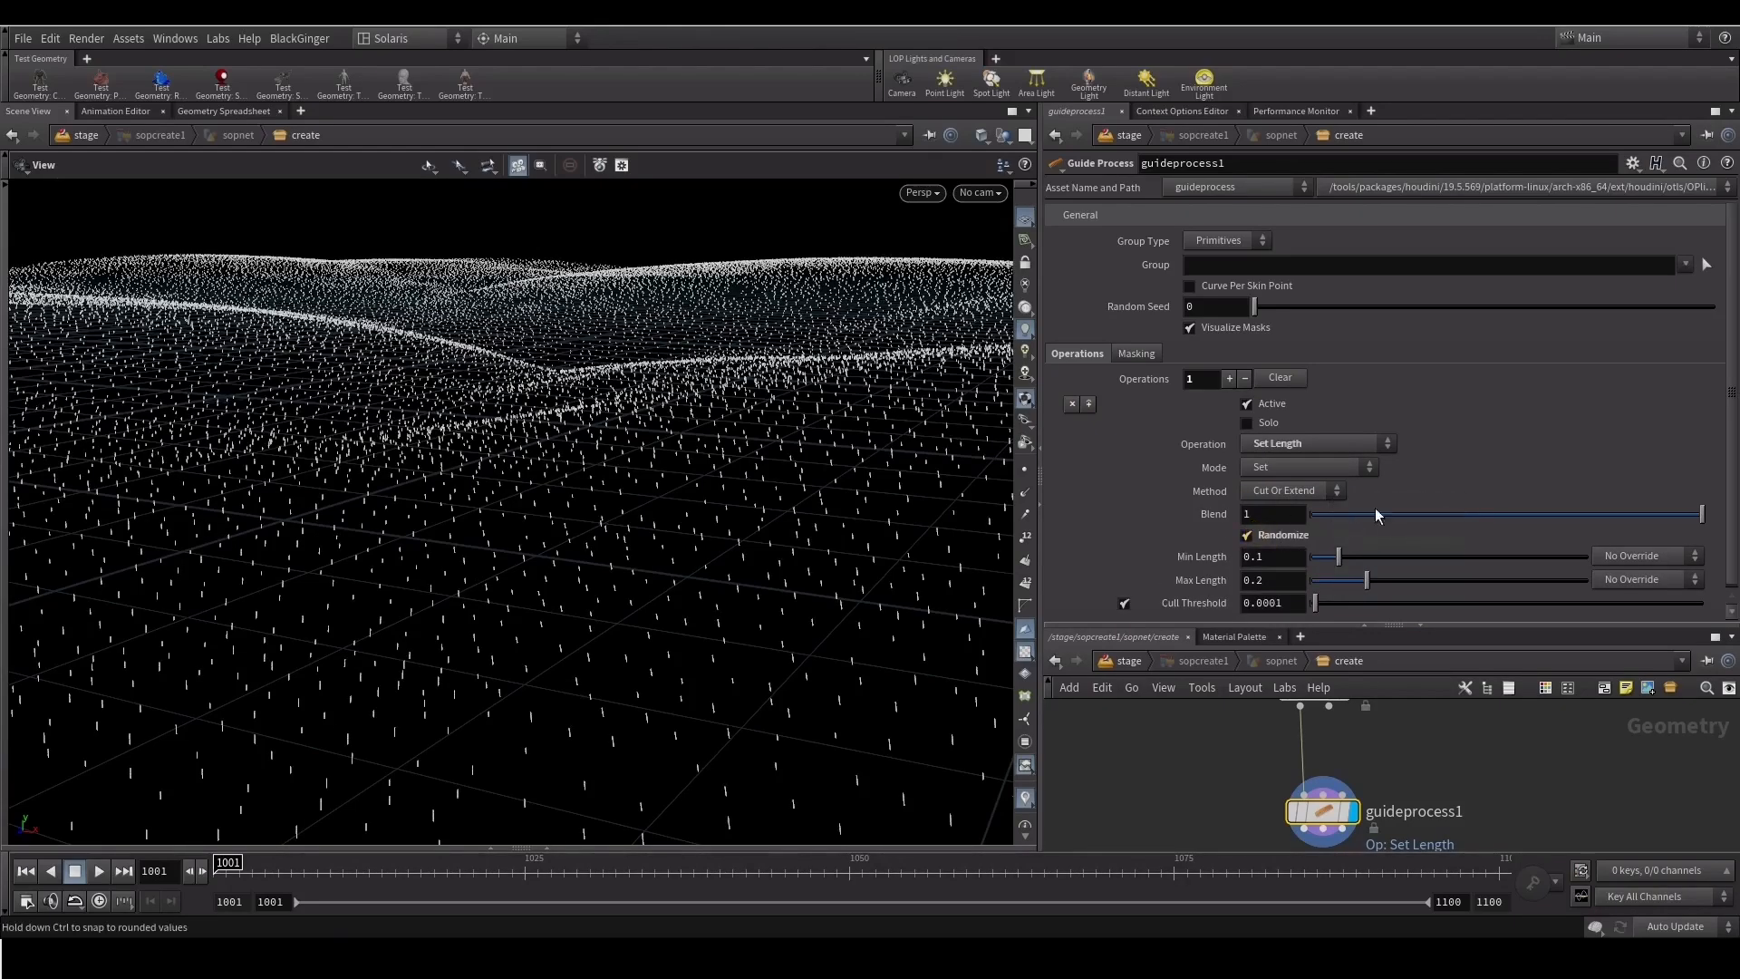
Set the randomized hair length range to a minimum of 0.5 and a maximum of 1
left_click(1285, 563)
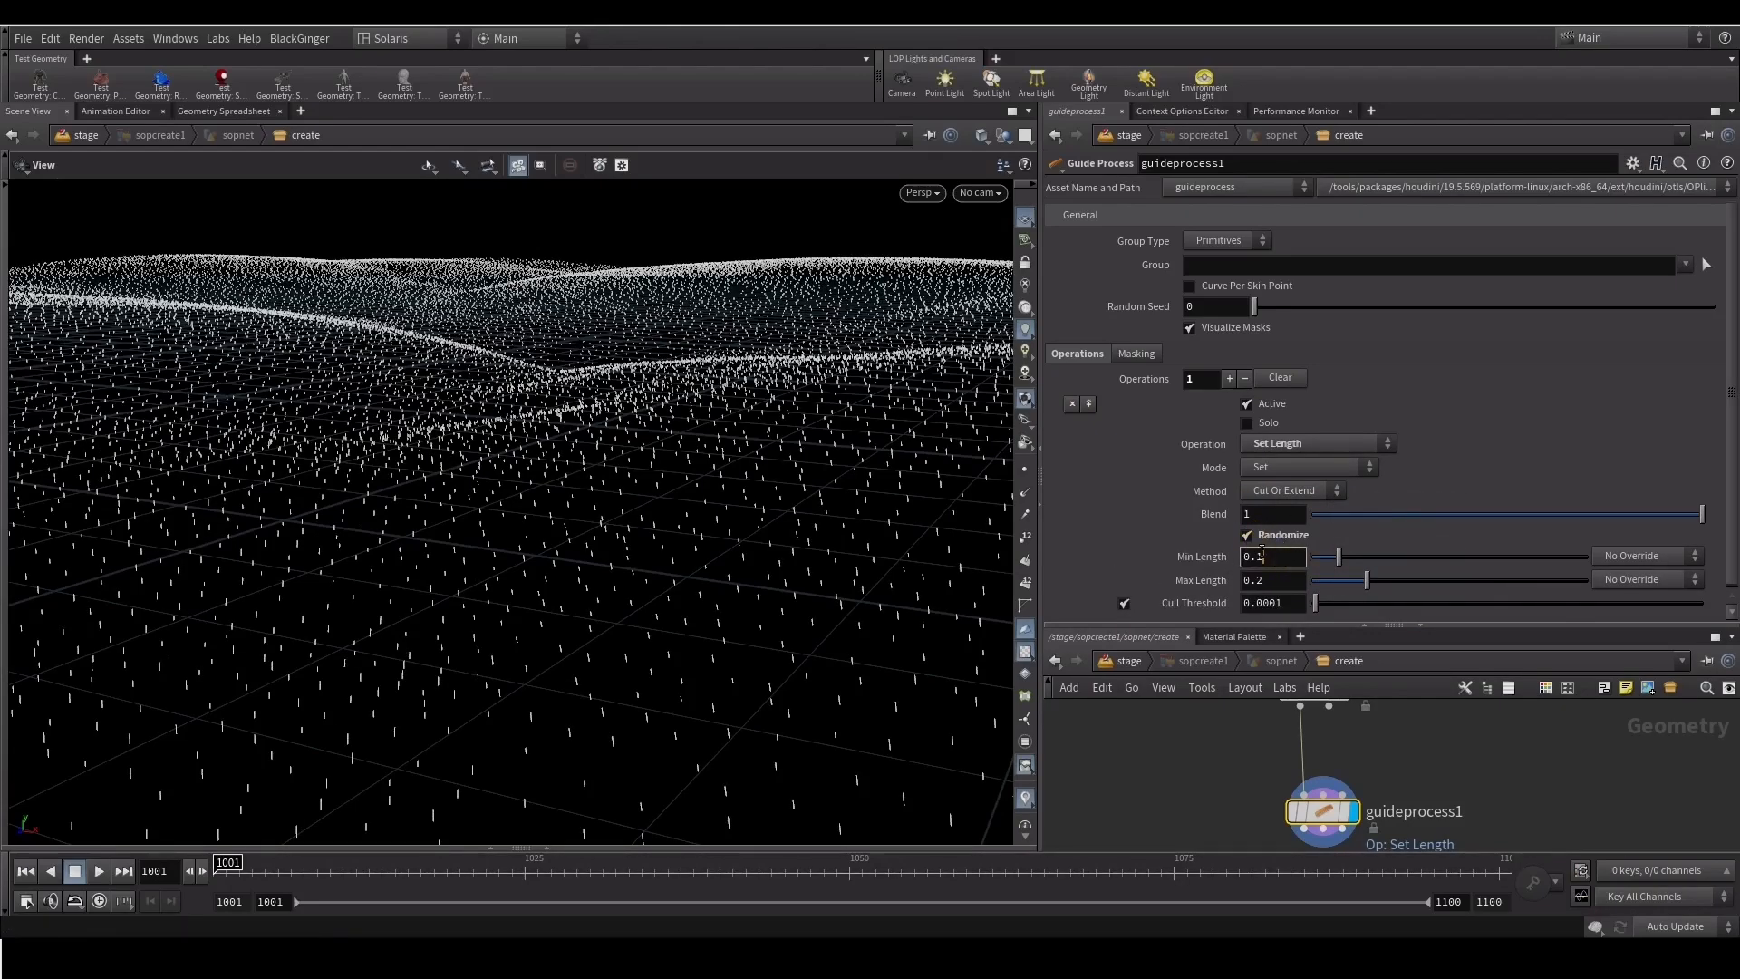
type("5")
key("Return")
left_click(1262, 580)
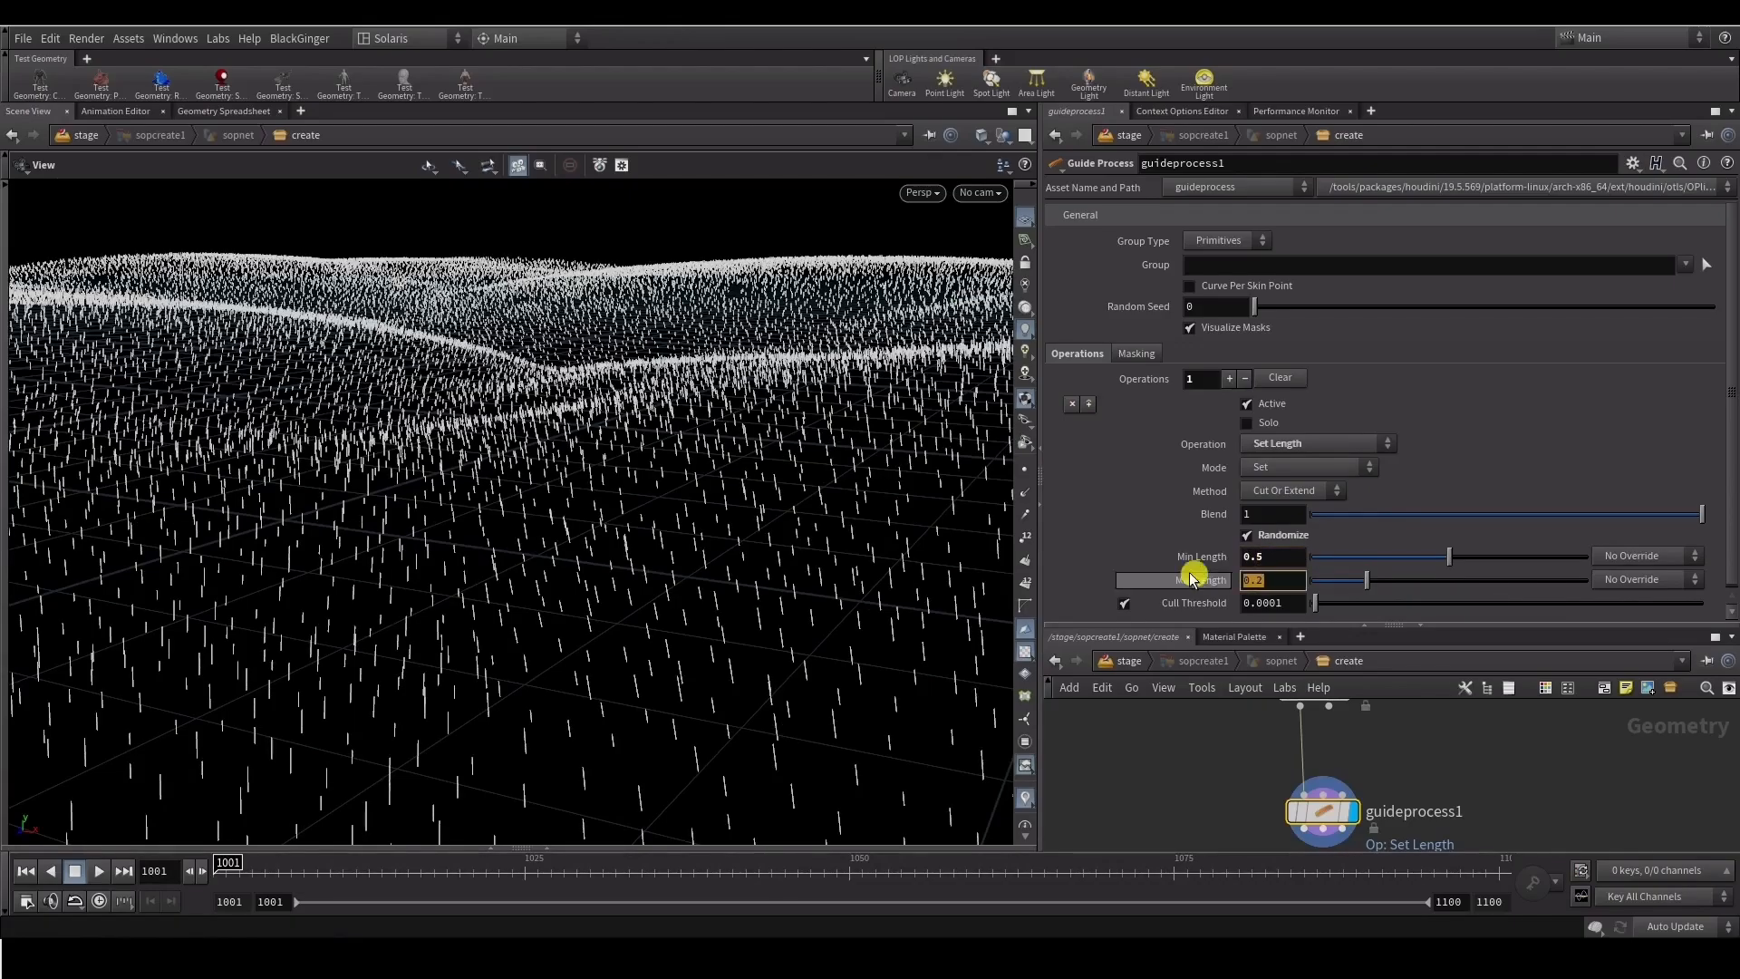
type("1")
key("Return")
left_click_drag(843, 654, 658, 614)
Set the maximum hair length to 1.3 and the minimum hair length to 0.7
left_click(1272, 583)
type(".3")
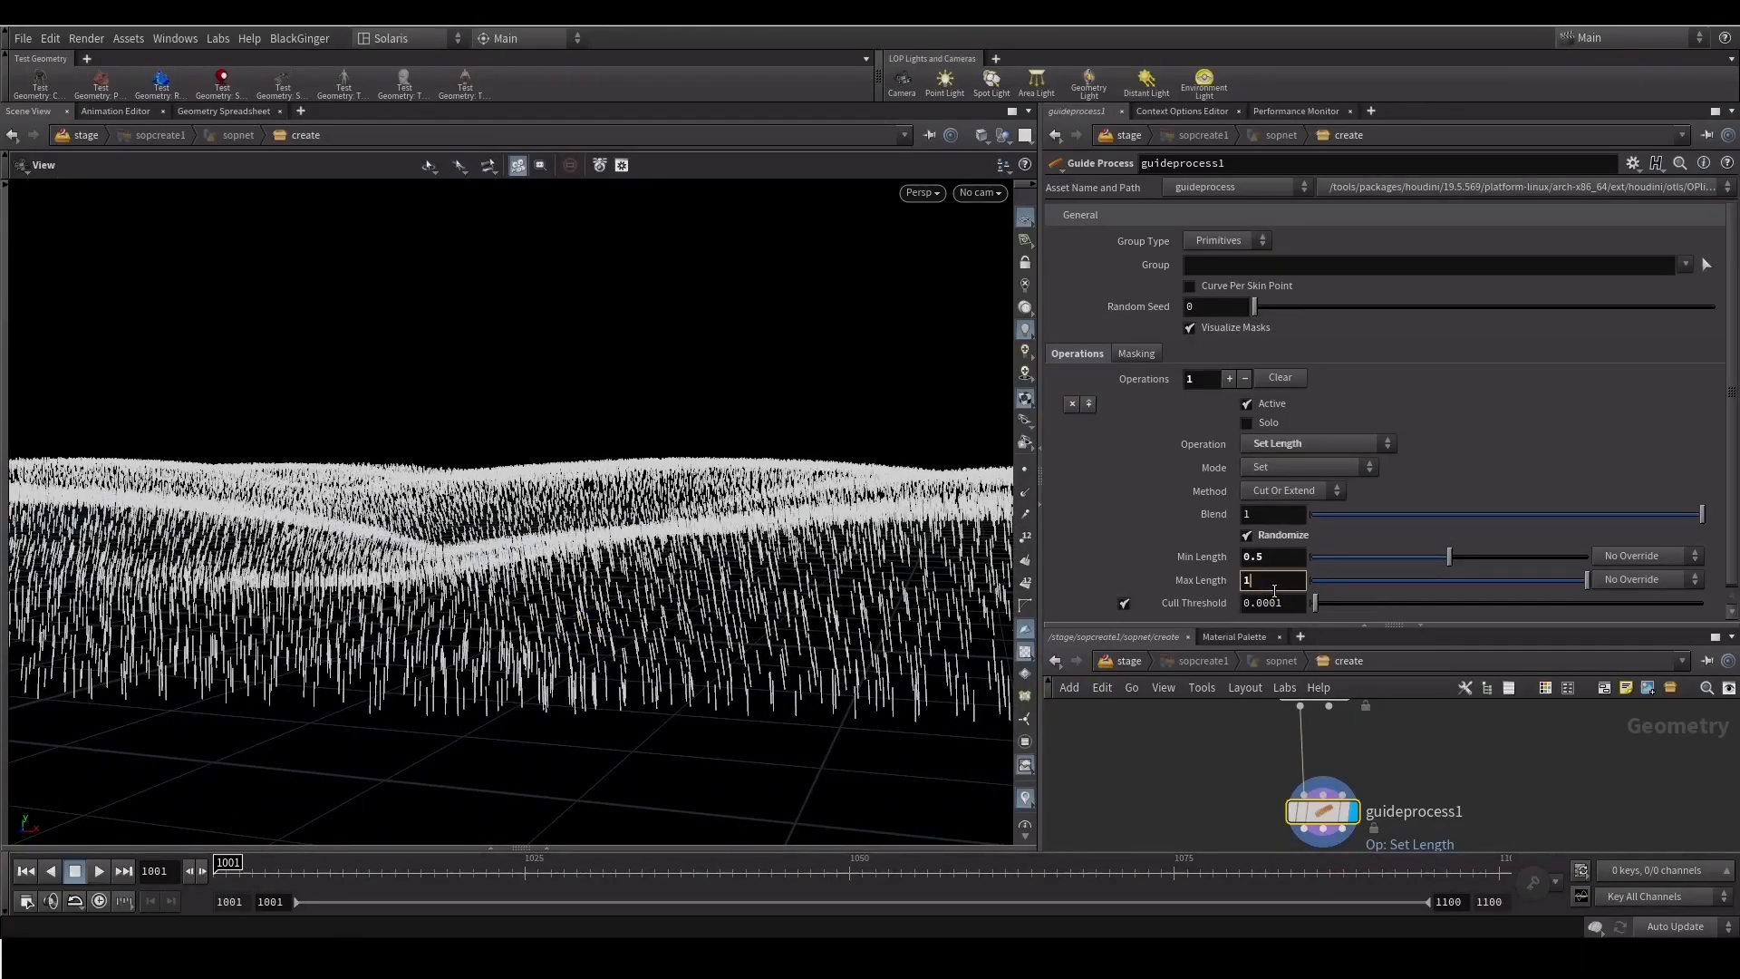
key("Return")
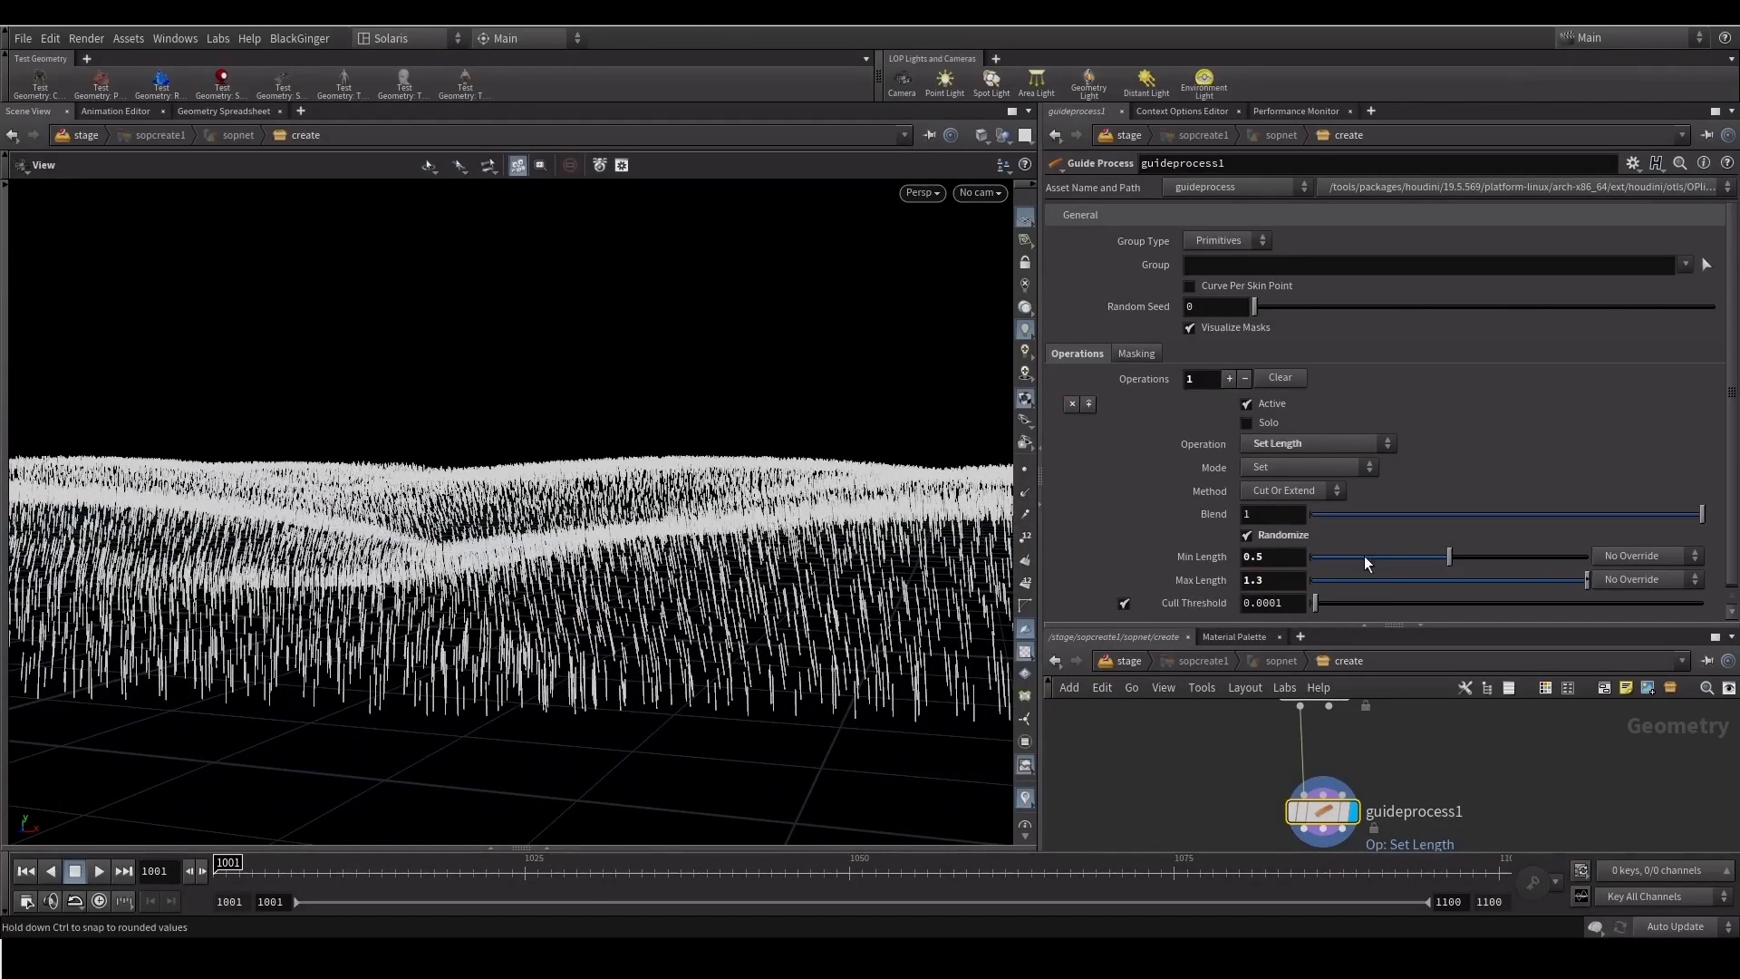
left_click(1277, 556)
type("0.7")
key("Return")
left_click_drag(563, 604, 573, 672)
middle_click_drag(1181, 798, 1178, 783)
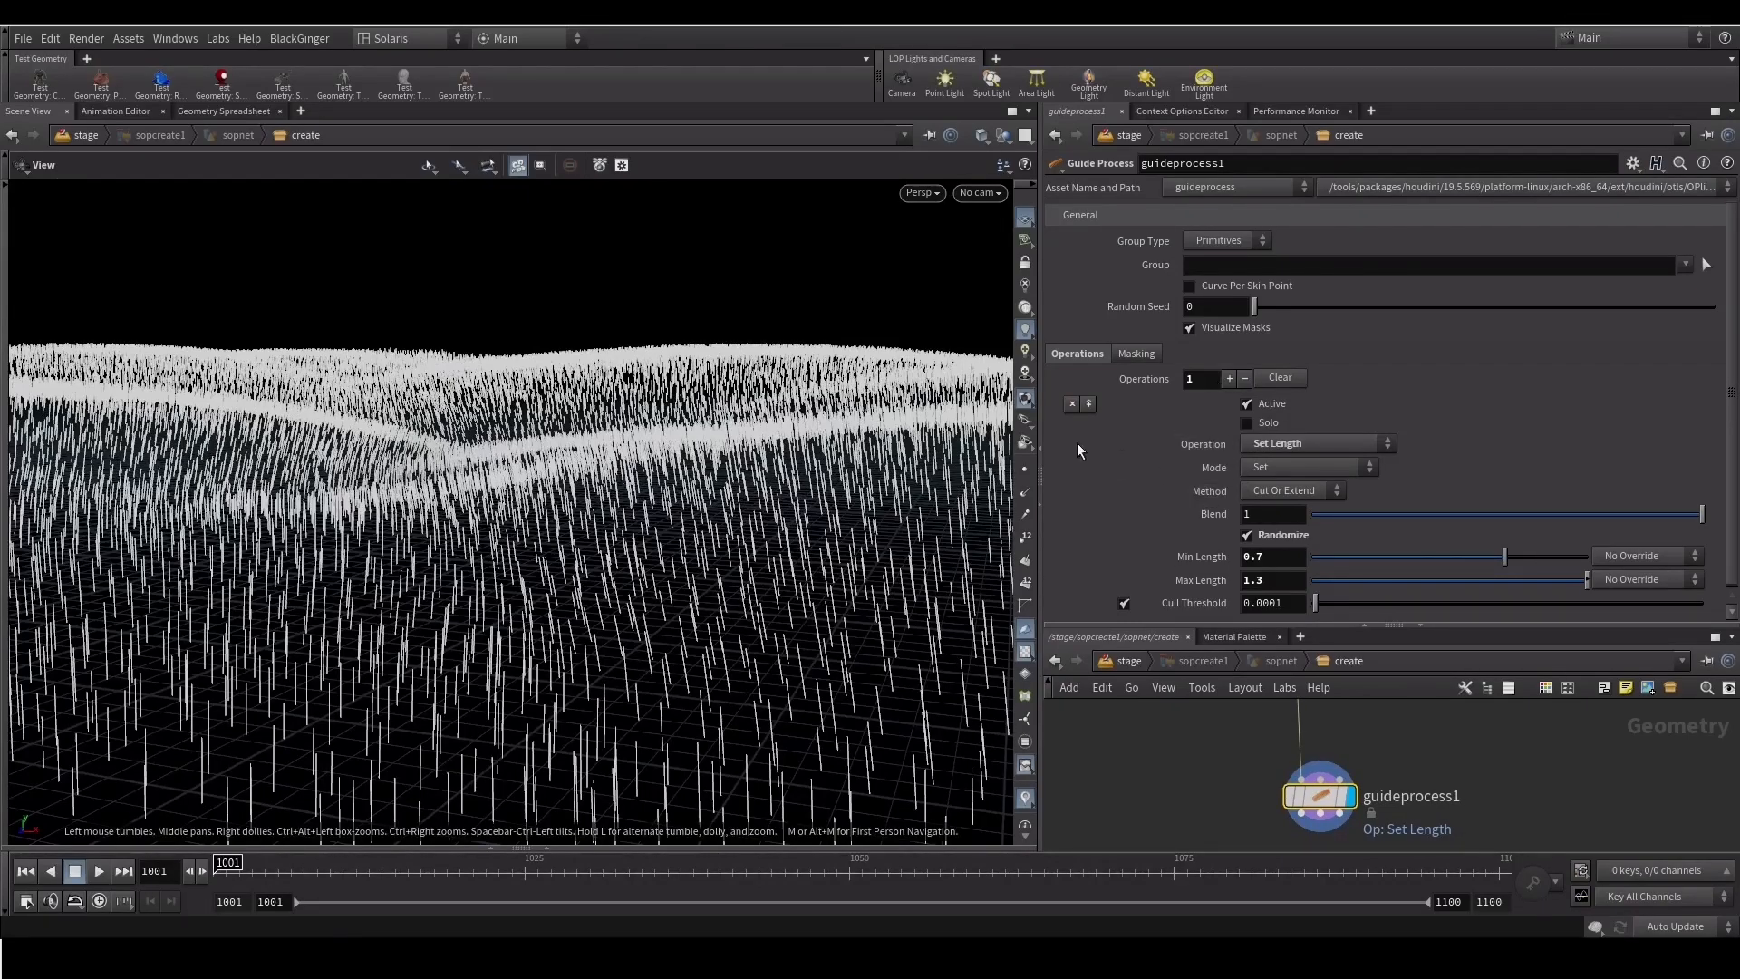
Add a second Guide Process operation of type Bend with an angle of about 11.8
left_click(1229, 379)
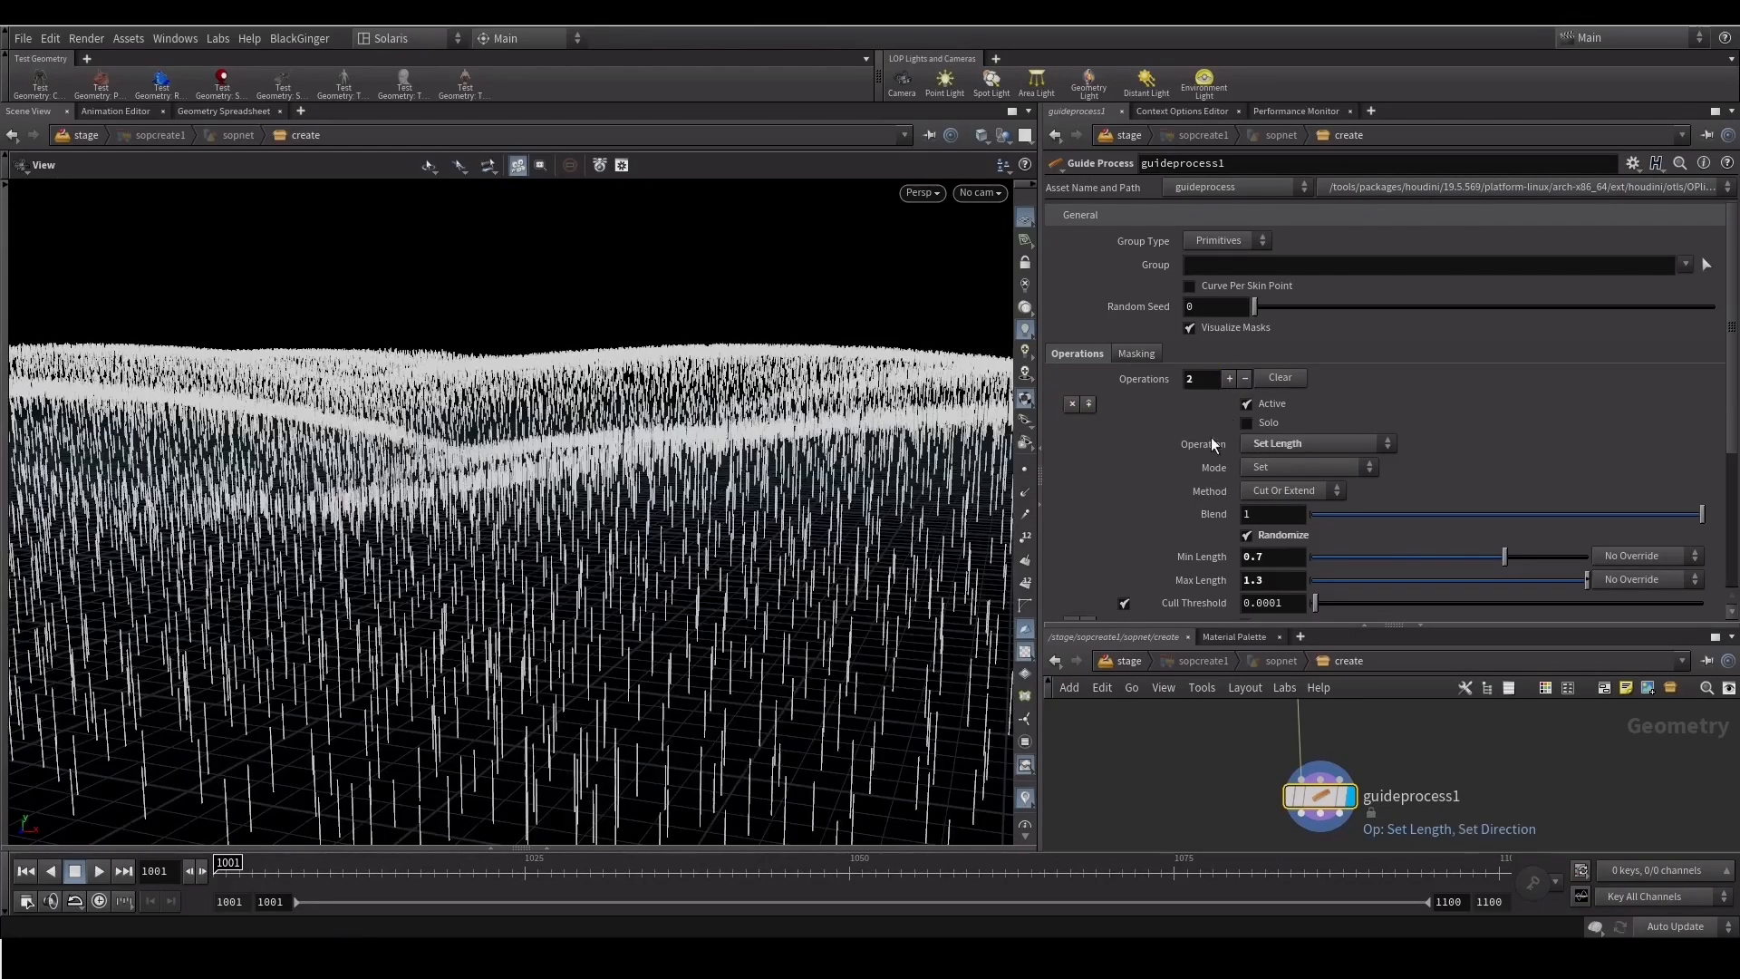
scroll(1203, 441, "down", 3)
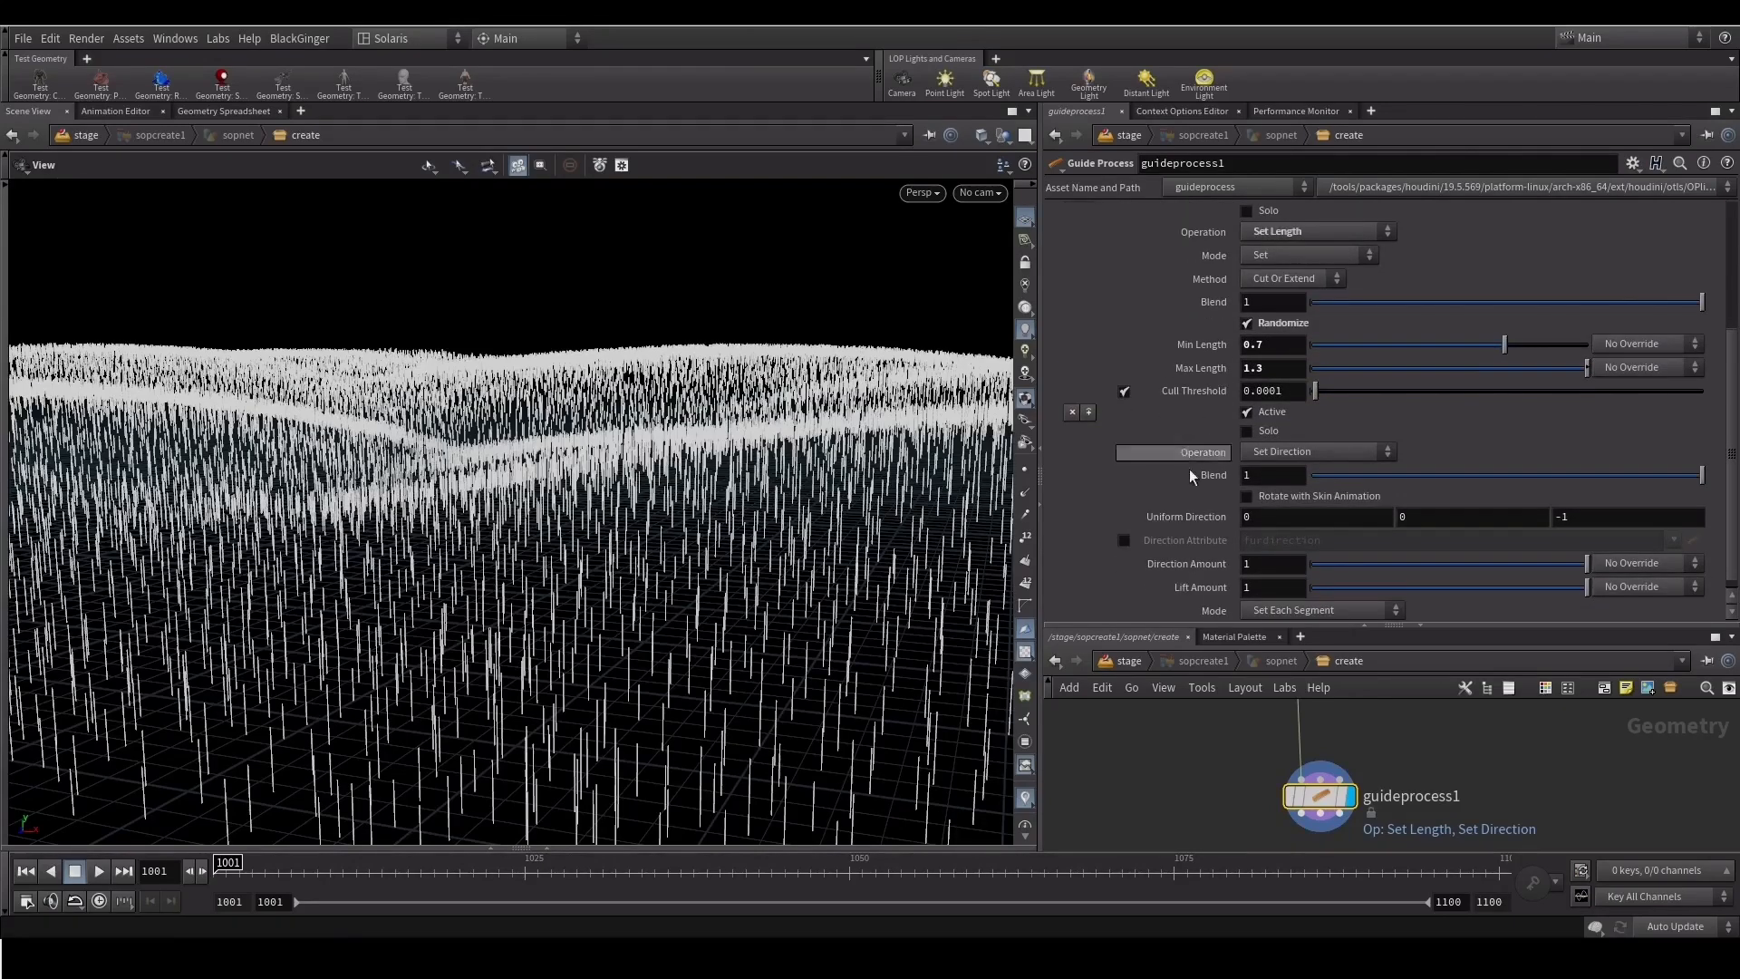
left_click(1287, 453)
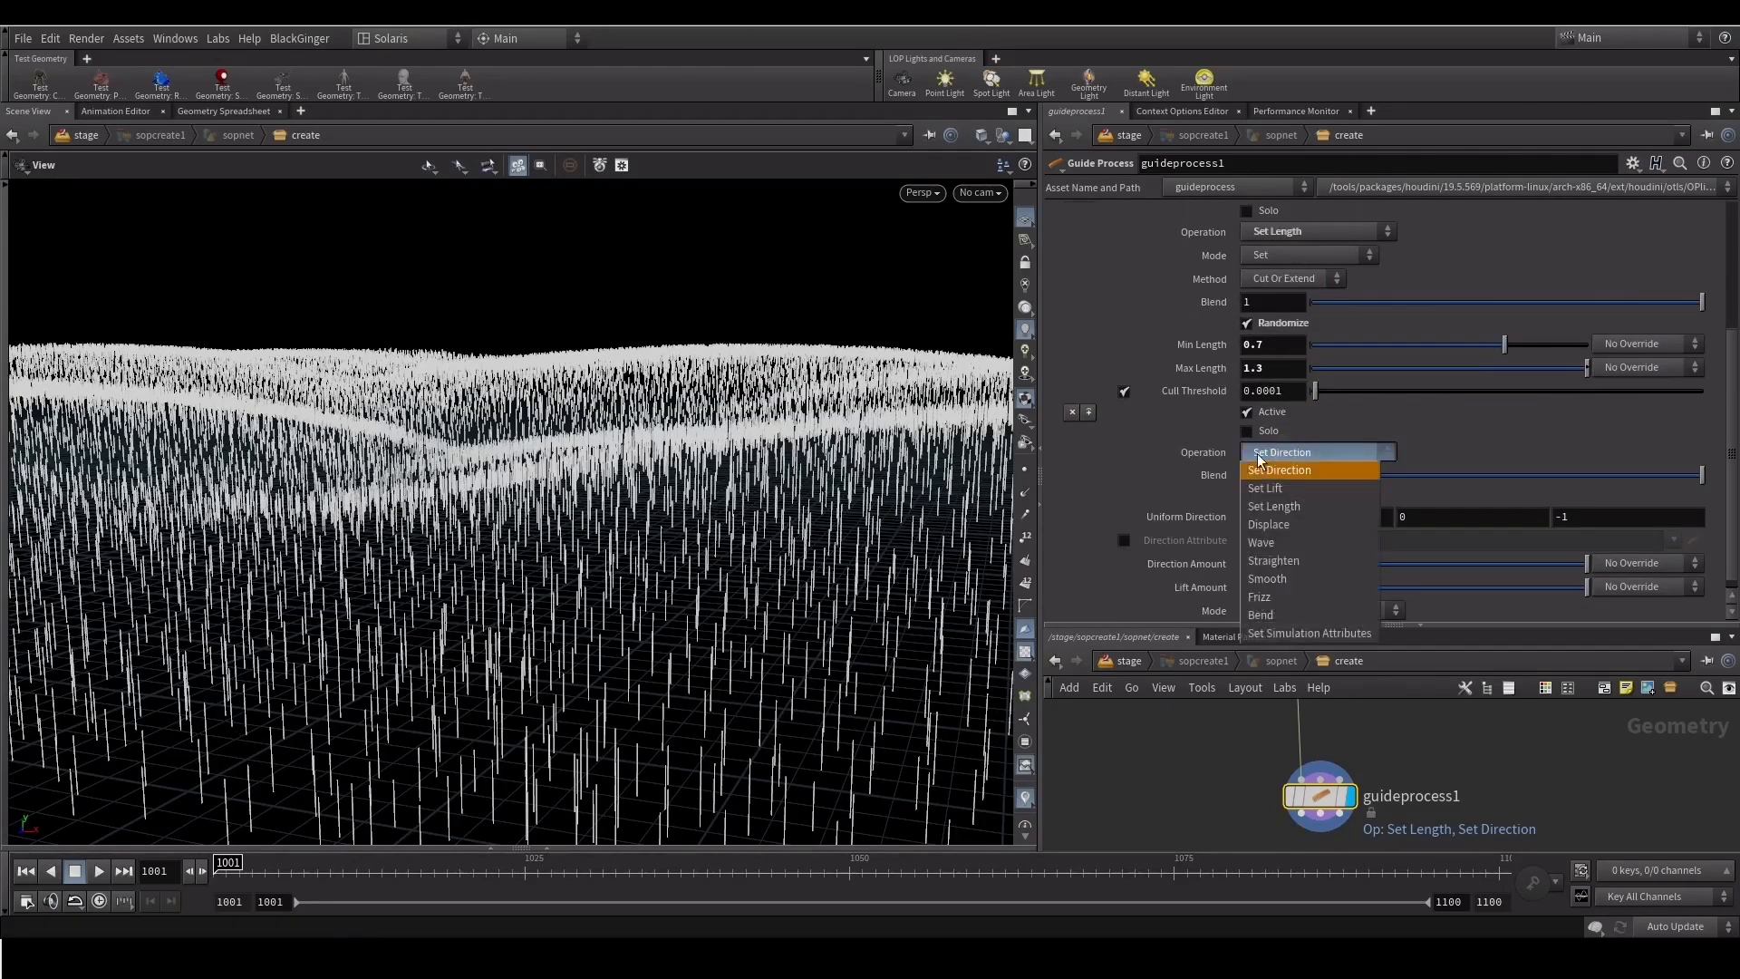
left_click(1278, 616)
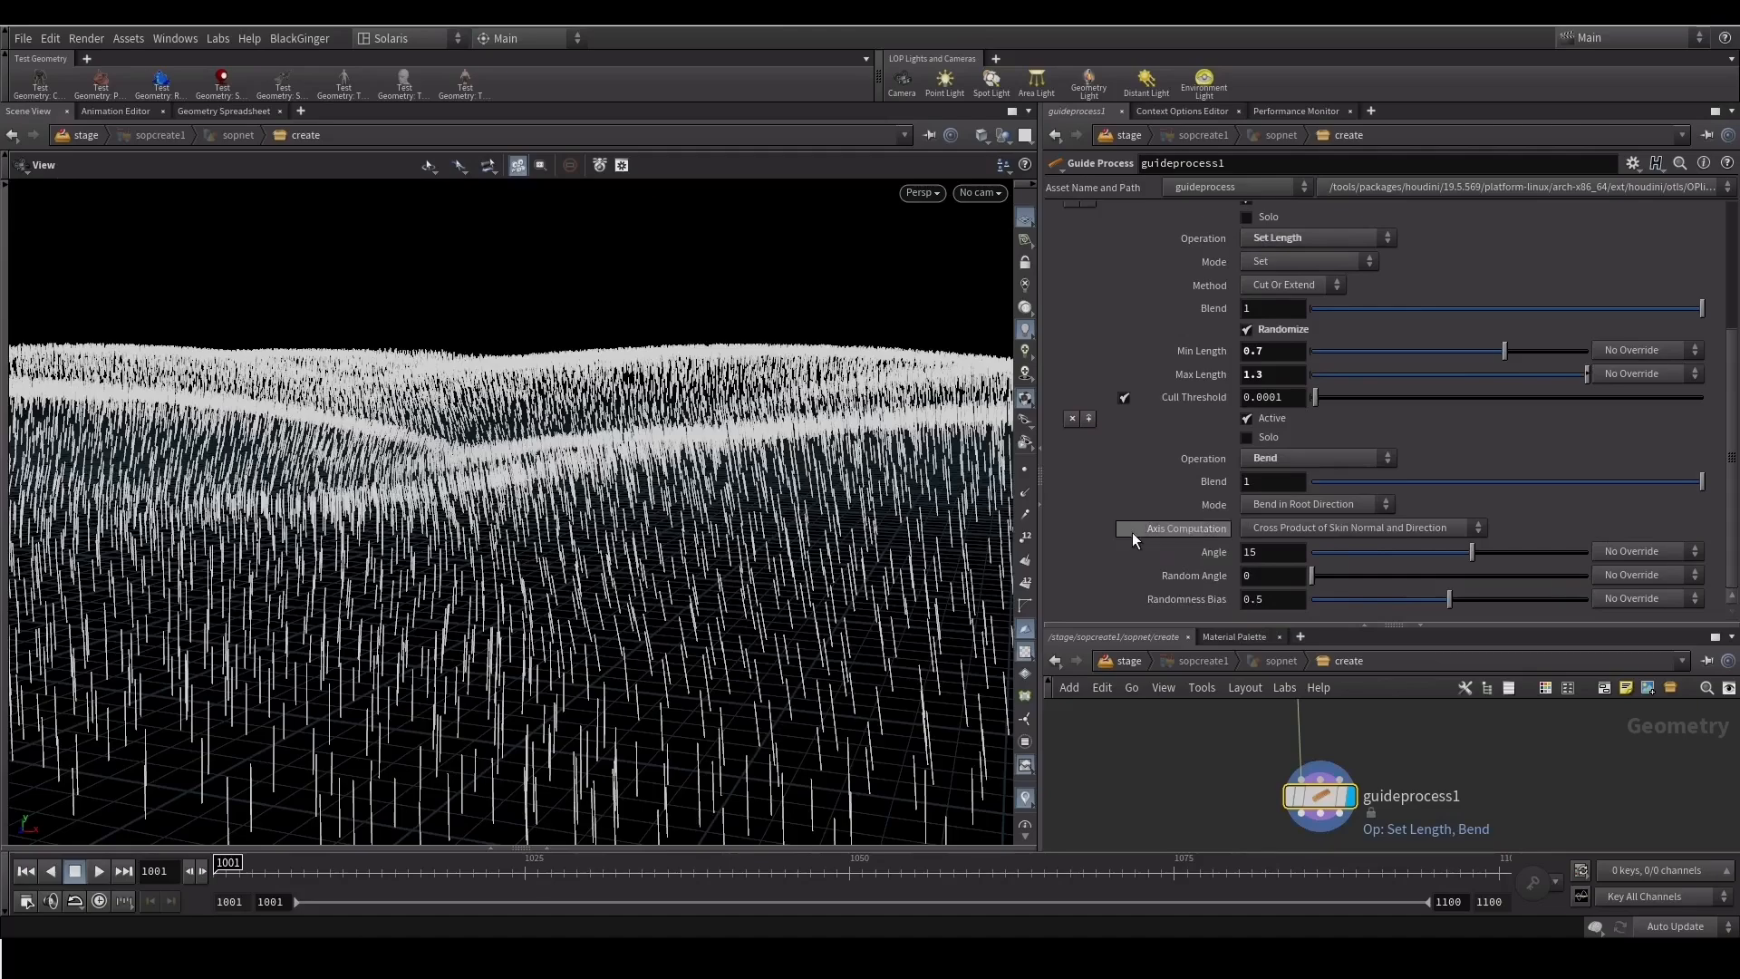
mouse_move(1472, 553)
left_mouse_down()
mouse_move(1436, 555)
mouse_move(1468, 544)
left_mouse_up()
left_click_drag(652, 625, 691, 617)
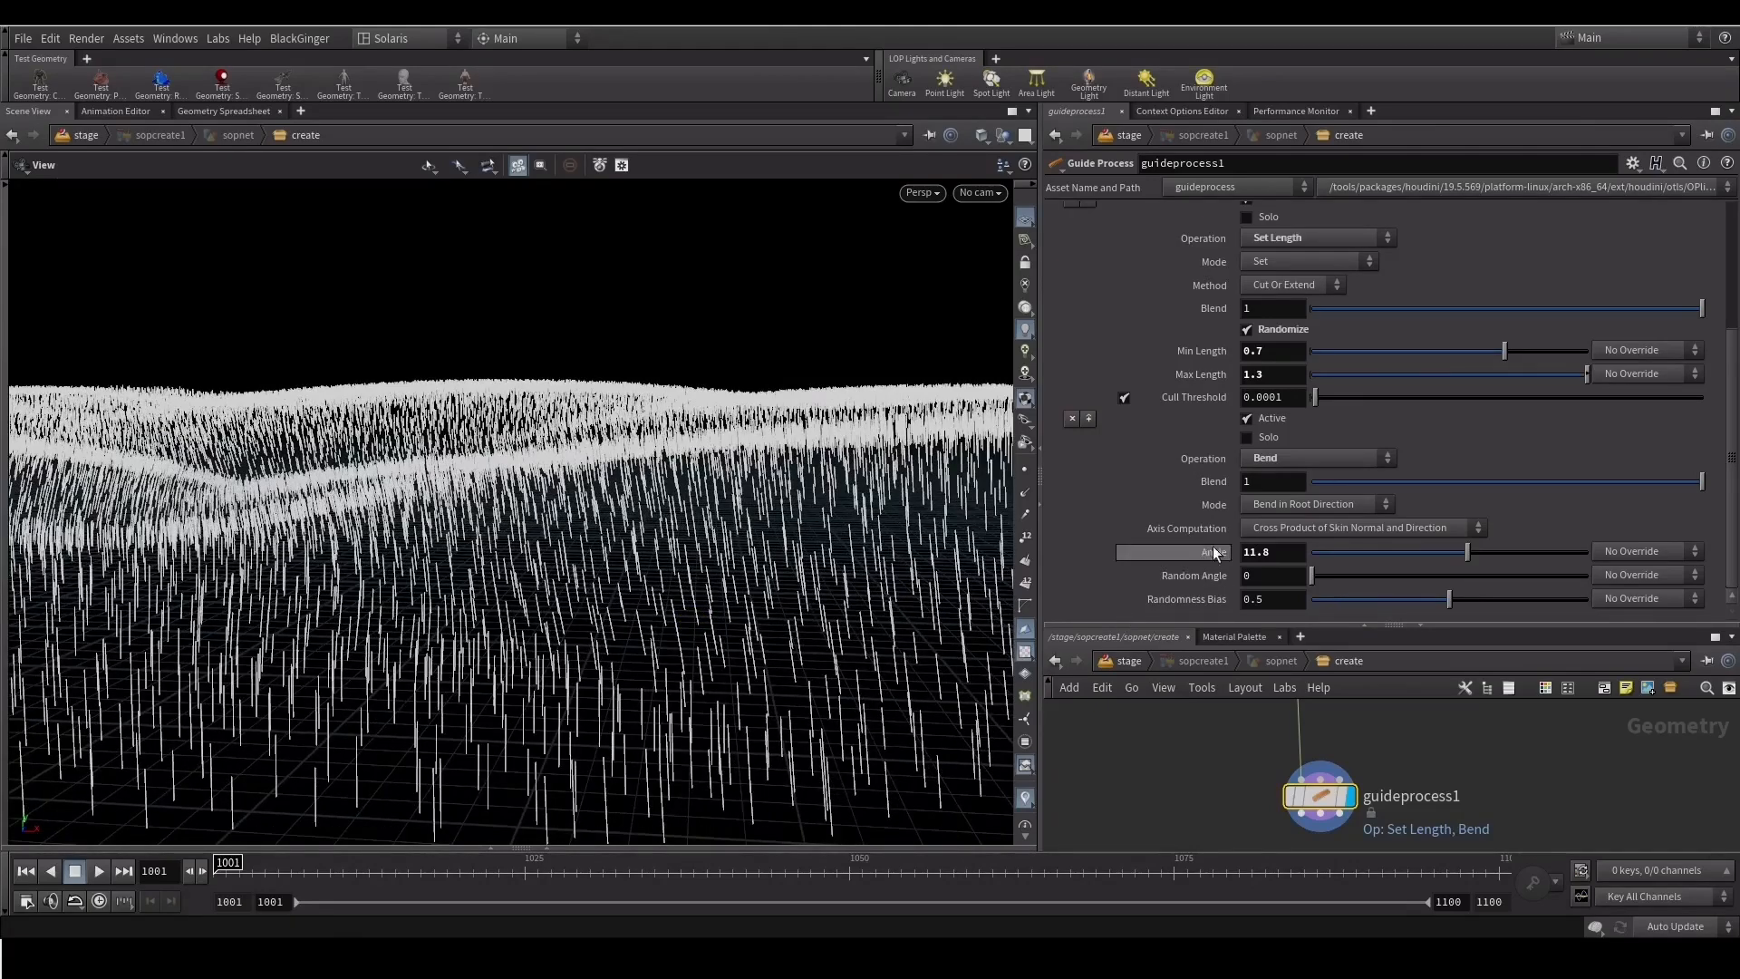
Set the Bend mode to Axis Constant and increase the bend angle to about 50.3
left_click(1285, 506)
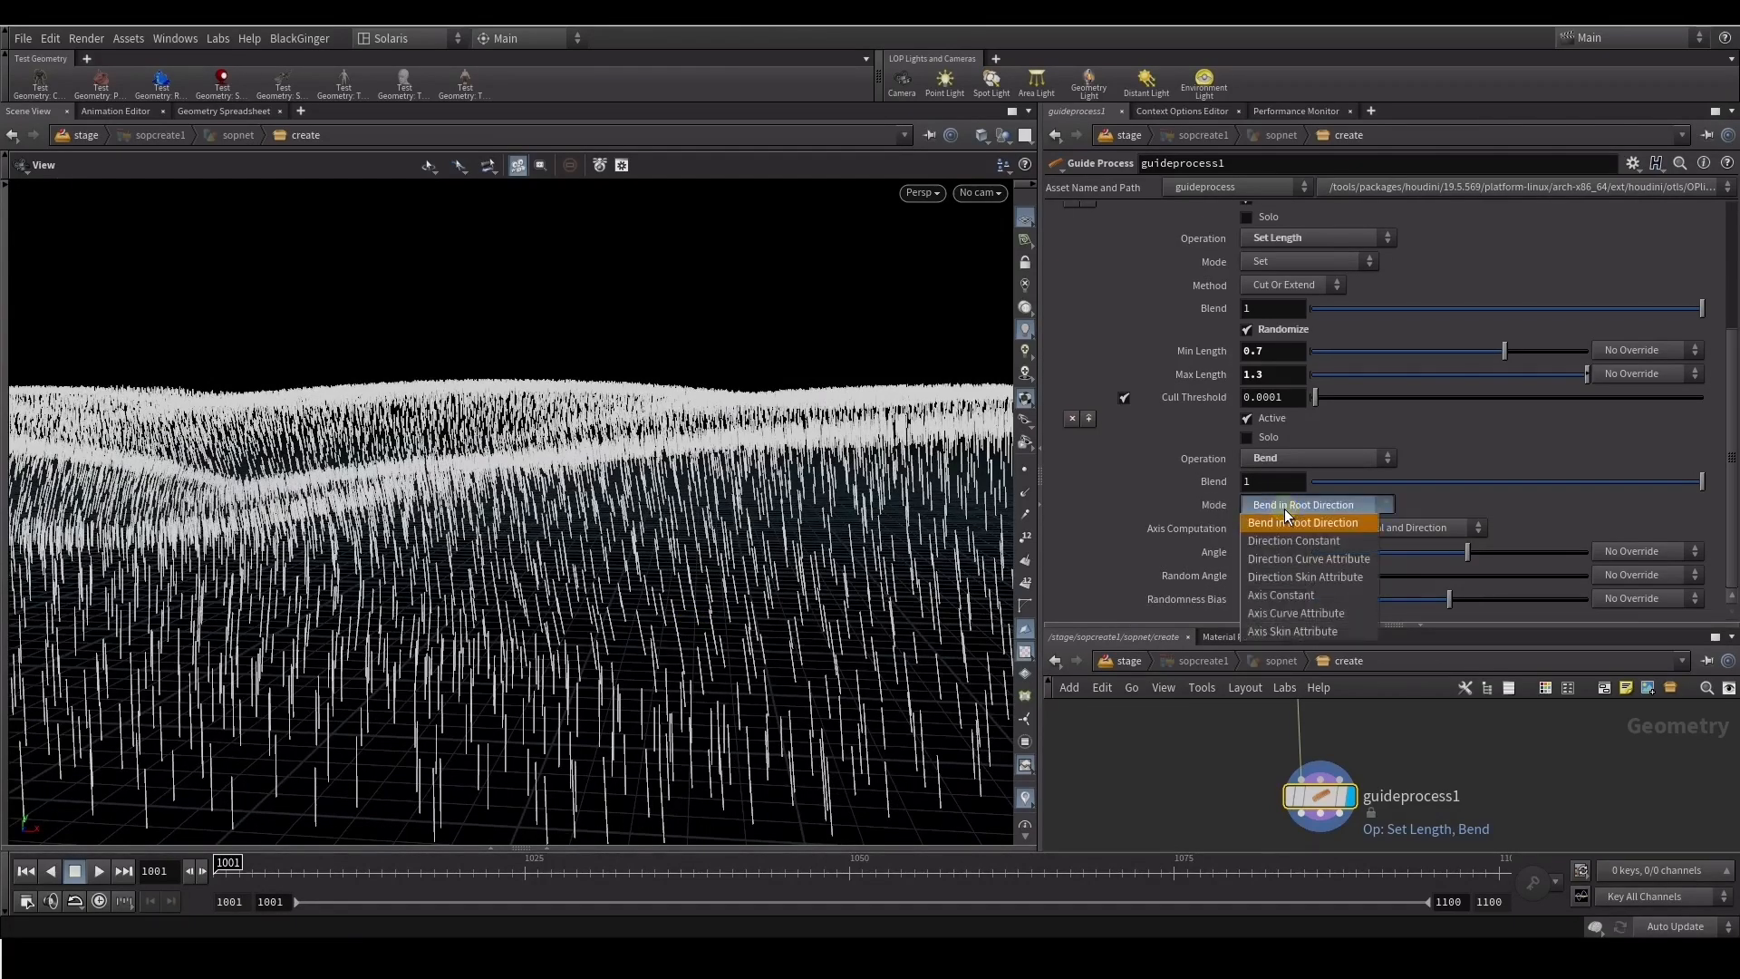
left_click(1266, 602)
left_click_drag(590, 567, 545, 605)
middle_click_drag(545, 605, 582, 599)
left_click_drag(583, 598, 577, 645)
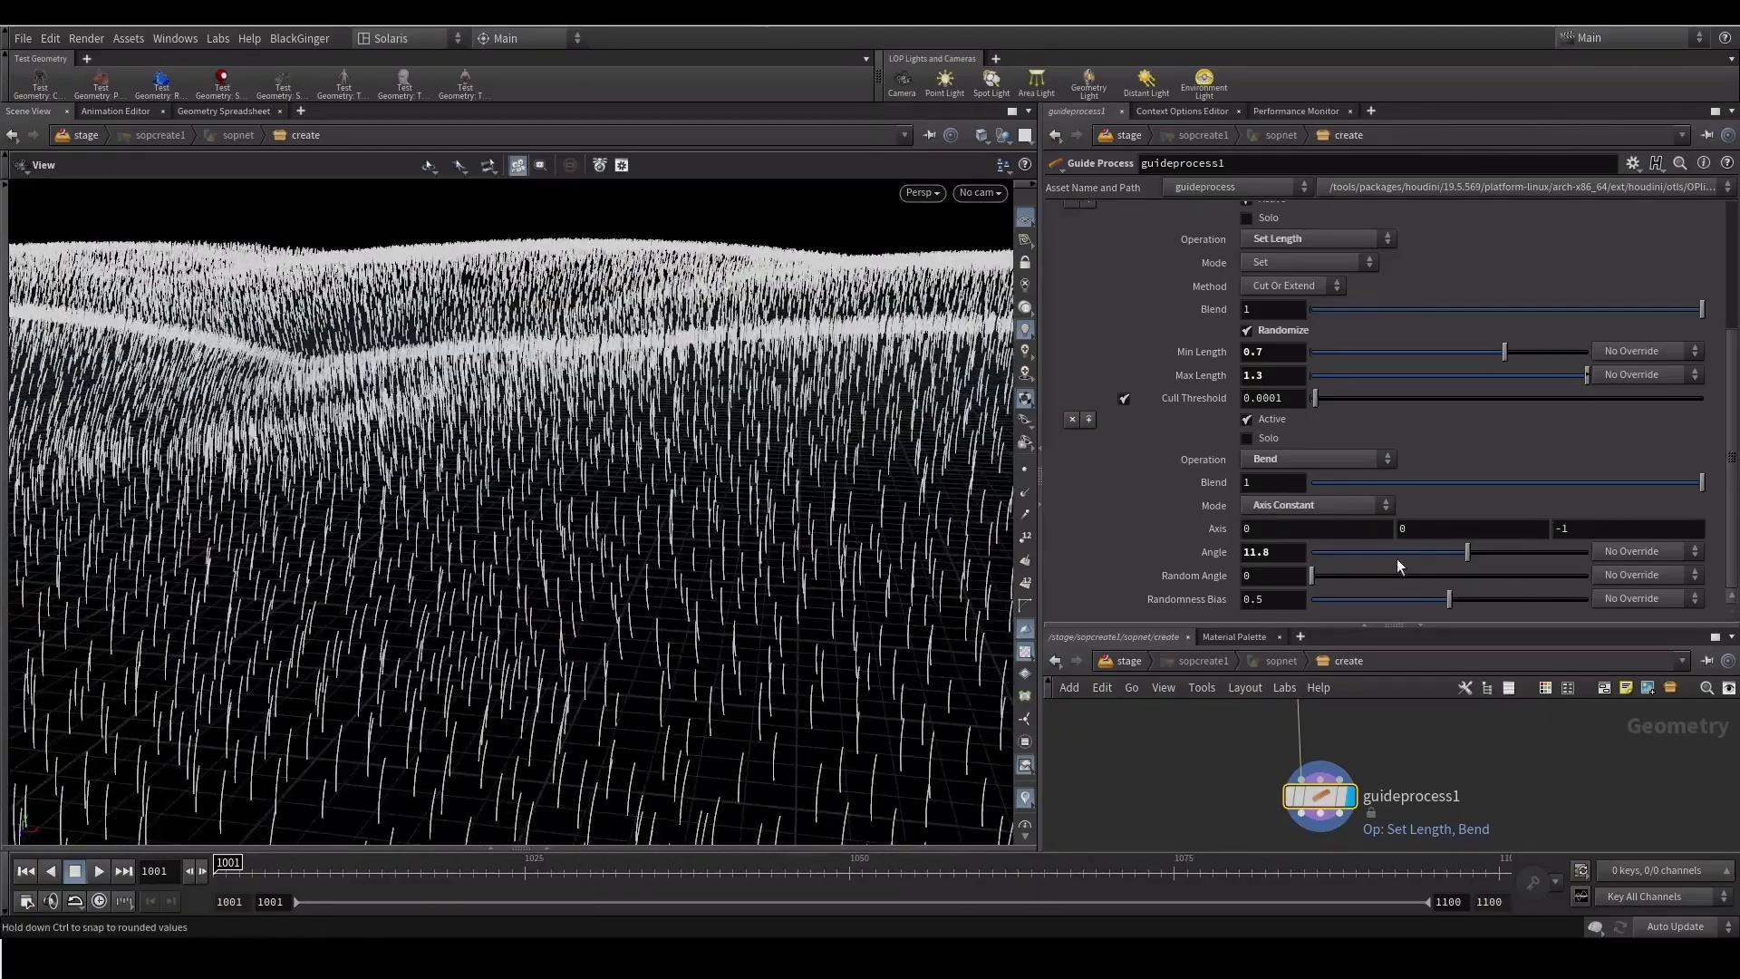
left_click_drag(1463, 565, 1520, 569)
left_click_drag(1533, 560, 1526, 554)
left_click_drag(592, 623, 527, 617)
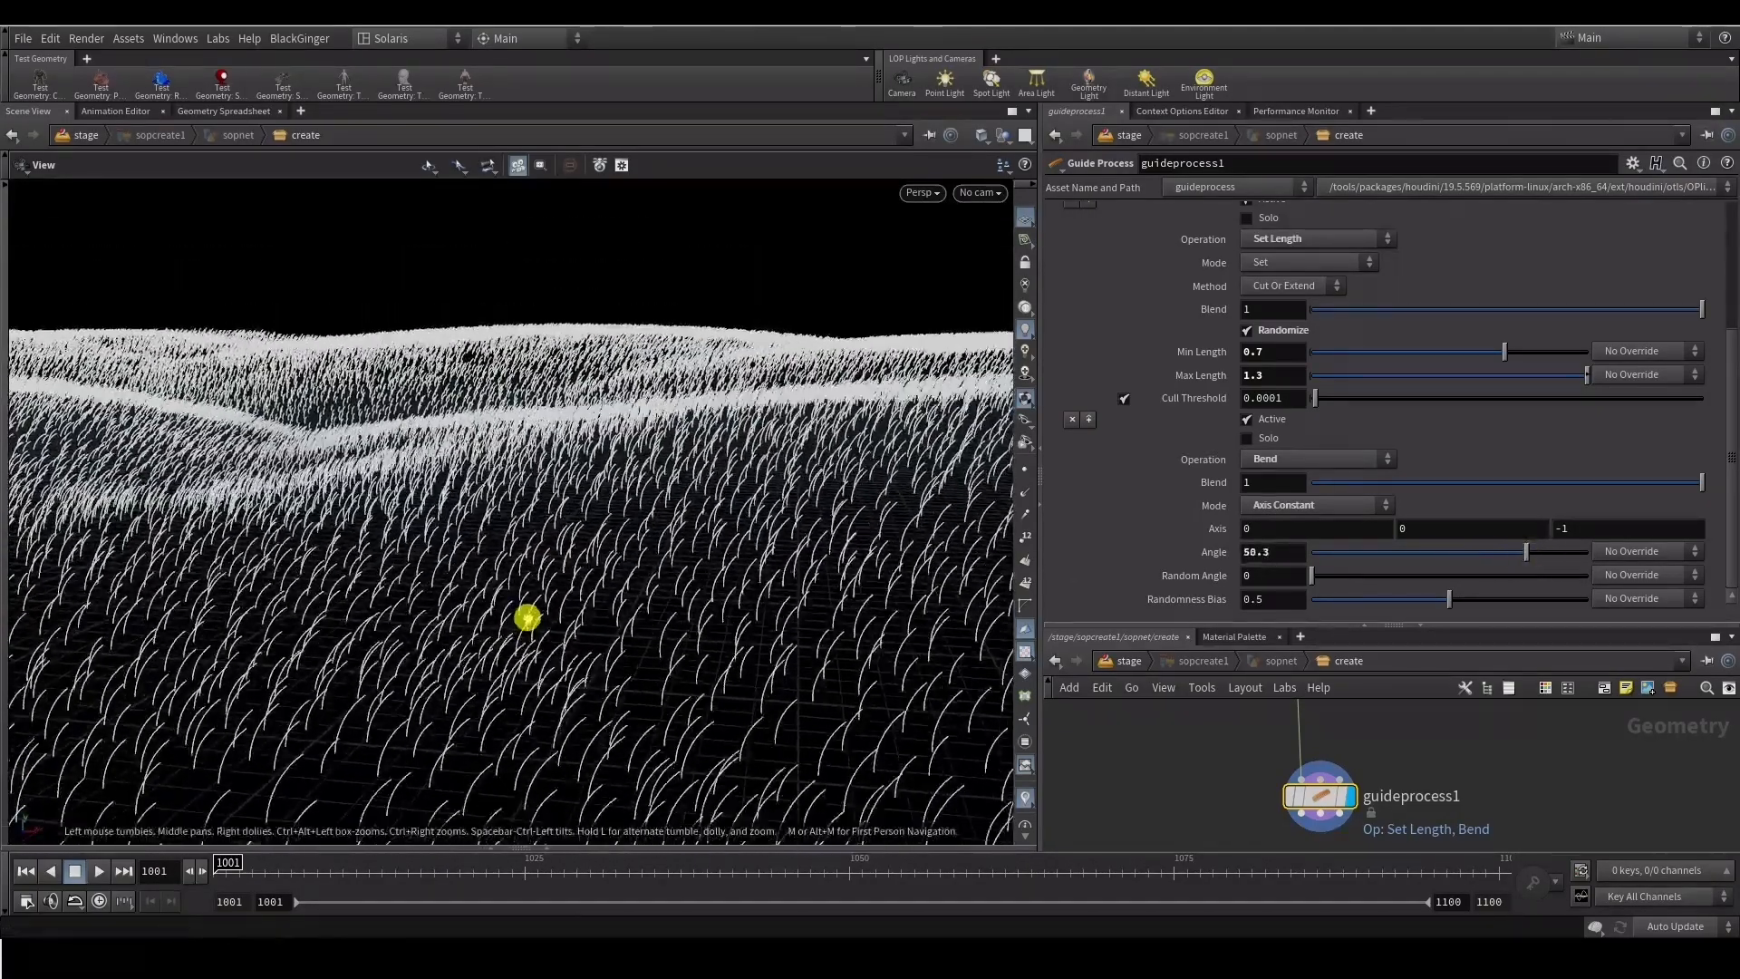
Set the bend angle to 15 and the random angle to about 27.5 for more natural variation
left_click_drag(1312, 575, 1469, 544)
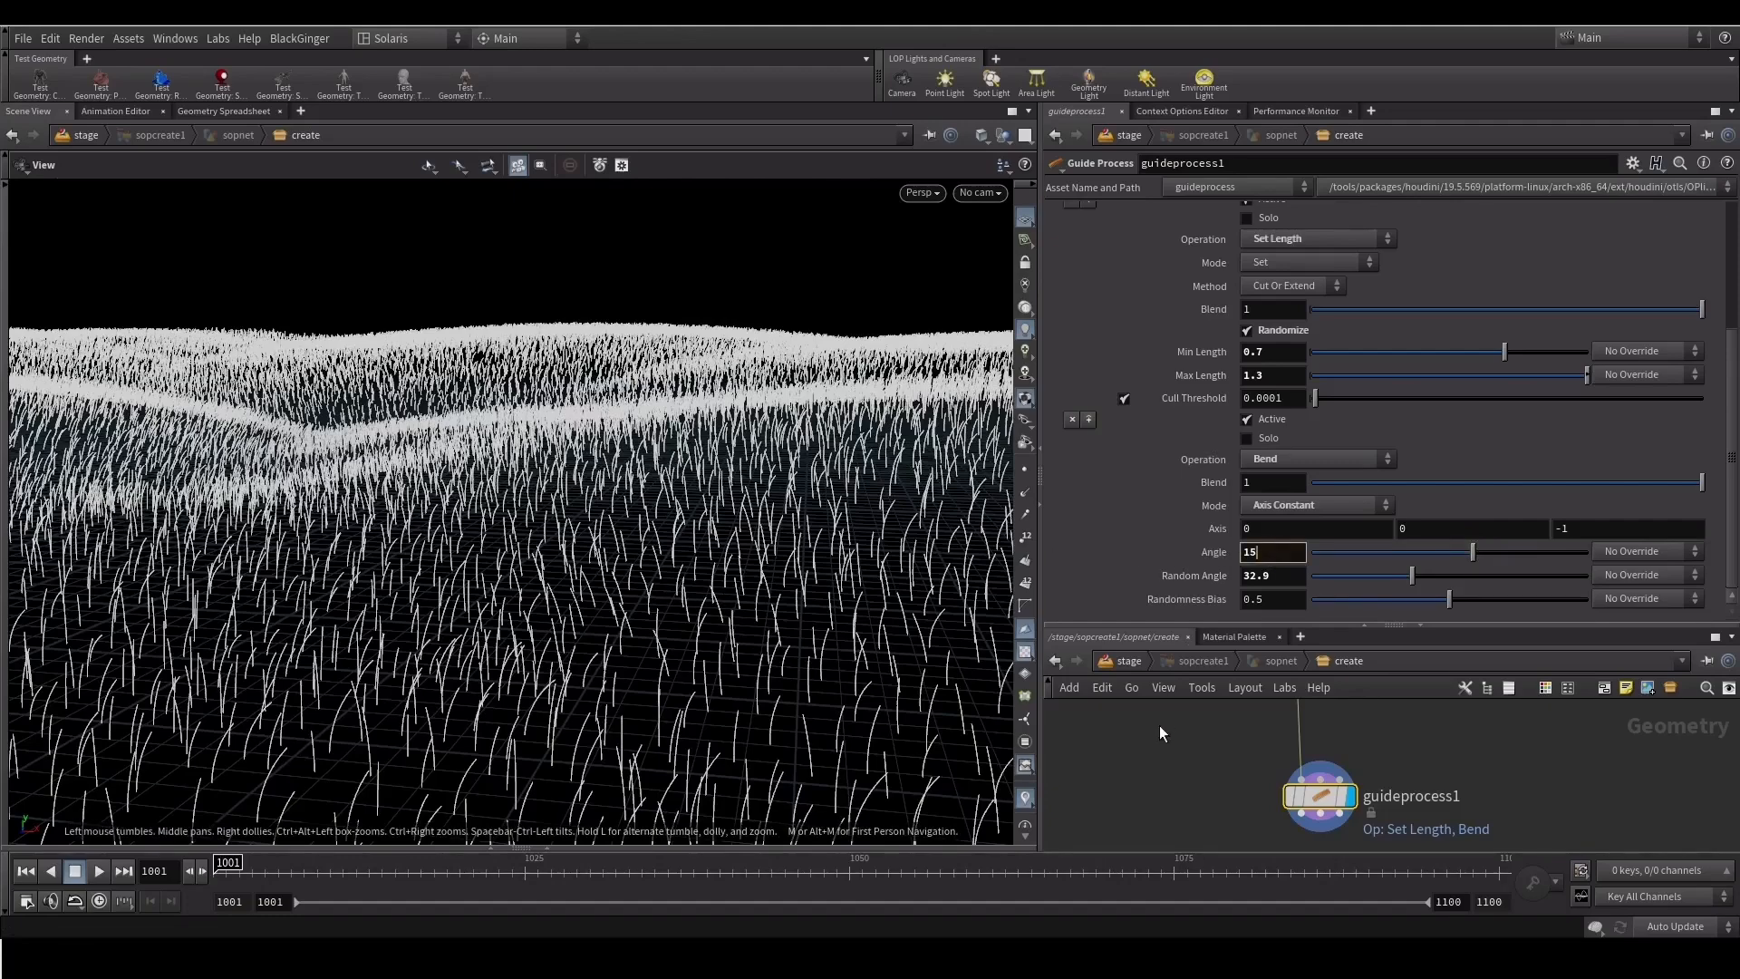
left_click_drag(1413, 577, 1396, 576)
left_click_drag(742, 640, 676, 580)
left_click_drag(1071, 624, 1071, 441)
left_click_drag(670, 567, 520, 556)
Add a Vellum Configure Hair node below the Guide Process node
middle_click_drag(1137, 697, 1159, 644)
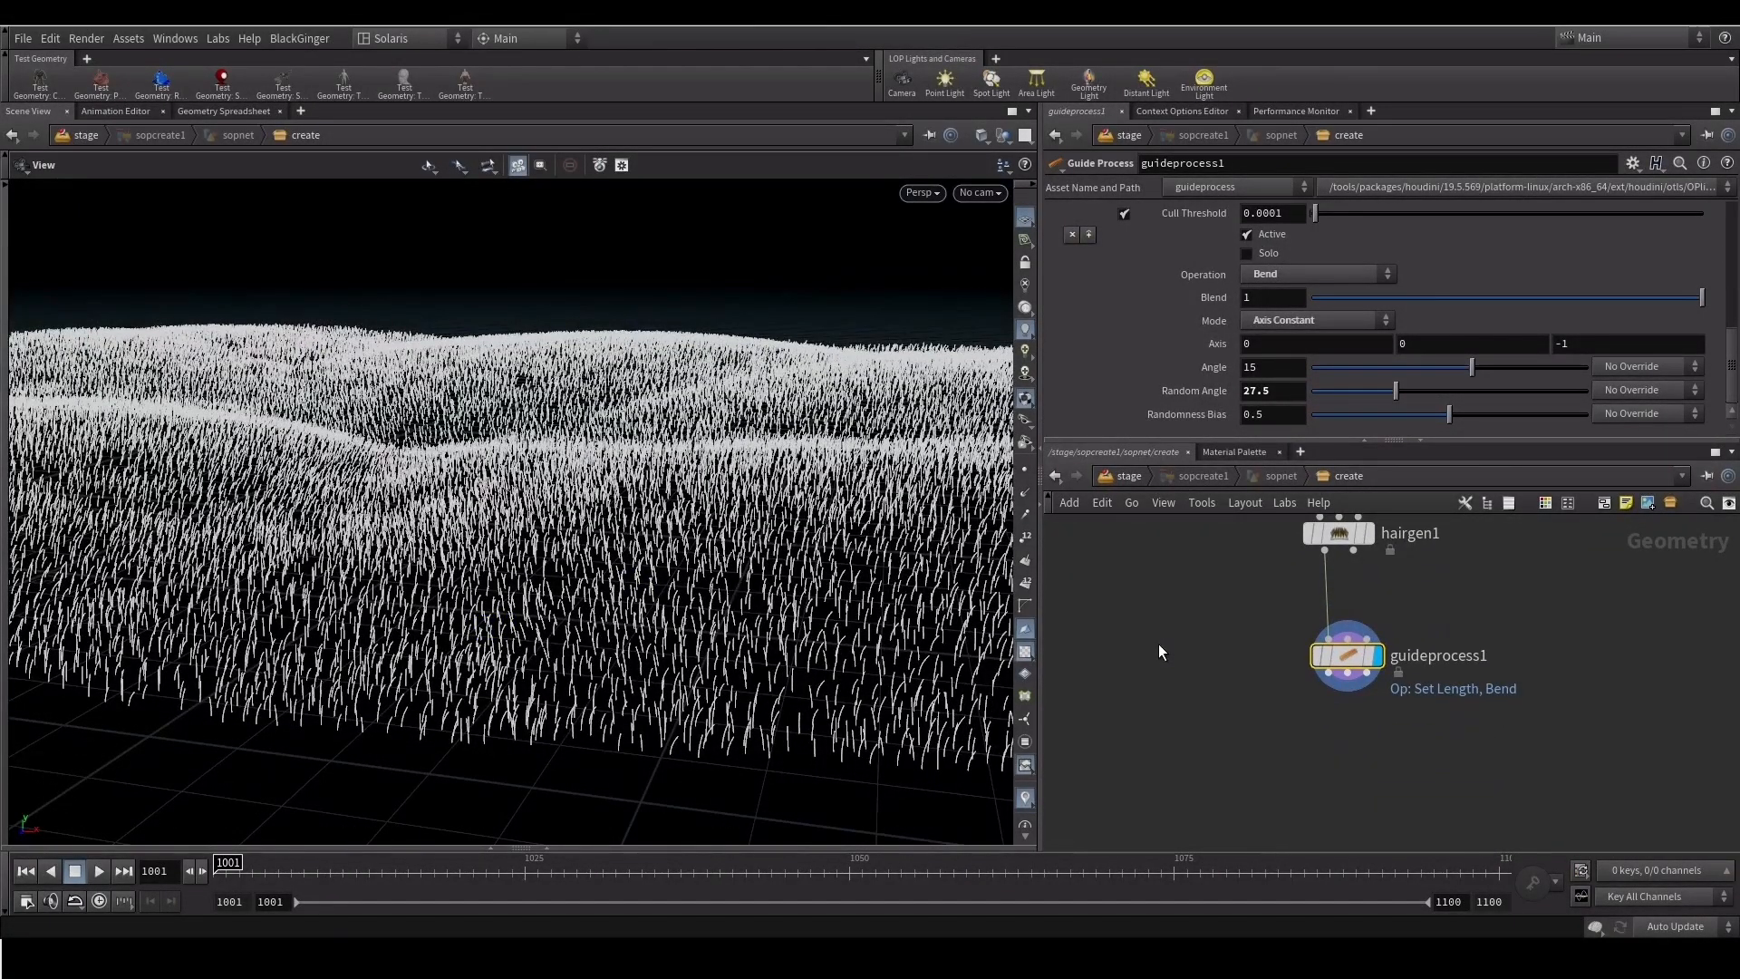
key("Tab")
type("hai")
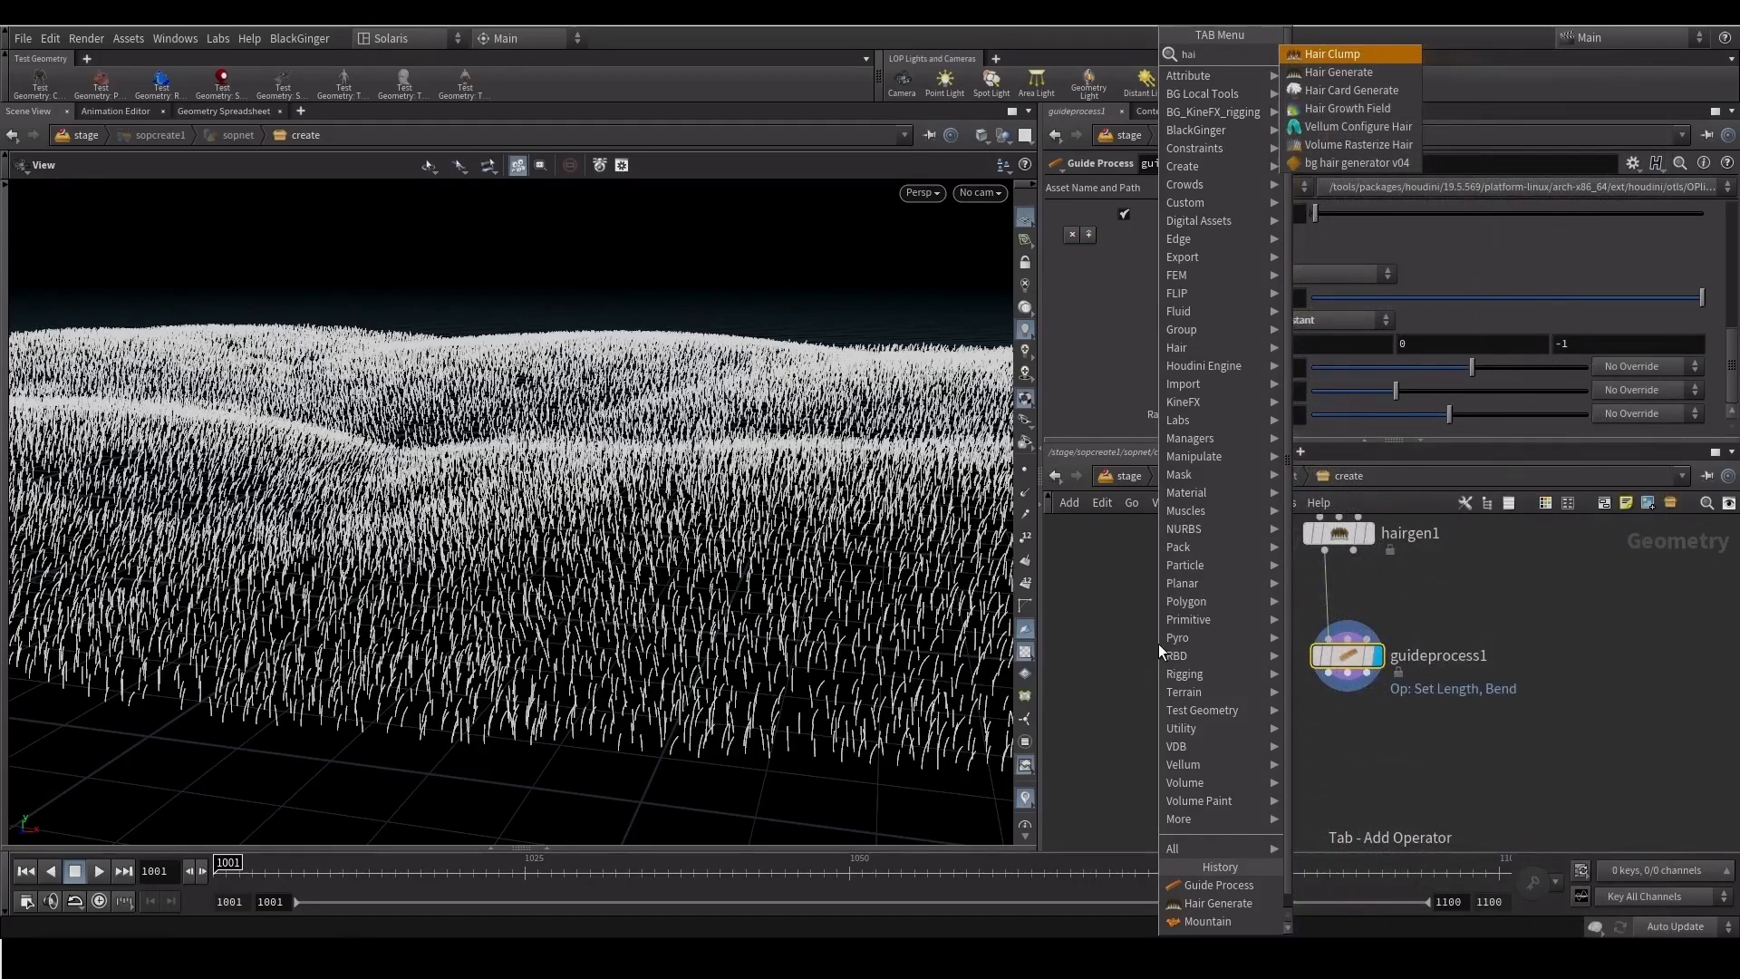
left_click(1363, 125)
left_click(1351, 767)
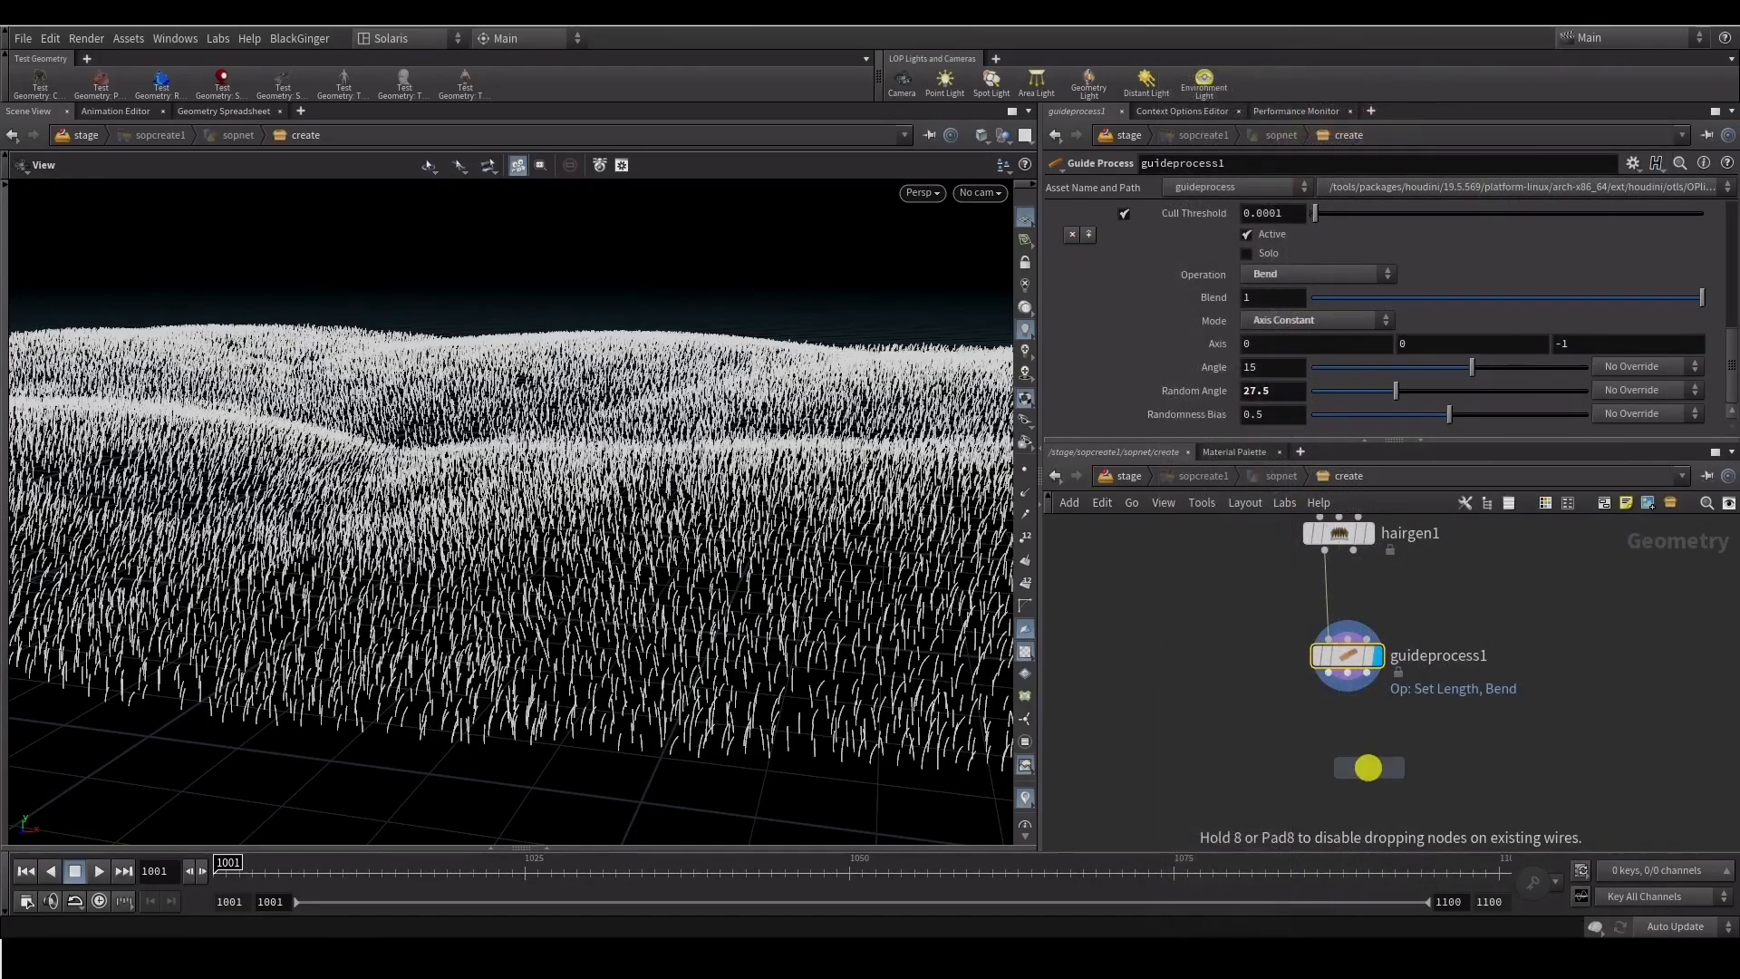
Add a Vellum Solver node below the Vellum hair constraints node
scroll(1208, 634, "up", 2)
key("Tab")
type("v")
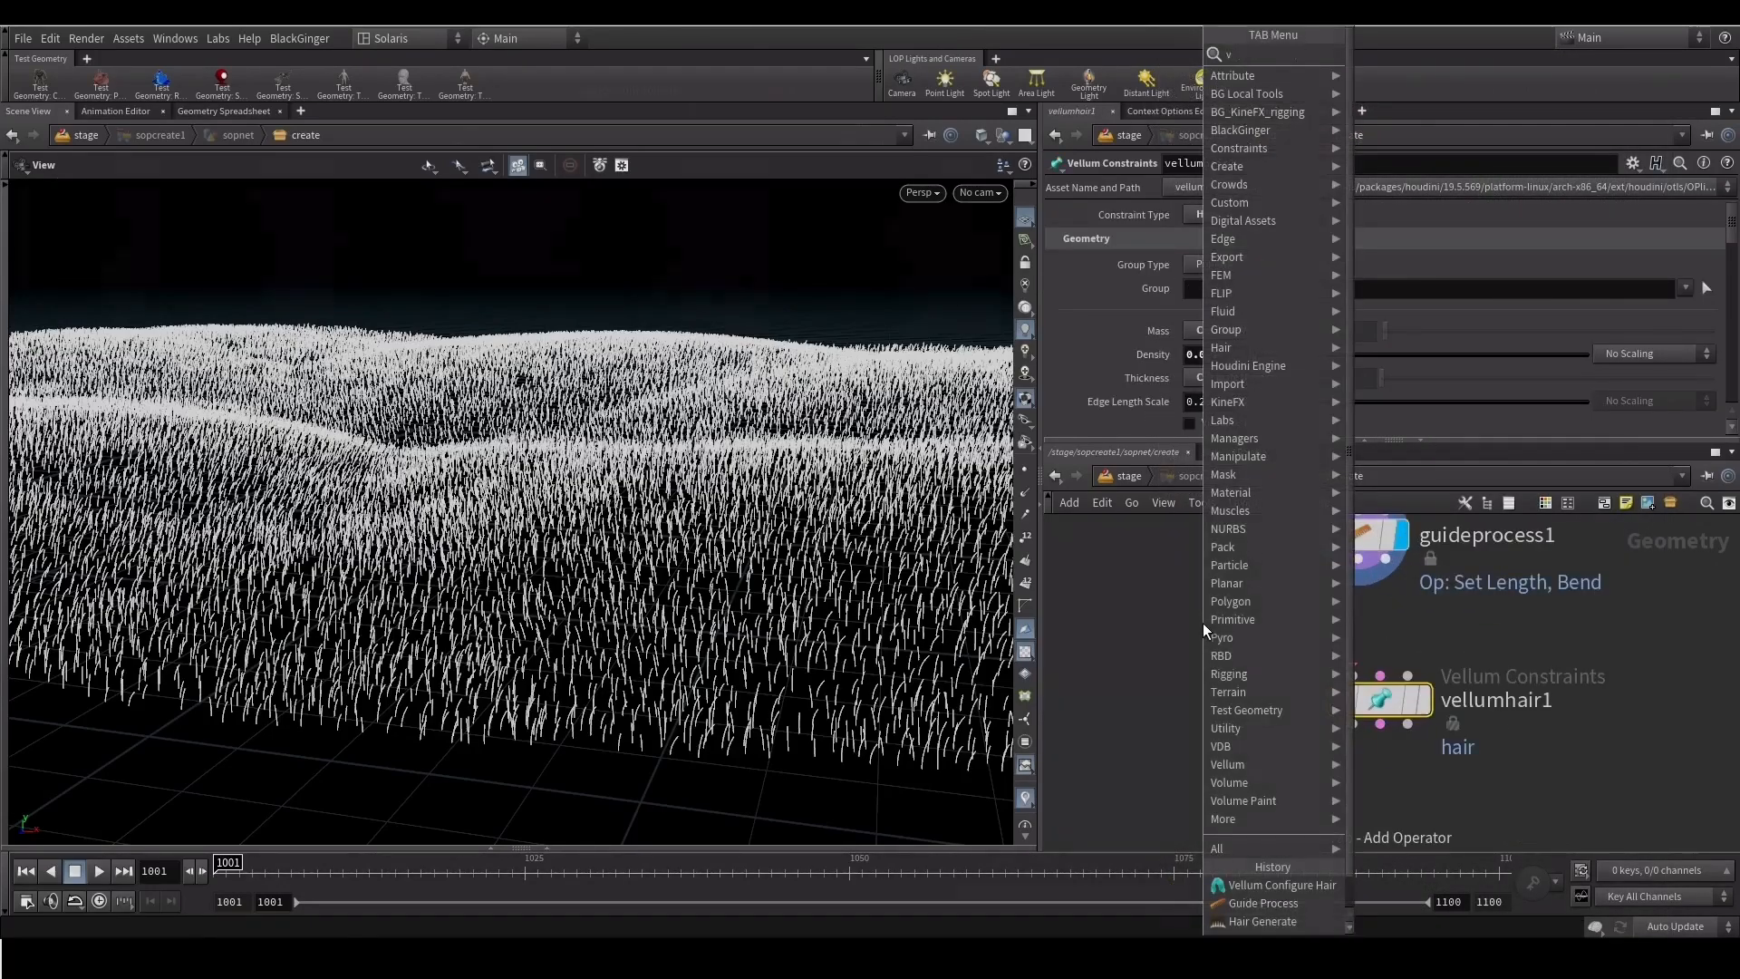
type("el s")
key("Return")
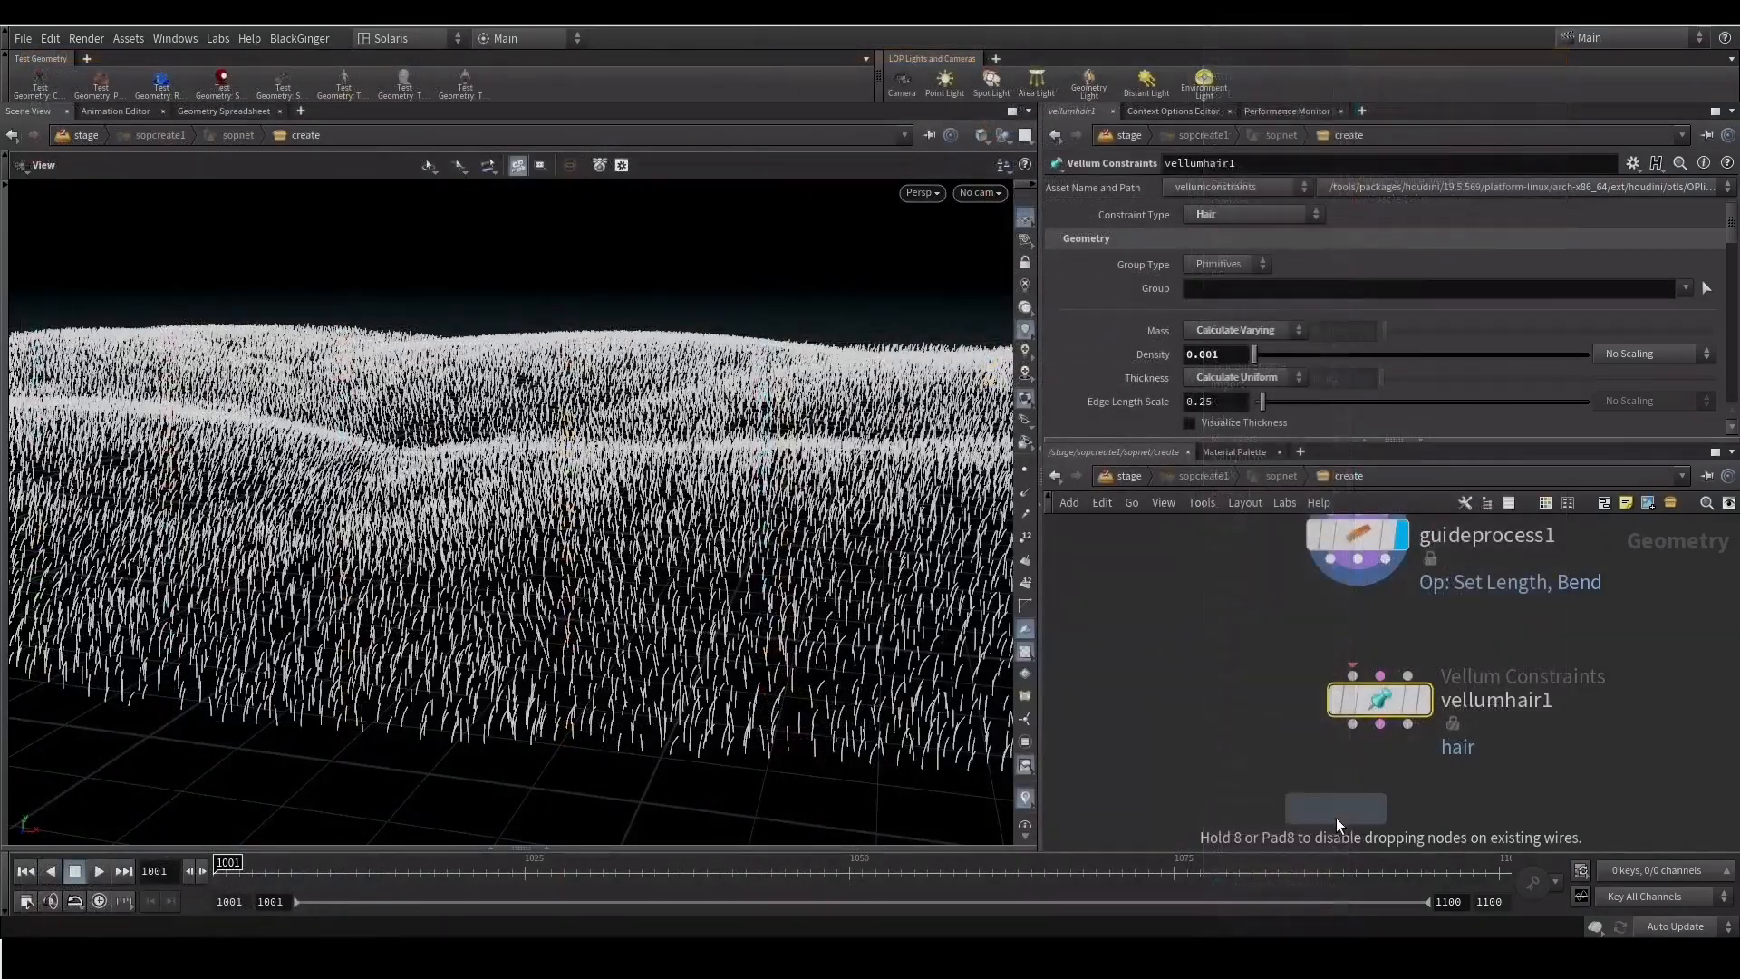
left_click(1339, 824)
Connect the Guide Process output to the Vellum hair node, wire its geometry and constraint outputs into the solver, and align the solver beneath it
left_click(1316, 573)
left_click(1298, 673)
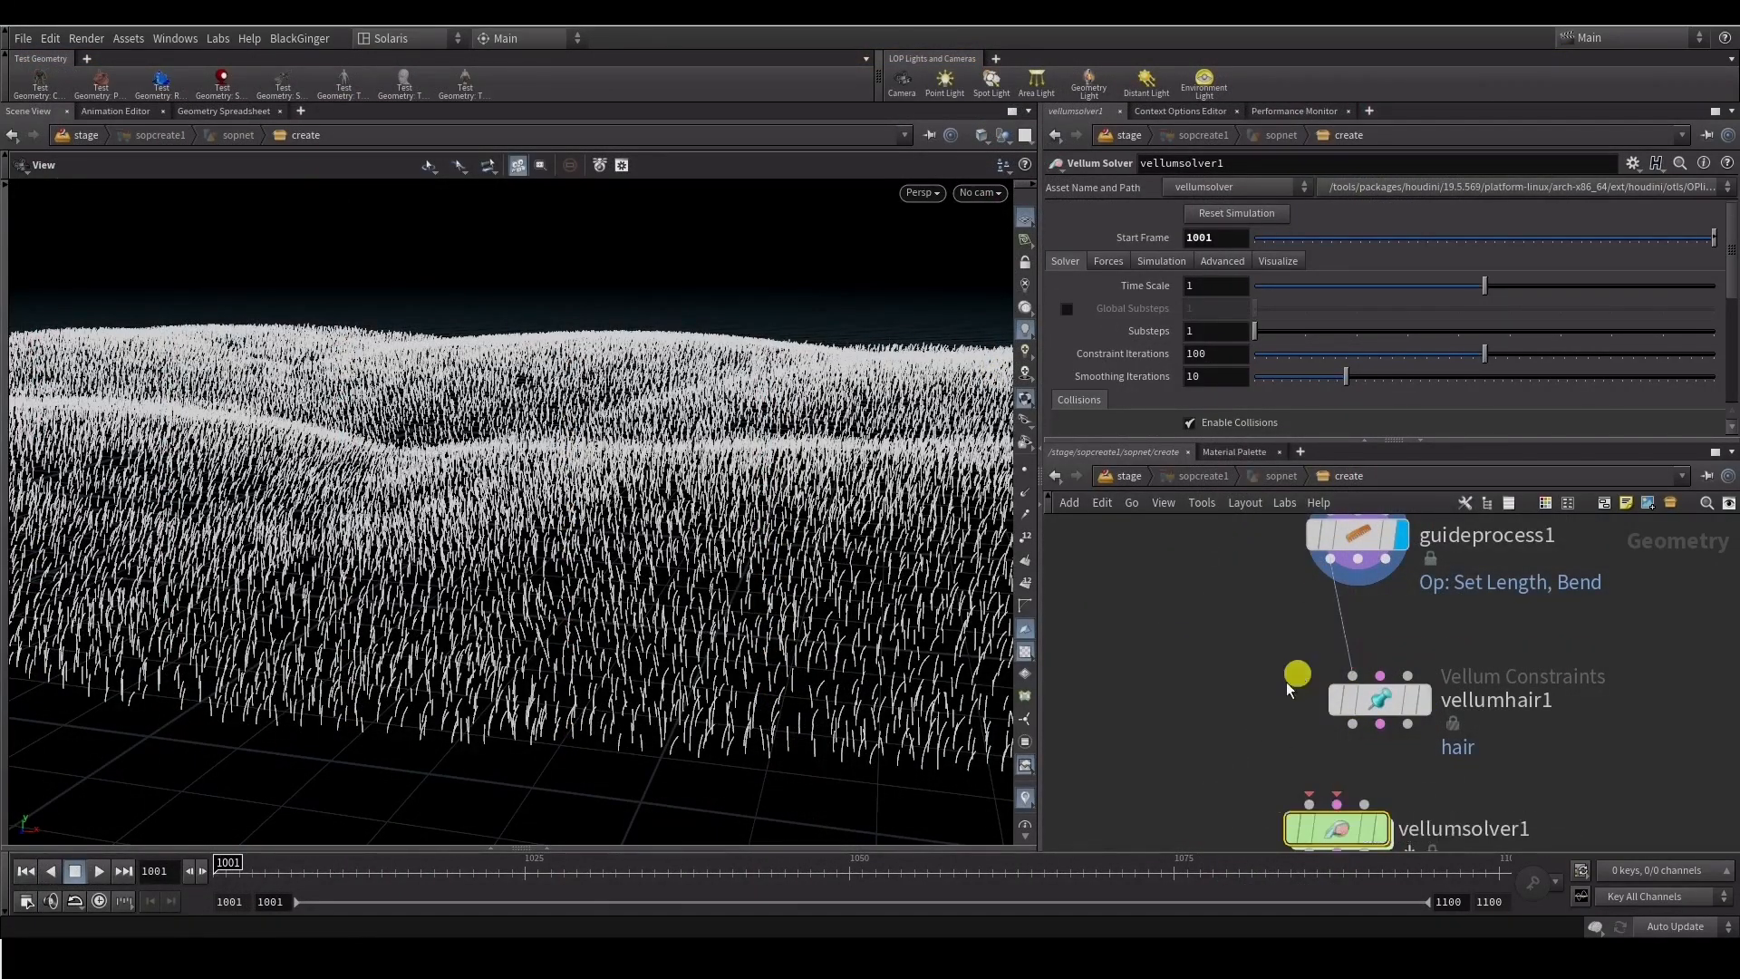
middle_click_drag(1254, 721, 1233, 637)
left_click(1331, 640)
left_click(1259, 708)
left_click(1362, 638)
left_click(1312, 725)
left_click_drag(1319, 745, 1360, 764)
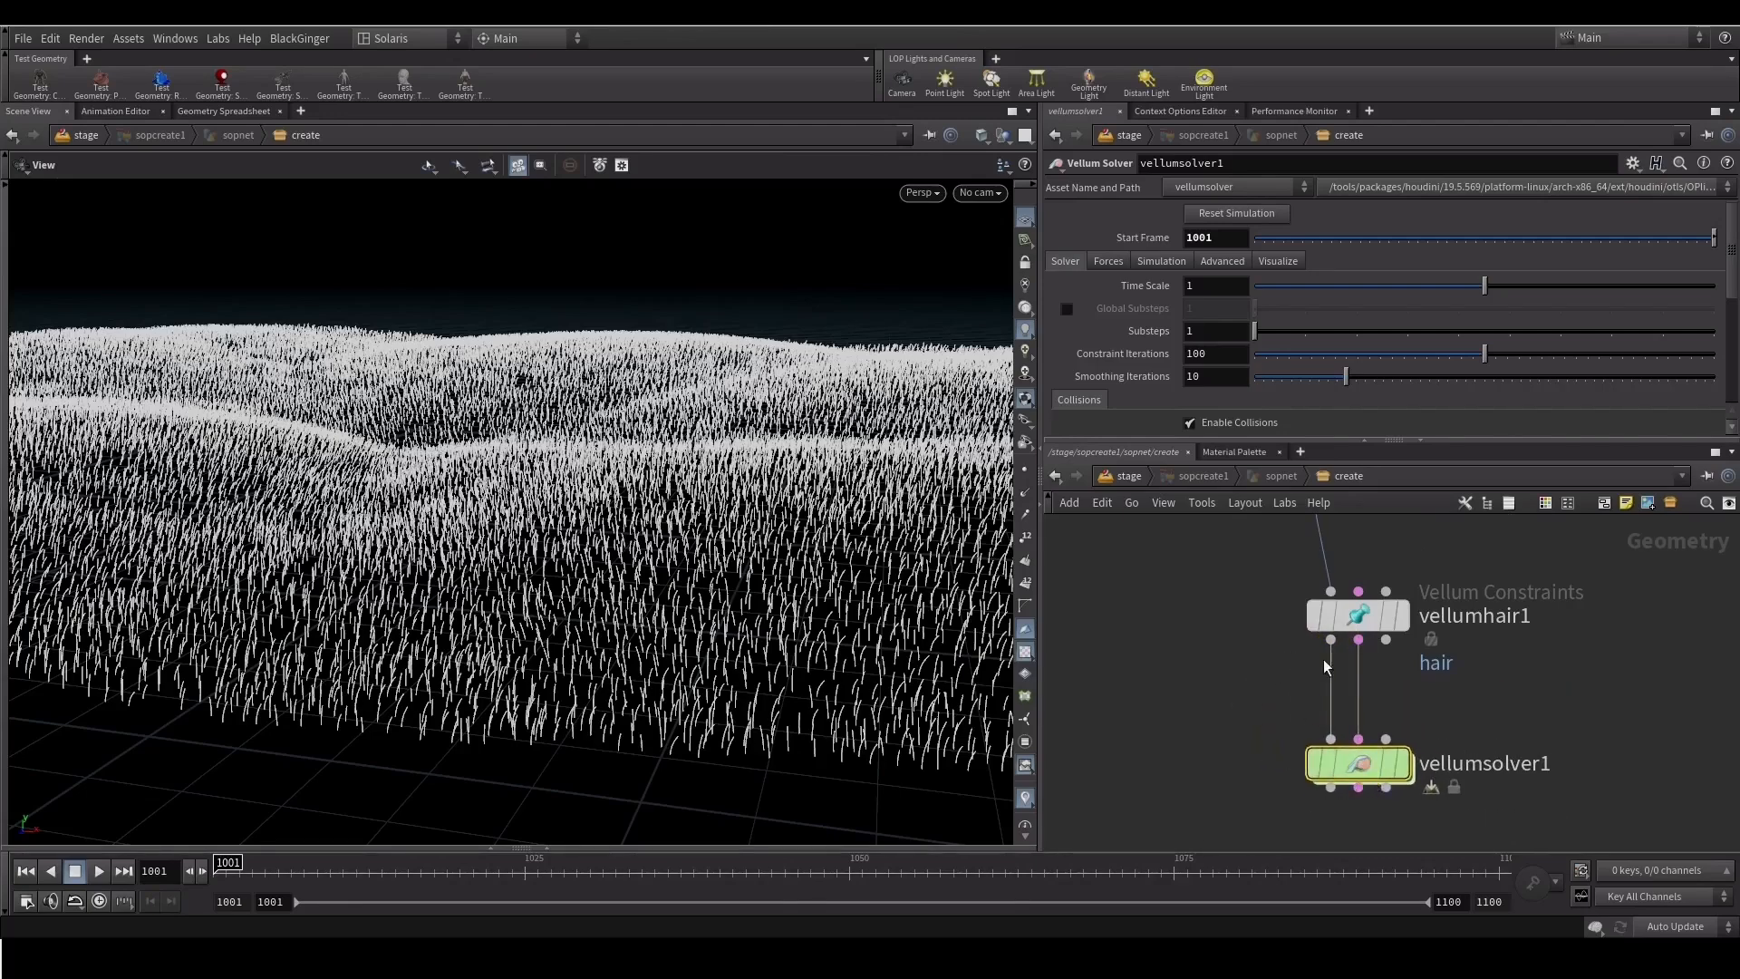
Display the Vellum hair constraints node to check its result
scroll(1358, 642, "up", 3)
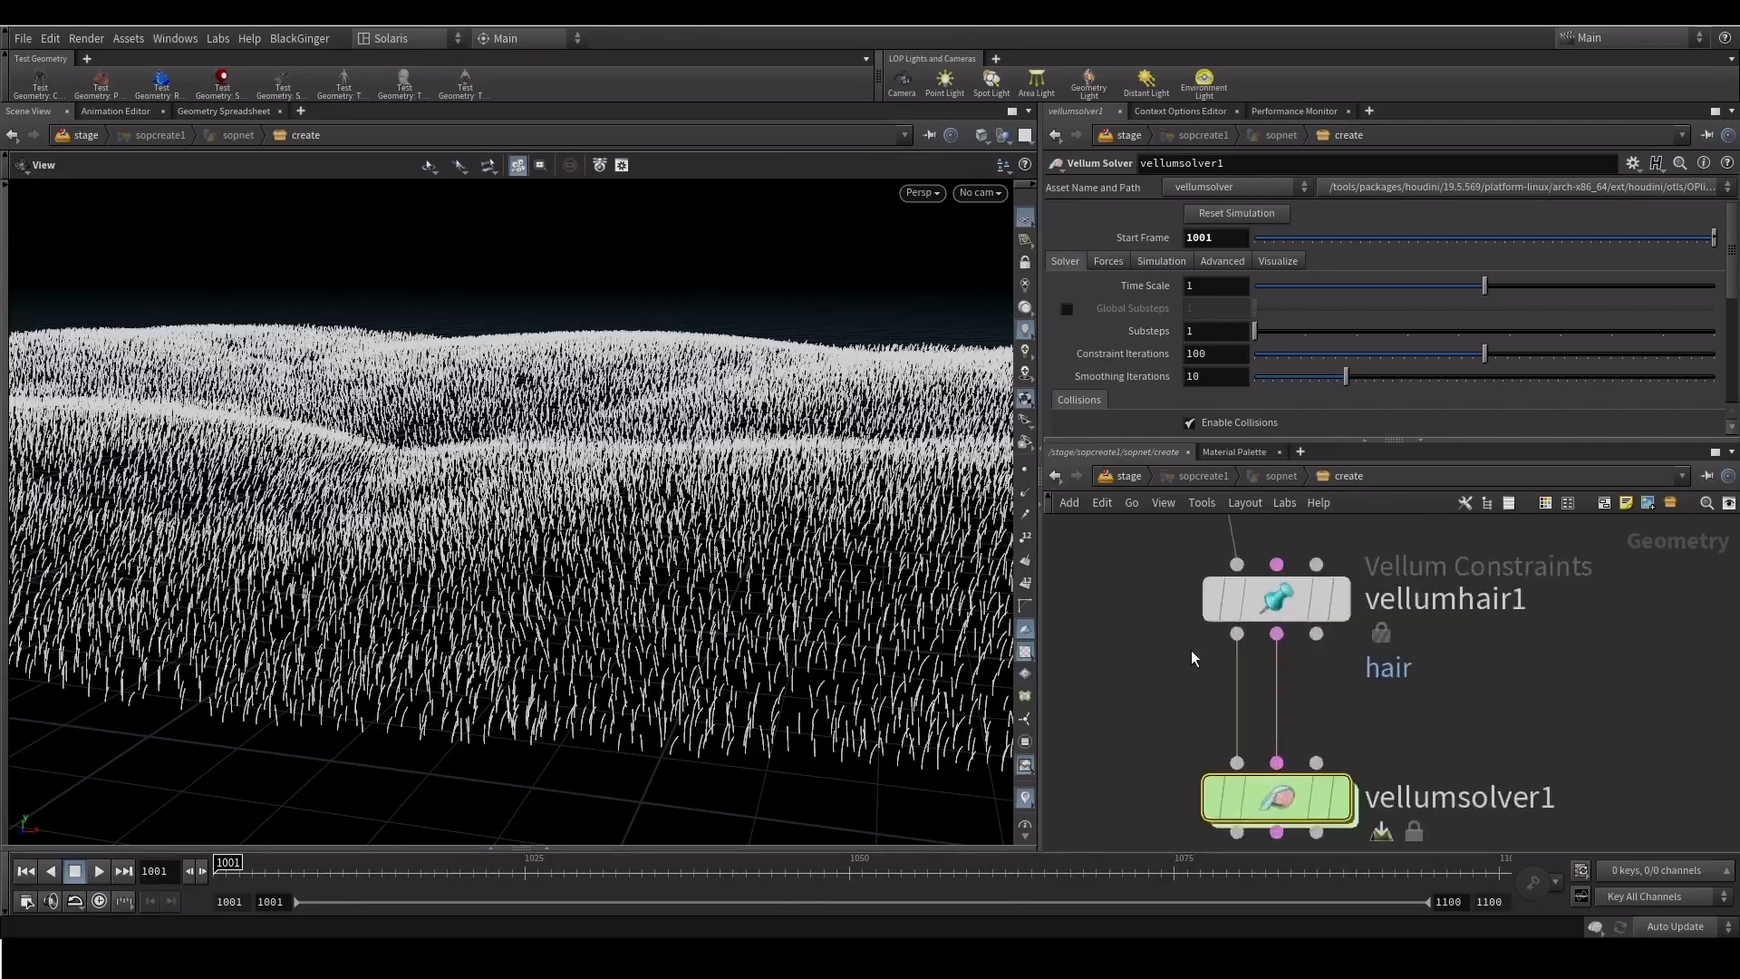
scroll(1173, 671, "down", 2)
left_click(1470, 446)
middle_click_drag(1087, 713, 1195, 706)
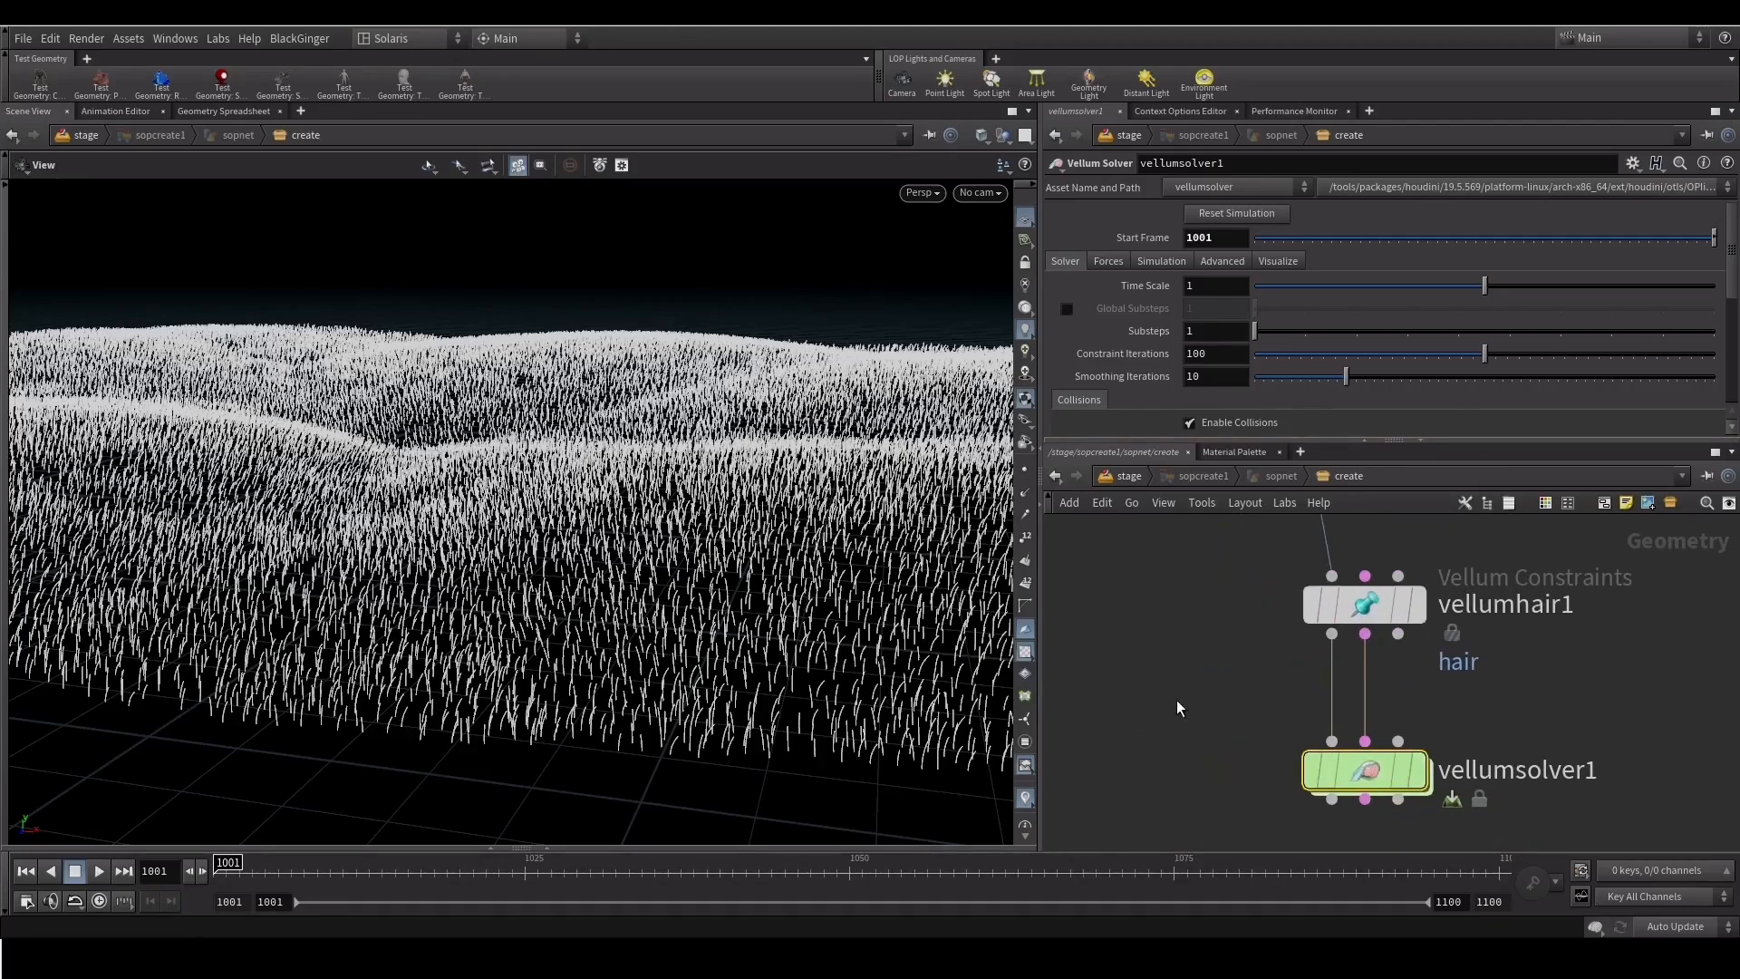
mouse_move(1312, 627)
left_click(1304, 589)
Display the Vellum Solver, play the hair simulation and return to frame 1001
middle_click_drag(1200, 751, 1172, 705)
left_click(1386, 729)
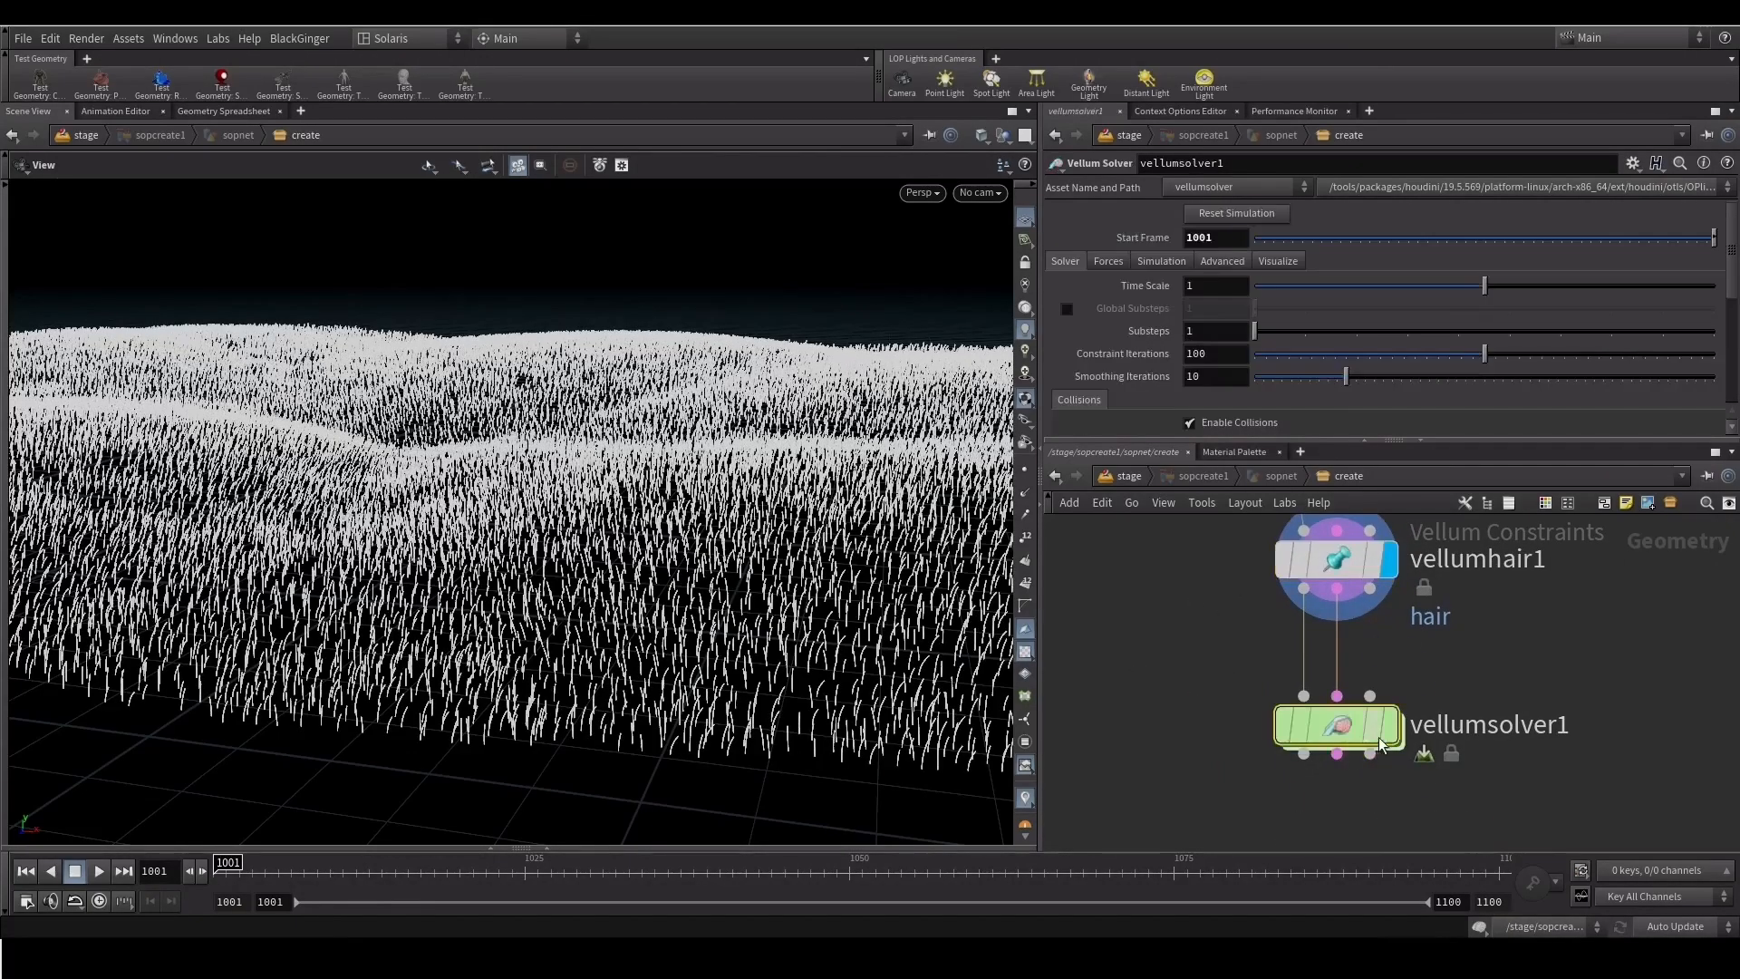
key("r")
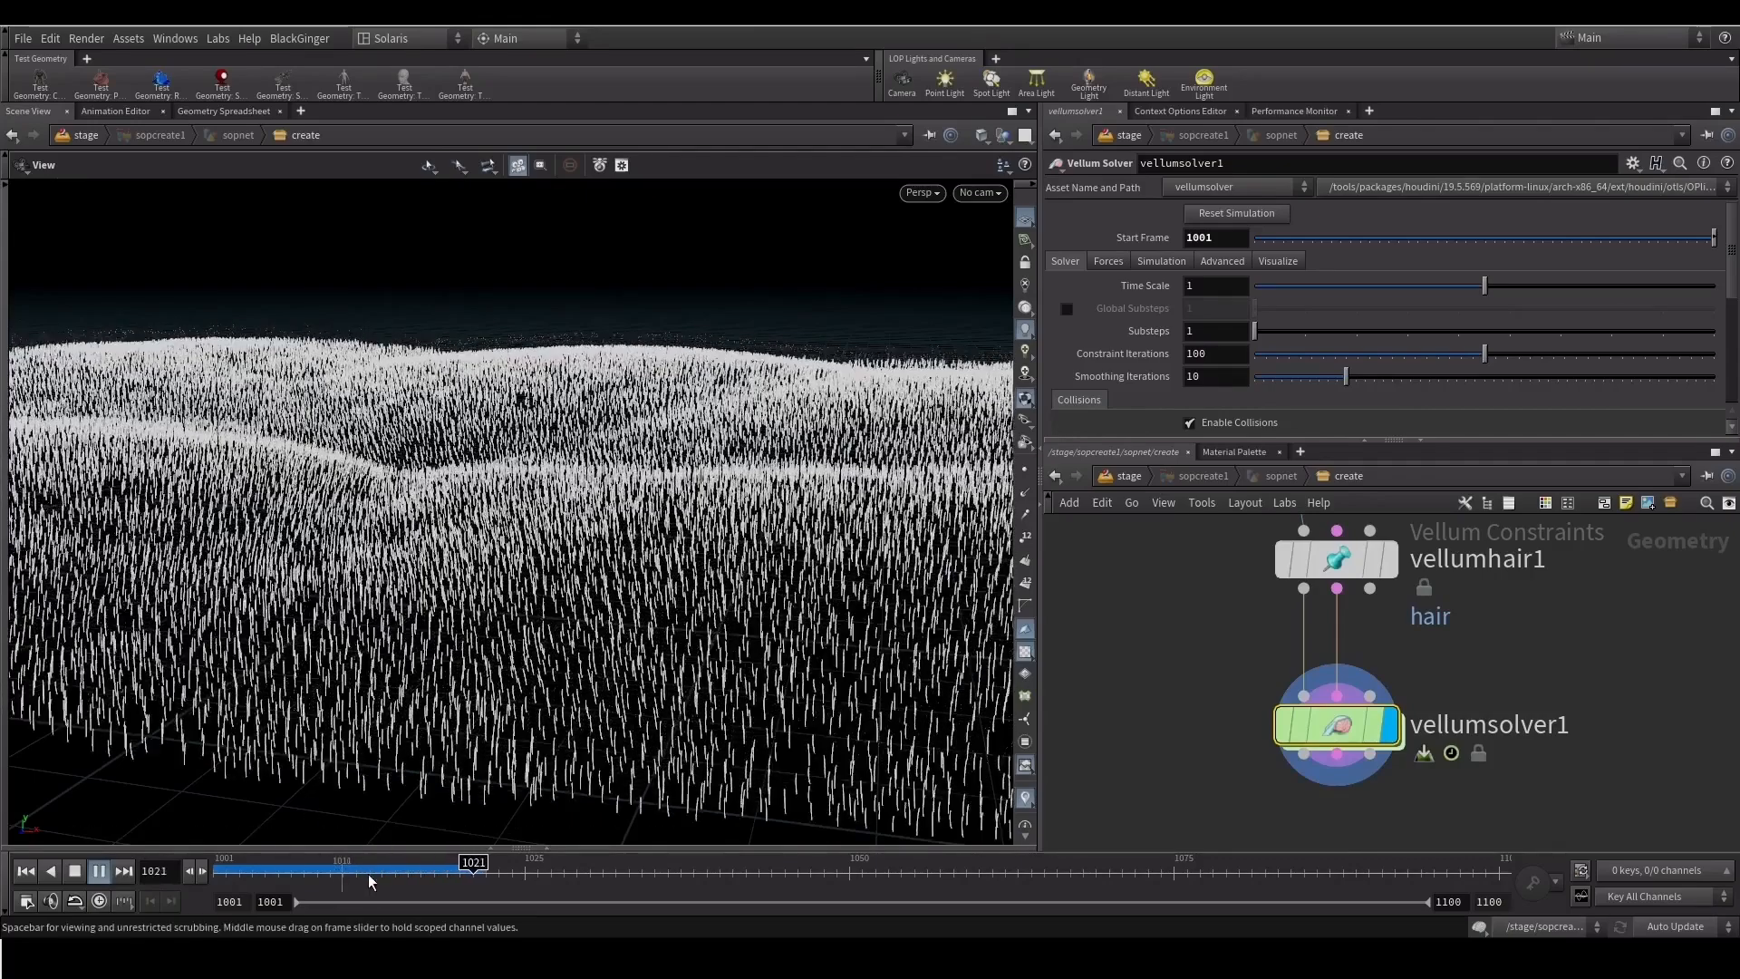
left_click(206, 868)
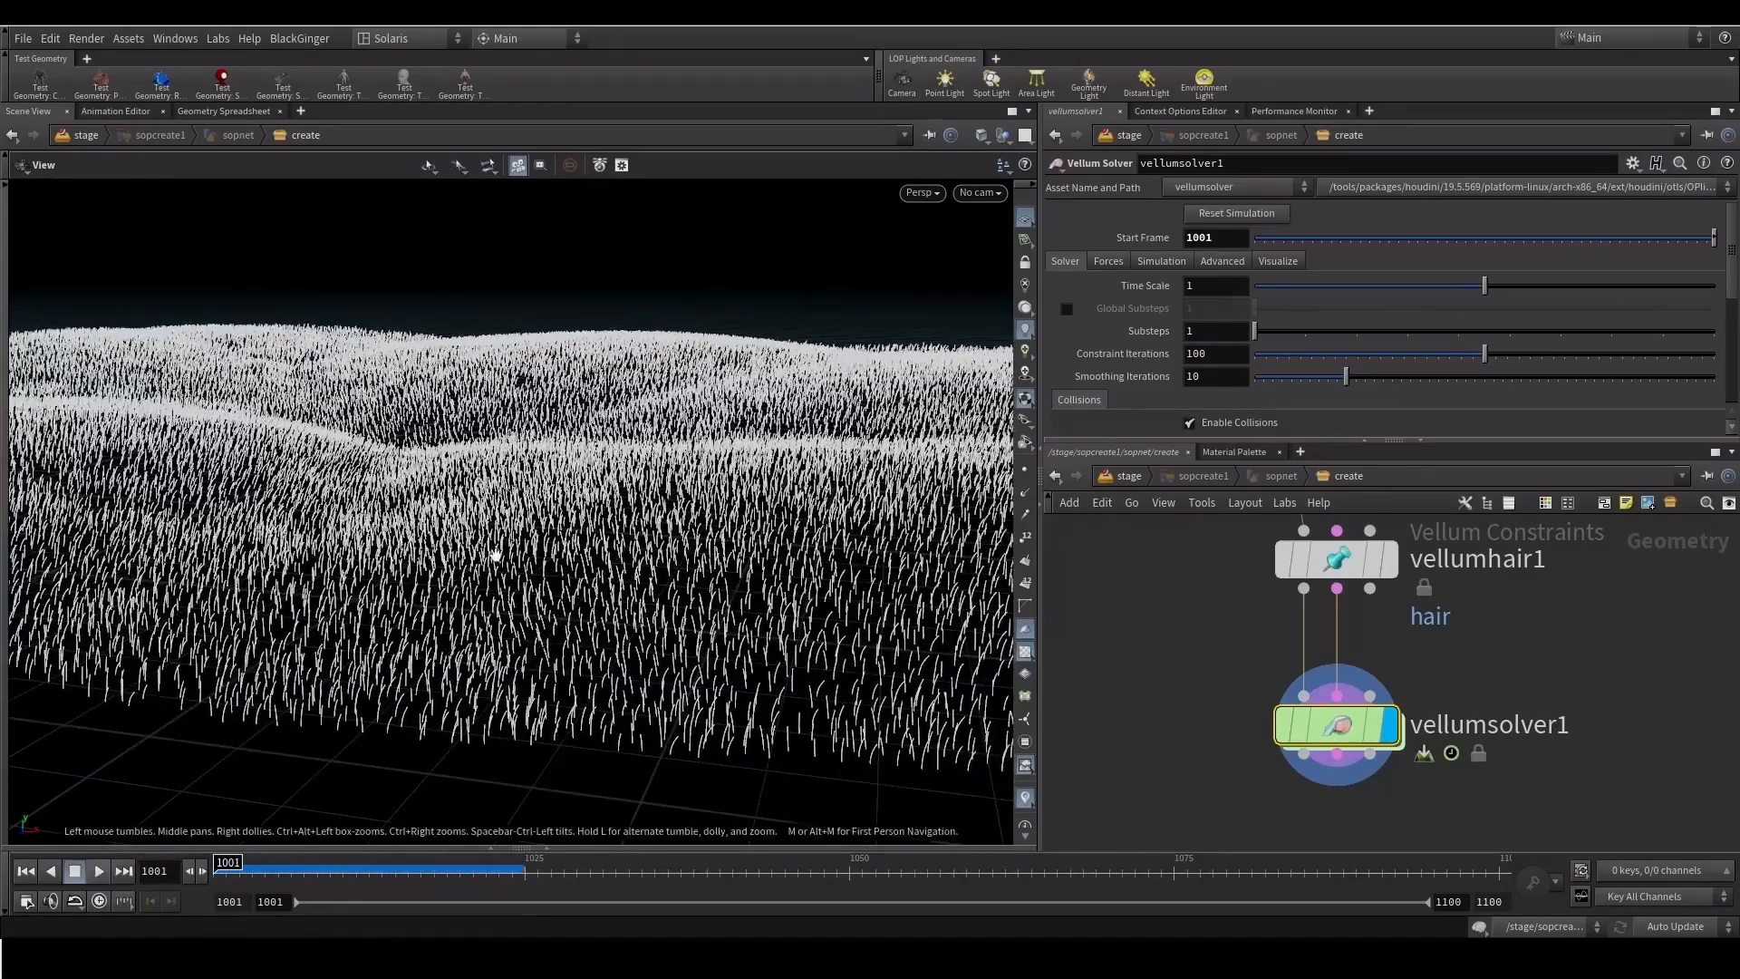
left_click_drag(657, 558, 588, 565)
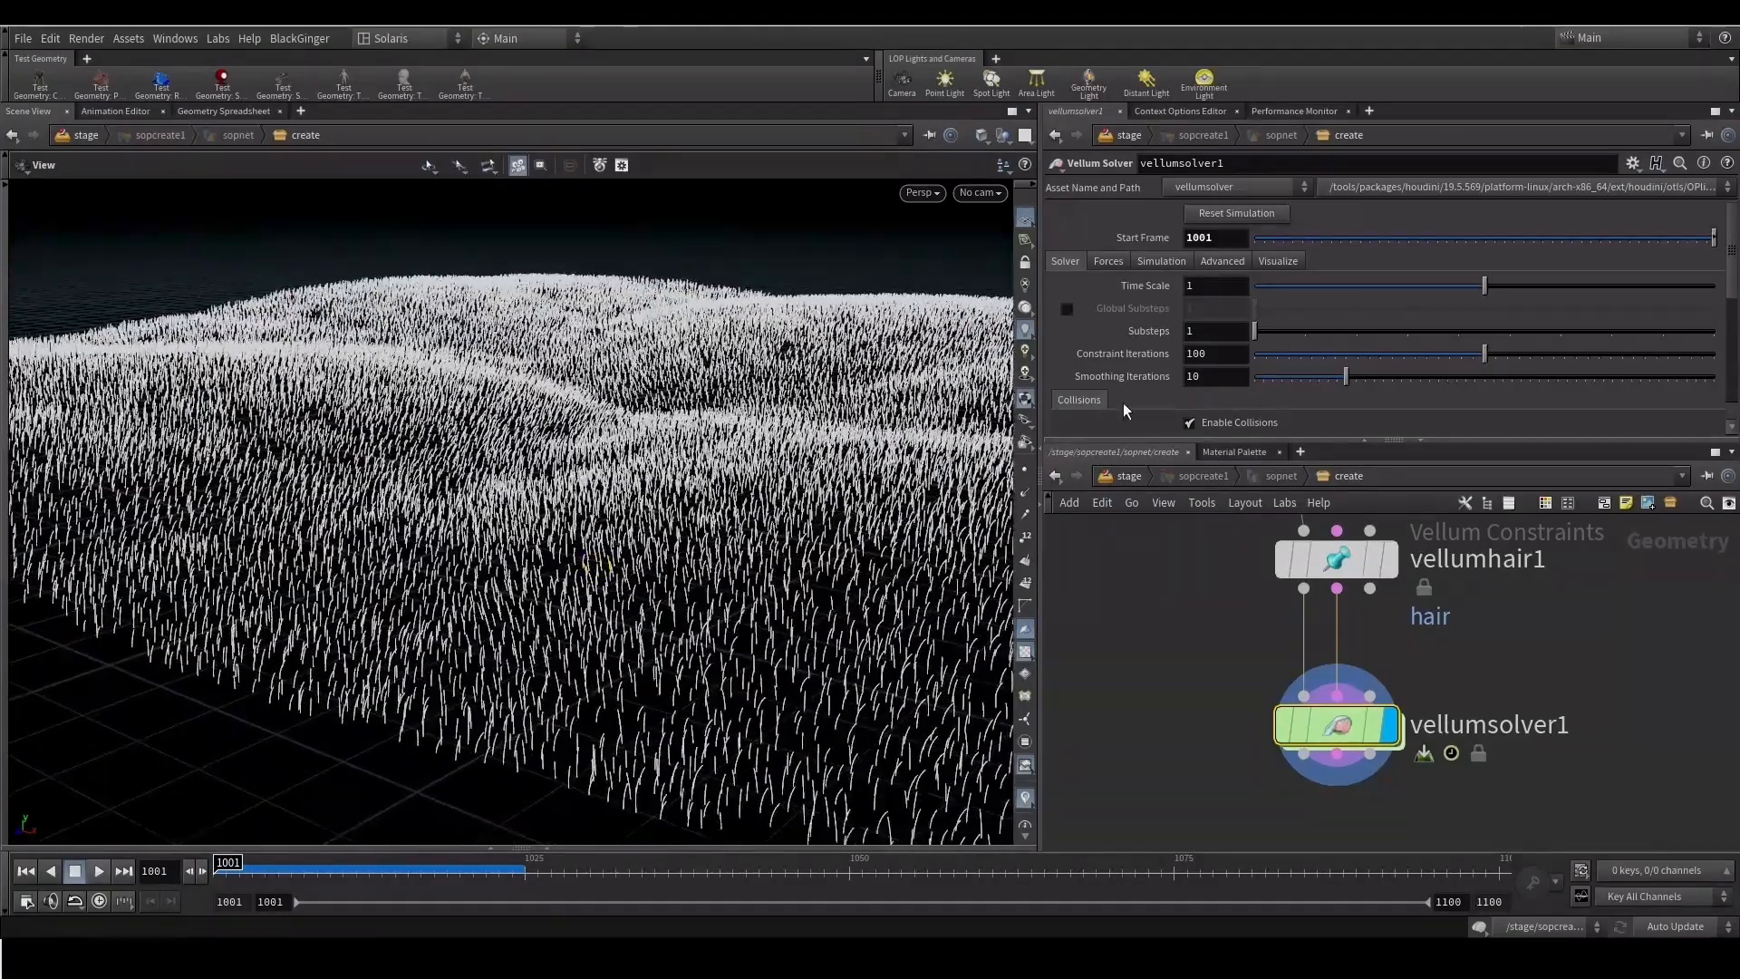
Turn off collisions in the Vellum Solver
left_click_drag(1086, 440, 1089, 554)
left_click_drag(558, 611, 567, 608)
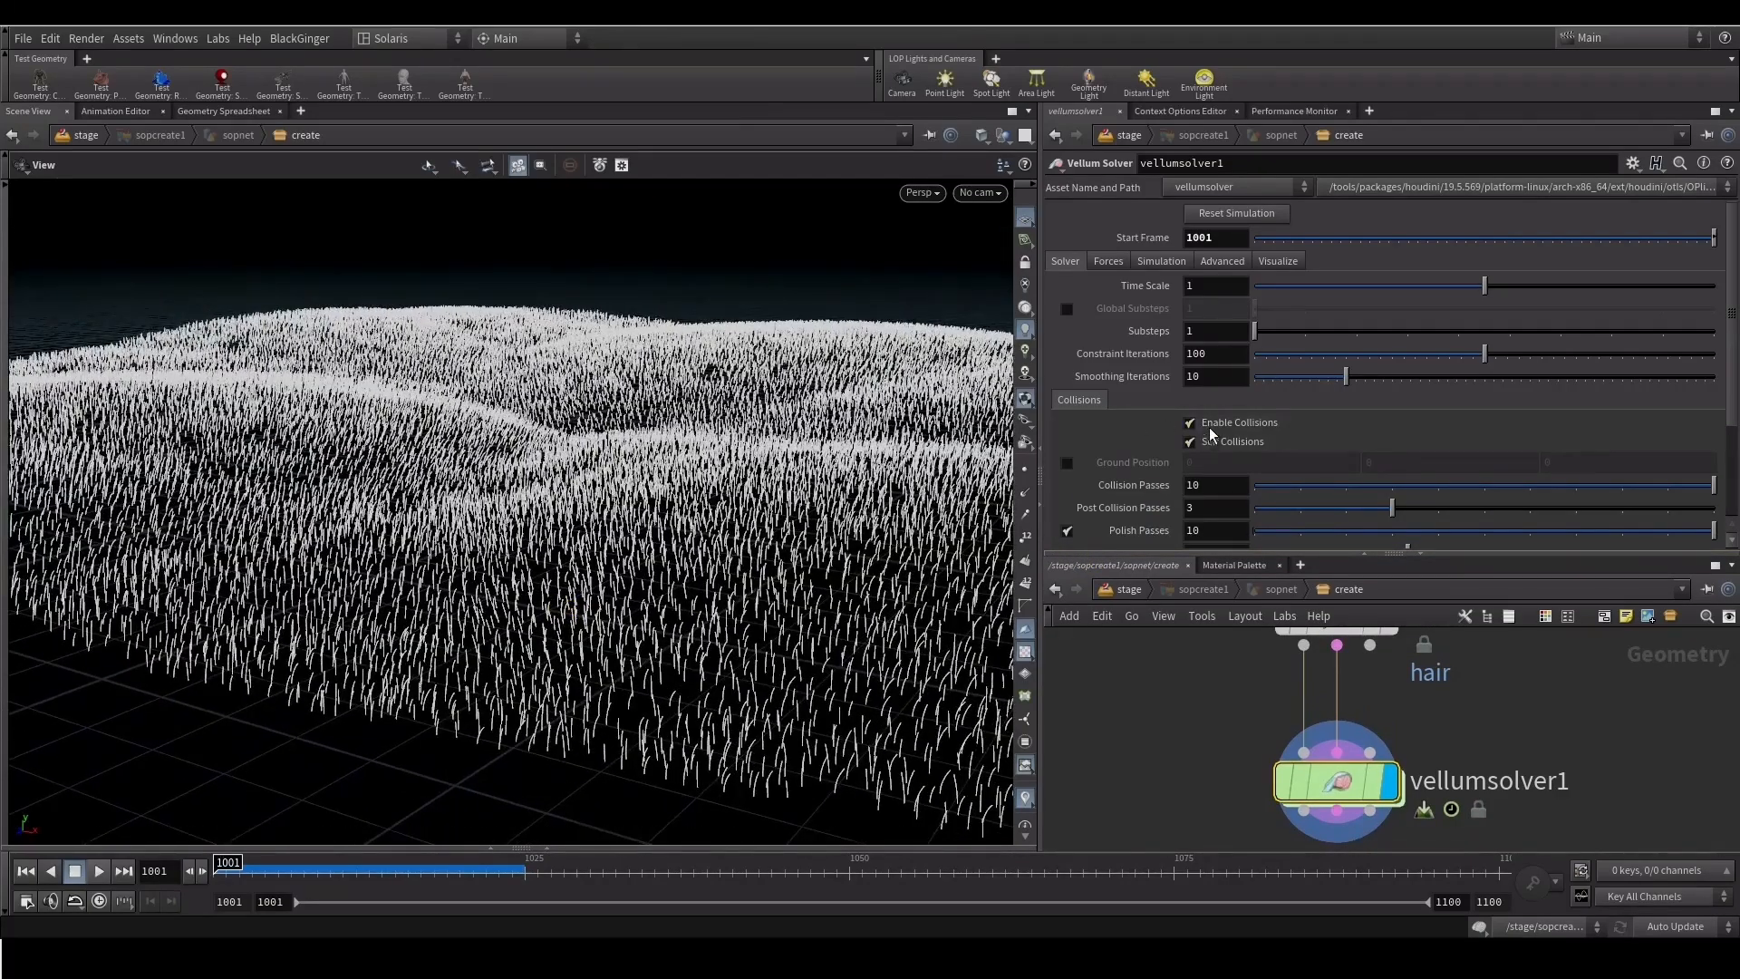
left_click(1195, 424)
middle_click_drag(1221, 739, 1209, 773)
left_click_drag(1104, 550, 1089, 469)
left_click_drag(569, 606, 671, 631)
left_click_drag(290, 559, 306, 592)
Turn on Limit To Bounding Box for the Hair Generate node
scroll(1188, 607, "down", 4)
middle_click_drag(1176, 625, 1162, 674)
left_click(1229, 628)
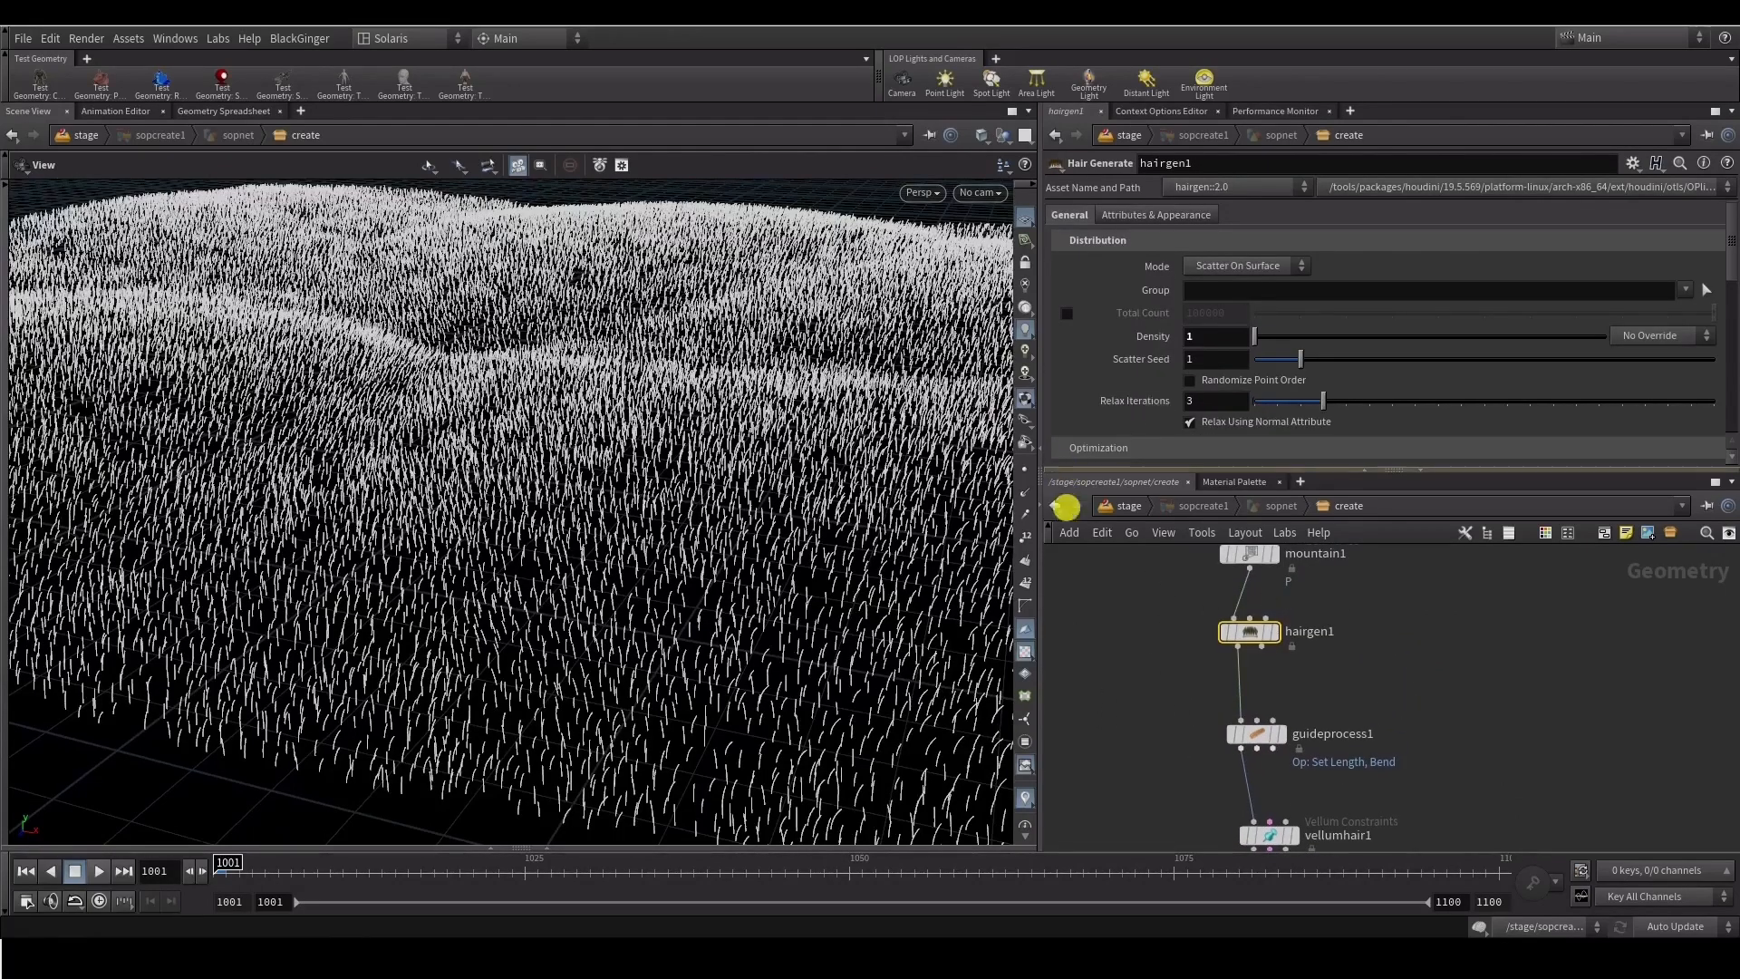
left_click_drag(1063, 473, 1069, 601)
left_click(1245, 473)
Set the hair bounding box size to 20 on all three axes and frame the reduced hair patch
left_click(1219, 496)
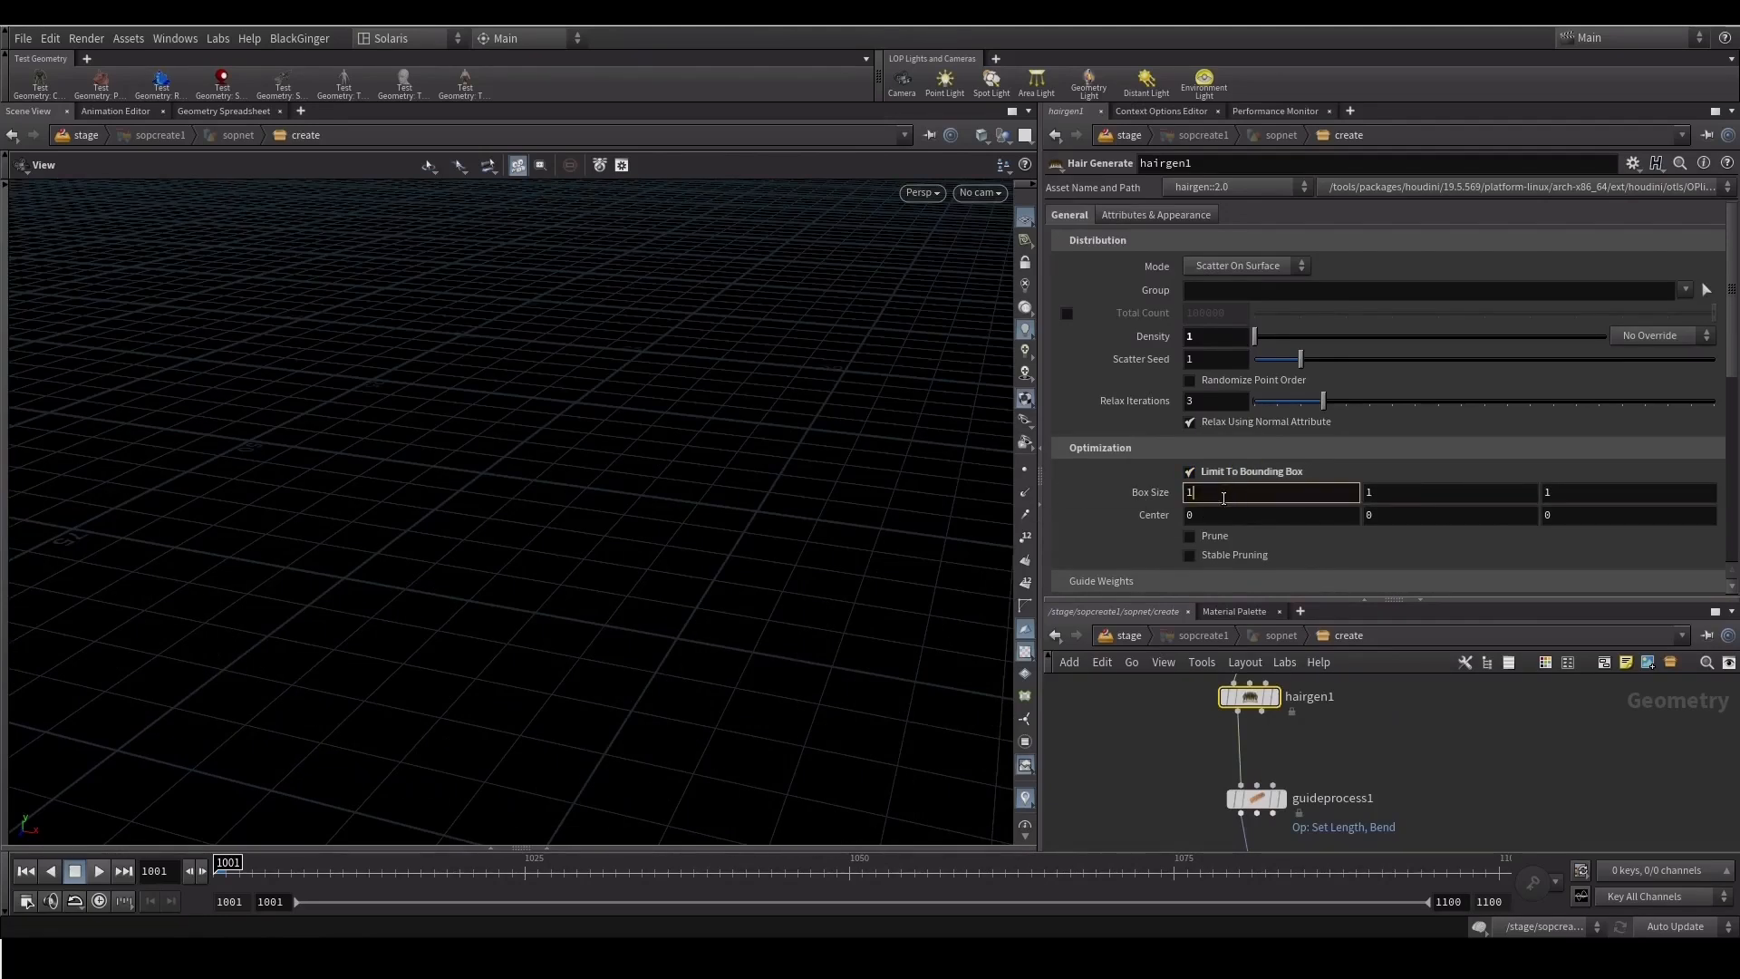
key("Return")
left_click(1398, 492)
key("BackSpace")
key("Return")
left_click(1574, 490)
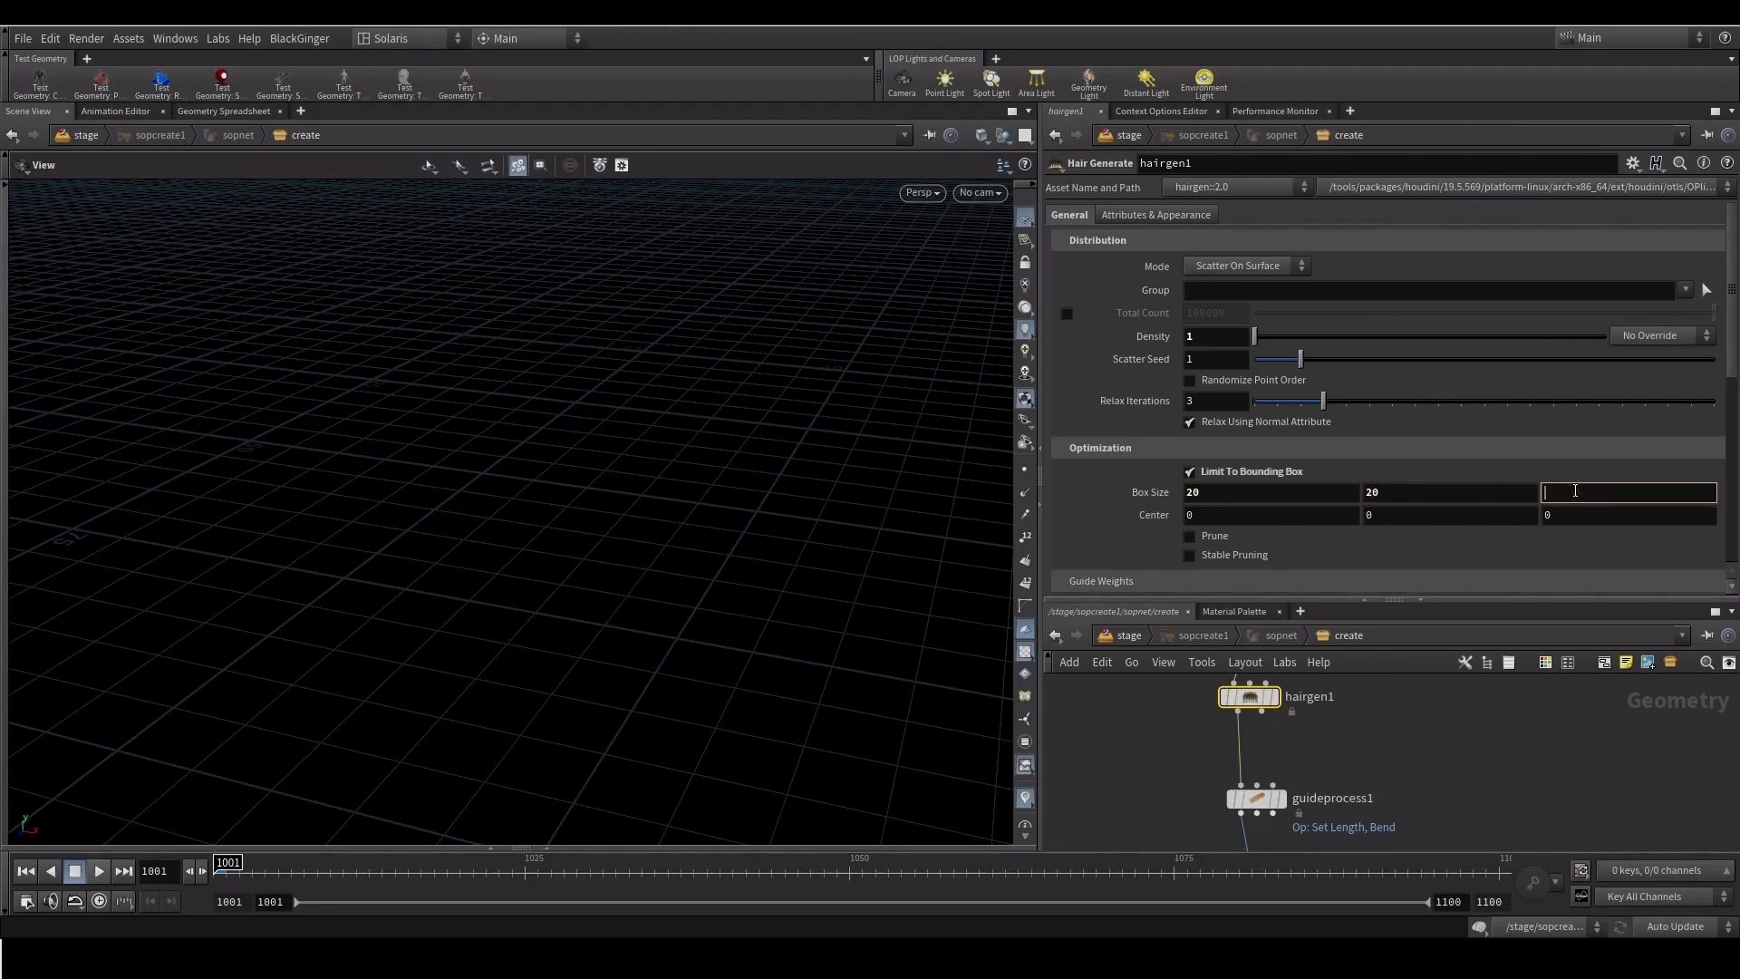
type("20")
key("Return")
left_click_drag(481, 383, 585, 436)
key("space+g")
right_click_drag(585, 436, 548, 451)
left_click_drag(548, 451, 494, 428)
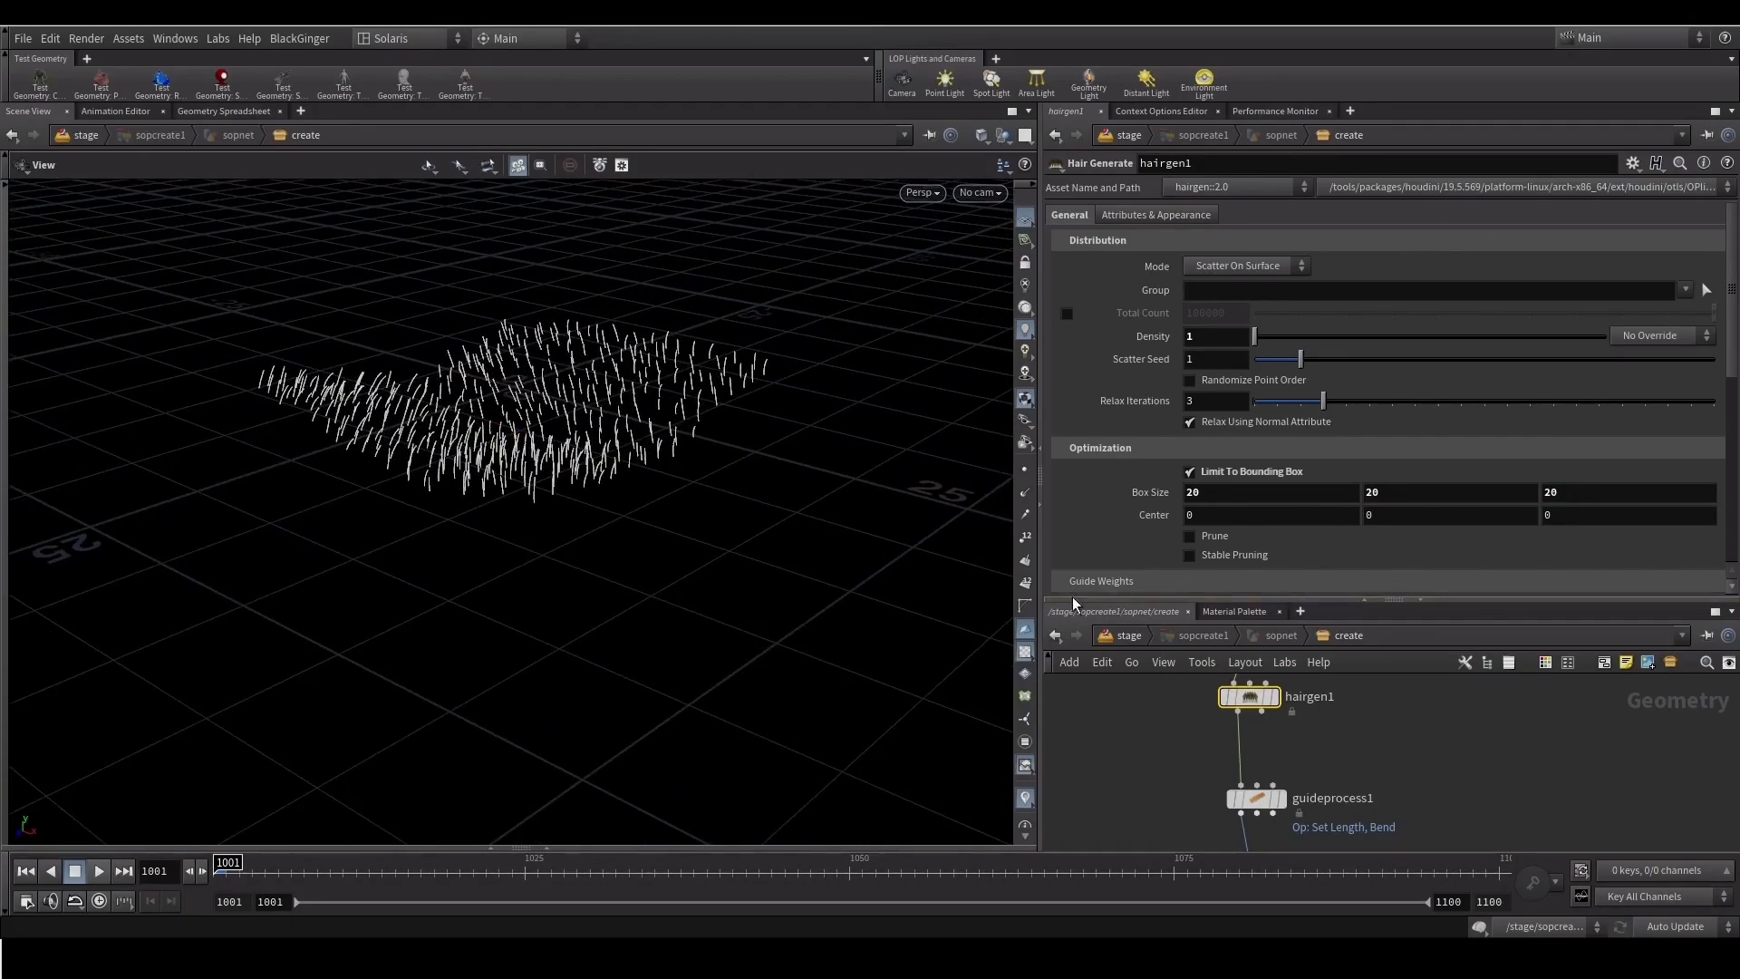
Select the Vellum Solver, play the simulation of the reduced hair patch and turn on real-time playback
scroll(1165, 765, "down", 3)
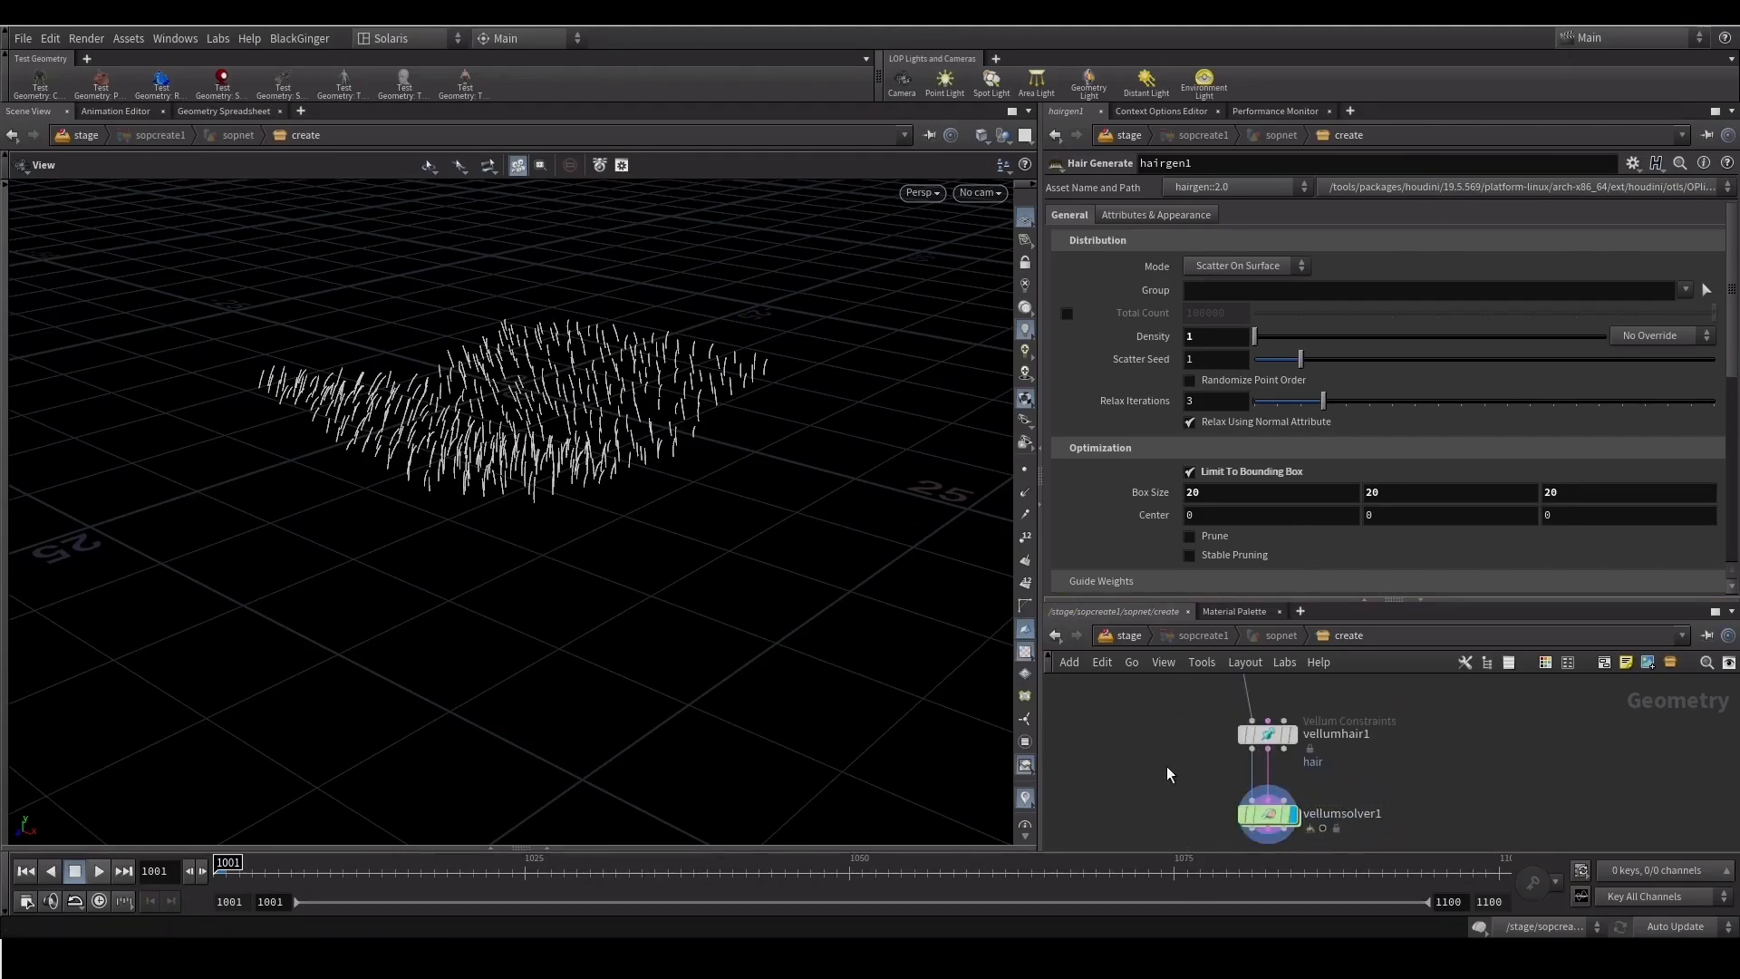
left_click(1269, 814)
left_click_drag(227, 871, 109, 867)
left_click(98, 876)
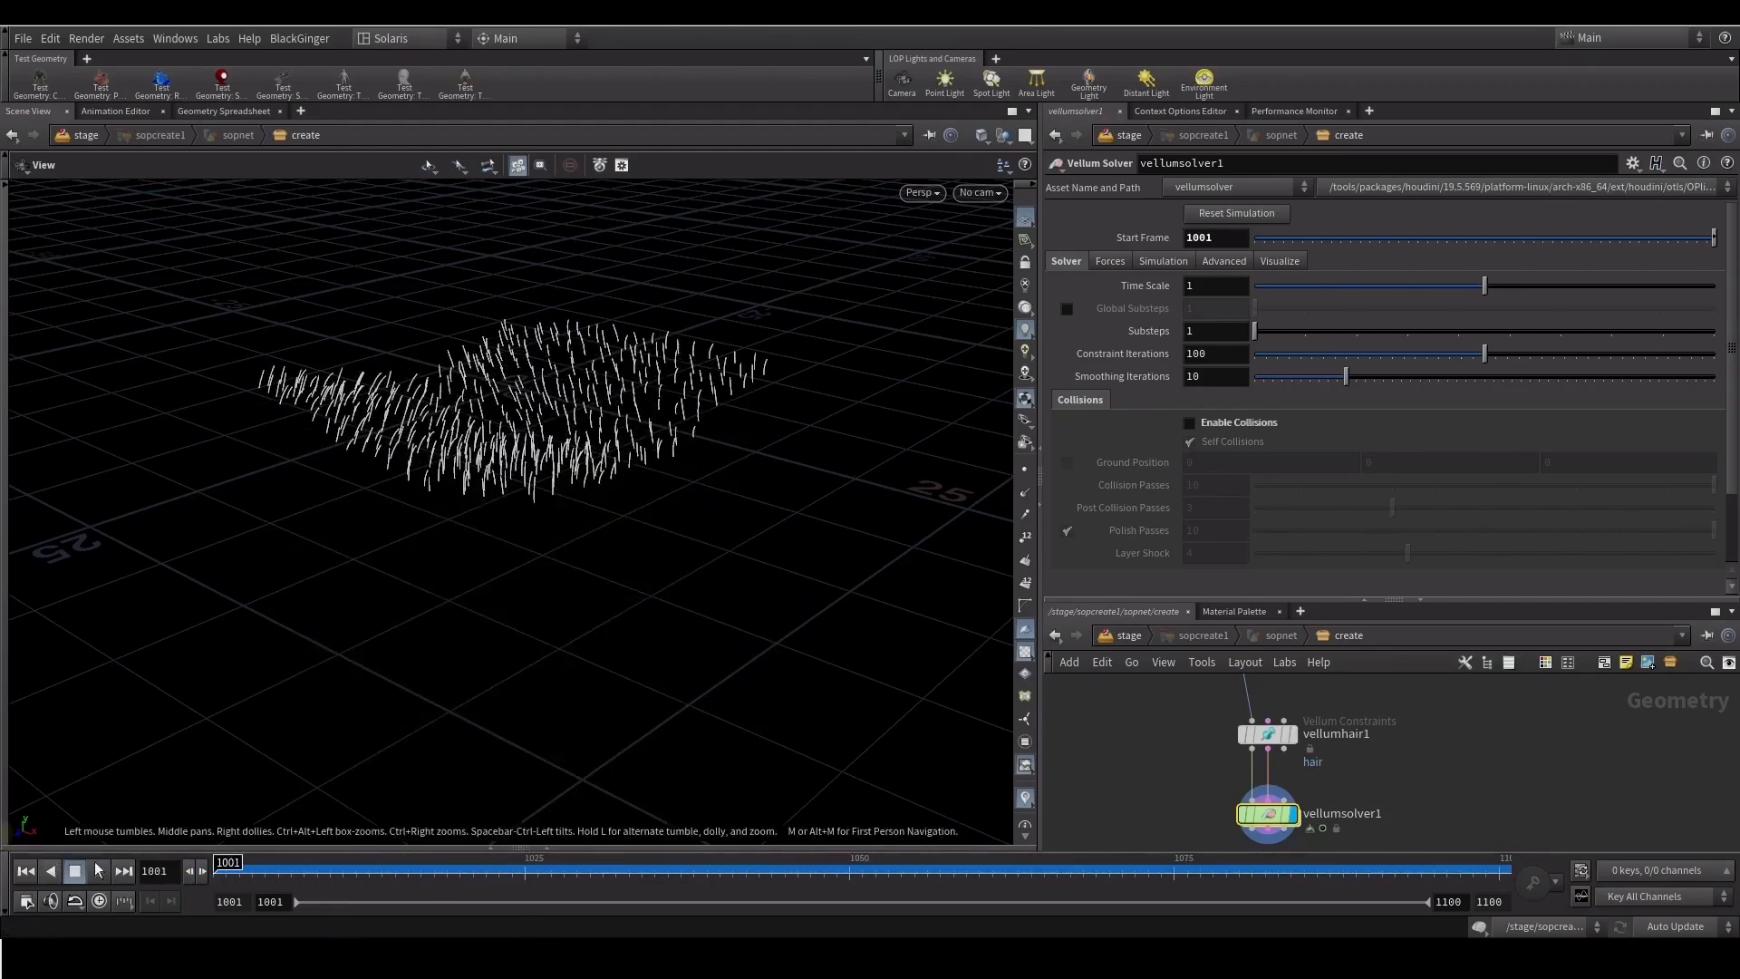
middle_click_drag(1130, 734, 1142, 727)
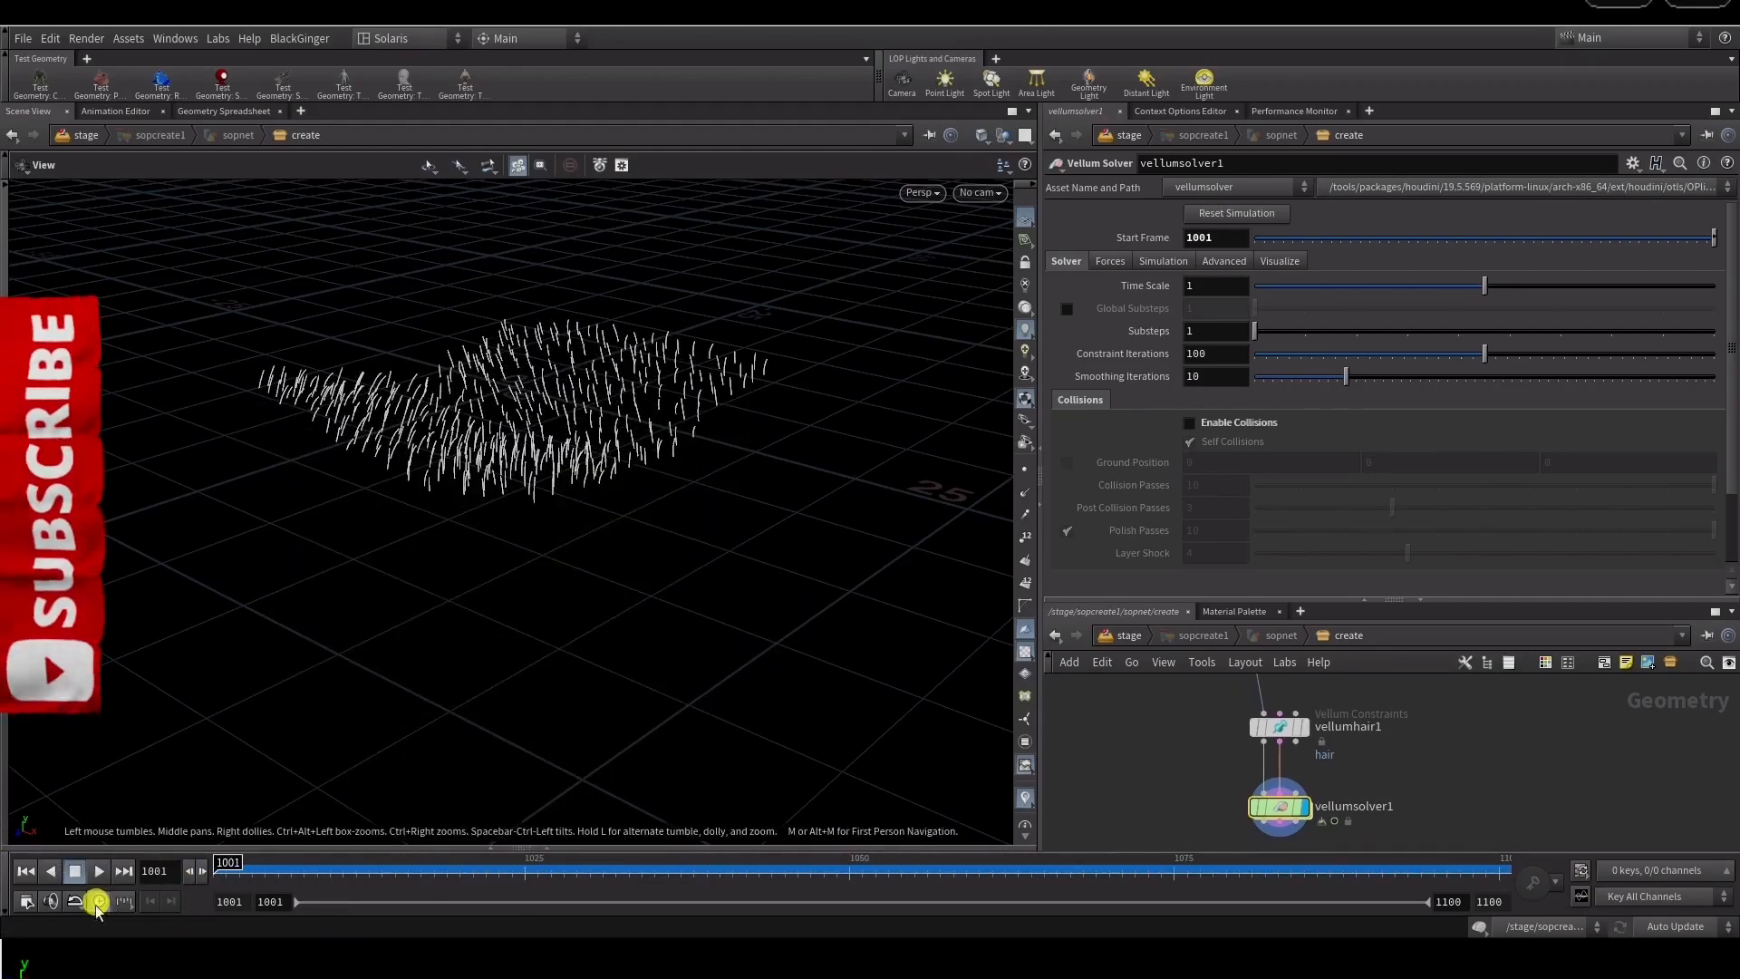
left_click_drag(1055, 599, 1074, 361)
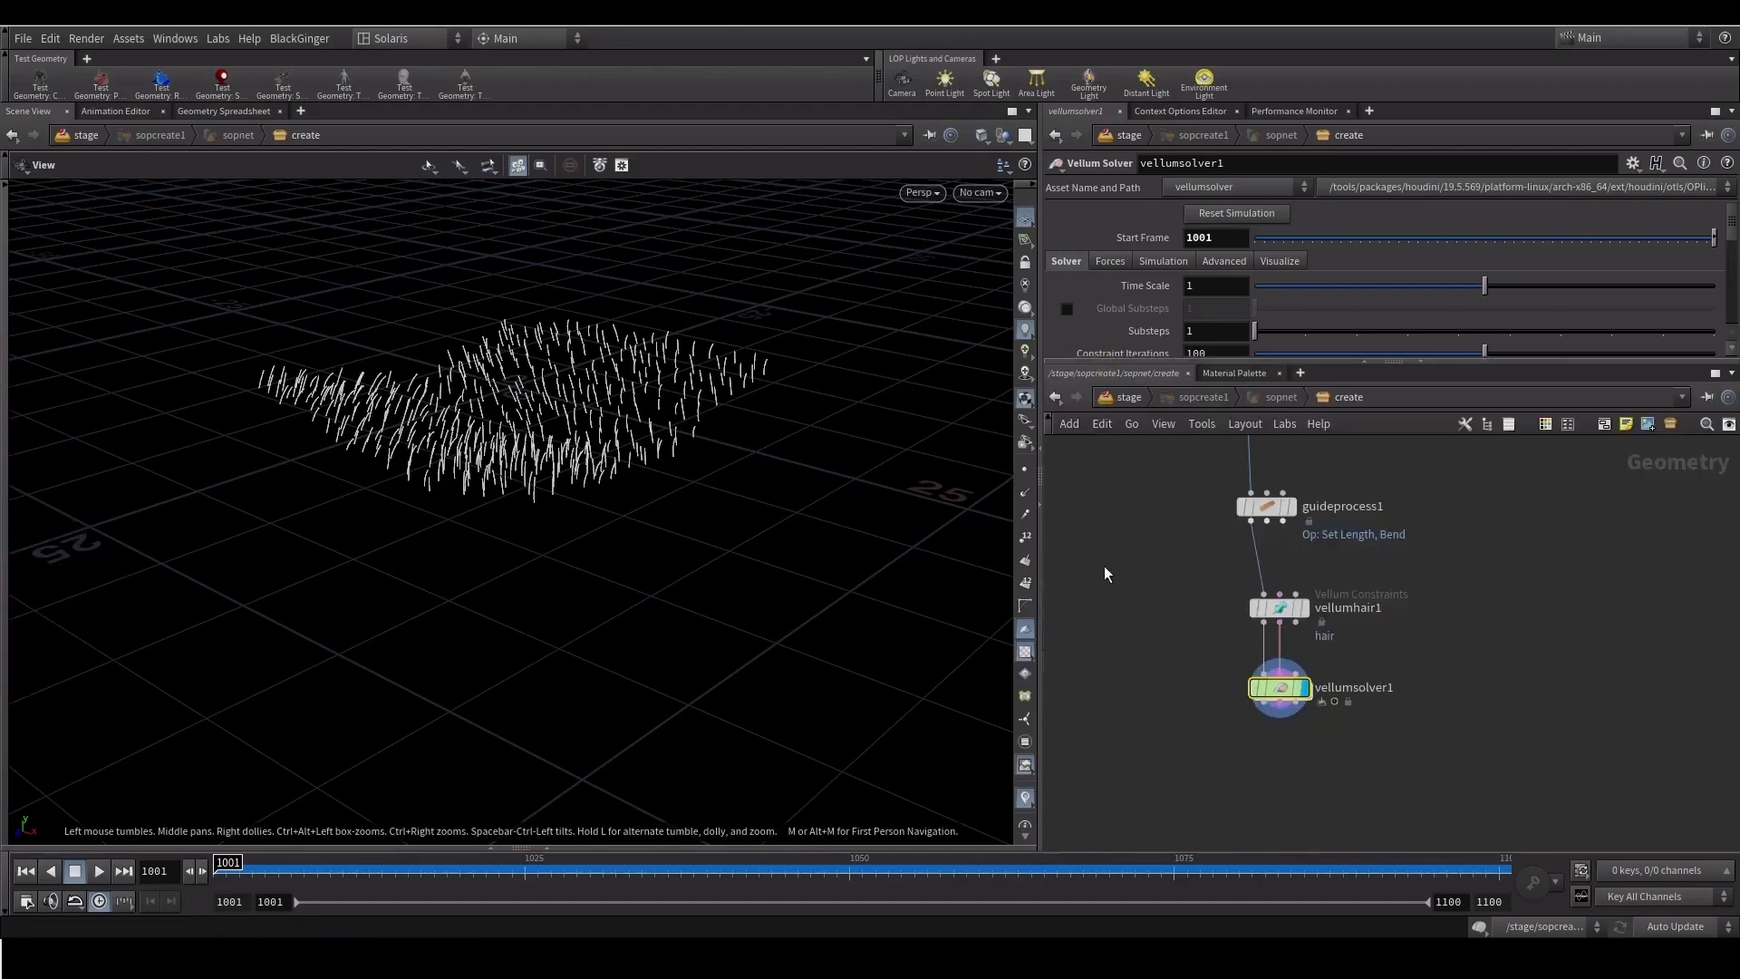
Insert a Group Expression node between the Guide Process and Vellum hair nodes
left_click_drag(523, 433, 393, 563)
right_click_drag(392, 563, 821, 468)
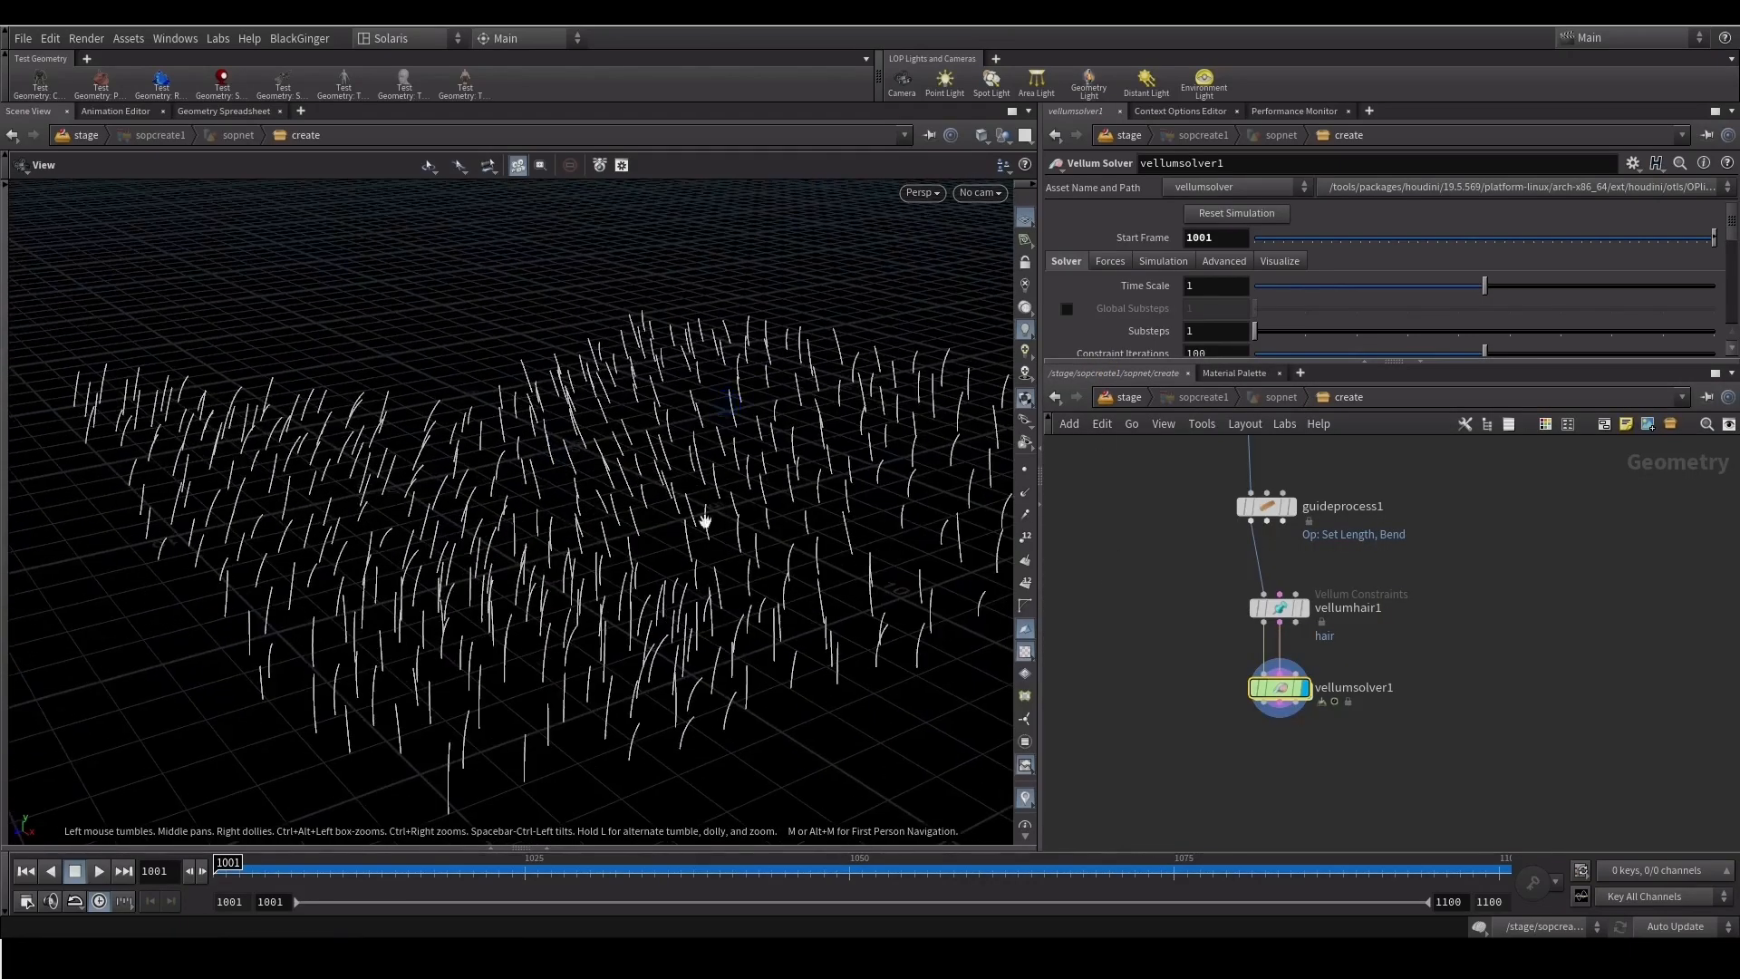
middle_click_drag(1188, 513, 1208, 594)
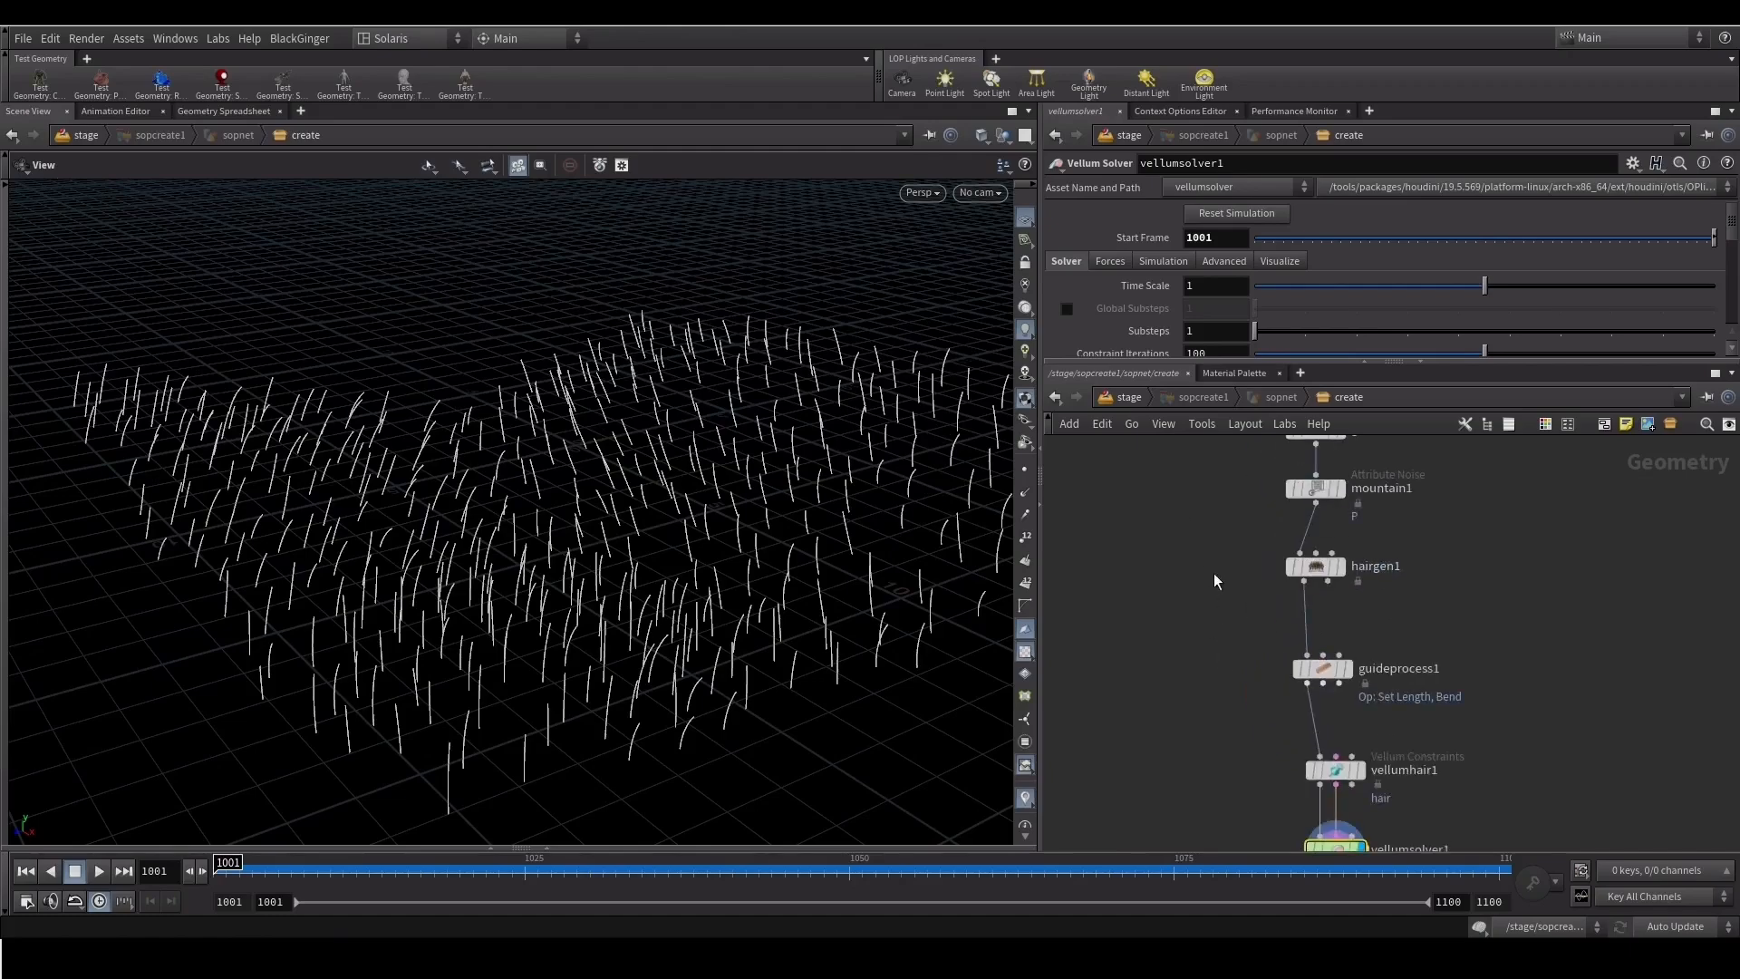
scroll(1216, 569, "down", 3)
left_click_drag(498, 625, 598, 580)
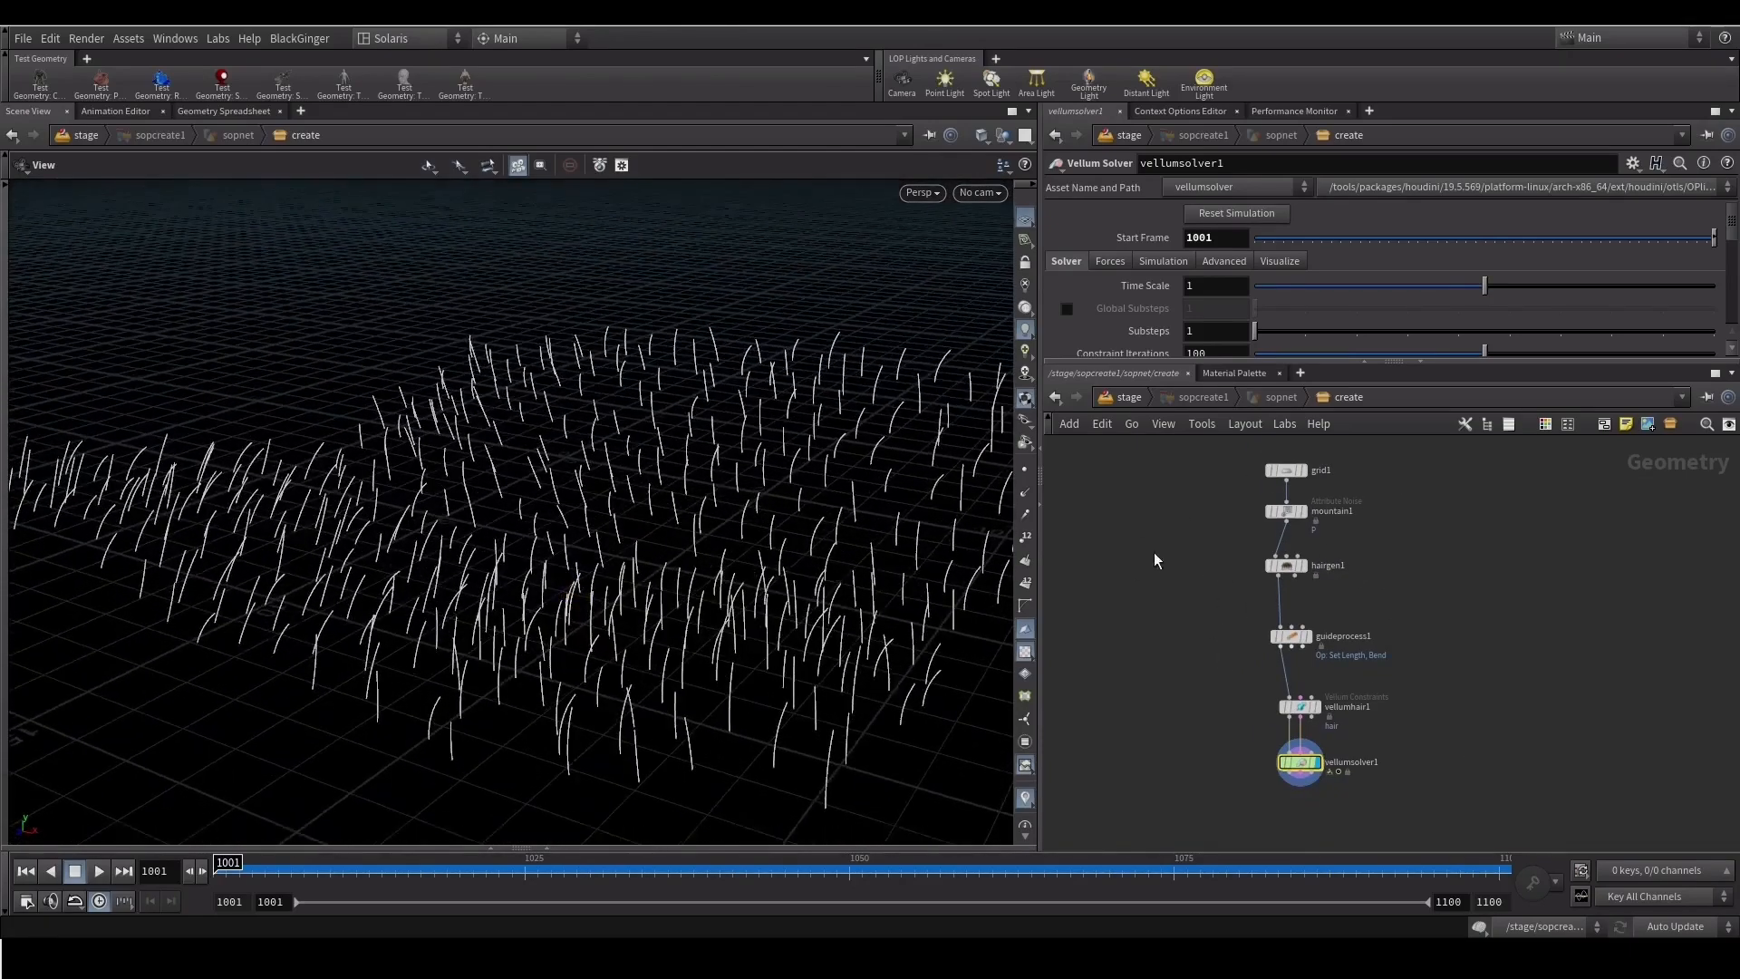
scroll(1158, 620, "up", 2)
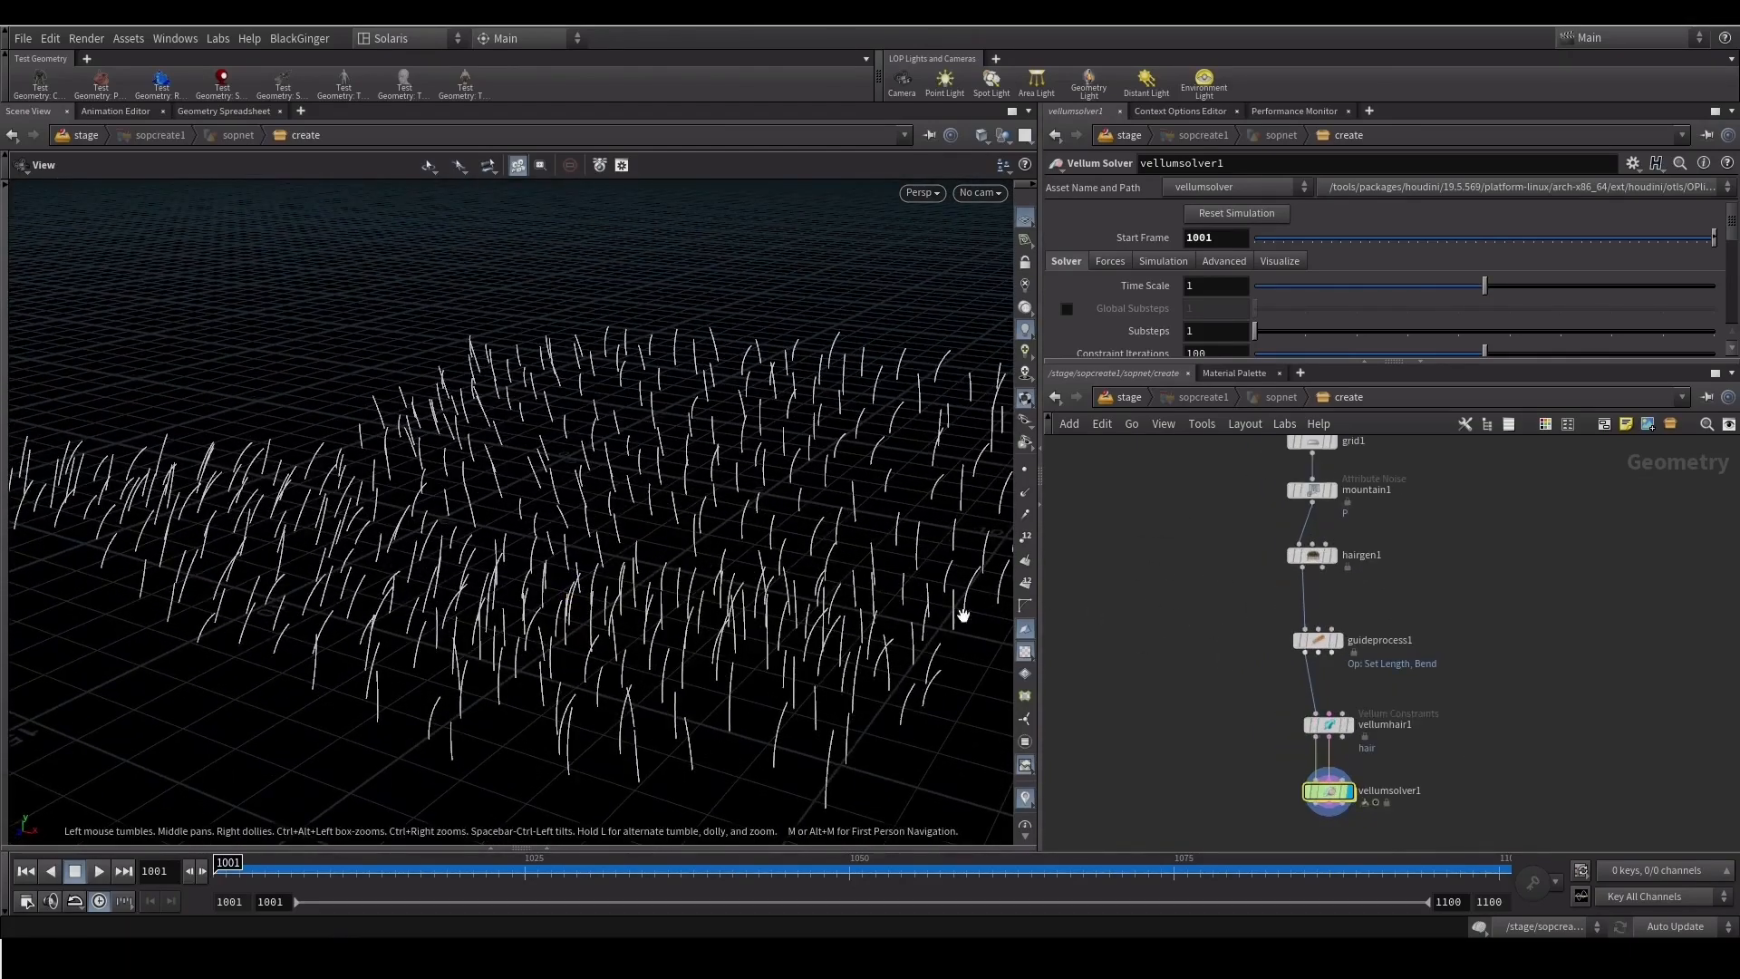
middle_click_drag(1145, 587, 1180, 598)
key("Tab")
type("group")
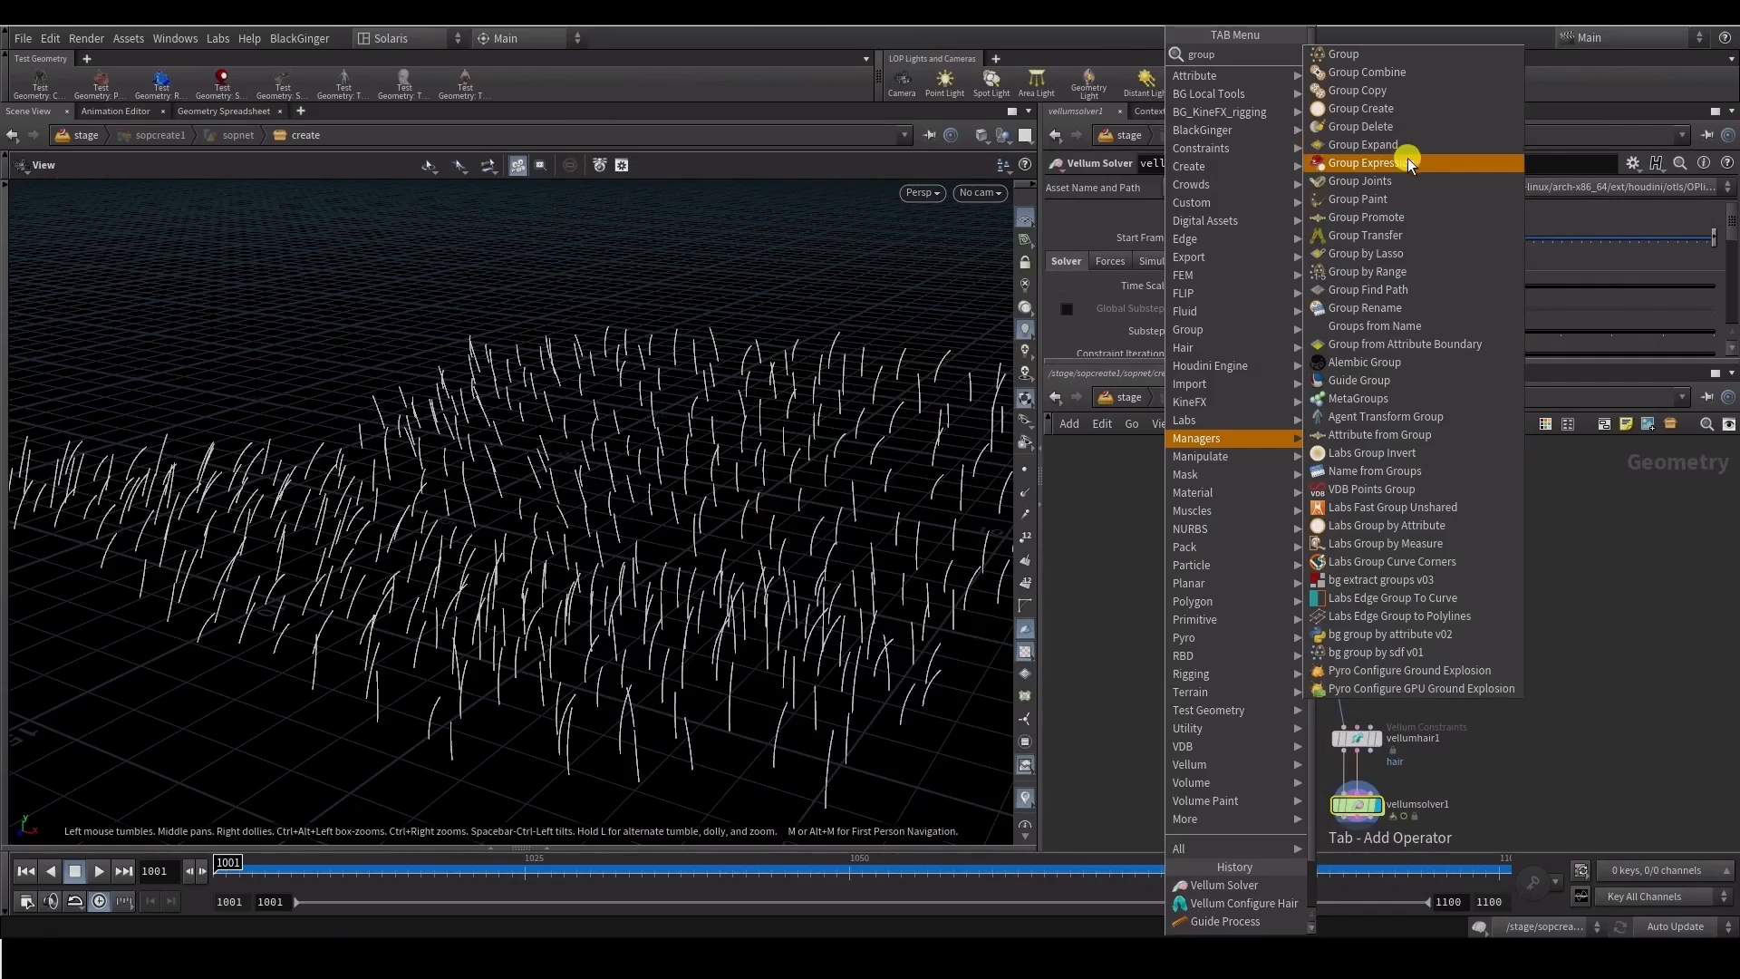
left_click(1408, 160)
scroll(1249, 660, "up", 2)
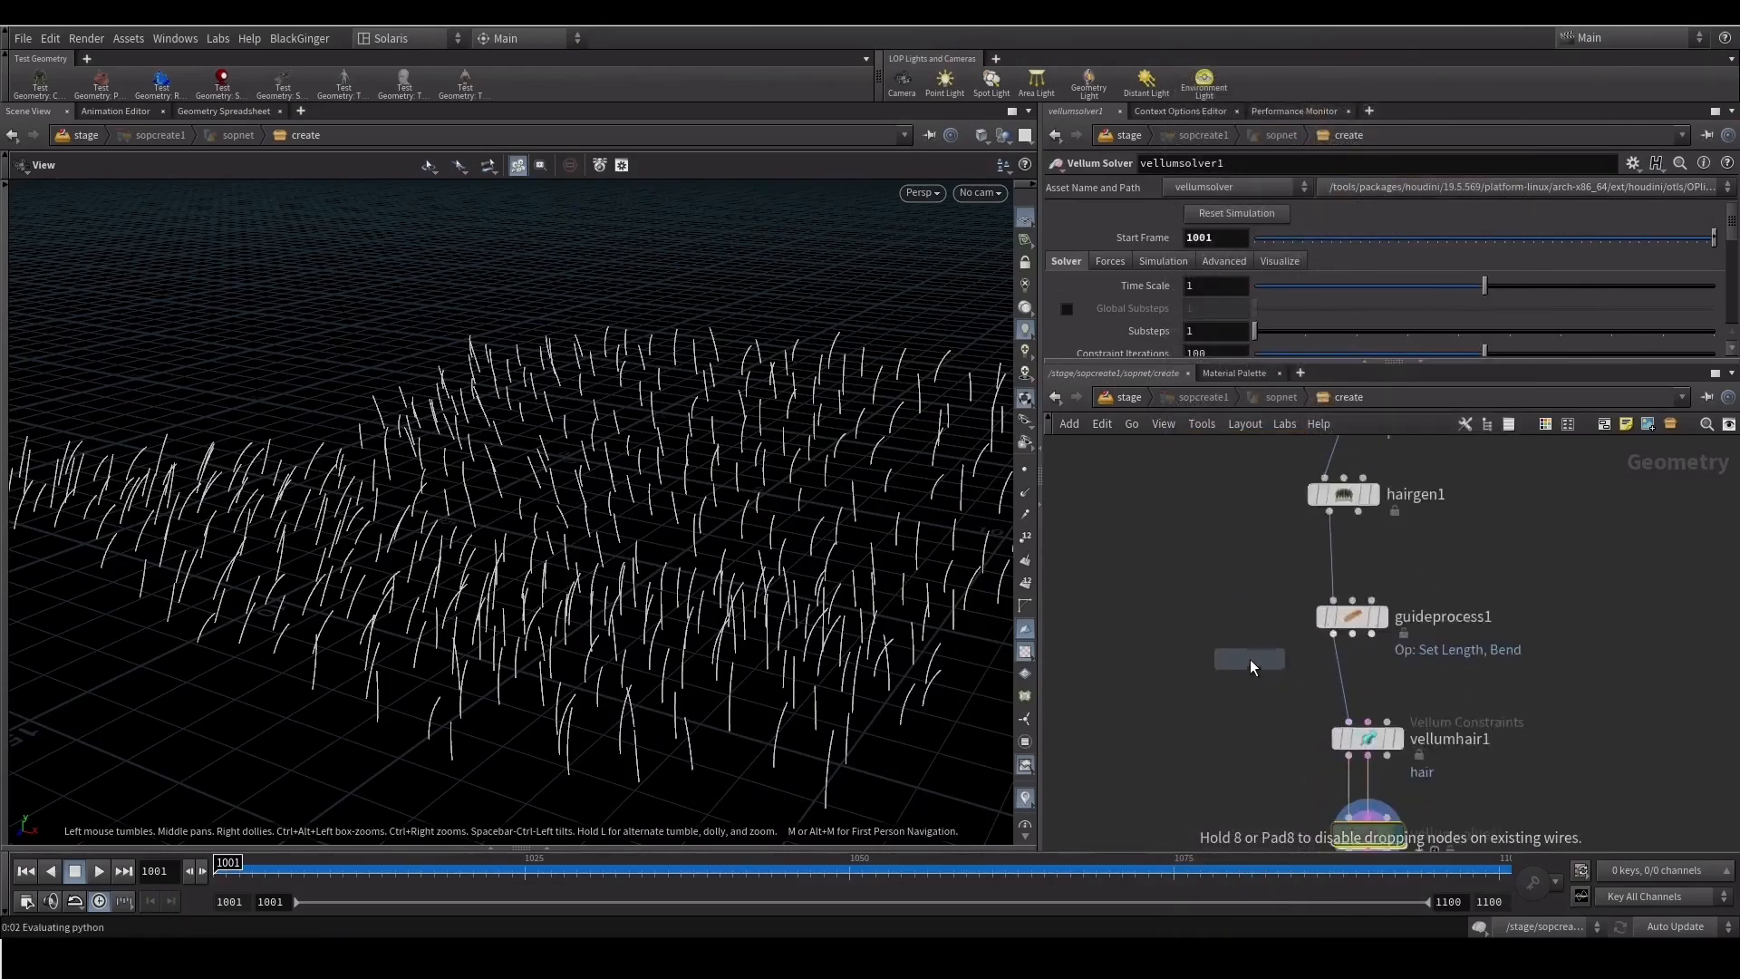
left_click(1341, 679)
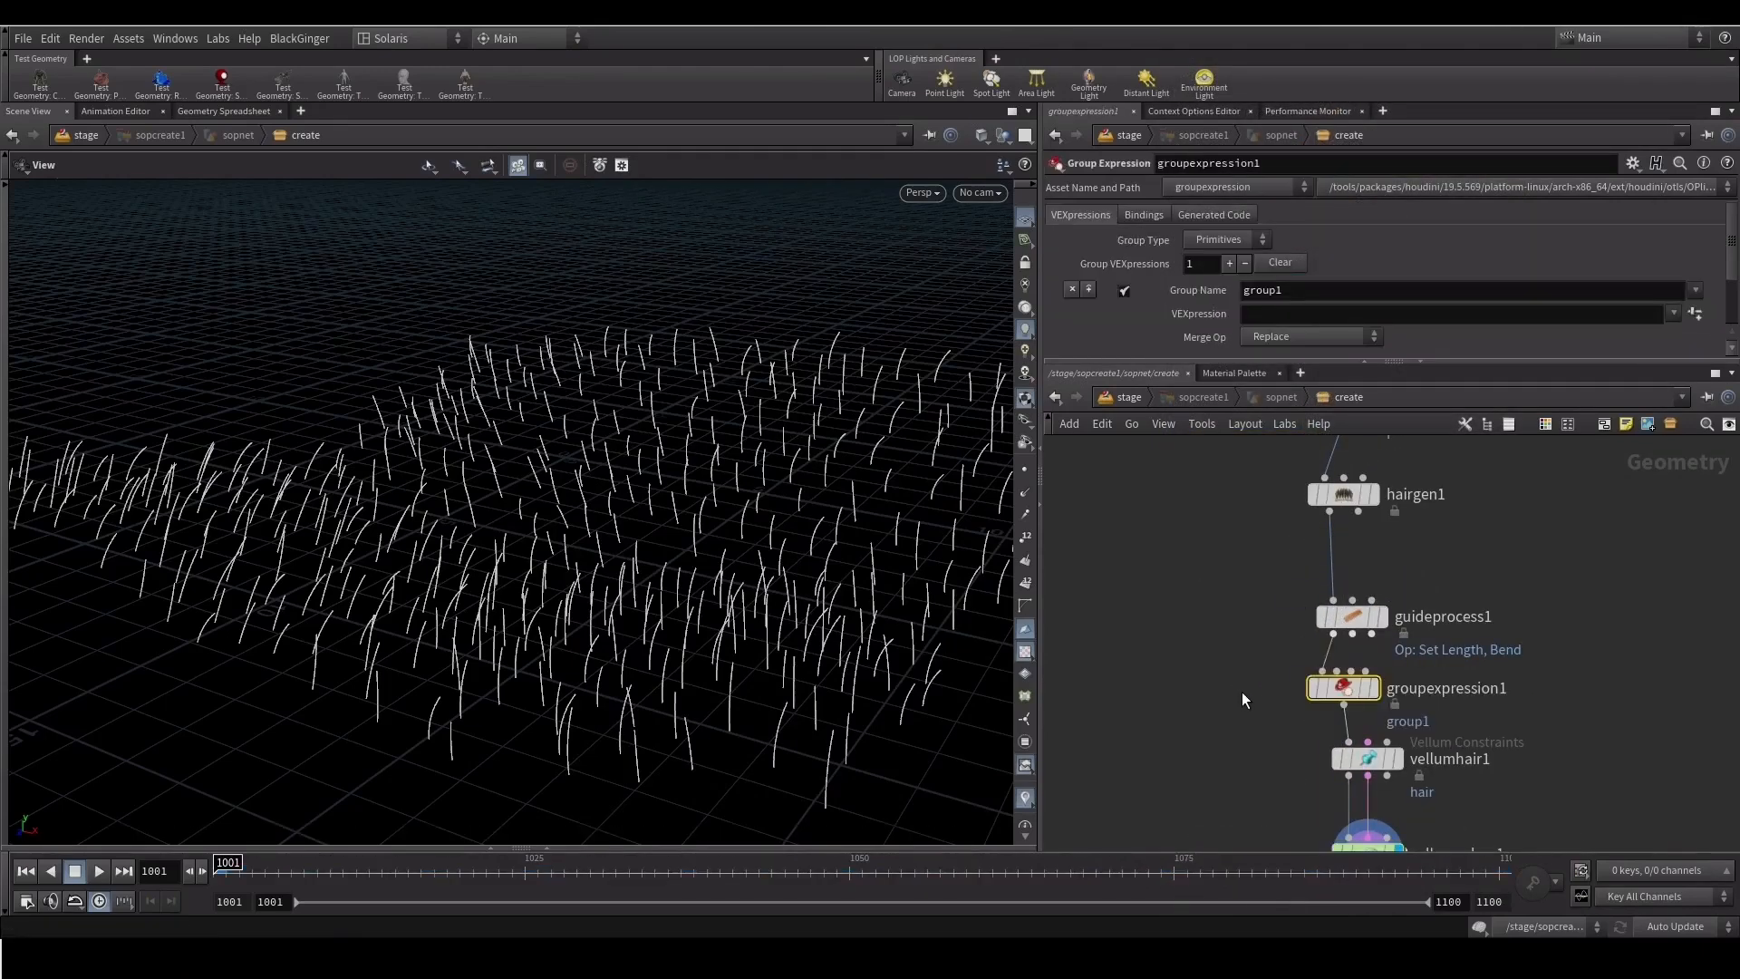
Name the expression group "roots" and use the First Point of Primitive preset as its VEXpression
middle_click_drag(1241, 692, 1176, 710)
left_click(1179, 282)
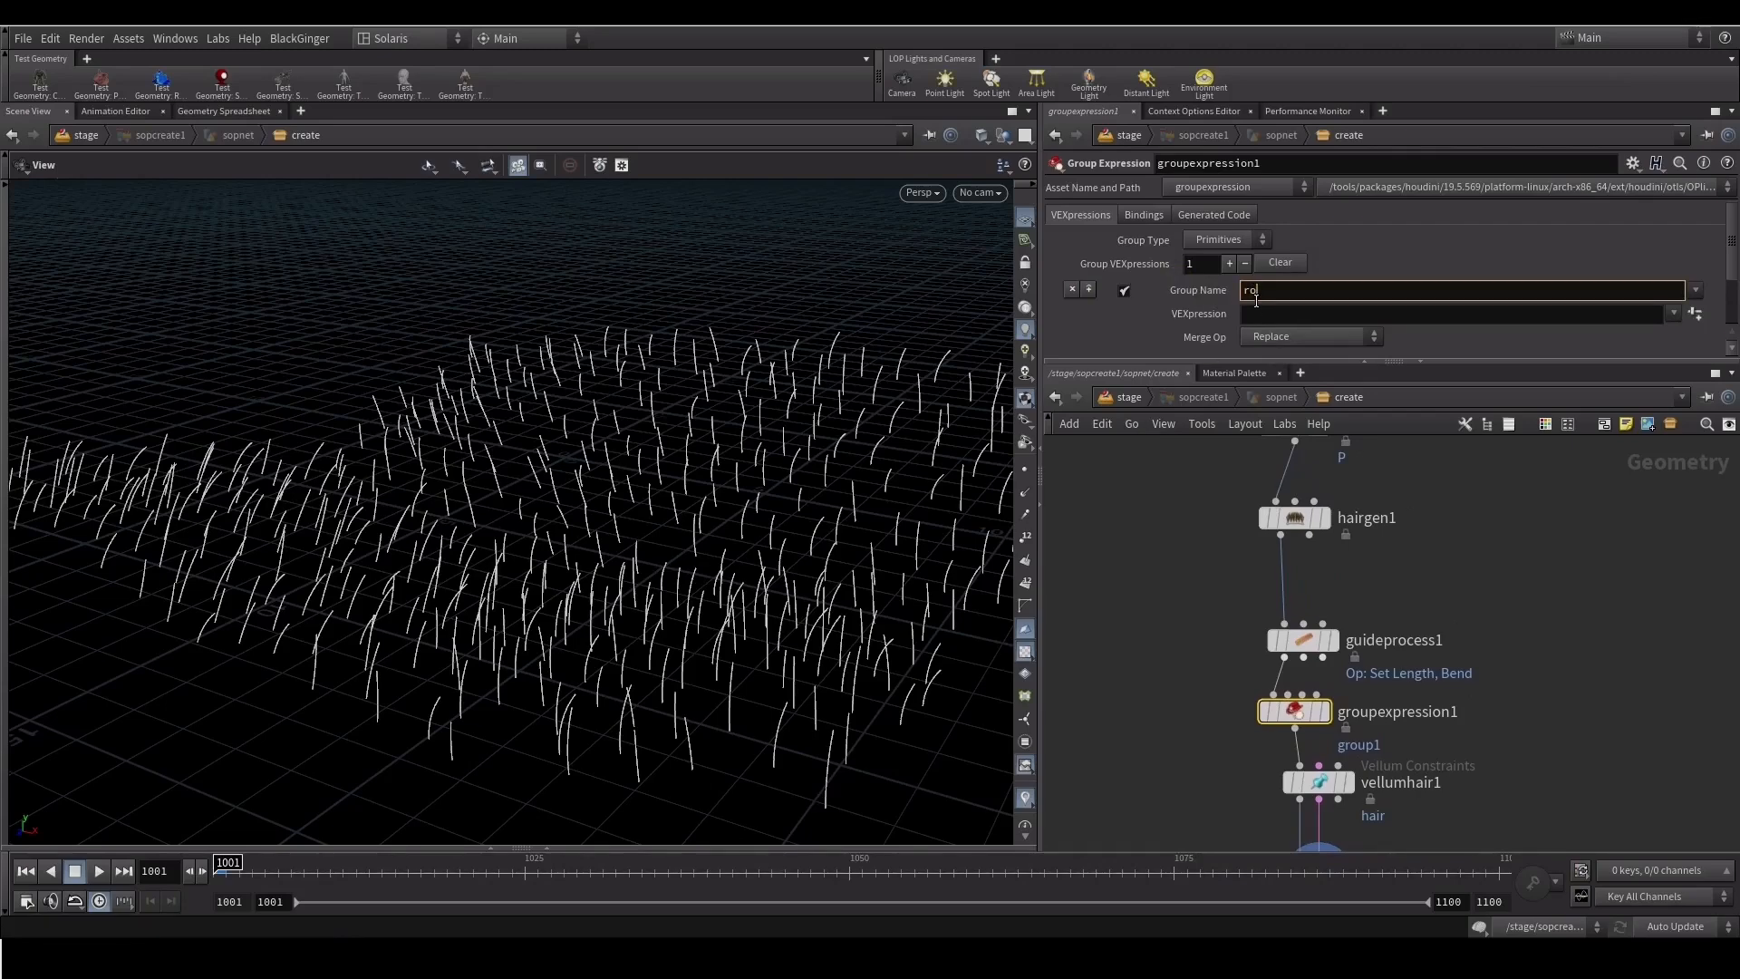
key("Return")
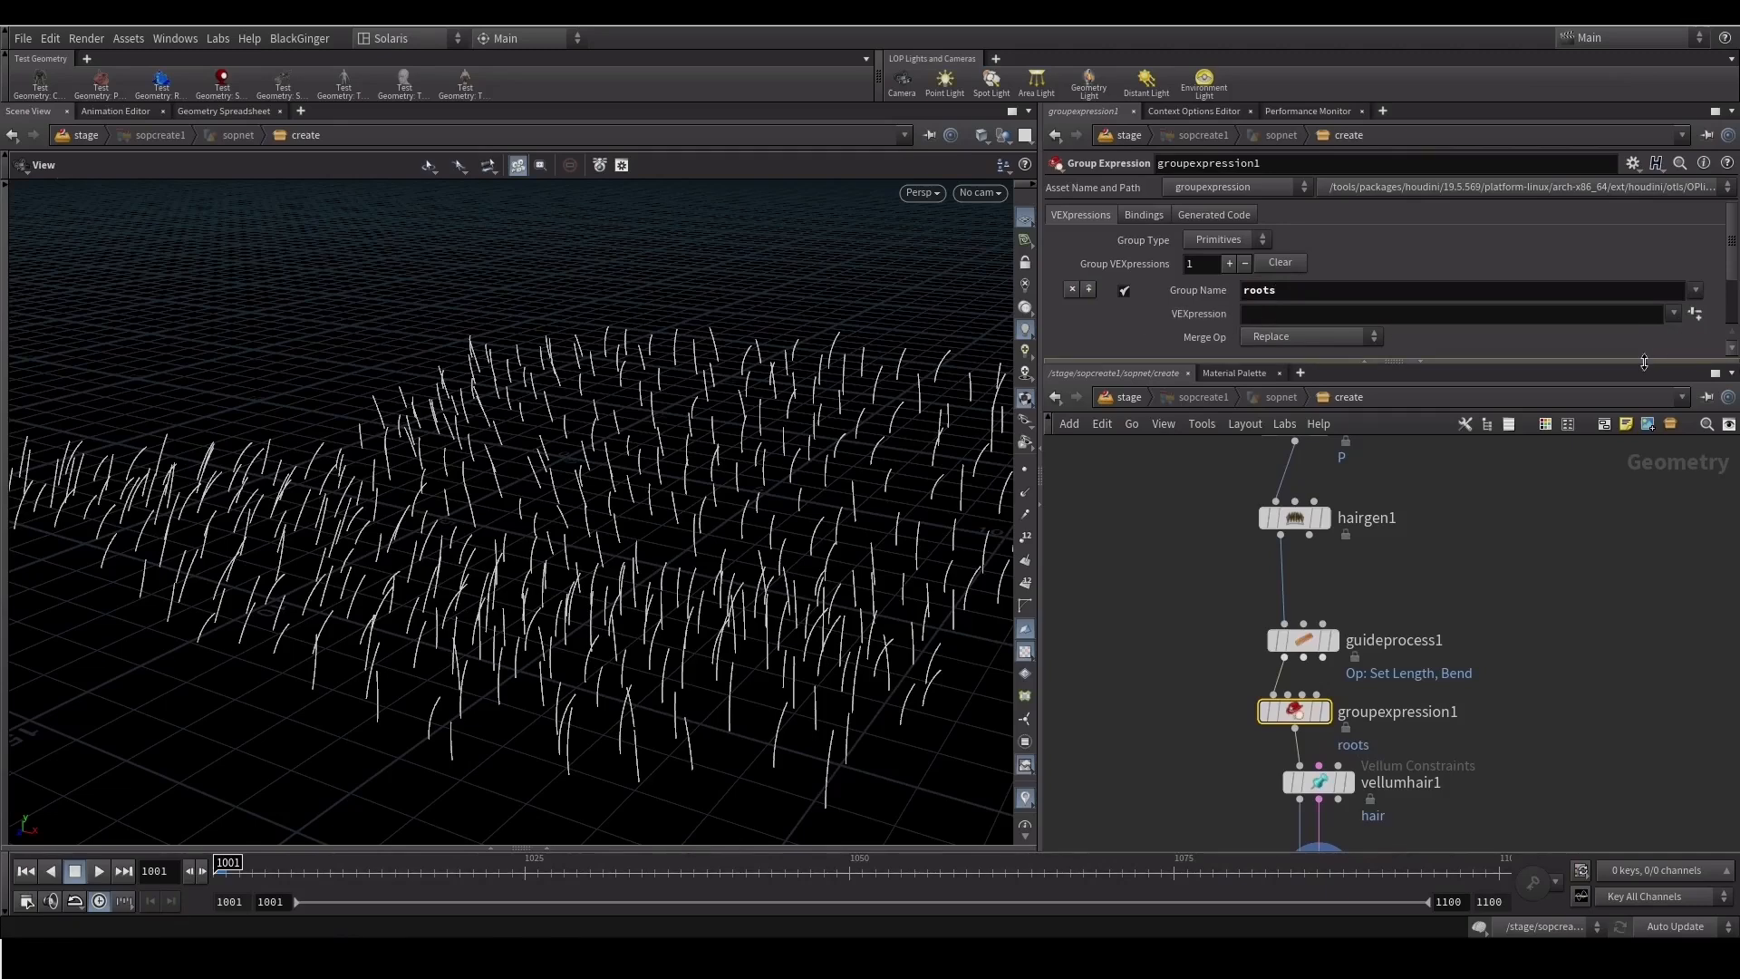
left_click(1673, 312)
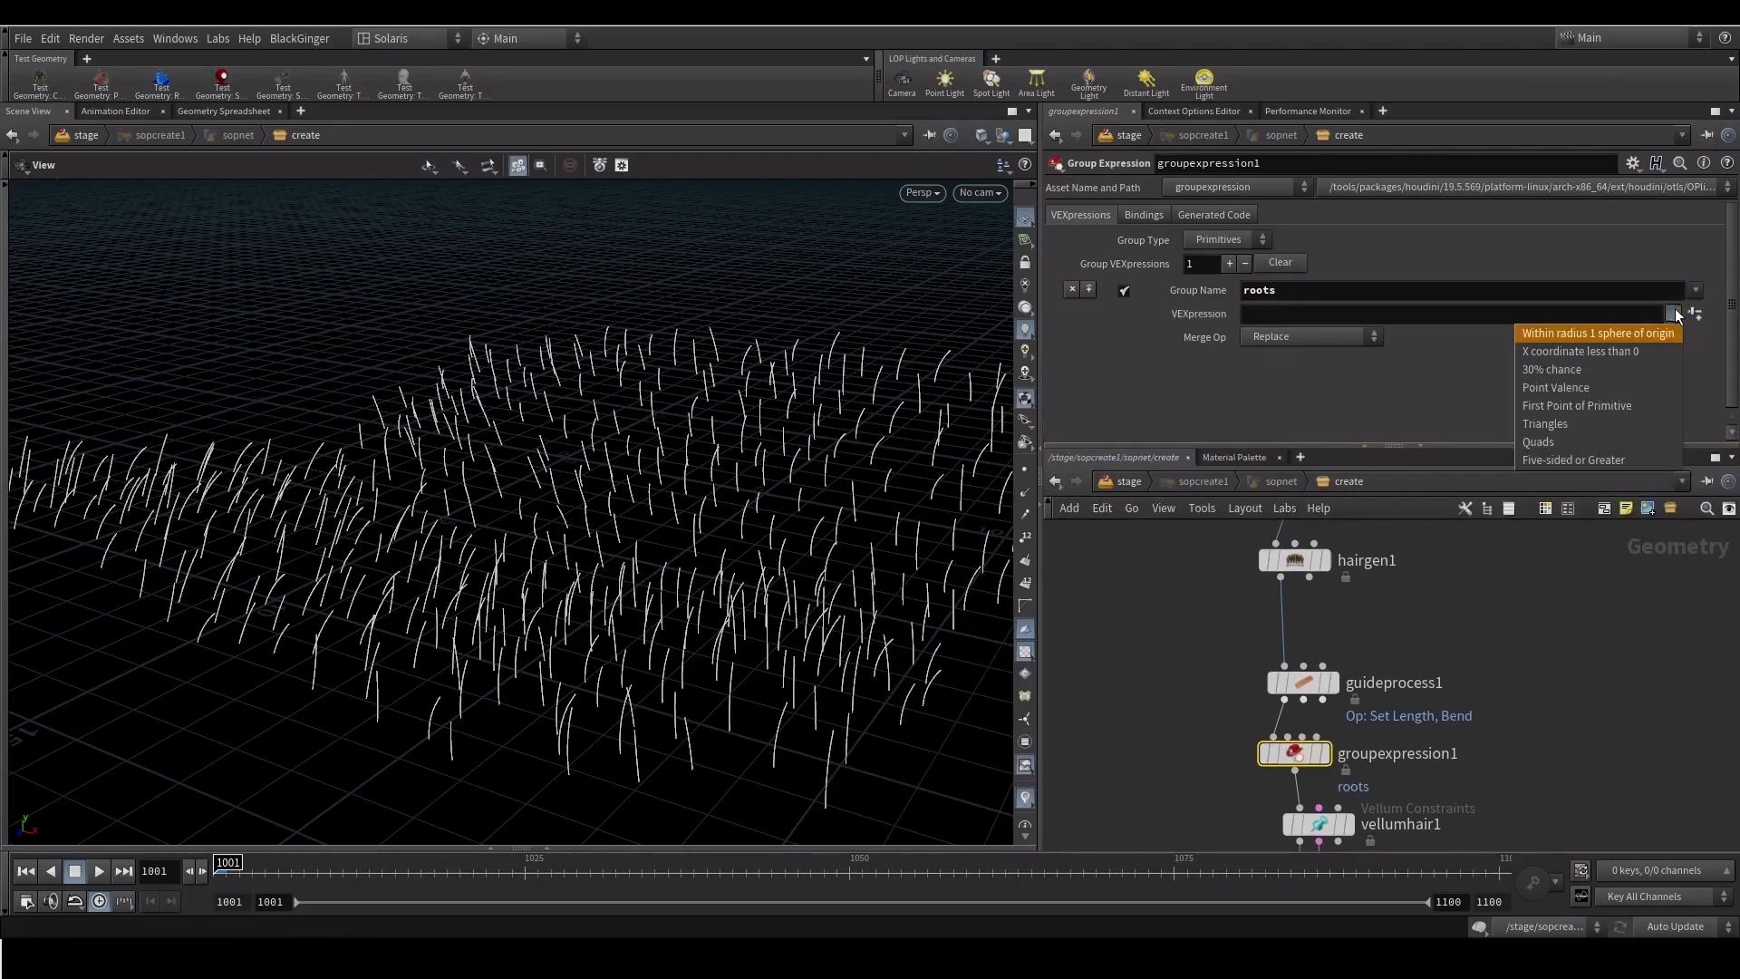
left_click(1557, 406)
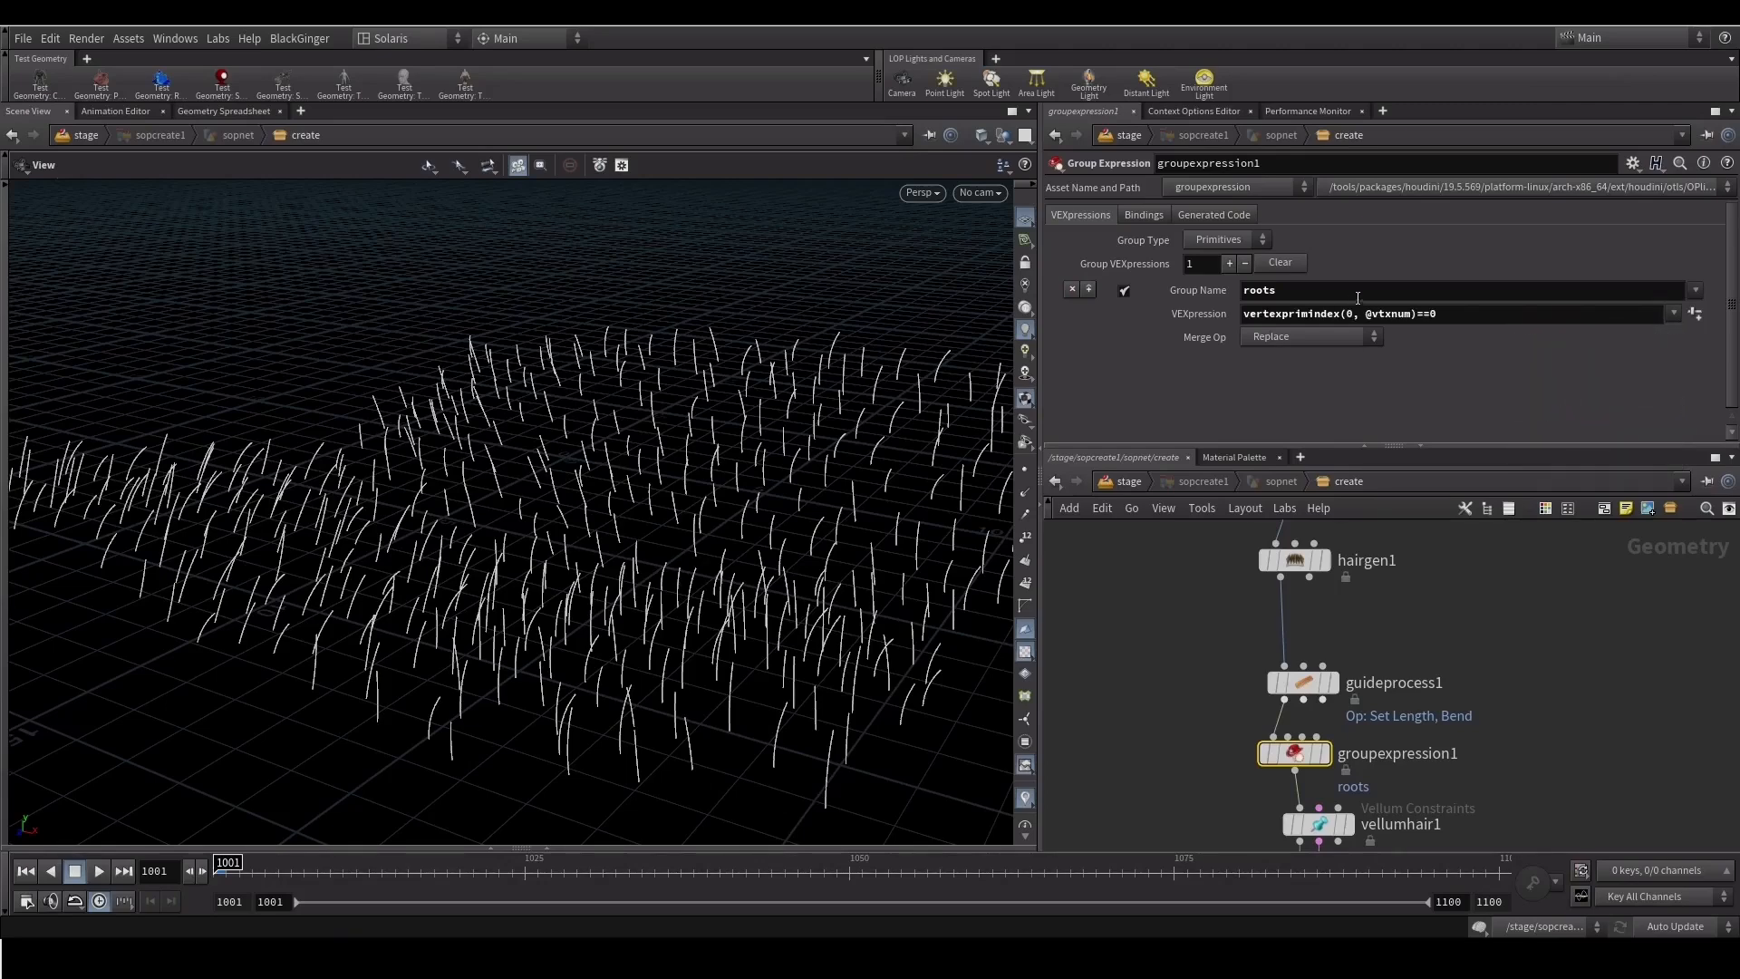
Display the Group Expression node, set its group type to Points and inspect the hair roots
scroll(1218, 640, "down", 2)
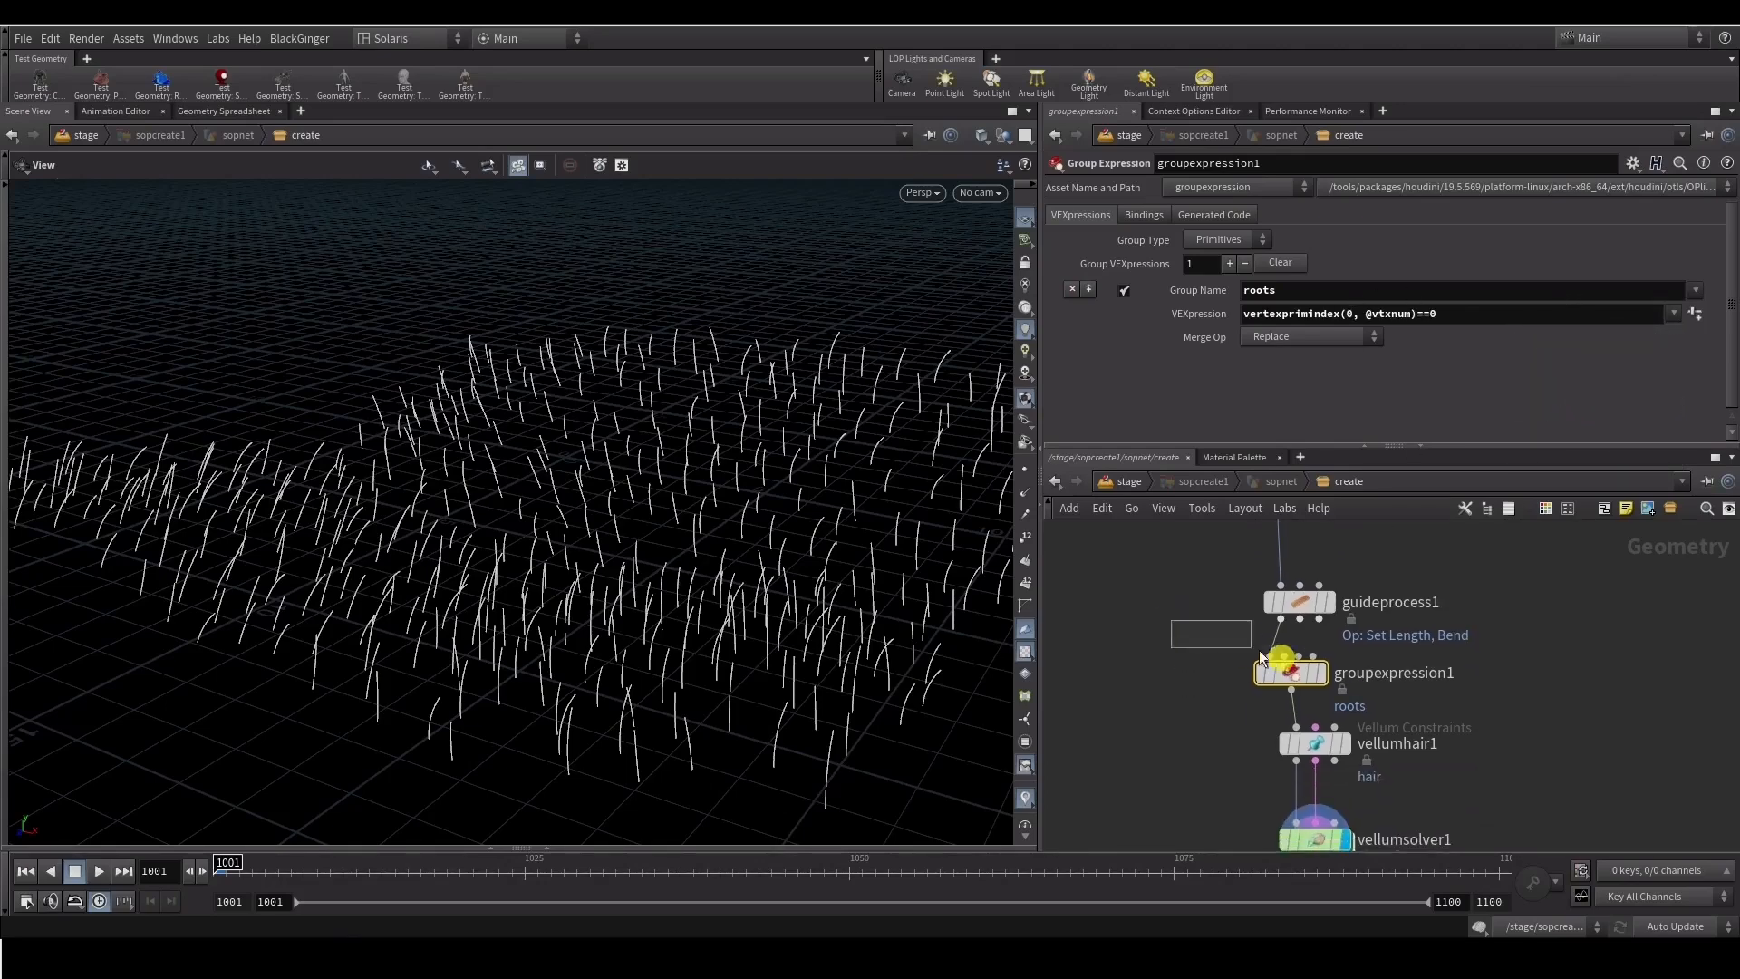
left_click(1322, 680)
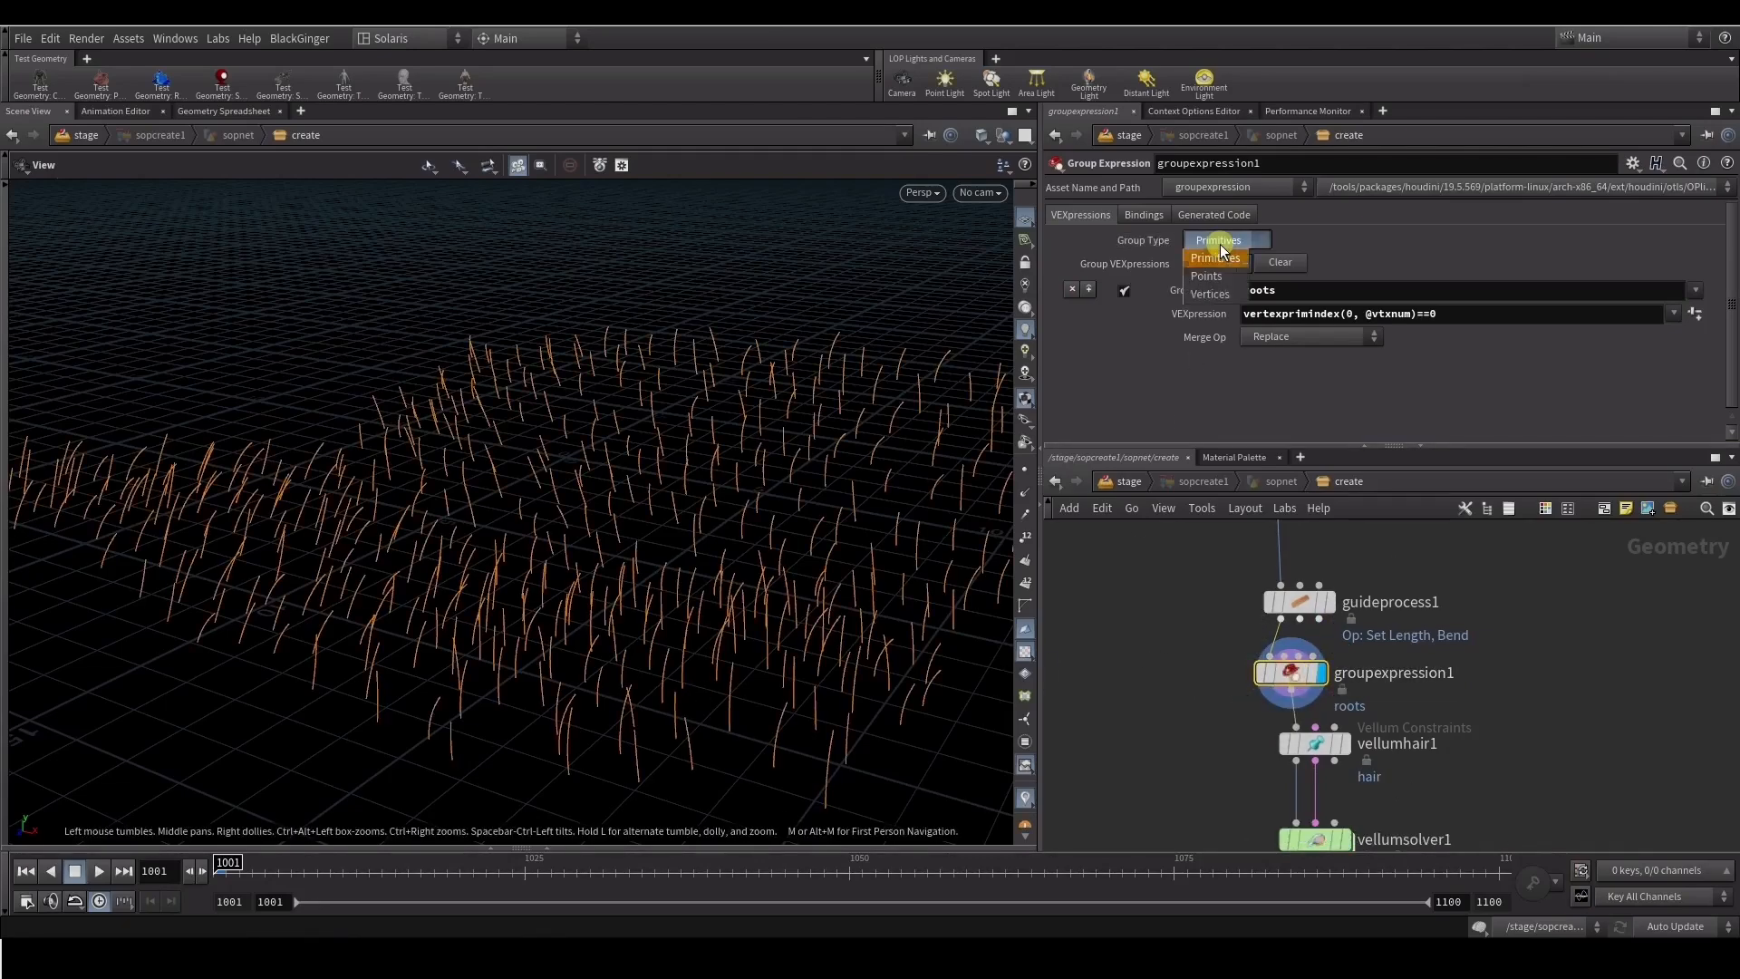
left_click(1220, 274)
left_click_drag(777, 738, 759, 654)
right_click_drag(763, 654, 884, 577)
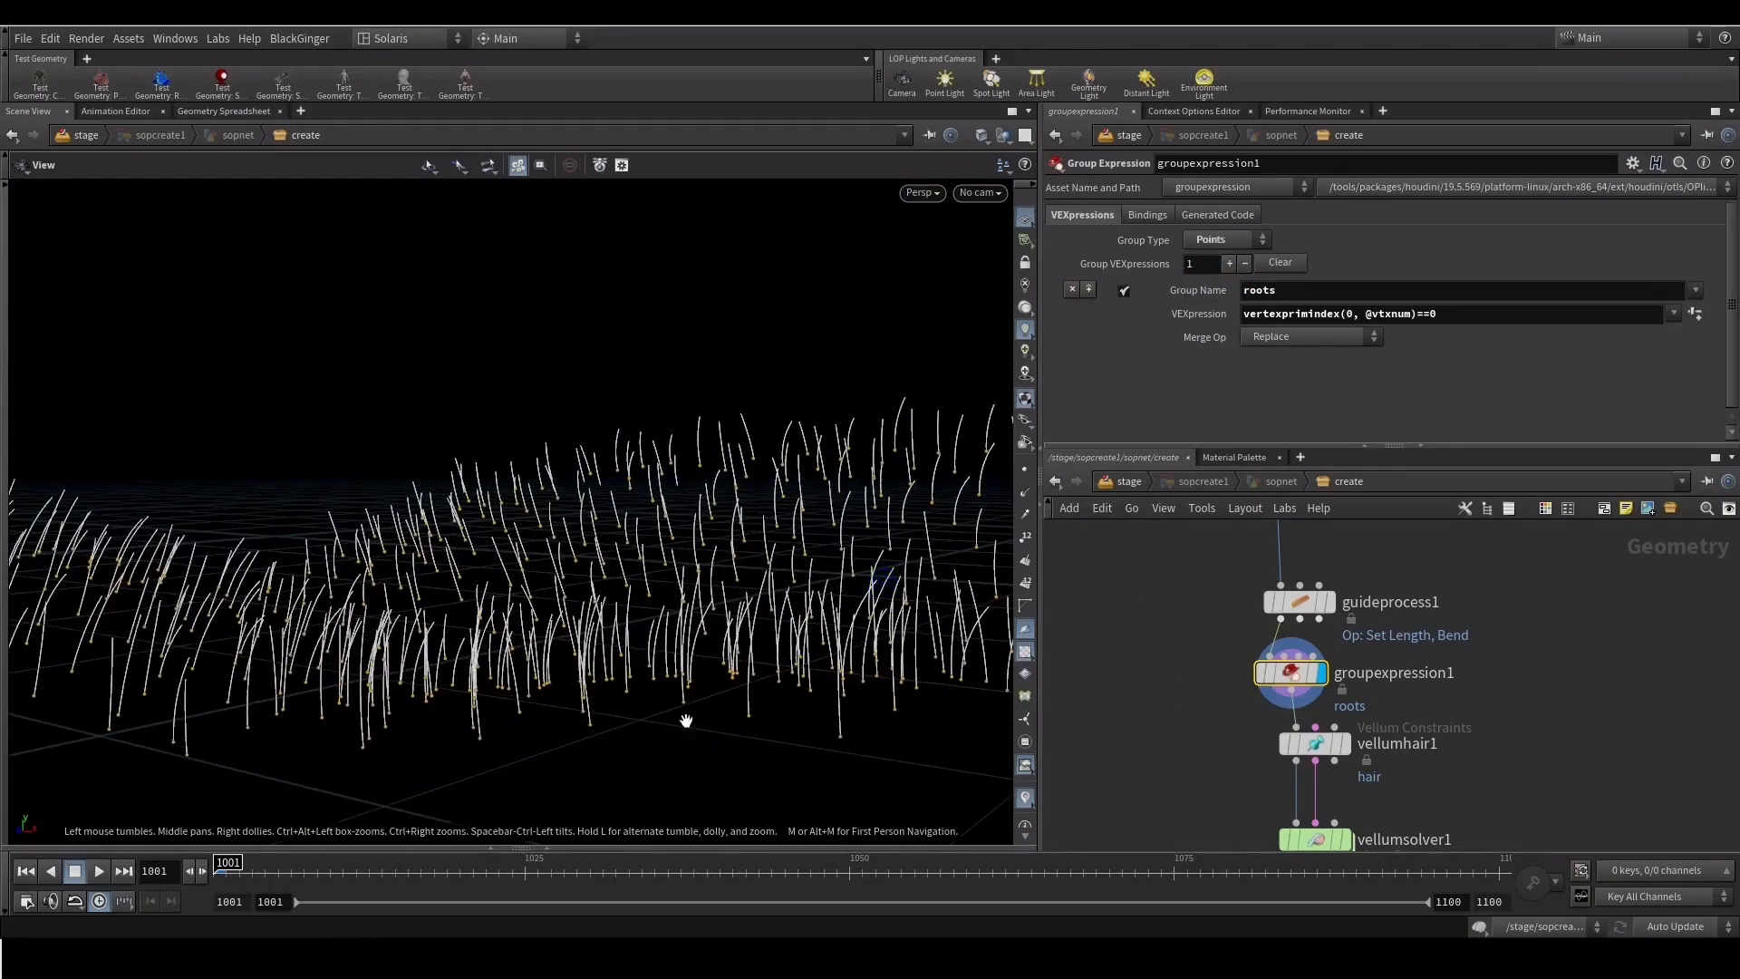
mouse_move(383, 708)
left_mouse_down()
mouse_move(497, 703)
mouse_move(408, 726)
mouse_move(382, 755)
mouse_move(246, 738)
left_mouse_up()
right_click_drag(247, 737, 294, 716)
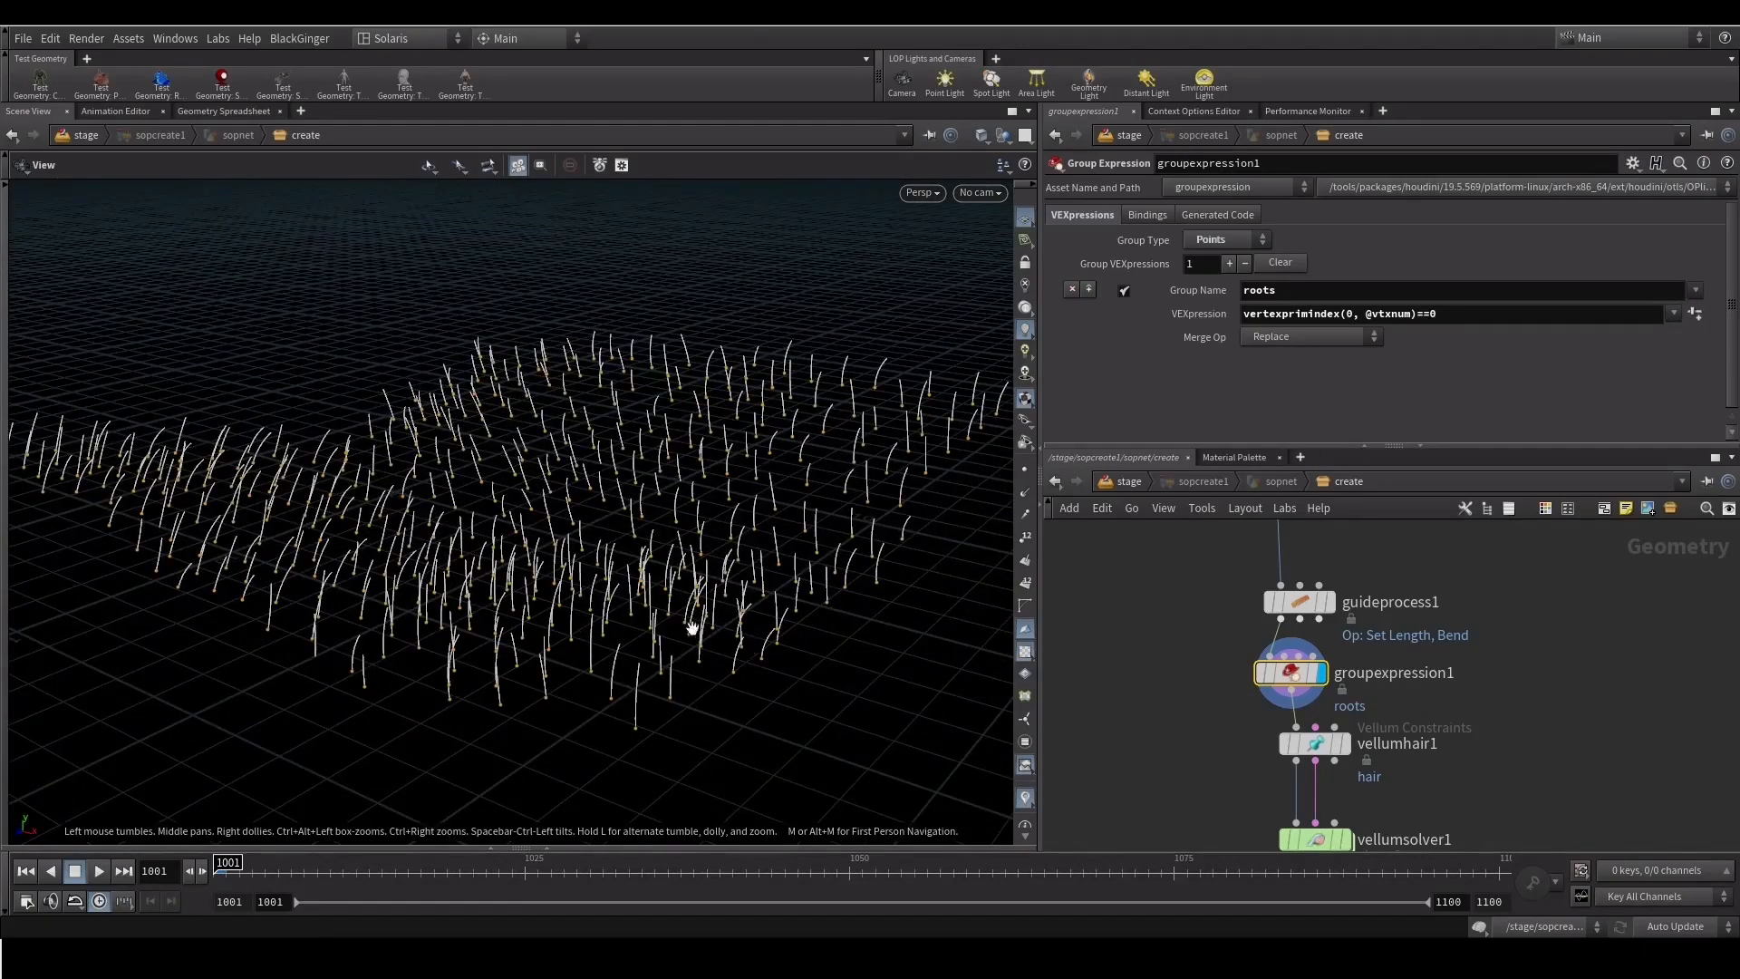
Set the Vellum hair node's Pin Points to the roots group
middle_click_drag(1183, 753, 1164, 688)
scroll(1164, 638, "up", 3)
left_click_drag(1174, 646, 1367, 707)
left_click_drag(1071, 448, 1066, 656)
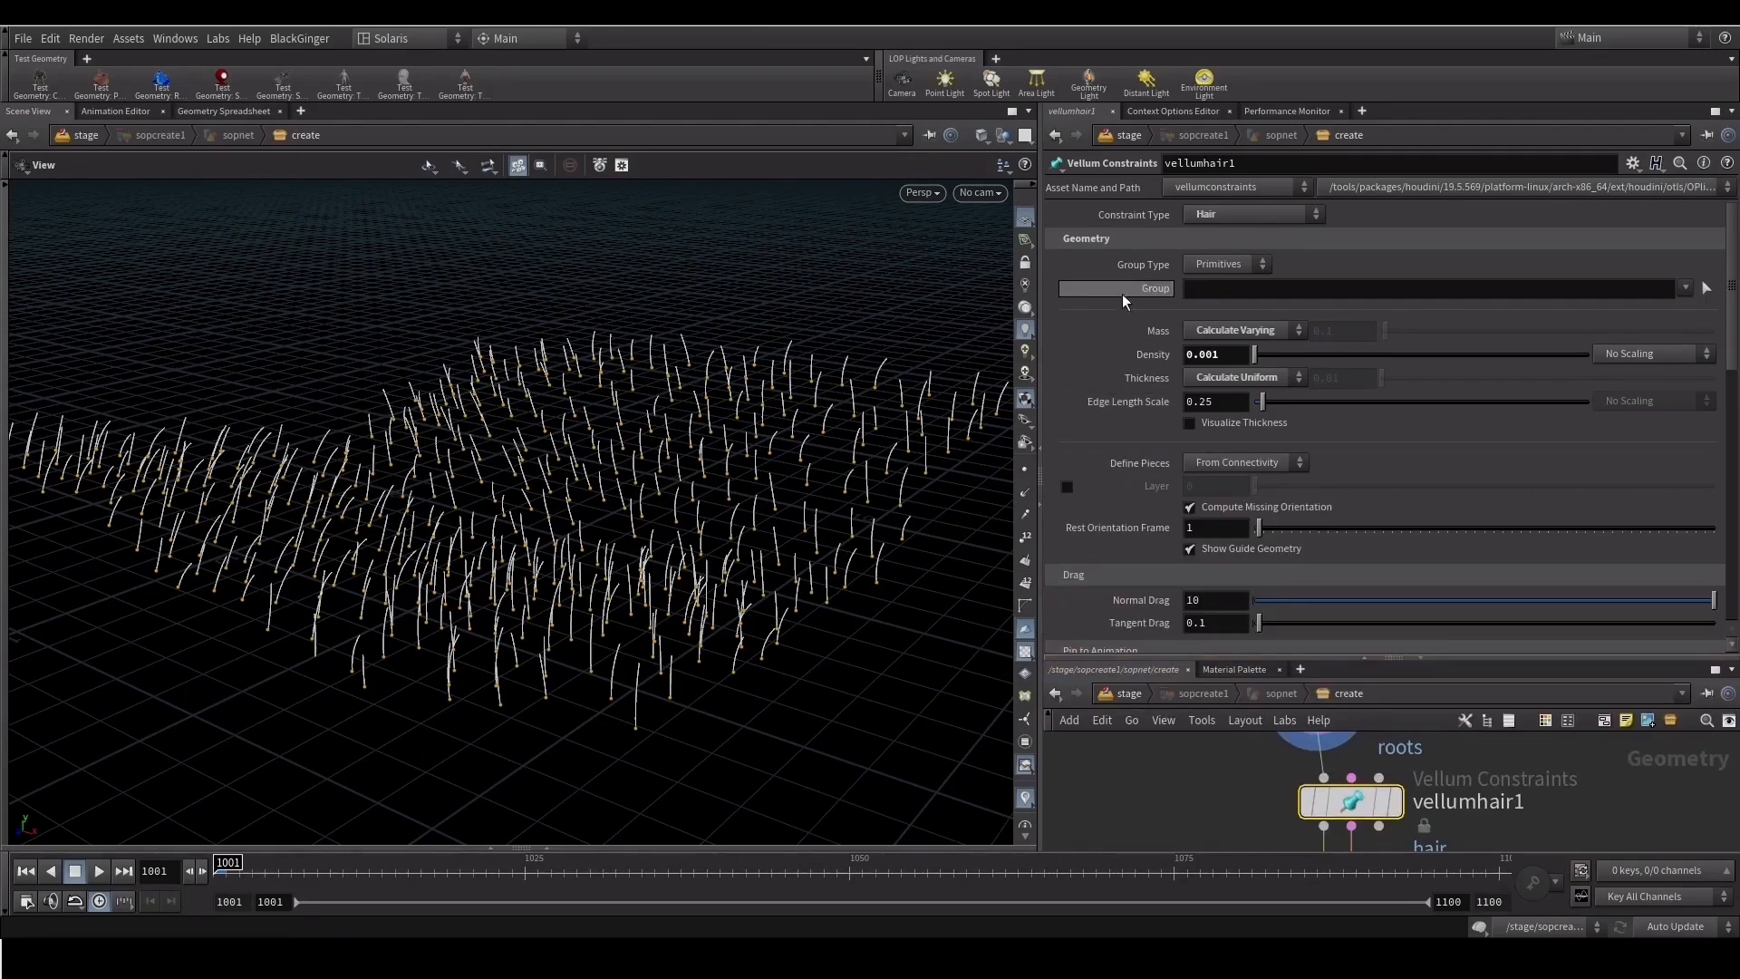
scroll(1122, 301, "down", 4)
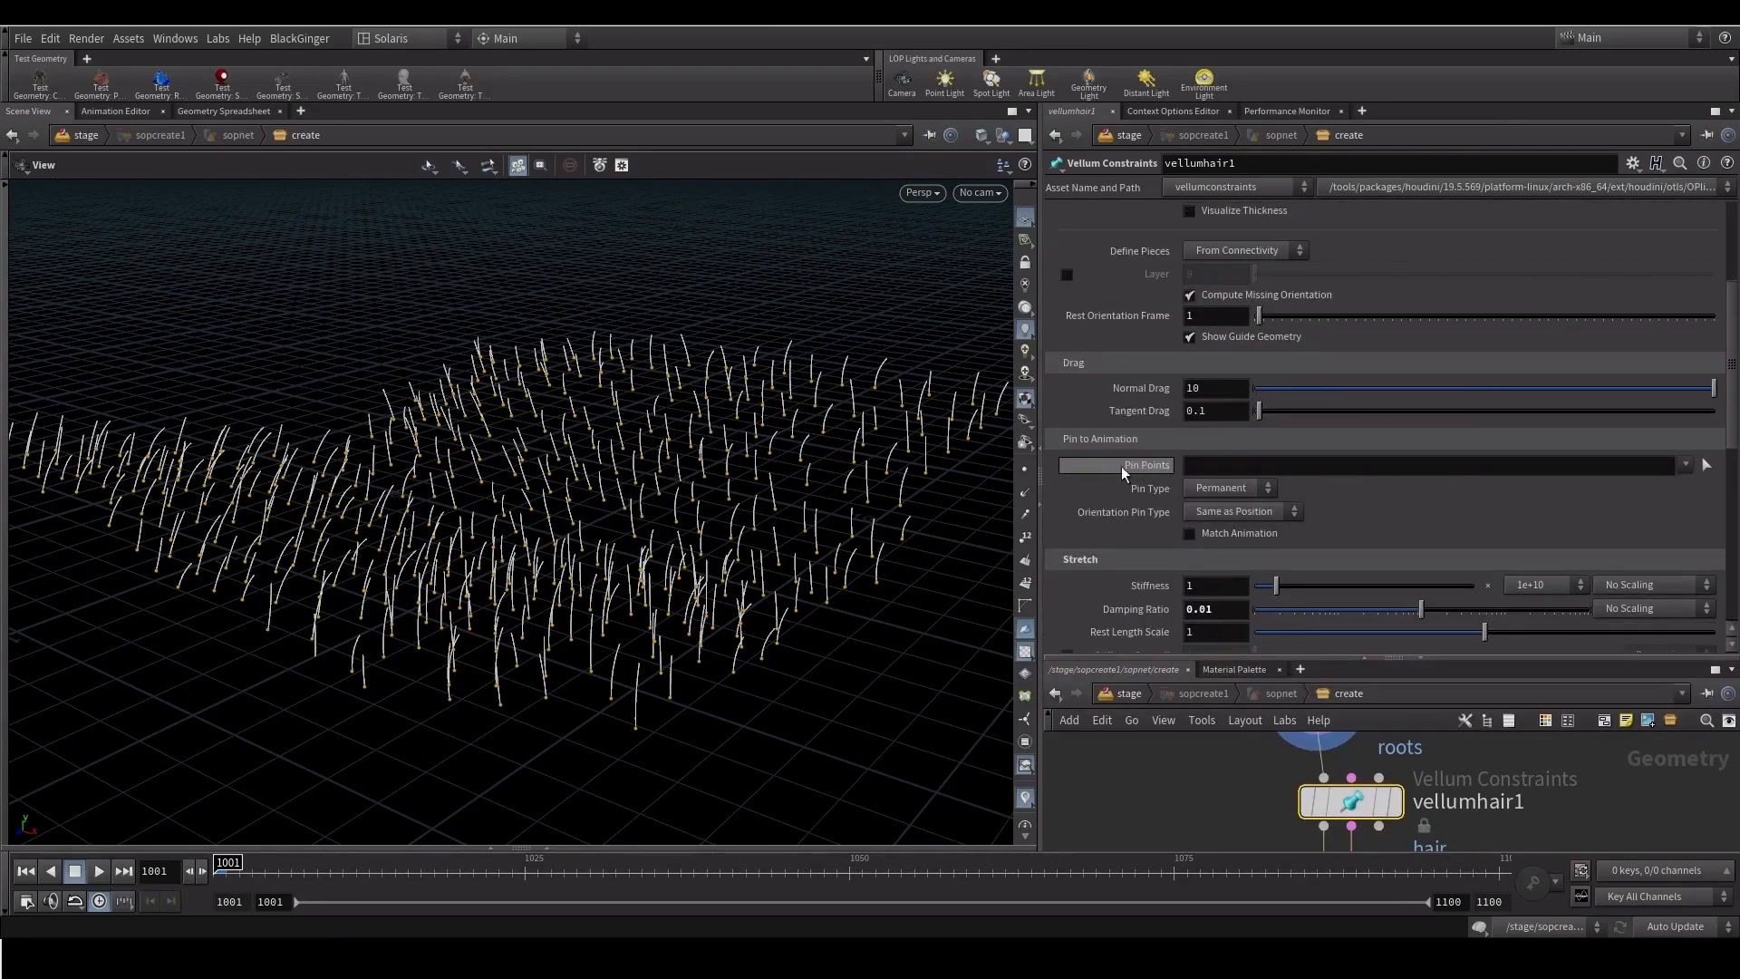
left_click(1682, 467)
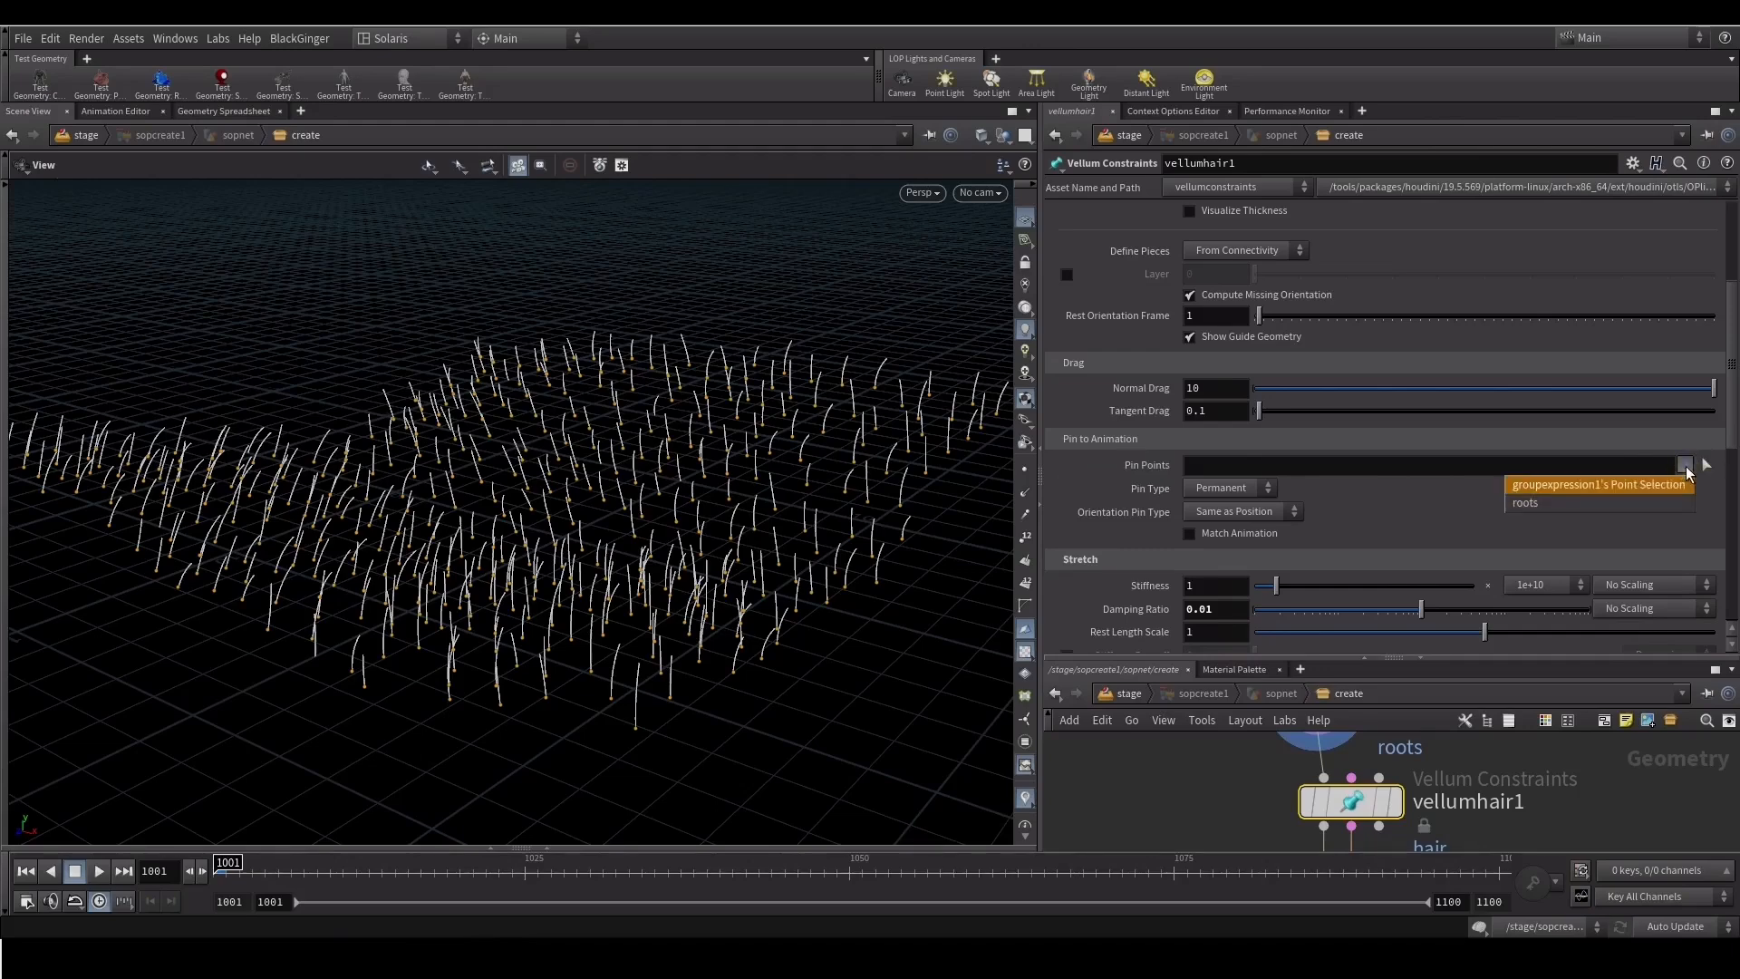
left_click(1526, 503)
Display the Vellum Solver, play the pinned hair simulation and return to frame 1001
scroll(1182, 787, "down", 3)
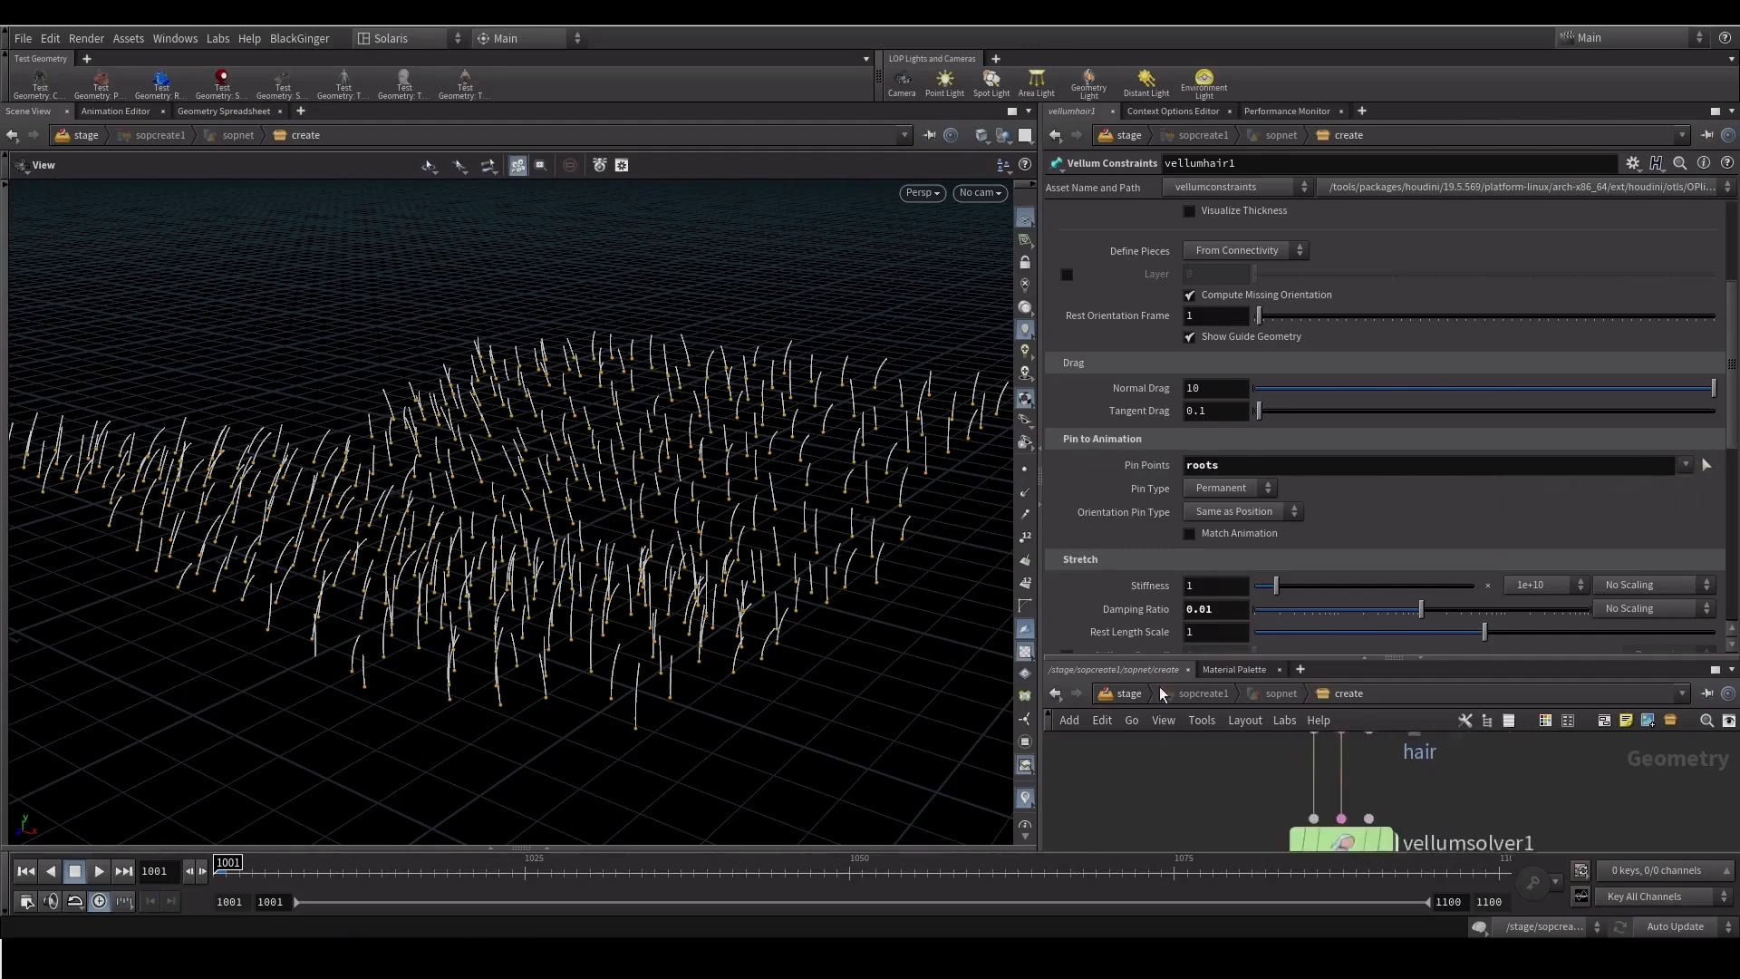
left_click(1291, 770)
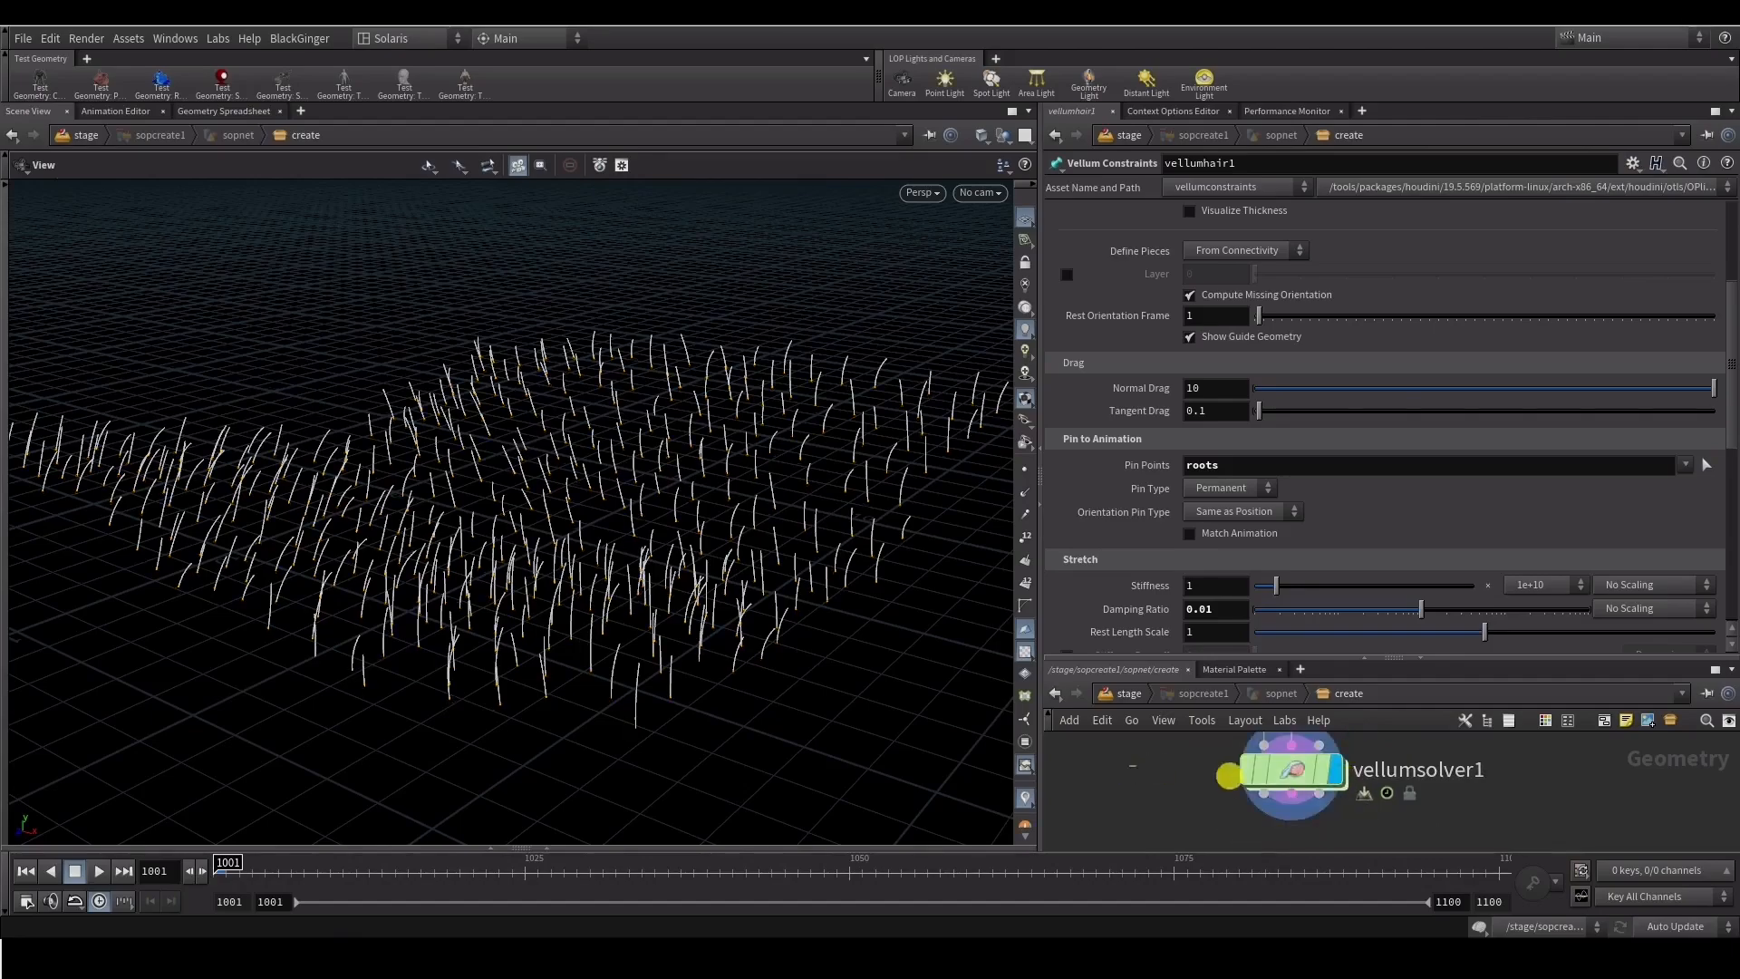
left_click(105, 871)
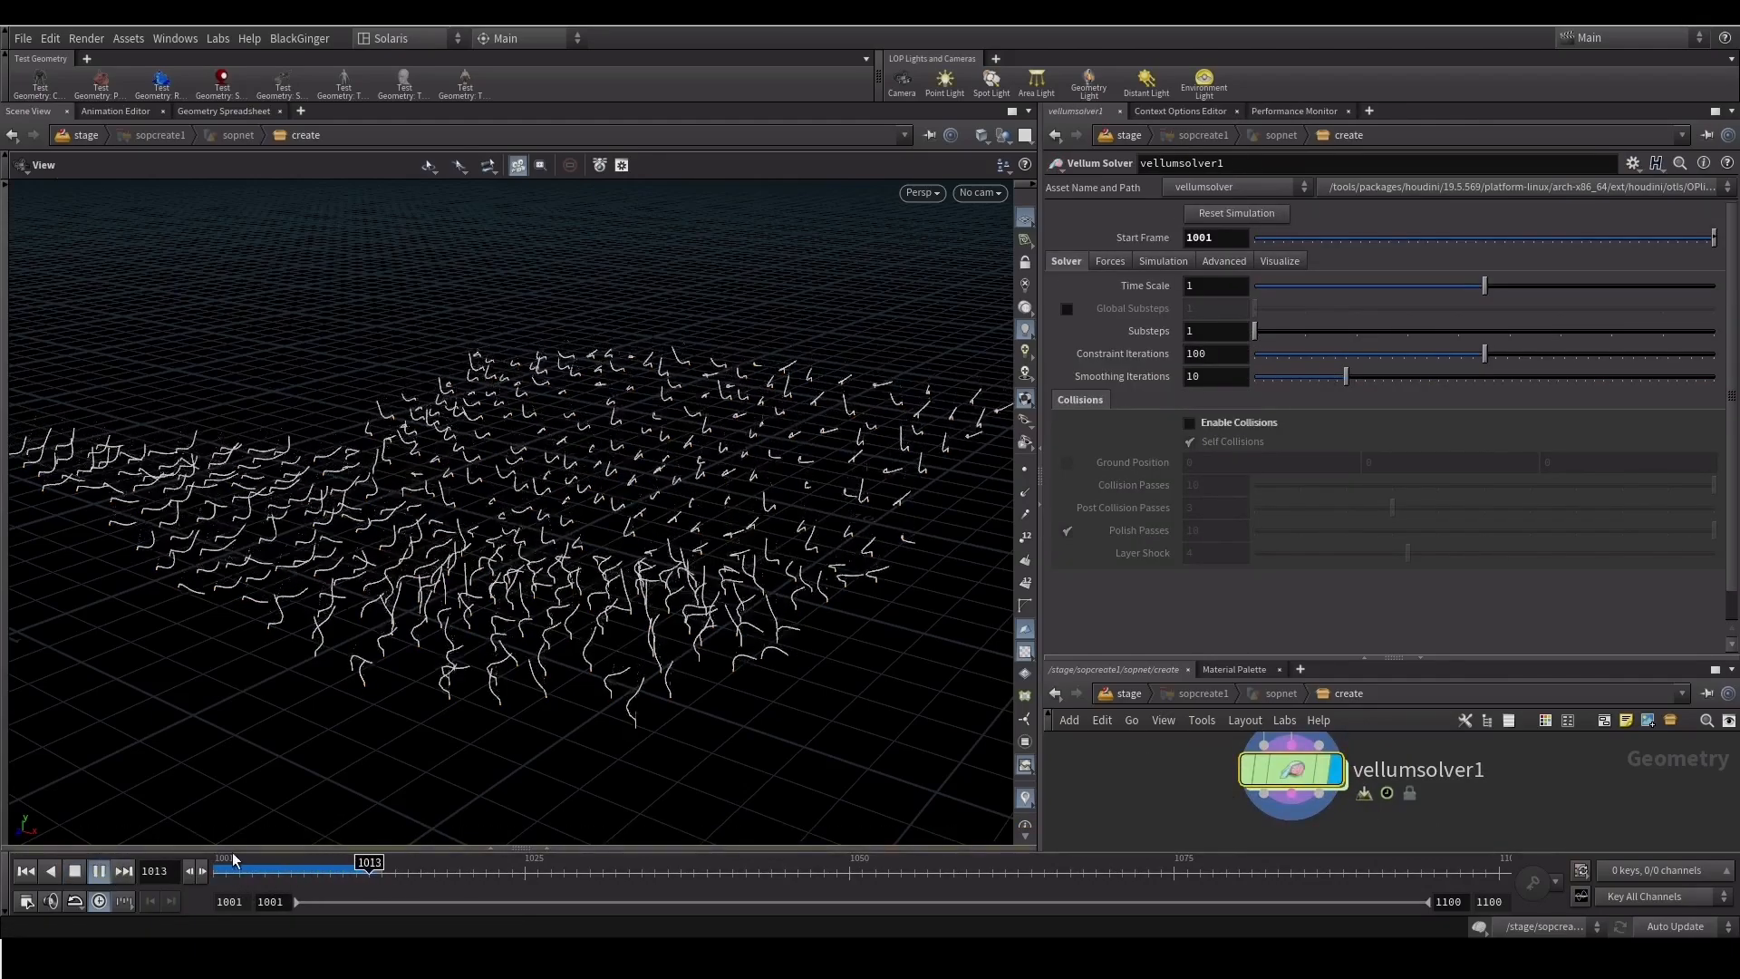
left_click(629, 868)
left_click_drag(493, 688, 528, 625)
left_click_drag(243, 875, 138, 874)
Set the bend stiffness multiplier of the Vellum hair constraints to 0.1
left_click(1109, 656)
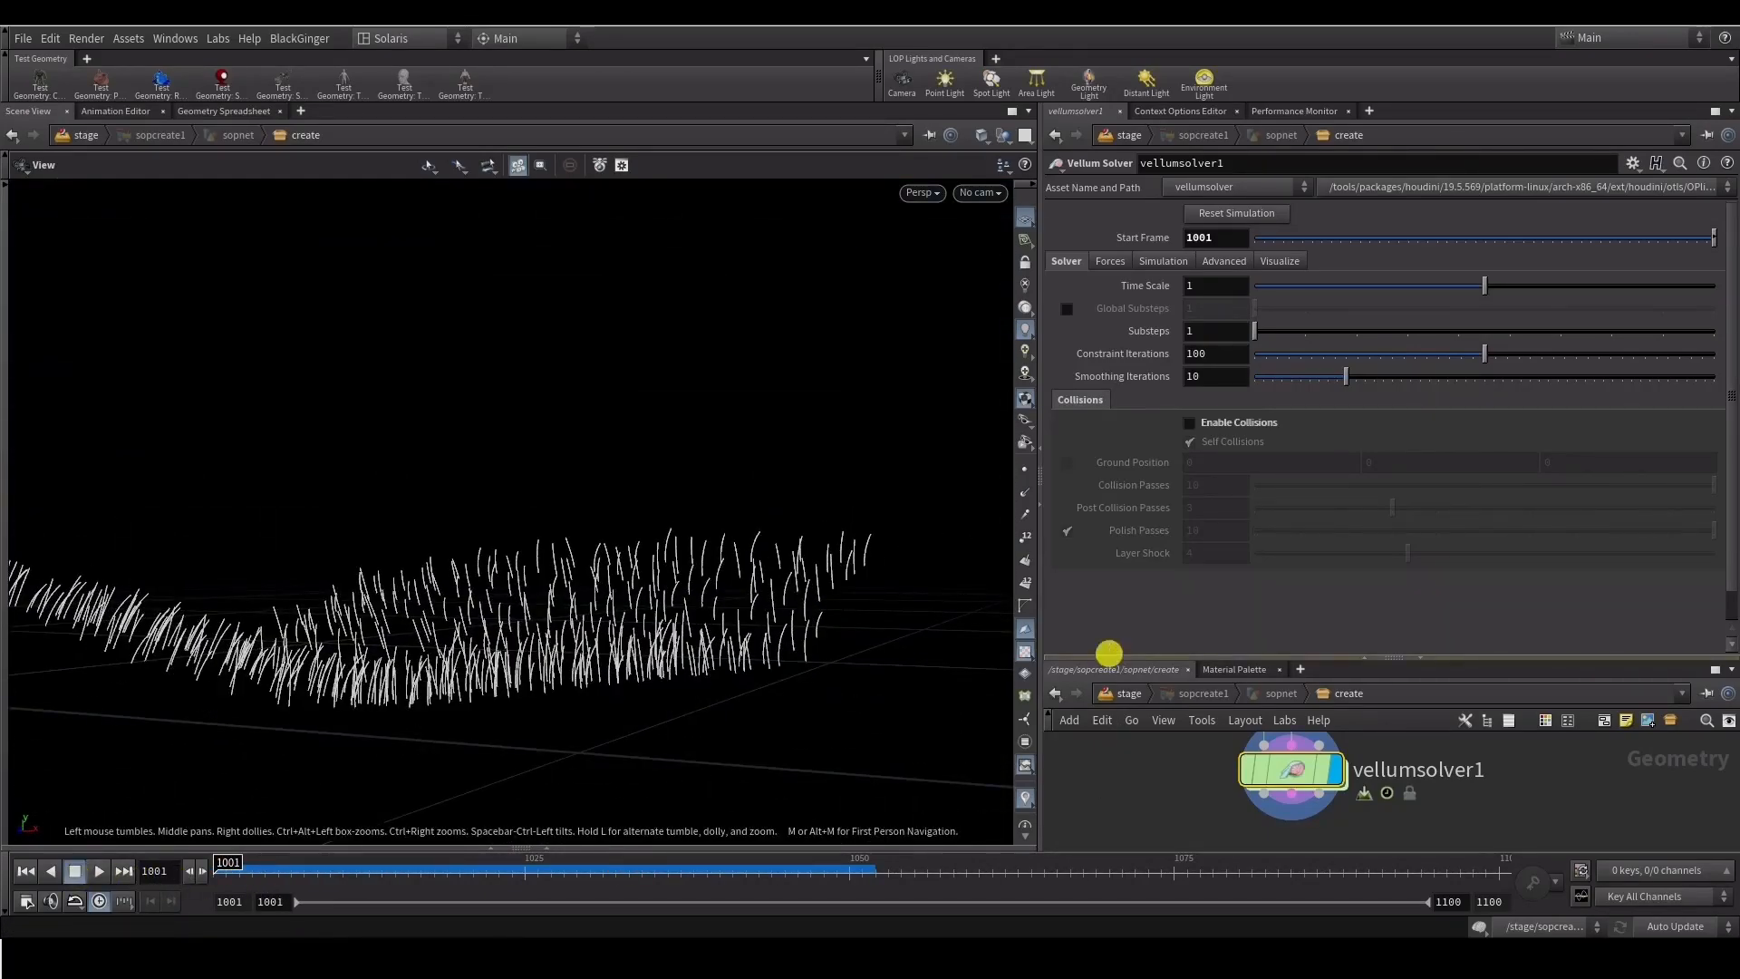
middle_click_drag(1173, 621, 1181, 731)
left_click(1298, 640)
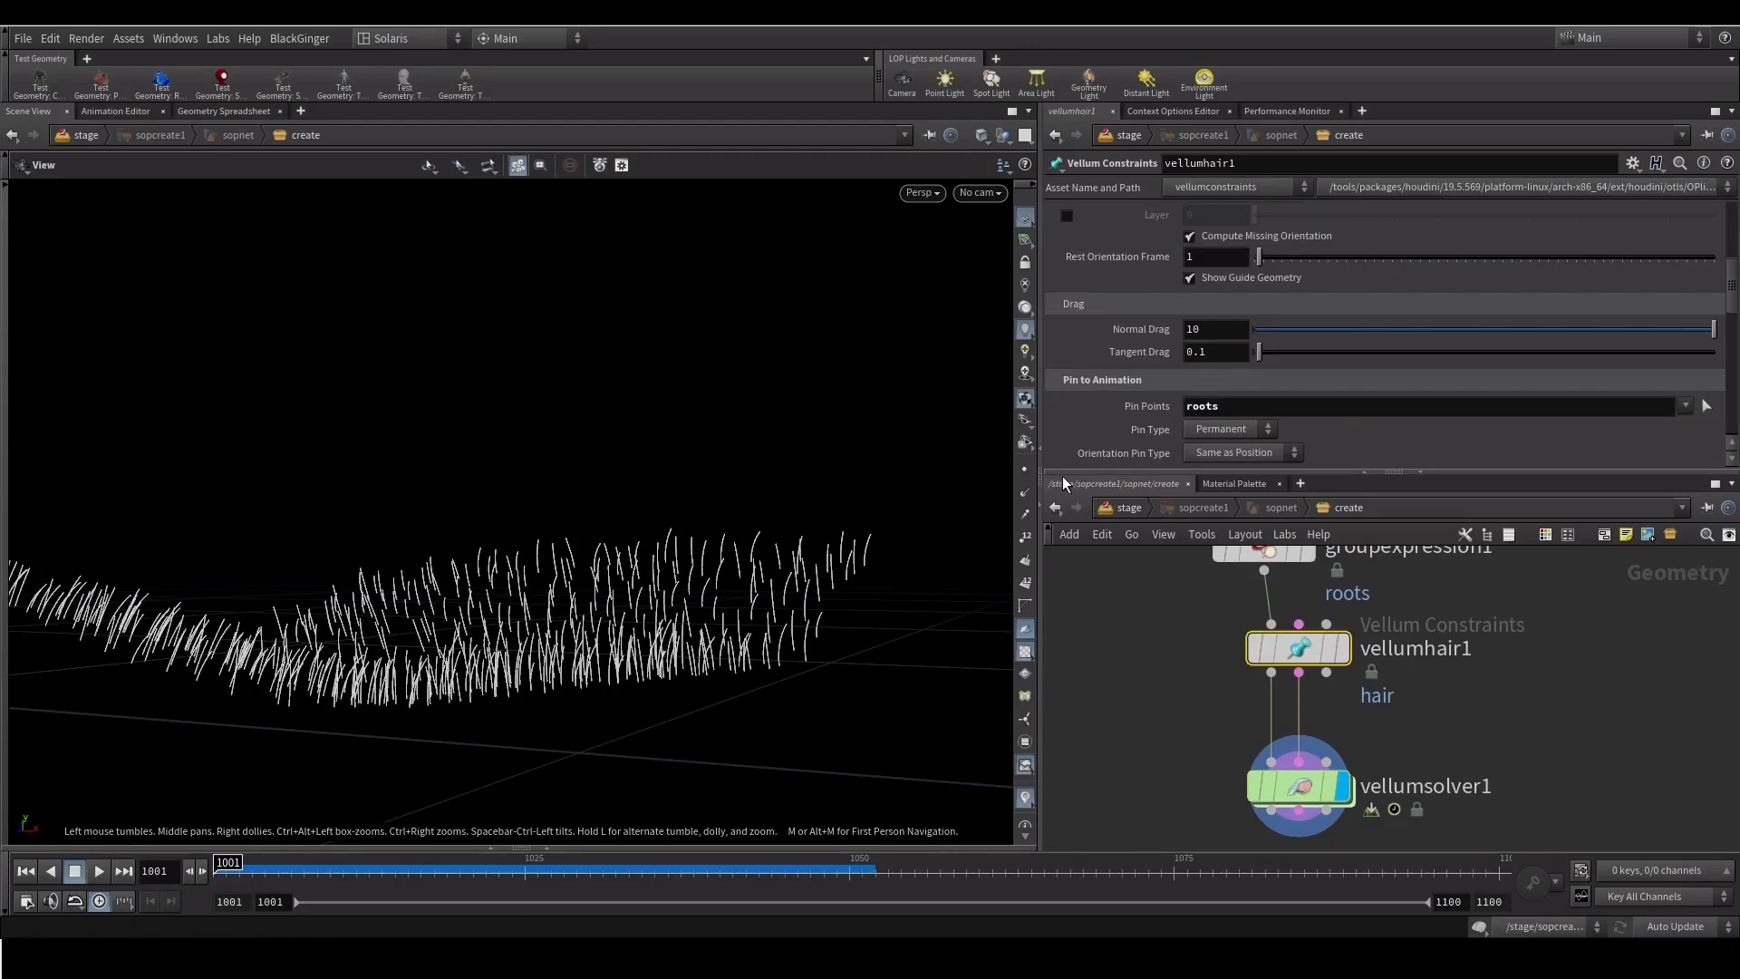
left_click_drag(1061, 472, 1088, 645)
left_click_drag(1733, 330, 1713, 497)
left_click_drag(457, 616, 741, 506)
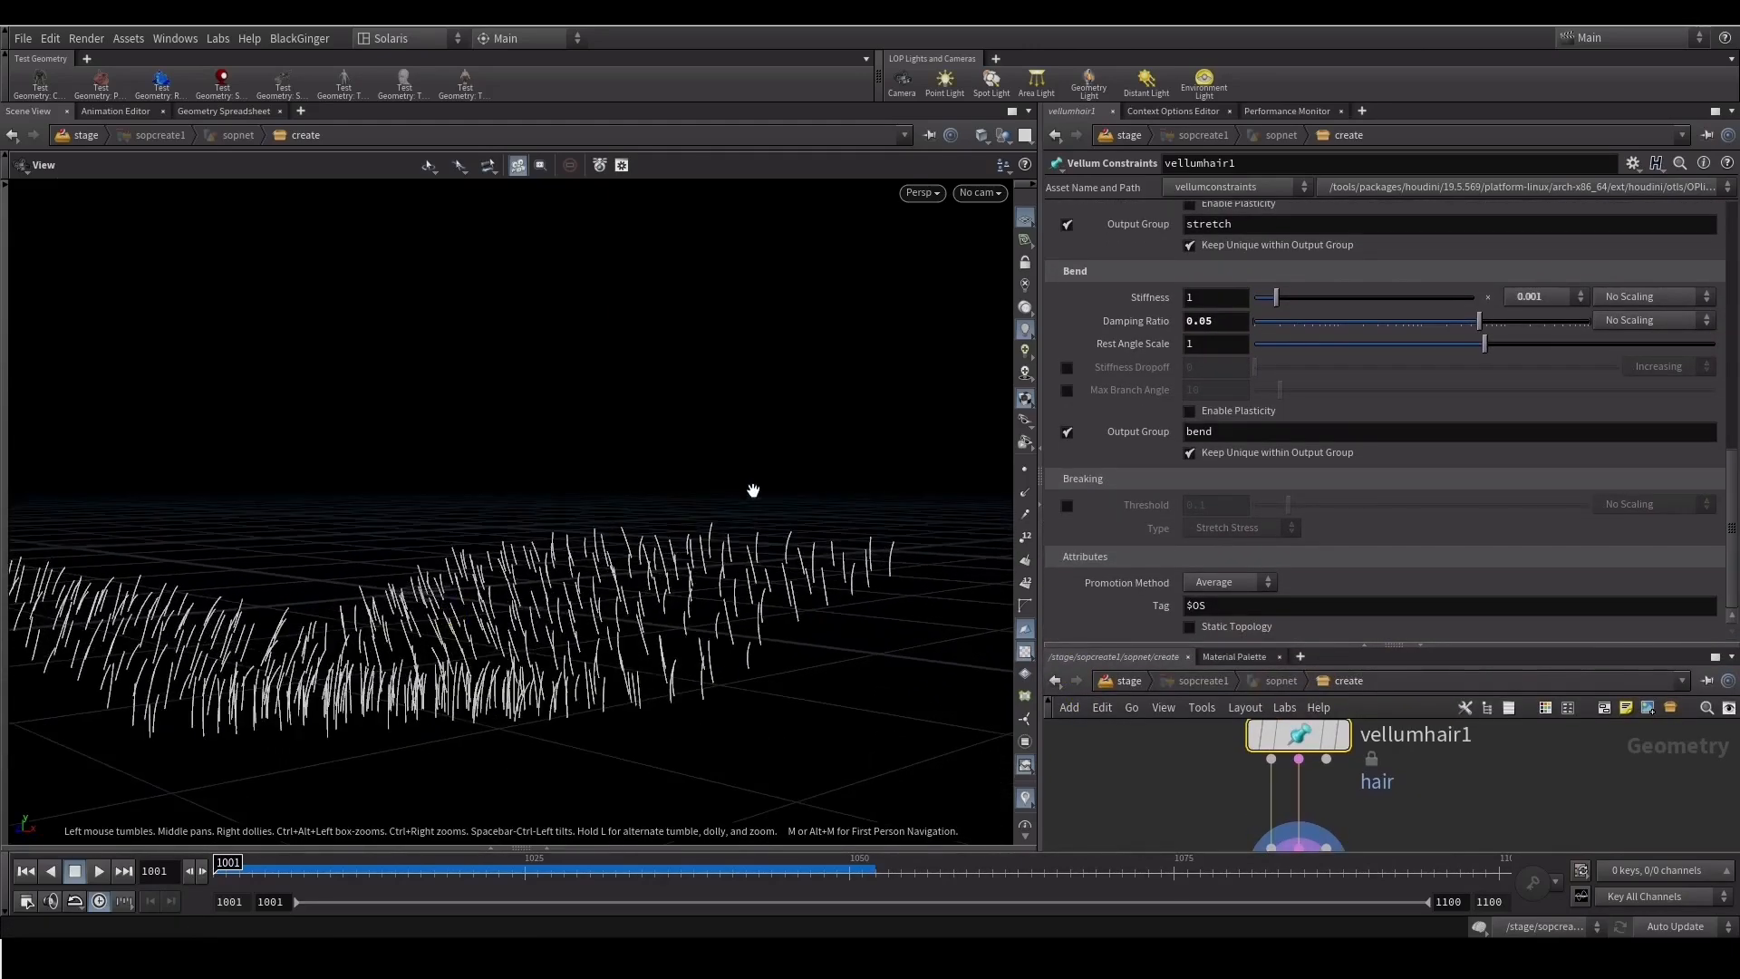
right_click_drag(817, 524, 825, 576)
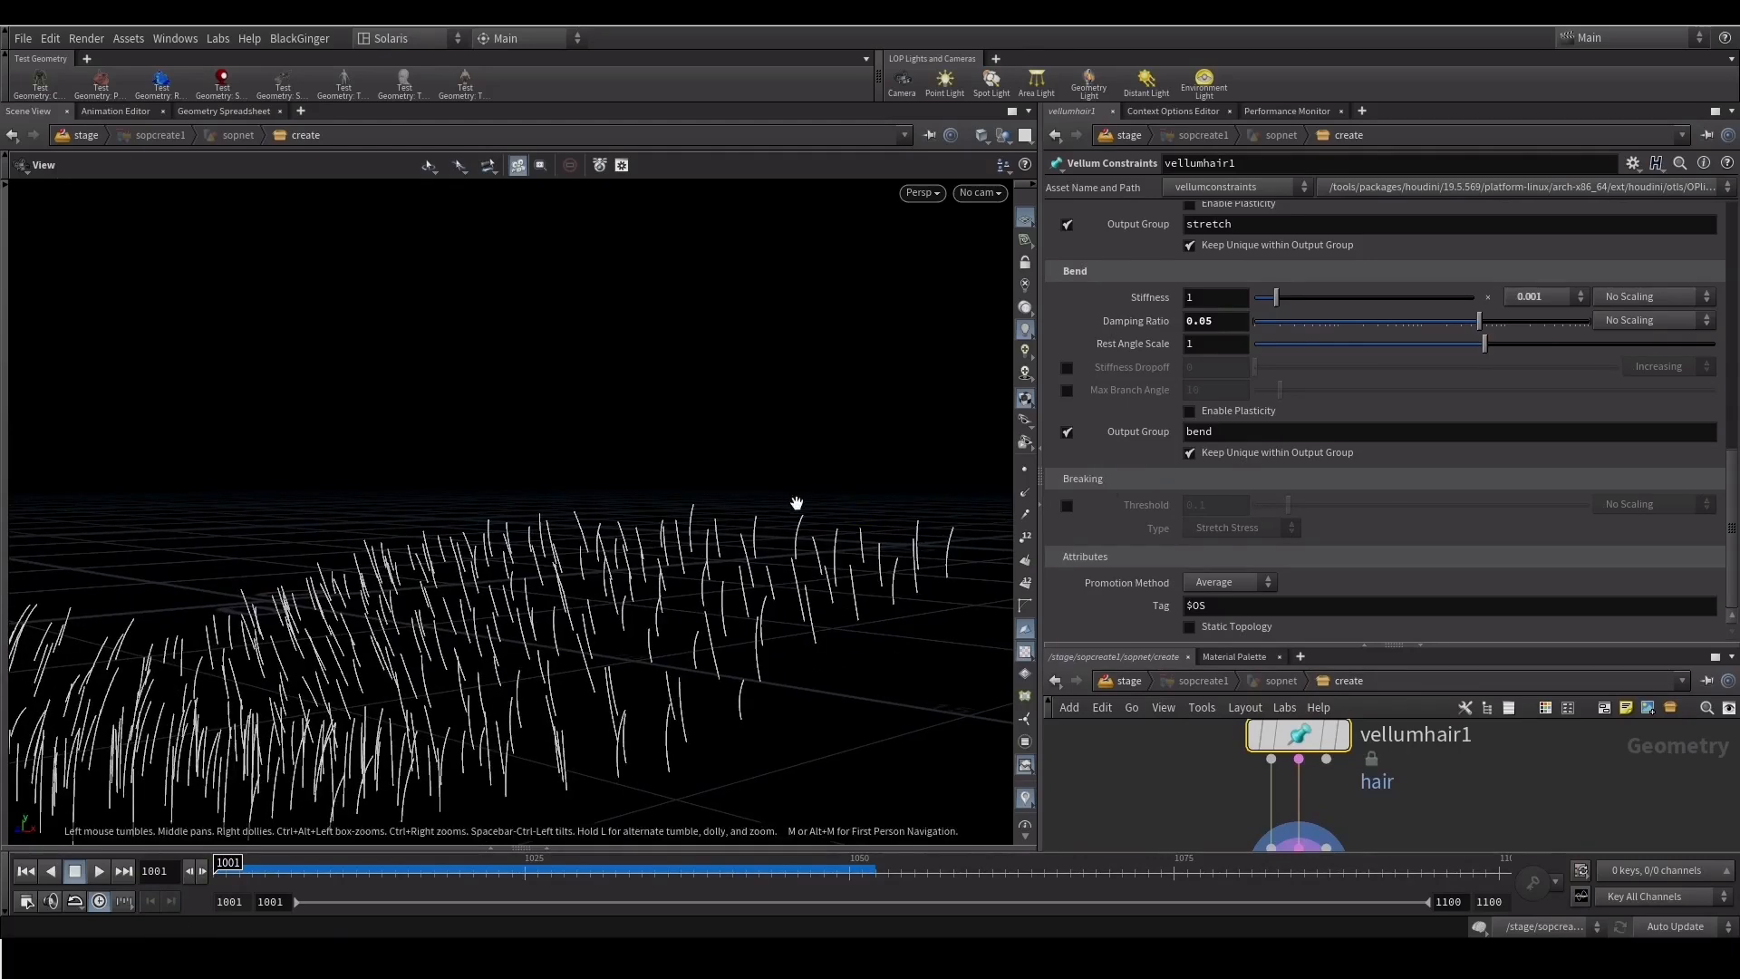
left_click(1550, 297)
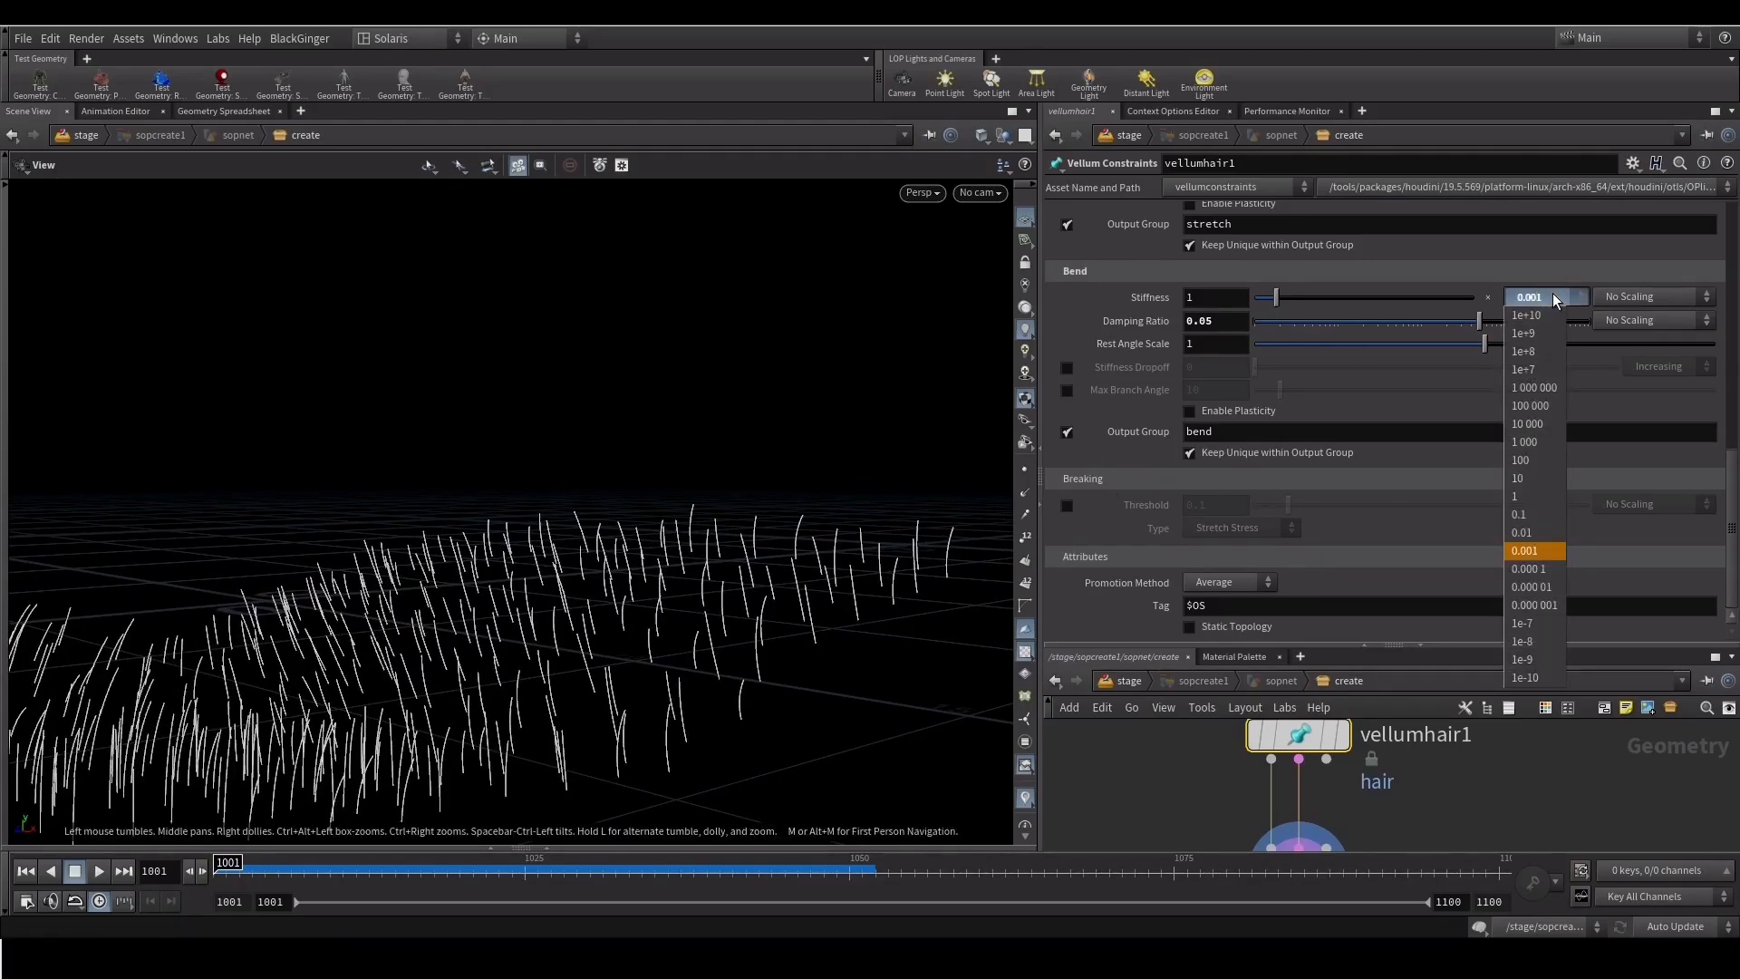
left_click(1540, 515)
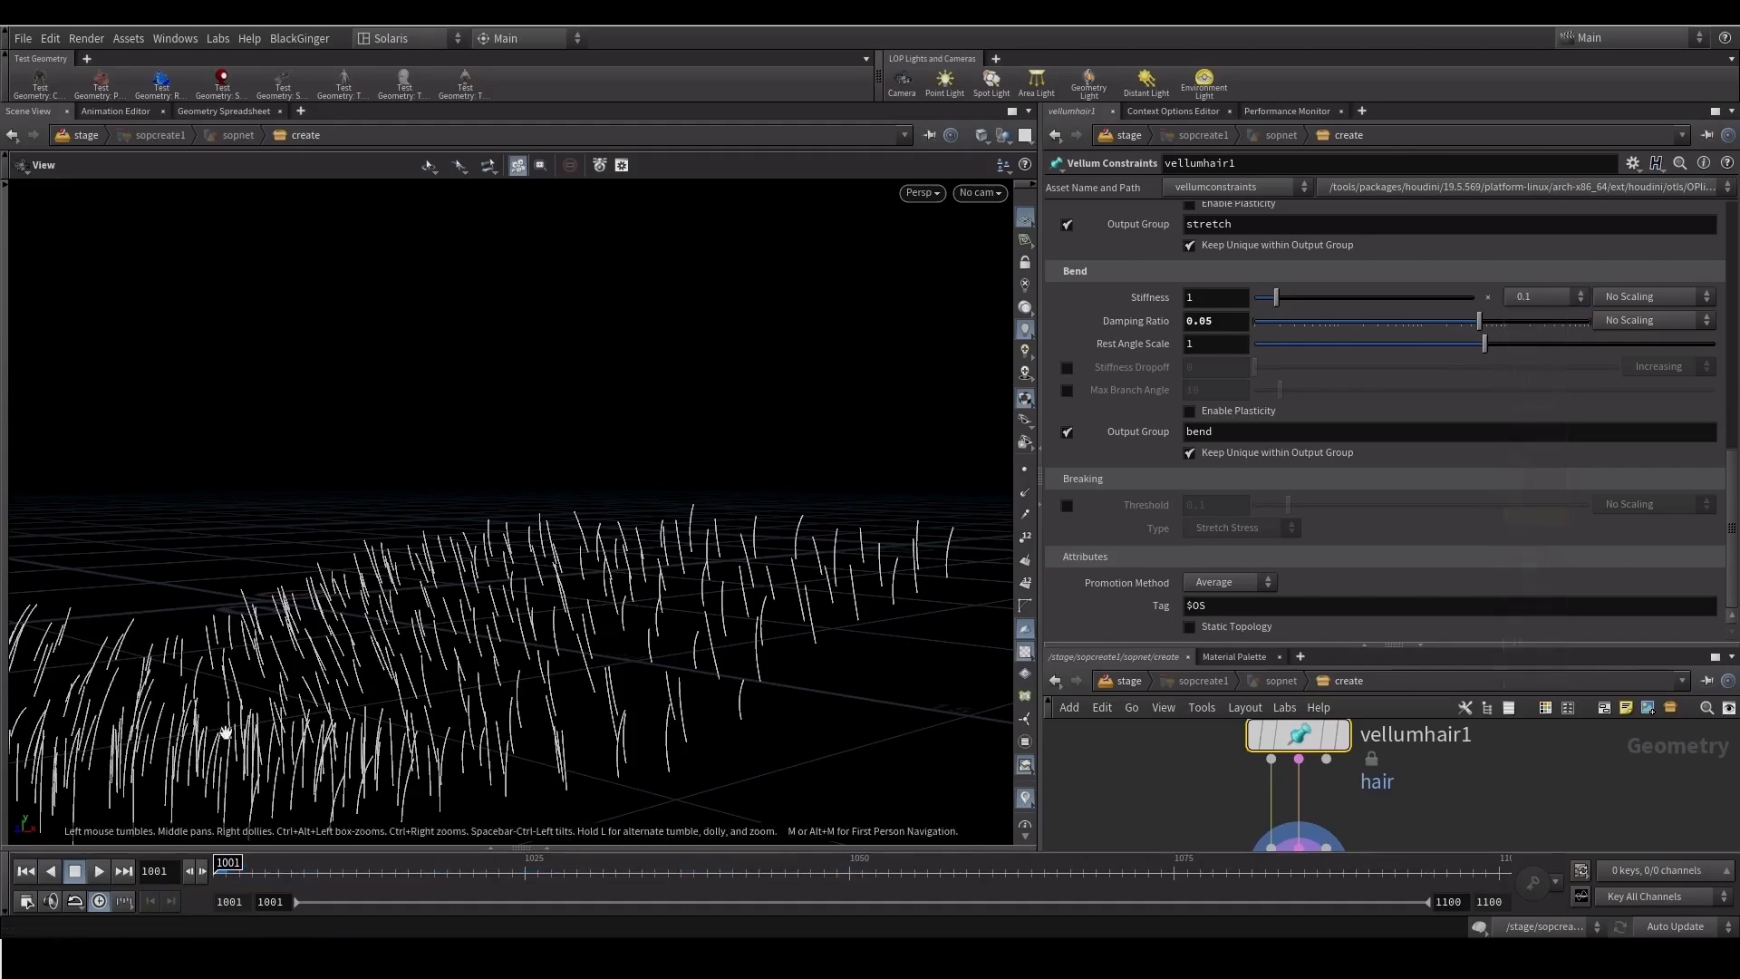
Play the hair simulation to check the softer bend, and return to frame 1001
left_click(99, 871)
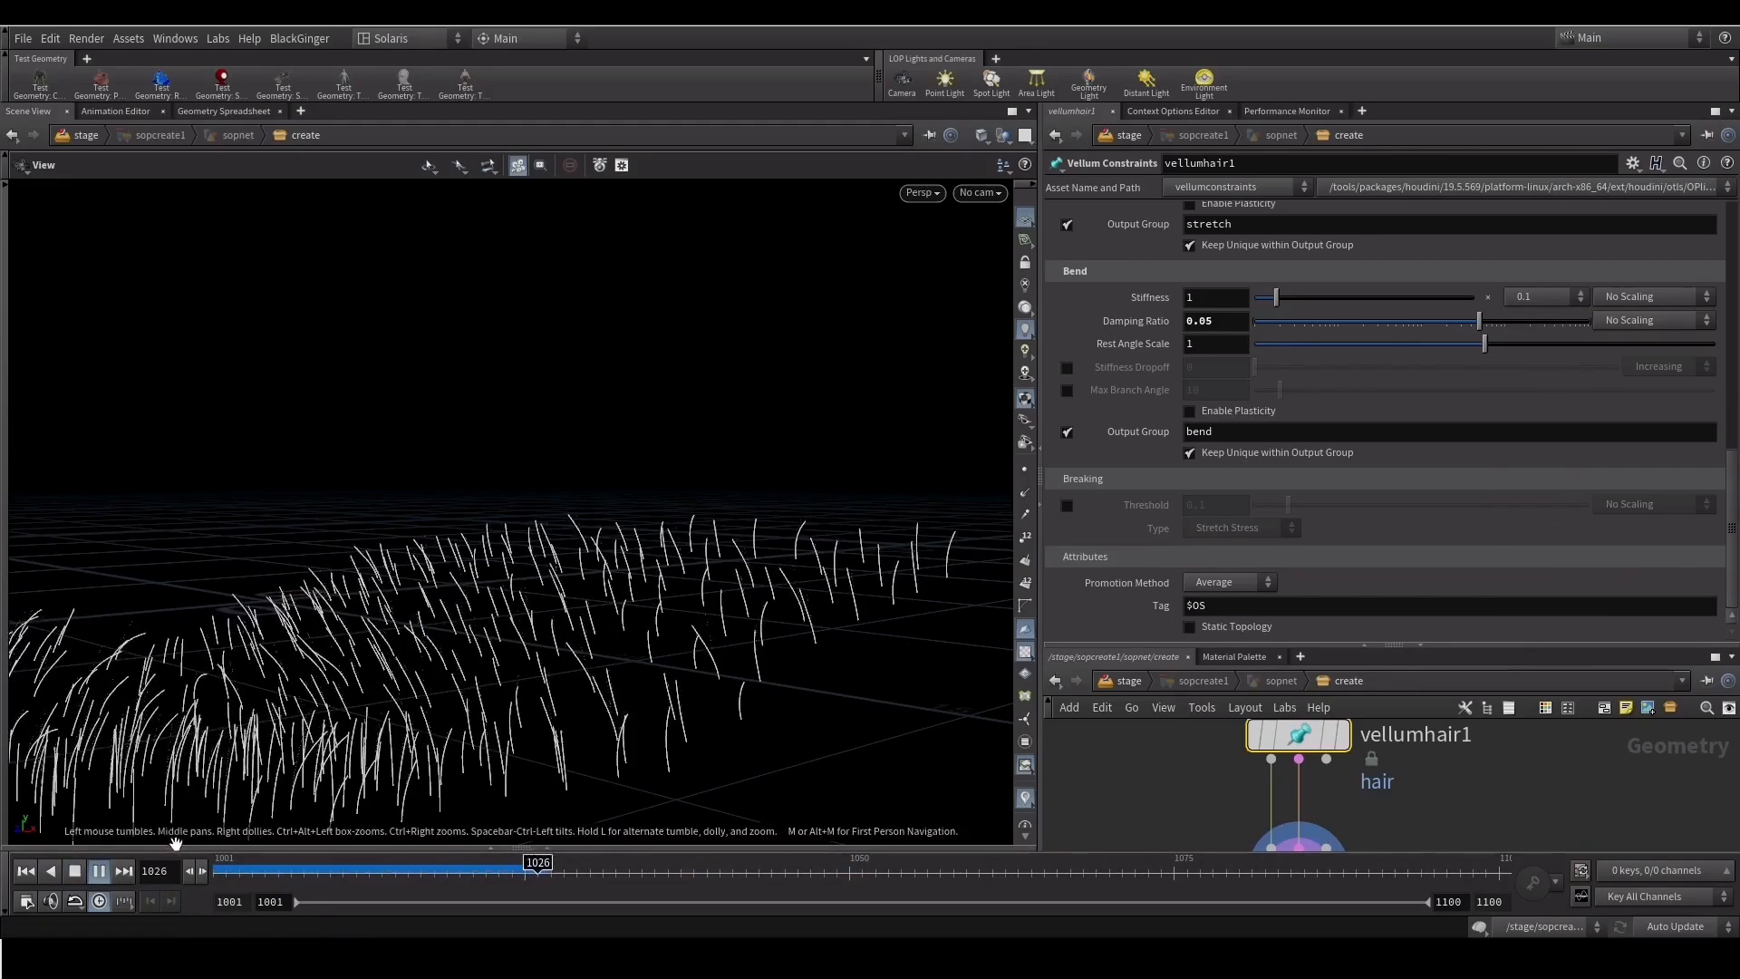
left_click_drag(267, 870, 88, 845)
left_click_drag(521, 555, 480, 593)
Set the bend stiffness multiplier of the Vellum hair constraints to 1 and replay the simulation, returning to frame 1001
left_click(1550, 301)
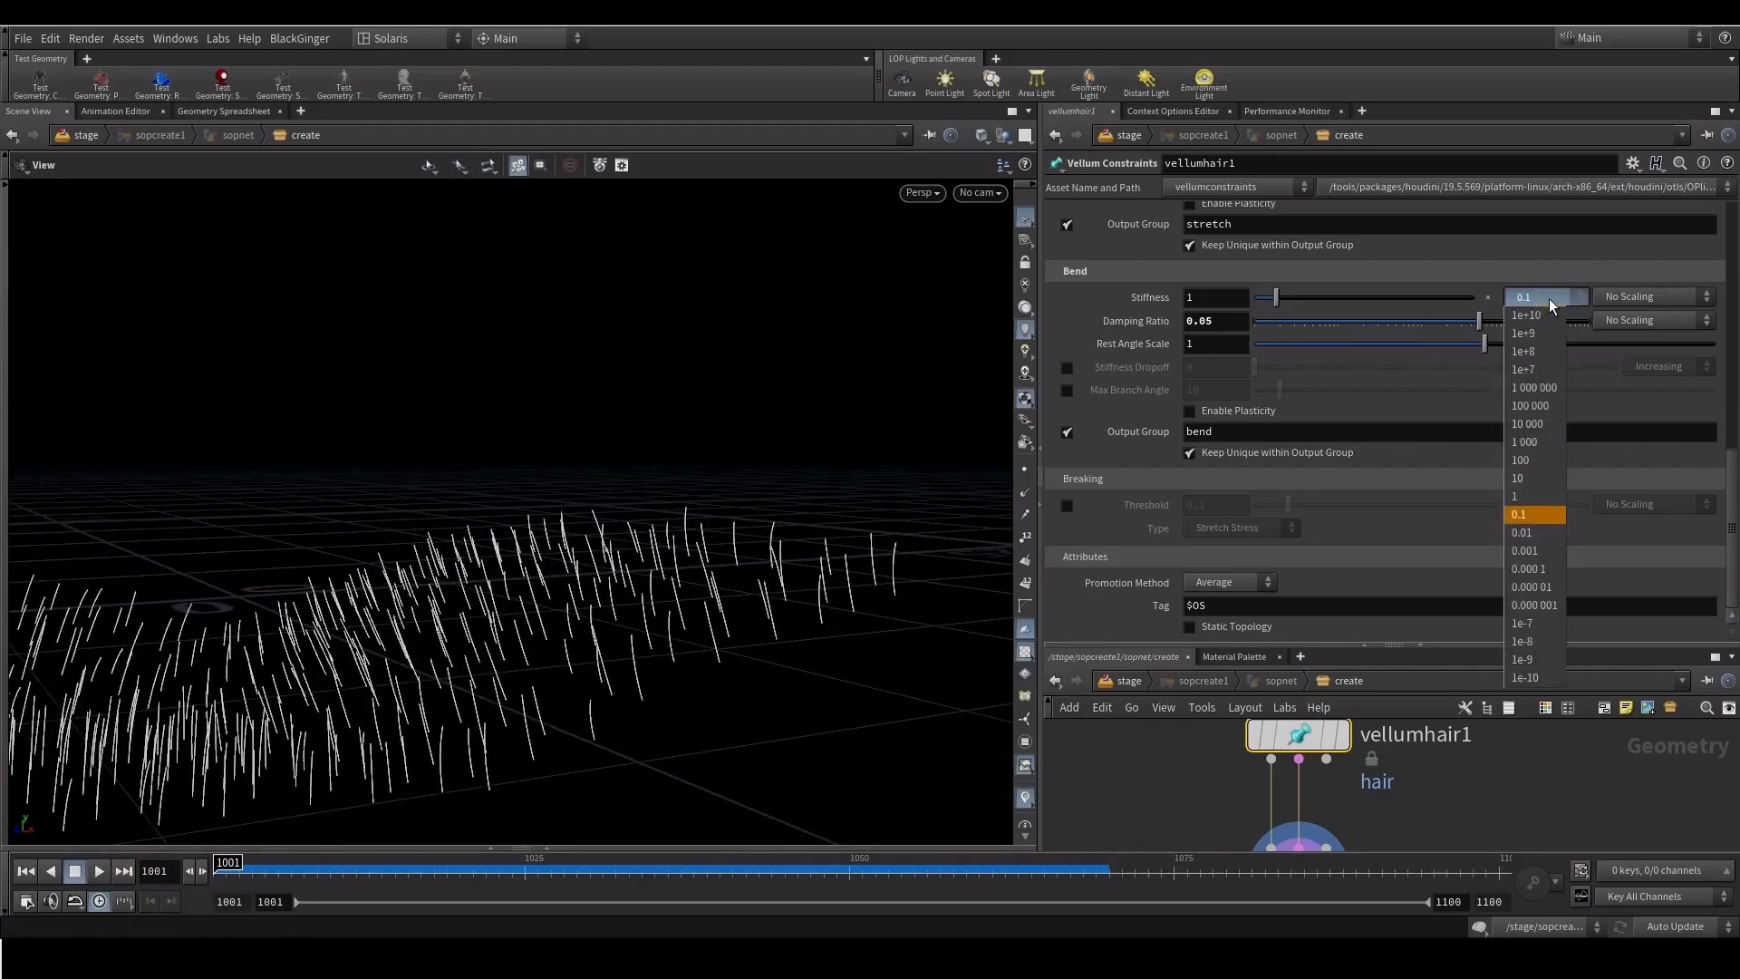
left_click(1544, 496)
left_click(99, 871)
left_click_drag(231, 870, 127, 886)
In the Hair Generate node, set the limiting bounding box size to 50 in X and 50 in Z
left_click_drag(1075, 644, 1095, 415)
left_click_drag(450, 665, 517, 699)
middle_click_drag(1176, 588, 1205, 670)
left_click_drag(580, 589, 650, 544)
scroll(1157, 553, "down", 3)
middle_click_drag(1158, 553, 1184, 679)
left_click(1287, 583)
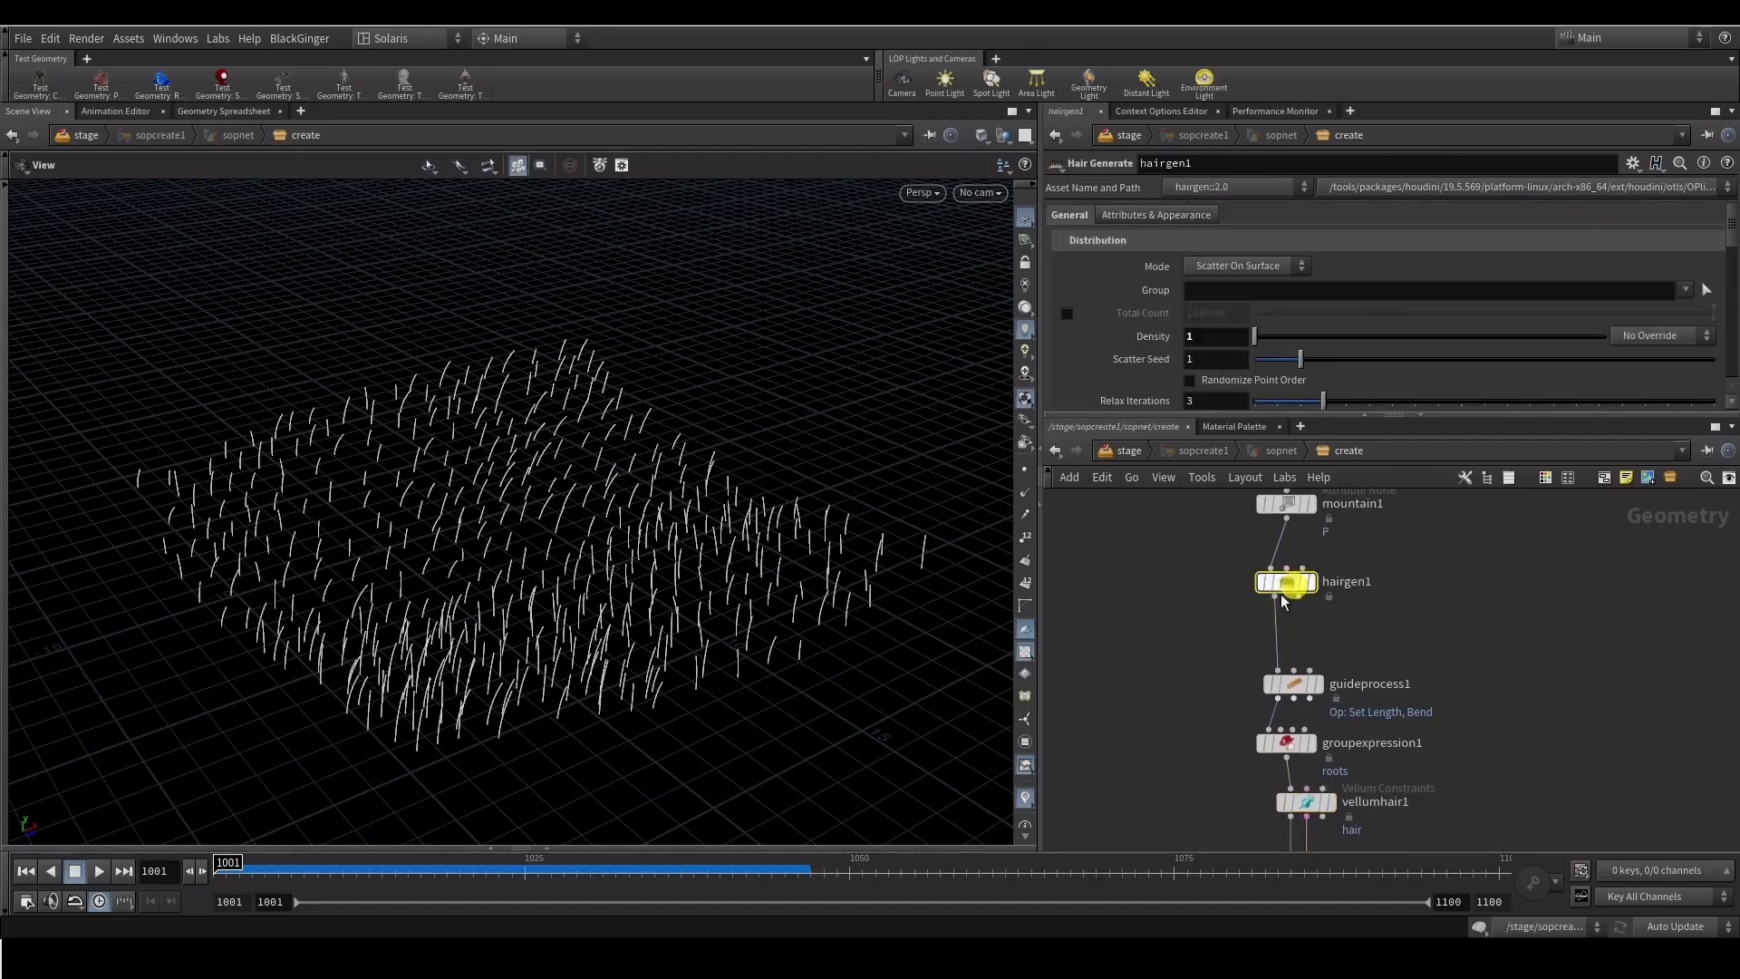
left_click_drag(1132, 415, 1119, 687)
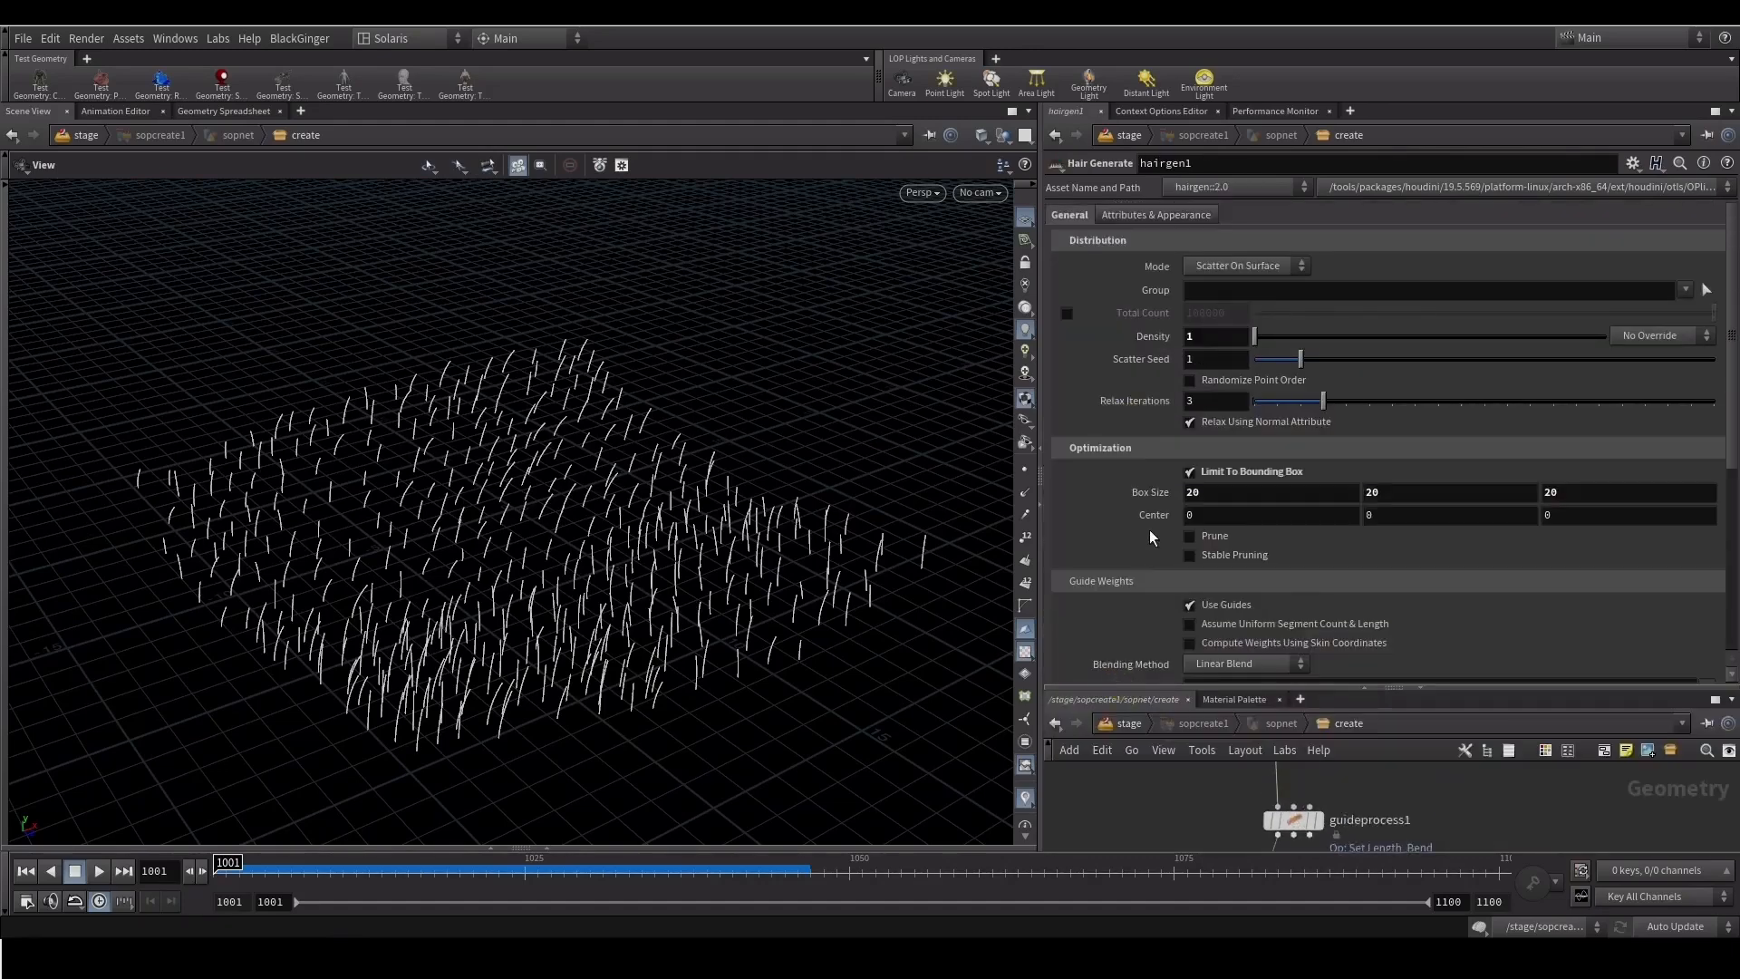
scroll(1149, 531, "down", 2)
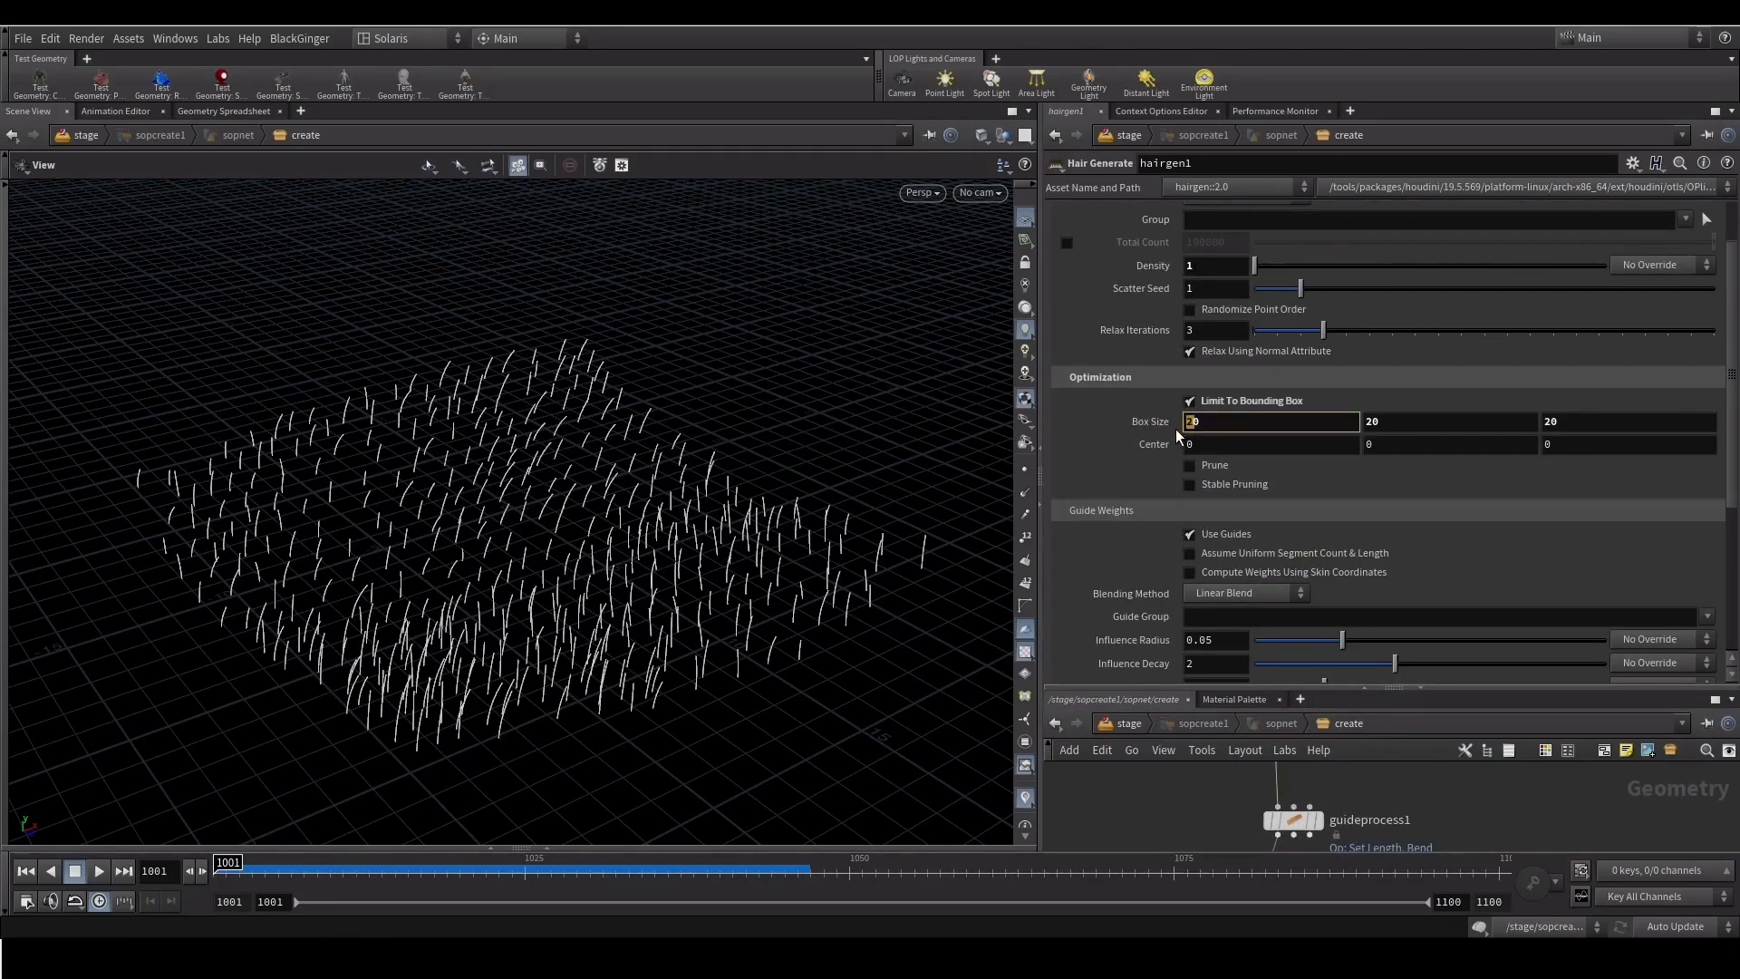
type("5")
key("Return")
left_click_drag(1552, 431, 1503, 432)
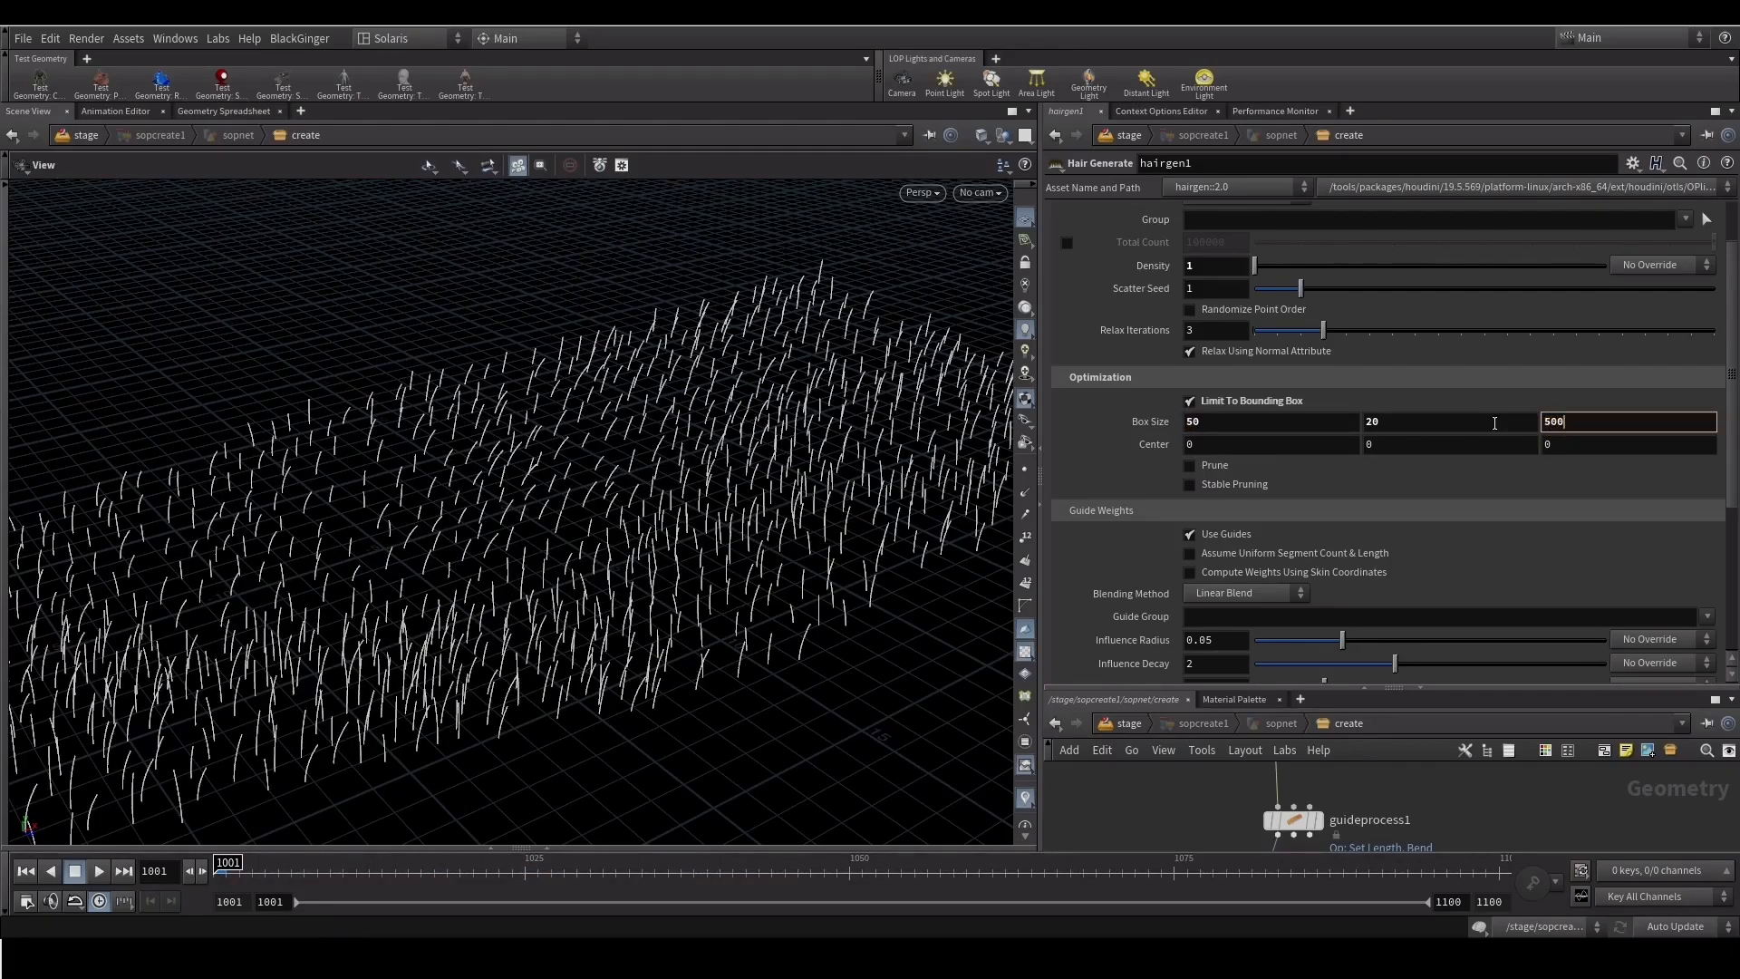
key("BackSpace")
key("Return")
Dive inside the Vellum Solver to open its forces network
right_click_drag(839, 526, 377, 602)
left_click_drag(377, 602, 756, 621)
left_click_drag(1048, 689, 1048, 516)
left_click_drag(566, 571, 573, 509)
middle_click_drag(1153, 668, 1129, 532)
middle_click_drag(1202, 763, 1175, 703)
left_click_drag(1195, 727, 1281, 780)
key("Return")
Add a POP Wind node and wire it into the FORCE output
key("Tab")
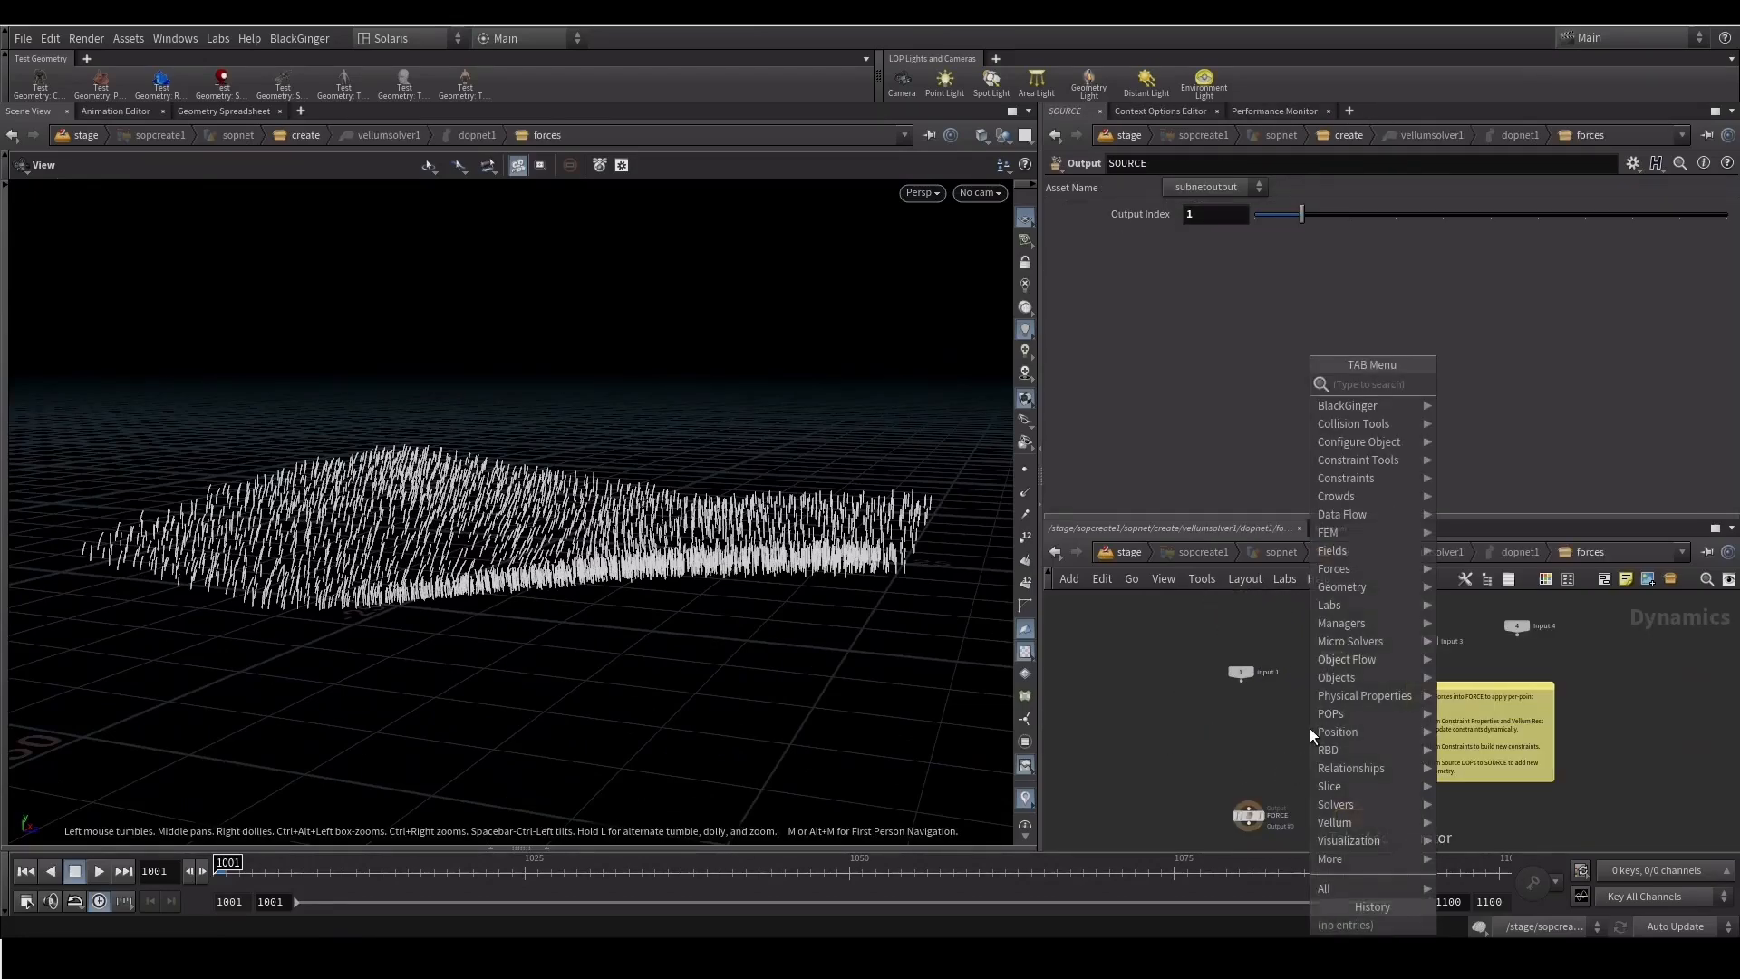
type("pow")
key("Return")
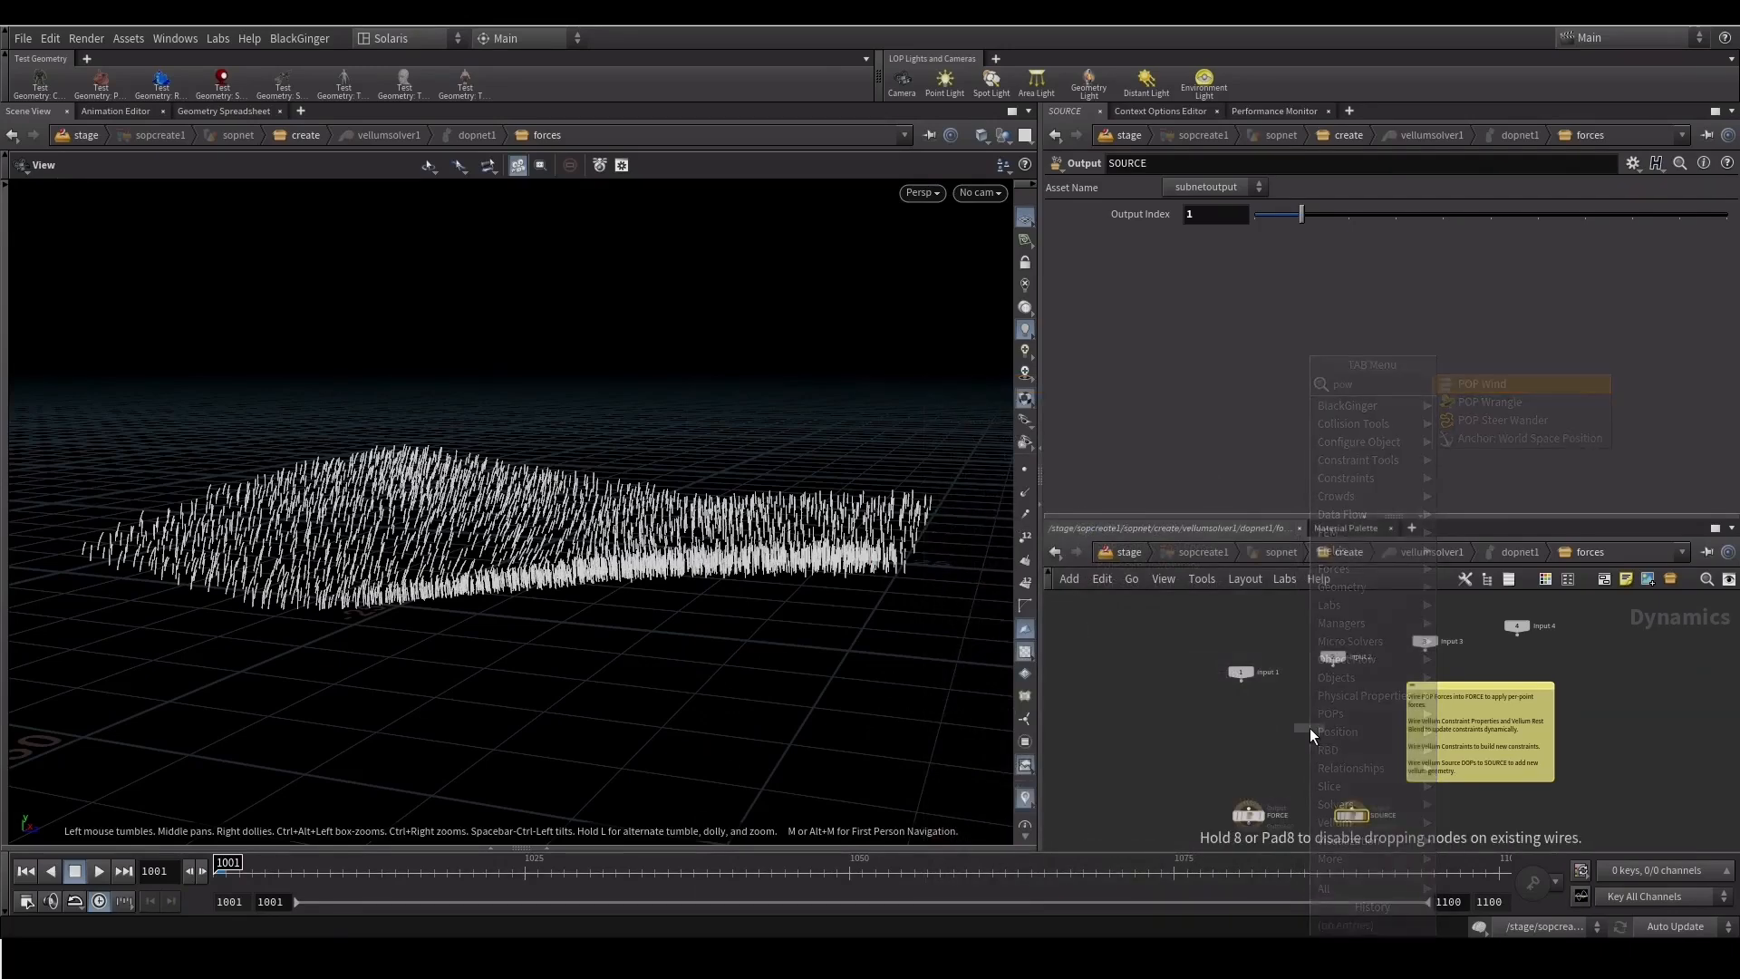
left_click(1240, 645)
left_click_drag(1243, 650, 1247, 744)
middle_click_drag(1157, 698, 1149, 731)
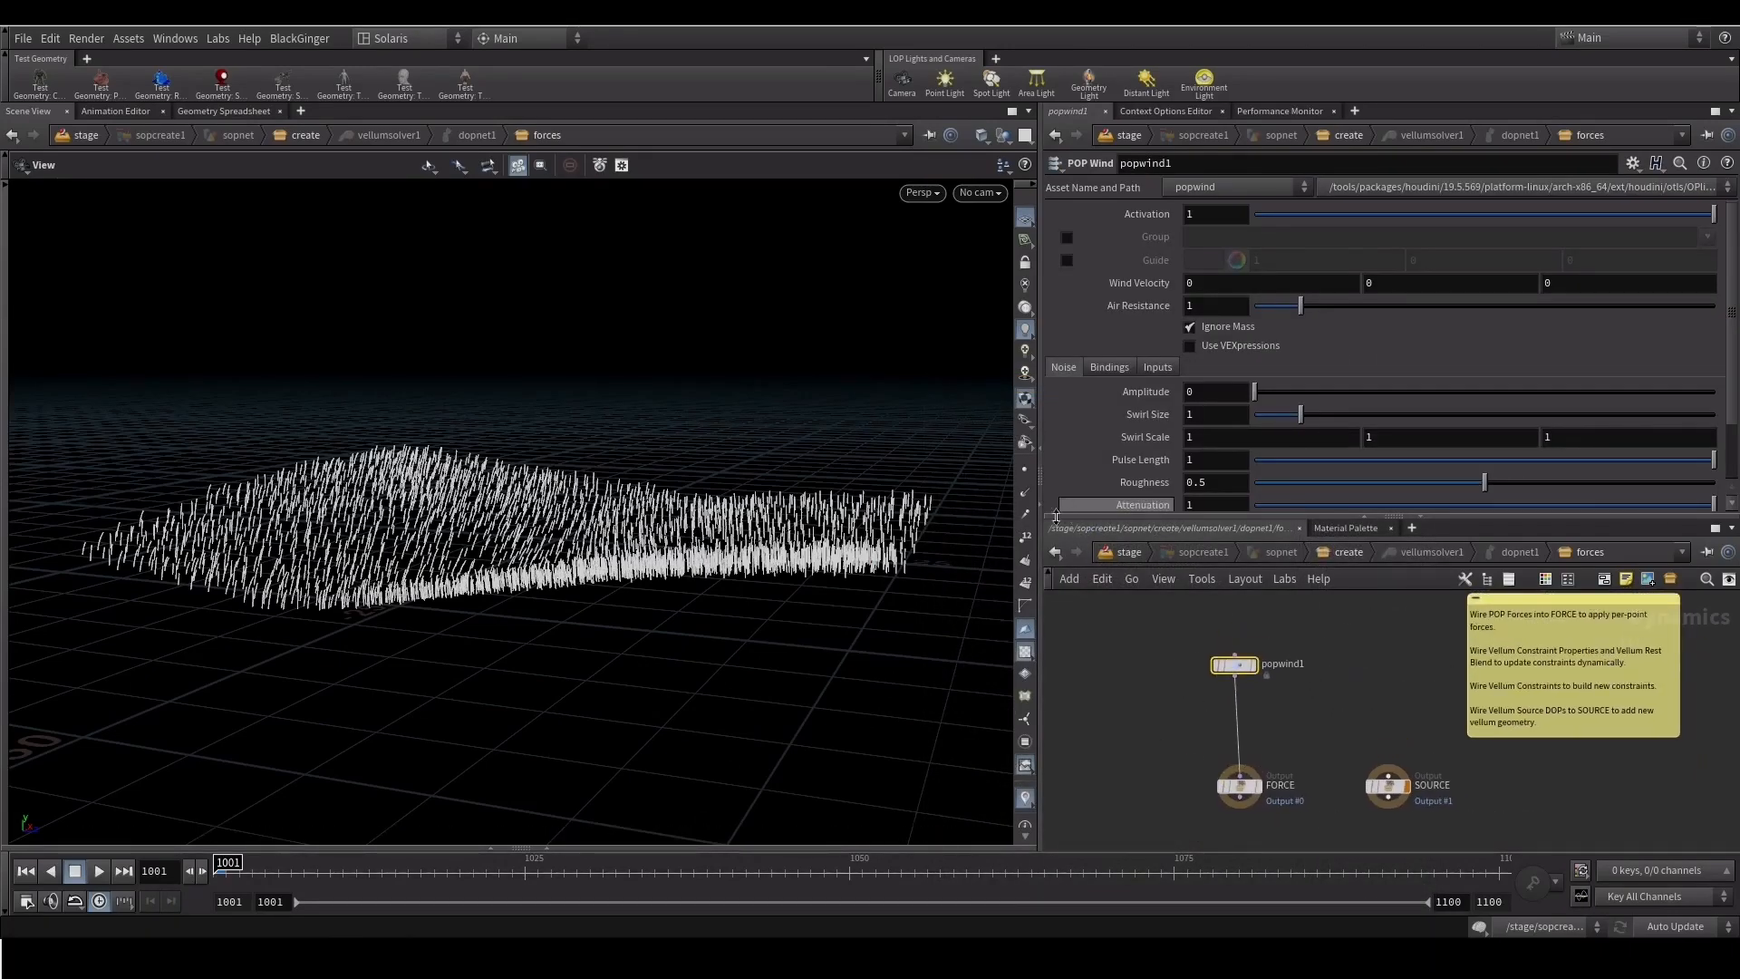
Set the POP Wind noise amplitude to 1 and turn on its guide display
left_click_drag(1062, 514, 1079, 617)
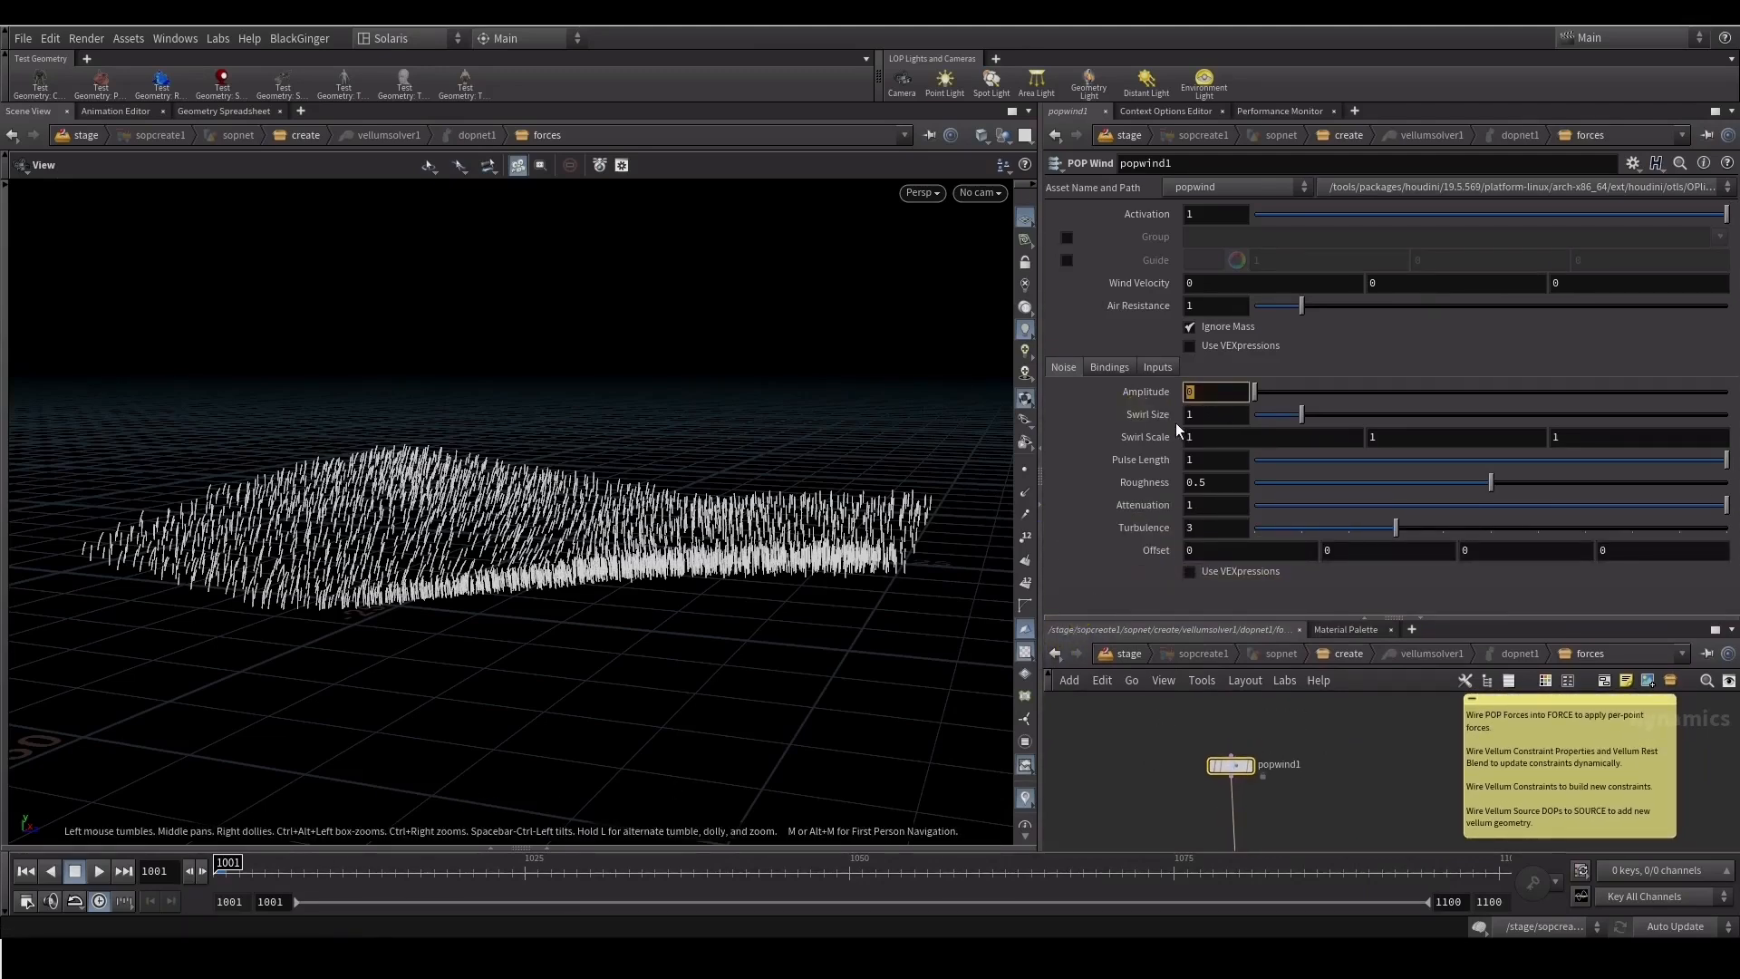
type("1")
key("Return")
left_click_drag(447, 602, 827, 399)
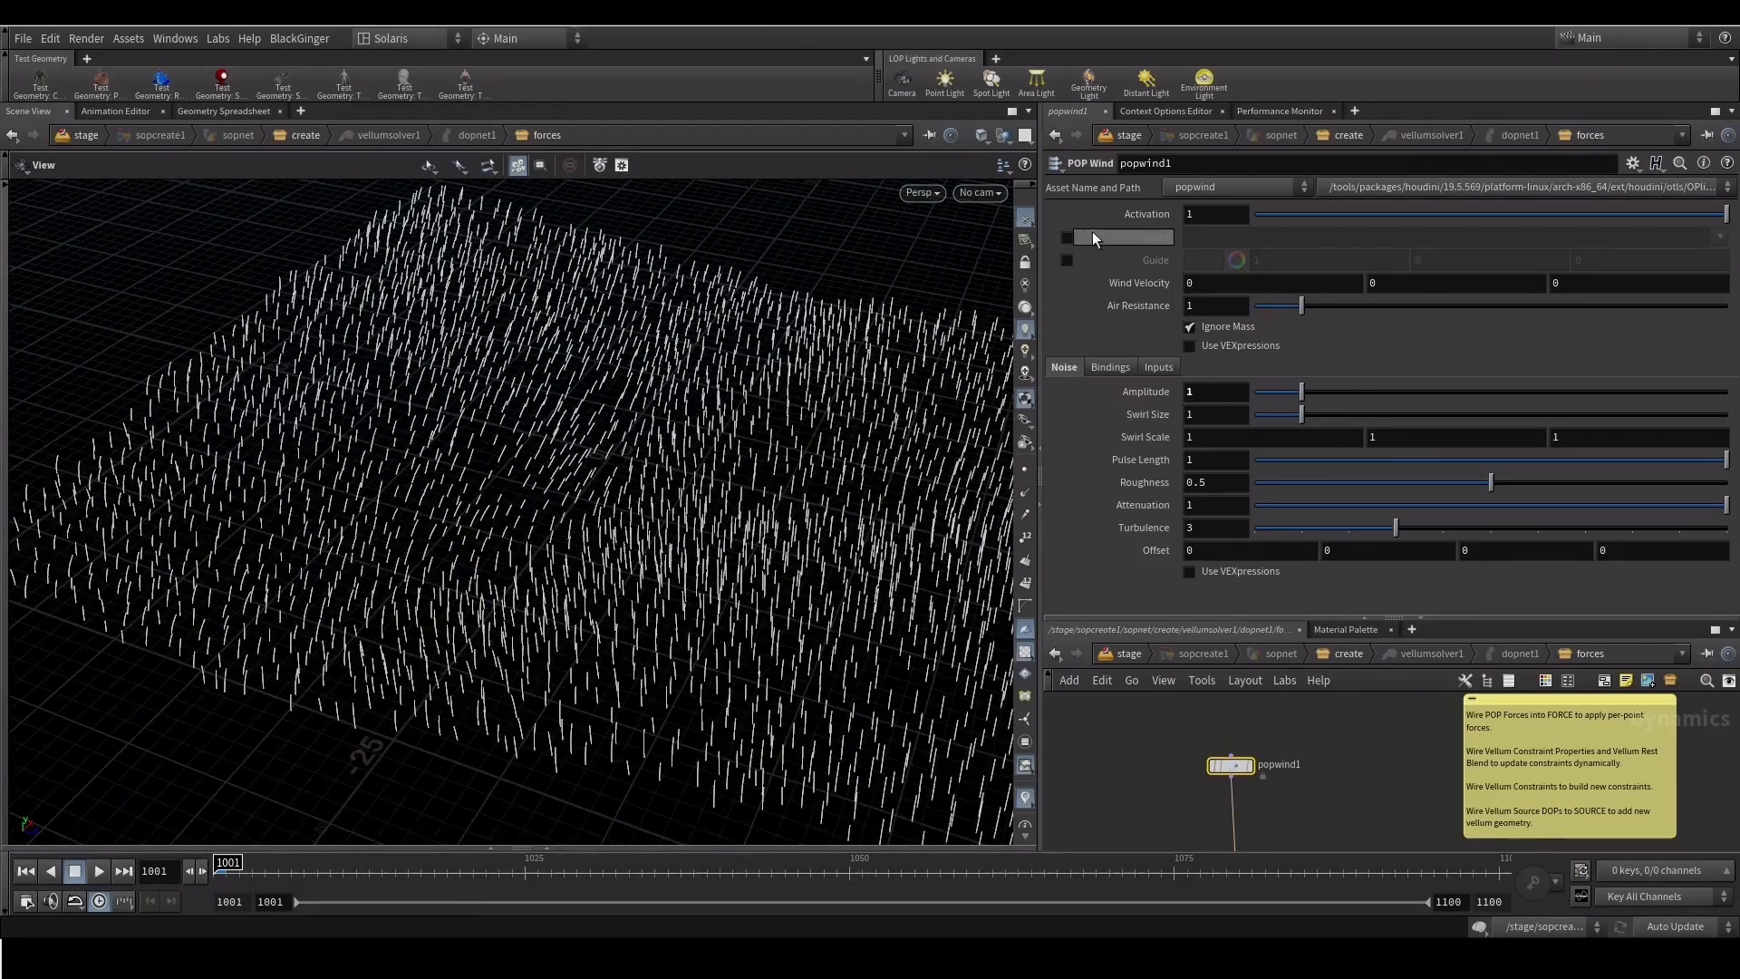
left_click(1070, 260)
left_click_drag(445, 507, 512, 643)
right_click_drag(560, 452, 629, 408)
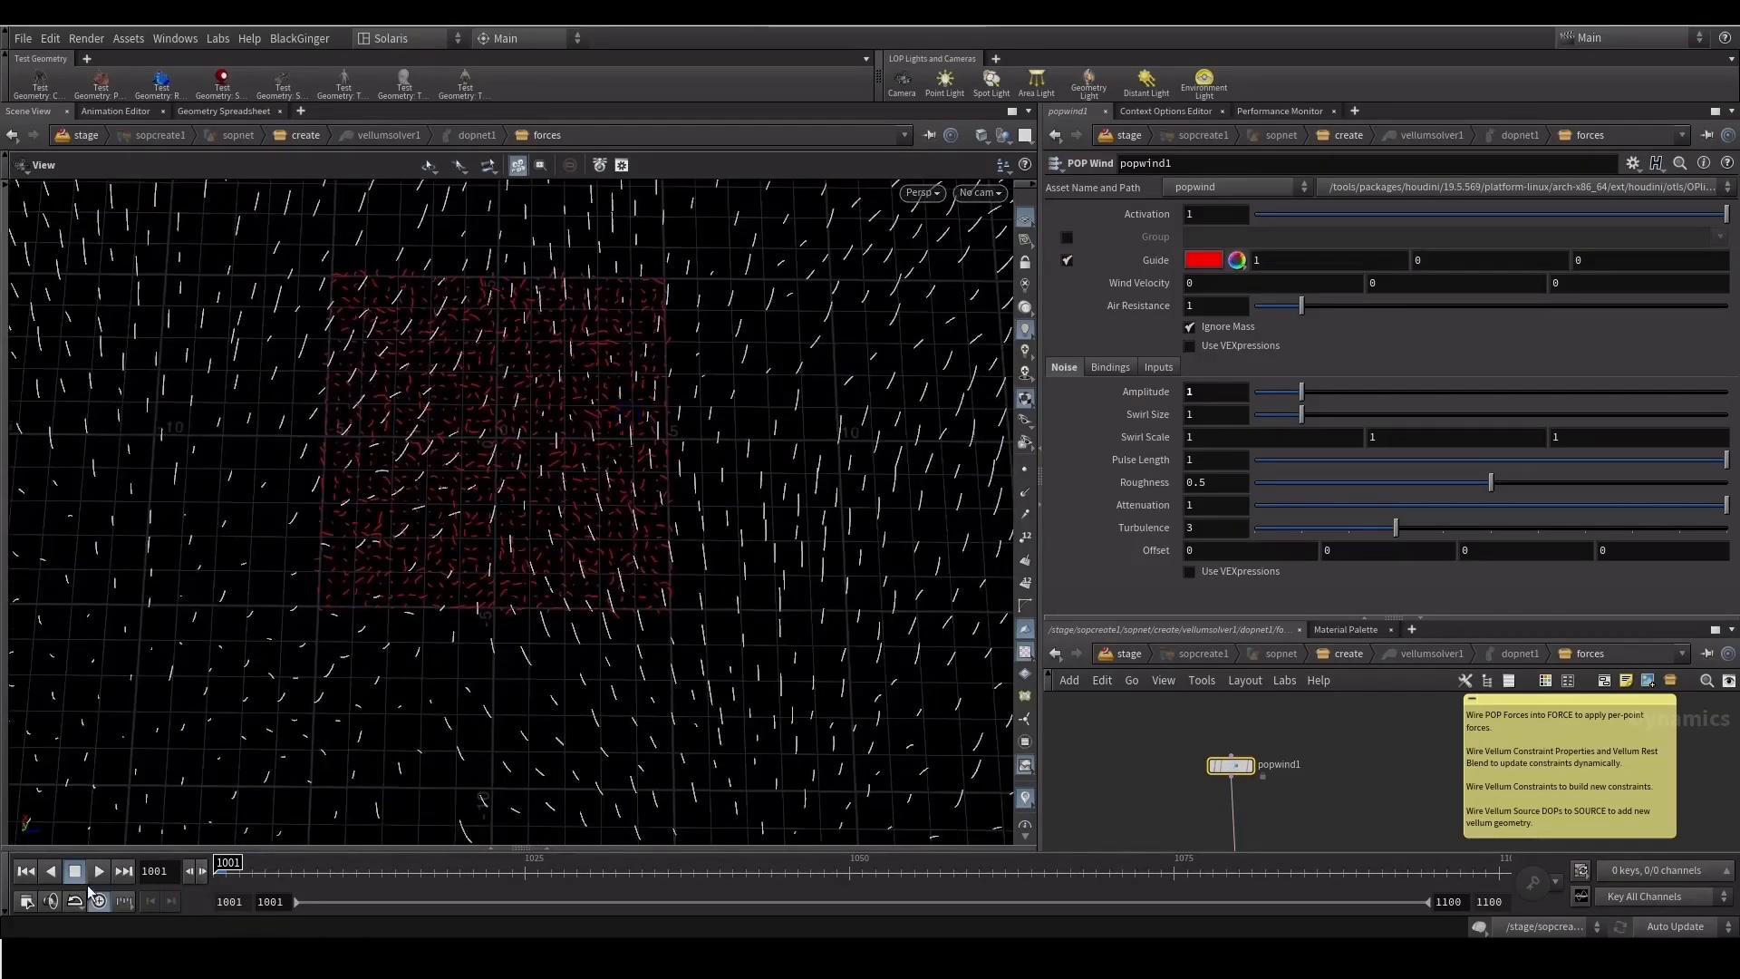
Play the wind simulation with the guide displayed and return to frame 1001
left_click(95, 870)
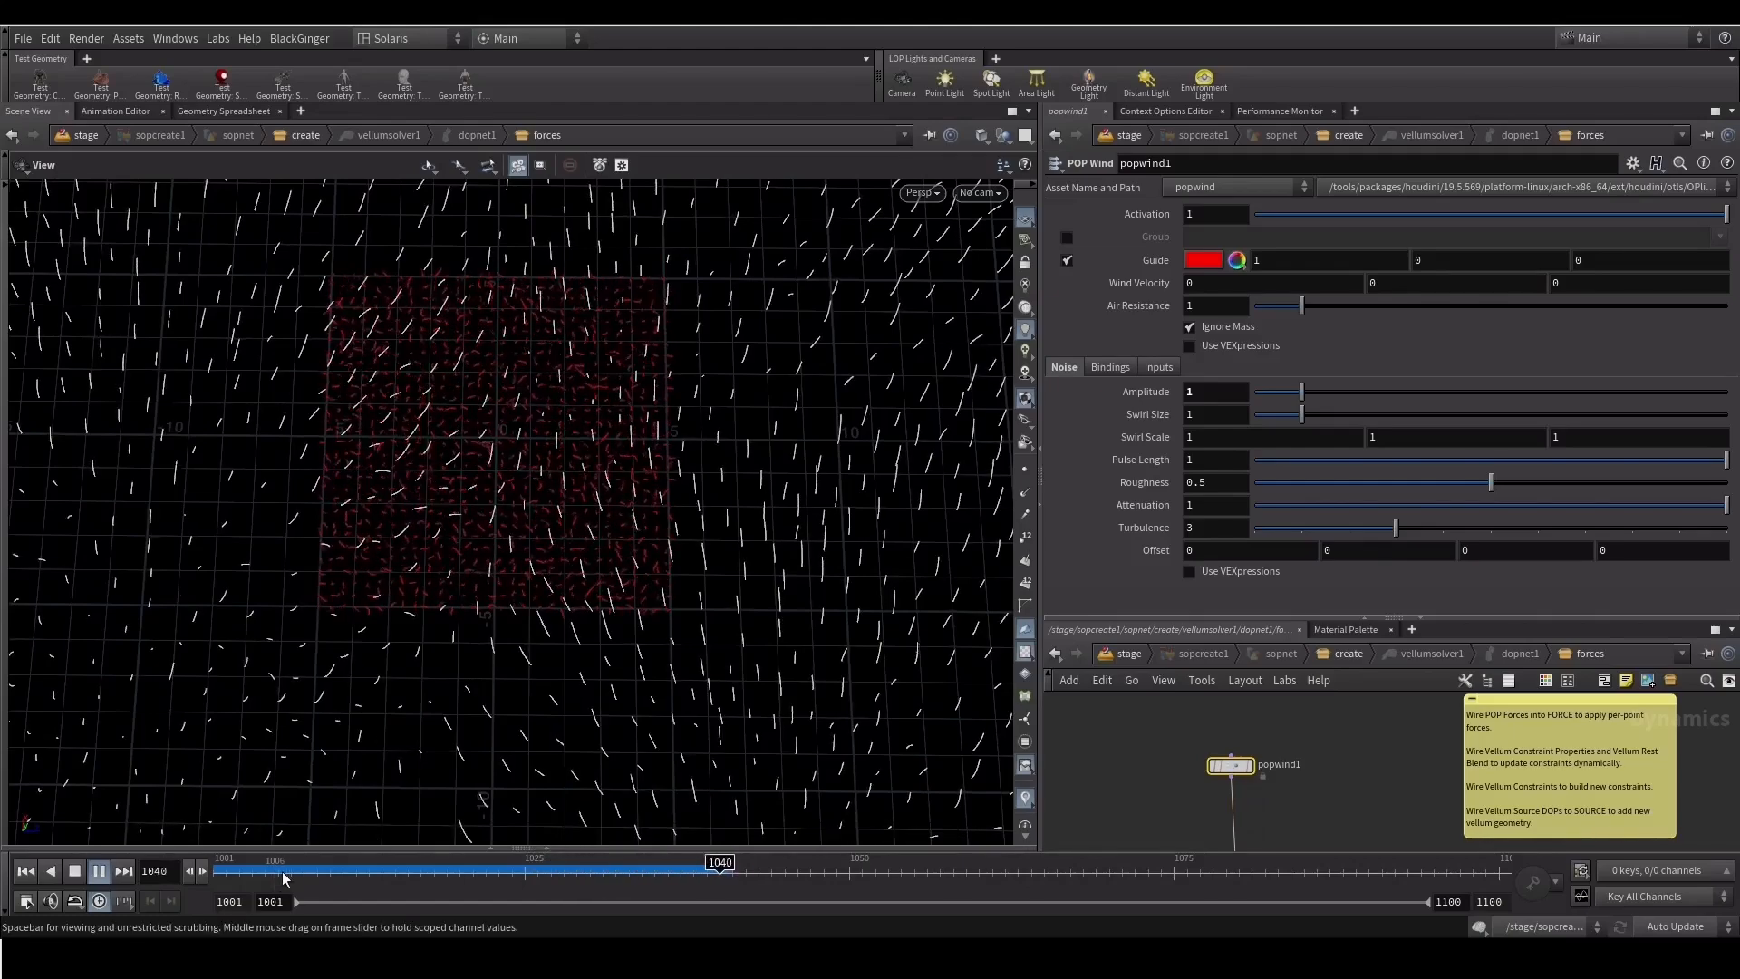
left_click_drag(286, 865, 163, 887)
mouse_move(465, 650)
left_mouse_down()
mouse_move(447, 509)
mouse_move(492, 548)
left_mouse_up()
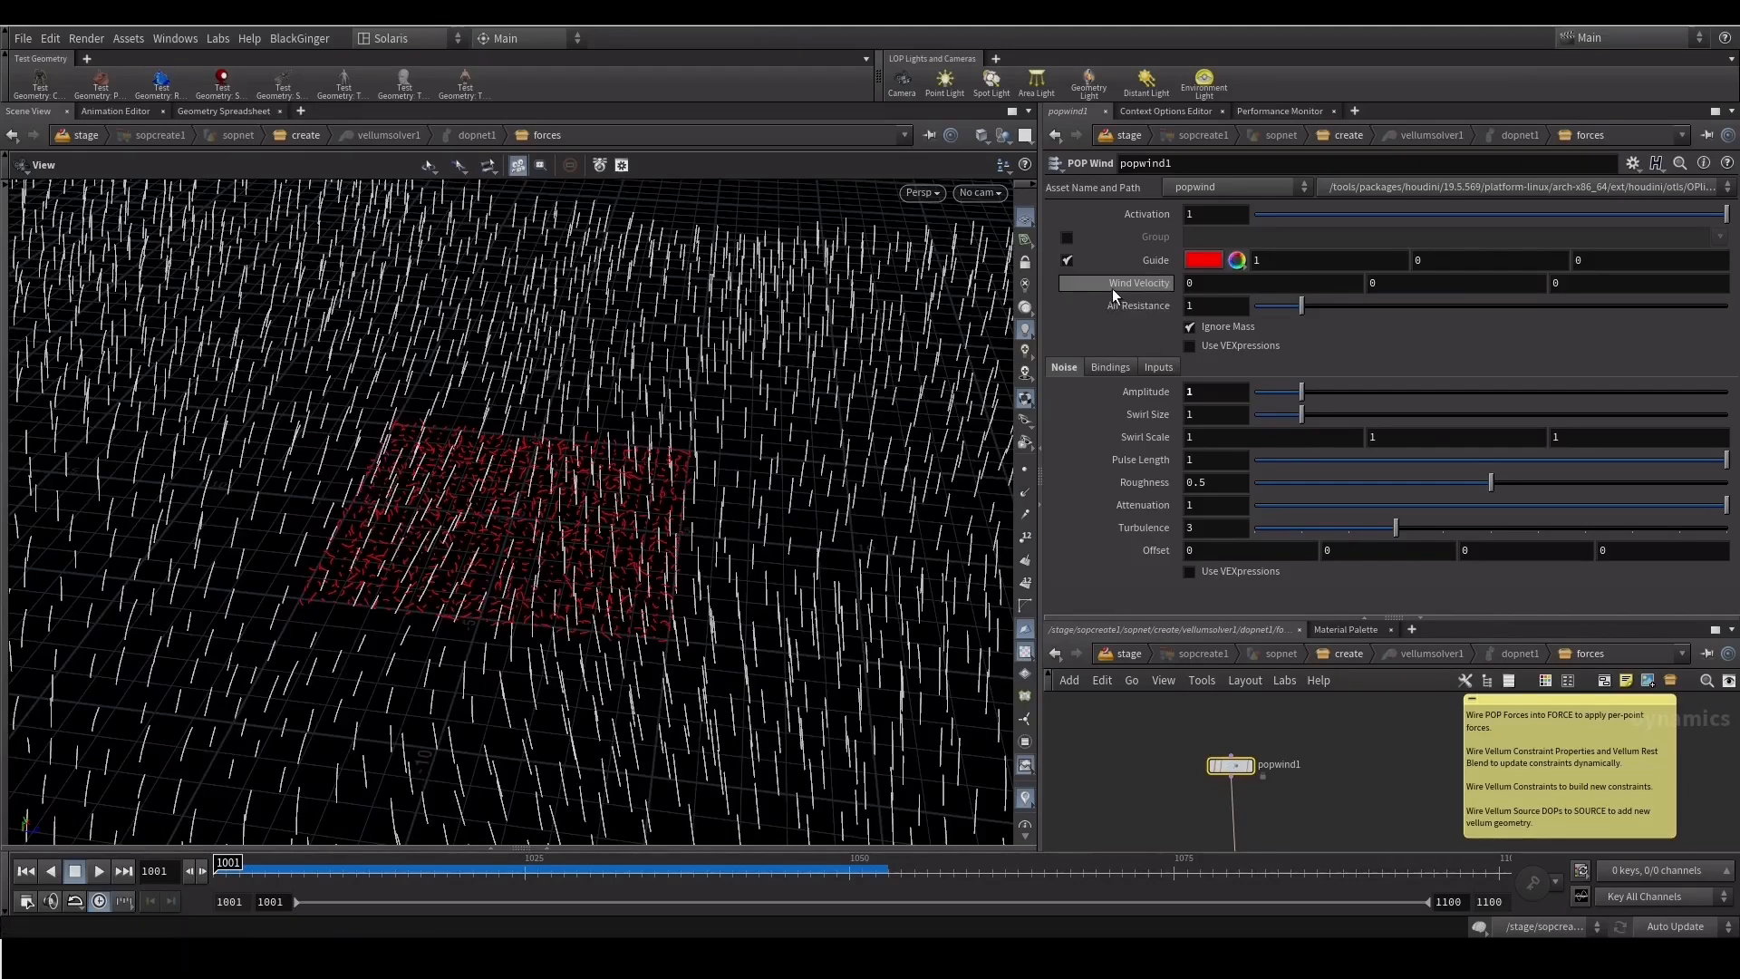
Try a wind velocity along X on the POP Wind and reset it to 0
left_click_drag(1246, 288, 1129, 273)
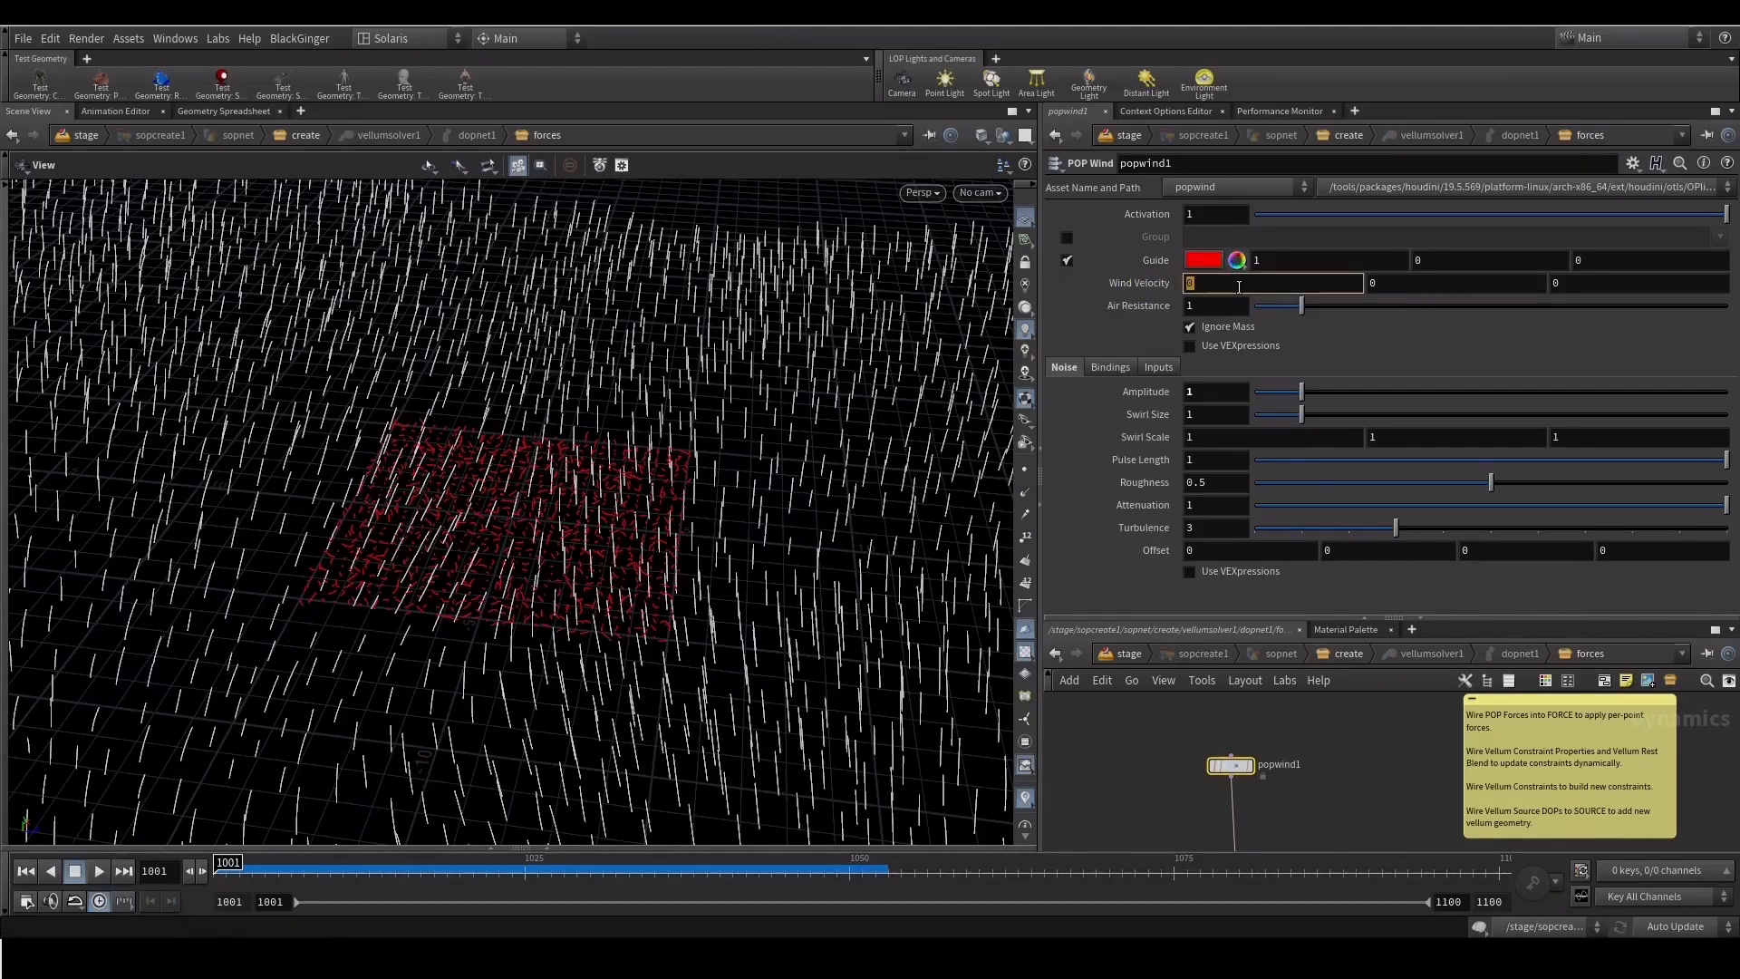
key("Return")
left_click_drag(399, 448, 634, 449)
left_click_drag(1208, 279, 1176, 285)
type("0")
key("Return")
Set the POP Wind noise swirl size to 10 and its swirl scale to 3 on all three axes
mouse_move(505, 552)
left_mouse_down()
mouse_move(435, 613)
mouse_move(650, 377)
mouse_move(450, 513)
mouse_move(505, 559)
mouse_move(490, 588)
mouse_move(487, 566)
left_mouse_up()
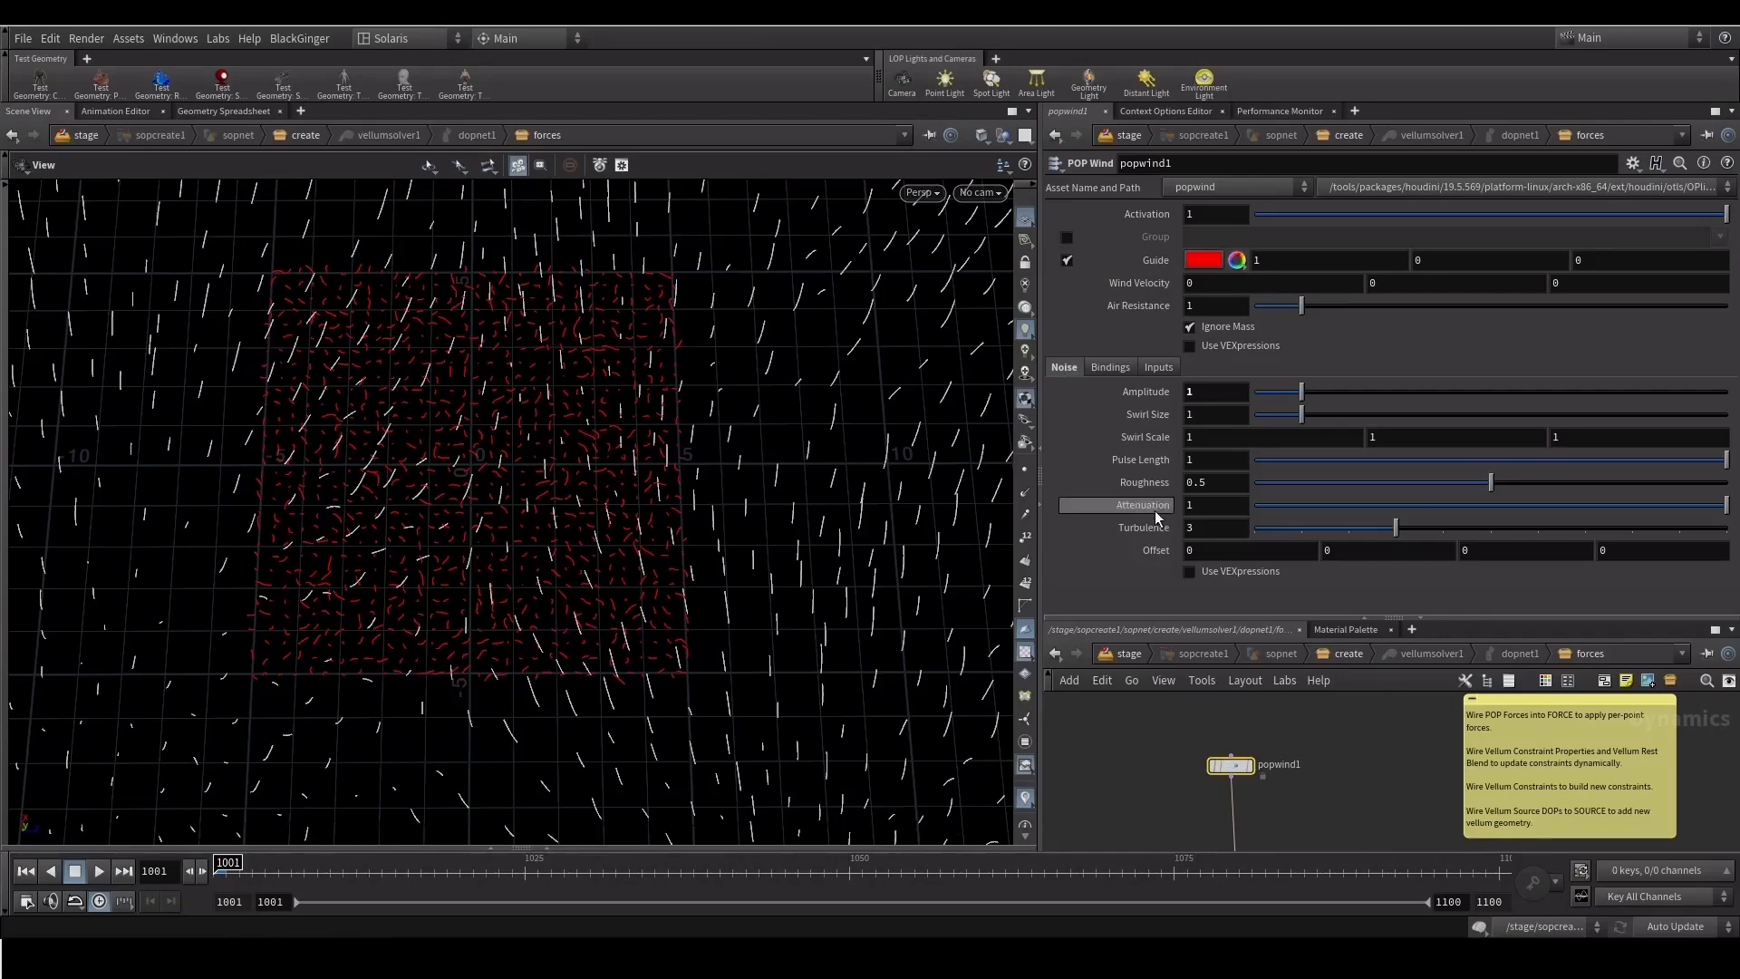
right_click_drag(496, 525, 425, 505)
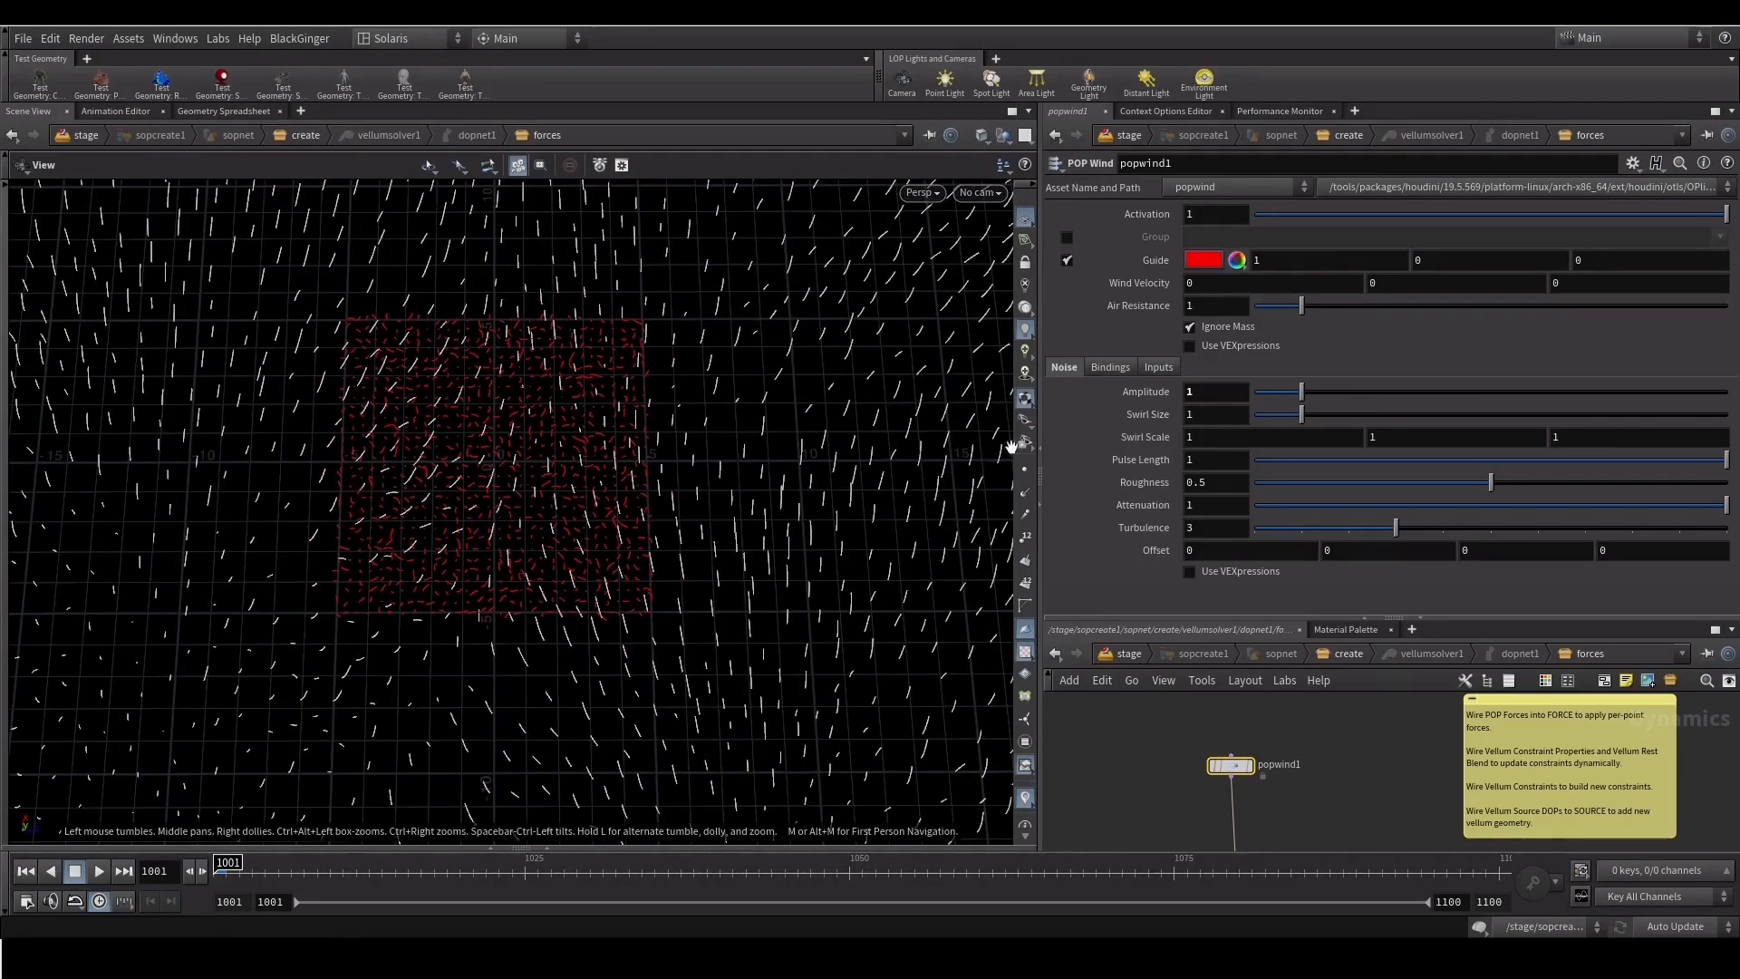
left_click_drag(1297, 414, 1375, 416)
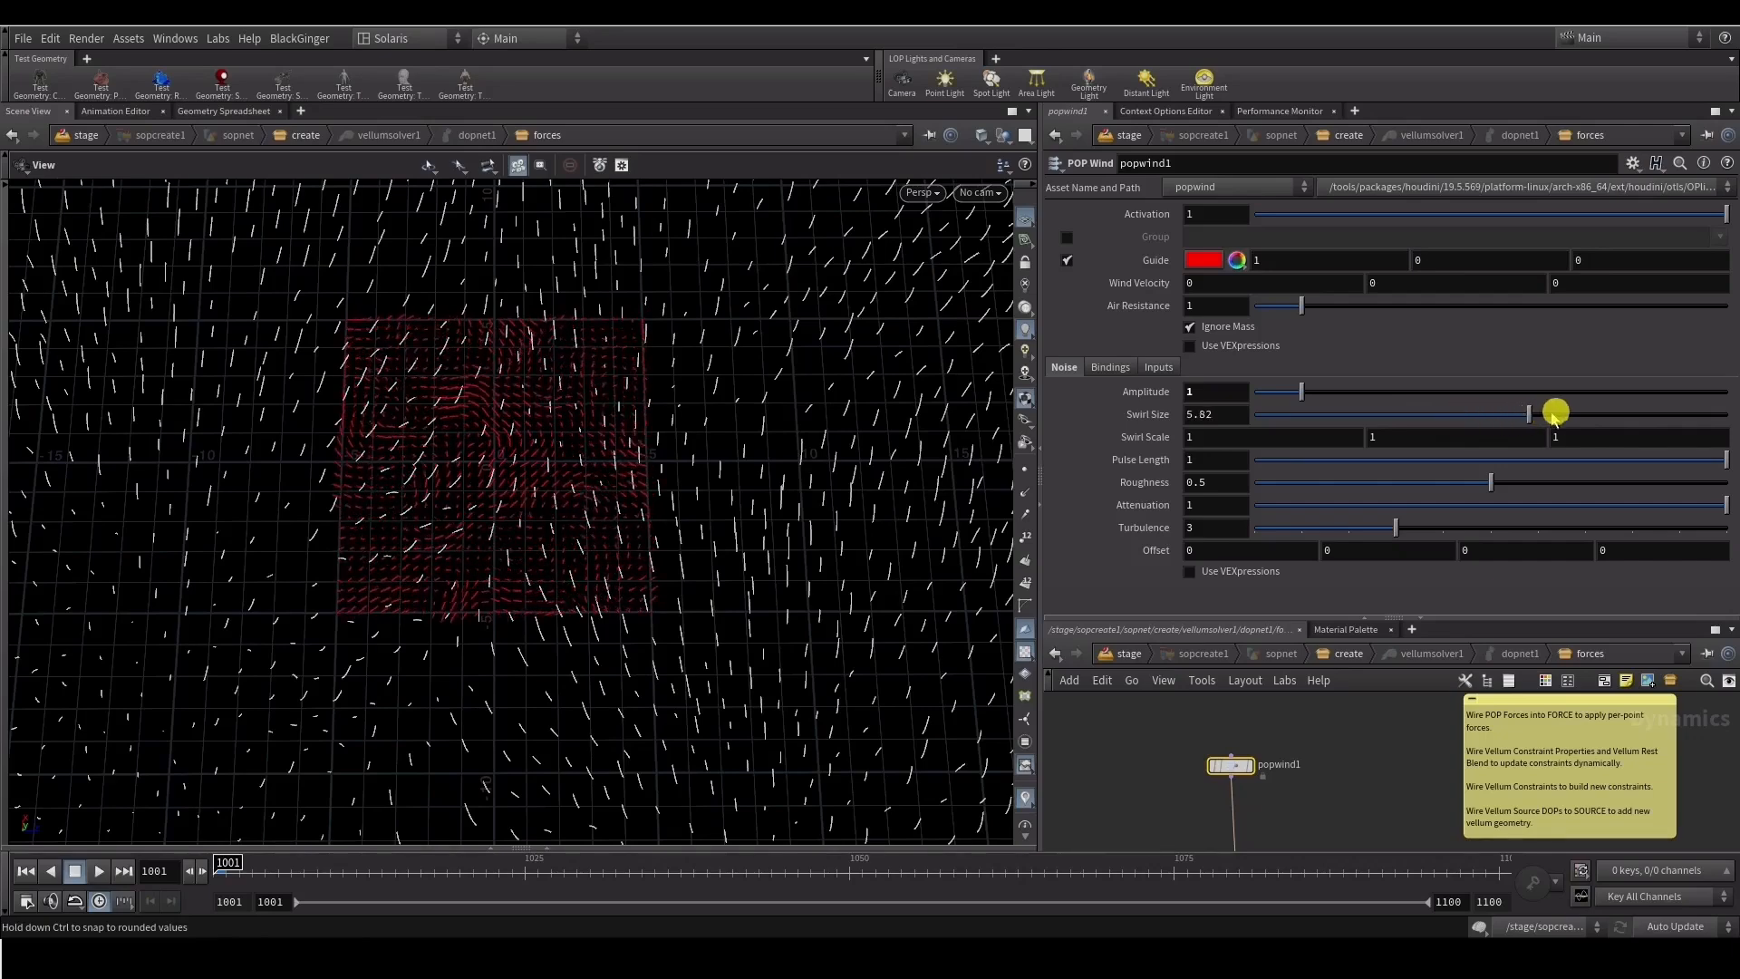
left_click_drag(420, 460, 391, 482)
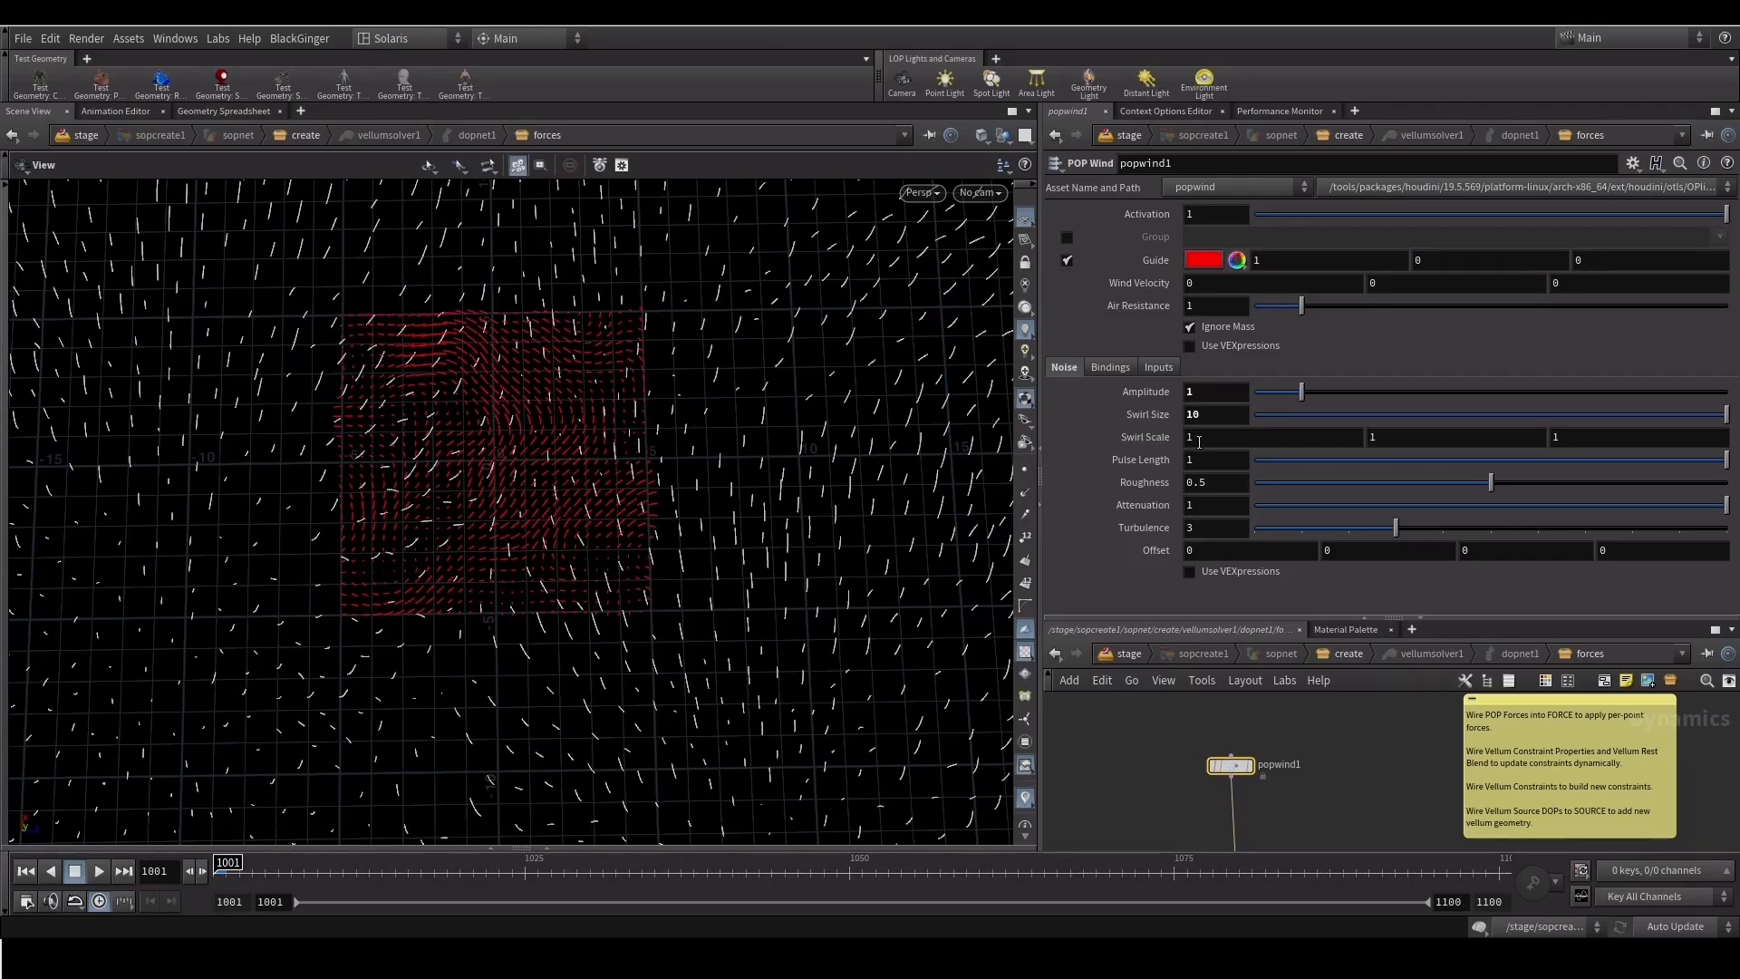
middle_click_drag(1139, 441, 1167, 437)
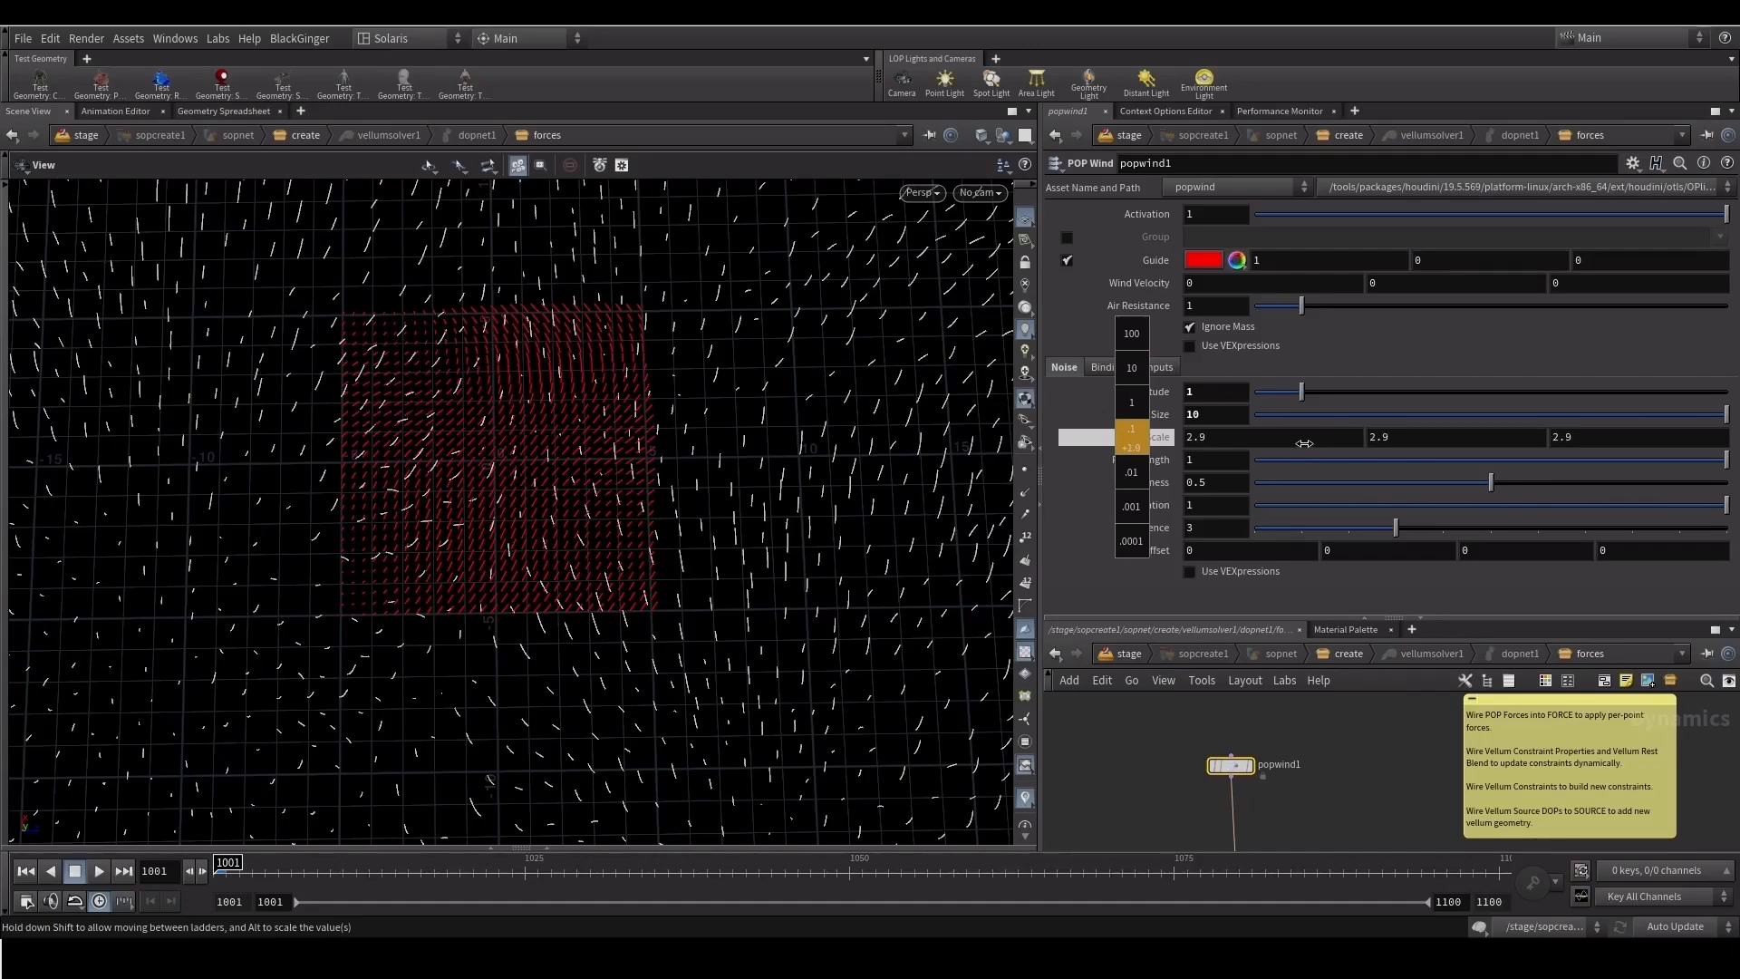
middle_click_drag(1304, 443, 1303, 443)
Play and scrub the simulation to check the larger wind swirls, and return to frame 1001
left_click(99, 870)
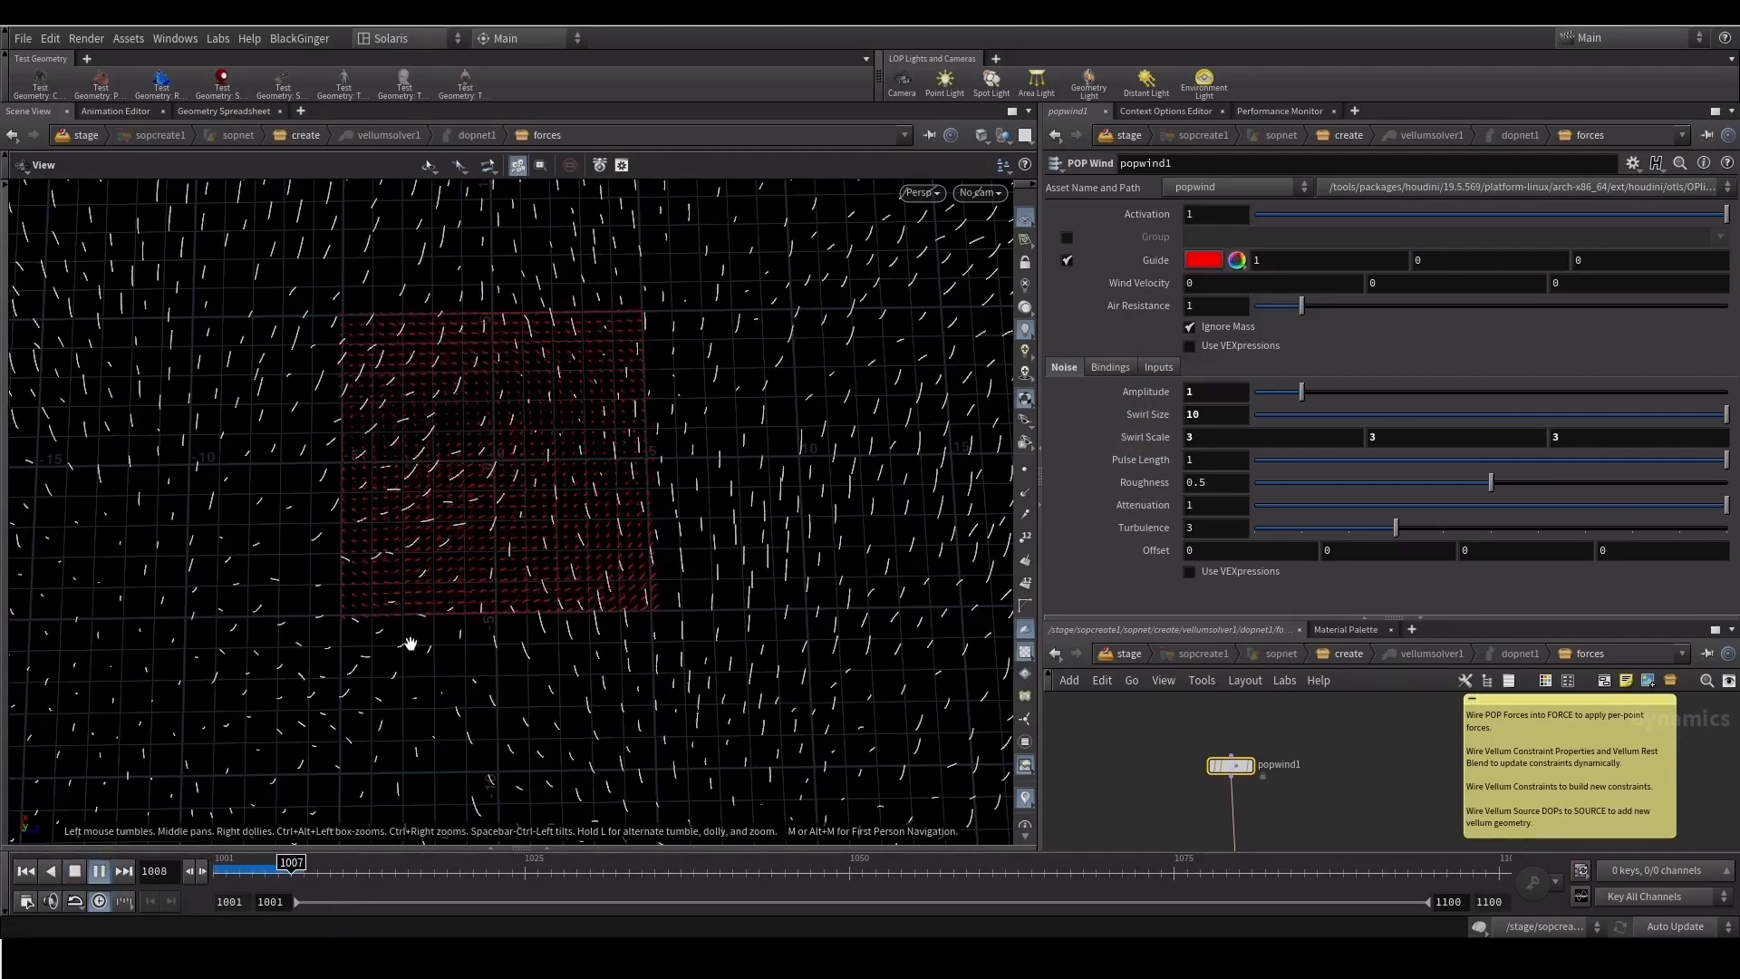
left_click_drag(299, 870, 474, 847)
scroll(264, 722, "down", 5)
left_click_drag(272, 870, 158, 843)
Set the wind noise swirl size to 20 and scrub the simulation to check the hair motion
left_click_drag(682, 481, 688, 464)
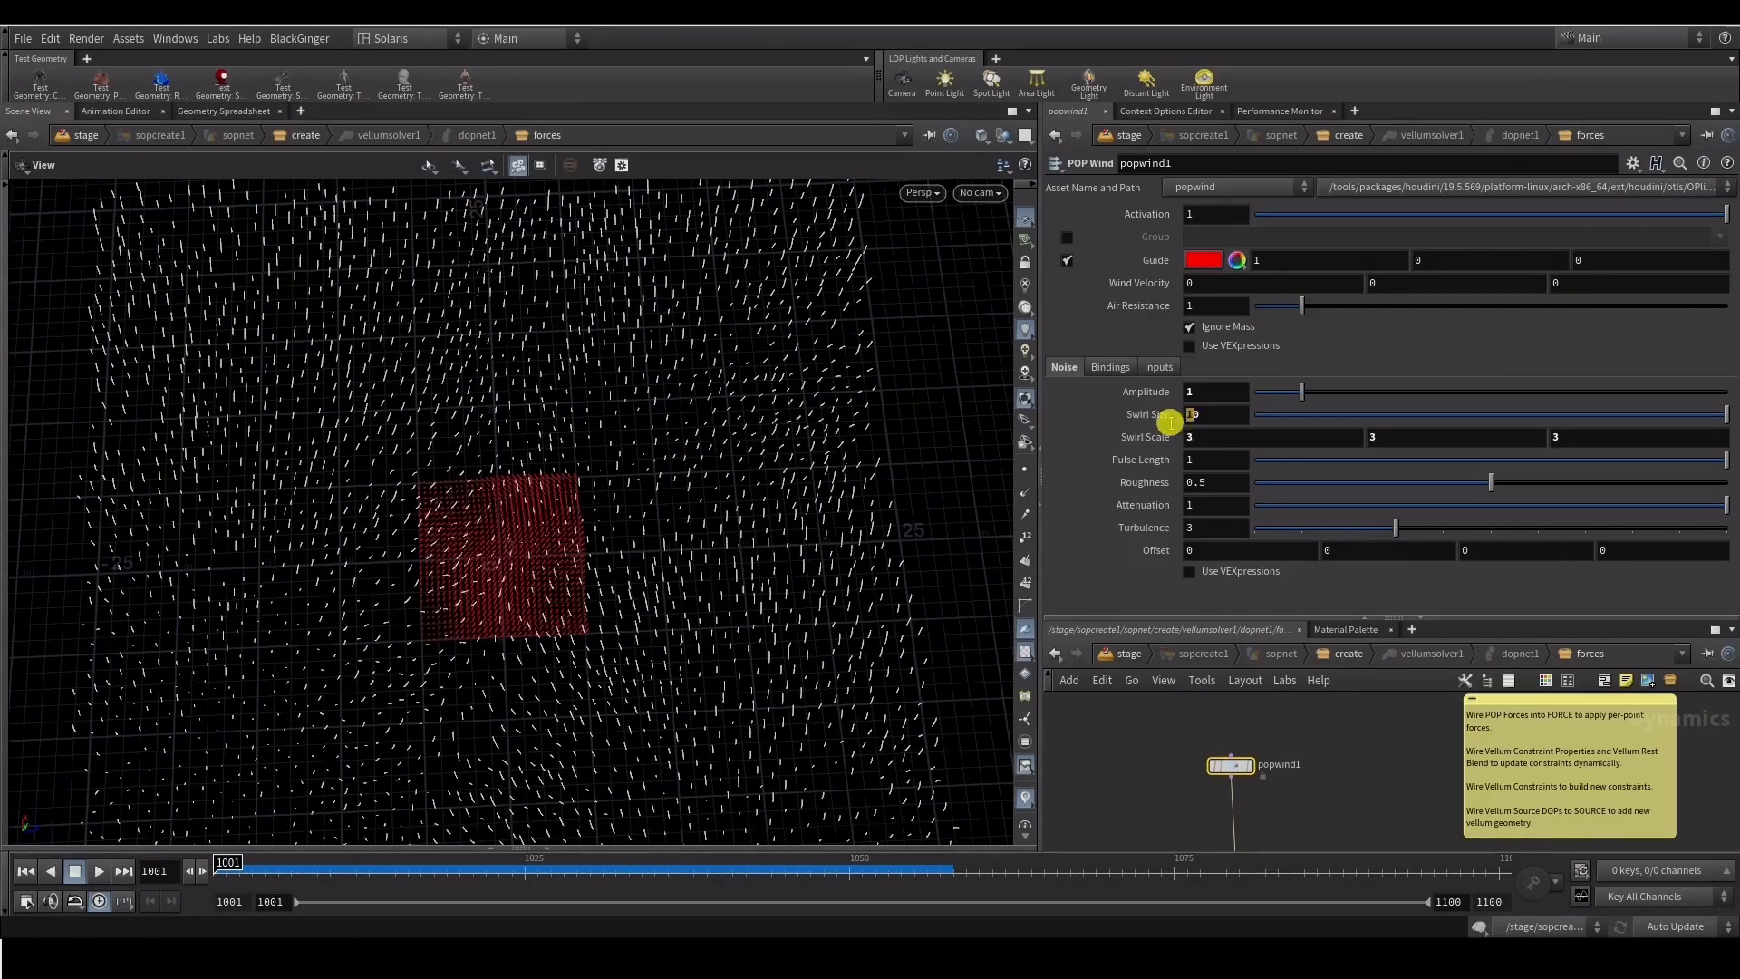
type("2")
key("Return")
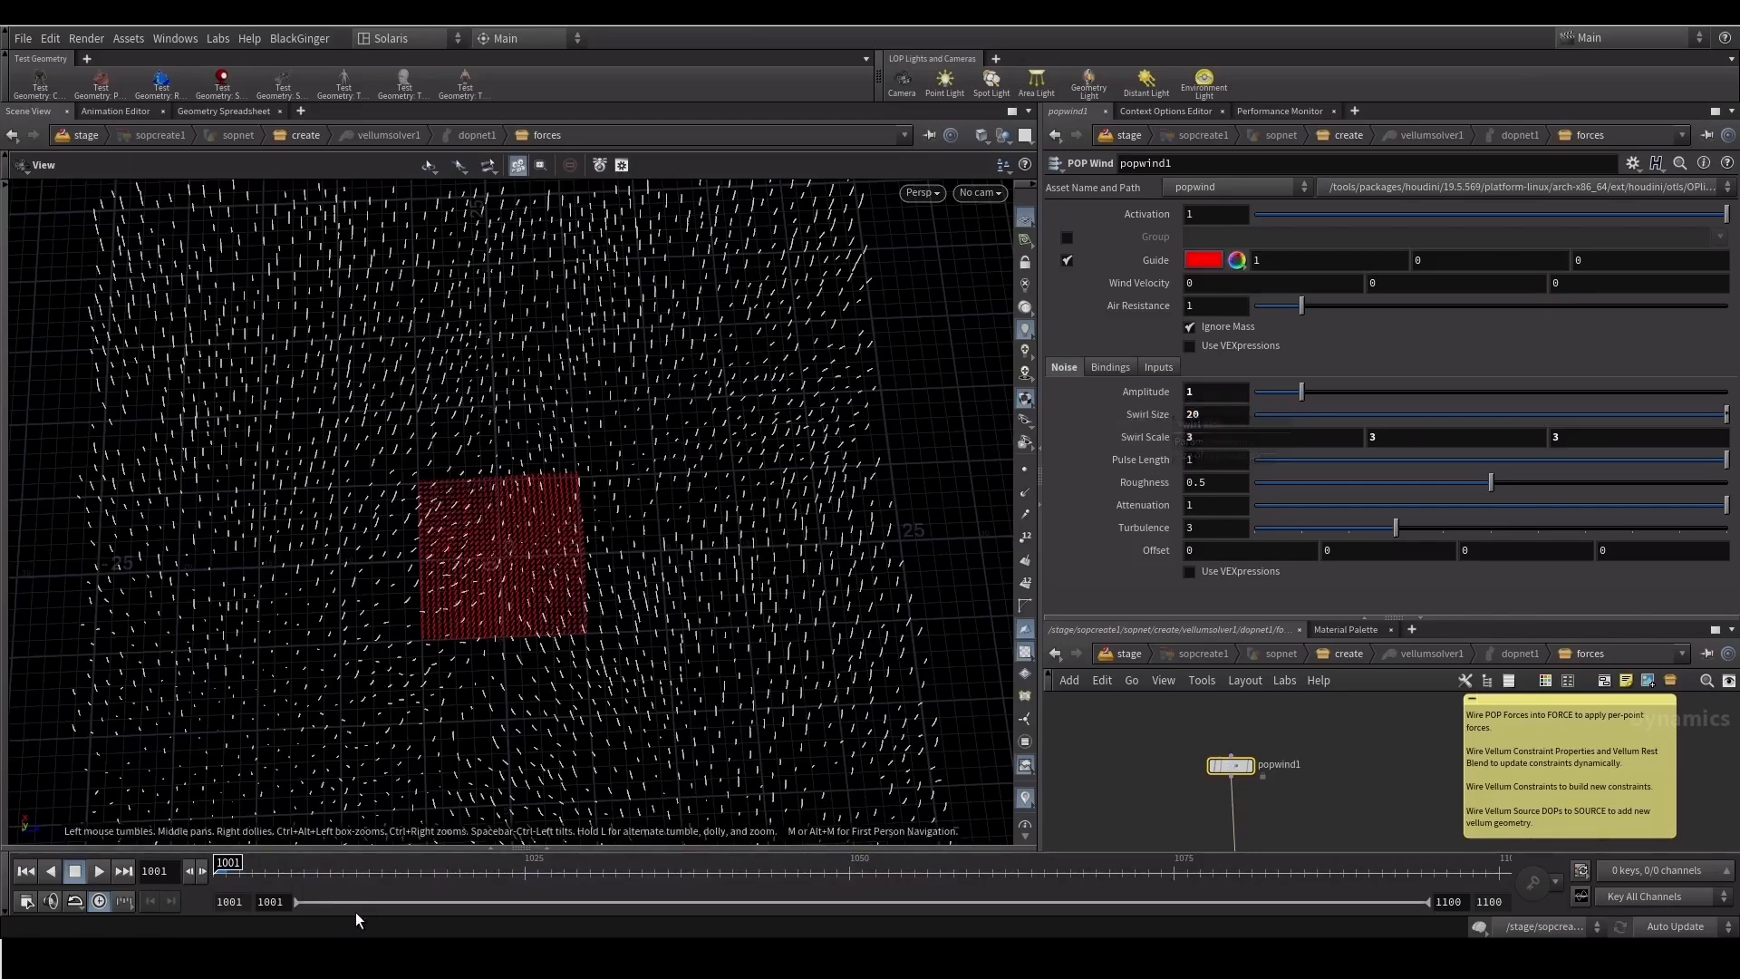
left_click_drag(339, 856, 423, 854)
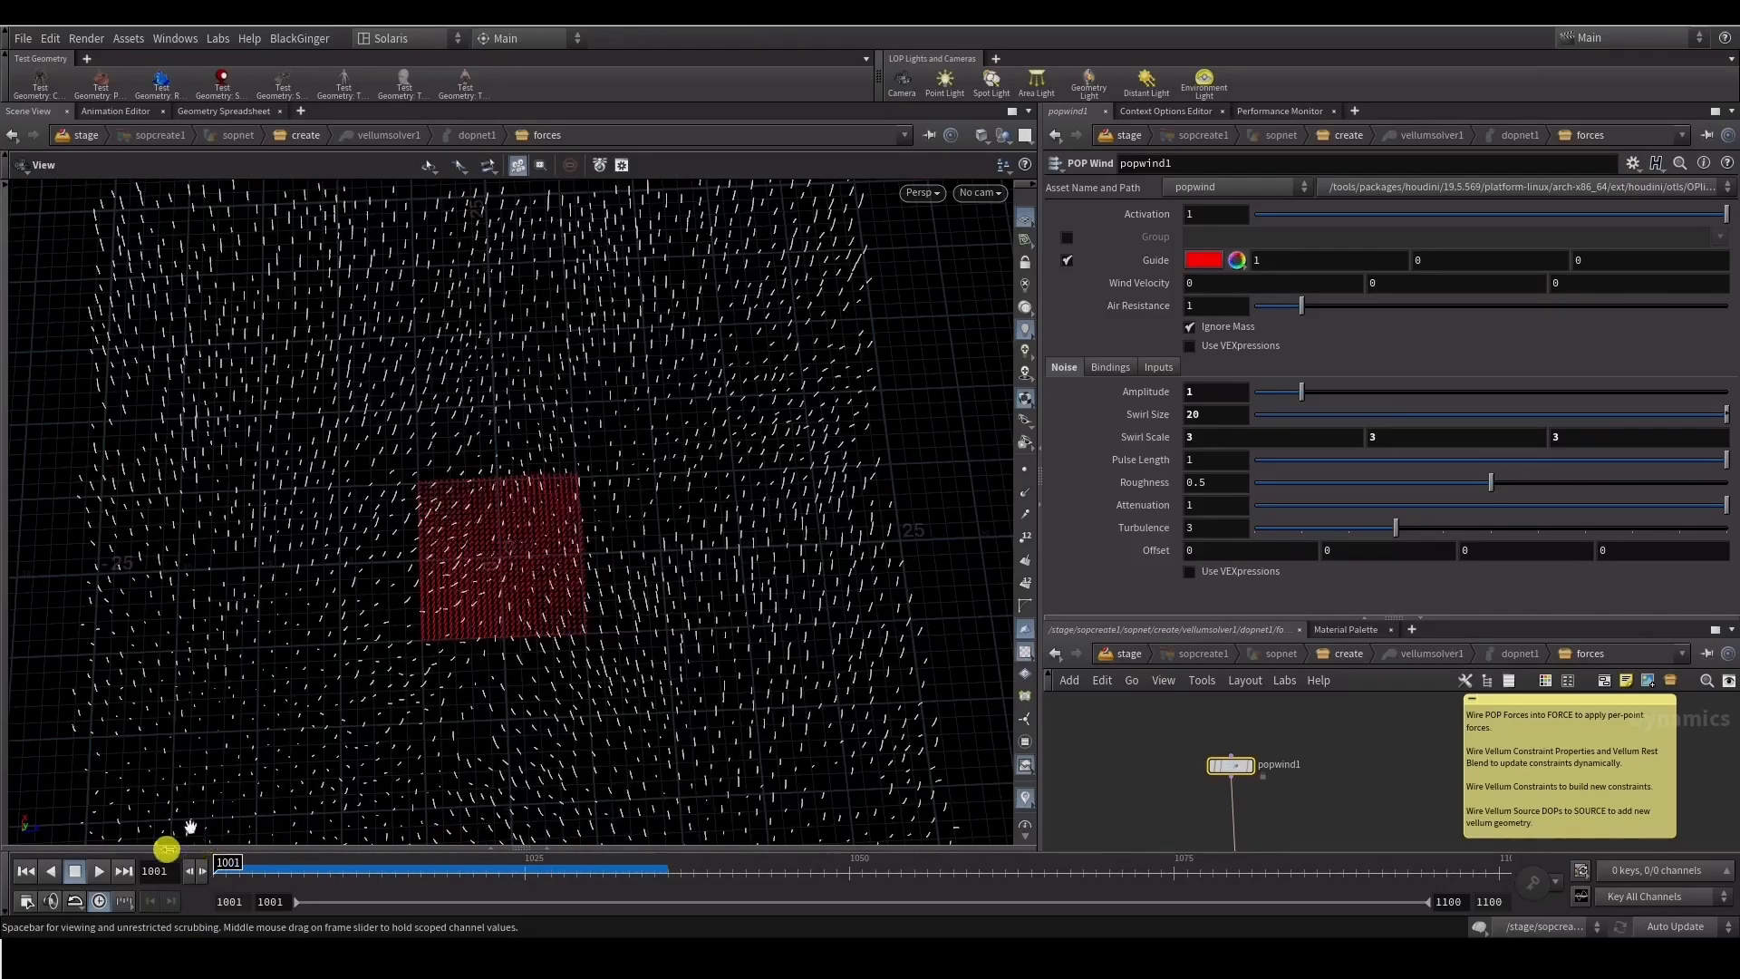
middle_click_drag(376, 719, 423, 666)
left_click_drag(490, 553, 471, 453)
left_click(372, 873)
left_click_drag(364, 879, 162, 864)
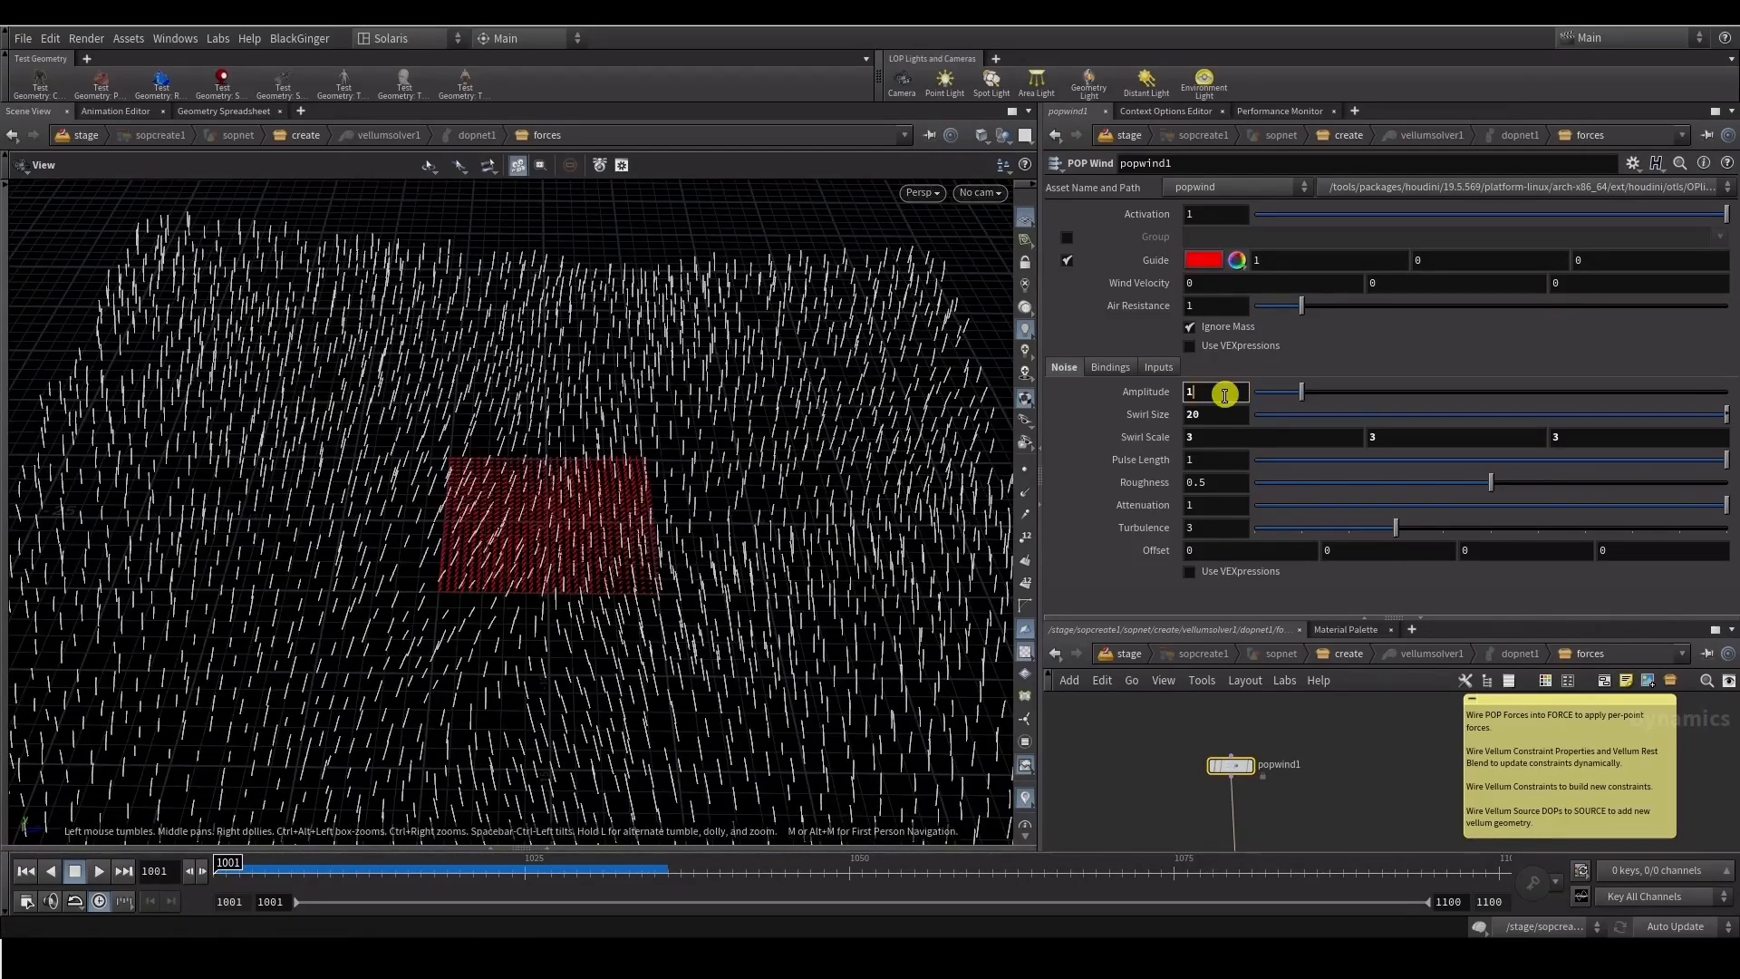
Set the wind noise amplitude to 2 and scrub the simulation forward to frame 1017
type("2")
key("Return")
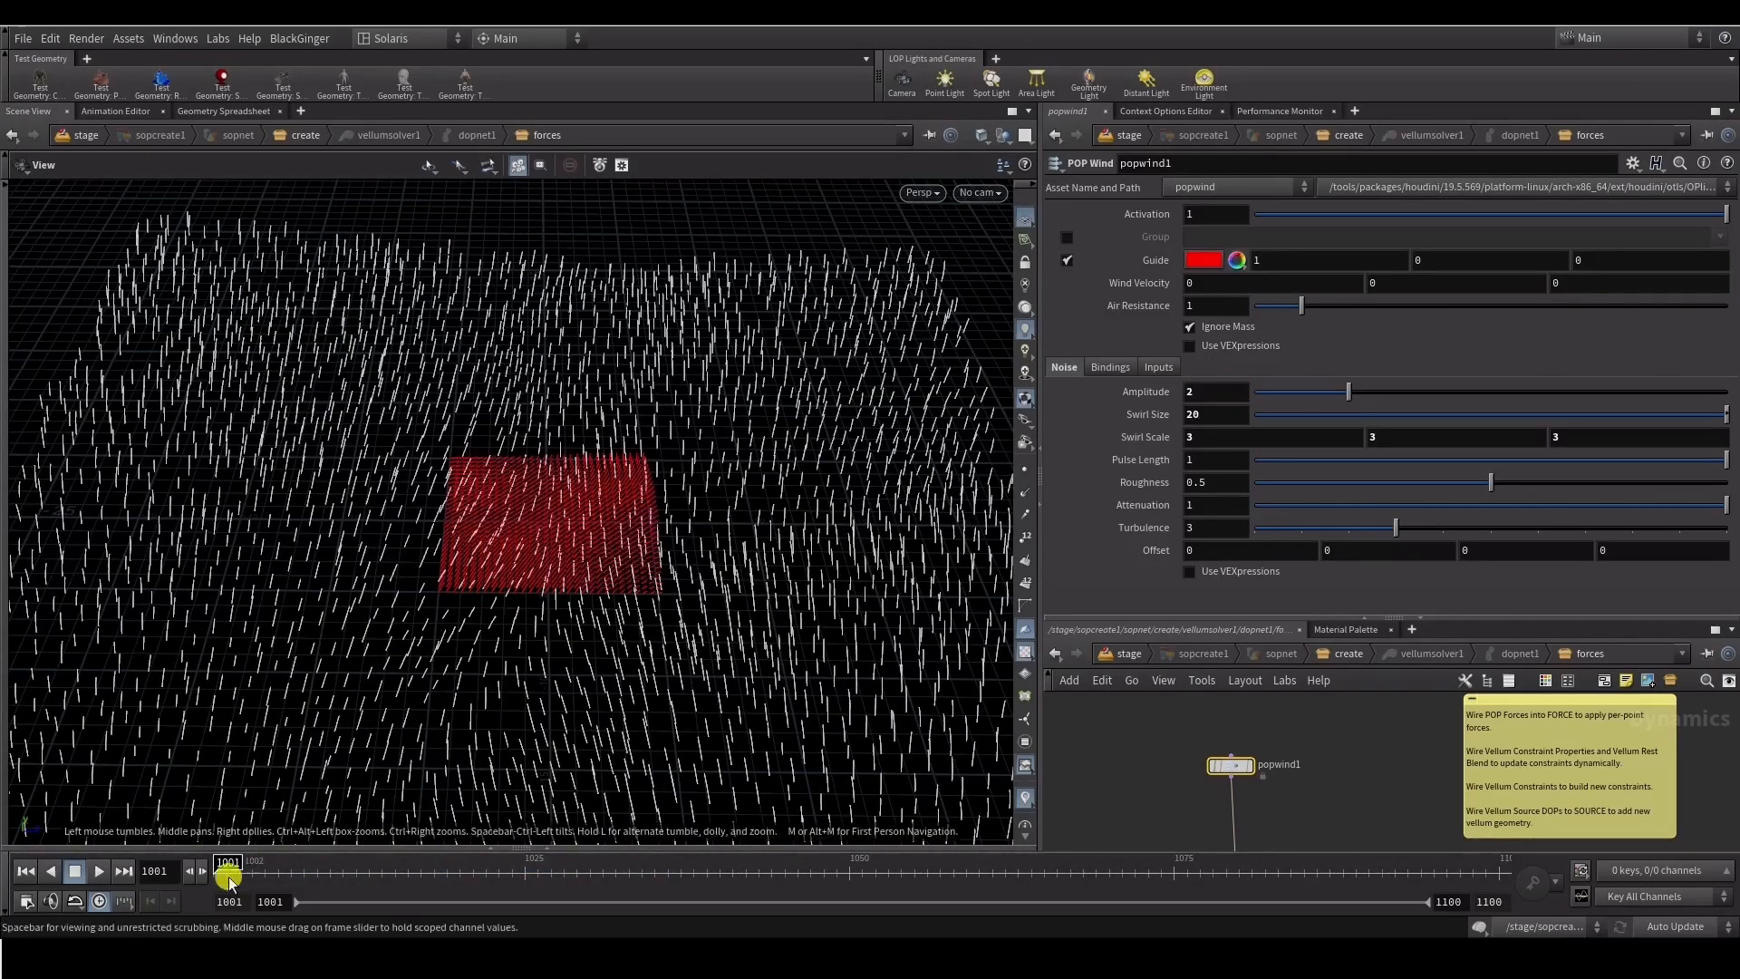
left_click(301, 874)
left_click_drag(302, 875, 427, 872)
left_click_drag(435, 706, 552, 533)
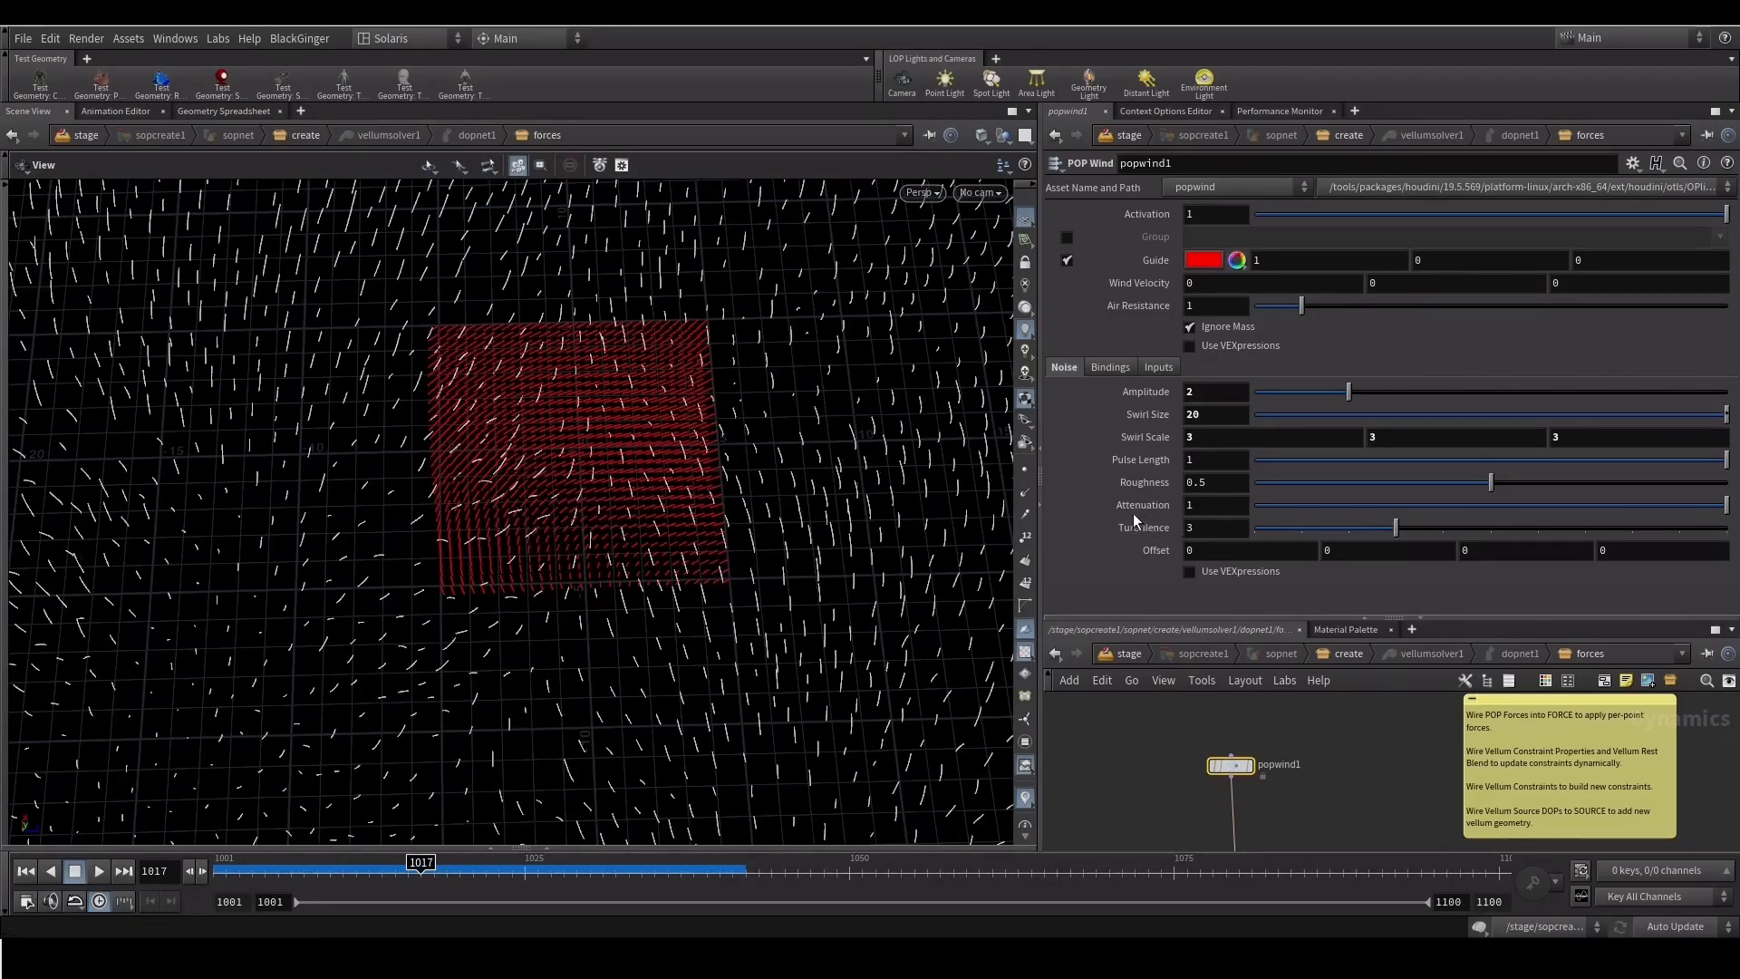
Go back to frame 1001 and set the wind noise swirl size to 2 and attenuation to 1.5
mouse_move(1668, 509)
left_mouse_down()
mouse_move(1553, 502)
mouse_move(1580, 508)
mouse_move(1531, 527)
mouse_move(1487, 515)
mouse_move(1592, 514)
mouse_move(1526, 529)
mouse_move(1641, 513)
left_mouse_up()
left_click(25, 871)
left_click(1234, 410)
type("2")
key("Return")
left_click_drag(594, 549, 671, 500)
mouse_move(1591, 504)
left_mouse_down()
mouse_move(1379, 505)
mouse_move(1587, 517)
left_mouse_up()
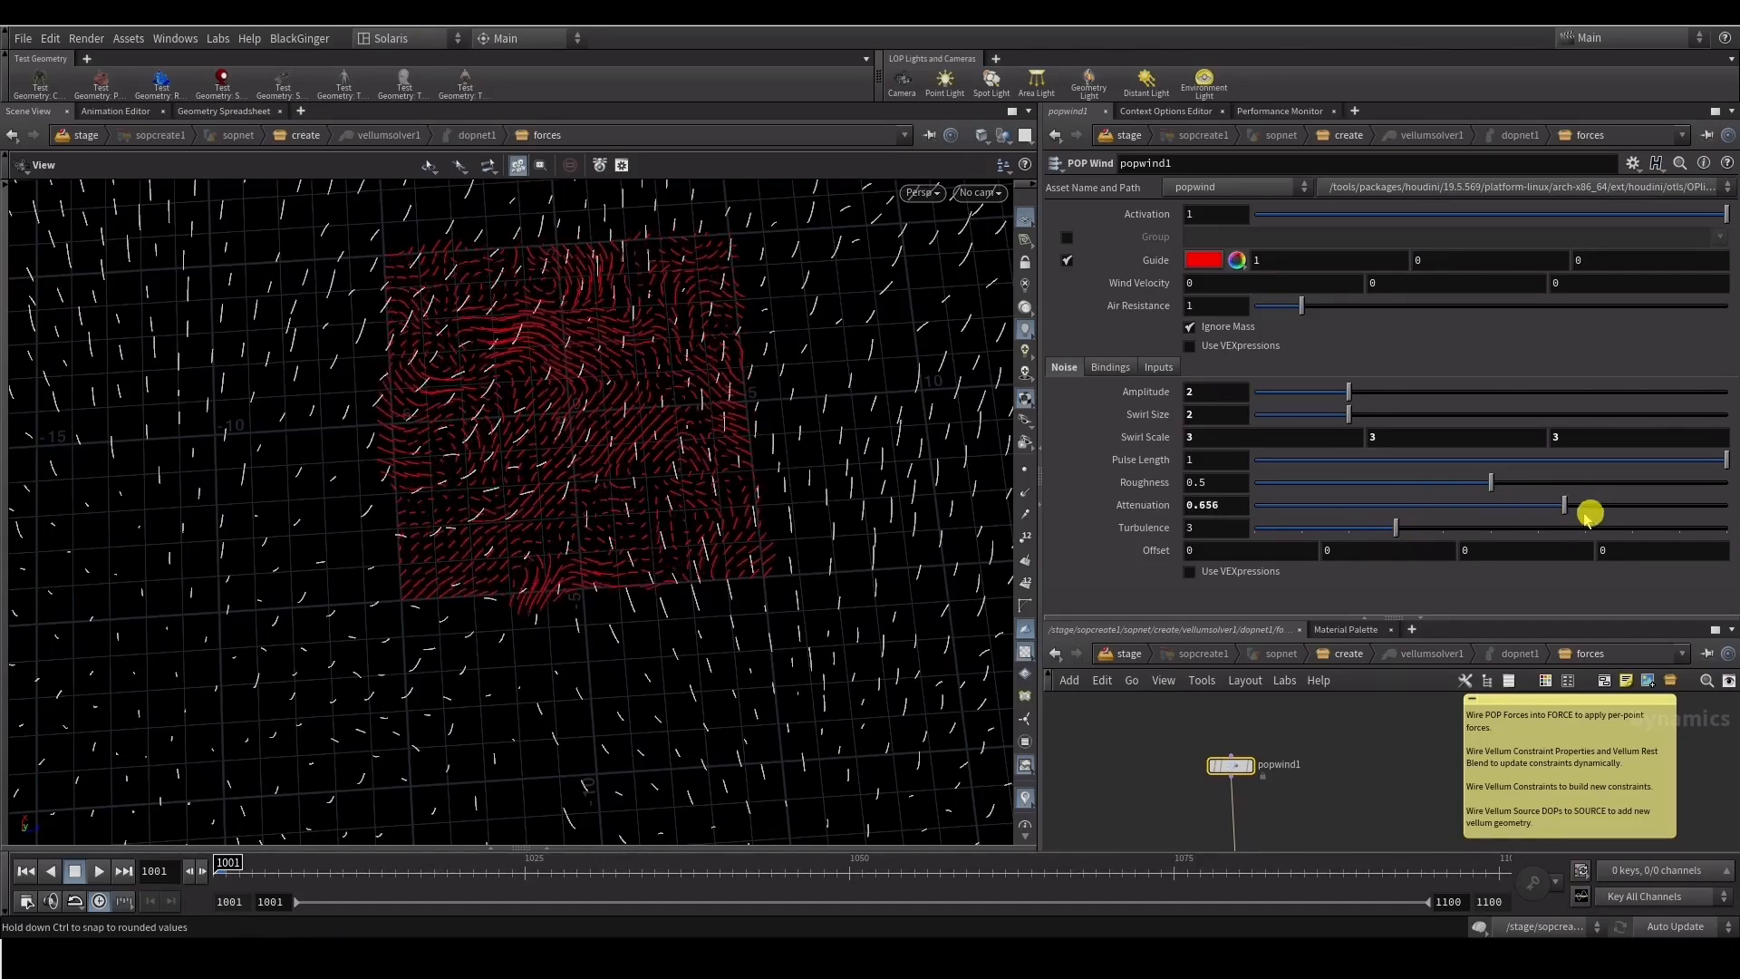
mouse_move(1206, 505)
middle_mouse_down()
mouse_move(1287, 508)
mouse_move(1229, 516)
middle_mouse_up()
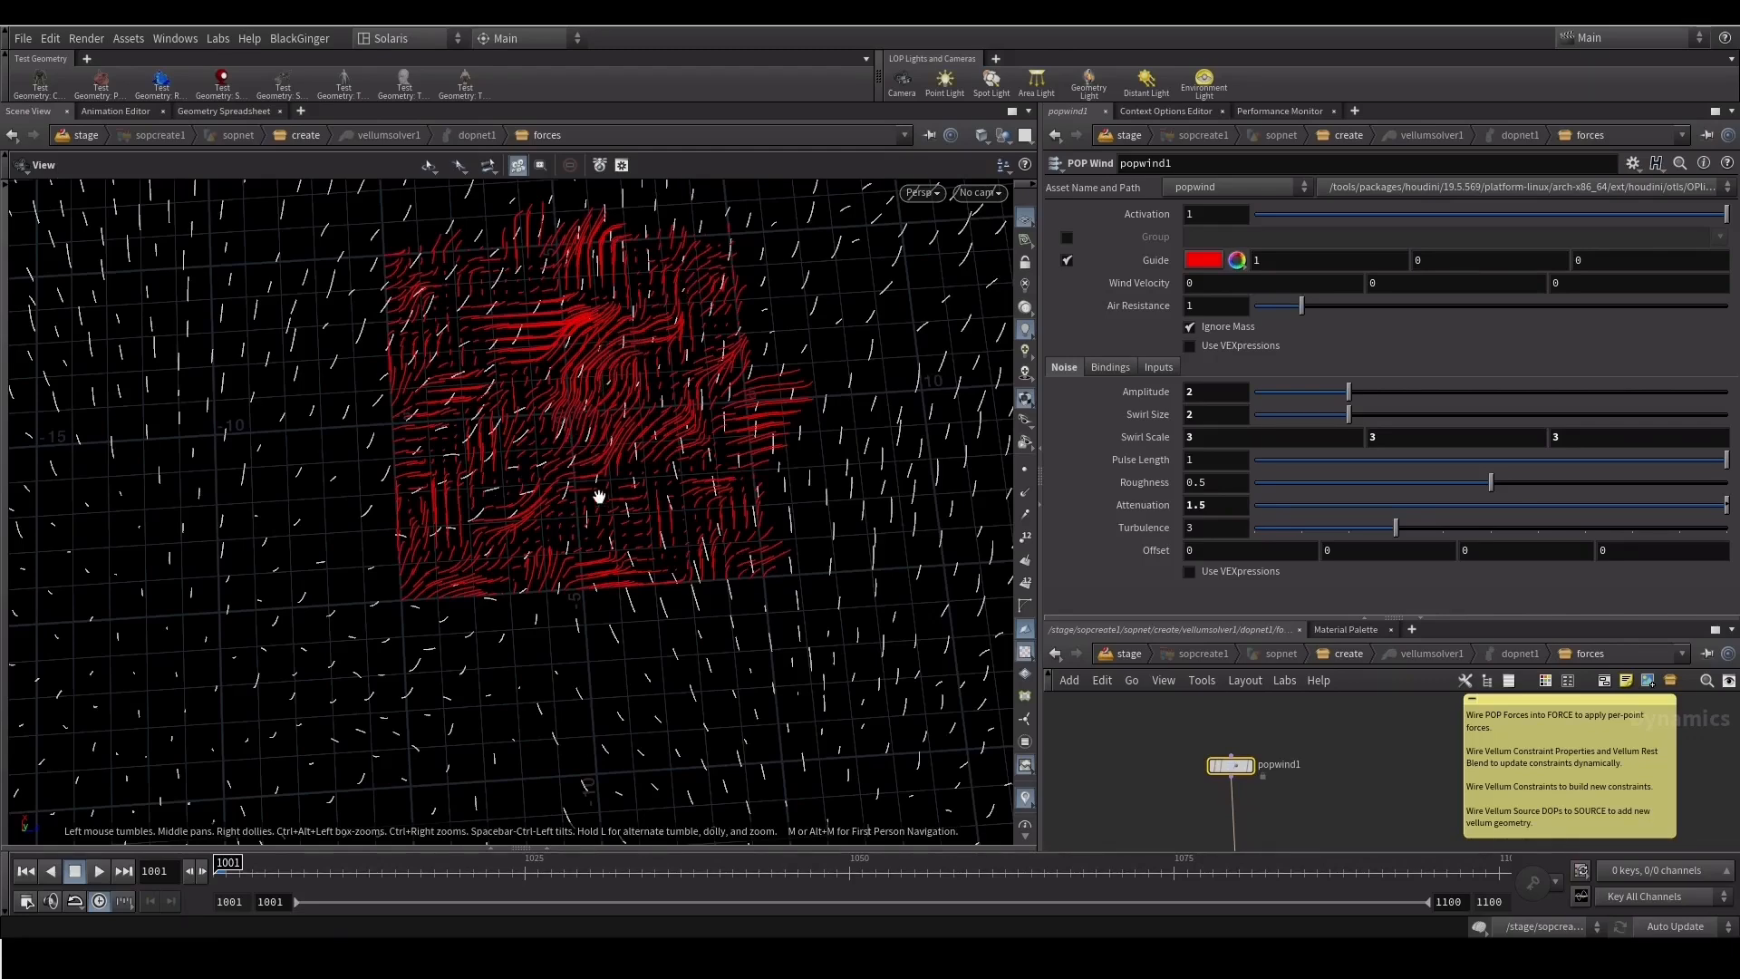
Examine the wind guide over the terrain, scrub the simulation and return to frame 1001
left_click_drag(622, 518, 474, 470)
left_click_drag(500, 345, 490, 334)
left_click_drag(530, 569, 548, 453)
left_click_drag(249, 876, 447, 860)
right_click_drag(291, 639, 140, 752)
left_click_drag(450, 666, 451, 654)
left_click_drag(222, 865, 95, 847)
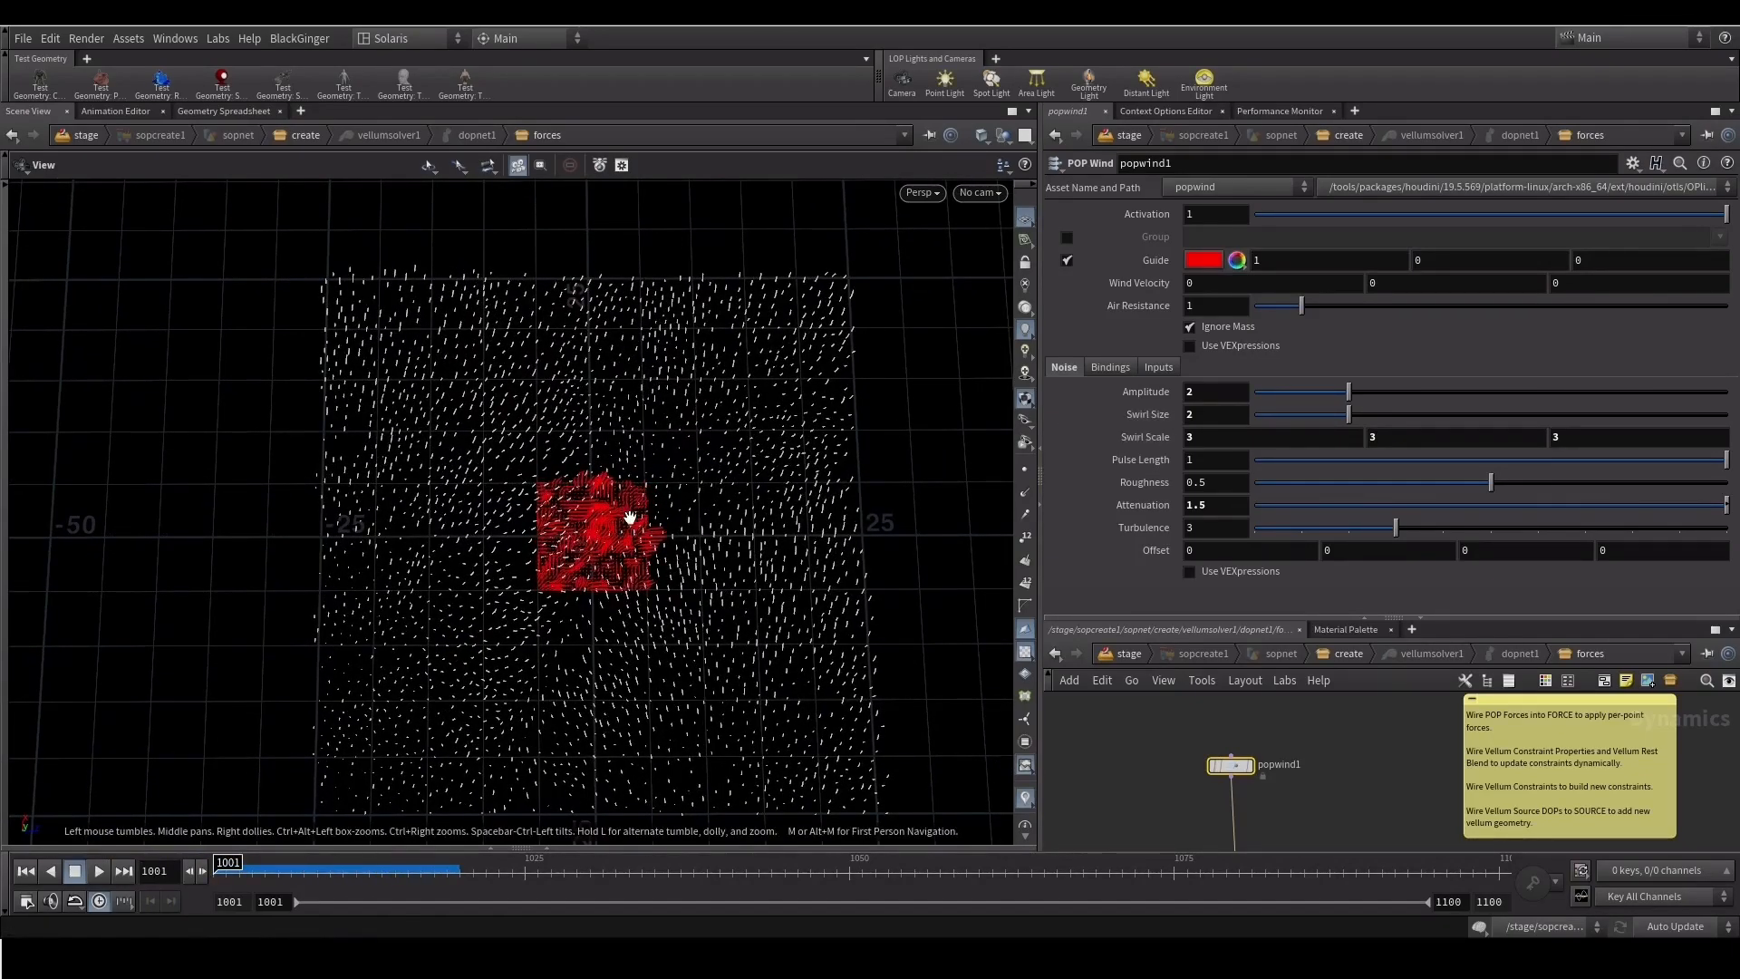
Set the wind noise swirl size back to 20 and scrub through the first frames
scroll(671, 480, "up", 3)
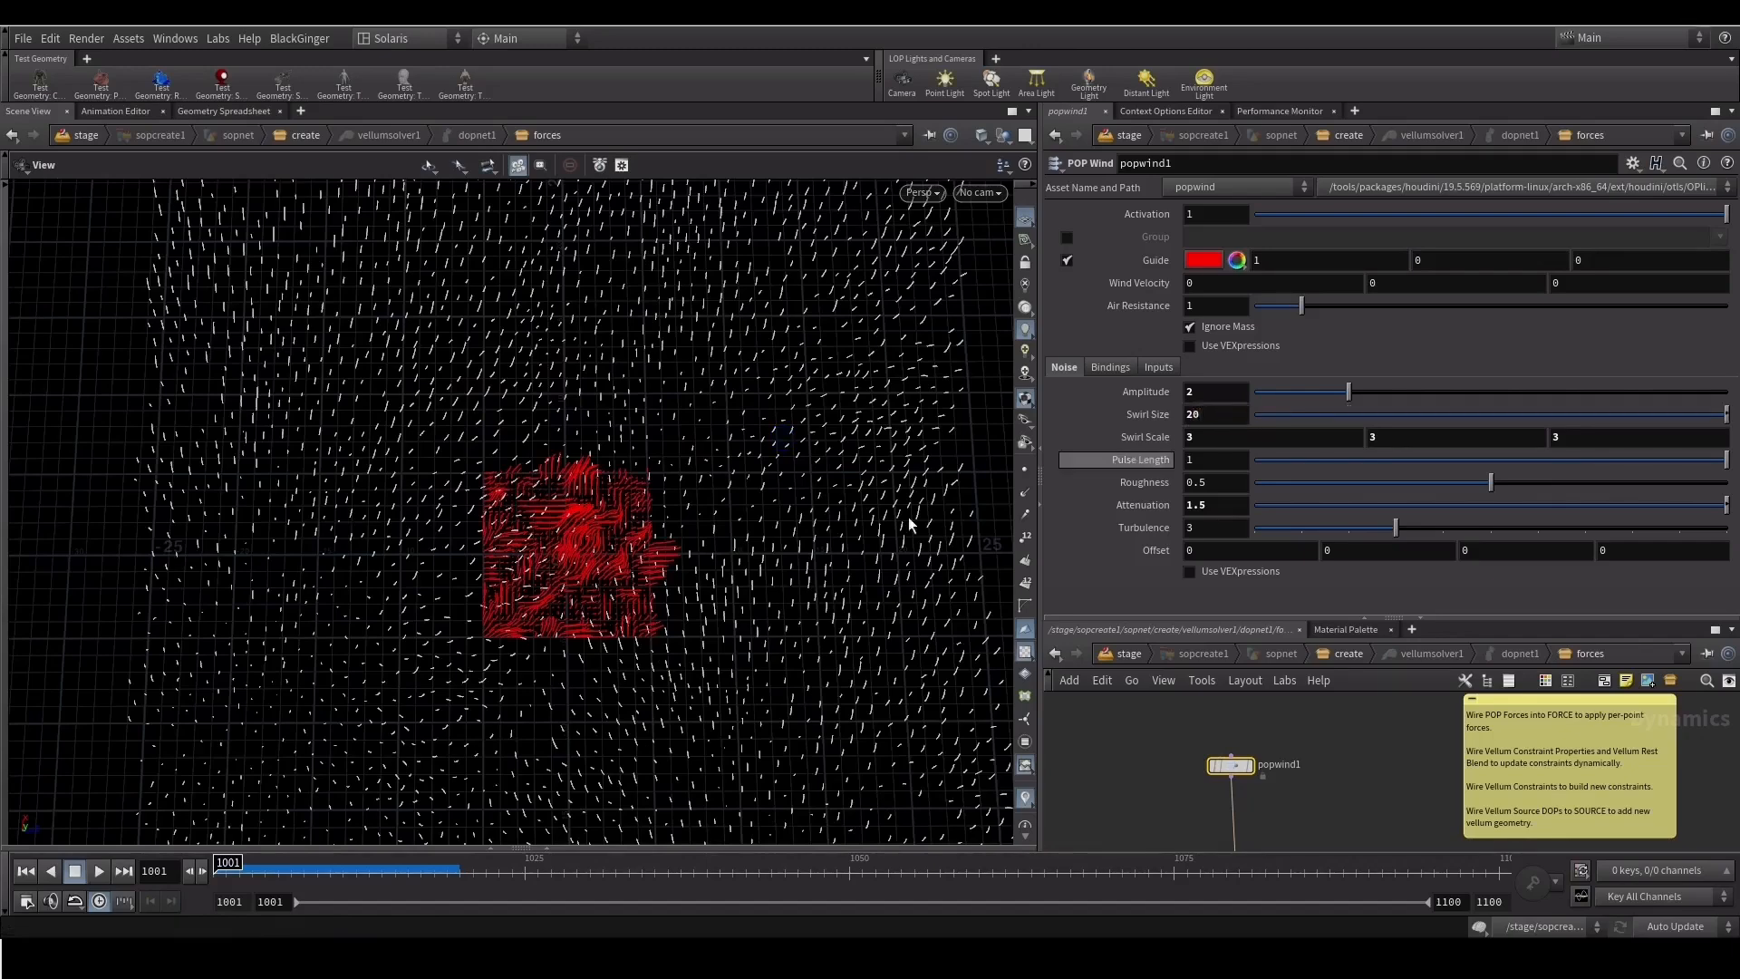
key("Return")
scroll(753, 506, "down", 4)
left_click_drag(237, 872, 474, 852)
left_click_drag(621, 625, 605, 669)
Play the simulation and scrub the cached frames to examine the wind waves, ending at frame 1010
left_click(292, 880)
left_click(101, 871)
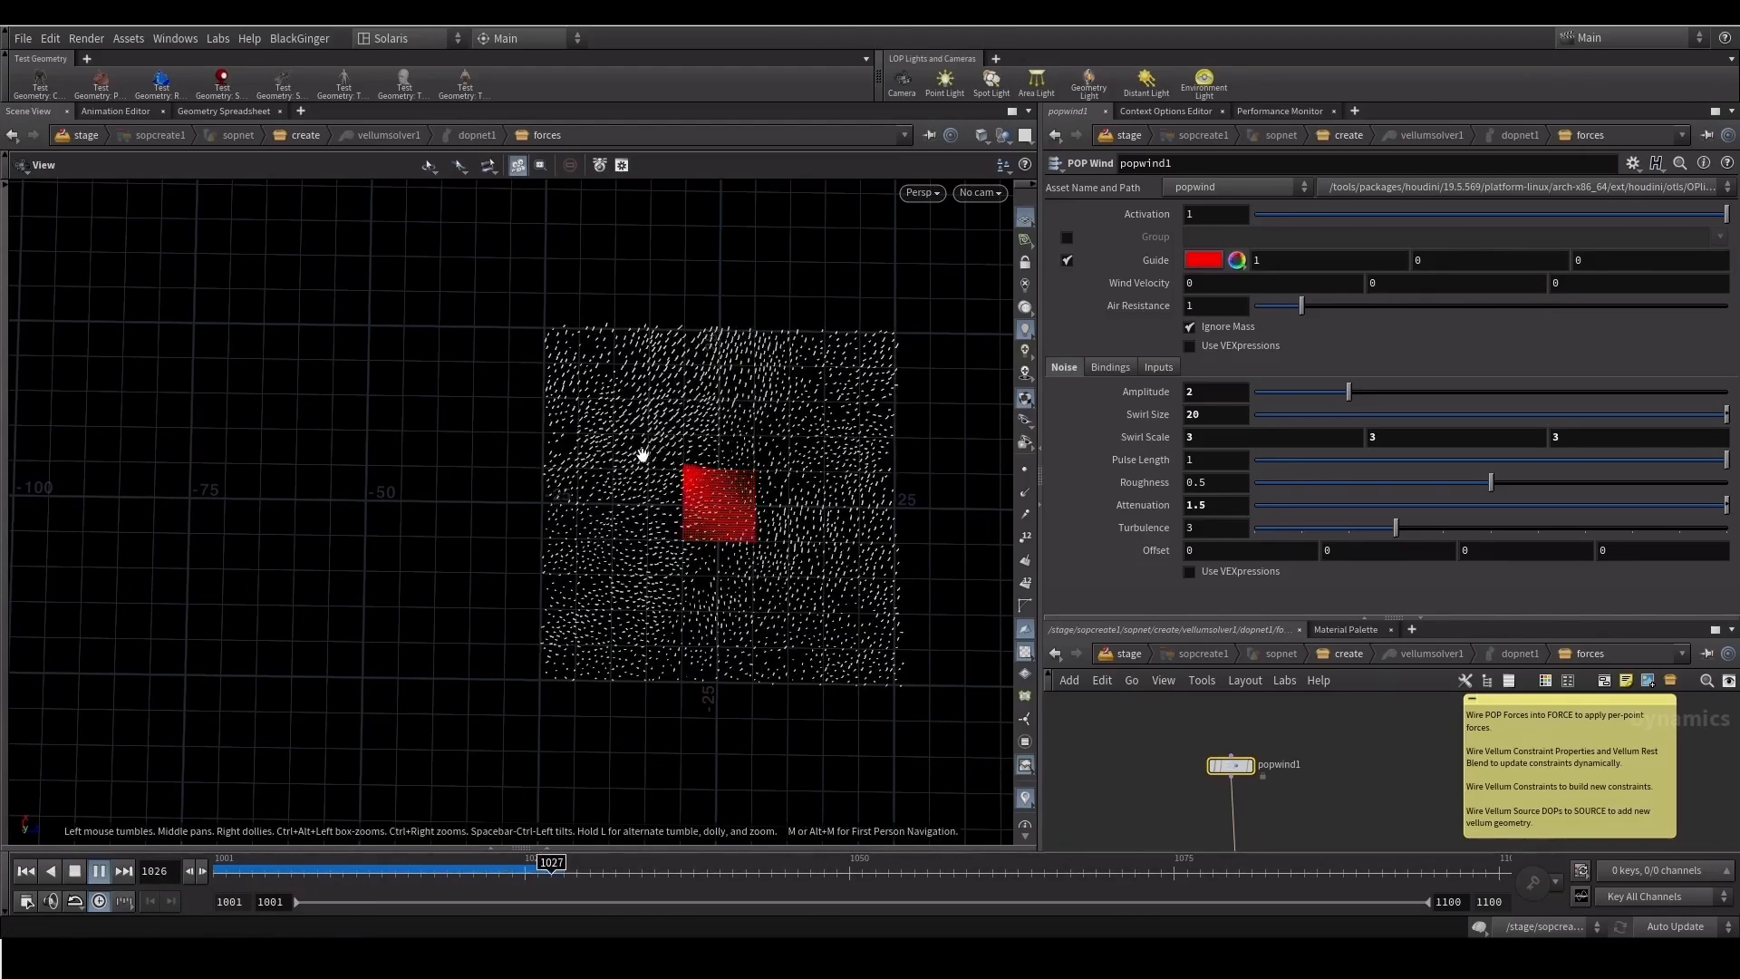
left_click_drag(279, 872, 565, 867)
left_click_drag(732, 859, 432, 852)
right_click_drag(620, 647, 675, 560)
left_click_drag(216, 874, 602, 863)
left_click_drag(220, 872, 330, 862)
key("space+g")
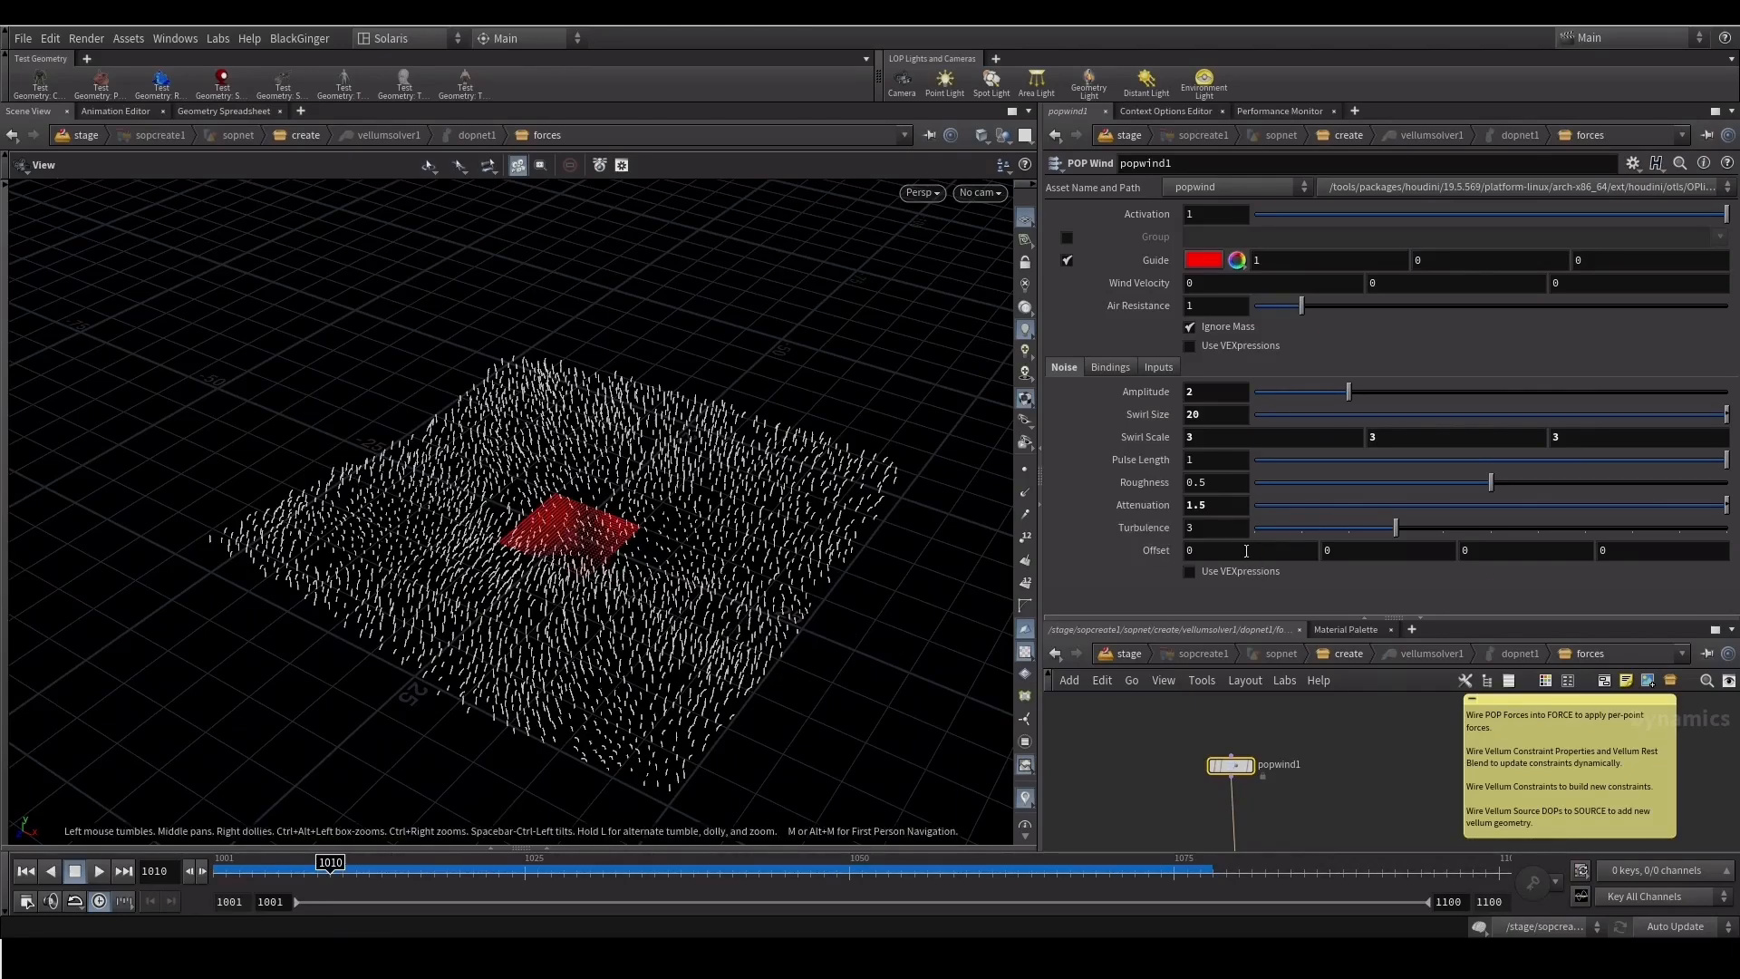
type("@")
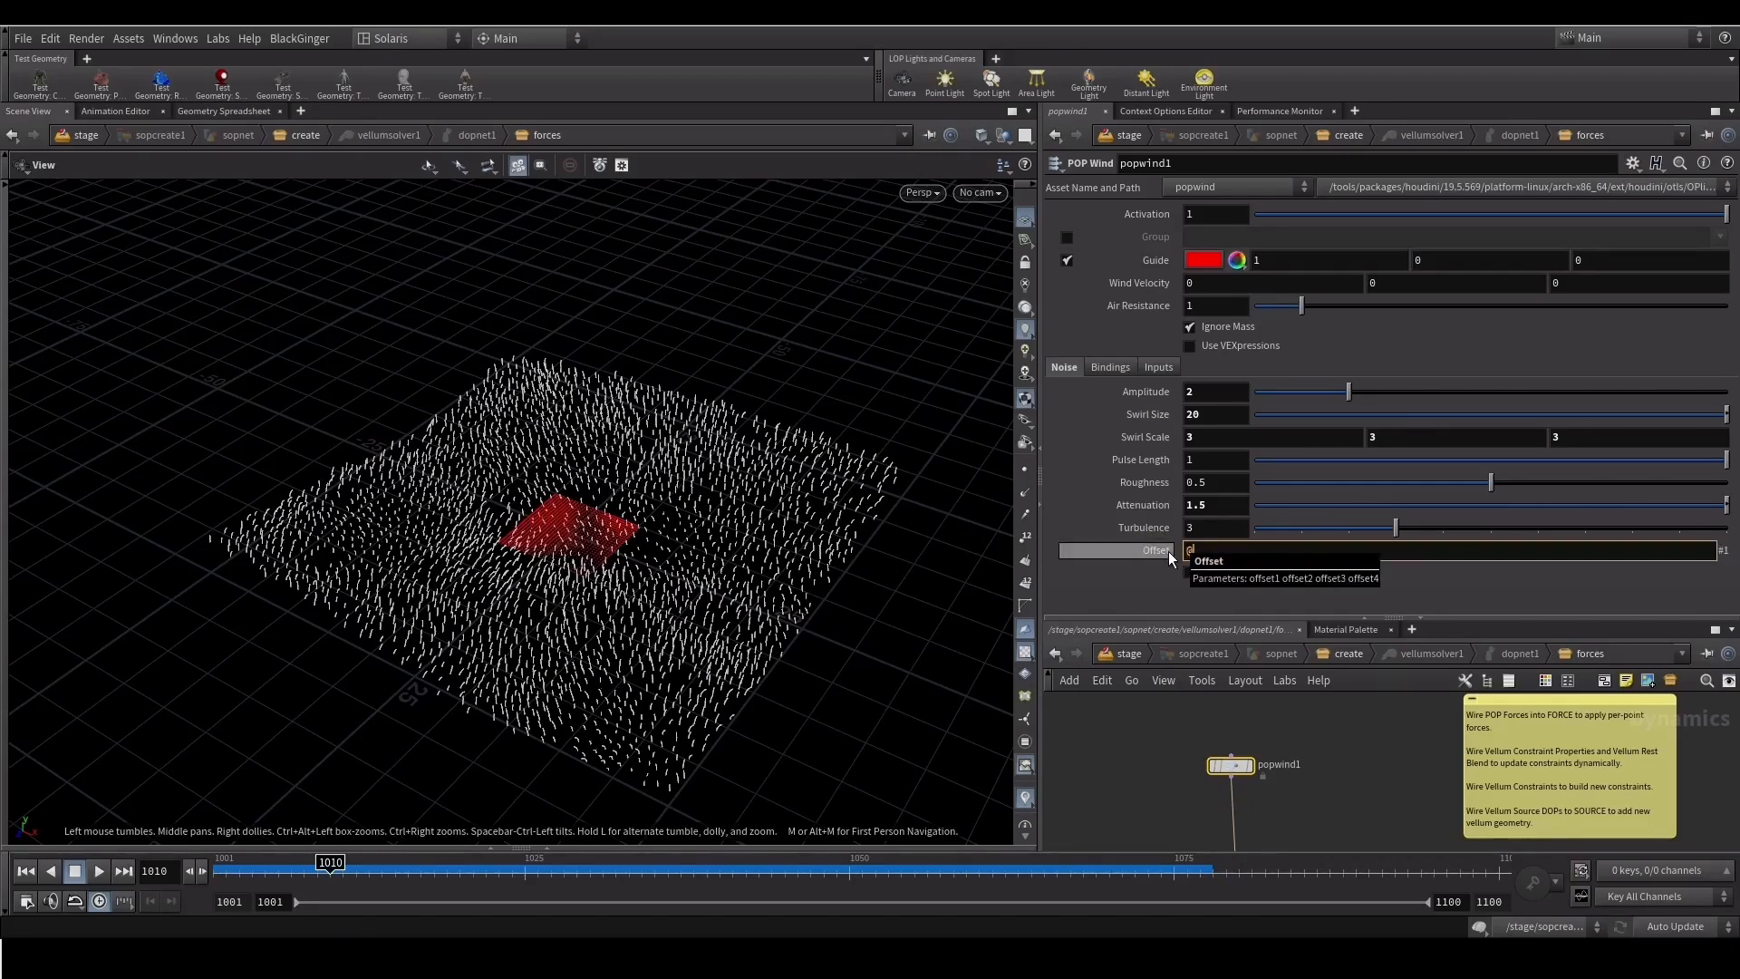
type("Time")
key("Return")
left_click_drag(232, 870, 362, 873)
left_click_drag(436, 867, 707, 868)
left_click_drag(530, 653, 622, 692)
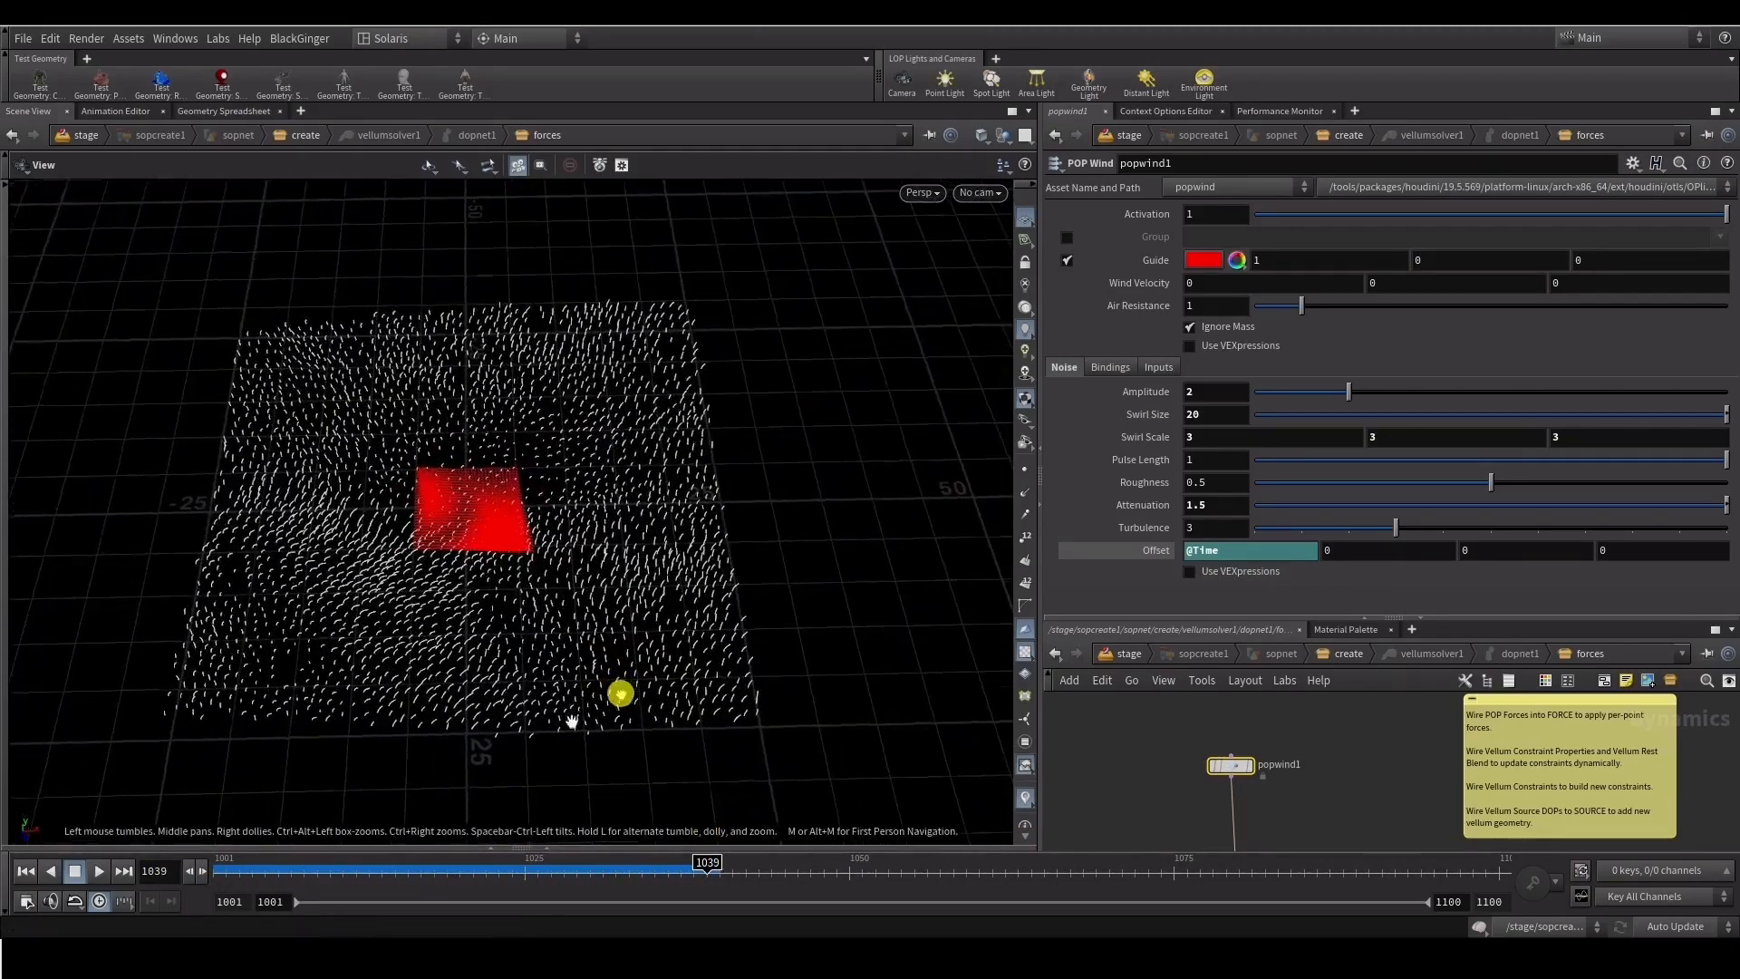
Play and scrub the wind simulation while viewing the hairs from different angles, ending at frame 1001
left_click_drag(299, 870, 263, 877)
left_click(99, 871)
left_click_drag(485, 544, 362, 529)
left_click_drag(264, 865, 205, 864)
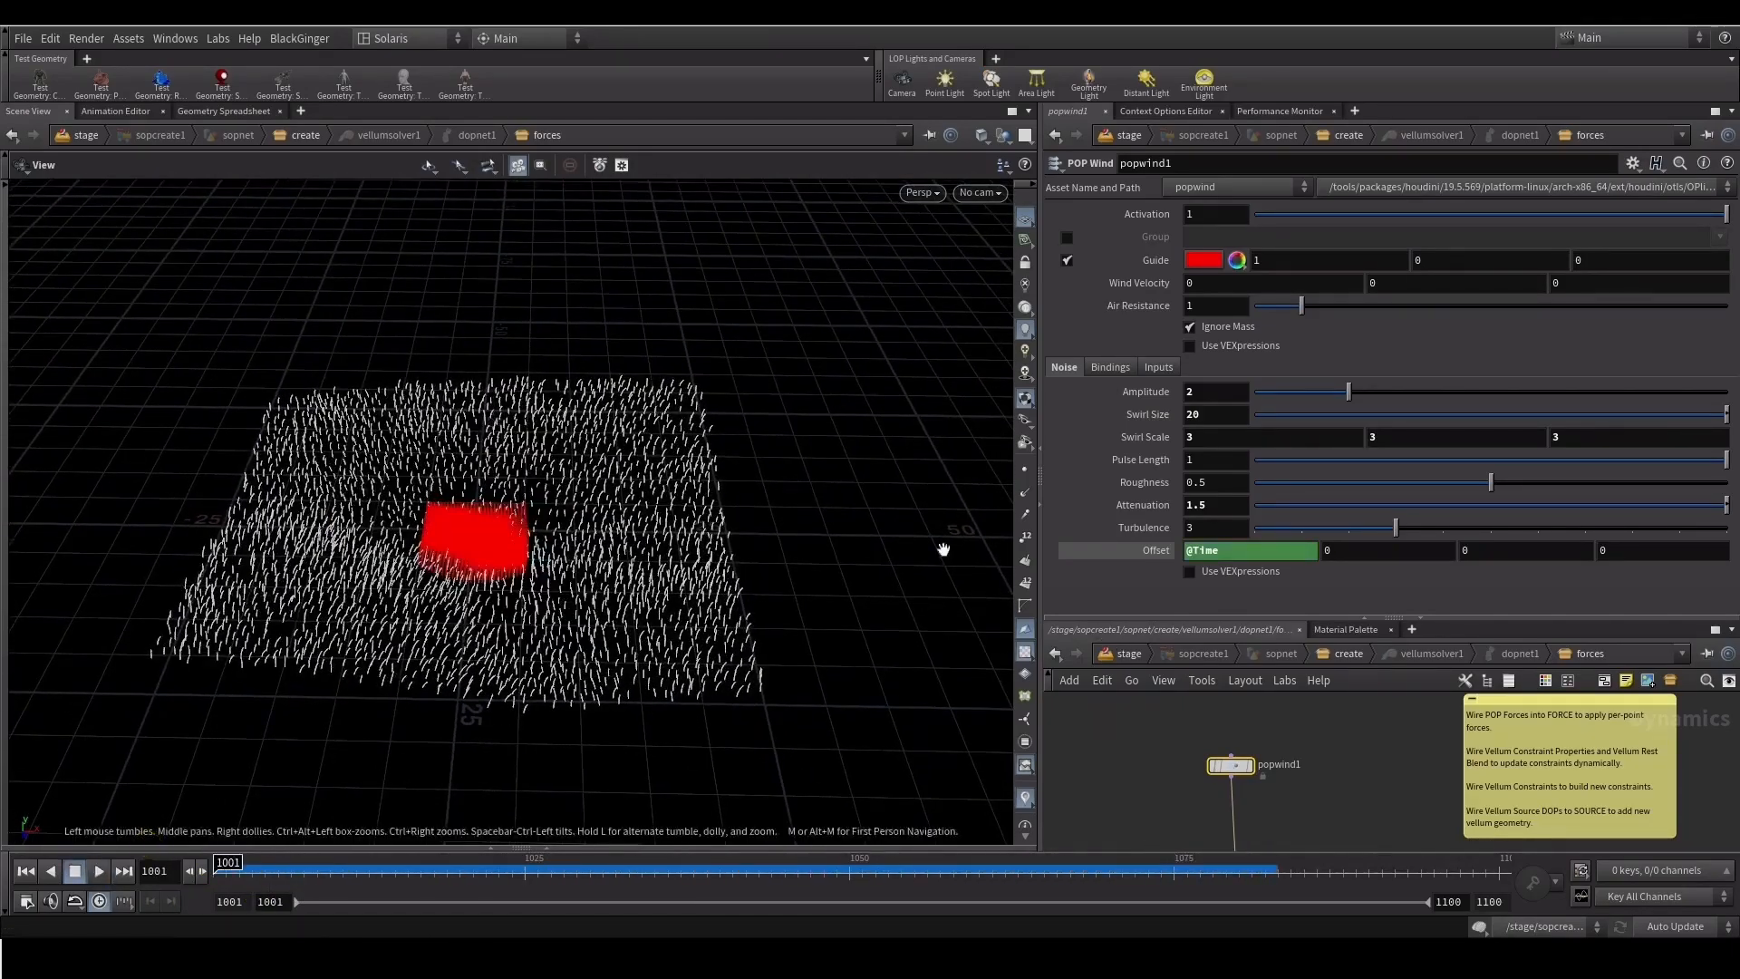
left_click(1236, 549)
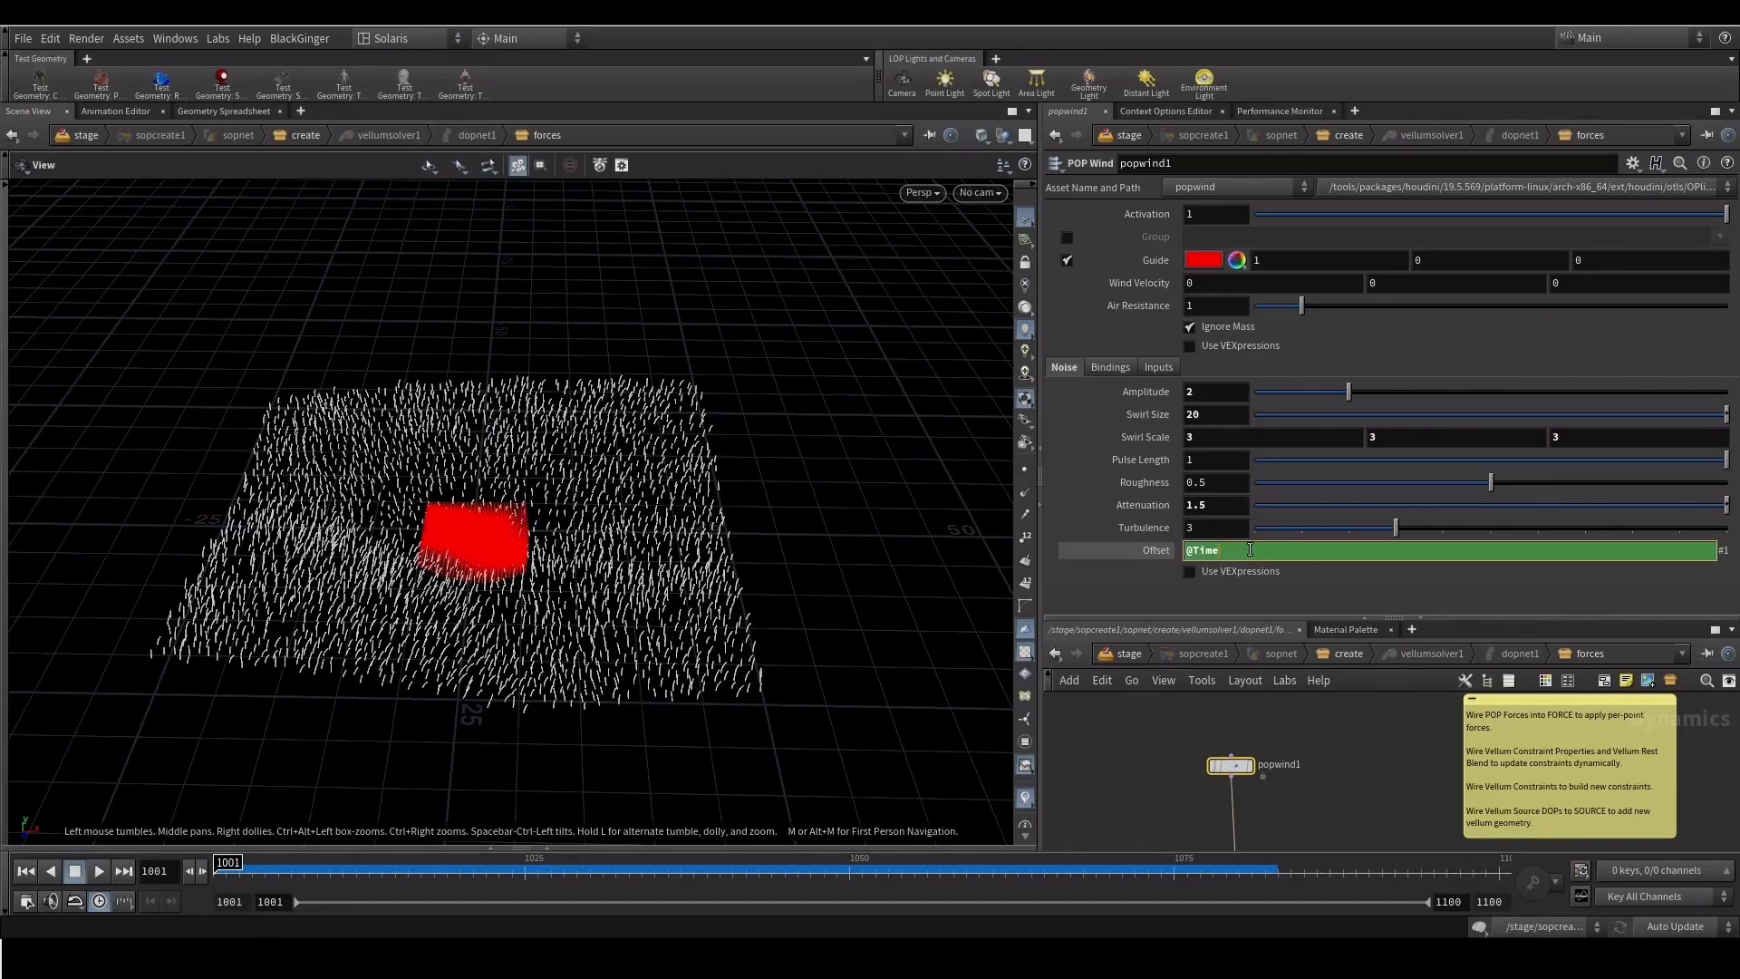
type("5")
key("Return")
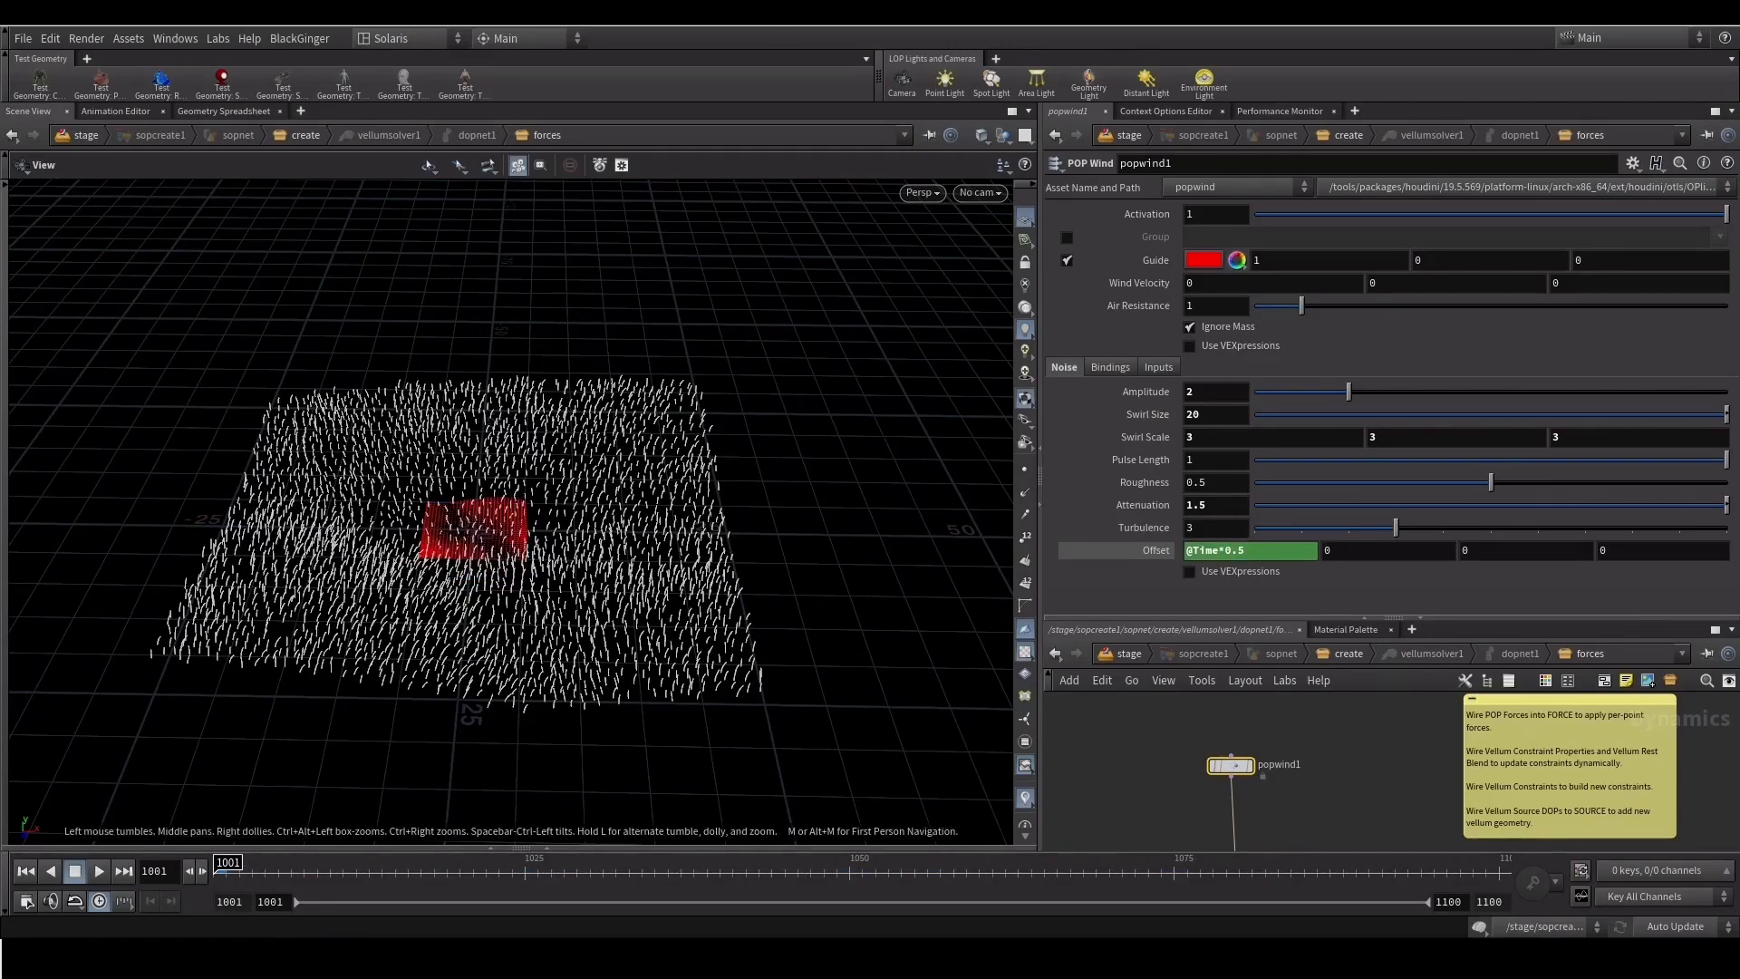
Play the simulation to check the wind motion, return to frame 1001 and turn off the POP Wind guide
left_click(99, 871)
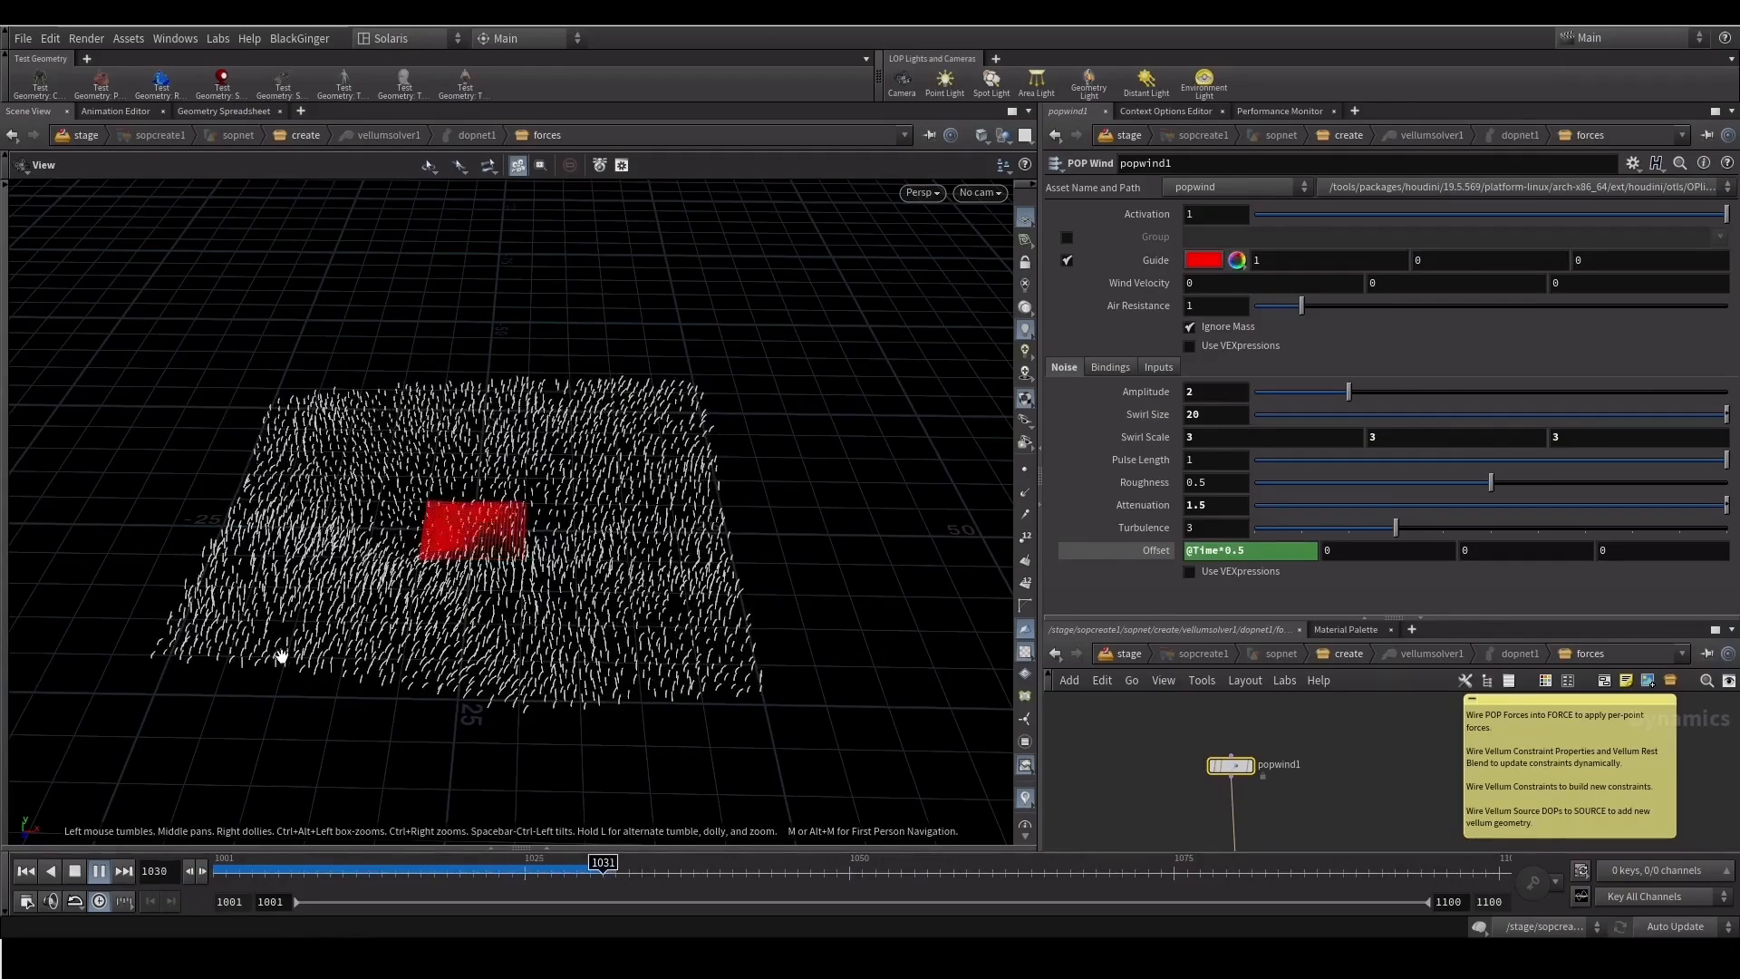
left_click_drag(347, 635, 496, 490)
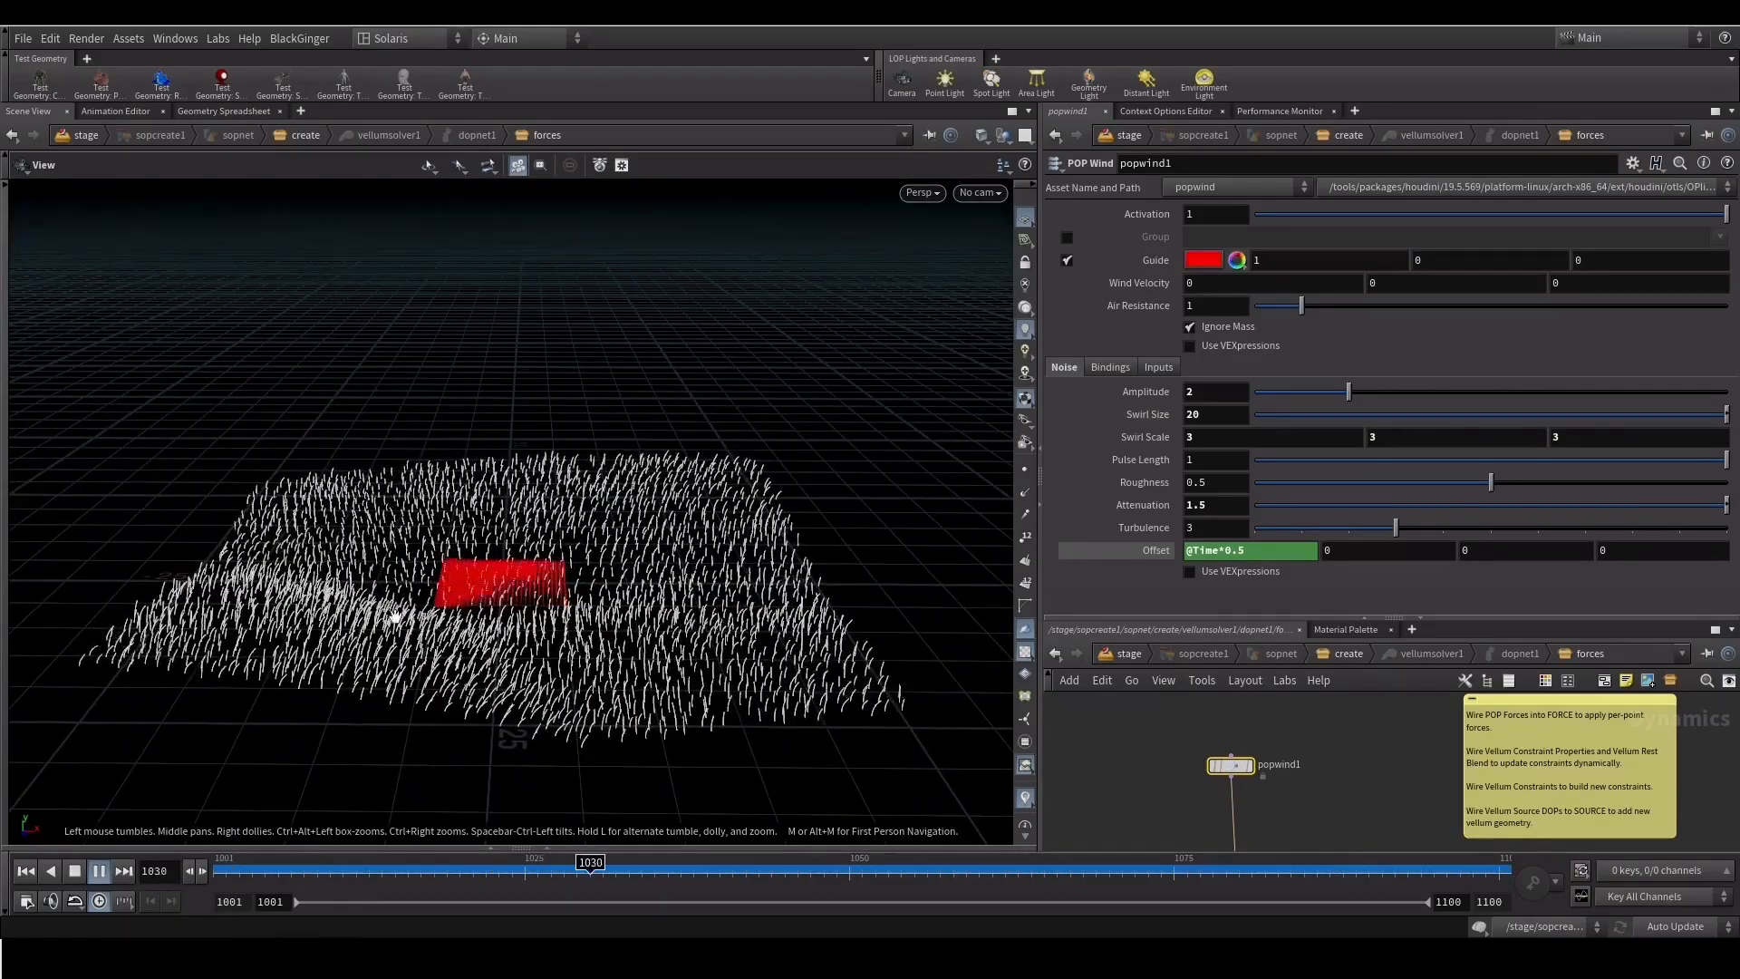
left_click(25, 871)
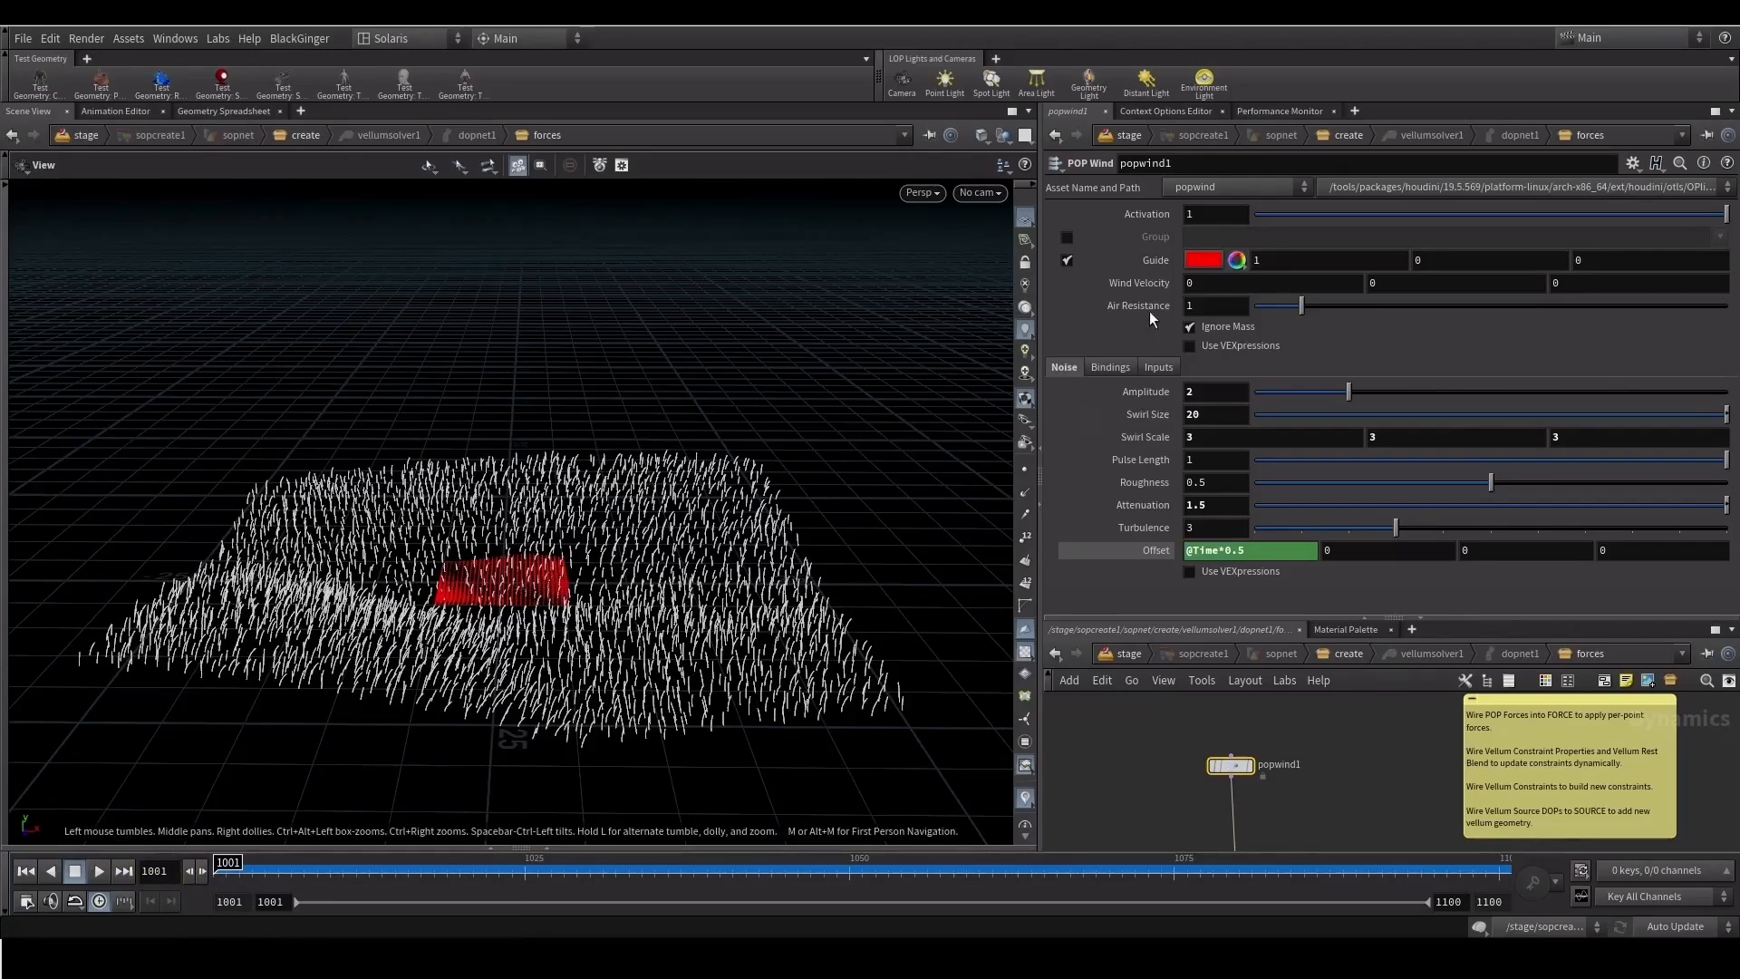
left_click(1067, 261)
left_click_drag(1120, 617, 1127, 495)
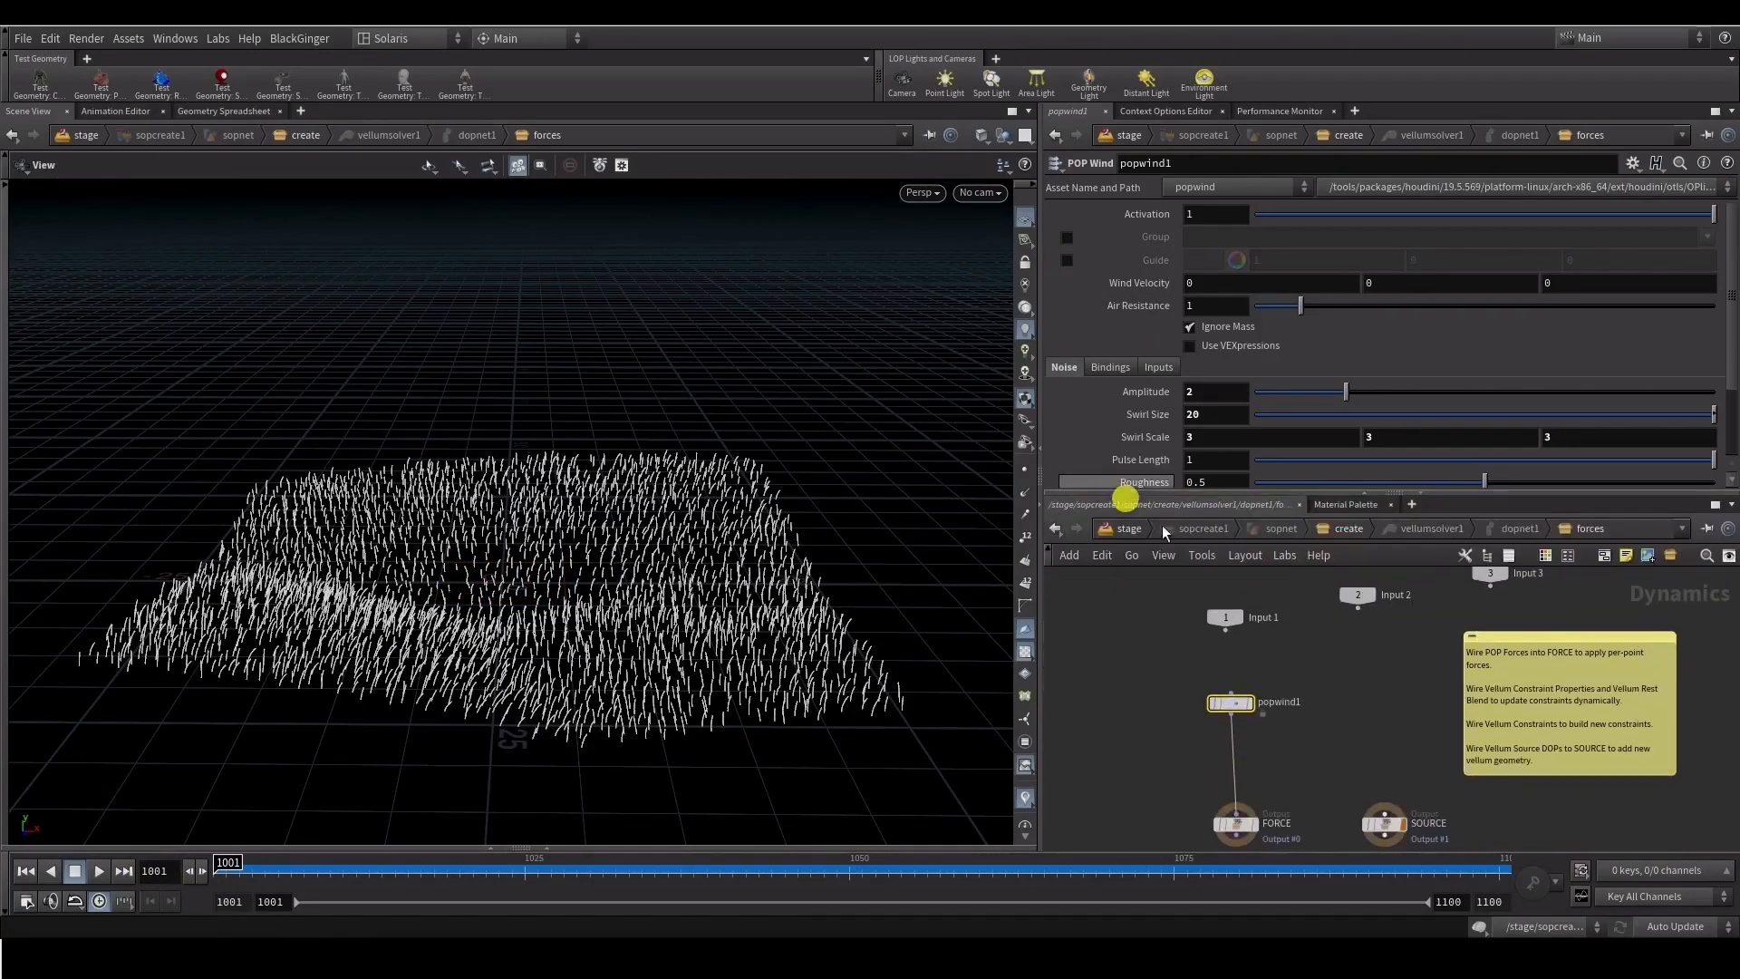
Go back up to the create network and turn off Limit To Bounding Box on hairgen1
left_click(1277, 528)
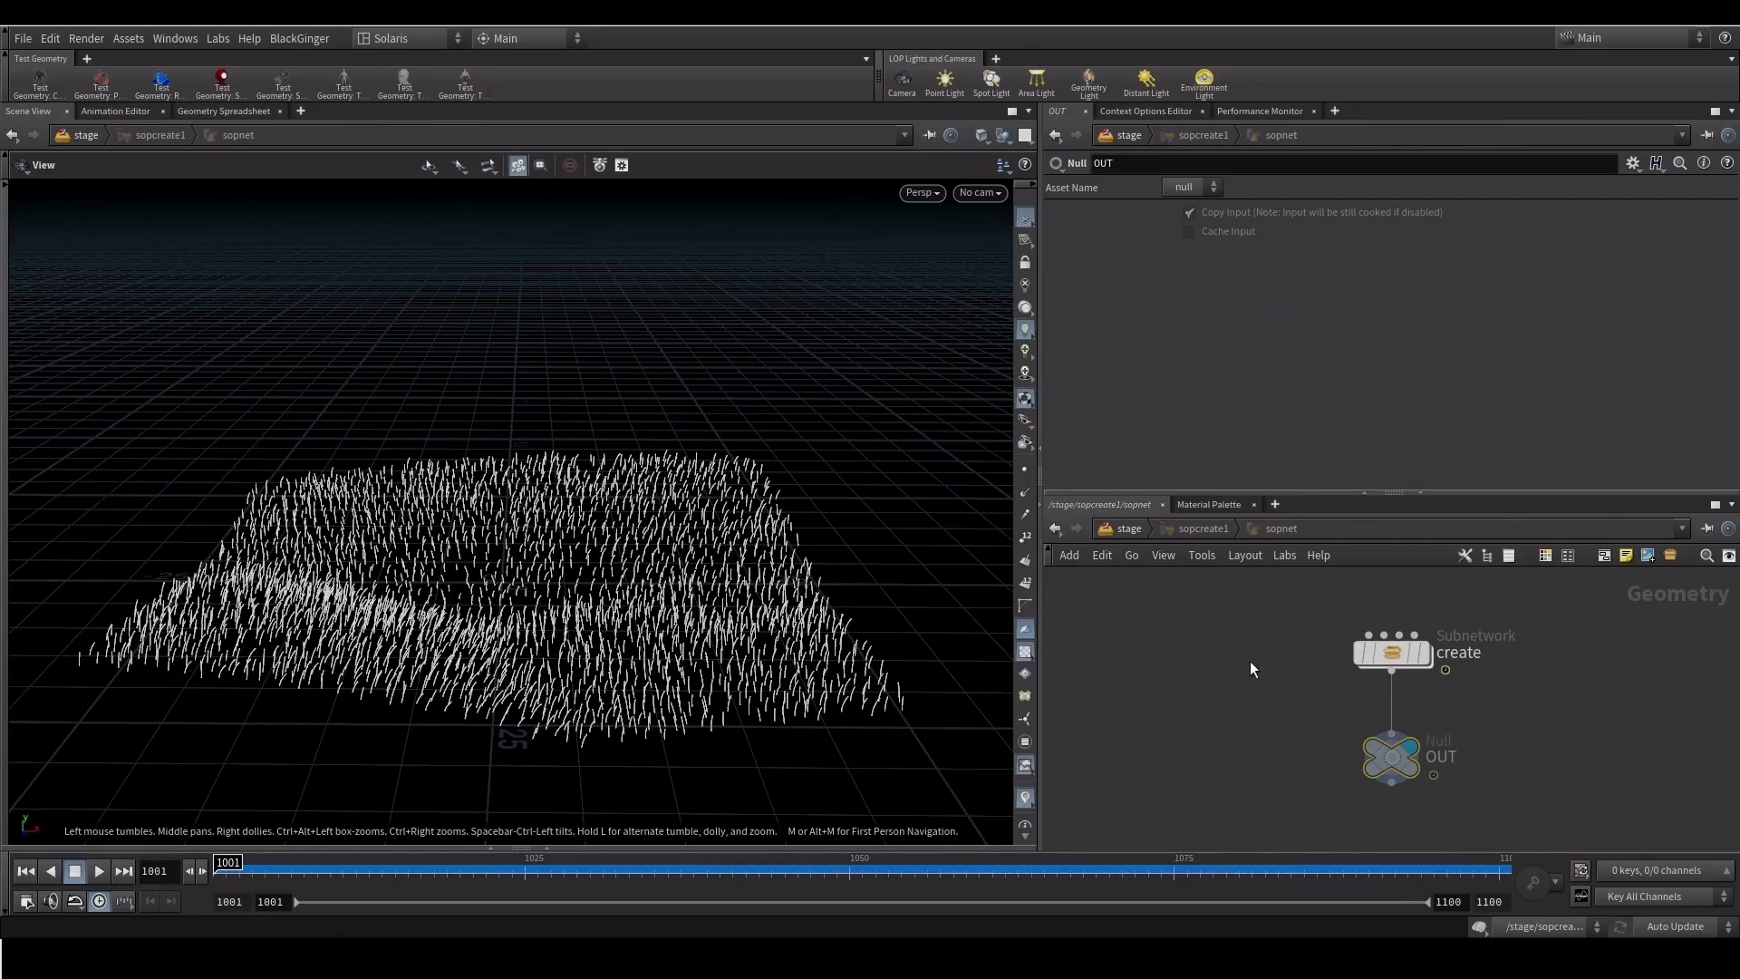
key("Return")
middle_click_drag(1177, 656, 1169, 617)
scroll(1188, 668, "up", 2)
middle_click_drag(1152, 709, 1184, 758)
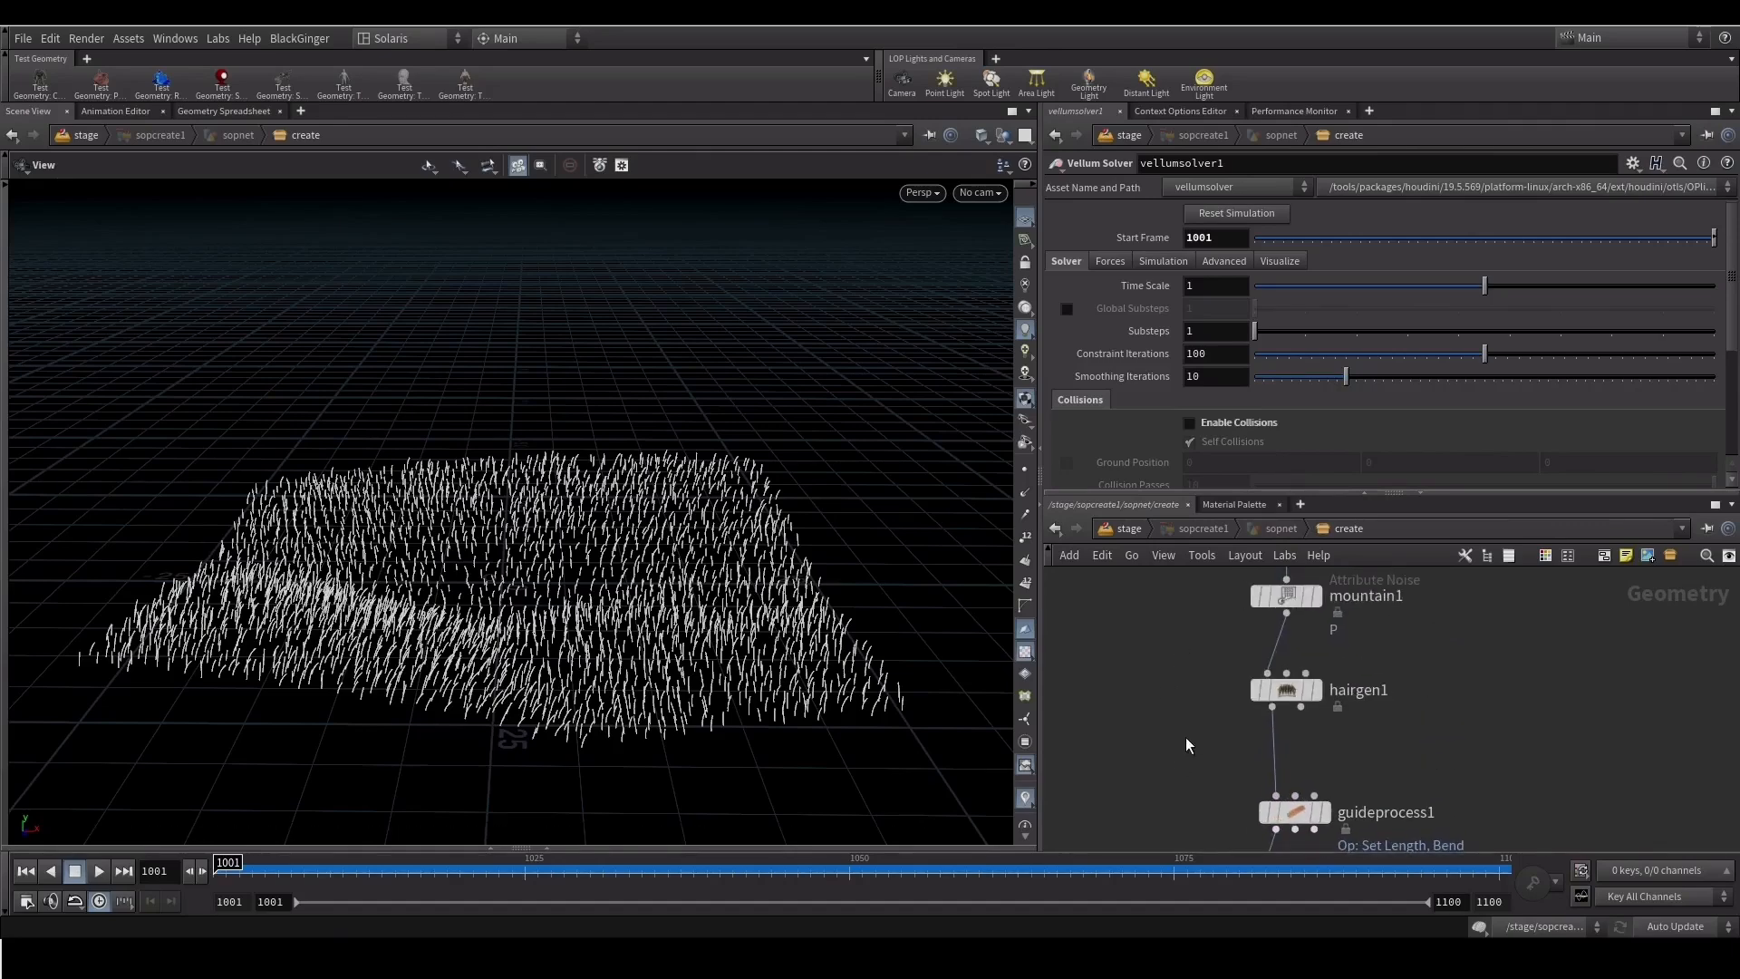
left_click(1286, 690)
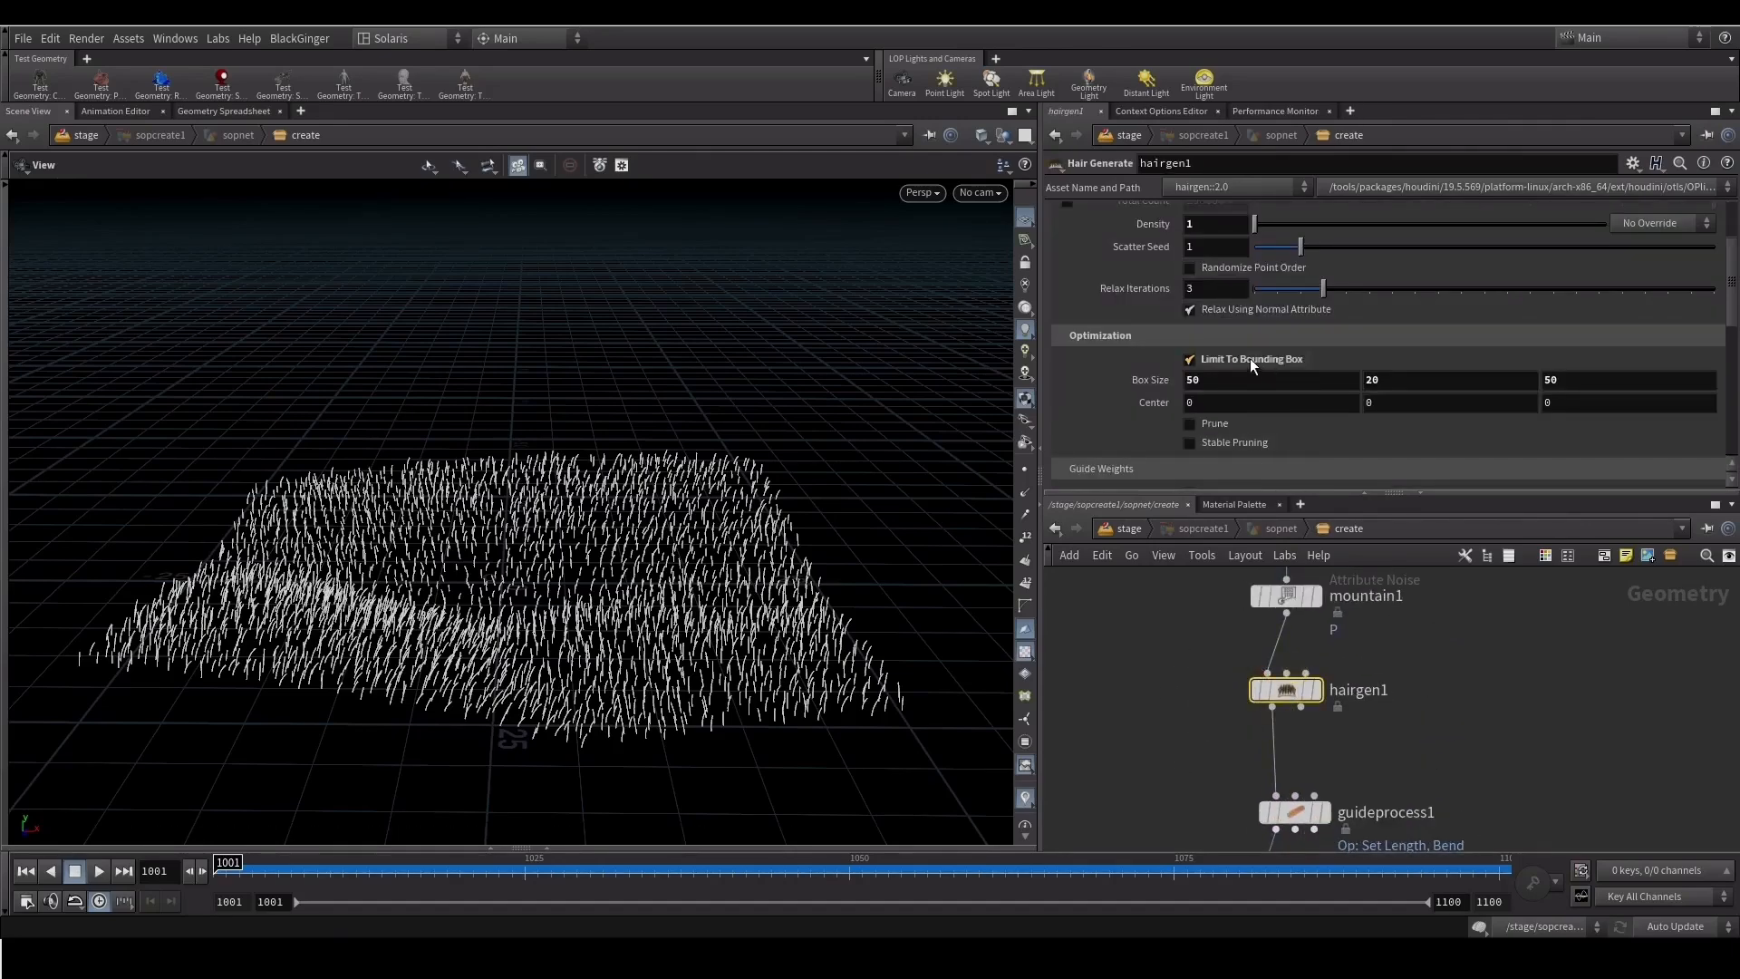
left_click(1222, 359)
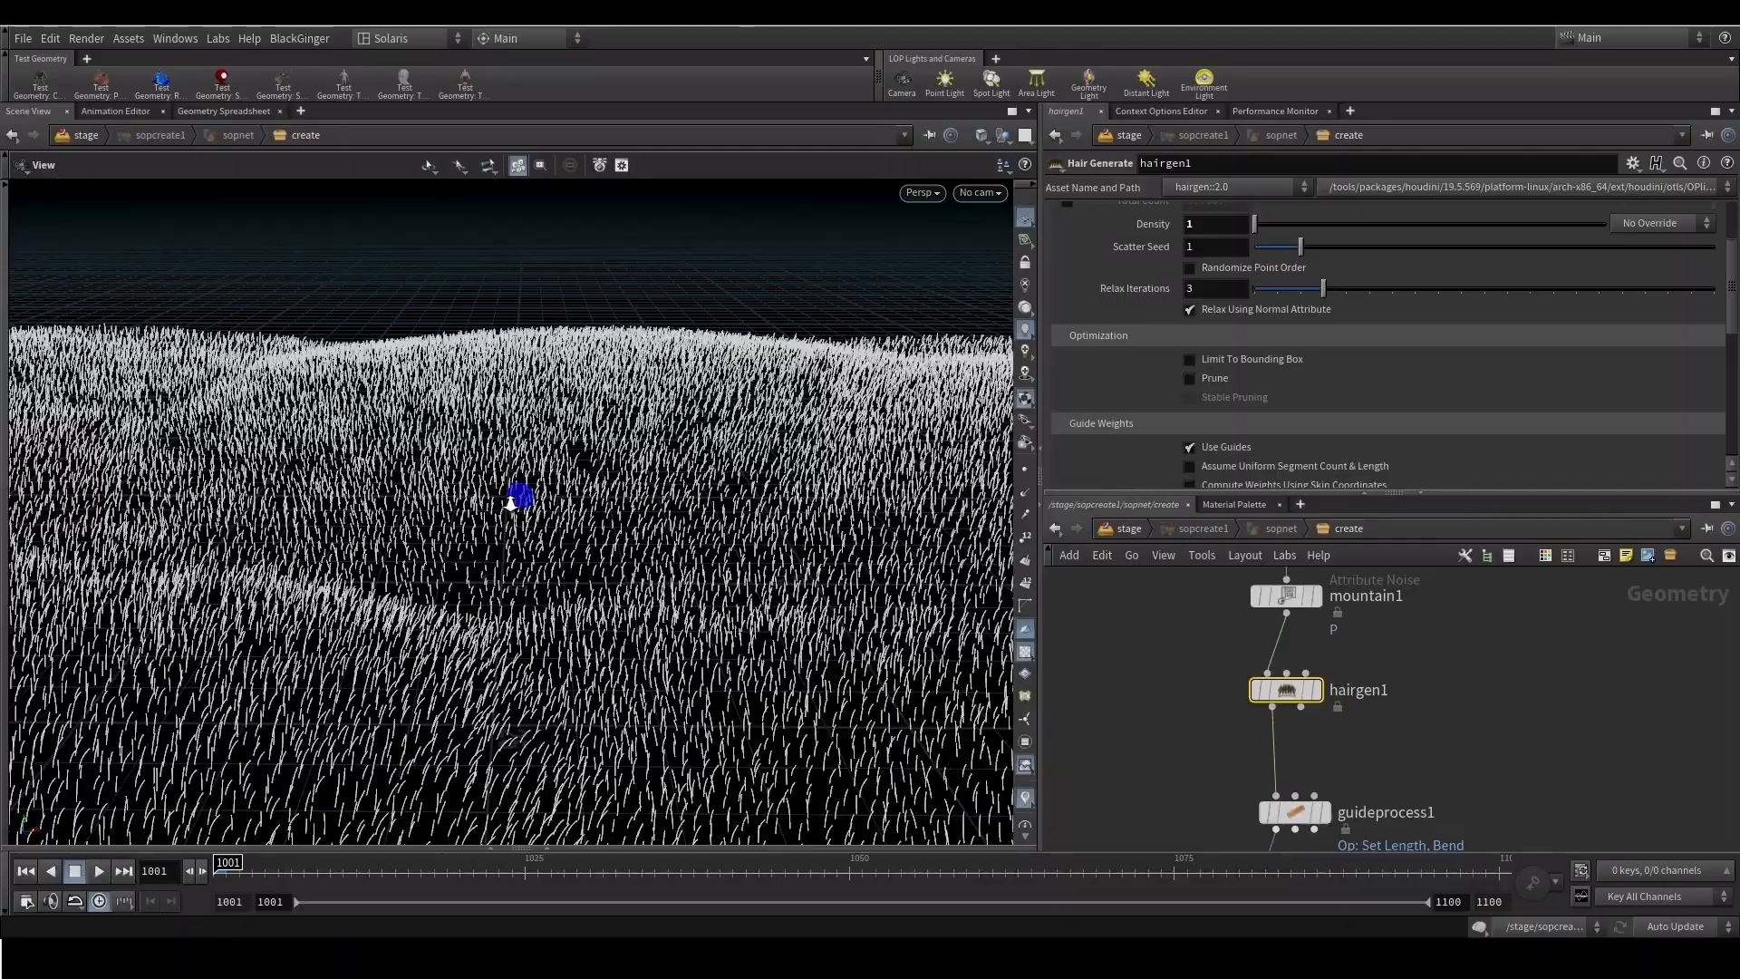
Play and scrub the simulation over the whole field in an enlarged view, ending at frame 1001
scroll(508, 504, "down", 5)
left_click_drag(498, 513, 458, 562)
left_click_drag(1038, 706, 1289, 695)
left_click_drag(583, 633, 616, 599)
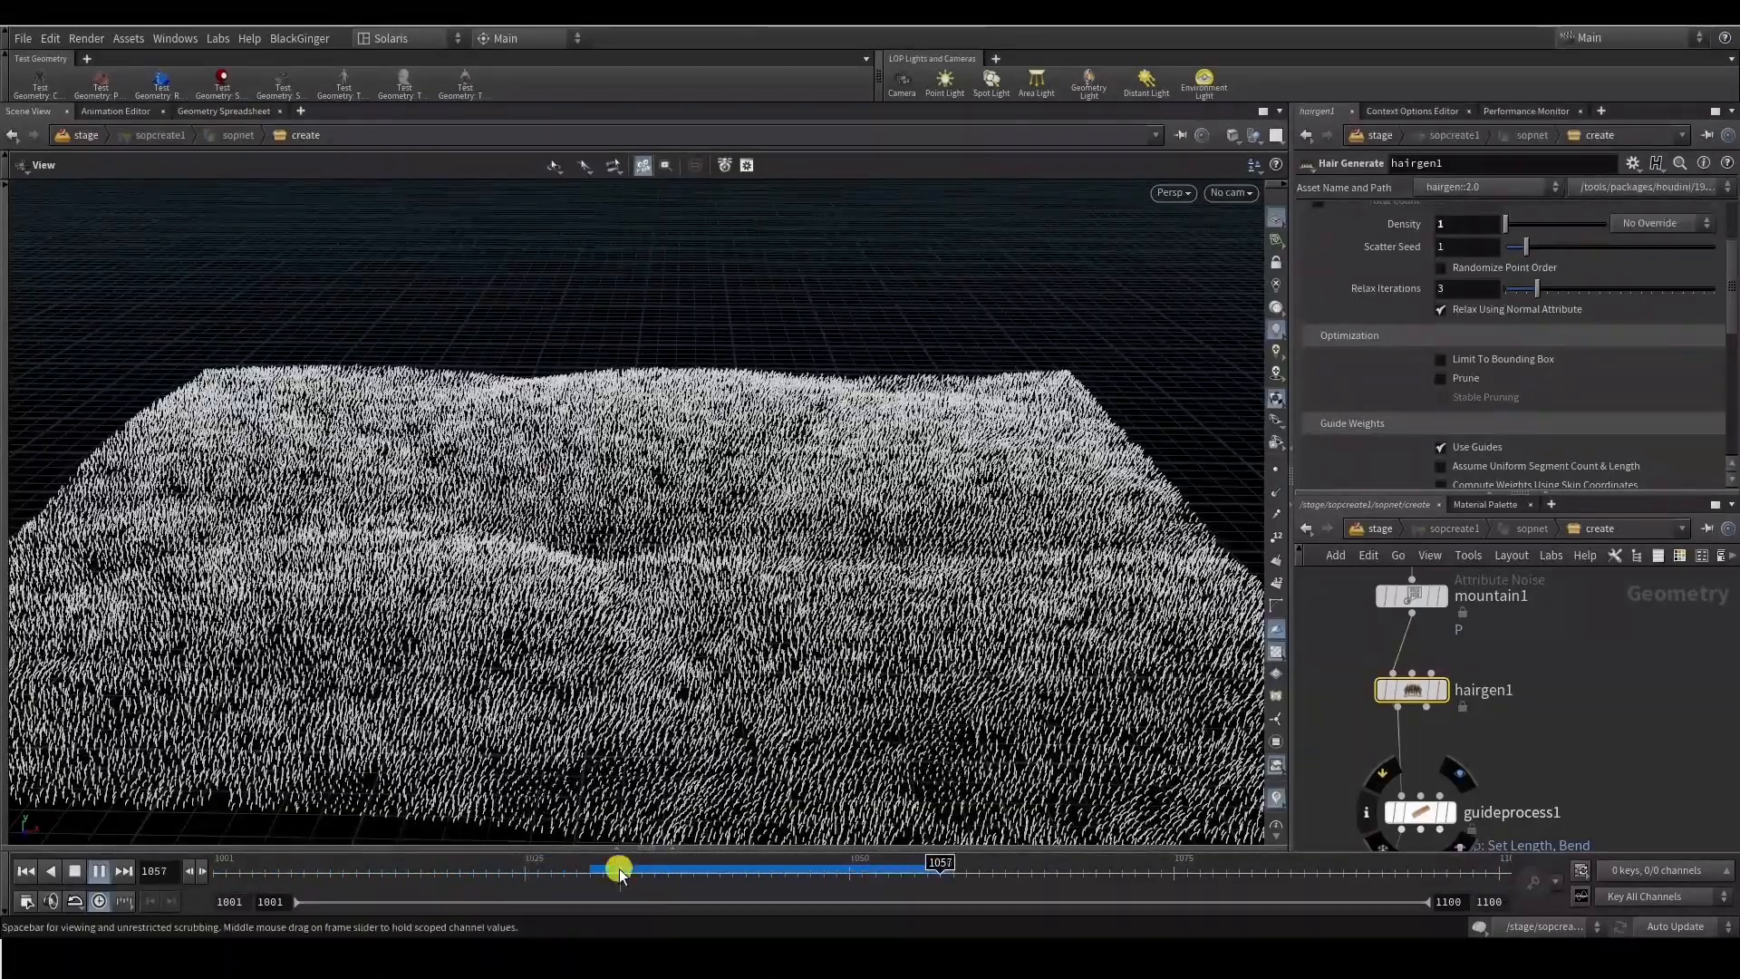
left_click_drag(624, 868, 843, 874)
left_click_drag(749, 616, 716, 720)
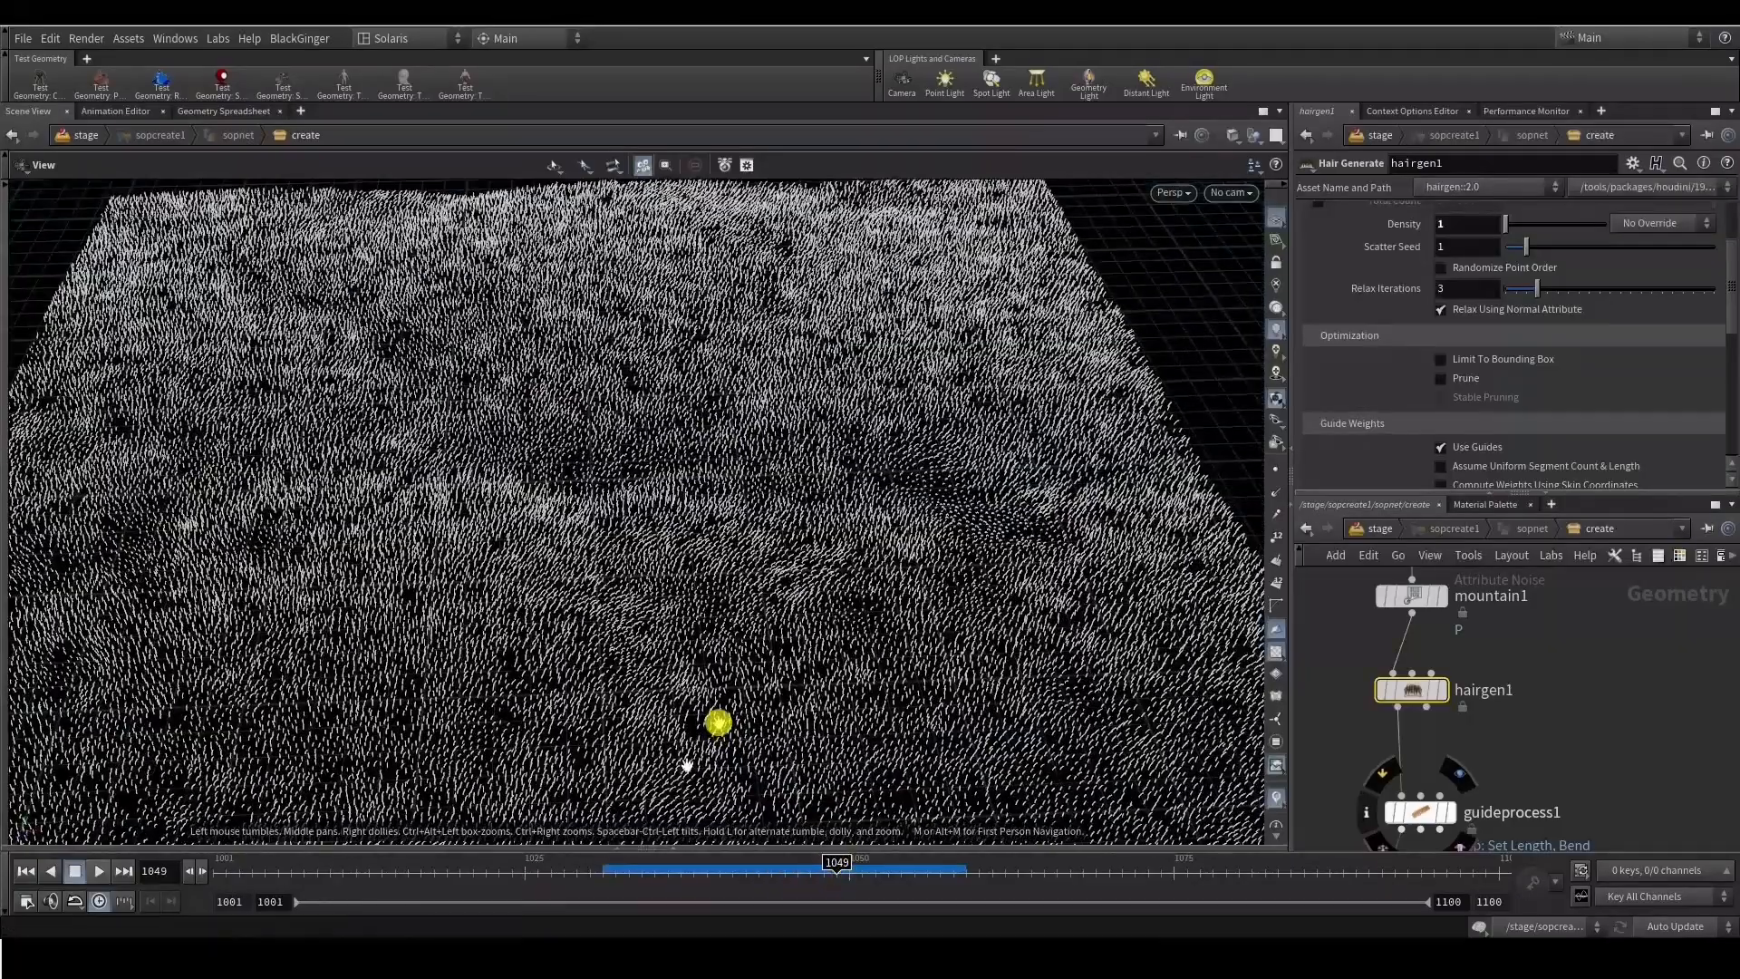
left_click_drag(684, 874, 810, 870)
left_click(25, 871)
Return to the stage level and show the scene graph to inspect the primitives under sopcreate1
middle_click_drag(1357, 839, 1332, 712)
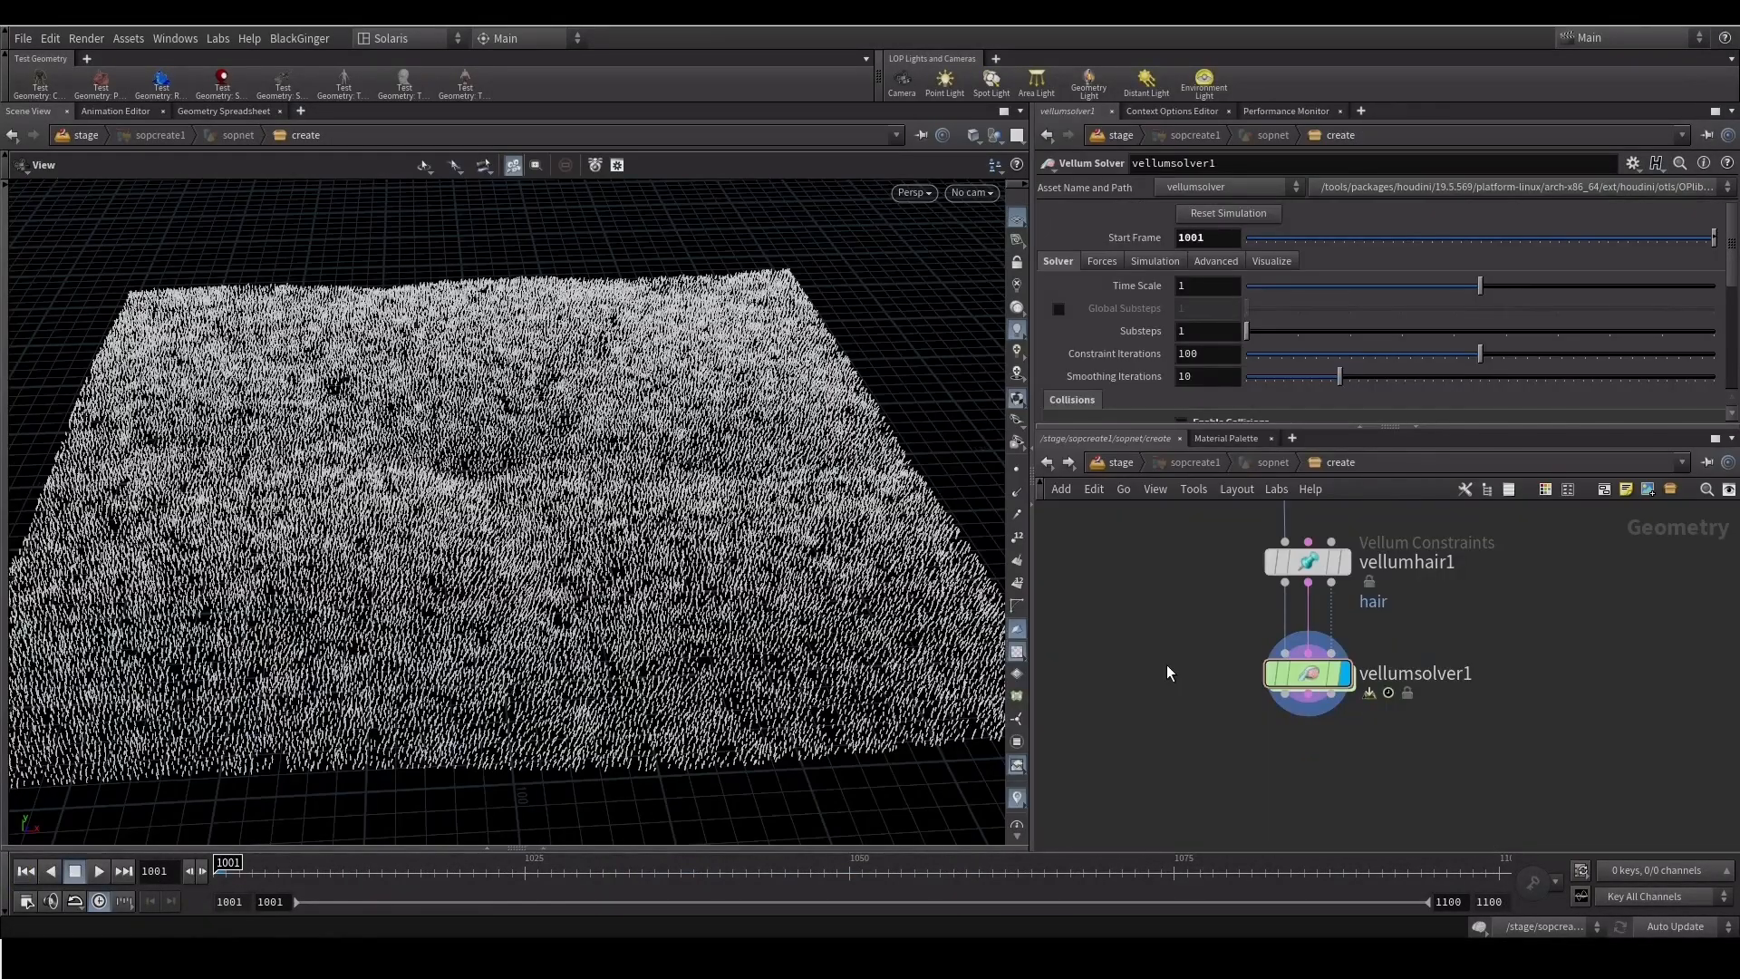
middle_click_drag(1200, 618, 1199, 643)
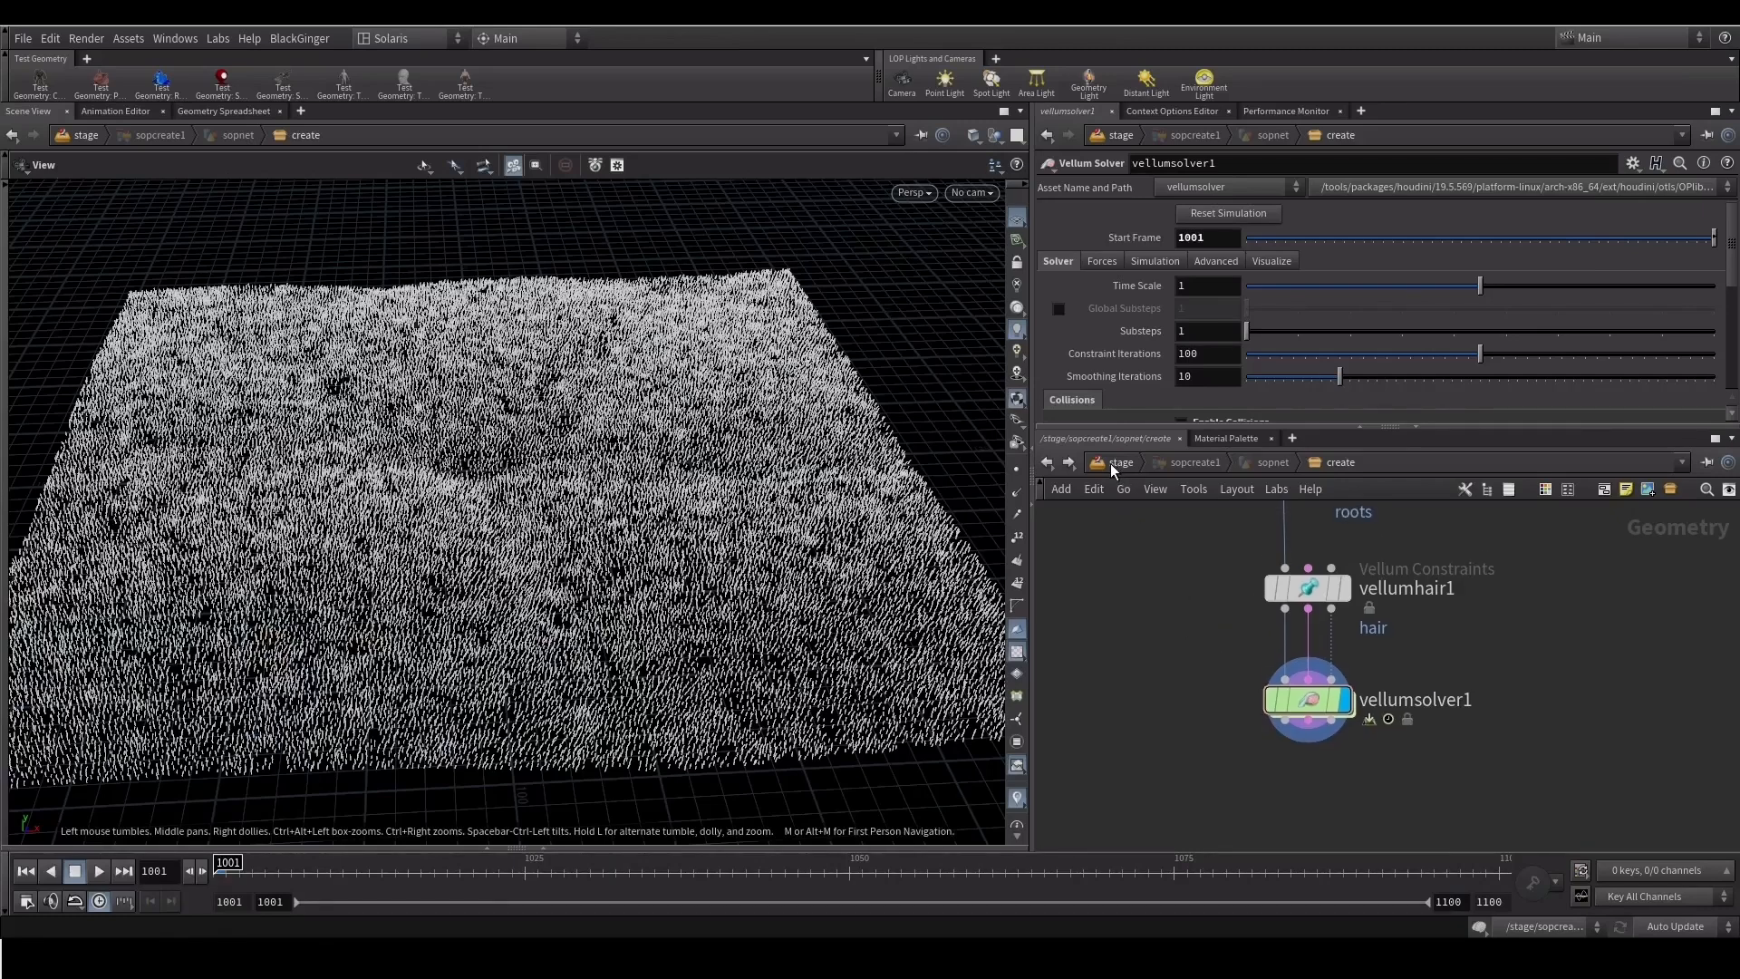
left_click(1113, 464)
middle_click_drag(1173, 620, 1170, 654)
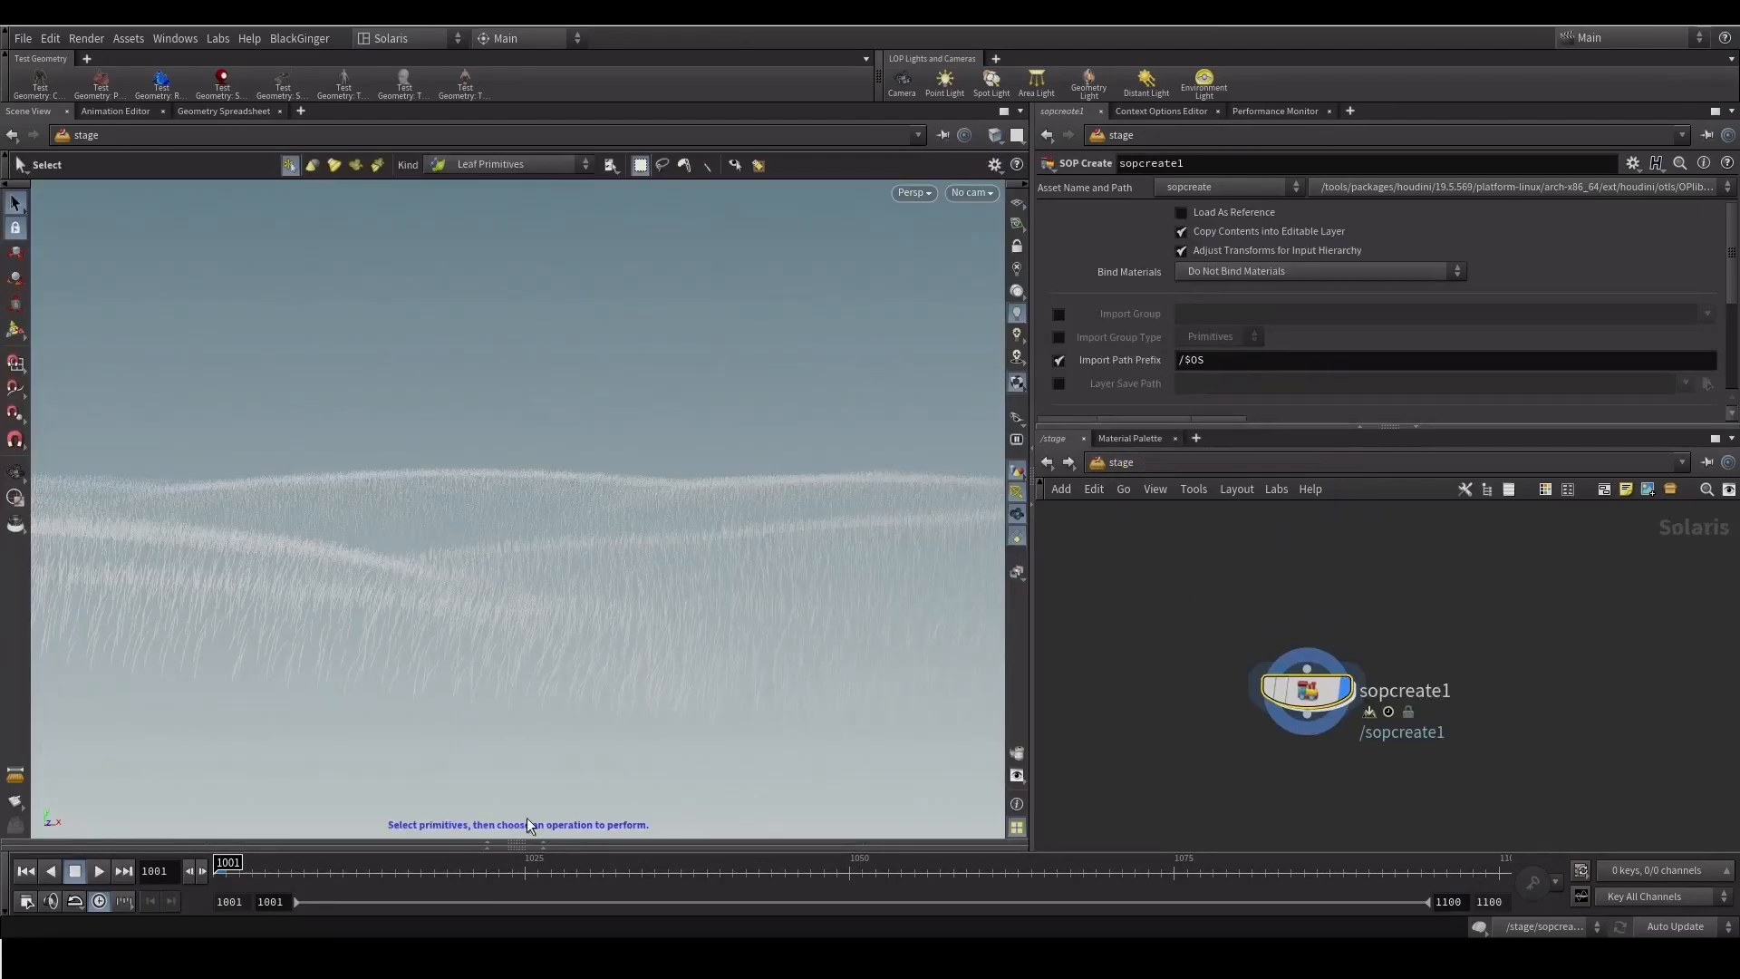
left_click(544, 844)
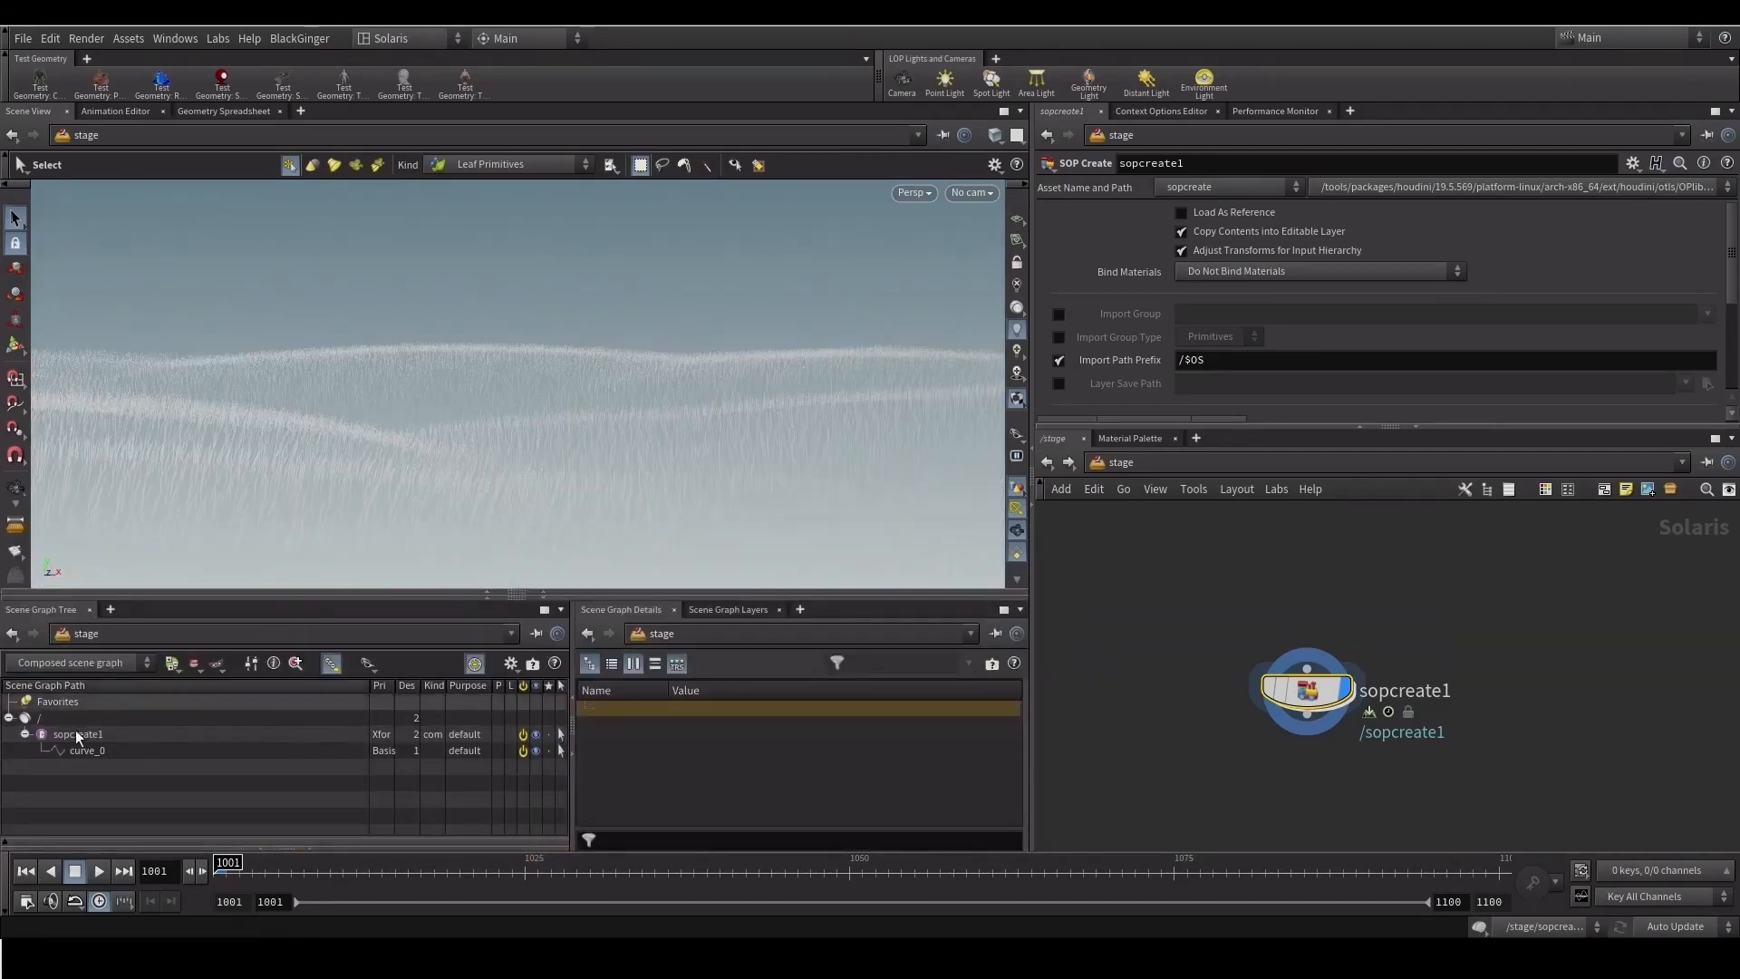
left_click_drag(39, 596, 39, 589)
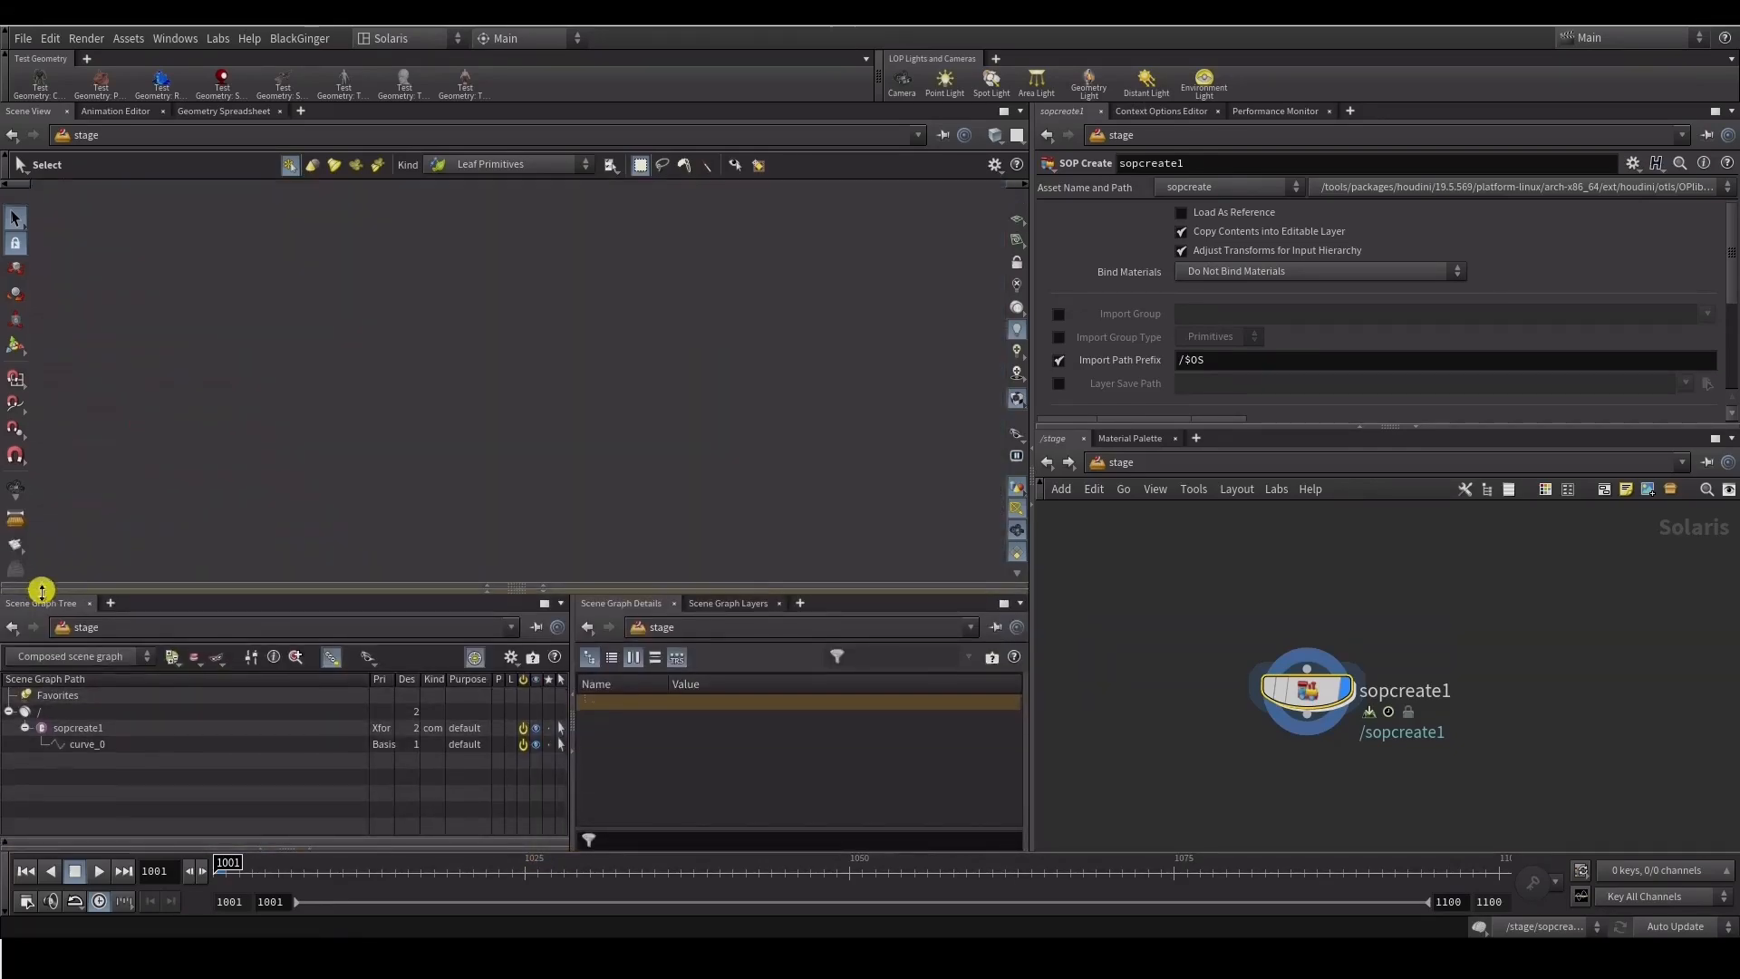
left_click(78, 728)
left_click(25, 728)
left_click(25, 728)
left_click(68, 776)
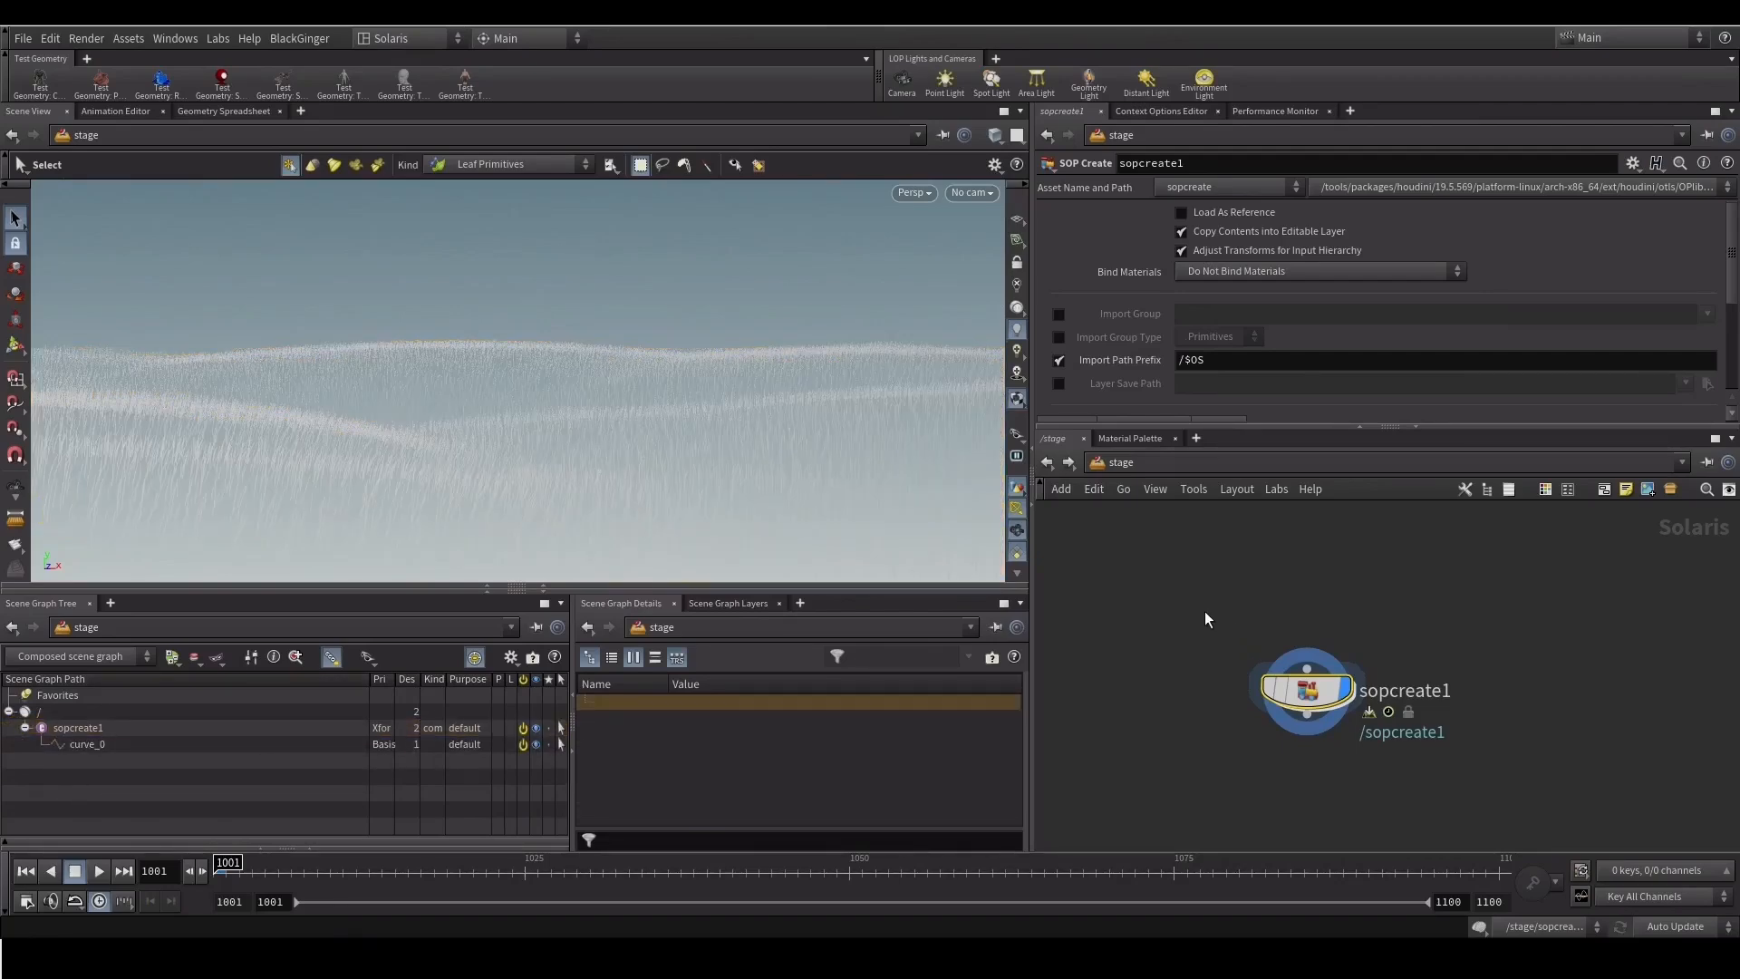
Rename the sopcreate1 node to field
double_click(1383, 692)
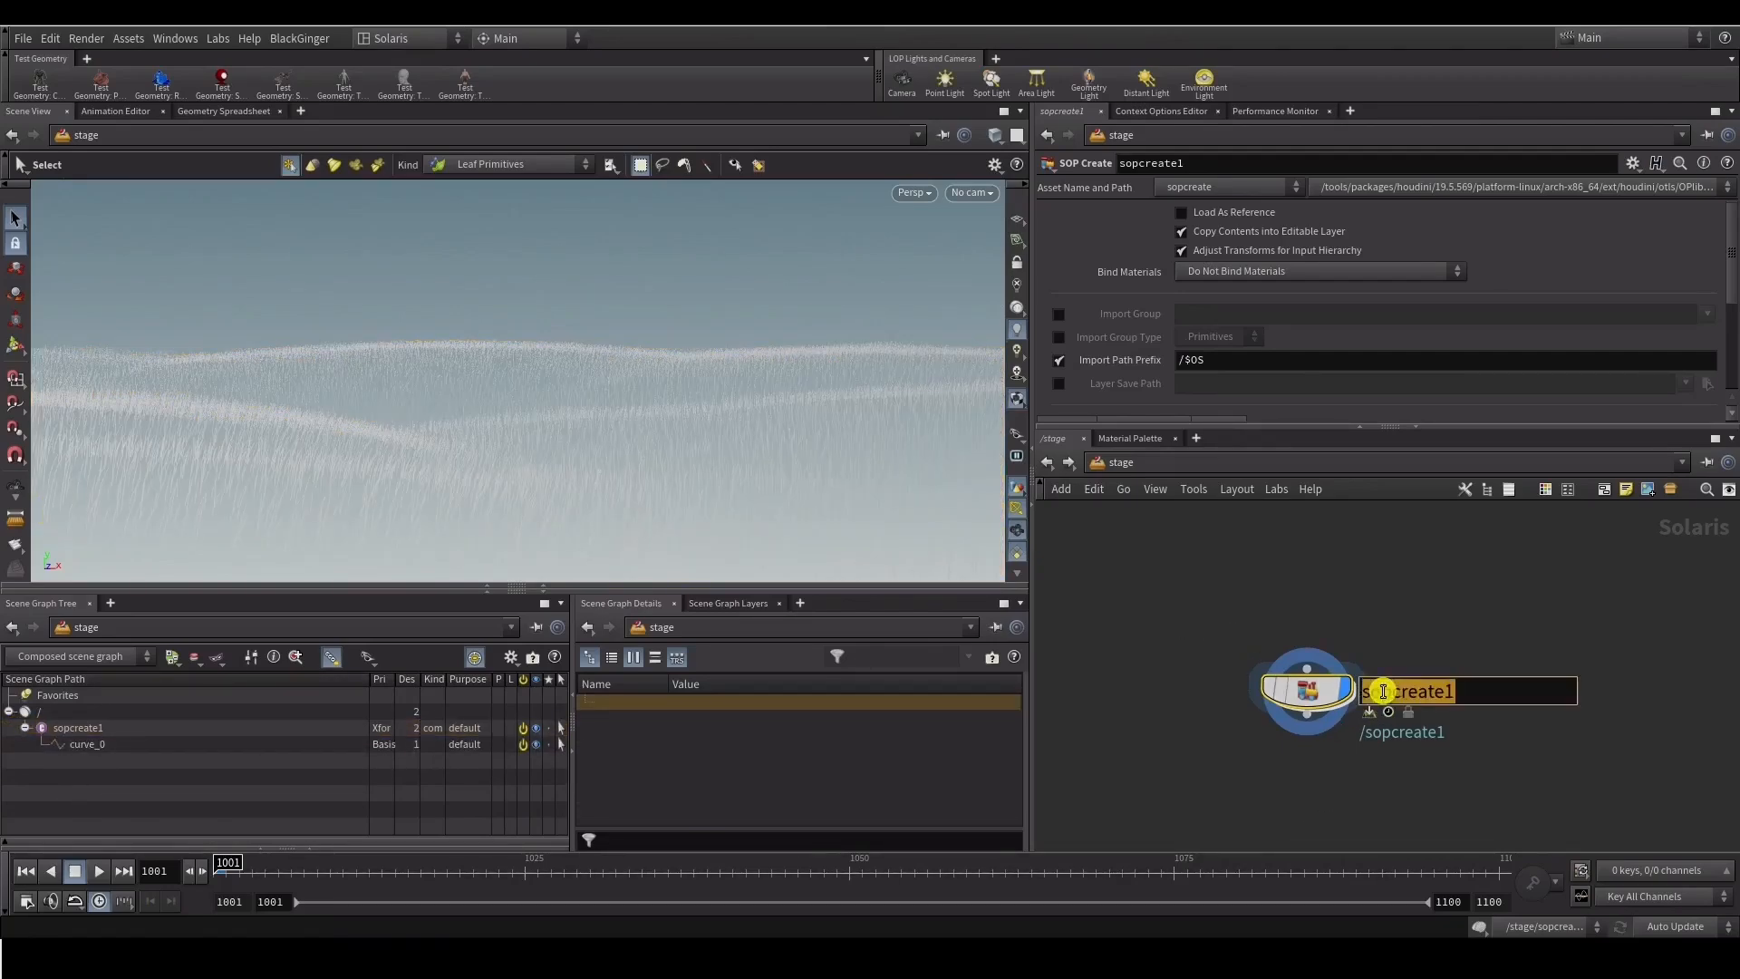
type("fi")
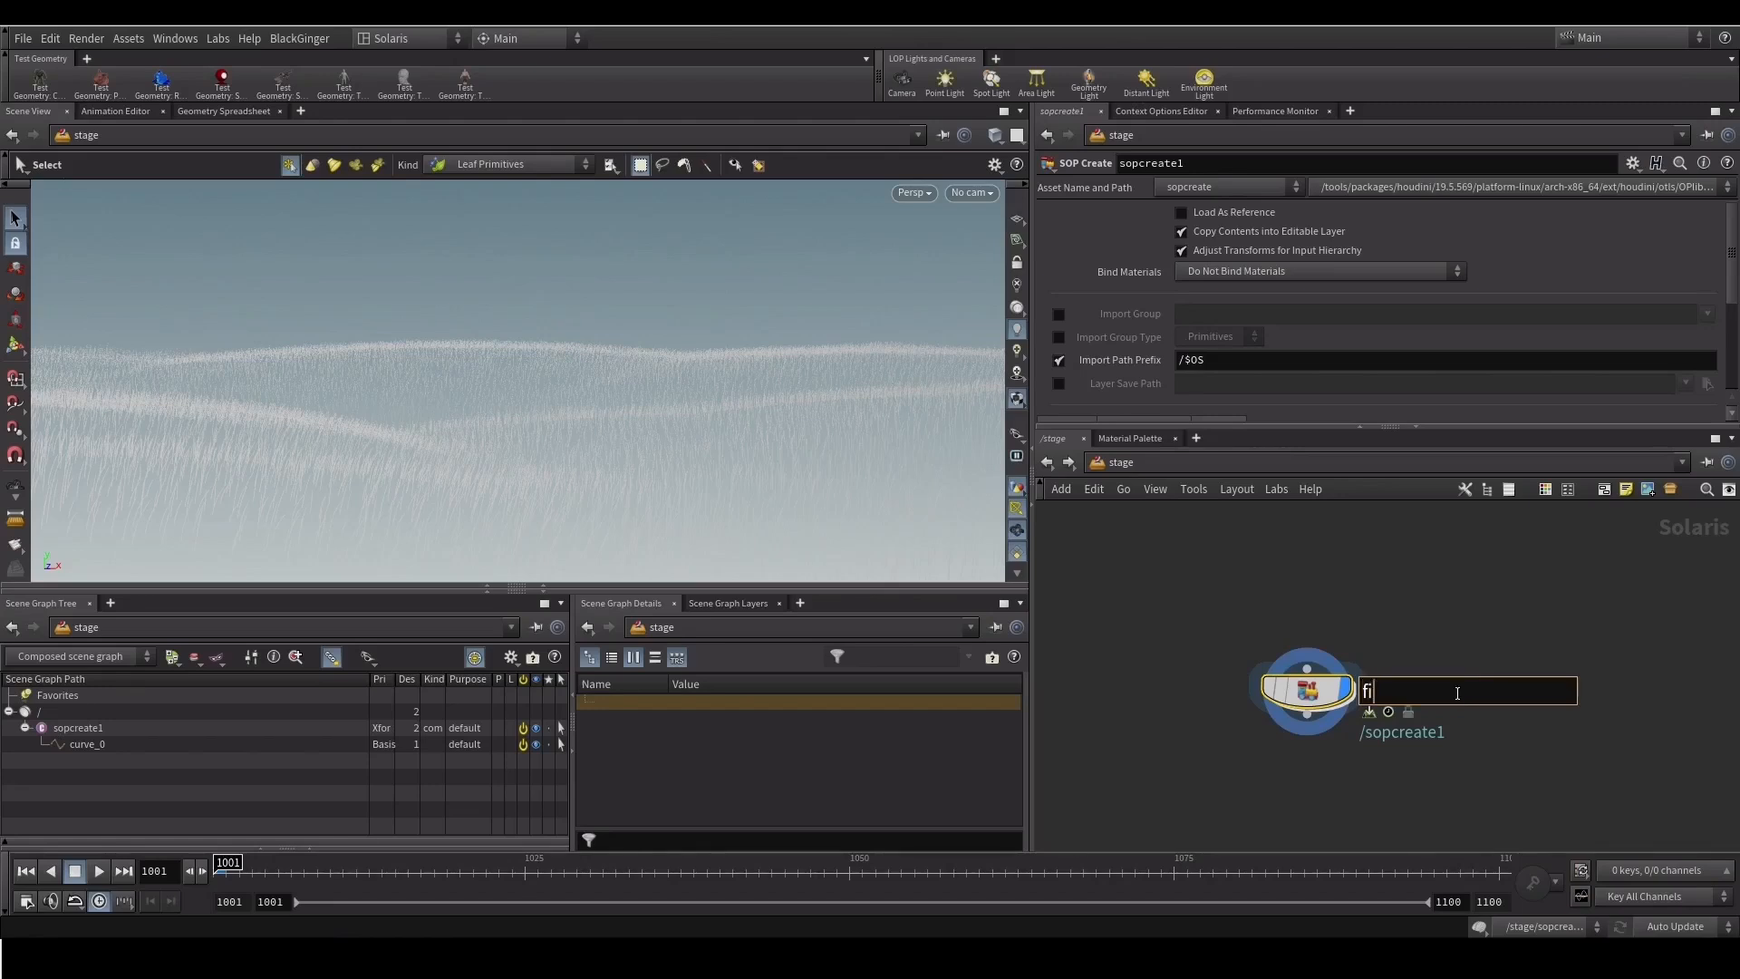
type("eld")
key("Return")
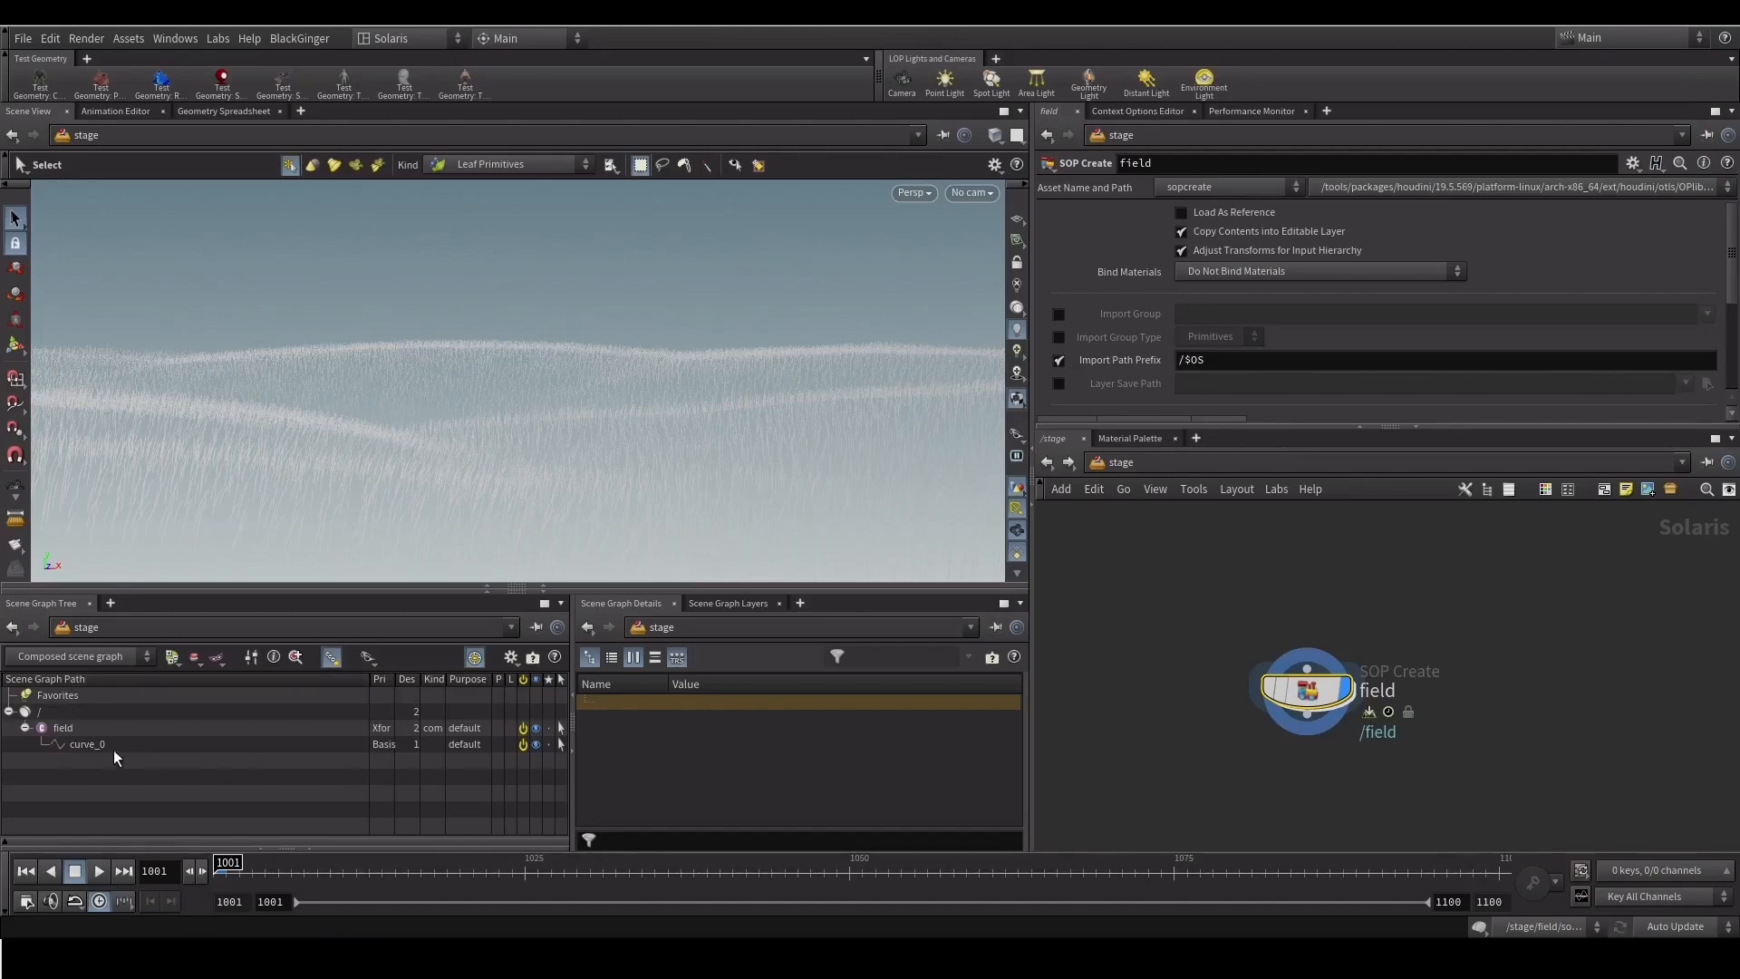
Inside the create network, add a Name node after vellumsolver1 and set its name to wheat_guides
key("Return")
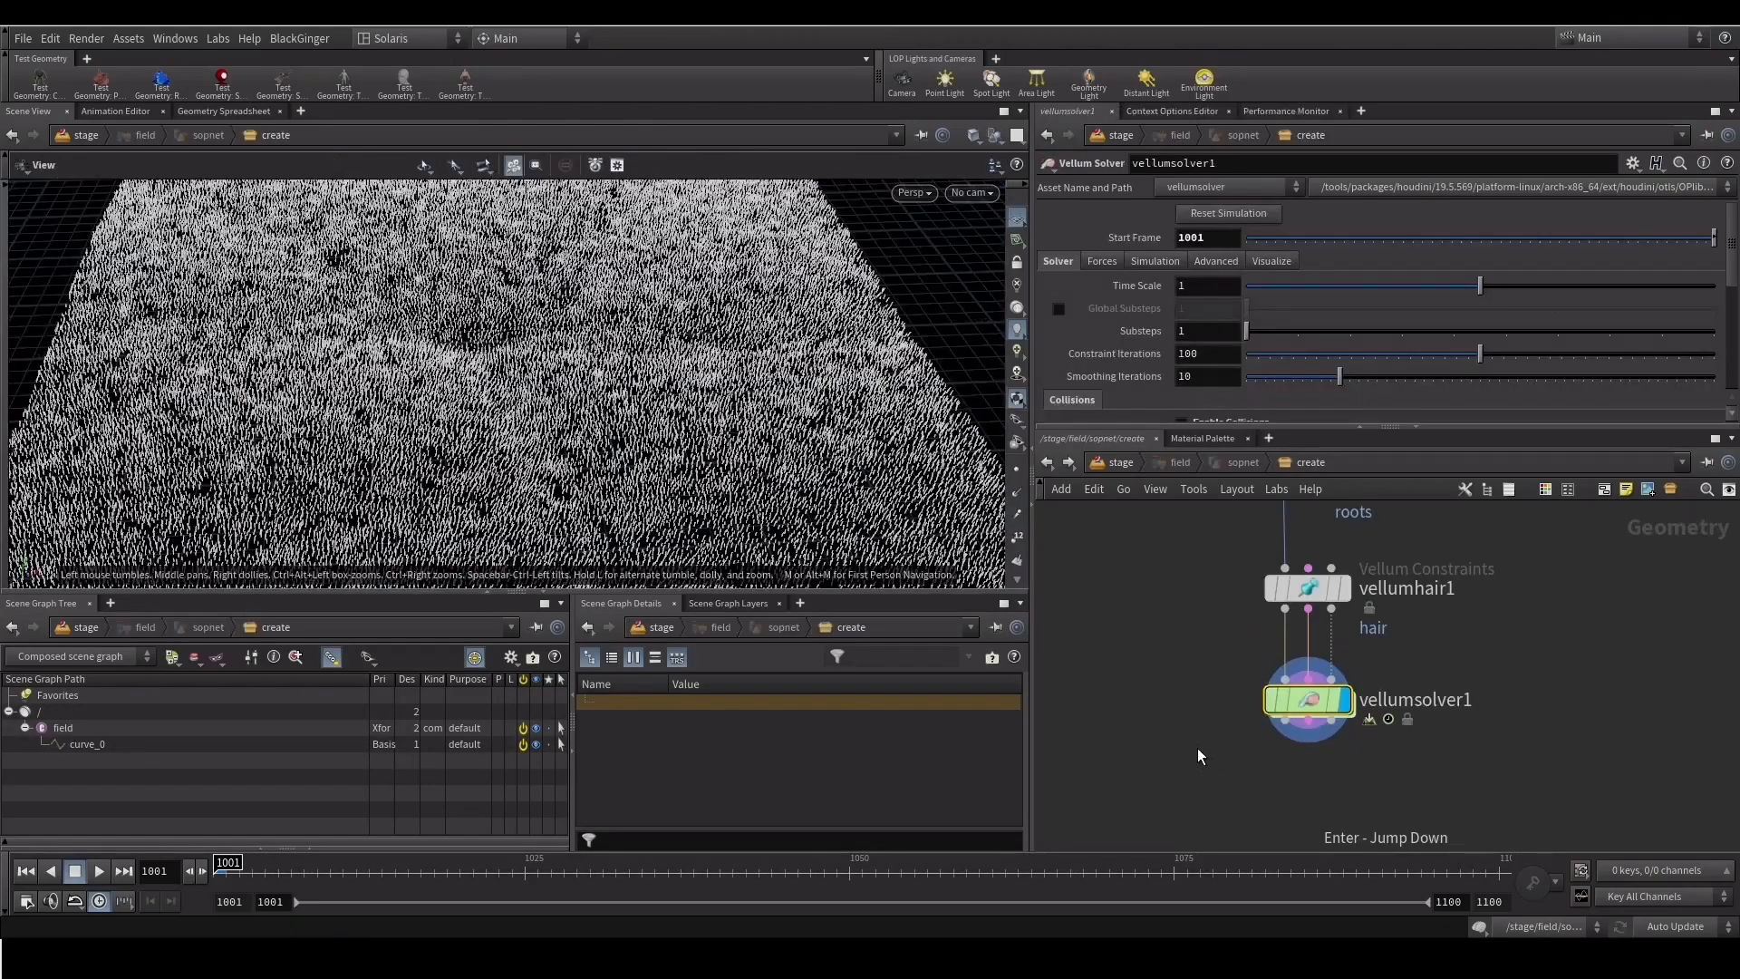
key("Tab")
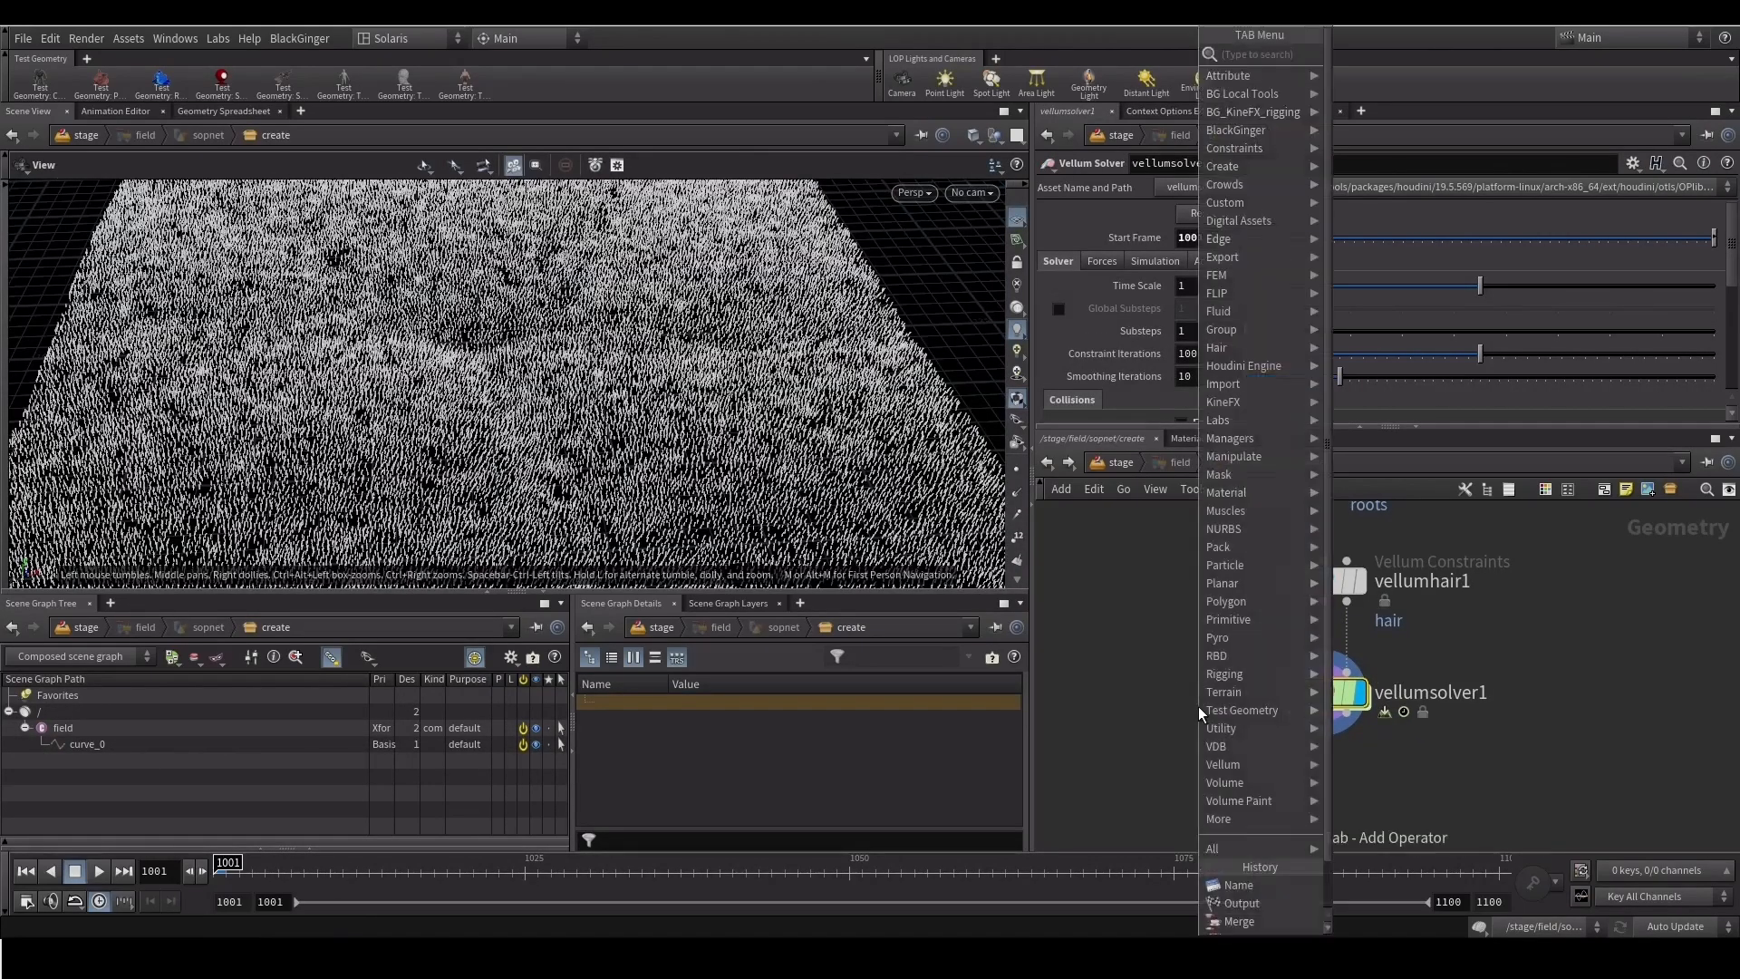
type("name")
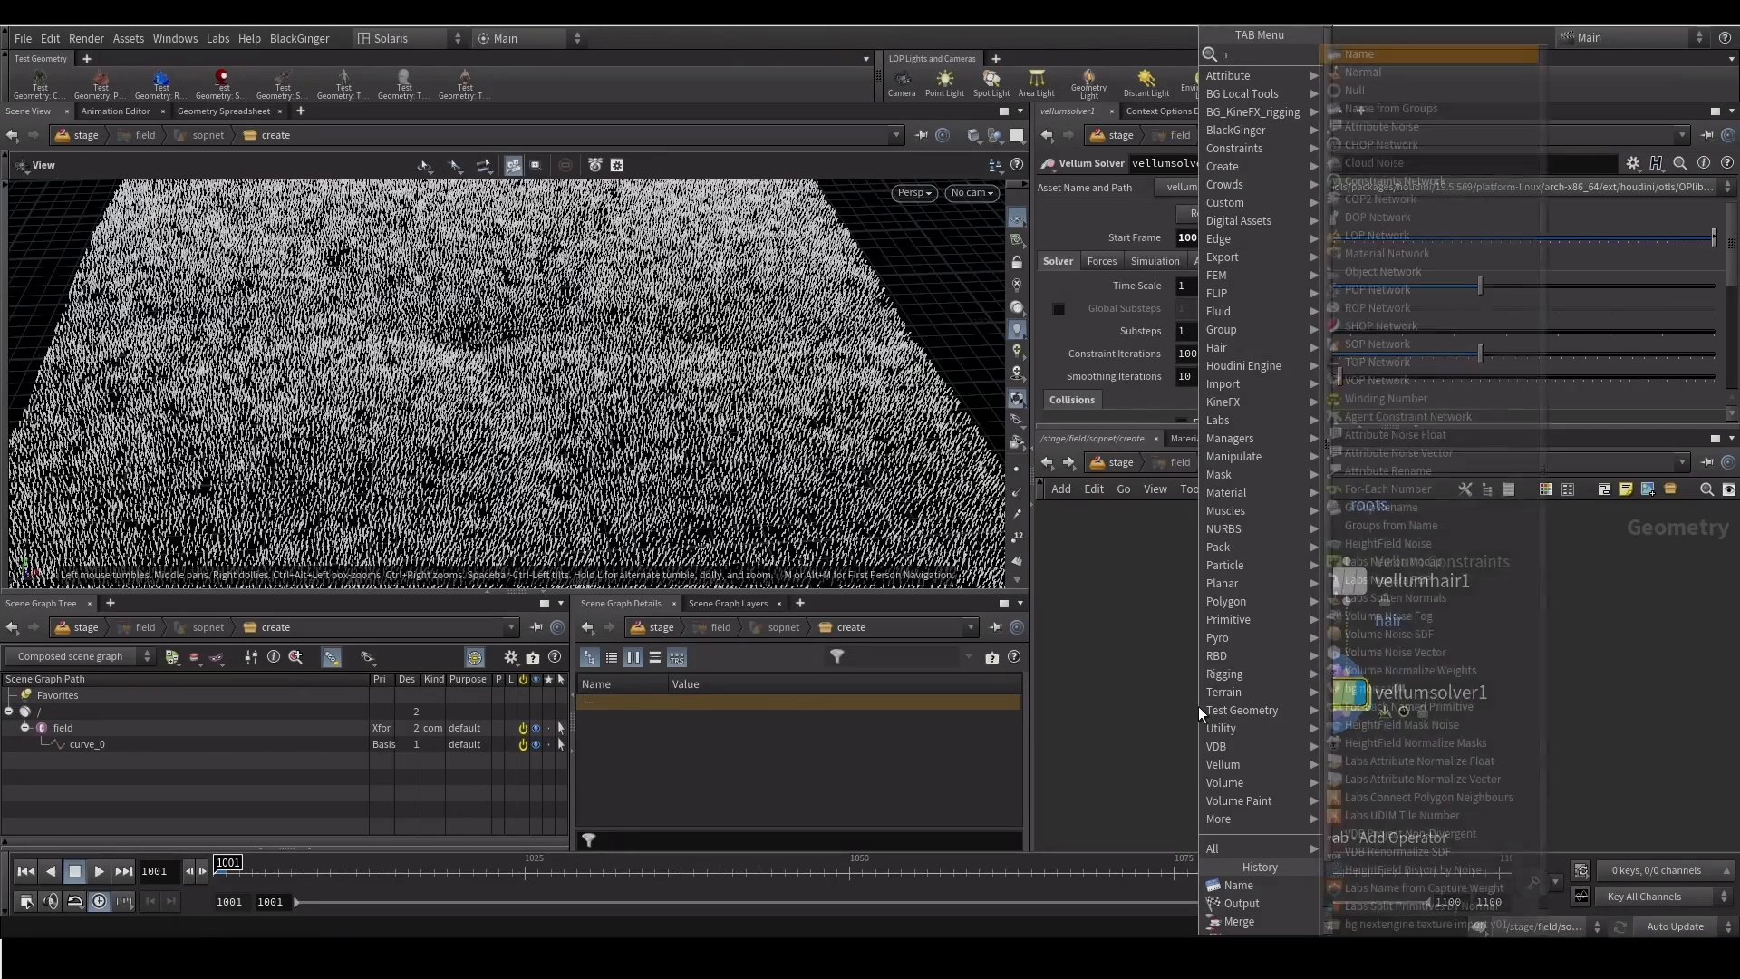
key("Return")
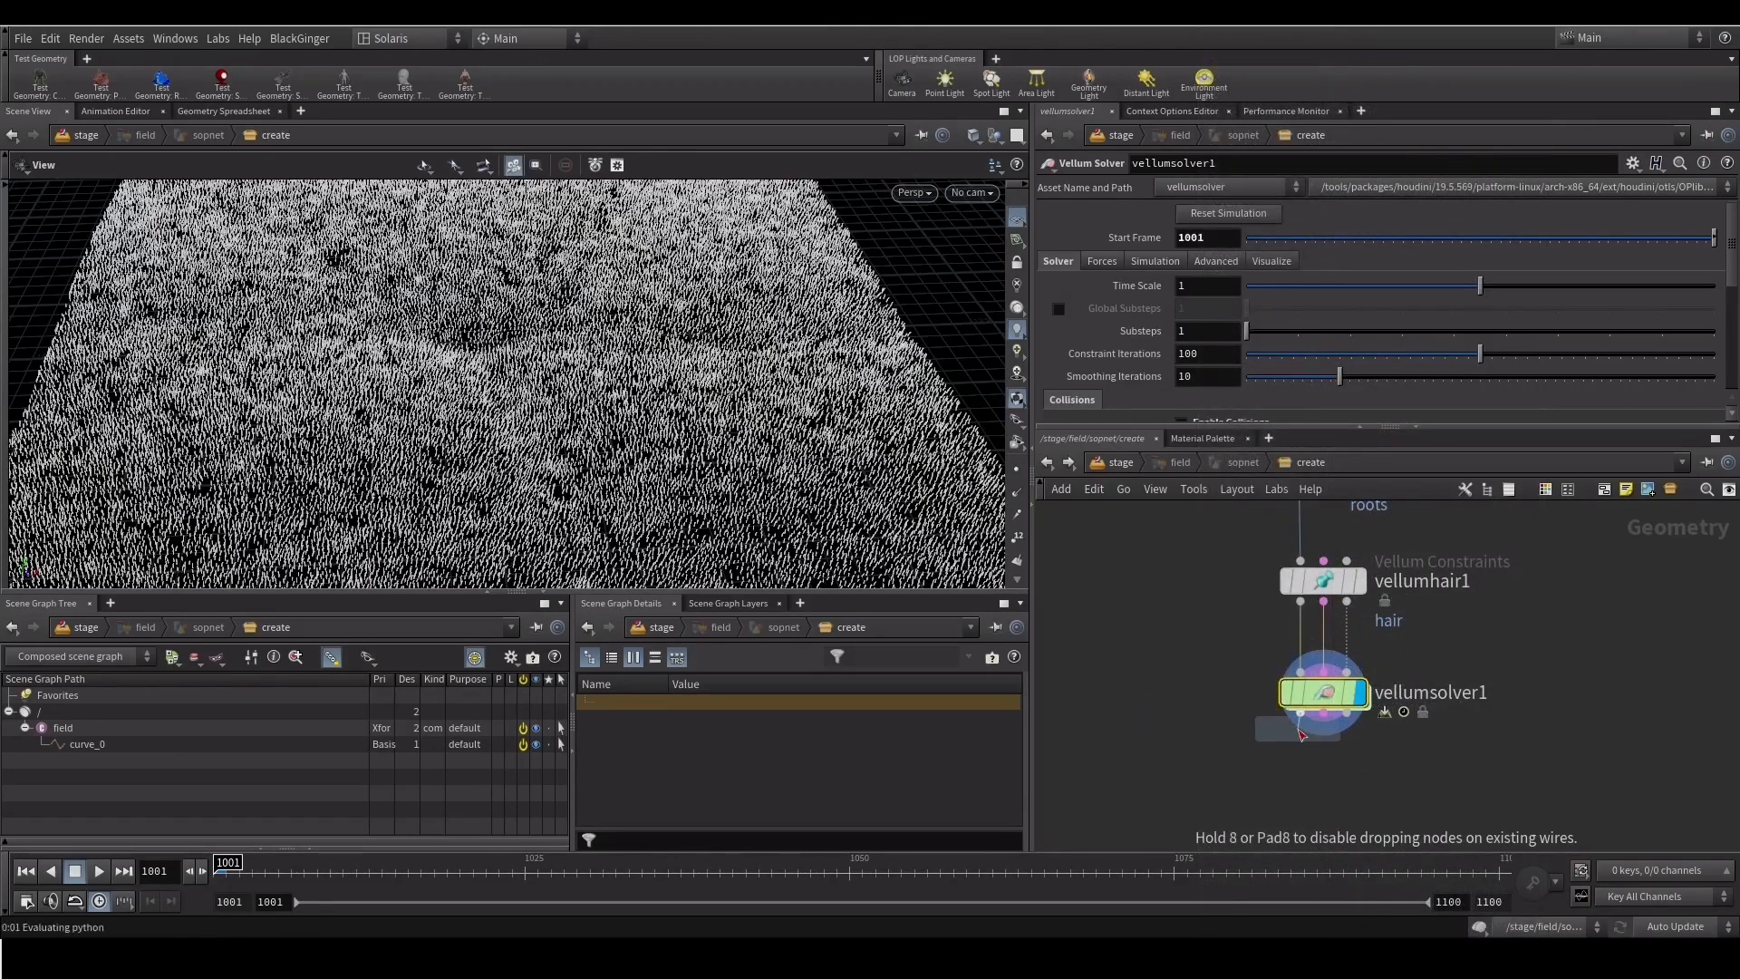
left_click(1305, 784)
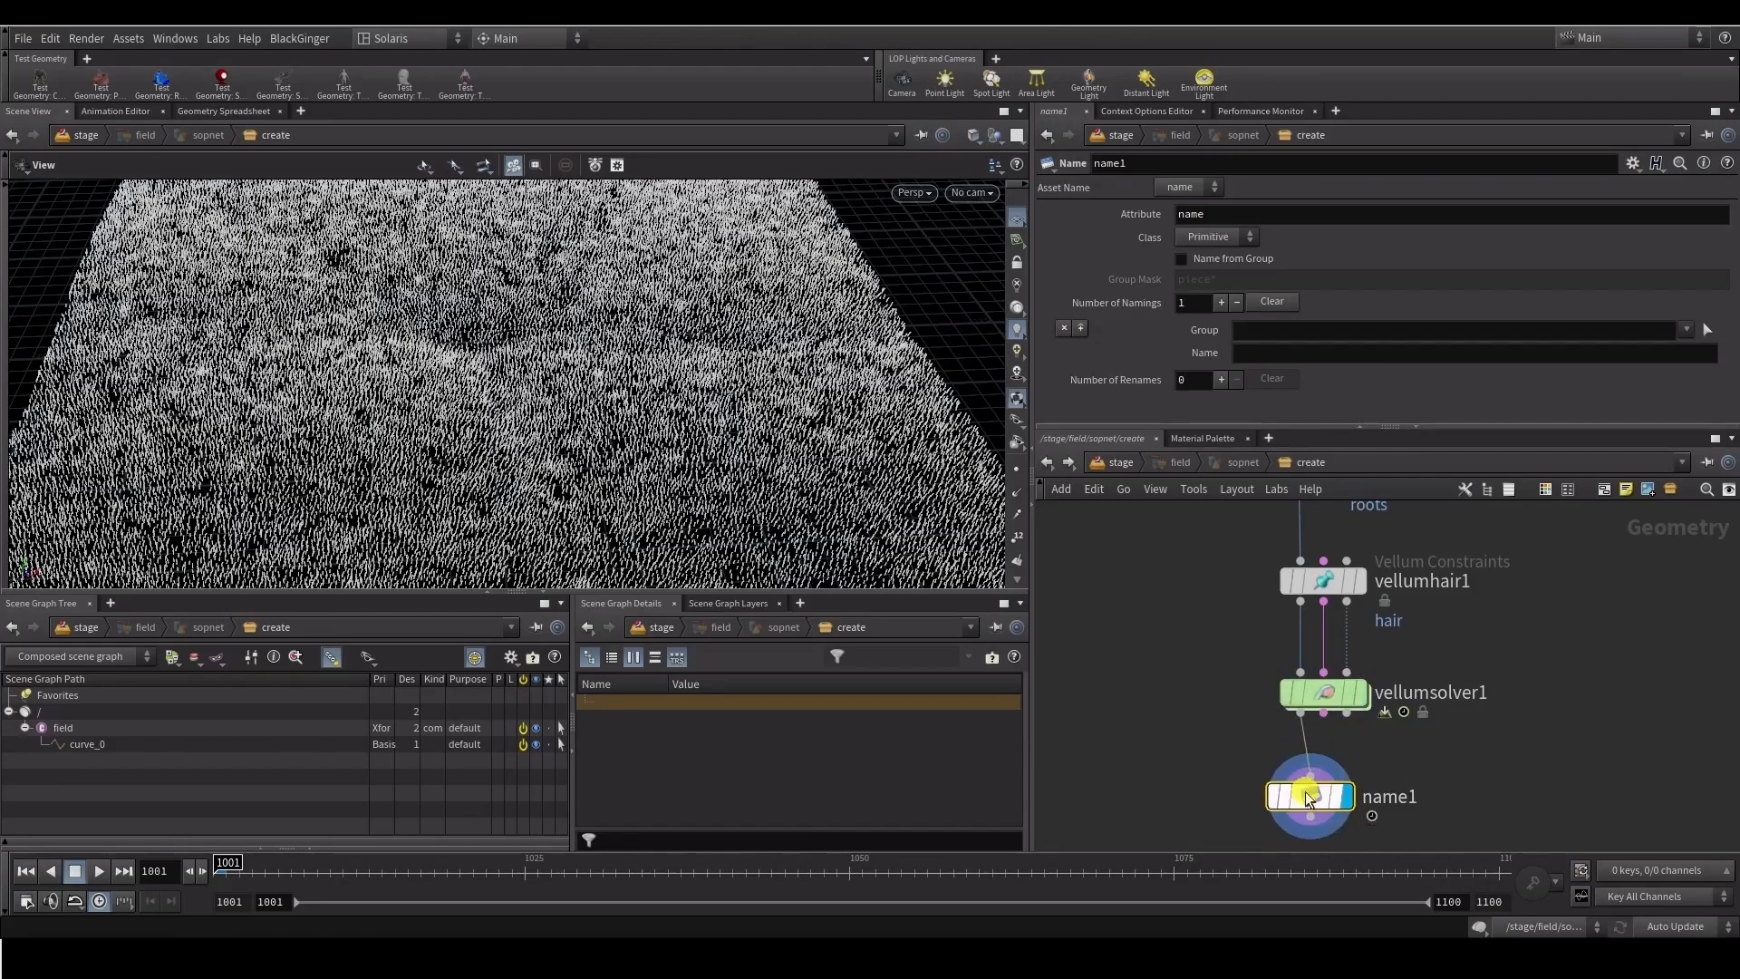
left_click(1270, 354)
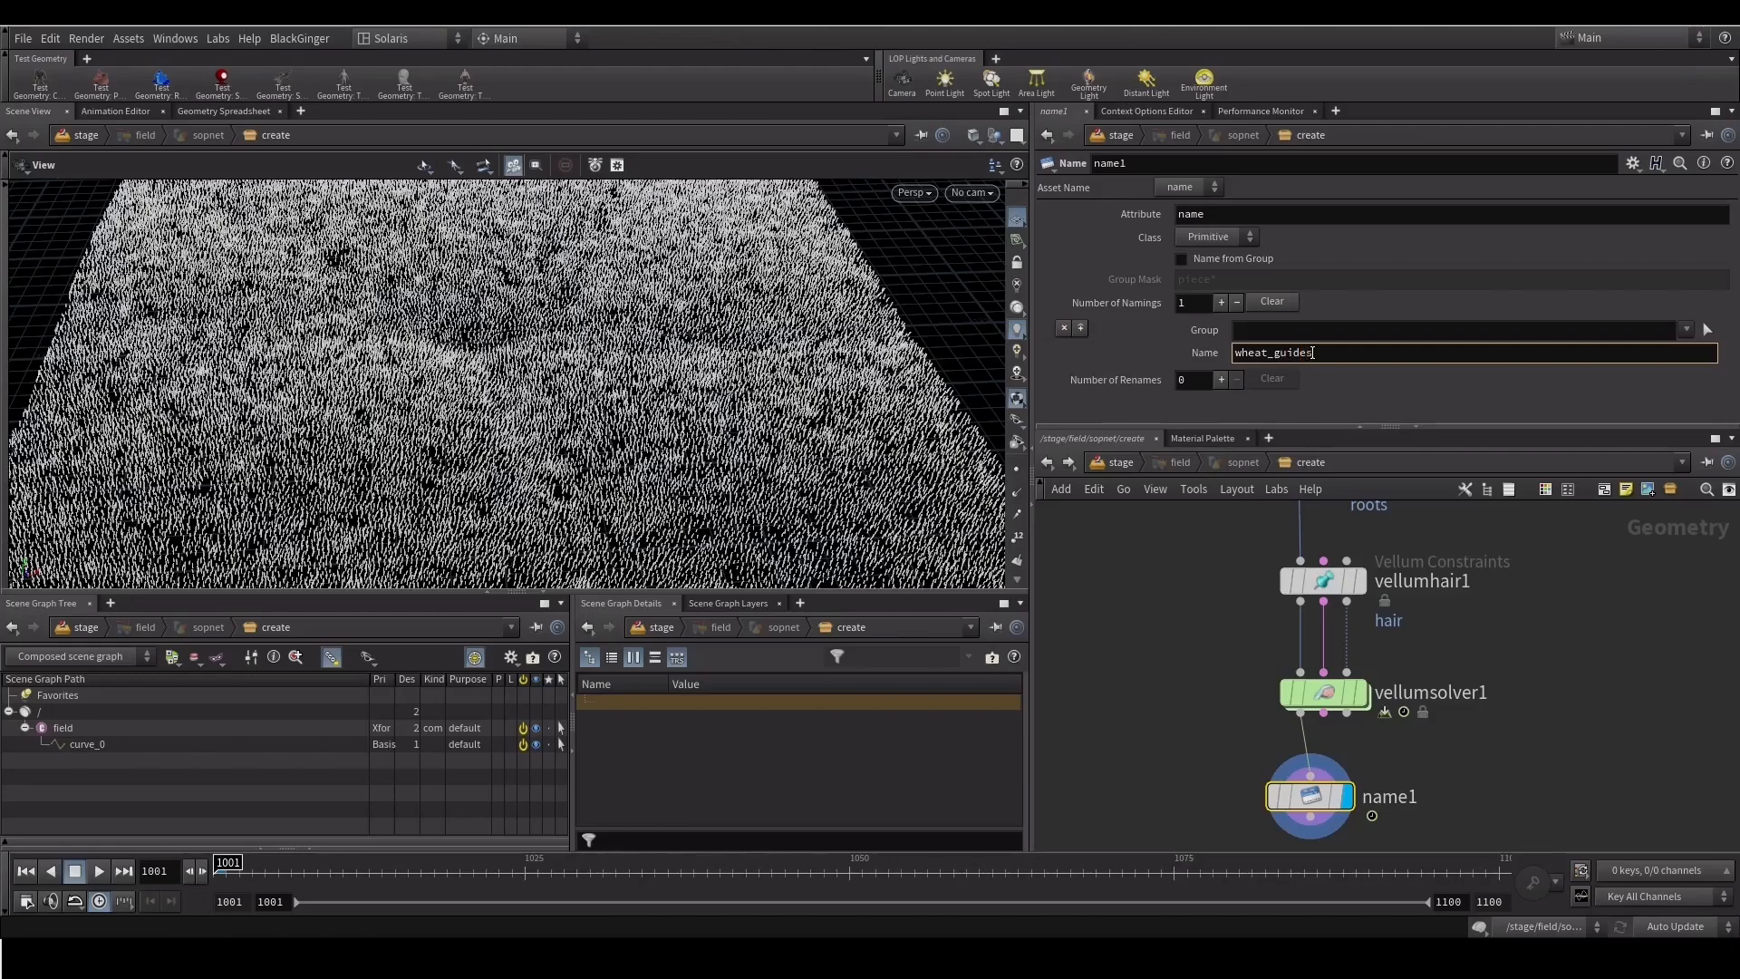
key("Return")
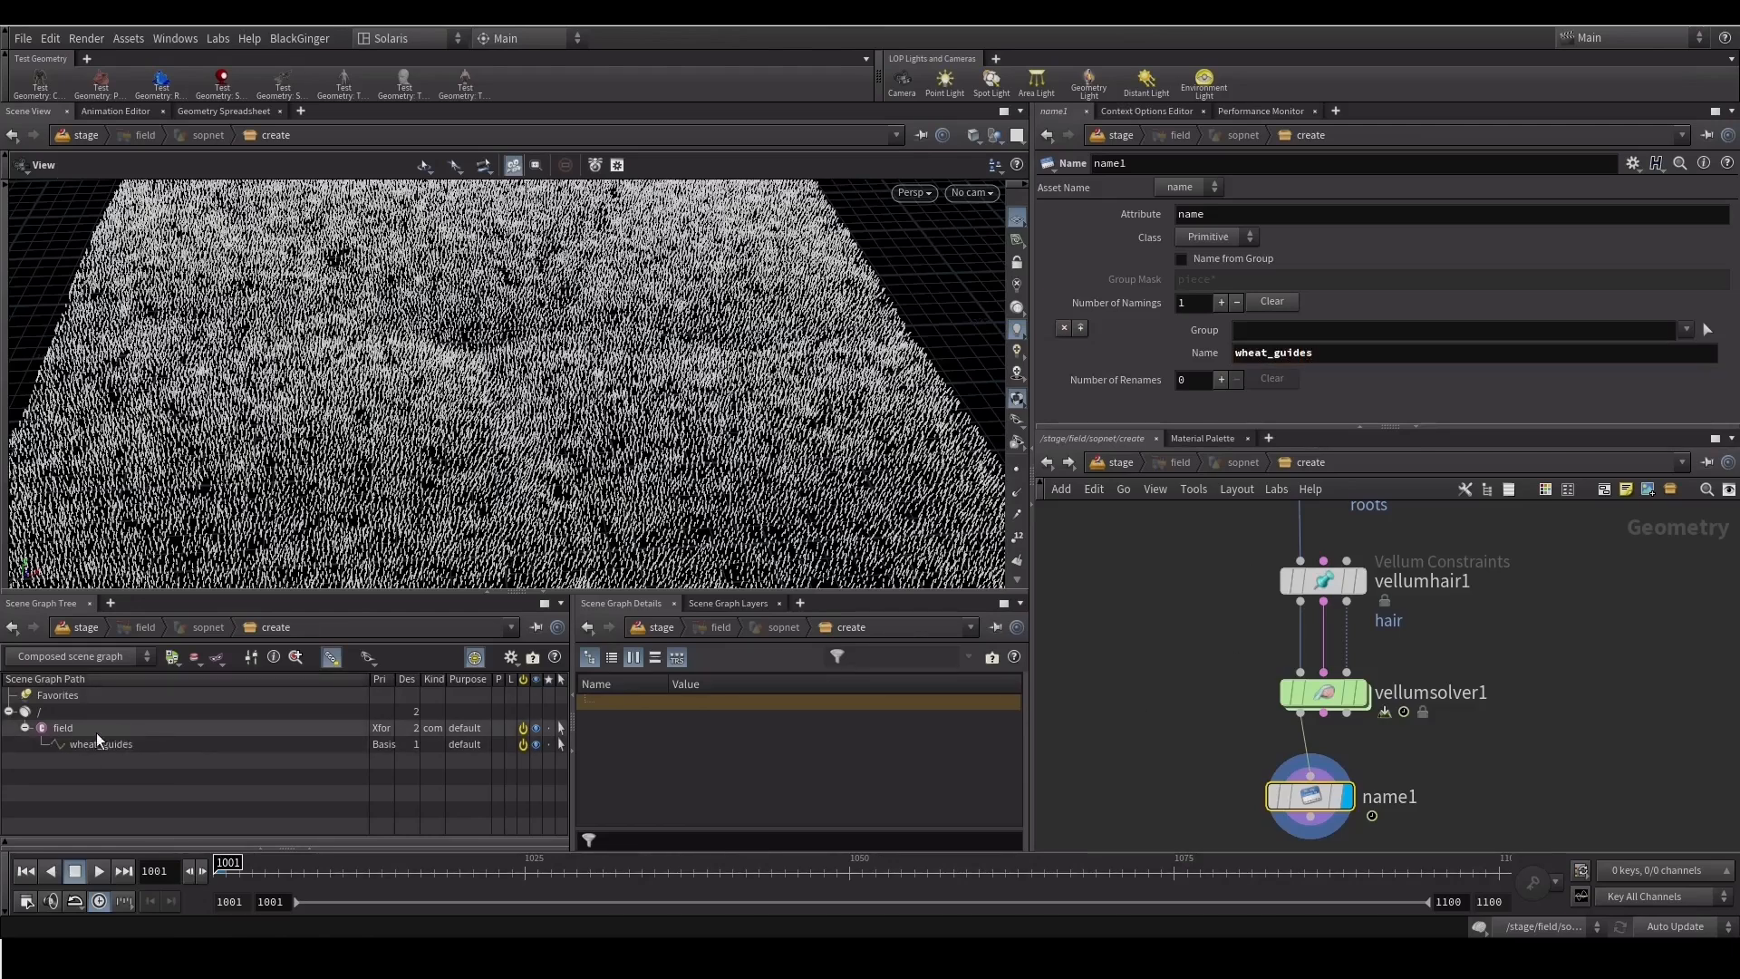
Branch a second Name node off mountain1 and set its name to terrain
scroll(1230, 697, "down", 3)
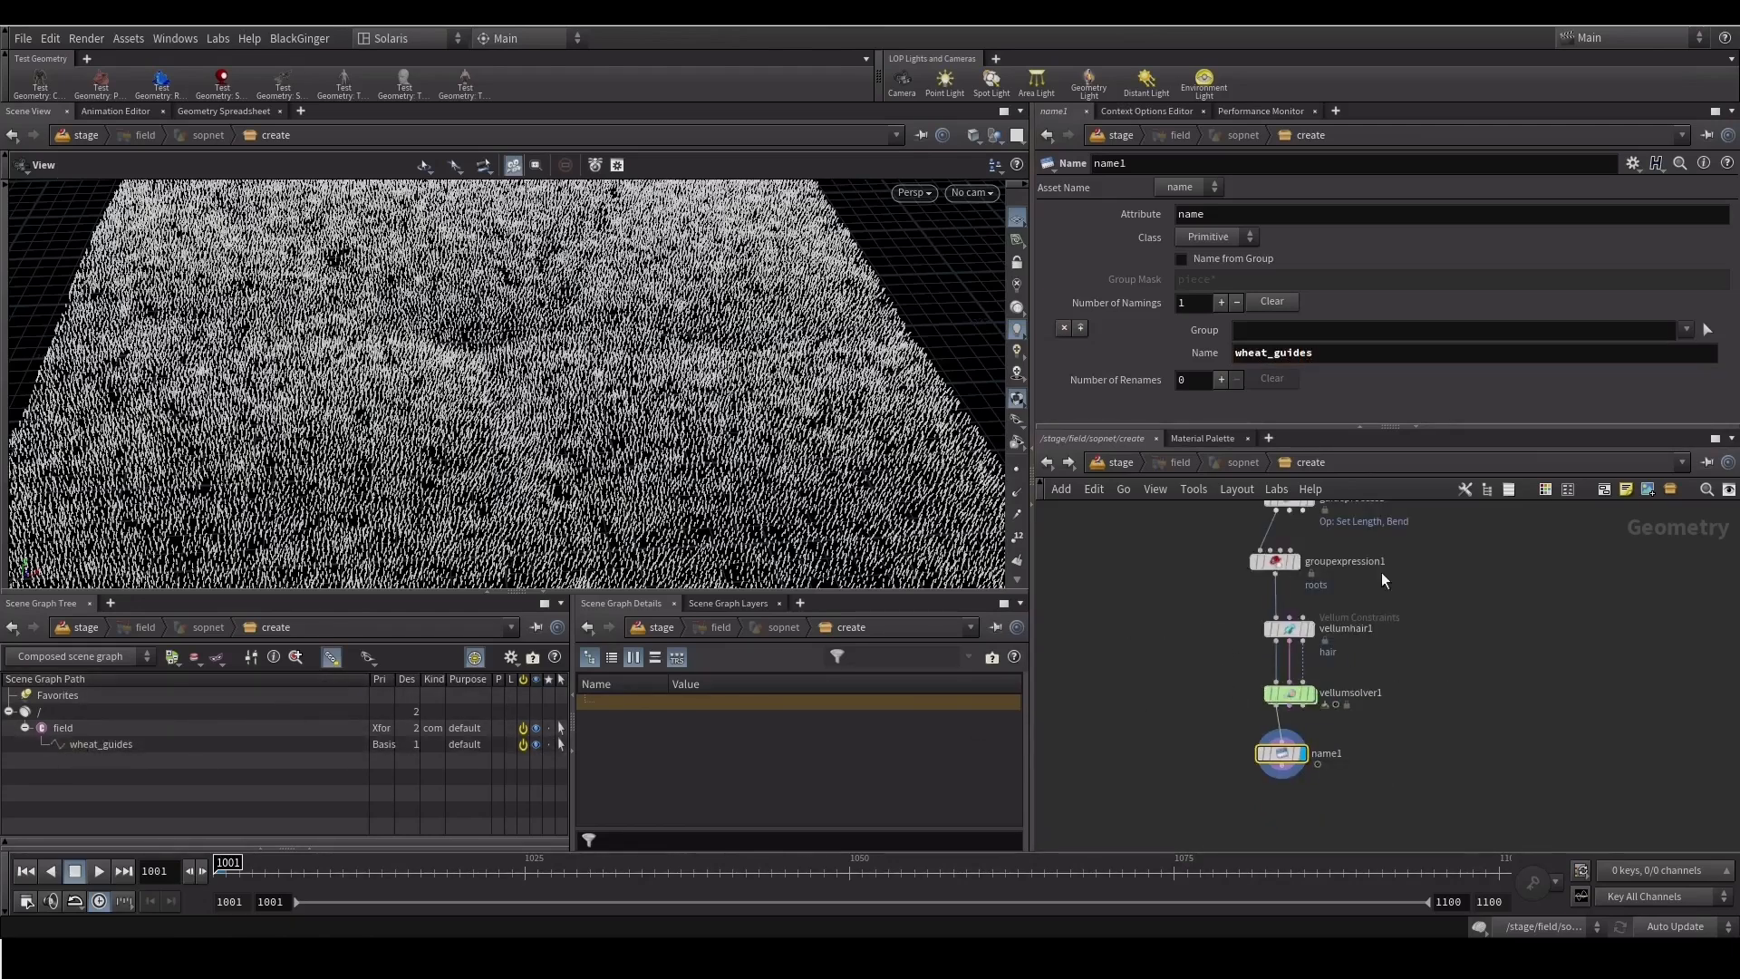
middle_click_drag(1450, 601, 1417, 716)
middle_click_drag(1424, 639, 1411, 754)
key("Tab")
left_click(1296, 603)
left_click(1234, 591)
left_click(1452, 591)
left_click_drag(1451, 601, 1458, 682)
middle_click_drag(1402, 719, 1355, 641)
left_click(1254, 354)
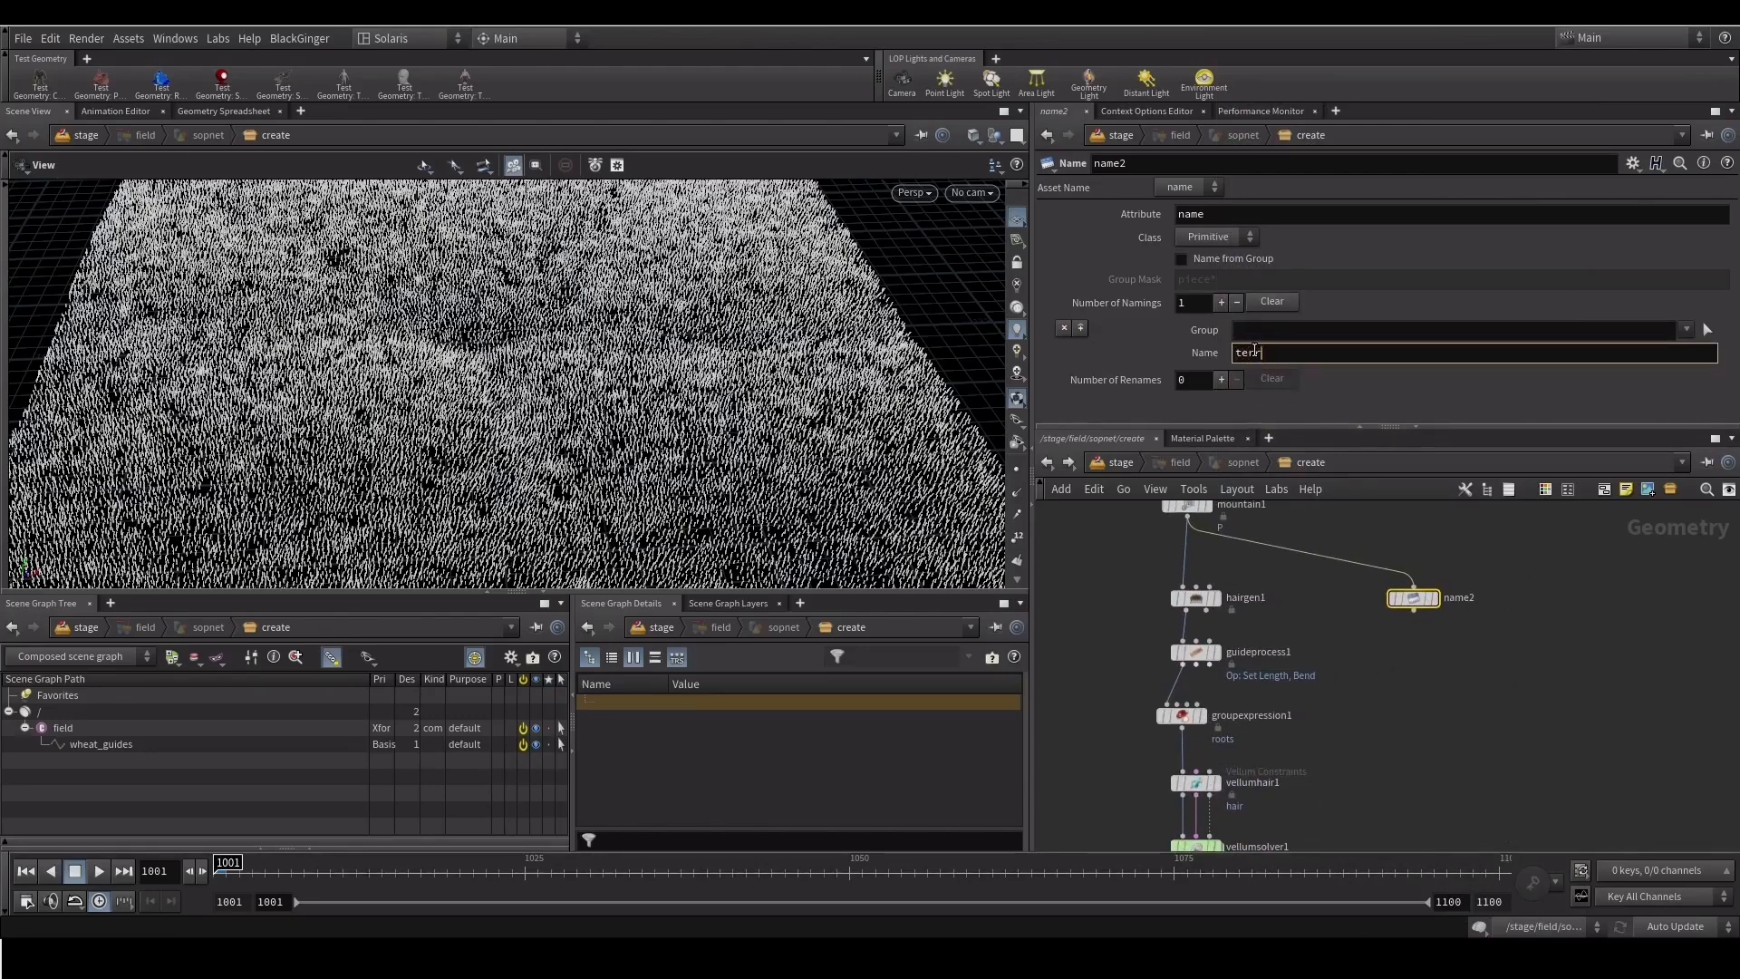
key("Return")
Add a Merge node and connect both the name1 and name2 nodes to it
middle_click_drag(1418, 622, 1398, 514)
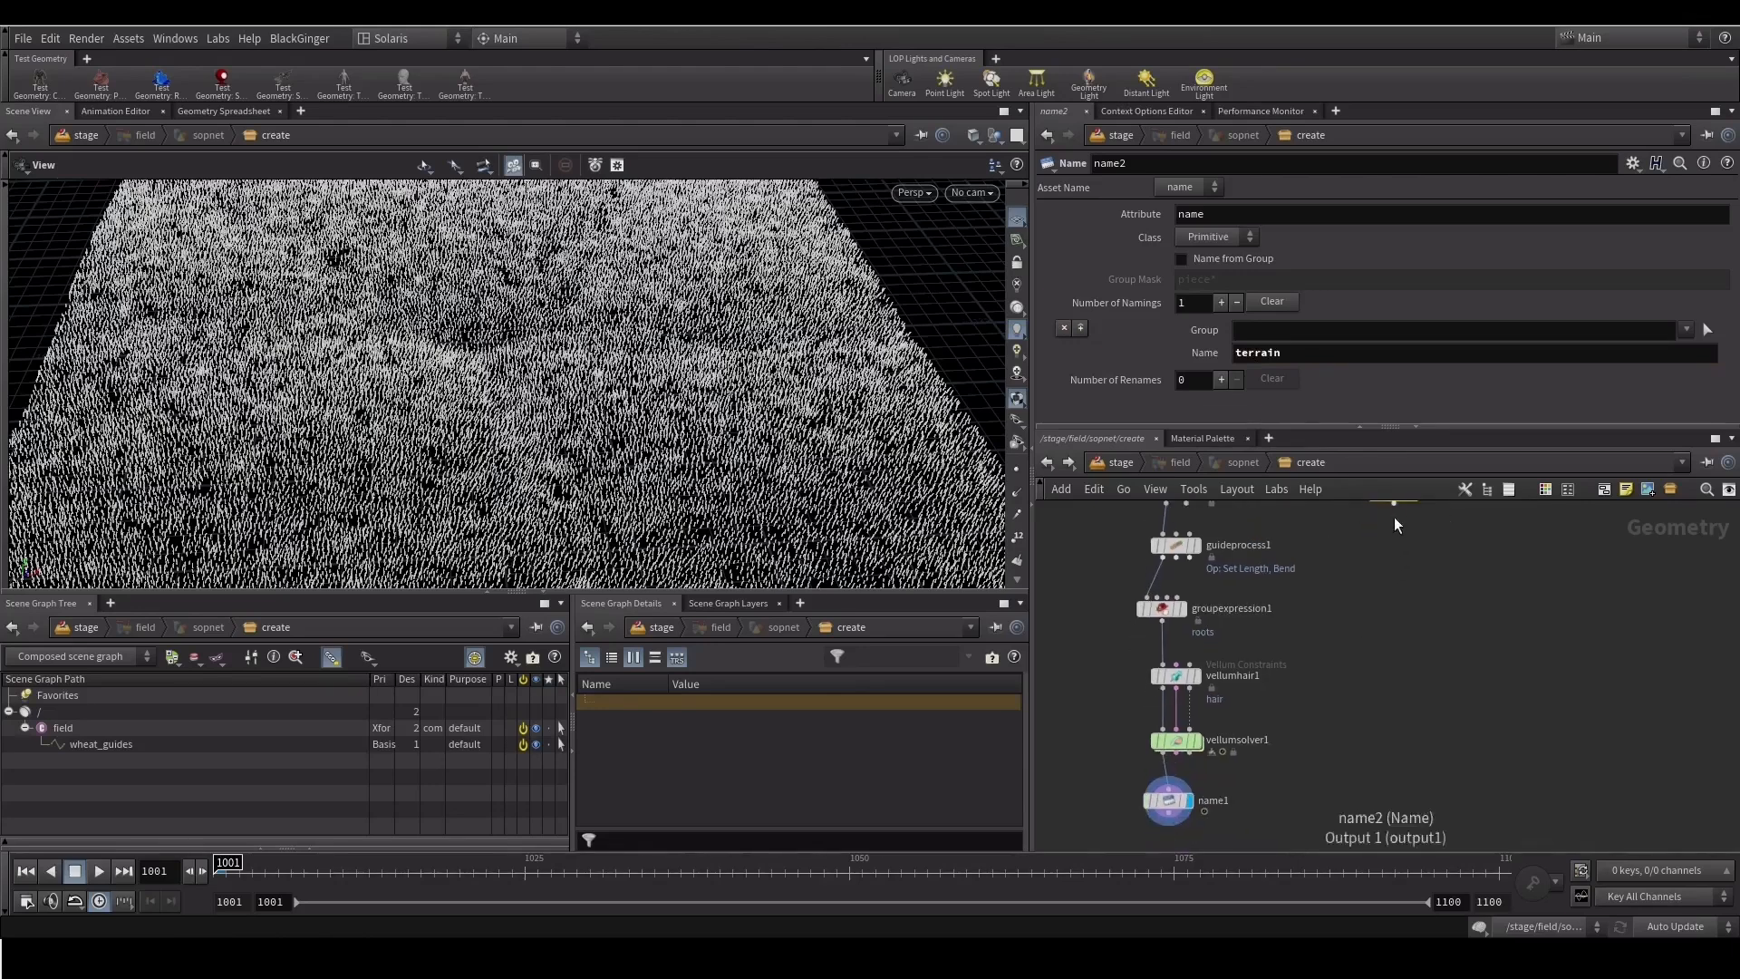
key("Tab")
type("merge")
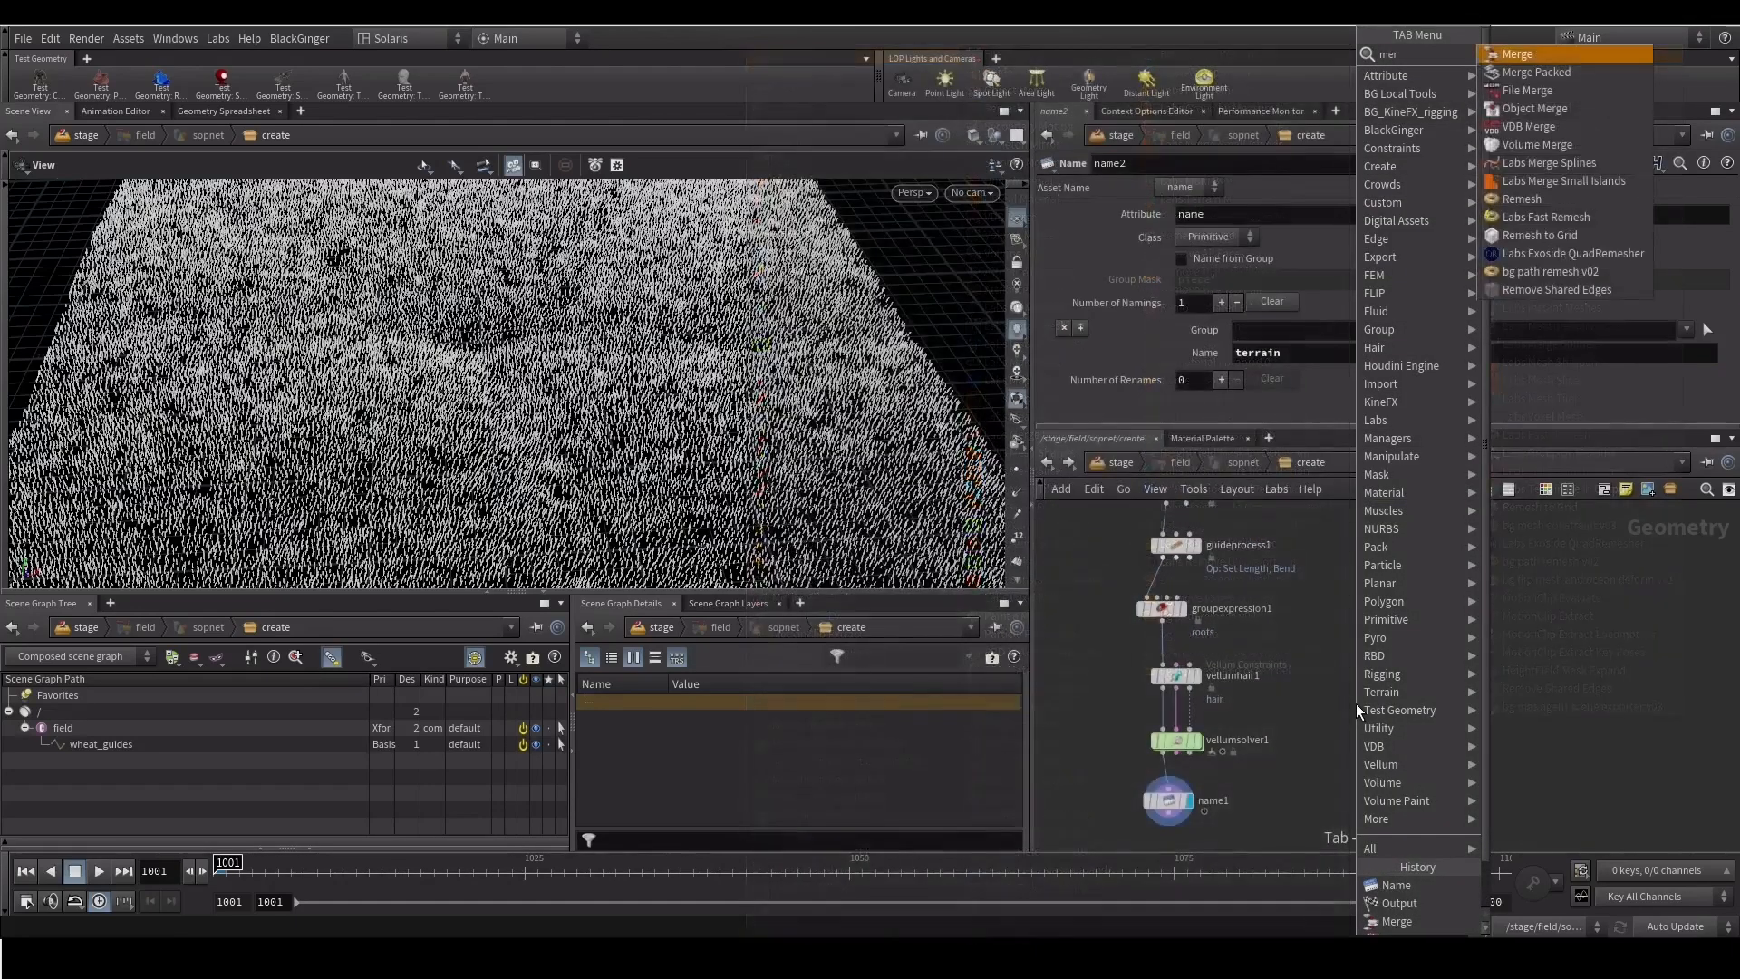
key("Return")
left_click(1316, 790)
left_click_drag(1167, 815, 1310, 774)
middle_click_drag(1348, 654, 1341, 693)
left_click(1386, 555)
left_click(1310, 813)
left_click_drag(1380, 537, 1417, 684)
middle_click_drag(1306, 760, 1325, 584)
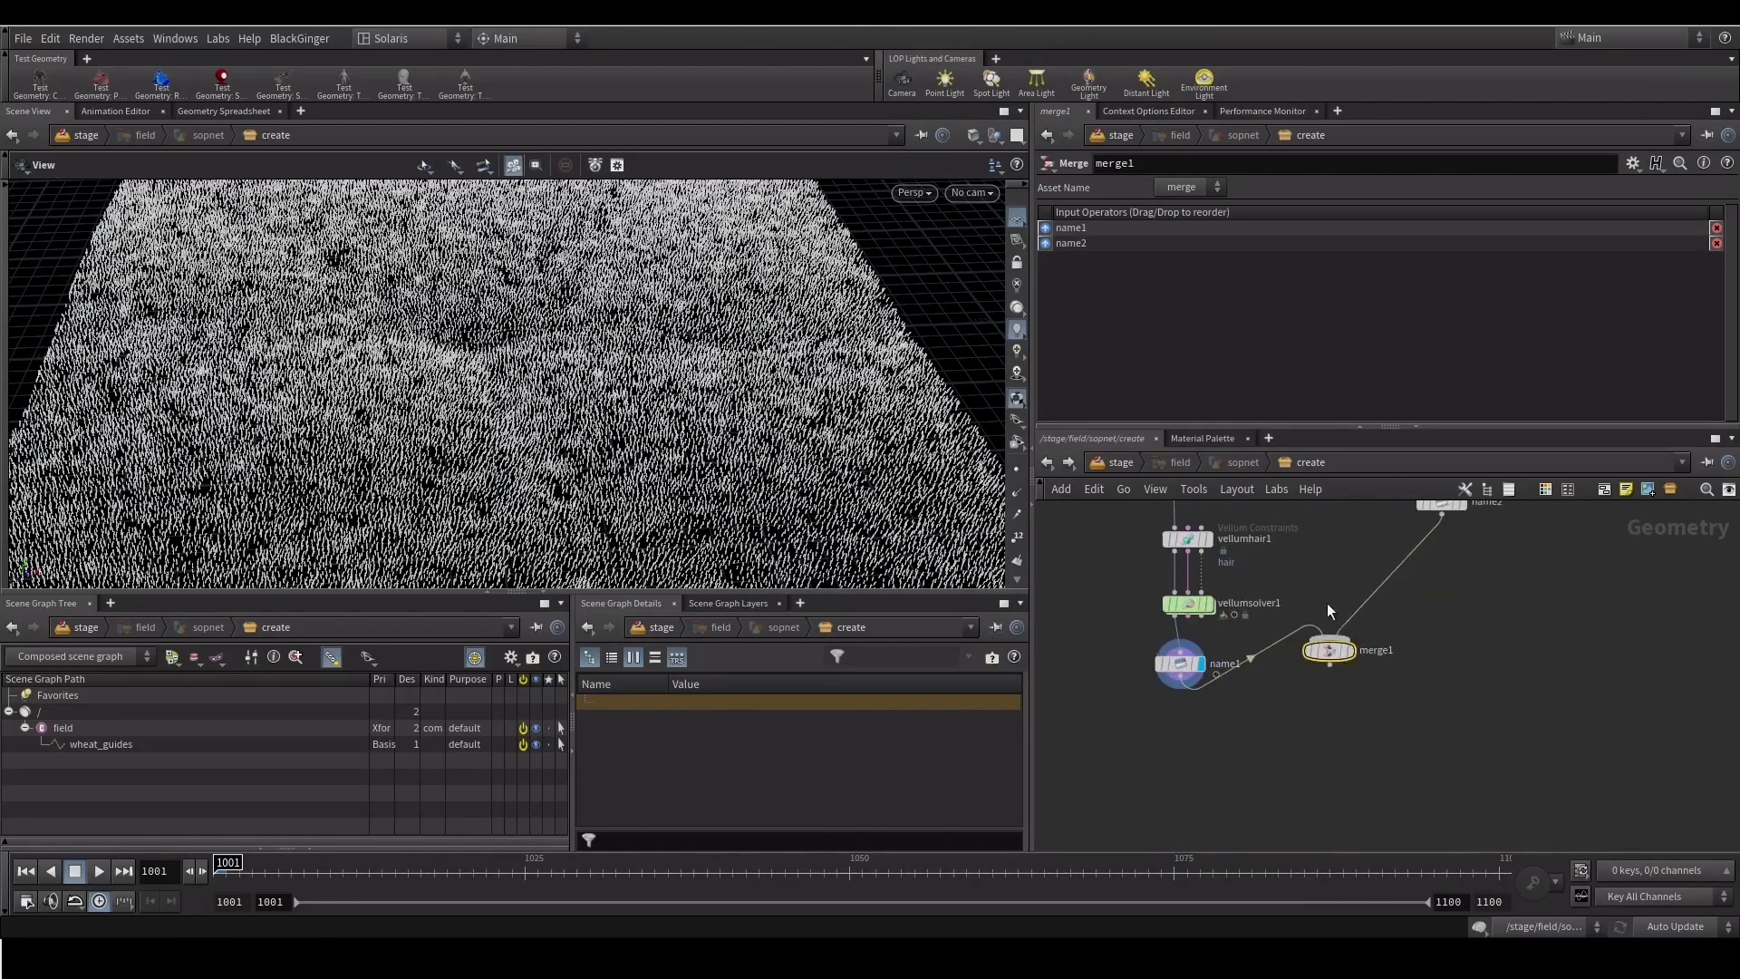
Add an Output node below merge1 and connect merge1 to it, moving merge1 down to tidy the layout
key("Tab")
type("out")
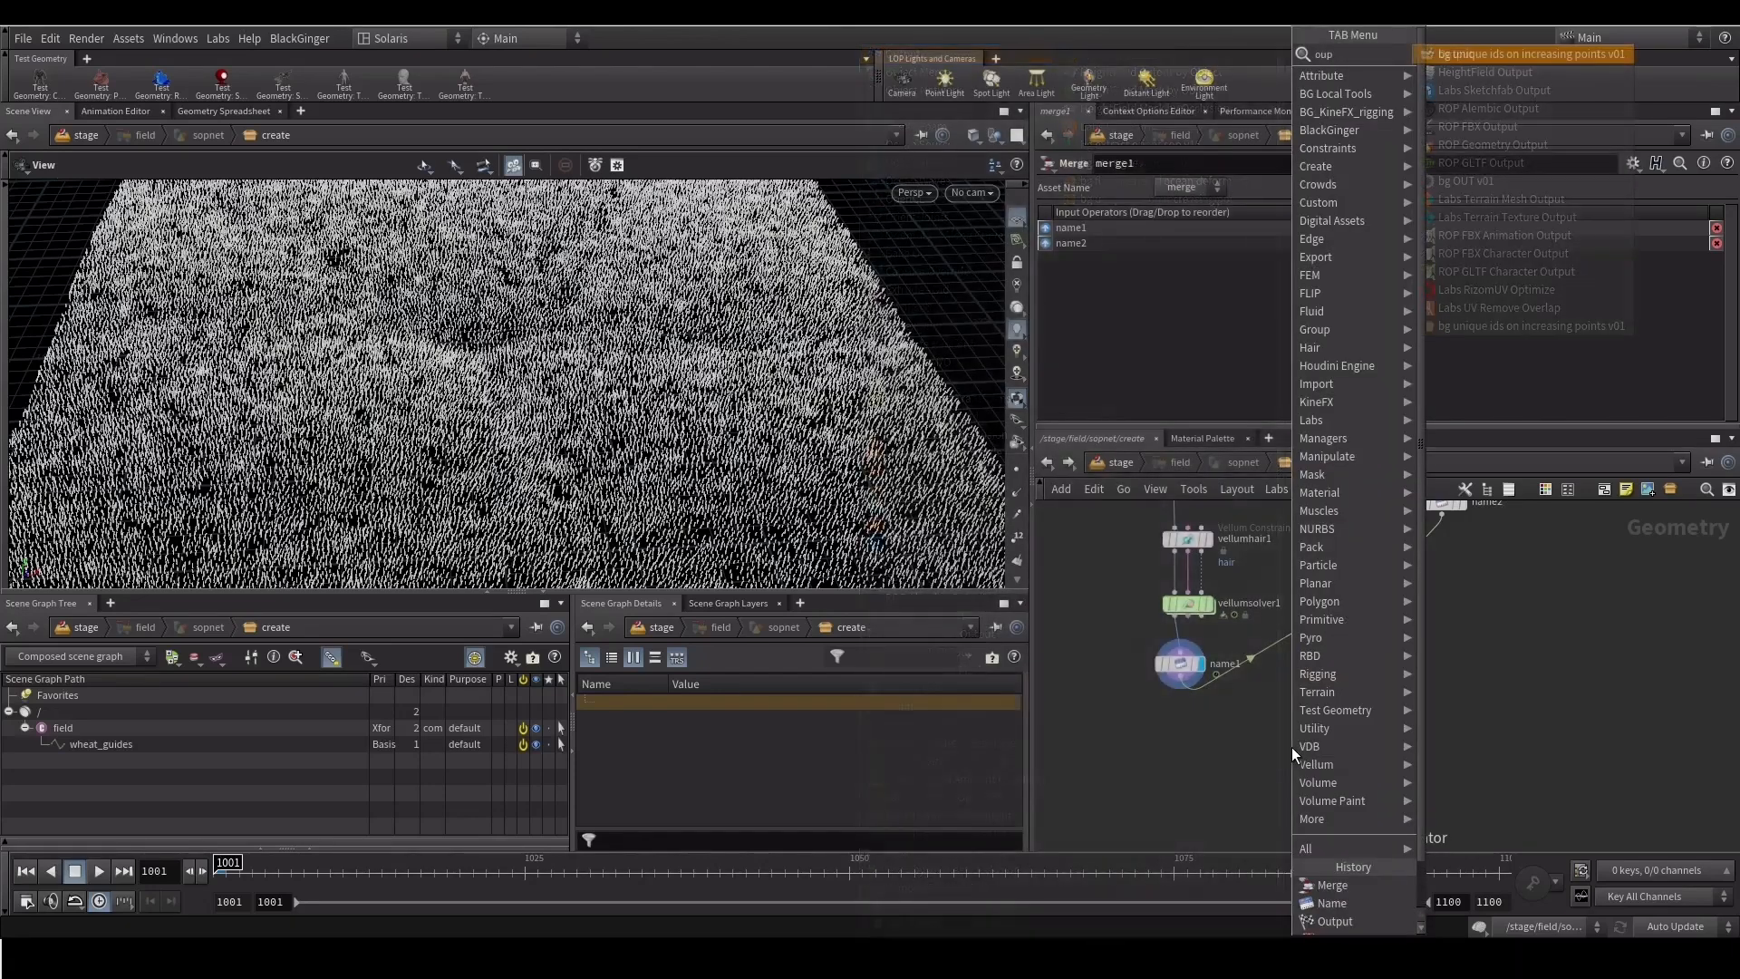
key("Return")
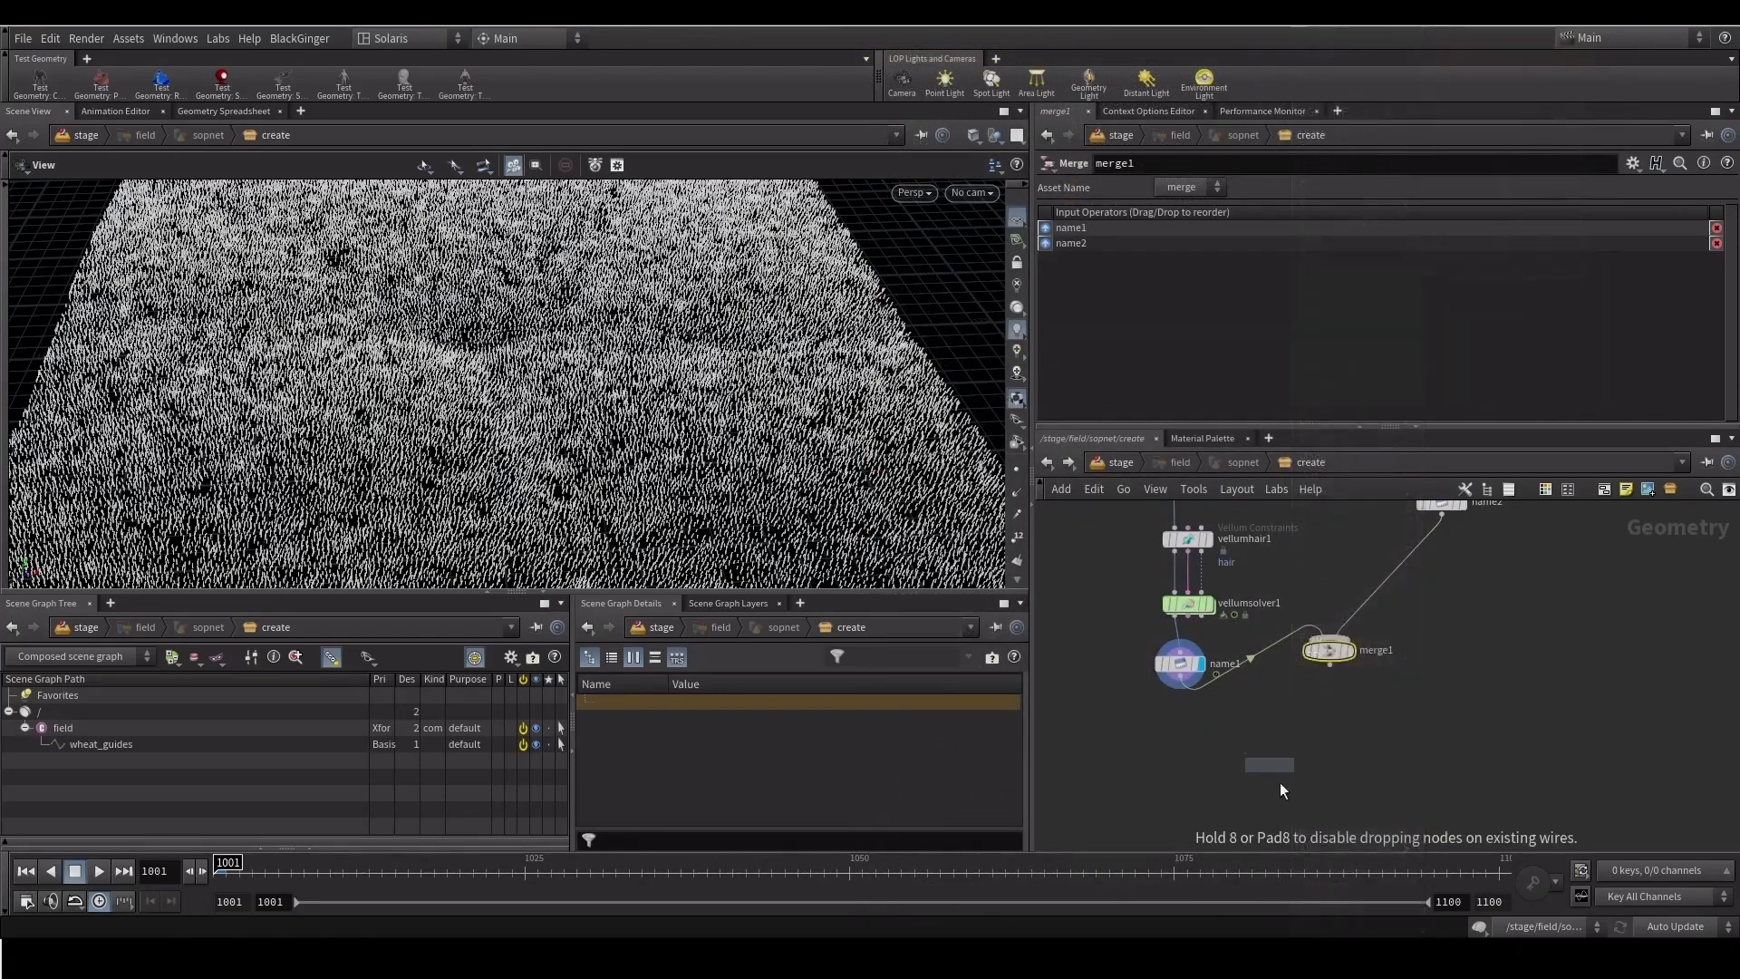
left_click(1345, 783)
left_click_drag(1346, 788, 1328, 791)
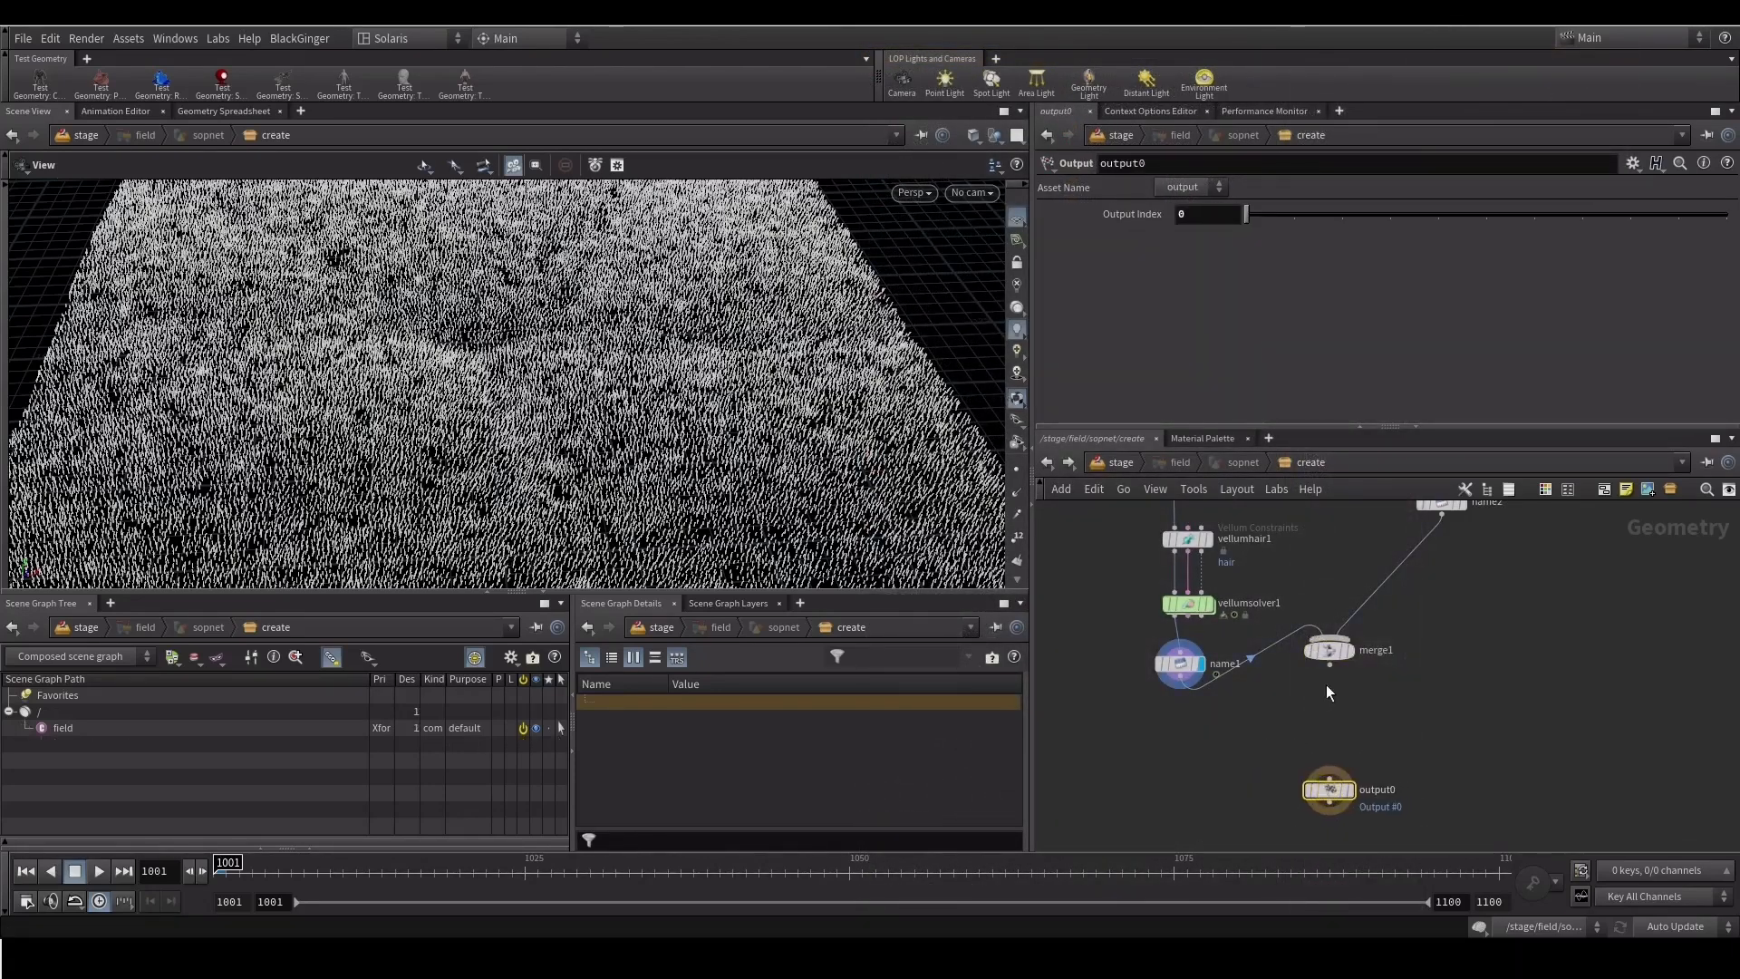
left_click(1329, 668)
left_click(1329, 776)
left_click_drag(1328, 650, 1329, 702)
left_click(1328, 701)
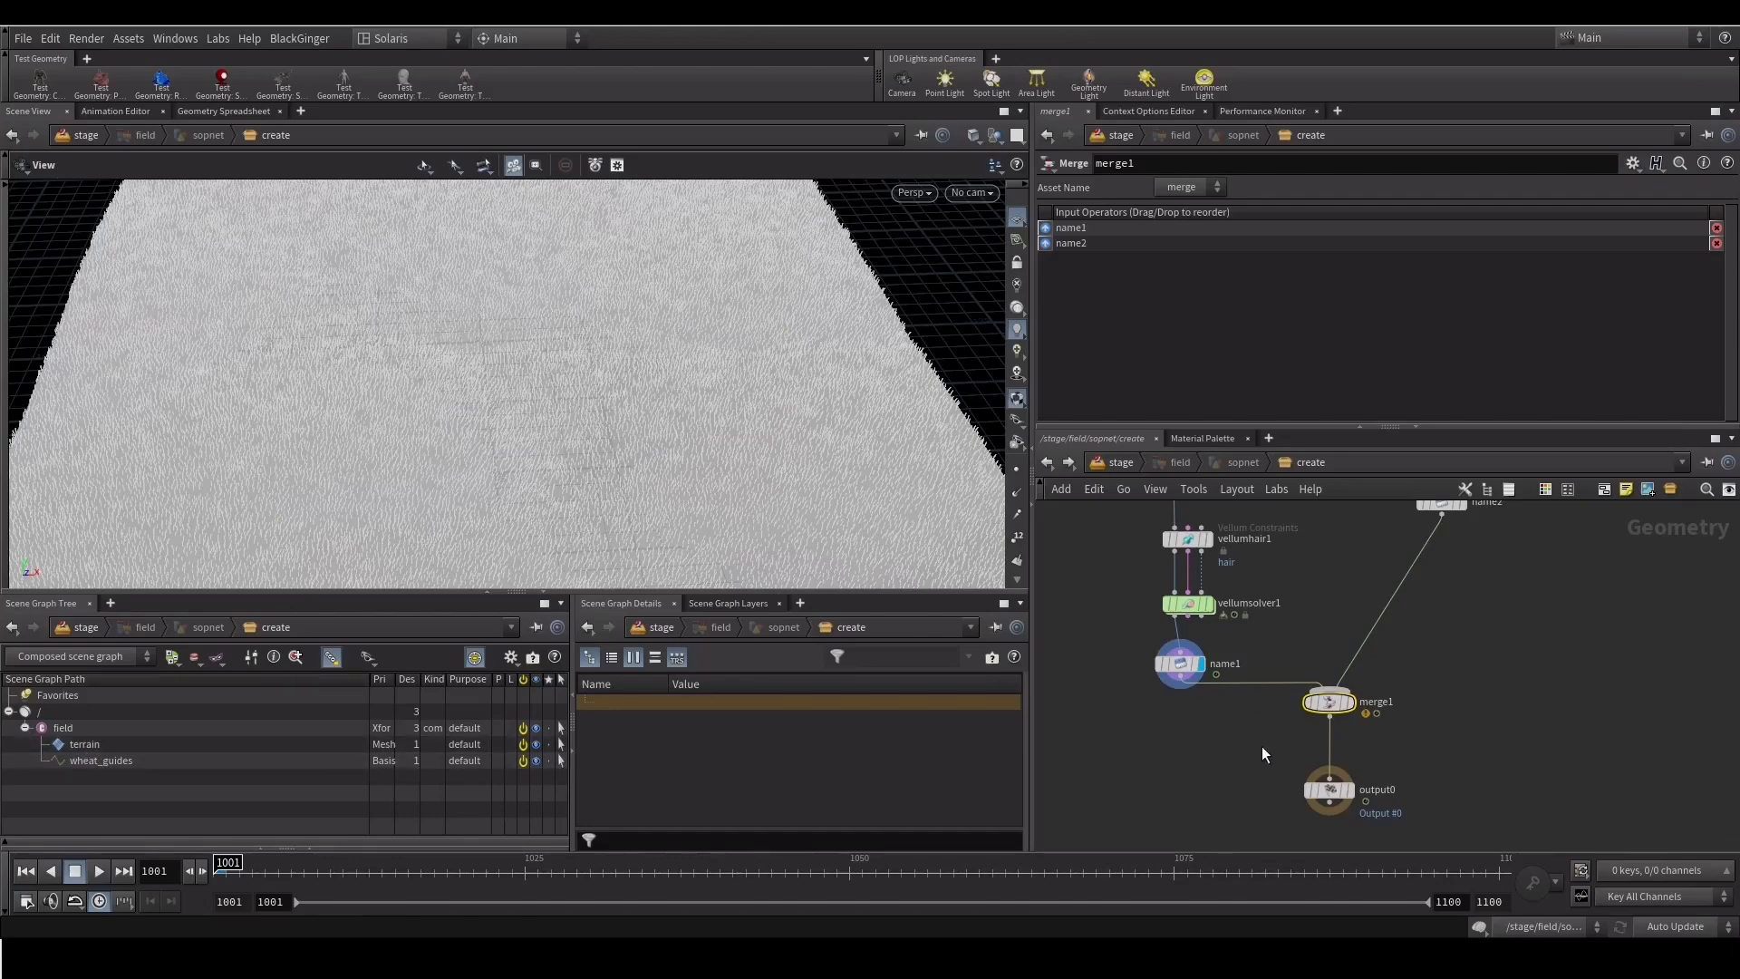
left_click_drag(1330, 700, 1330, 708)
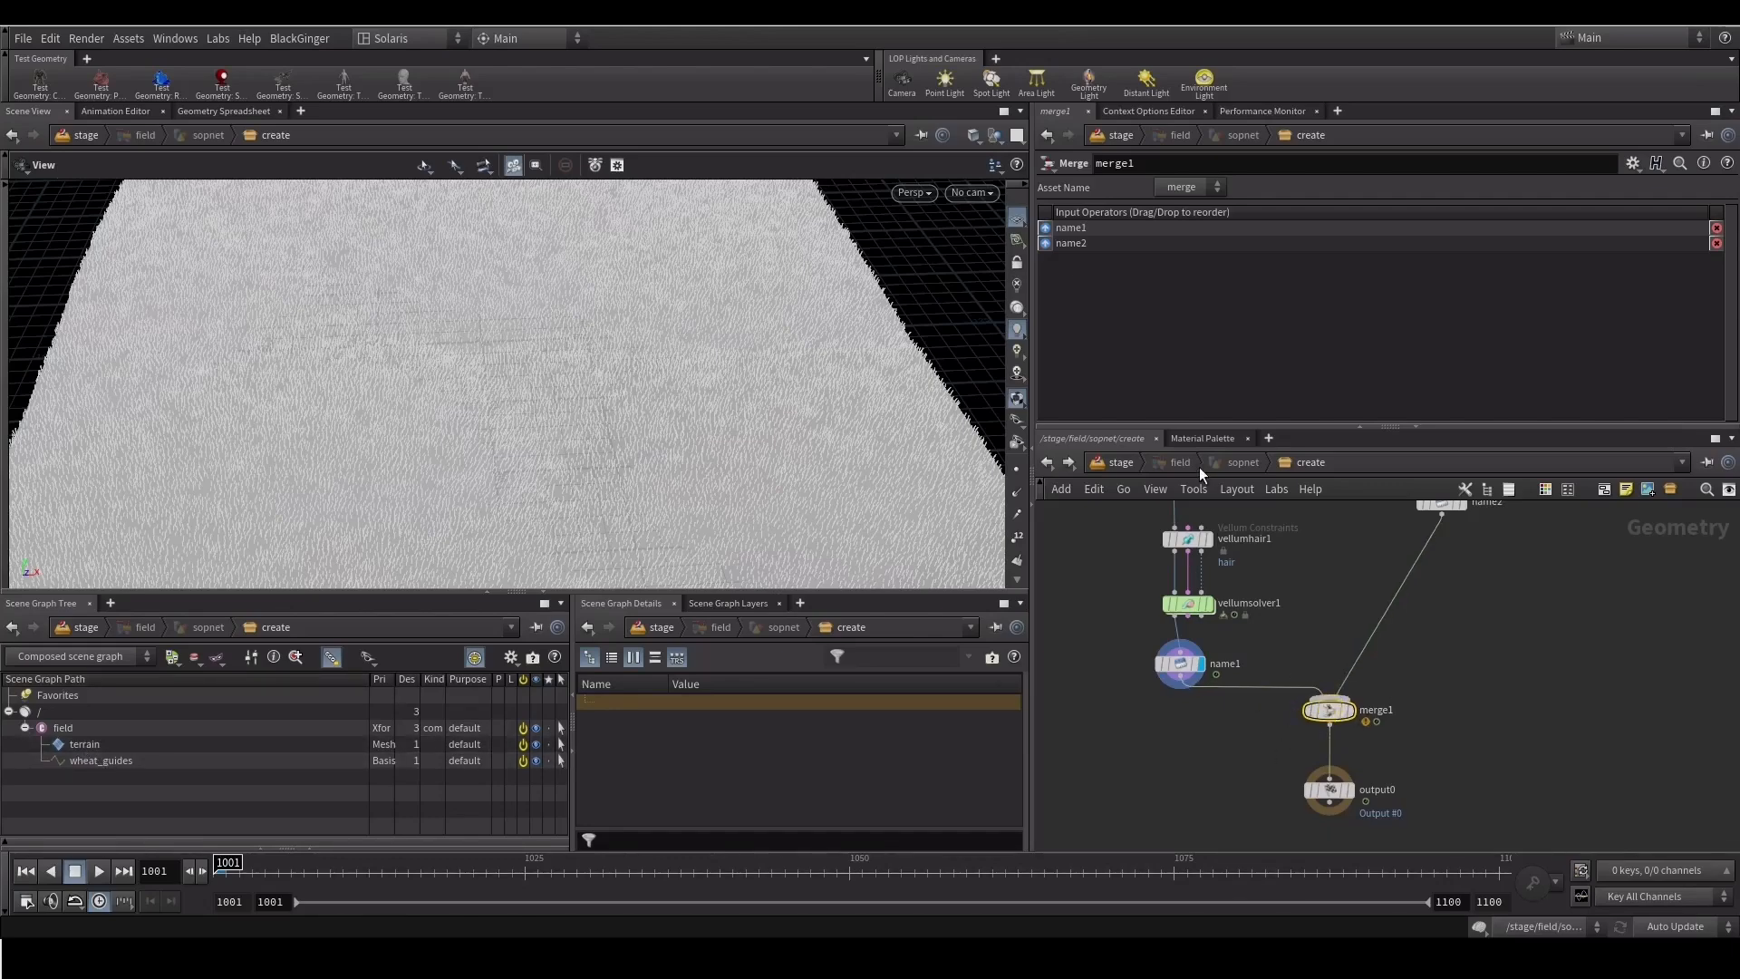
Return to the stage level, add a Houdini Procedural: Hair node below field, and make it the displayed node
left_click(1113, 464)
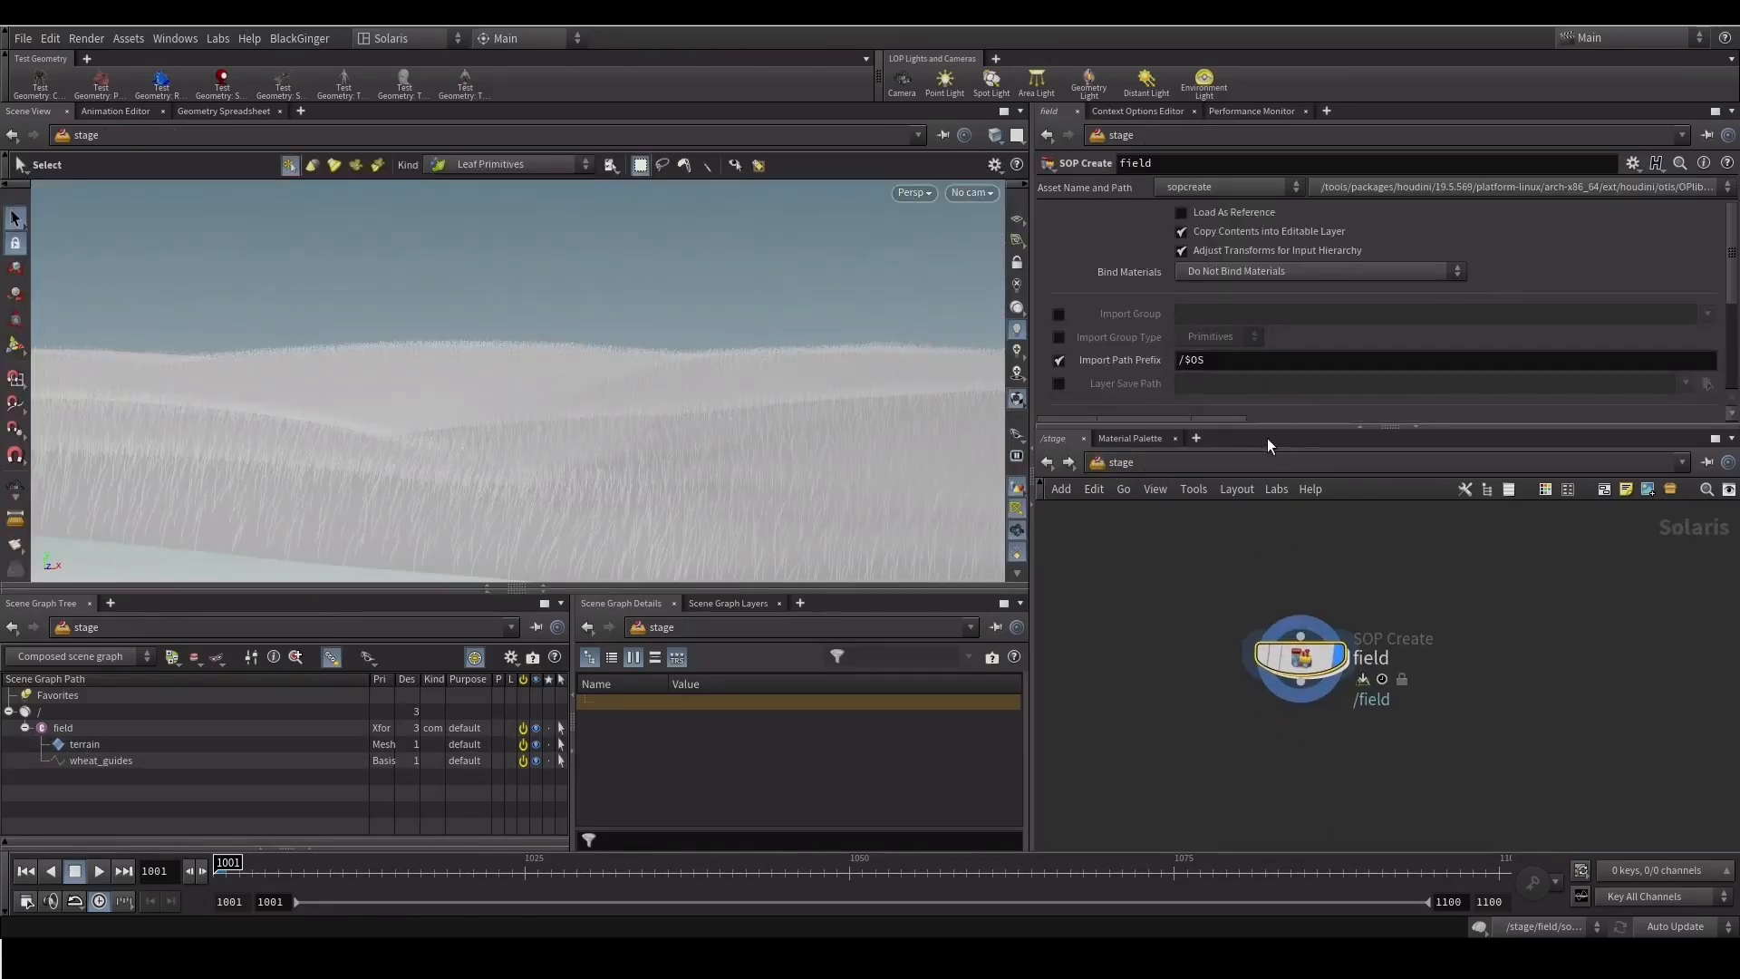
left_click_drag(1264, 426, 1264, 407)
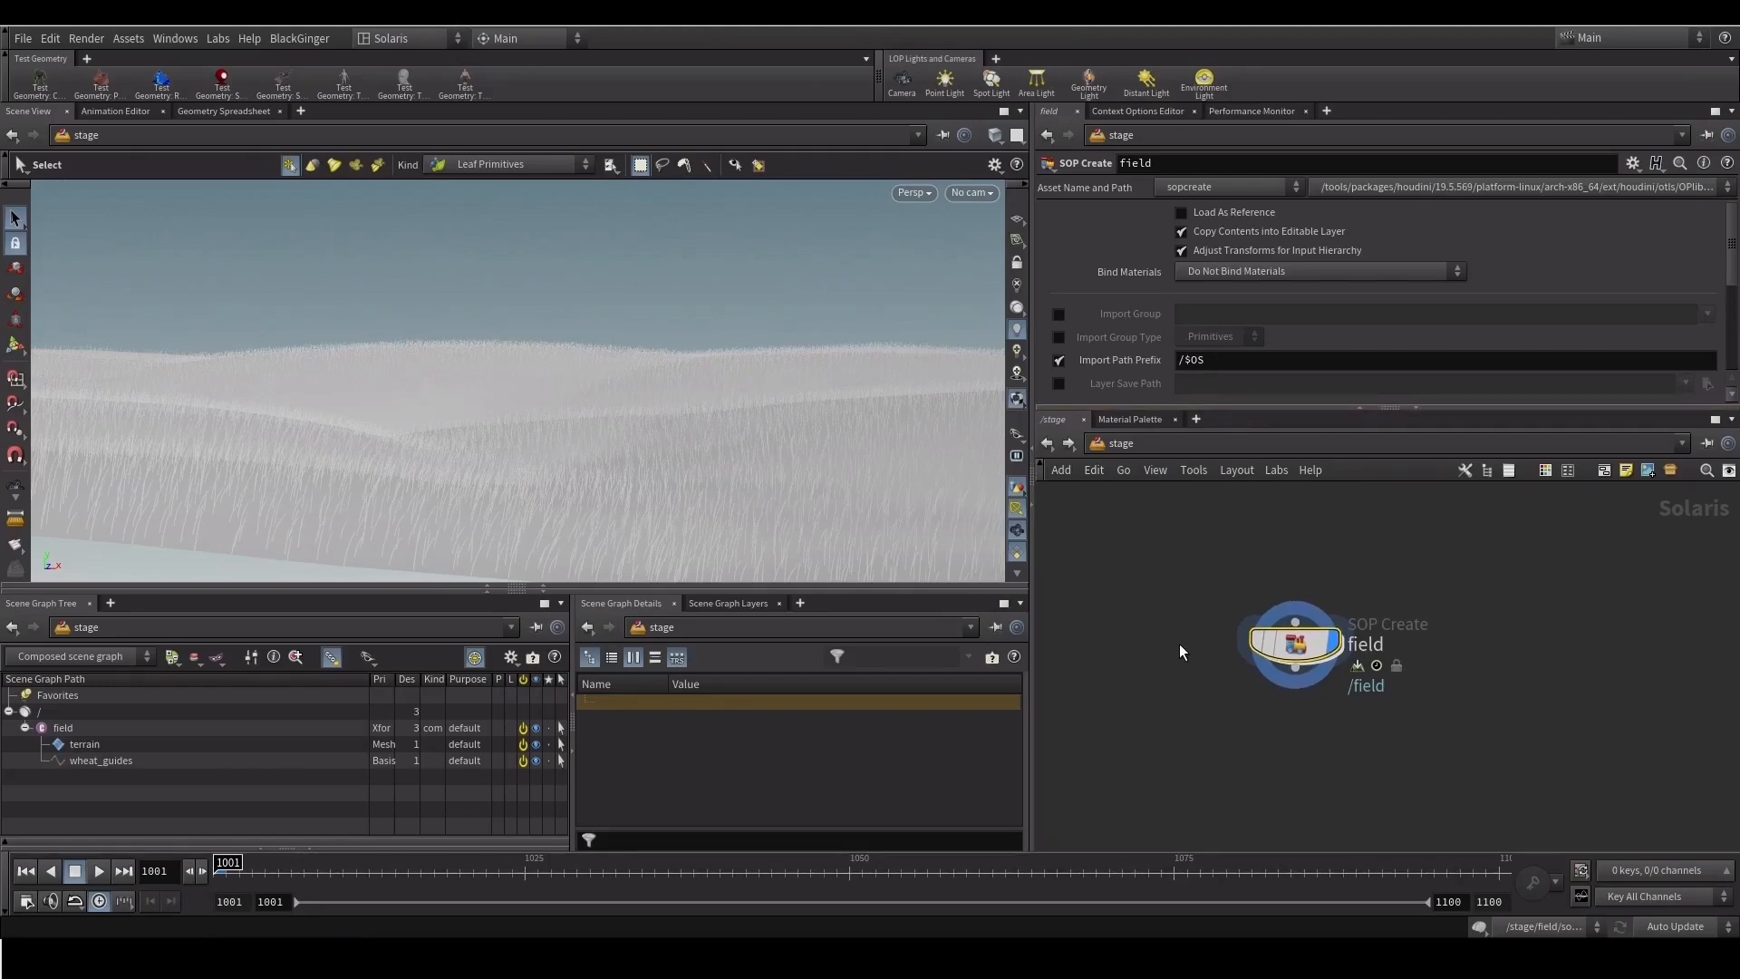
key("Tab")
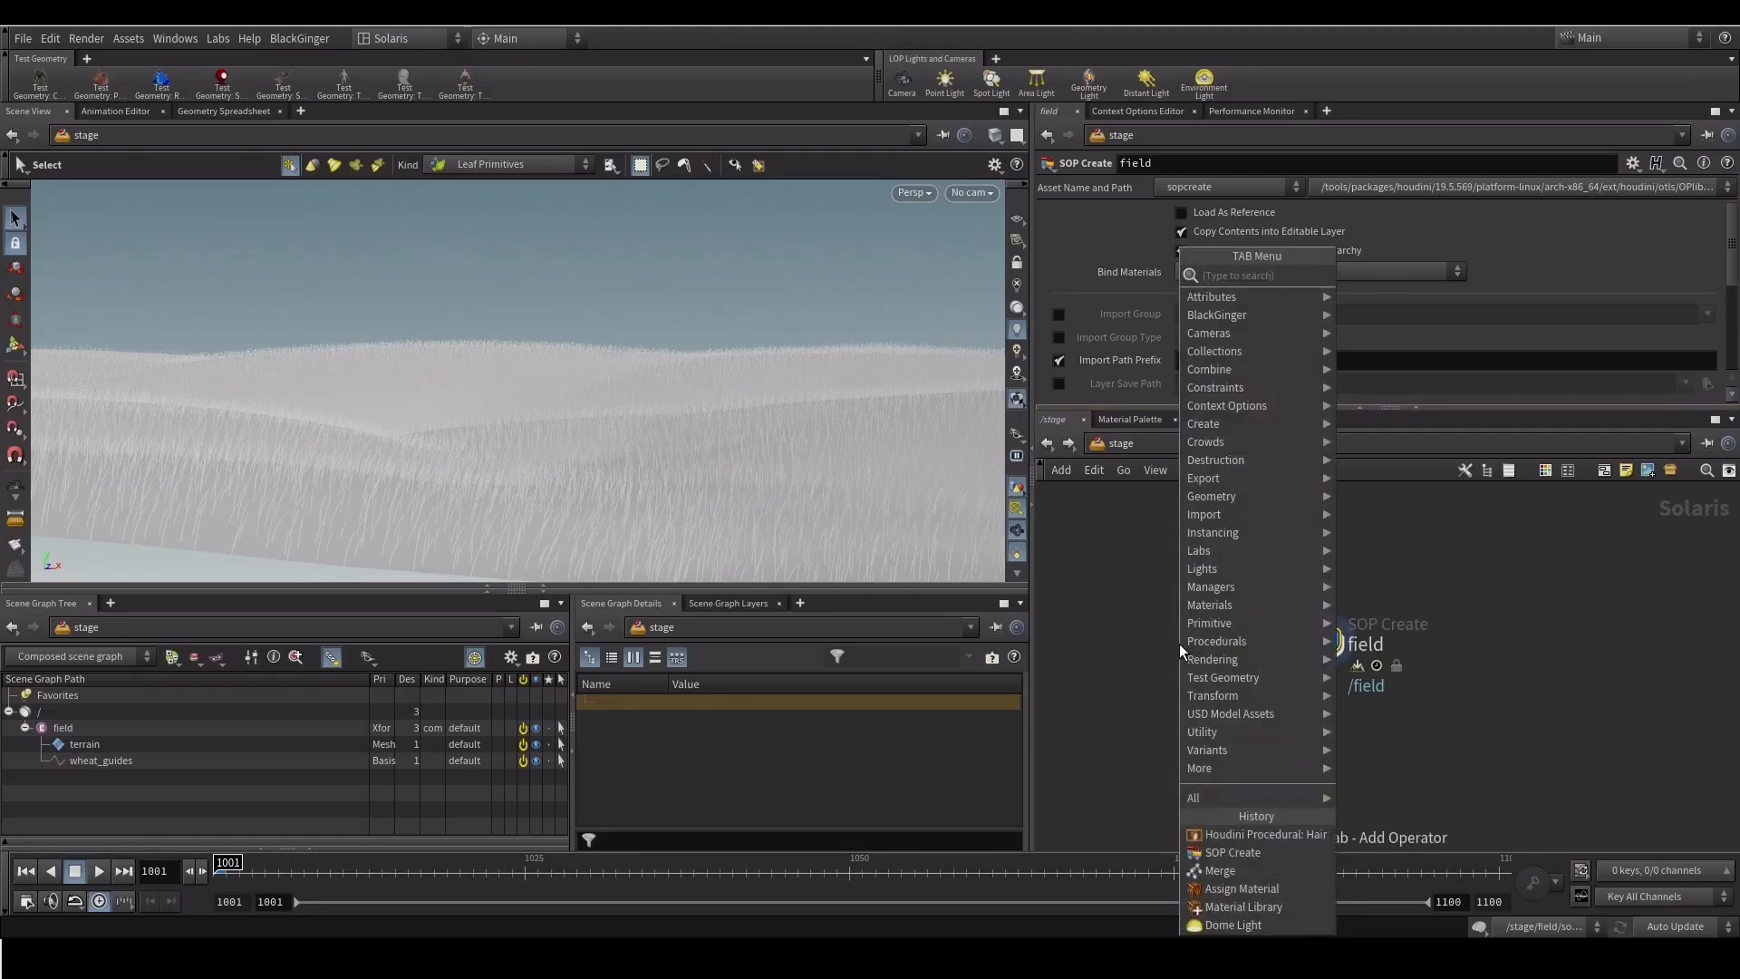
type("hai")
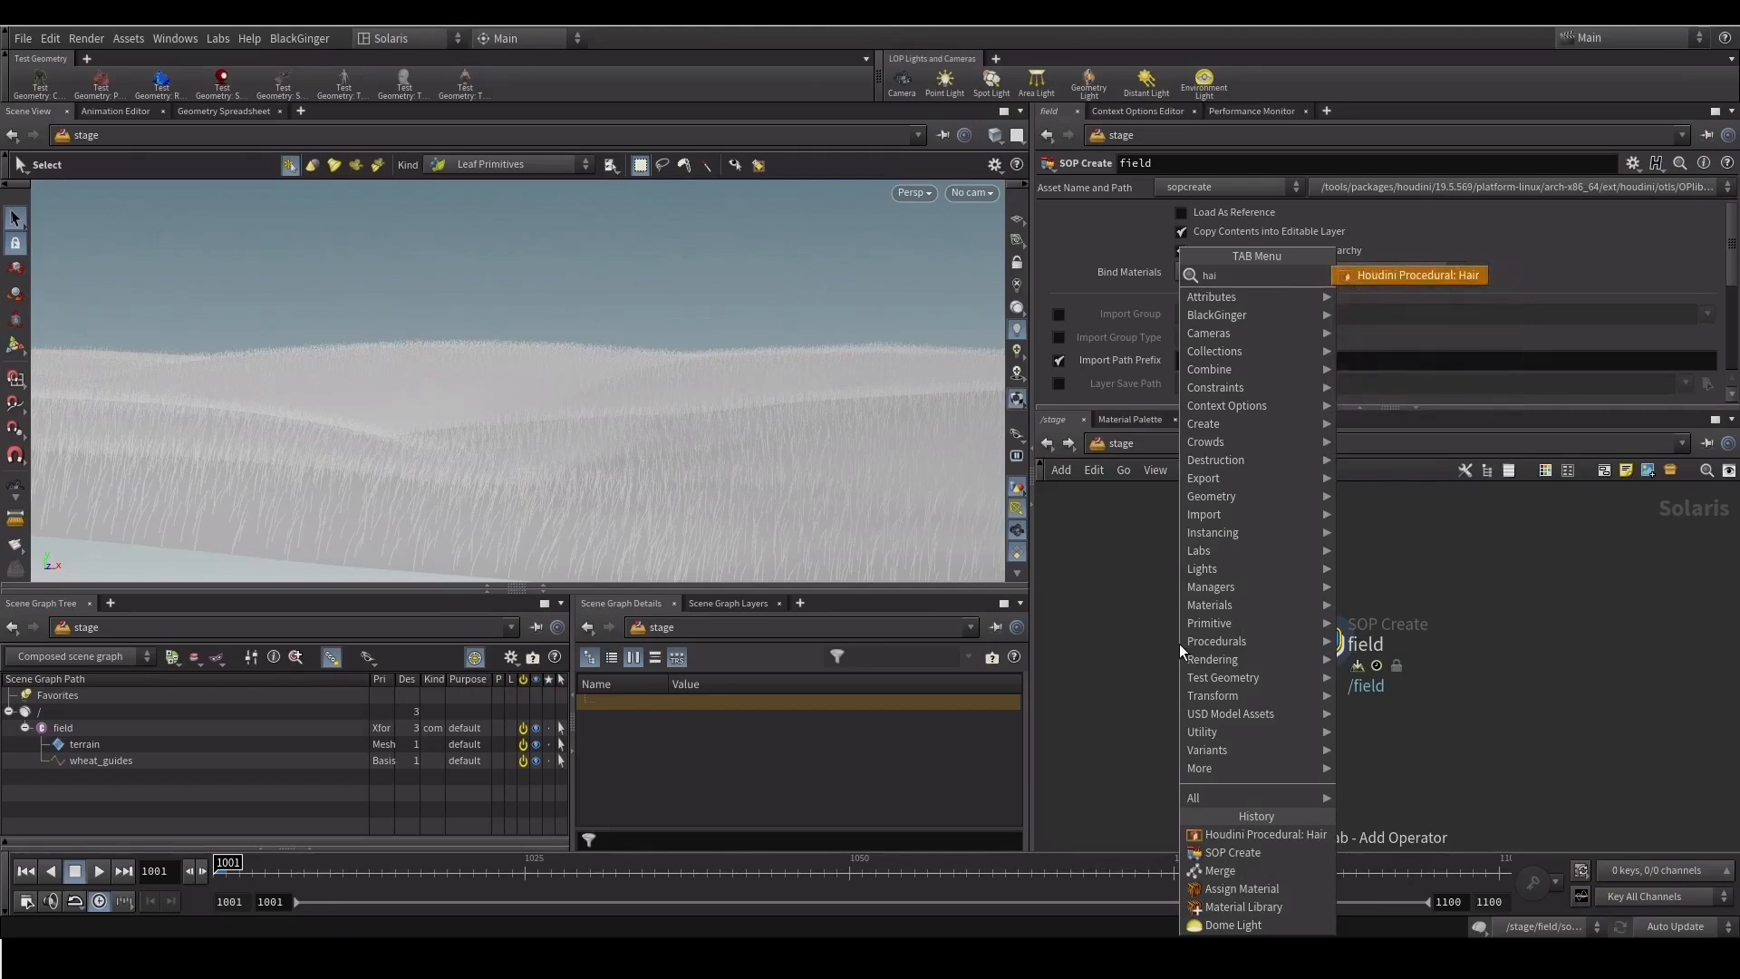
key("Return")
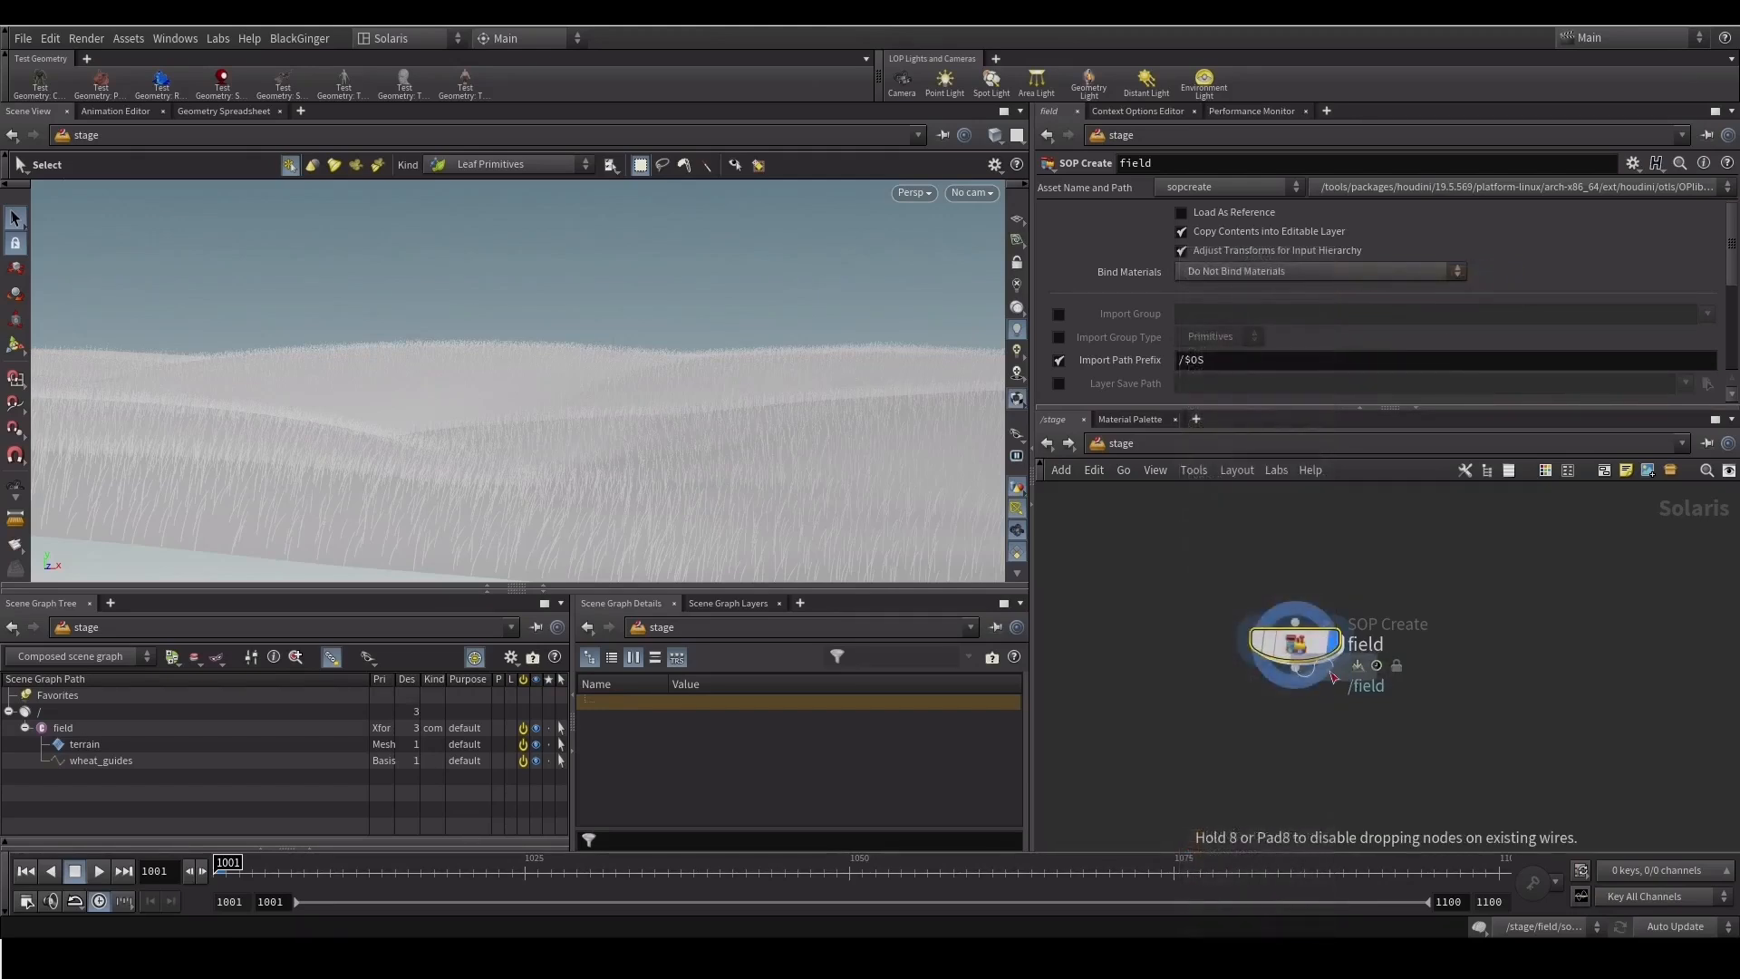
left_click(1316, 736)
left_click_drag(1316, 738, 1302, 764)
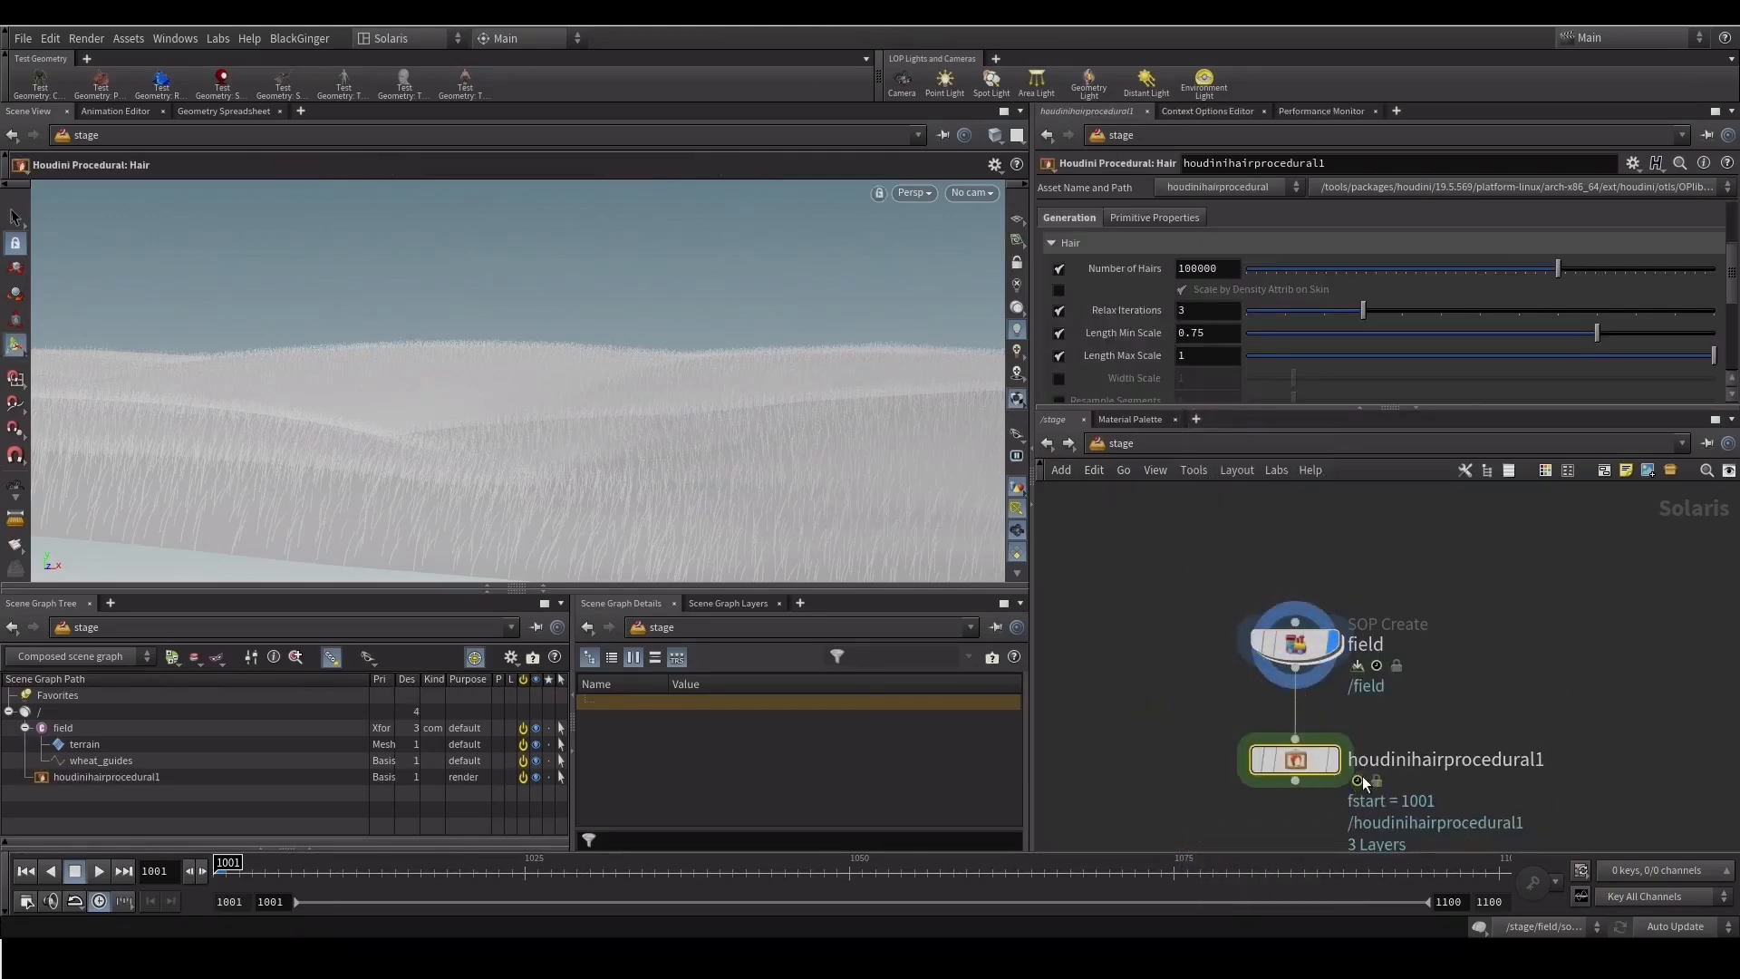
left_click(25, 728)
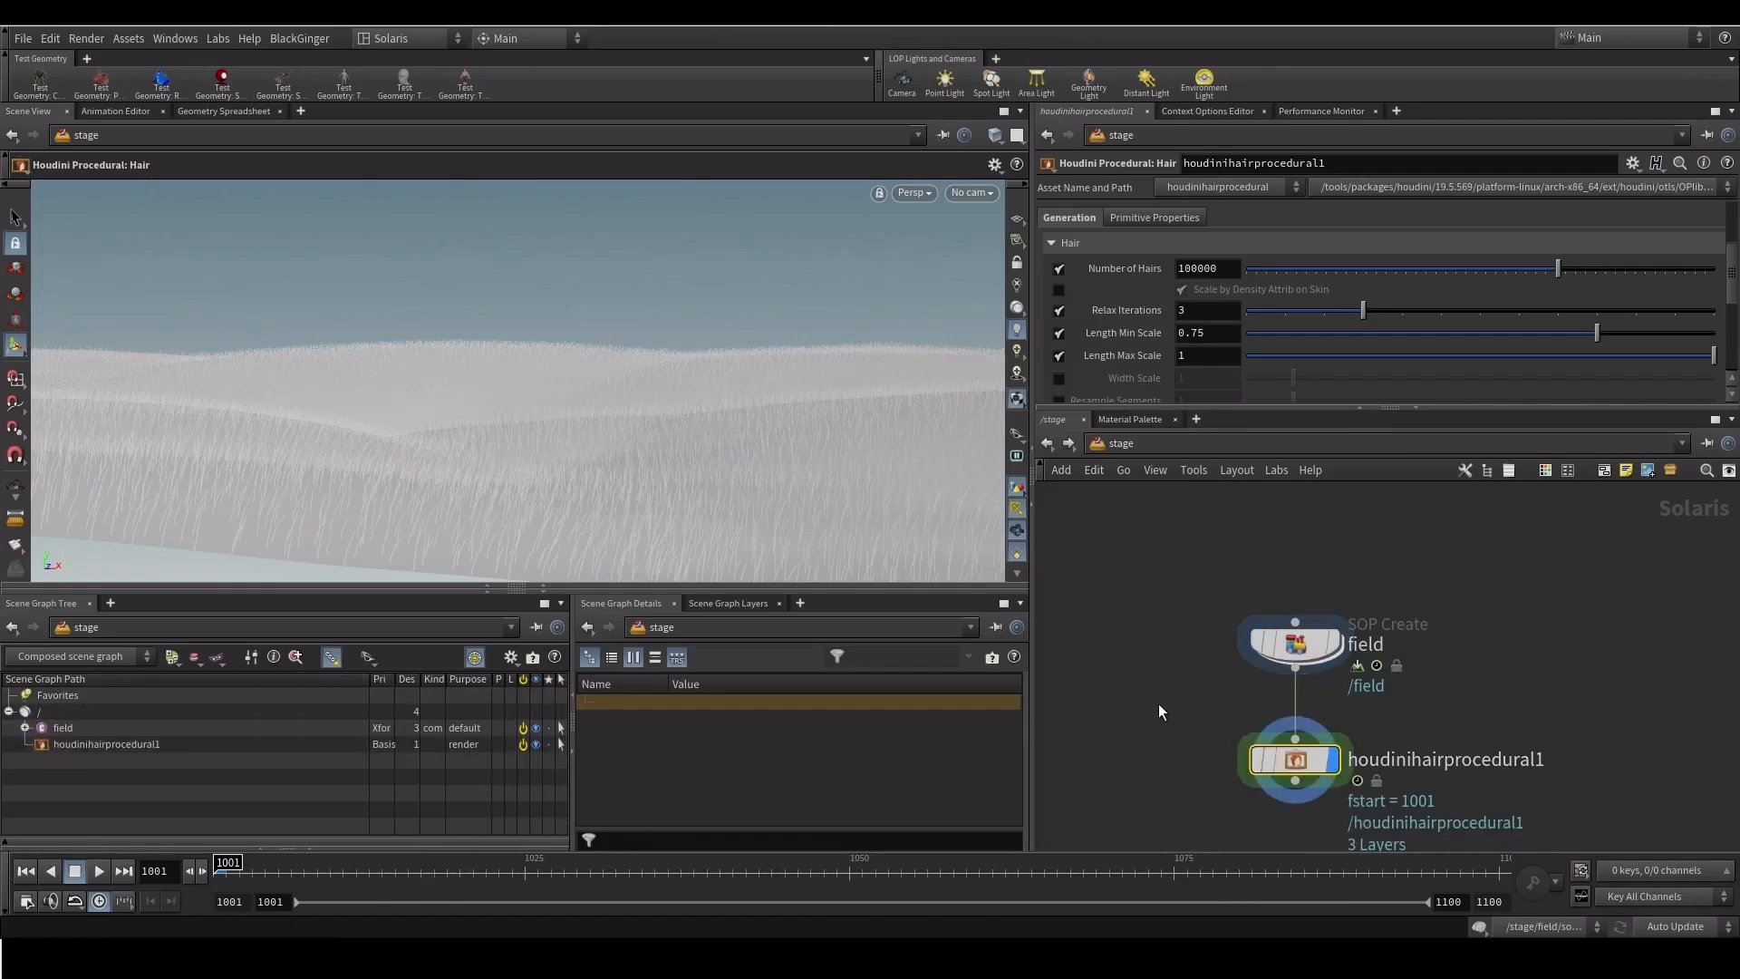
Rename the hair procedural node to wheat_render
middle_click_drag(1171, 675, 1136, 609)
double_click(1384, 694)
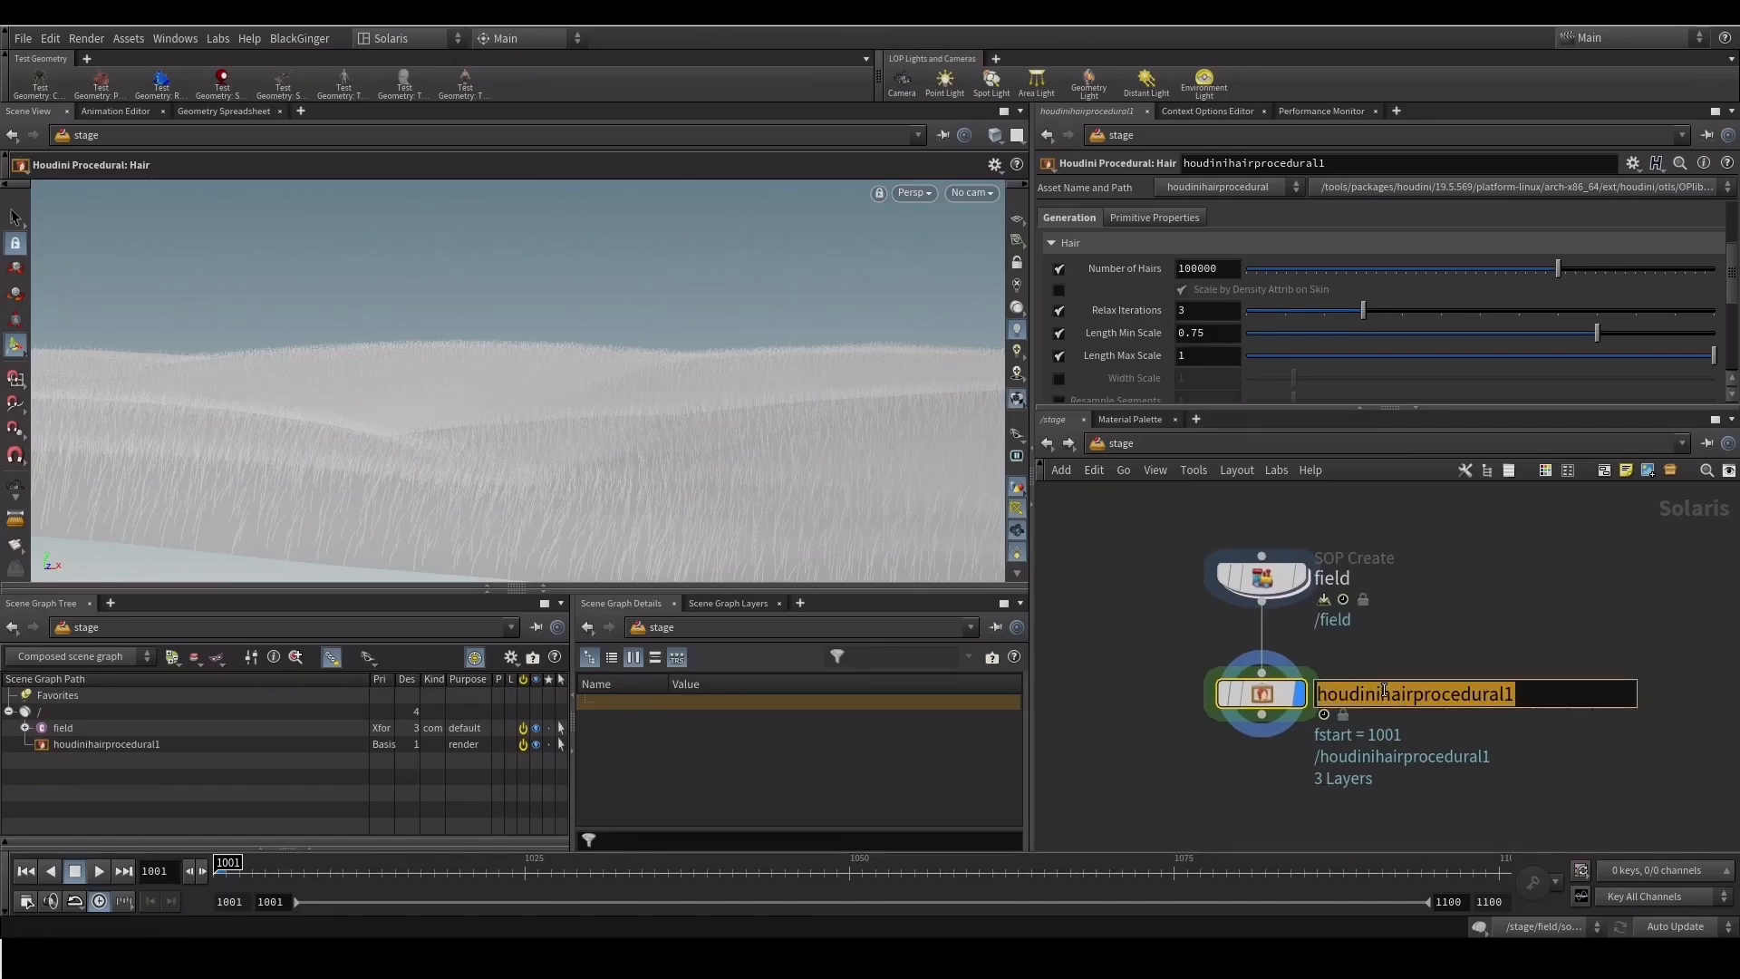
type("wheat_render")
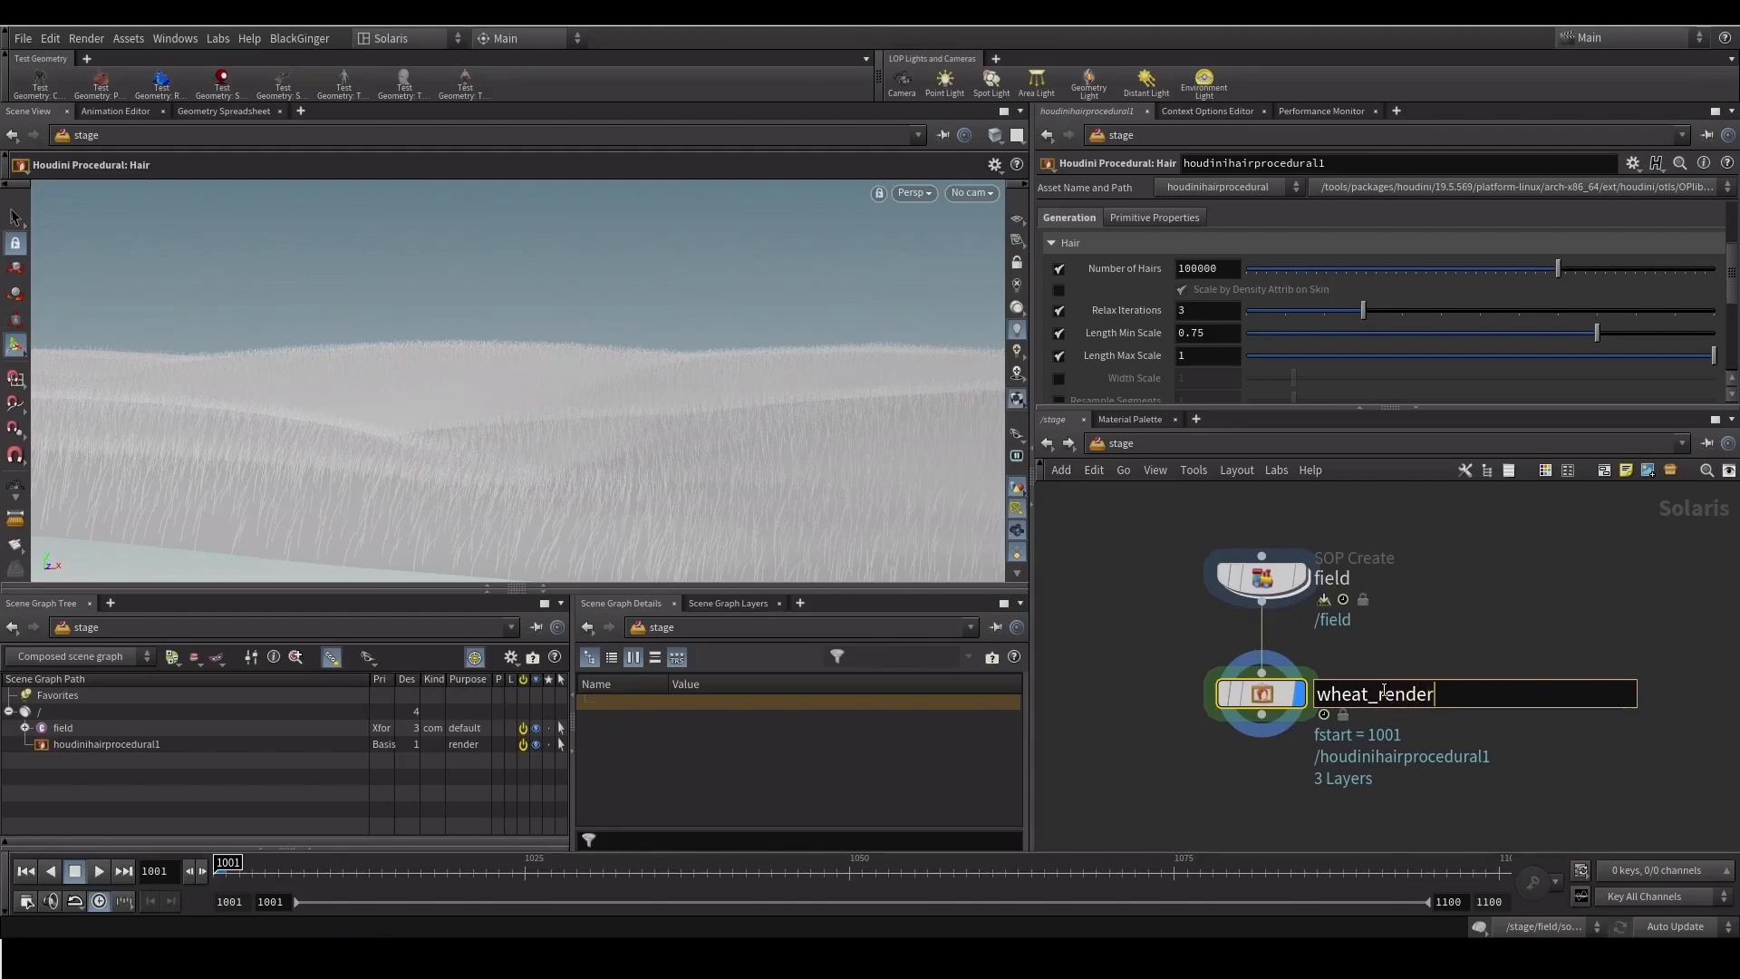
key("Return")
Set the Procedural Prim path of wheat_render to /field/$OS
left_click_drag(1086, 409, 1101, 584)
scroll(1117, 362, "up", 3)
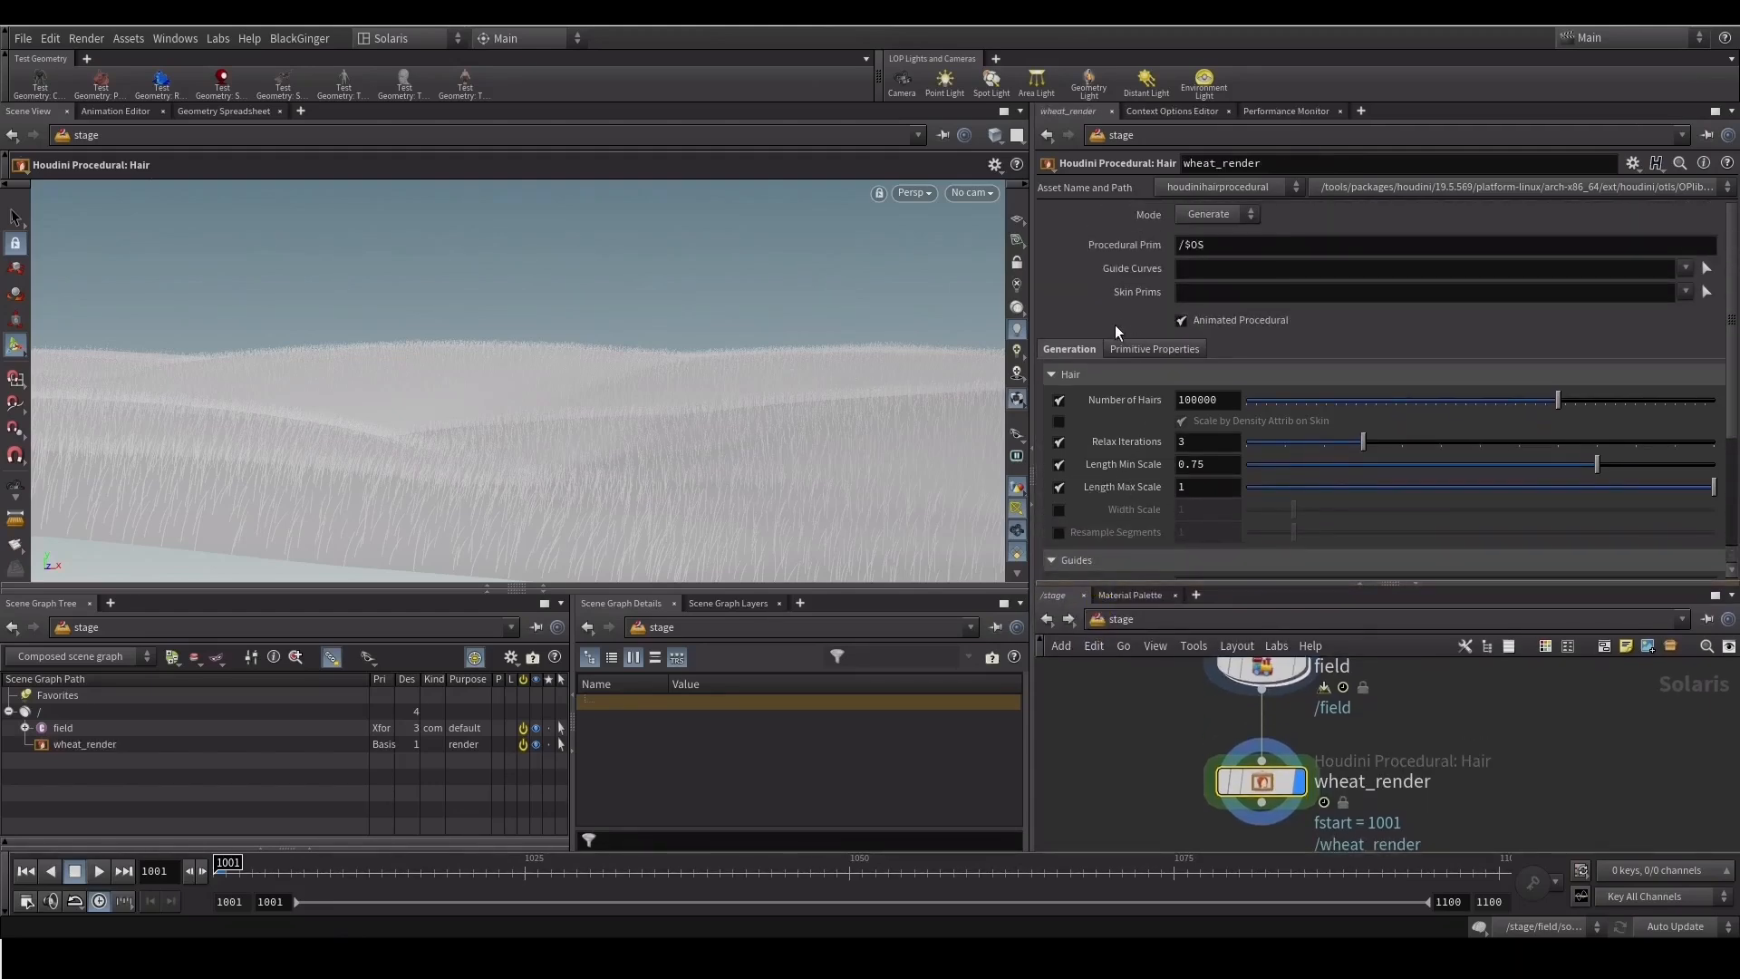
left_click(1178, 247)
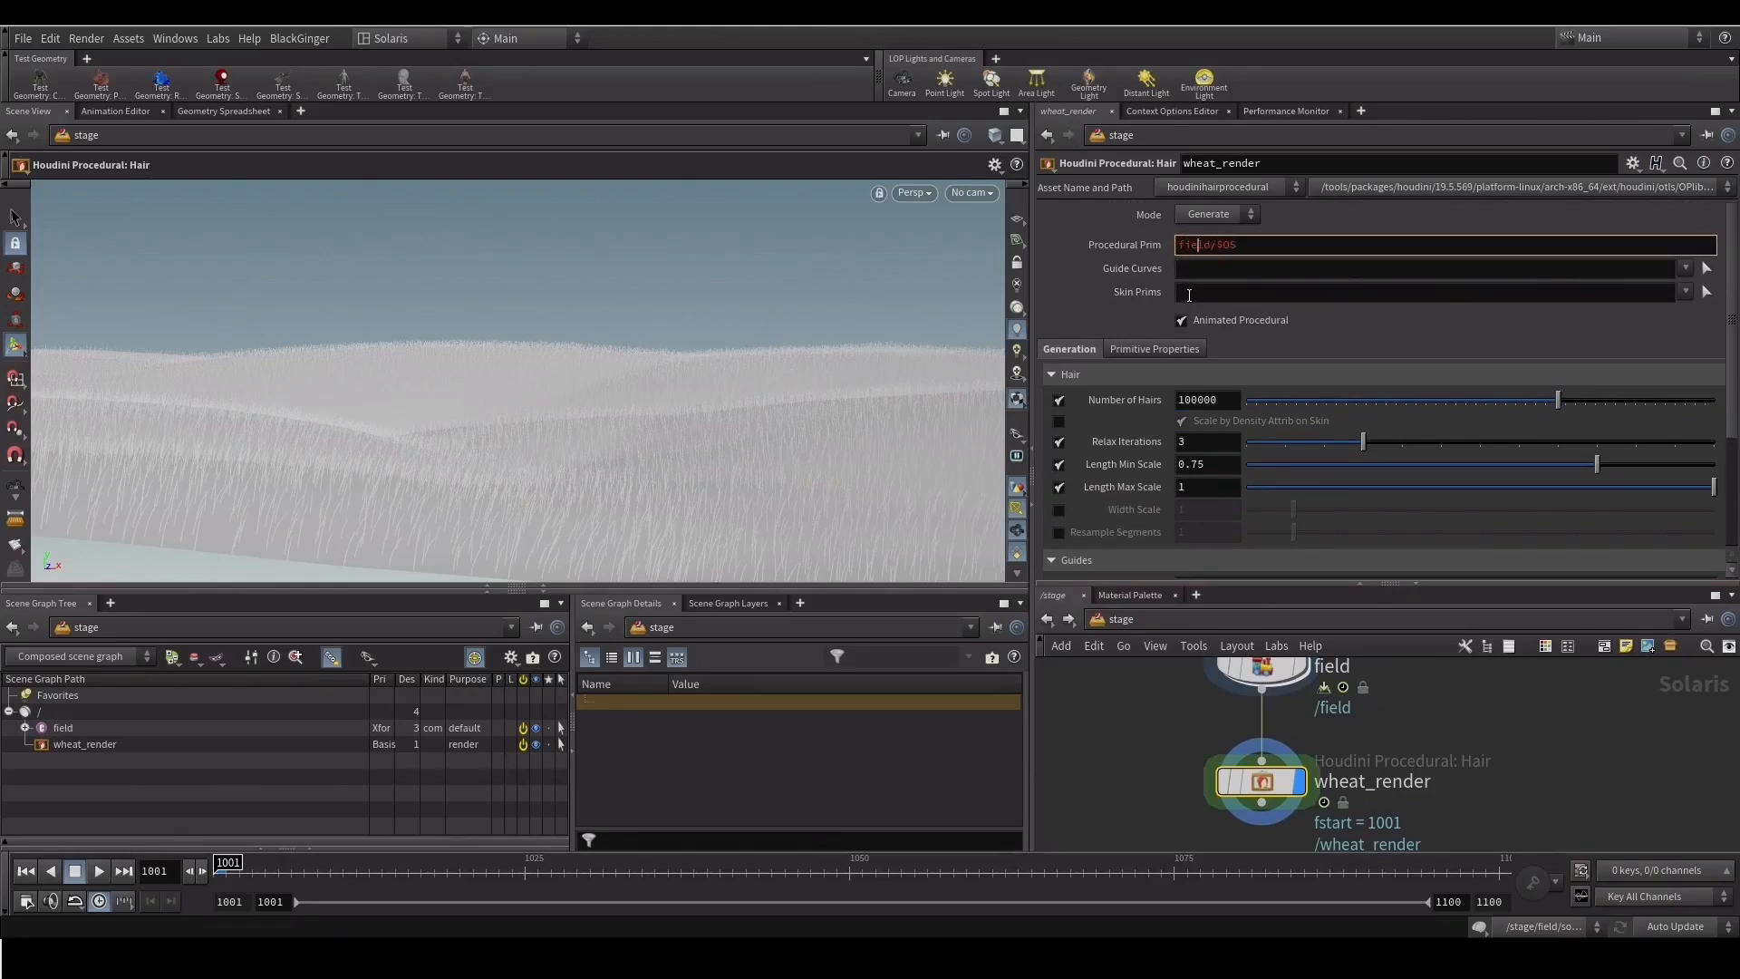
type("/")
key("Return")
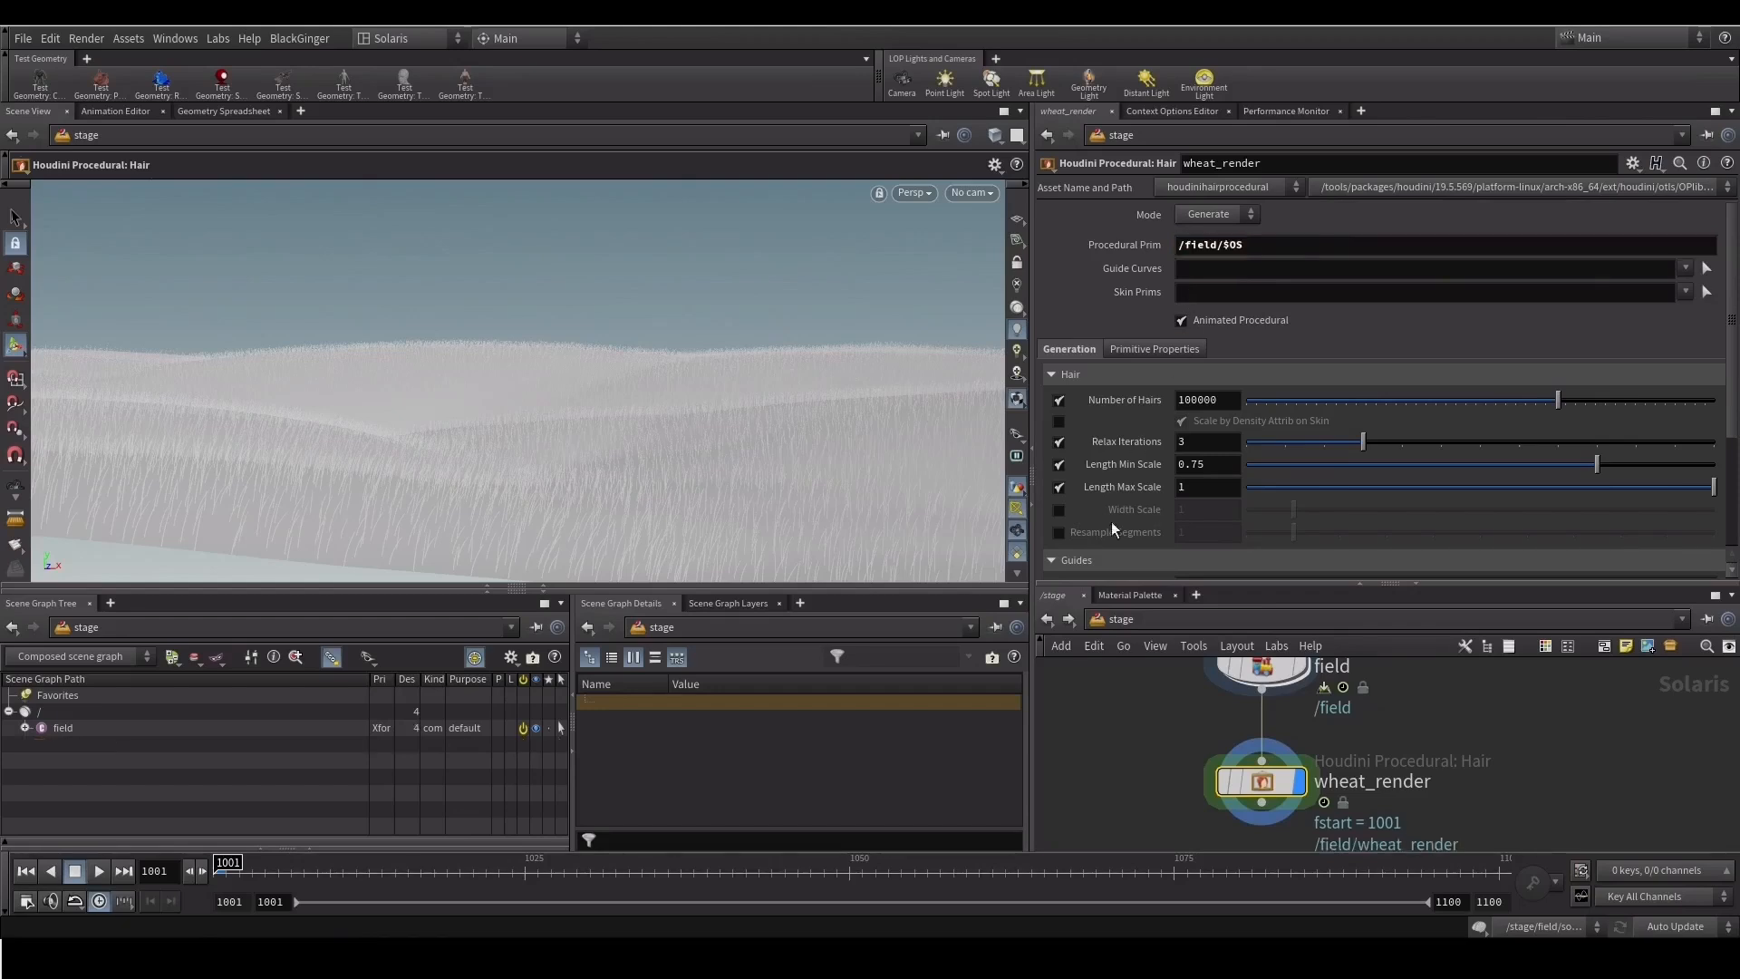
Assign /field/wheat_guides as the Guide Curves and /field/terrain as the Skin Prims of wheat_render
left_click(26, 728)
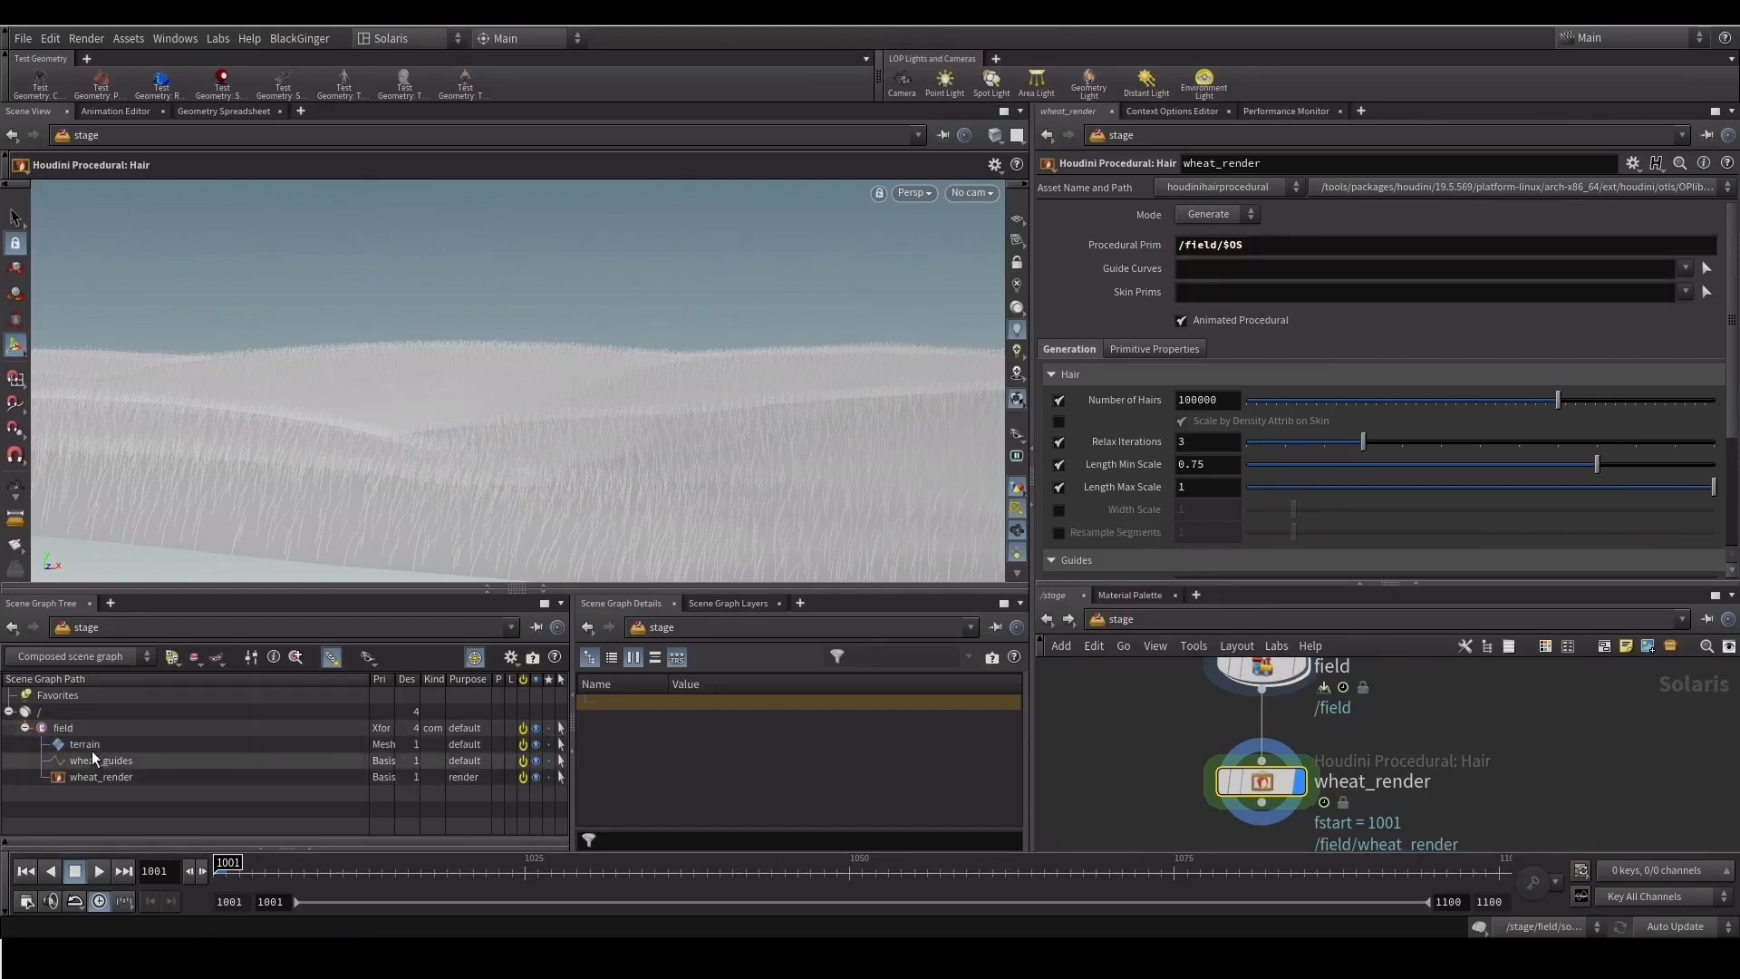
left_click_drag(1076, 584, 1094, 505)
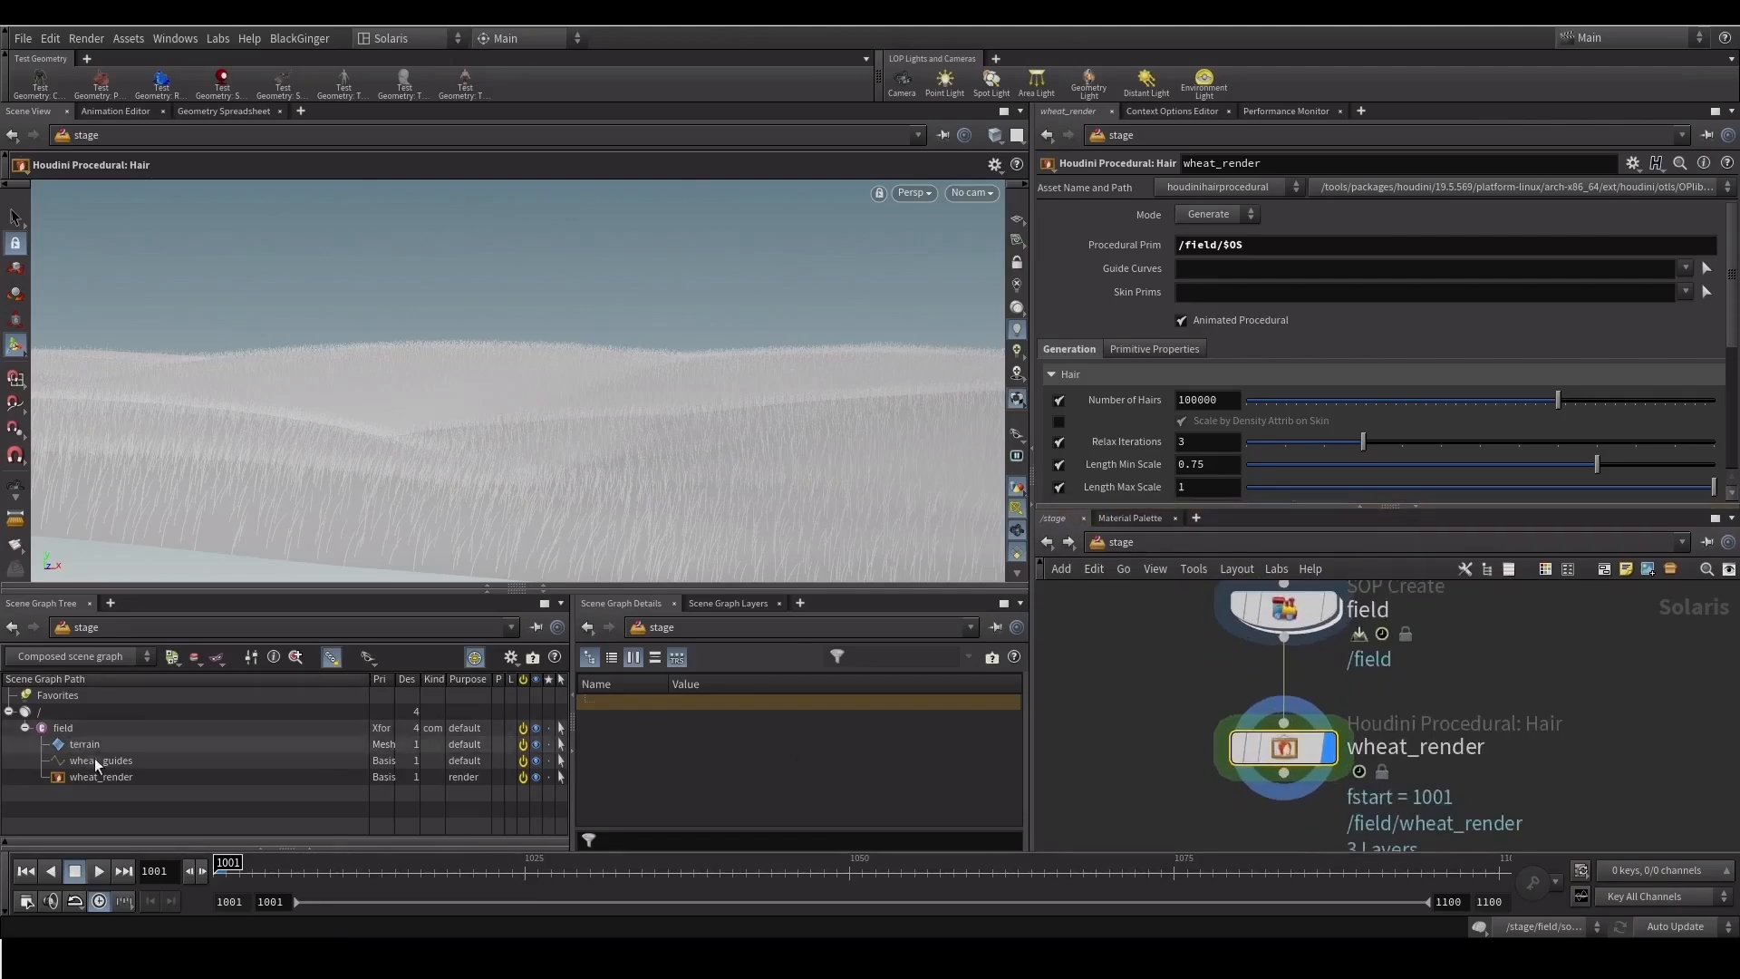
scroll(1178, 703, "down", 3)
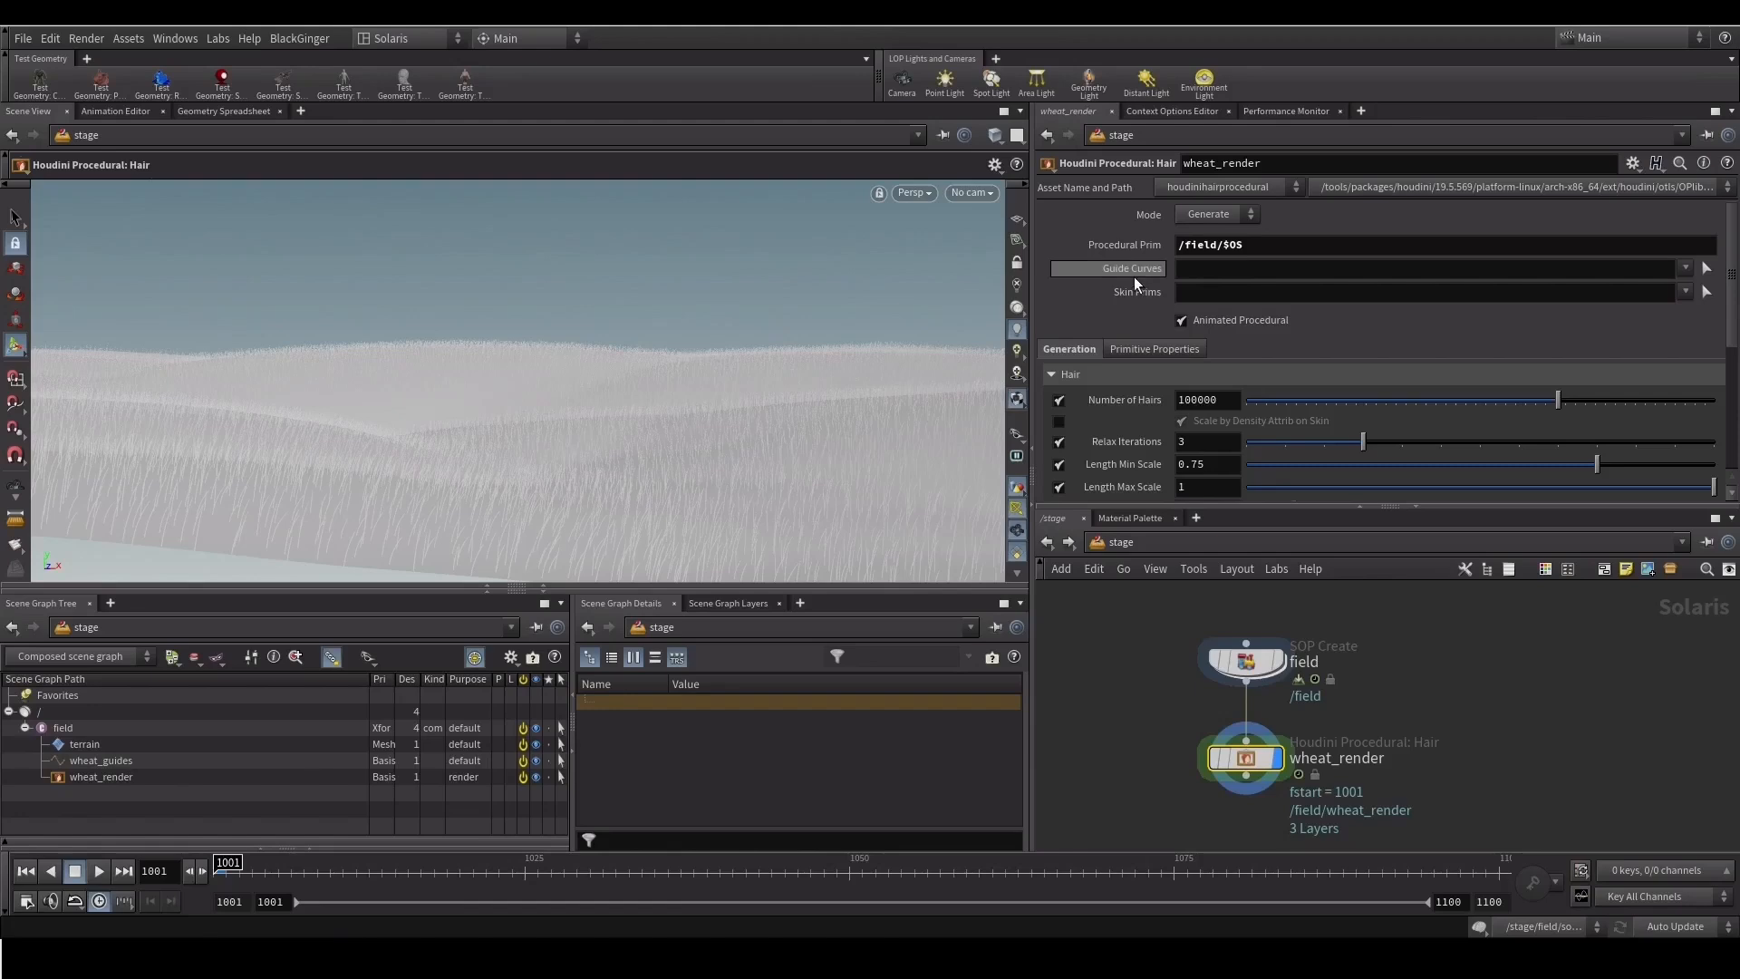
left_click_drag(91, 765, 1184, 268)
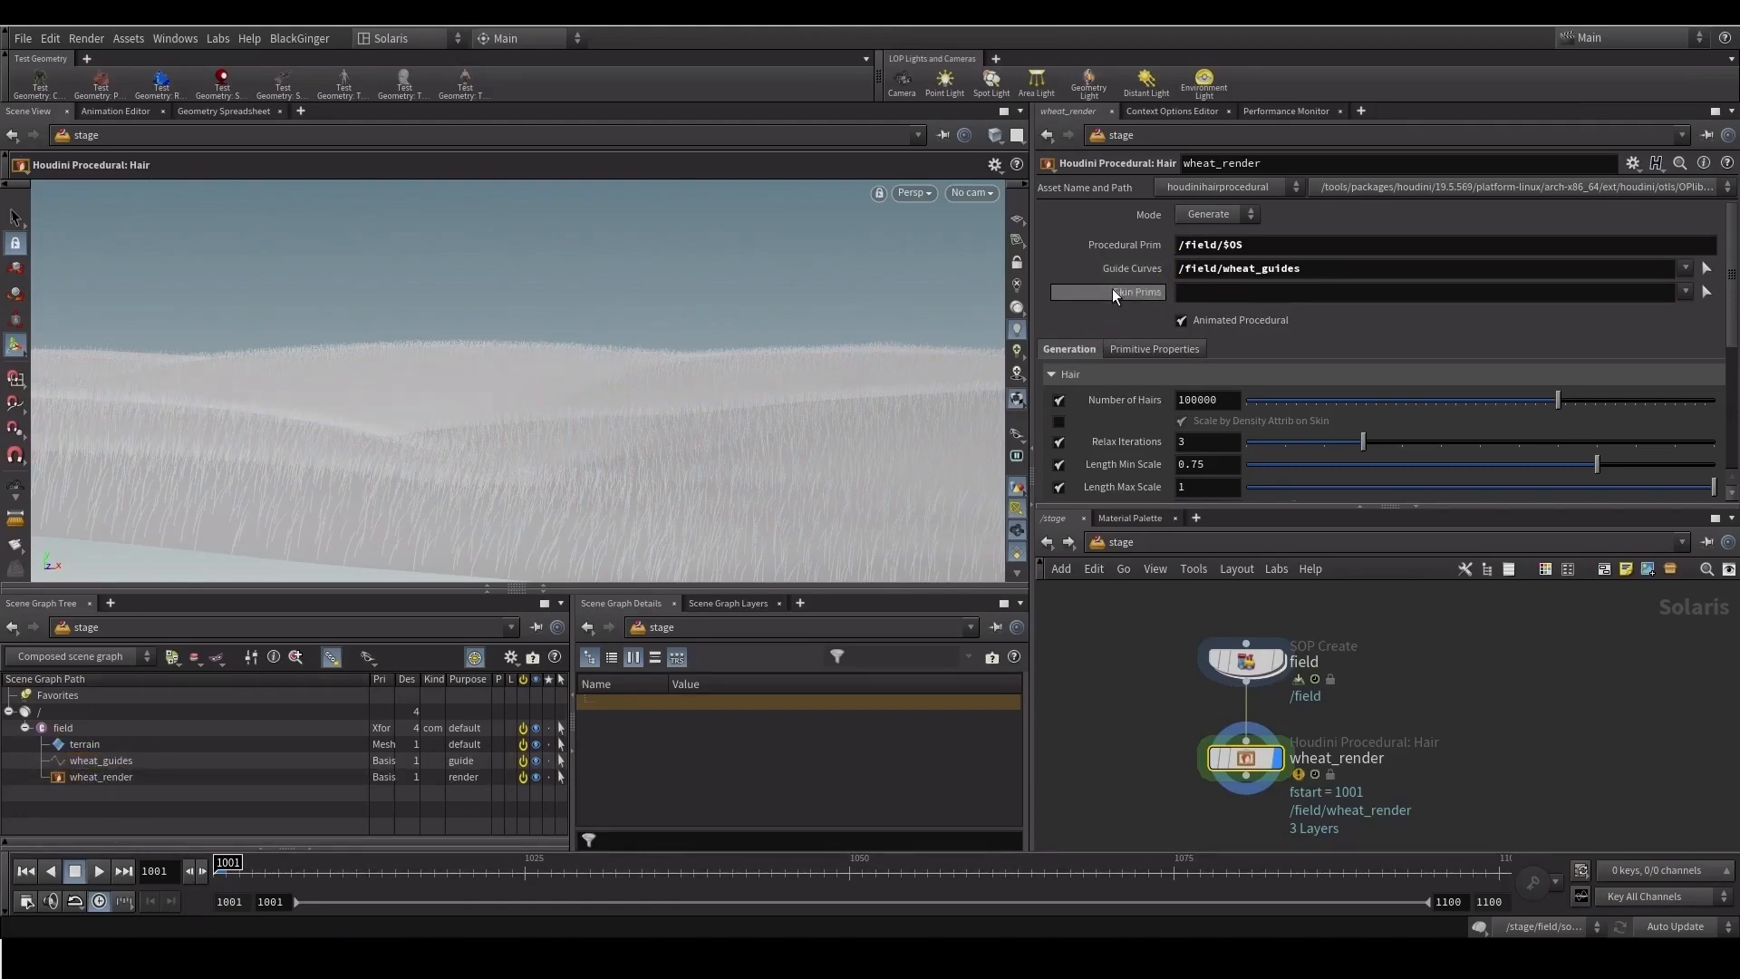
left_click_drag(82, 746, 1217, 292)
Inspect the wheat_render node's info for warnings
middle_click_drag(1125, 747, 1142, 725)
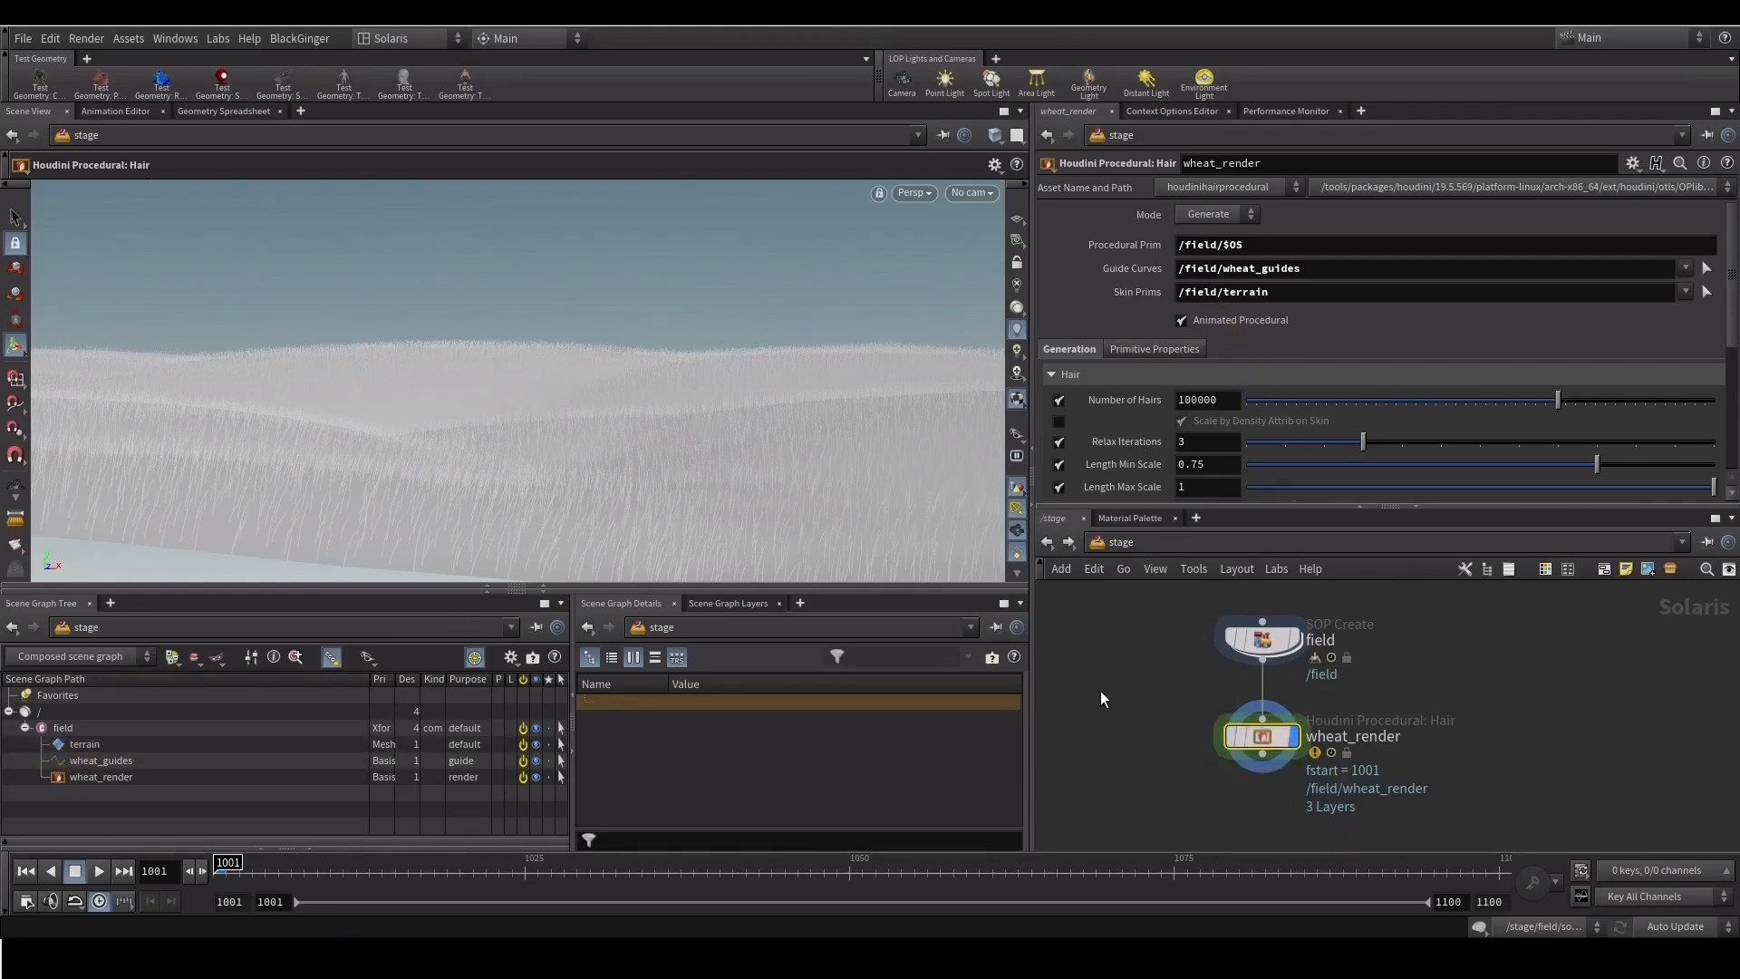
middle_click_drag(1138, 712, 1121, 676)
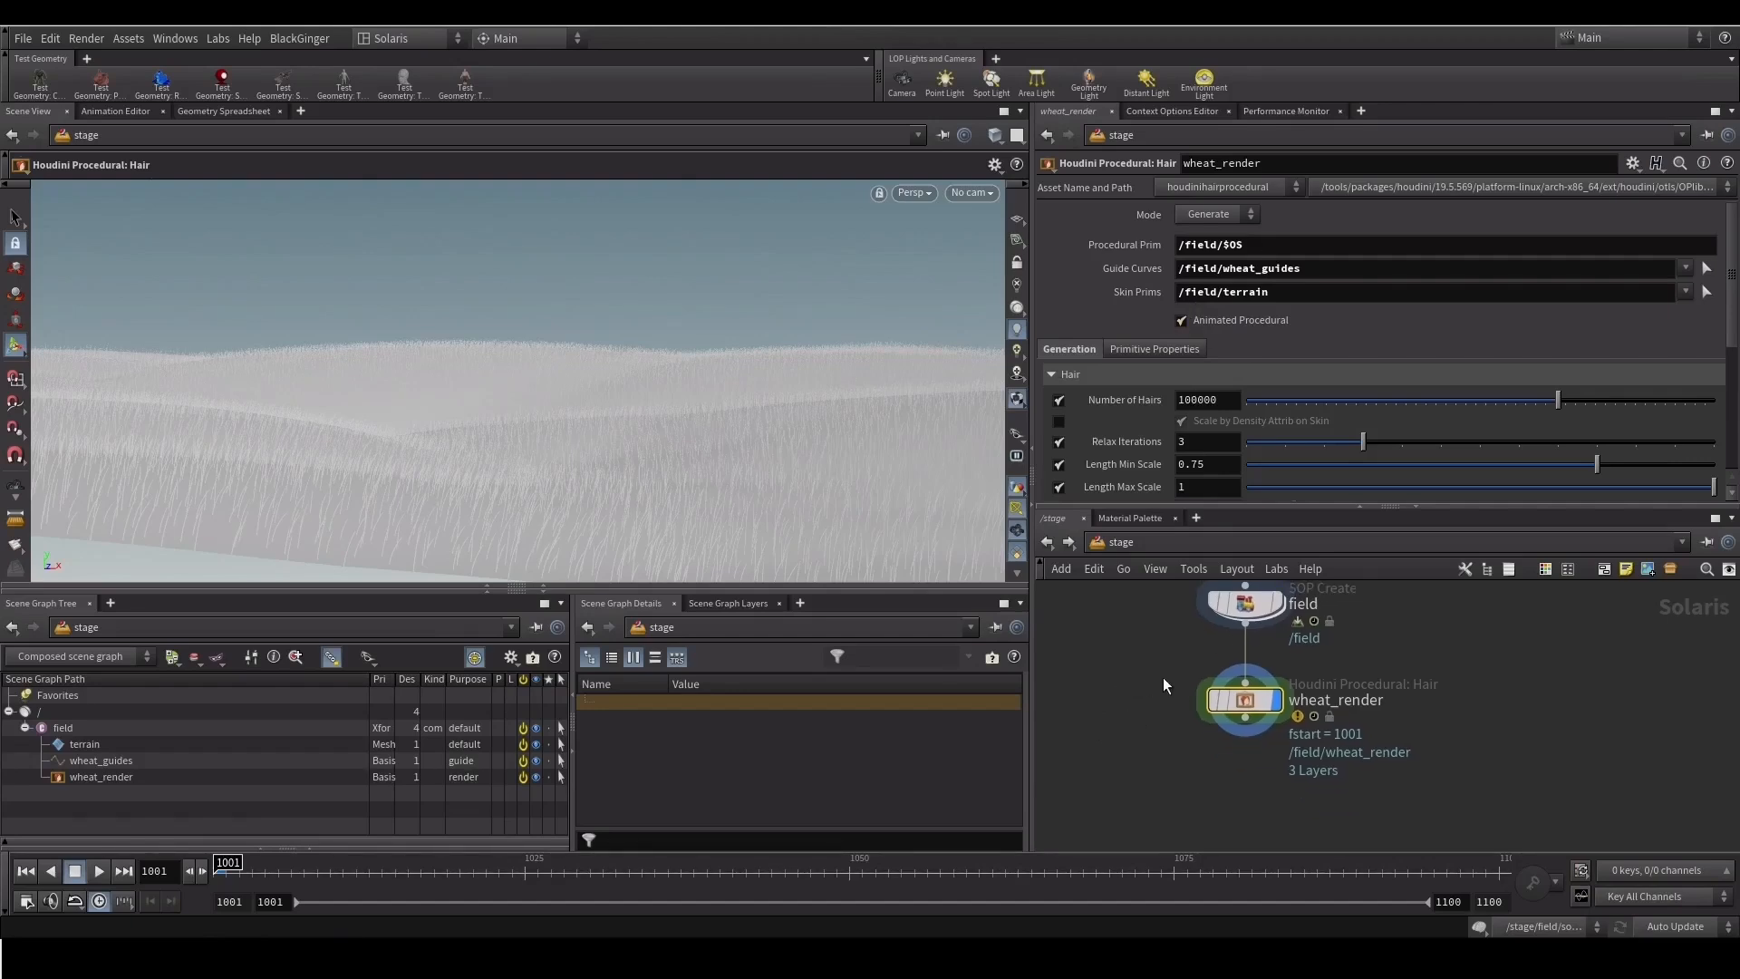
middle_click(1241, 704)
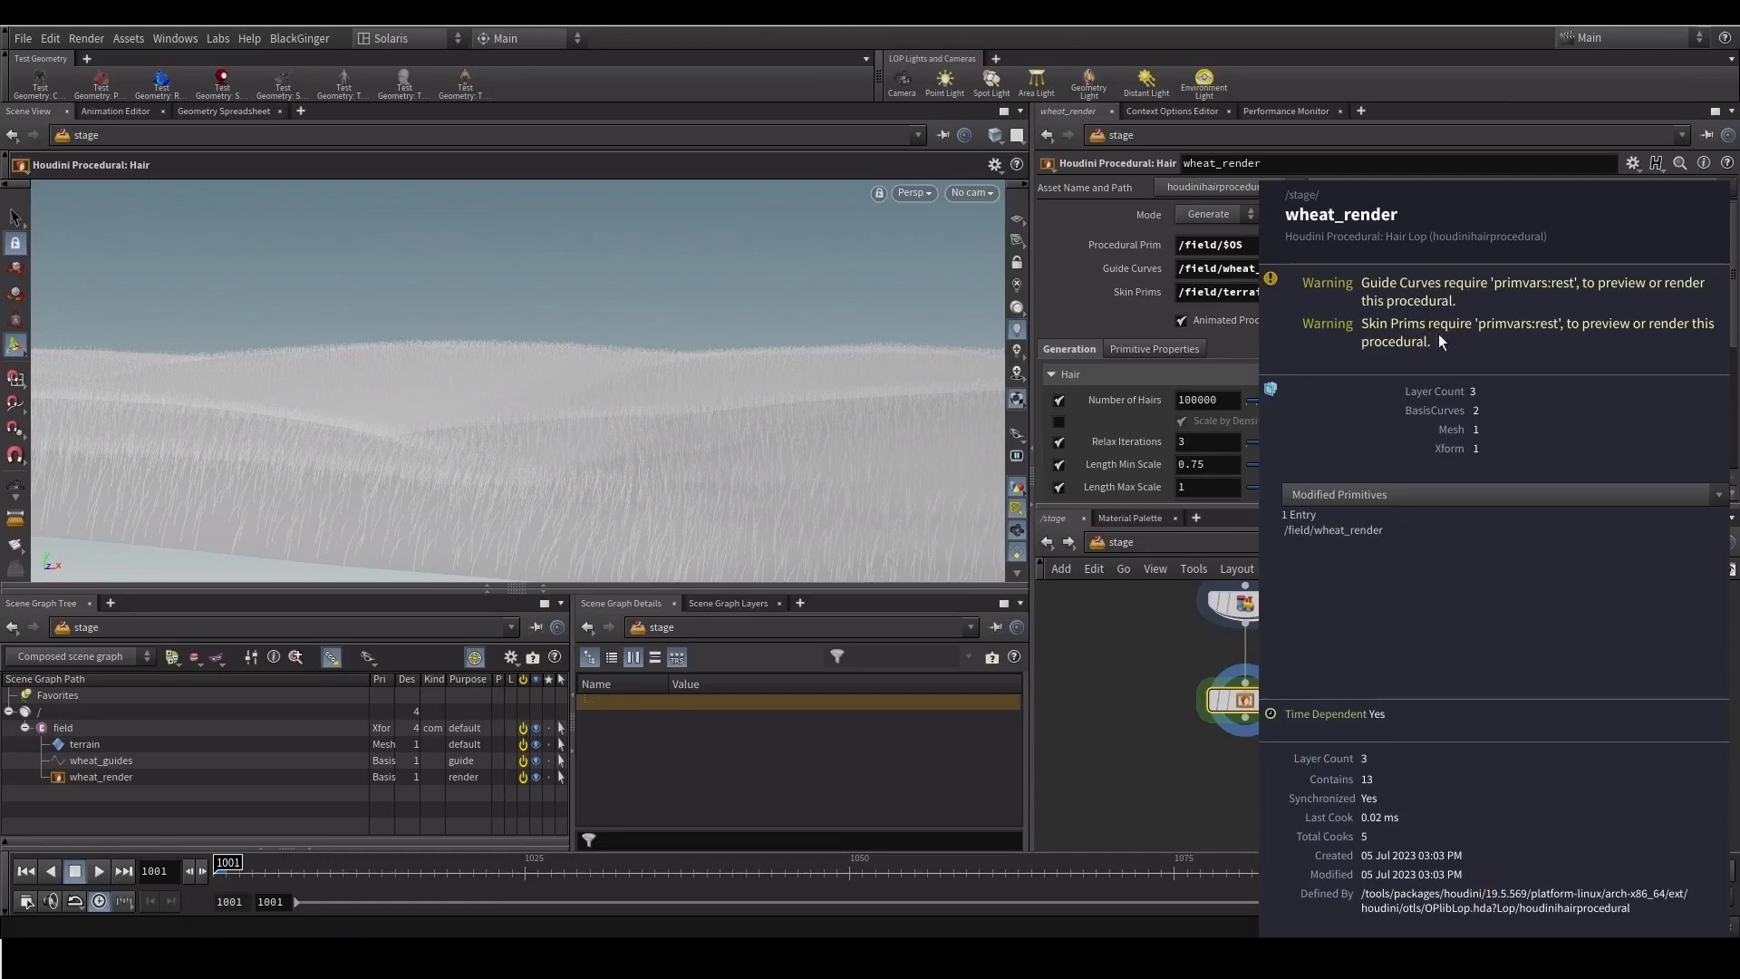
Inside the field's create network, insert a Rest Position node between groupexpression1 and vellumhair1
middle_click_drag(1093, 618, 1128, 732)
left_click(1250, 693)
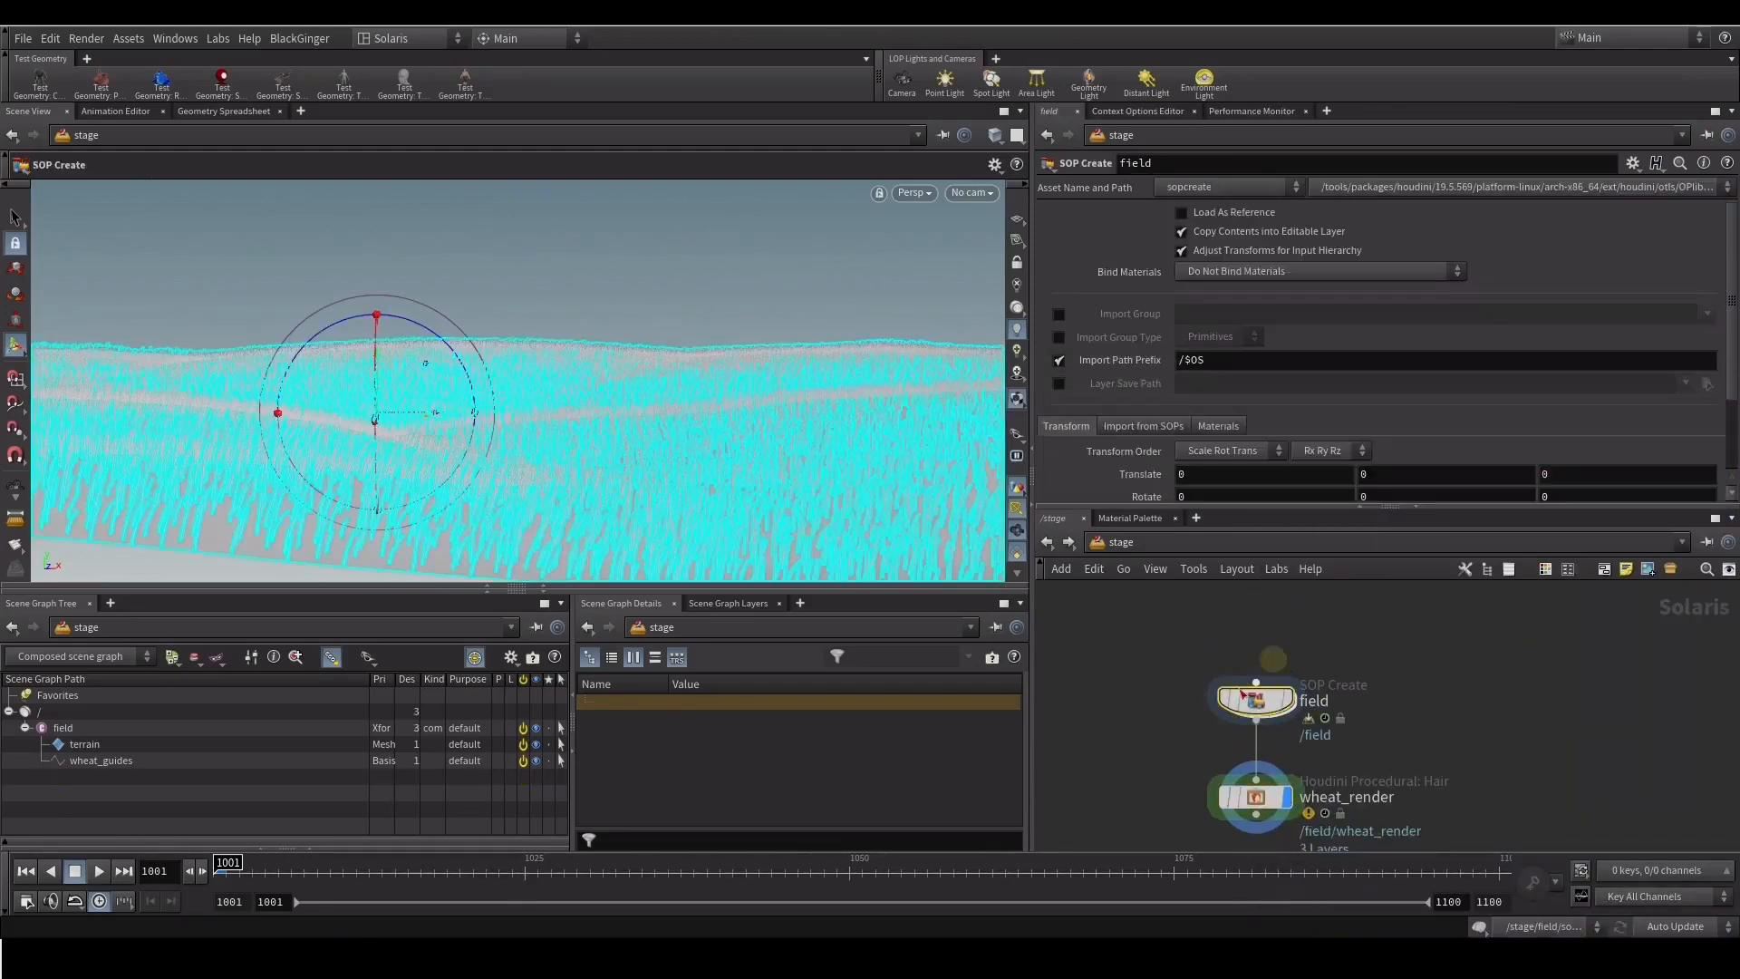
double_click(1245, 687)
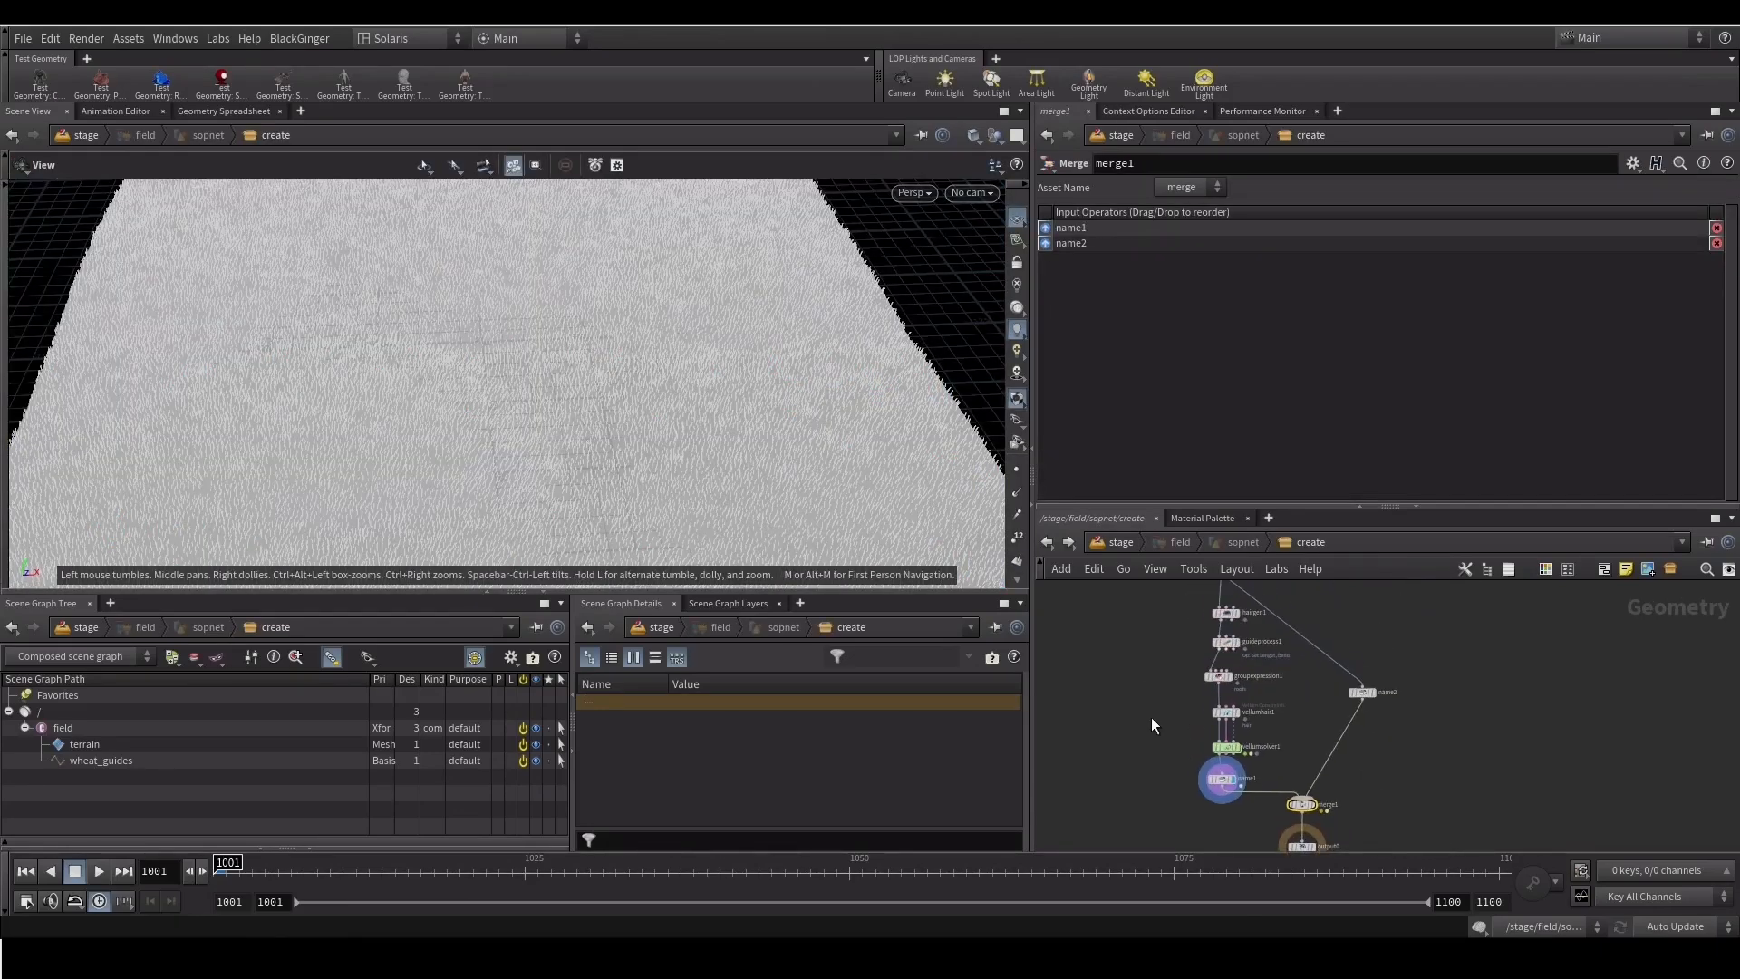
key("Tab")
type("resa")
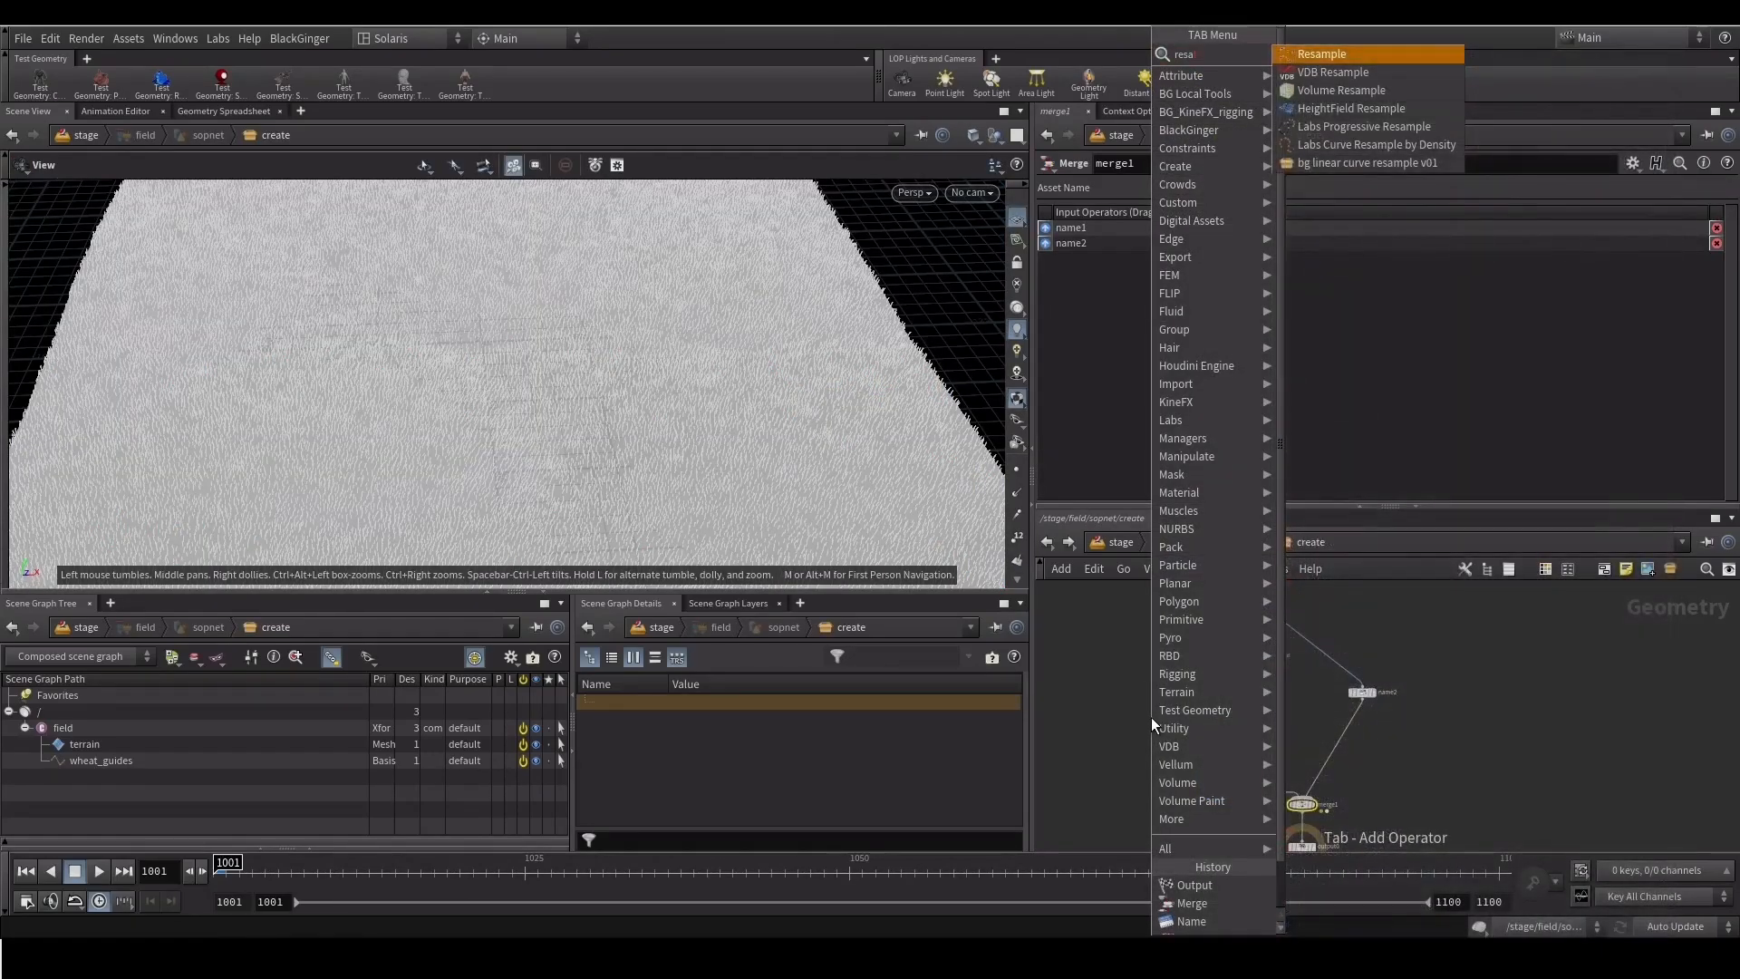
key("BackSpace")
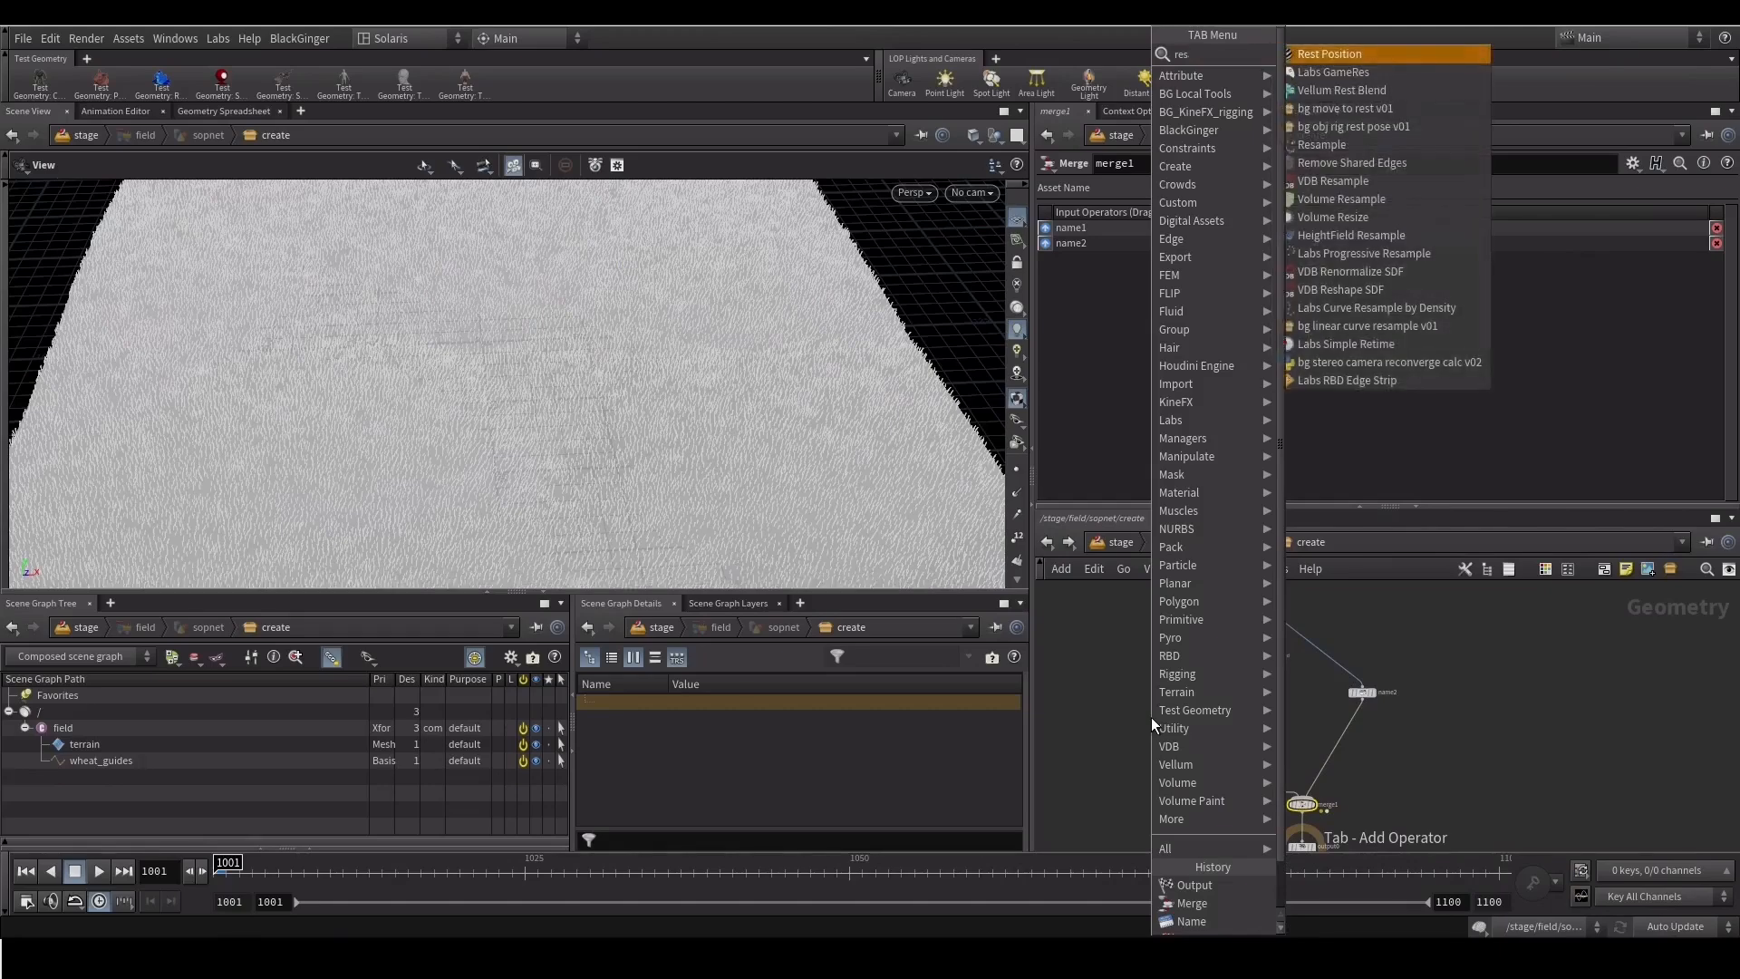
type("t")
key("Return")
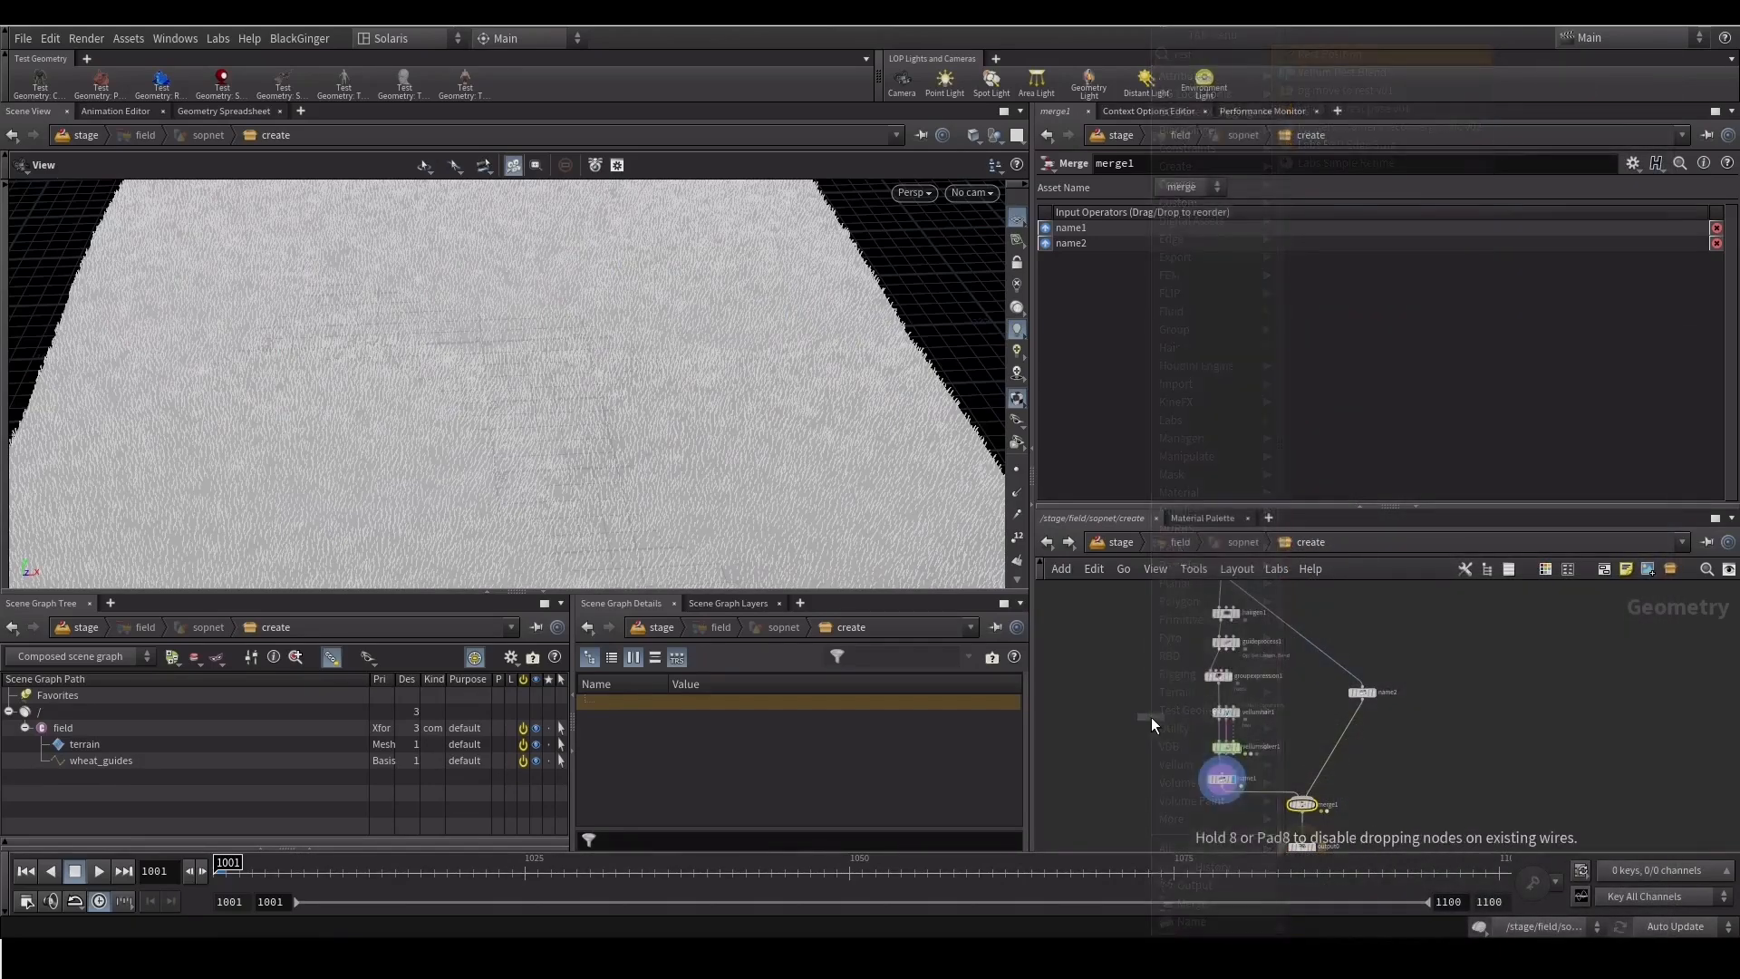
scroll(1173, 730, "up", 2)
scroll(1219, 687, "up", 2)
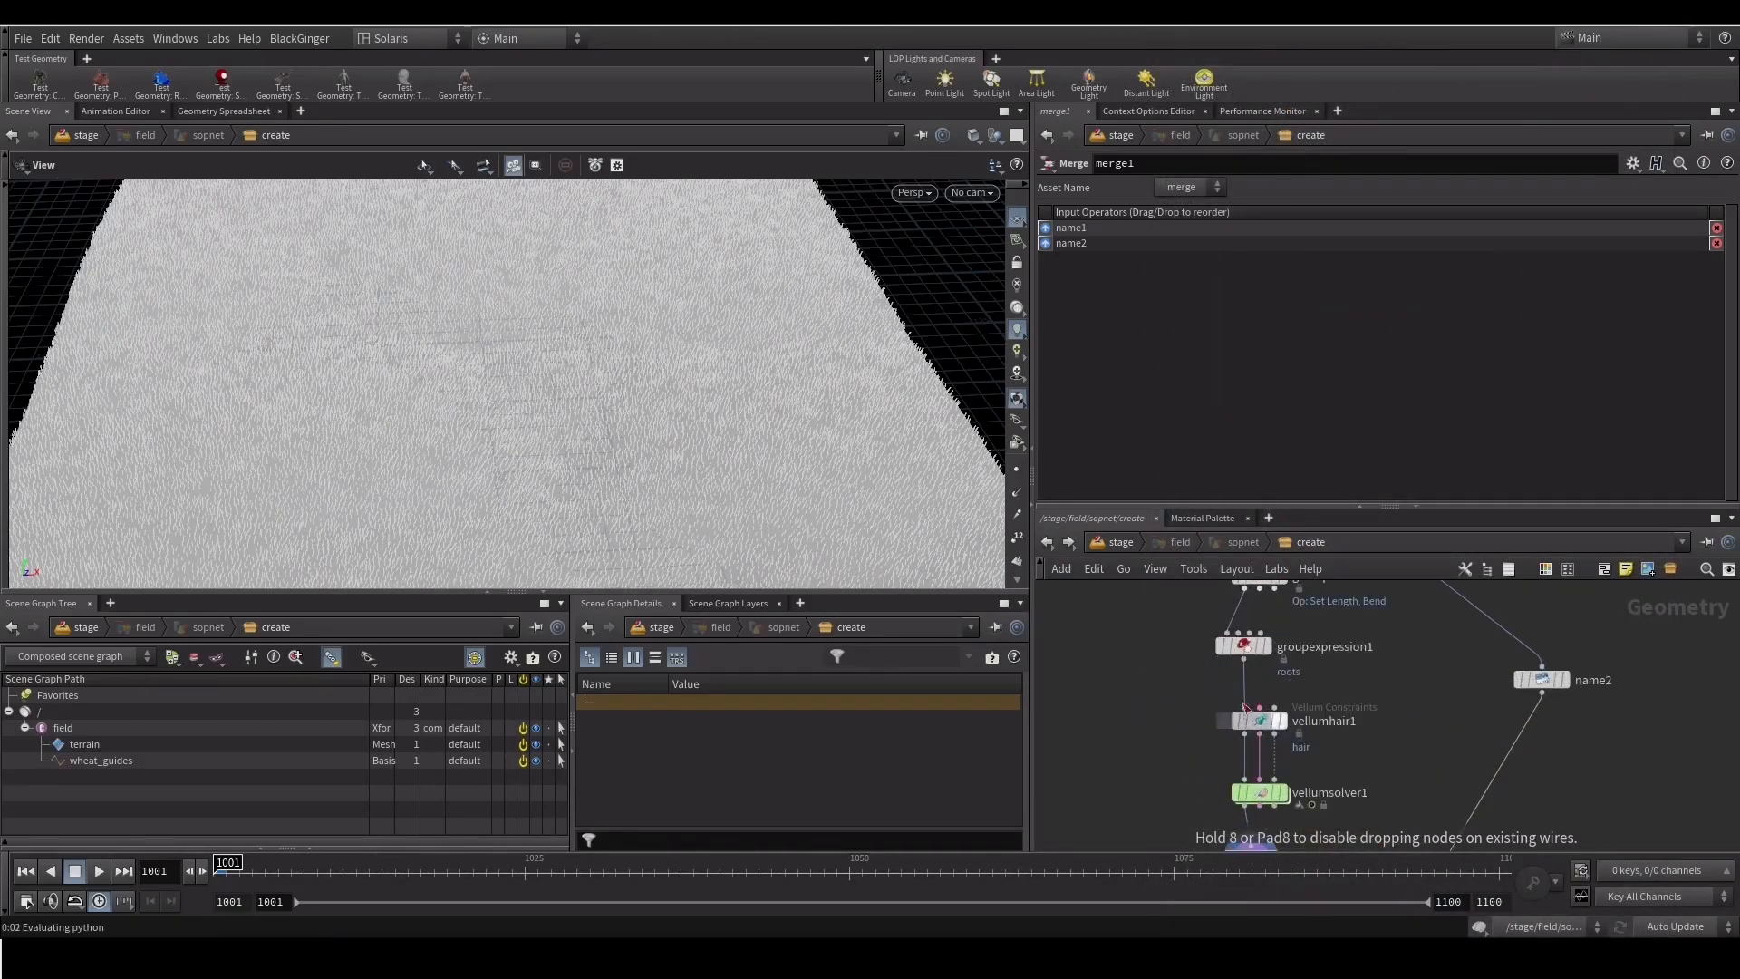
left_click(1249, 681)
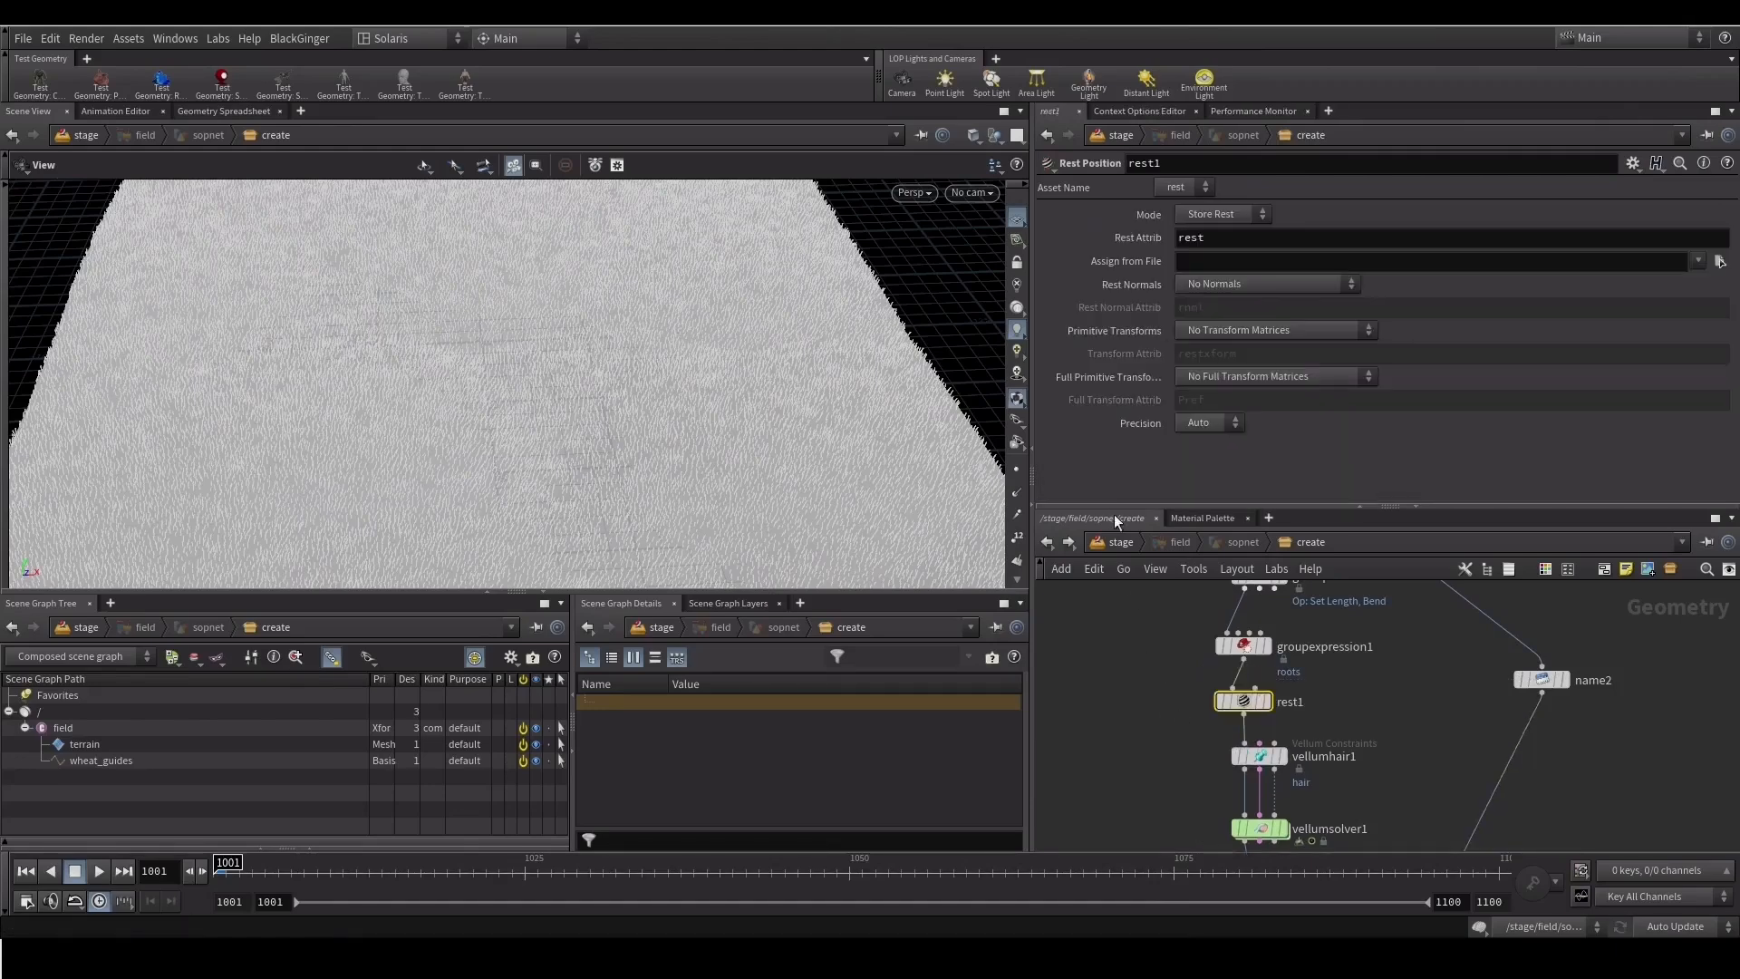
Duplicate the Rest Position node and insert the copy between mountain1 and name2 on the terrain branch
left_click_drag(1085, 505, 1072, 427)
scroll(1088, 662, "down", 3)
left_click_drag(1150, 679, 1328, 638, "alt")
middle_click_drag(1286, 675, 1341, 581)
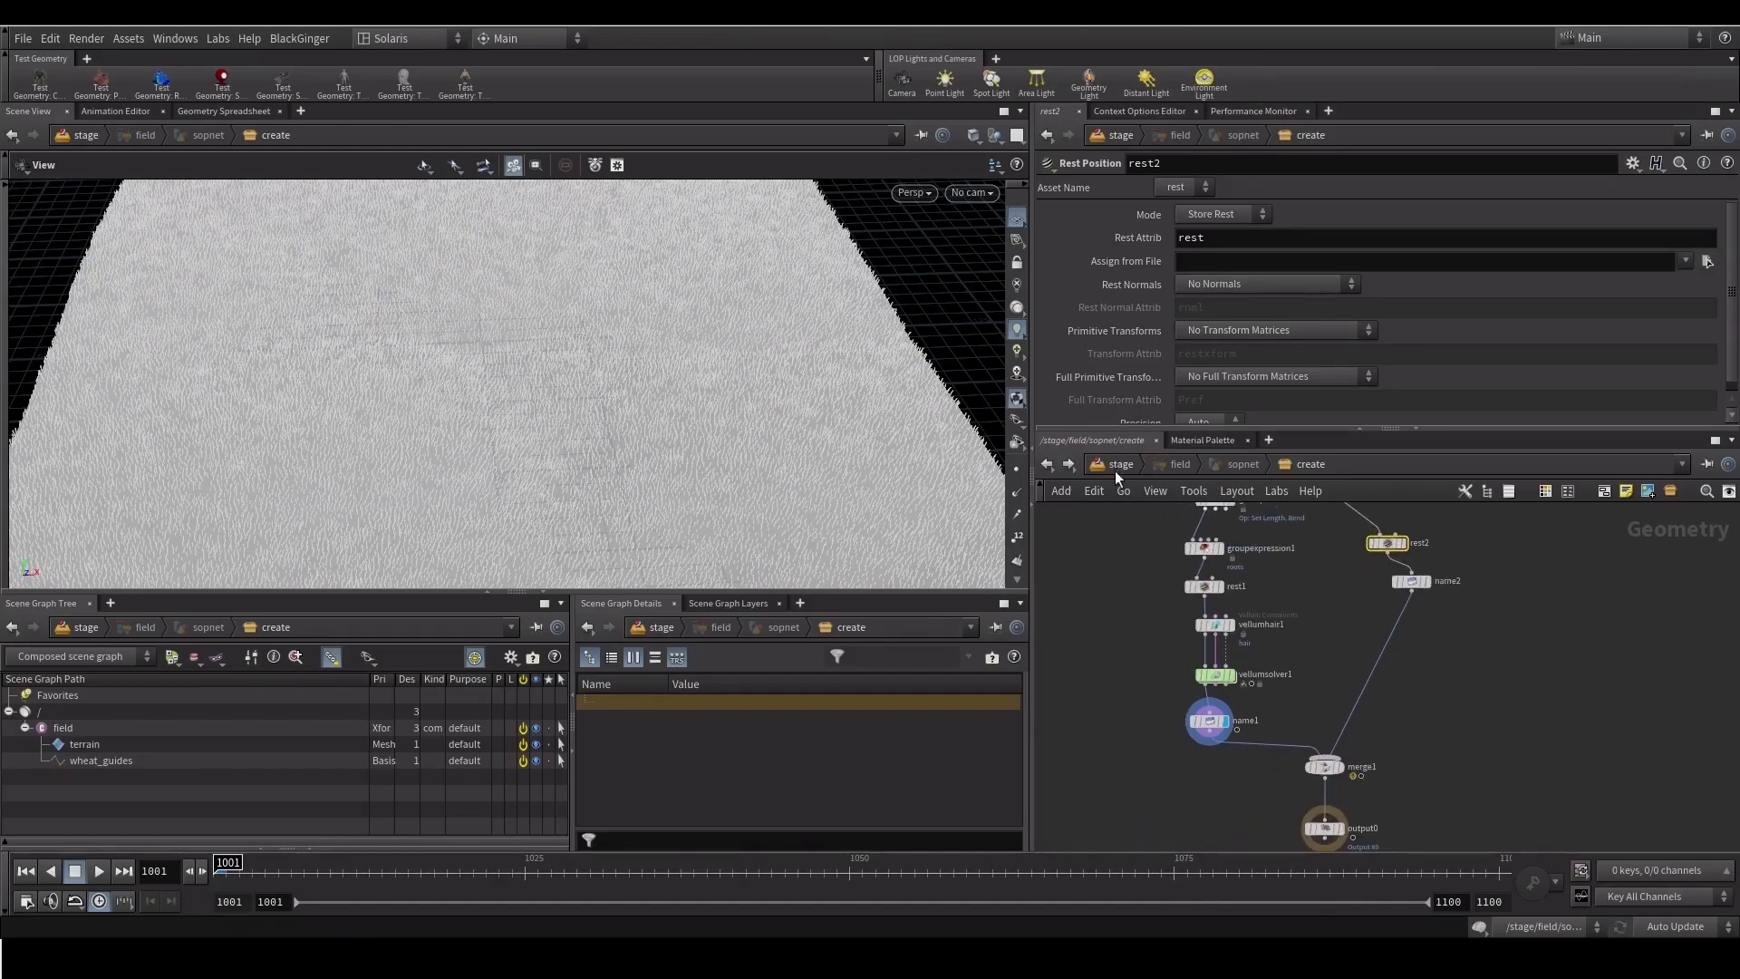
Return to the stage level and recheck wheat_render's node info and the field in the viewport
left_click(1115, 472)
left_click(1256, 759)
middle_click(1256, 759)
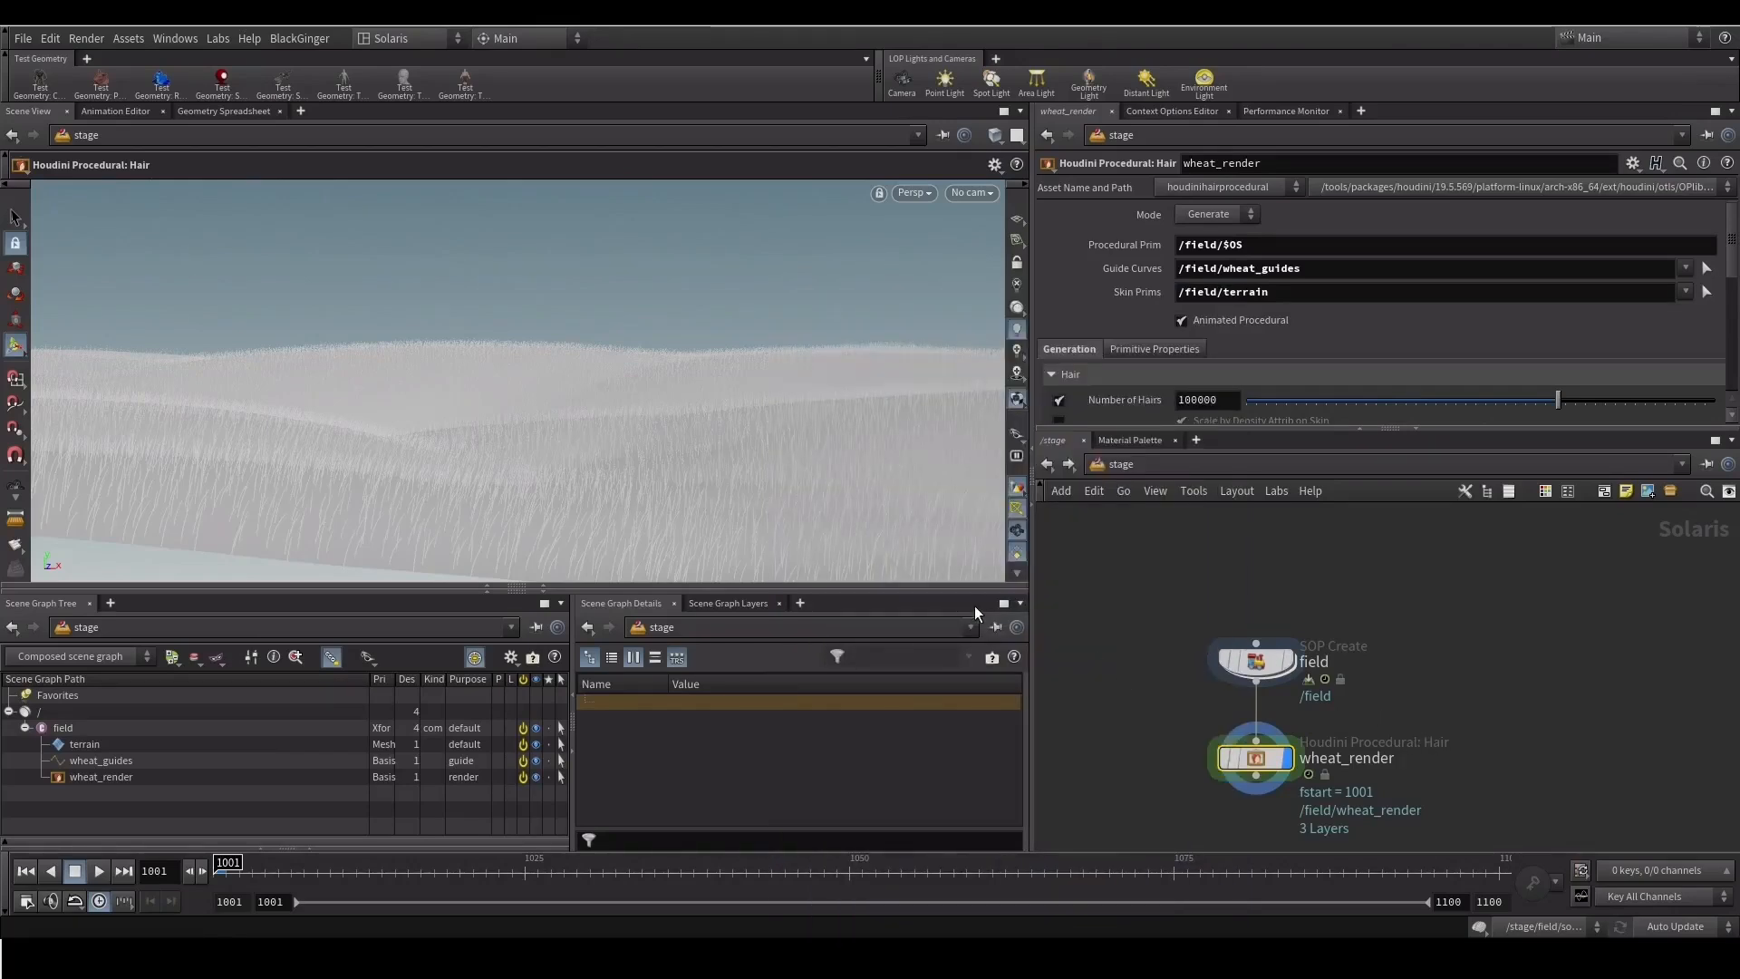
left_click_drag(942, 592, 945, 632)
left_click_drag(310, 457, 462, 350, "alt")
Inside the field's create network, set the Thickness of hairgen1 to 0.03
left_click(1255, 661)
key("Return")
middle_click_drag(1135, 597, 1173, 765)
middle_click_drag(1200, 637, 1169, 795)
middle_click_drag(1156, 710, 1173, 552)
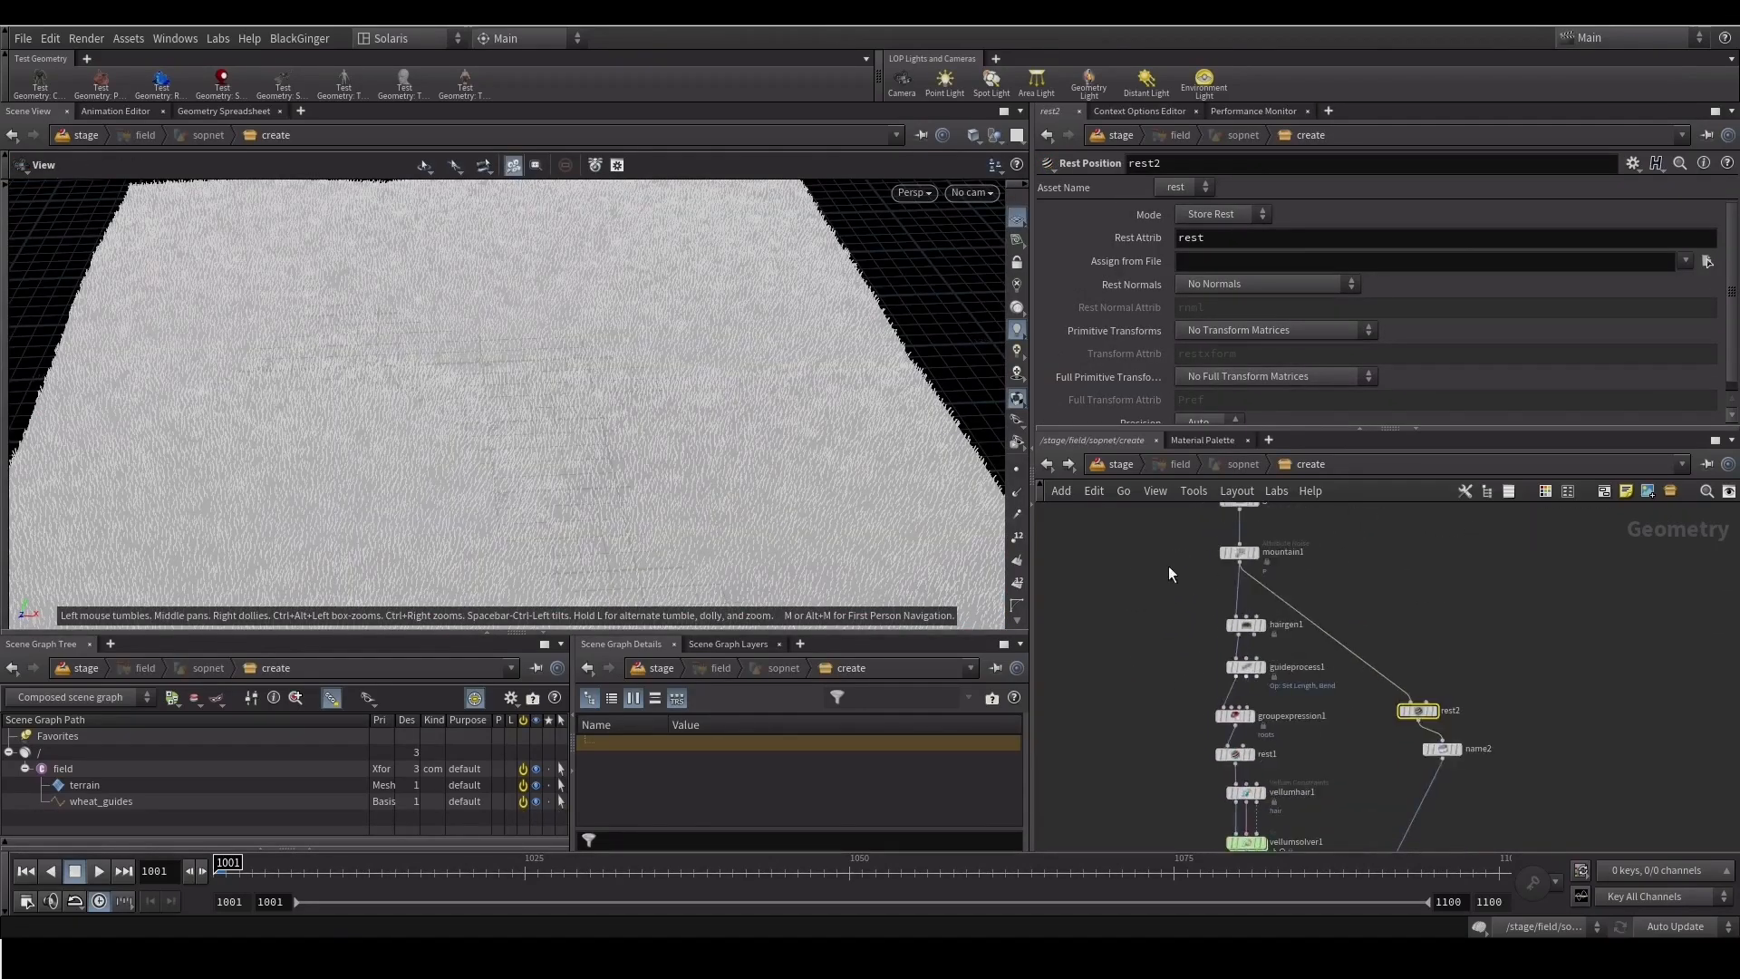
left_click(1246, 624)
left_click(1150, 215)
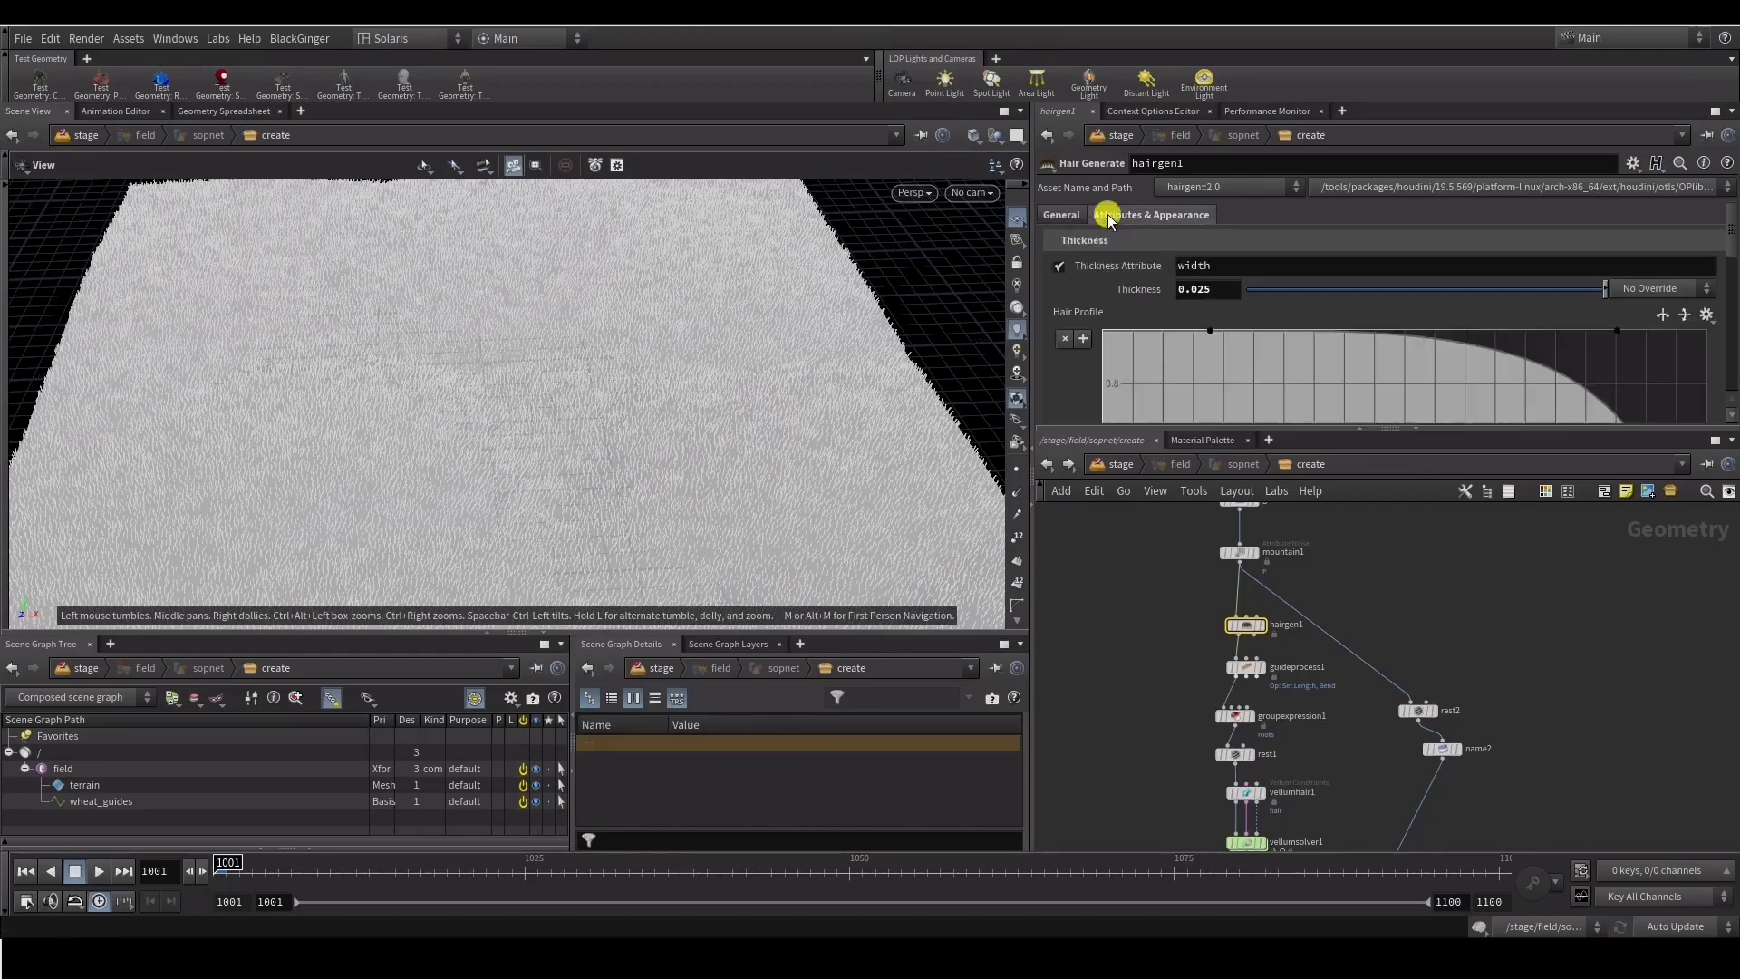
left_click_drag(1214, 289, 1191, 301)
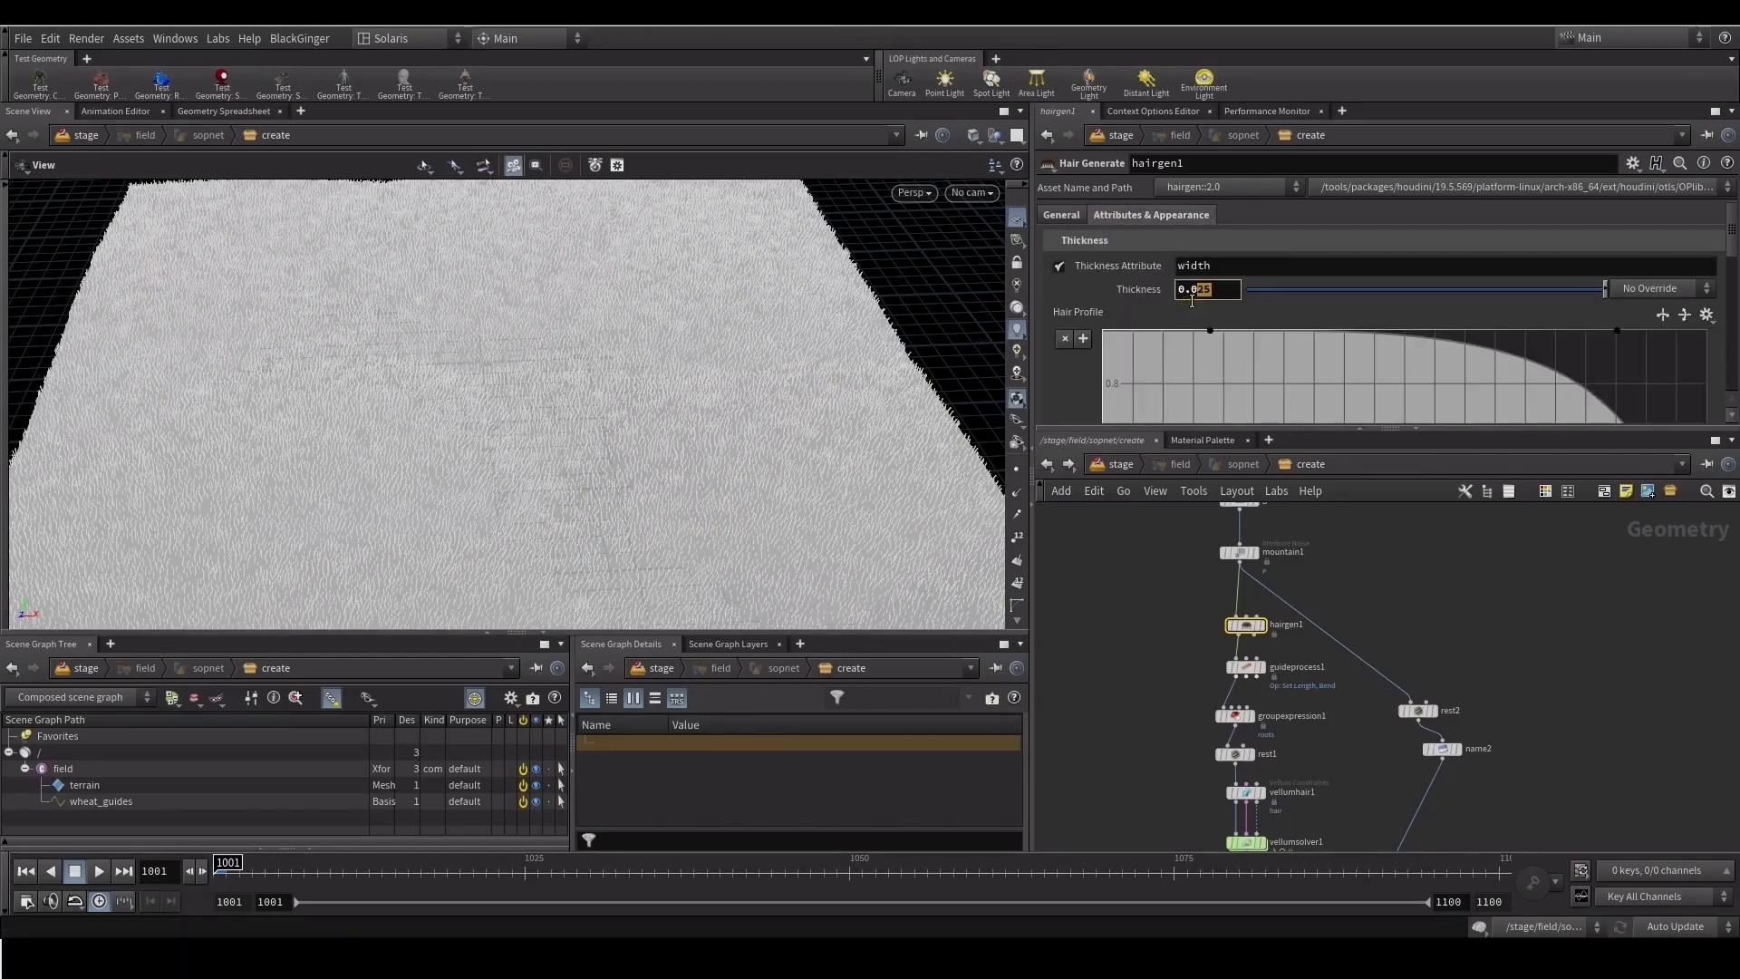
type("3")
key("Return")
Return to the stage level, select wheat_render and examine the hair at the edge of the field up close
left_click(1108, 465)
left_click(1269, 765)
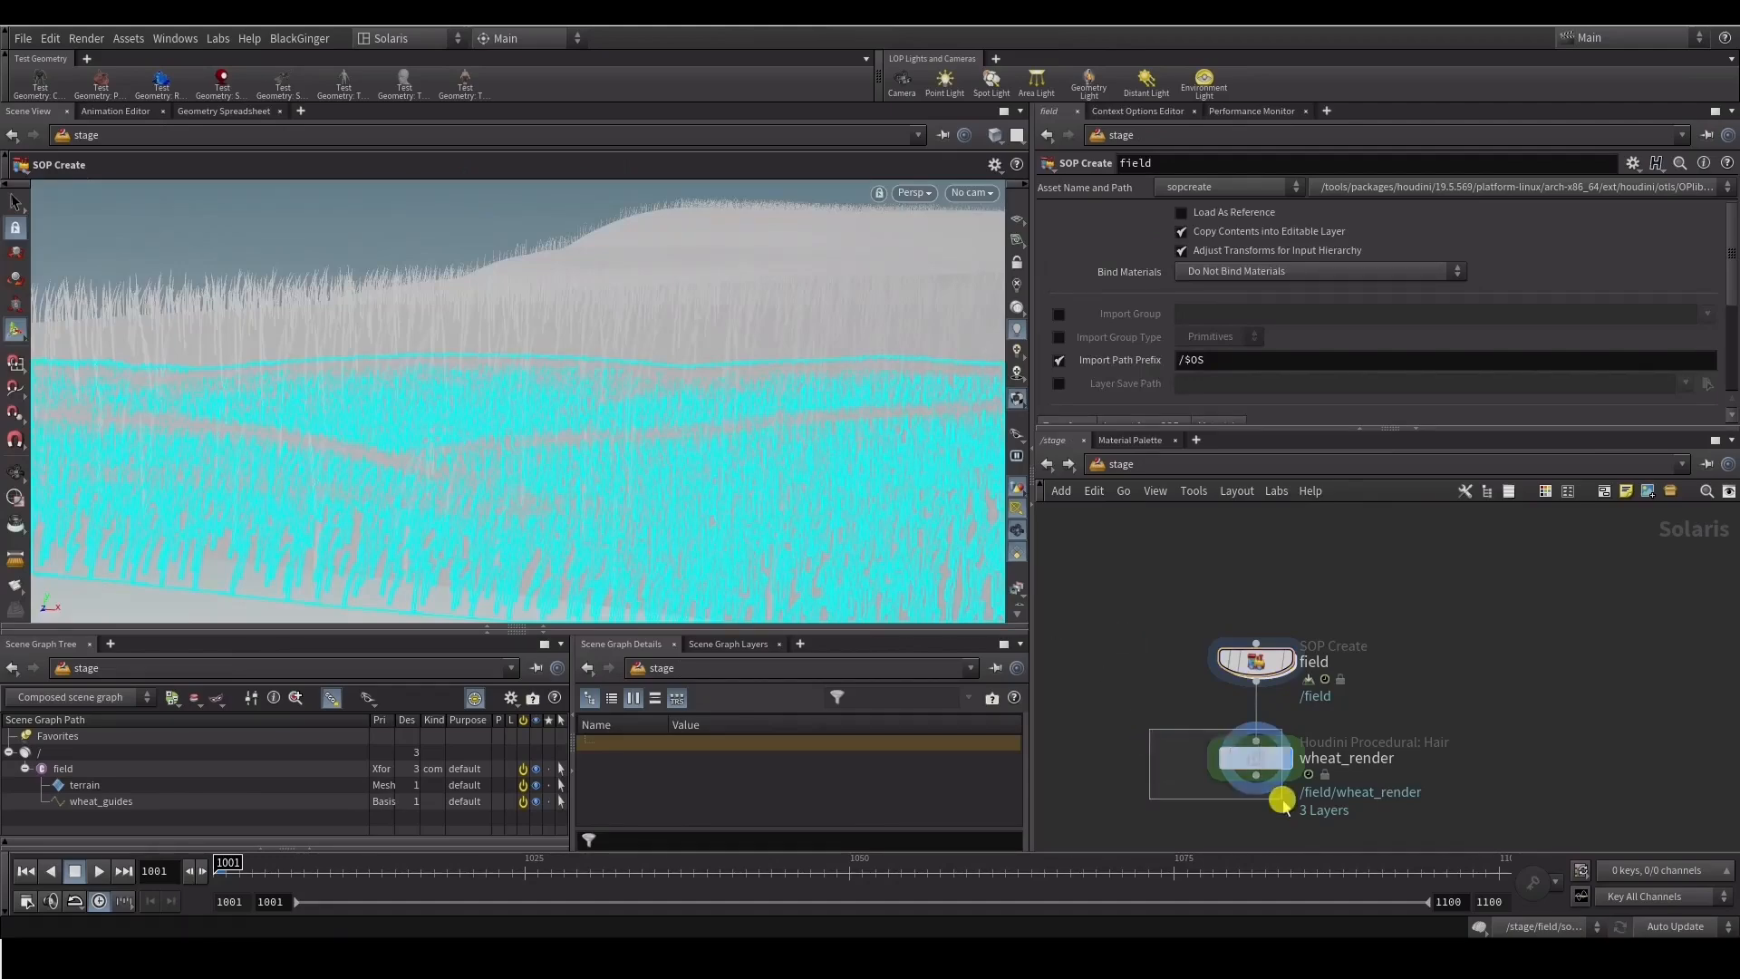
left_click_drag(562, 438, 931, 443, "alt")
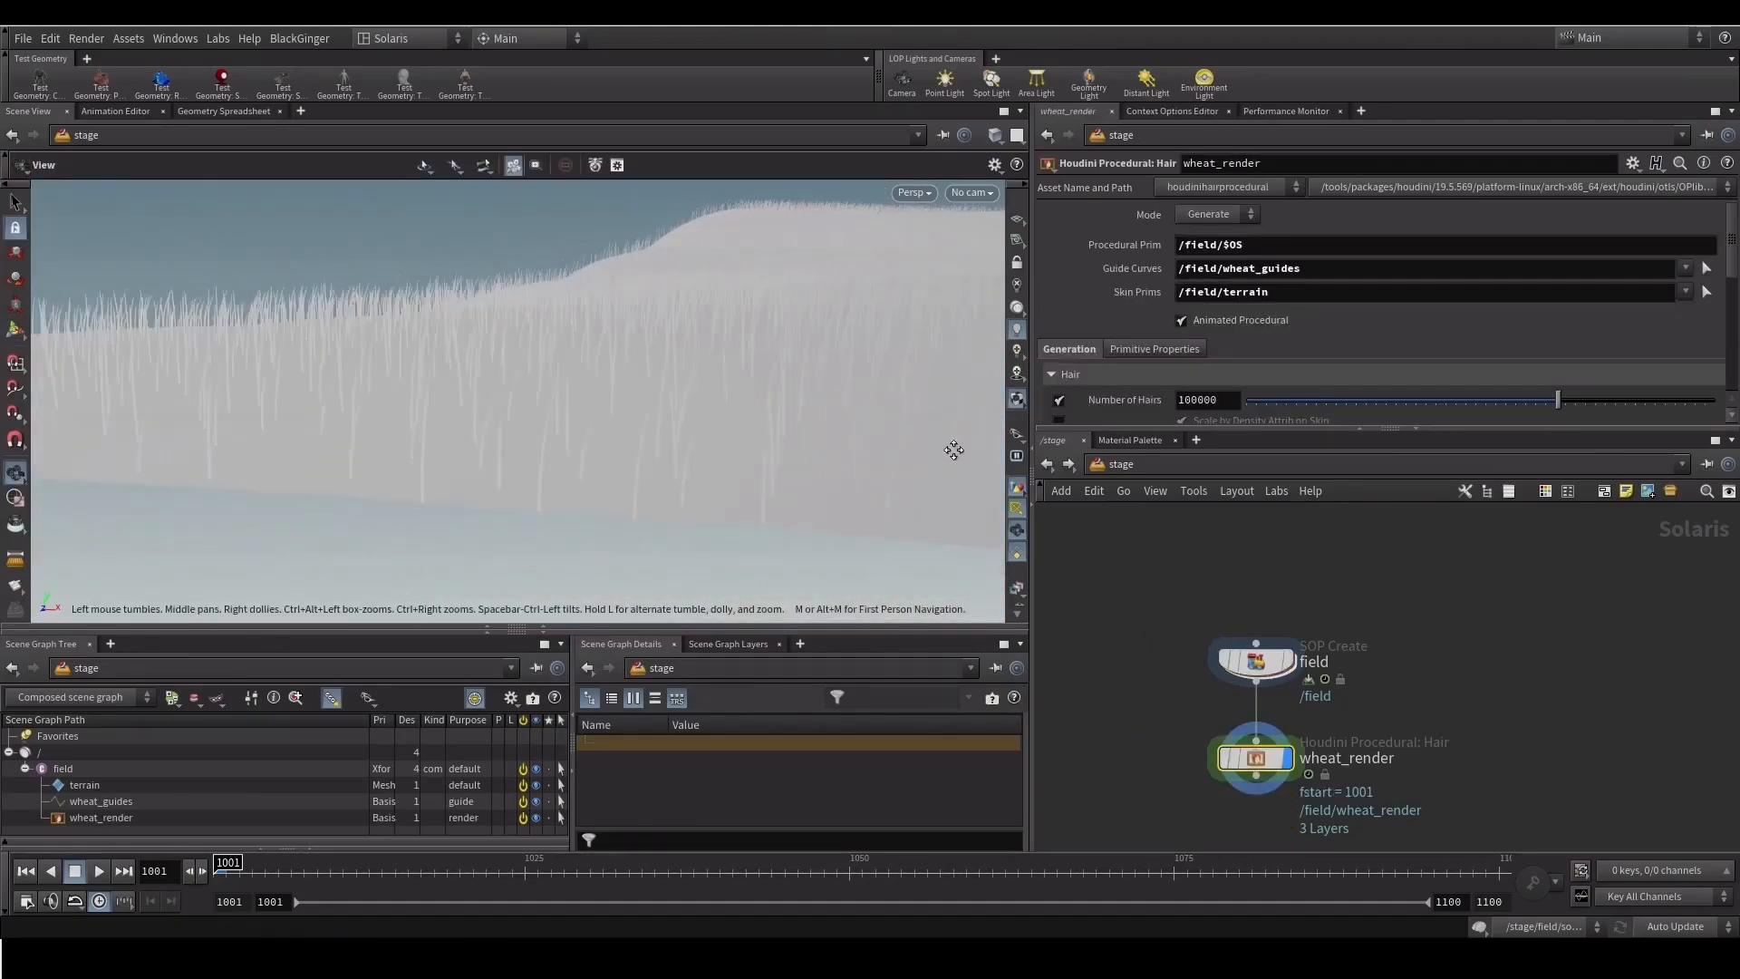
scroll(342, 354, "up", 5)
scroll(406, 367, "down", 3)
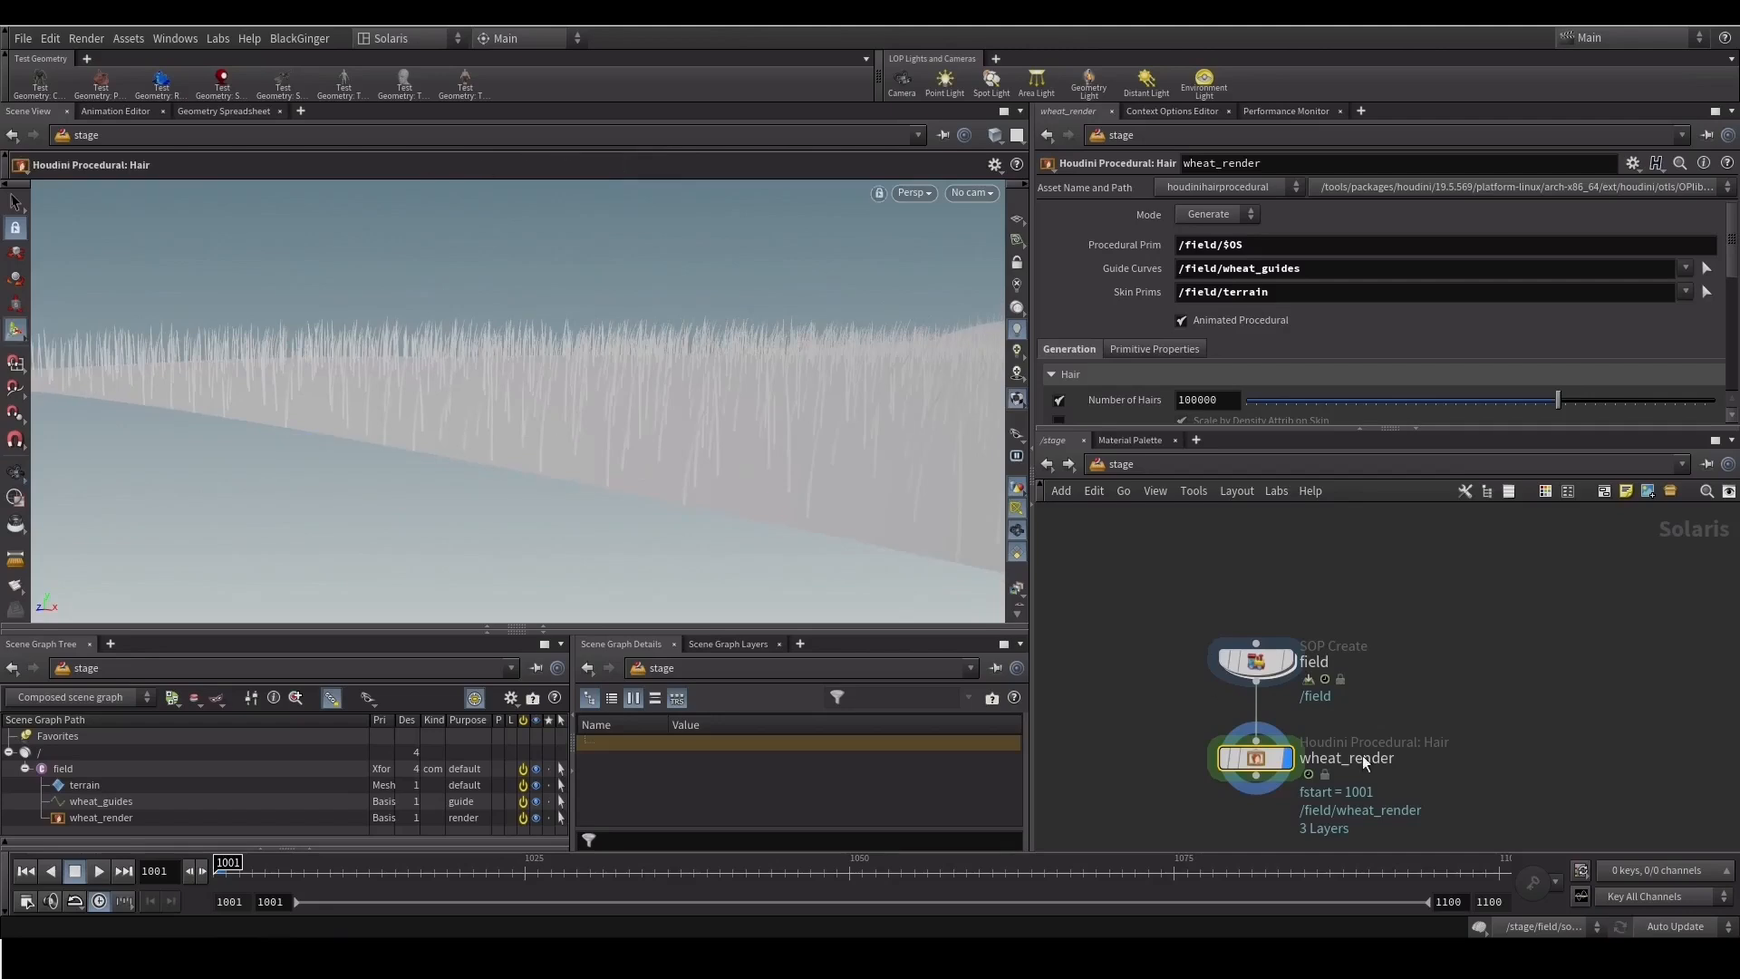
key("h")
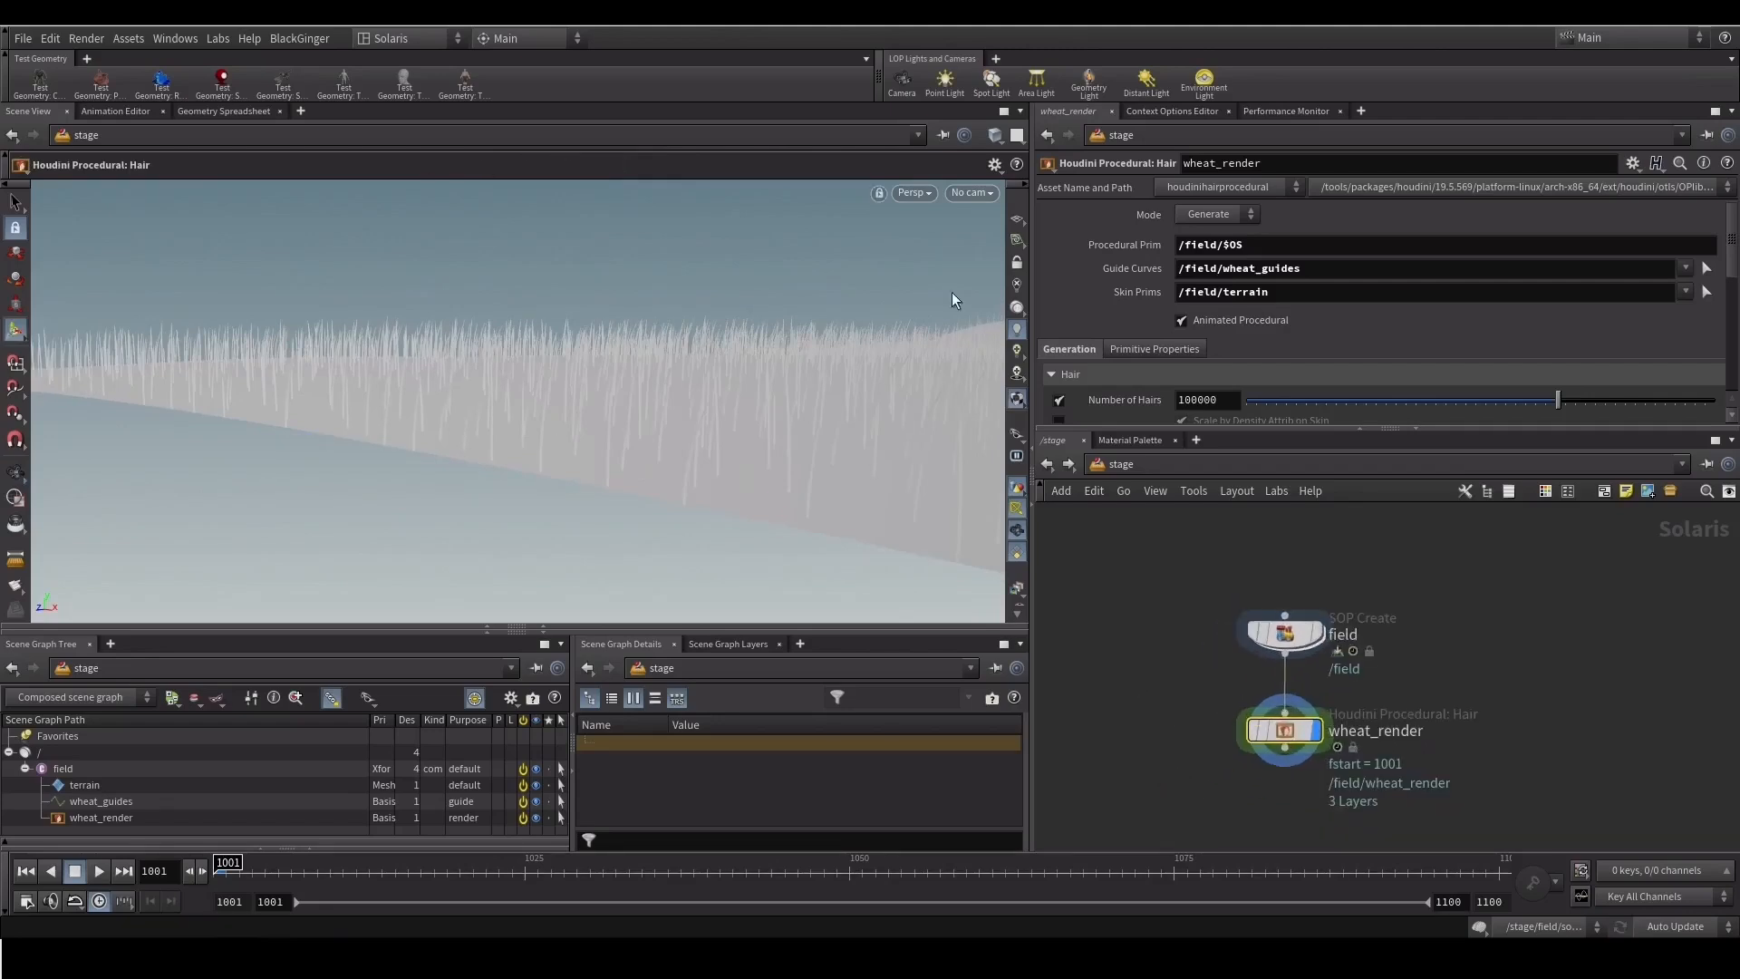
Render the viewport with Karma and check the rendering engine in the display options
left_click(910, 191)
left_click(712, 273)
left_click(914, 193)
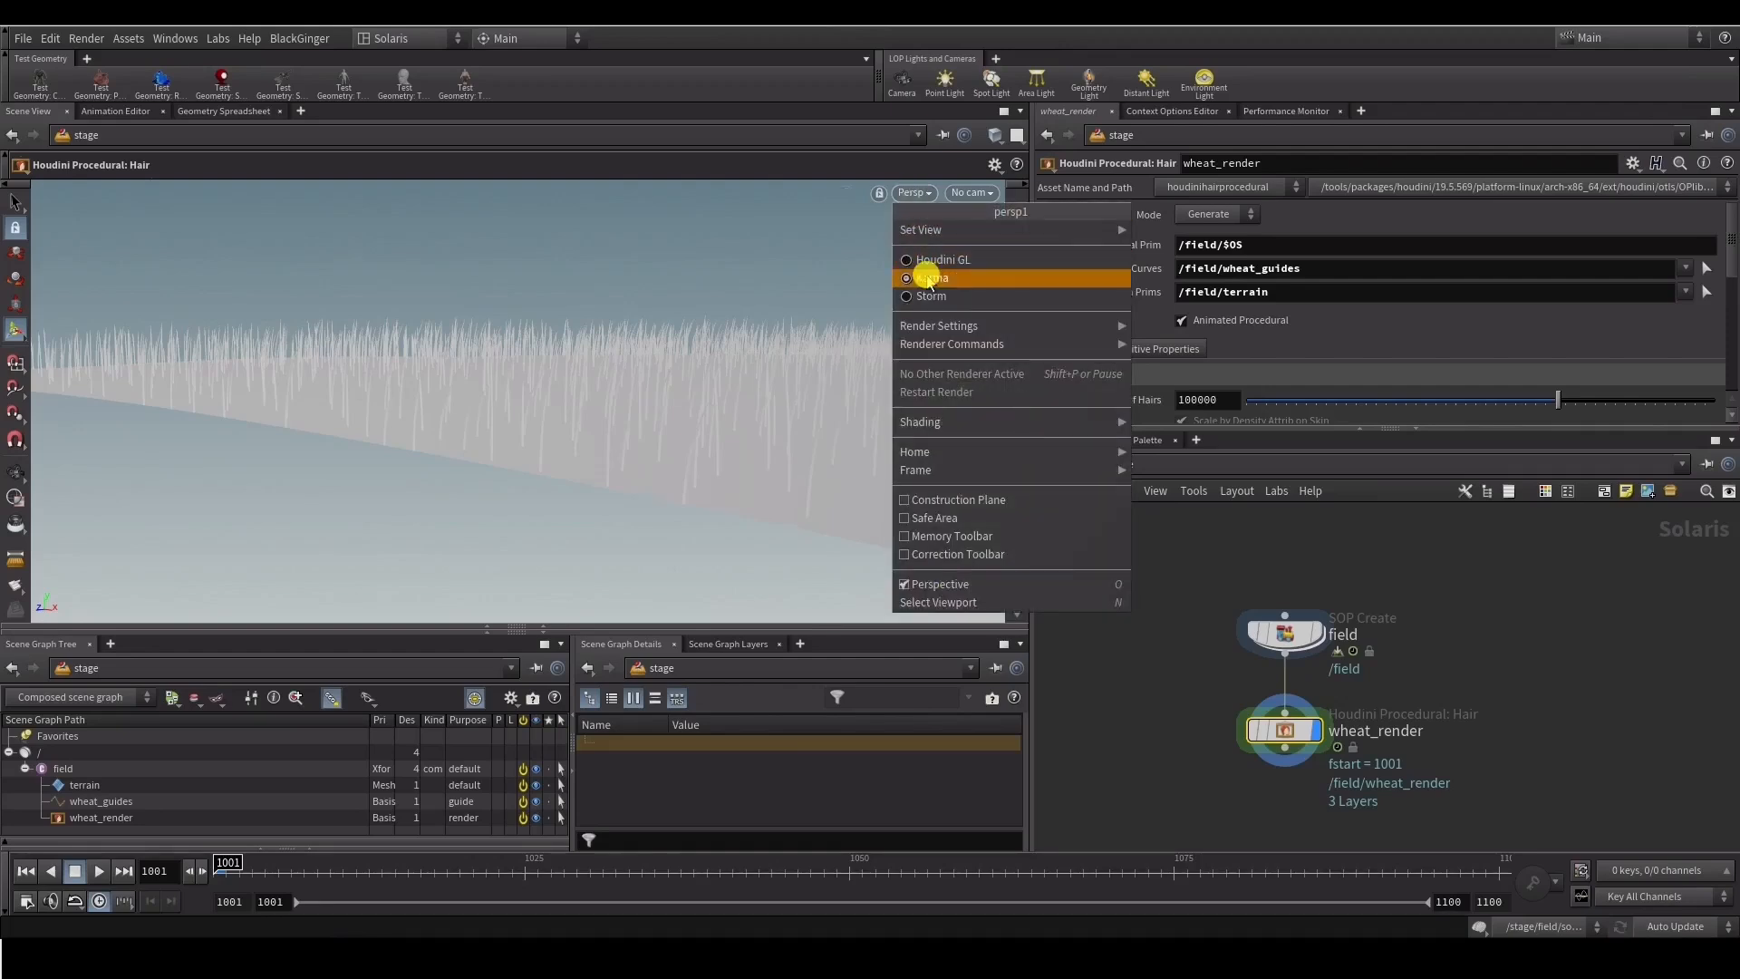
left_click(997, 279)
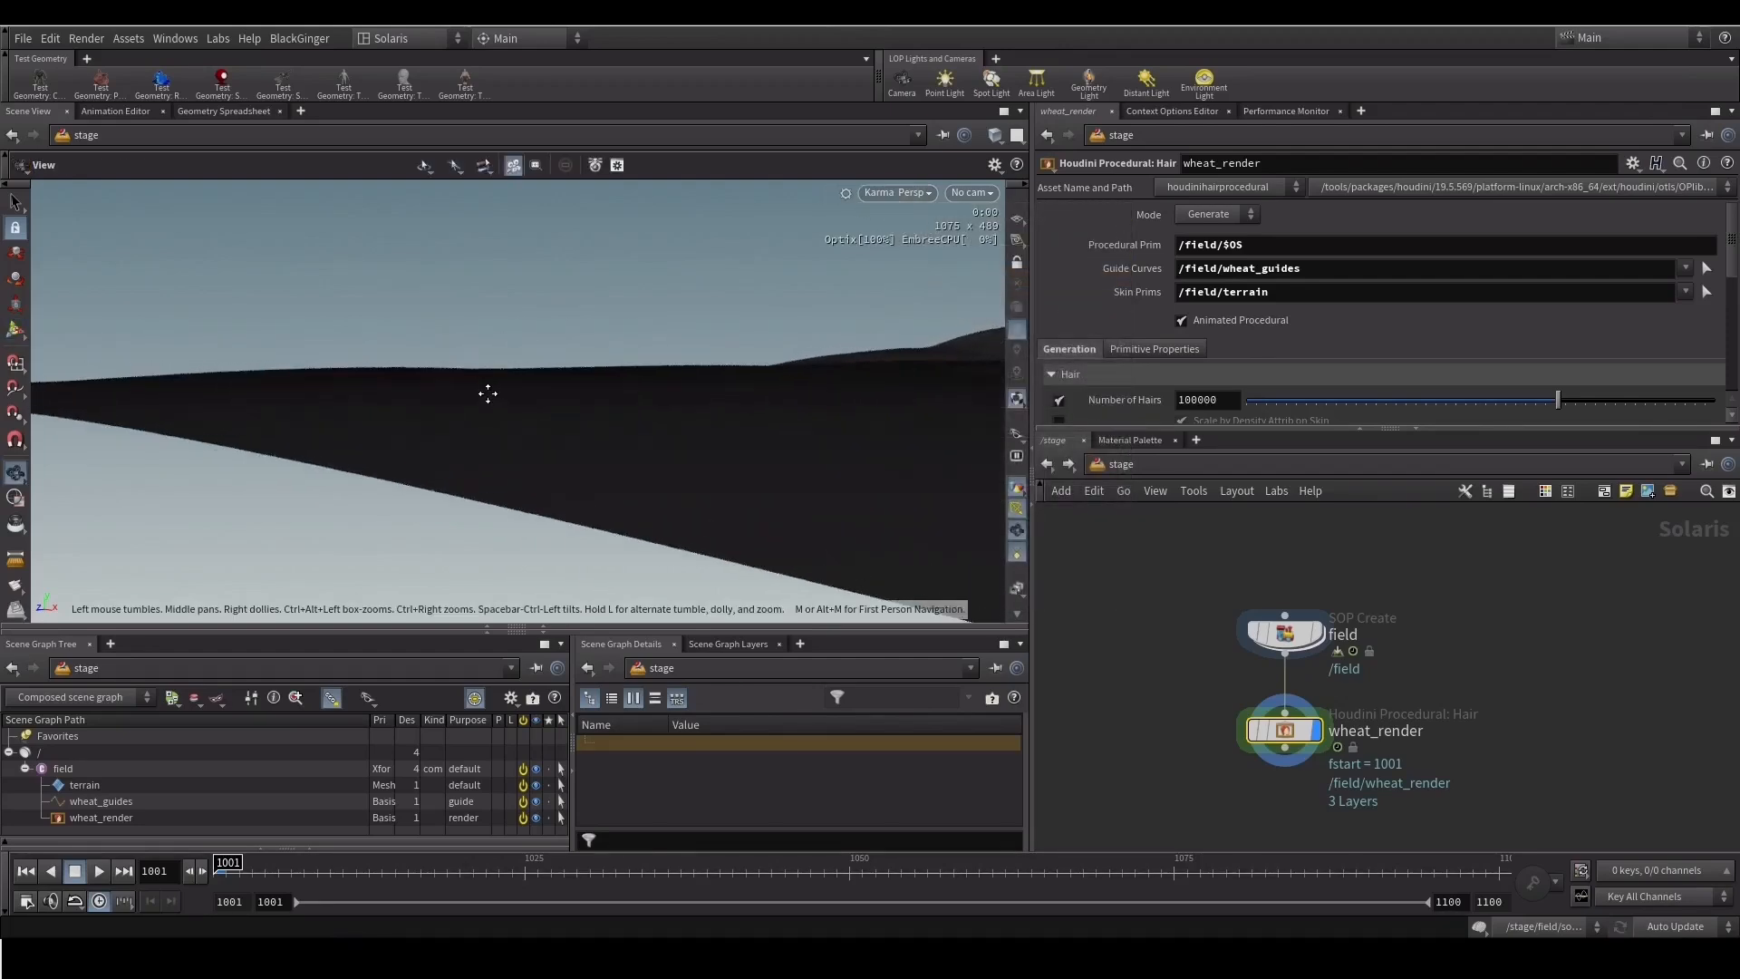
key("d")
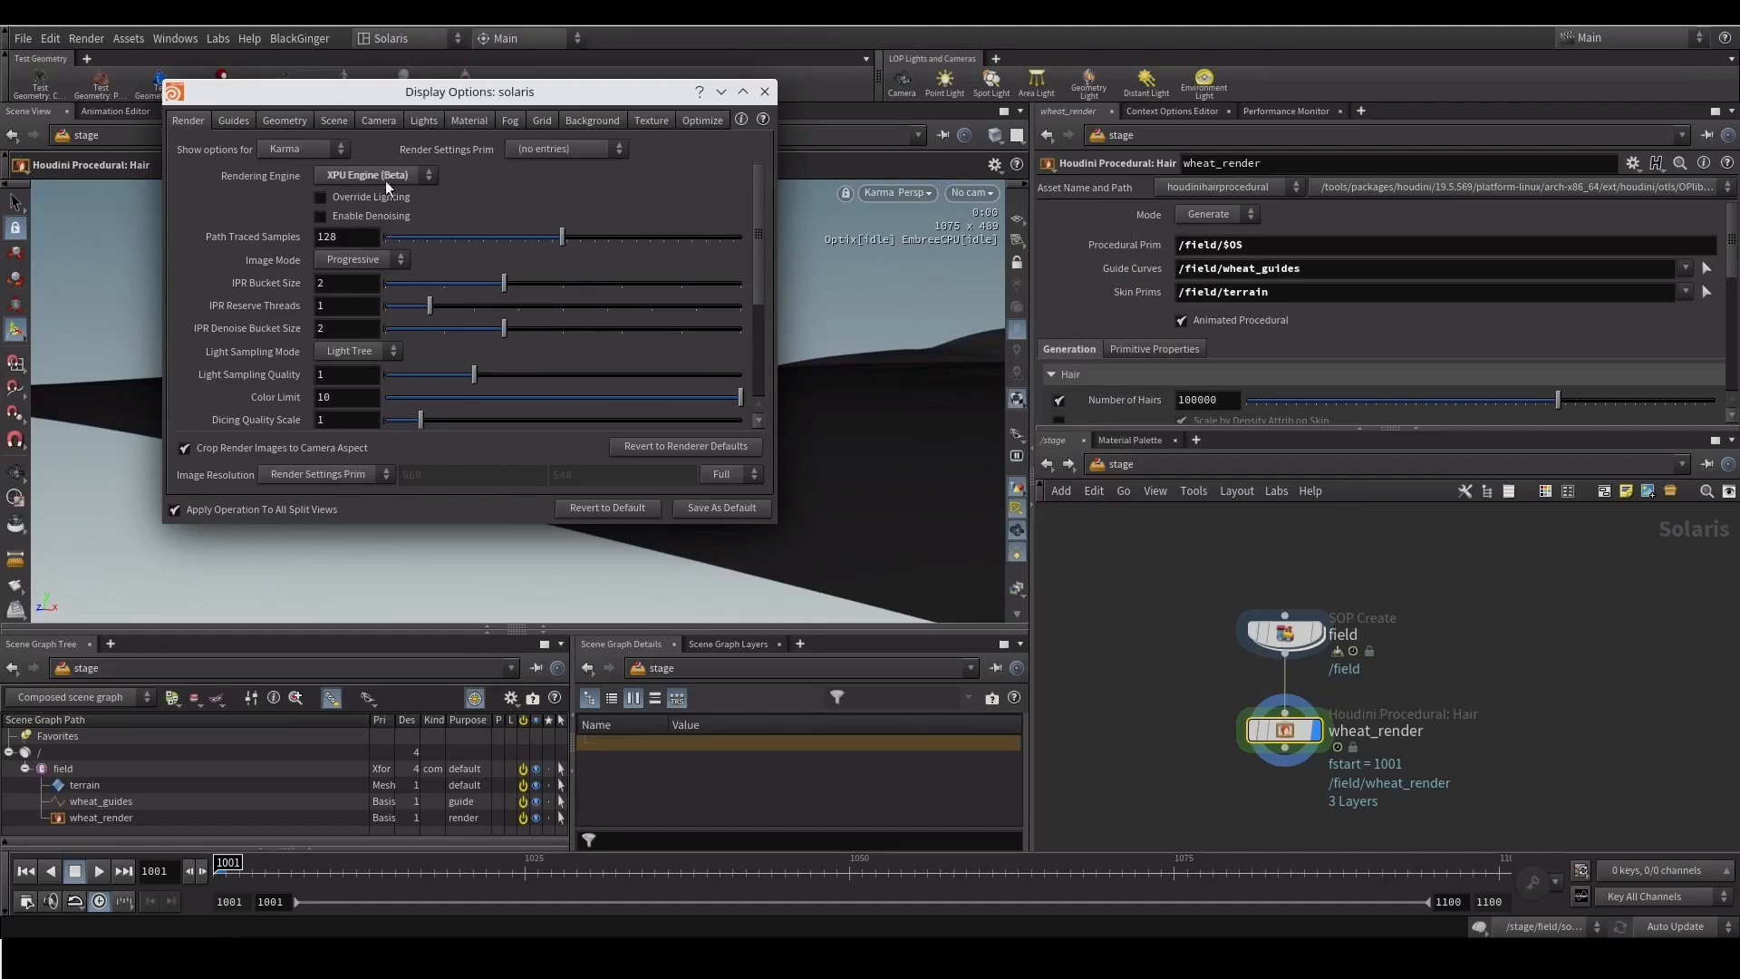
left_click(766, 94)
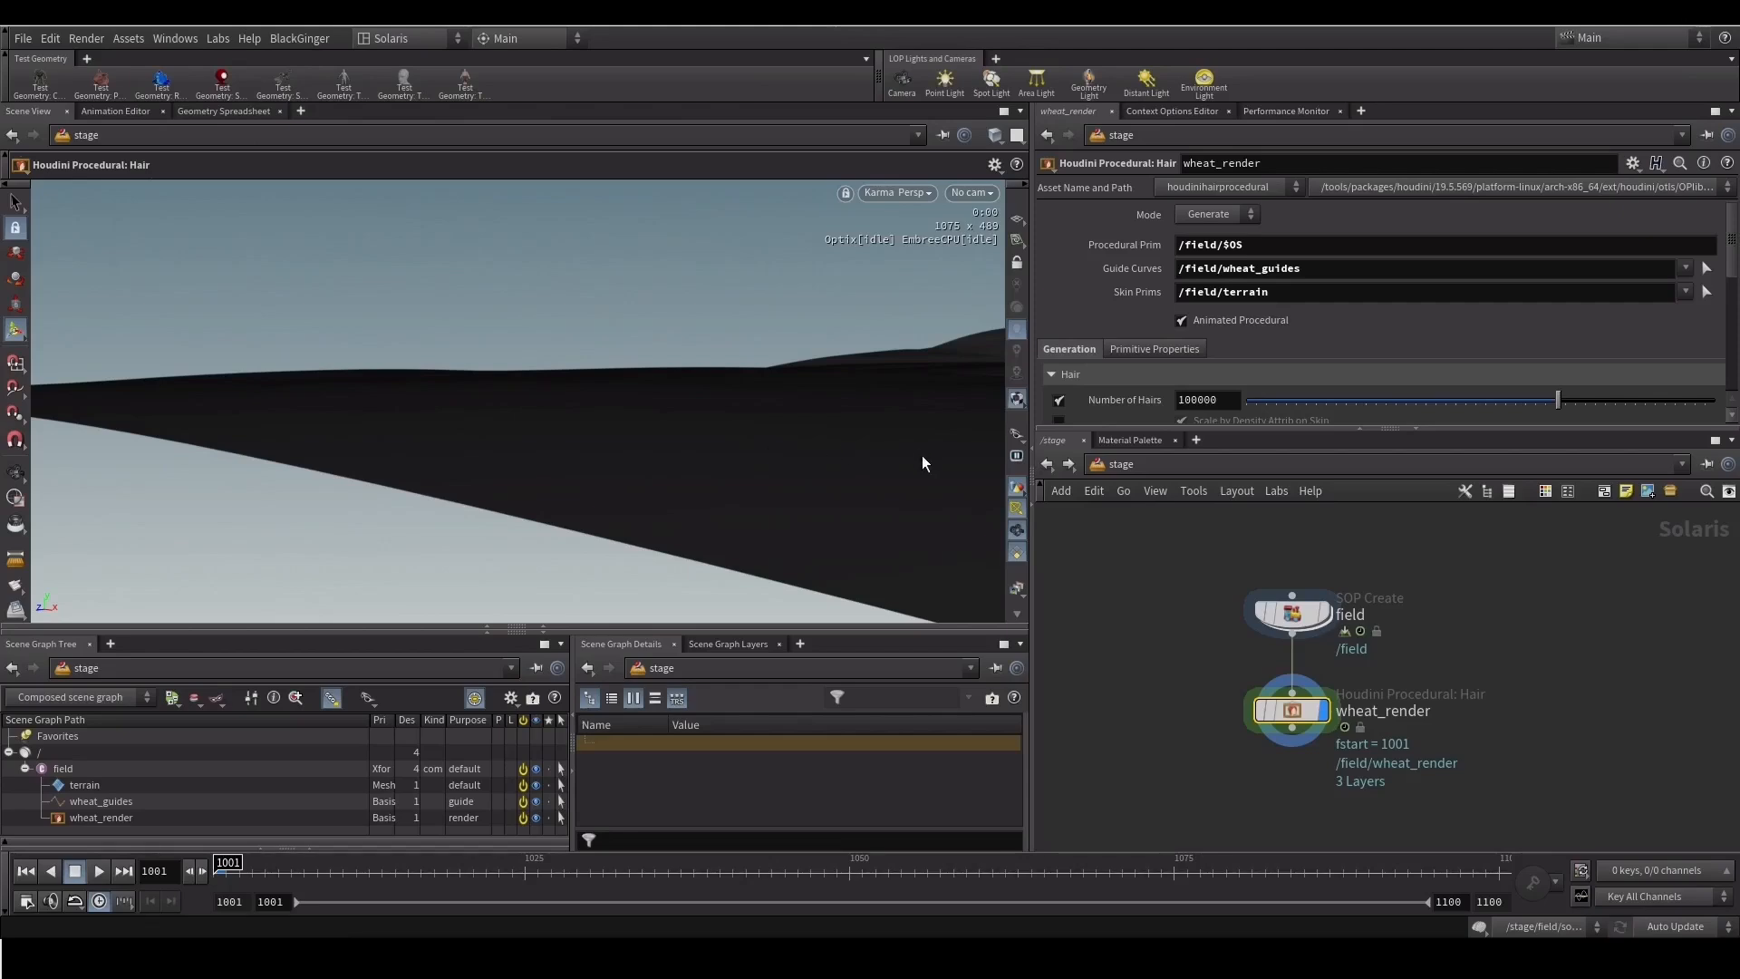
Add a Preview Houdini Procedurals node below wheat_render, make it the displayed node and inspect its info
left_click_drag(238, 628, 237, 599)
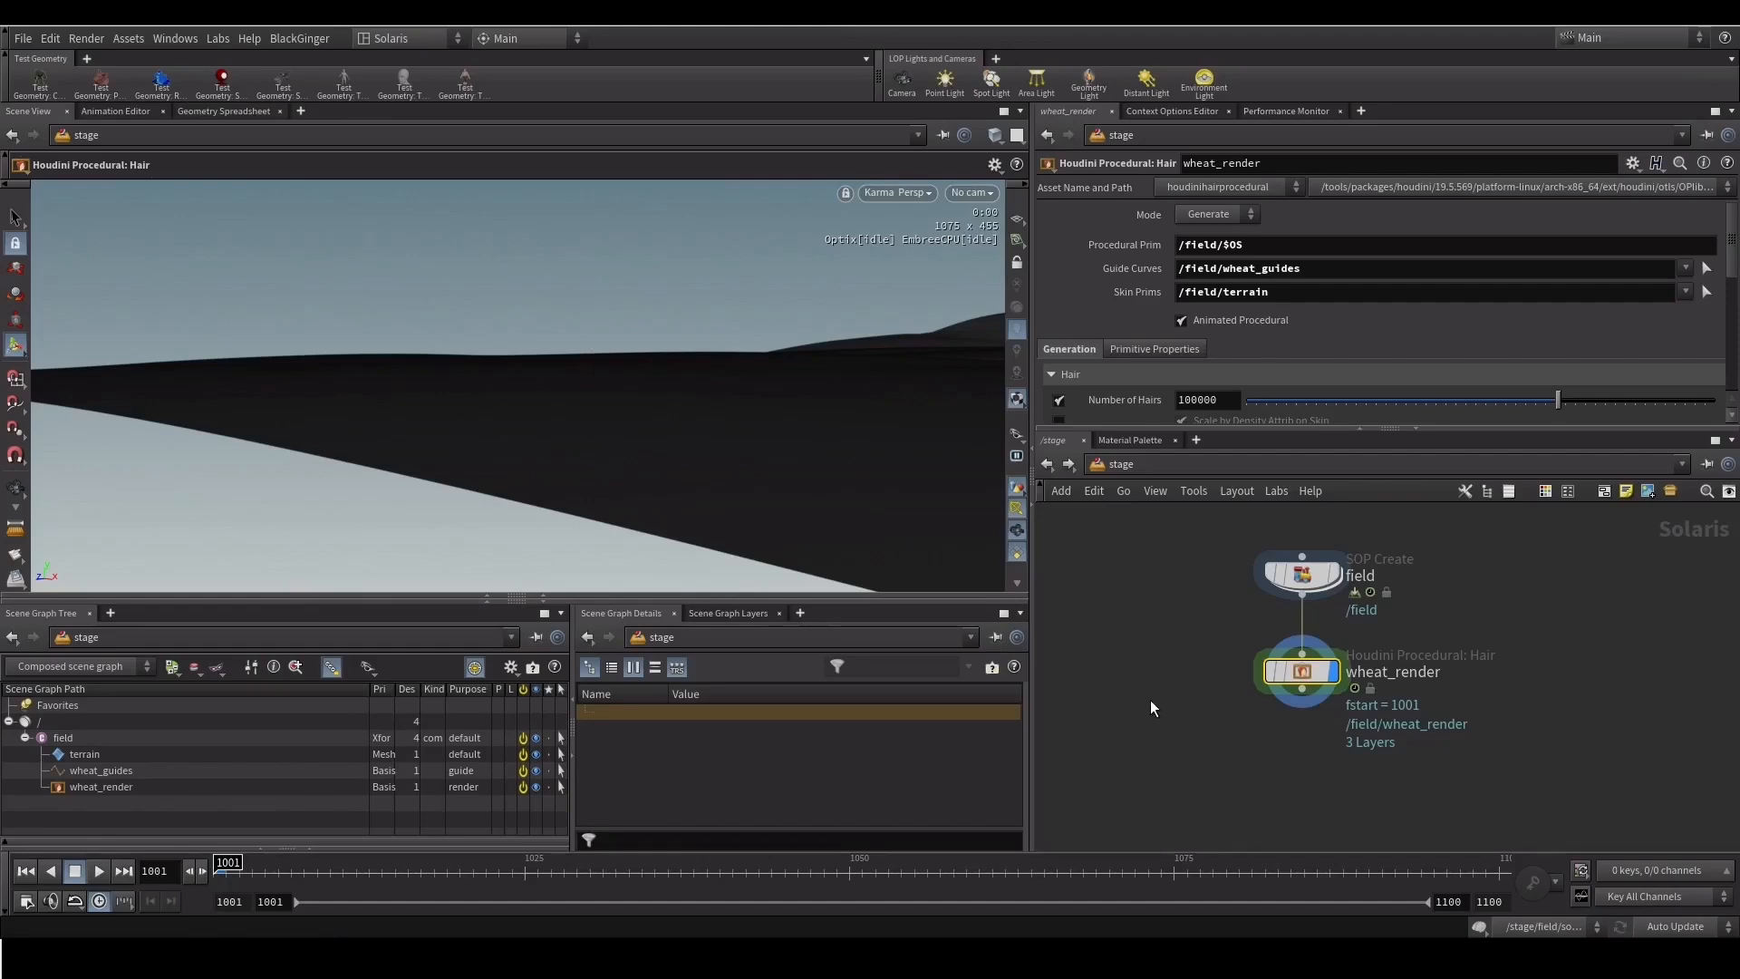
key("Tab")
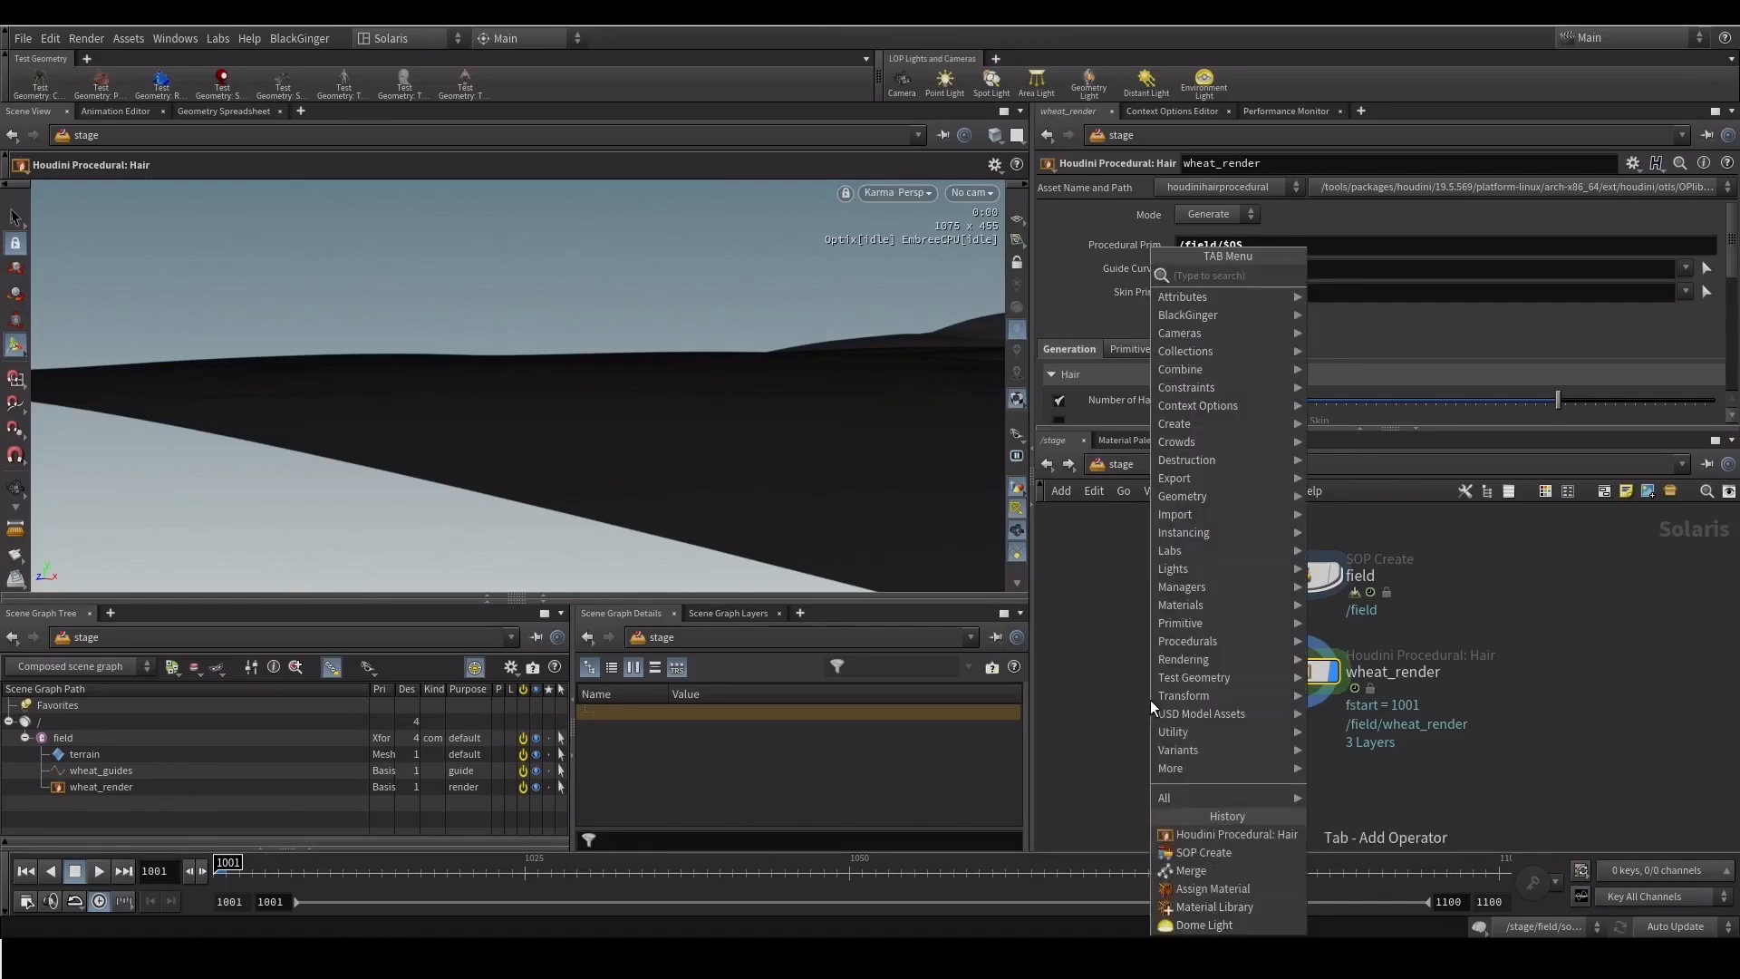
type("pre")
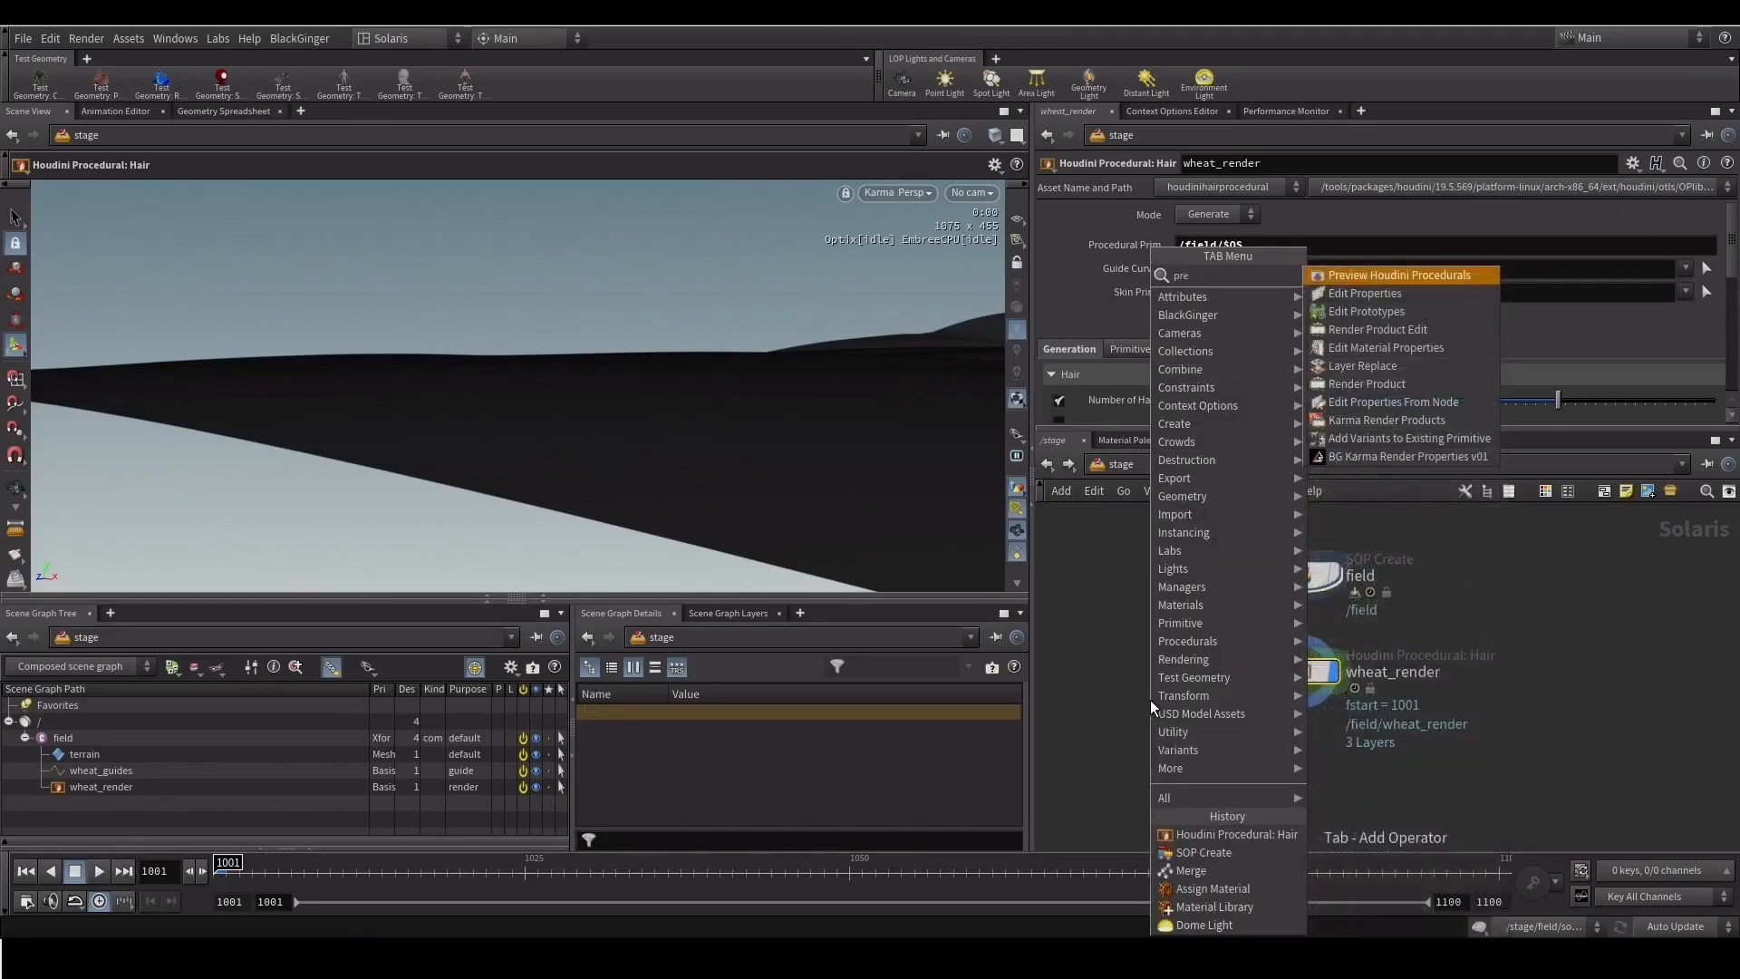
key("Return")
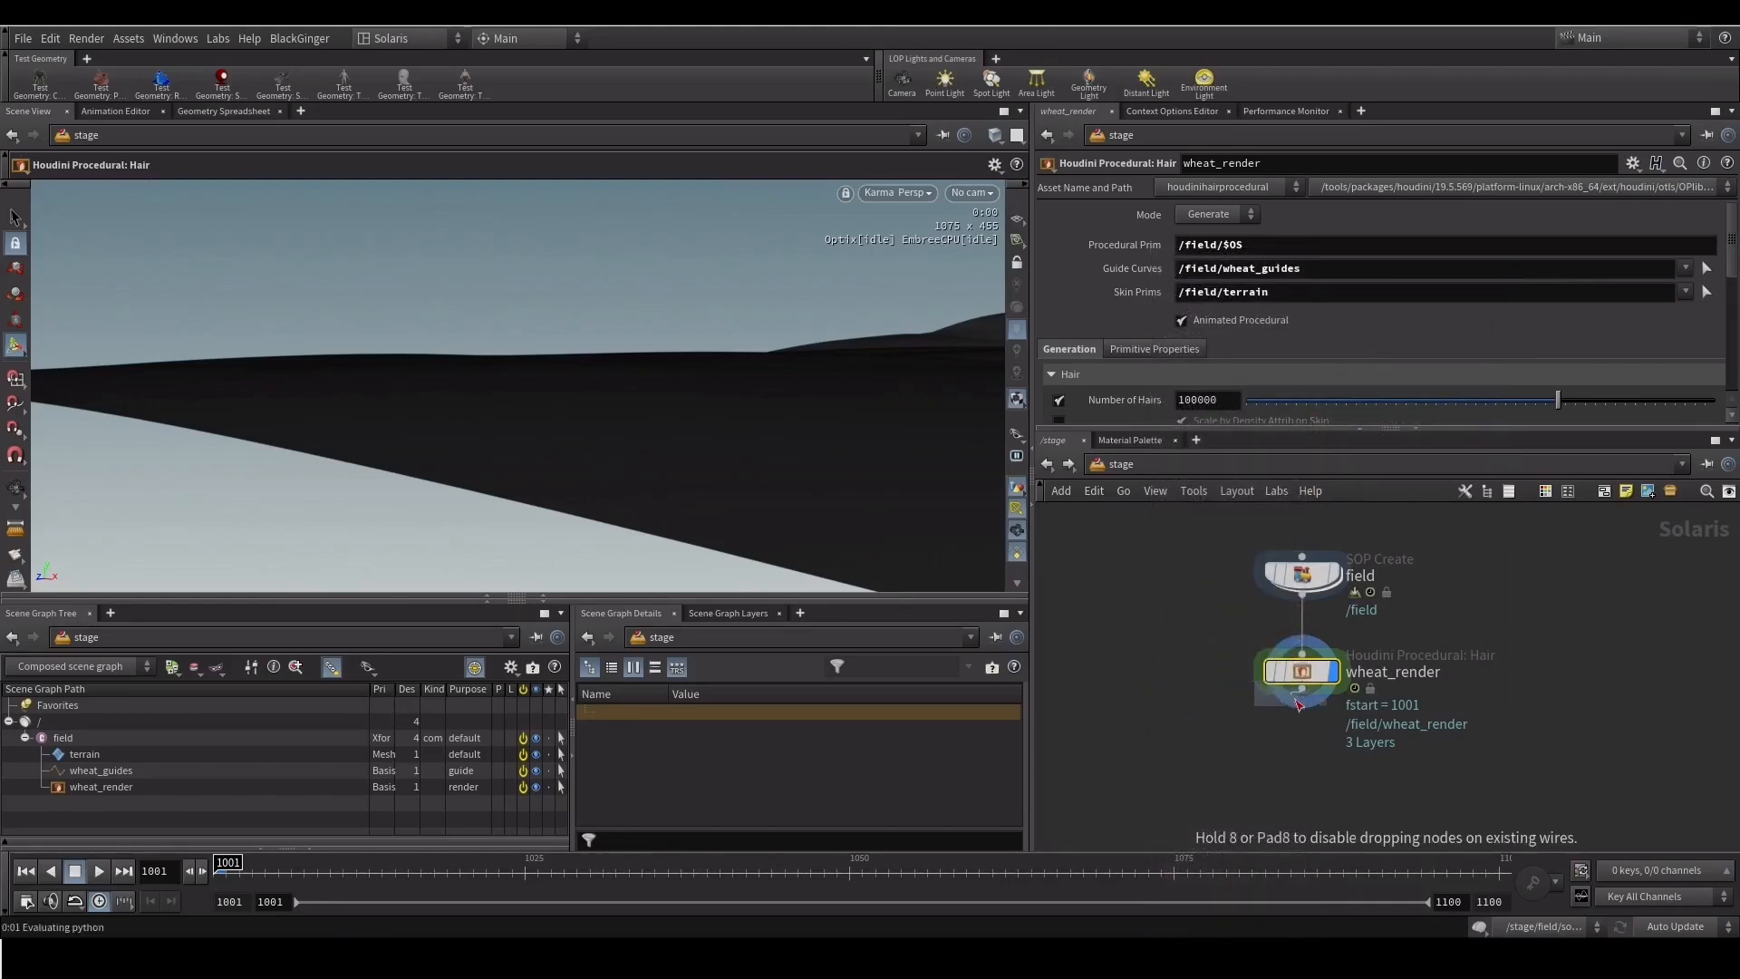
left_click_drag(1315, 748, 1308, 772)
left_click(1341, 762)
middle_click(1309, 772)
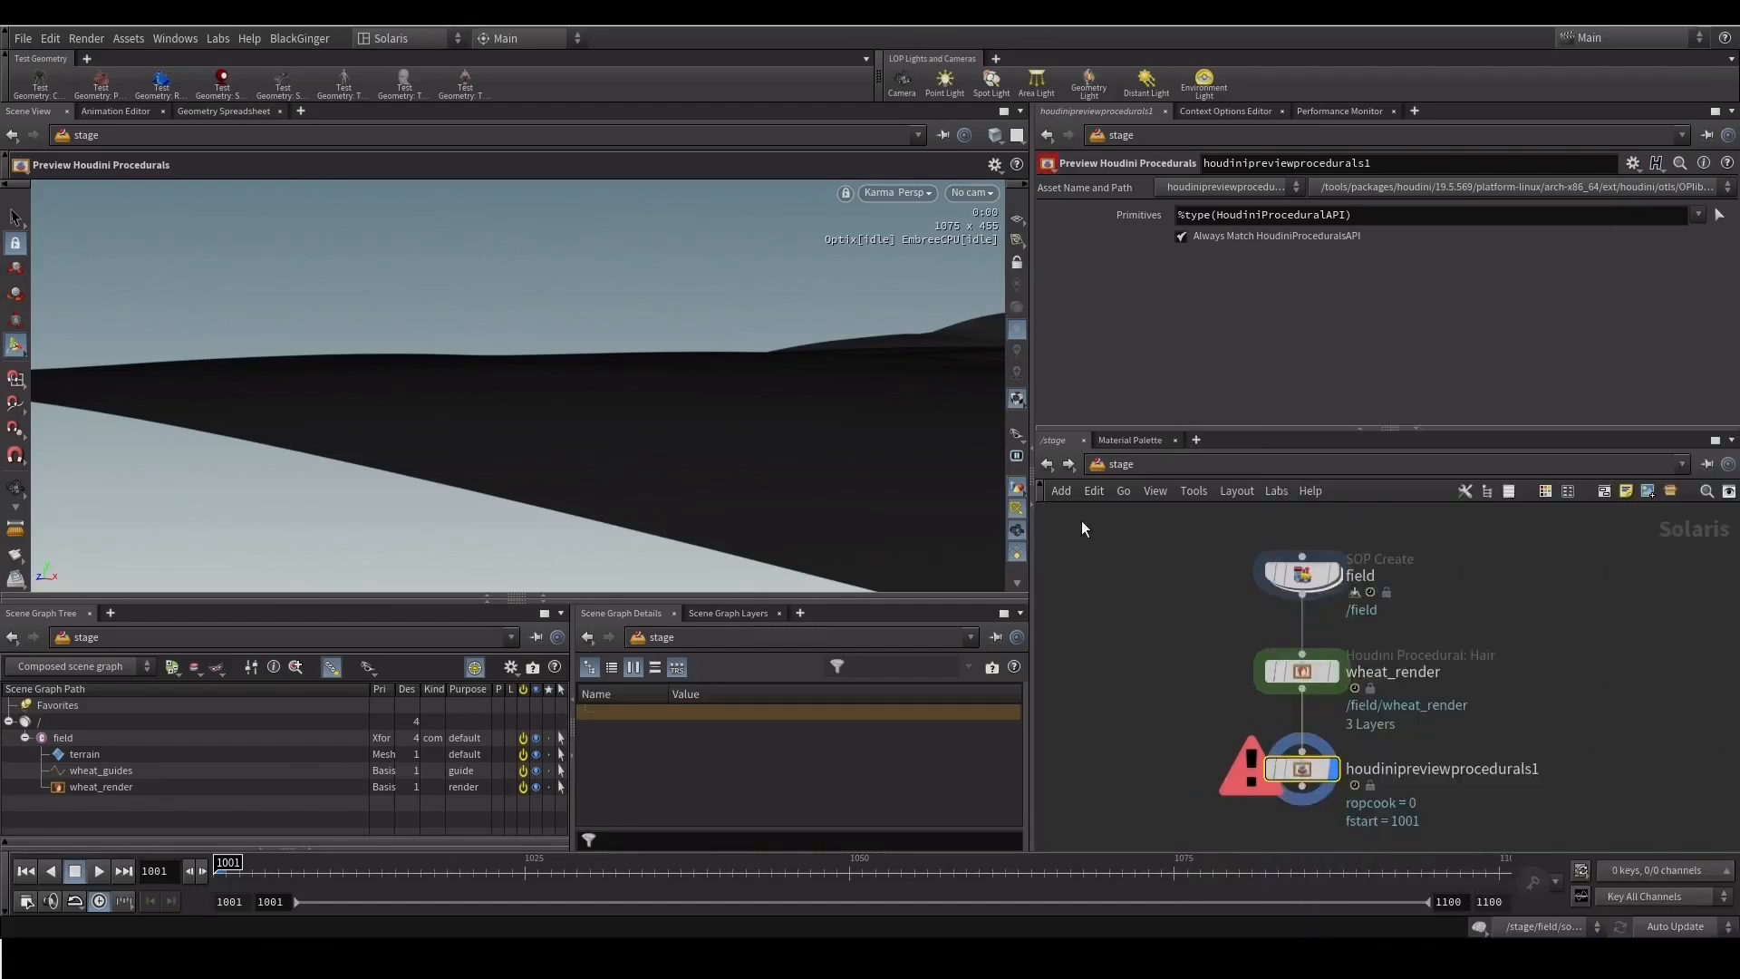
Switch the viewport renderer back to Houdini GL and open the field's create network
left_click(900, 189)
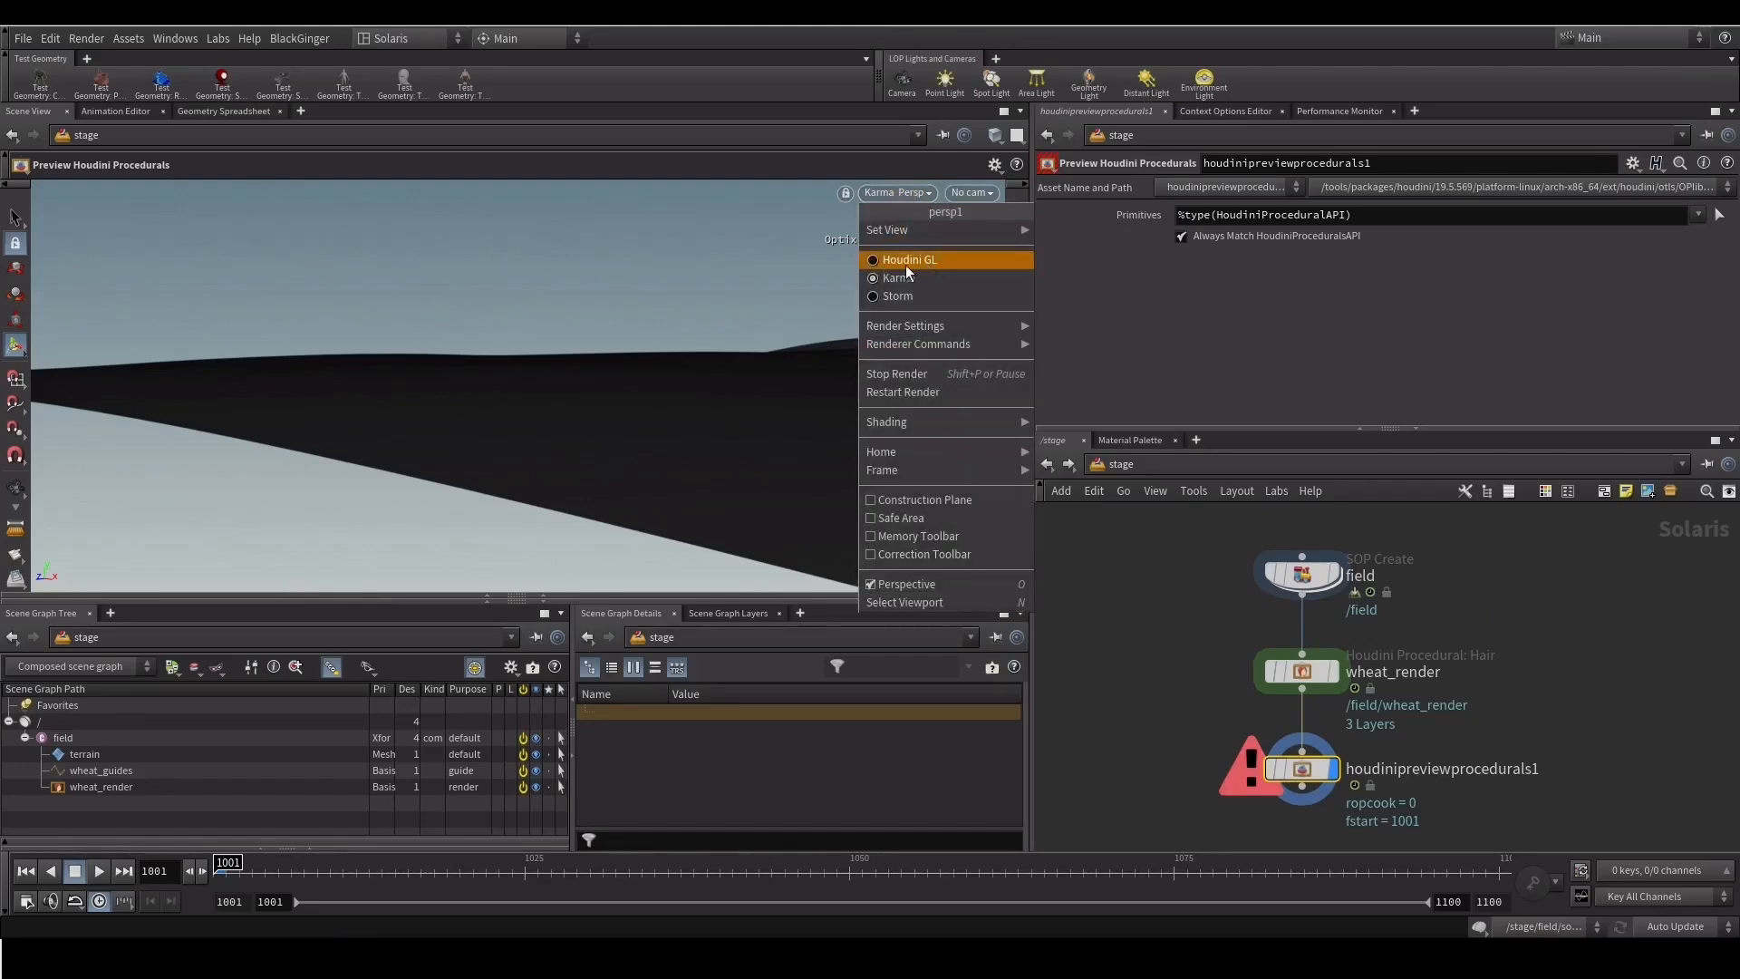
left_click(909, 263)
middle_click_drag(1166, 629, 1173, 650)
left_click(1299, 613)
double_click(1299, 613)
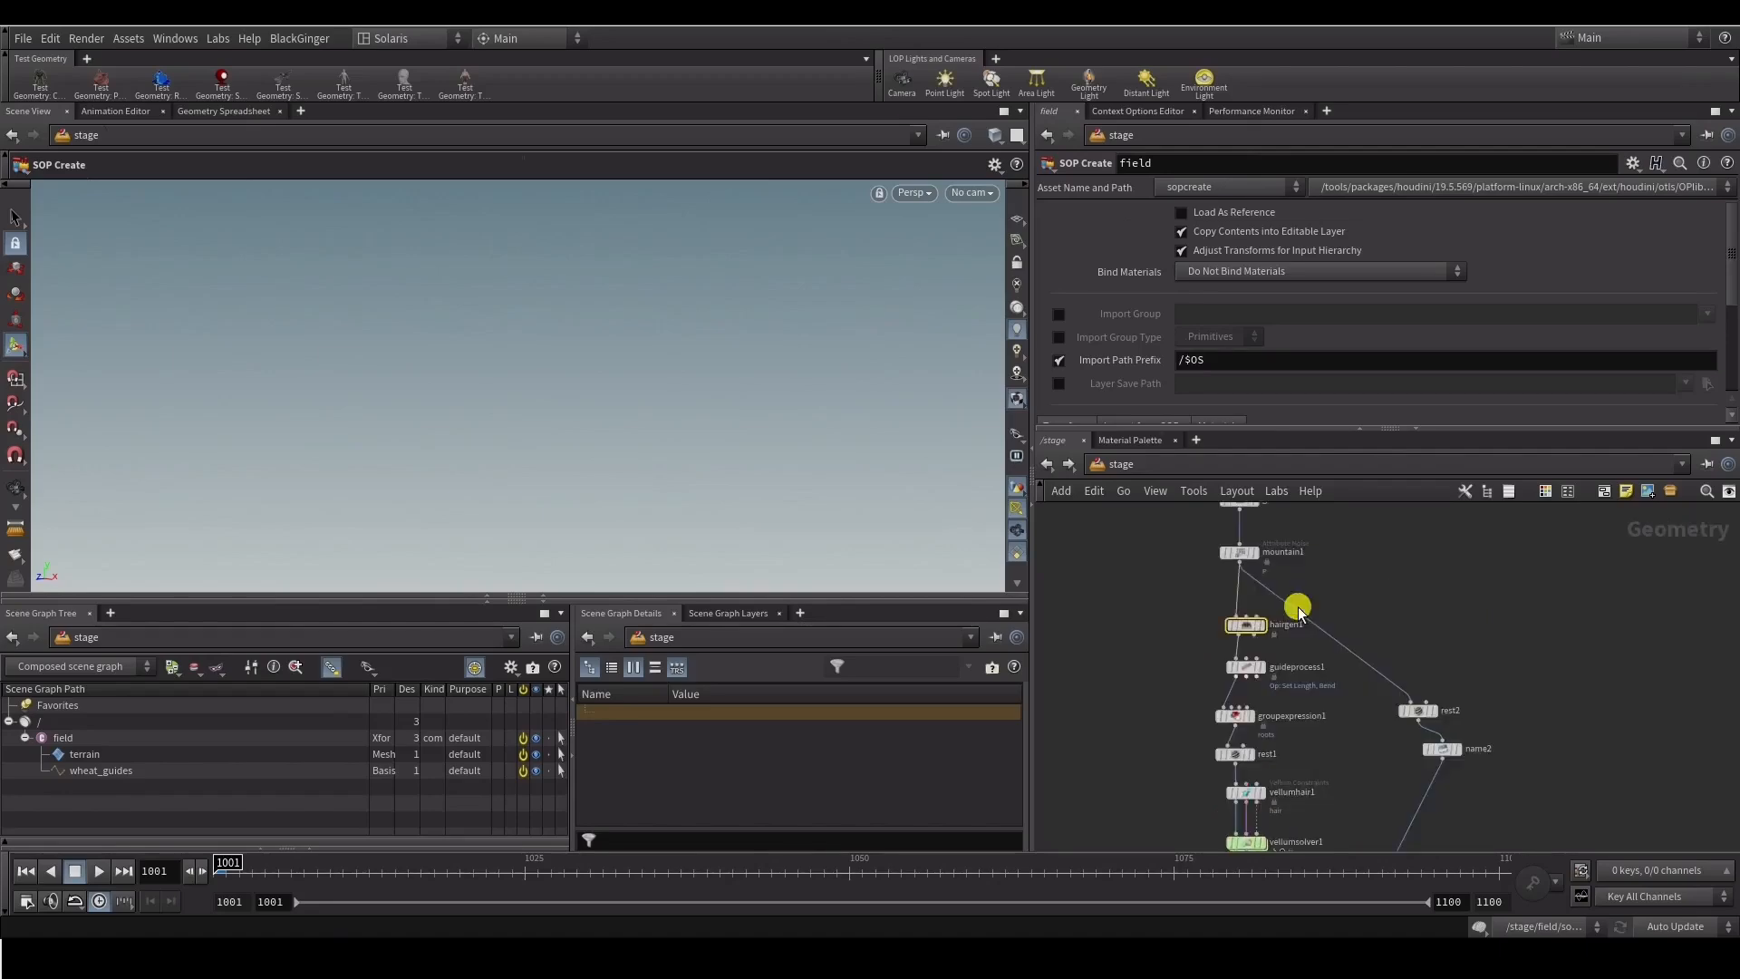
left_click_drag(1092, 426, 1092, 358)
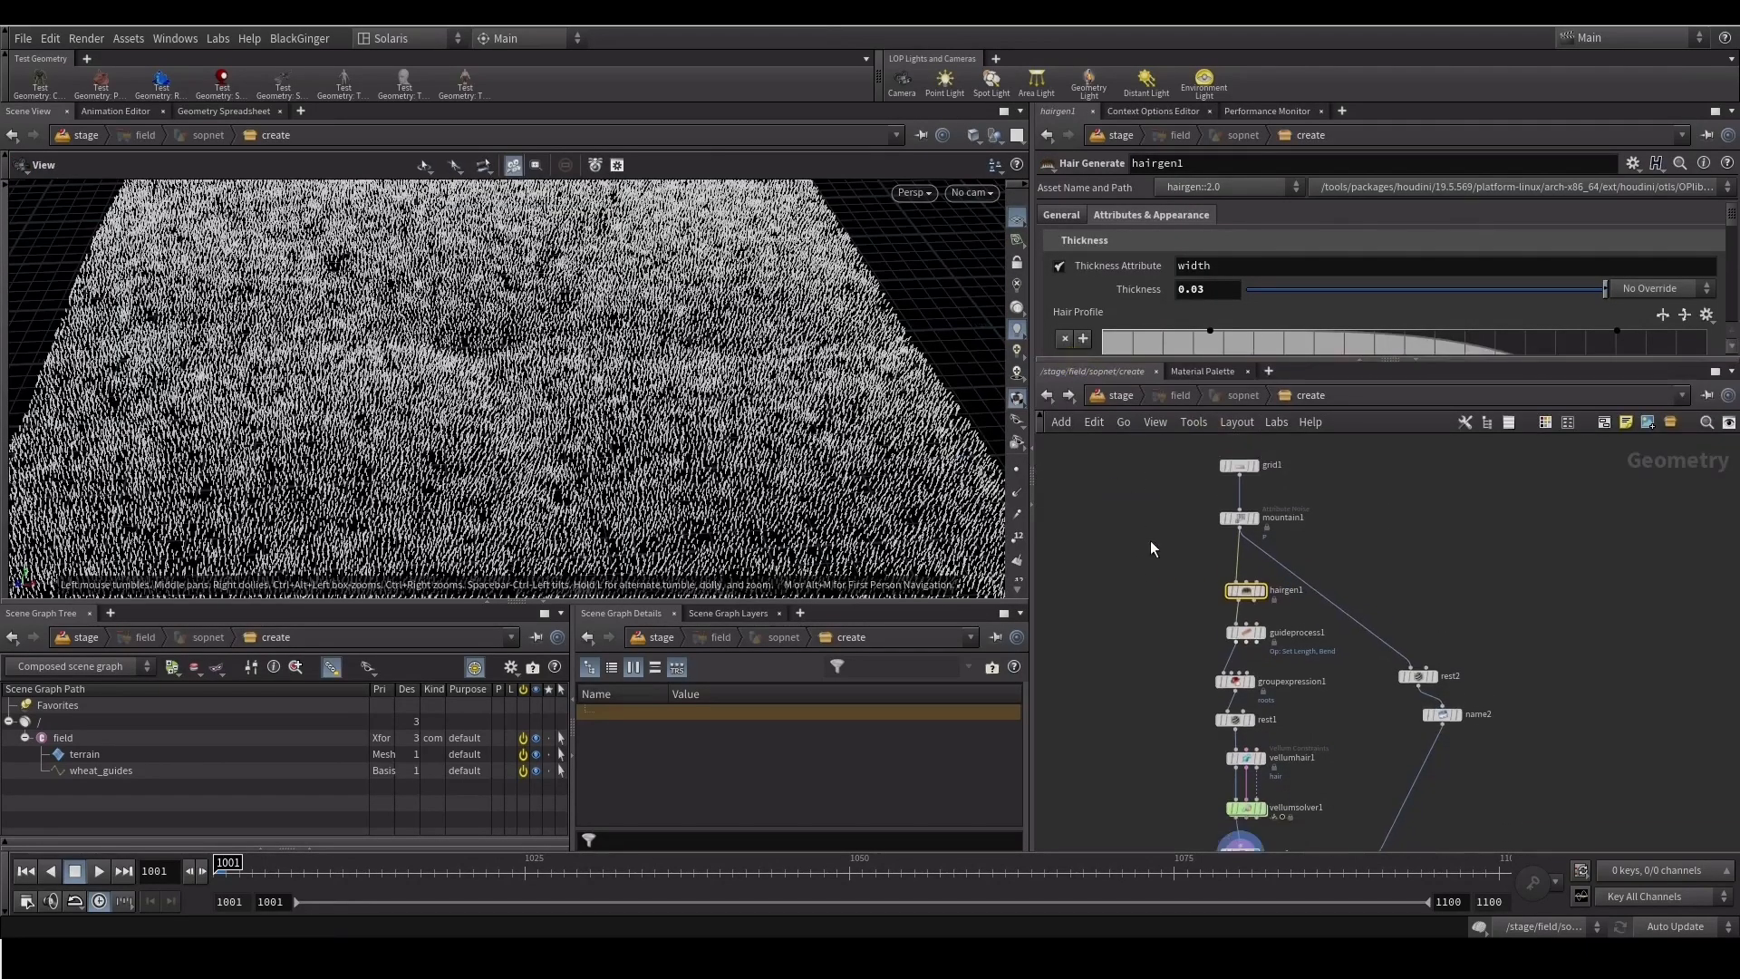
scroll(1156, 545, "up", 3)
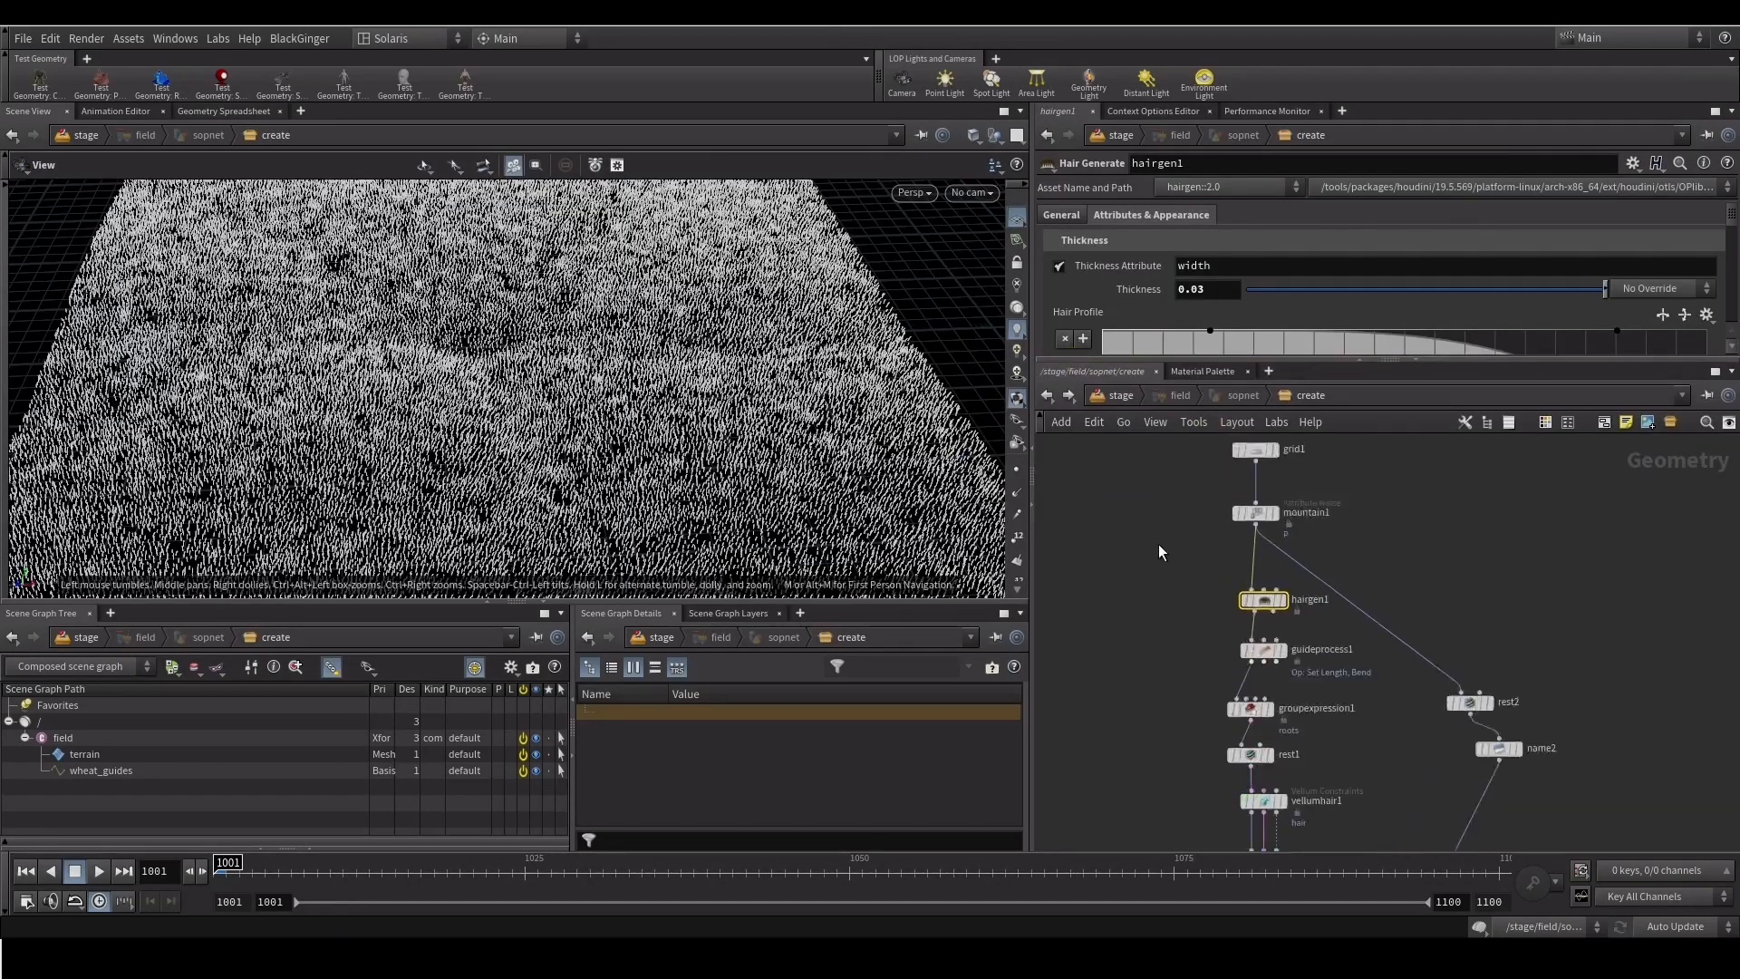
Compare the skinprim and skinprimuv primitive attributes of hairgen1 and guideprocess1 in the Geometry Spreadsheet
left_click(196, 112)
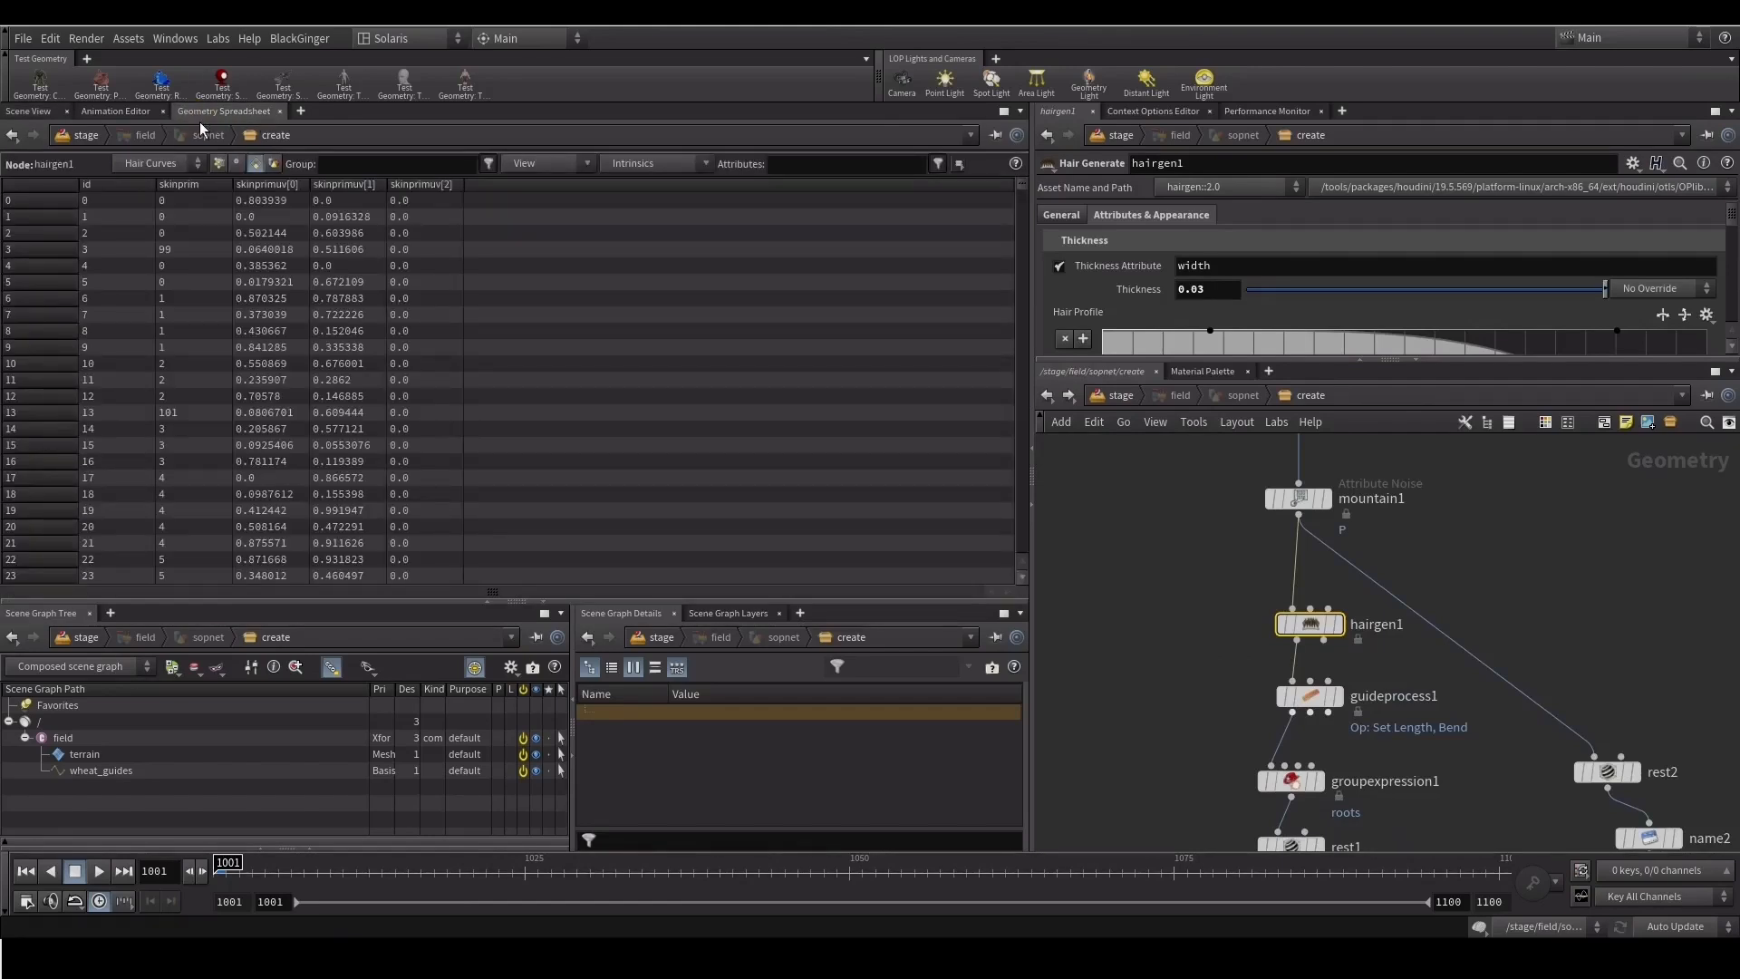
left_click(257, 162)
left_click(253, 163)
left_click_drag(308, 184, 367, 184)
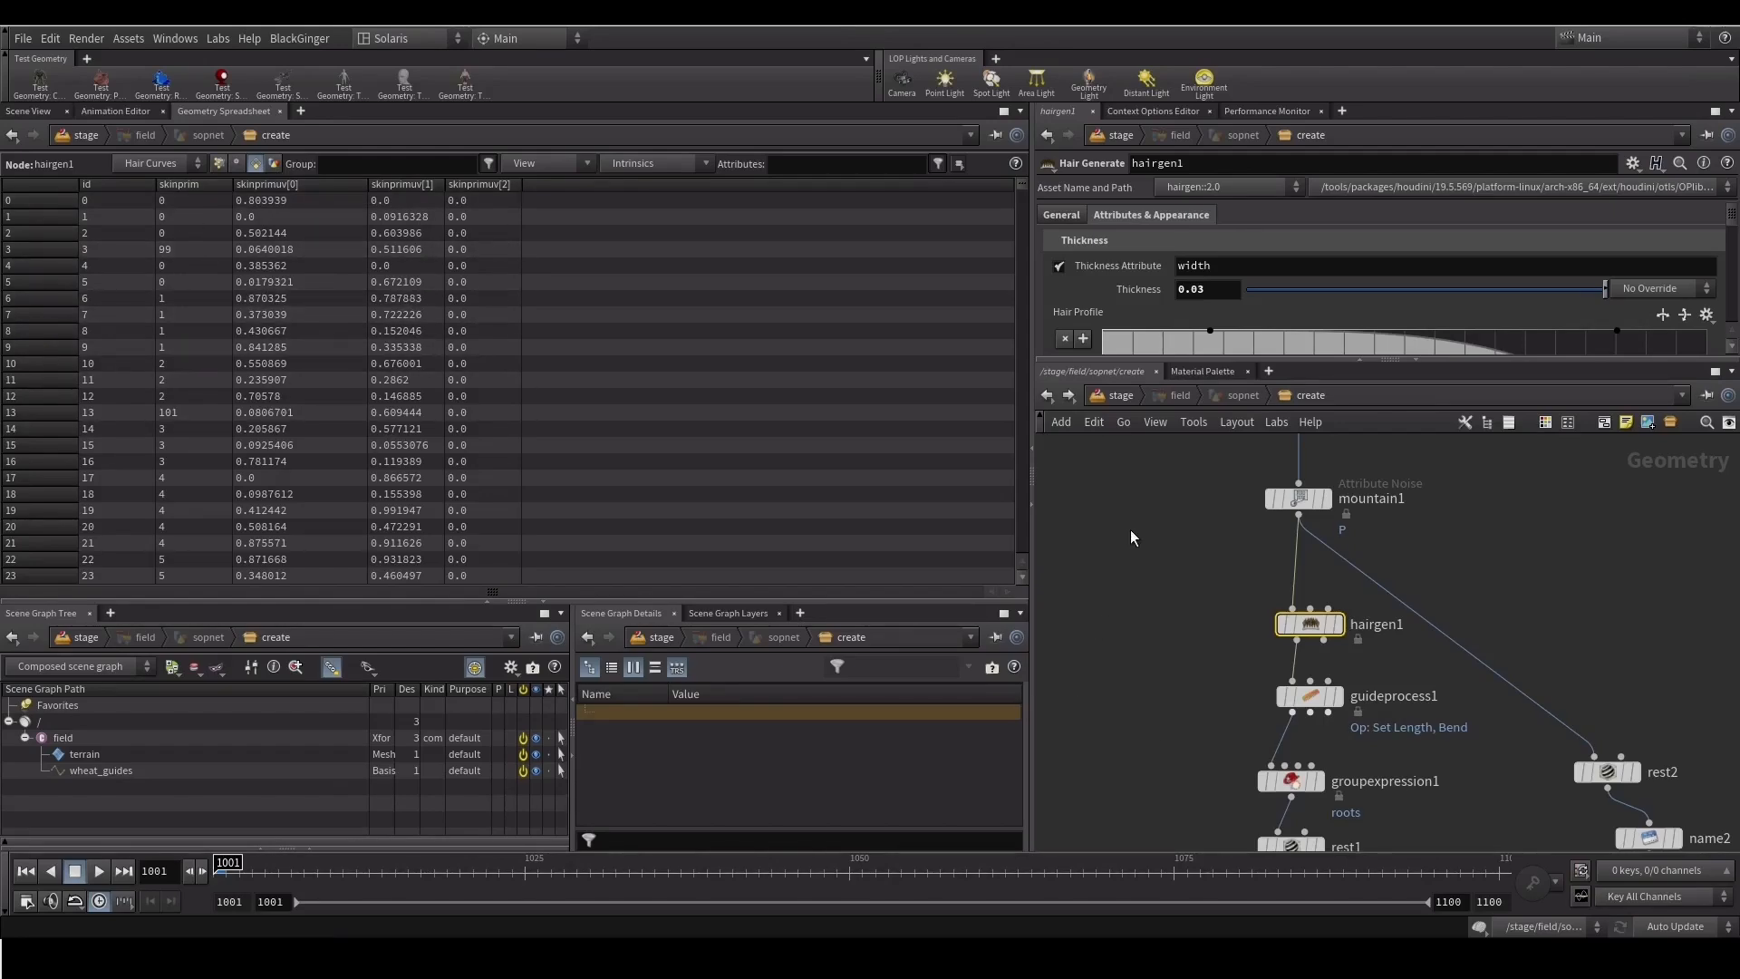
middle_click_drag(1195, 635, 1173, 601)
left_click(1274, 660)
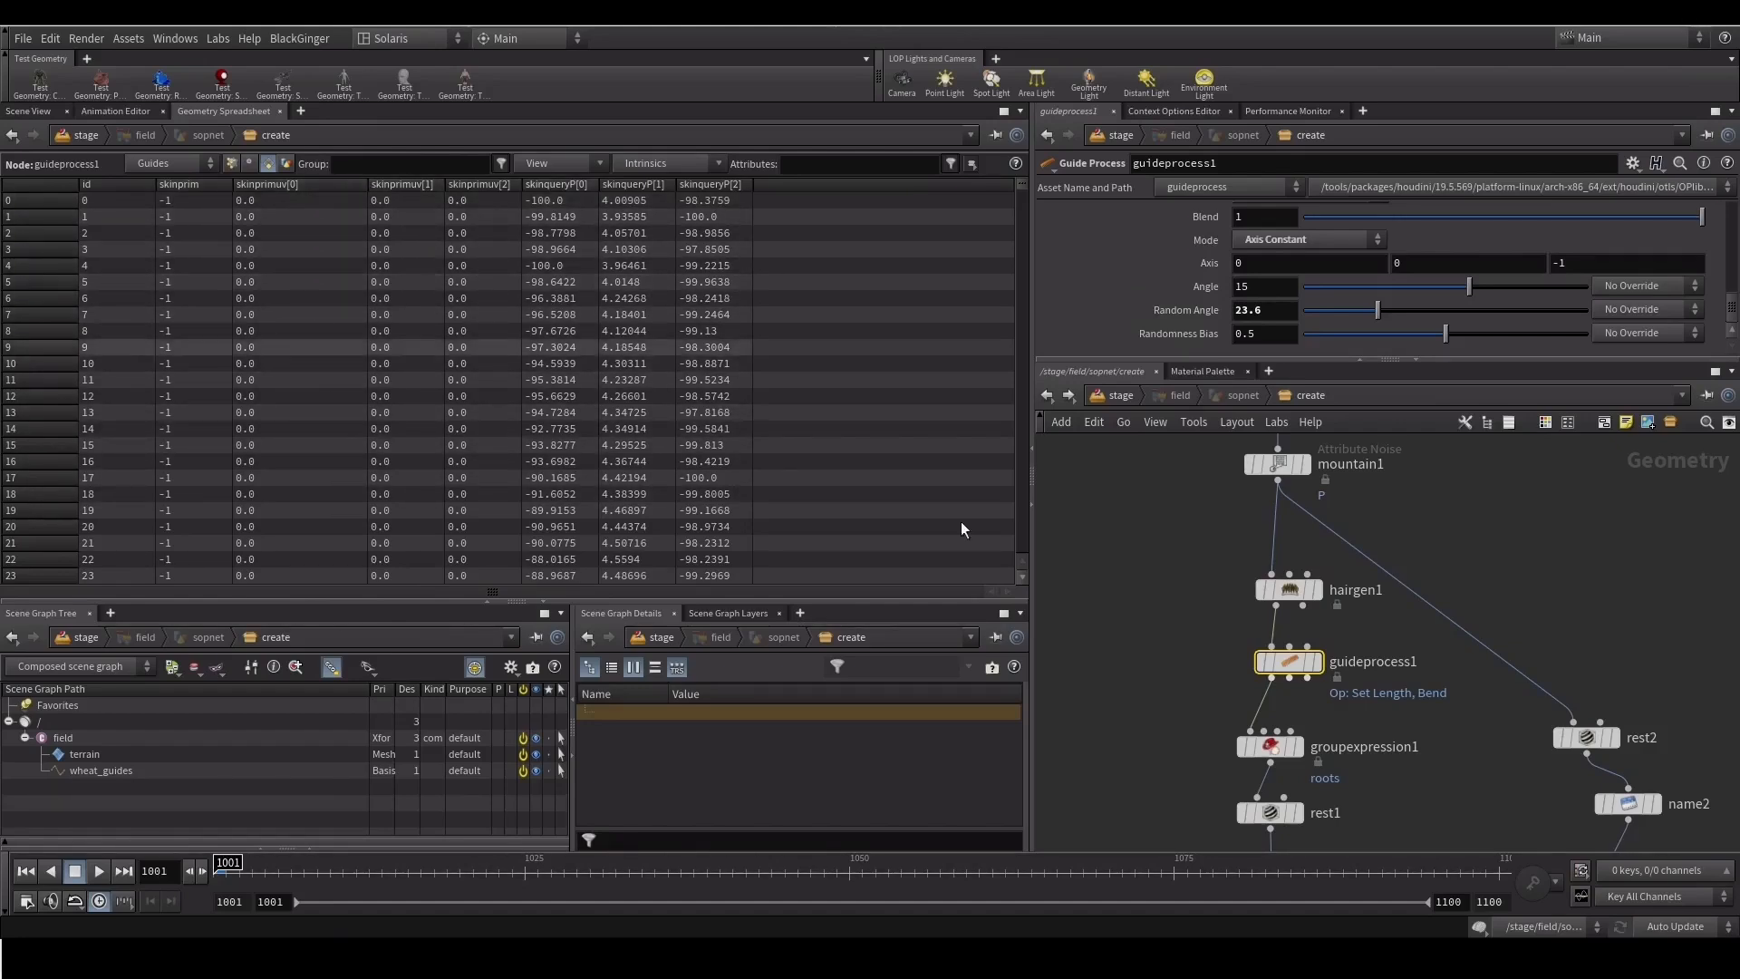
scroll(1183, 603, "up", 3)
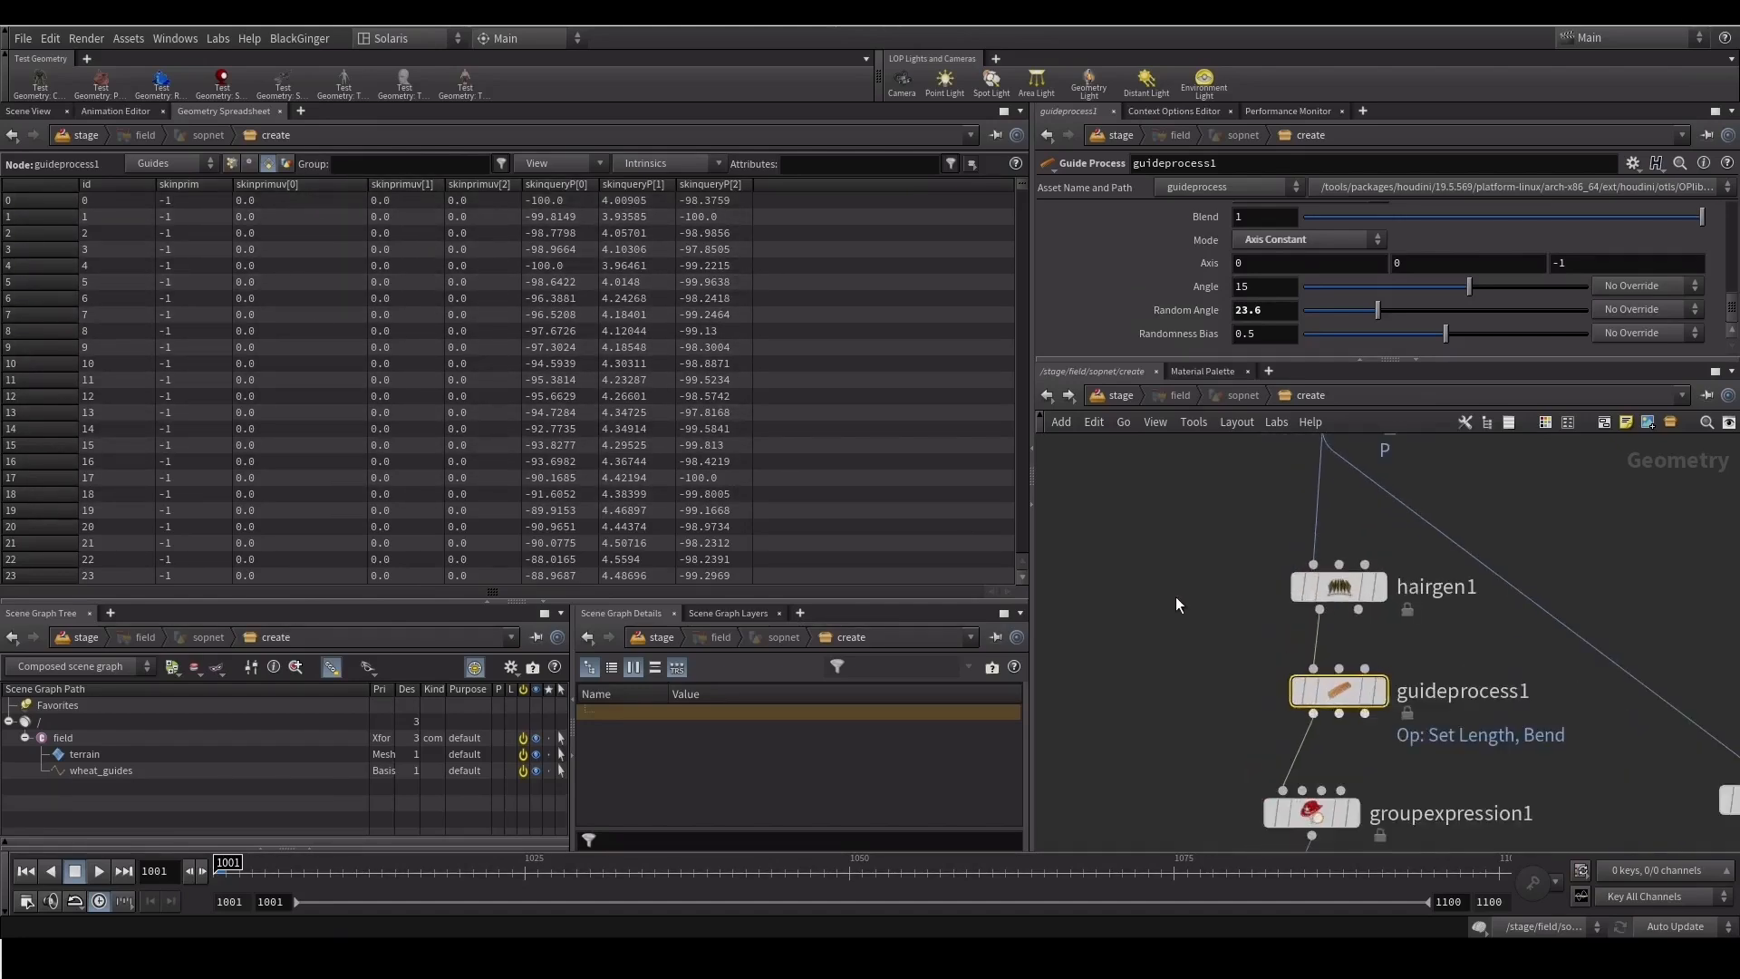
Connect the second output of hairgen1 to the second input of guideprocess1
left_click(1359, 610)
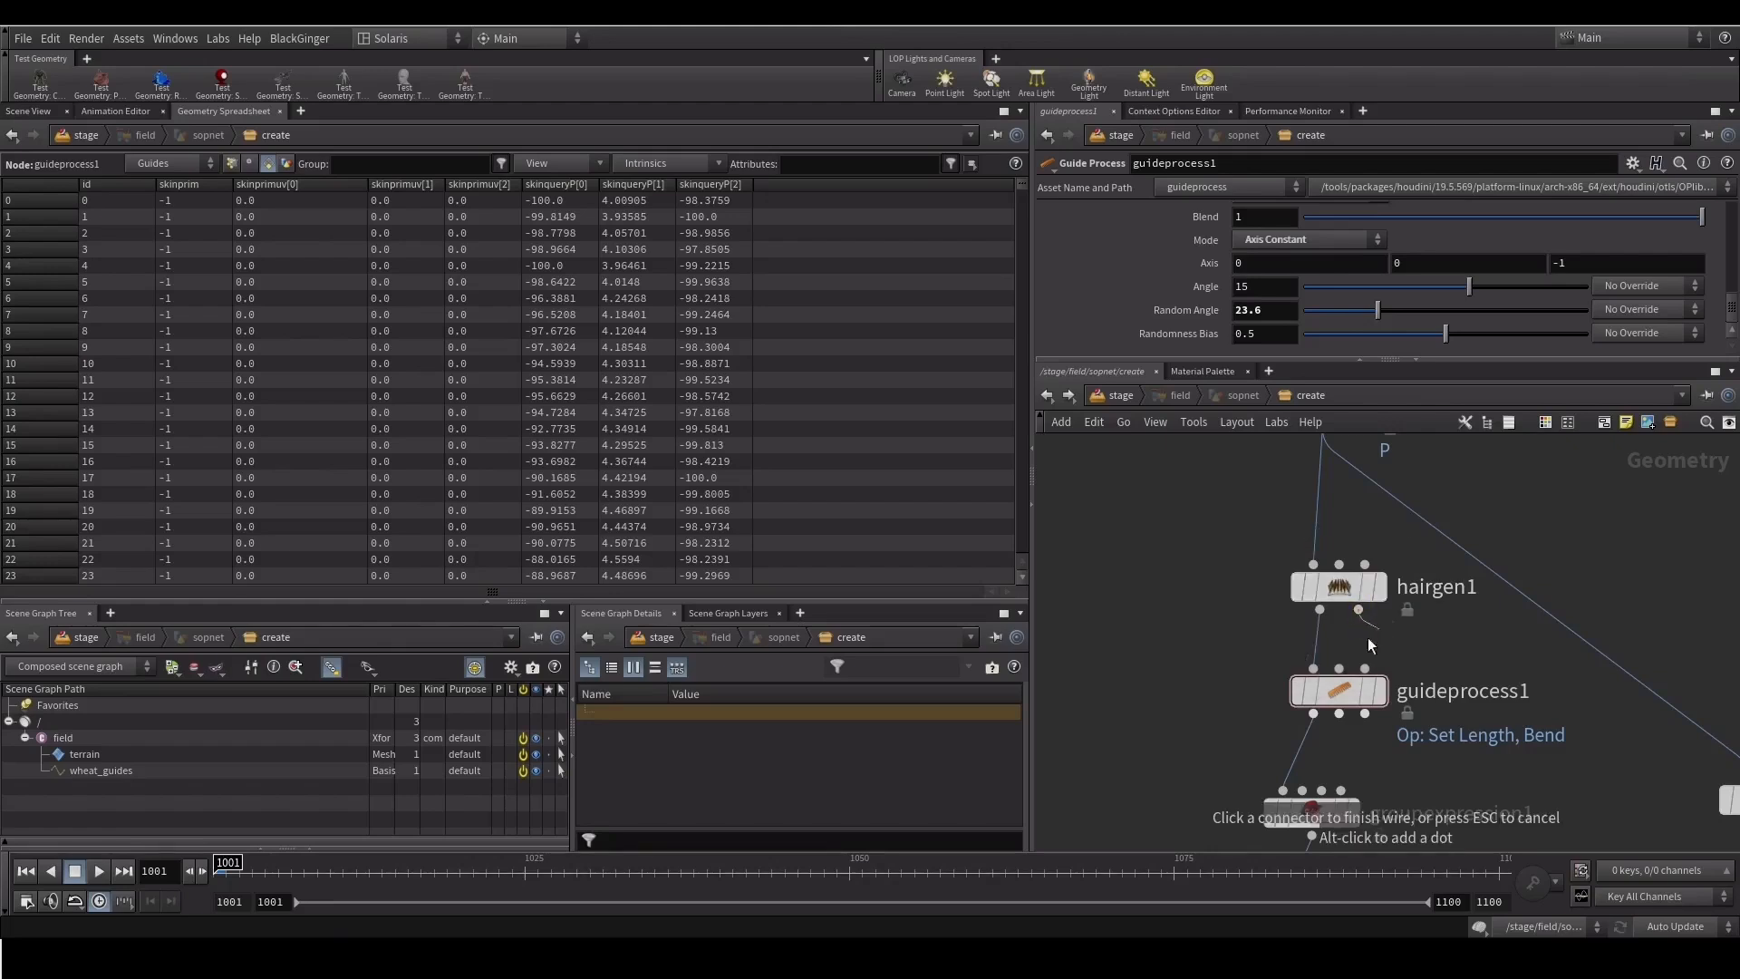
left_click(1338, 669)
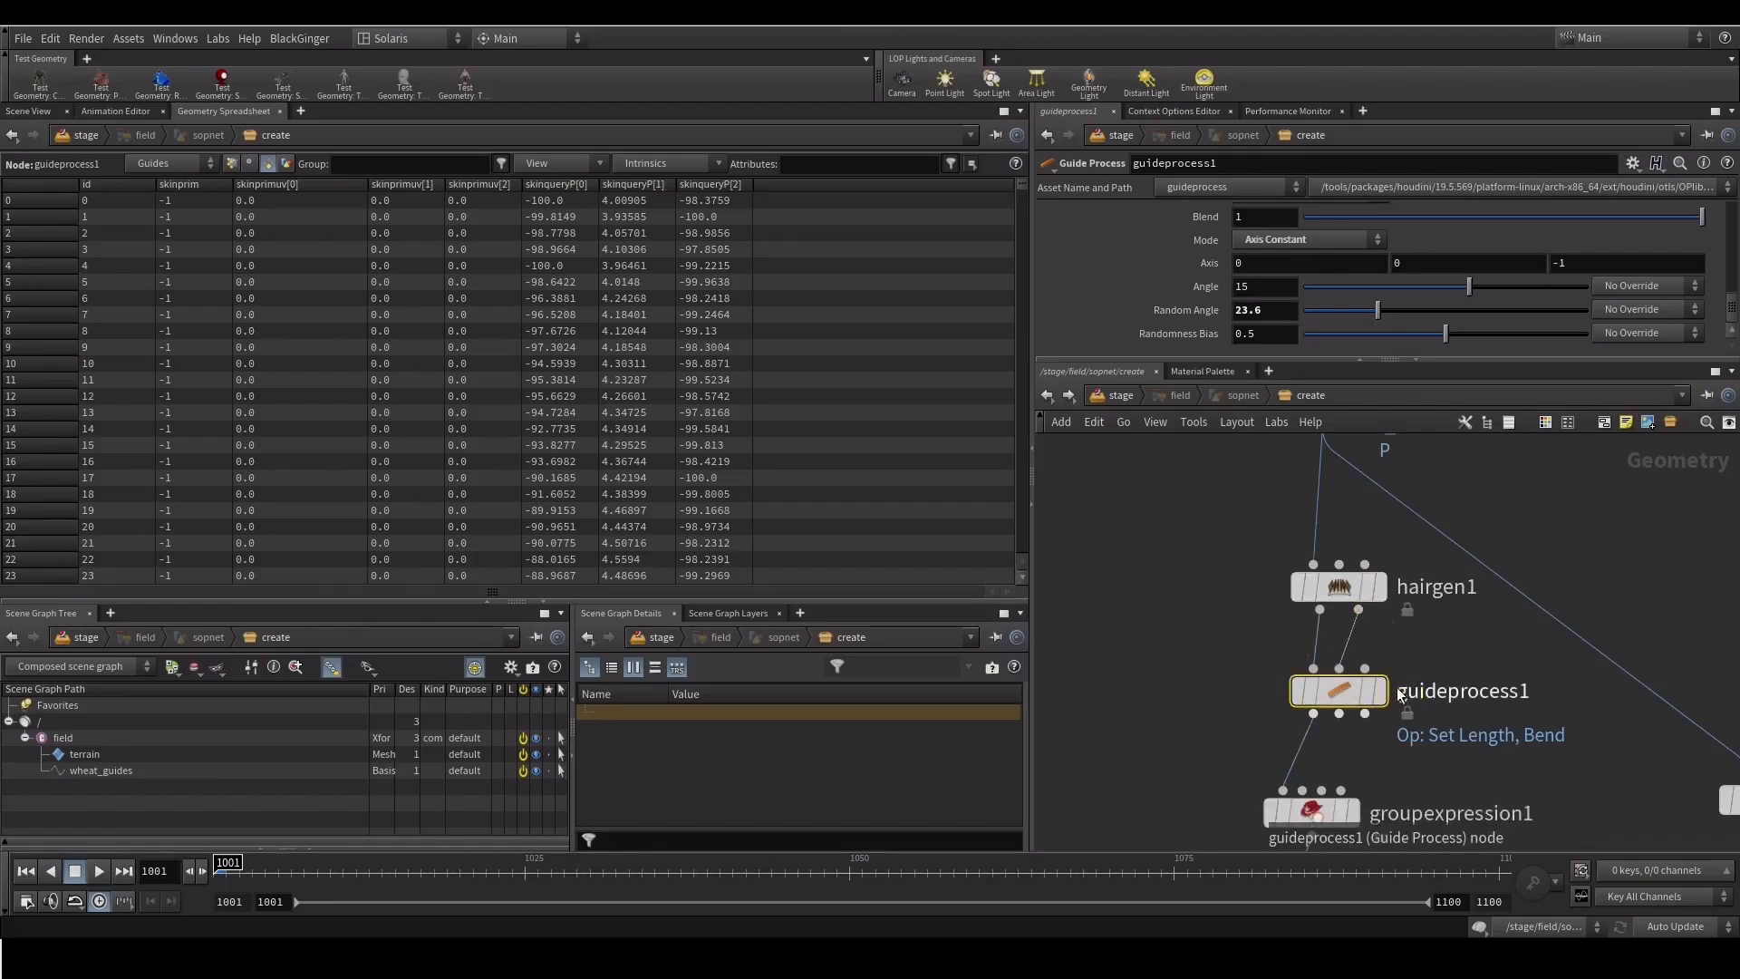
middle_click_drag(1244, 667, 1216, 652)
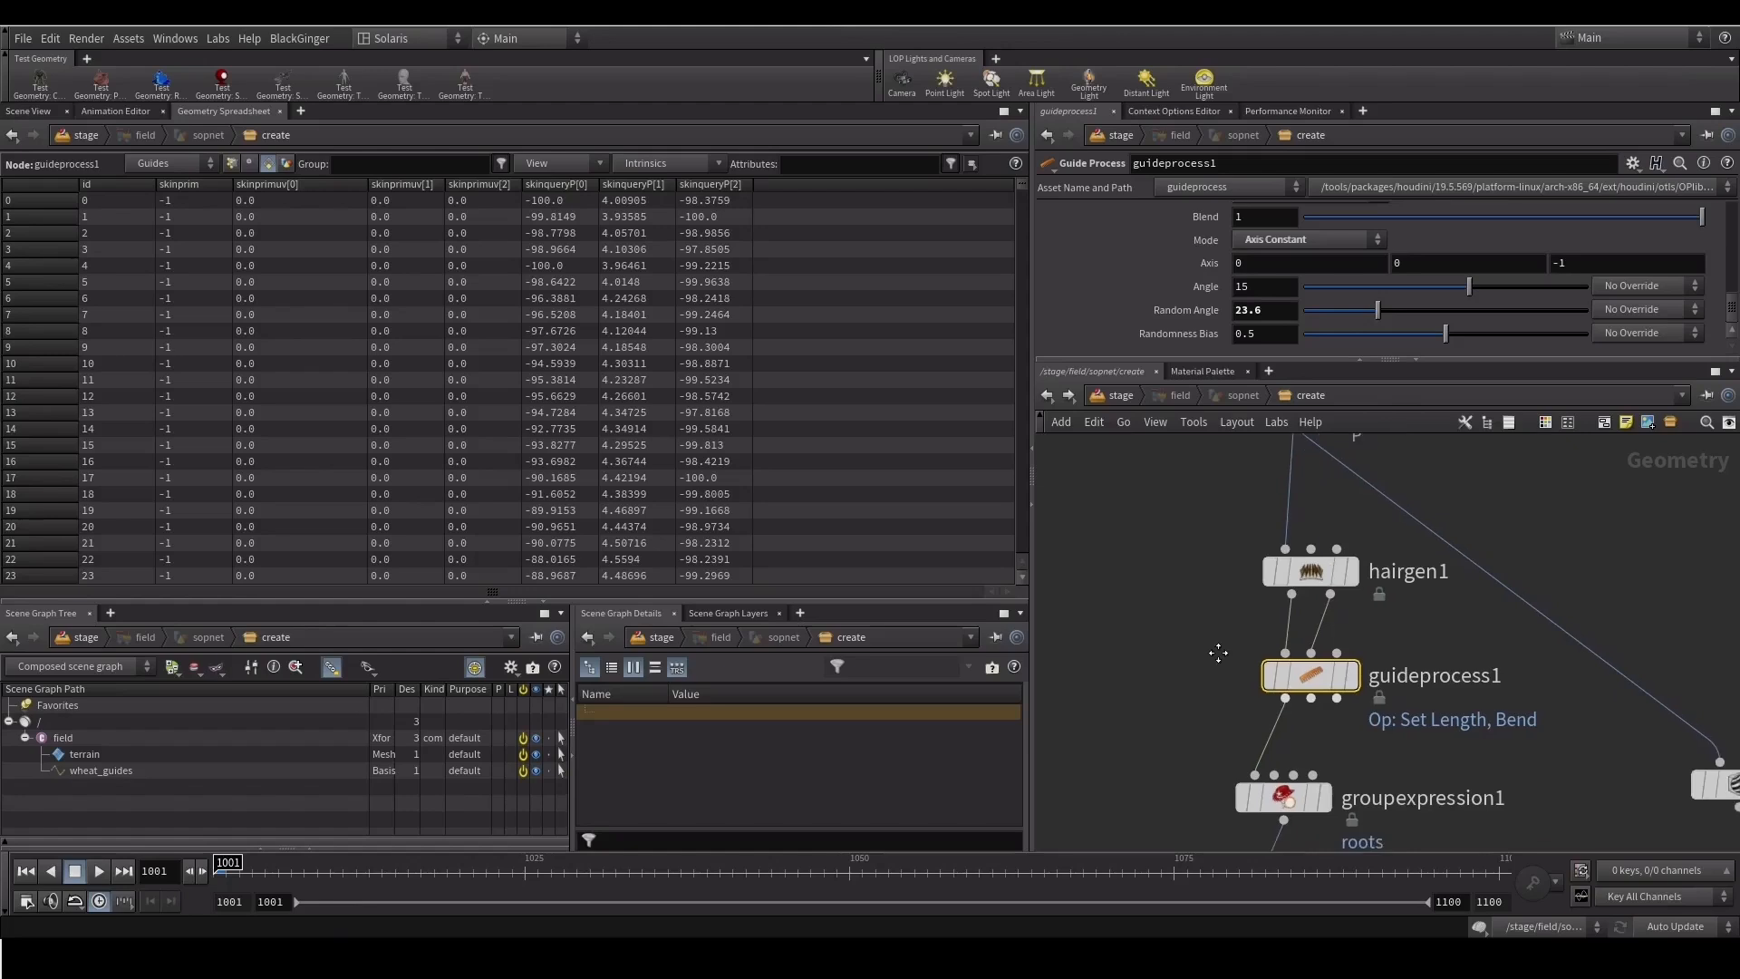
Toggle the bypass of hairgen1 and guideprocess1 on and off to compare their skin attributes in the spreadsheet
mouse_move(1312, 680)
left_click_drag(1188, 548, 1339, 601)
left_click_drag(1204, 632, 1276, 666)
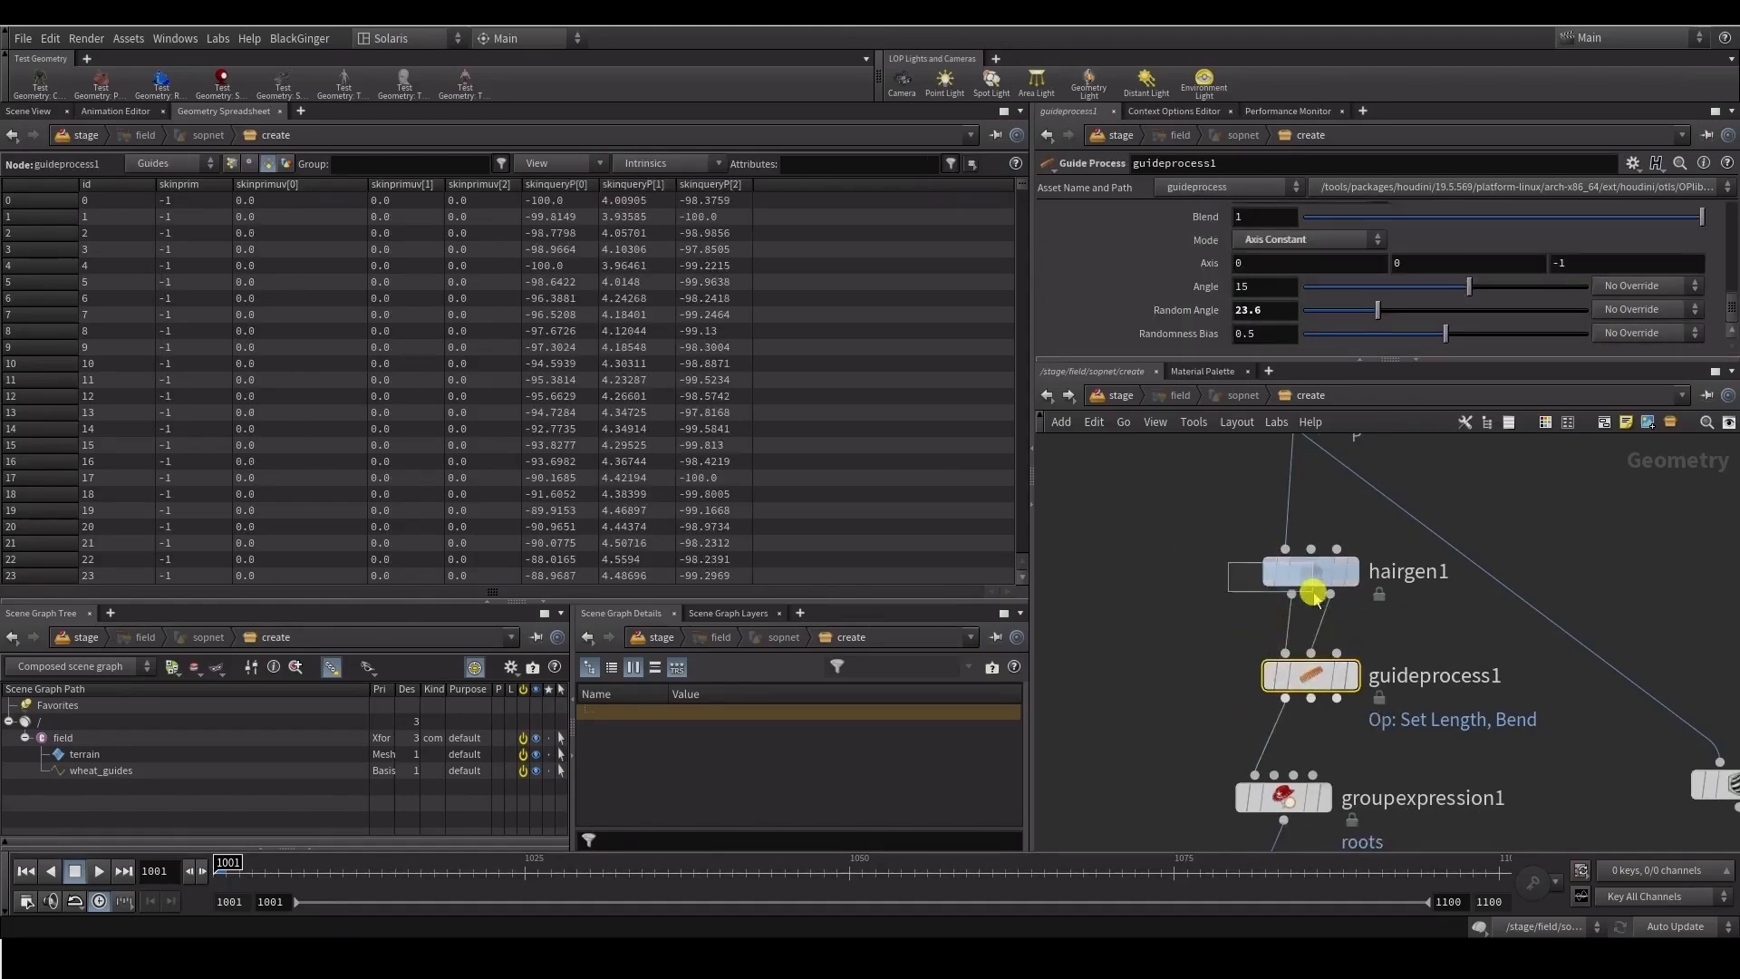
left_click(1304, 576)
left_click(1255, 538)
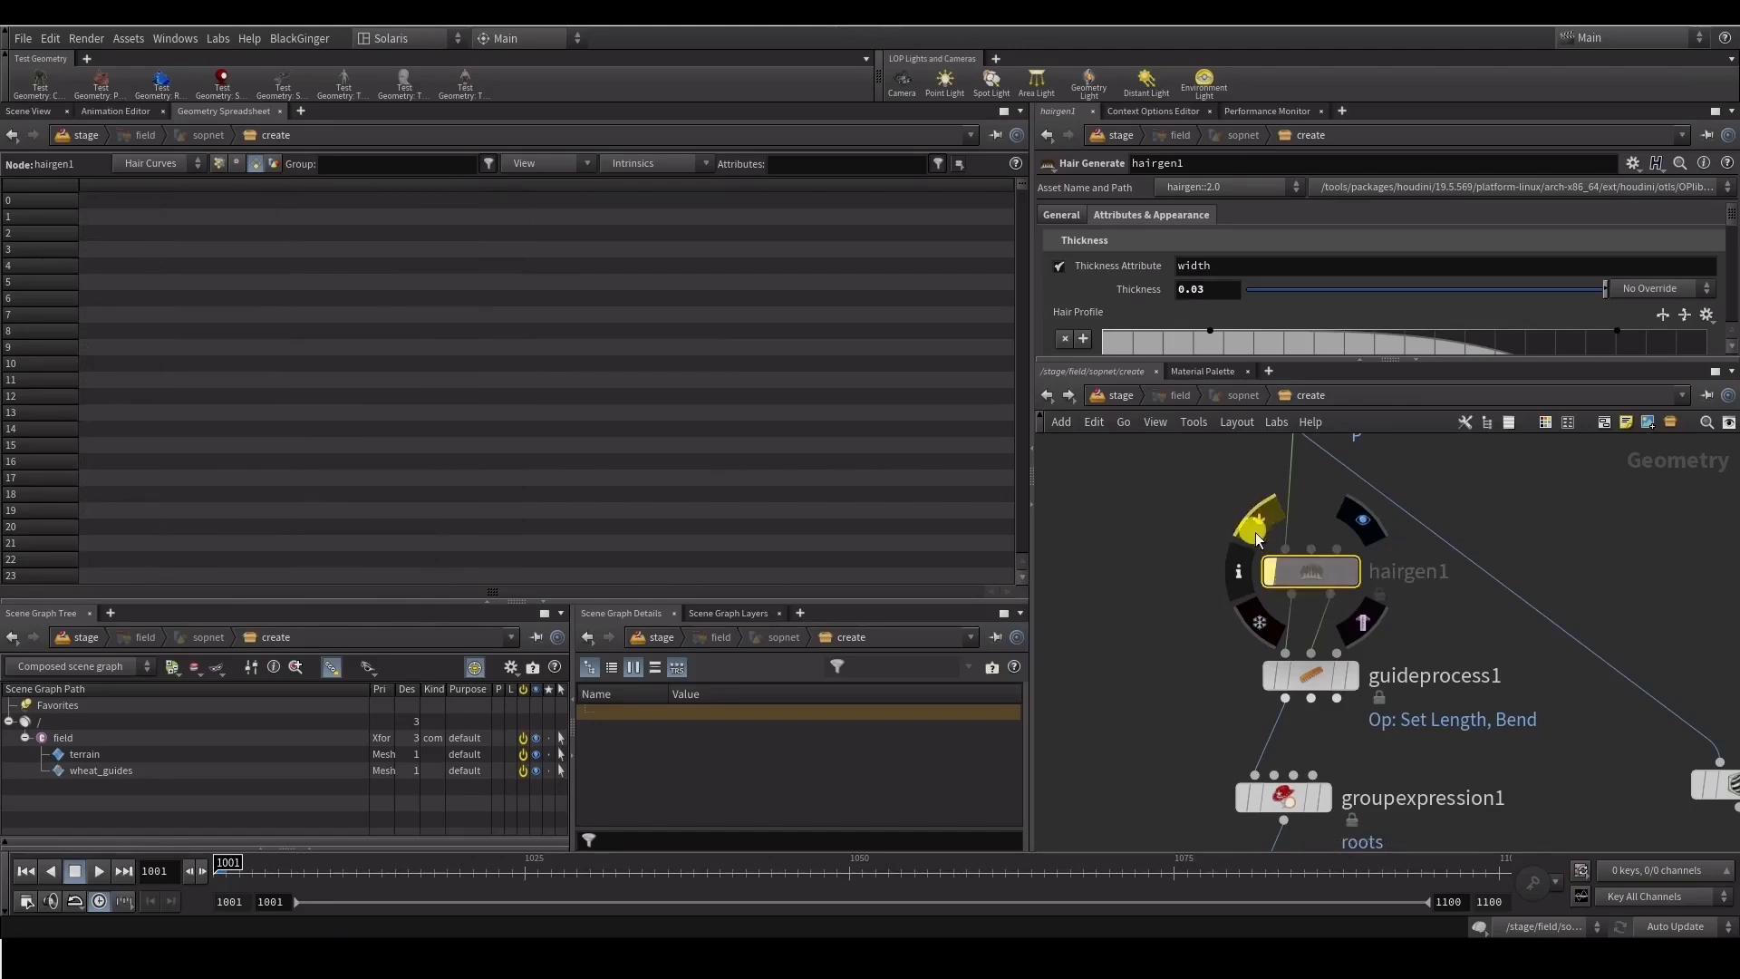
left_click_drag(1177, 646, 1314, 689)
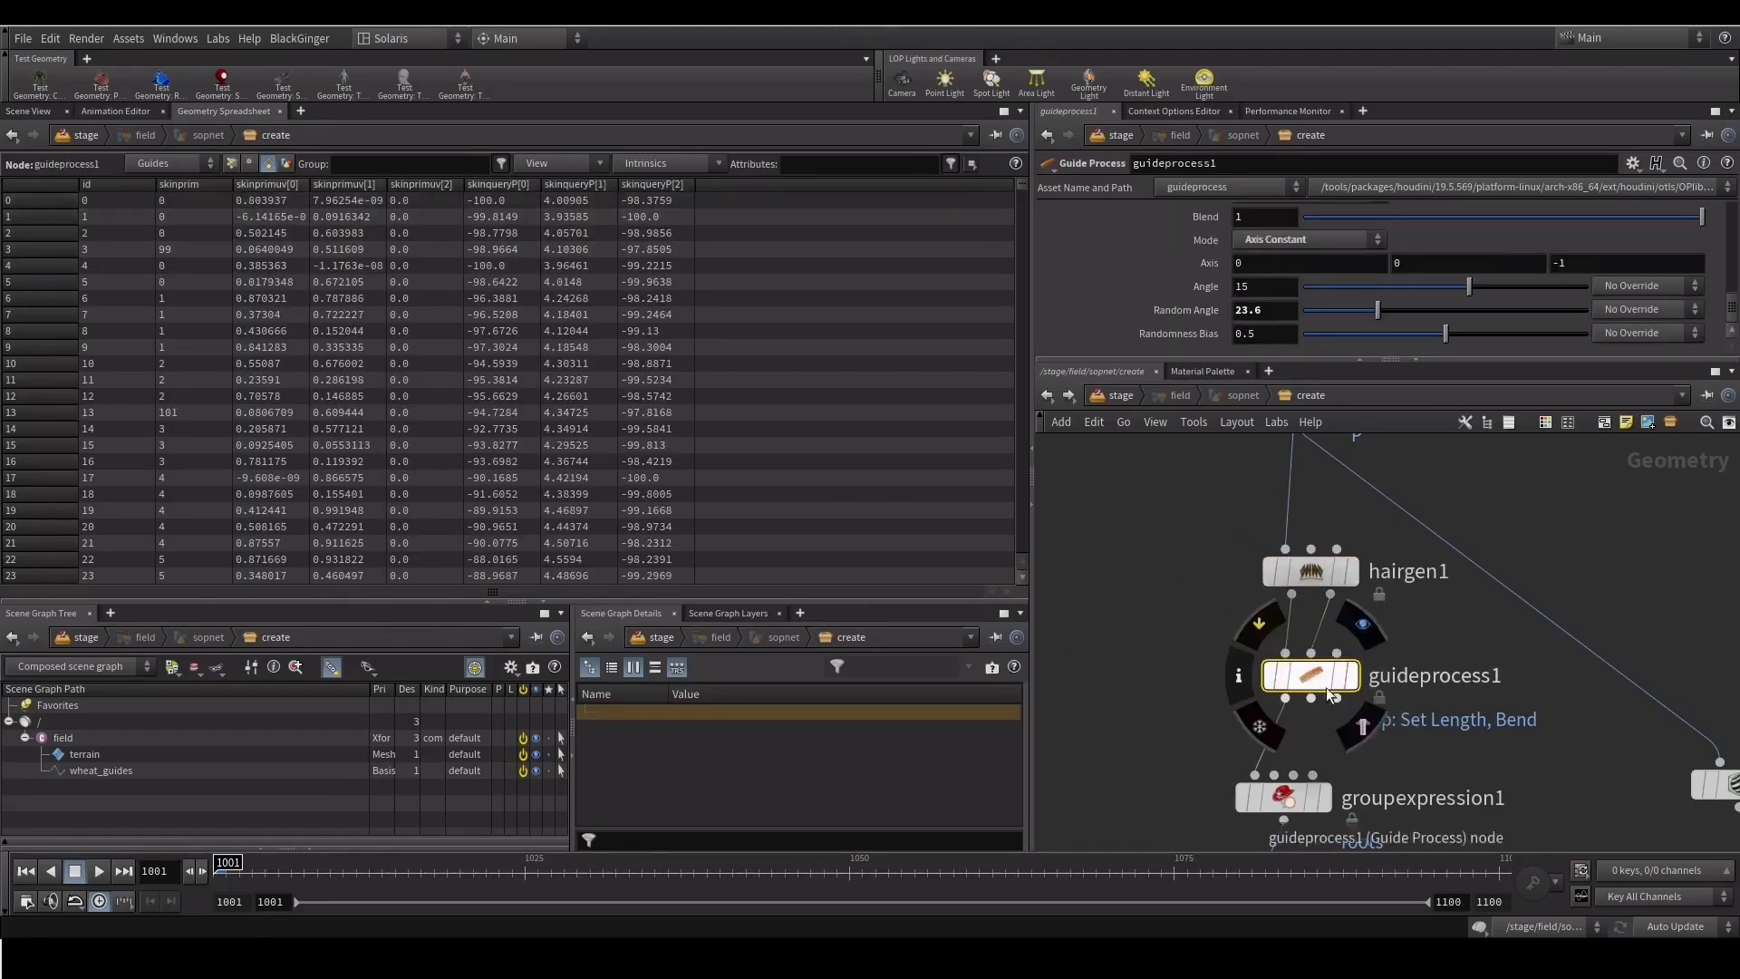
left_click(1258, 633)
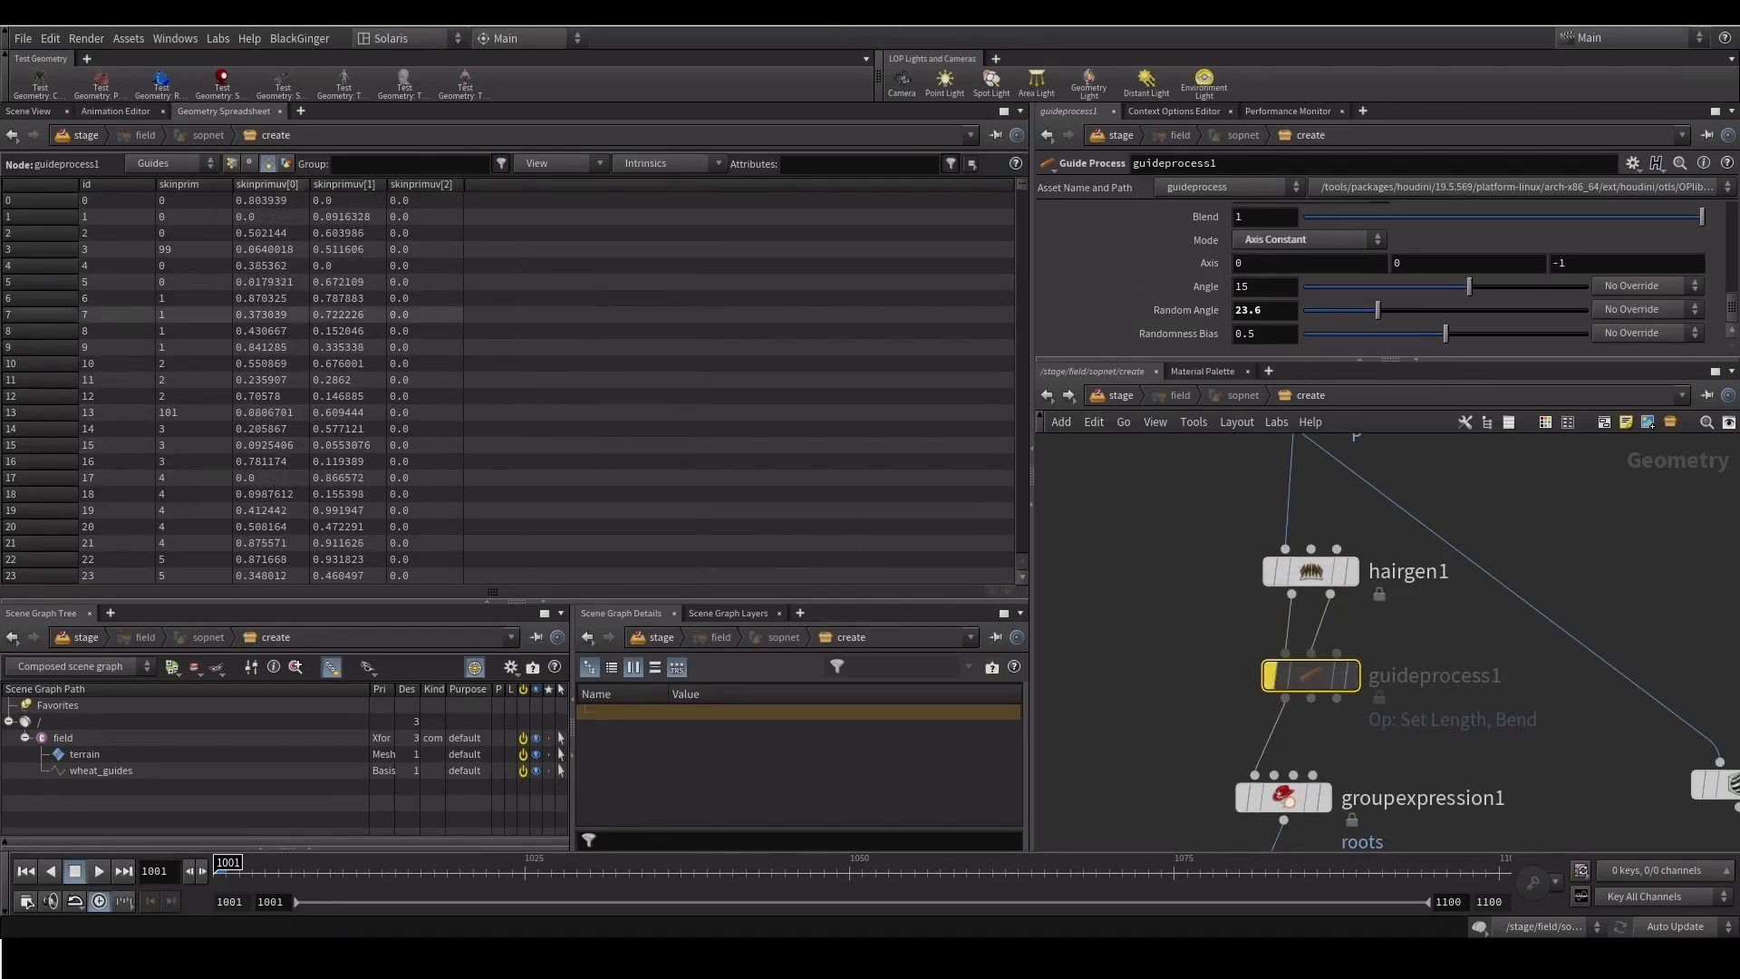
mouse_move(1221, 663)
left_click(1258, 632)
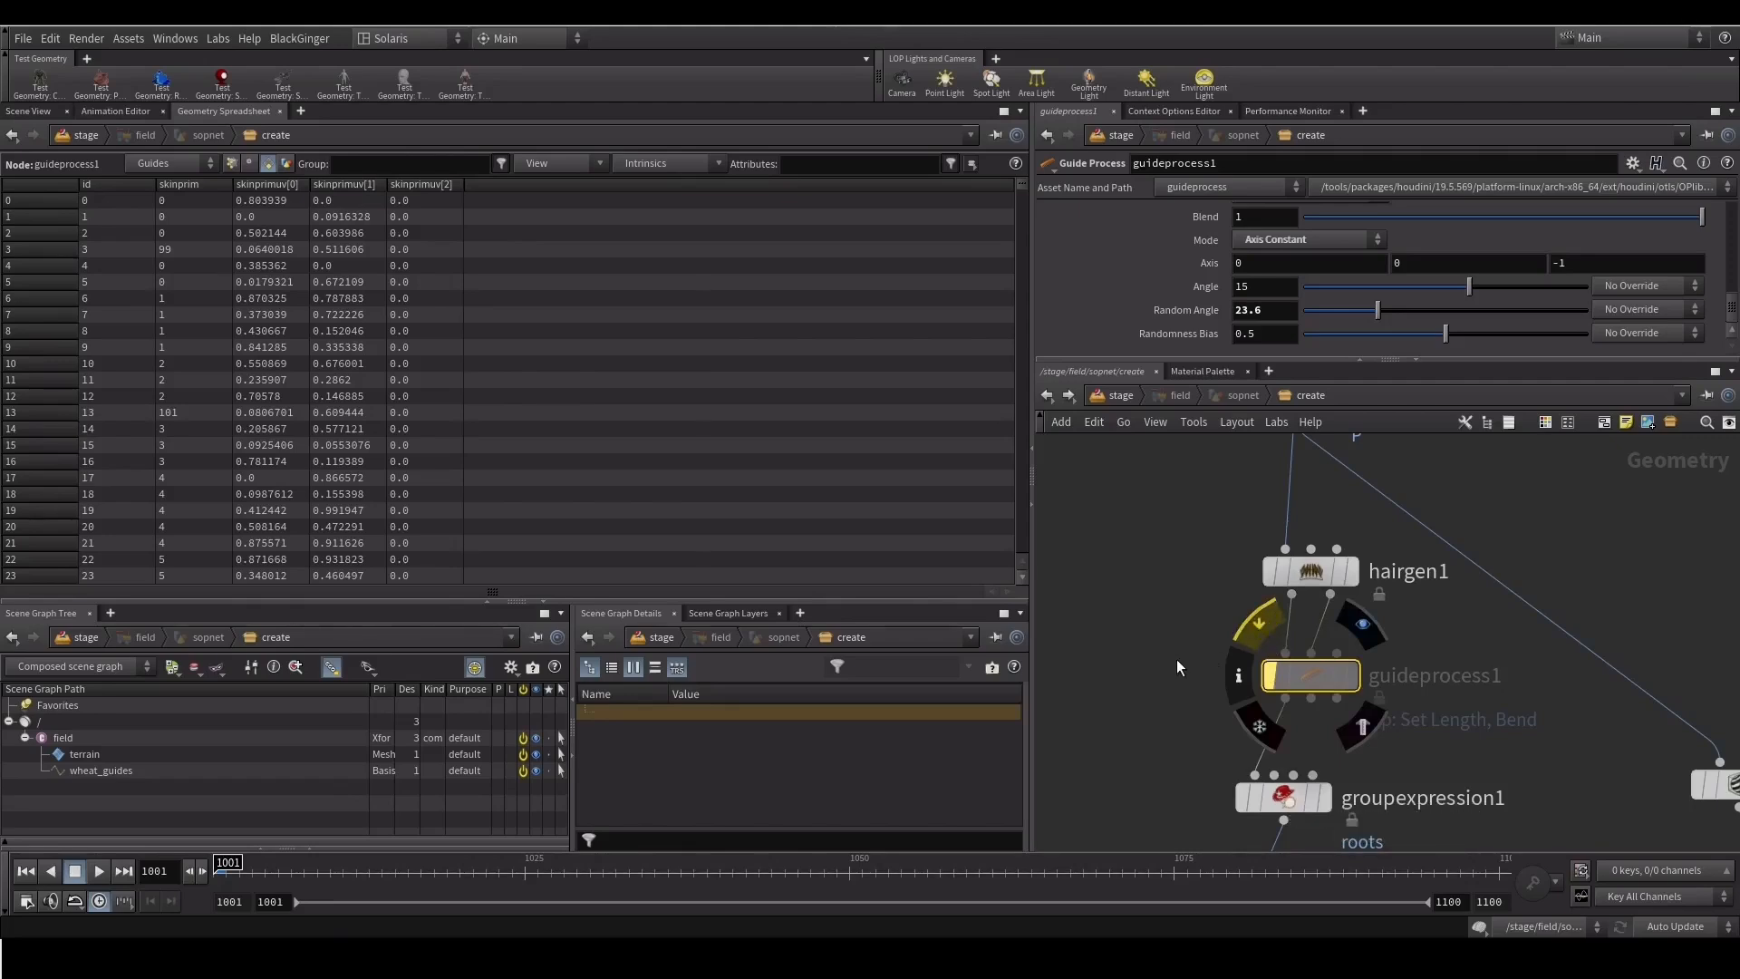
Return to the stage level, select houdinipreviewprocedurals1 and view its result in the Scene View
left_click_drag(1298, 670, 1301, 667)
middle_click_drag(1190, 688, 1210, 432)
scroll(1290, 477, "down", 3)
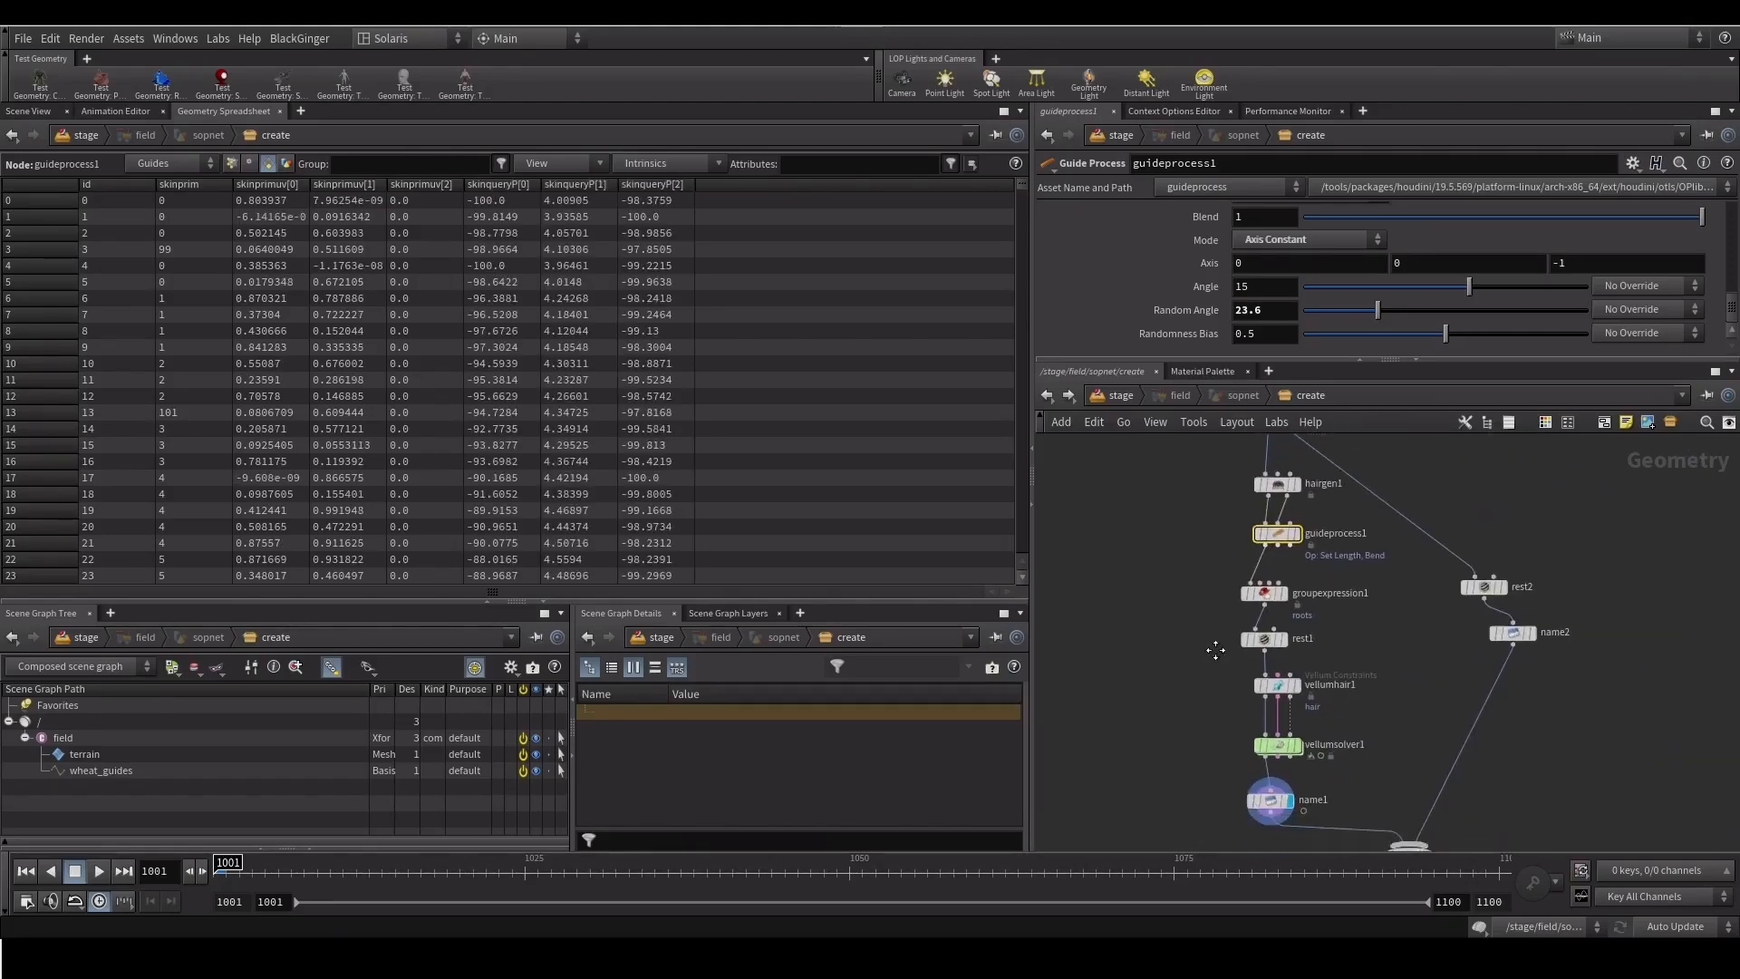
left_click(1120, 395)
middle_click_drag(1163, 675, 1171, 652)
left_click_drag(1182, 692, 1330, 769)
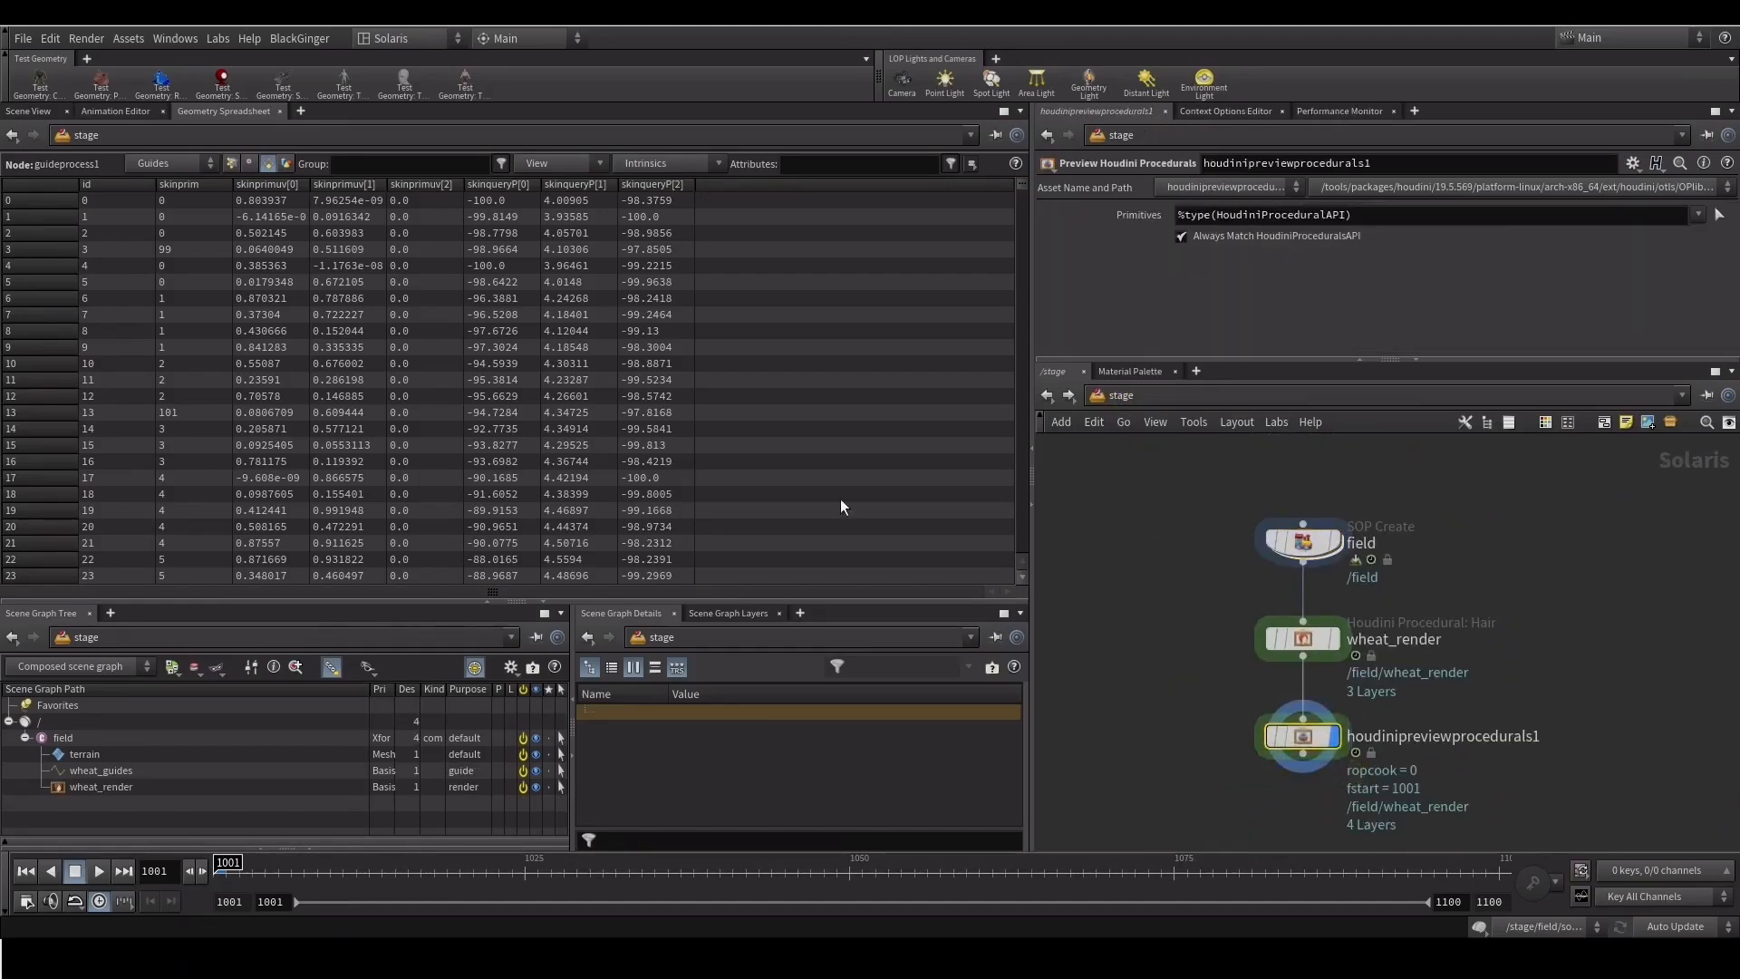
left_click(28, 111)
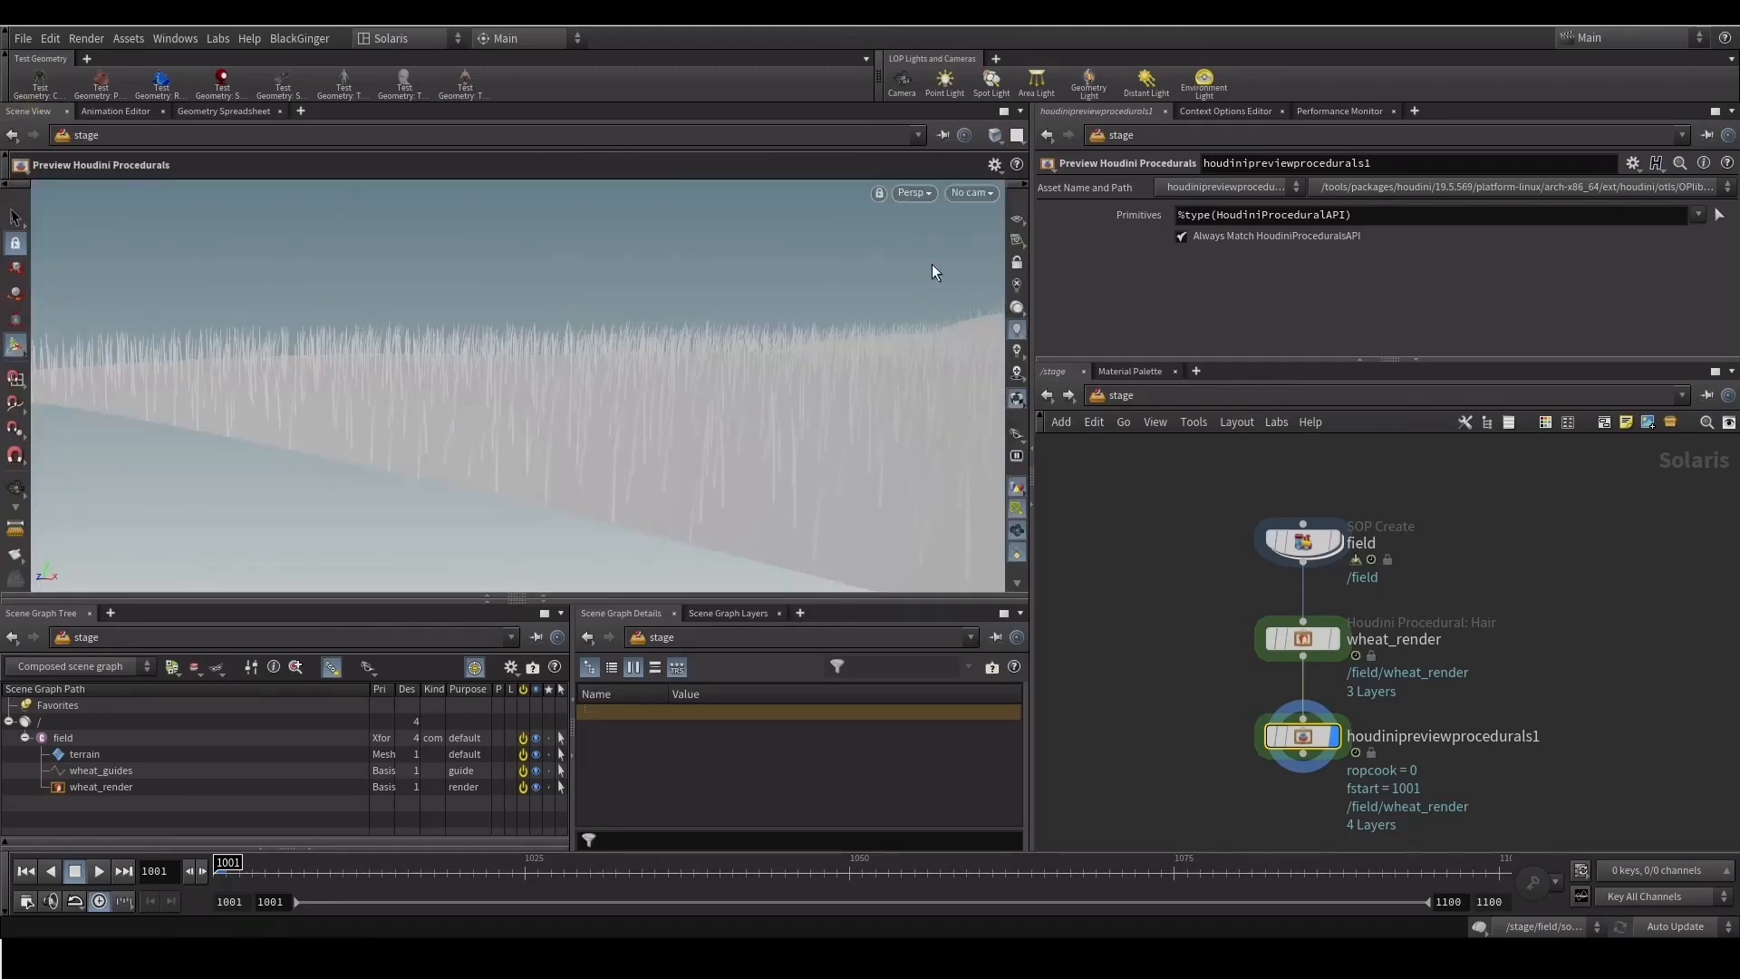
Switch the Scene View renderer to Karma and look at the wheat field across the terrain
left_click(917, 193)
left_click(930, 279)
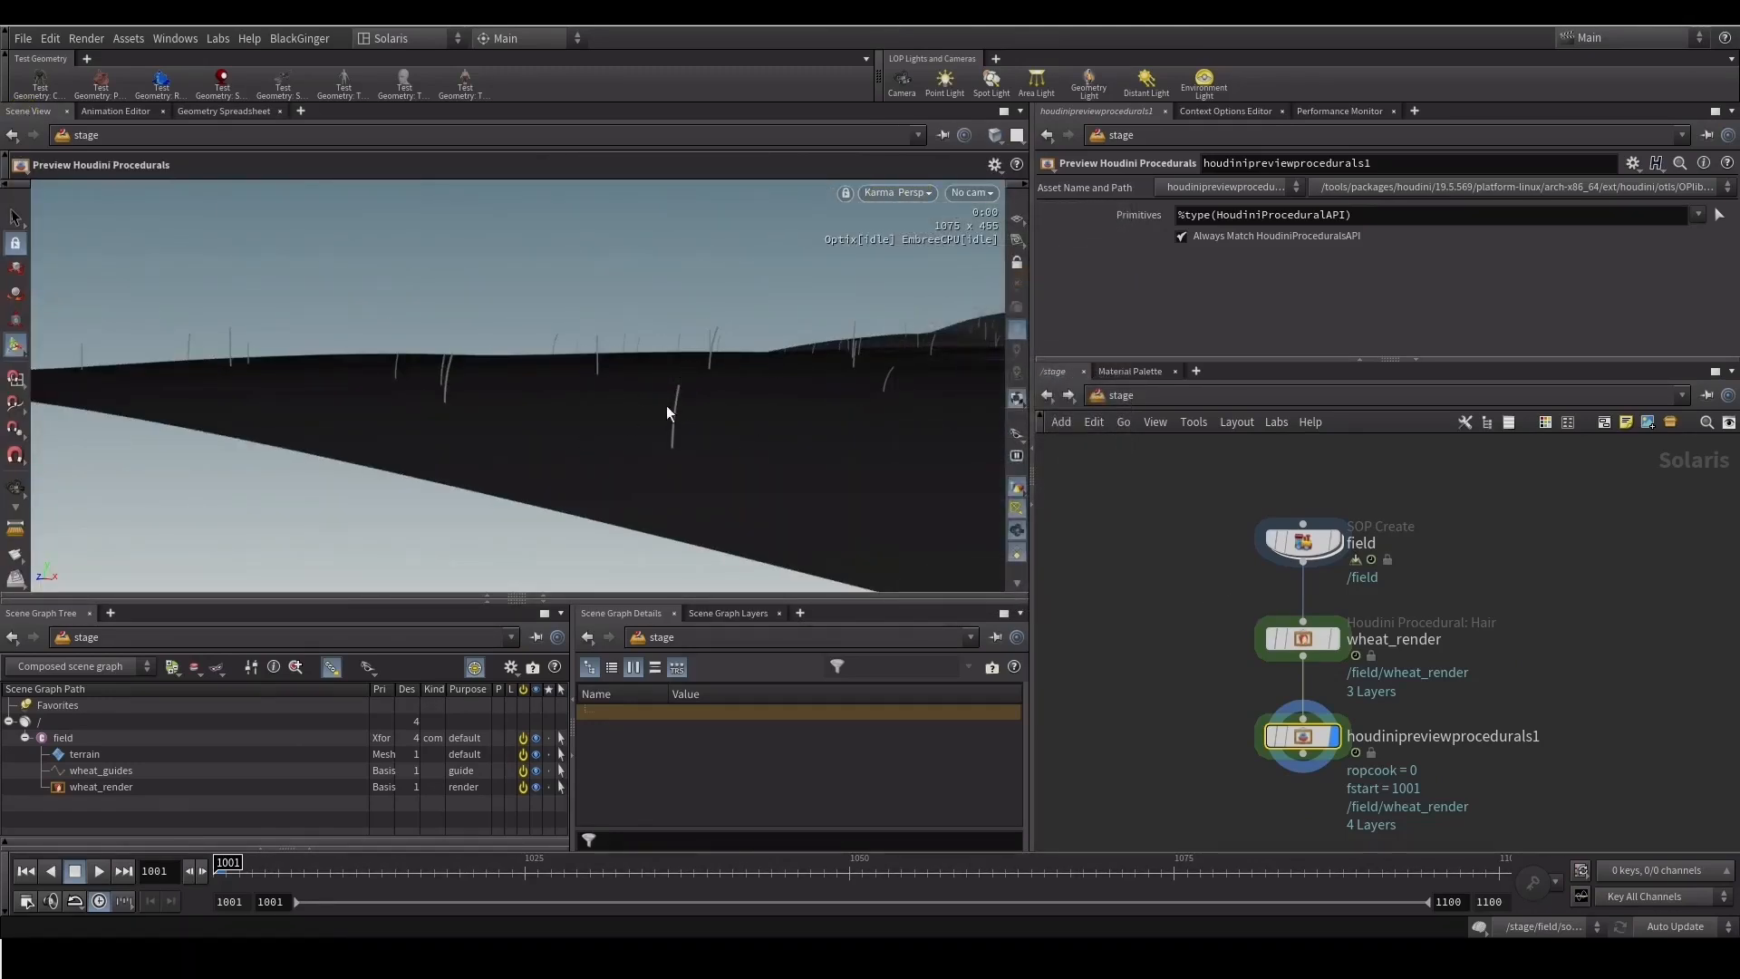
key("Escape")
mouse_move(489, 431)
left_mouse_down()
mouse_move(532, 439)
mouse_move(466, 447)
mouse_move(485, 443)
left_mouse_up()
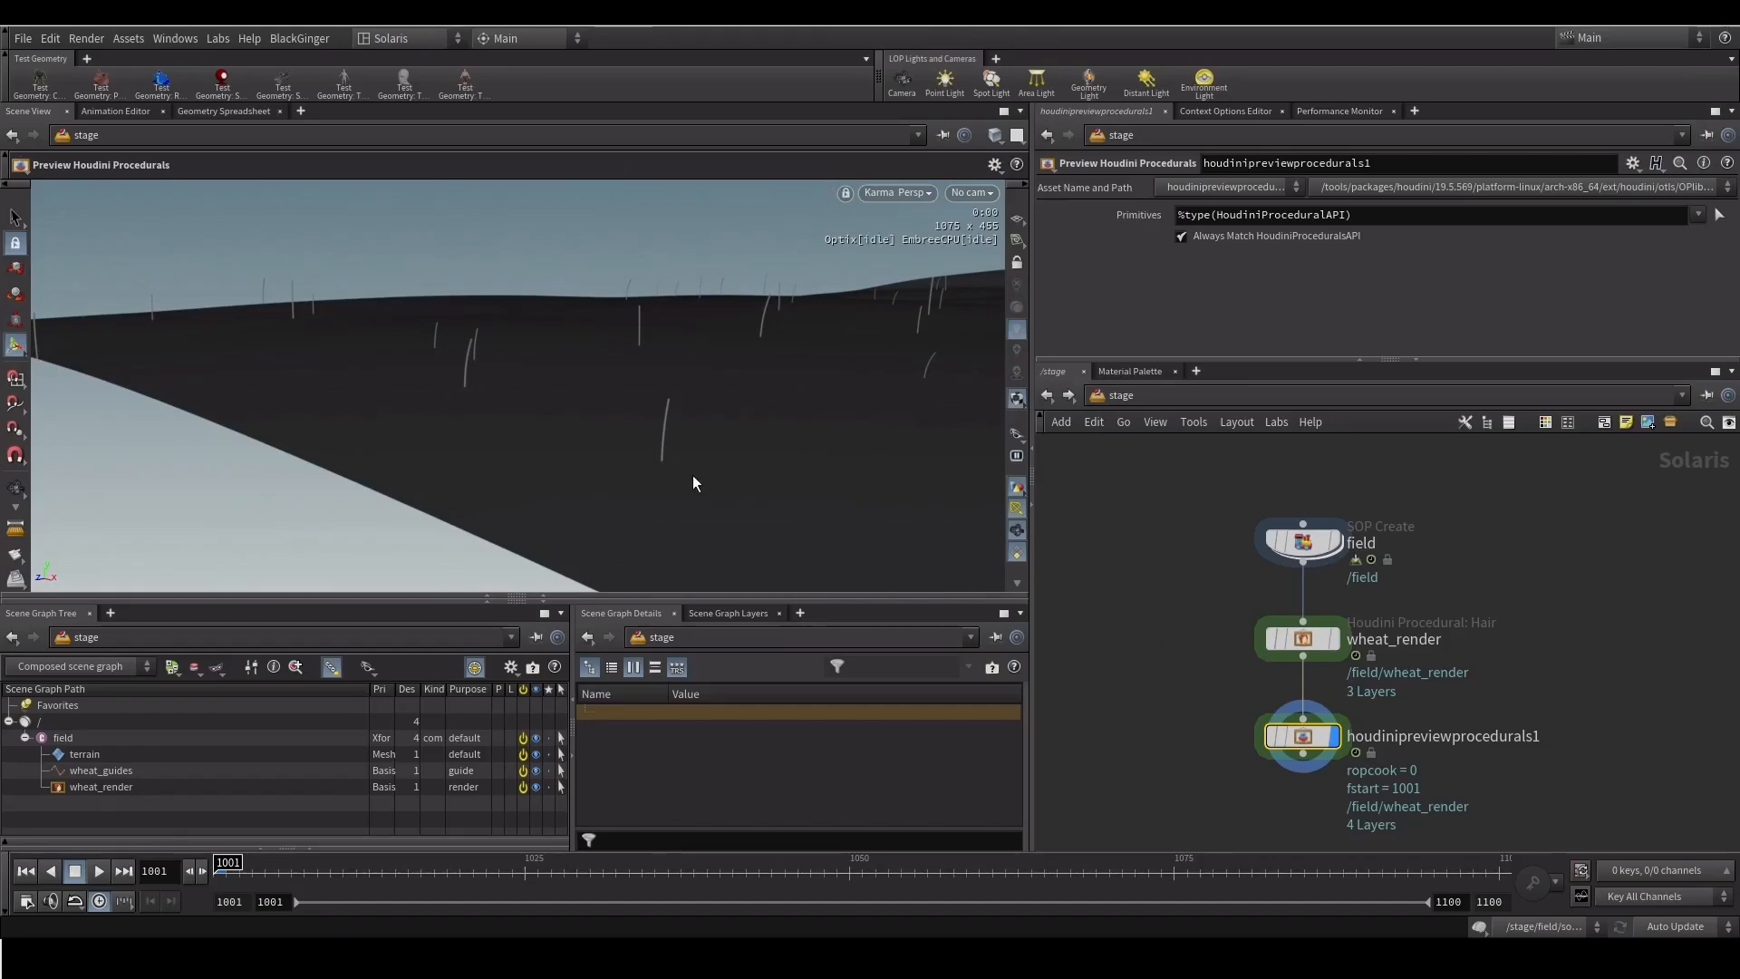
Set the guide Influence Radius of the wheat_render hair procedural to 1
left_click(1289, 649)
left_click_drag(1073, 360, 1056, 585)
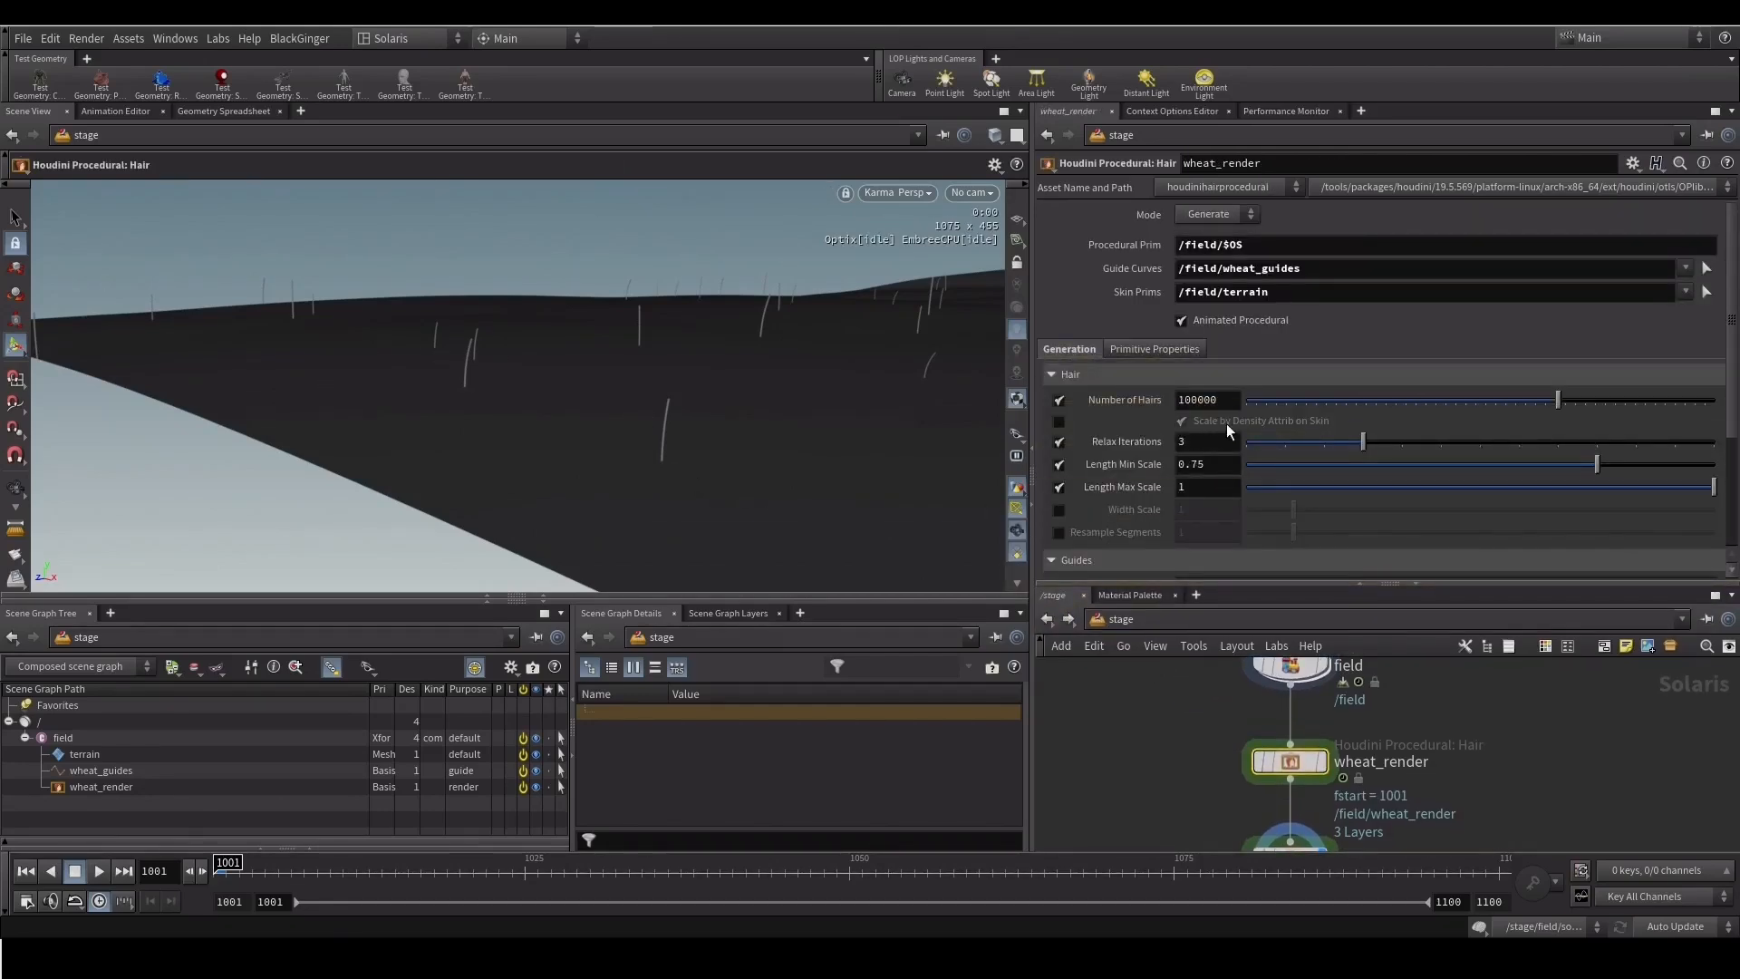
scroll(1226, 422, "down", 3)
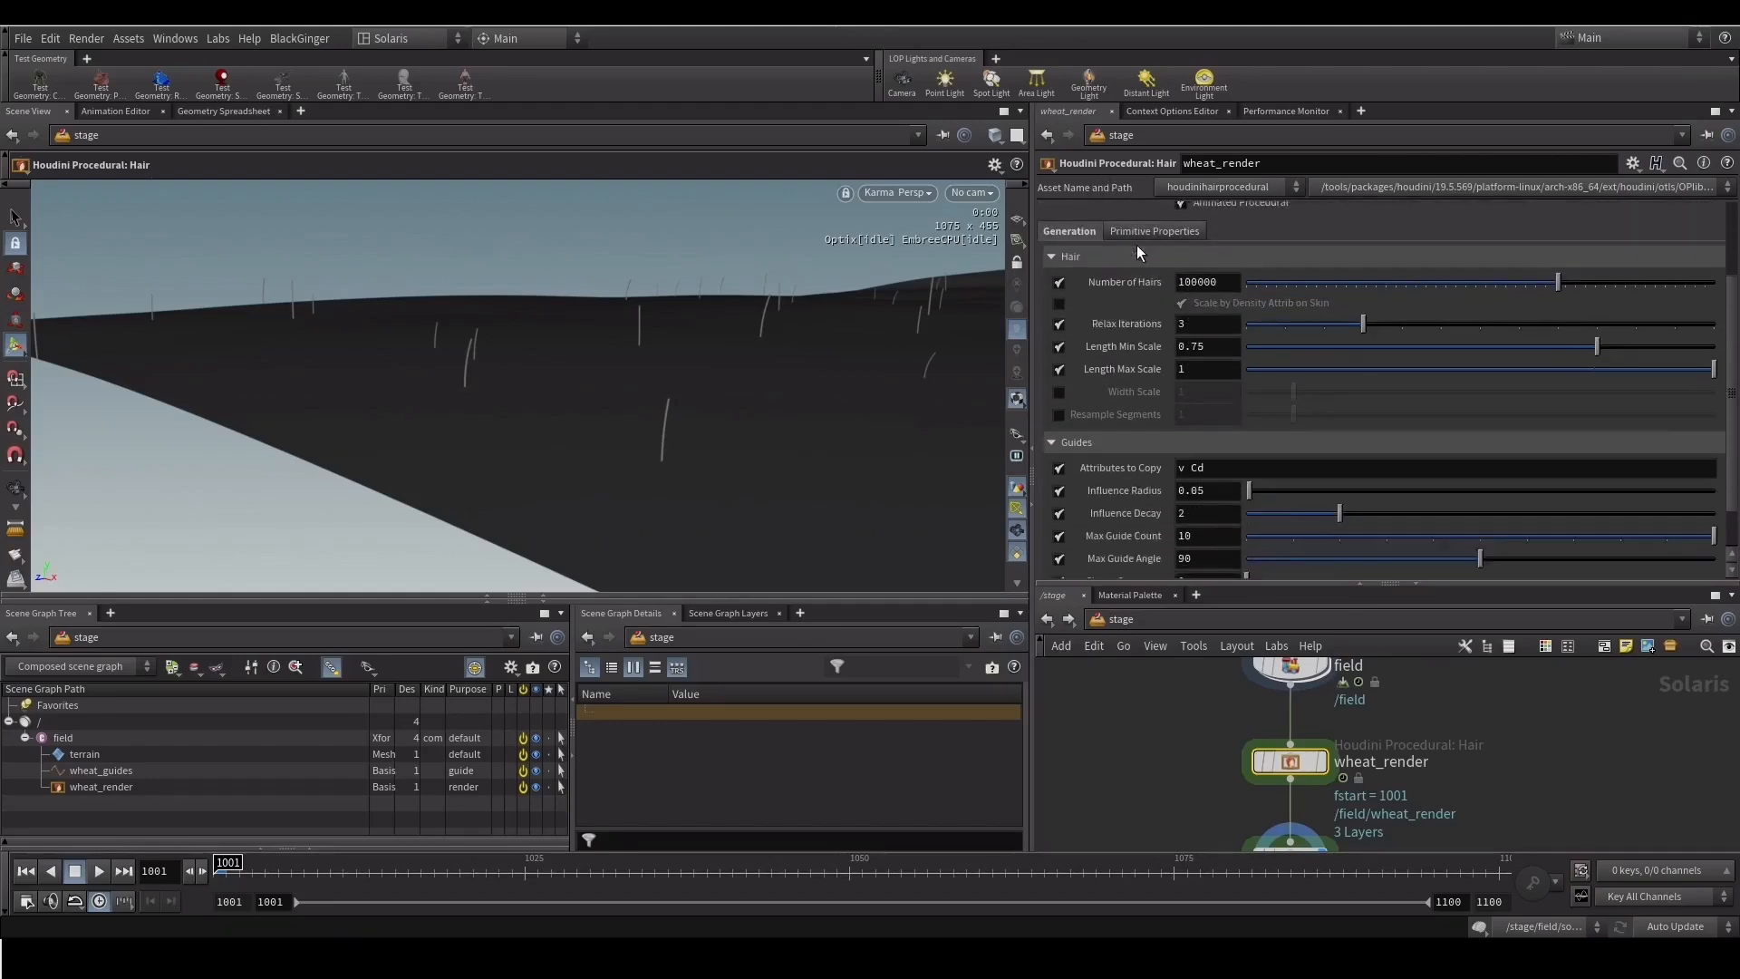
scroll(1139, 252, "down", 3)
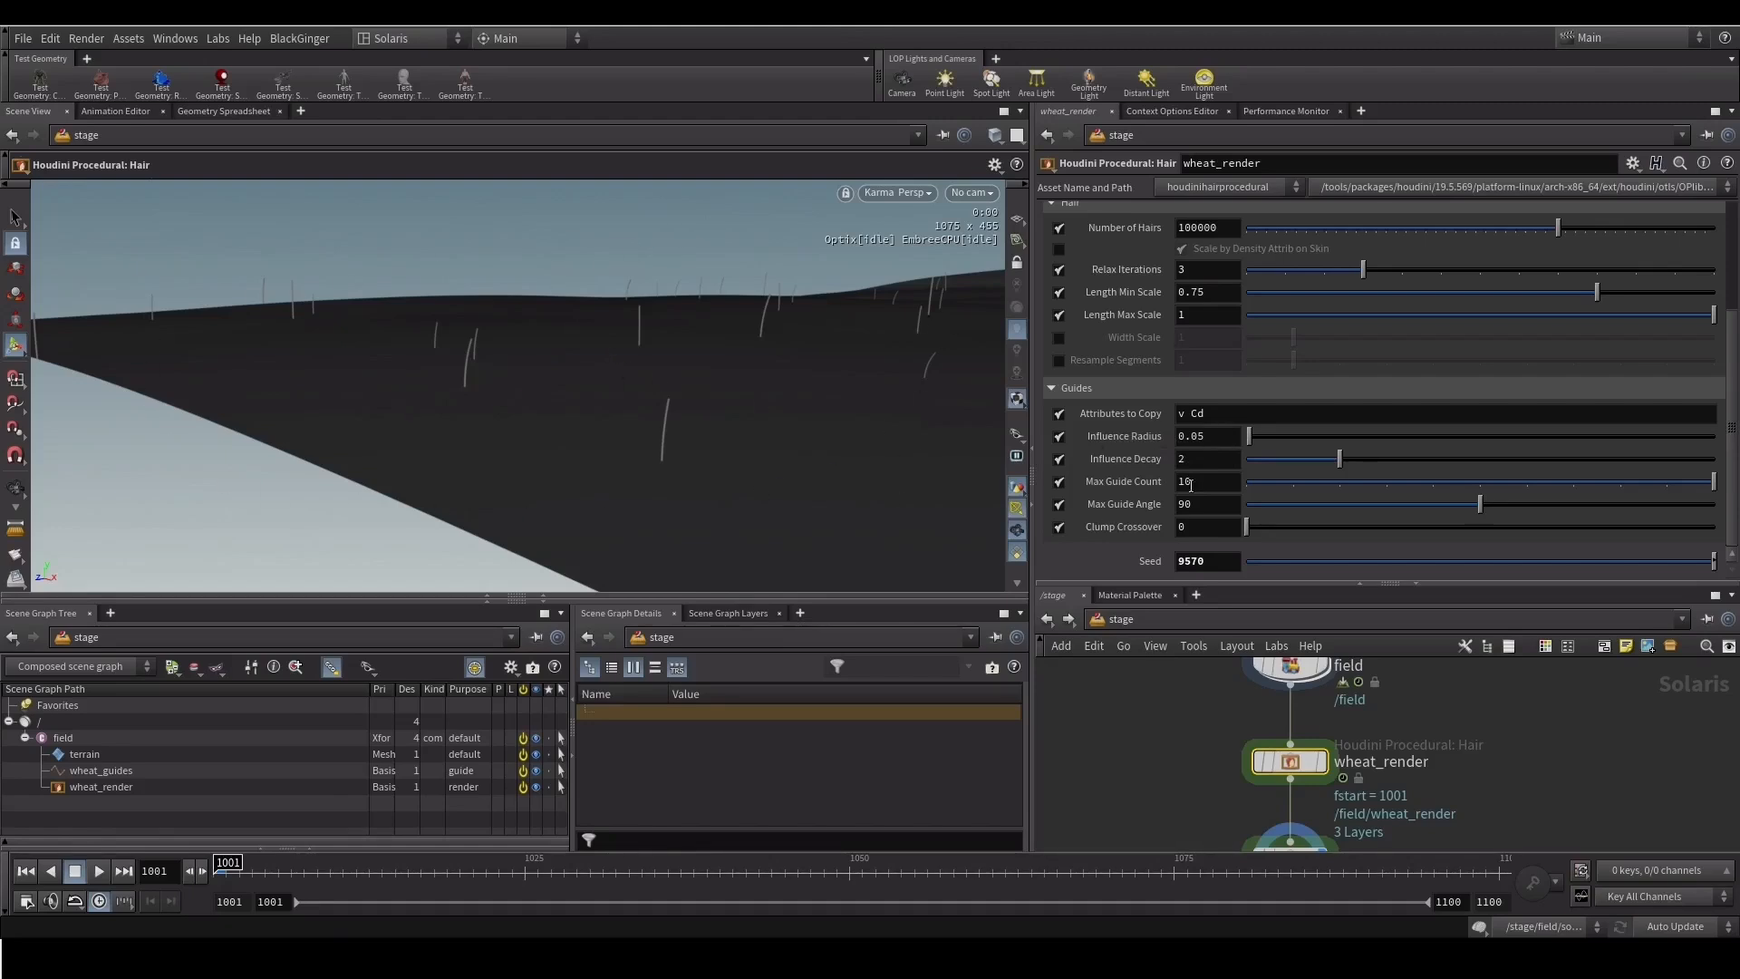
left_click_drag(1216, 441, 1123, 442)
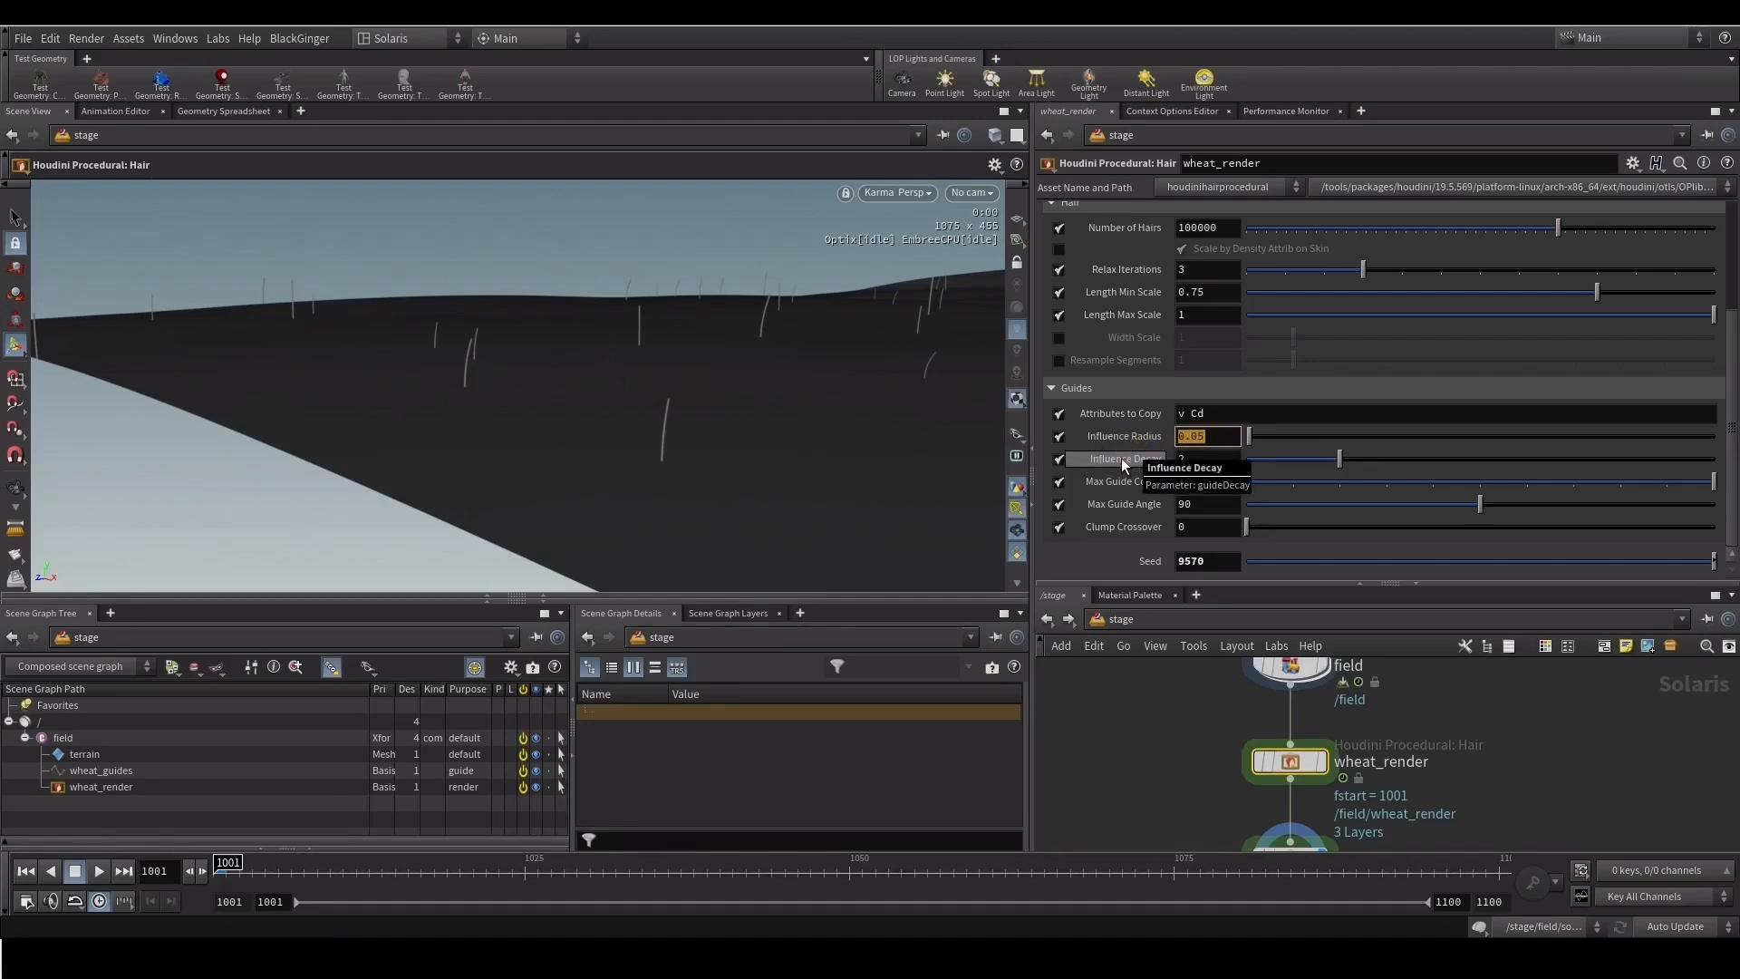
type("1")
key("Return")
middle_click_drag(1097, 676, 1107, 696)
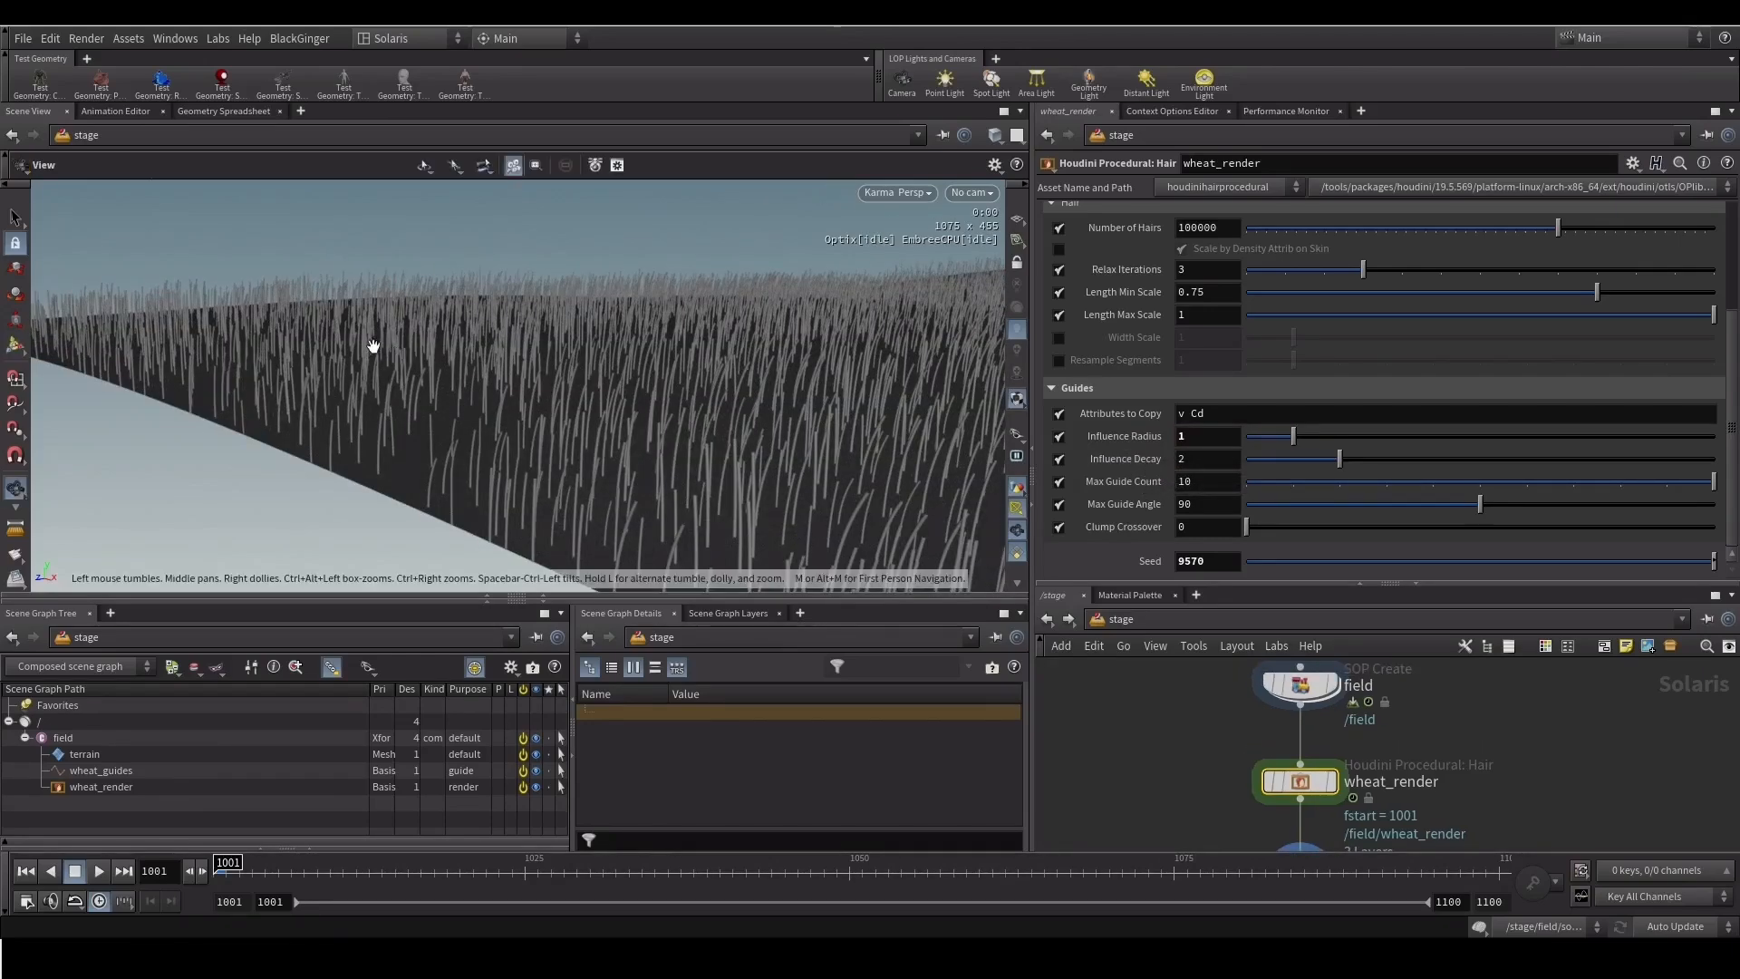
Examine the rendered wheat stalks up close along the terrain's edge, enlarging the Scene View for more room
middle_click_drag(373, 342, 616, 408, "alt")
mouse_move(490, 396)
left_mouse_down()
mouse_move(563, 400)
mouse_move(504, 384)
left_mouse_up()
middle_click_drag(202, 368, 525, 454, "alt")
right_click_drag(559, 440, 955, 274, "alt")
middle_click_drag(955, 273, 493, 453)
middle_click_drag(356, 475, 329, 384)
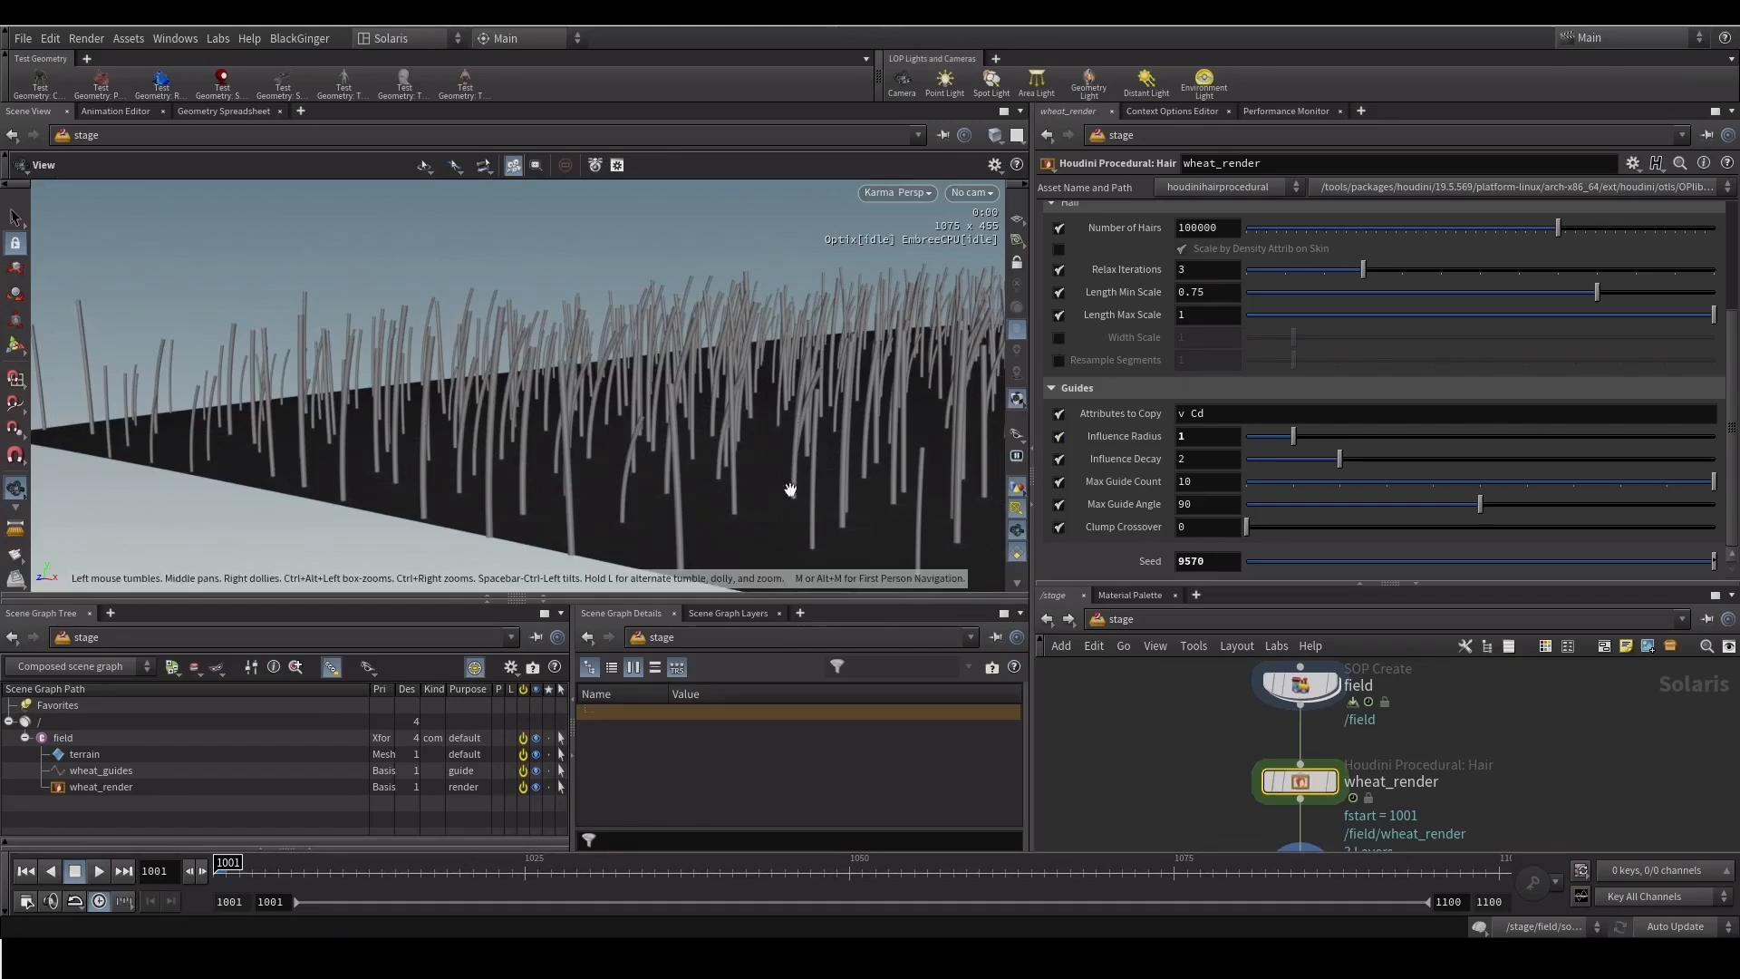
left_click_drag(1033, 767, 1176, 767)
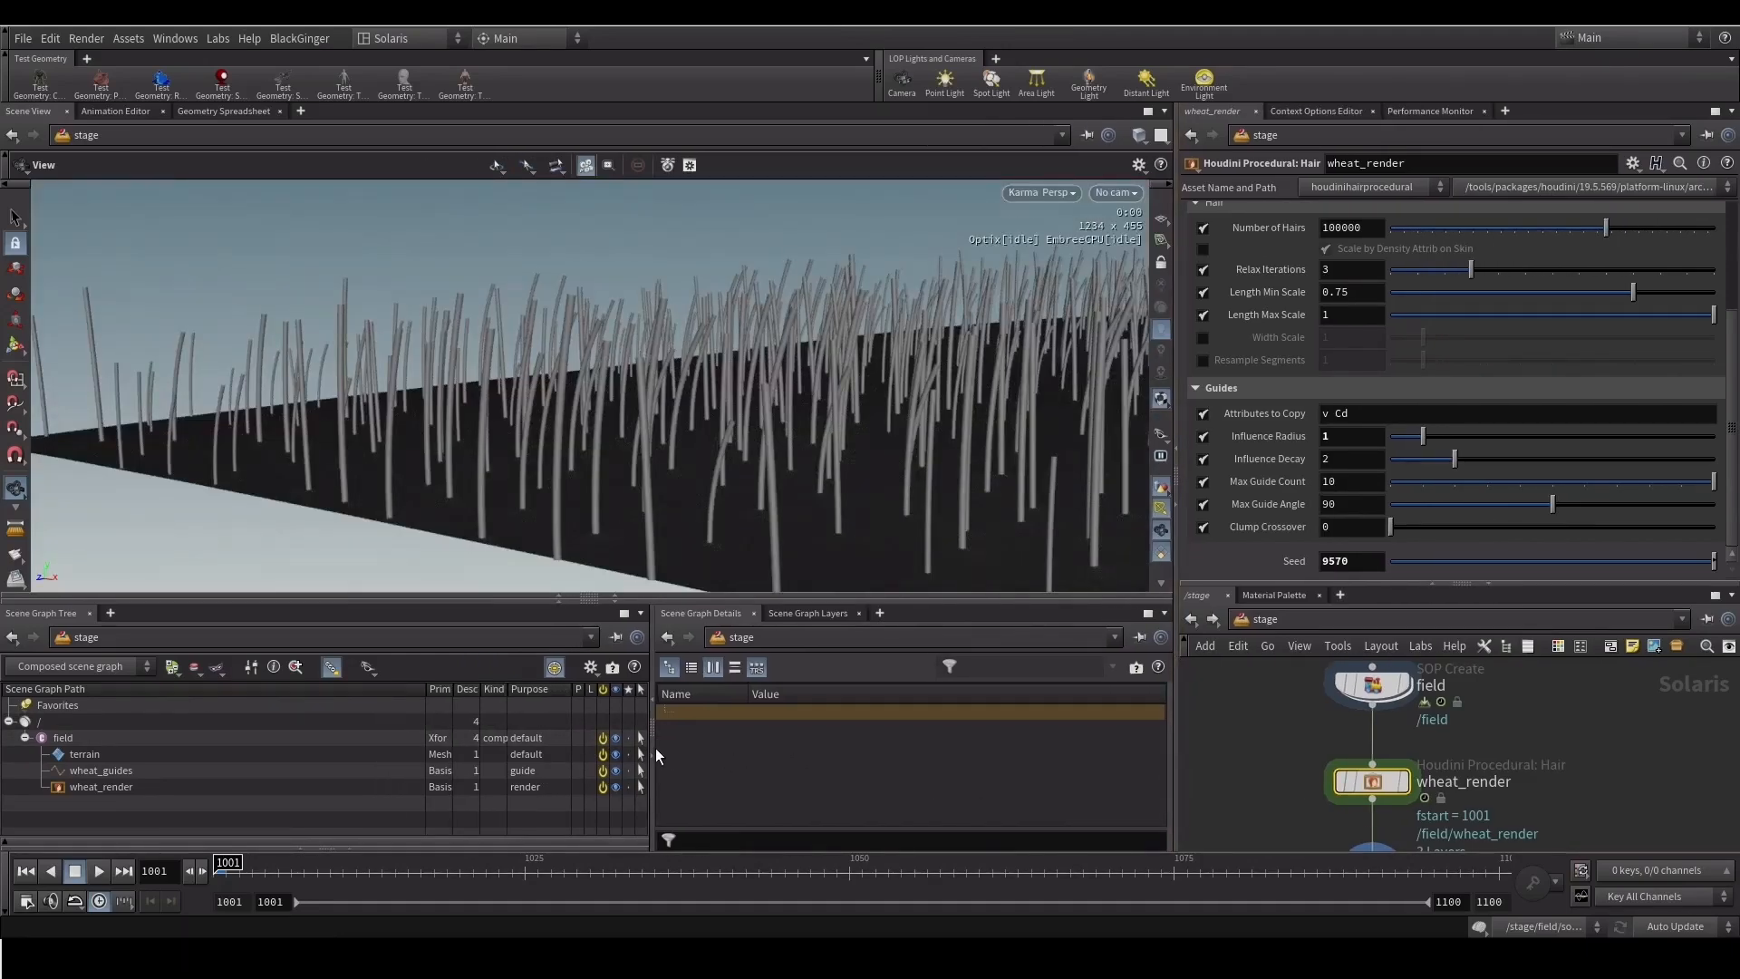
left_click_drag(656, 773, 679, 773)
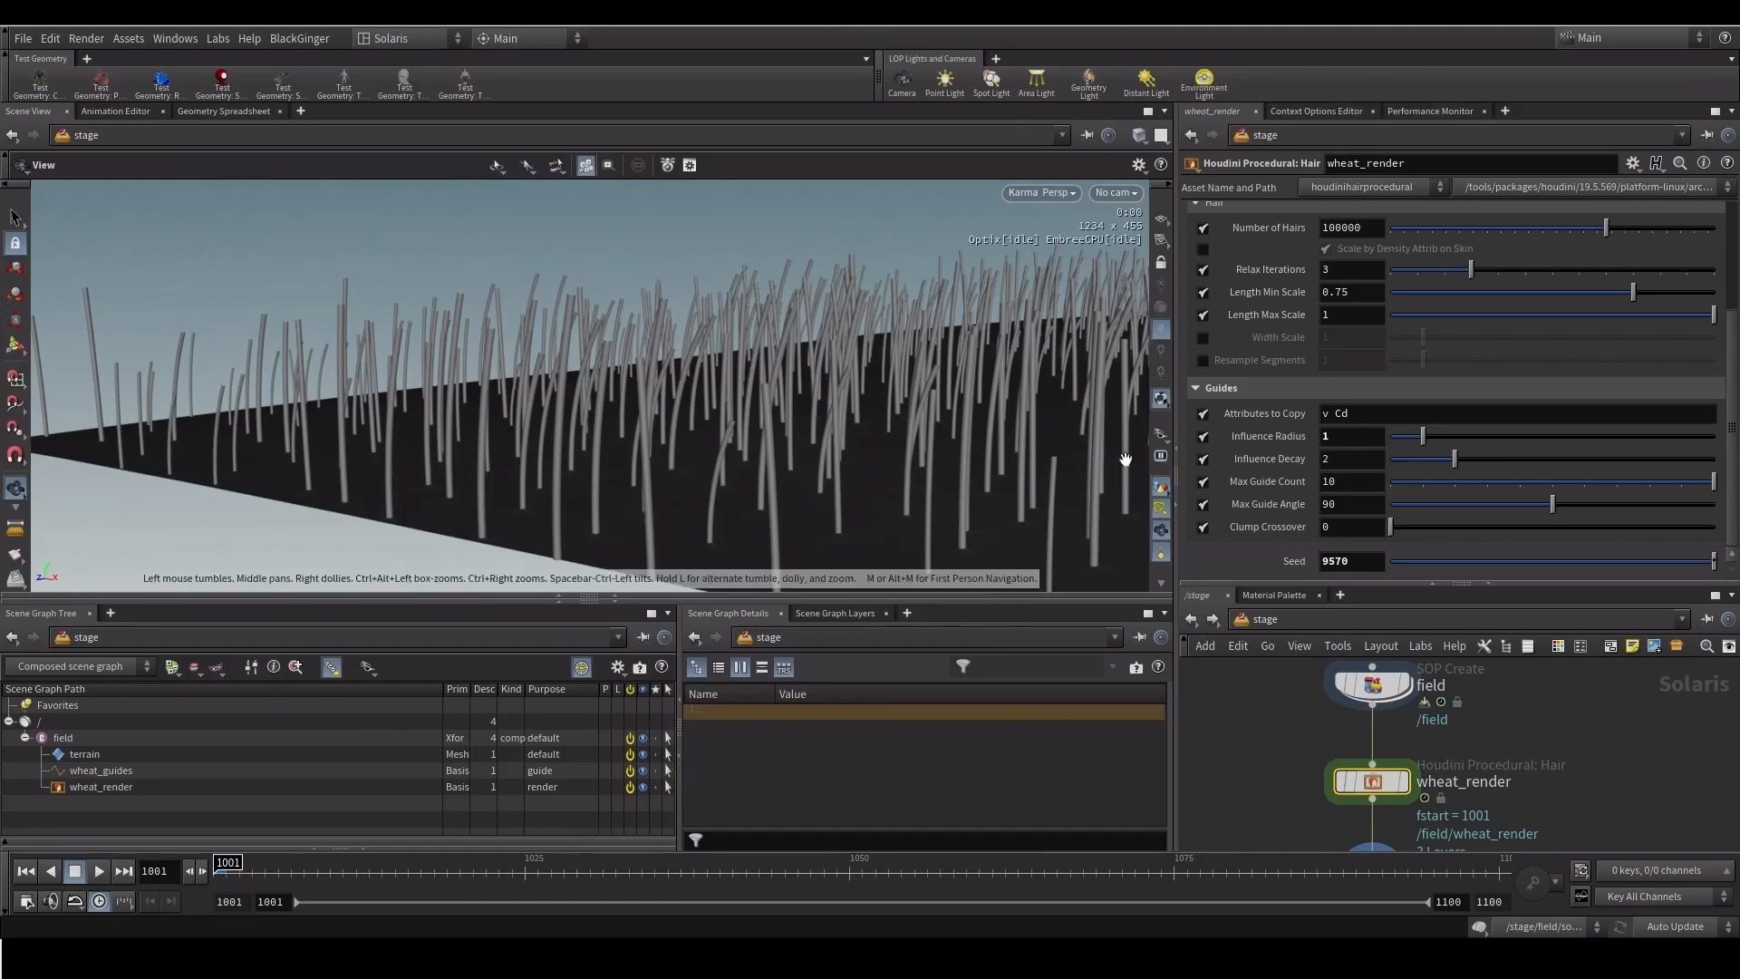
Include guide-purpose geometry in the Karma viewport display and view the stalks at the terrain's corner
left_click(1155, 438)
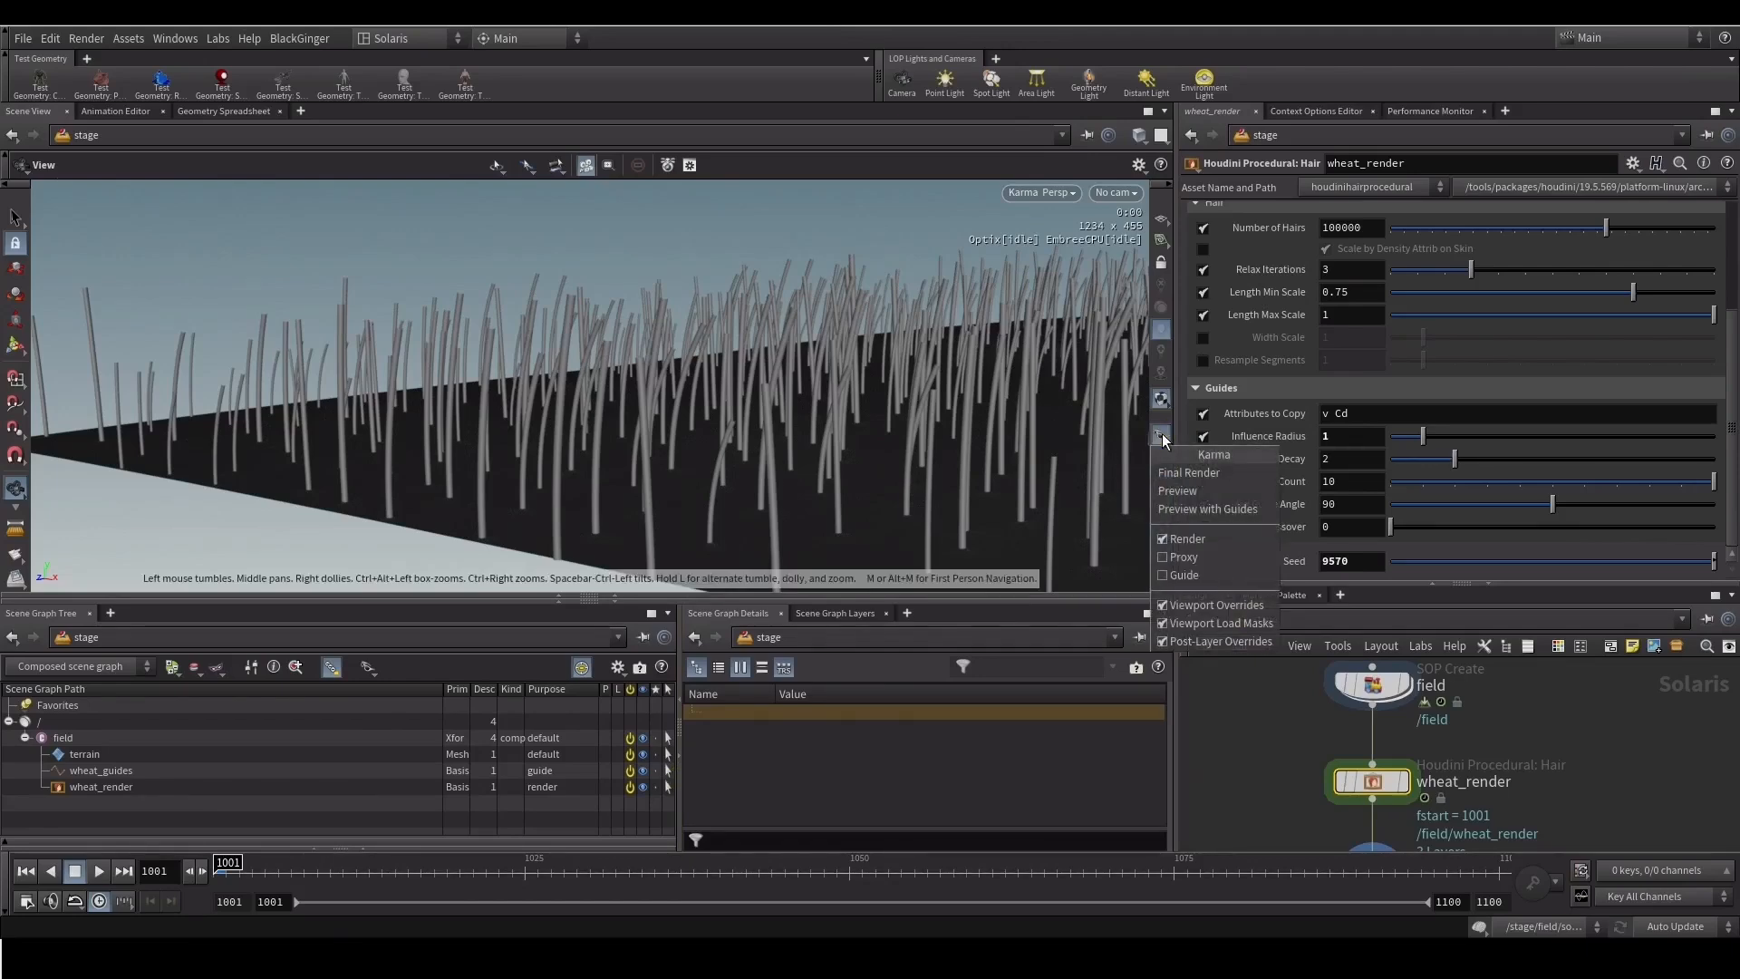
left_click(1182, 574)
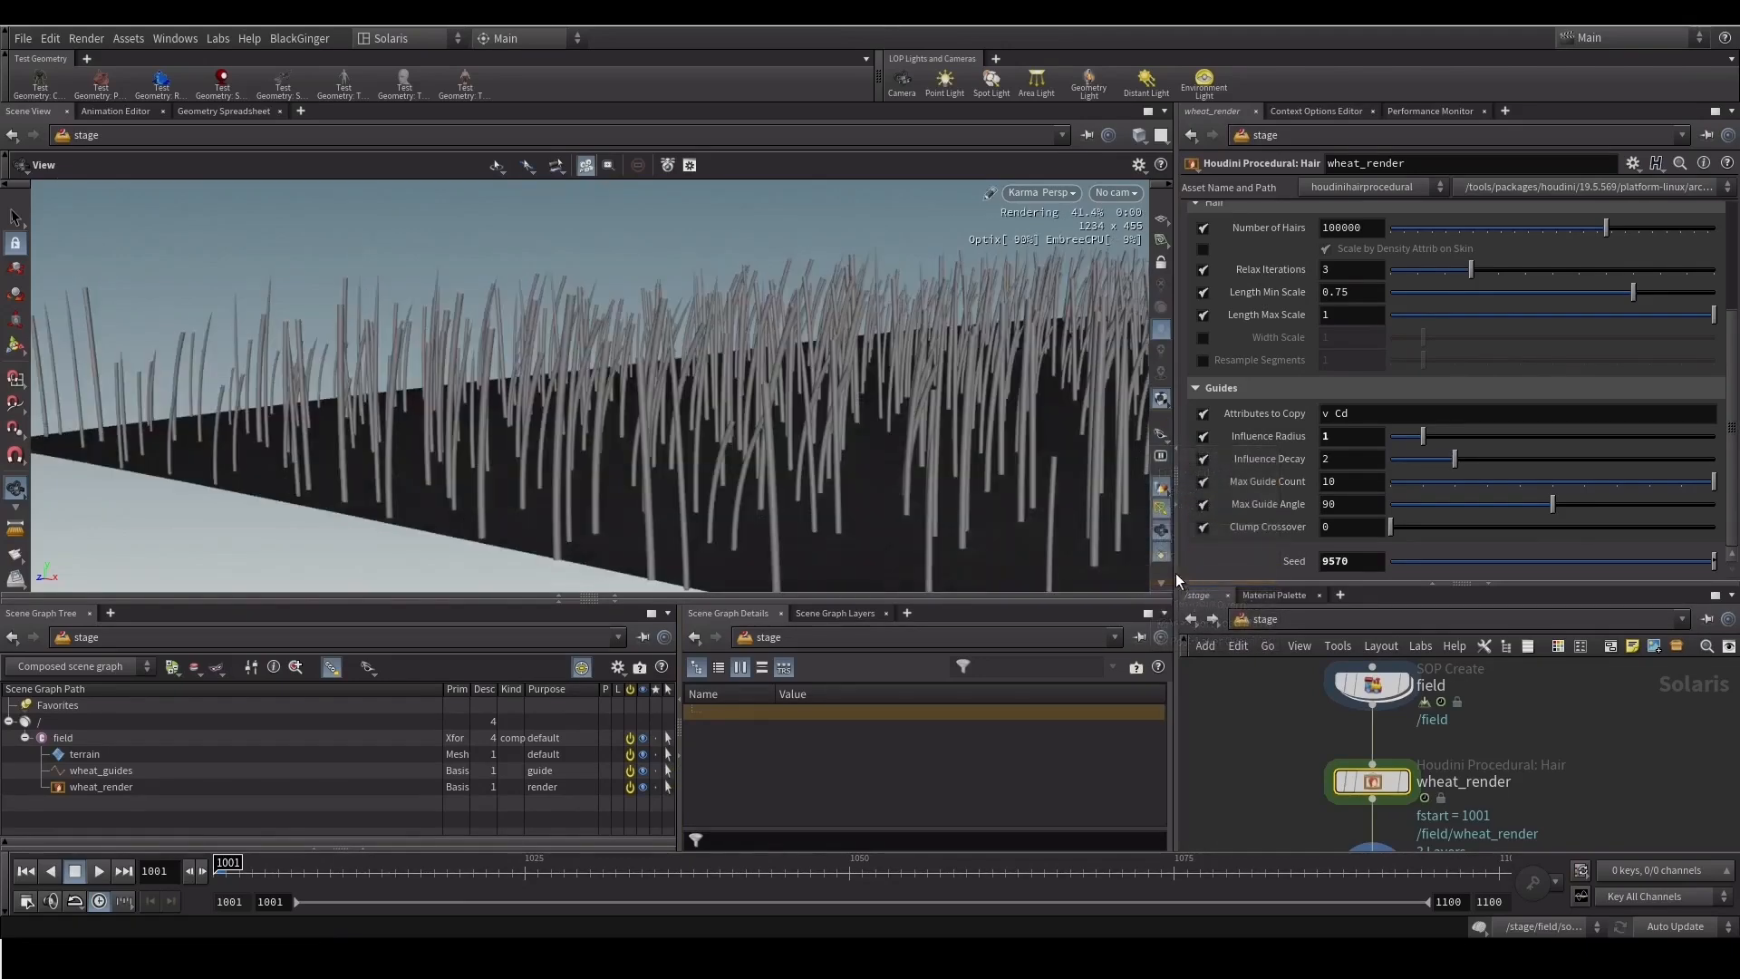
middle_click_drag(275, 336, 432, 352, "alt")
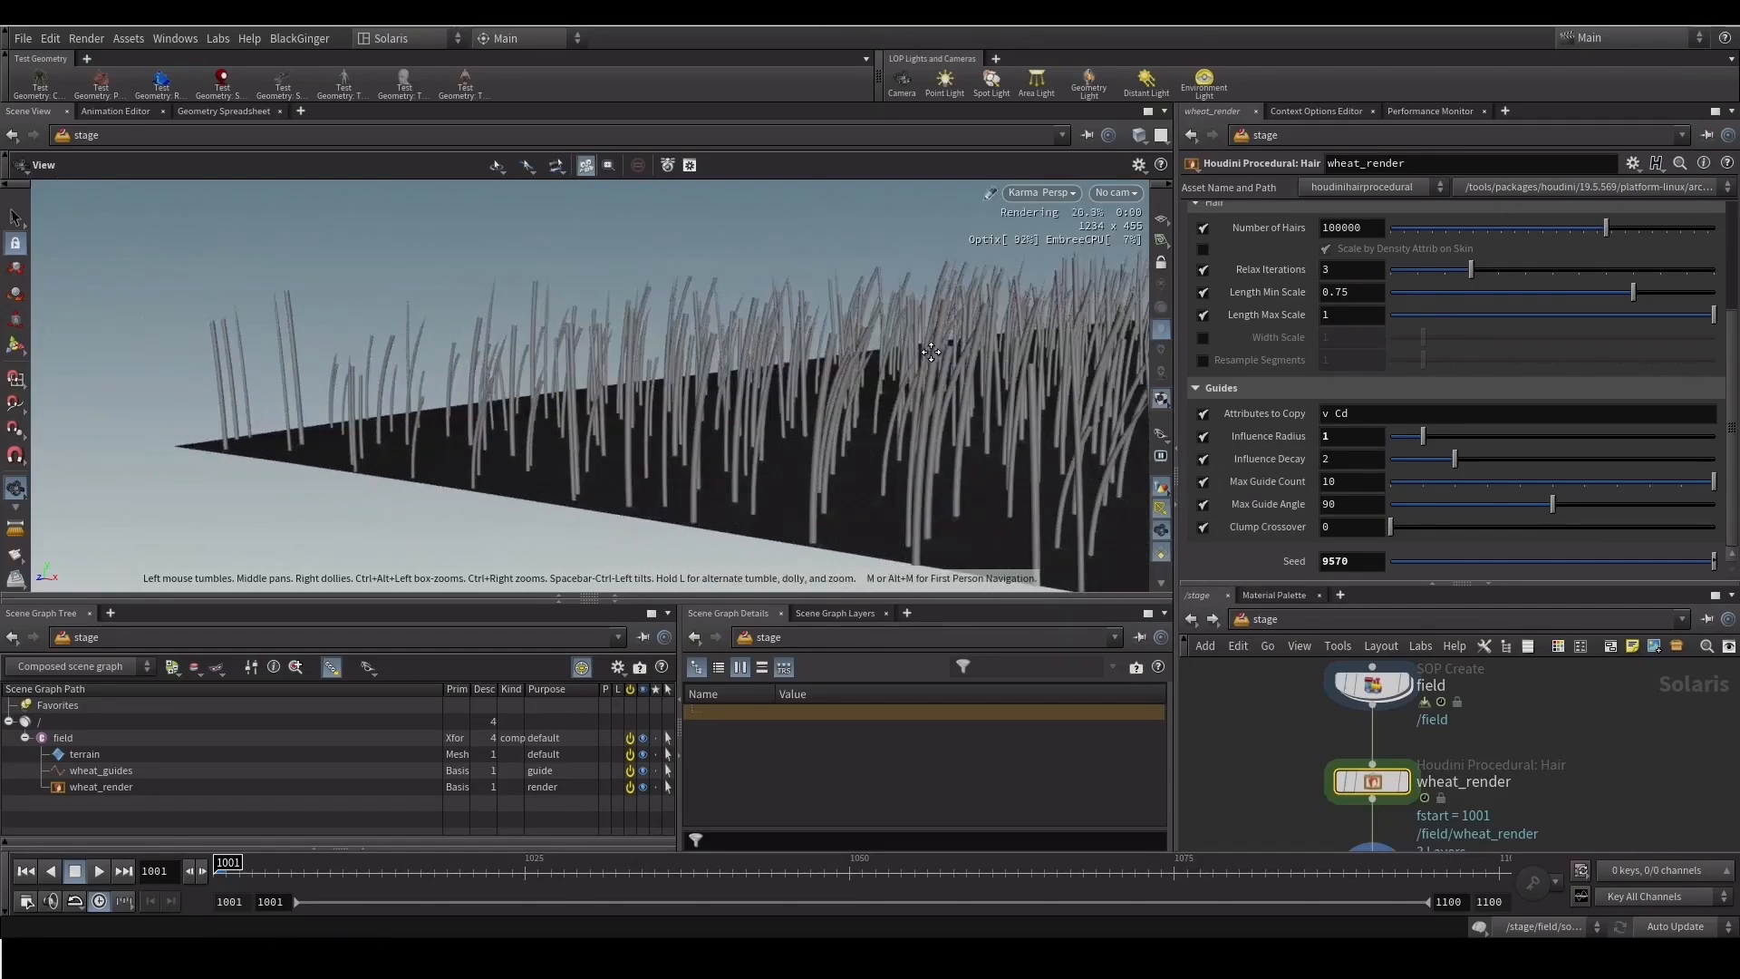
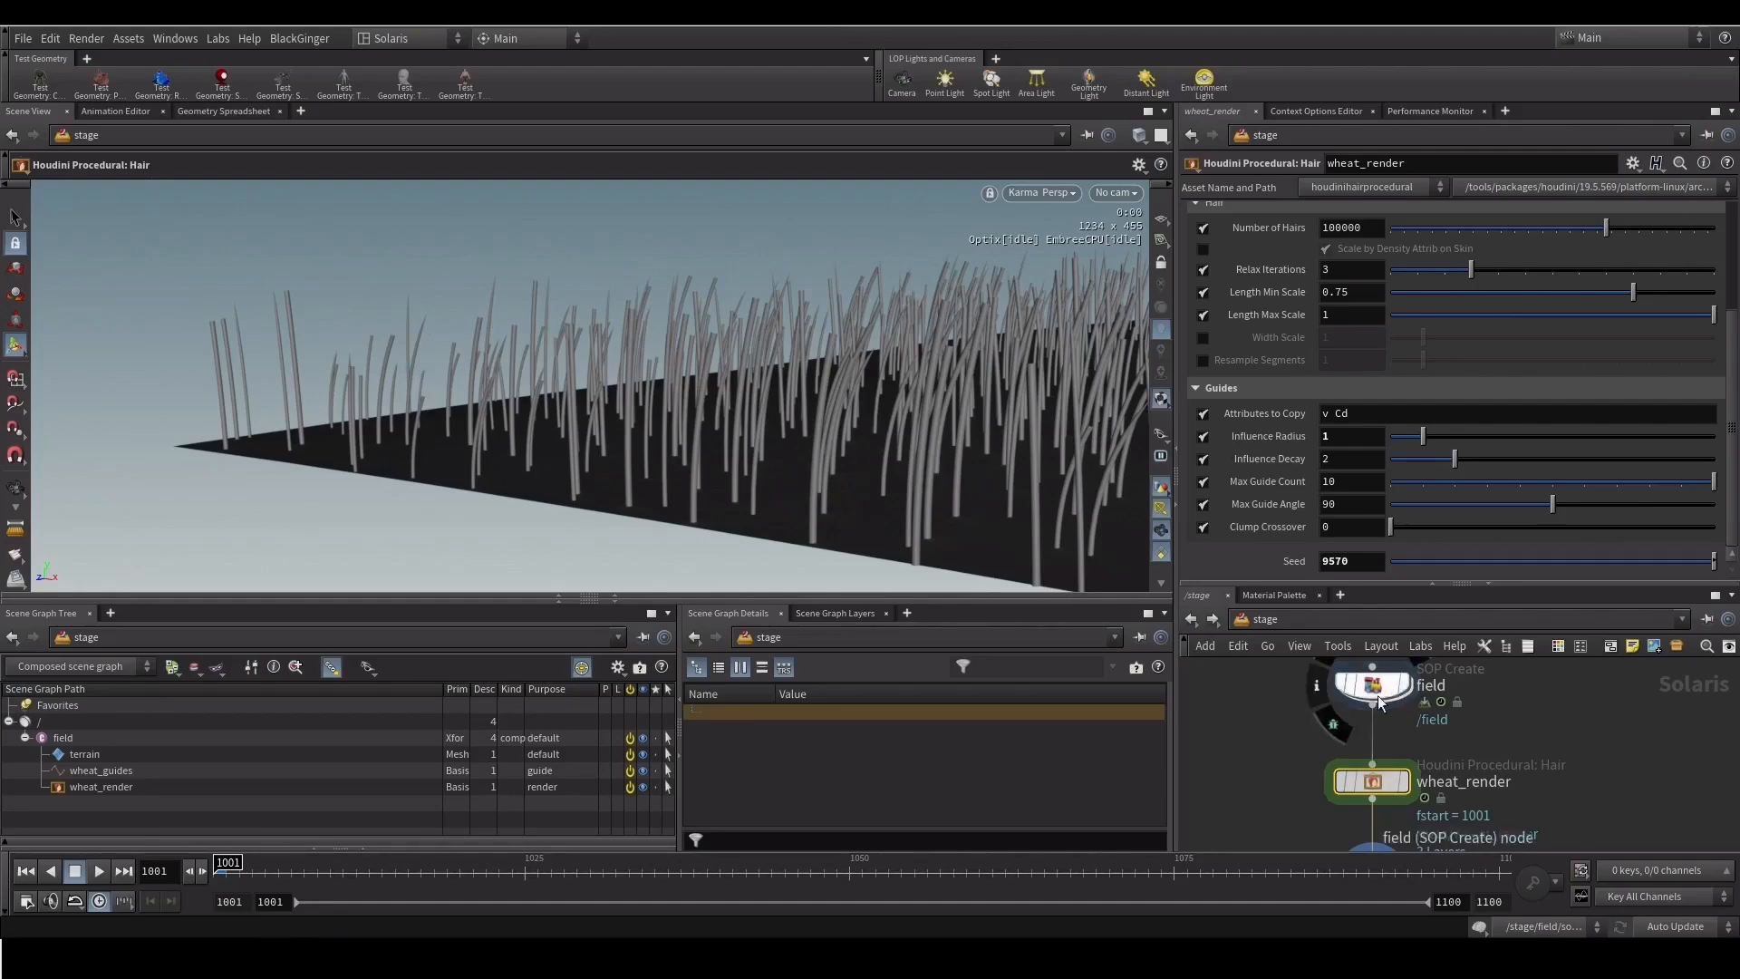
Enter the field node's geometry network and bring up the operator list to add a node beside the Vellum guide chain
left_click_drag(1215, 583, 1217, 531)
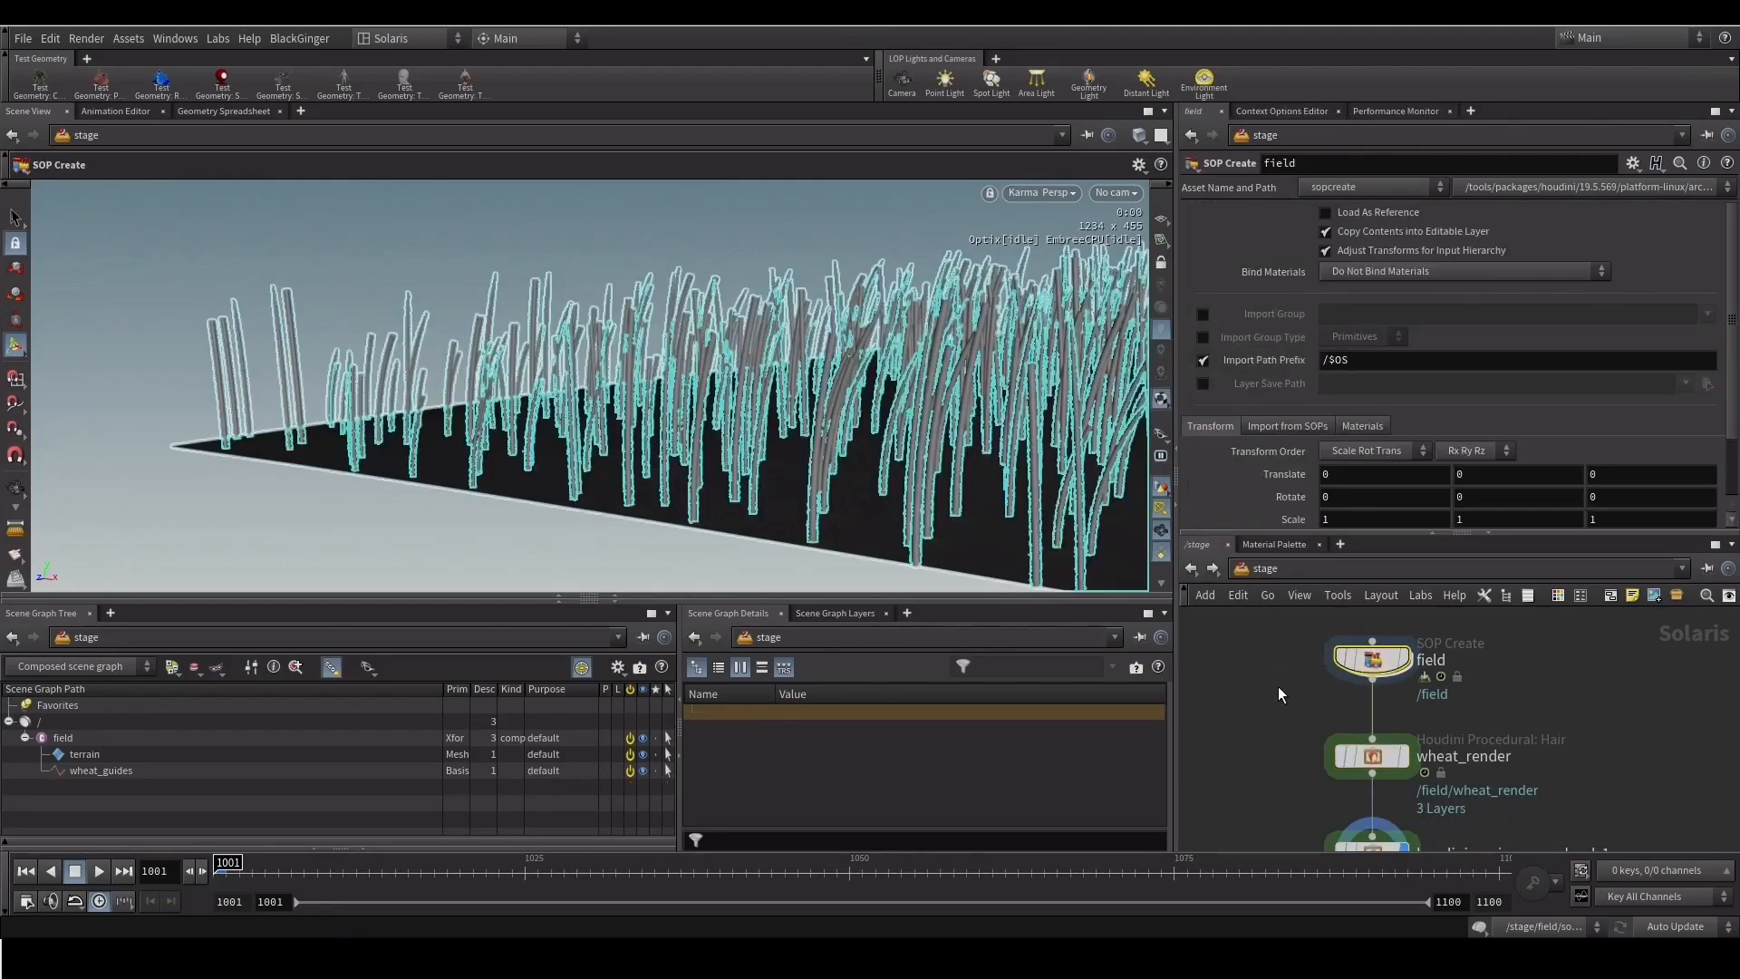
key("Return")
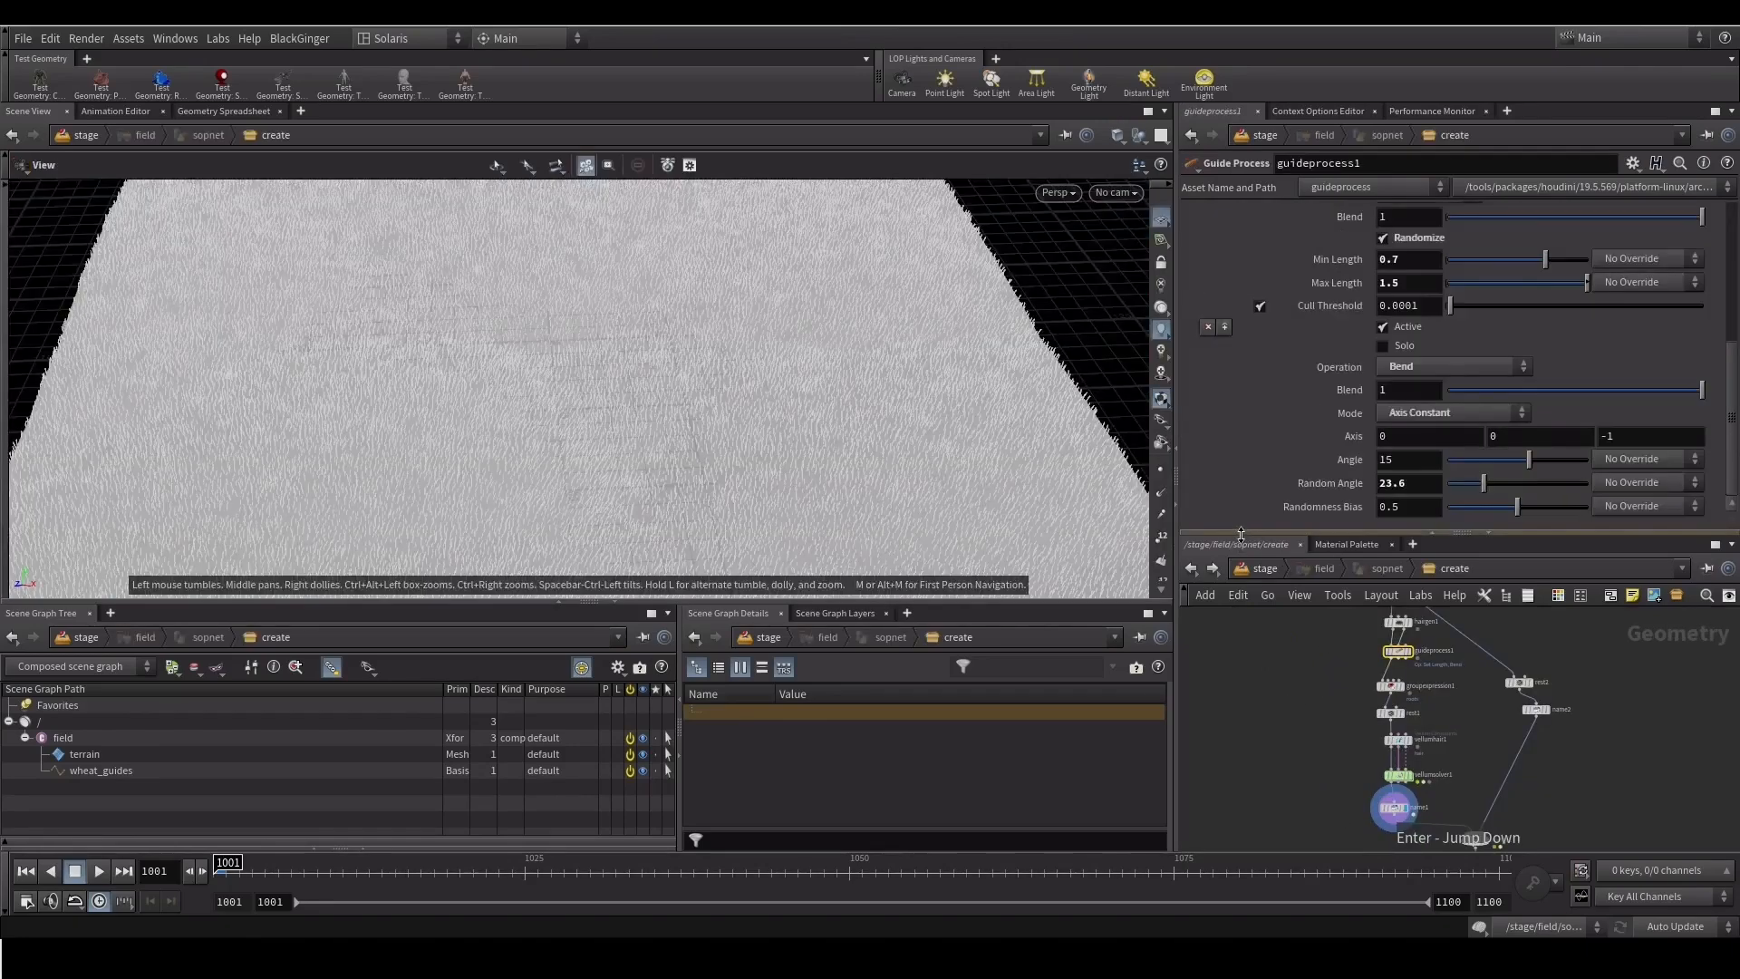
left_click_drag(1241, 535, 1247, 317)
scroll(1291, 634, "up", 3)
scroll(1286, 613, "up", 4)
middle_click_drag(1349, 689, 1292, 614)
key("Tab")
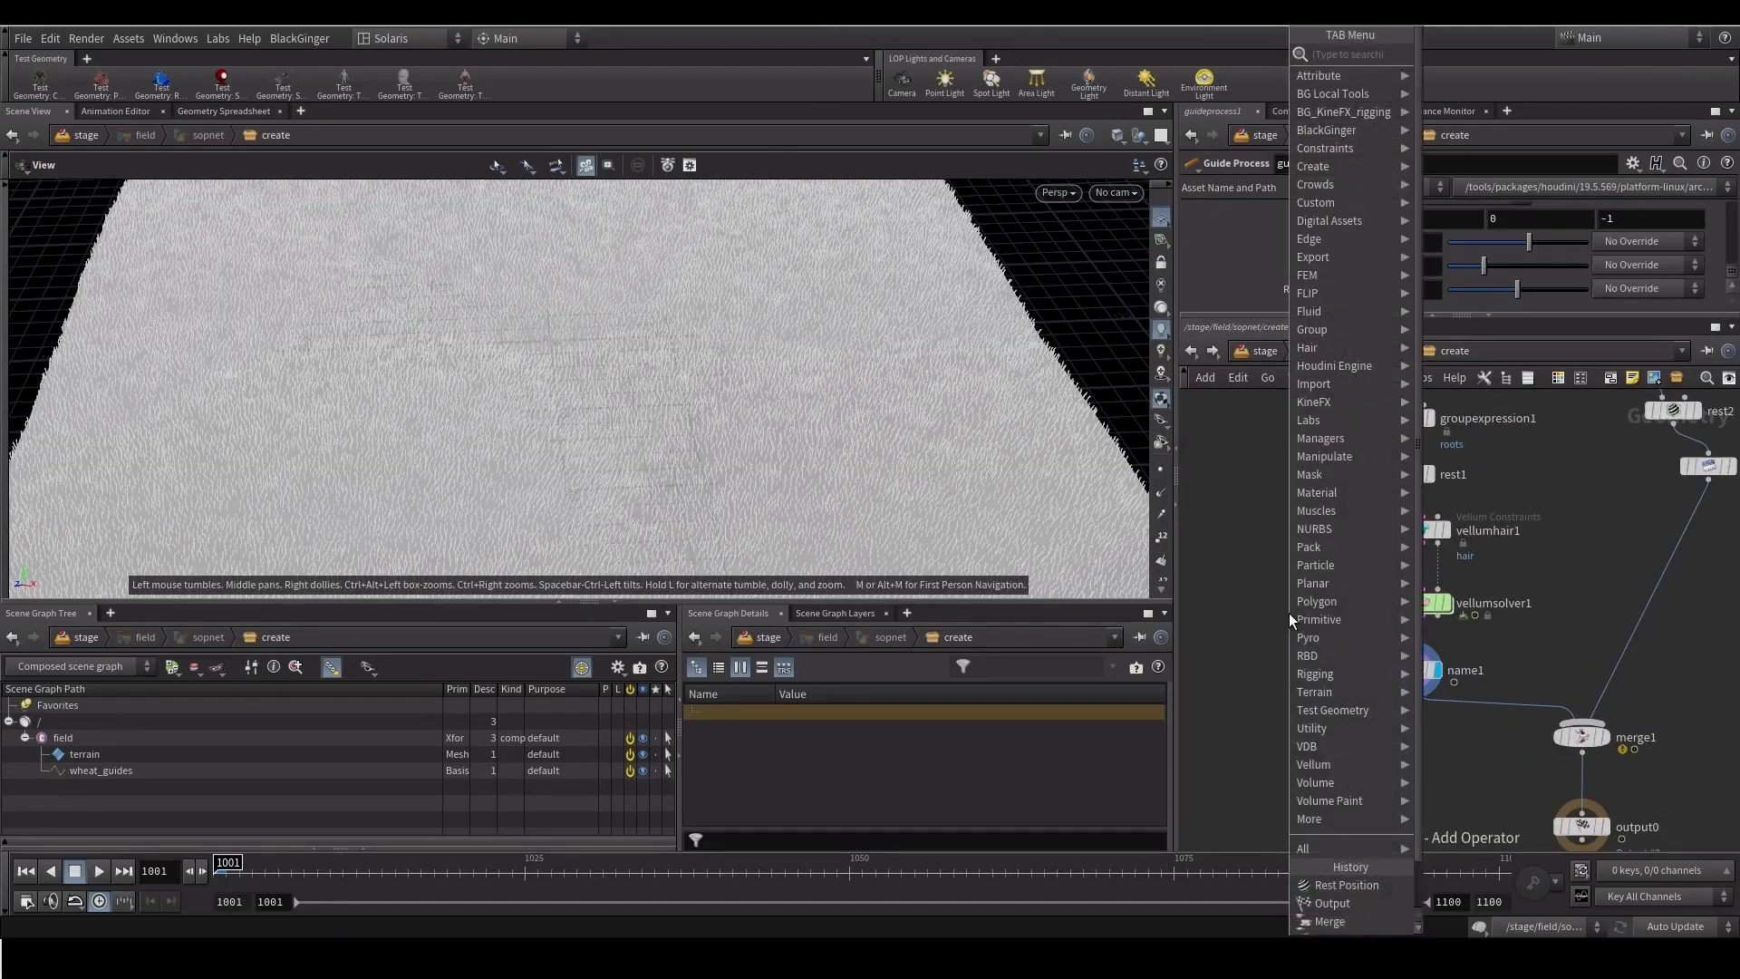
Insert an Attribute Delete node between vellumsolver1 and name1, and enlarge the parameter and network panes
type("attd")
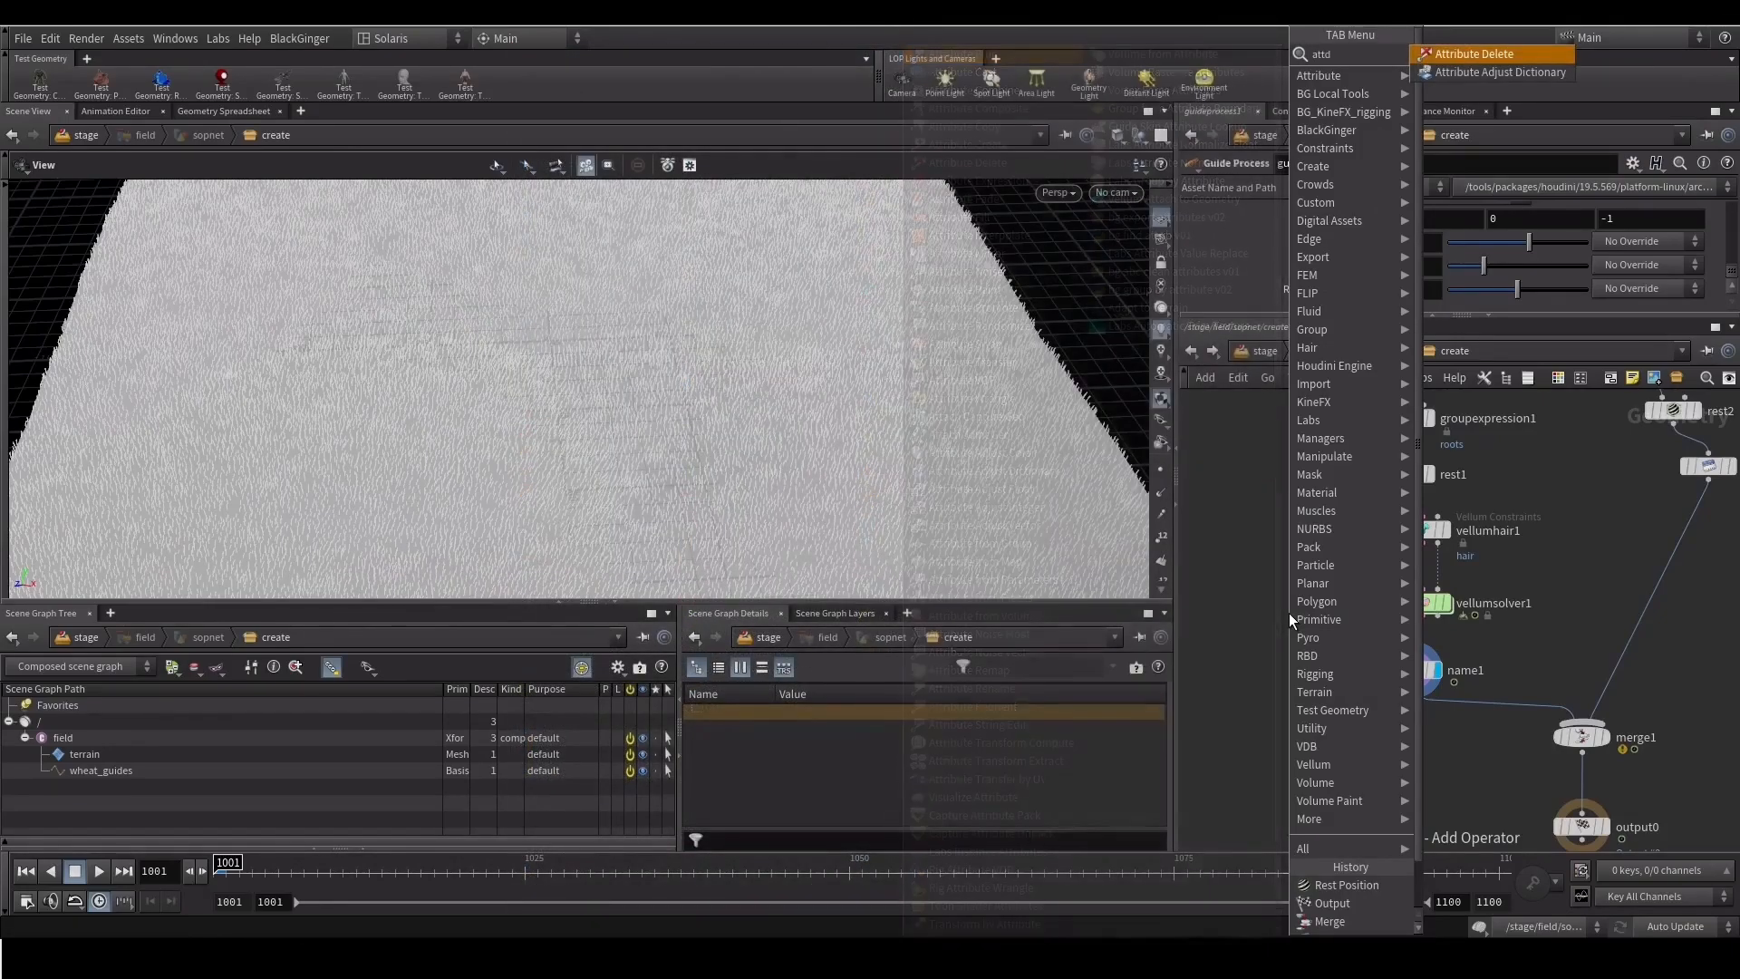
key("Return")
left_click(1410, 656)
middle_click_drag(1347, 632, 1303, 658)
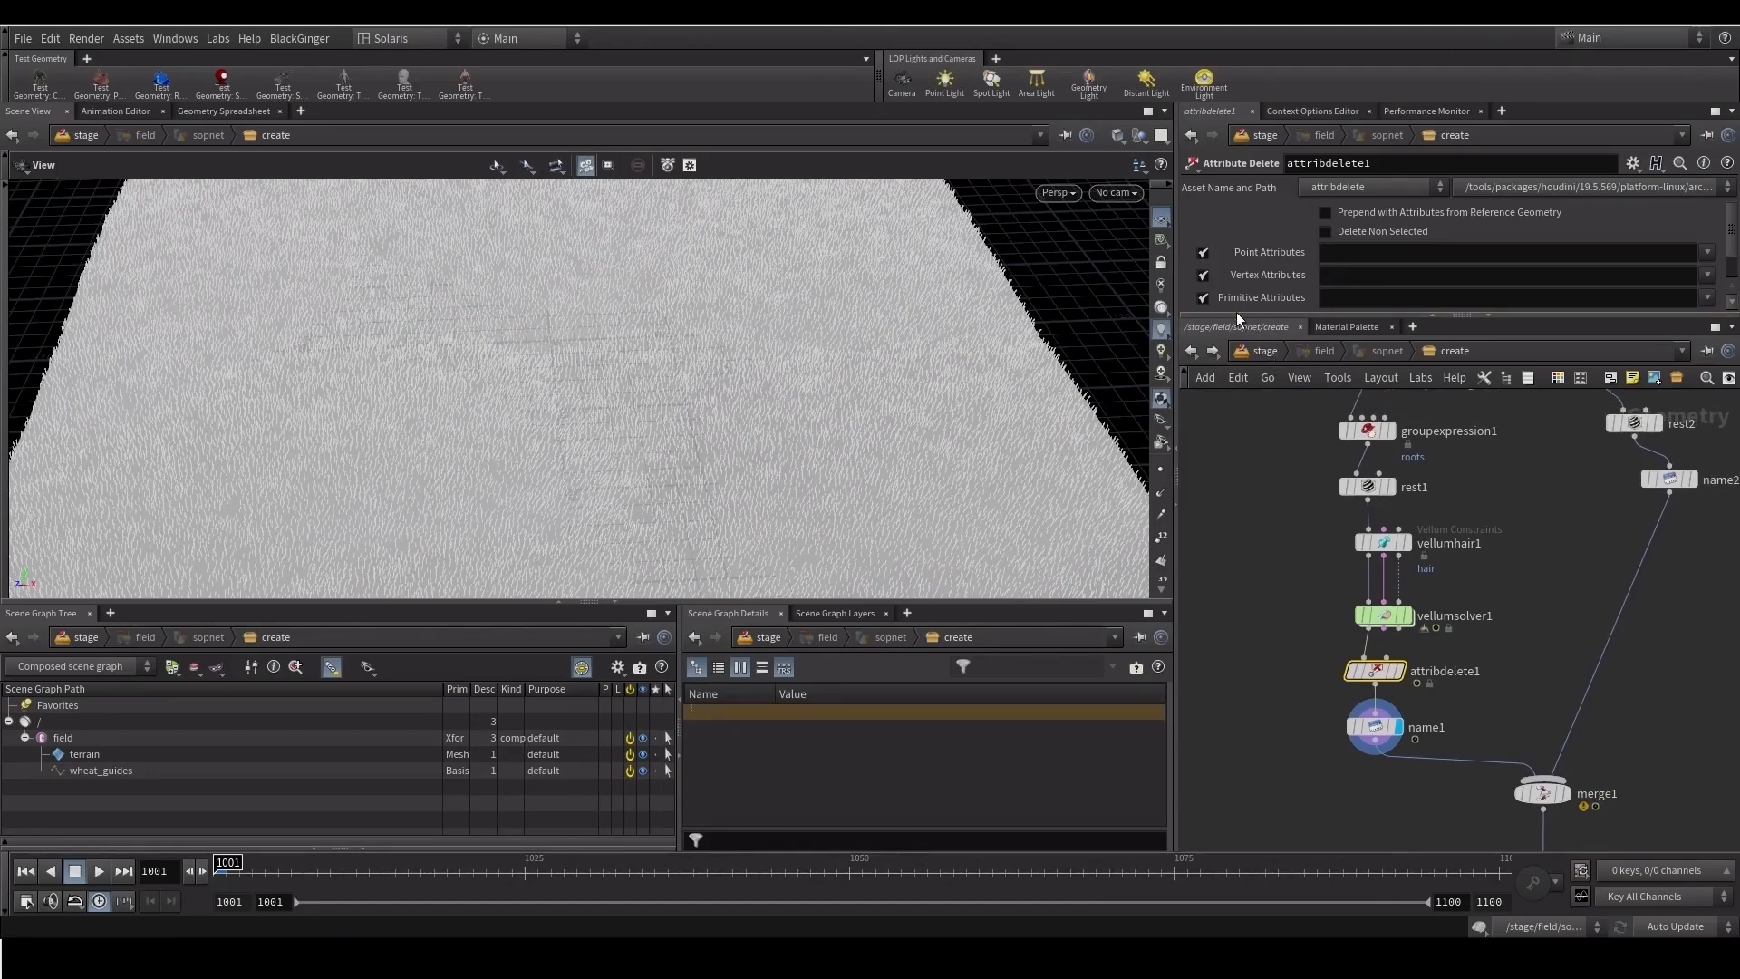
left_click_drag(1237, 314, 1205, 414)
left_click_drag(1180, 546, 943, 557)
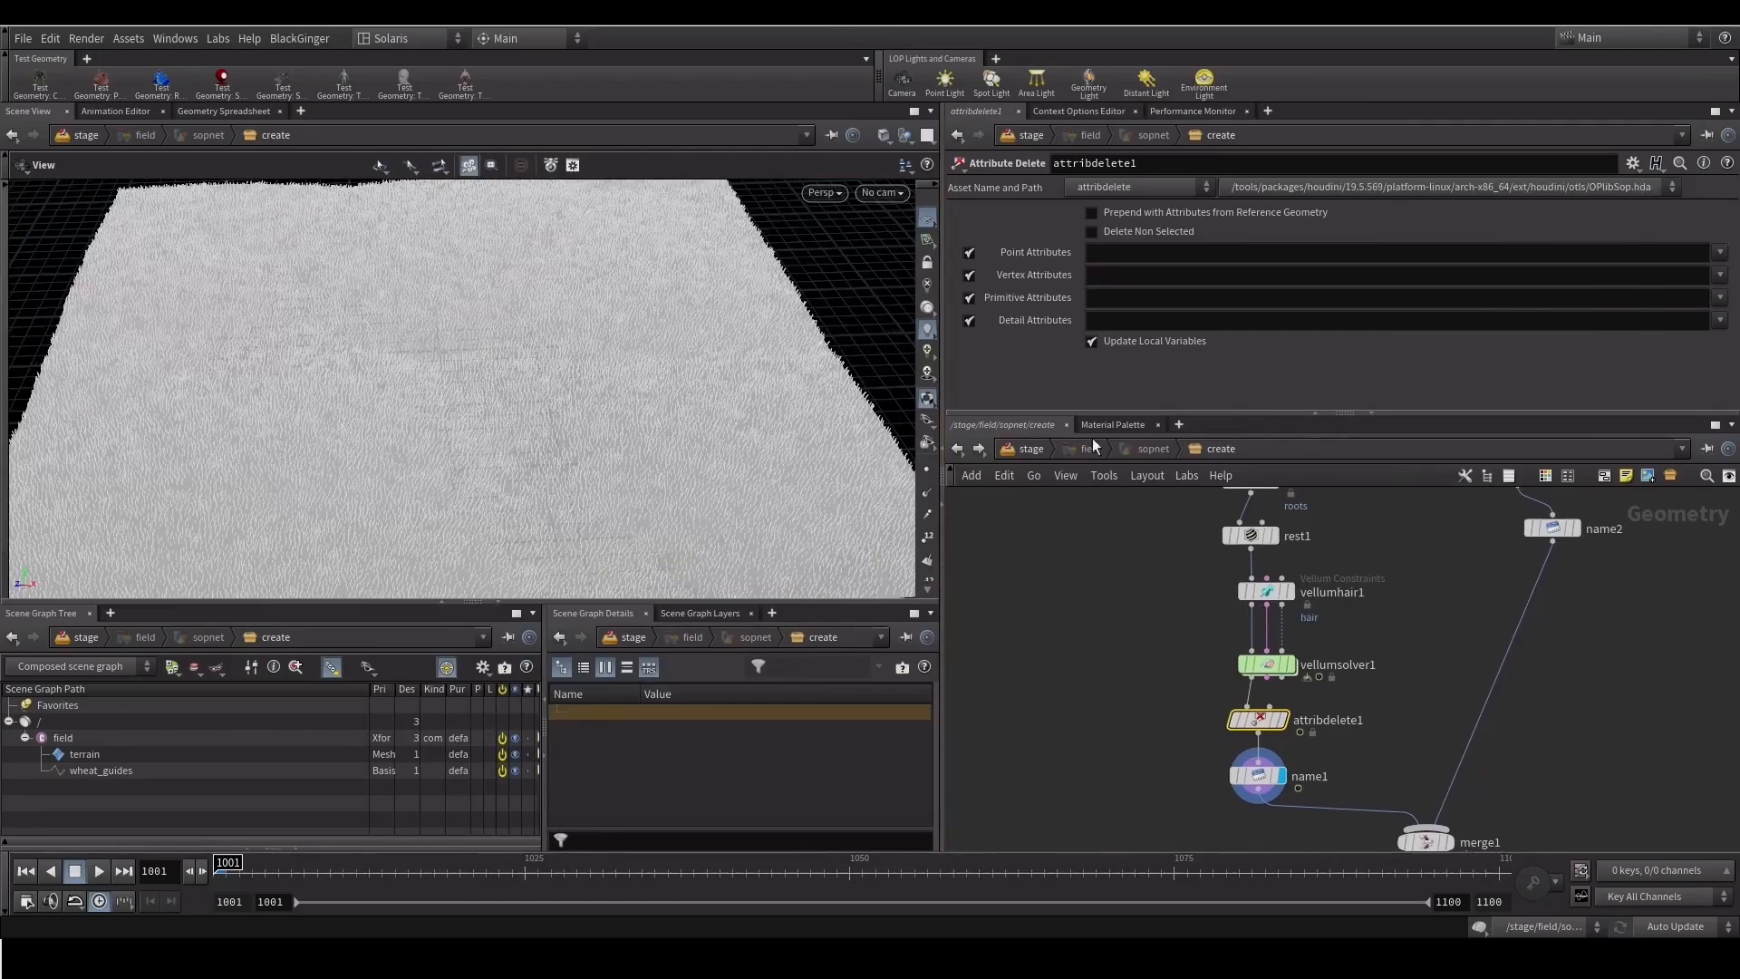
List the point attributes v and width in the Attribute Delete node
left_click(1720, 255)
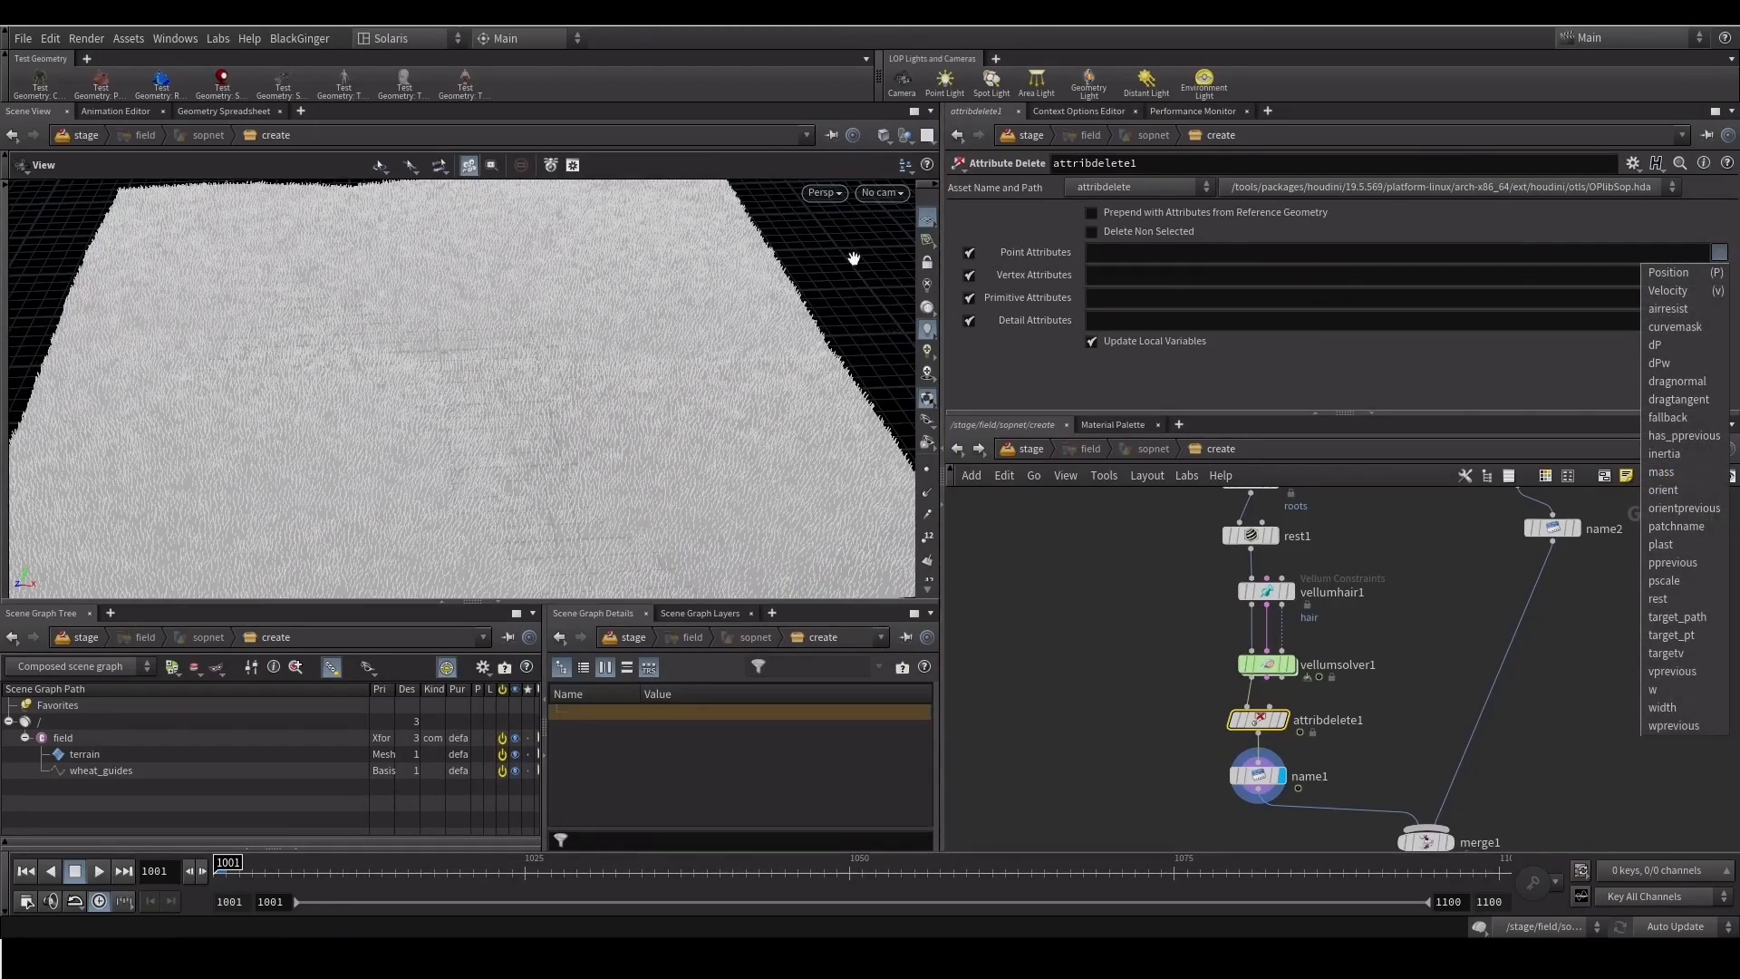
left_click(1700, 291)
left_click(1720, 253)
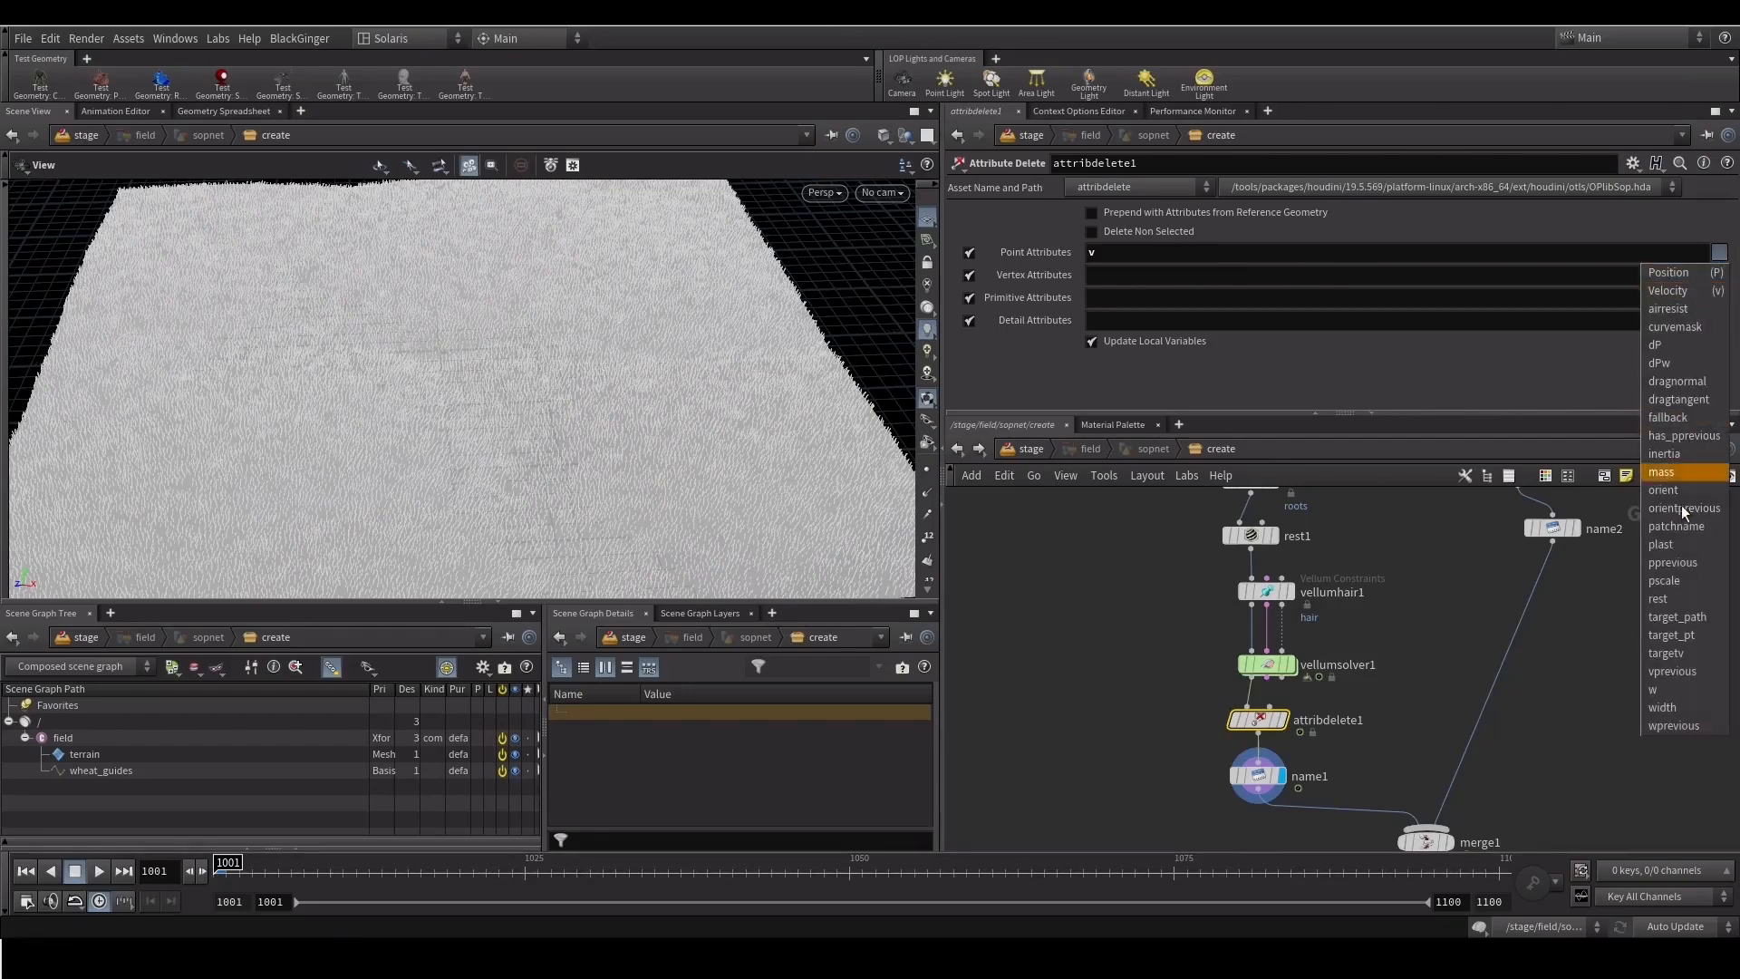
left_click(1664, 709)
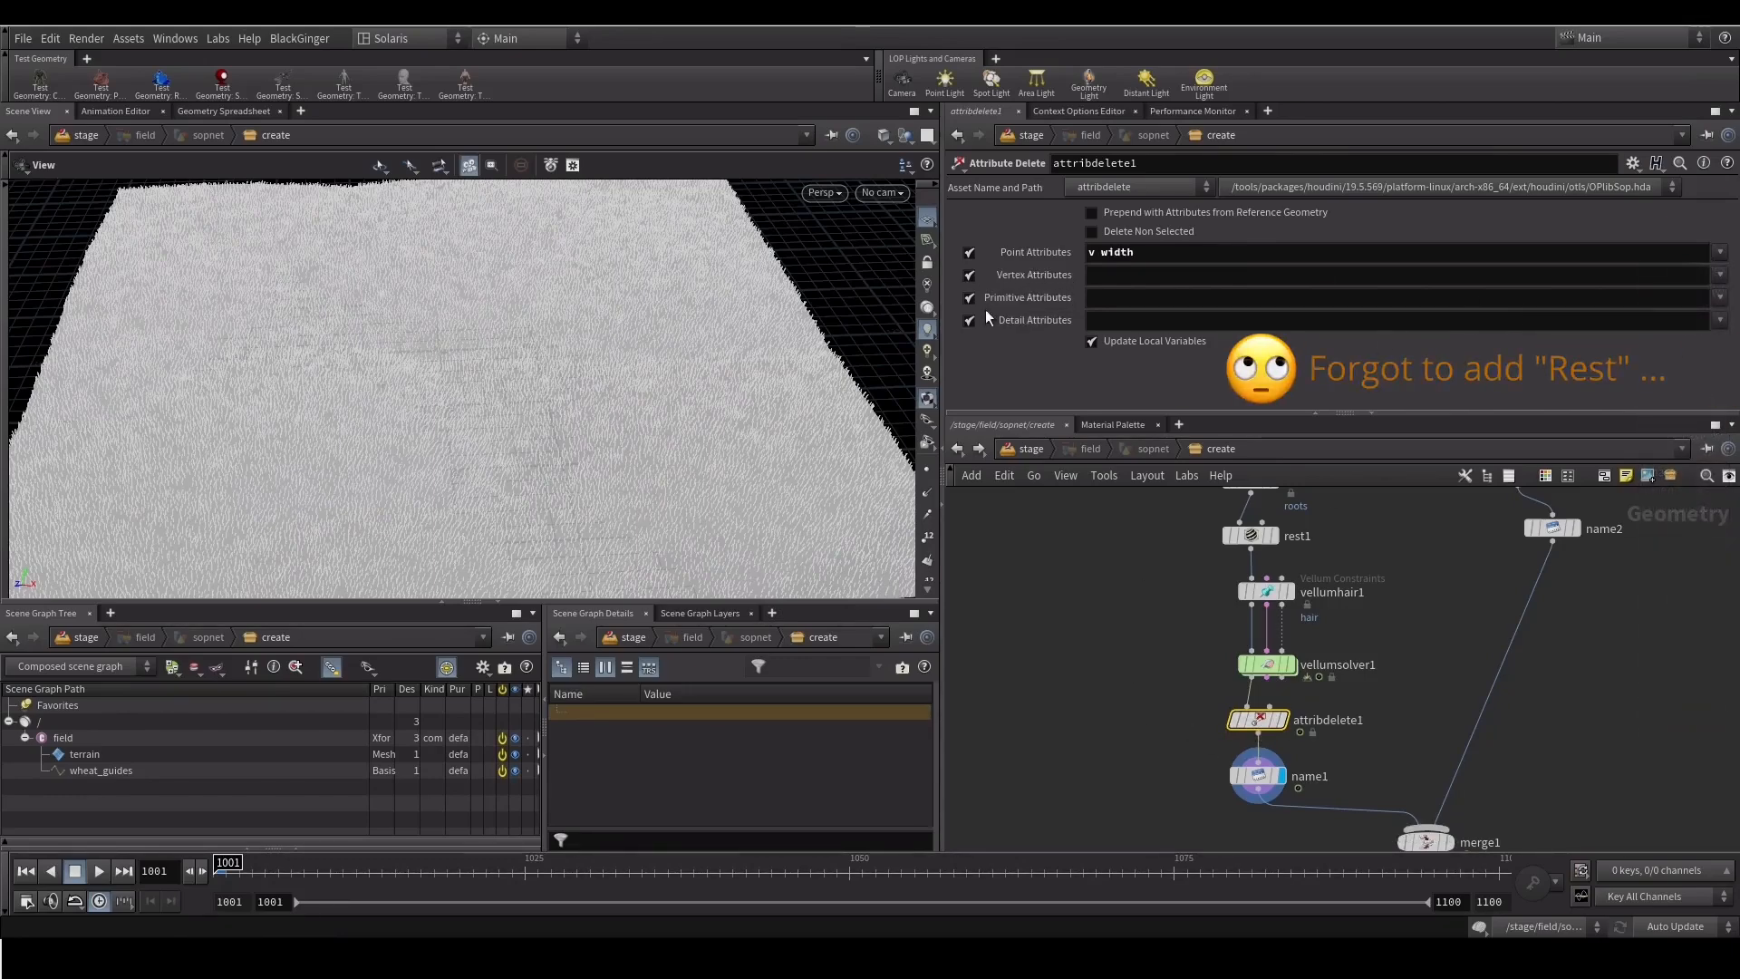
Disable vertex attribute deletion on attribdelete1 and set its detail attributes to *
left_click(1611, 273)
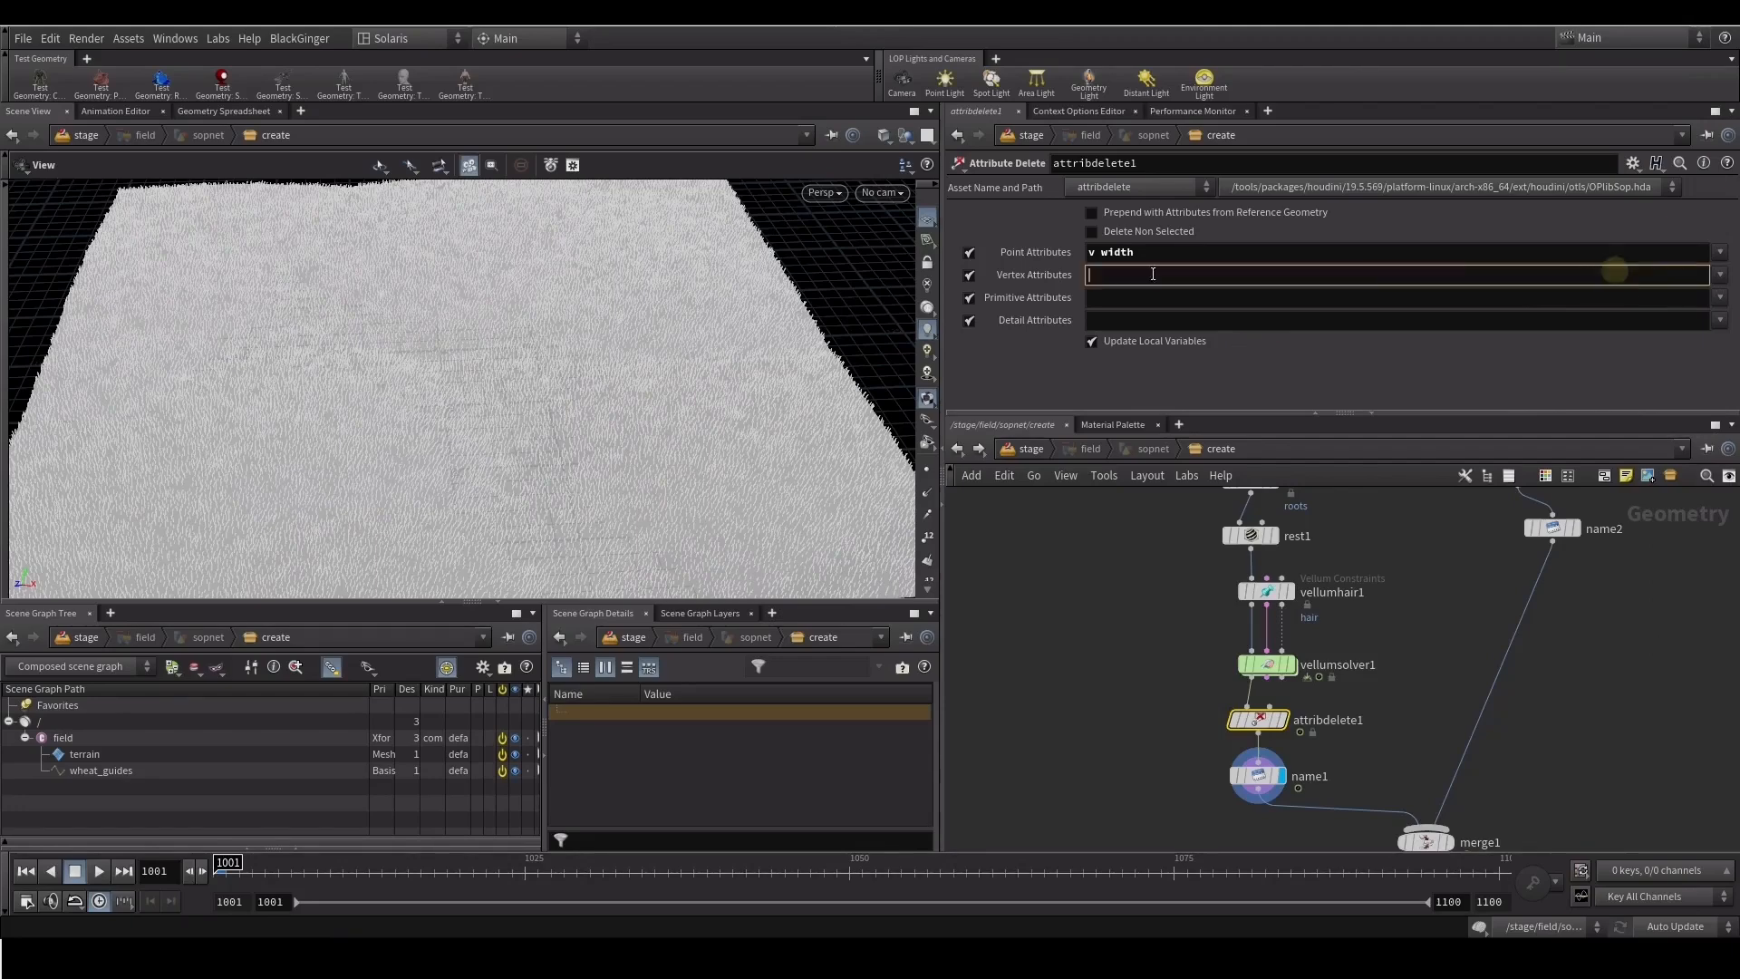
left_click(969, 274)
left_click(1720, 322)
left_click(1449, 338)
left_click(1140, 322)
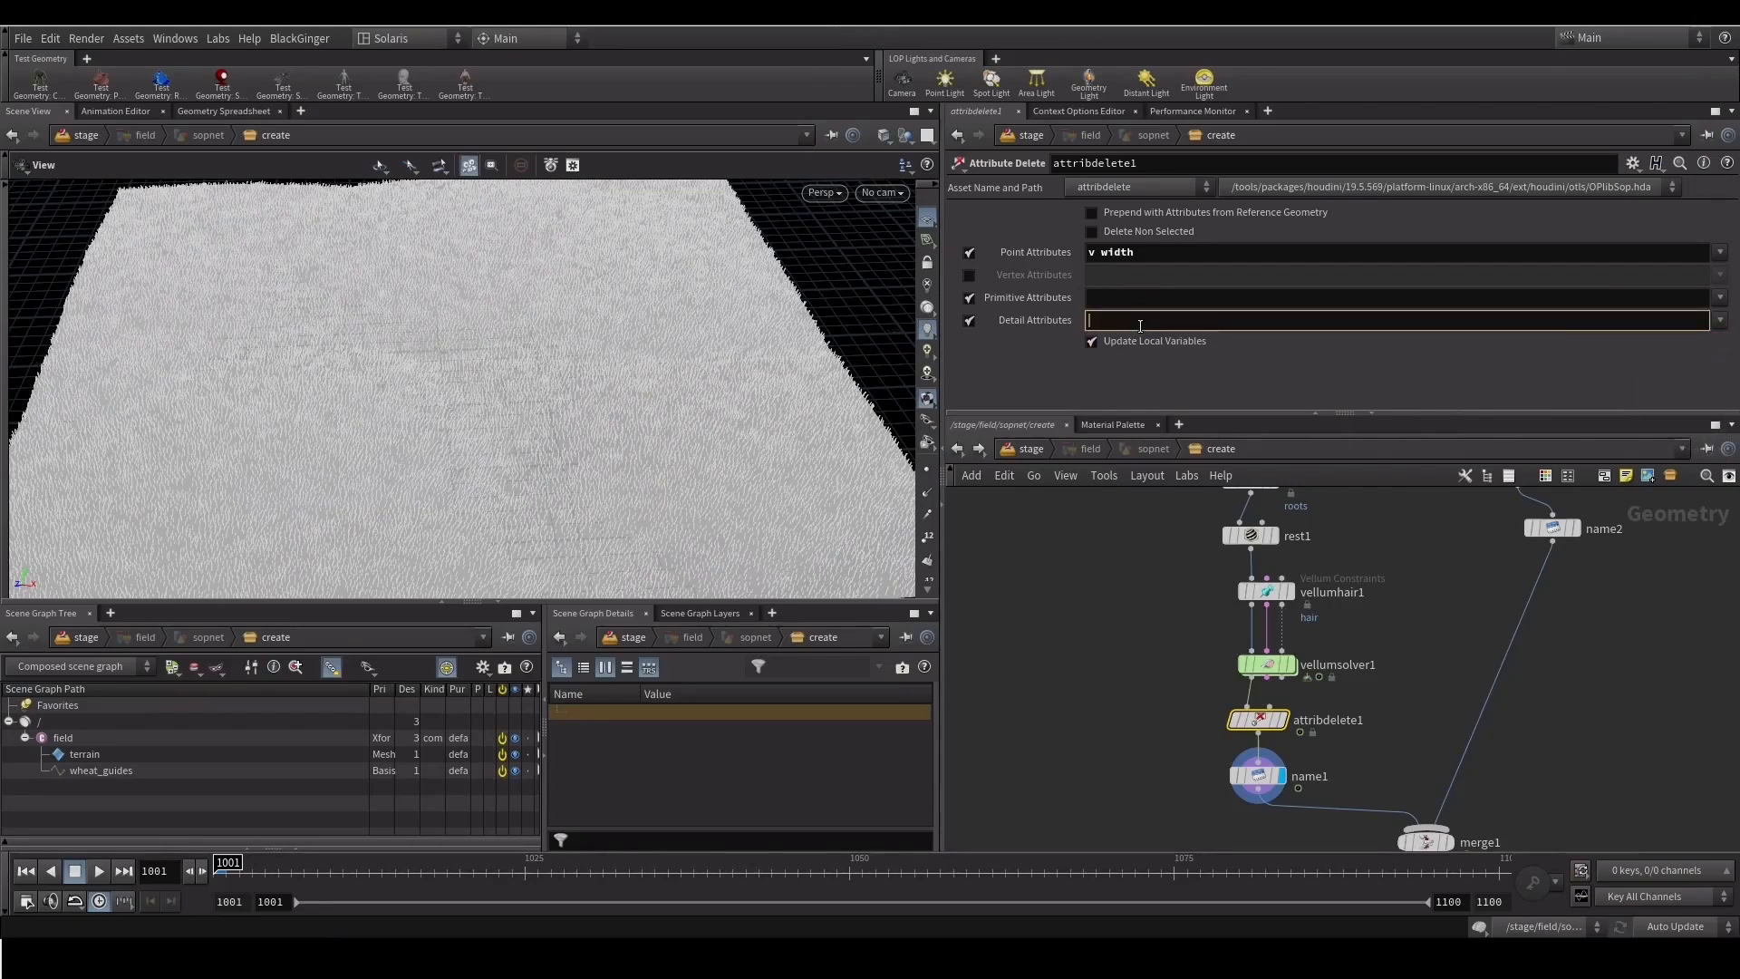
key("Return")
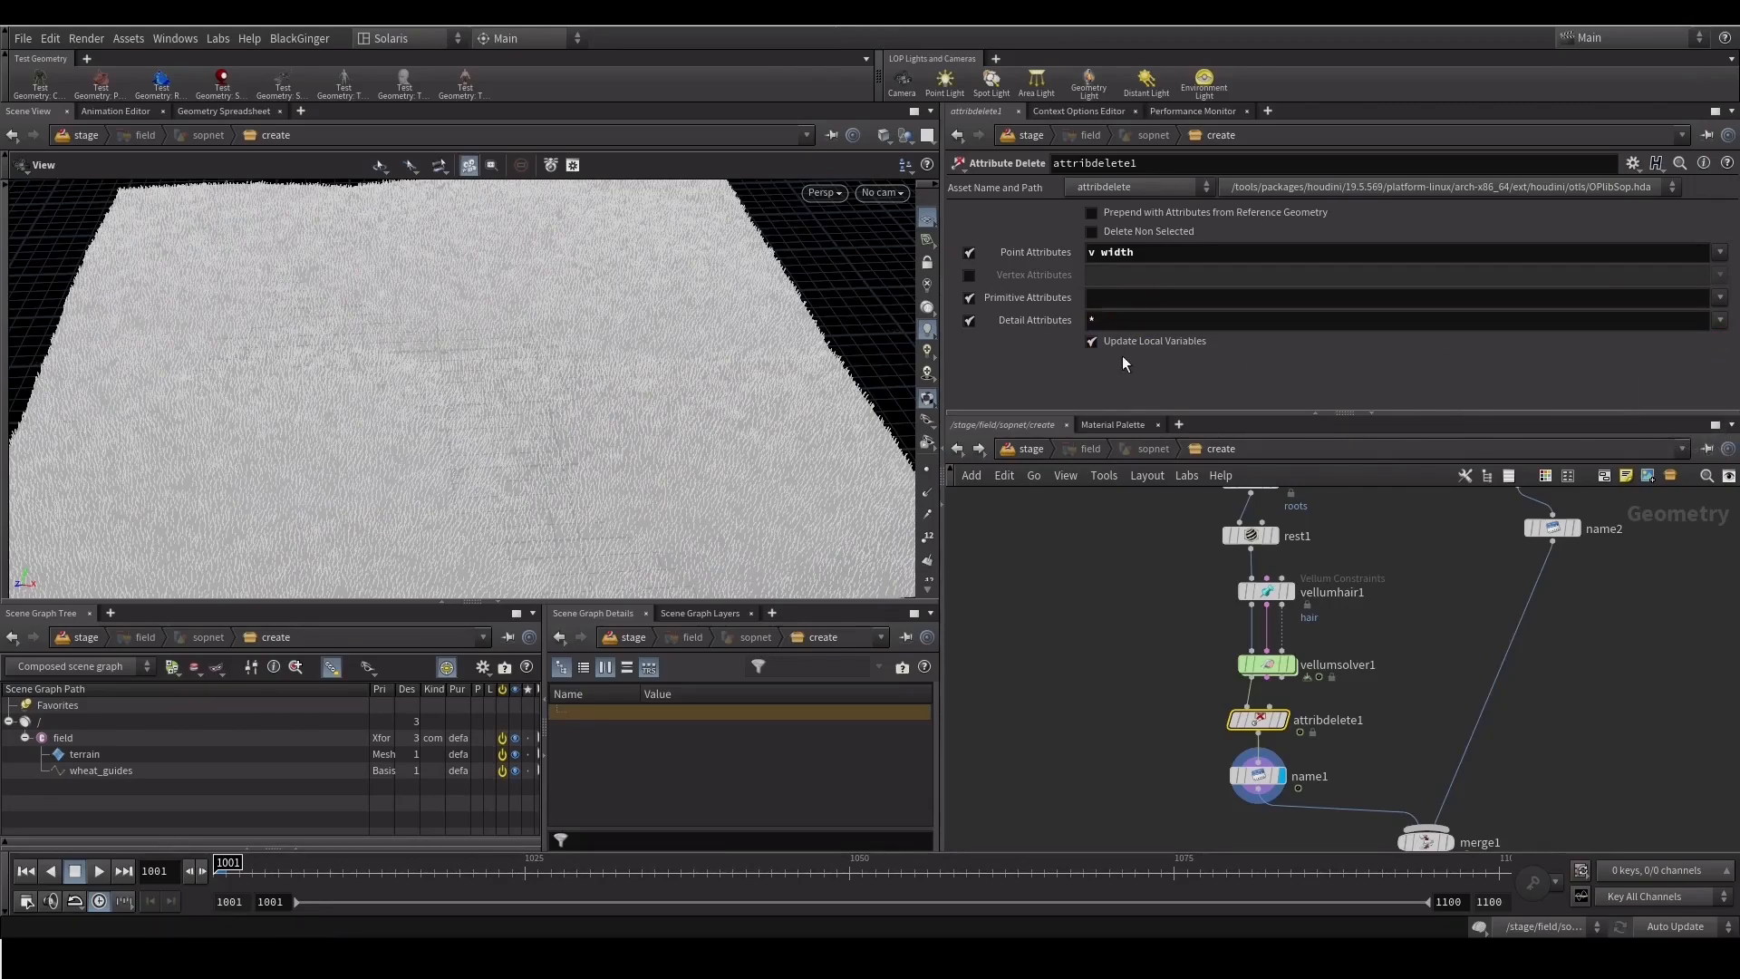
List skinprim, skinprimuv and id as the primitive attributes of attribdelete1
left_click(1720, 302)
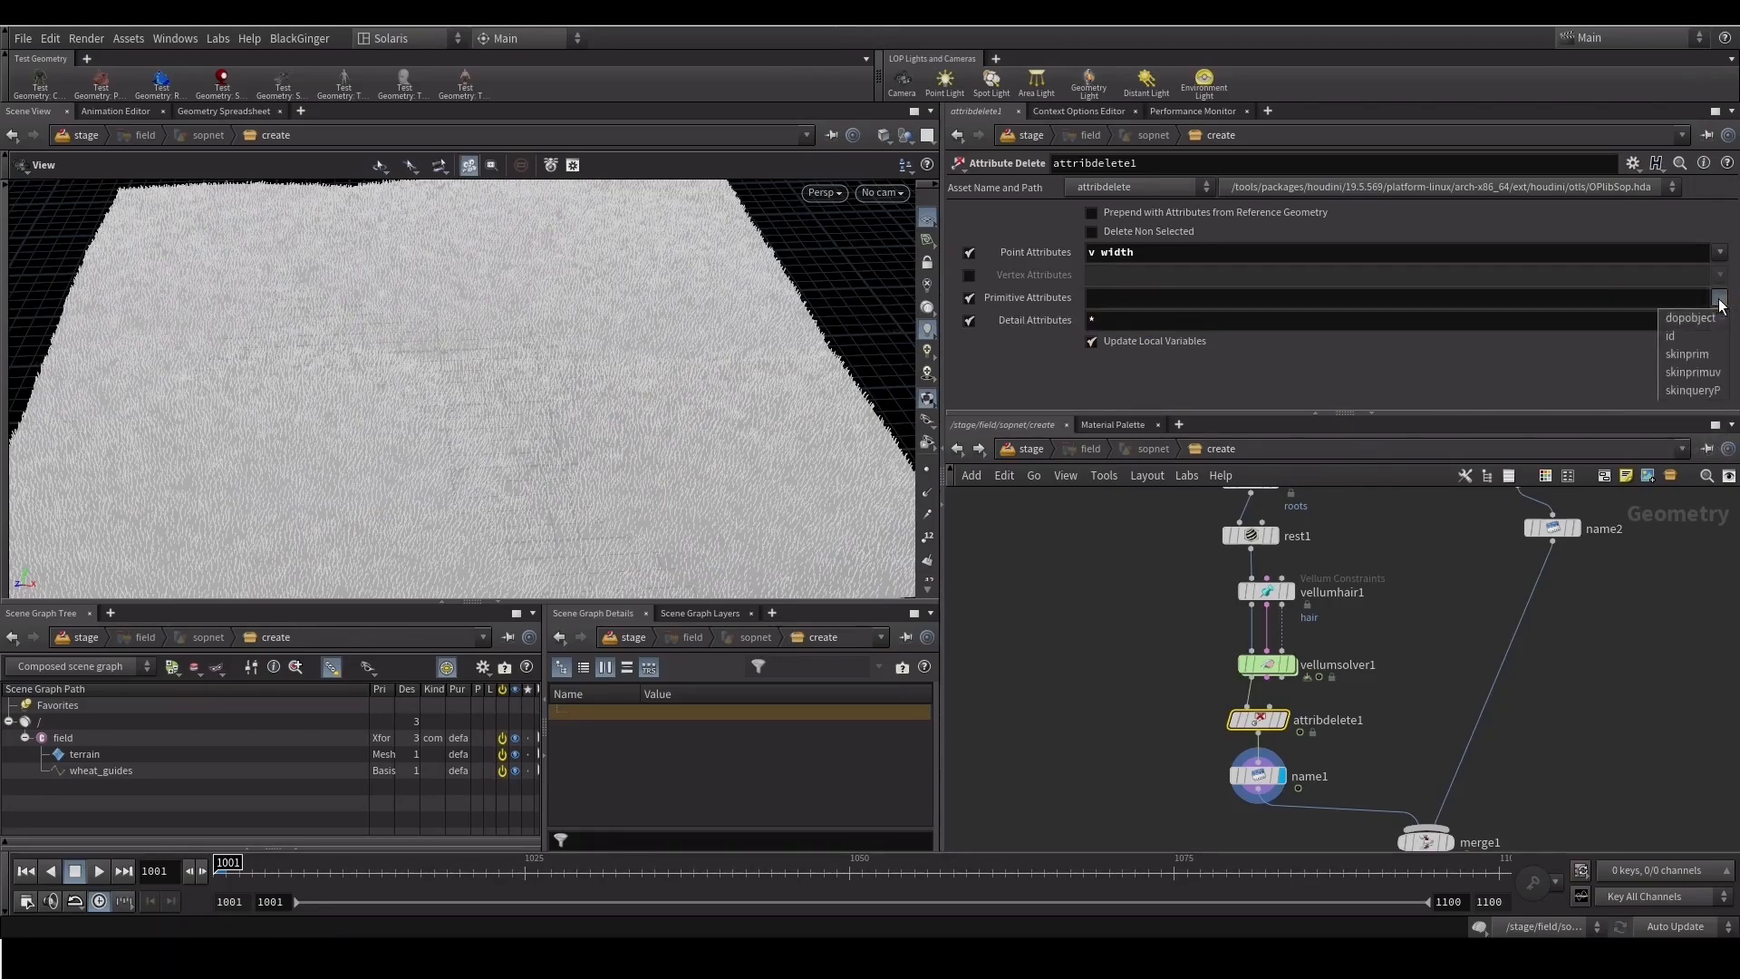
left_click(1688, 354)
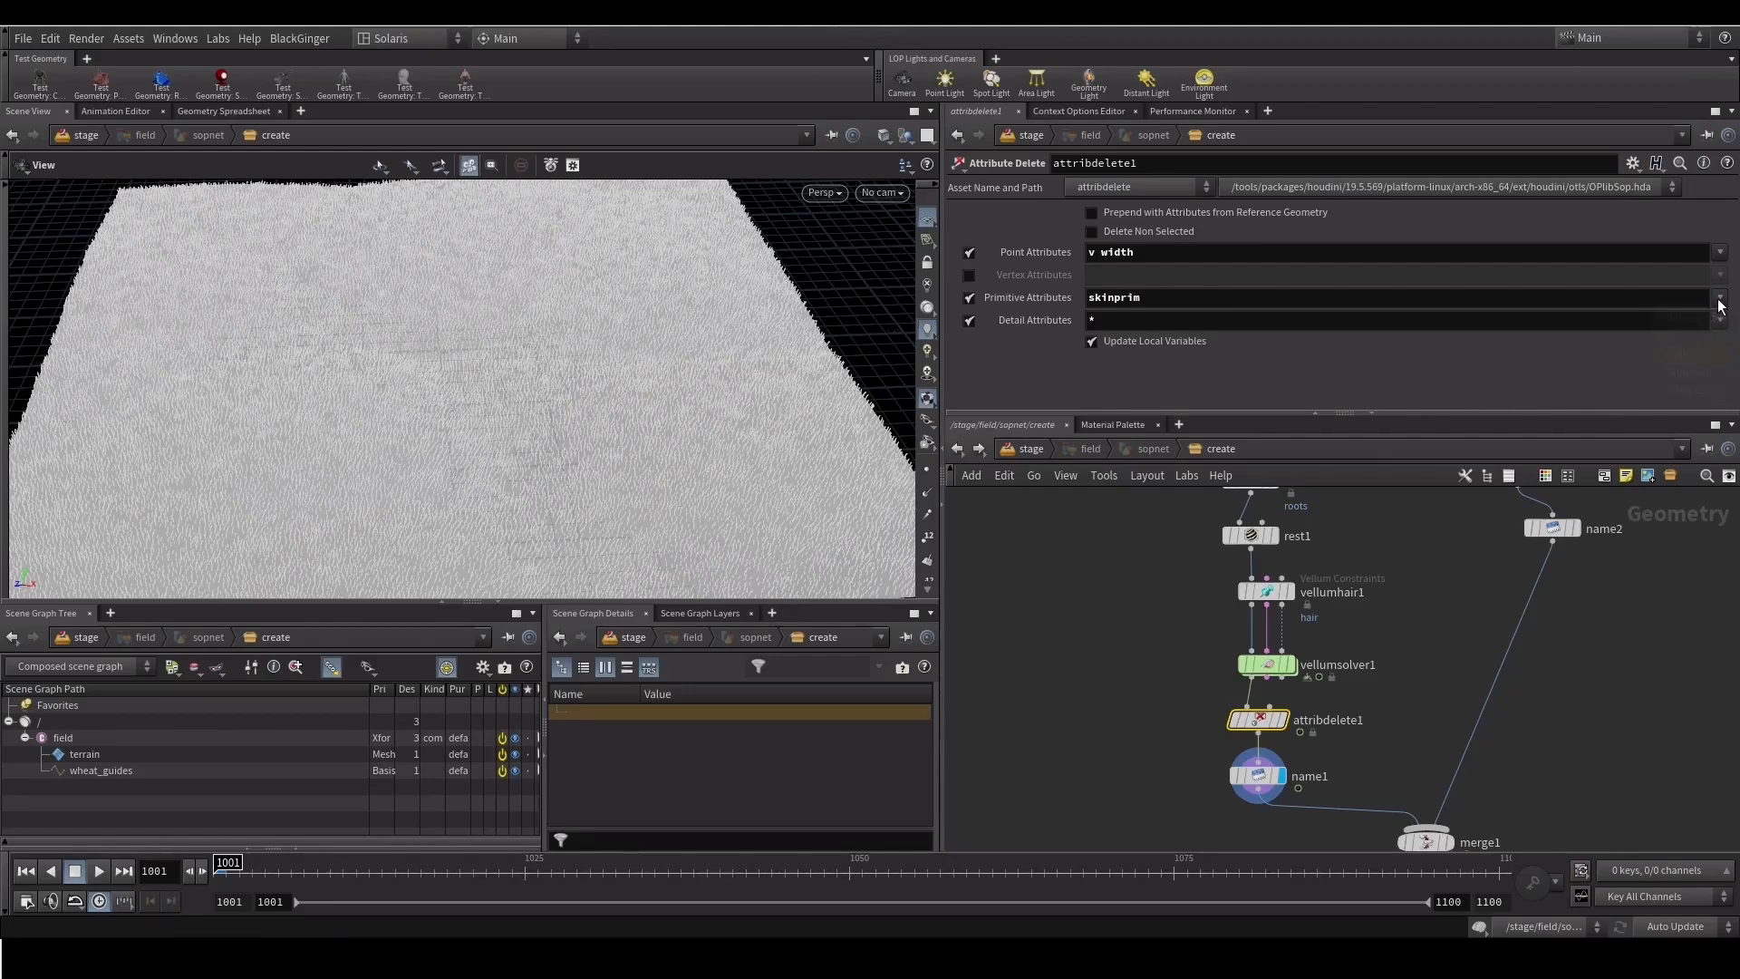
left_click(1718, 297)
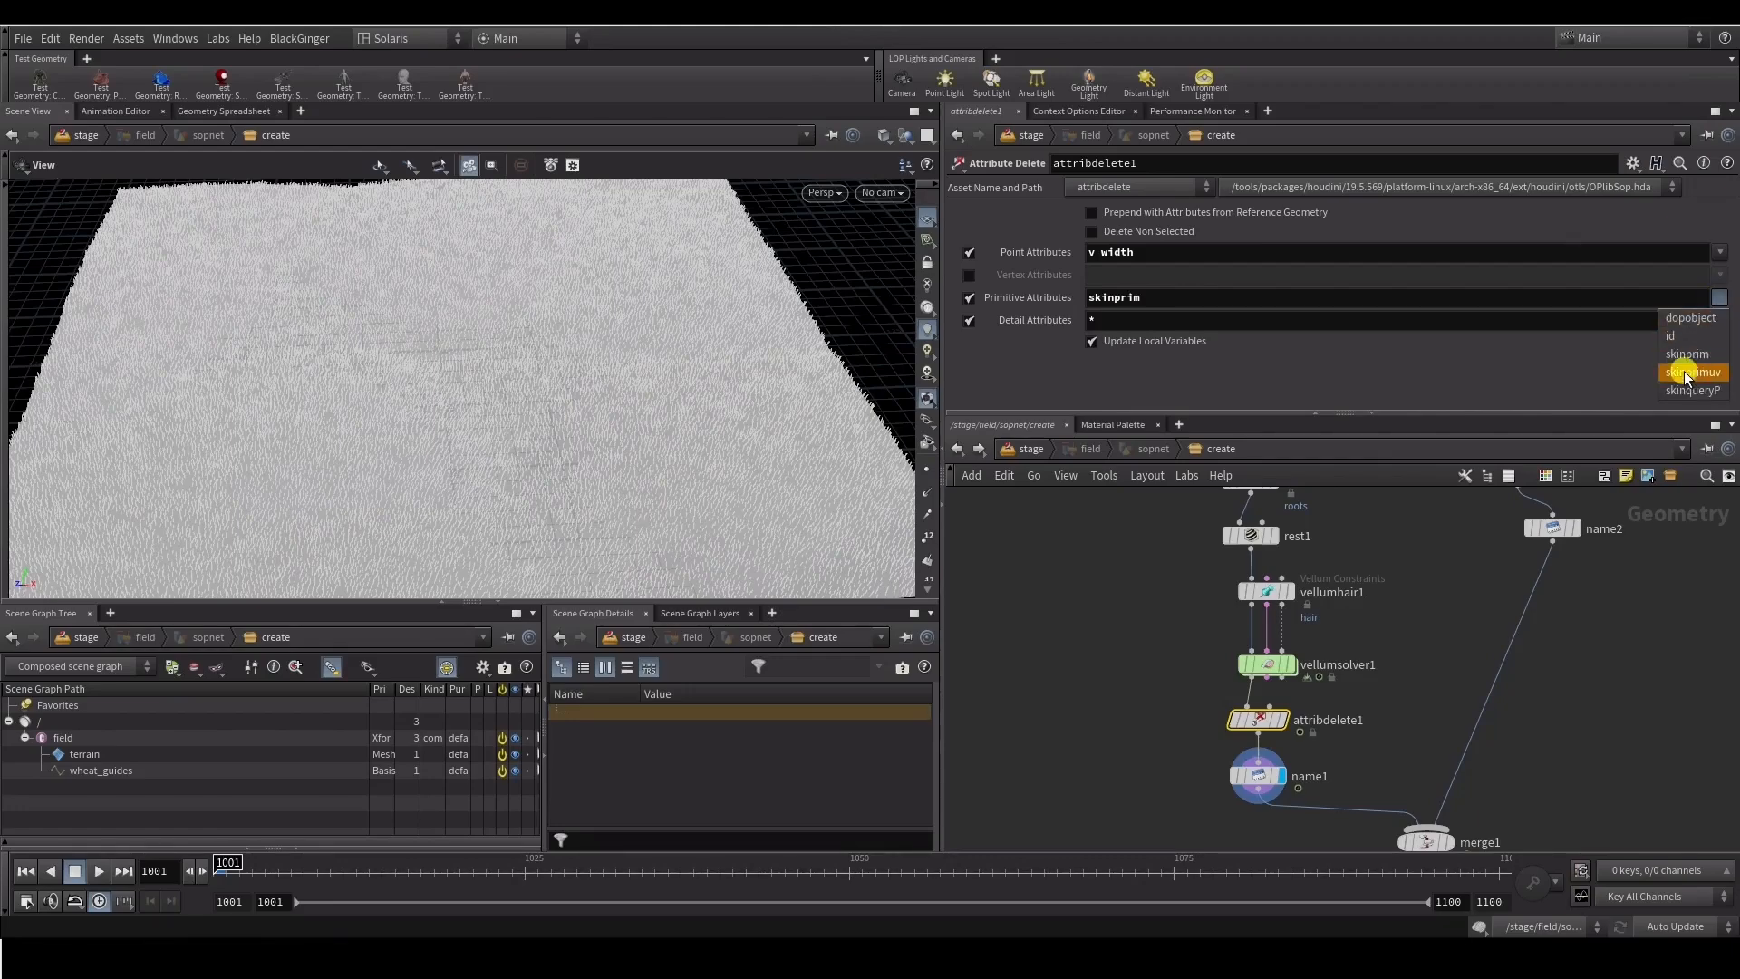
left_click(1687, 373)
left_click(1720, 299)
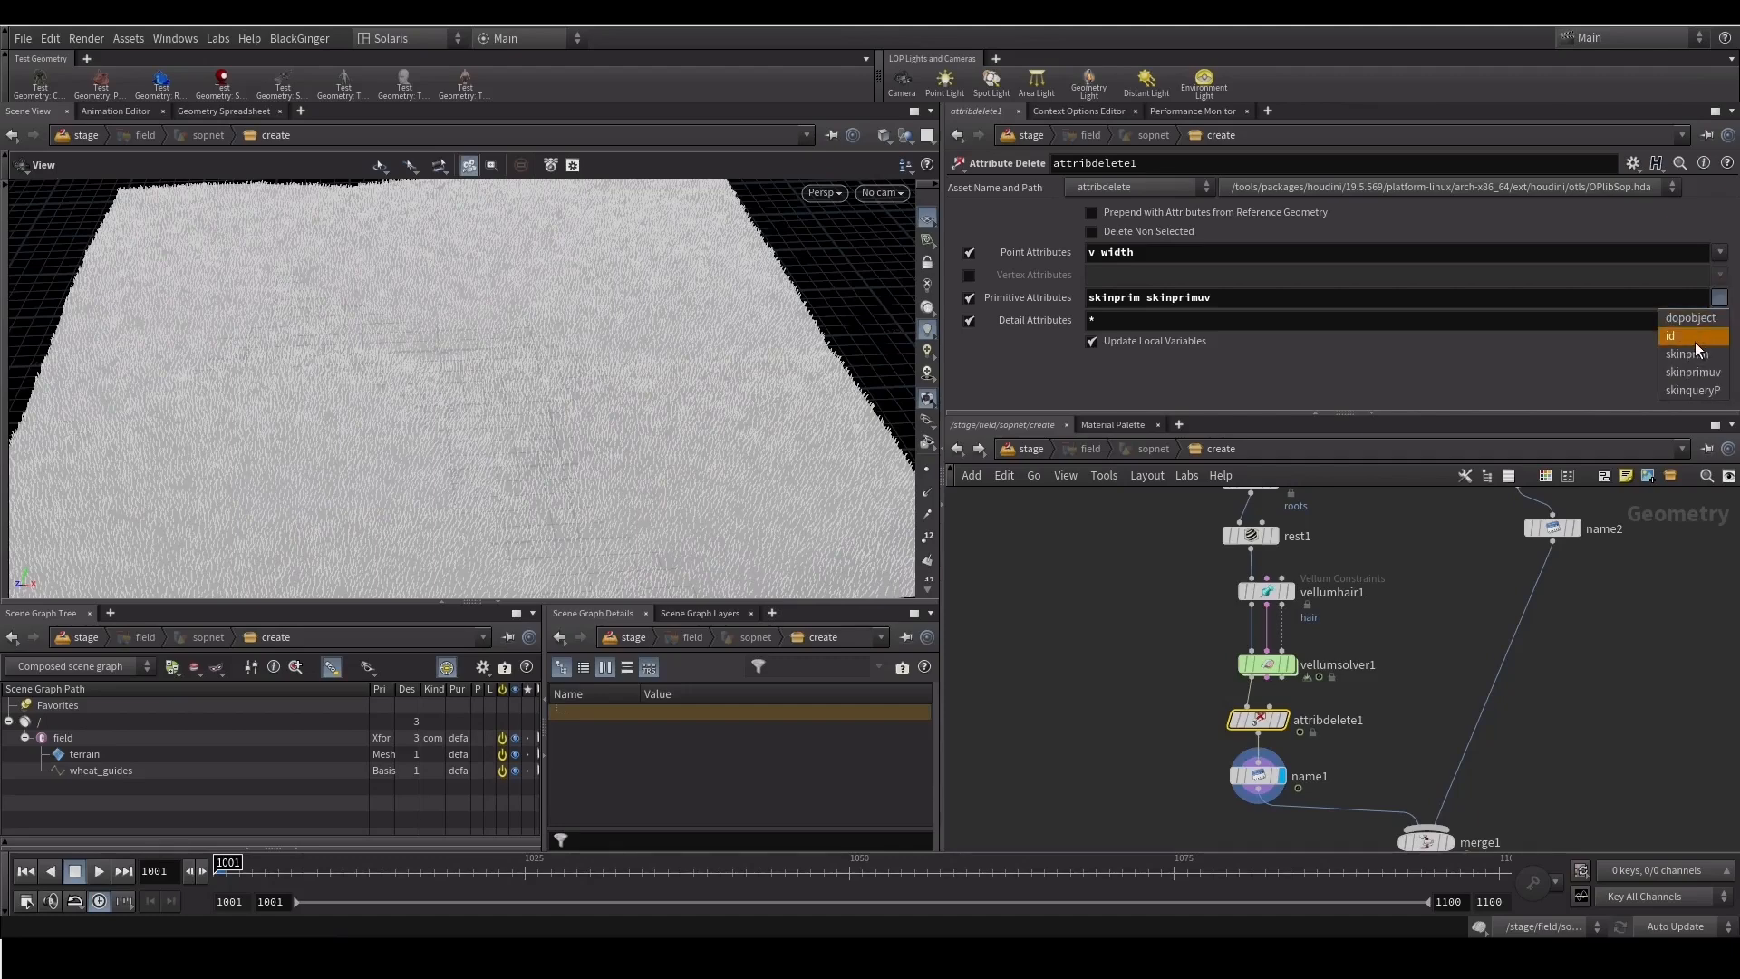
left_click(1693, 336)
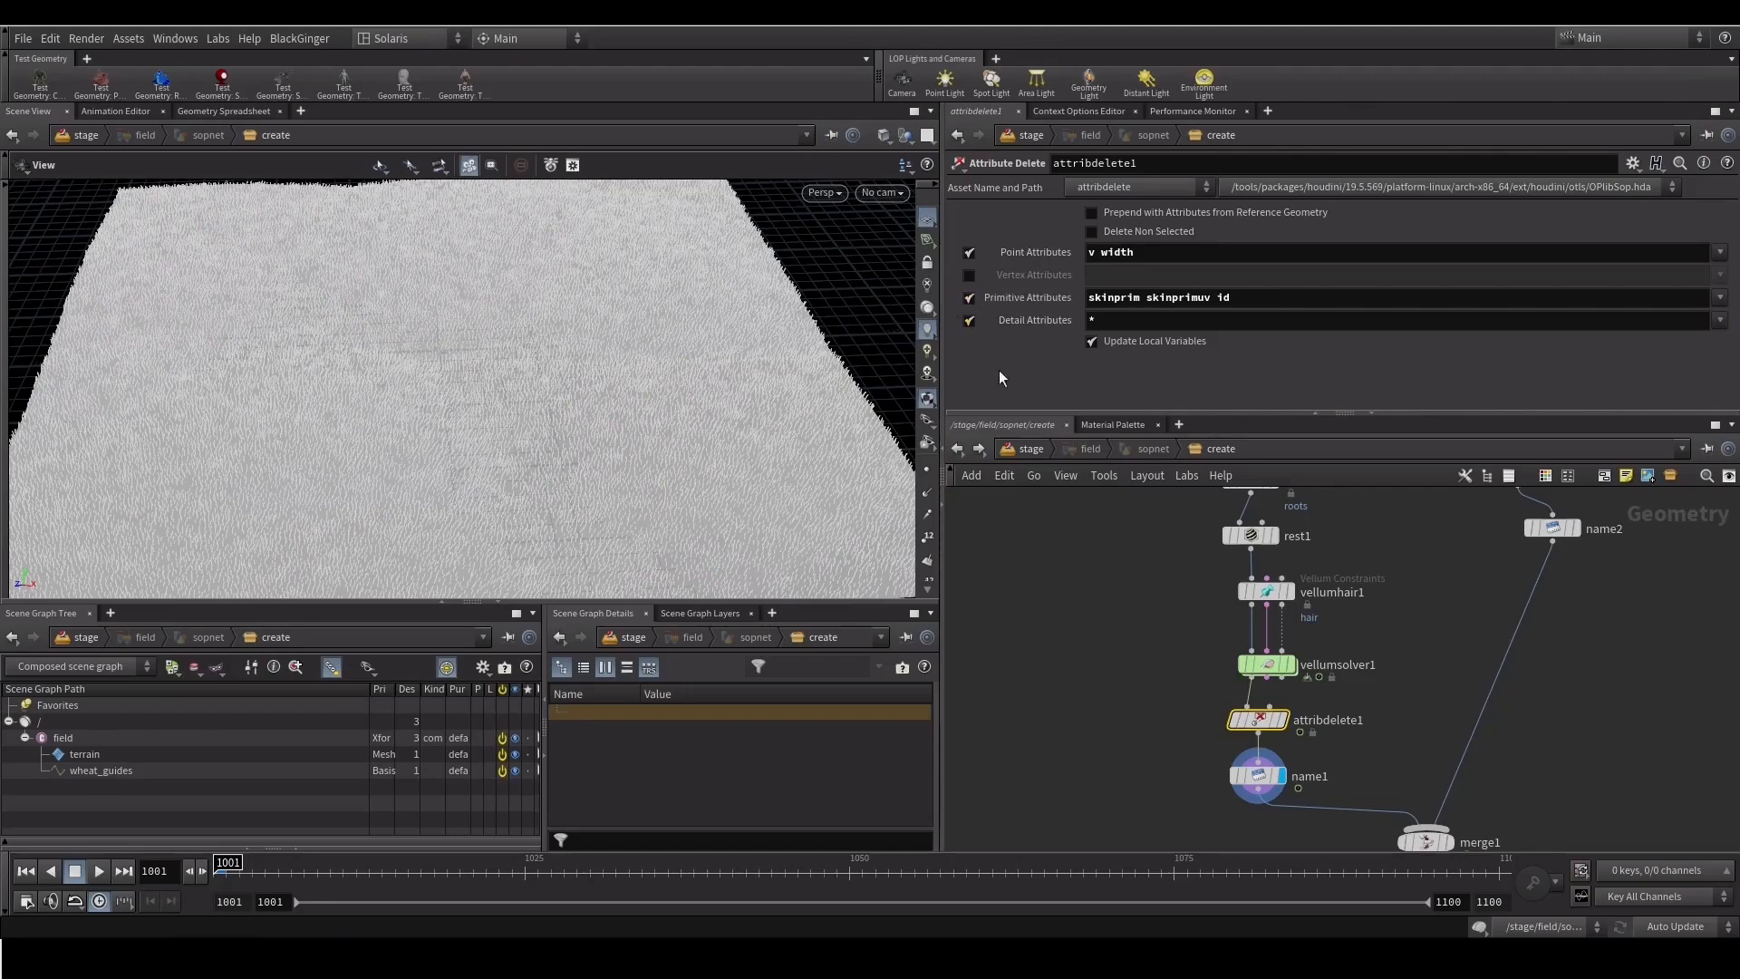
Change the point attributes pattern of attribdelete1 to "* ^v width"
middle_click(1255, 722)
left_click(1090, 254)
type("* ")
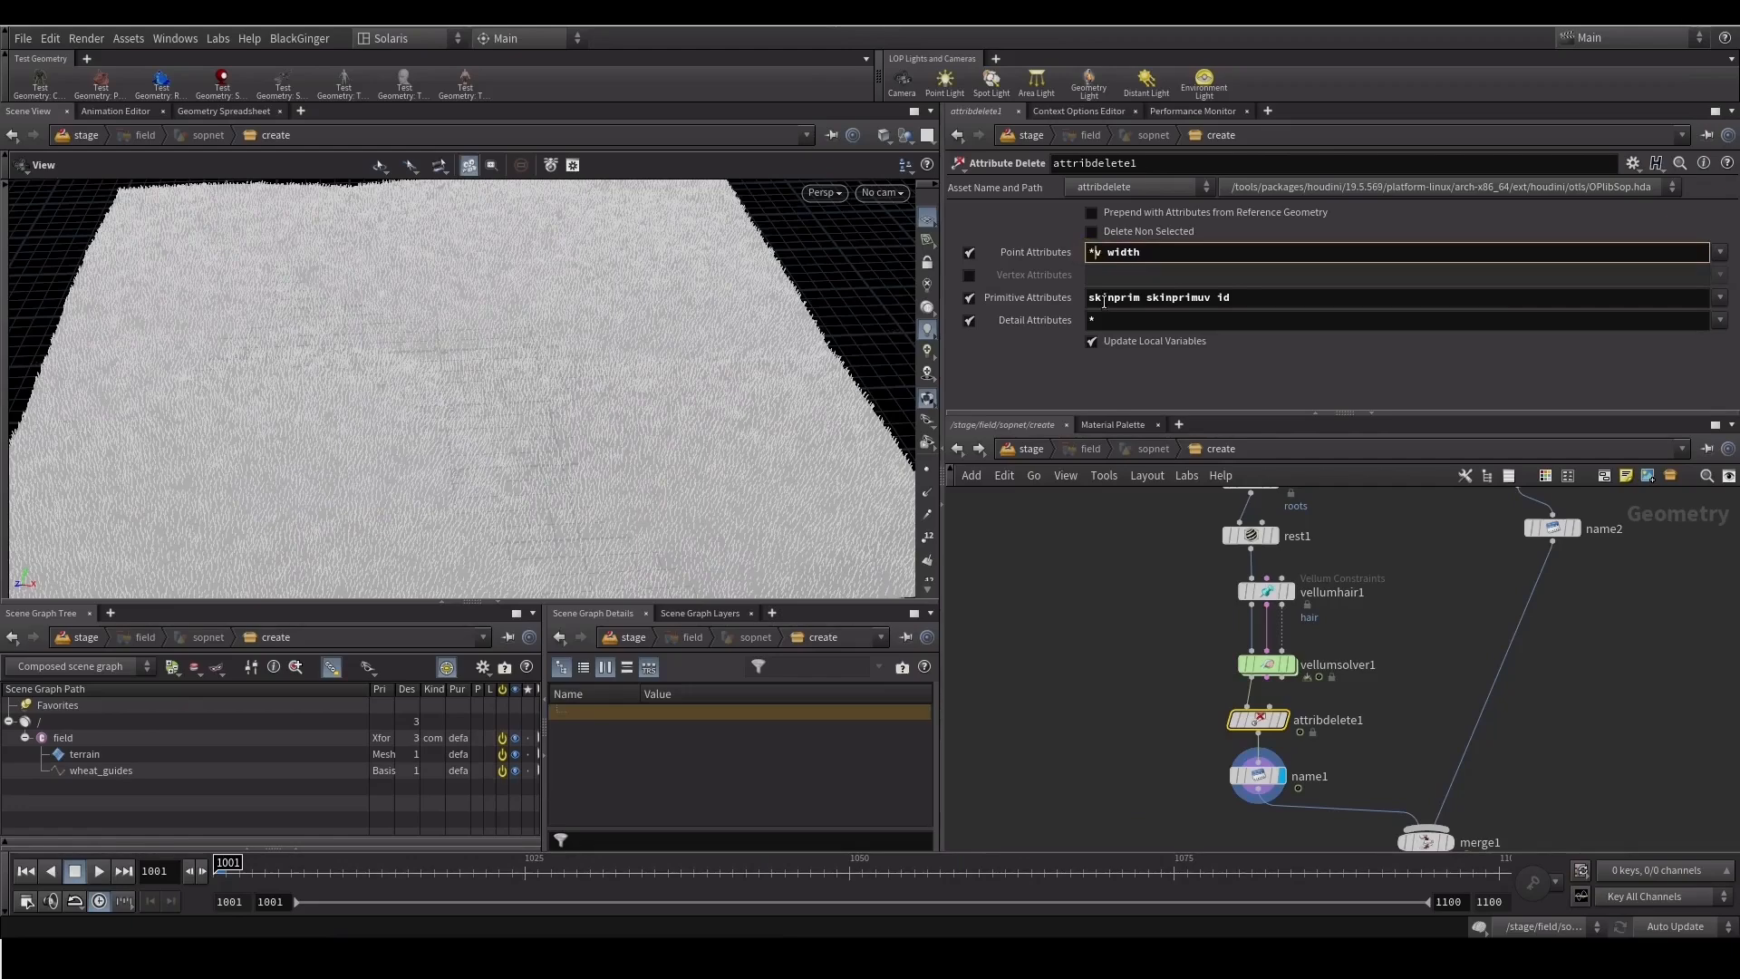
type("^00")
key("BackSpace")
key("BackSpace")
key("Return")
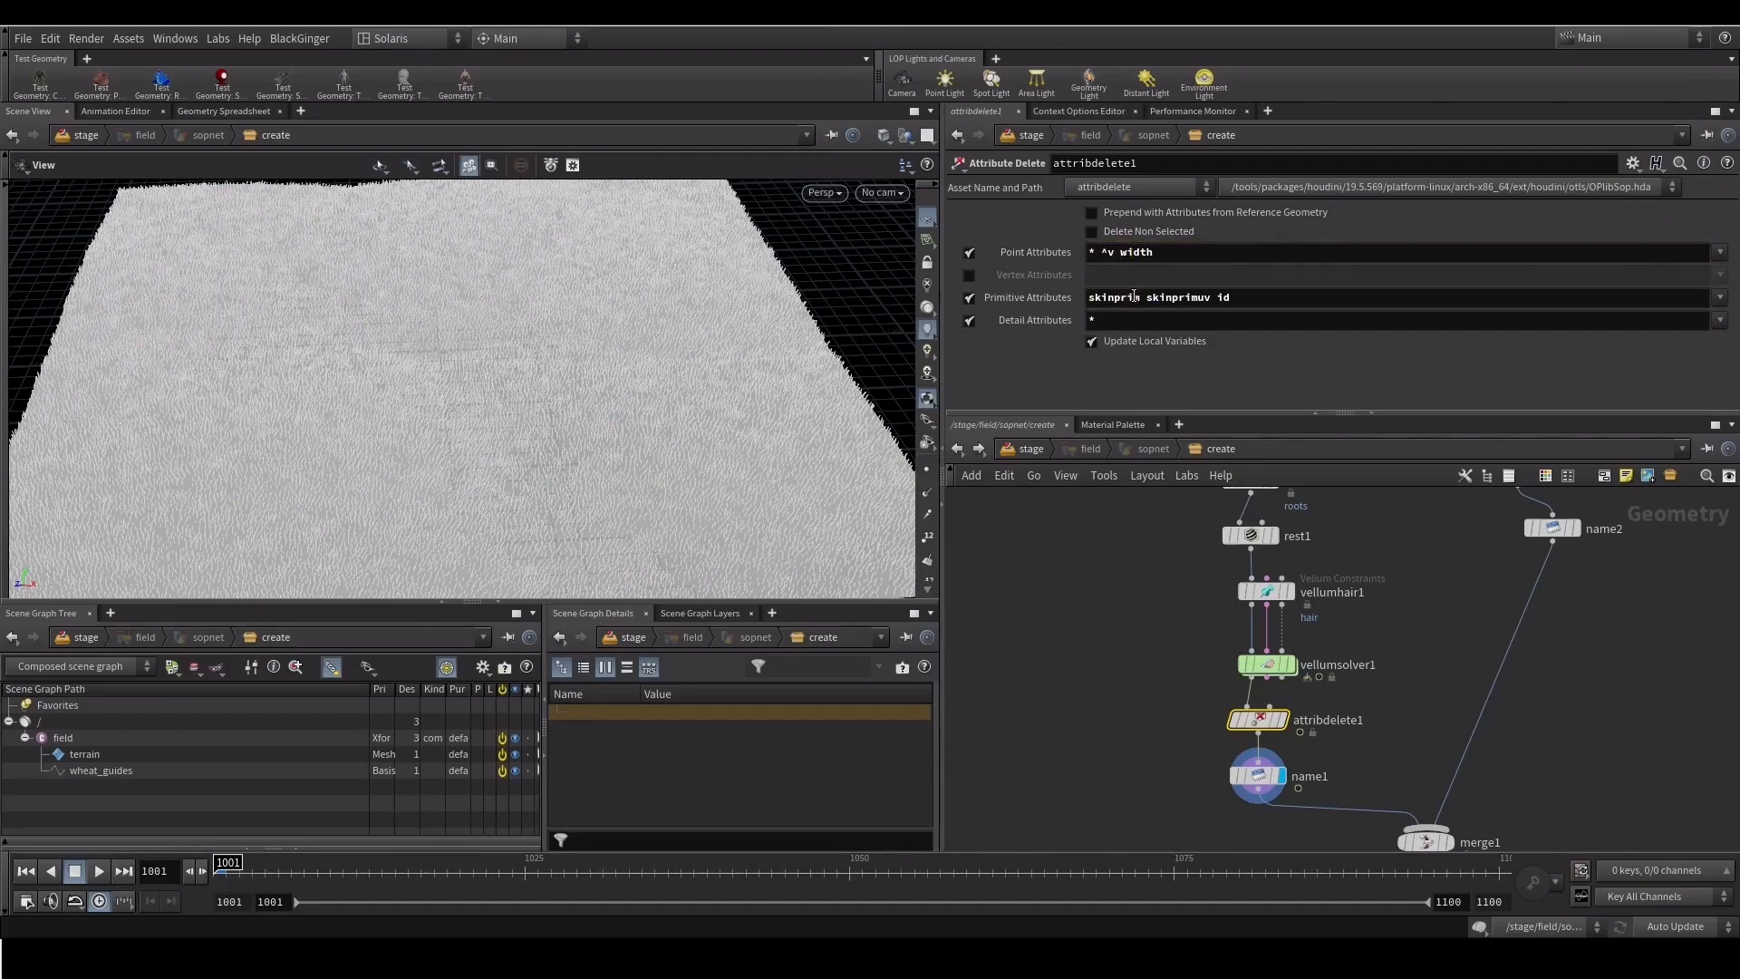
Change the primitive attributes pattern to "* ^skinprim ^skinprimuv ^id" so those three attributes are kept
left_click(1087, 304)
type("* ")
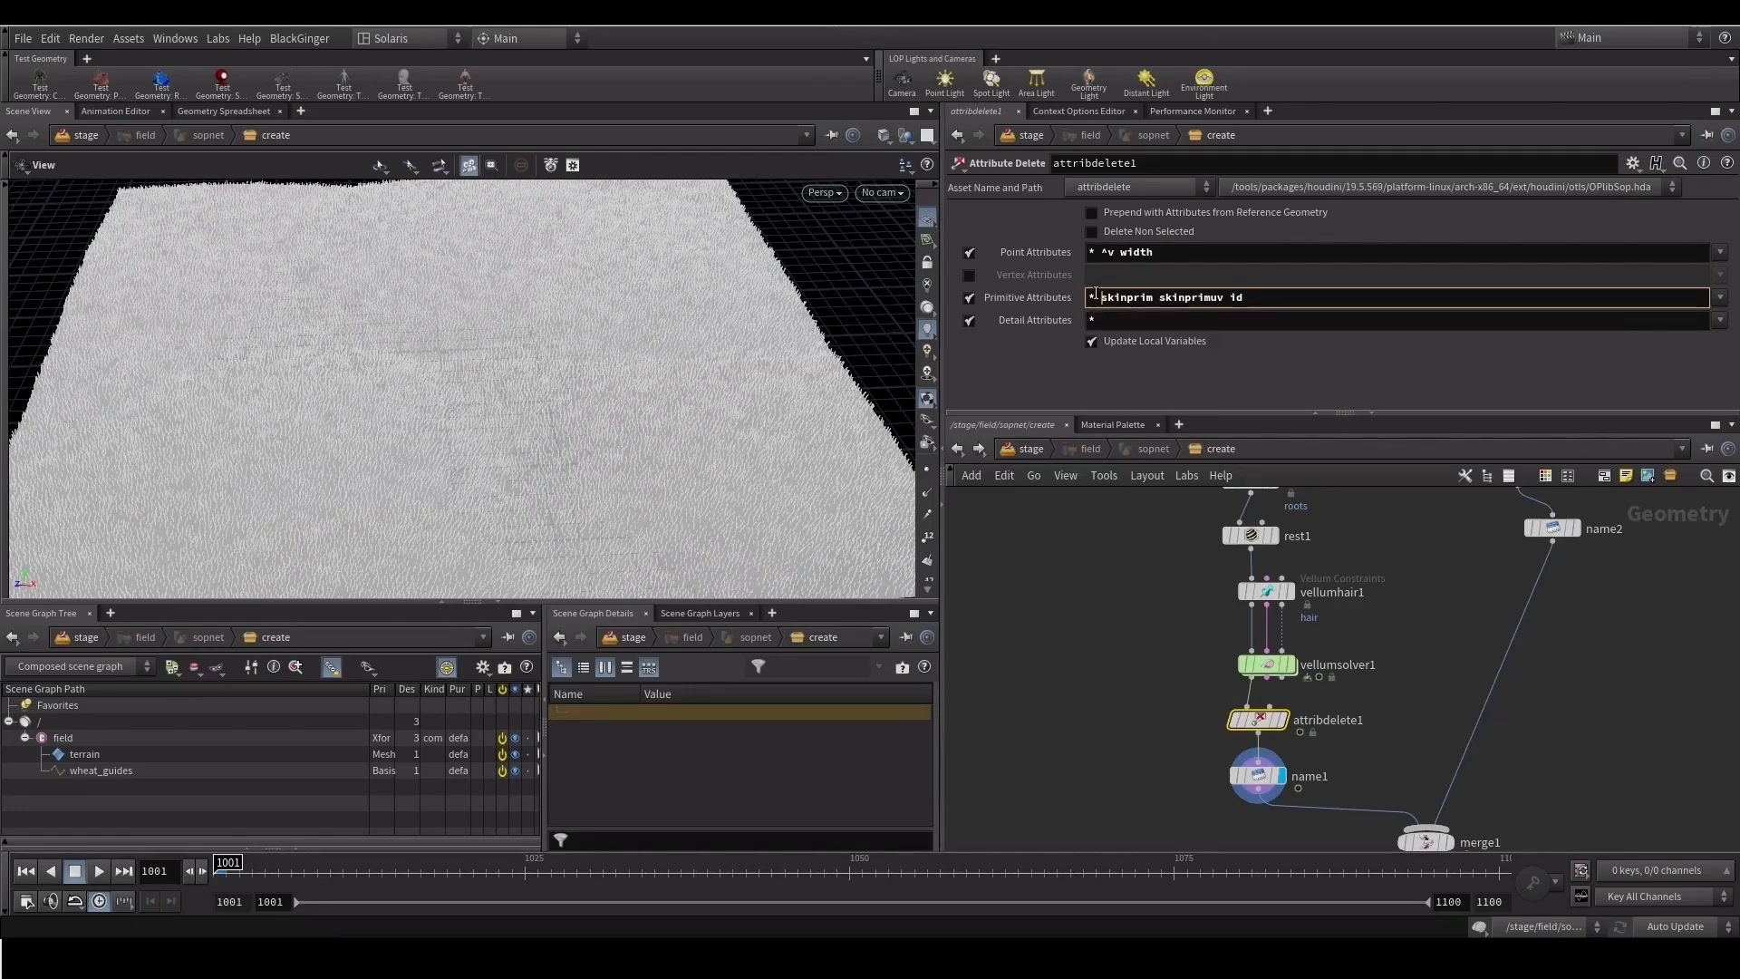
type("^")
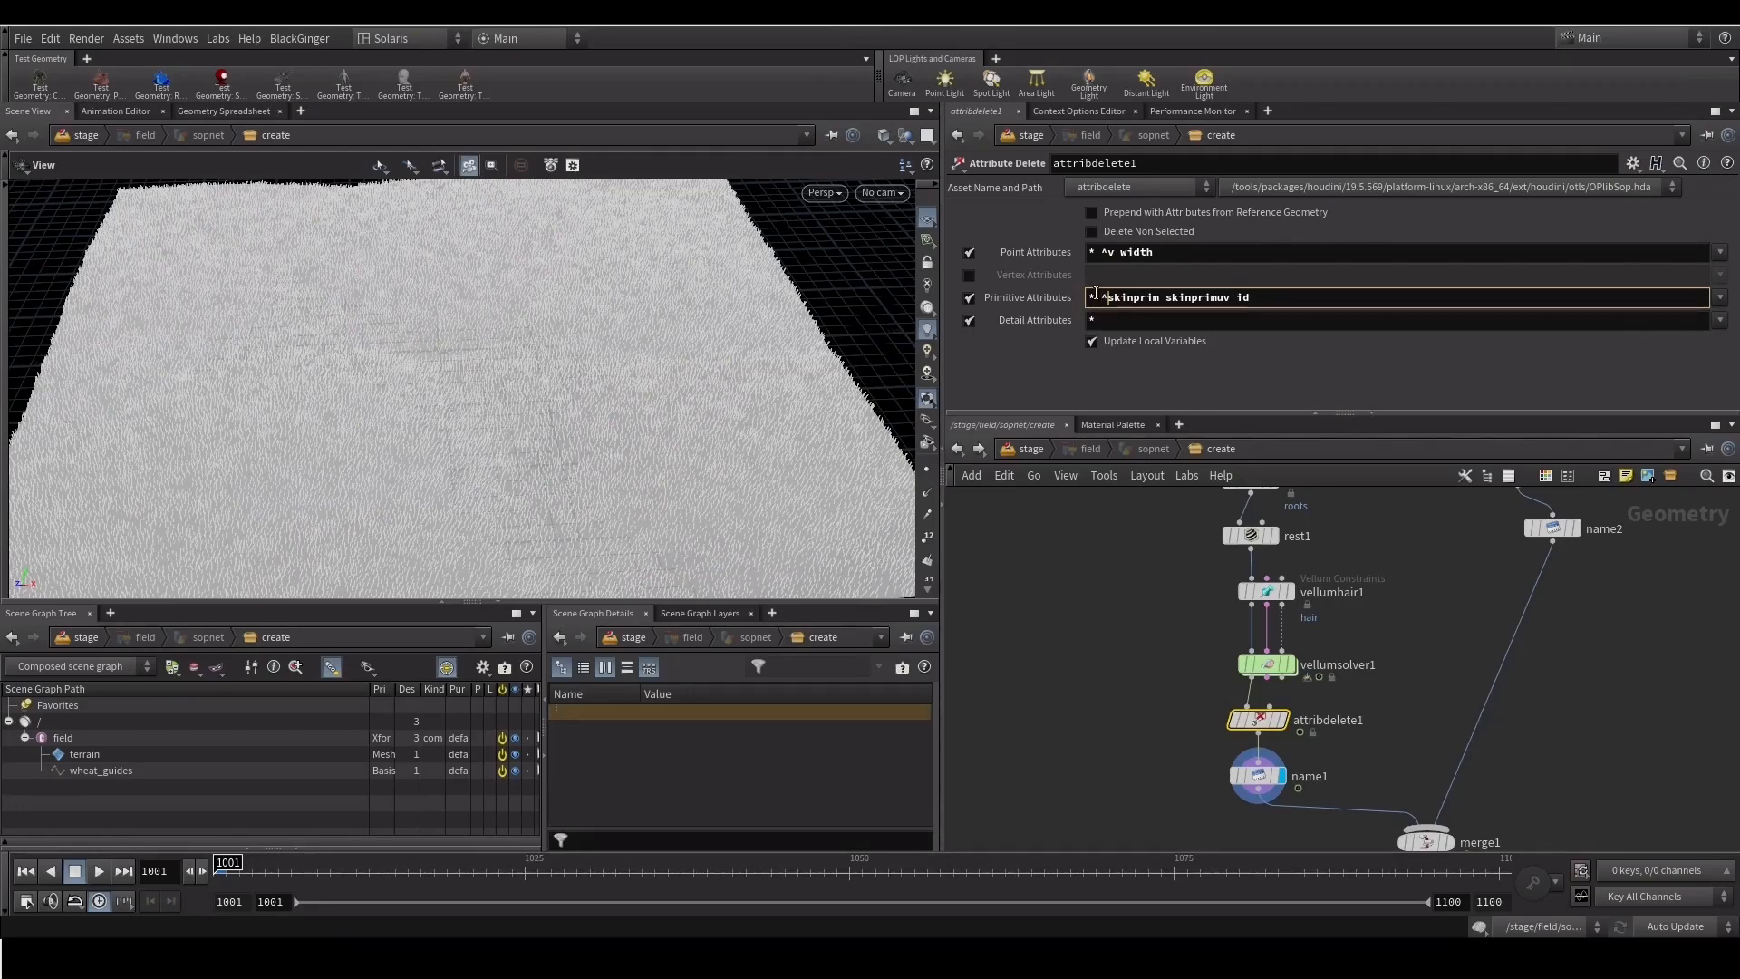
left_click(1164, 302)
type("^")
left_click(1243, 299)
type("^")
Compare the attribute lists in the node info of attribdelete1 and vellumsolver1
middle_click_drag(1265, 726, 1196, 749)
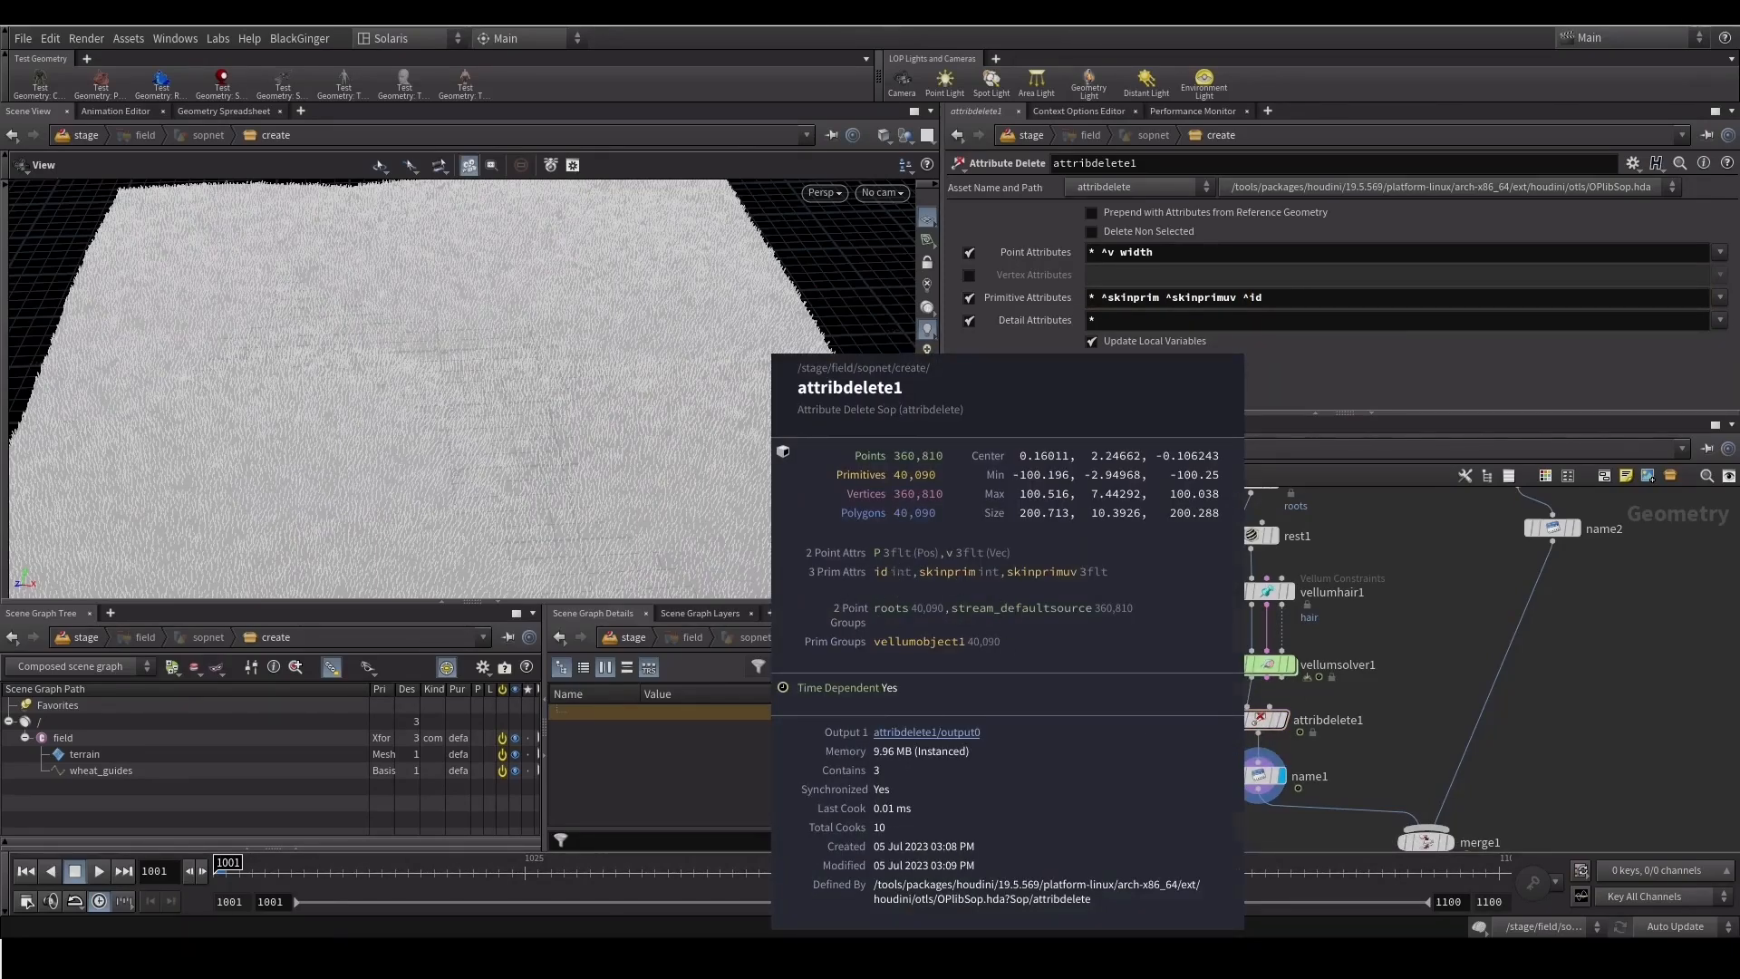
middle_click_drag(895, 584, 898, 587)
middle_click_drag(1248, 680, 1236, 675)
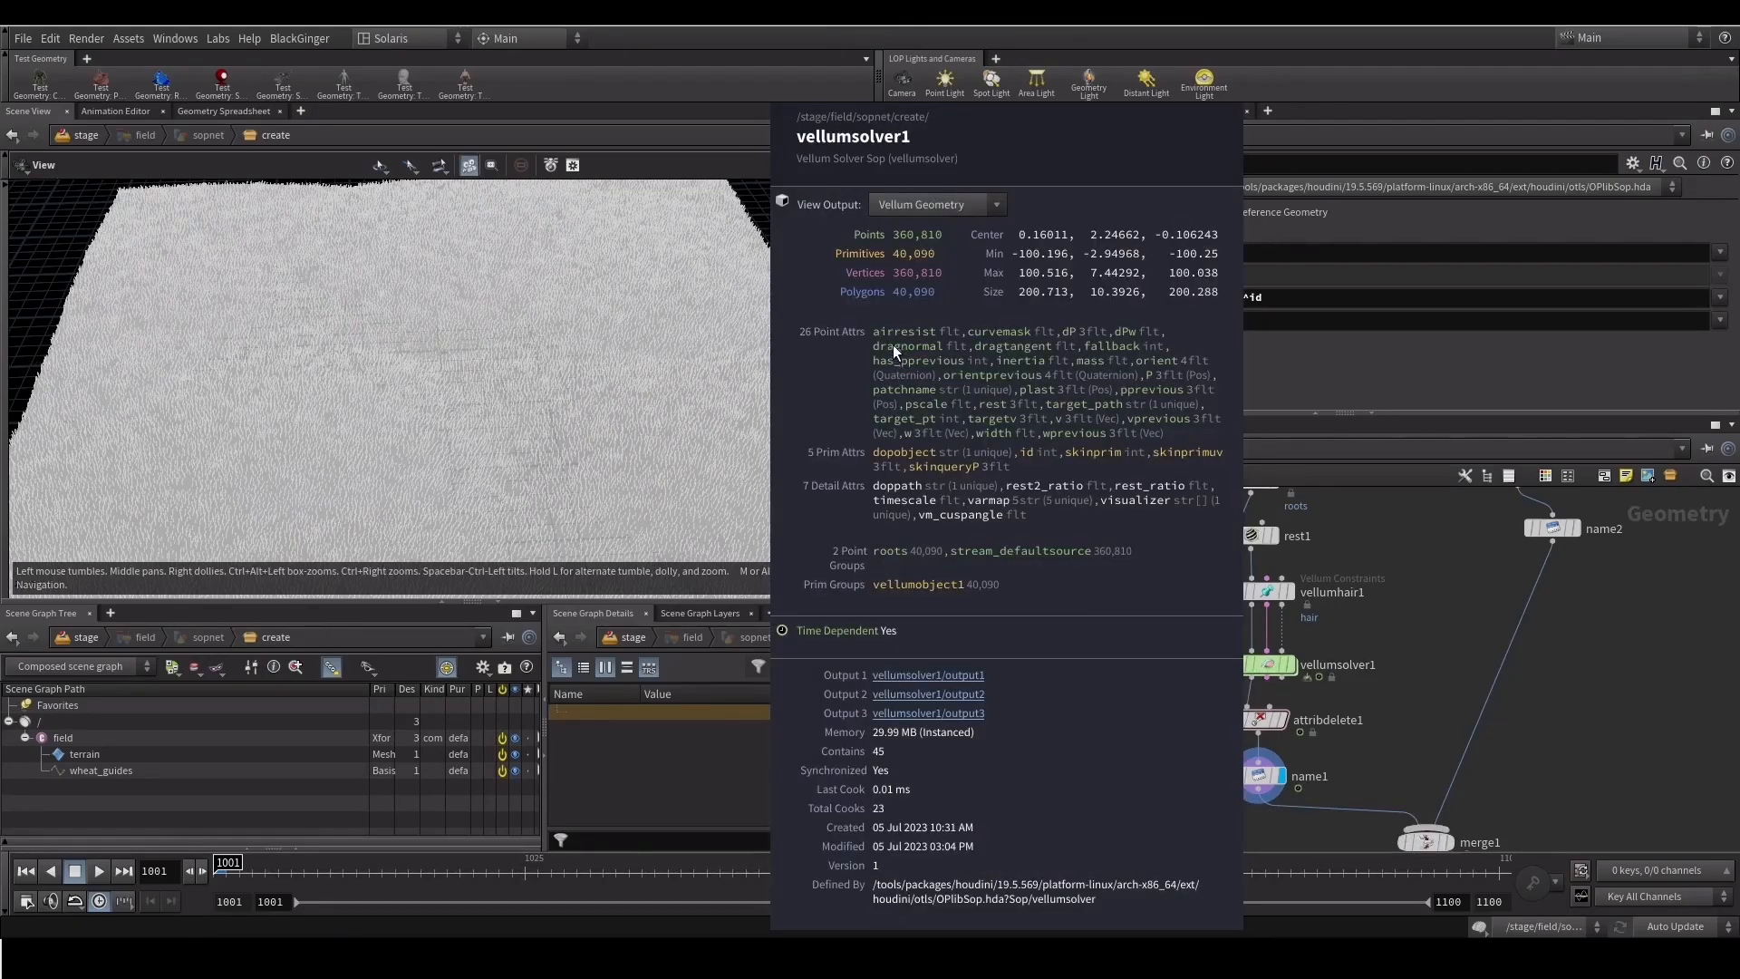
middle_click_drag(1101, 476, 1102, 477)
middle_click_drag(1164, 715, 1124, 536)
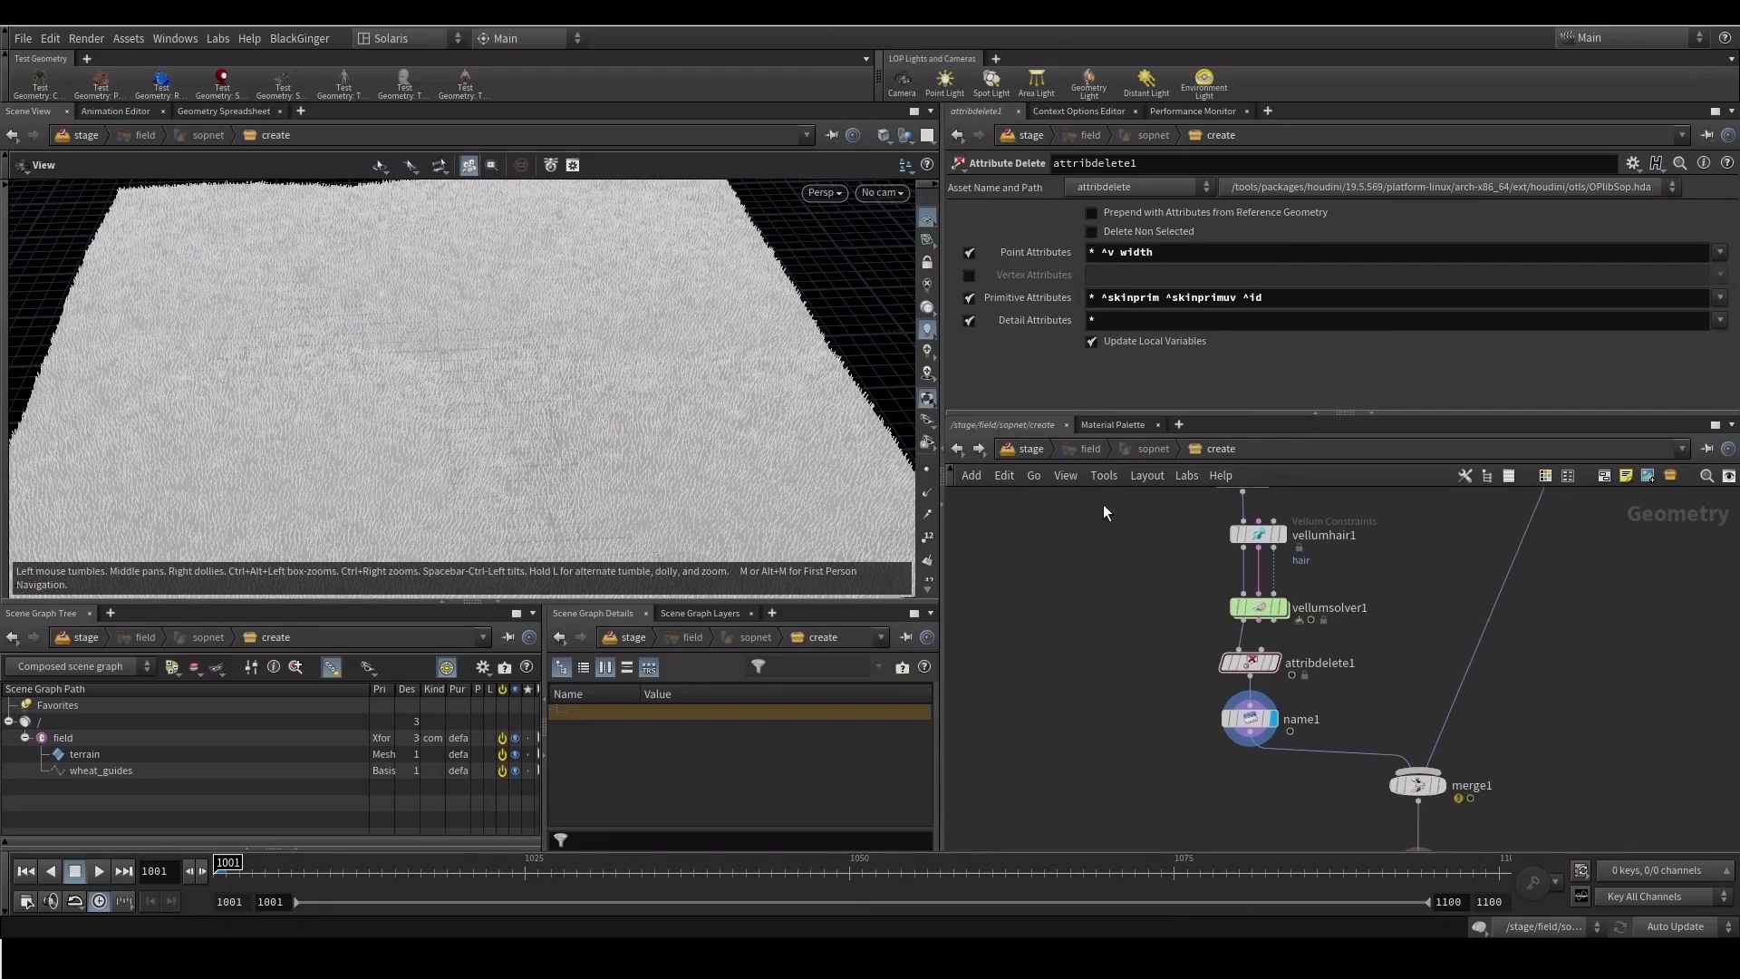
Return to the stage level and check the wheat's thickness in the Karma viewport
left_click(1024, 448)
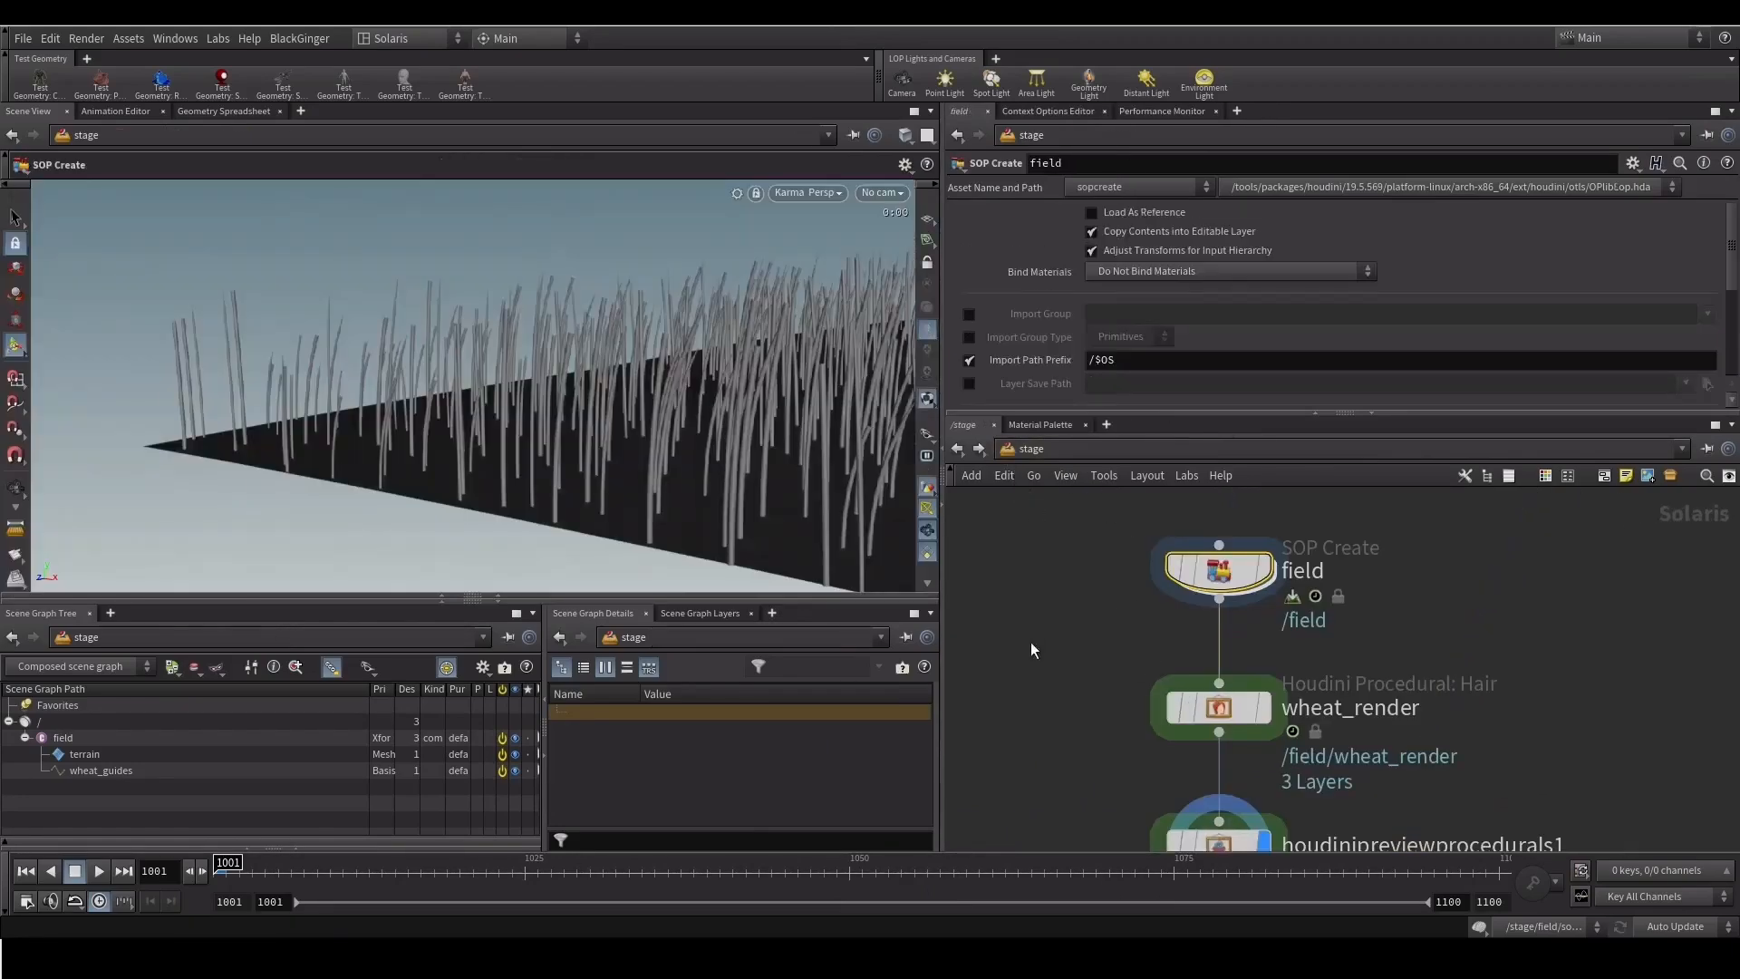
middle_click_drag(1065, 741, 1107, 653)
left_click(1110, 662)
key("h")
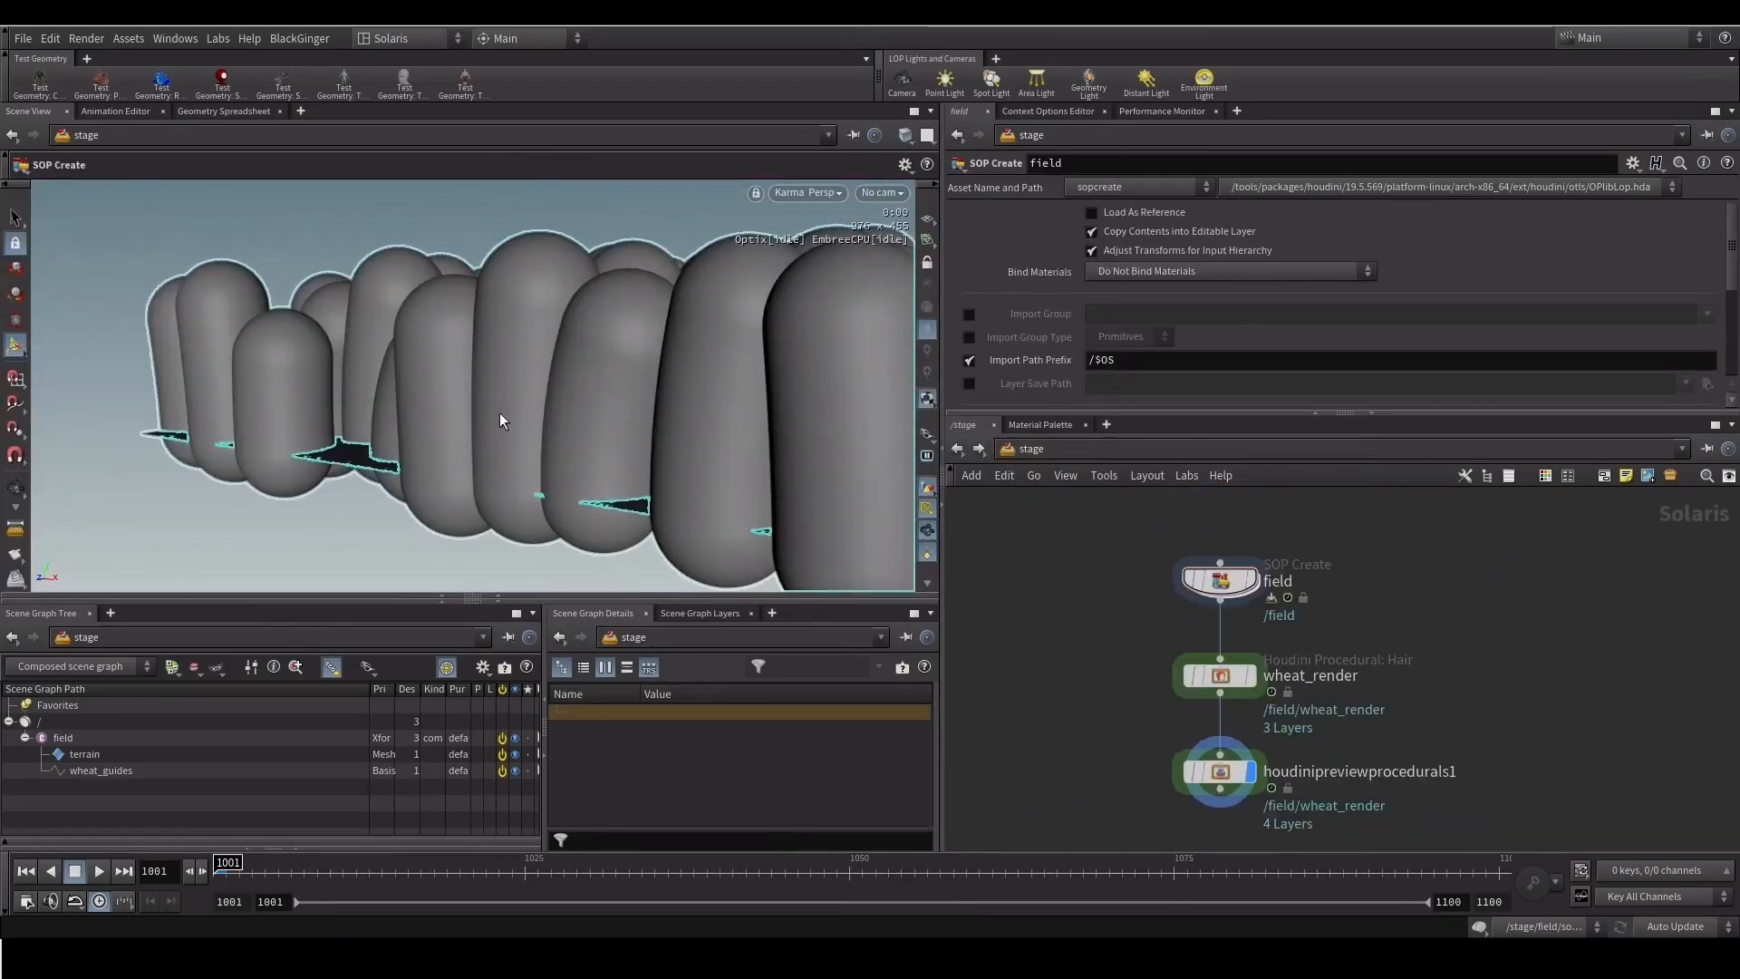
Re-enter the field node's geometry network and change attribdelete1's point attributes pattern to "* ^v ^width"
left_click(1217, 596)
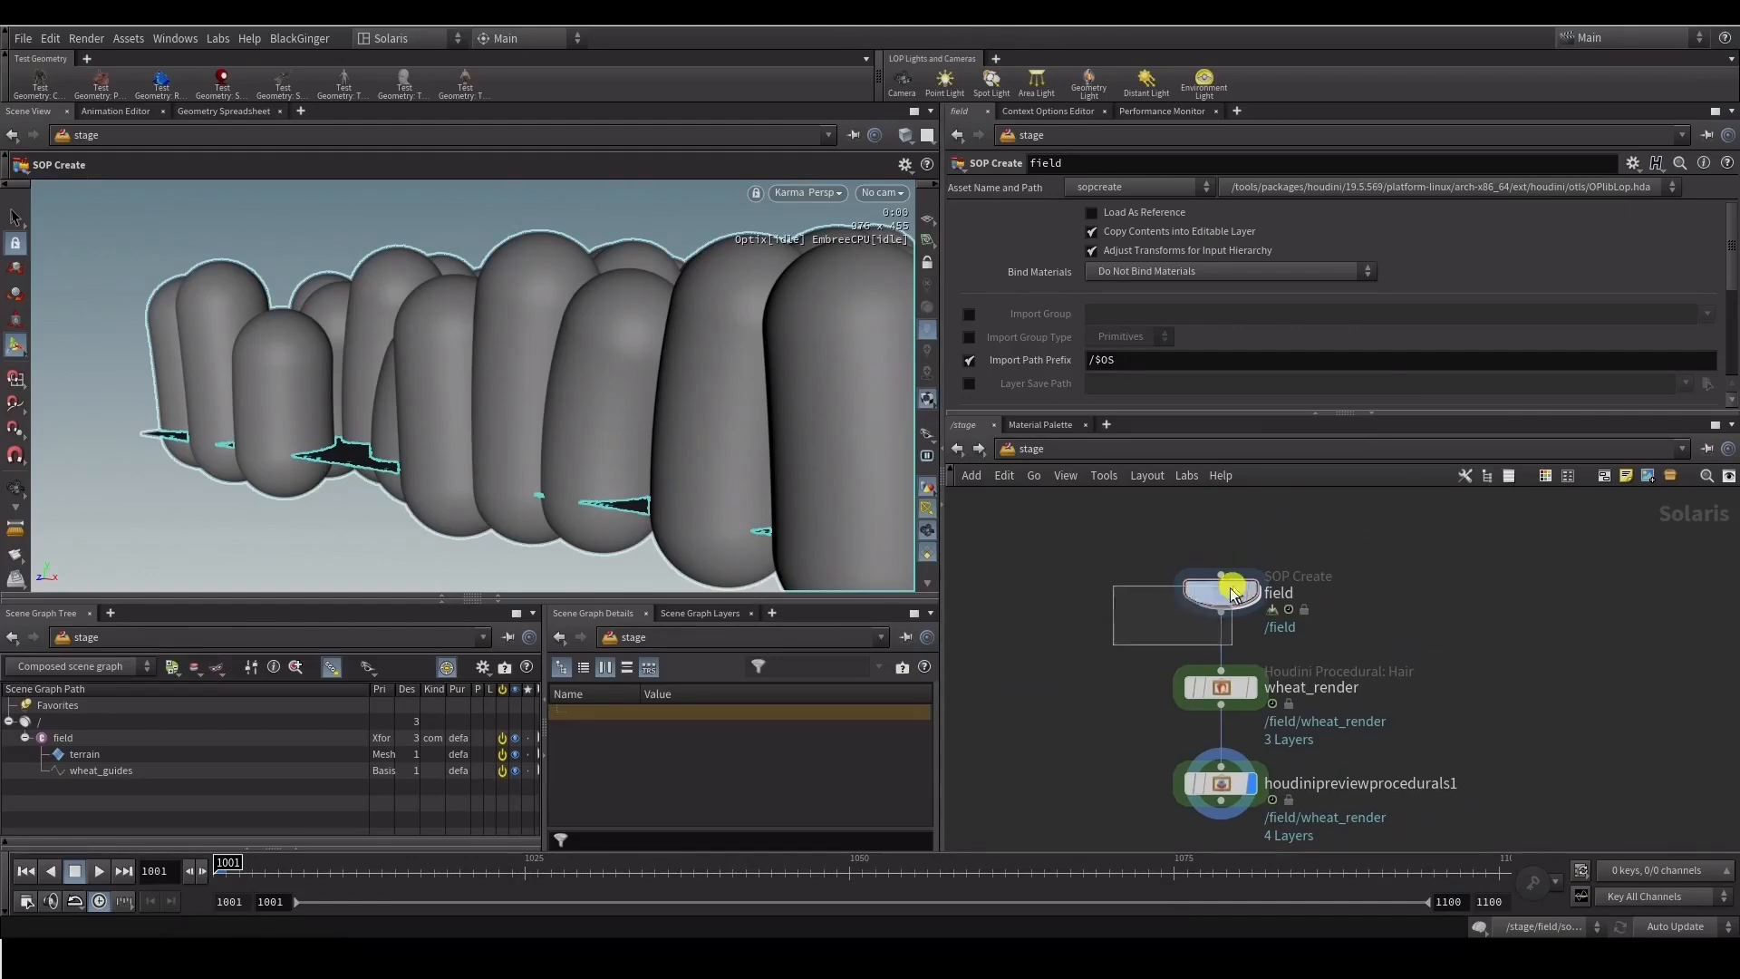
double_click(1217, 597)
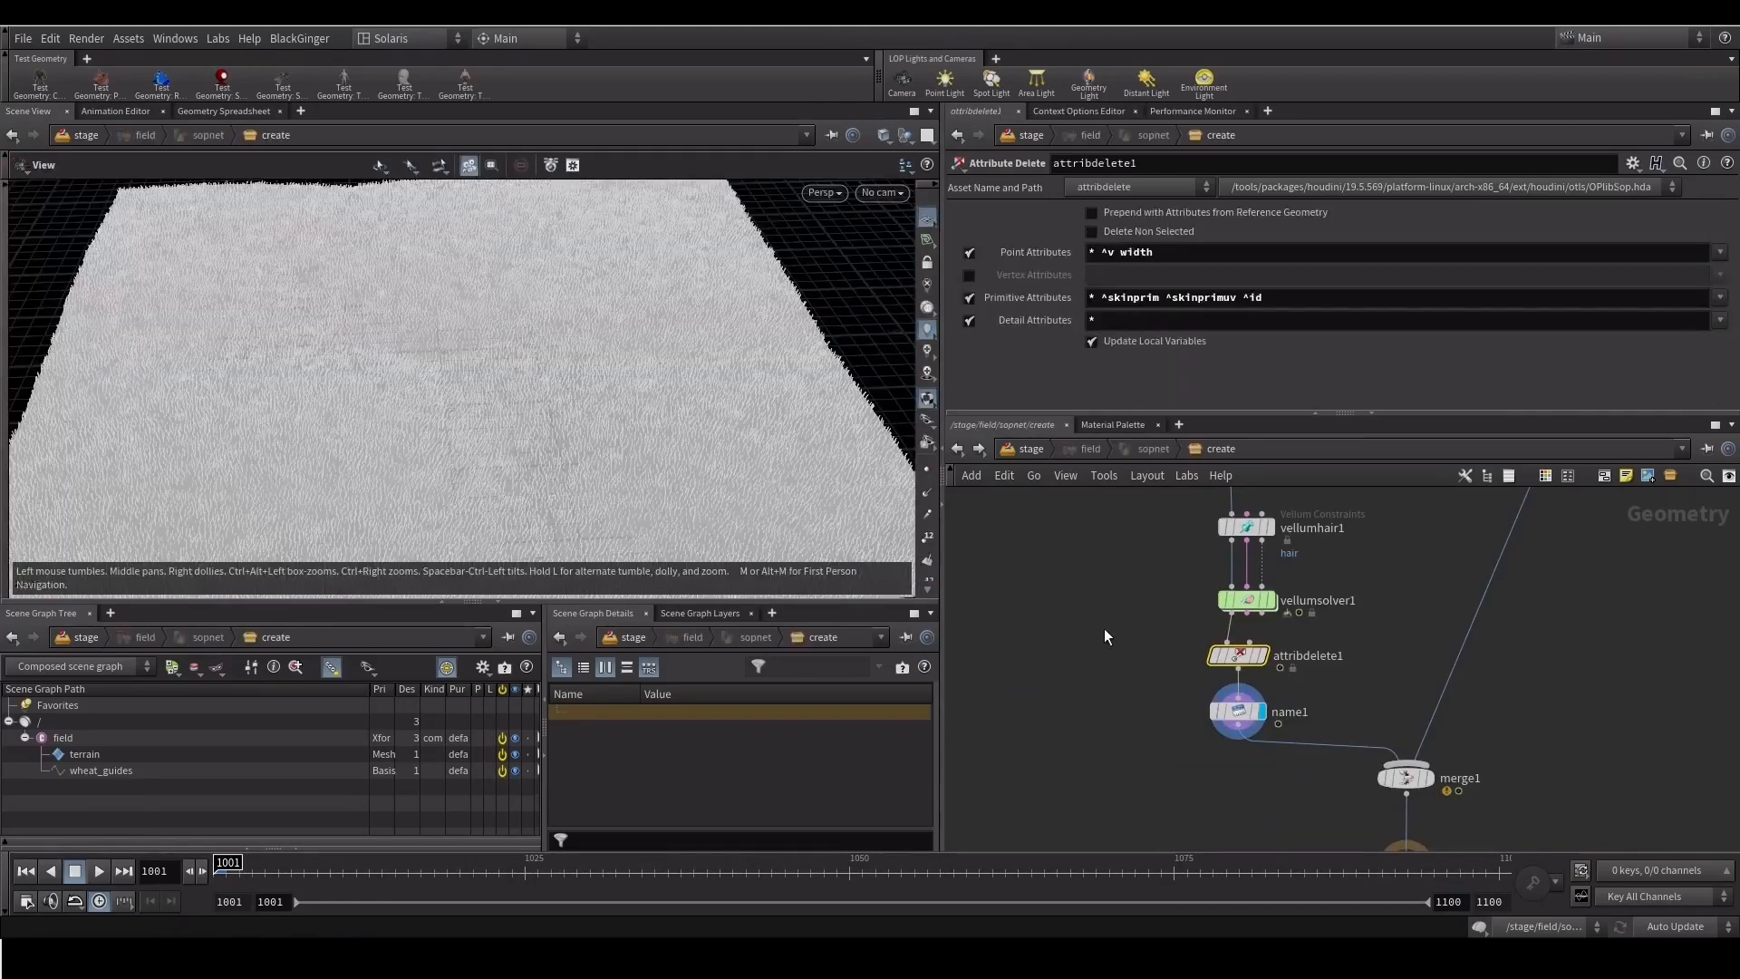
left_click(1120, 253)
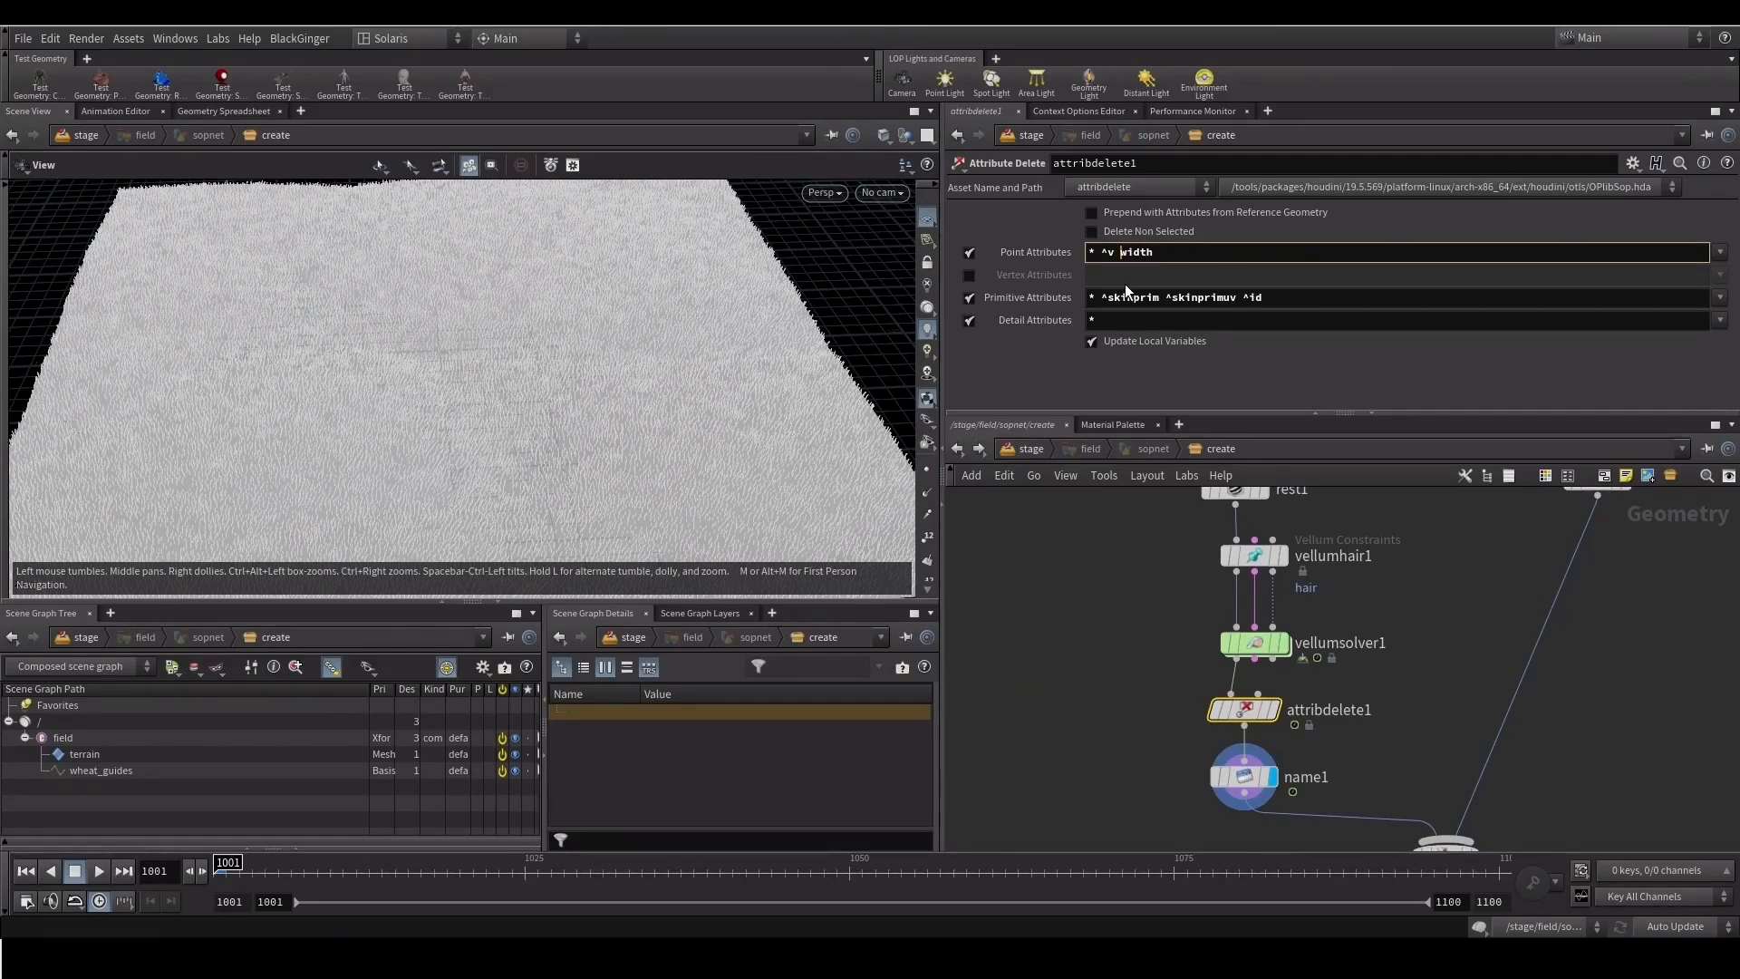
type("^")
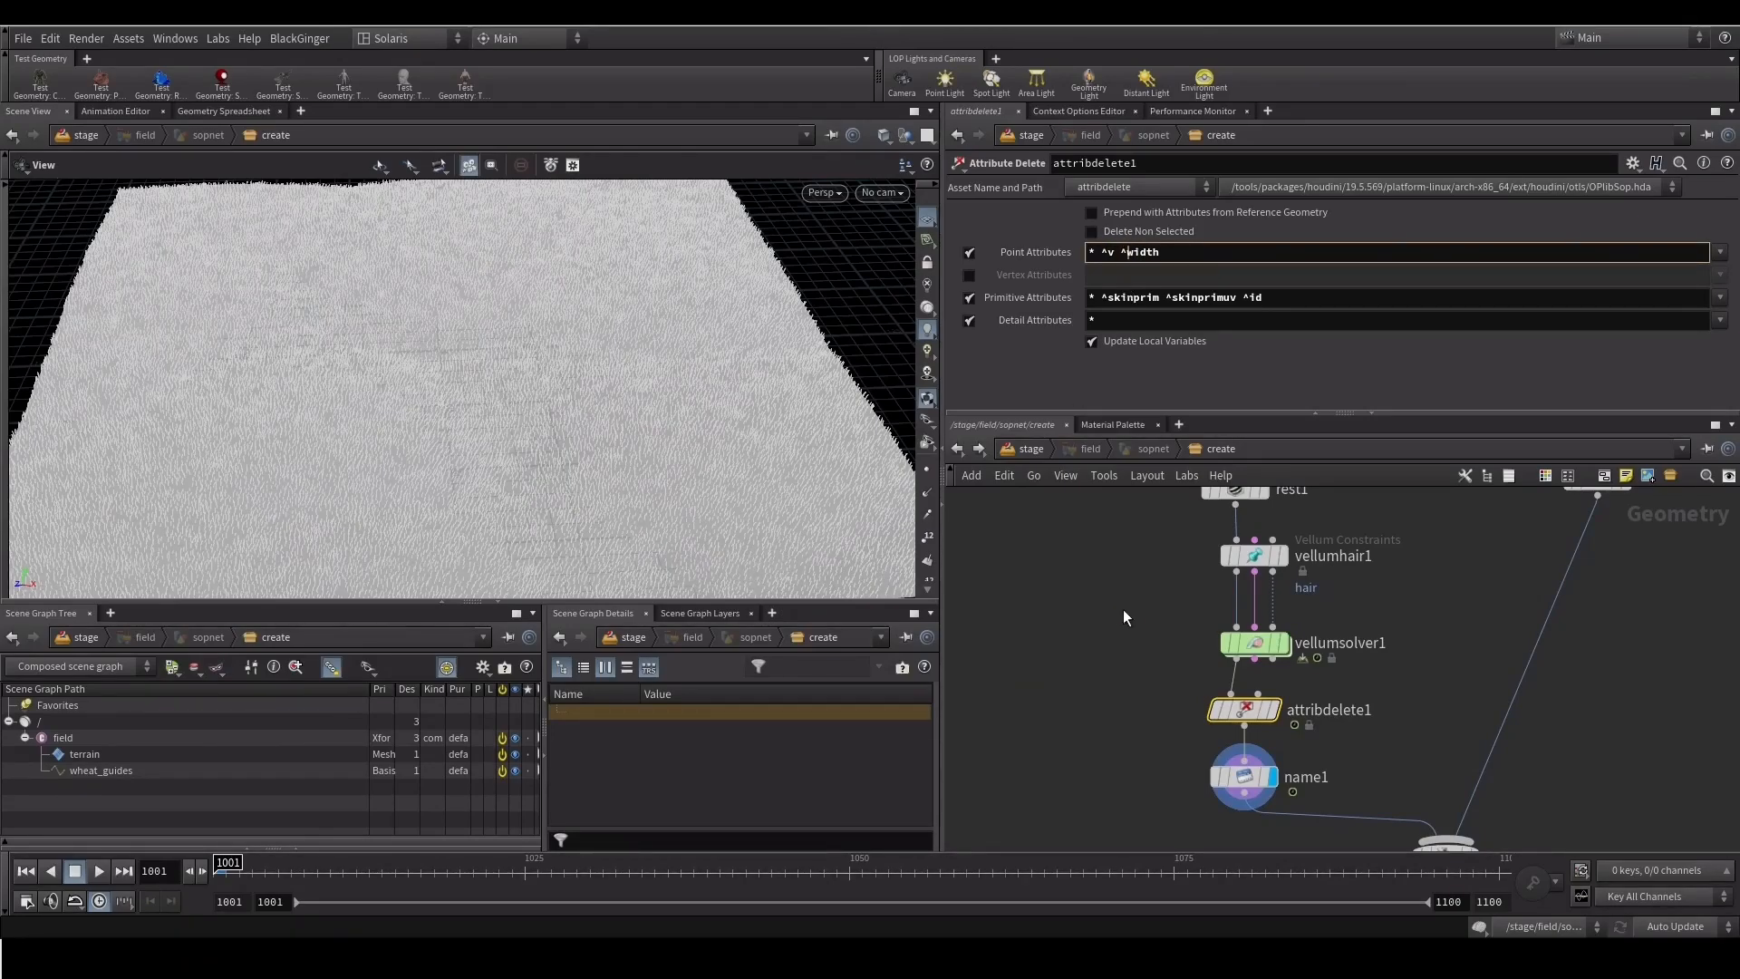
Go back to the stage level, select wheat_render and inspect the rendered wheat strands up close
middle_click_drag(1089, 556, 1074, 514)
left_click(1018, 450)
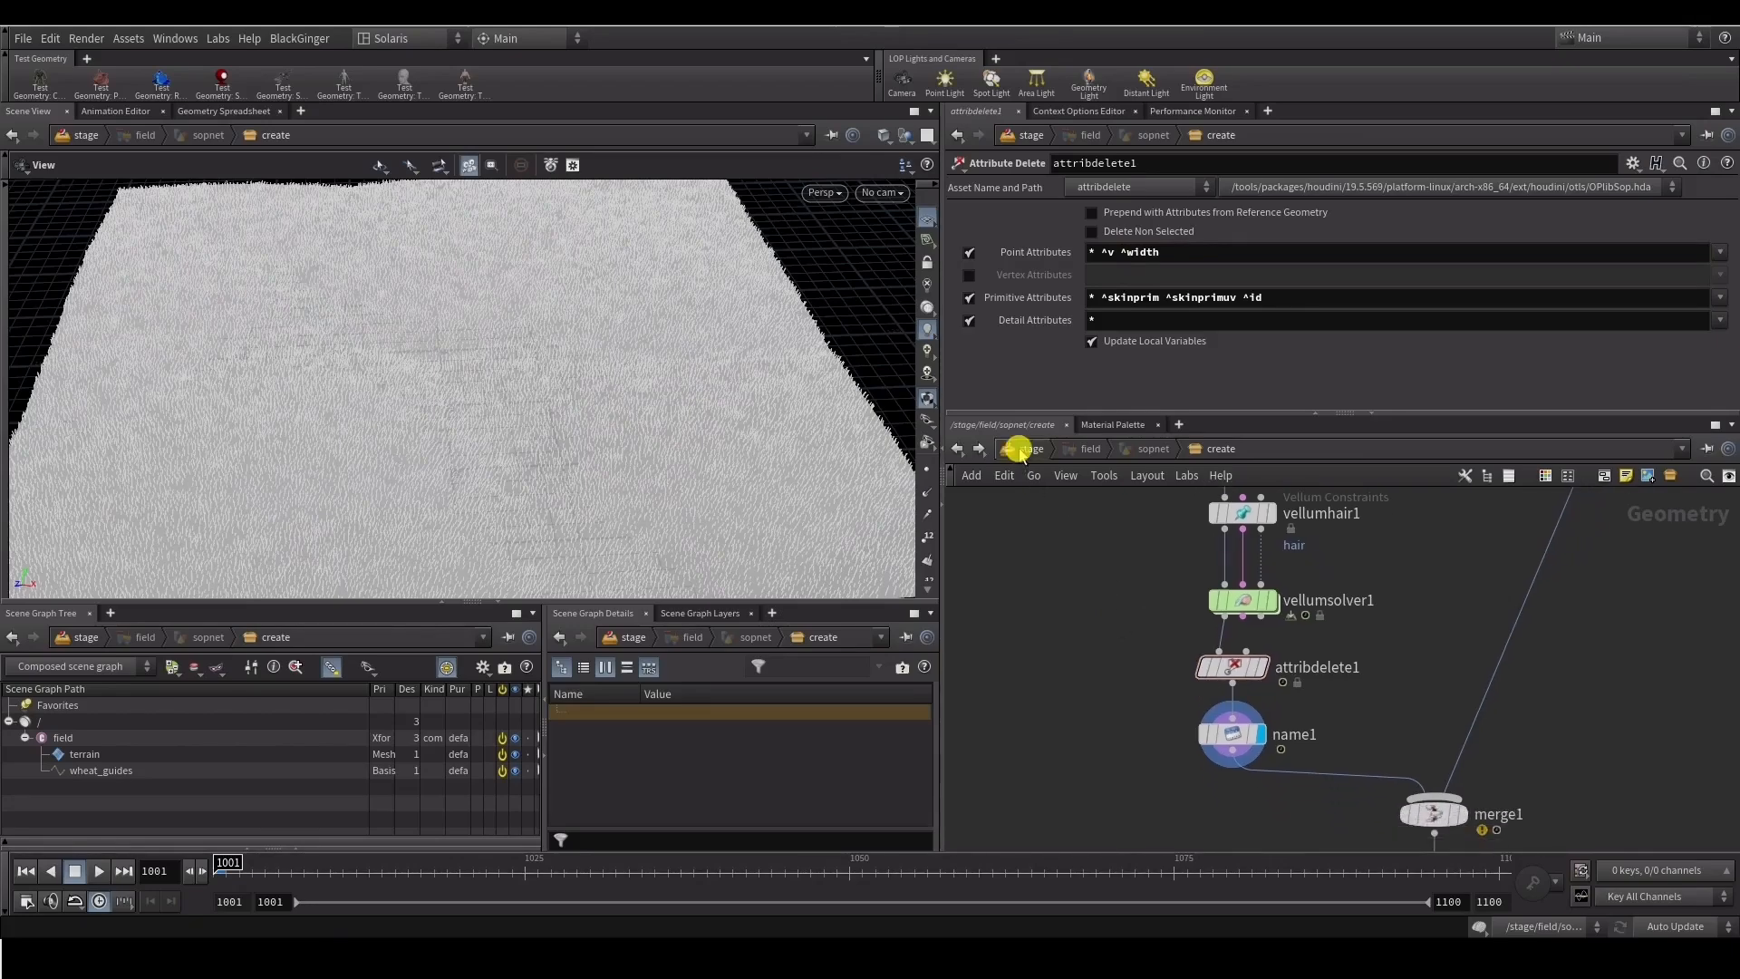
left_click(1058, 609)
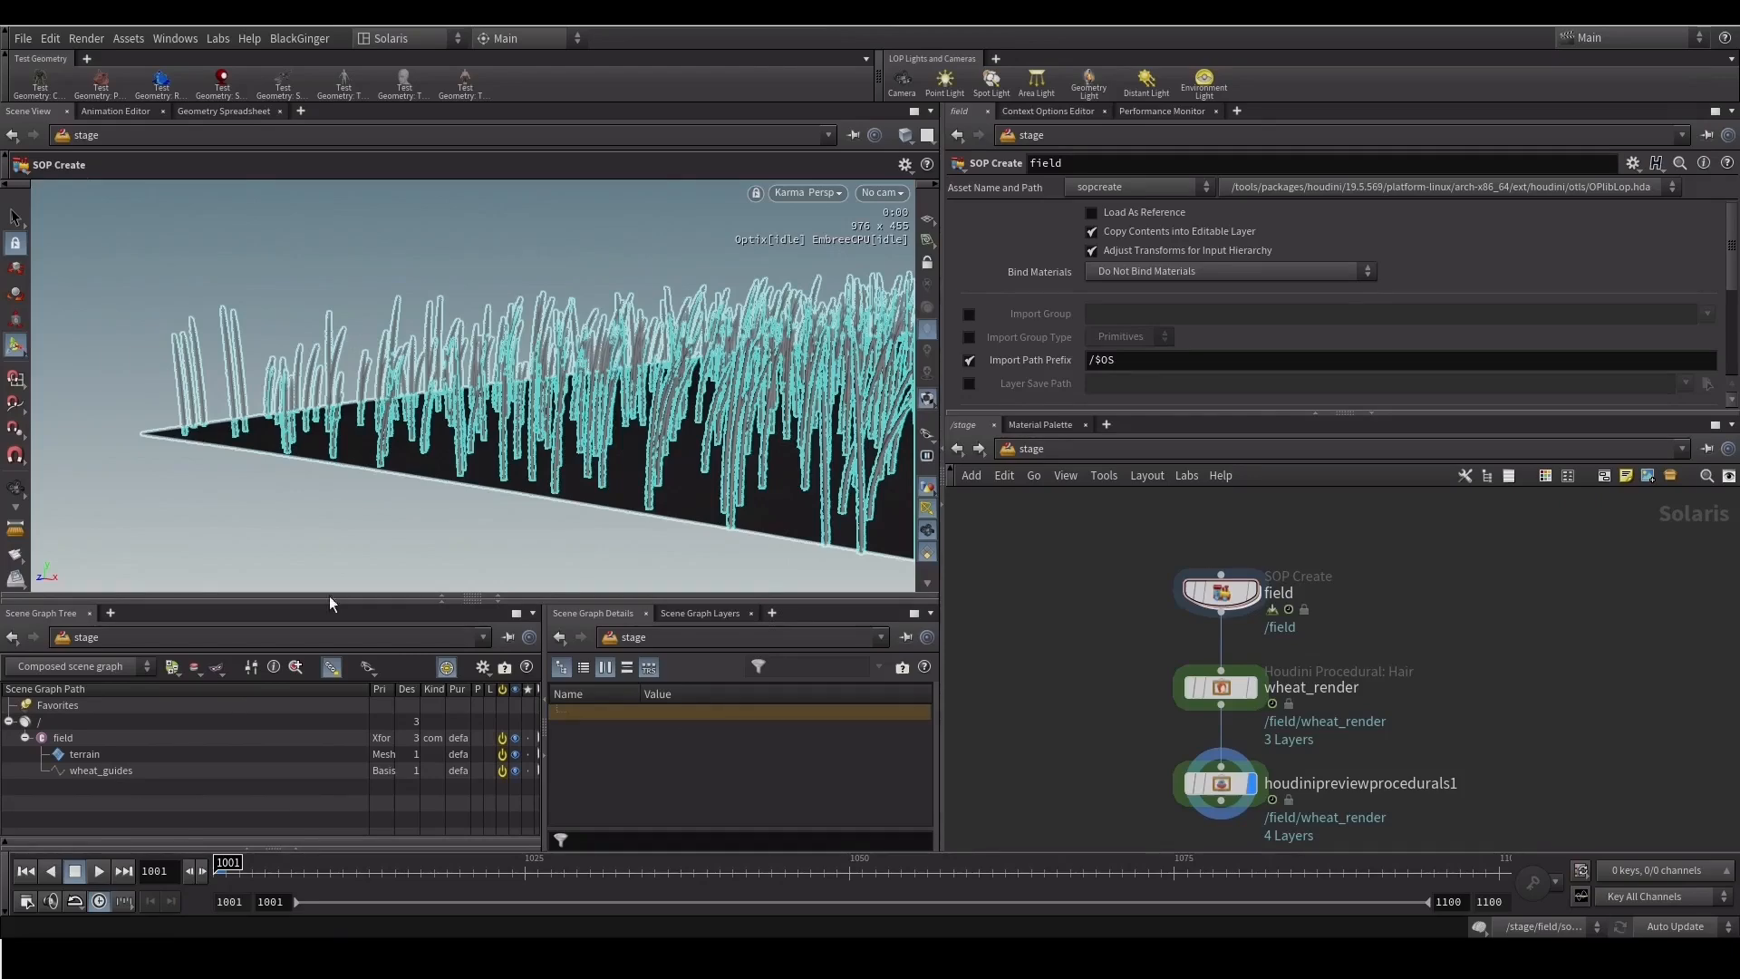
left_click(1219, 686)
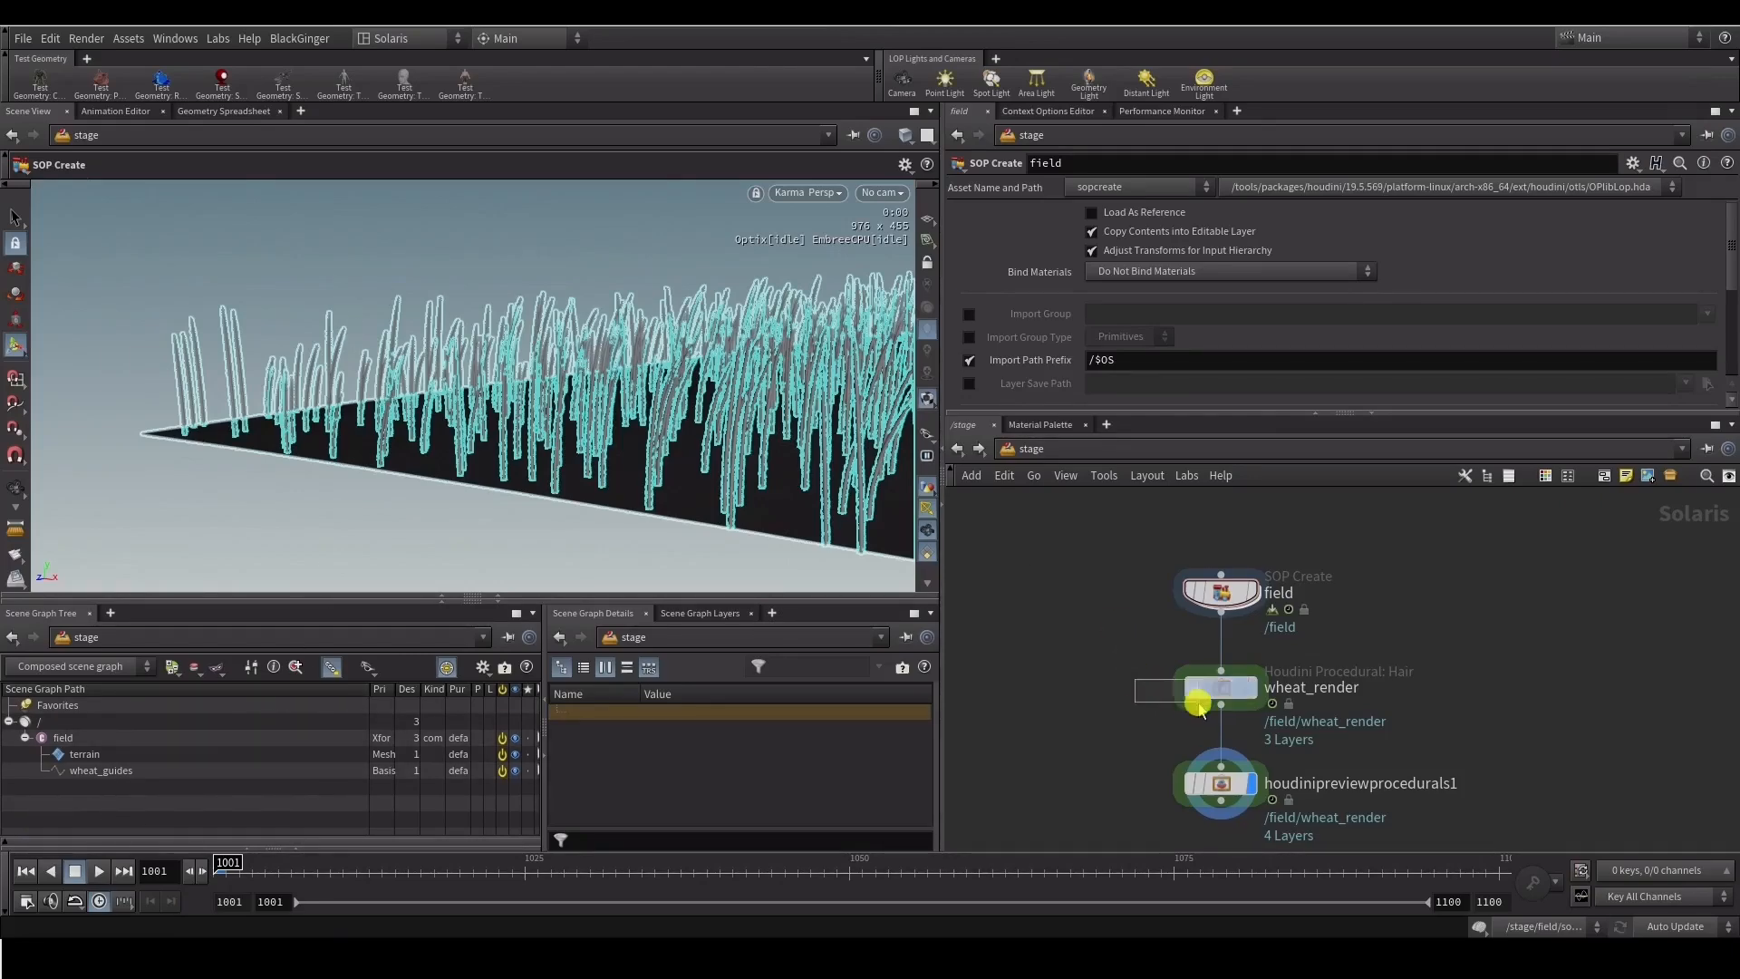
mouse_move(254, 431)
left_mouse_down()
mouse_move(233, 408)
mouse_move(272, 411)
mouse_move(260, 431)
mouse_move(330, 385)
mouse_move(245, 415)
left_mouse_up()
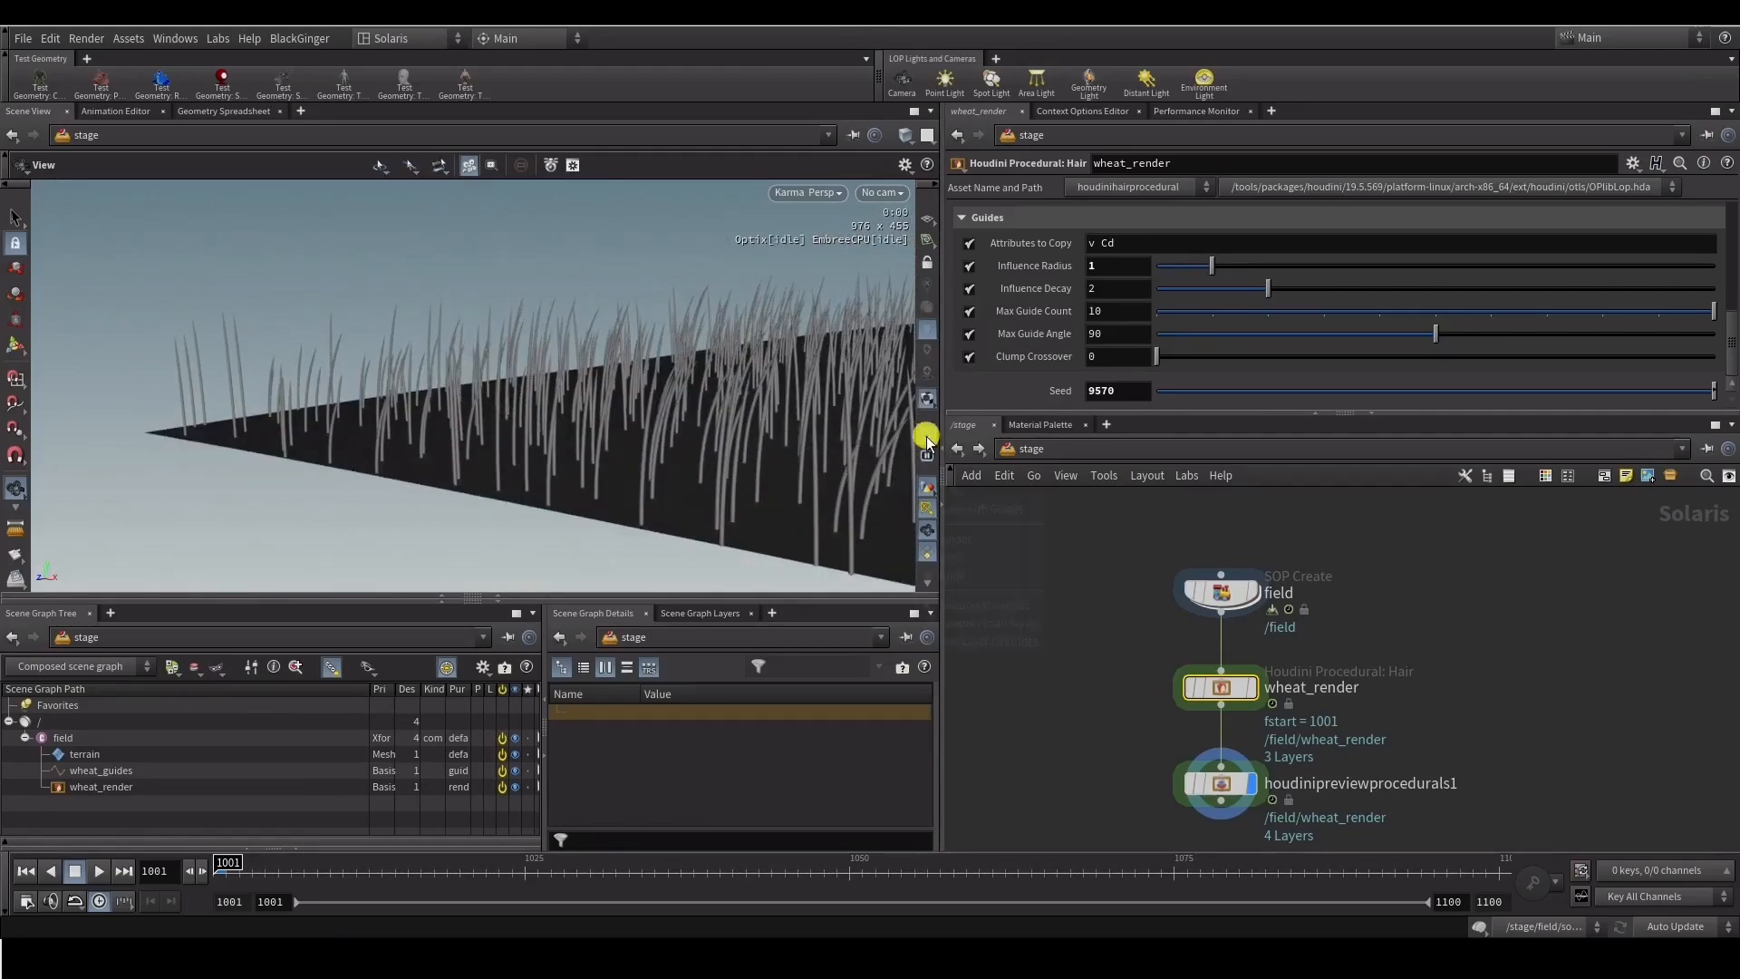
left_click(927, 435)
left_click(933, 576)
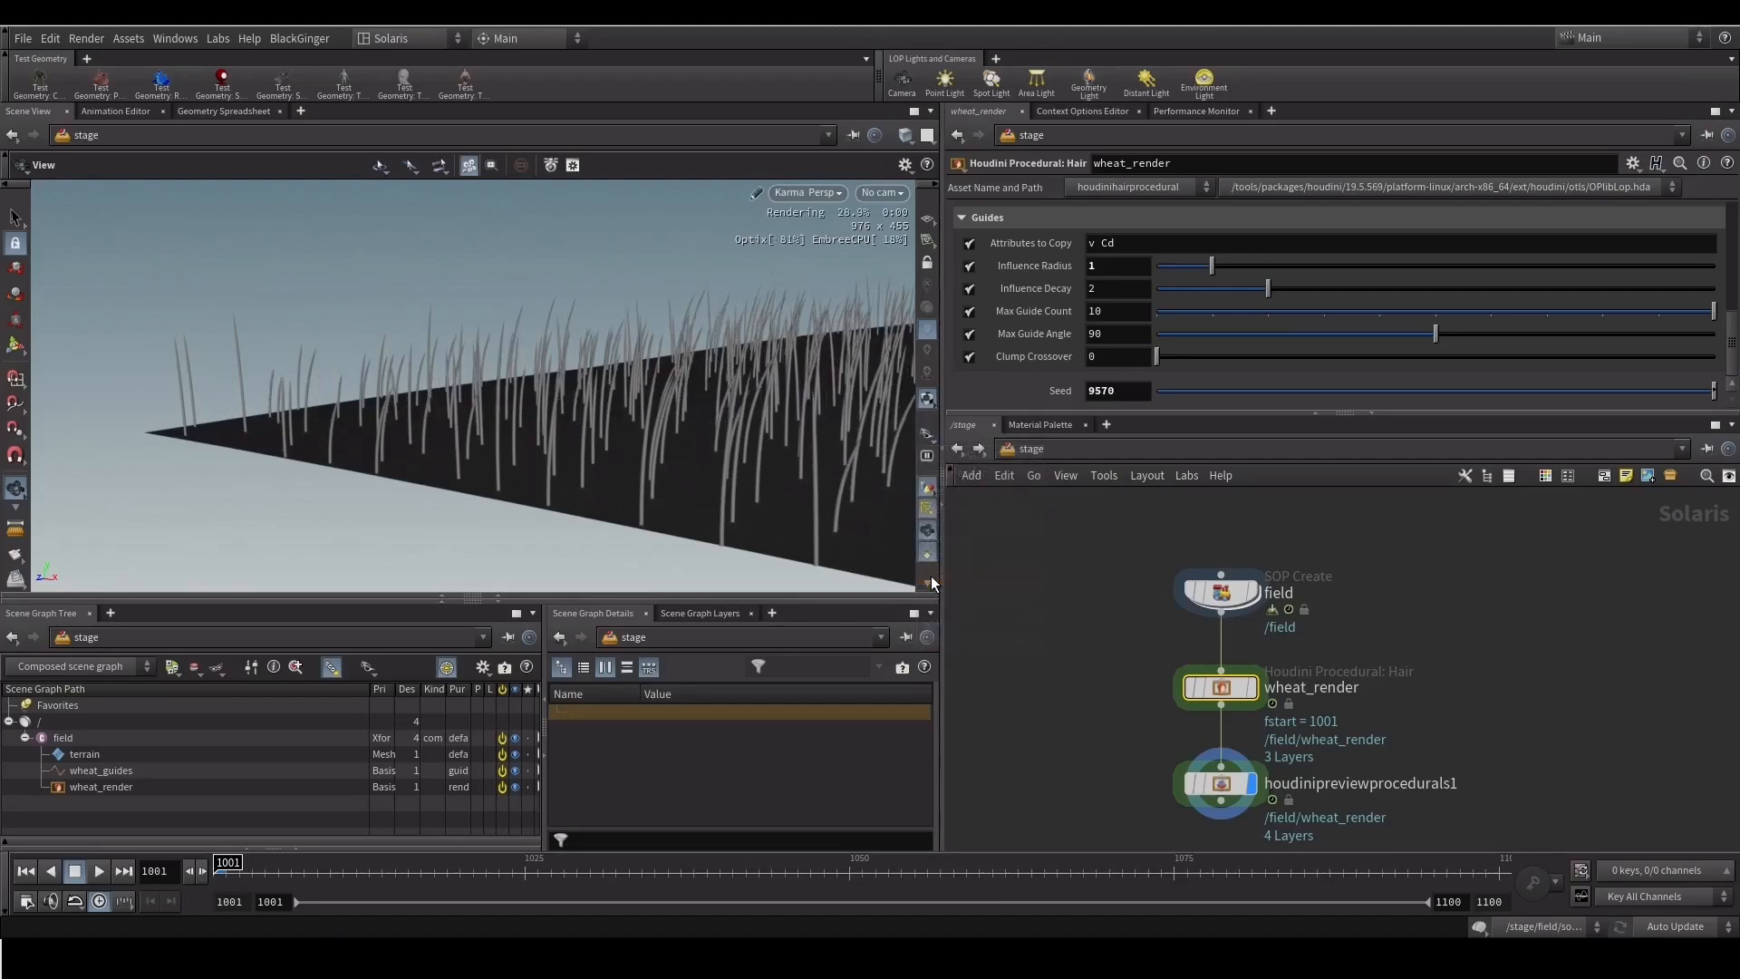
mouse_move(265, 388)
left_mouse_down()
mouse_move(303, 369)
mouse_move(318, 390)
mouse_move(291, 439)
mouse_move(293, 373)
left_mouse_up()
right_click_drag(312, 378, 486, 326)
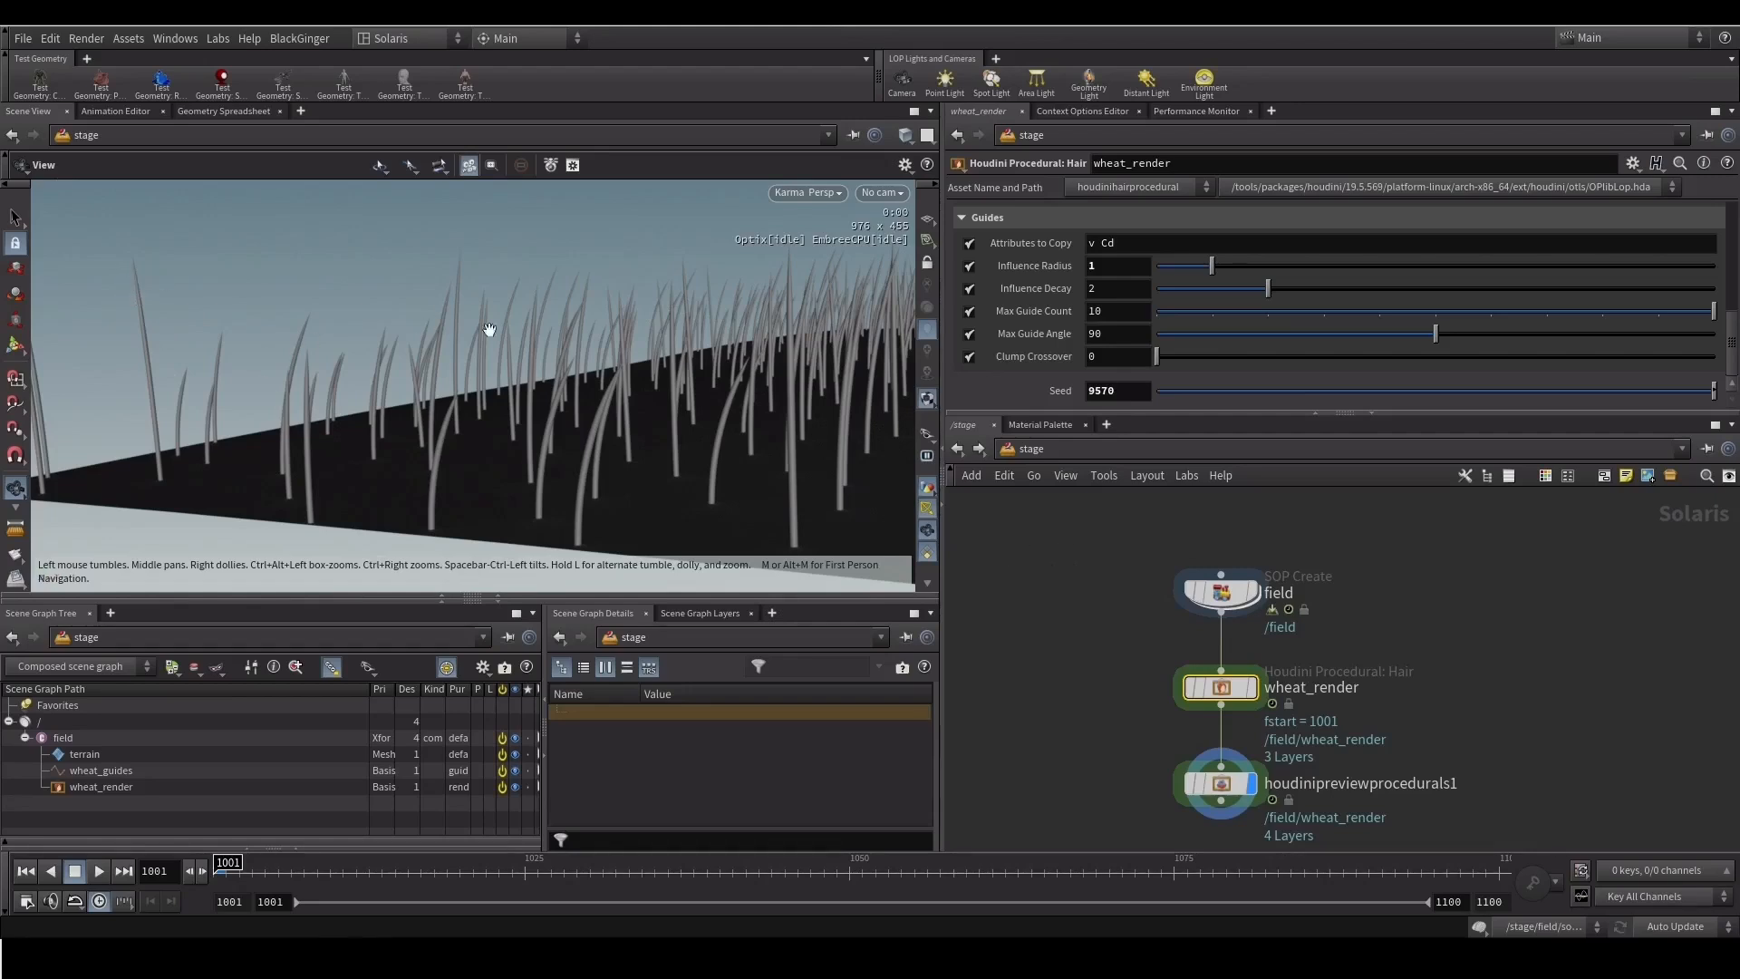
Re-enter the field node's geometry network and select and display hairgen1
left_click(1254, 597)
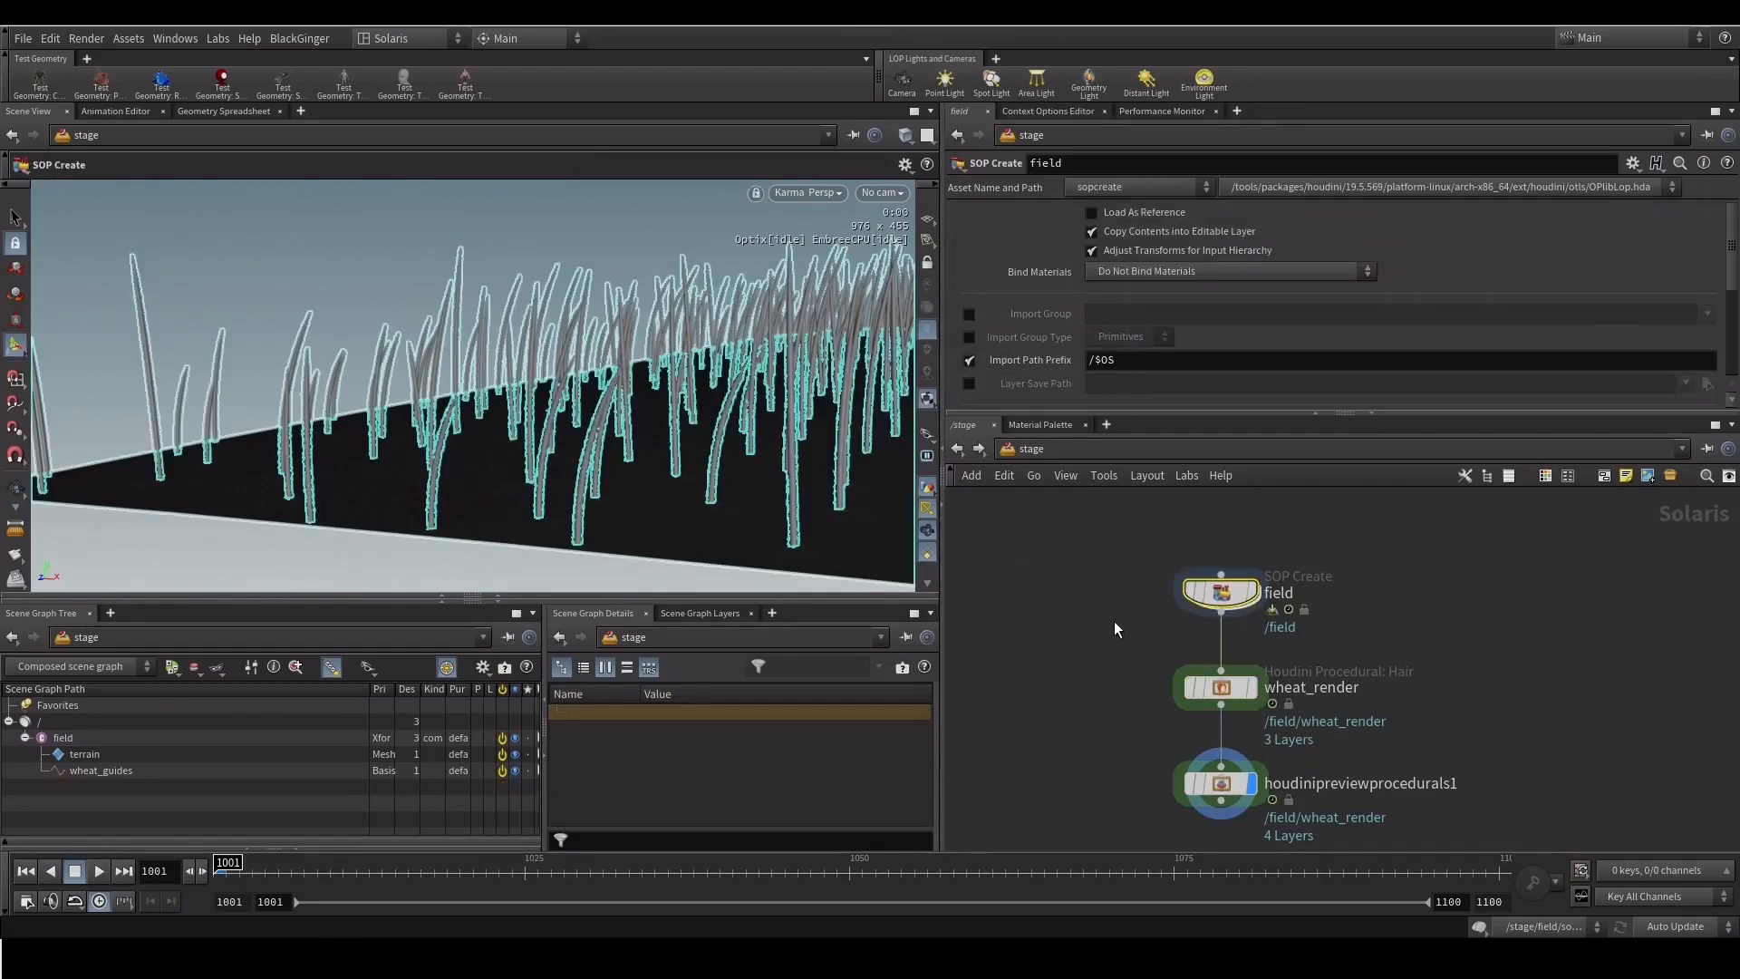
key("Return")
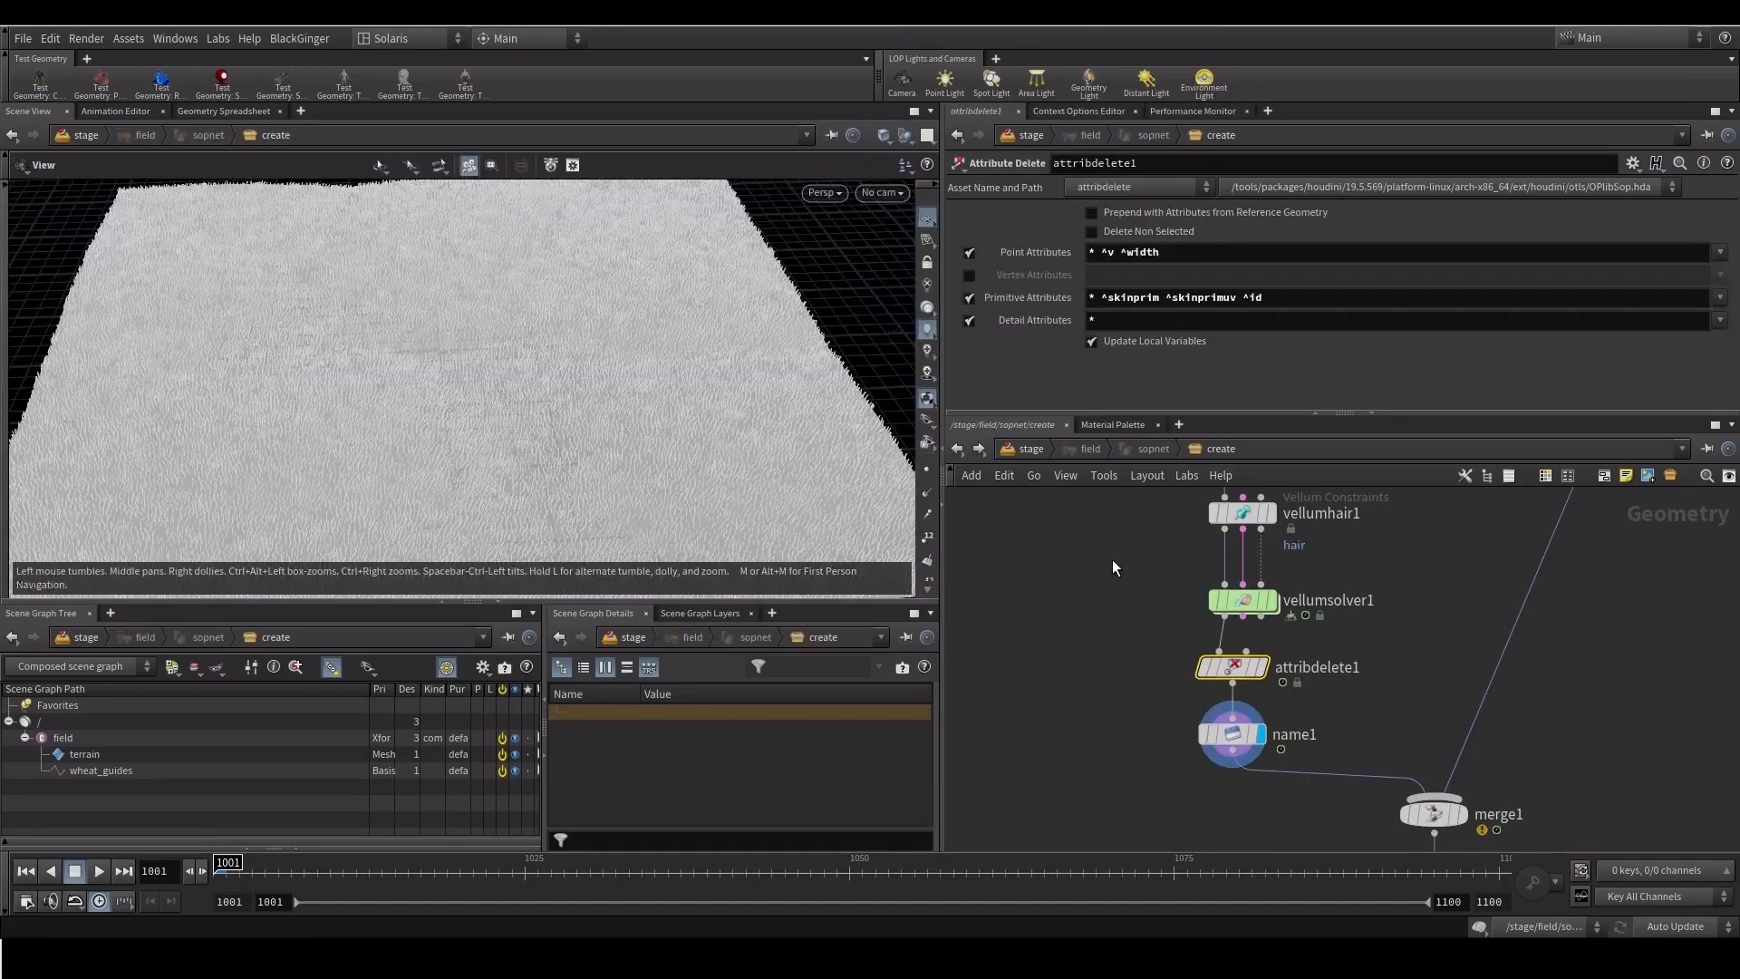
scroll(1094, 622, "down", 3)
middle_click_drag(1104, 646, 1115, 766)
middle_click_drag(1107, 592, 1073, 566)
scroll(1086, 629, "up", 2)
left_click(1195, 667)
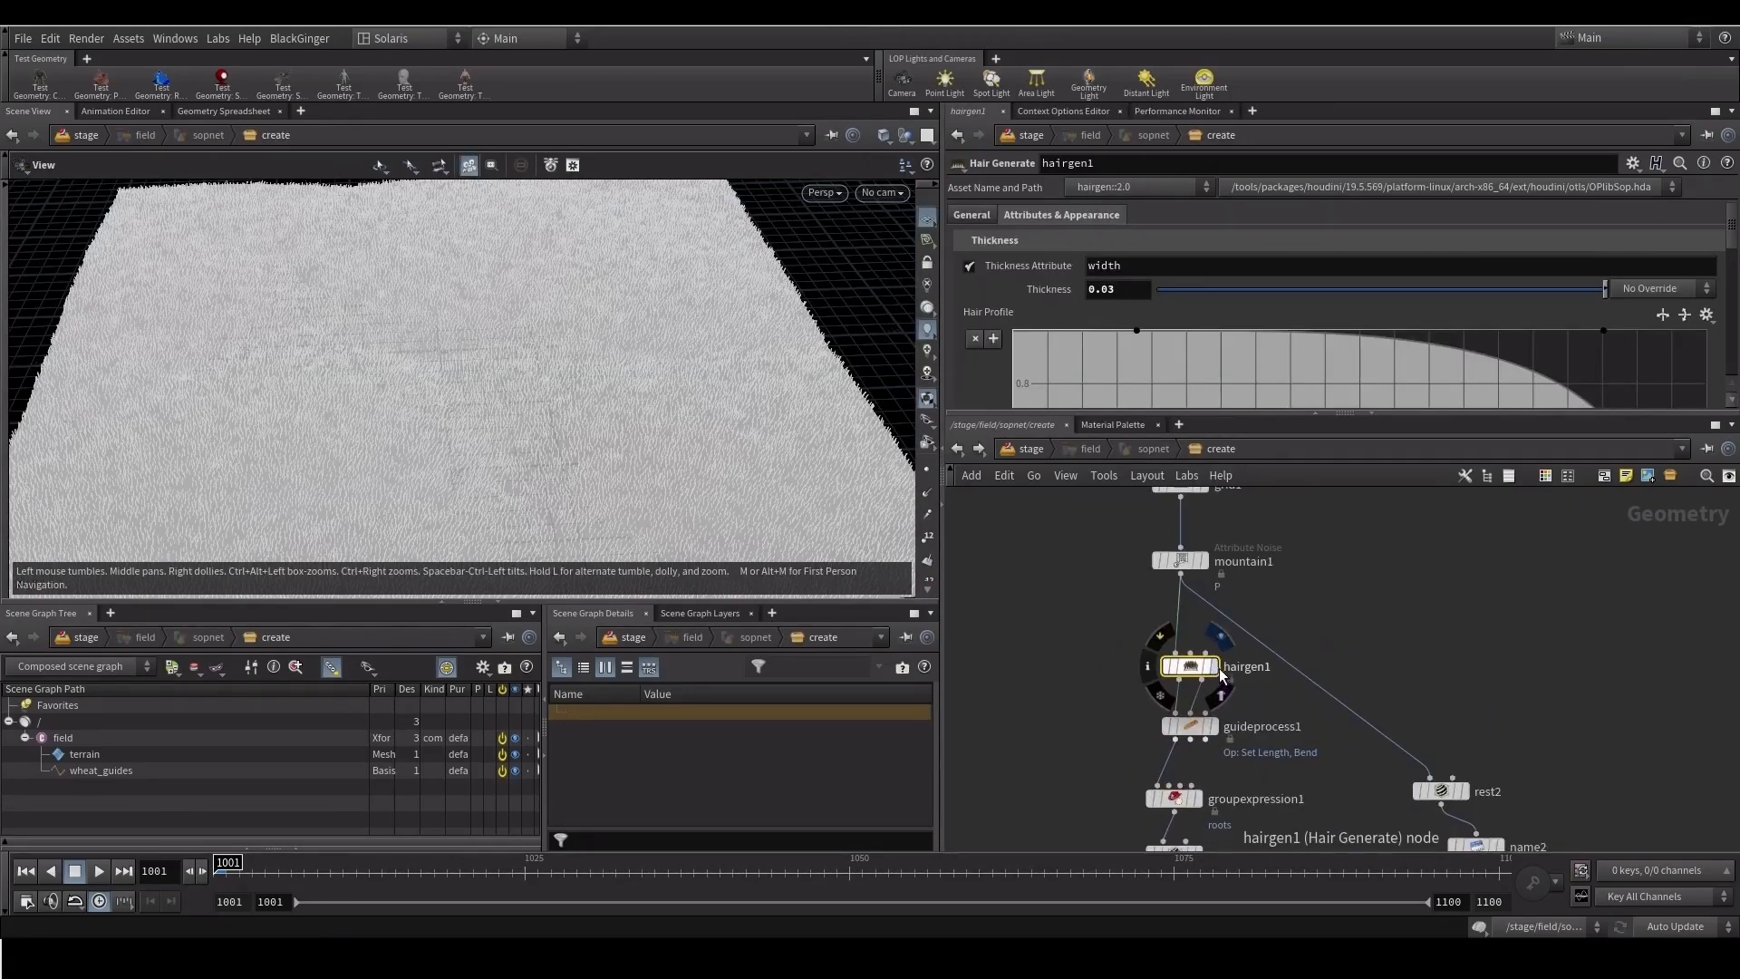
left_click(1214, 670)
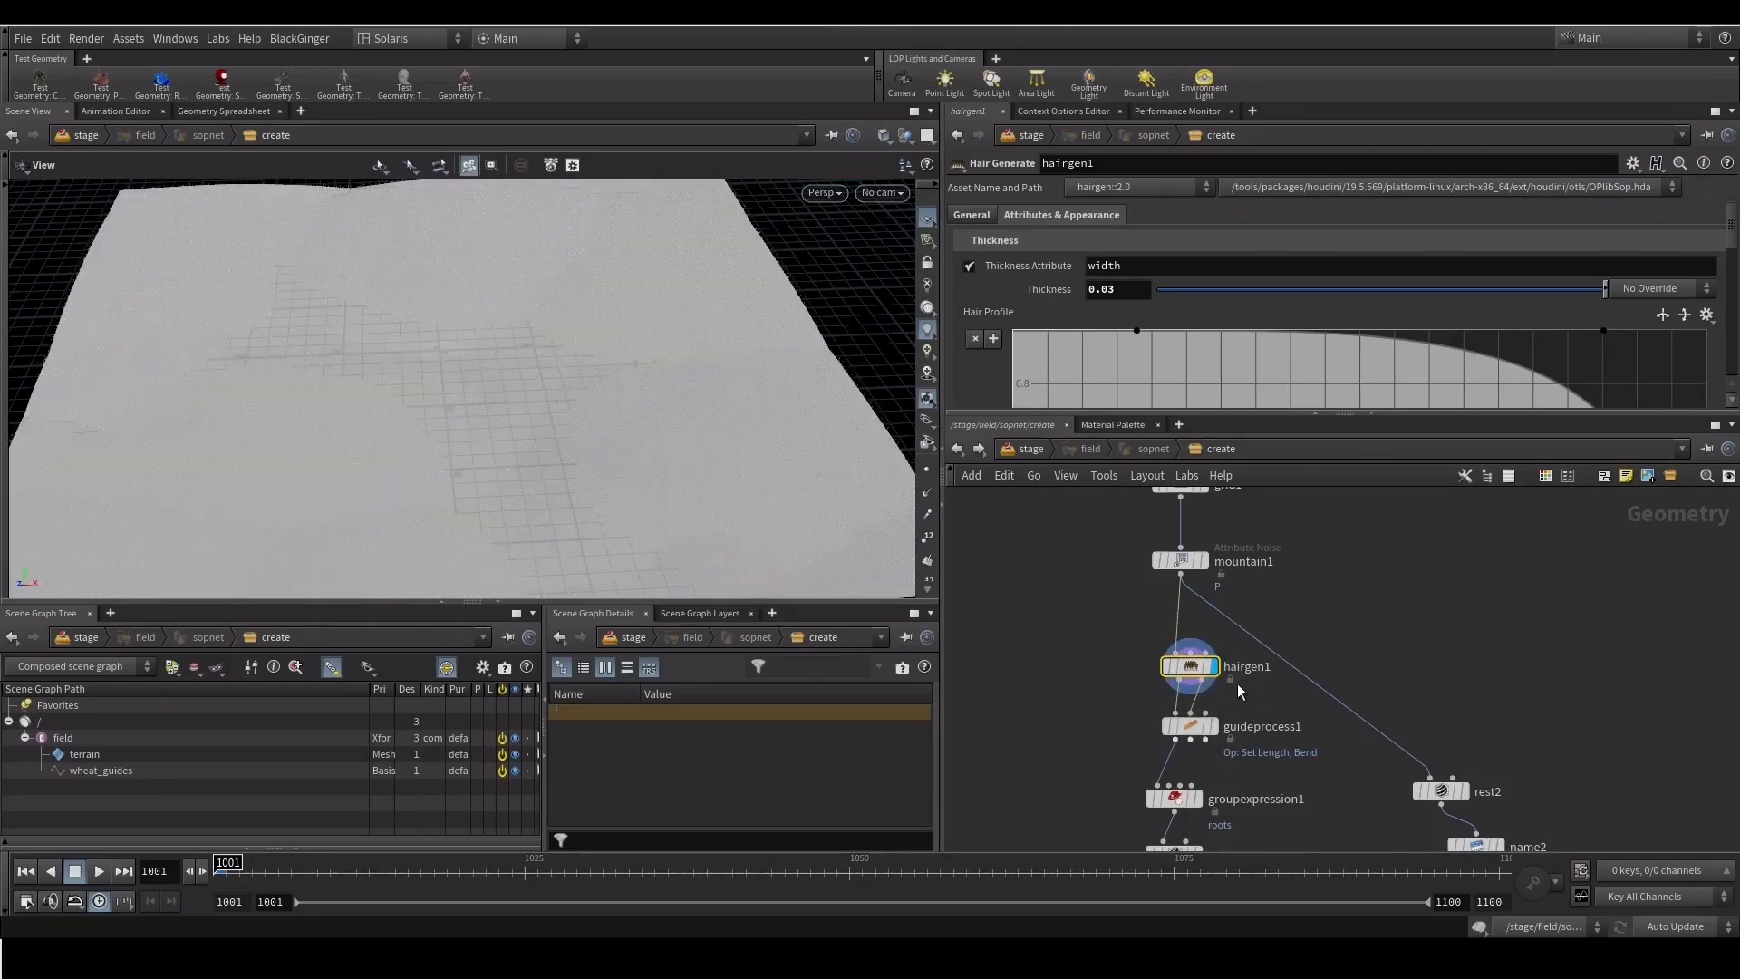
Enlarge hairgen1's Hair Profile ramp and move its first full-width point to the hair root at a value of about 0.4
left_click_drag(982, 413, 969, 634)
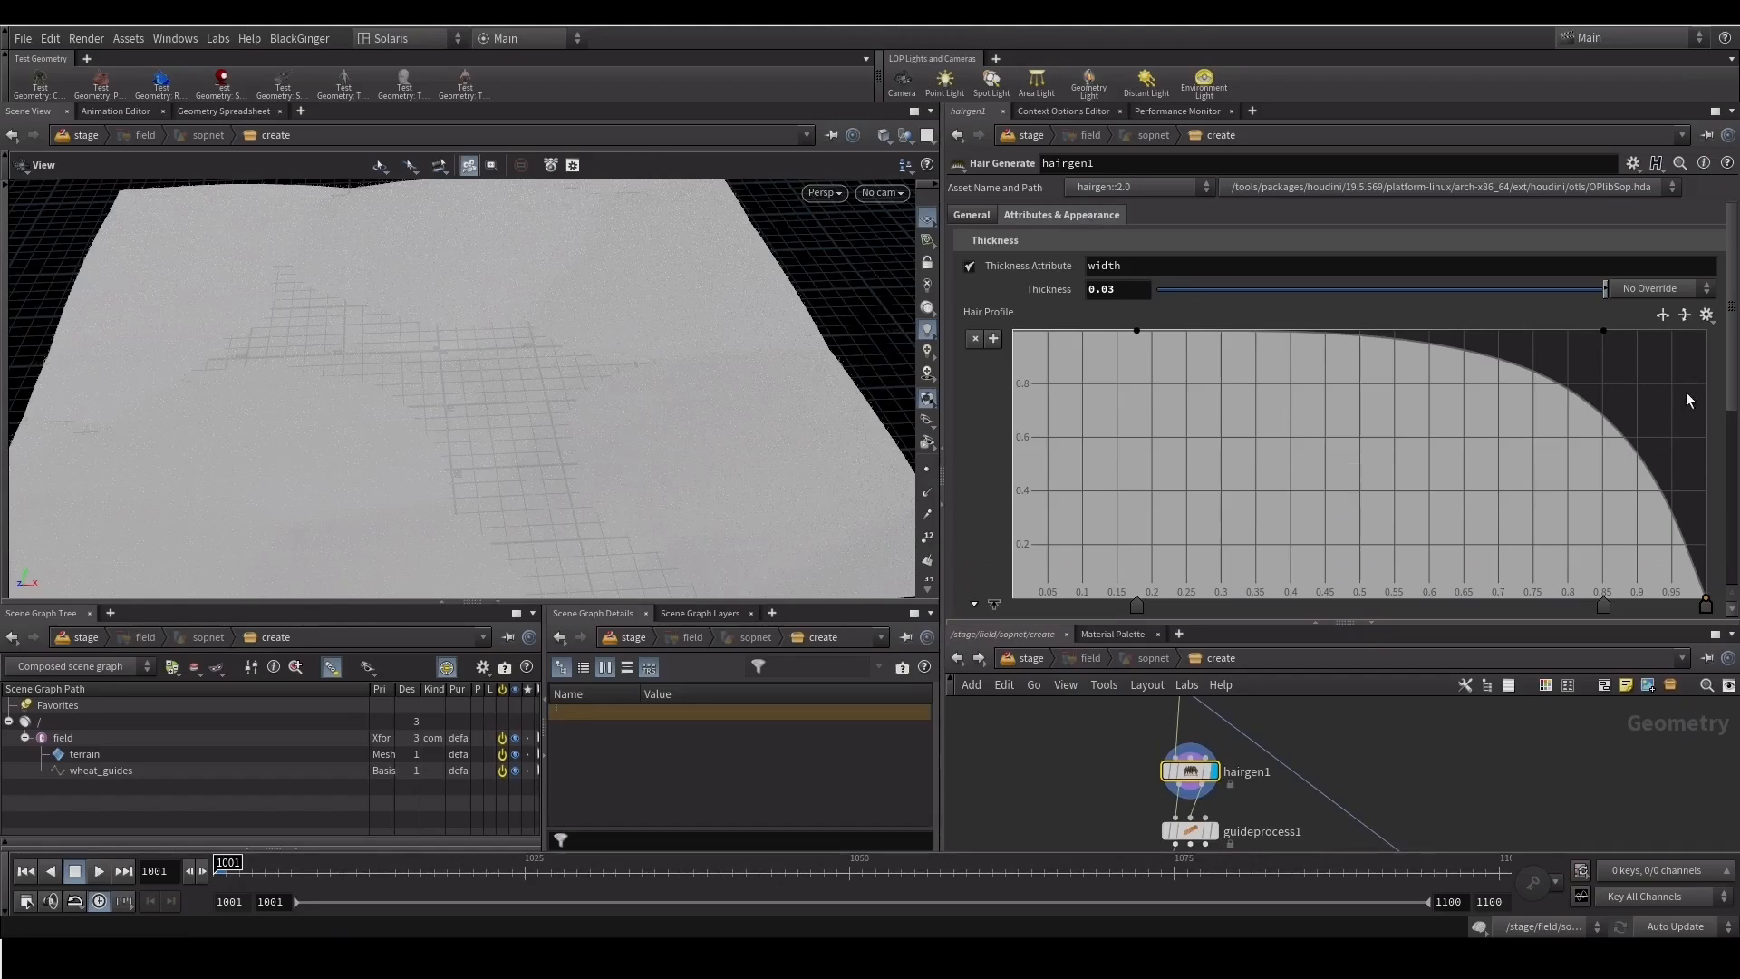
left_click_drag(1721, 361, 1722, 385)
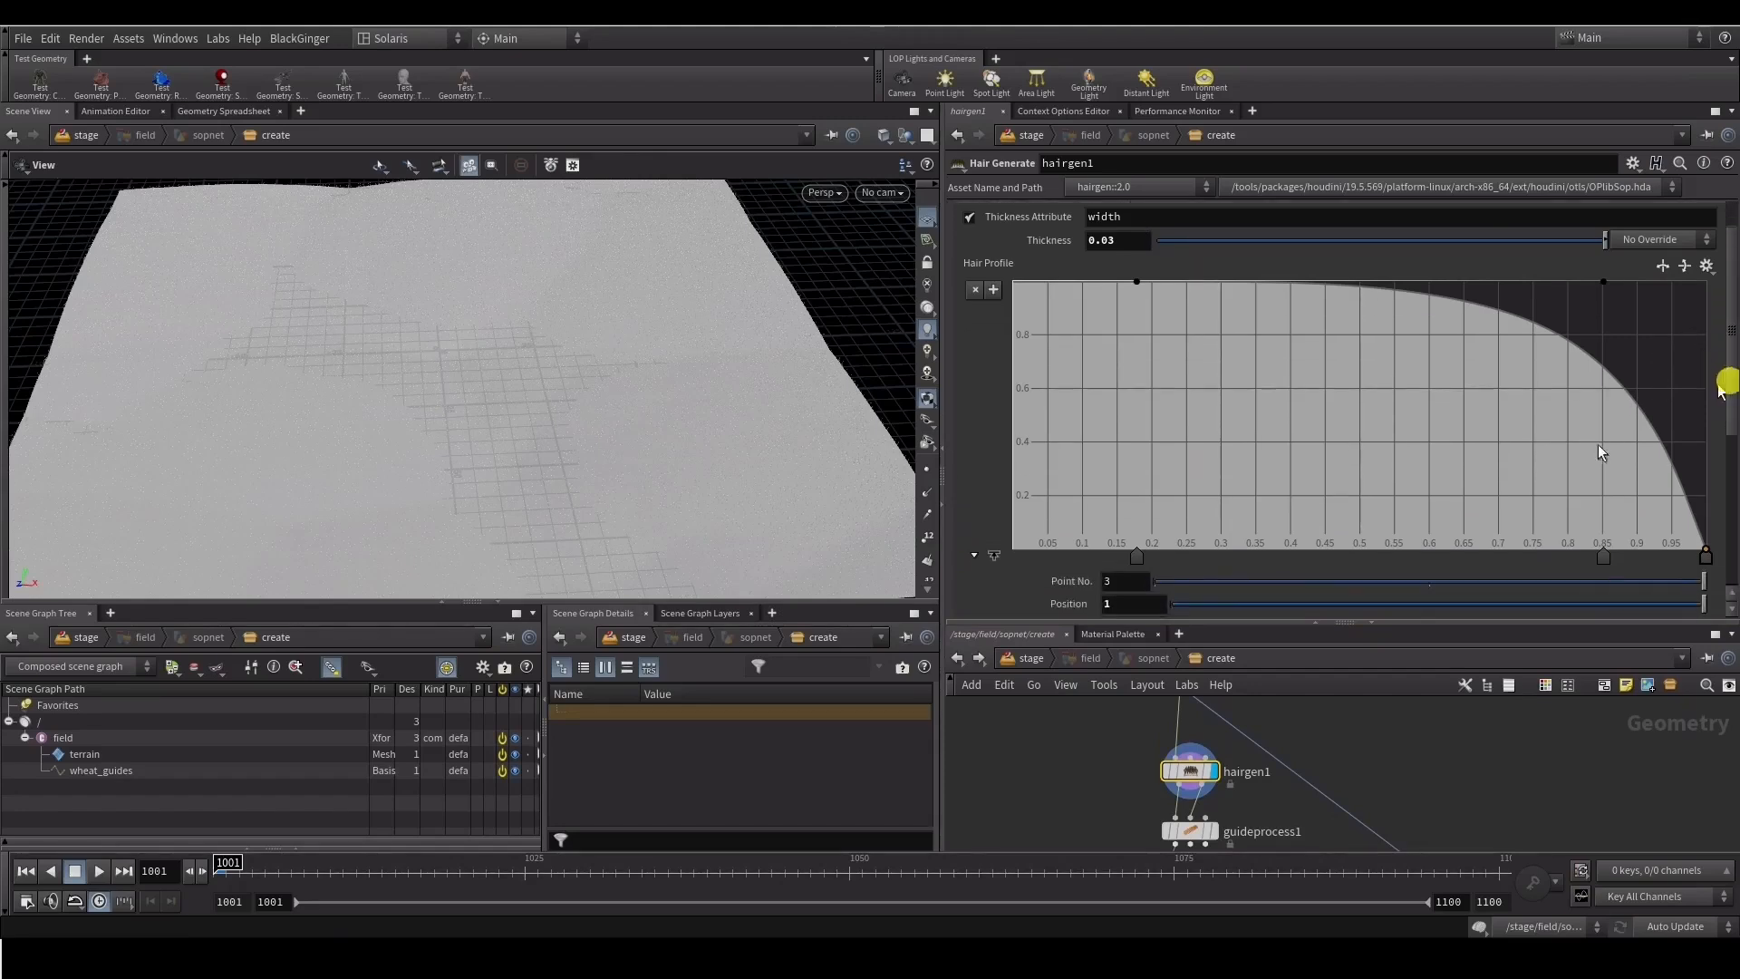
left_click(994, 554)
left_click(994, 312)
left_click_drag(968, 624, 965, 600)
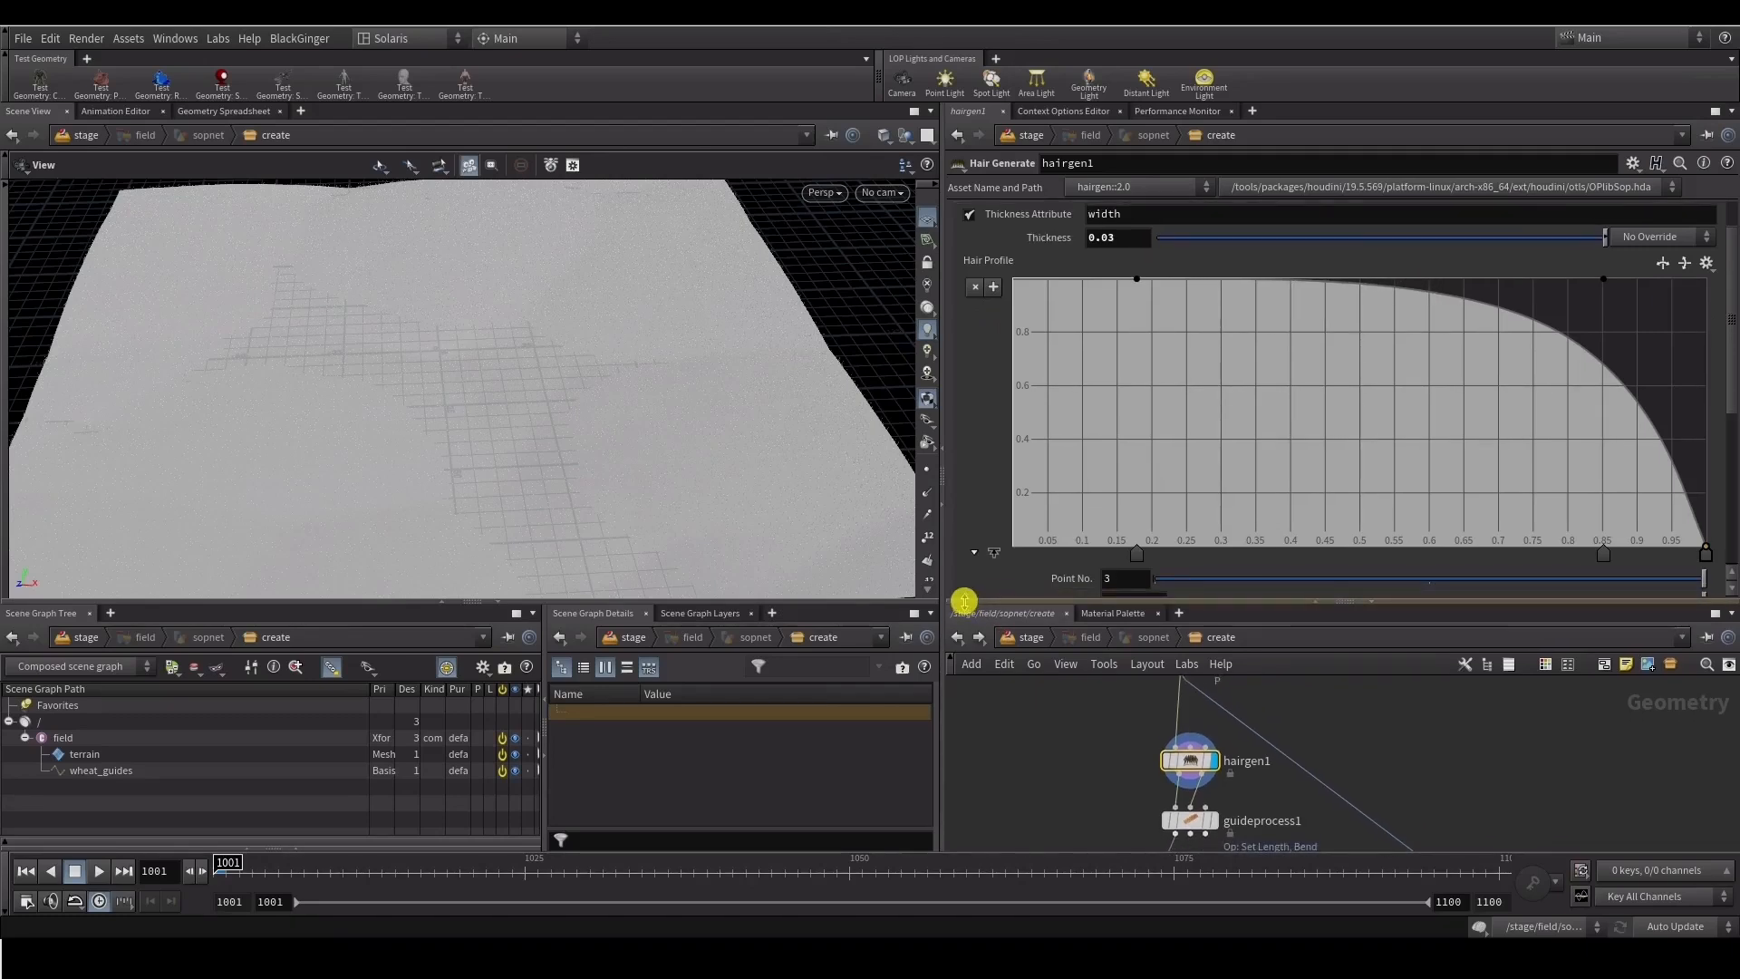
middle_click_drag(1076, 683, 1077, 719)
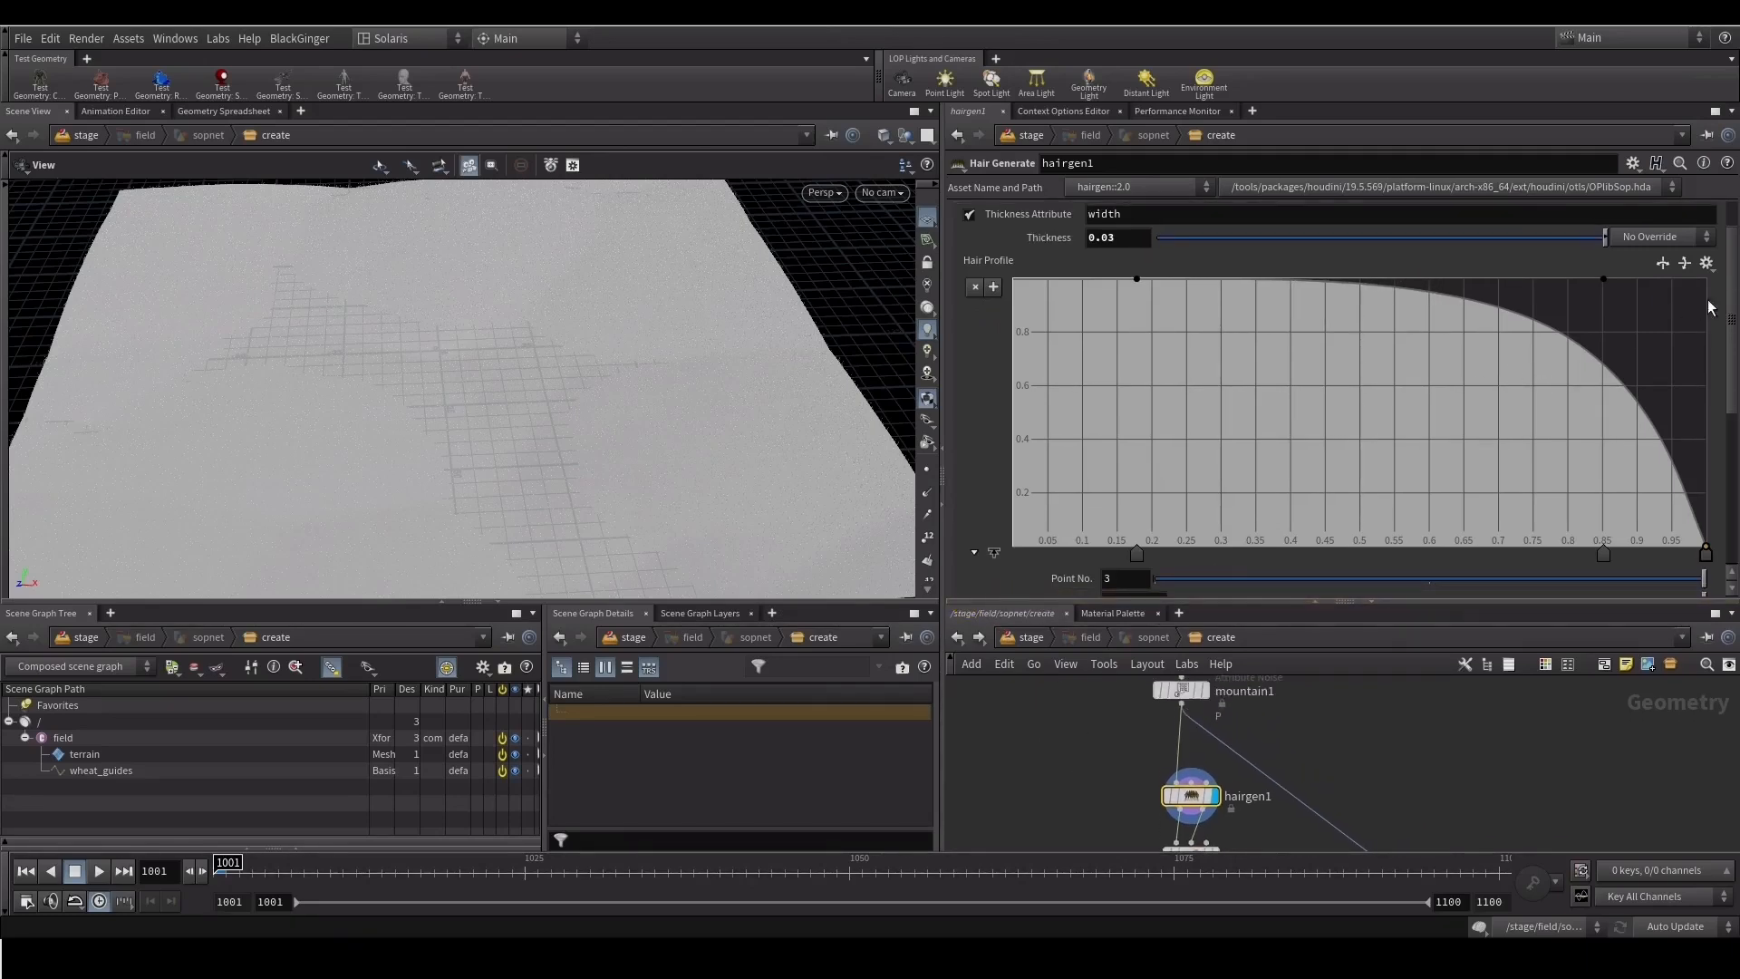
left_click(499, 601)
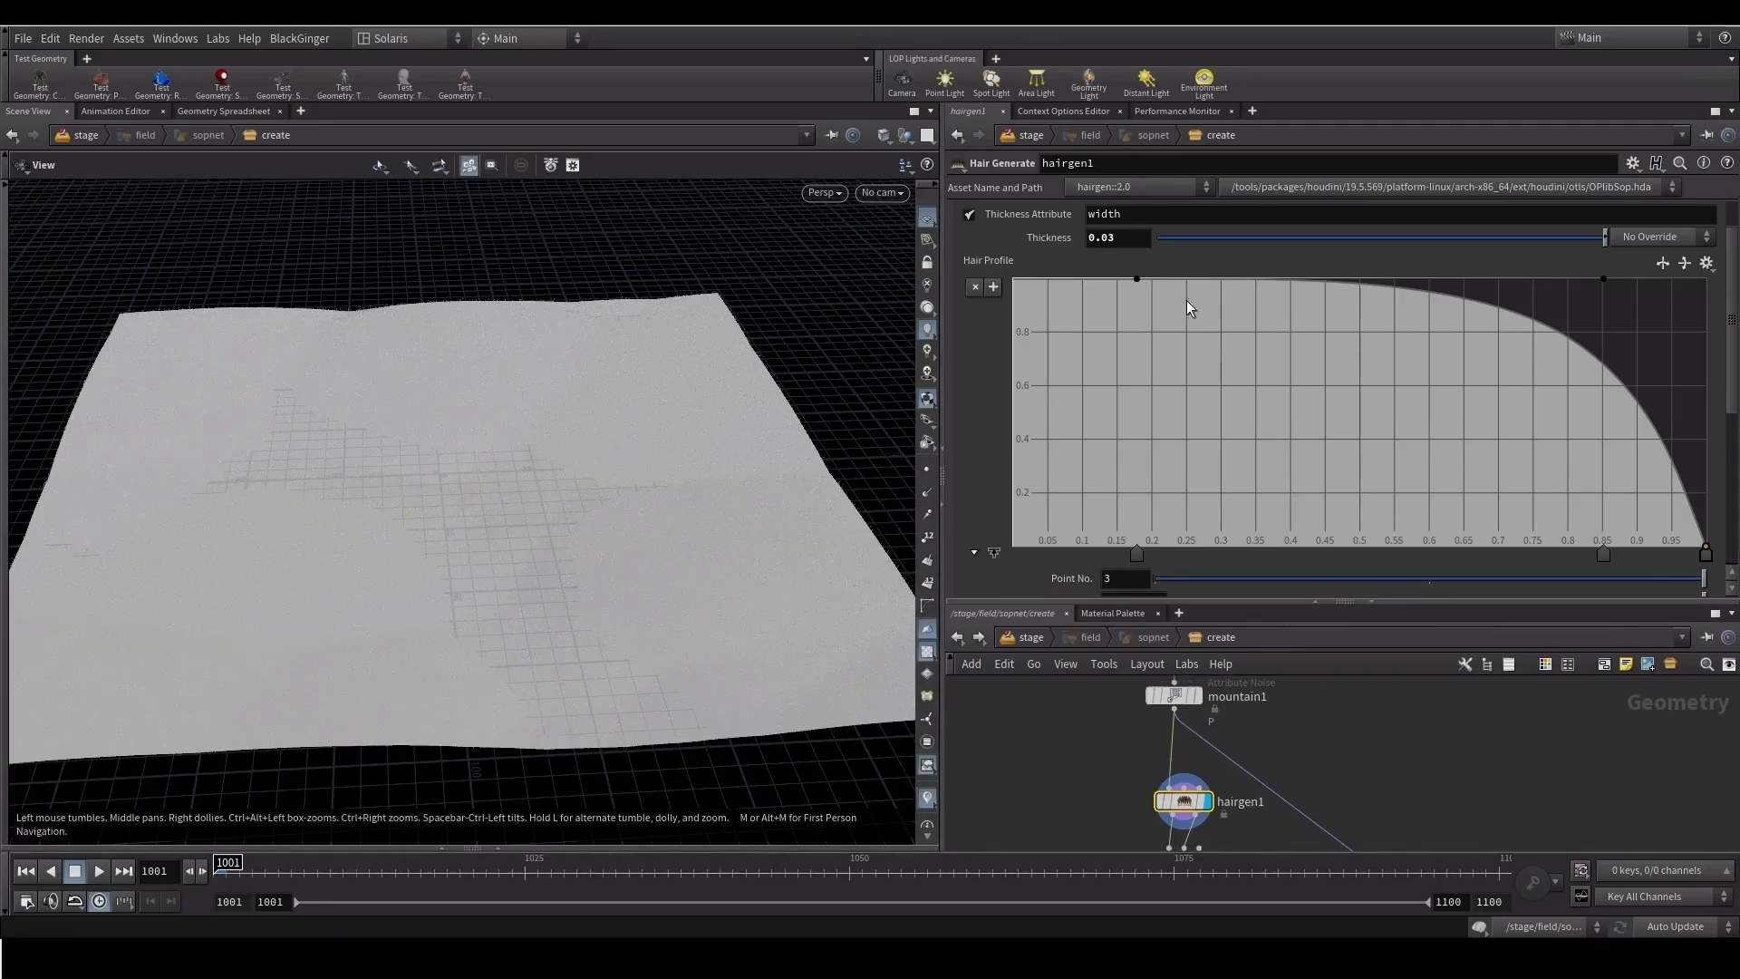
left_click_drag(1129, 302, 1017, 433)
scroll(993, 484, "up", 2)
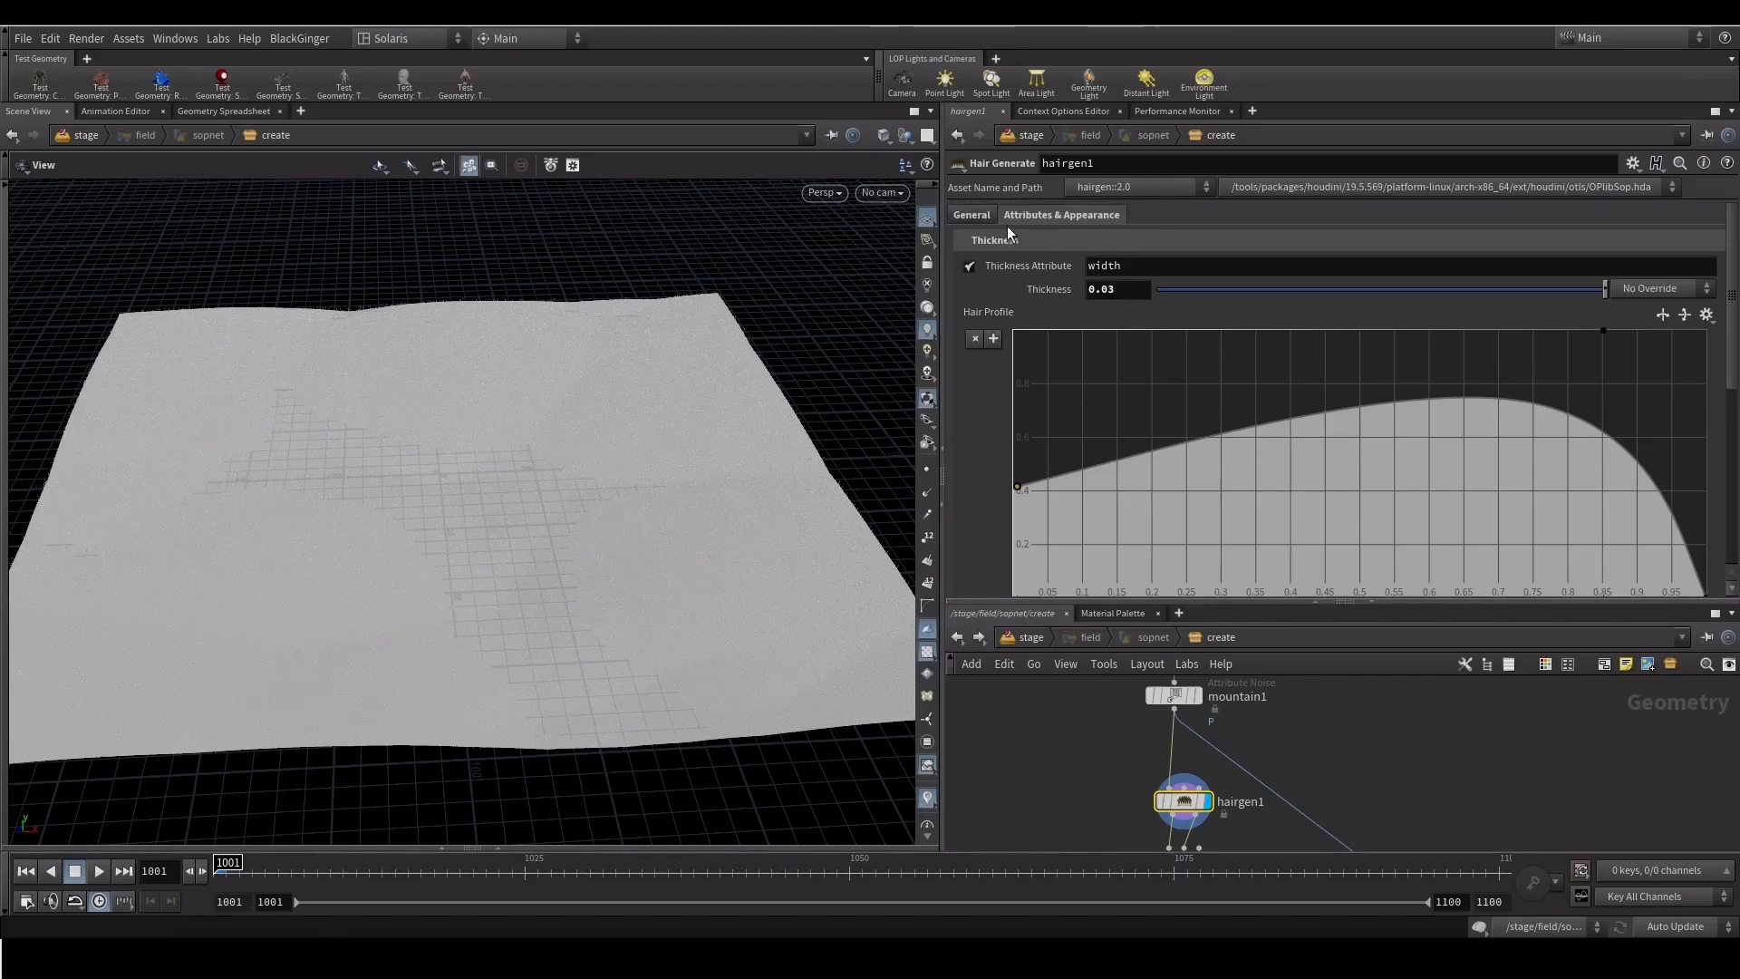
Limit hairgen1's hair generation to a bounding box with a size of 5, 20, 5
left_click(972, 215)
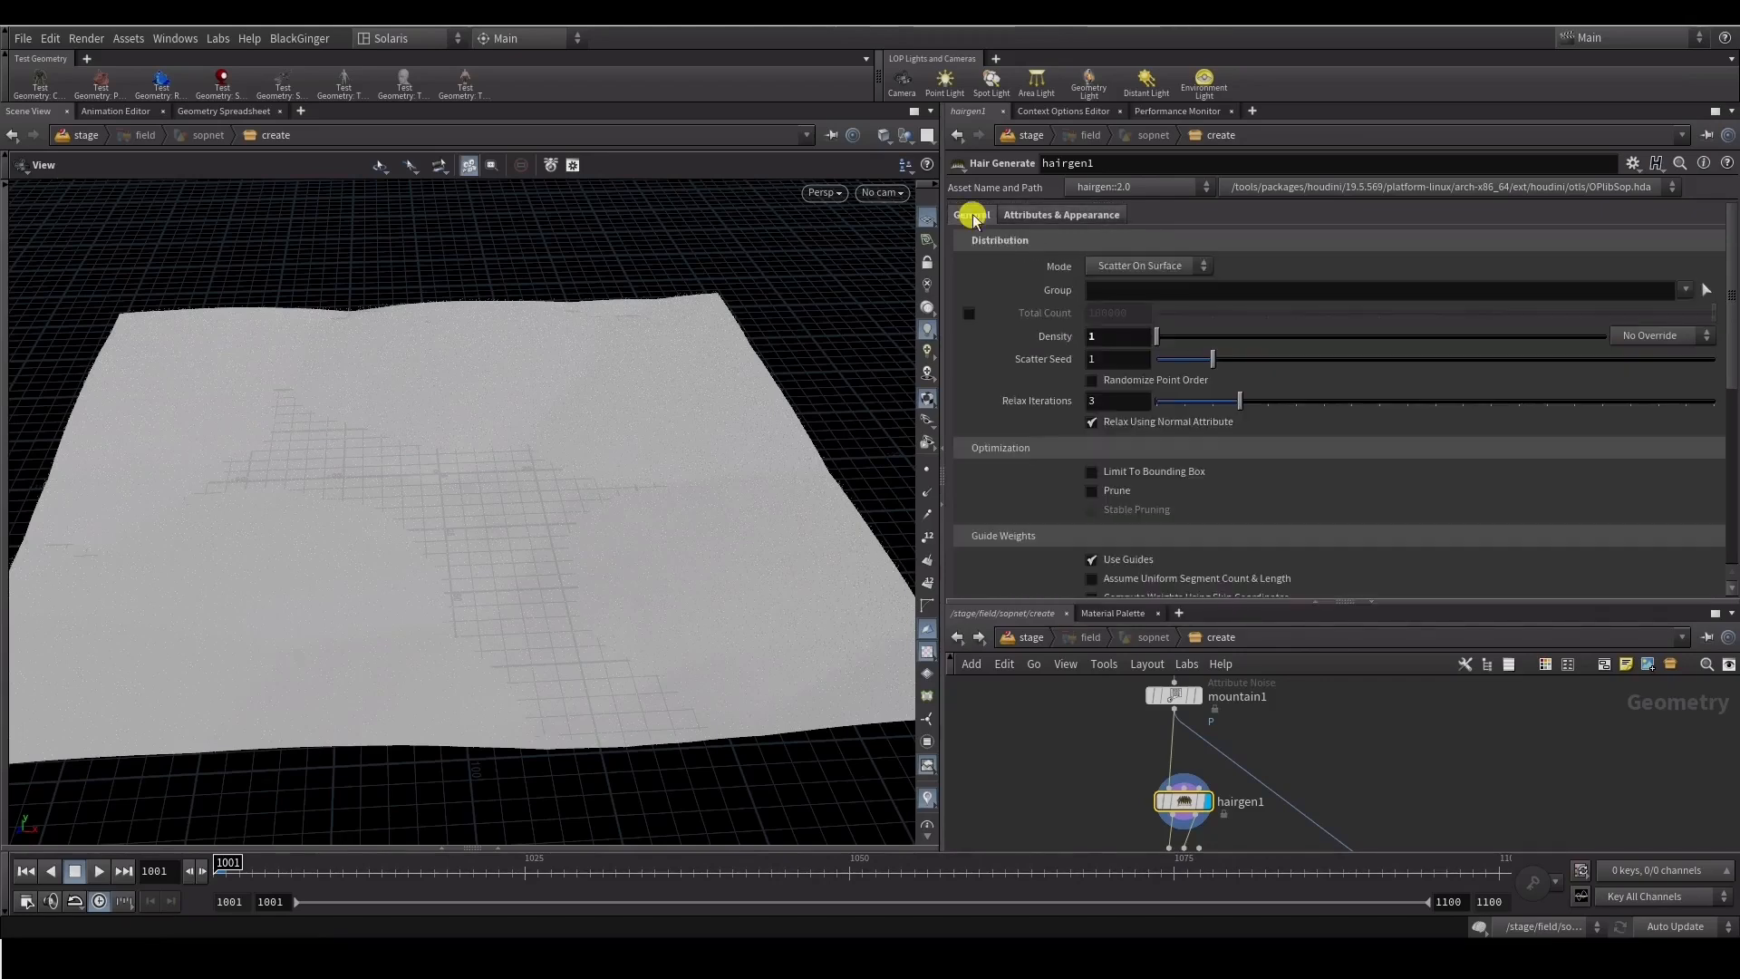
left_click(1129, 476)
left_click(1126, 492)
key("BackSpace")
left_click(1531, 492)
key("BackSpace")
key("Return")
left_click(1027, 218)
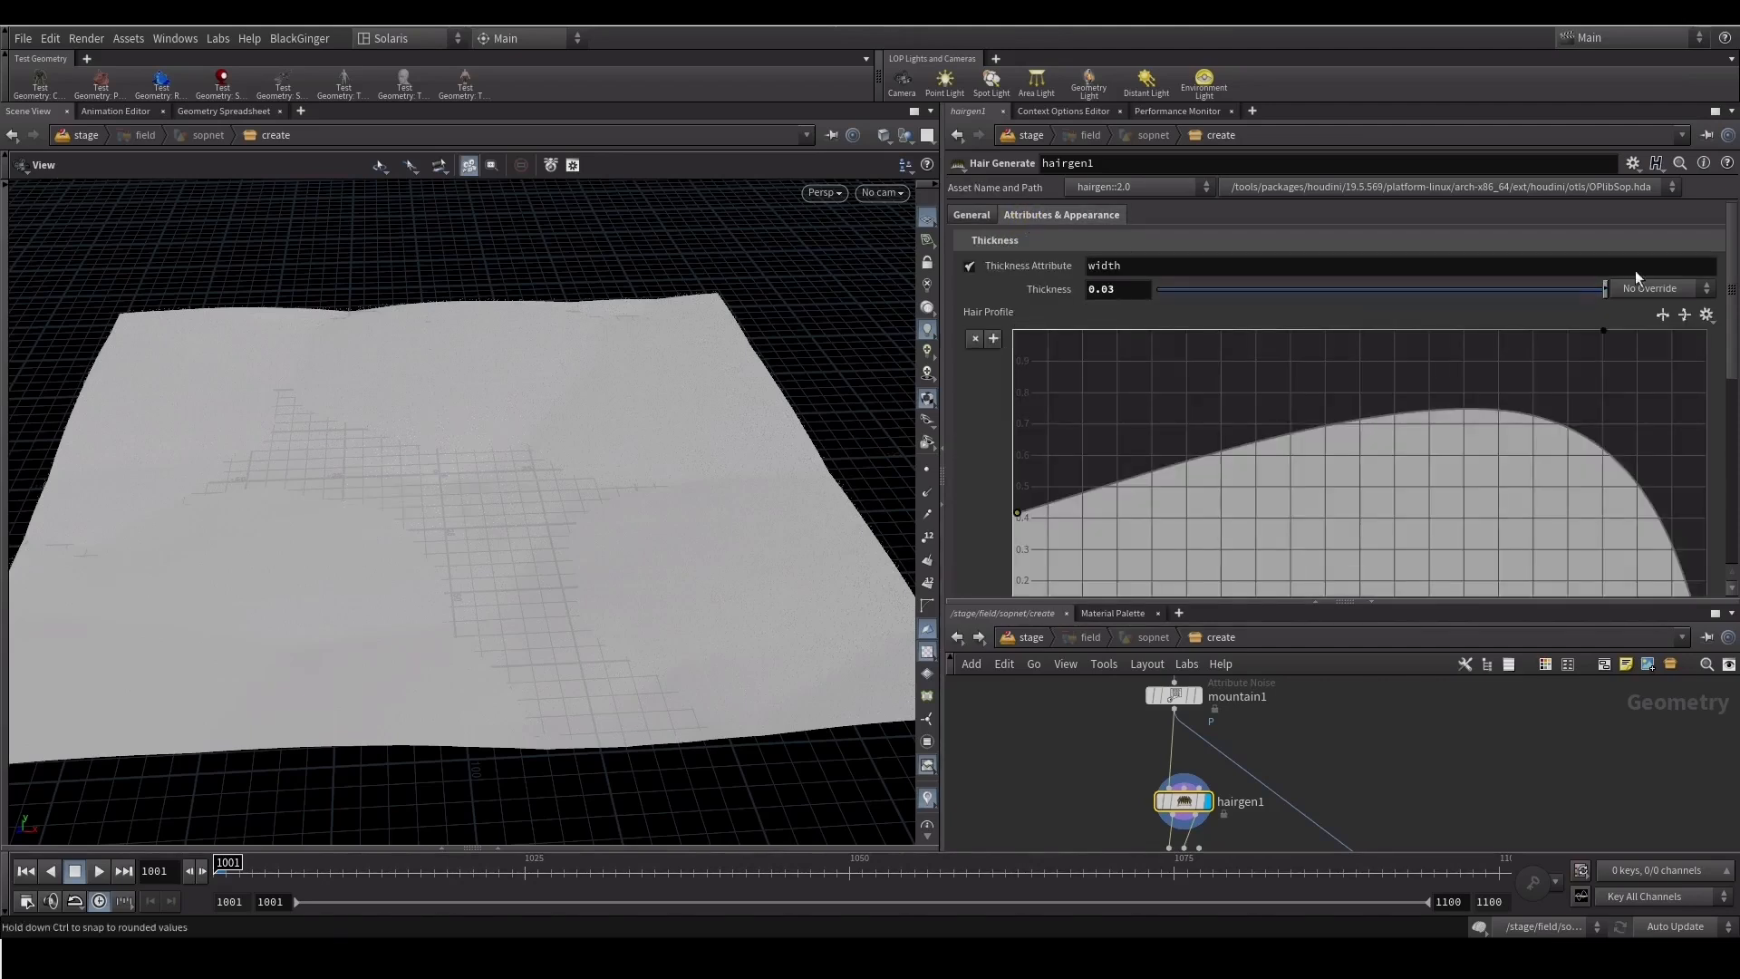
Reshape the Hair Profile ramp into a thin stem of about 0.1 up to position 0.6, a full-width head, and a steep tip taper
left_click_drag(1729, 286, 1731, 306)
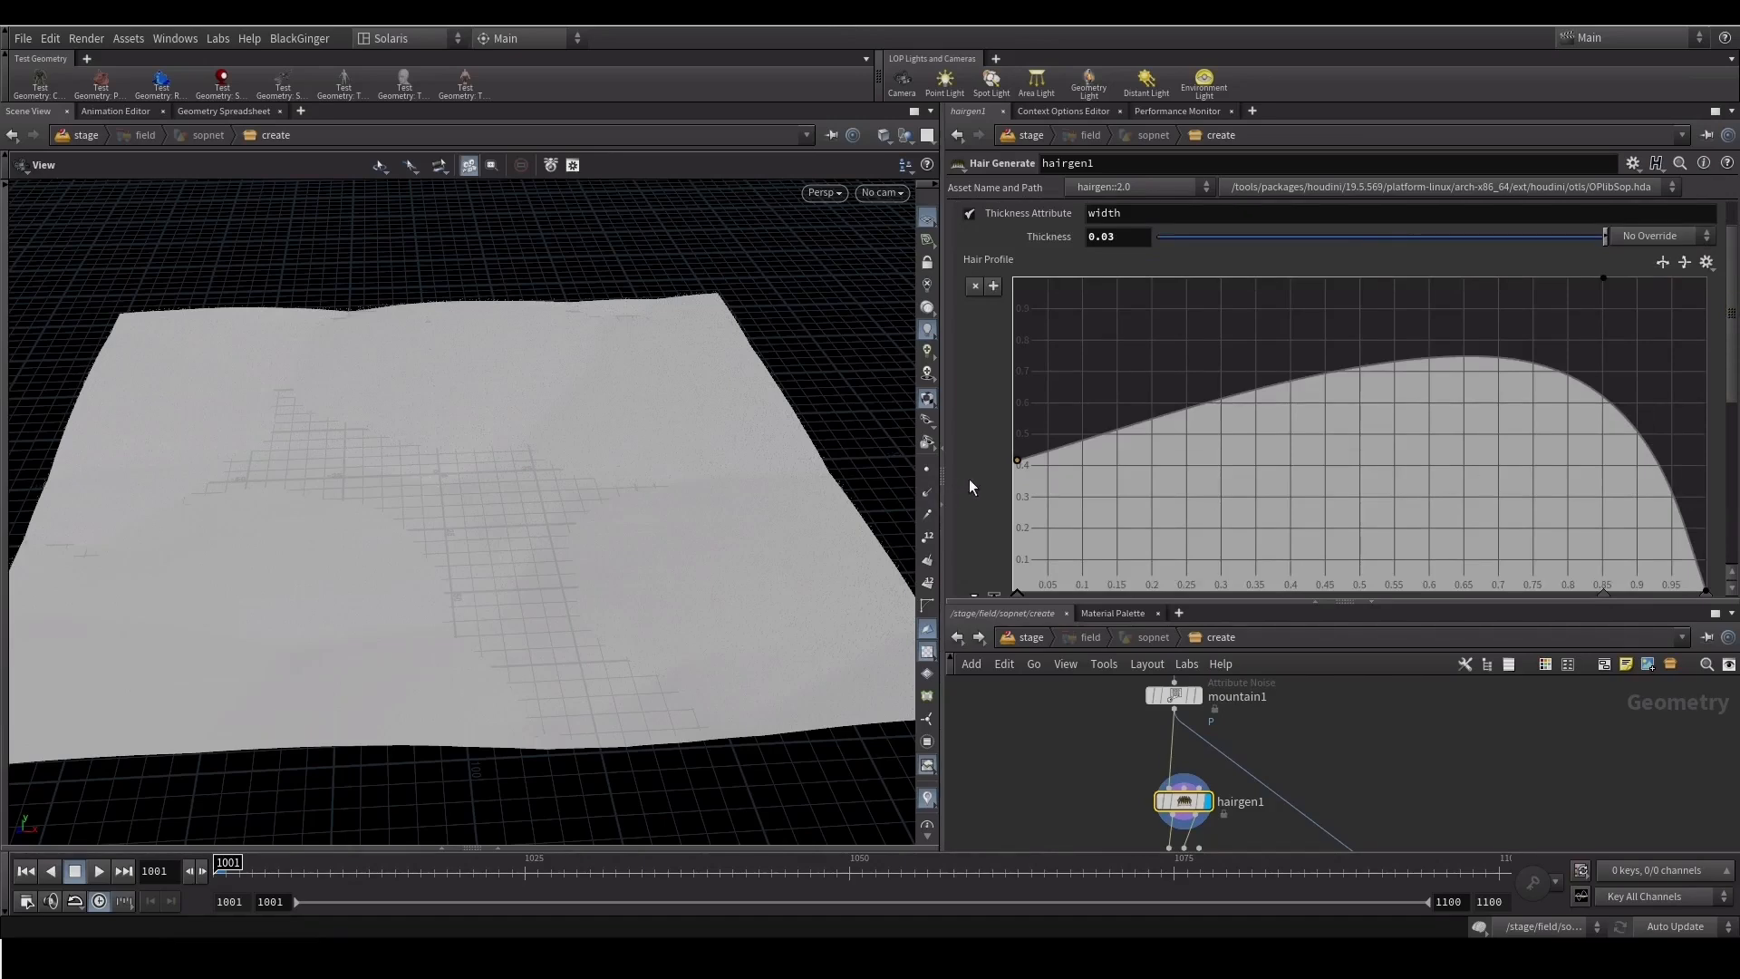
left_click_drag(1018, 459, 969, 553)
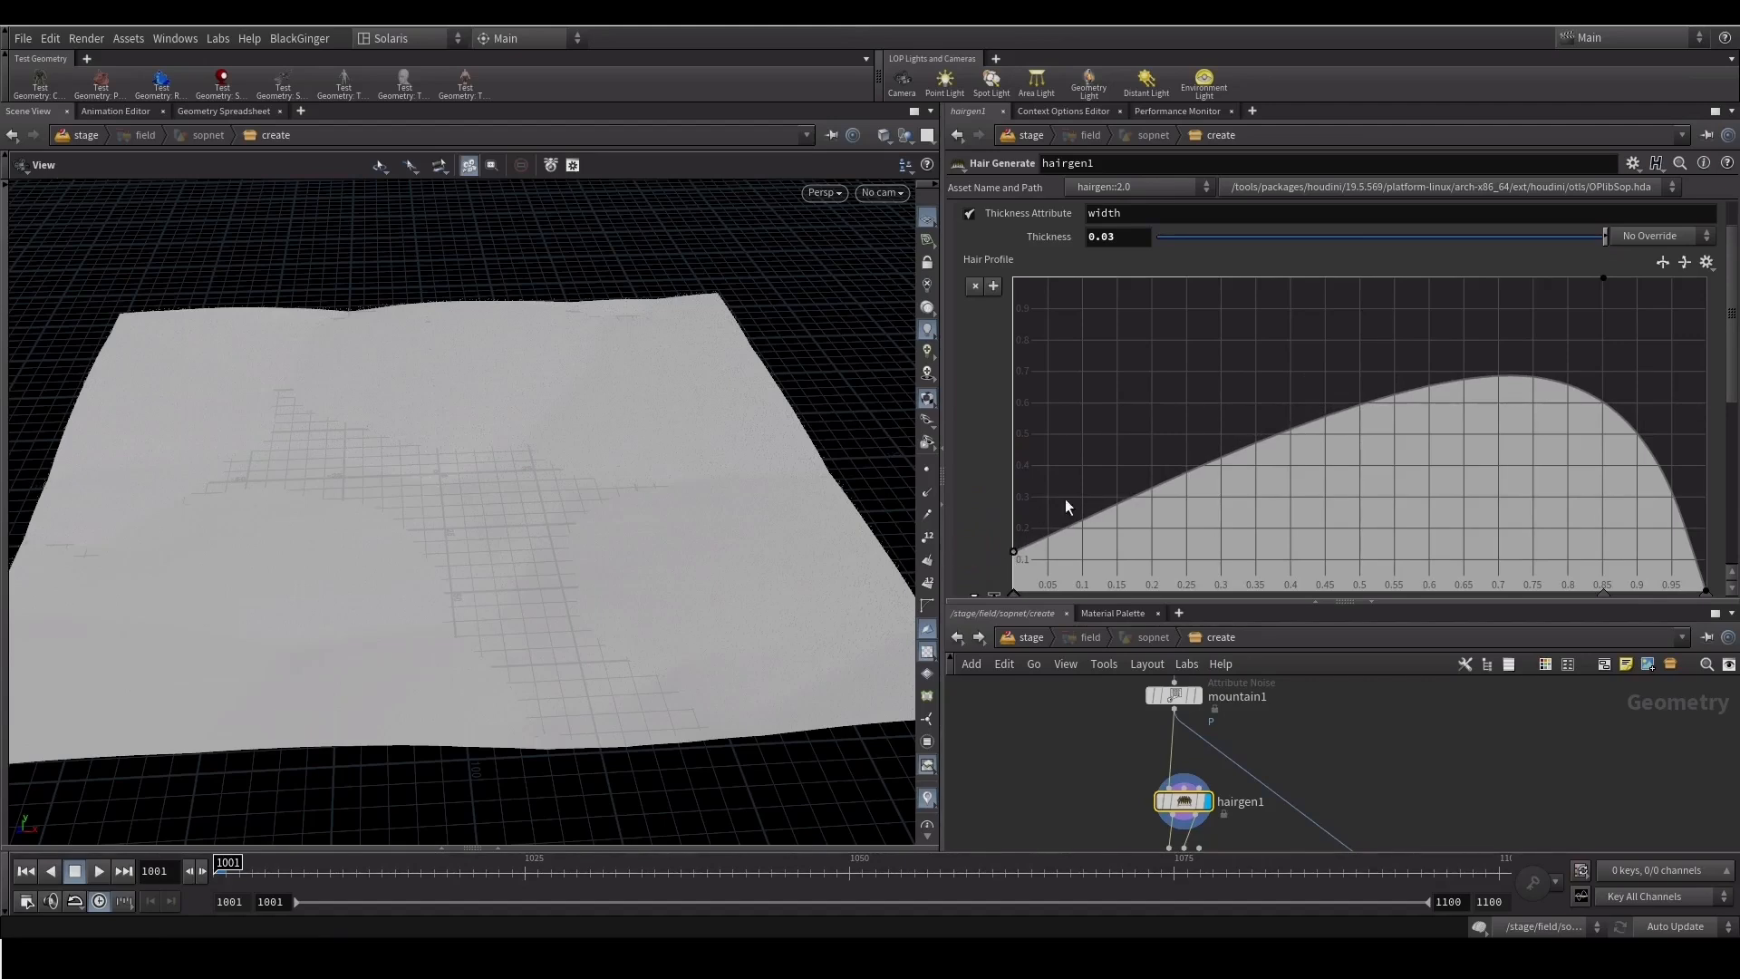
scroll(1133, 440, "down", 2)
left_click_drag(1305, 354, 1491, 194)
left_click_drag(1595, 249, 1591, 204)
left_click_drag(1688, 437, 1683, 509)
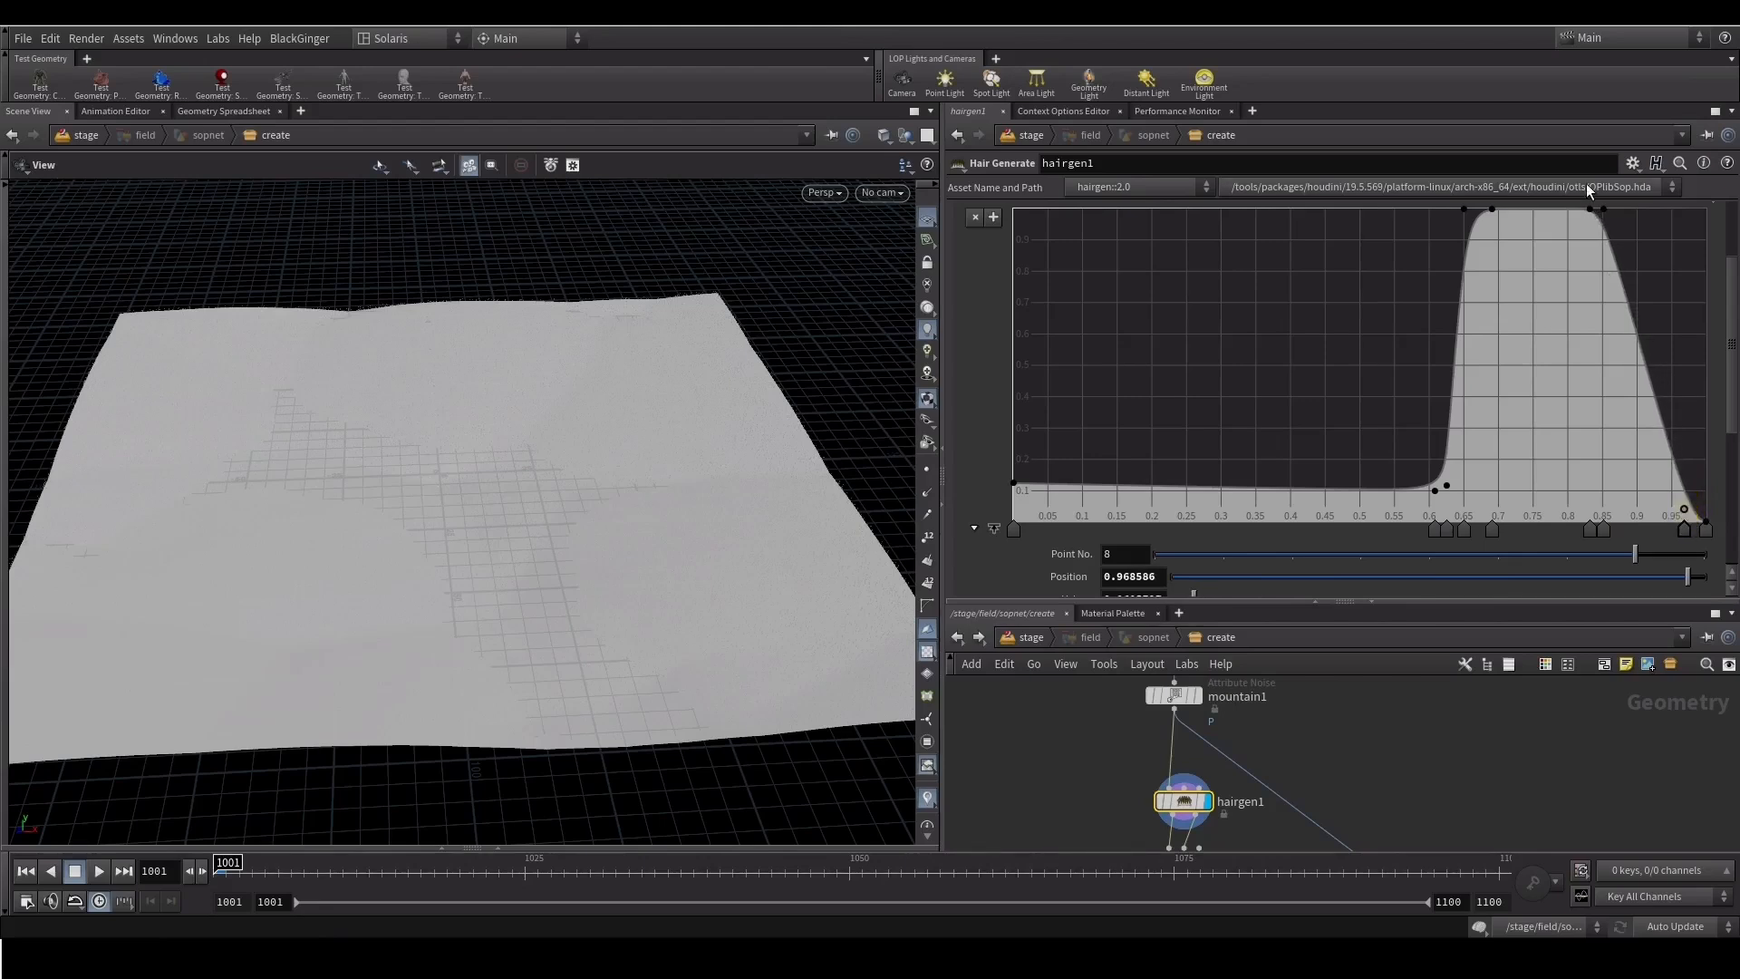
mouse_move(1606, 210)
left_mouse_down()
mouse_move(1682, 206)
mouse_move(1596, 213)
mouse_move(1630, 211)
left_mouse_up()
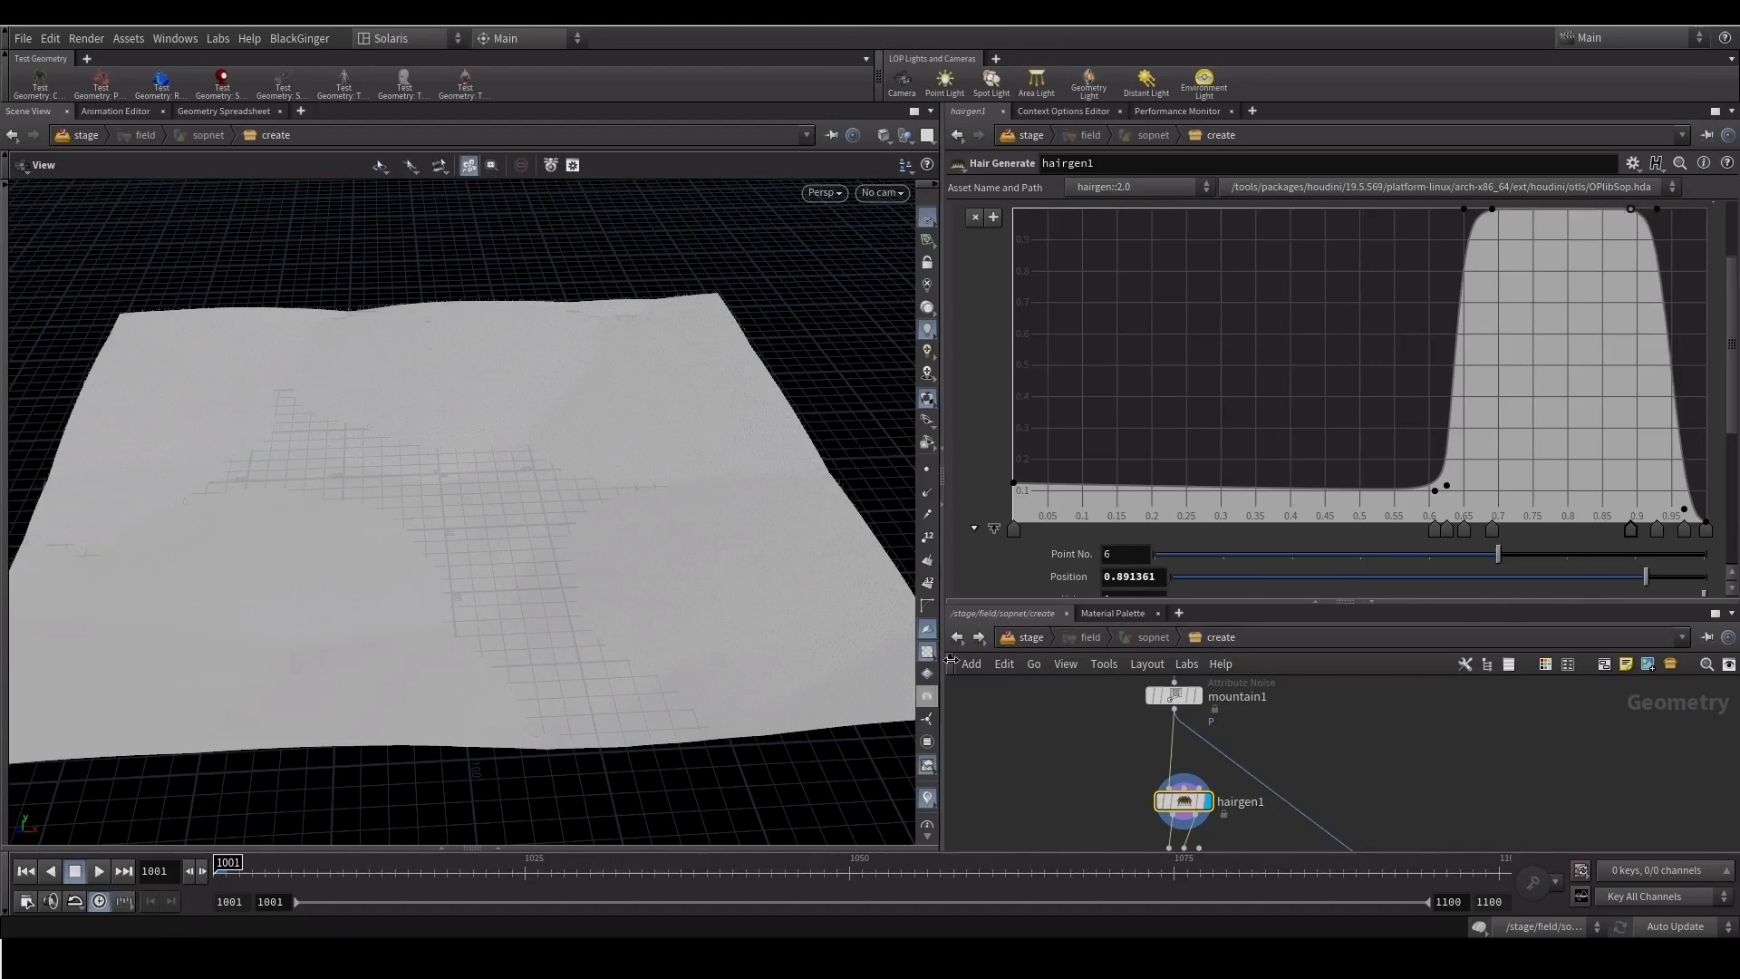
Turn off Limit To Bounding Box in hairgen1's optimization settings
left_click_drag(976, 604, 975, 524)
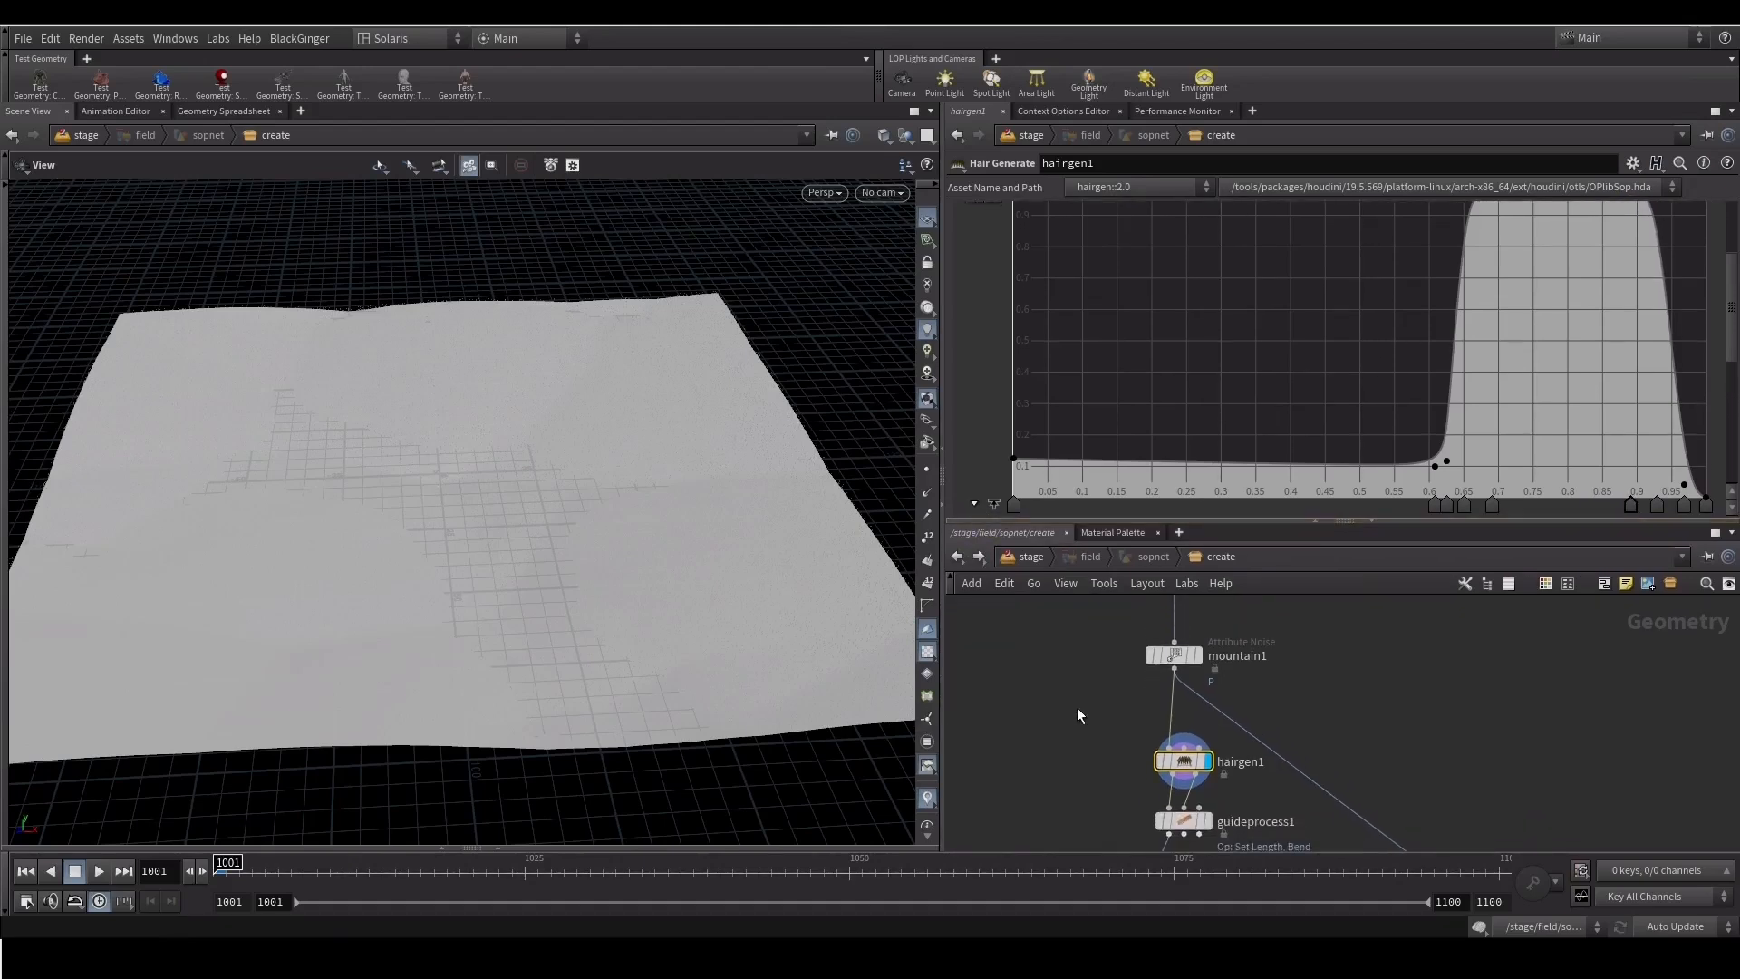
scroll(999, 421, "up", 5)
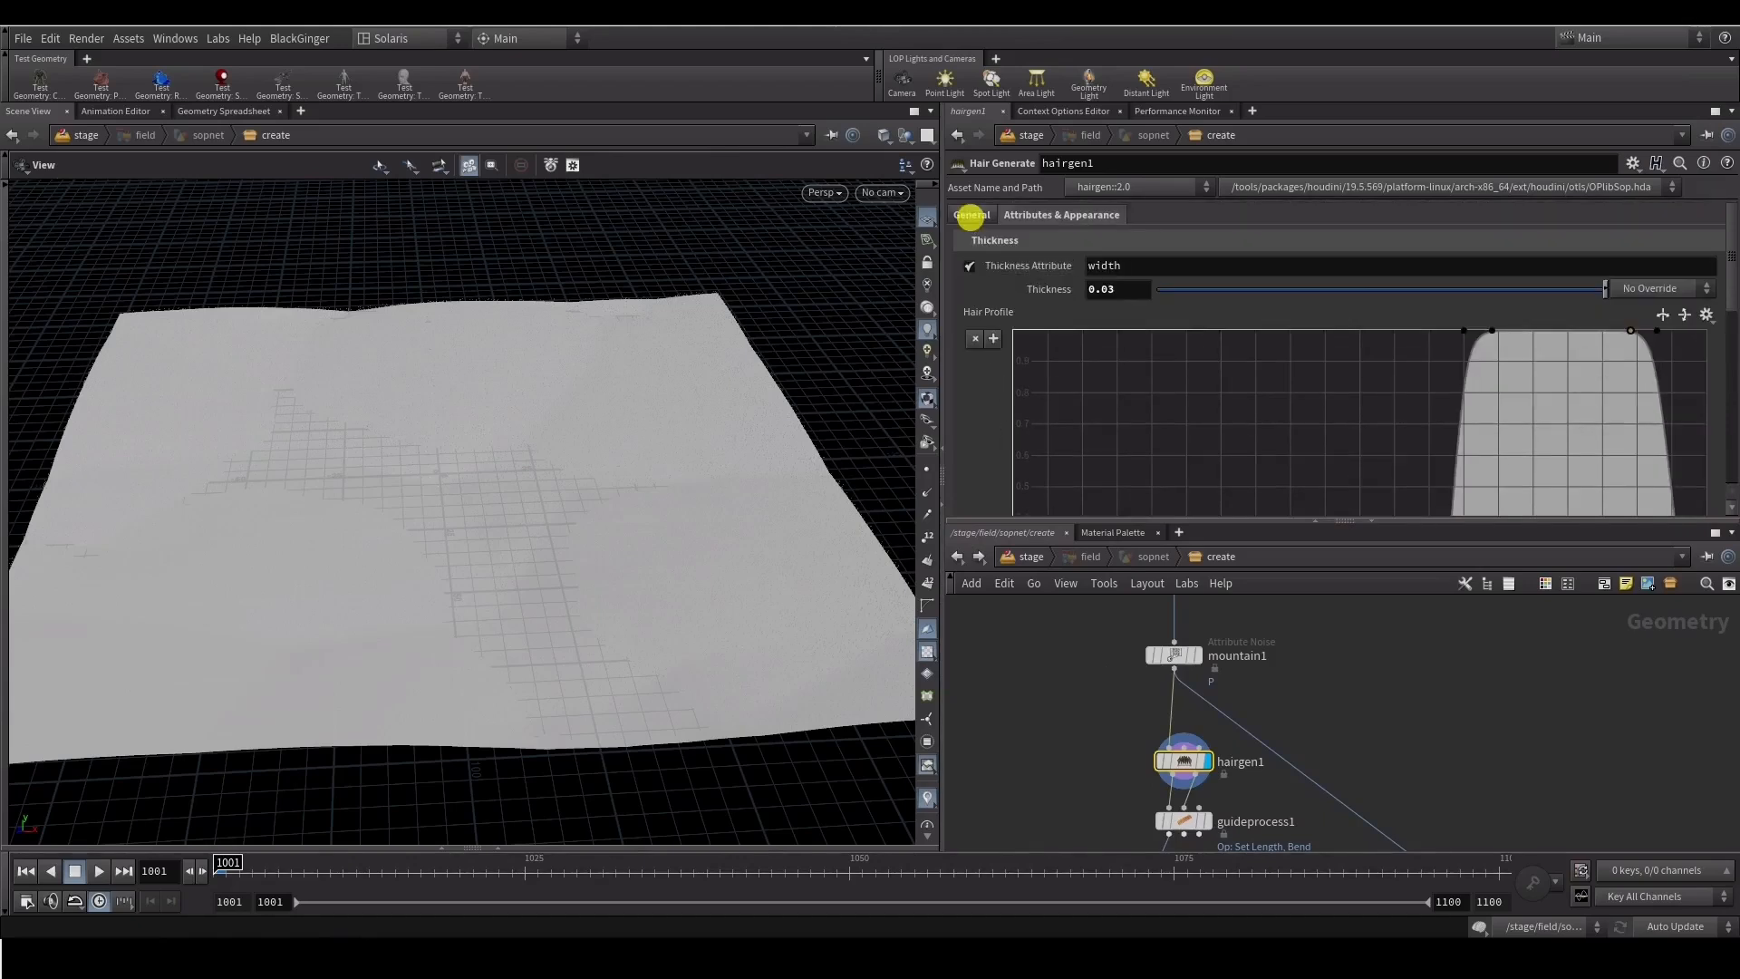
left_click(971, 217)
left_click(1113, 472)
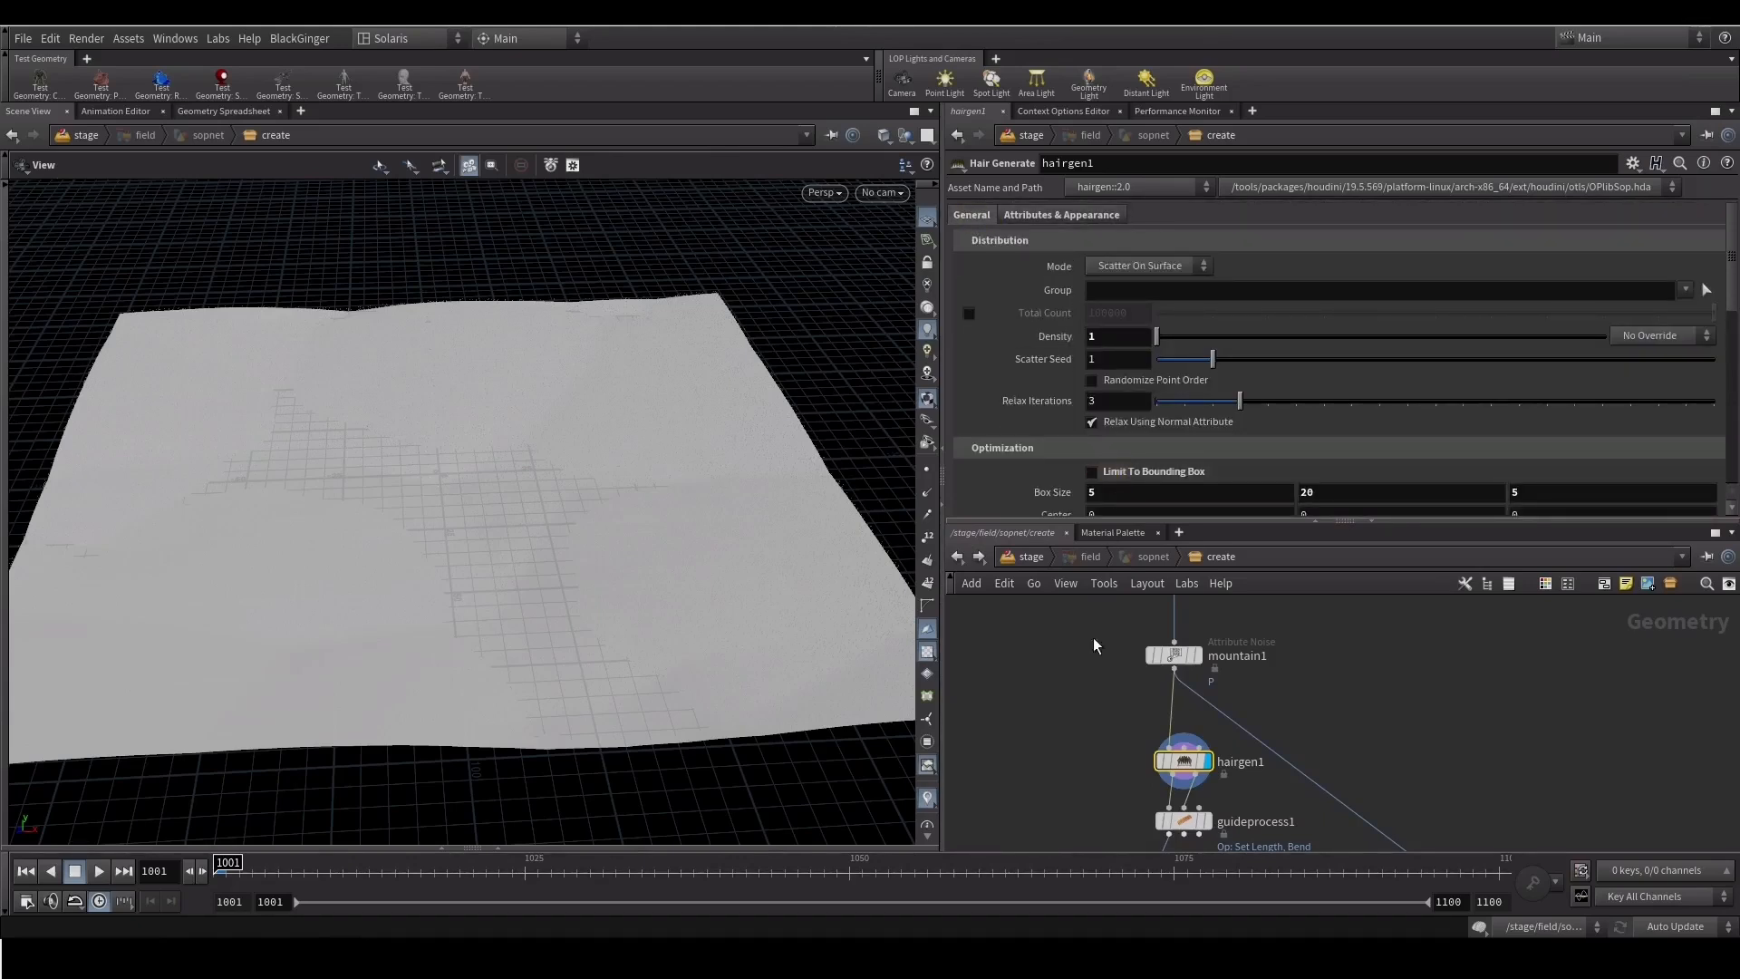
left_click_drag(1042, 522, 1042, 462)
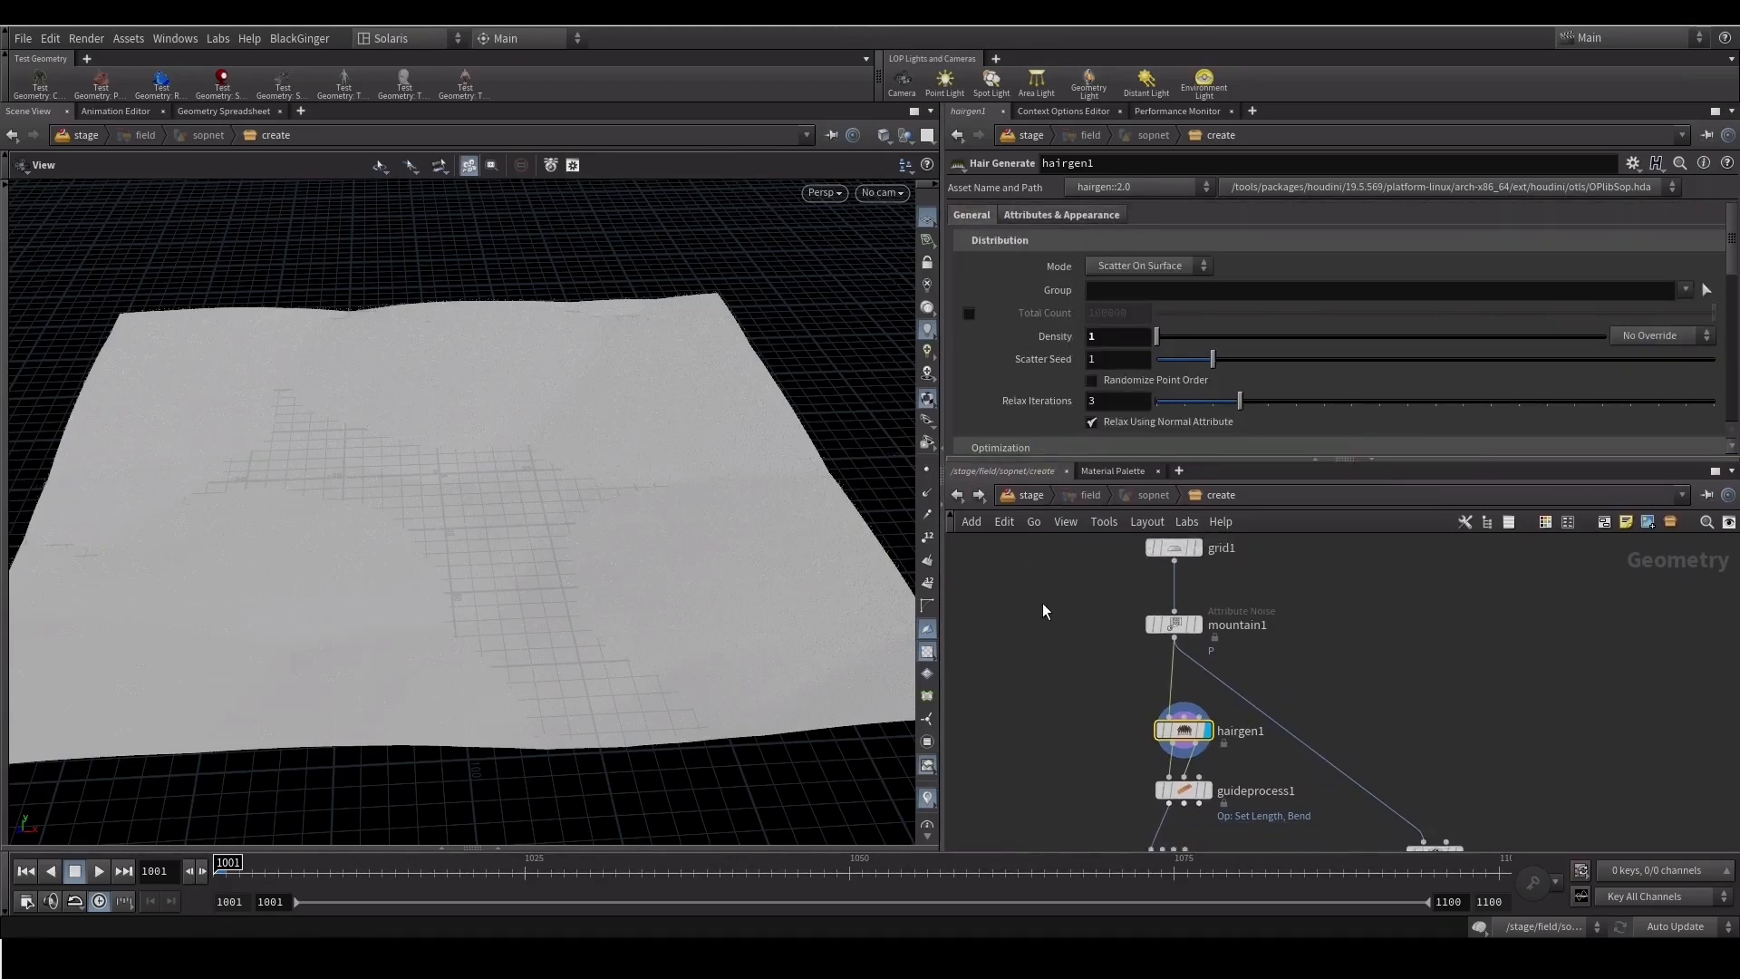
Return to the stage level, select wheat_render and inspect the shape of the wheat heads in the Karma viewport
left_click(1029, 495)
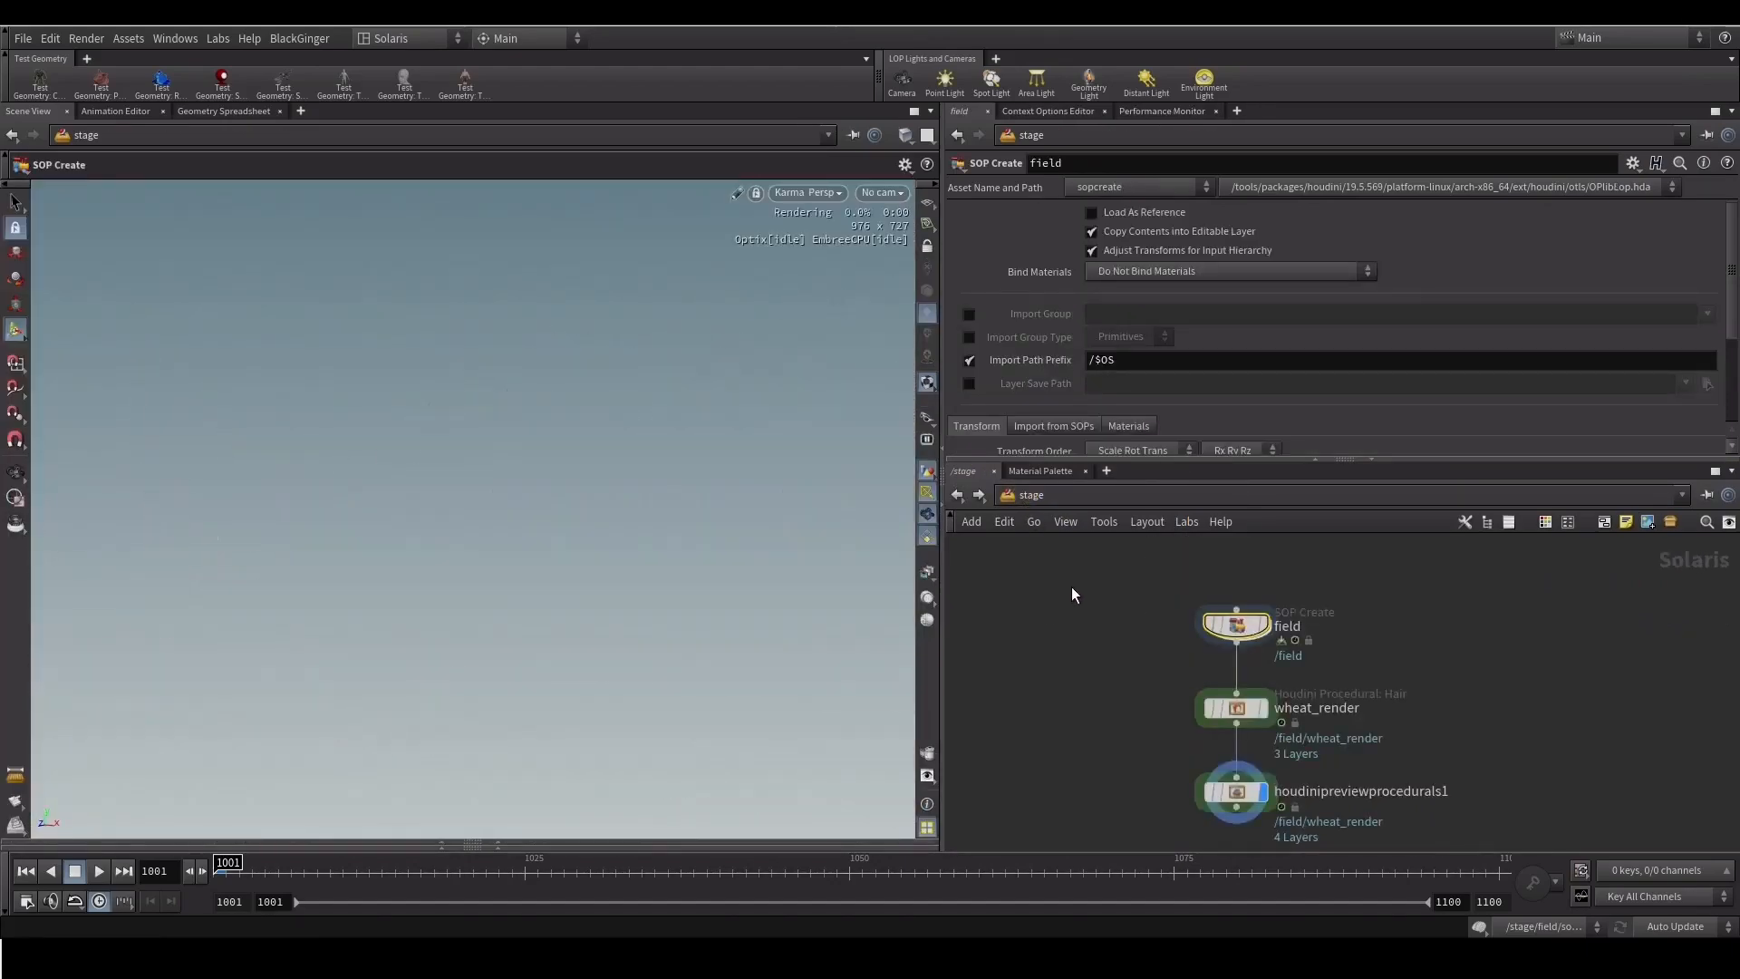
left_click(1078, 634)
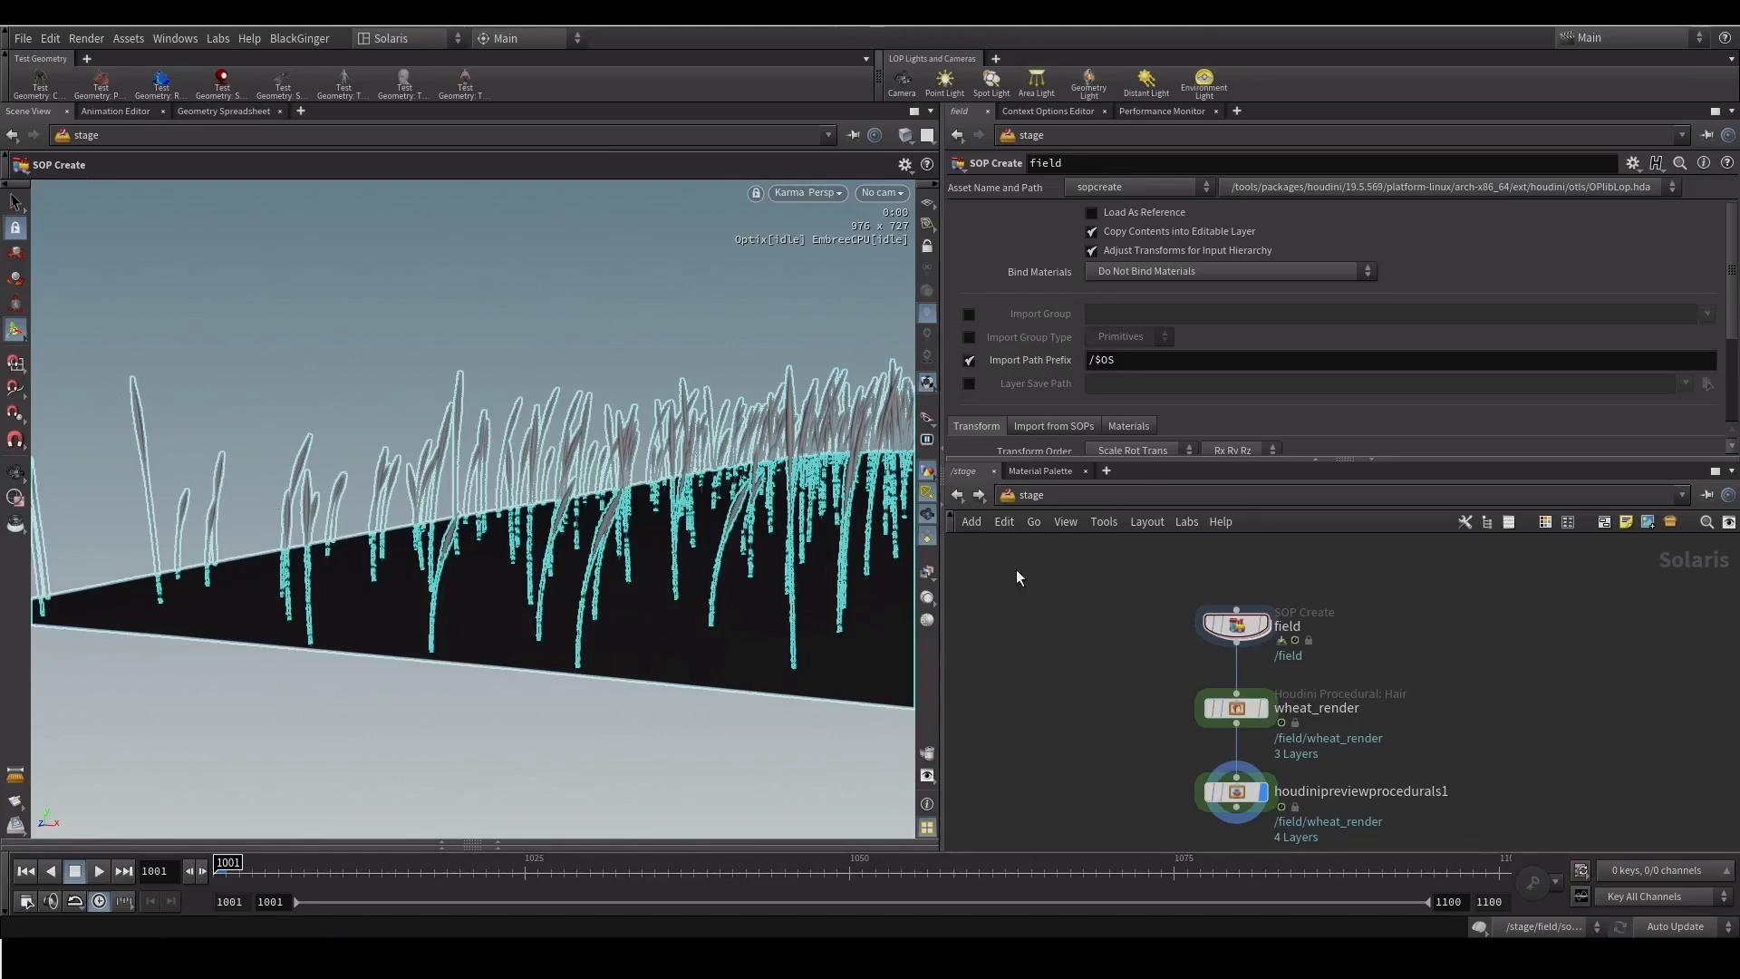
middle_click_drag(1138, 734, 1138, 688)
left_click(1224, 664)
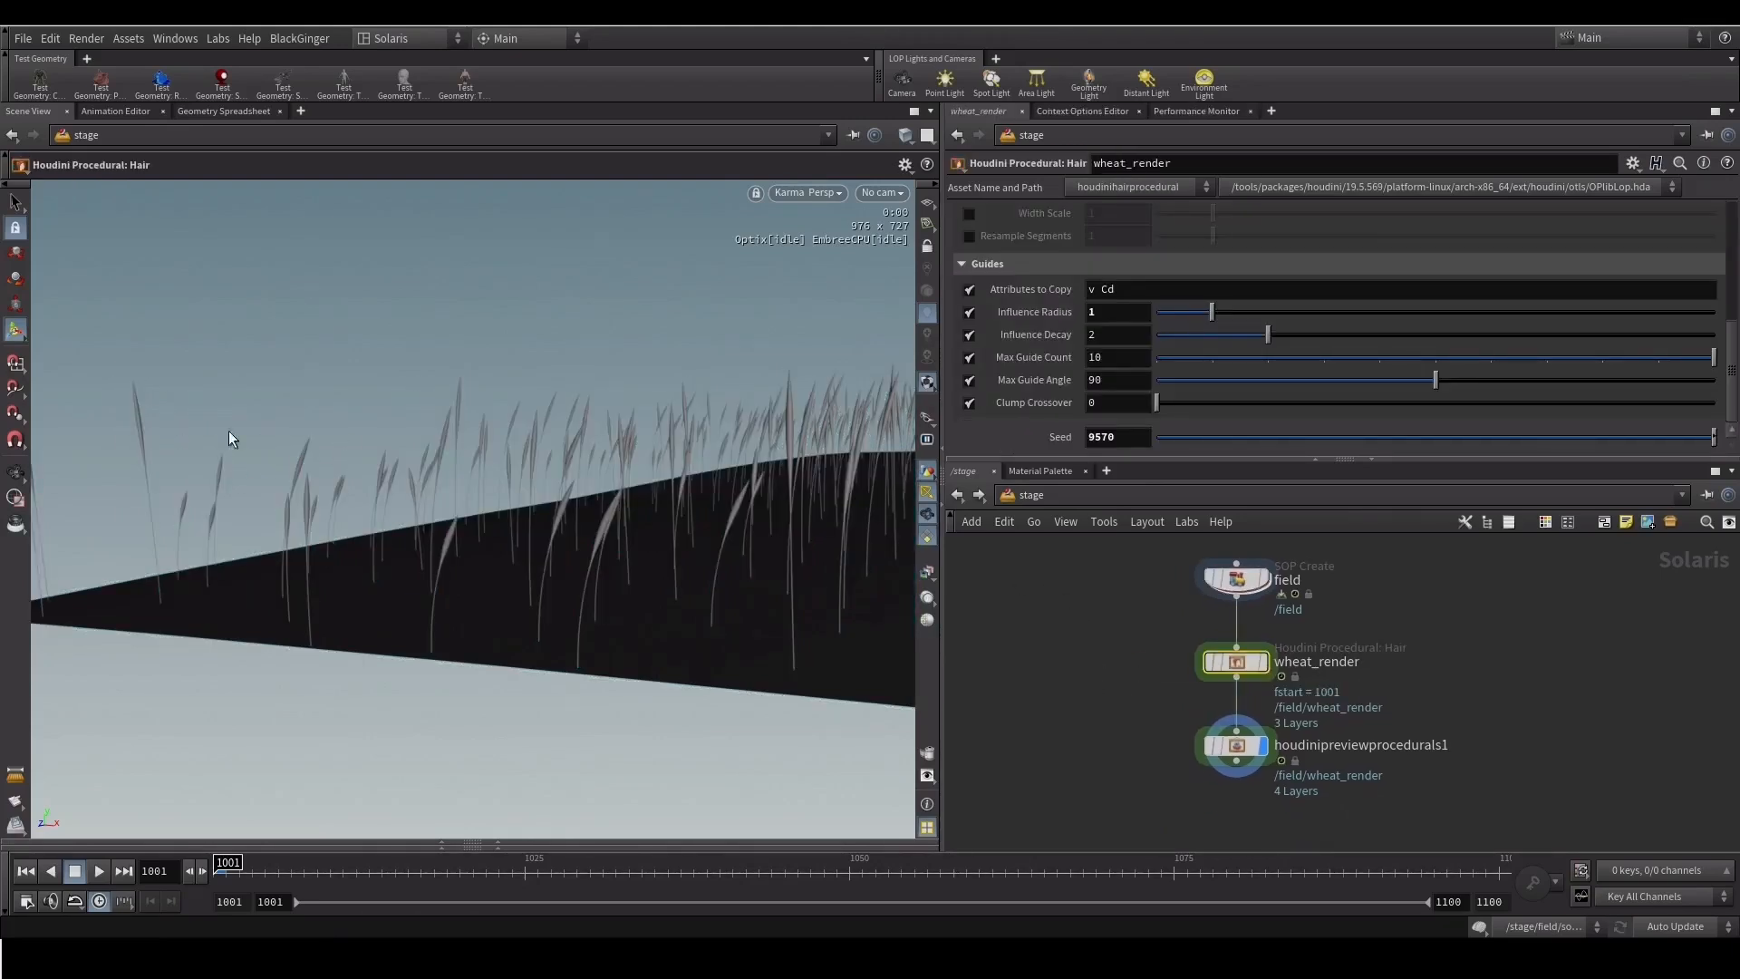
key("Escape")
left_click_drag(405, 460, 606, 462)
right_click_drag(606, 462, 761, 368)
Re-enter the field network and thicken hairgen1's Hair Profile stem to about 0.16 at the root and 0.138 at ramp point 2
key("Return")
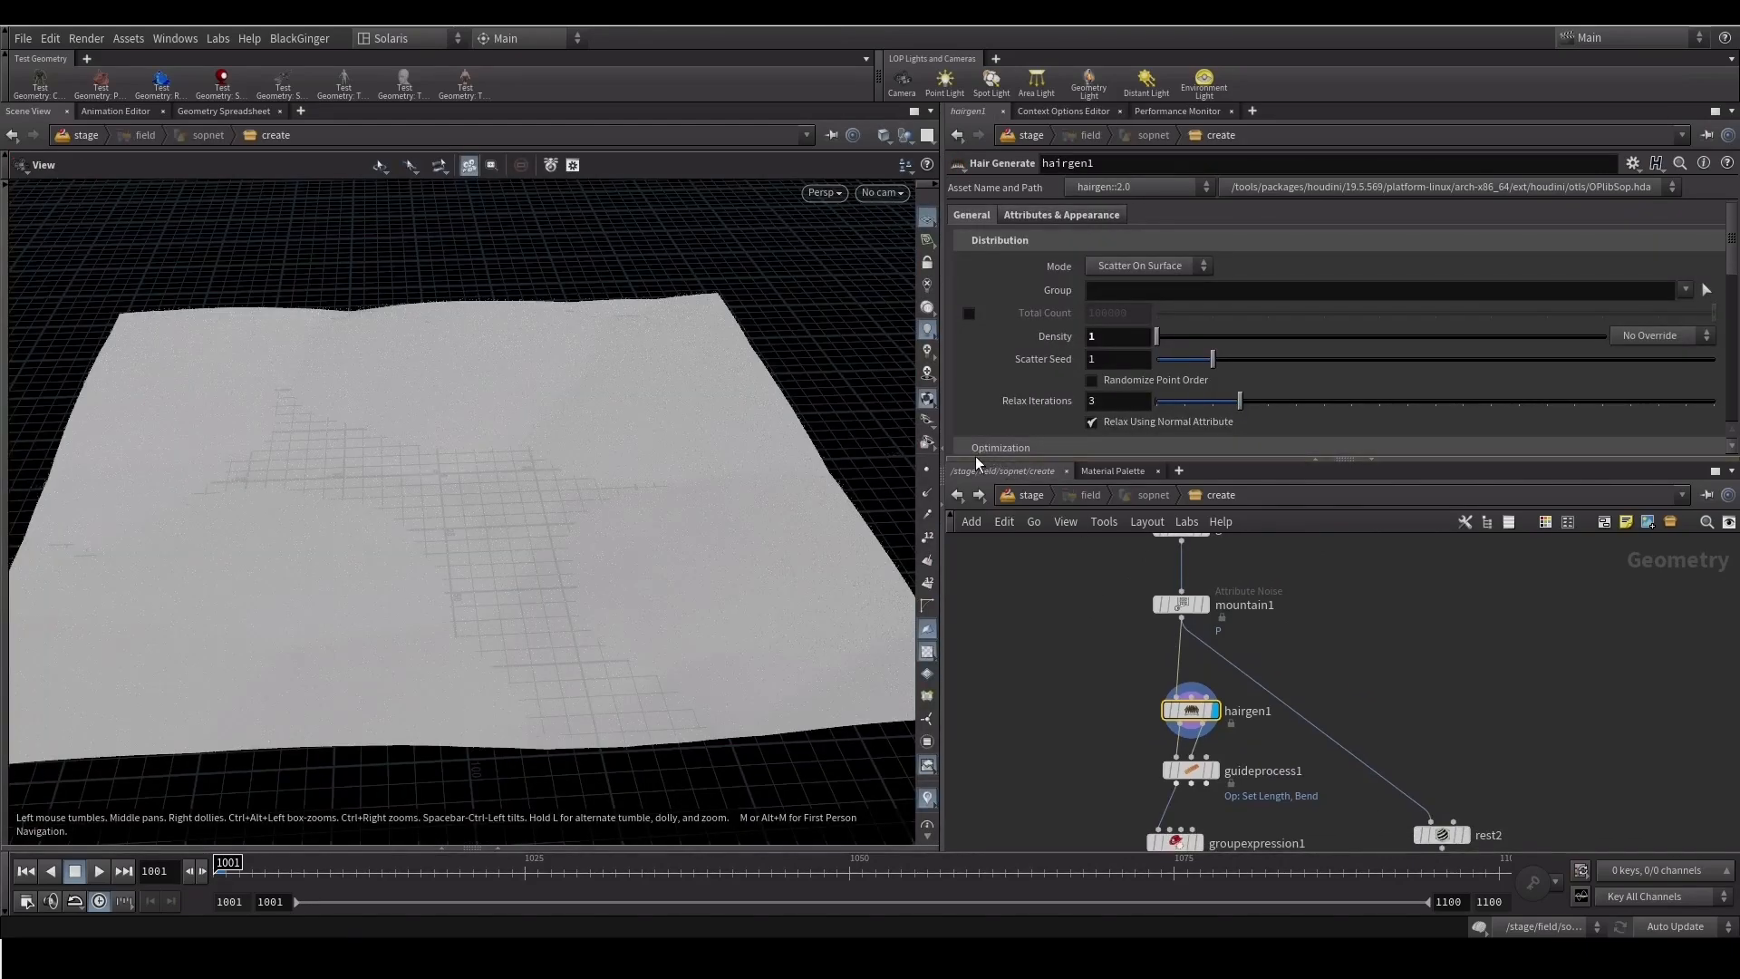
scroll(983, 442, "down", 10)
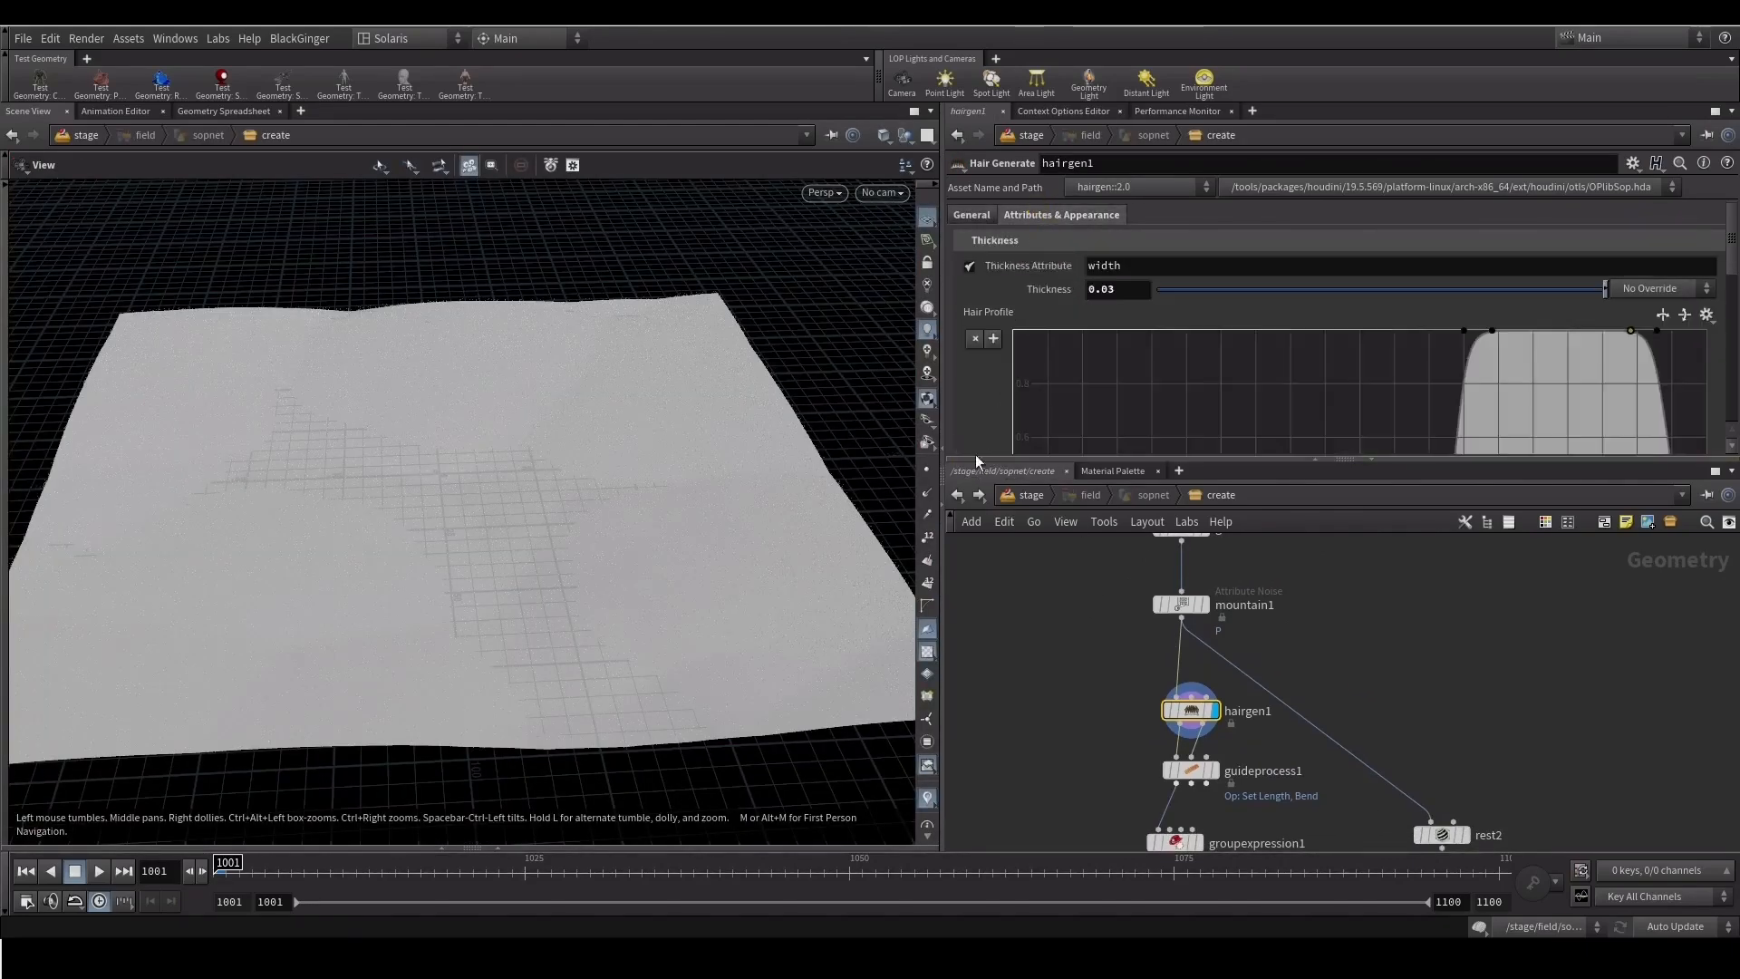
left_click_drag(983, 458, 996, 718)
left_click(1014, 605)
left_click(1436, 605)
left_click_drag(1170, 679, 1241, 675)
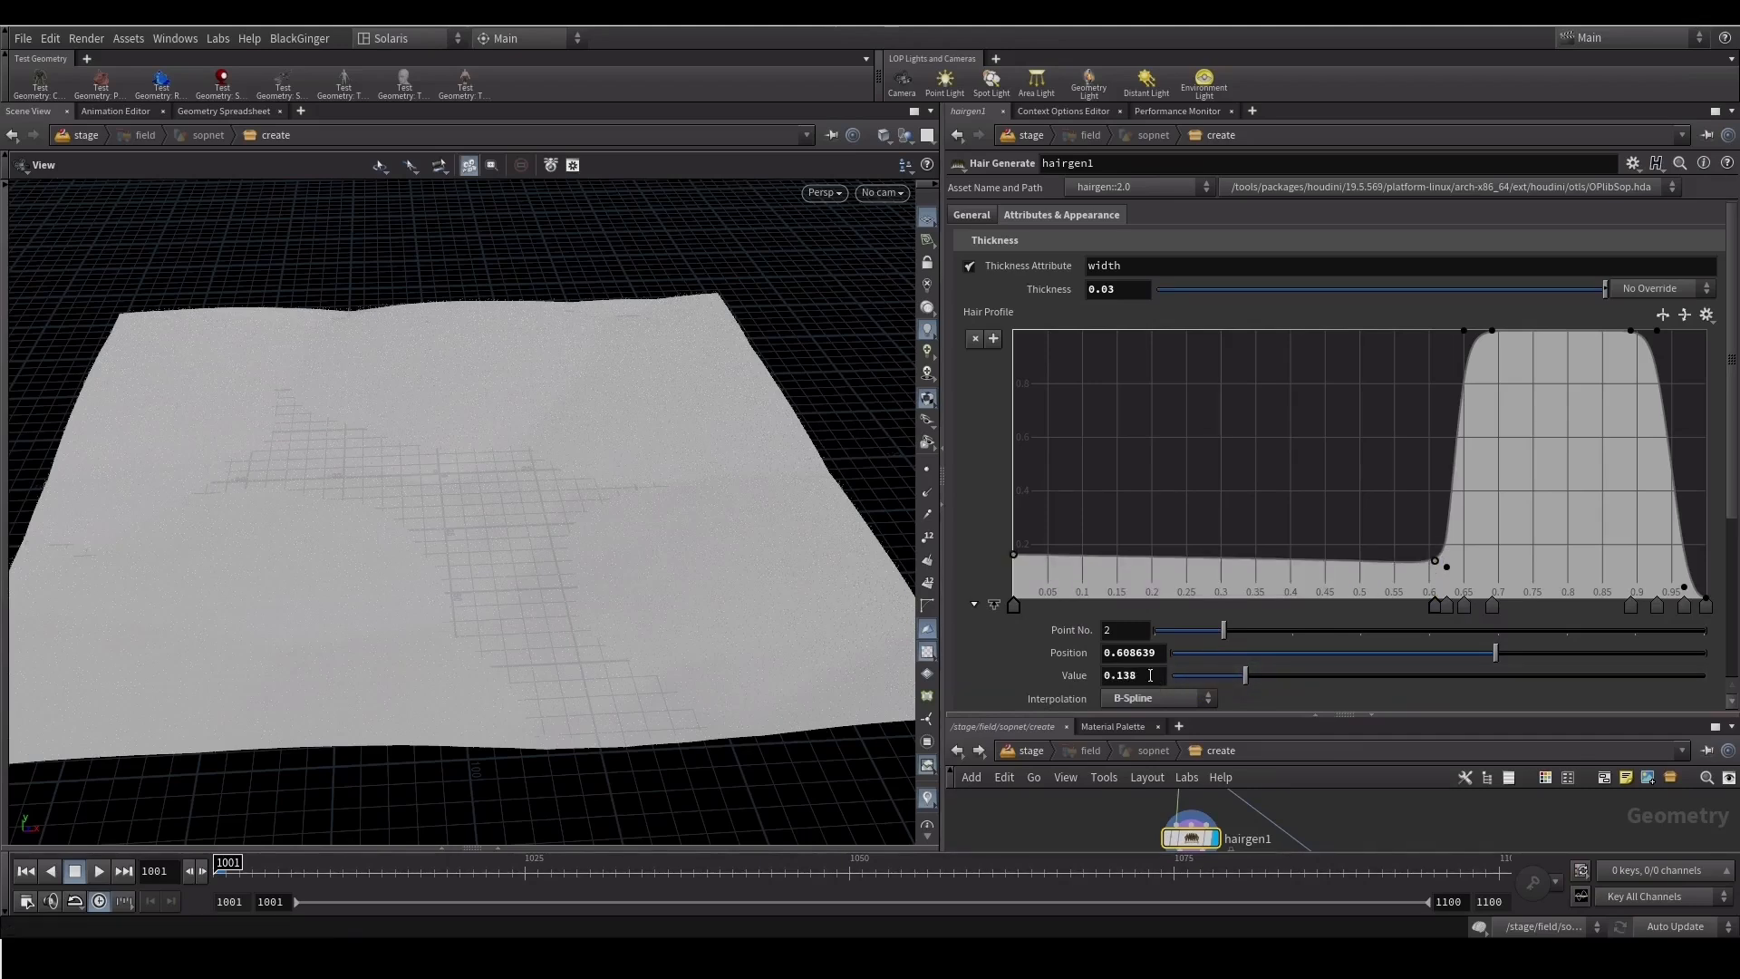
Go back to the stage level, select wheat_render and examine the thickened wheat stems from several angles
left_click(1024, 749)
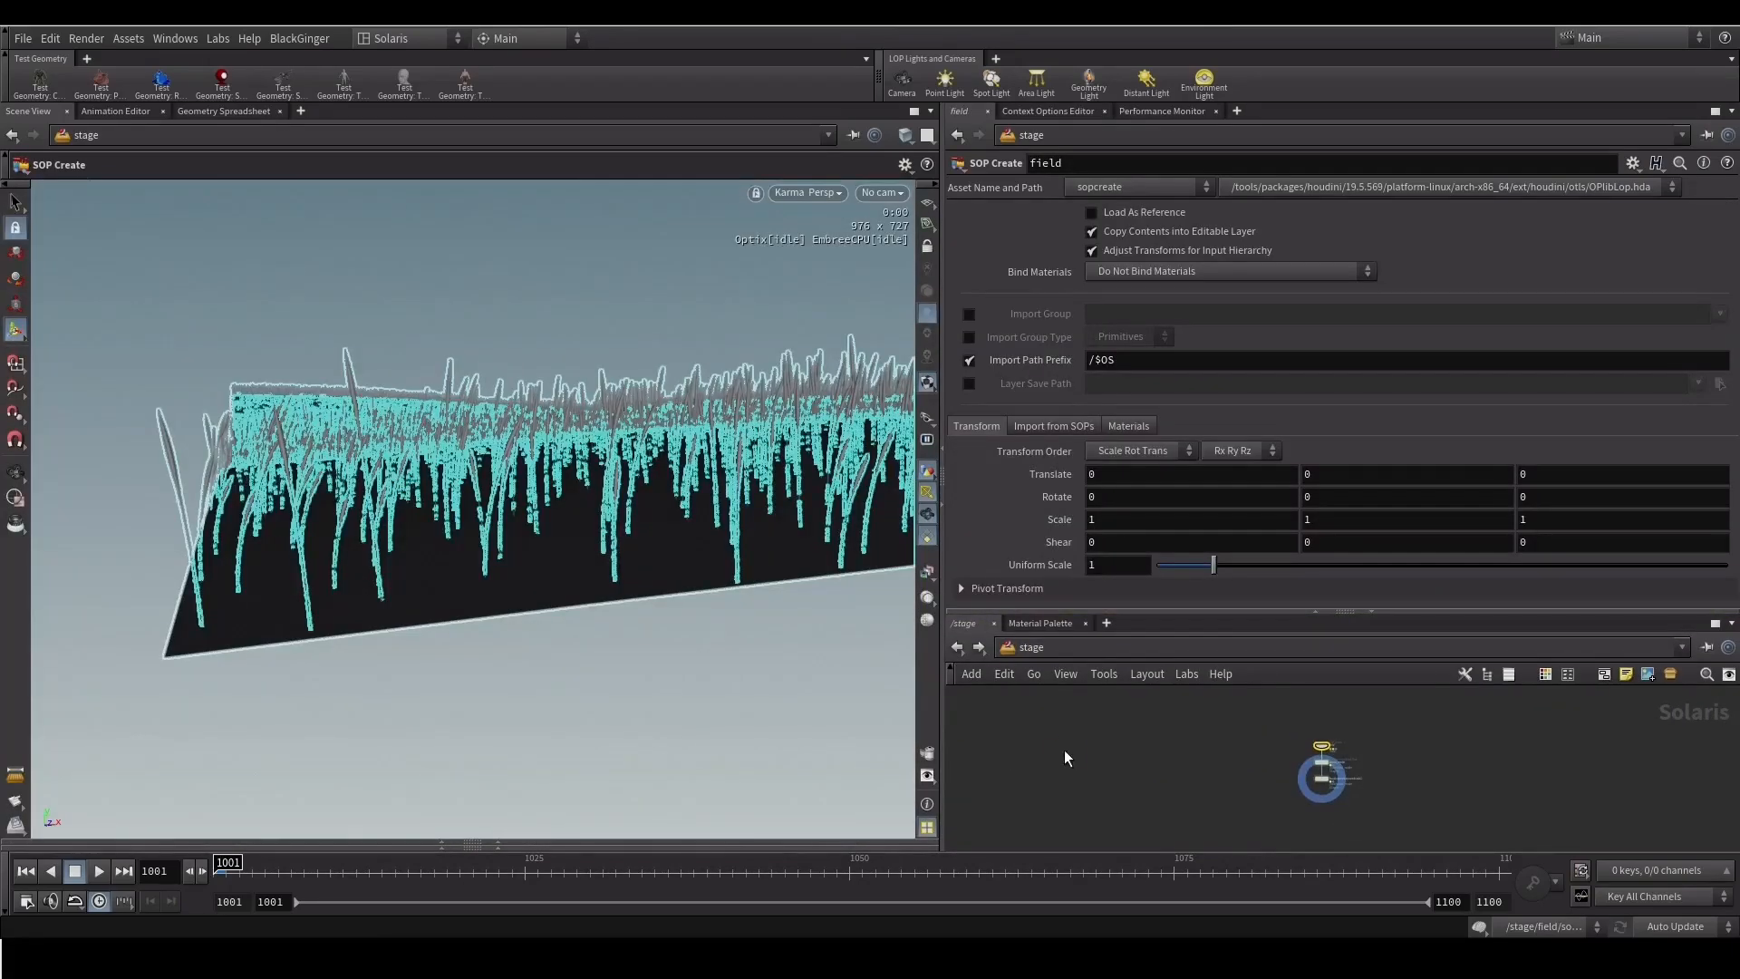
left_click(1321, 763)
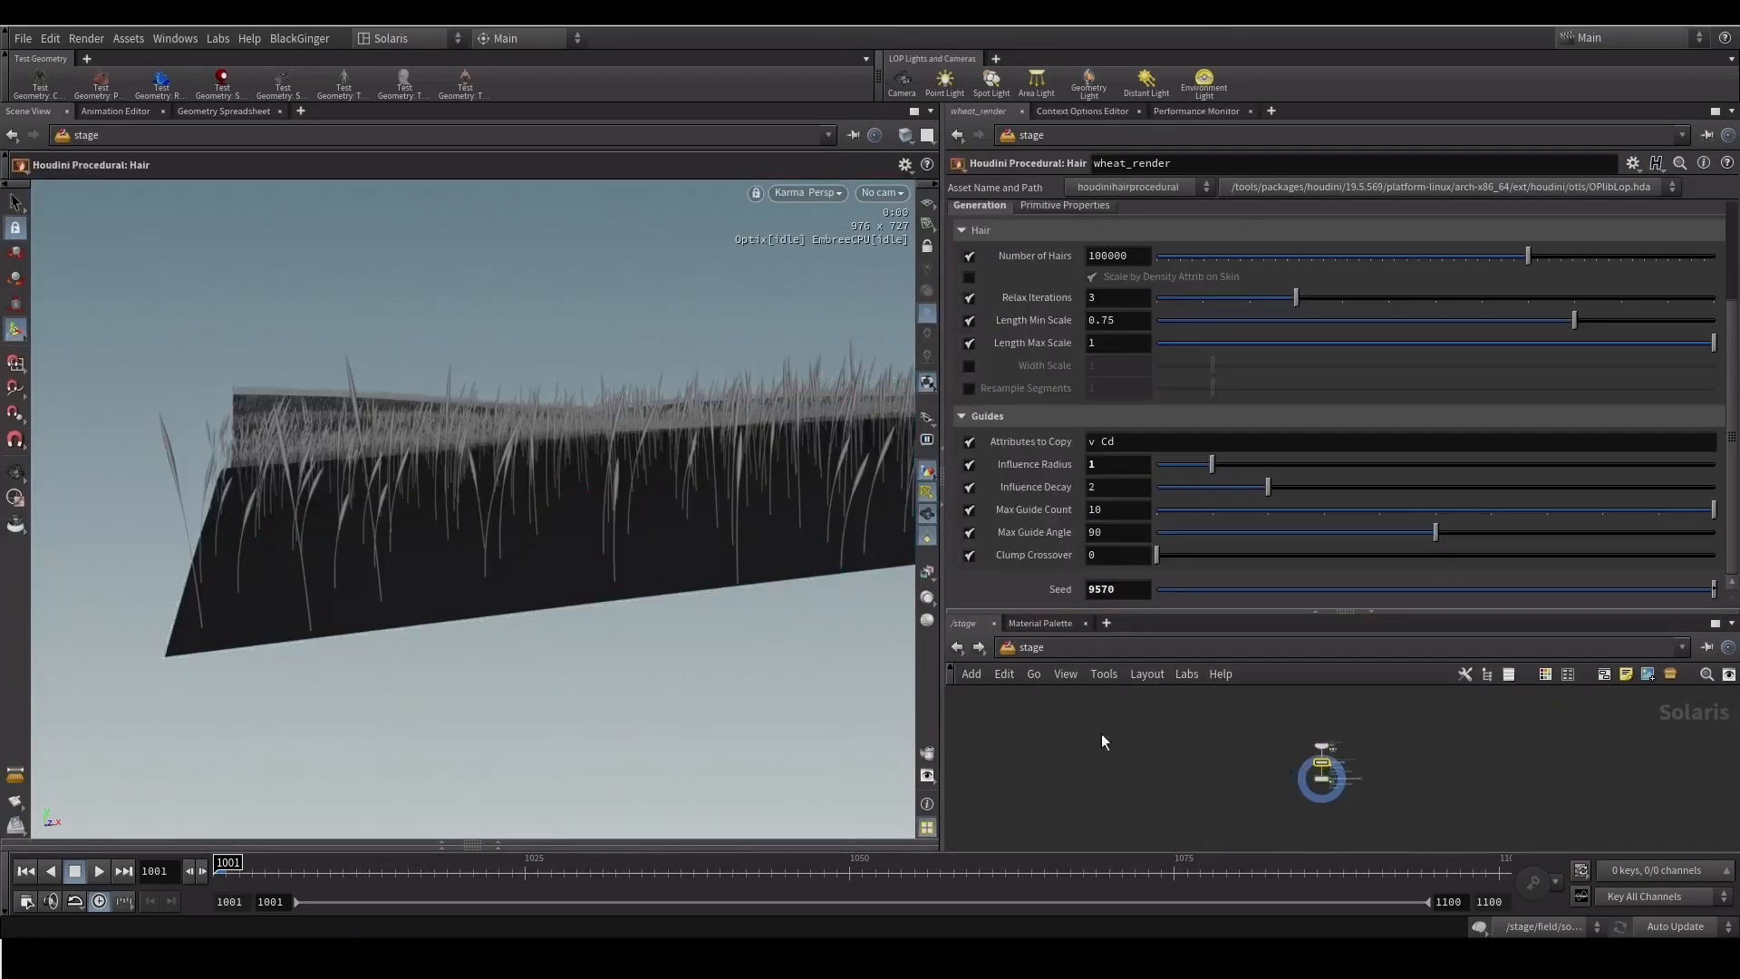
key("Escape")
left_click_drag(302, 618, 267, 644)
right_click_drag(427, 549, 213, 634)
key("Escape")
mouse_move(427, 493)
left_mouse_down()
mouse_move(447, 520)
mouse_move(401, 483)
left_mouse_up()
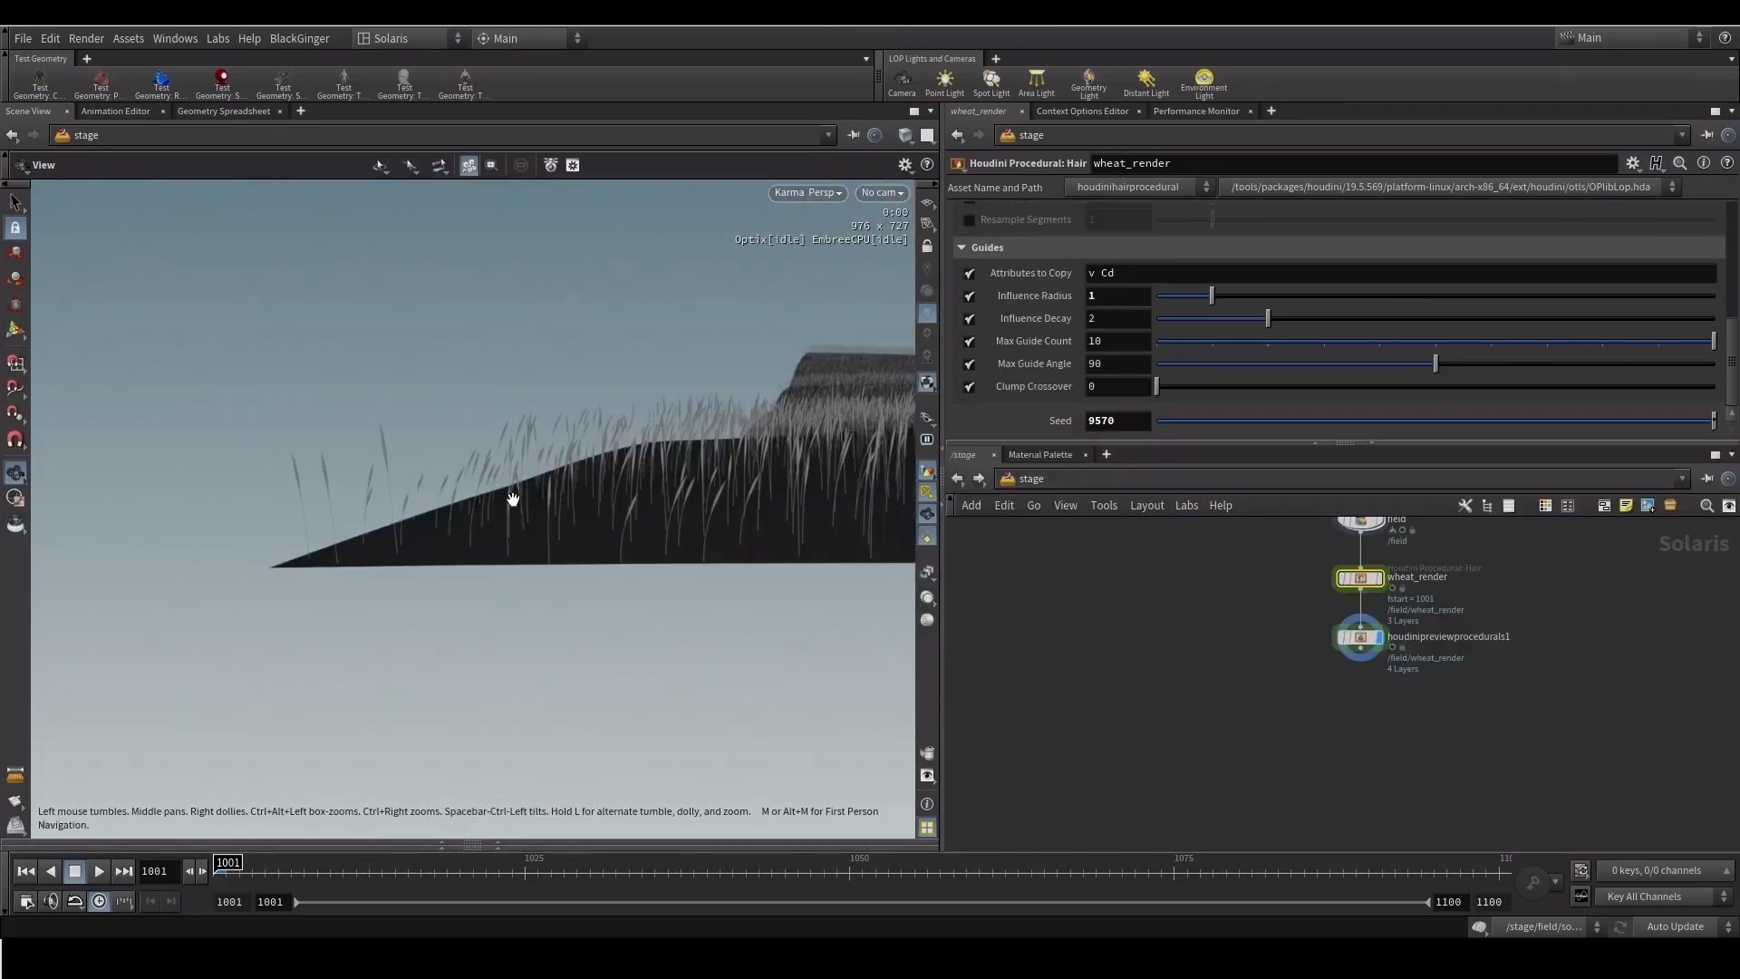
Add a Material Library node beside the wheat_render node in the stage network
scroll(1245, 591, "down", 3)
middle_click_drag(1244, 592, 1189, 649)
scroll(1152, 606, "up", 3)
scroll(1277, 703, "up", 2)
middle_click_drag(1280, 698, 1230, 650)
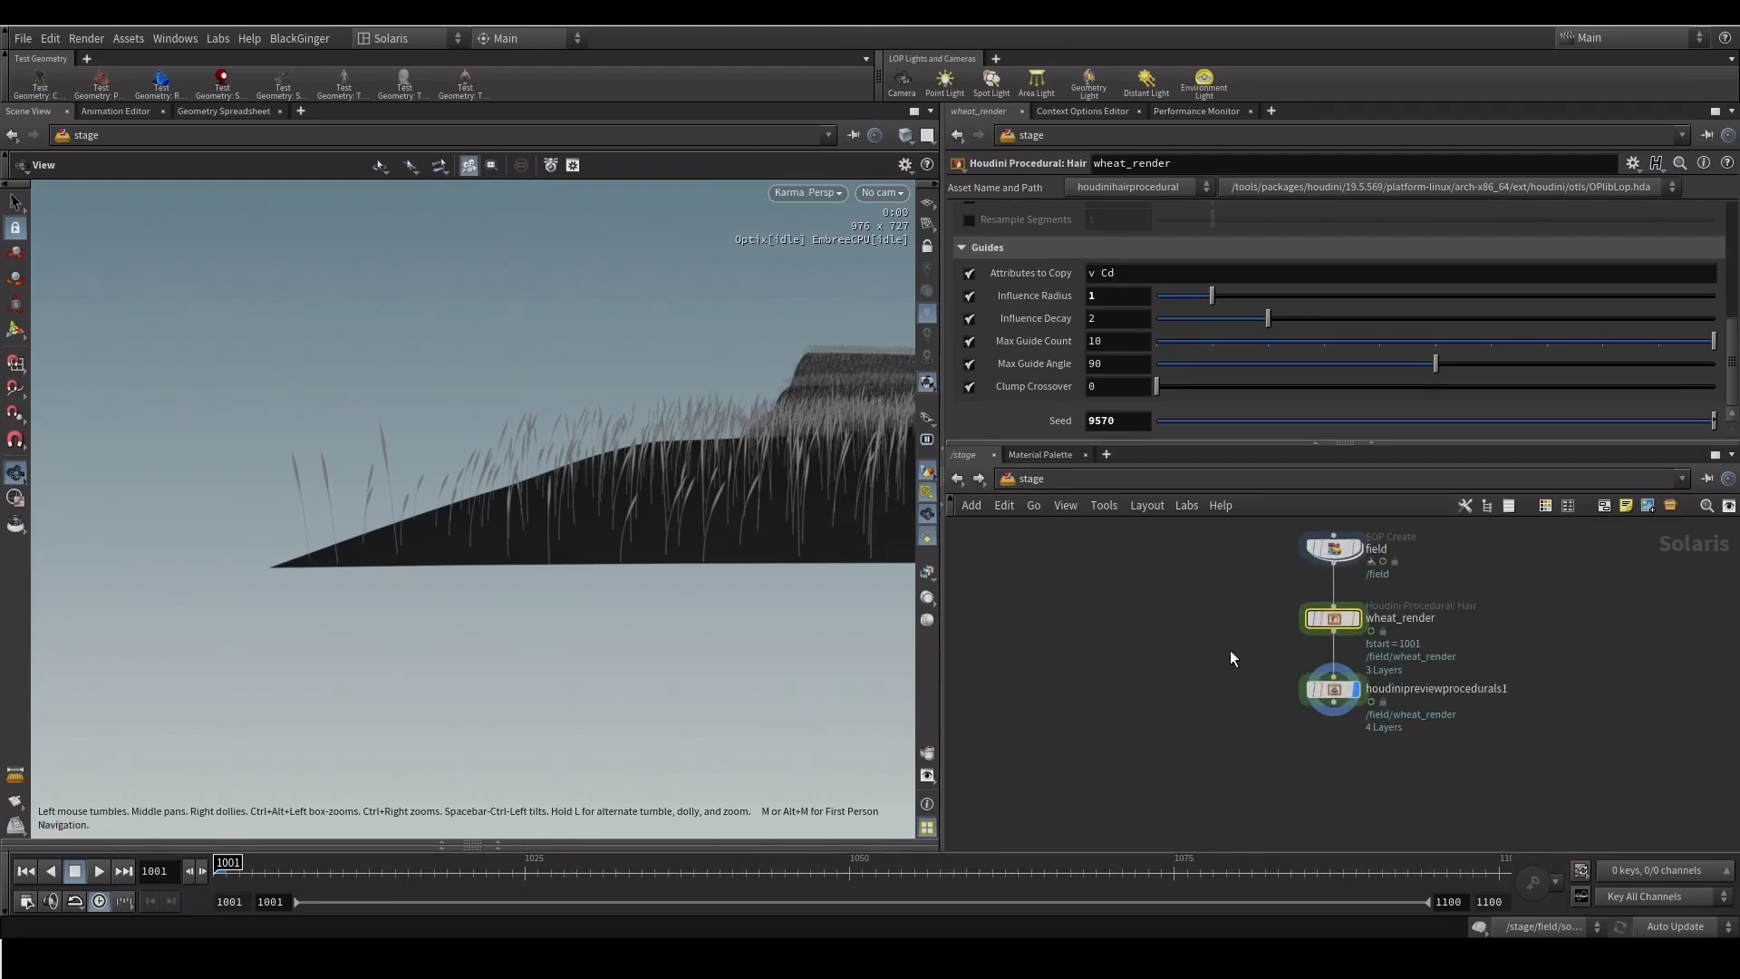
key("Tab")
type("mat")
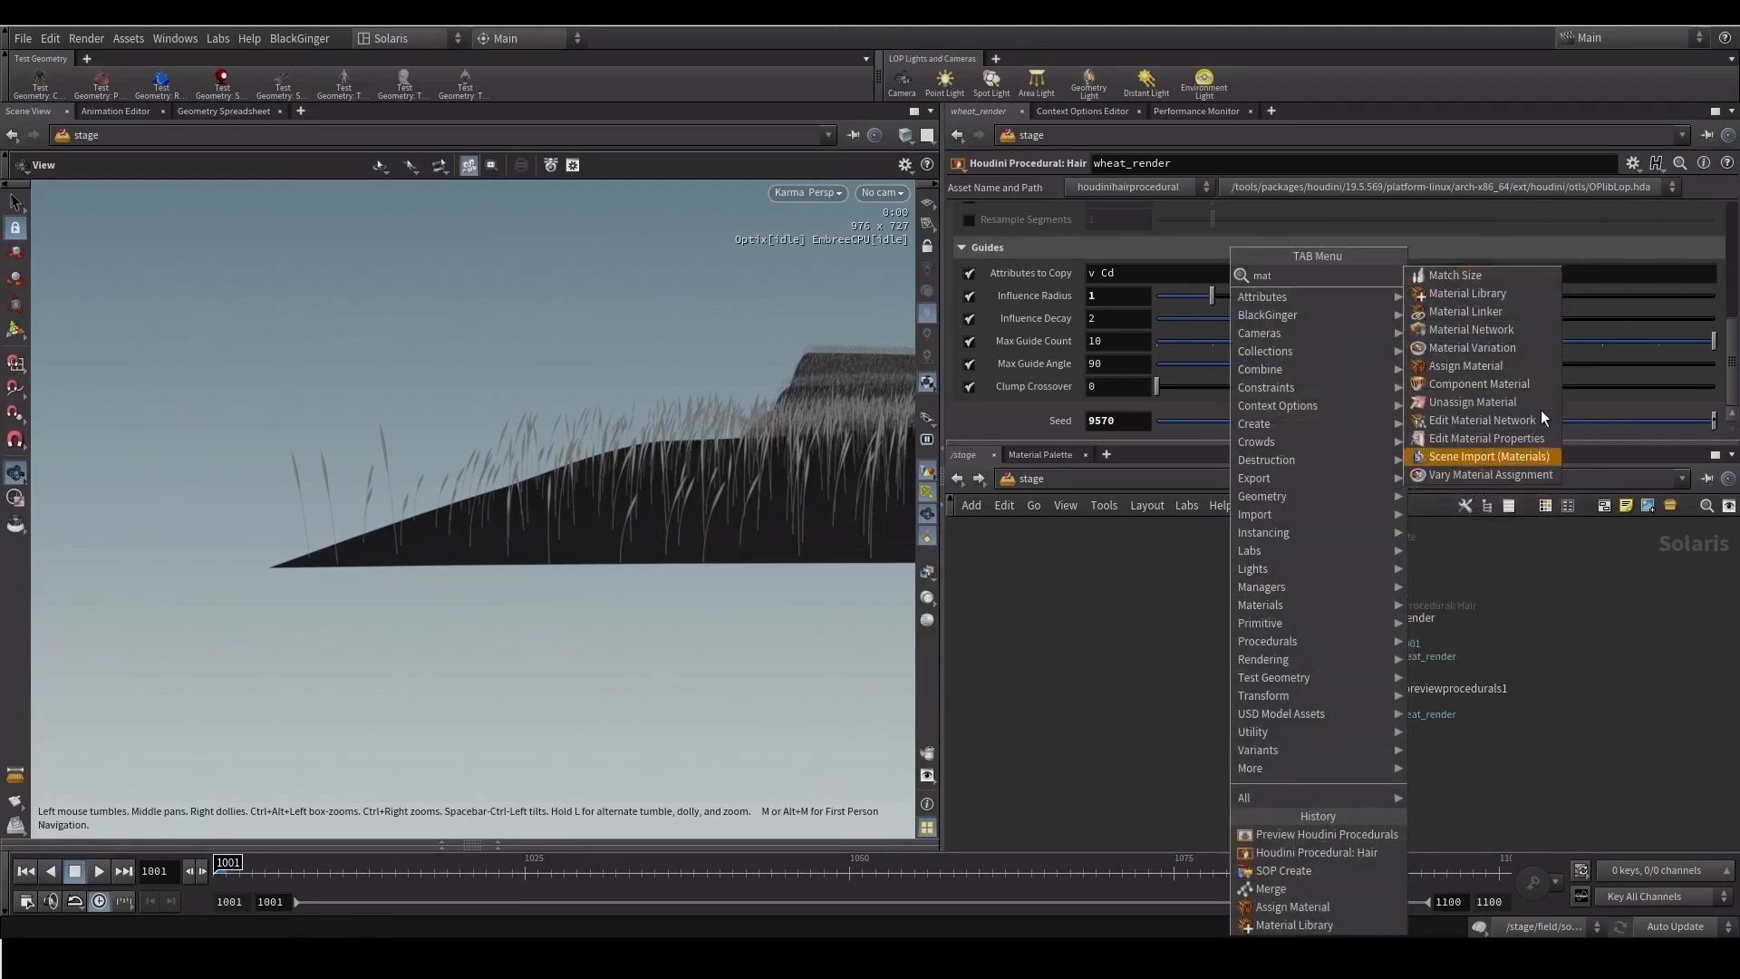
left_click(1474, 295)
left_click(1562, 622)
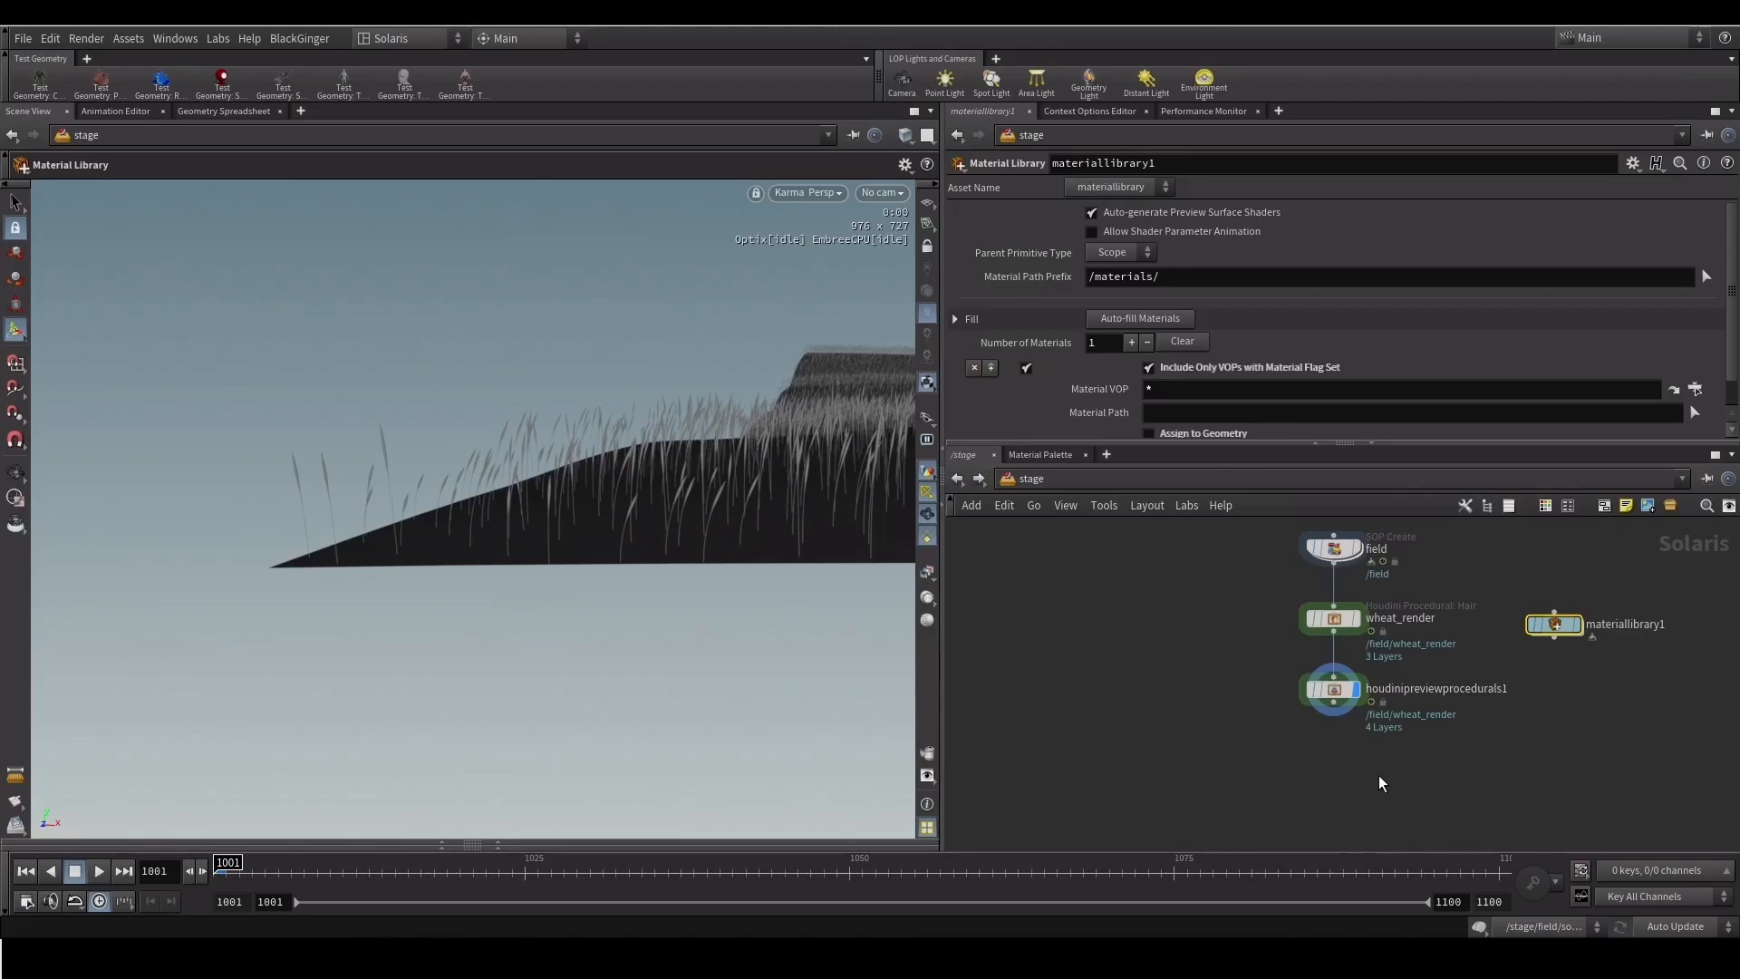
Add an Assign Material node connected below houdinipreviewprocedurals1, leaving a gap between the two nodes
key("Tab")
type("ass")
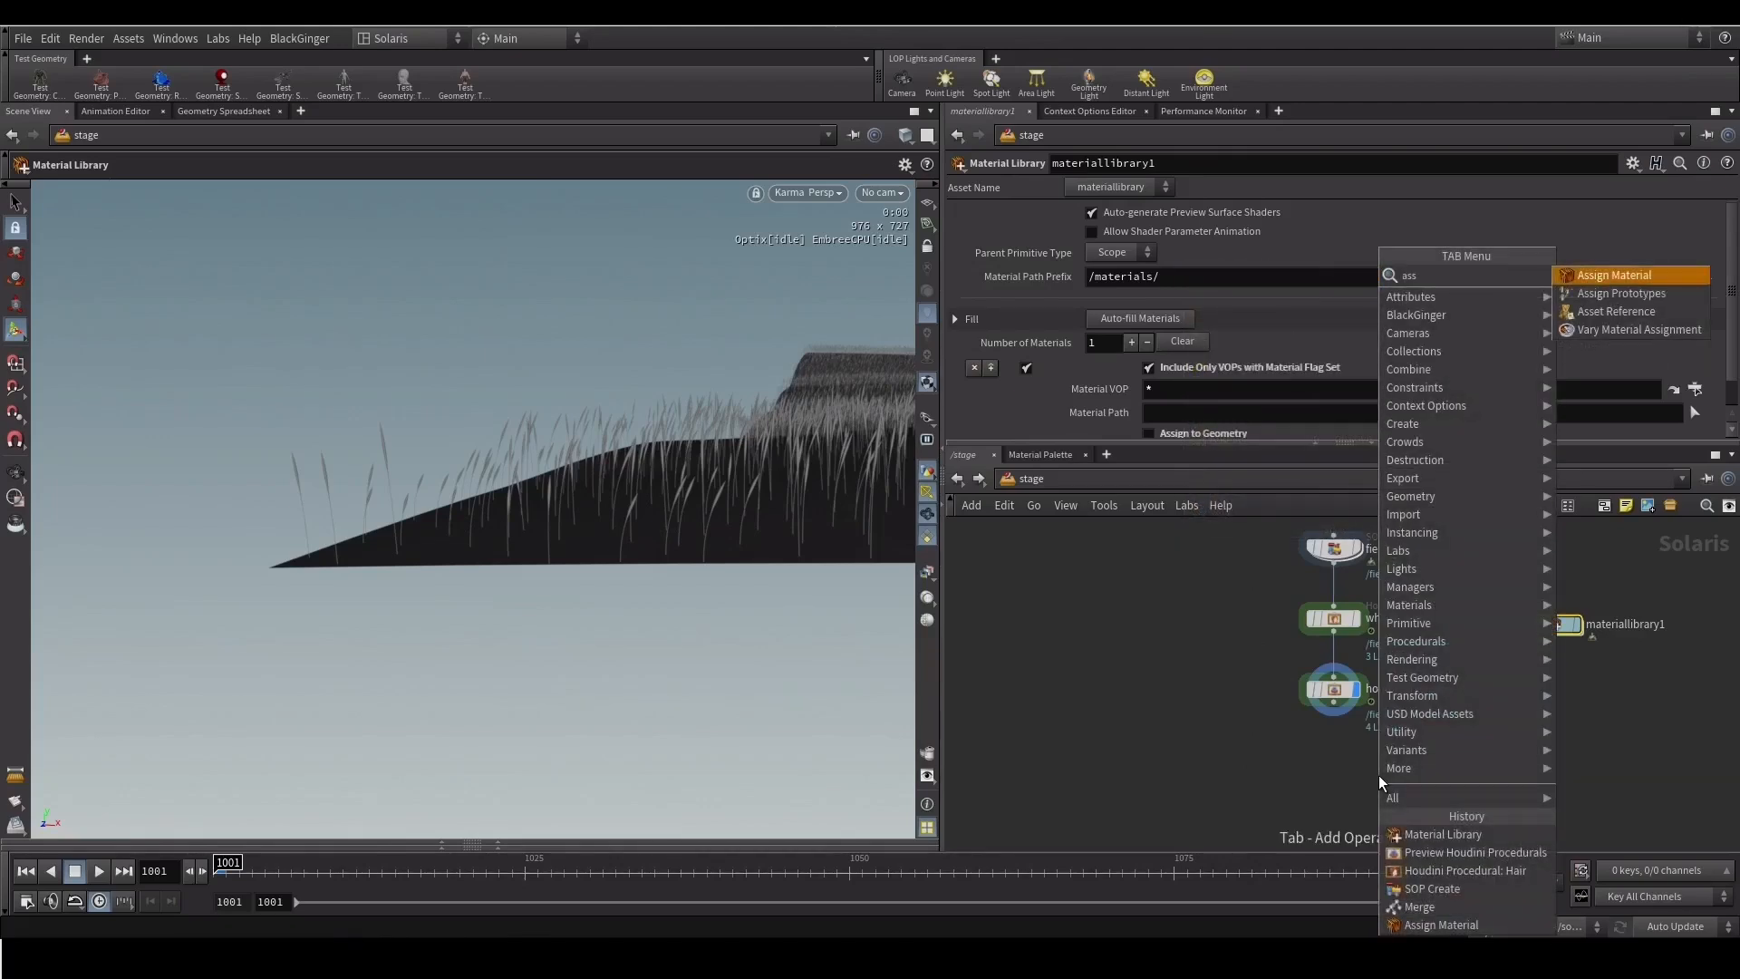
key("Return")
left_click(1294, 742)
left_click_drag(1347, 739, 1347, 825)
middle_click_drag(1447, 703, 1433, 630)
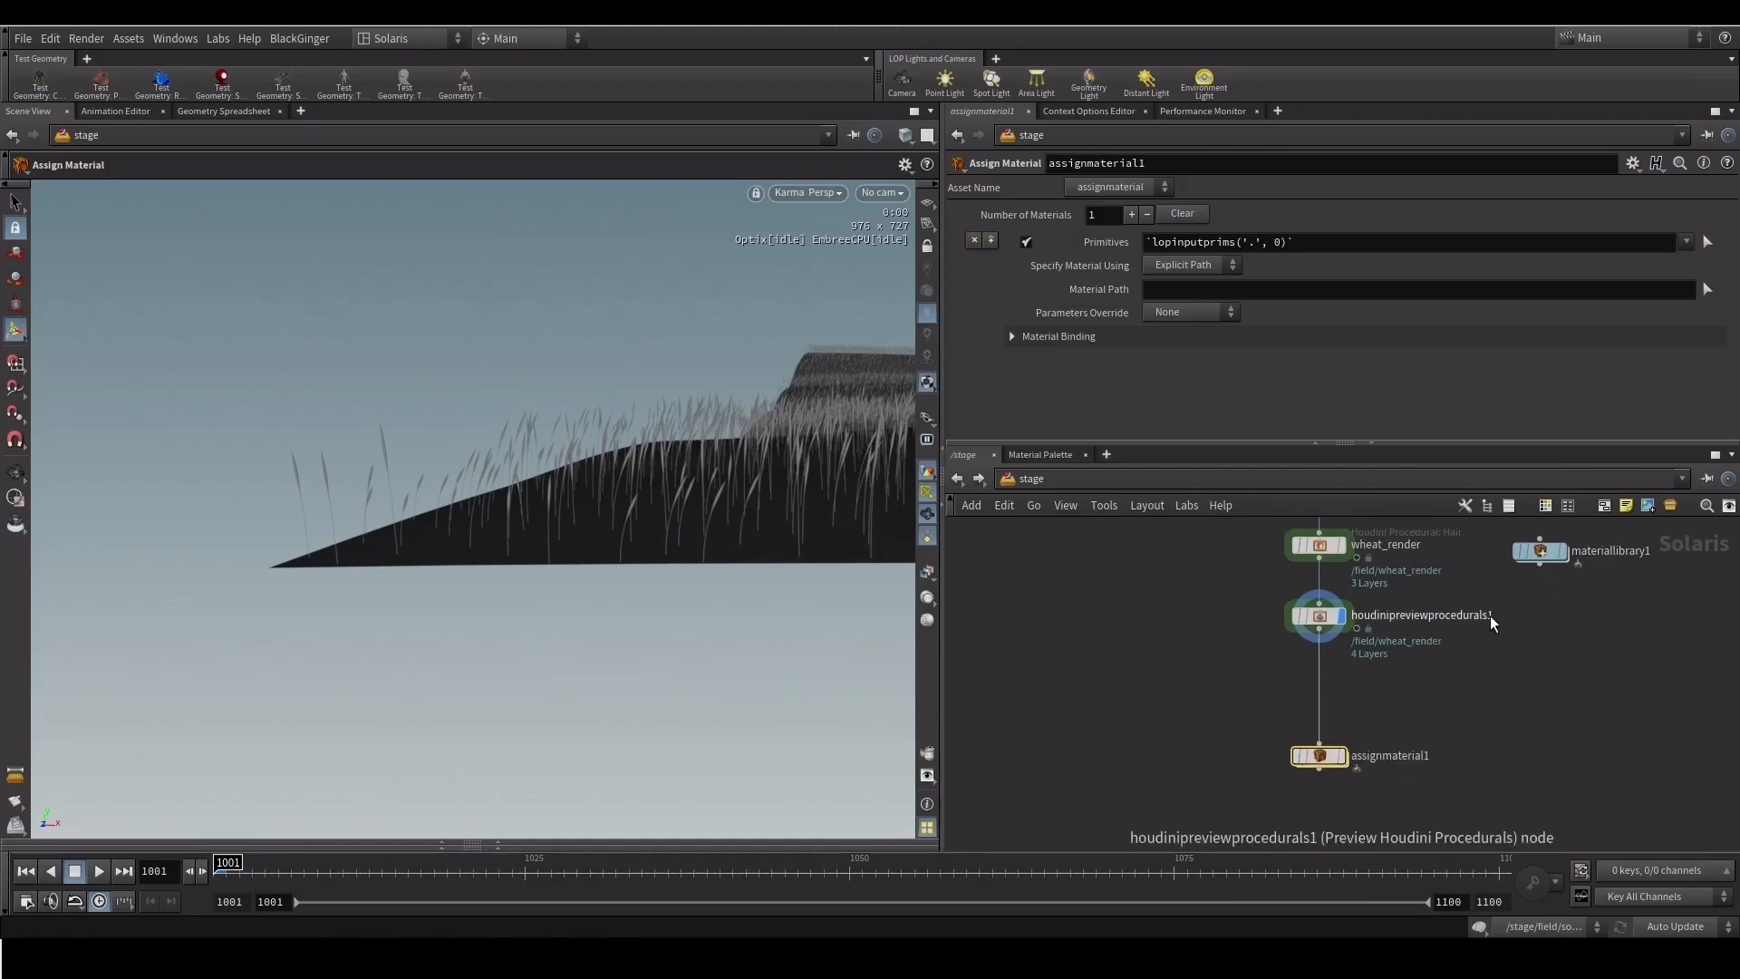
Move materiallibrary1 closer to the main chain and insert a Merge node between houdinipreviewprocedurals1 and assignmaterial1
left_click_drag(1535, 548, 1486, 658)
key("Tab")
type("m")
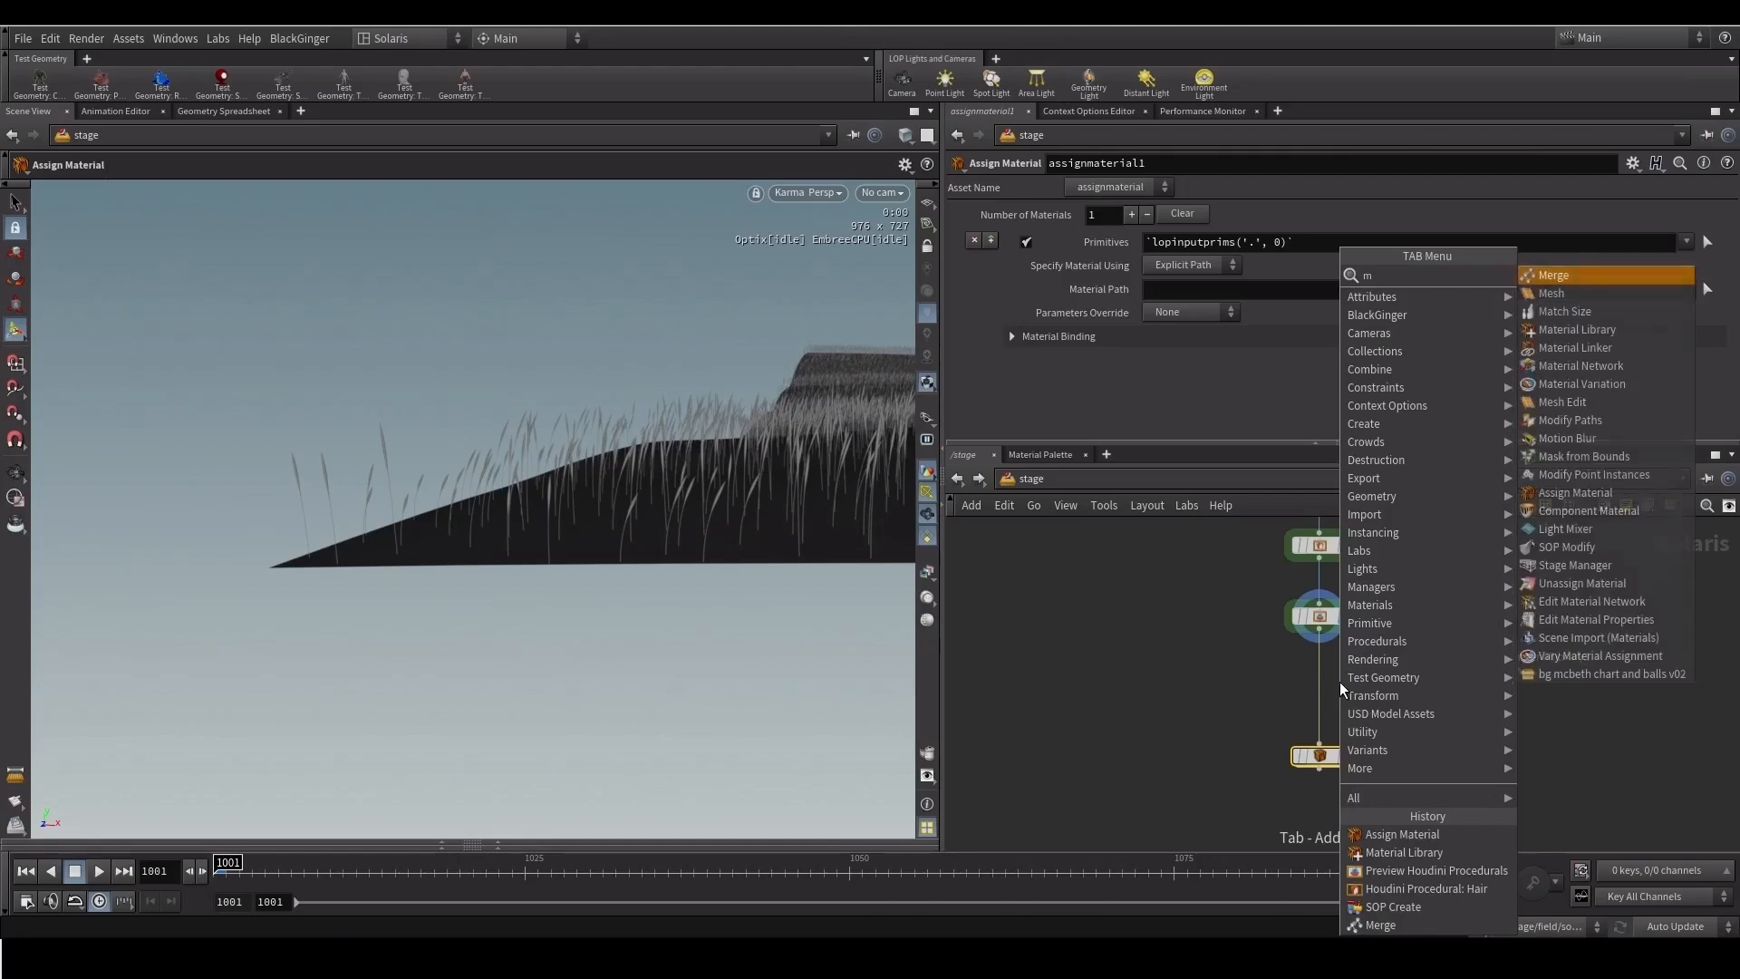
key("Return")
left_click(1345, 727)
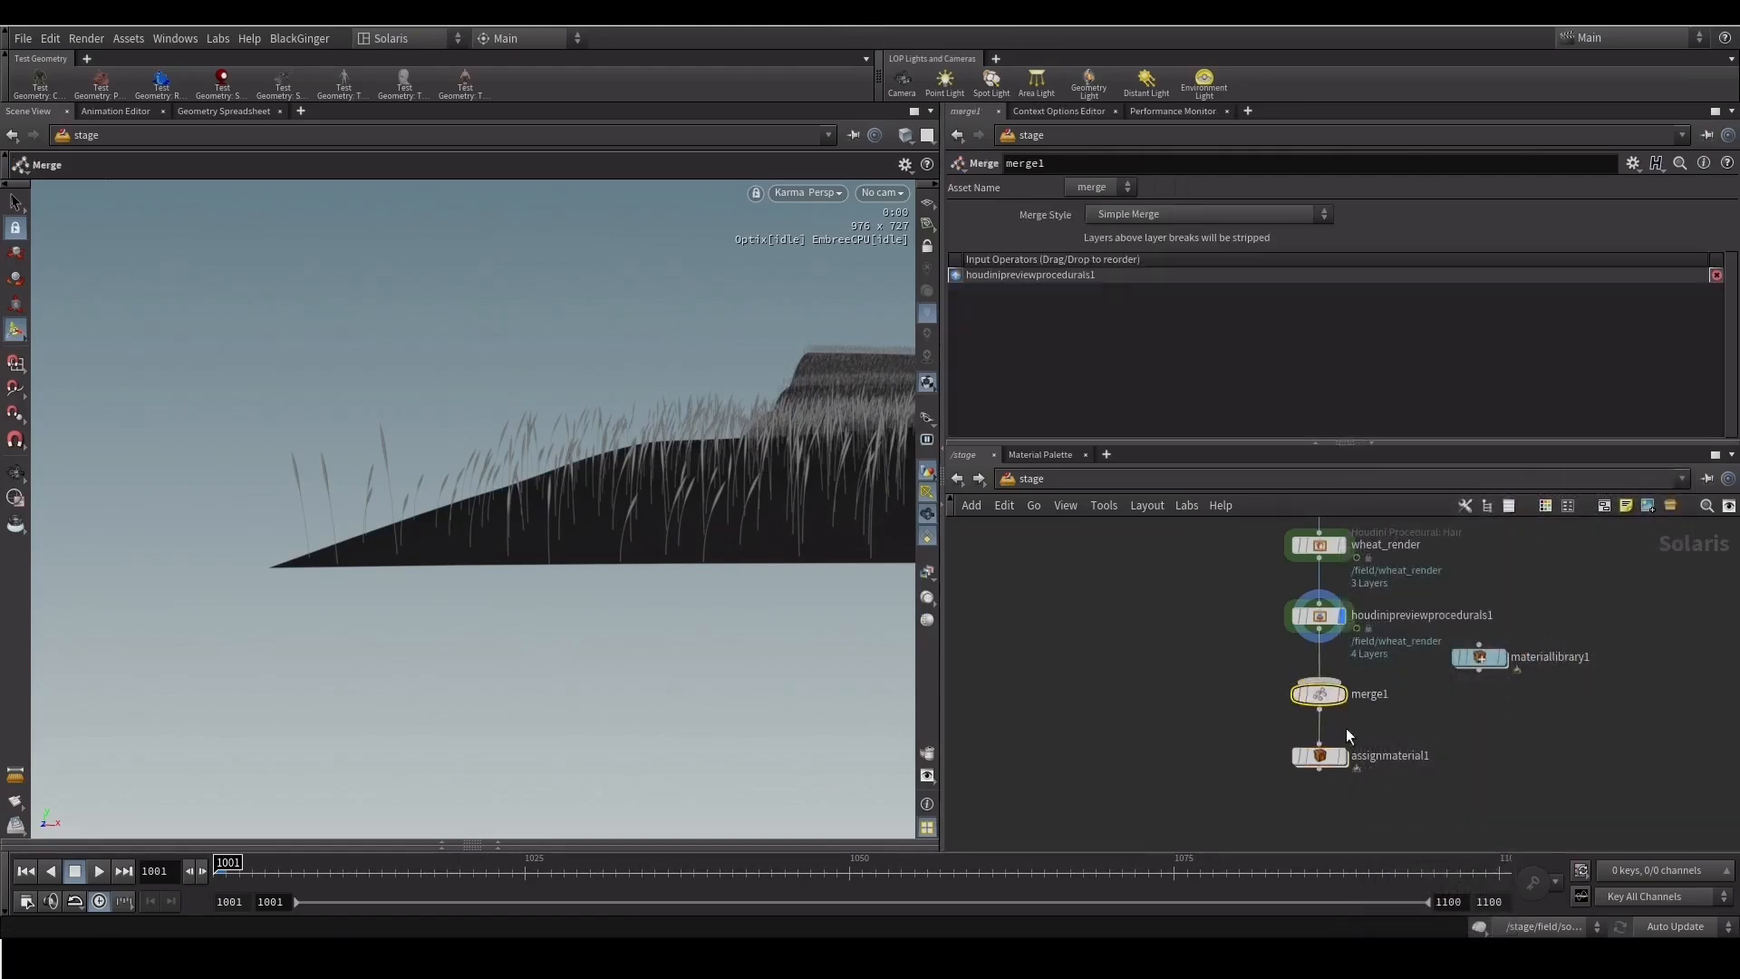
Wire materiallibrary1 into merge1 as a second input and move assignmaterial1 lower to space out the chain
left_click(1478, 671)
left_click(1320, 699)
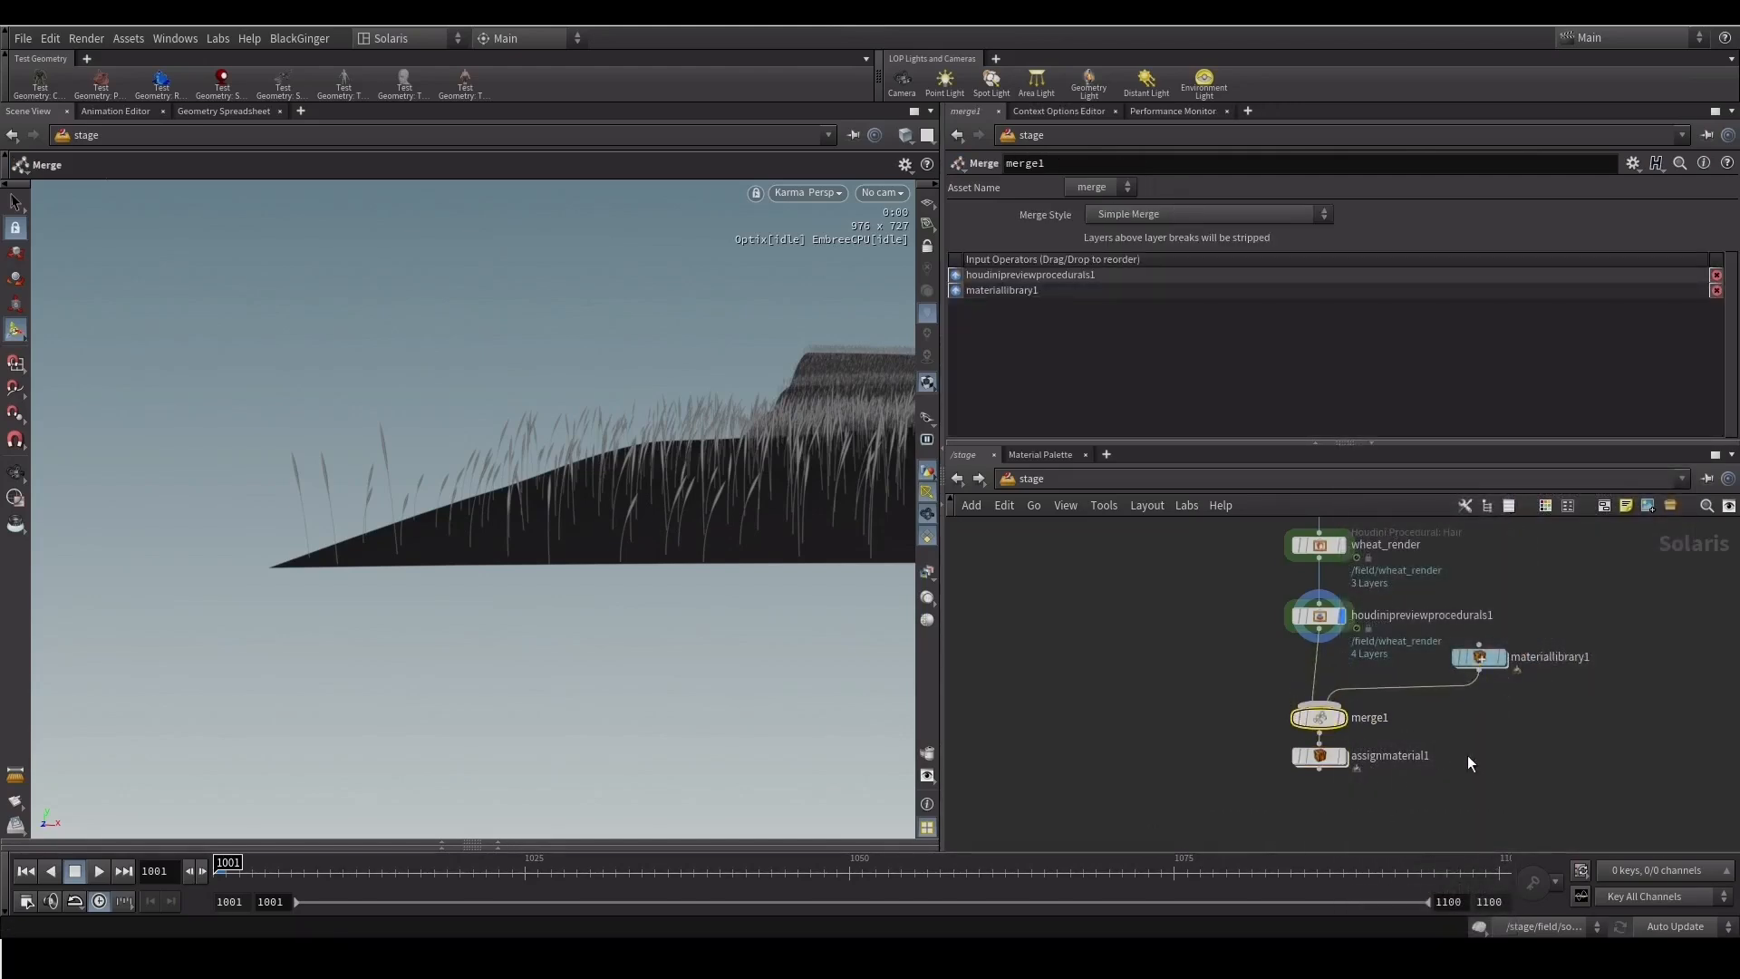
left_click(1474, 656)
left_click_drag(1331, 755, 1330, 791)
left_click(1320, 718)
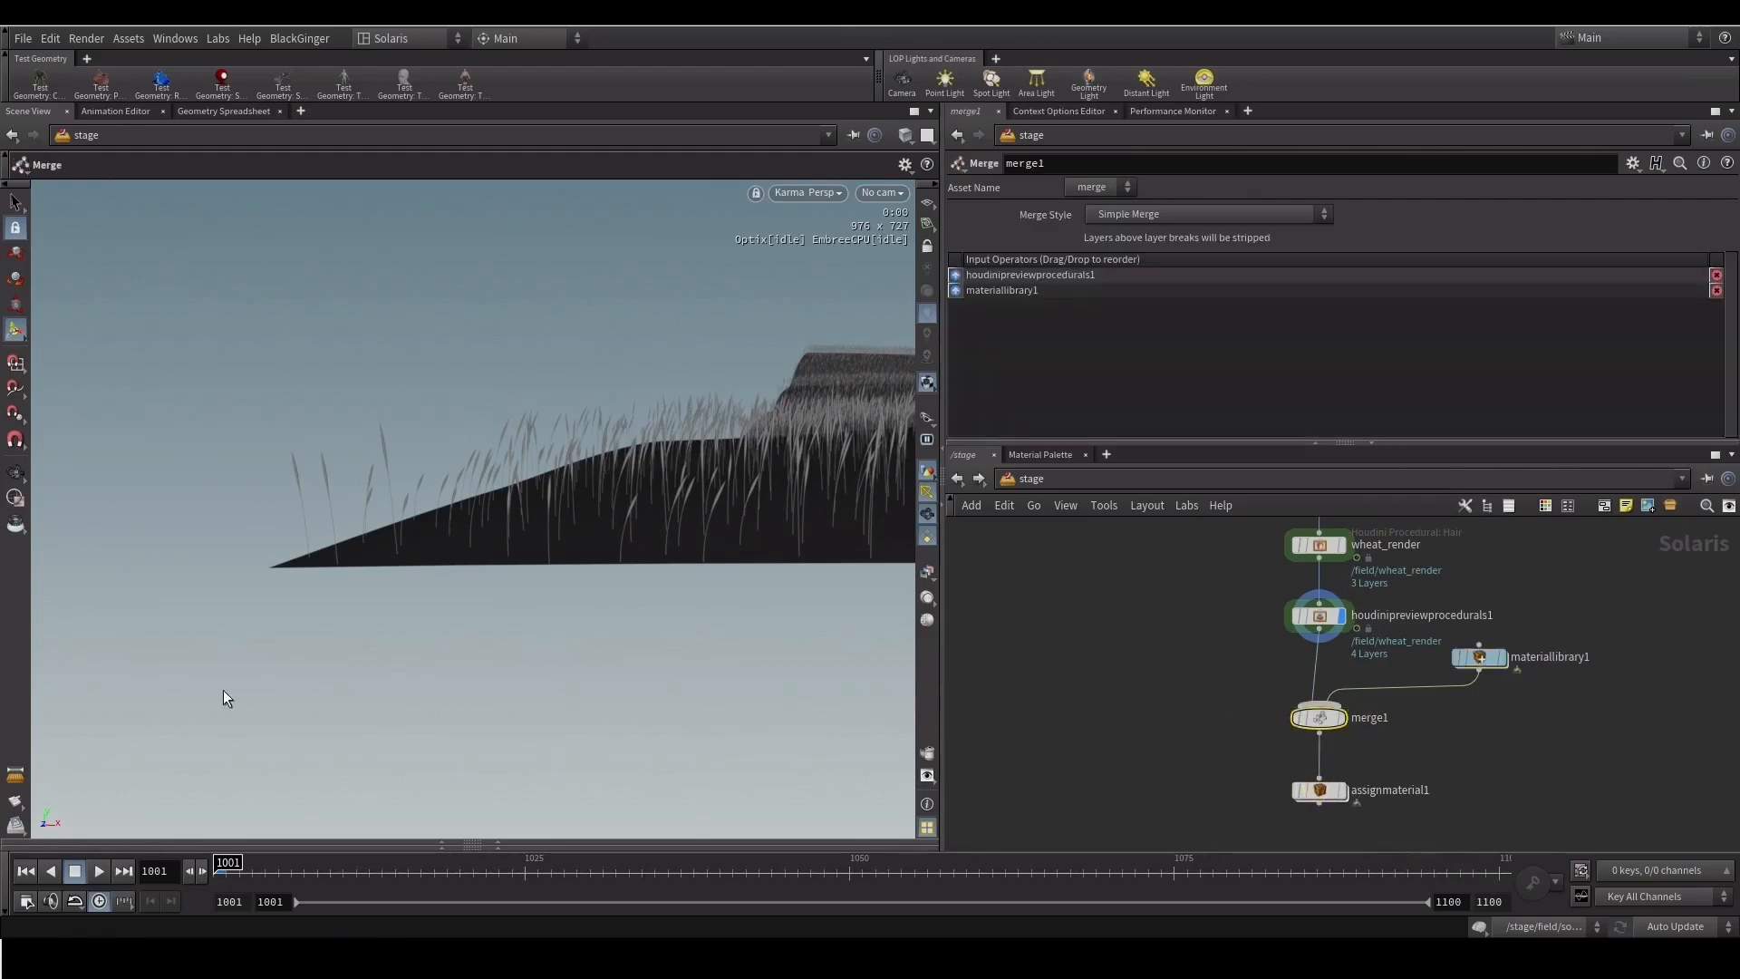
Reveal and enlarge the scene graph area below the viewport, and enter the materiallibrary1 network
left_click(503, 846)
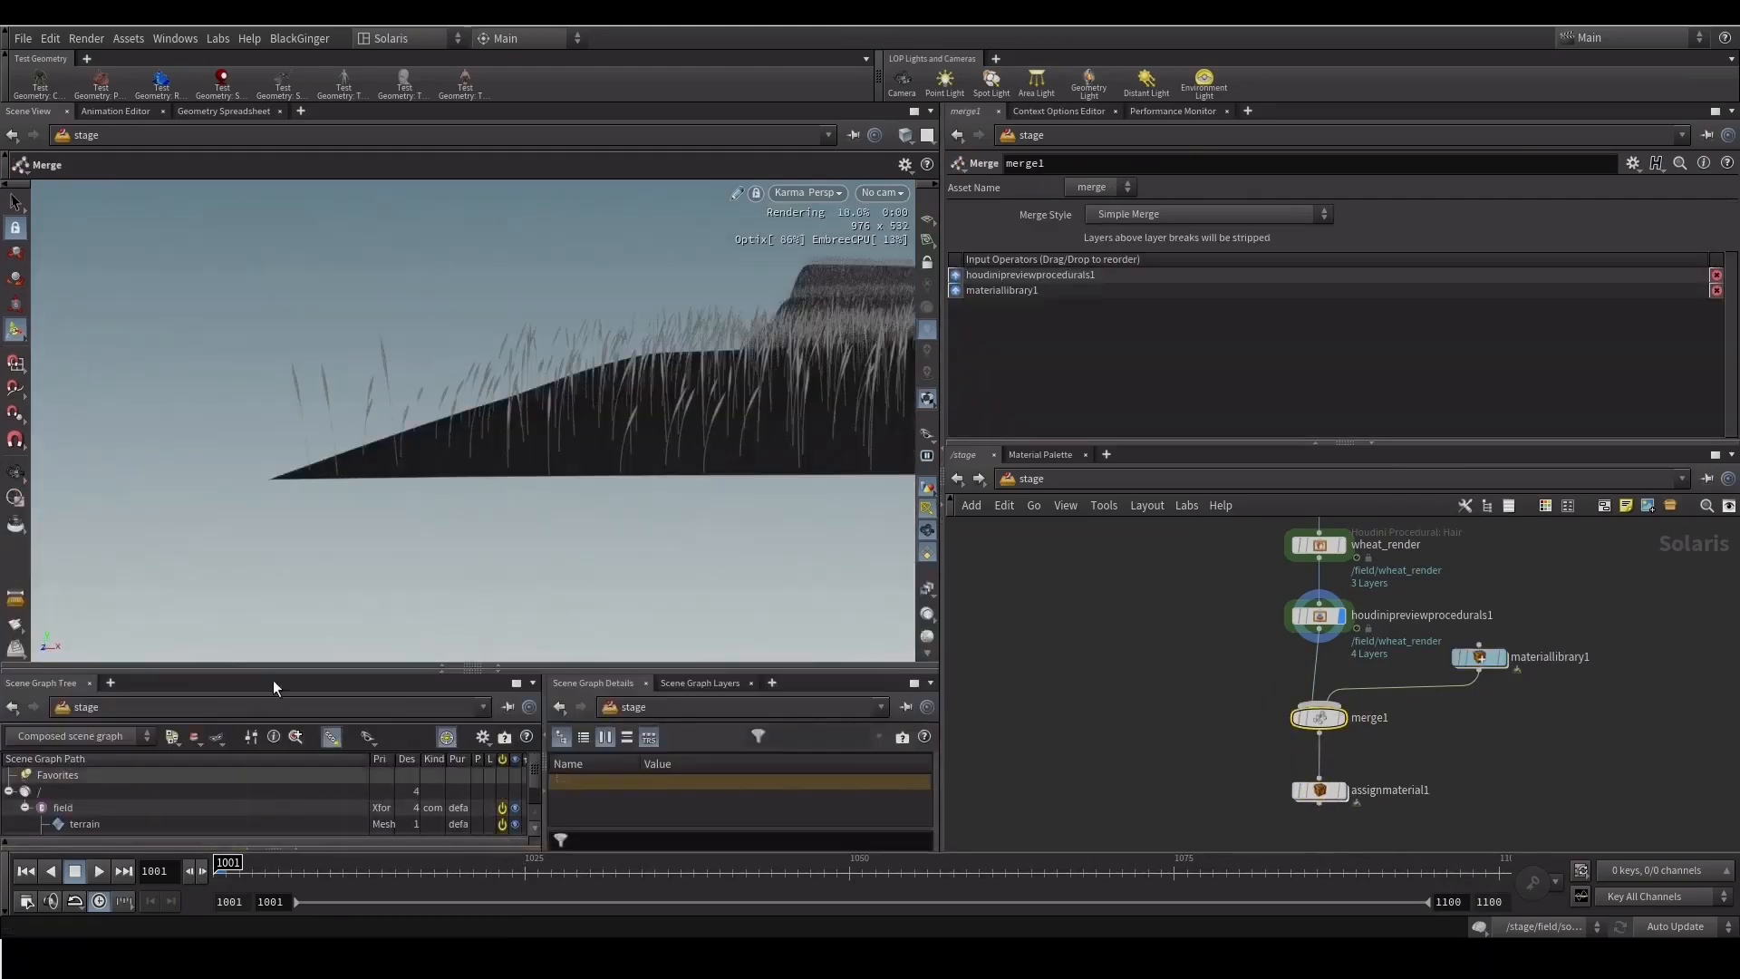
left_click_drag(167, 673, 171, 541)
left_click(1459, 652)
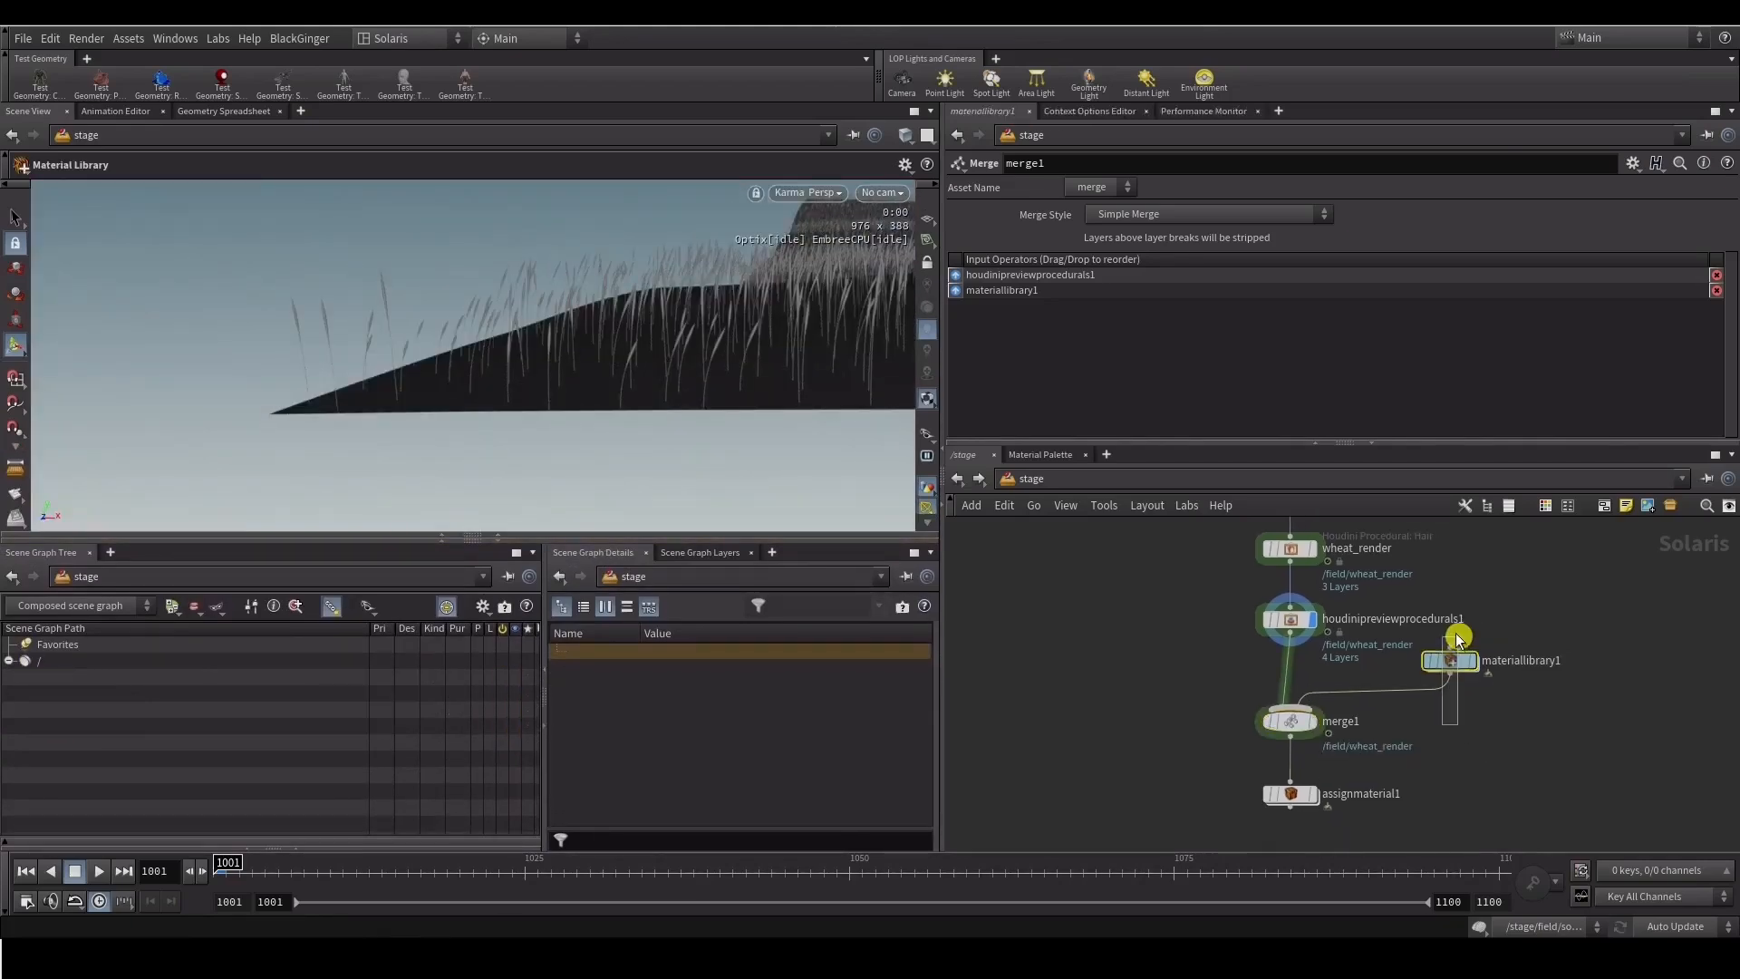
key("Return")
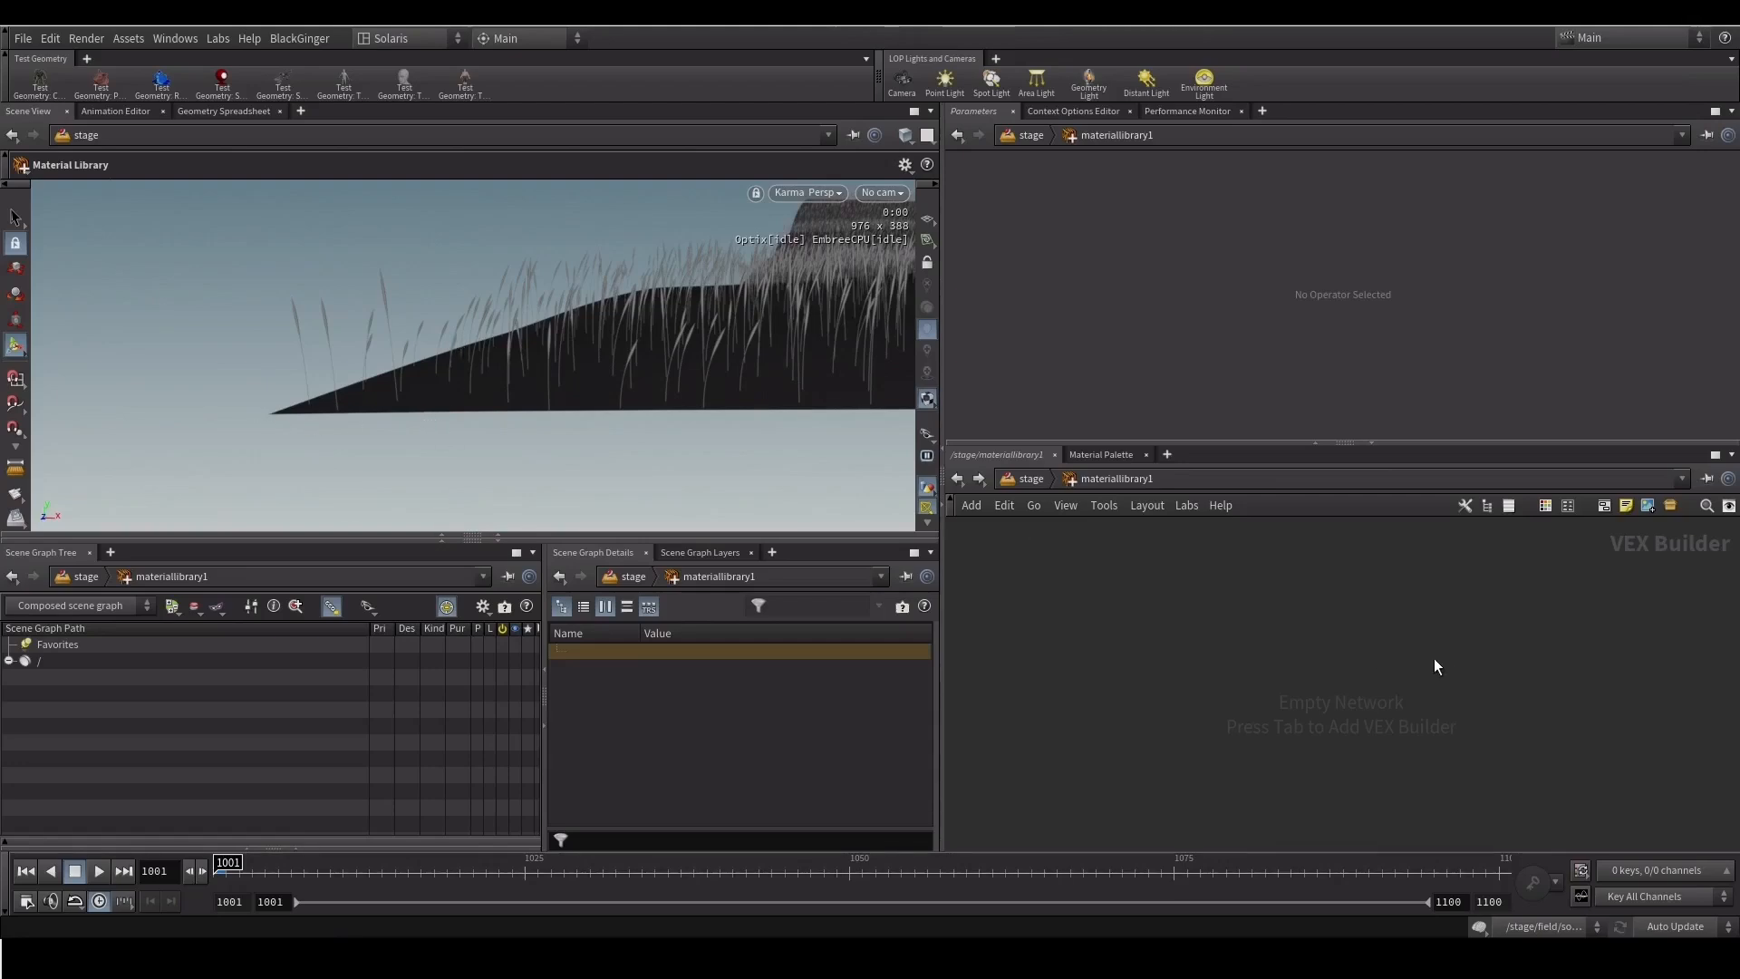
Add a Karma Hair shader node in the material library and duplicate it beside the original
key("Tab")
type("hai")
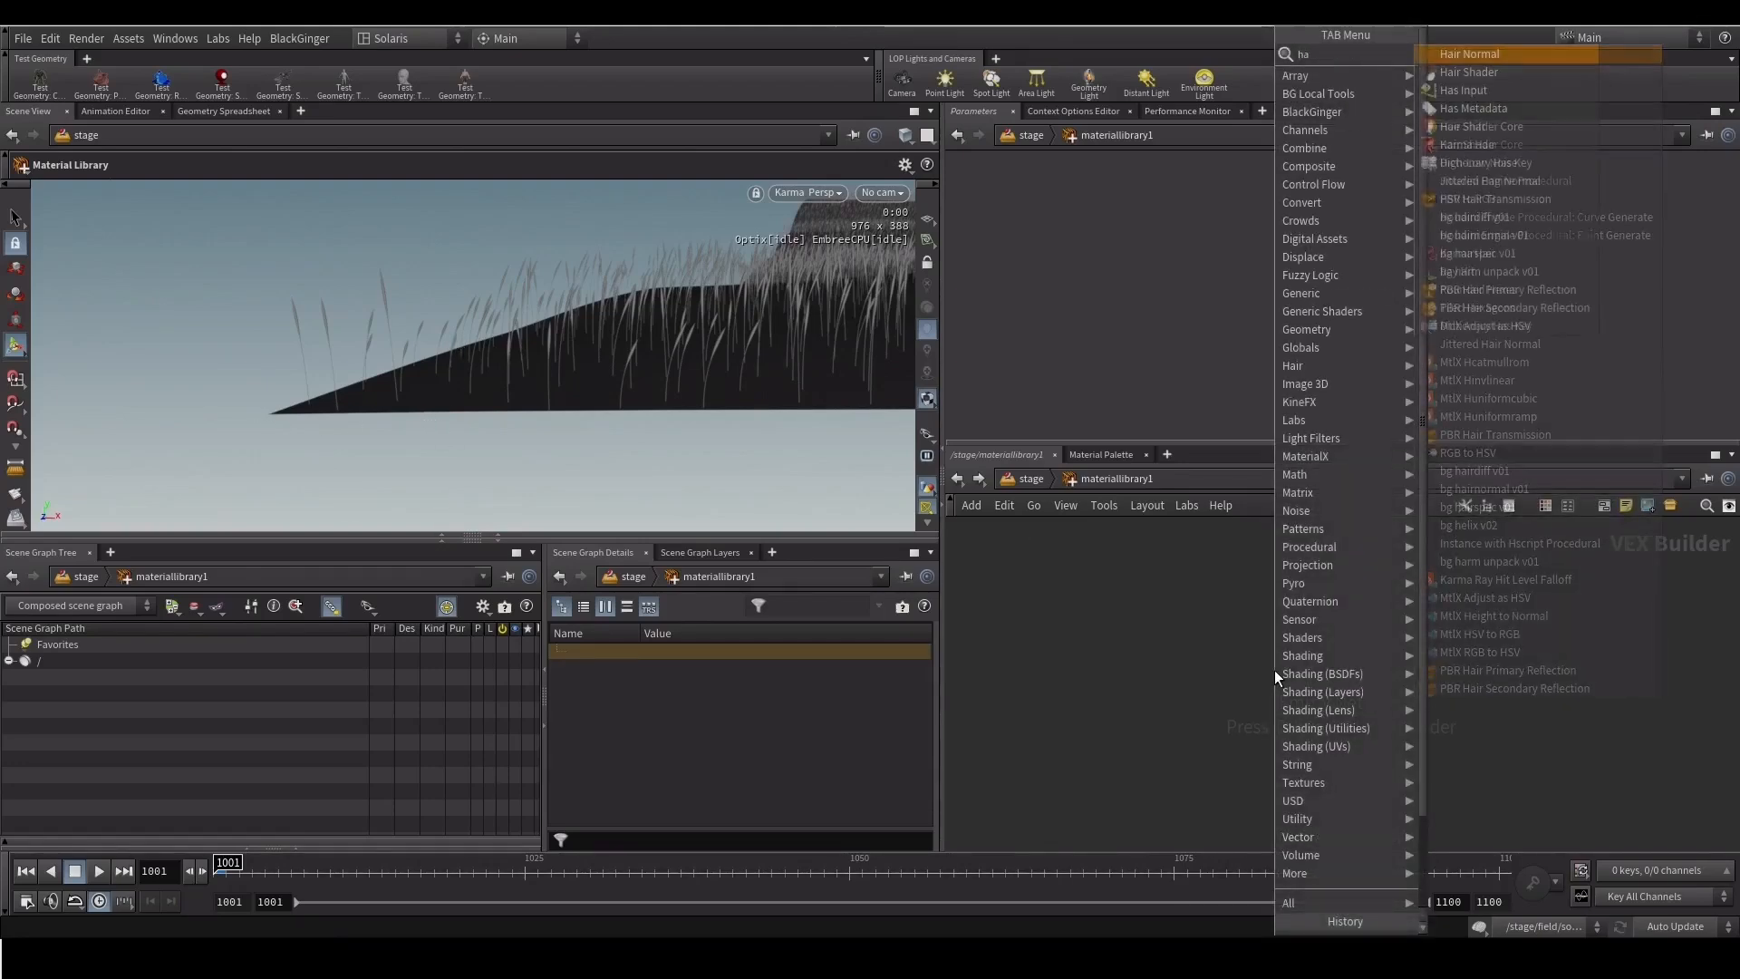
key("Down")
key("Down")
key("Down")
key("Return")
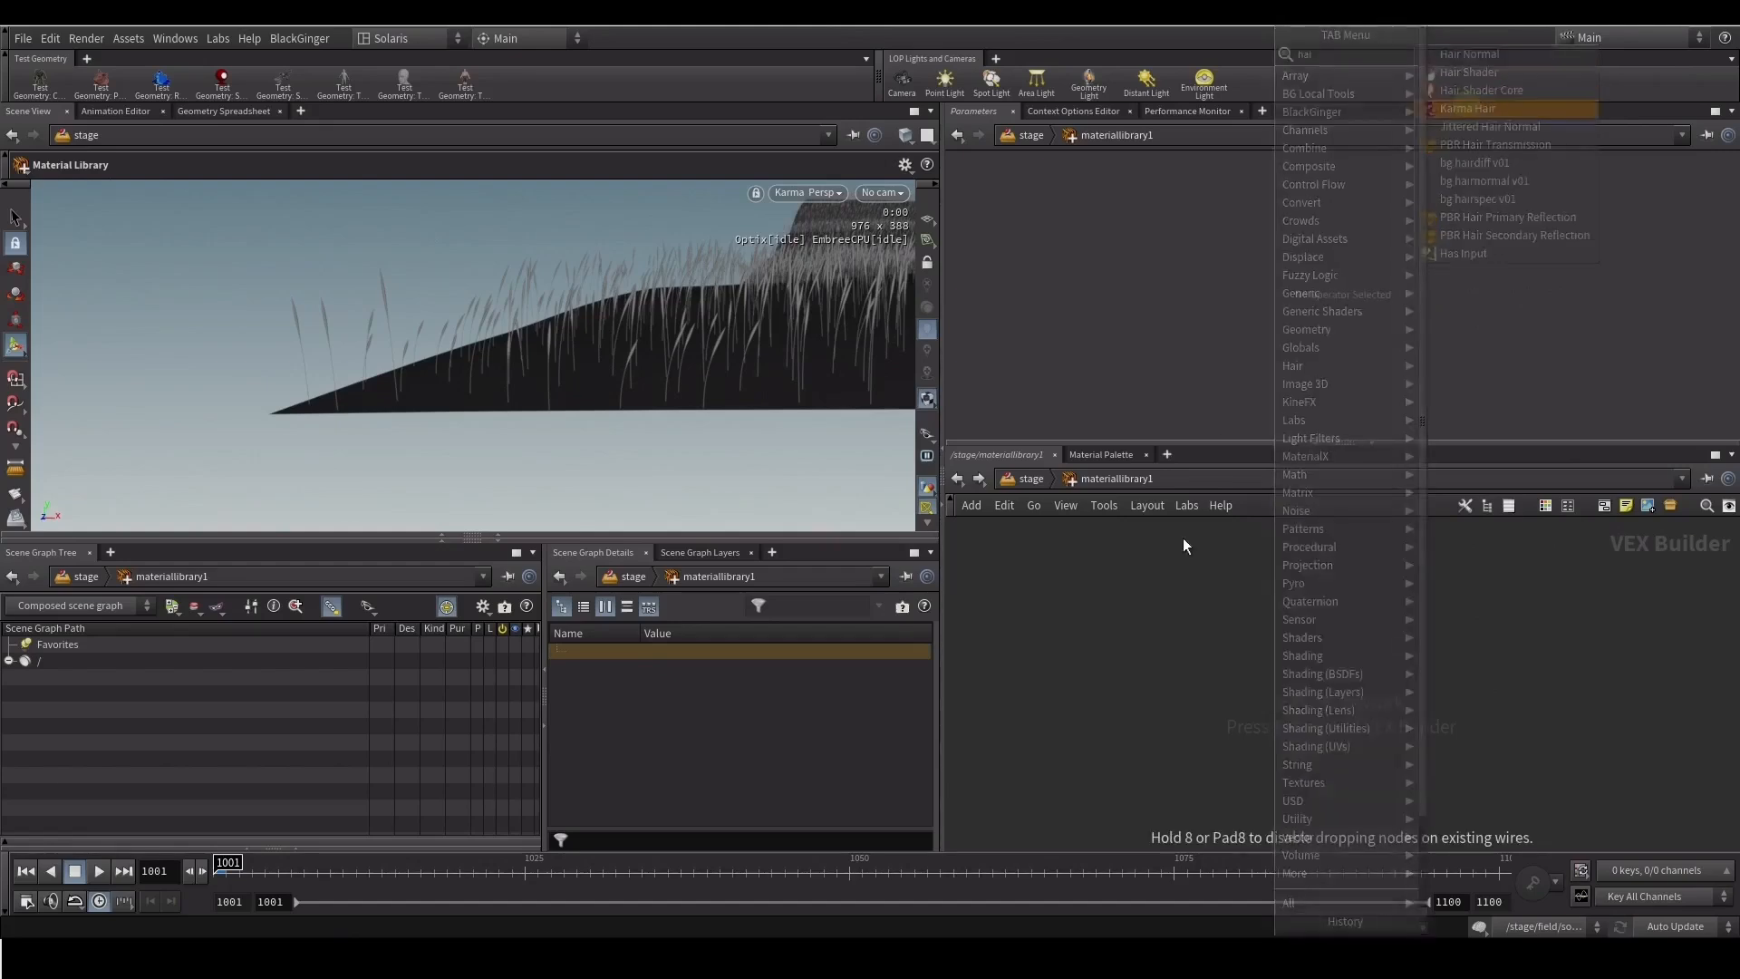
left_click(1157, 638)
left_click_drag(1153, 644, 1410, 647, "alt")
middle_click_drag(1330, 670, 1359, 618)
Rename the original Karma Hair shader as kma_guides and its duplicate as kma_render
double_click(1172, 573)
type("kma_")
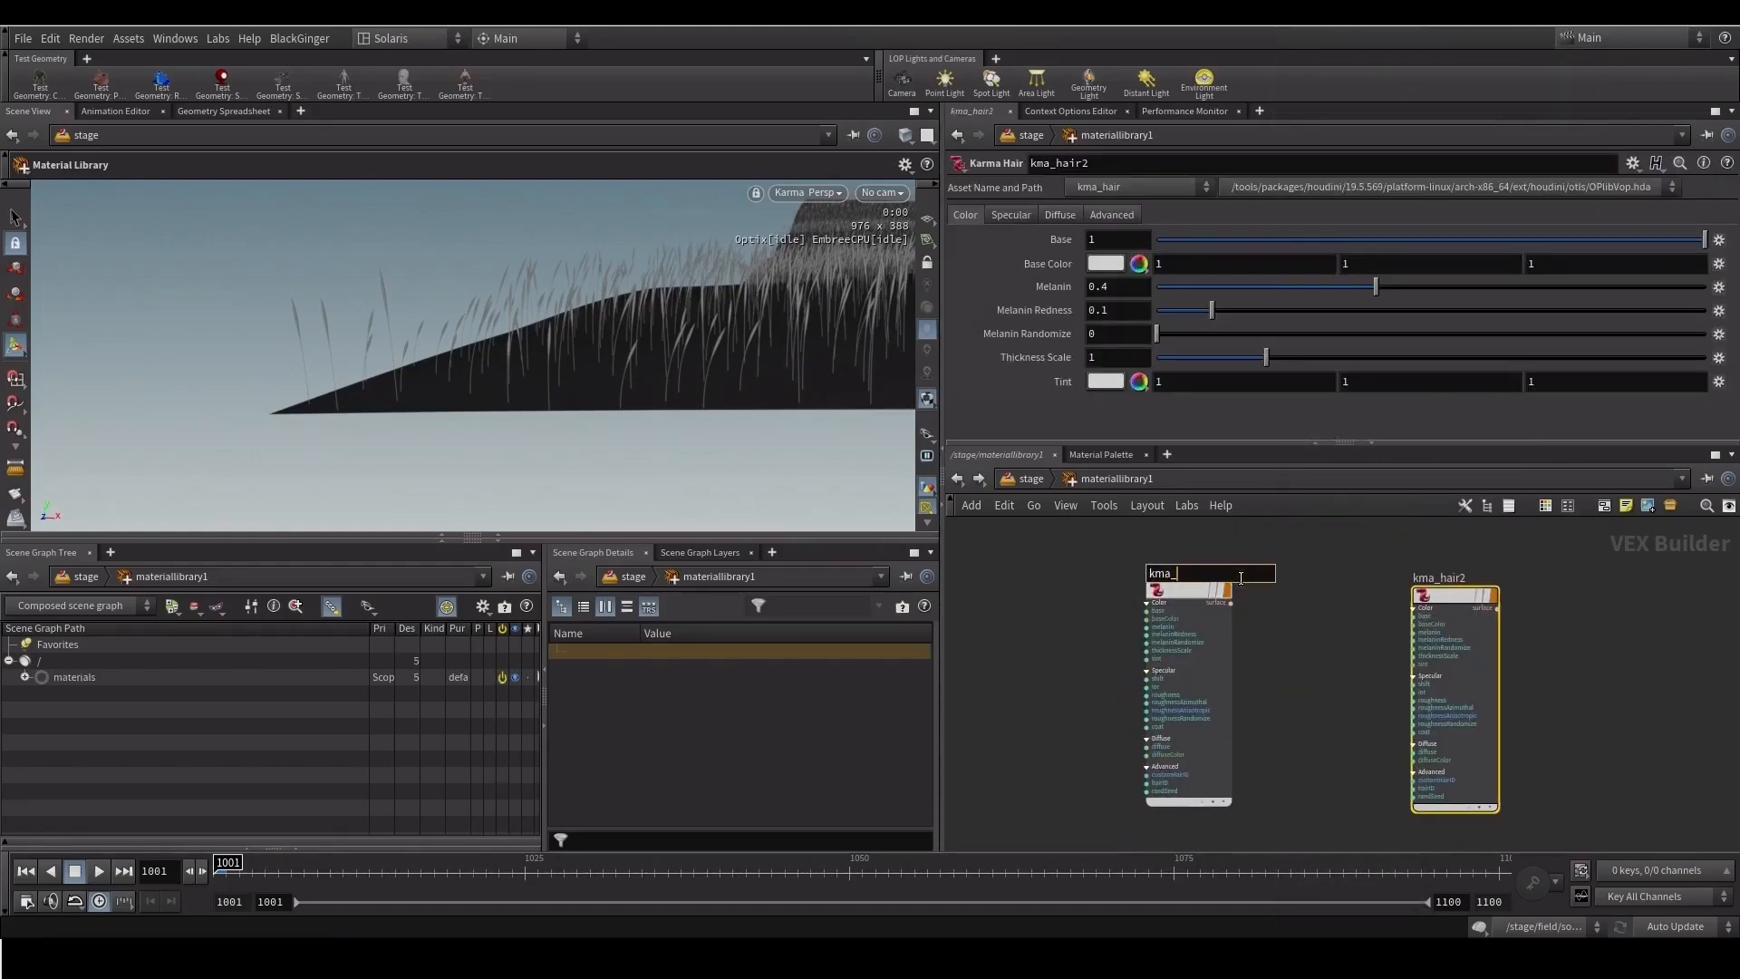
type("guides")
key("Return")
double_click(1448, 580)
type("kma_h")
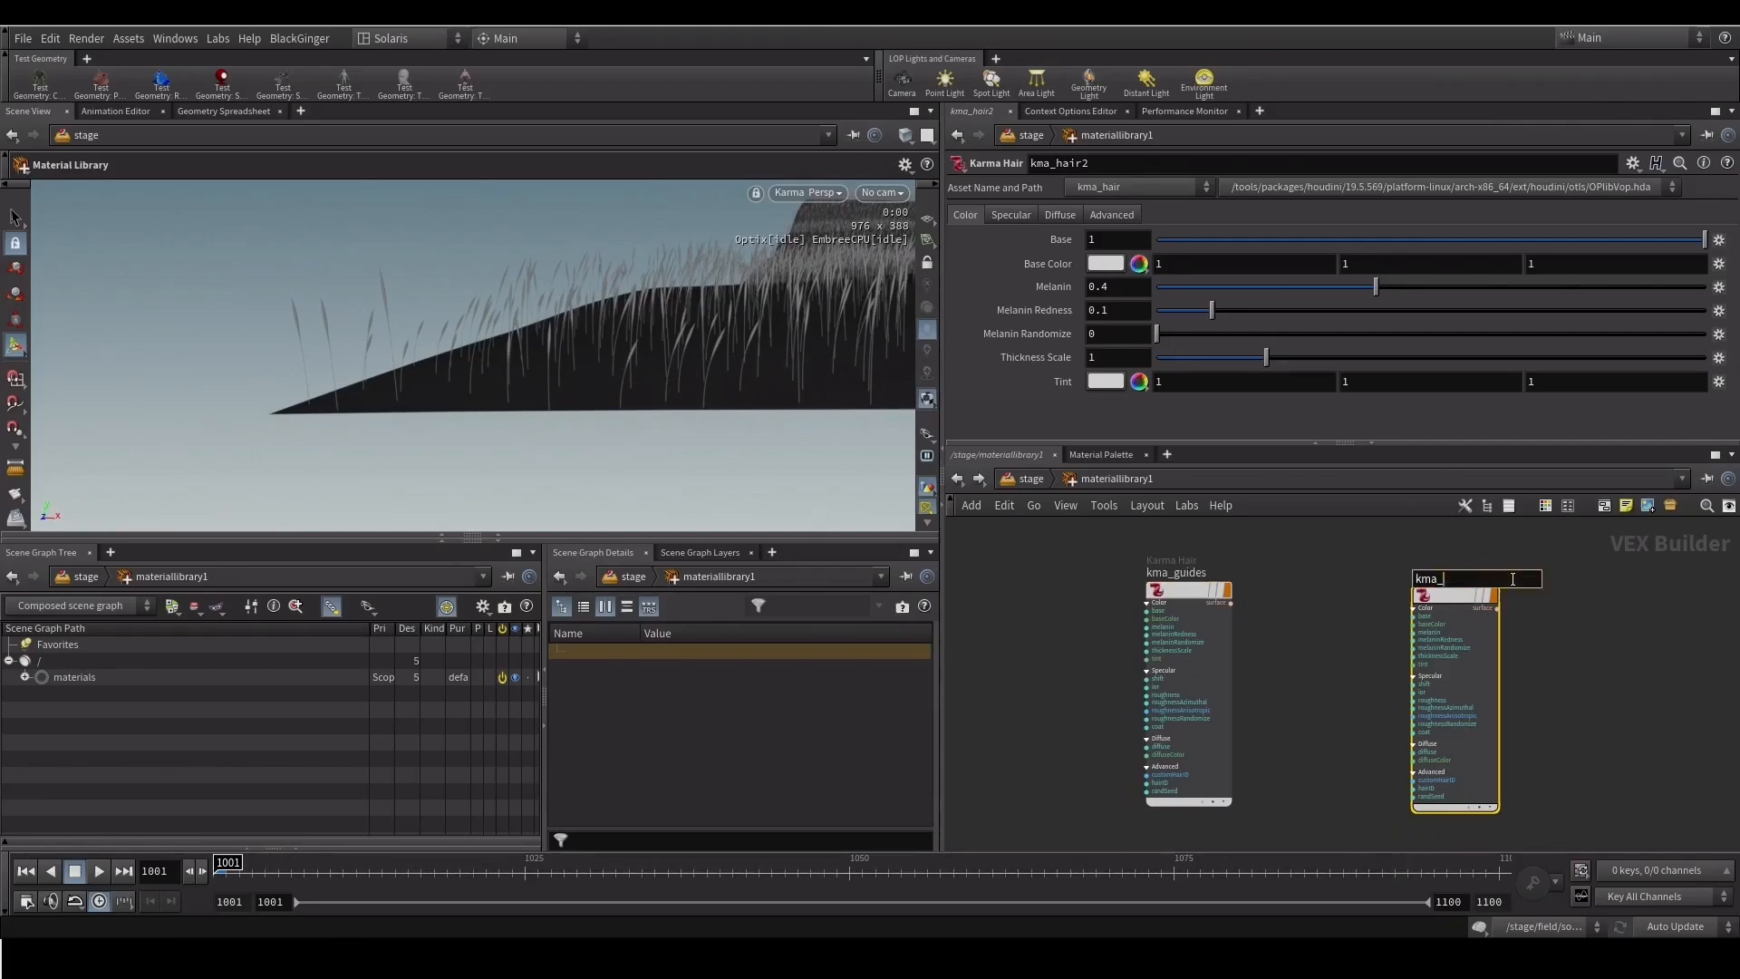
key("Return")
Add a MtlX Standard Surface node below the two Karma Hair shaders
middle_click_drag(1271, 835, 1280, 723)
key("Tab")
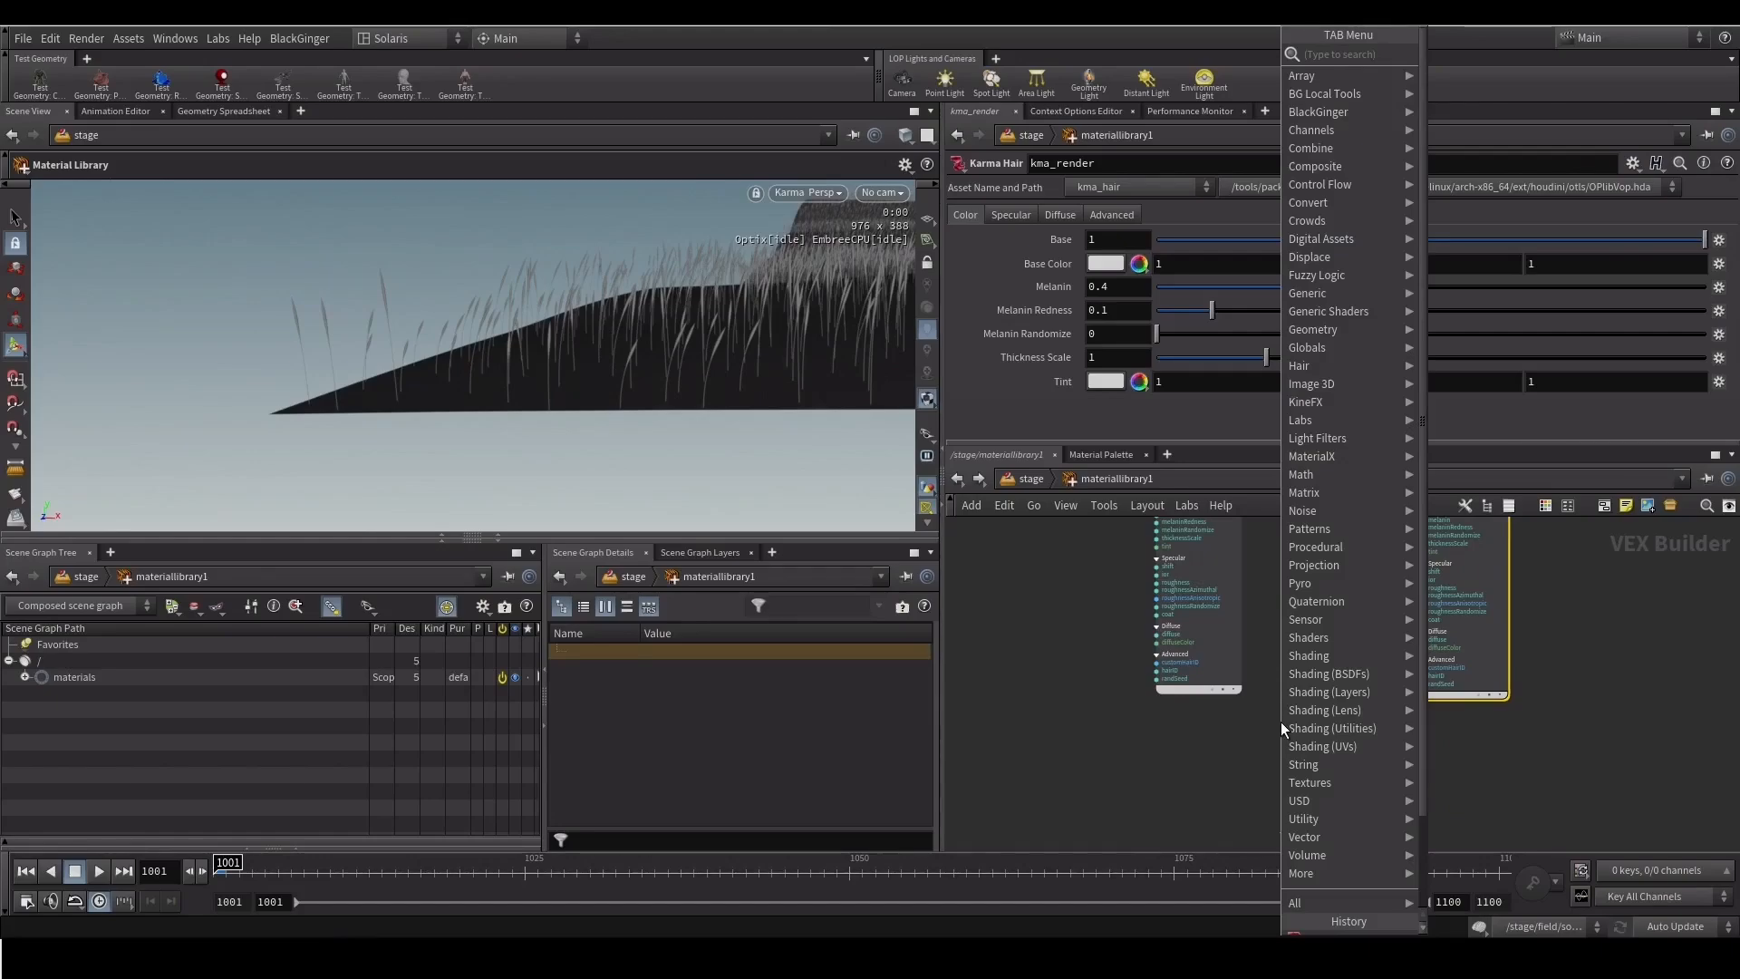
type("mtl")
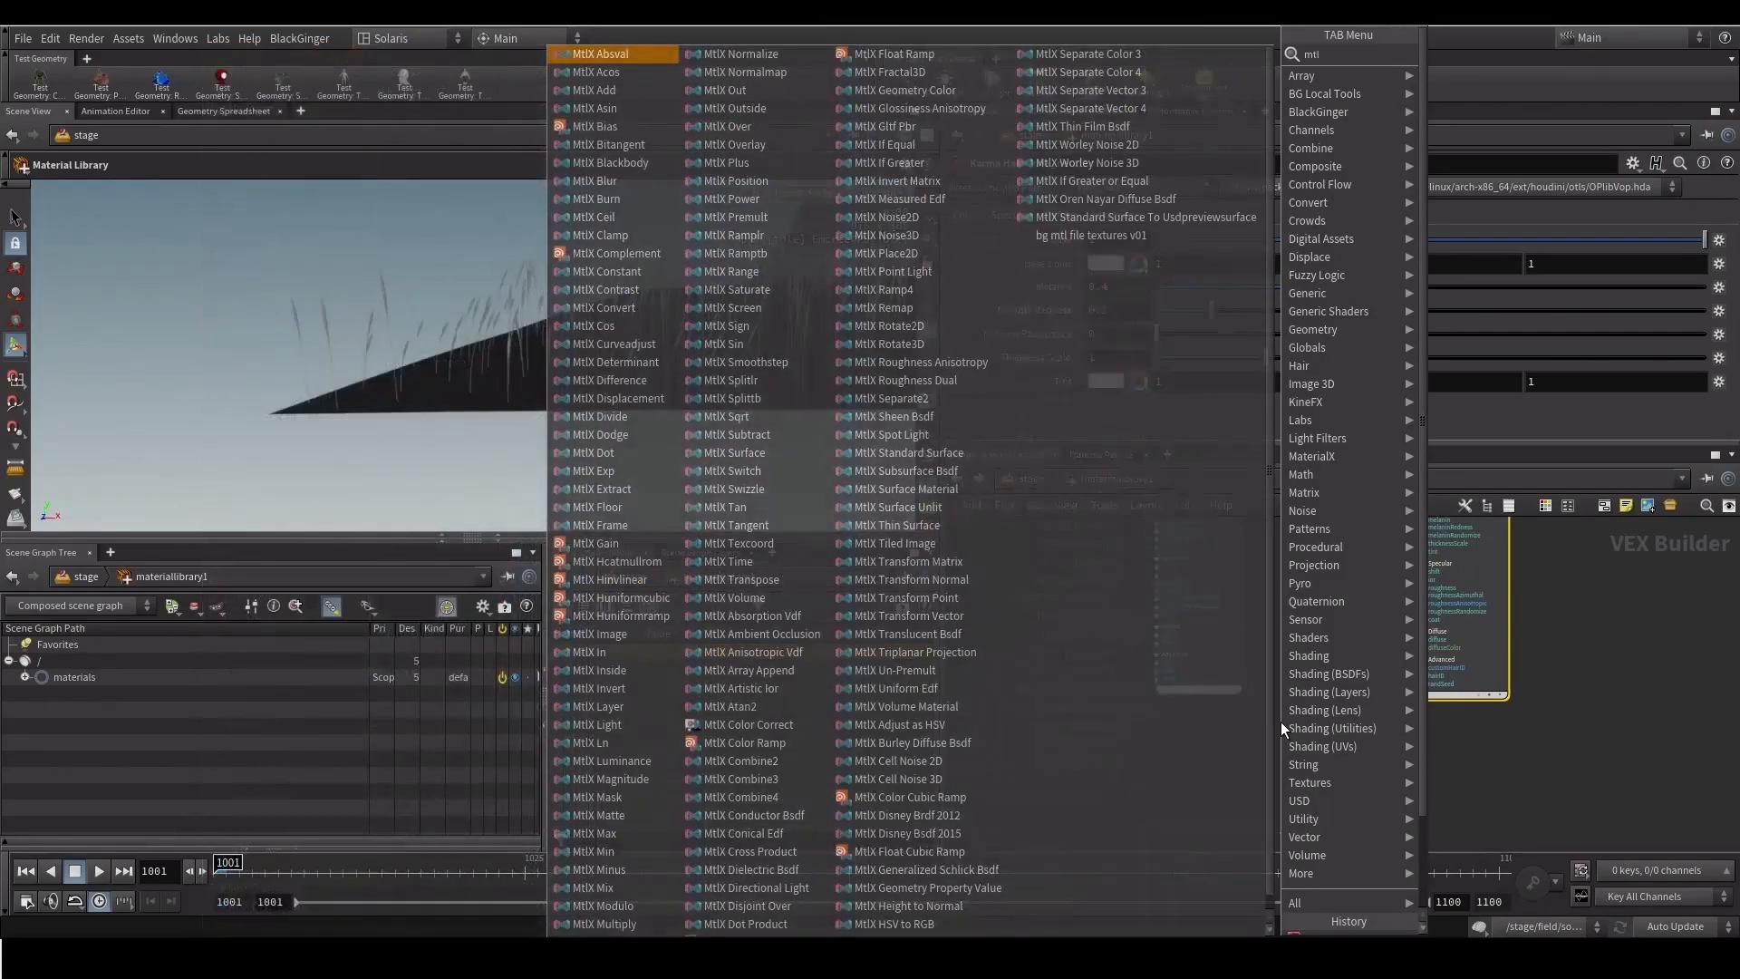
type("xsu")
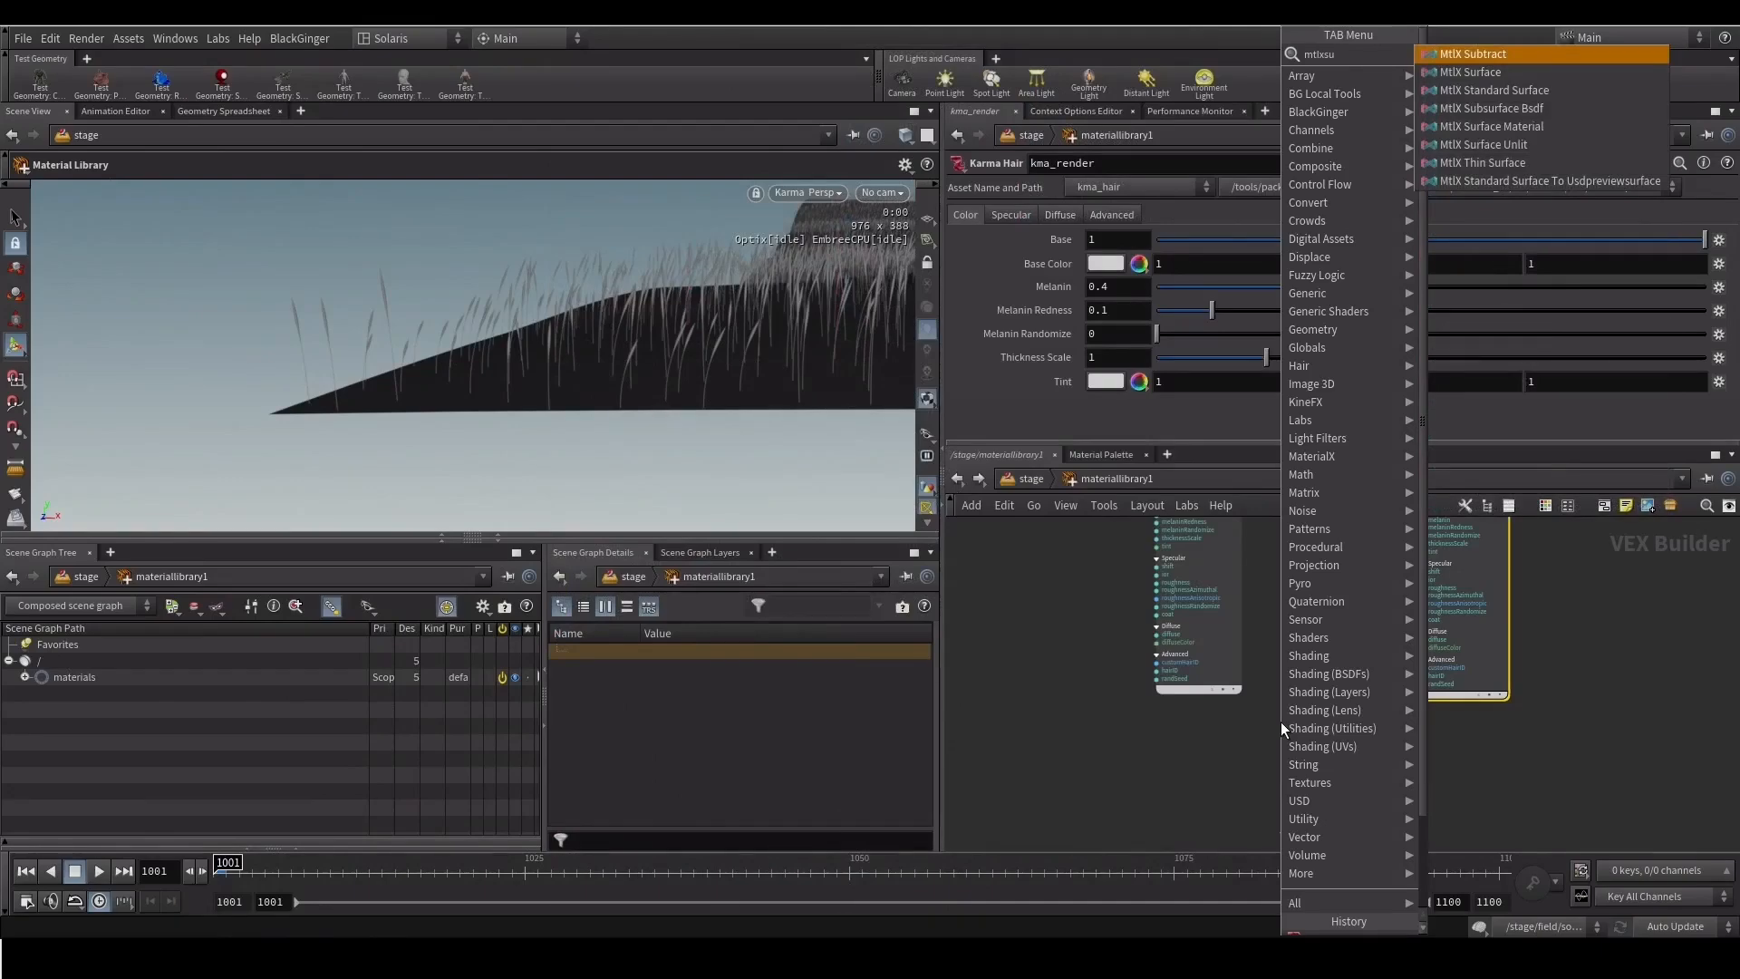
key("Down")
key("Down")
key("Return")
left_click(1280, 764)
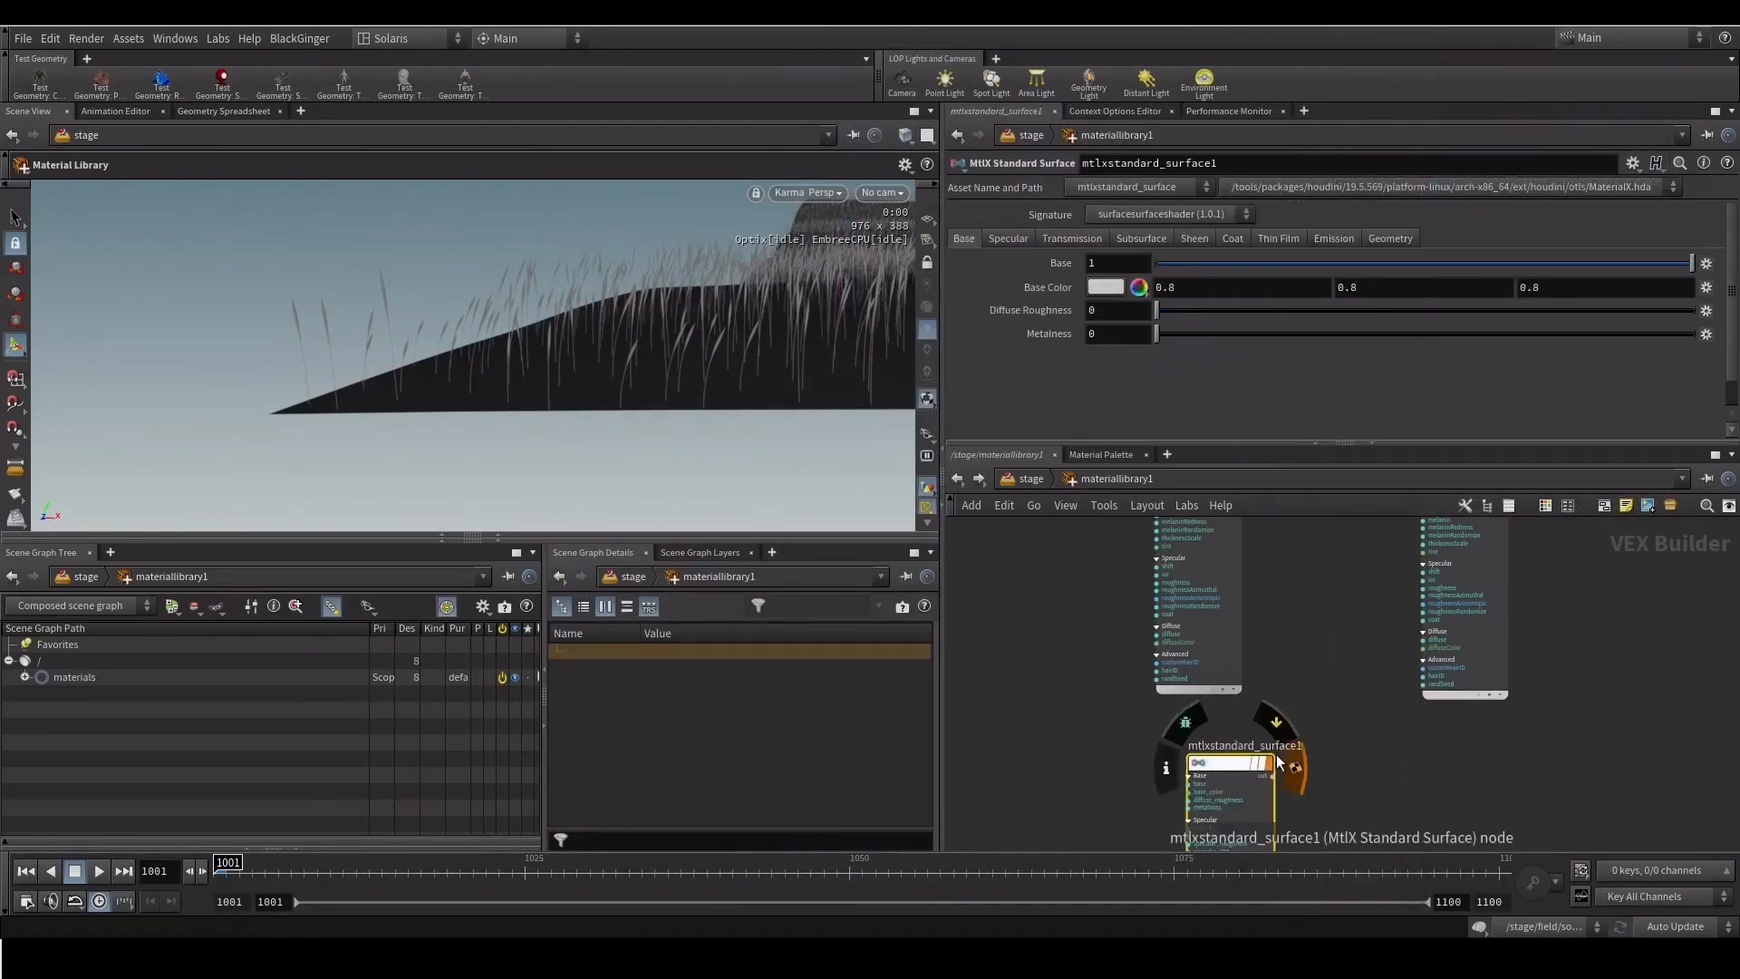
Rename the MtlX Standard Surface node as mtlxstandard_terrain
left_click(1262, 747)
left_click_drag(1262, 746, 1395, 745)
type("terrain")
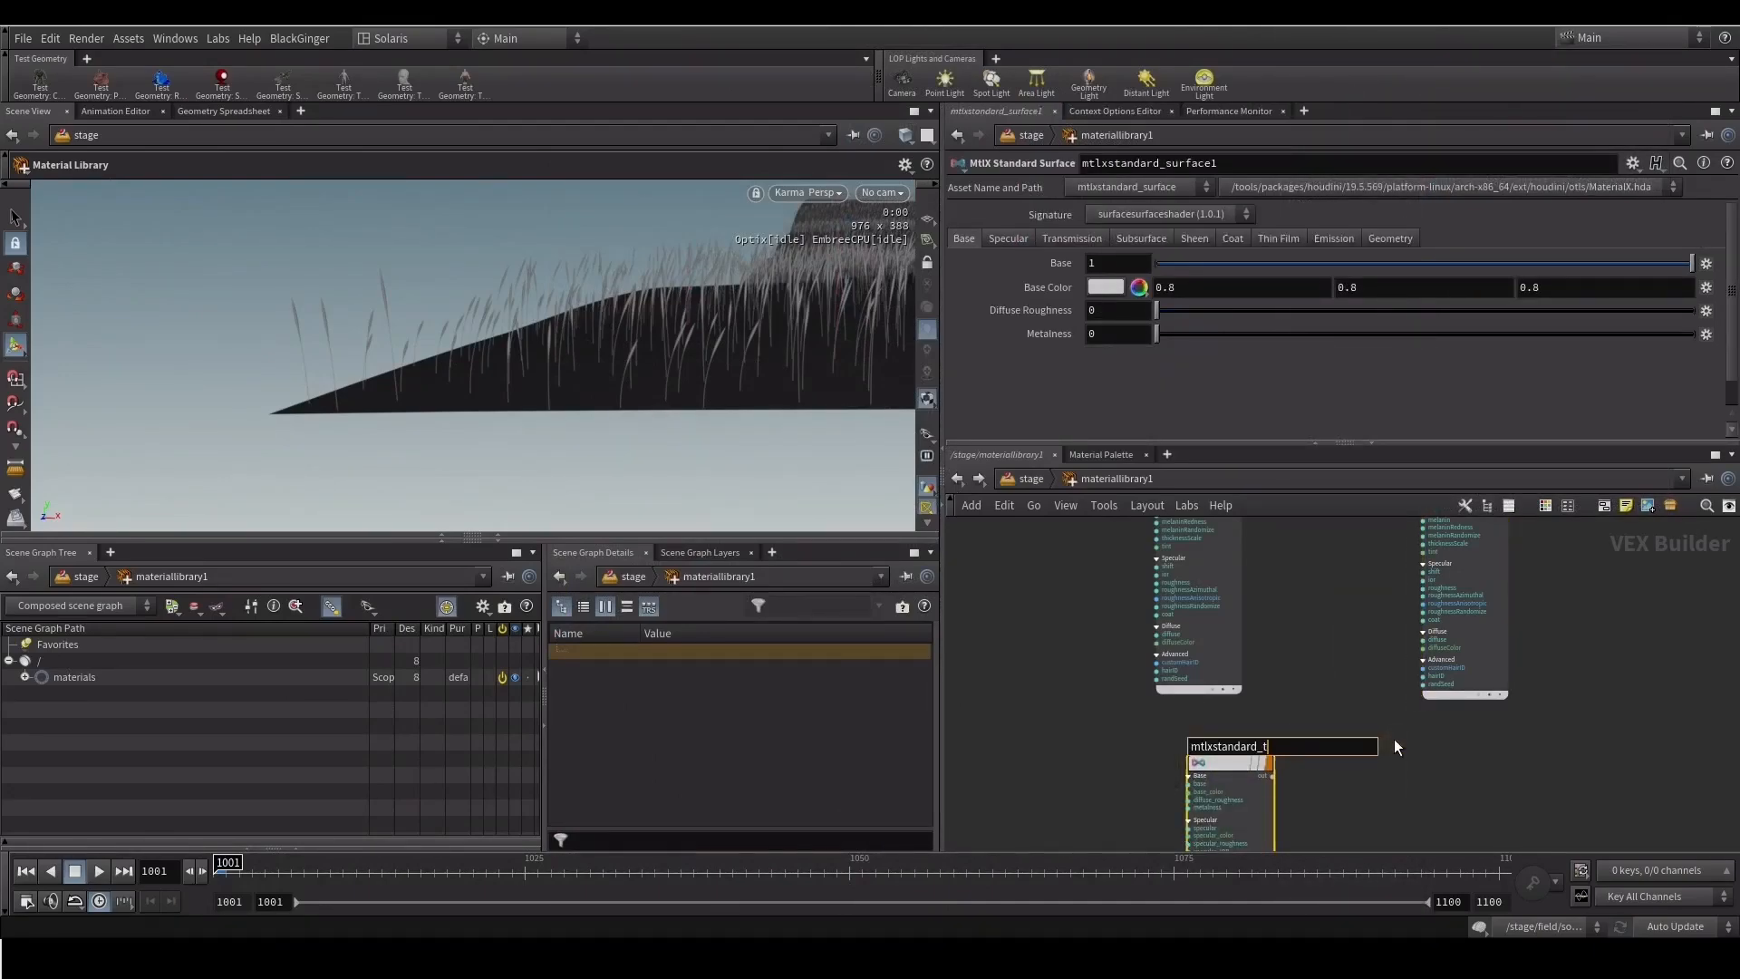
key("Return")
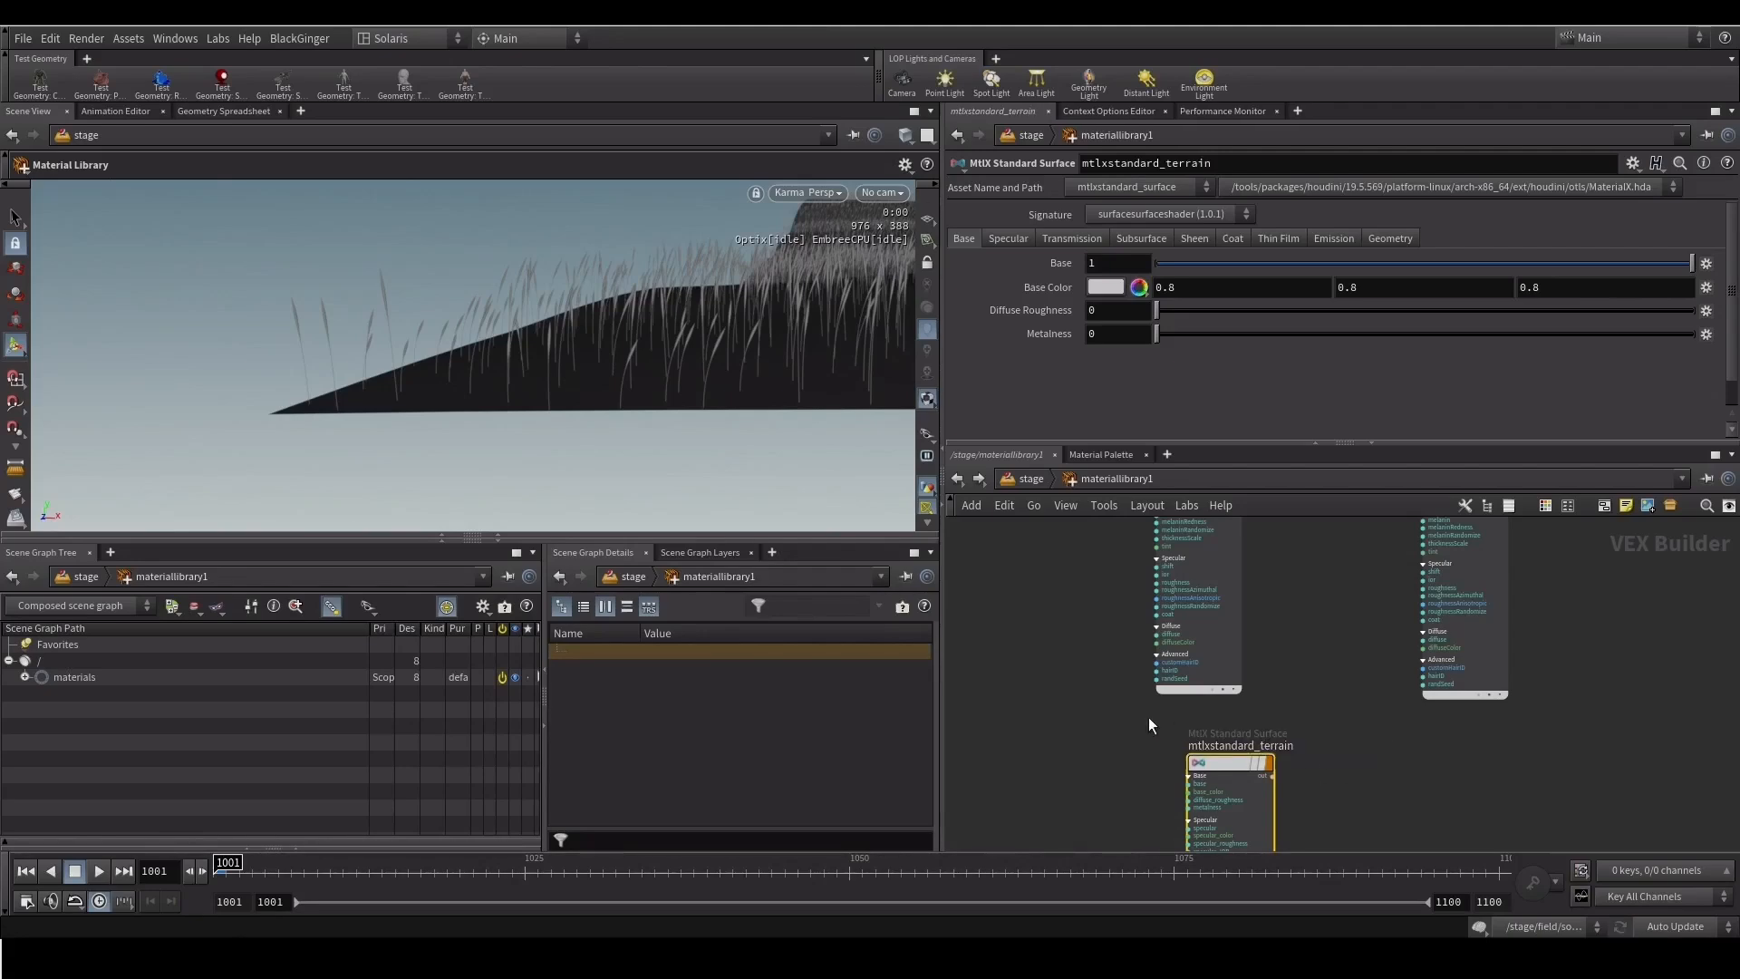
Set the terrain shader's Base Color to a dark brown with hue 32, saturation 0.416 and value 0.062
left_click(1103, 285)
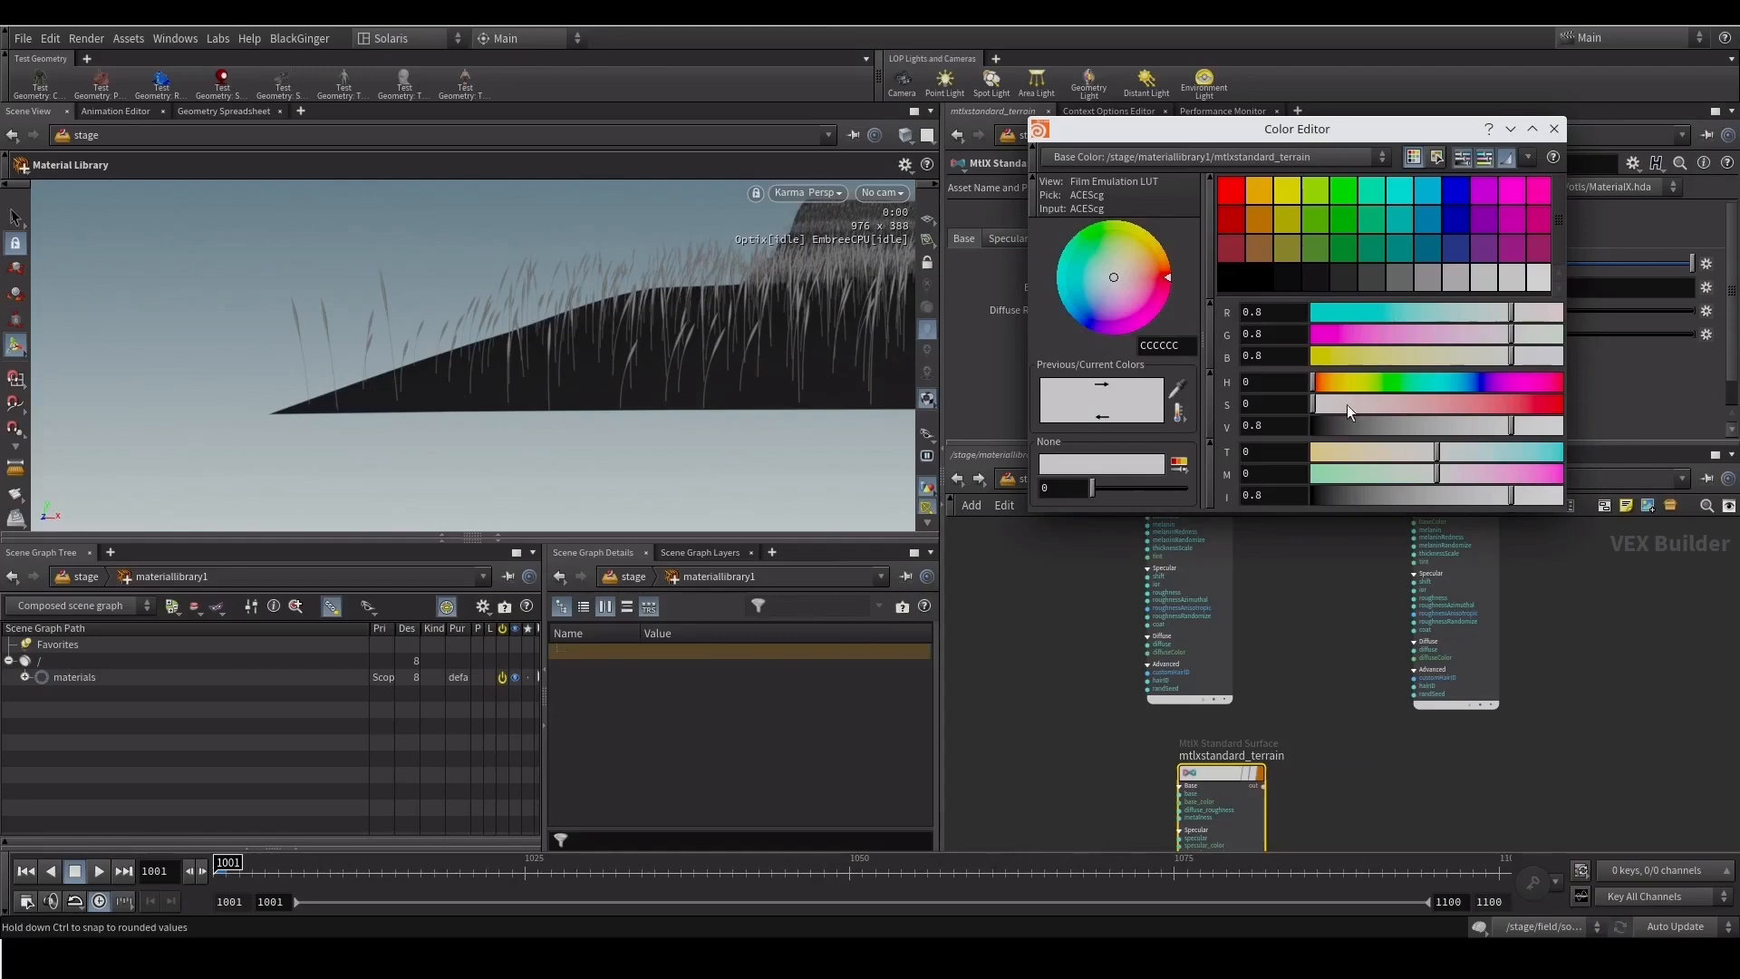
left_click(1333, 382)
left_click(1336, 404)
left_click_drag(1362, 424, 1525, 408)
left_click_drag(1413, 407, 1416, 404)
left_click_drag(1339, 421, 1325, 420)
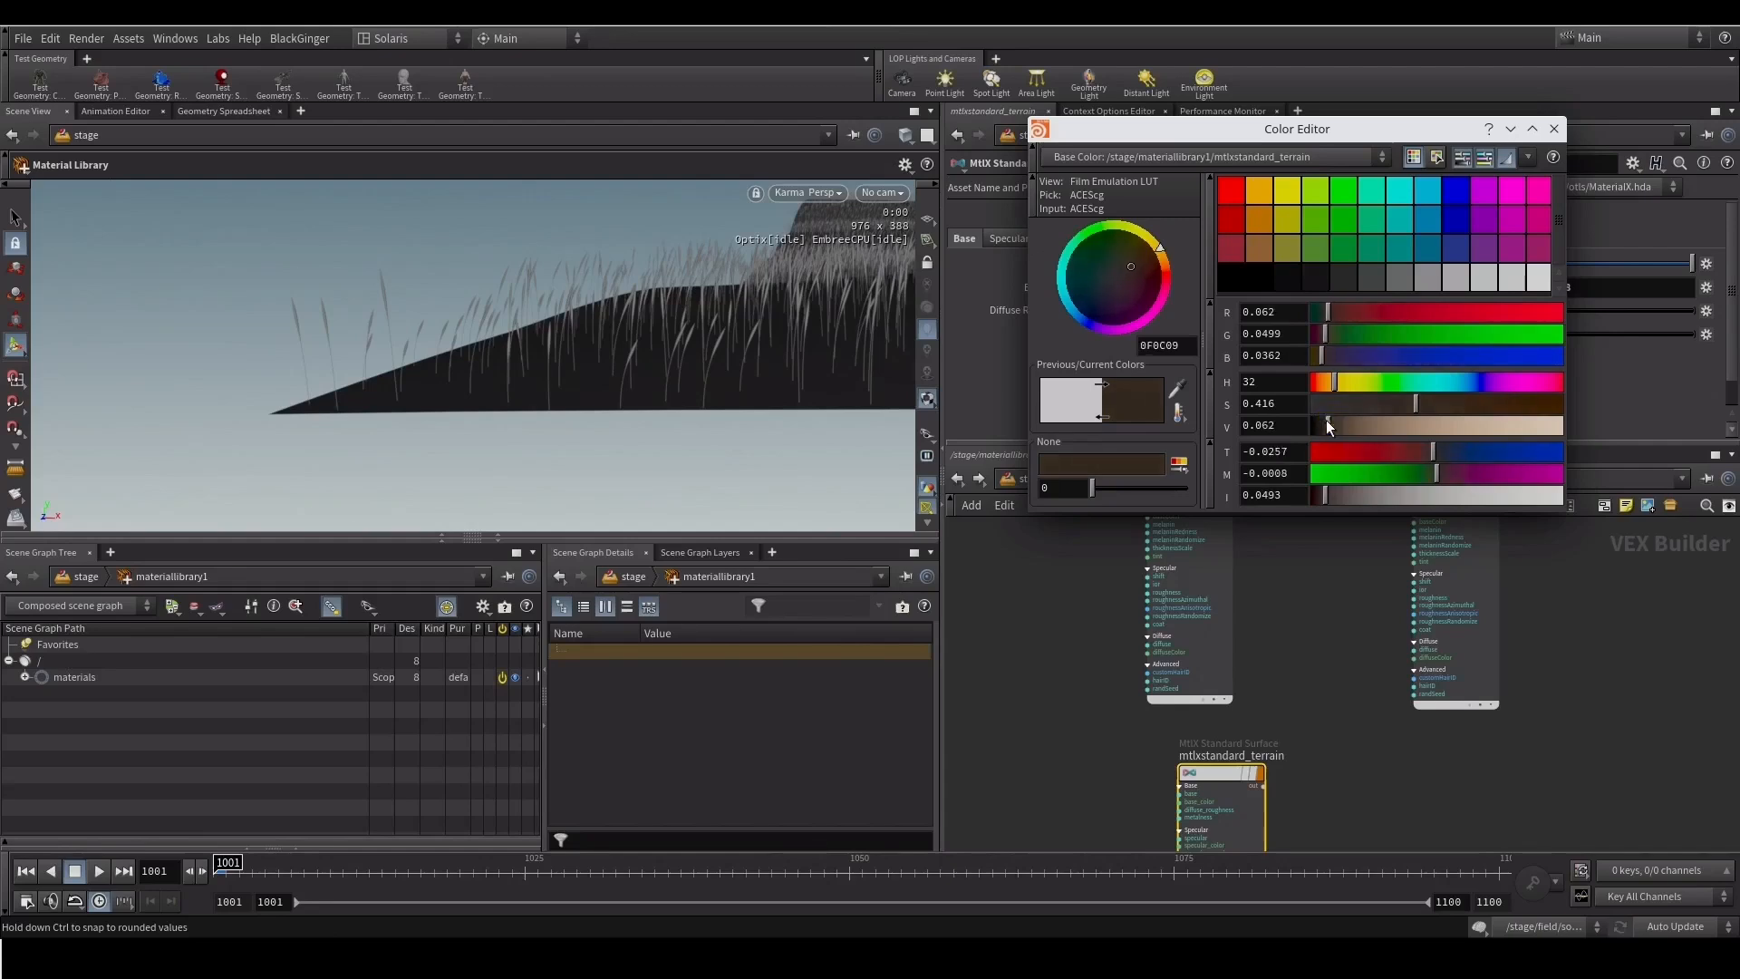
left_click(1554, 130)
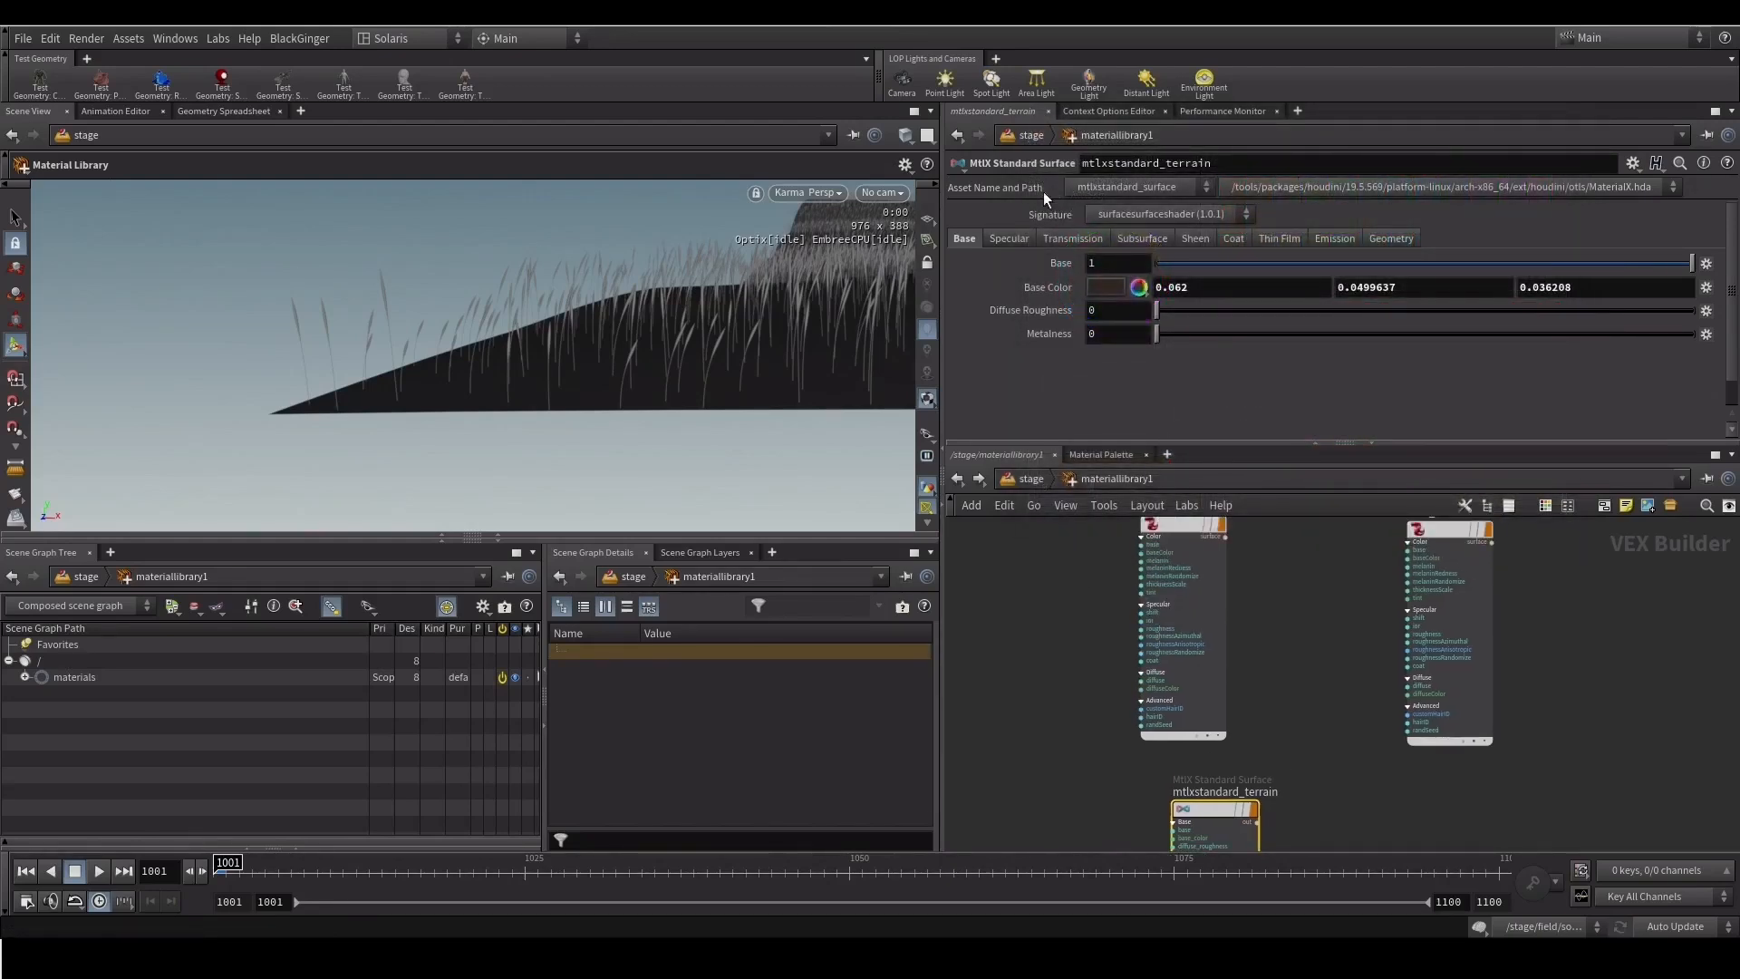
Set the terrain shader's Specular Roughness to 0.9 and enlarge the network area
left_click(1022, 243)
left_click_drag(1369, 313, 1637, 310)
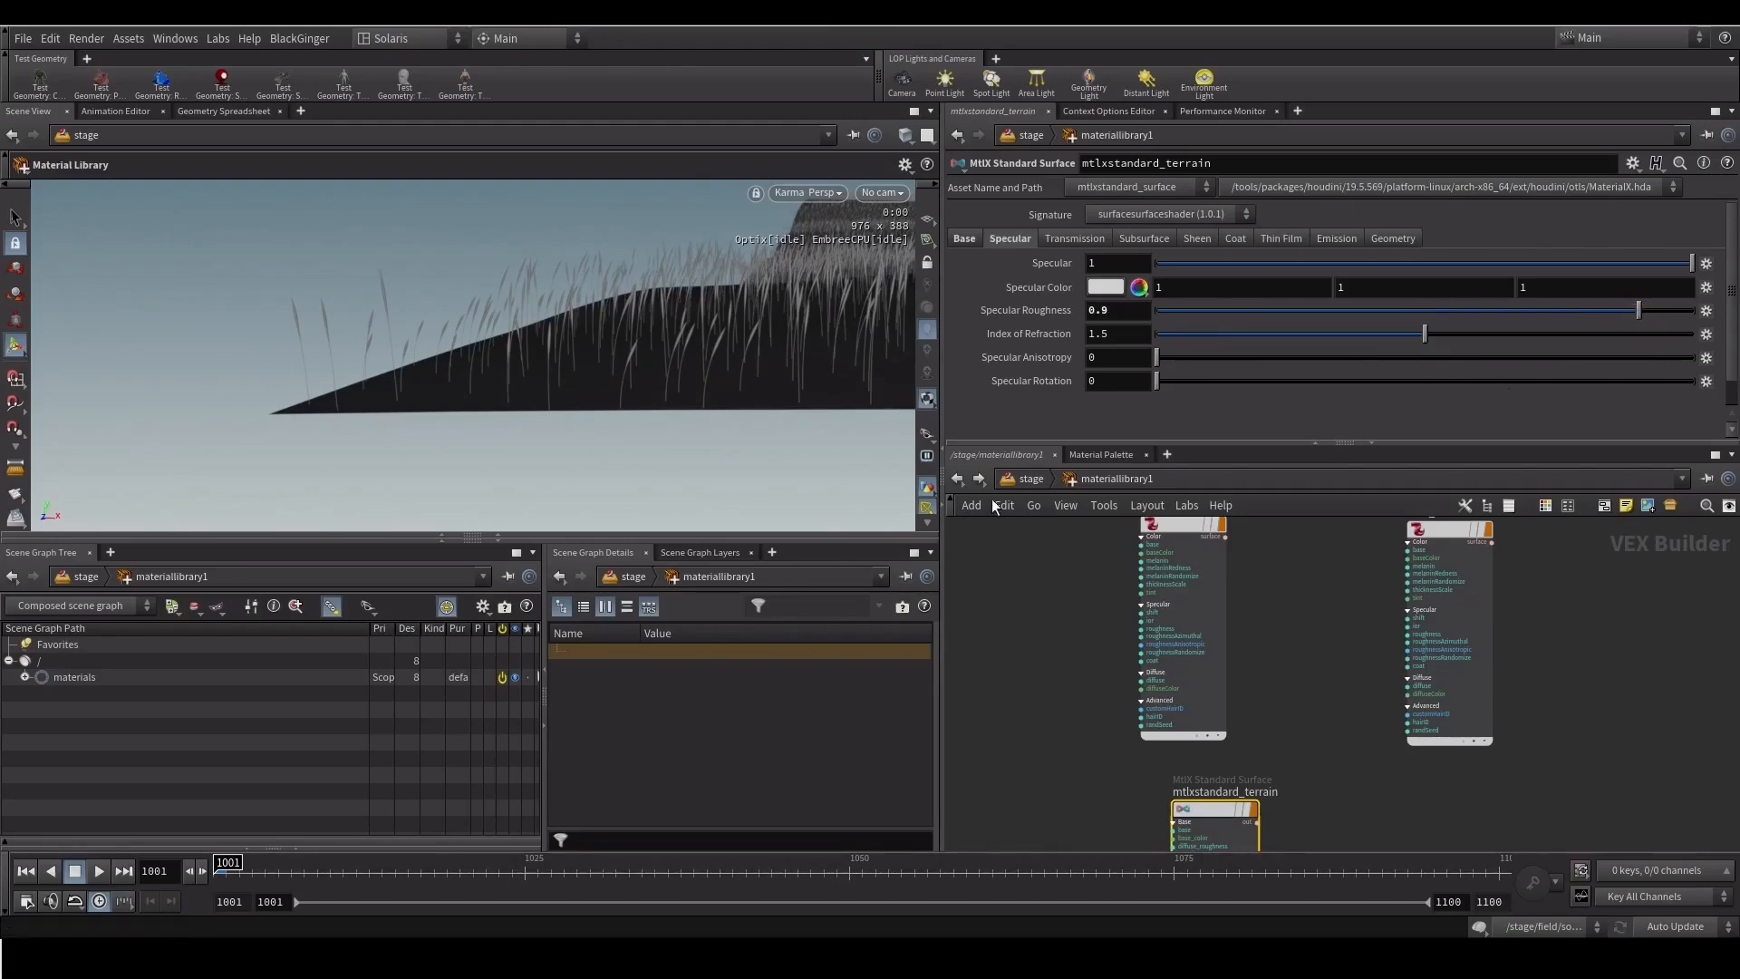
left_click_drag(973, 443, 972, 346)
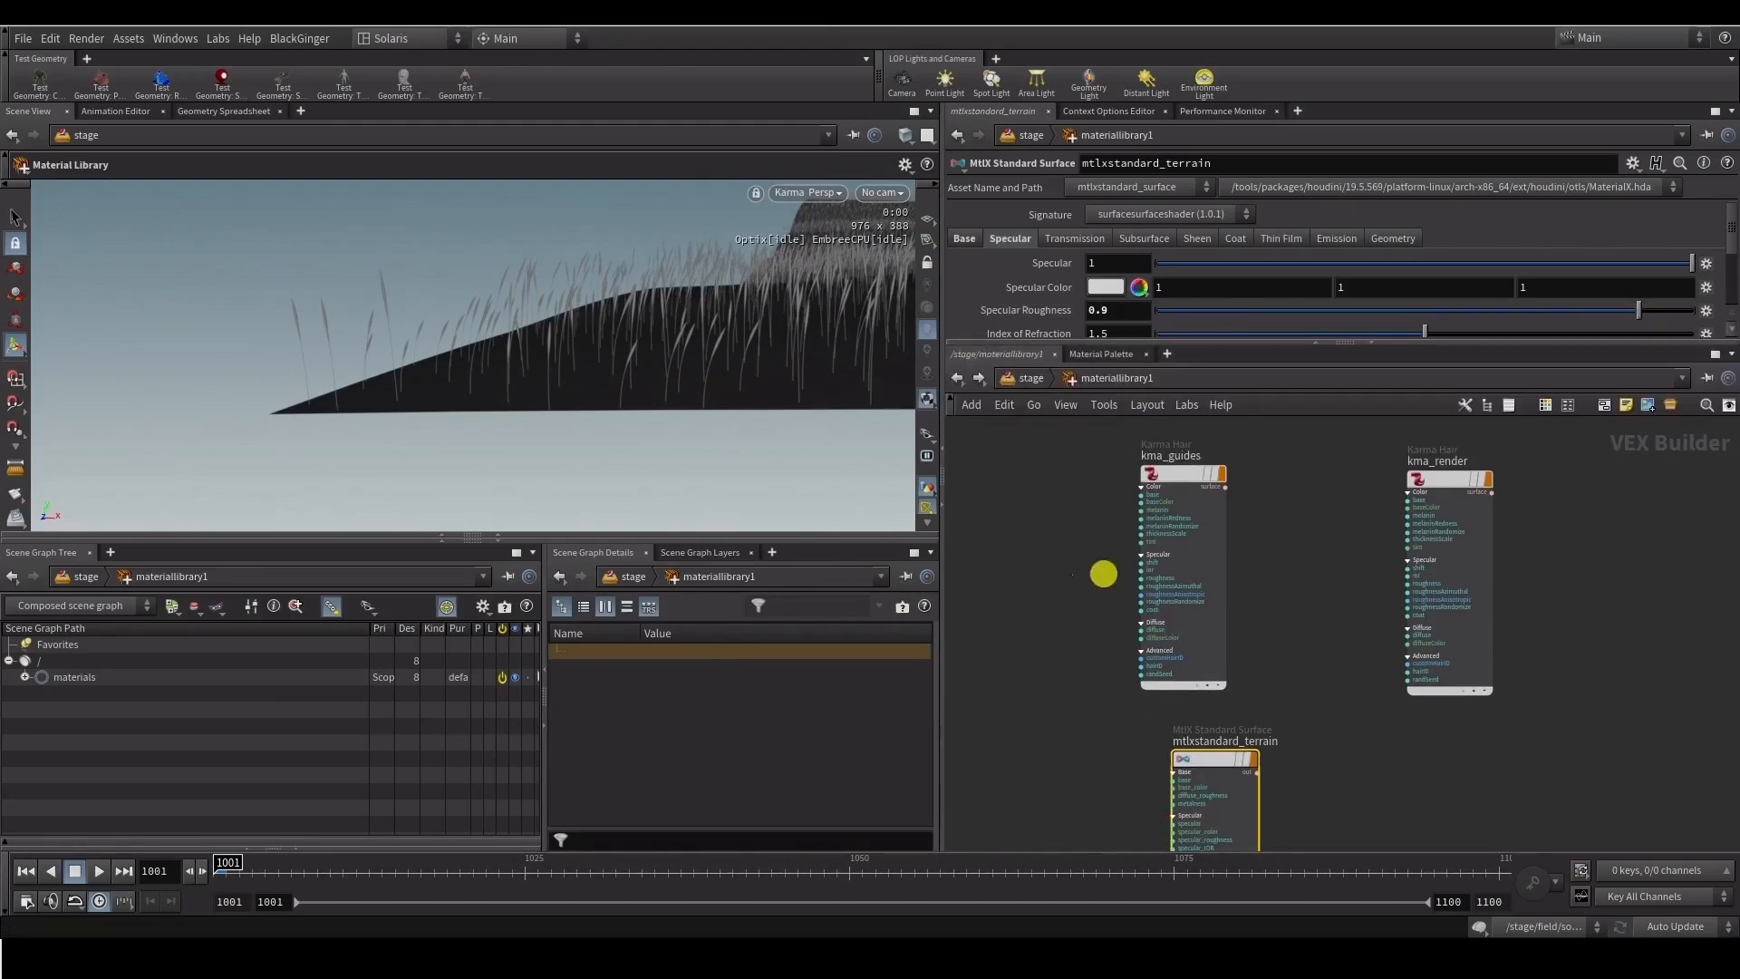
Set the Base of the kma_guides shader to 0 and enlarge its parameter area
left_click_drag(1072, 575, 1169, 616)
middle_click_drag(1035, 524, 1066, 573)
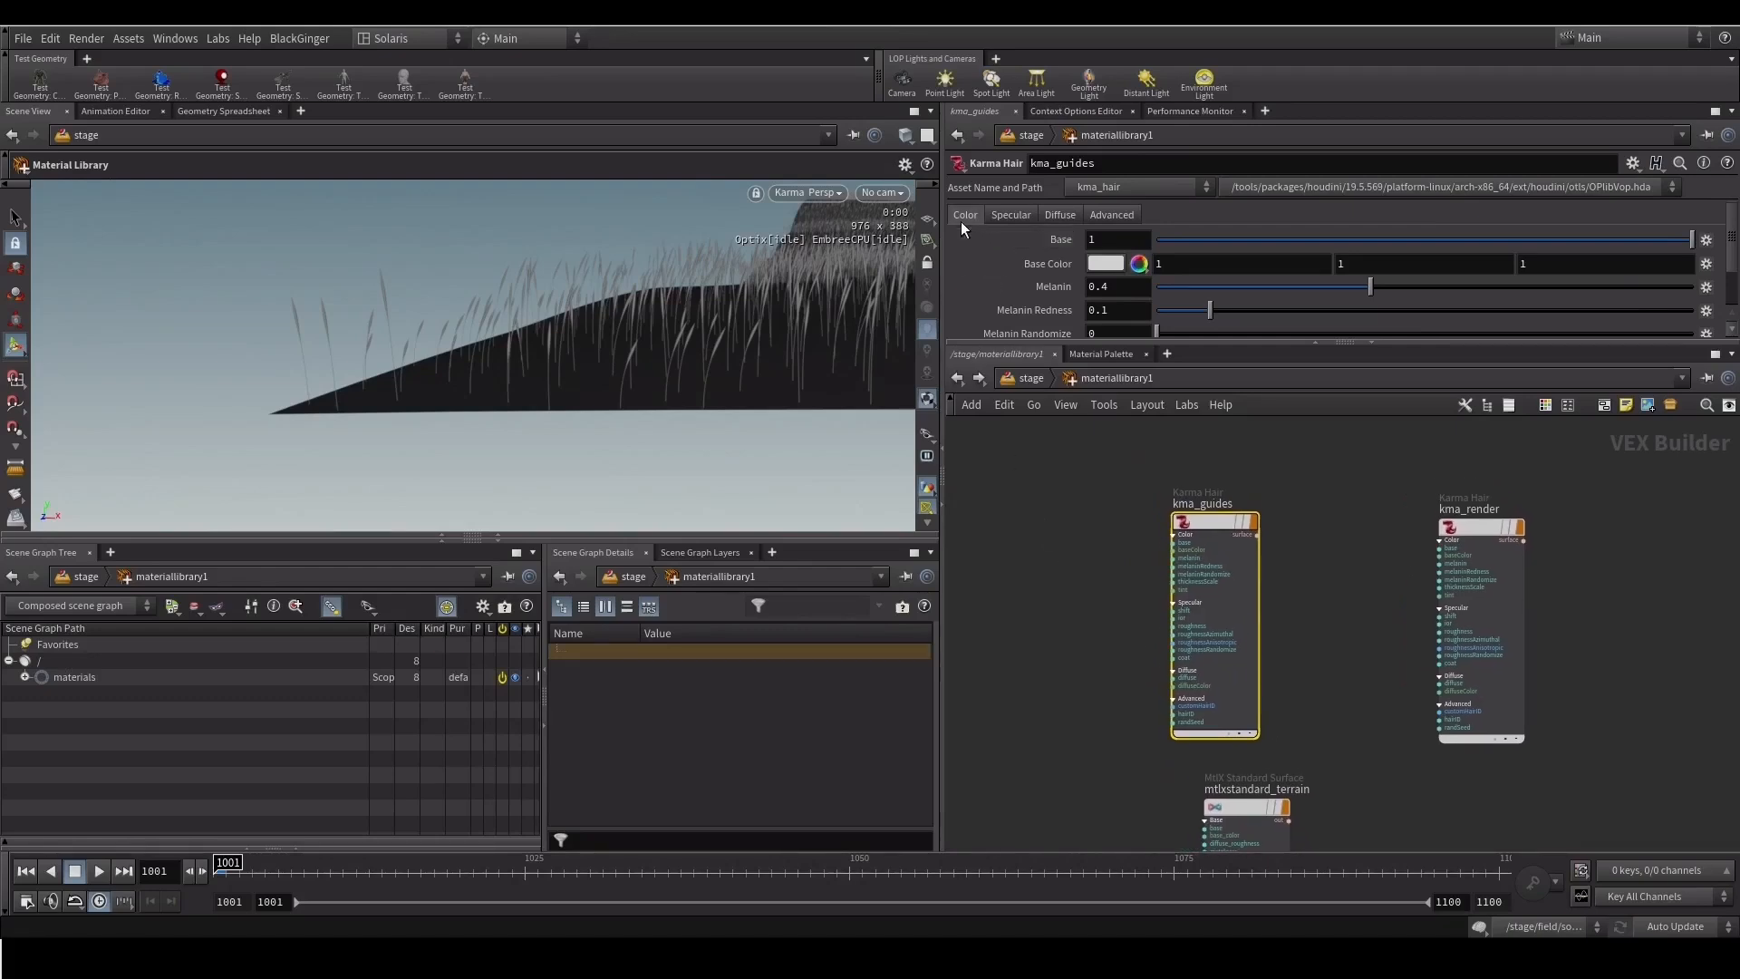
left_click_drag(1177, 242, 1075, 246)
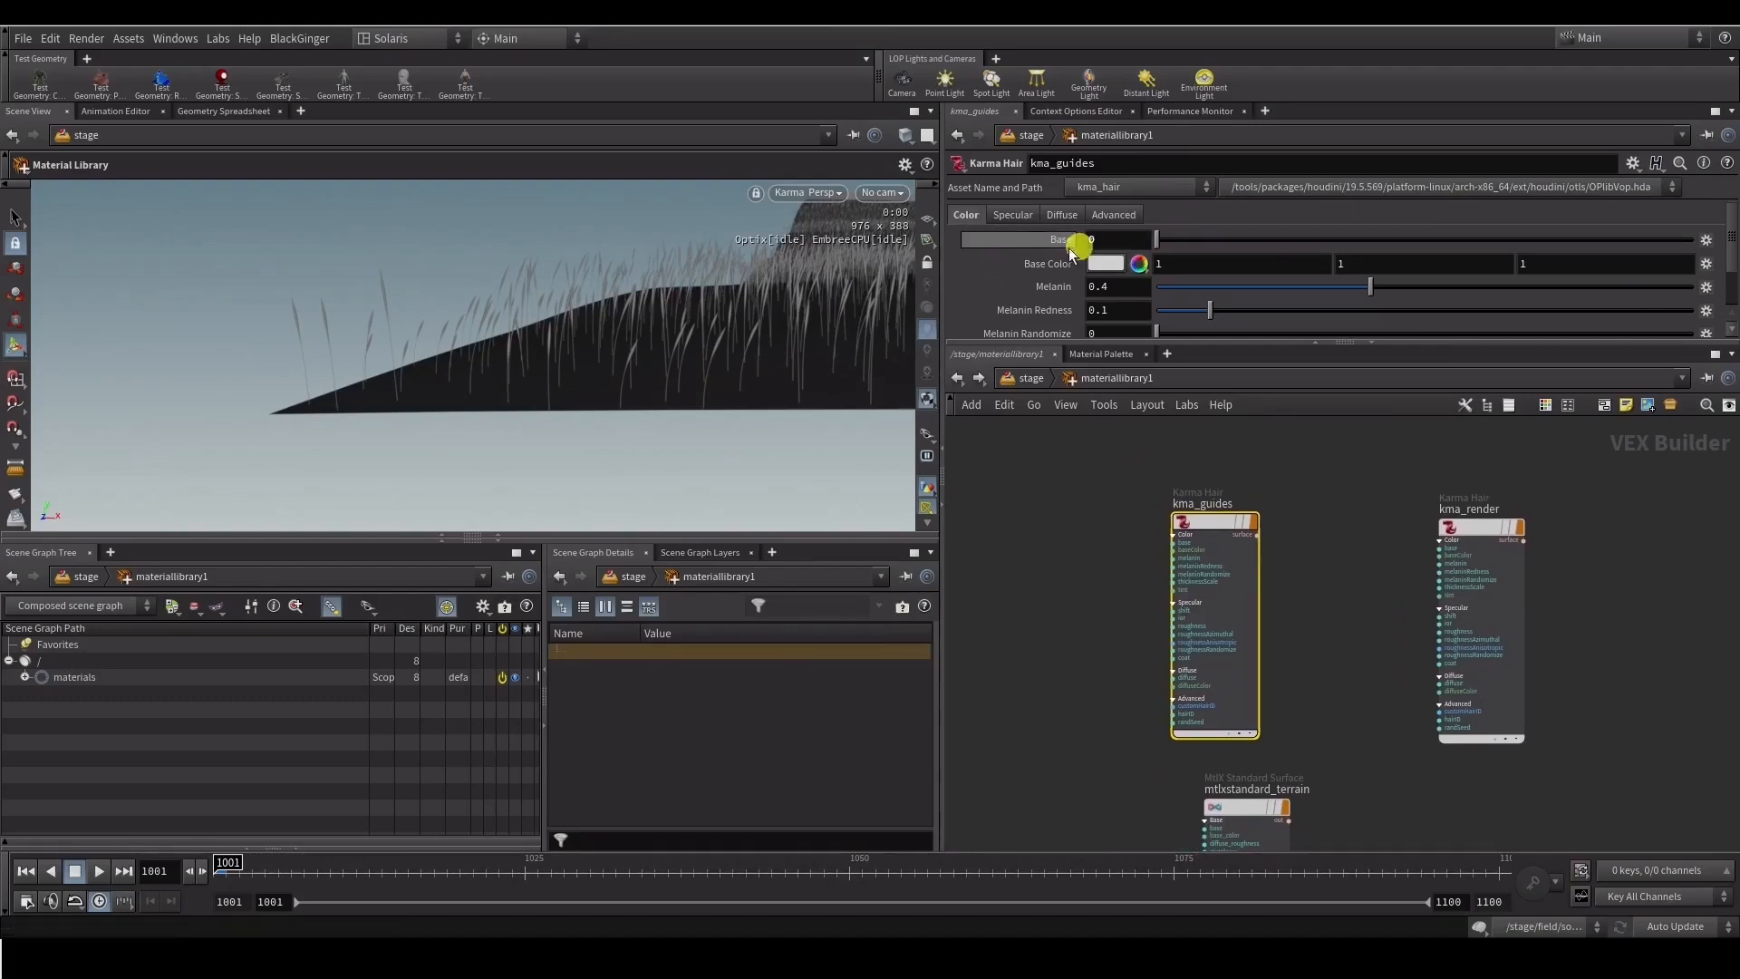
left_click_drag(966, 342, 950, 535)
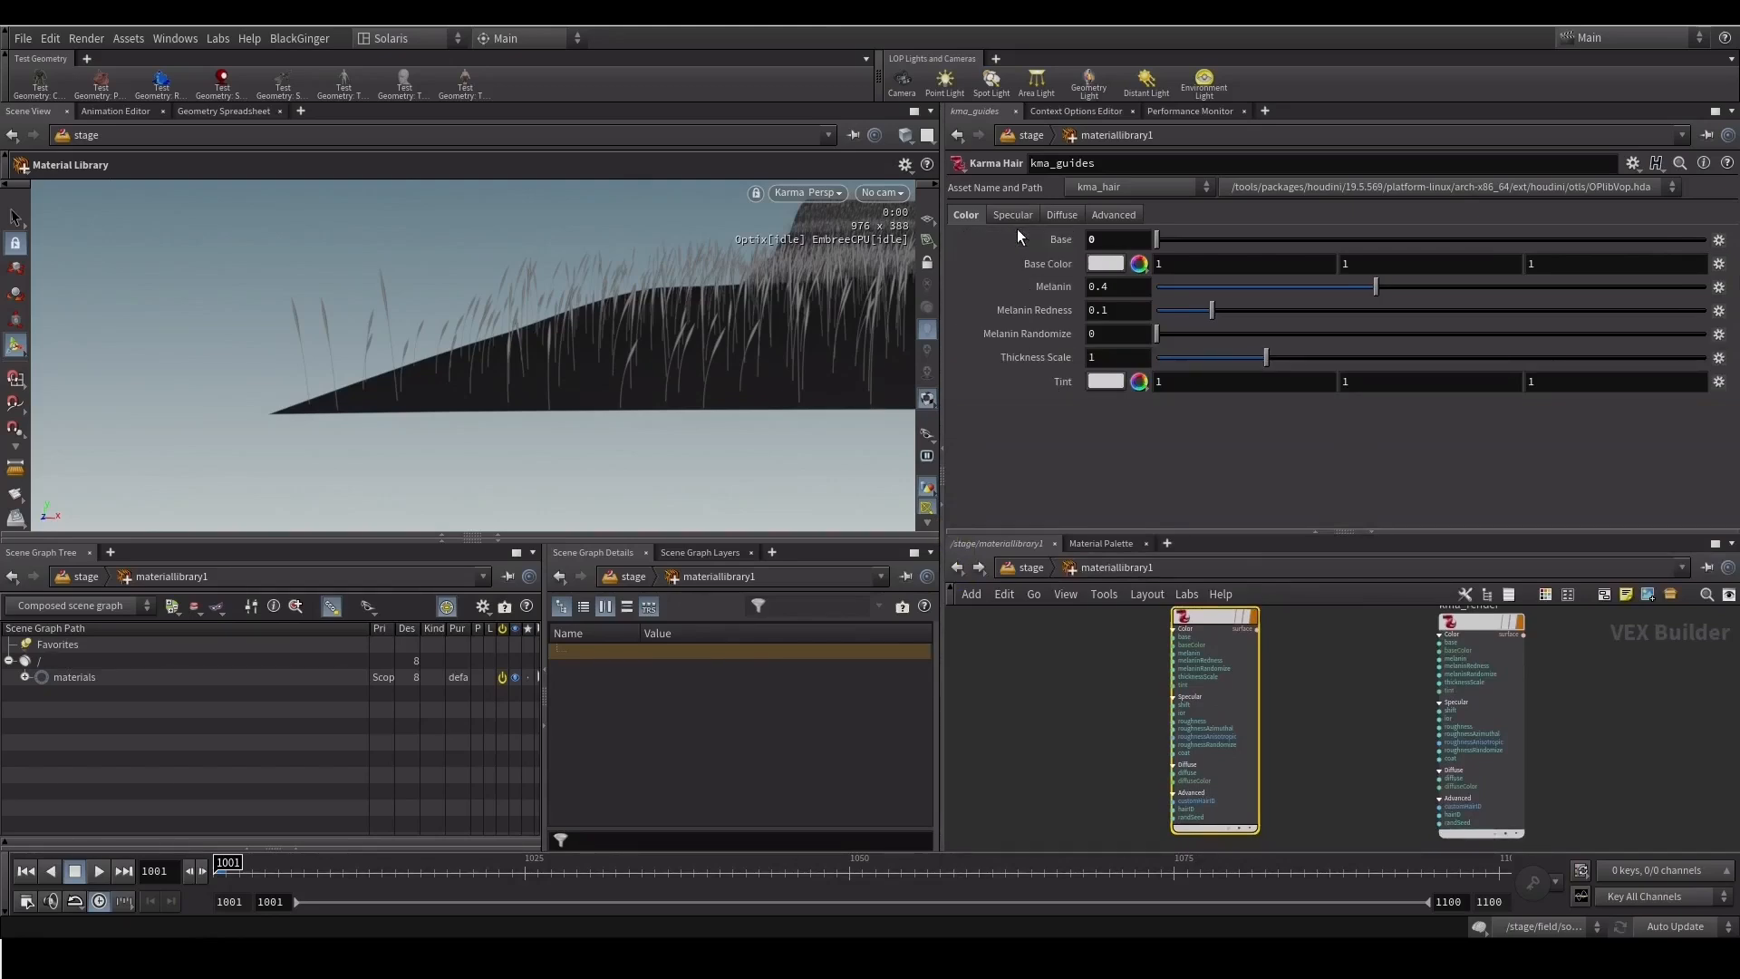
Set kma_guides' Diffuse to 1 and its Diffuse Color to pure red (FF0000)
left_click(1060, 214)
left_click_drag(1157, 239, 1708, 240)
left_click(1096, 263)
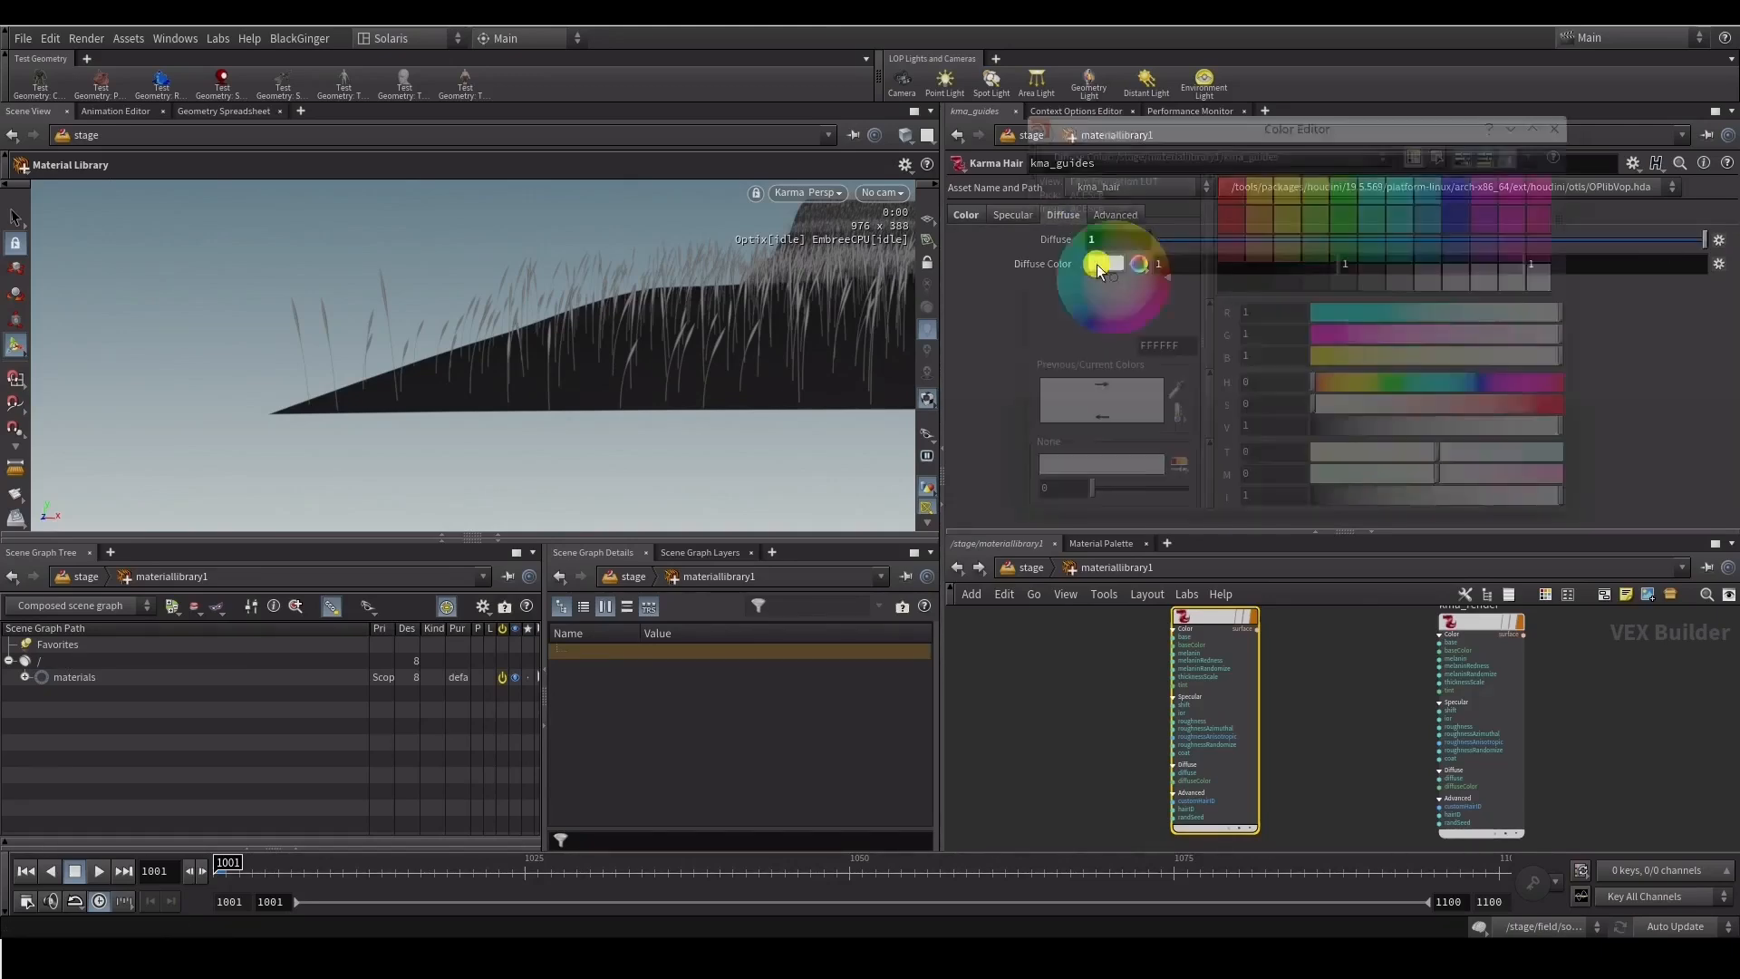
left_click(1229, 194)
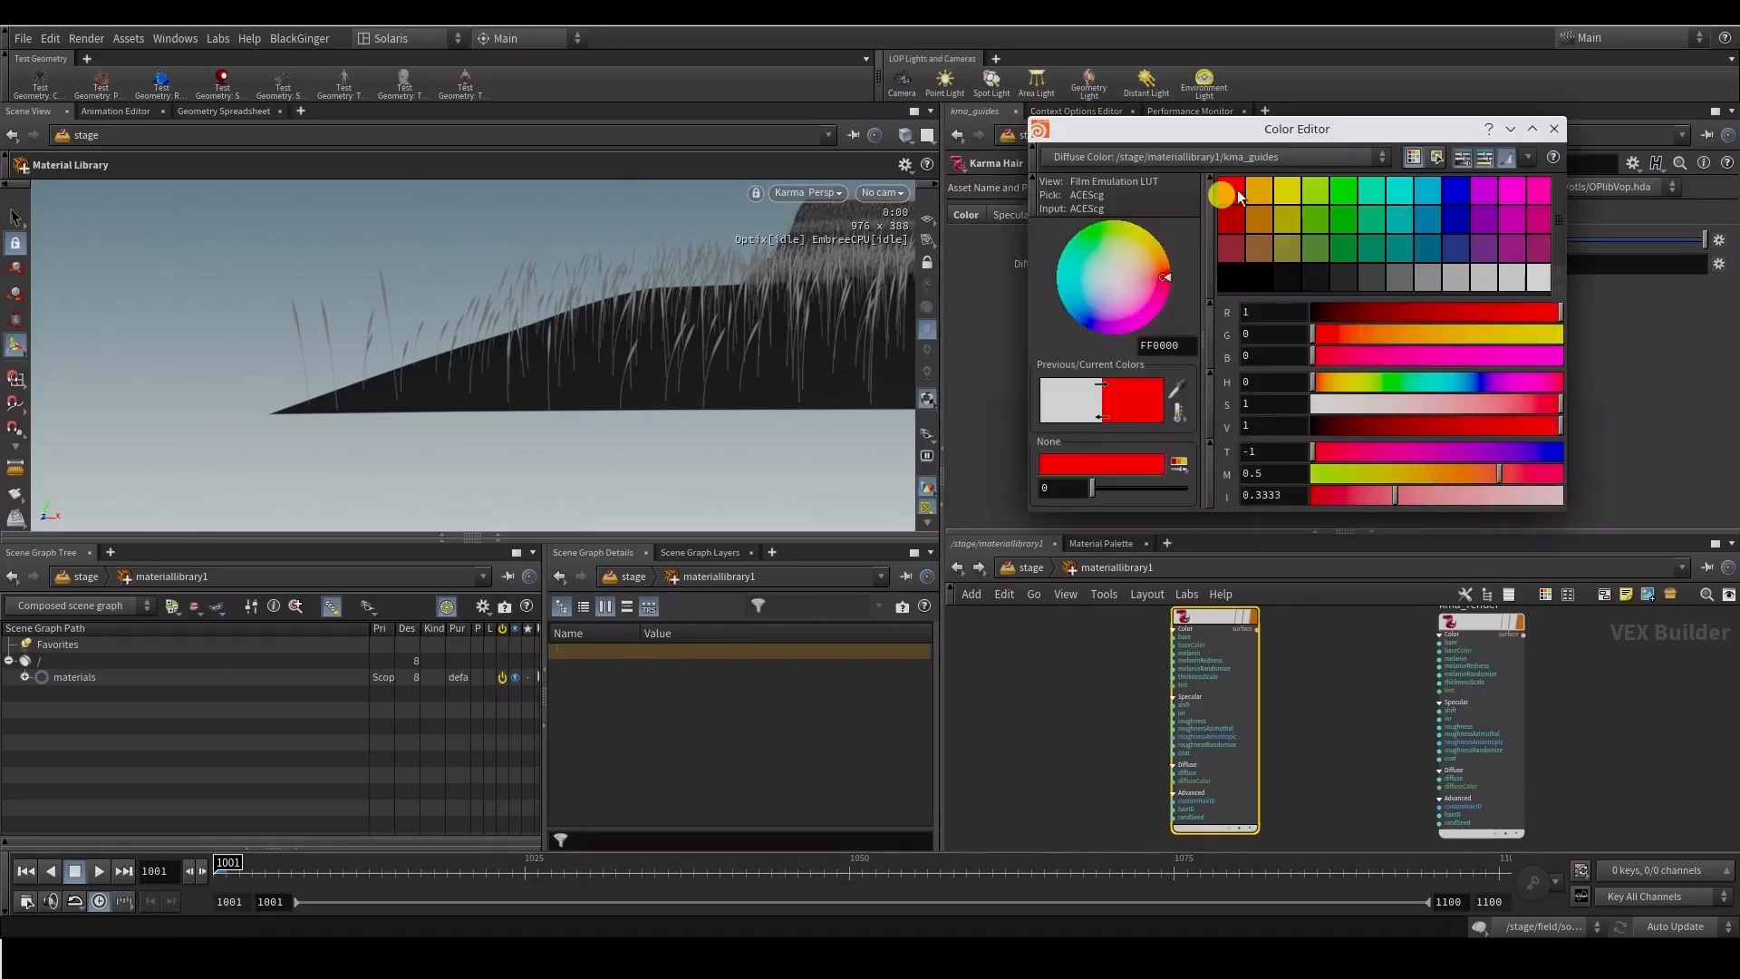
left_click(1556, 128)
On kma_render, set Base to 0, Diffuse to 1 and Diffuse Color to yellow-green 0.5, 1, 0
left_click(1445, 723)
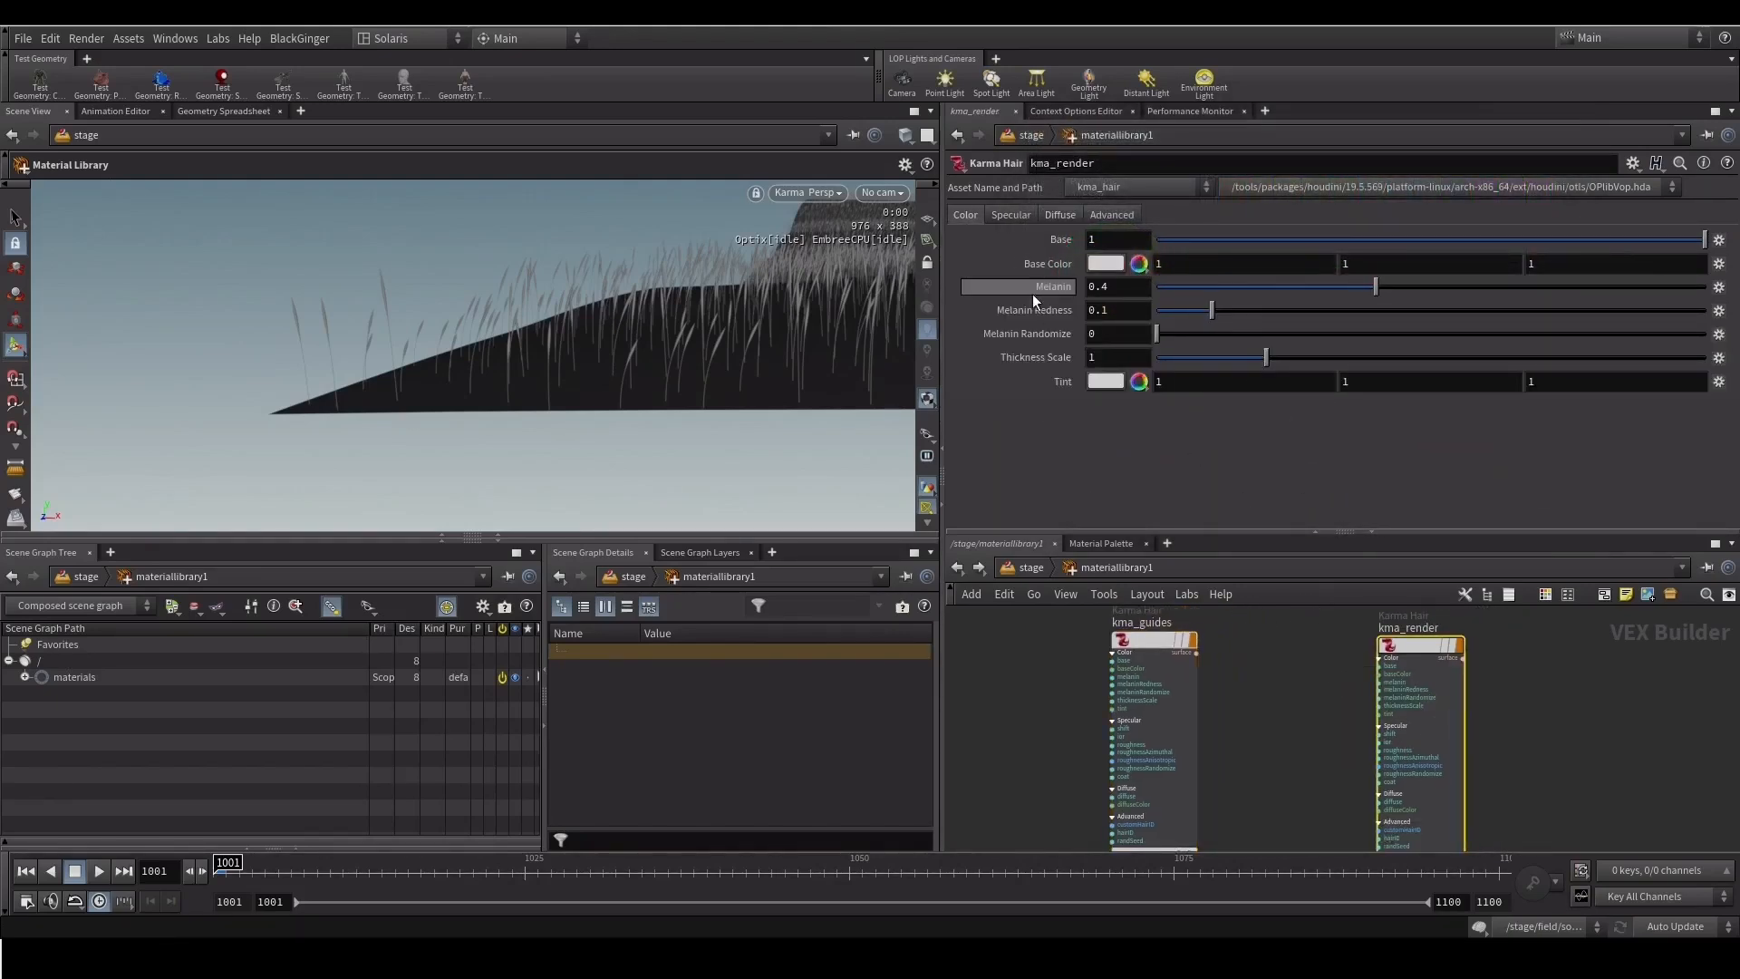
left_click_drag(1169, 244, 1004, 252)
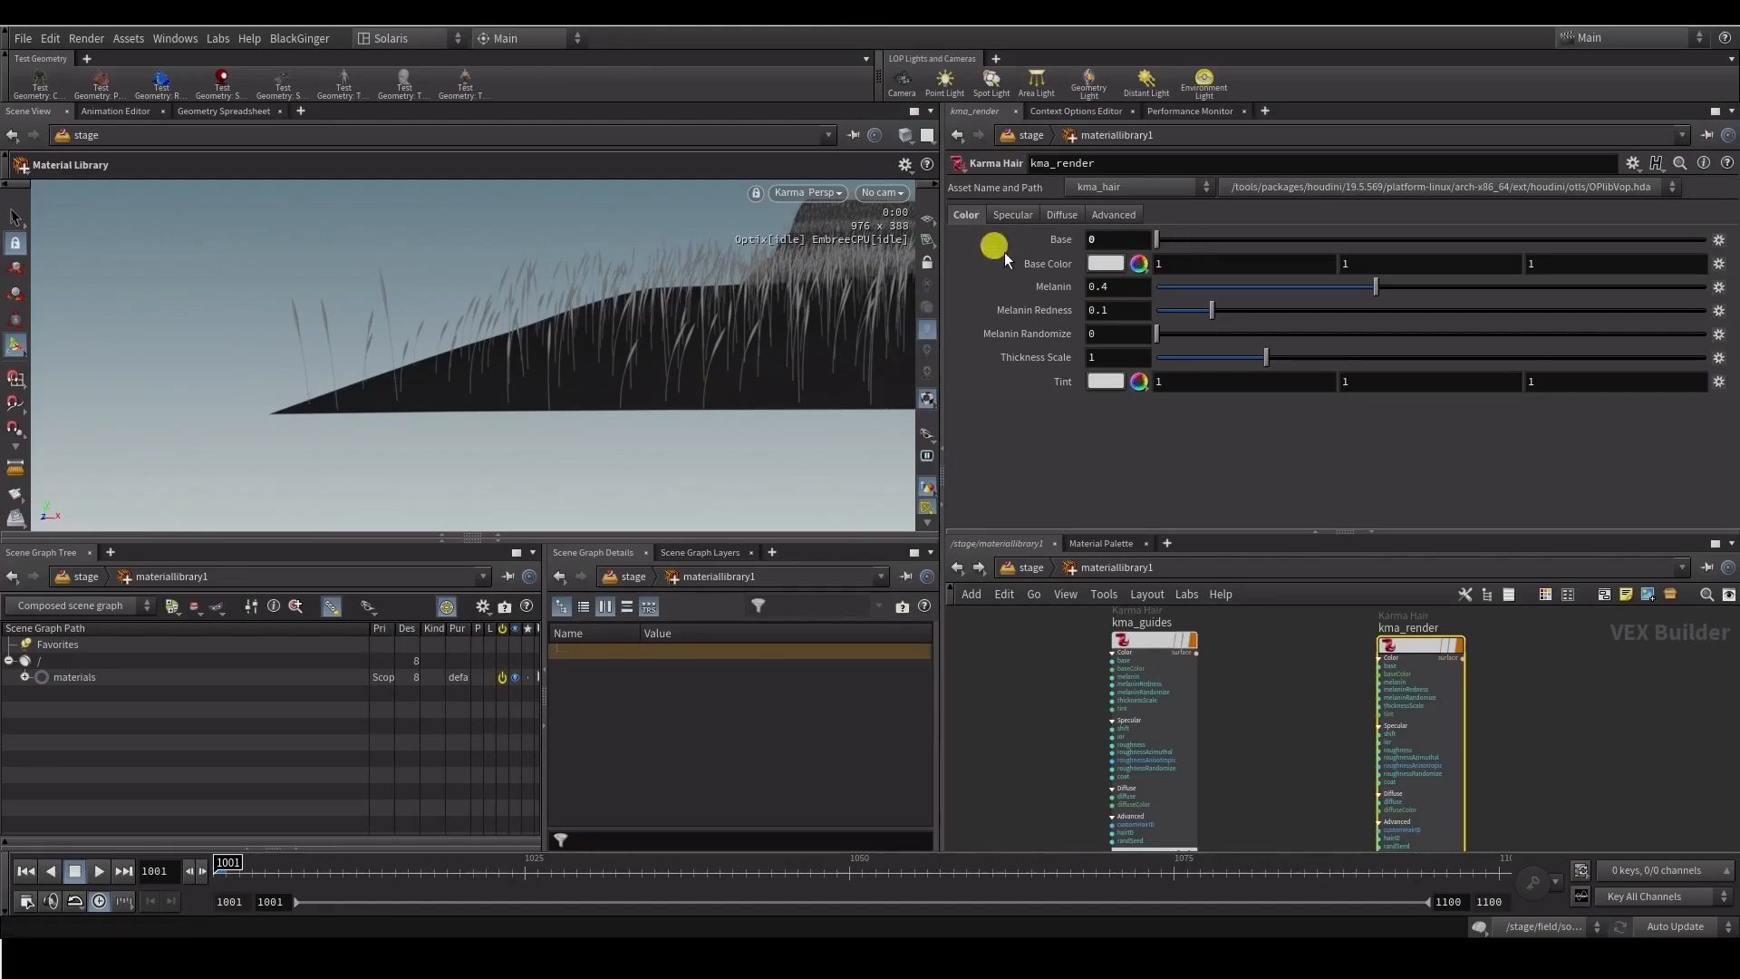
left_click(1059, 215)
left_click(1104, 265)
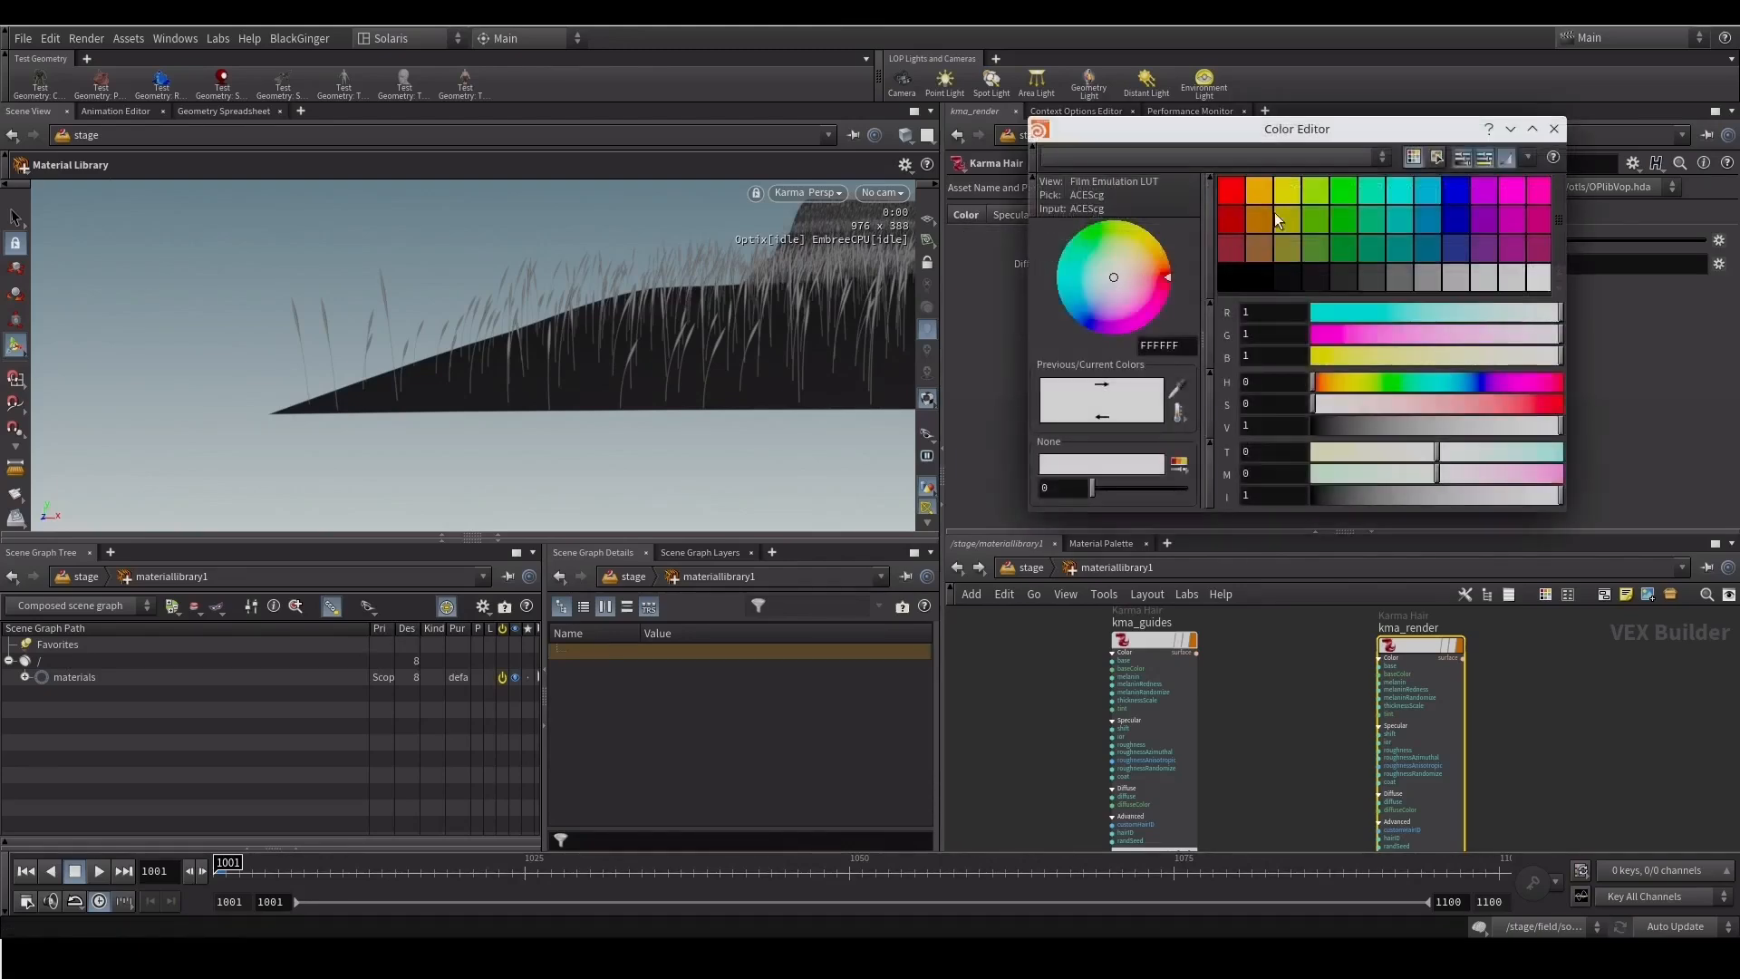
left_click(1316, 194)
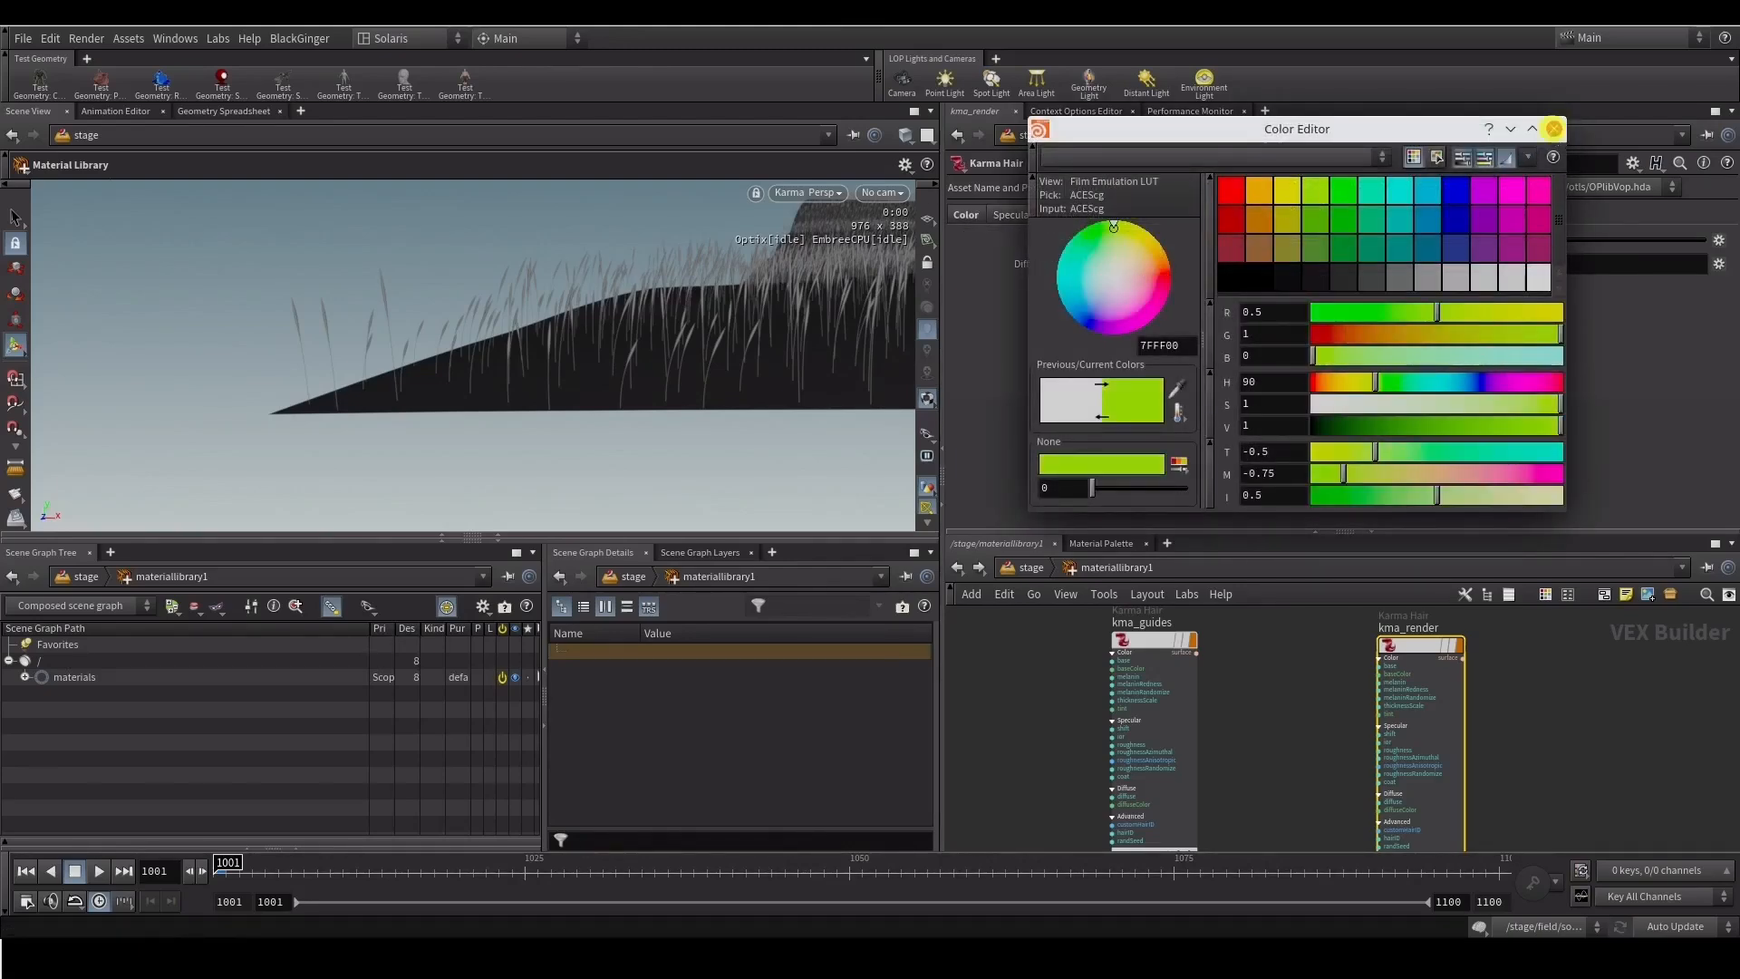
left_click(1553, 131)
left_click_drag(1198, 242, 1719, 250)
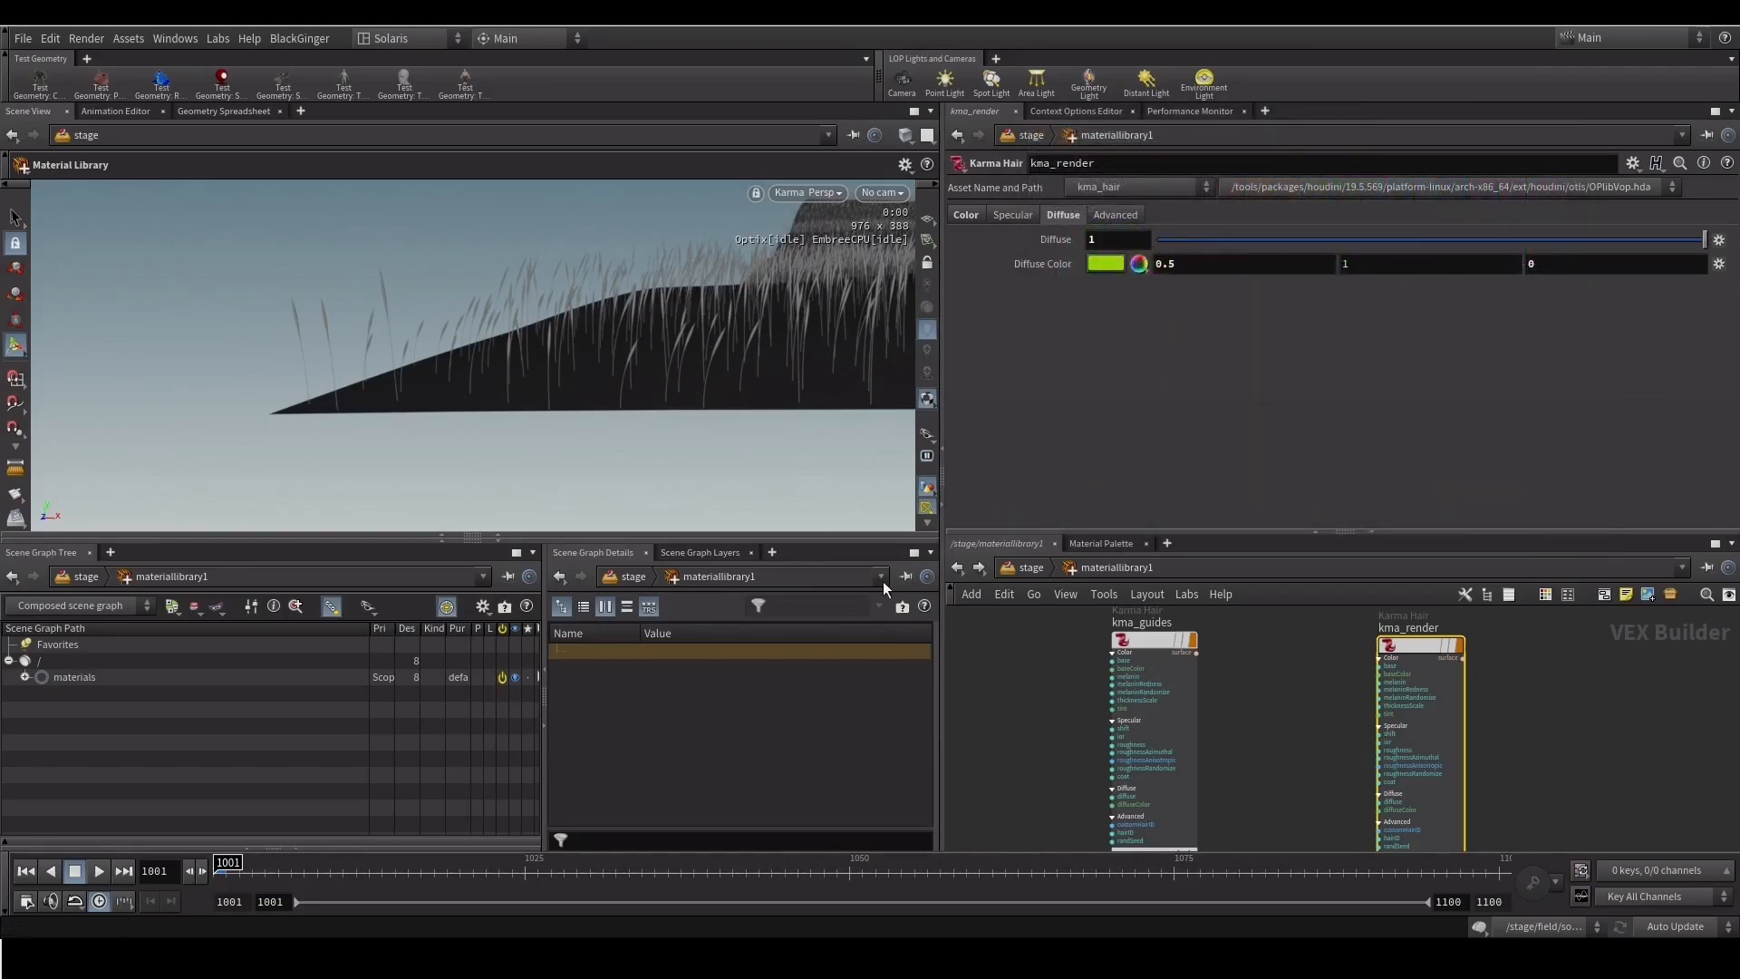
Enlarge the network area, select the terrain shader and return from the material library to the stage network
left_click_drag(957, 536, 1024, 286)
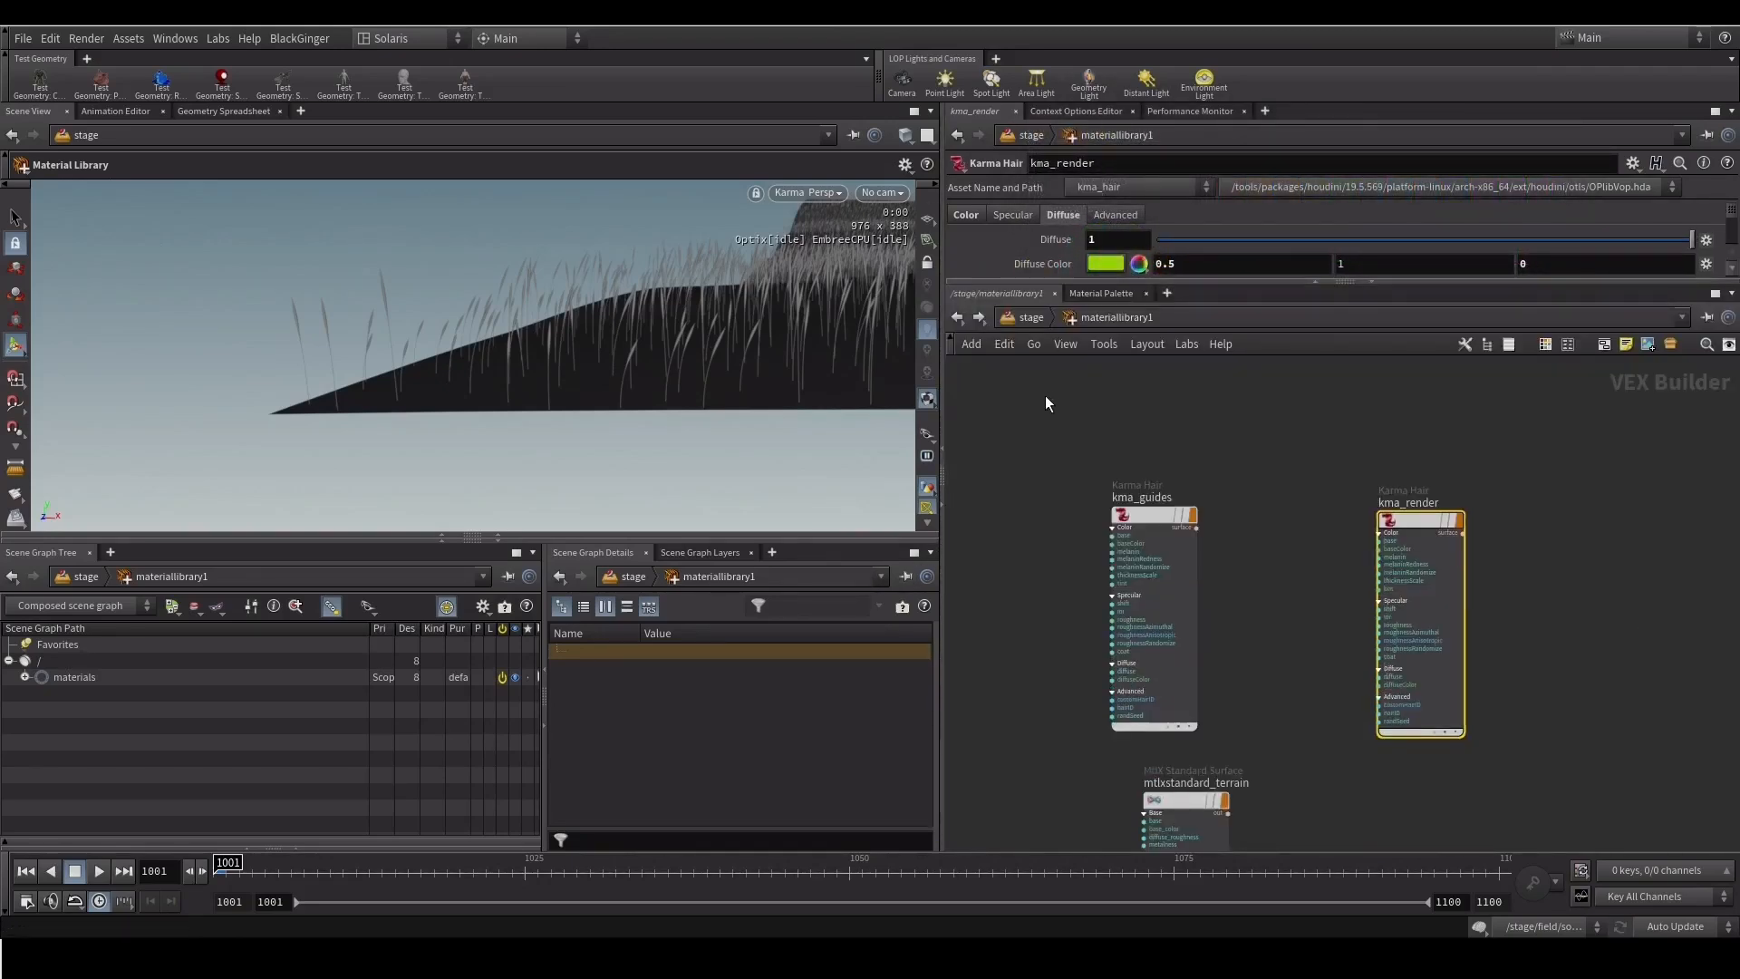
middle_click_drag(1038, 360, 1049, 299)
left_click_drag(1057, 686, 1257, 715)
left_click_drag(1218, 644, 1211, 655)
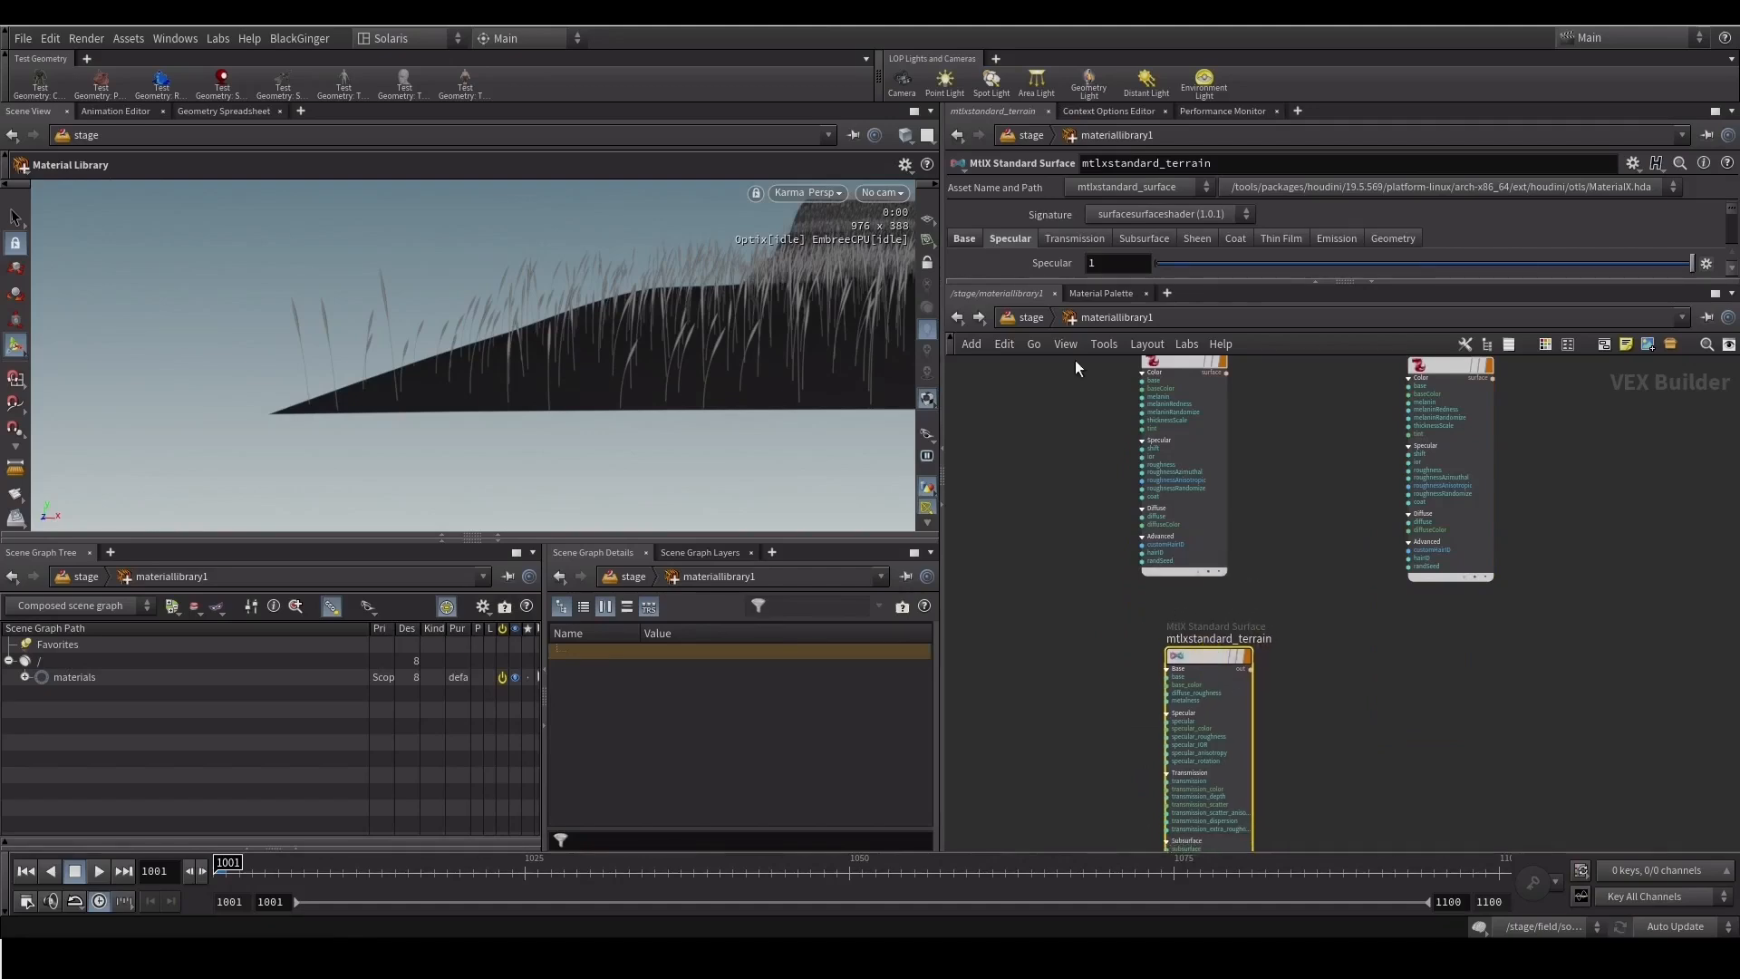
left_click(1008, 314)
middle_click_drag(1067, 466, 1114, 550)
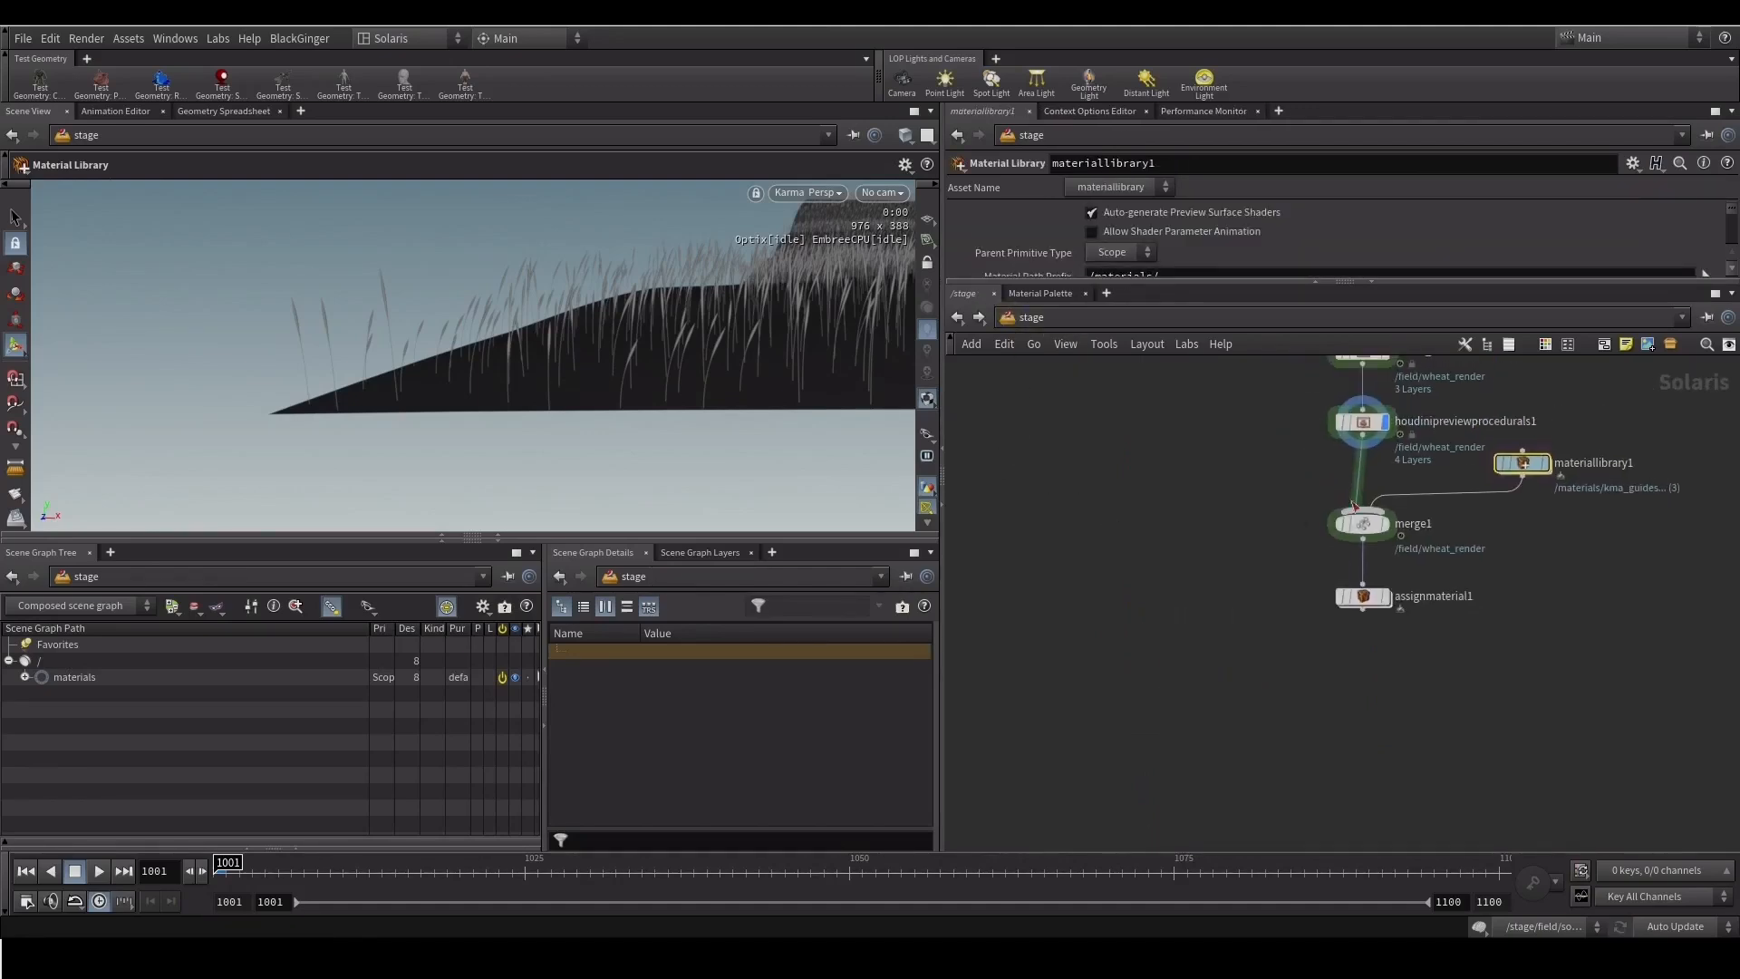
Check the materials and field branches in the scene graph, and set materiallibrary1's Material Path Prefix to /field/materials/
left_click(24, 677)
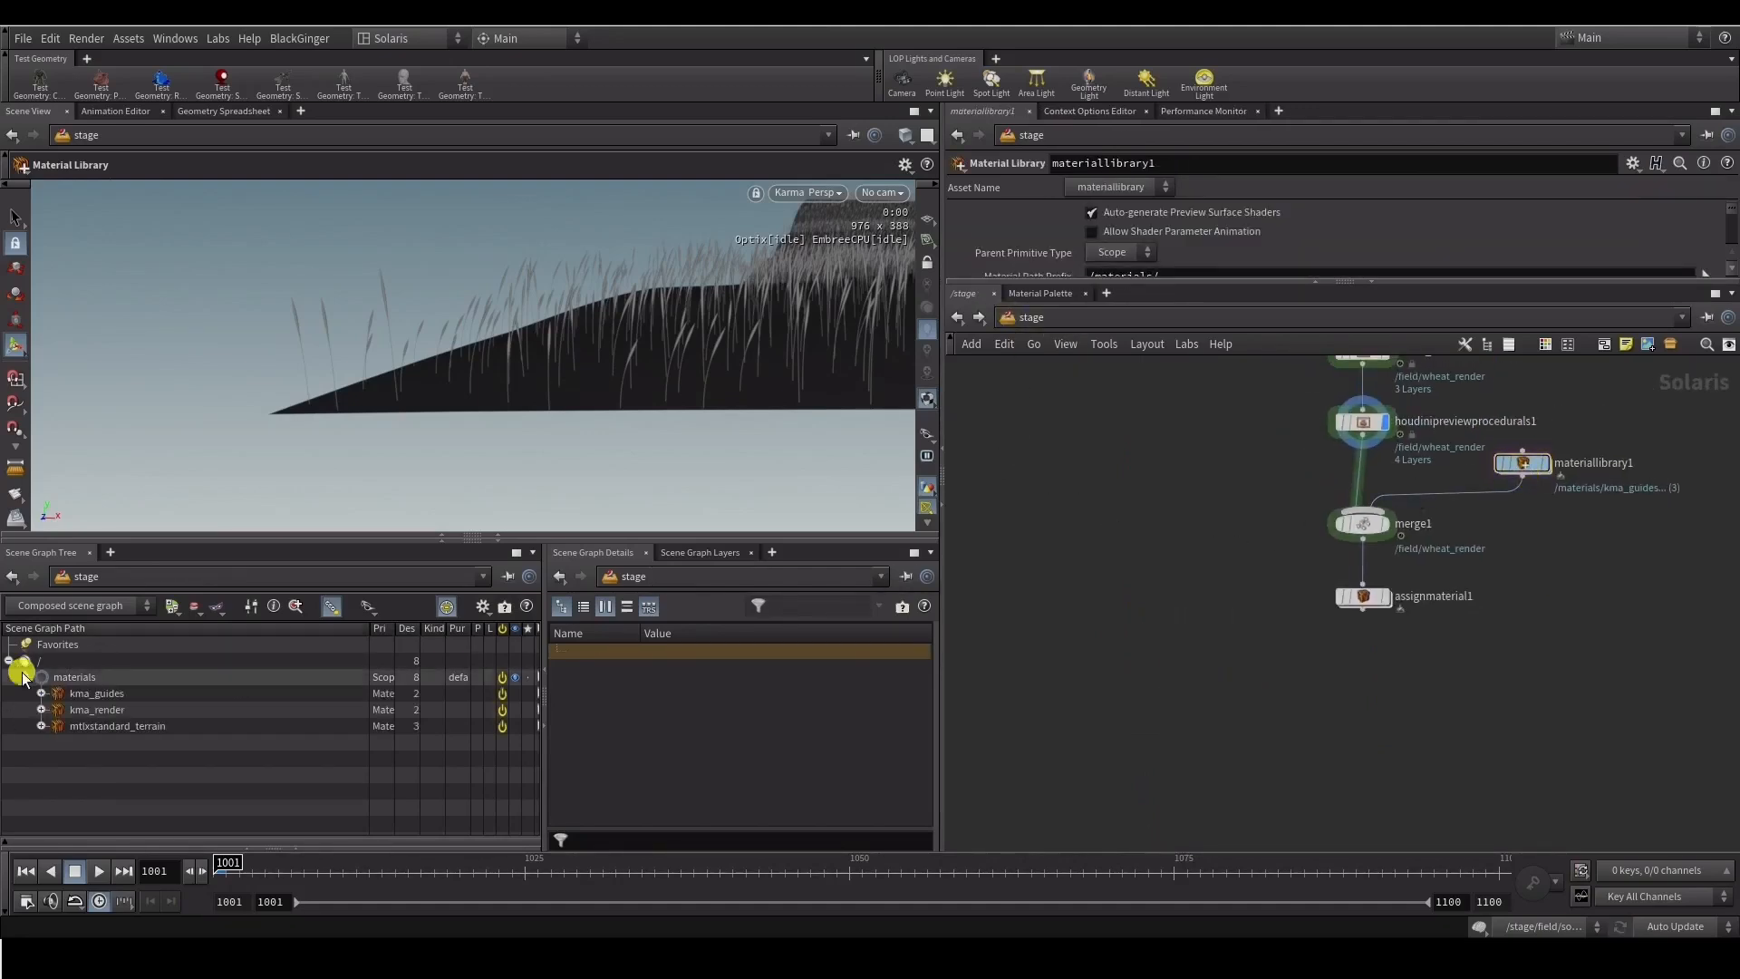
left_click_drag(1253, 505, 1347, 552)
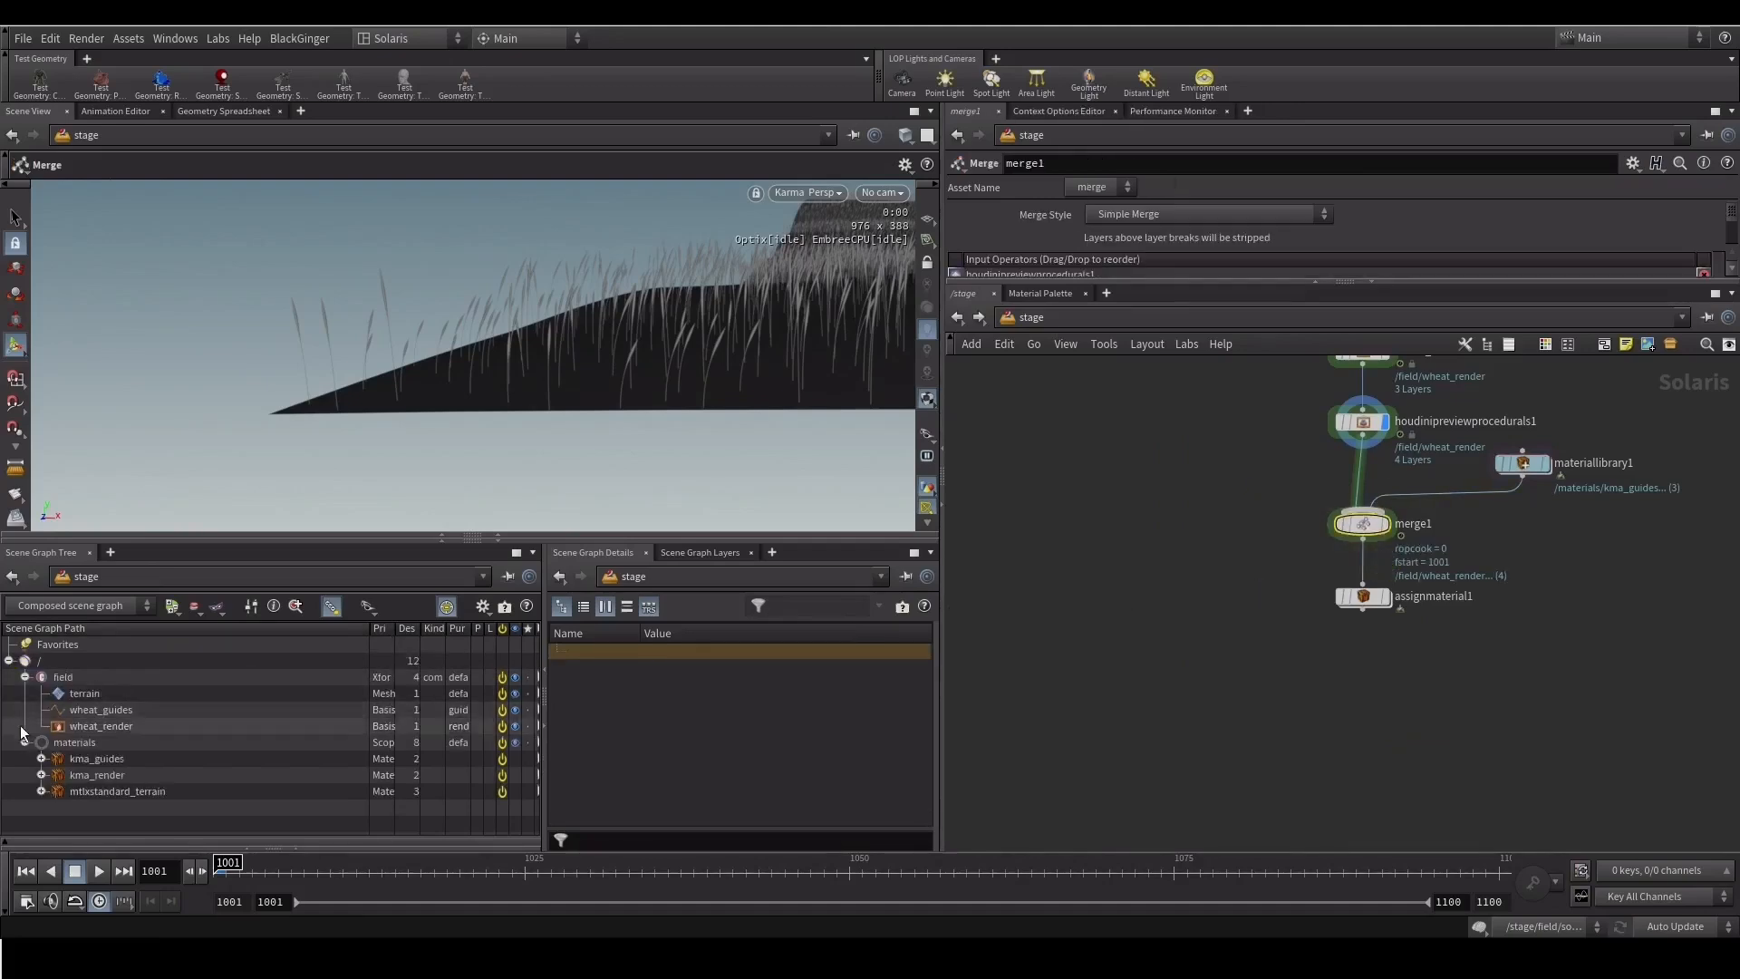
left_click(24, 677)
middle_click_drag(1393, 600, 1345, 640)
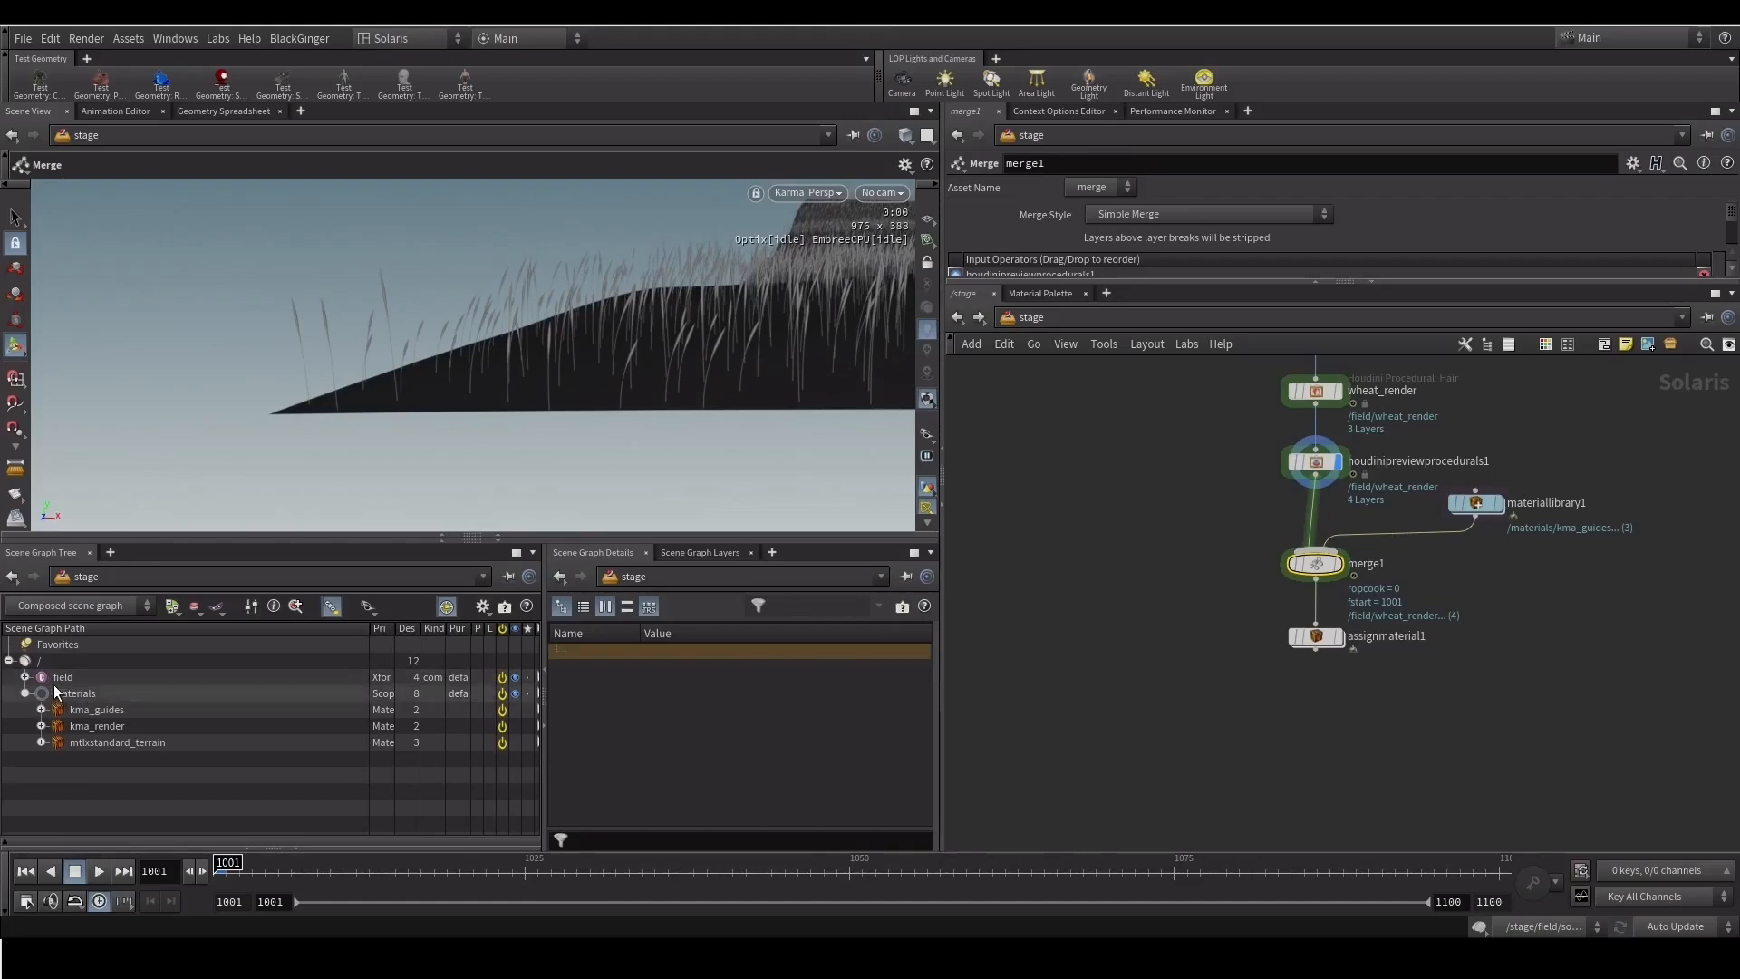
middle_click_drag(1444, 589, 1460, 619)
left_click(1461, 557)
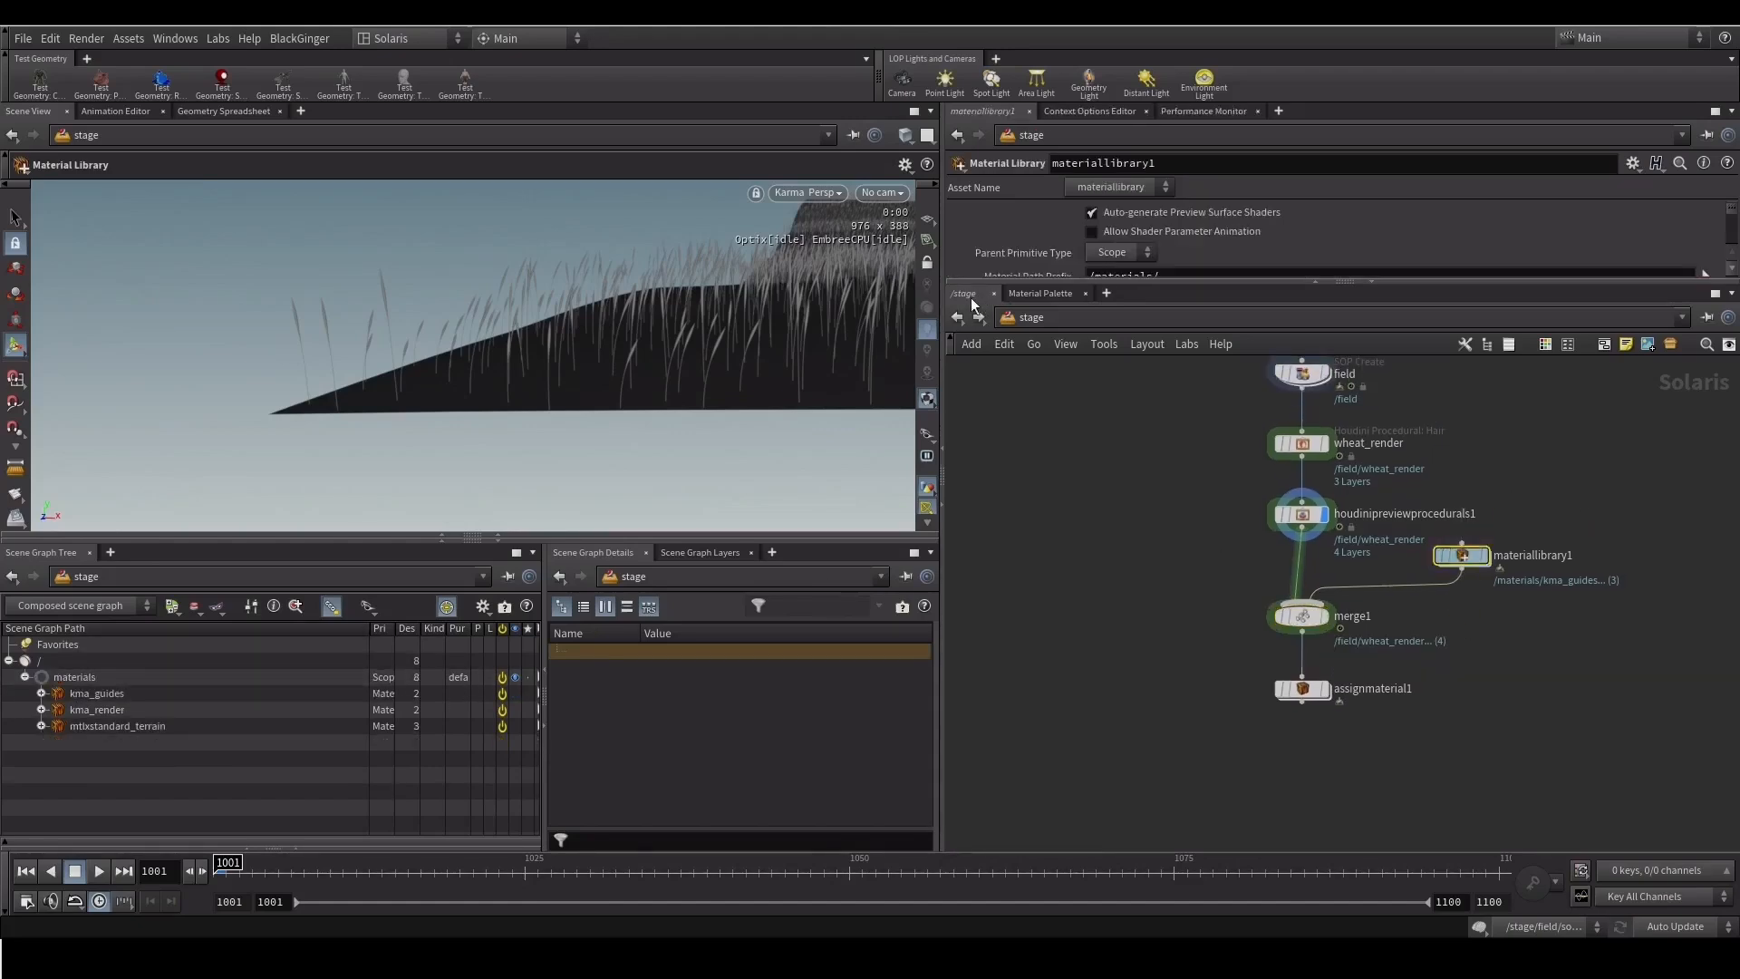
left_click_drag(1286, 281, 1269, 475)
left_click(1094, 279)
type("field")
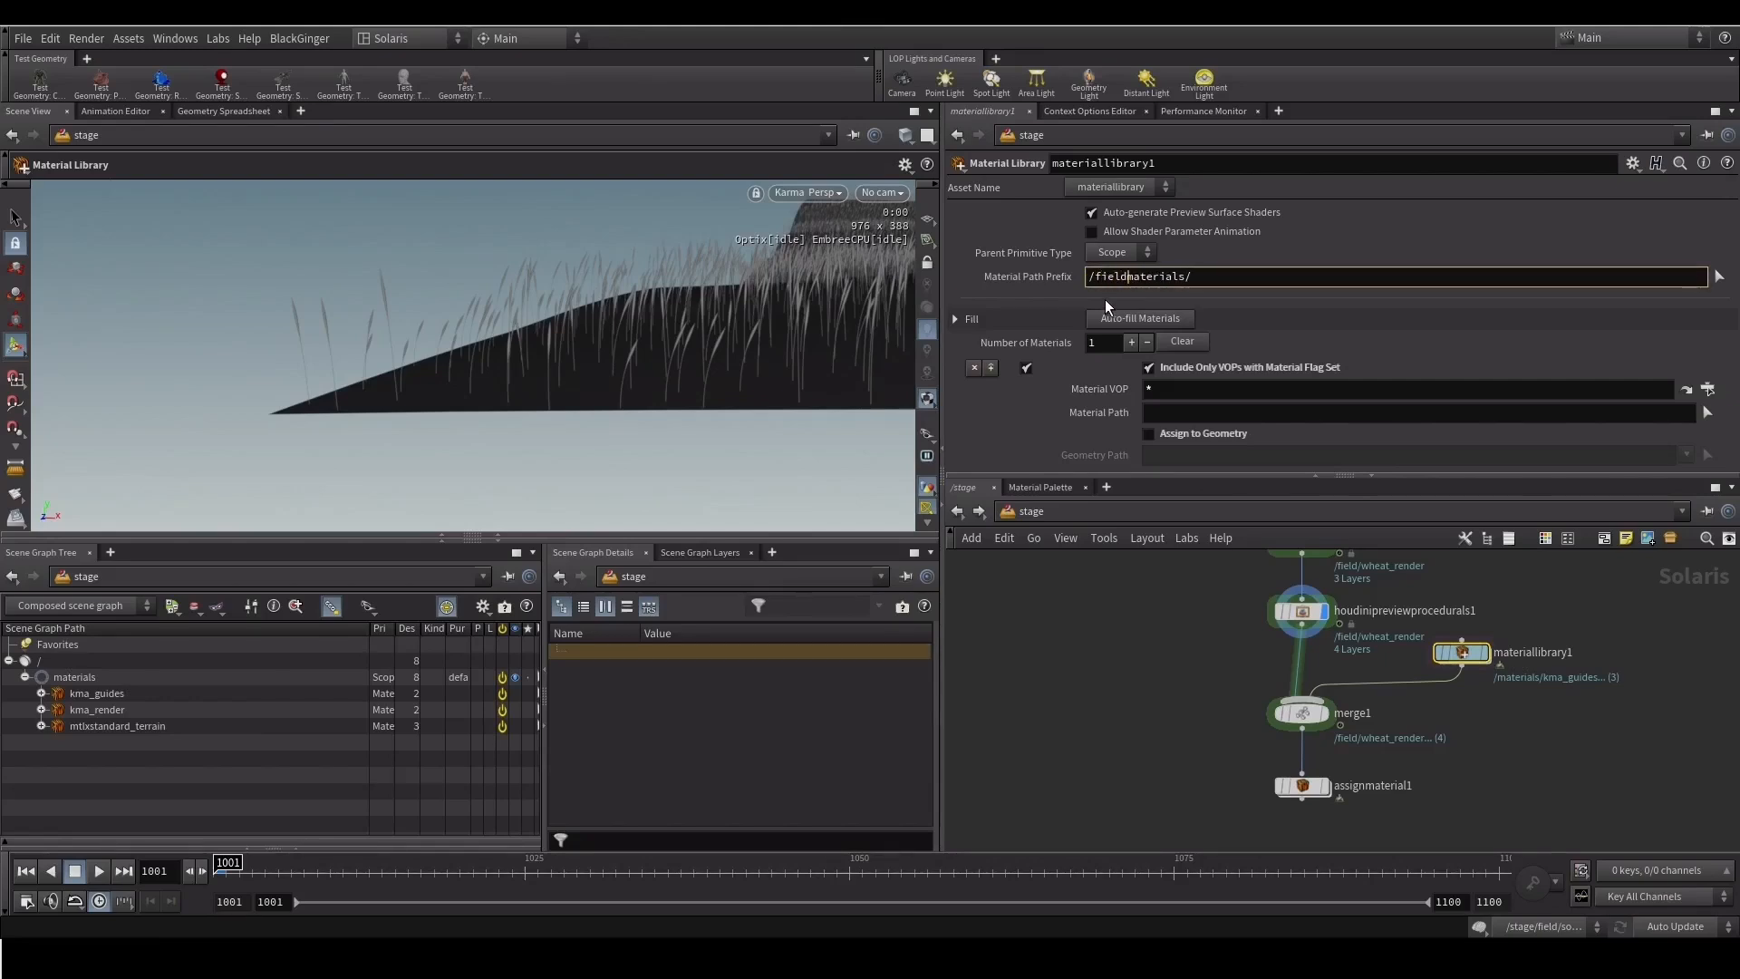
type("/")
key("Return")
Give assignmaterial1 three material entries with the primitives /field/terrain, /field/wheat_guides and /field/wheat_render
left_click(1302, 713)
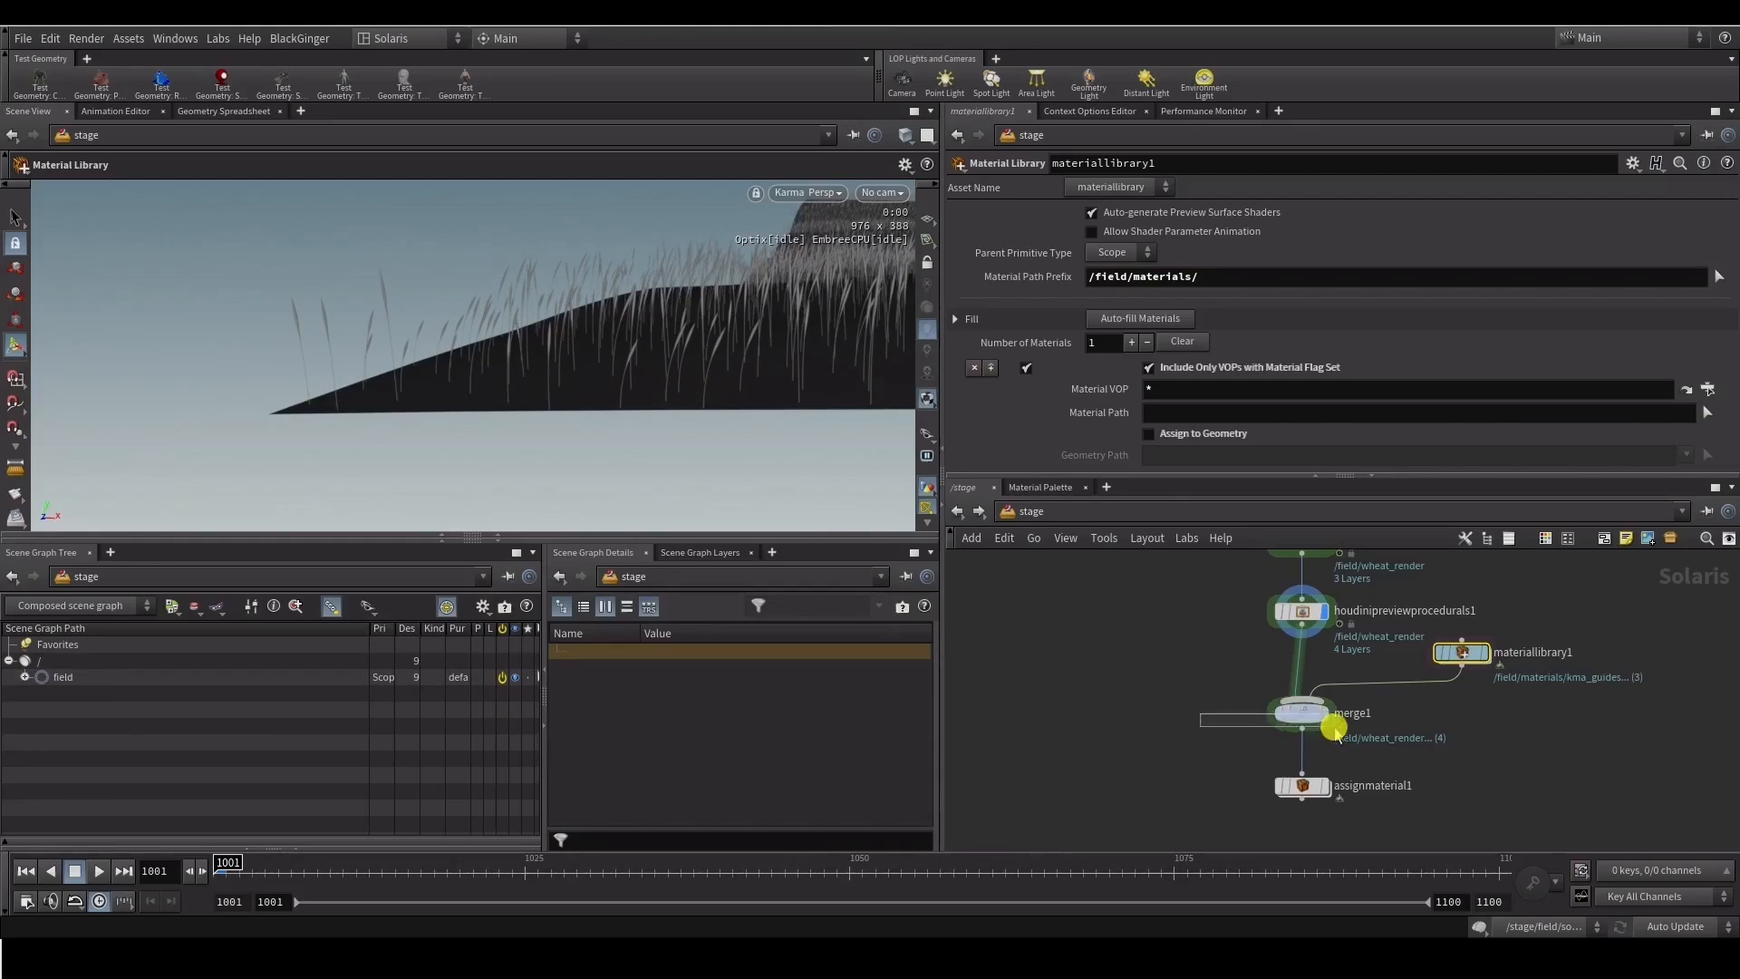
left_click(38, 673)
left_click(25, 676)
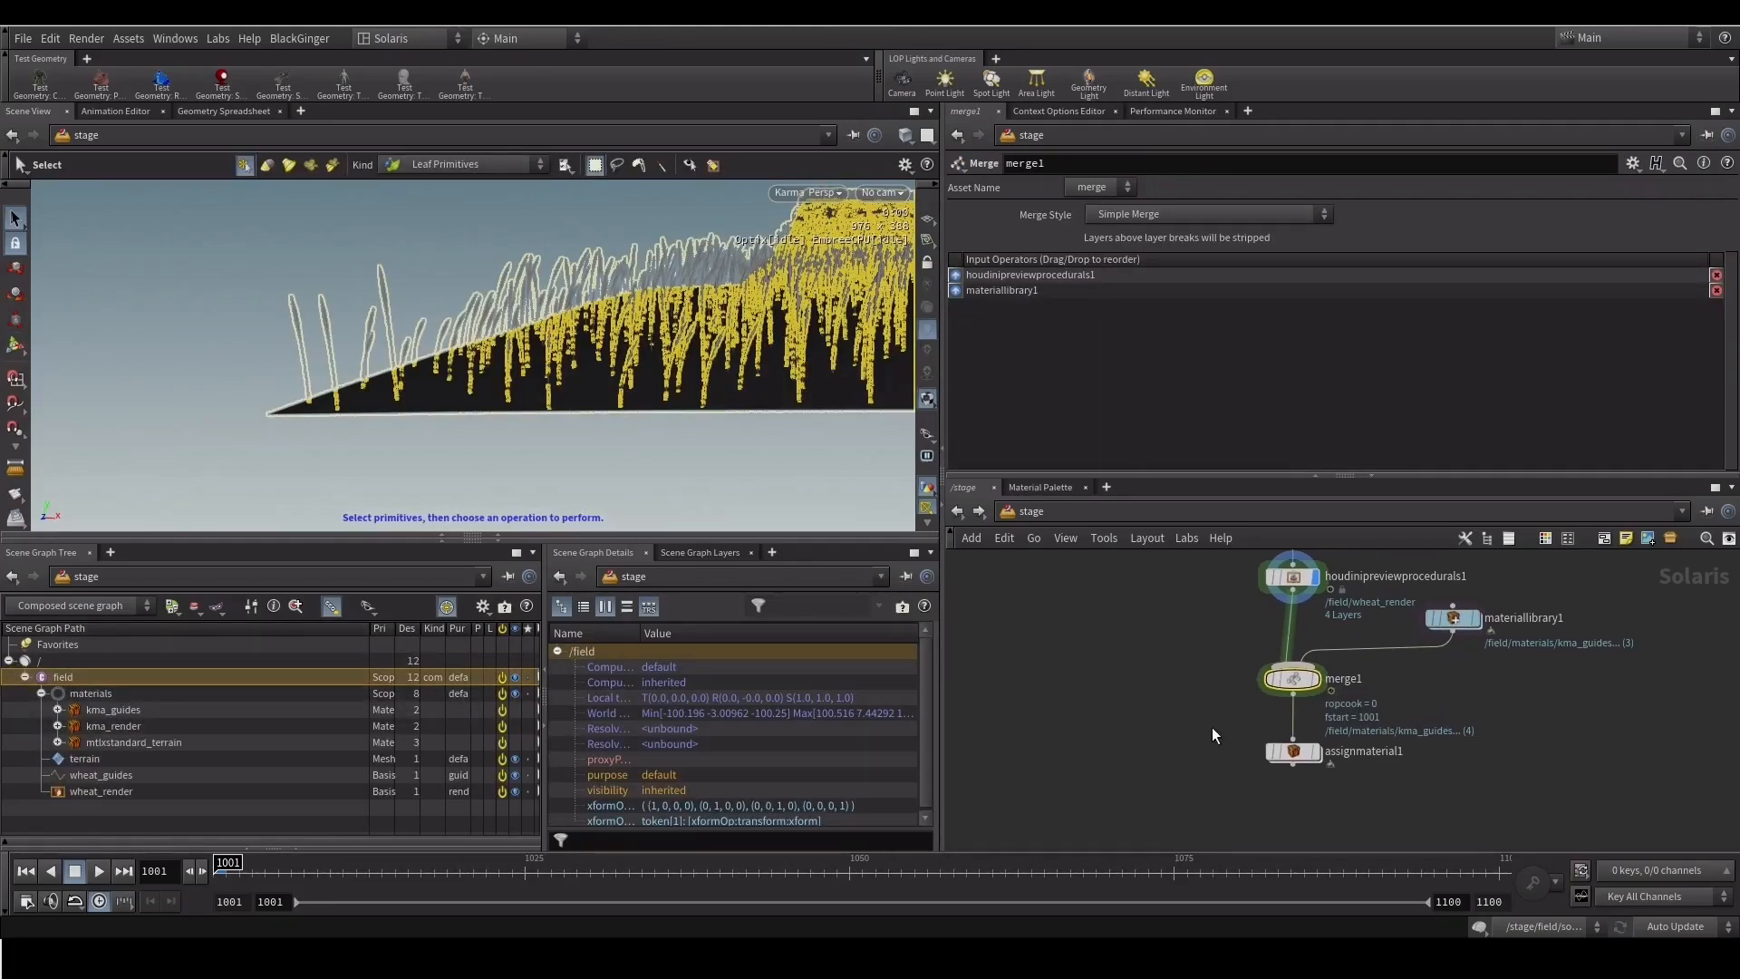
left_click(1296, 754)
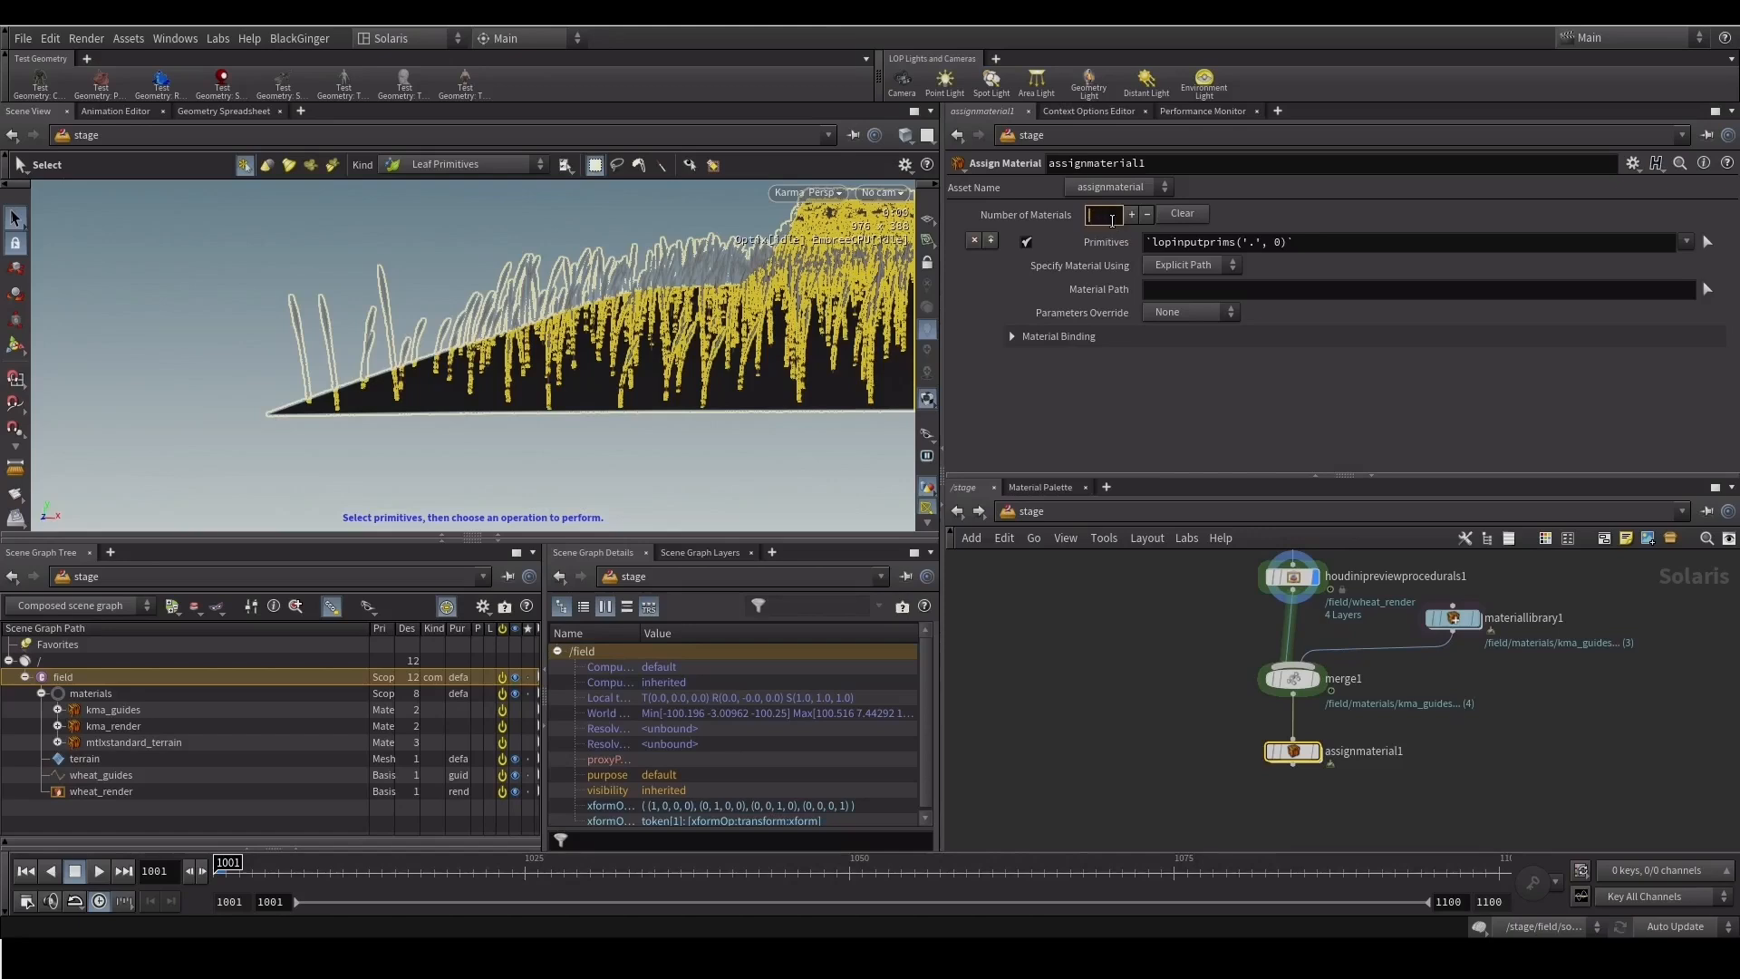
key("Return")
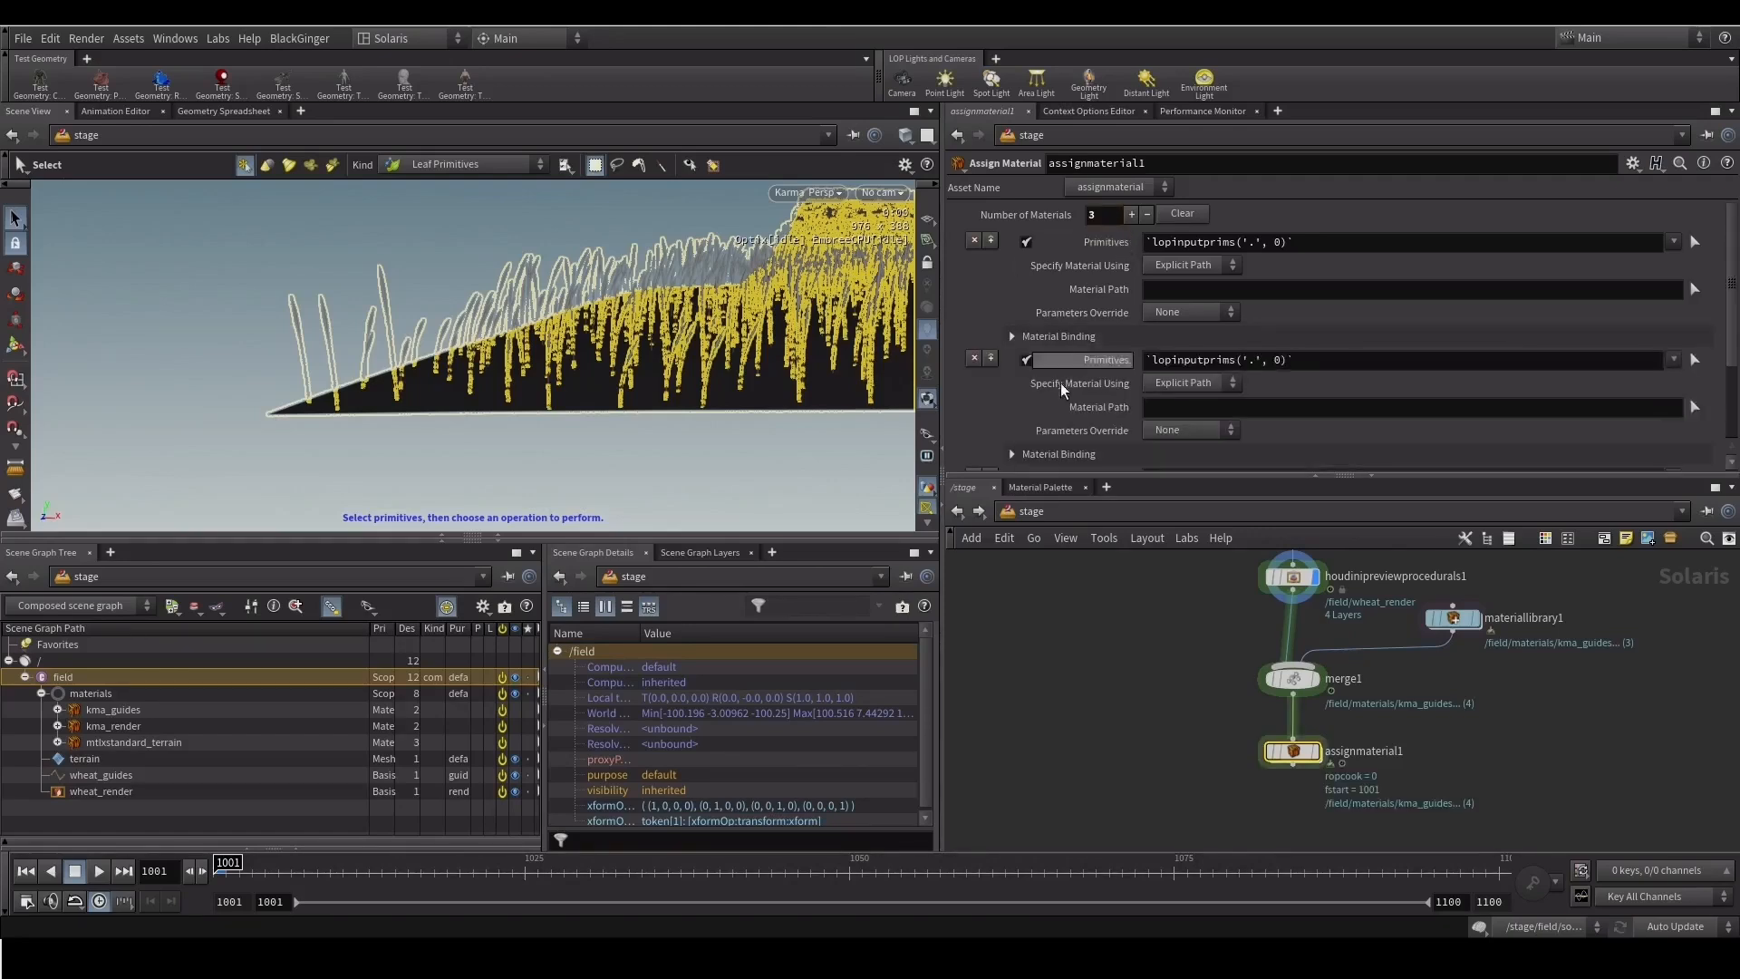
left_click_drag(986, 475, 960, 595)
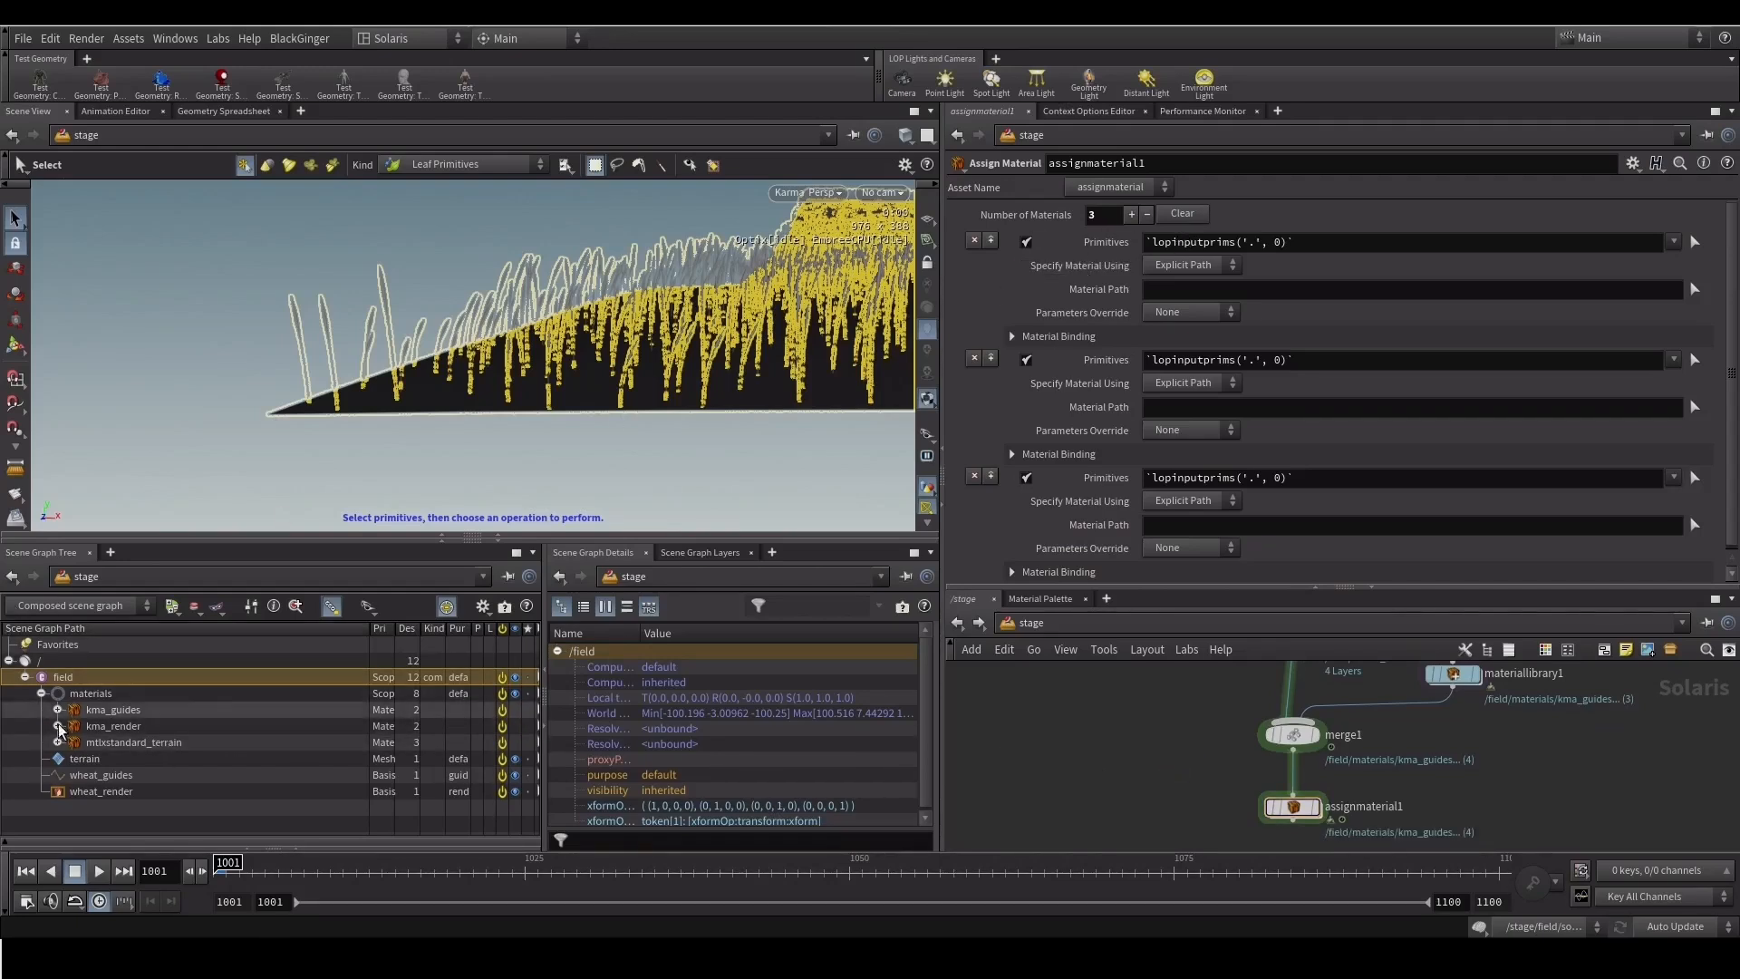
left_click_drag(79, 769, 1167, 359)
left_click_drag(94, 795, 1186, 480)
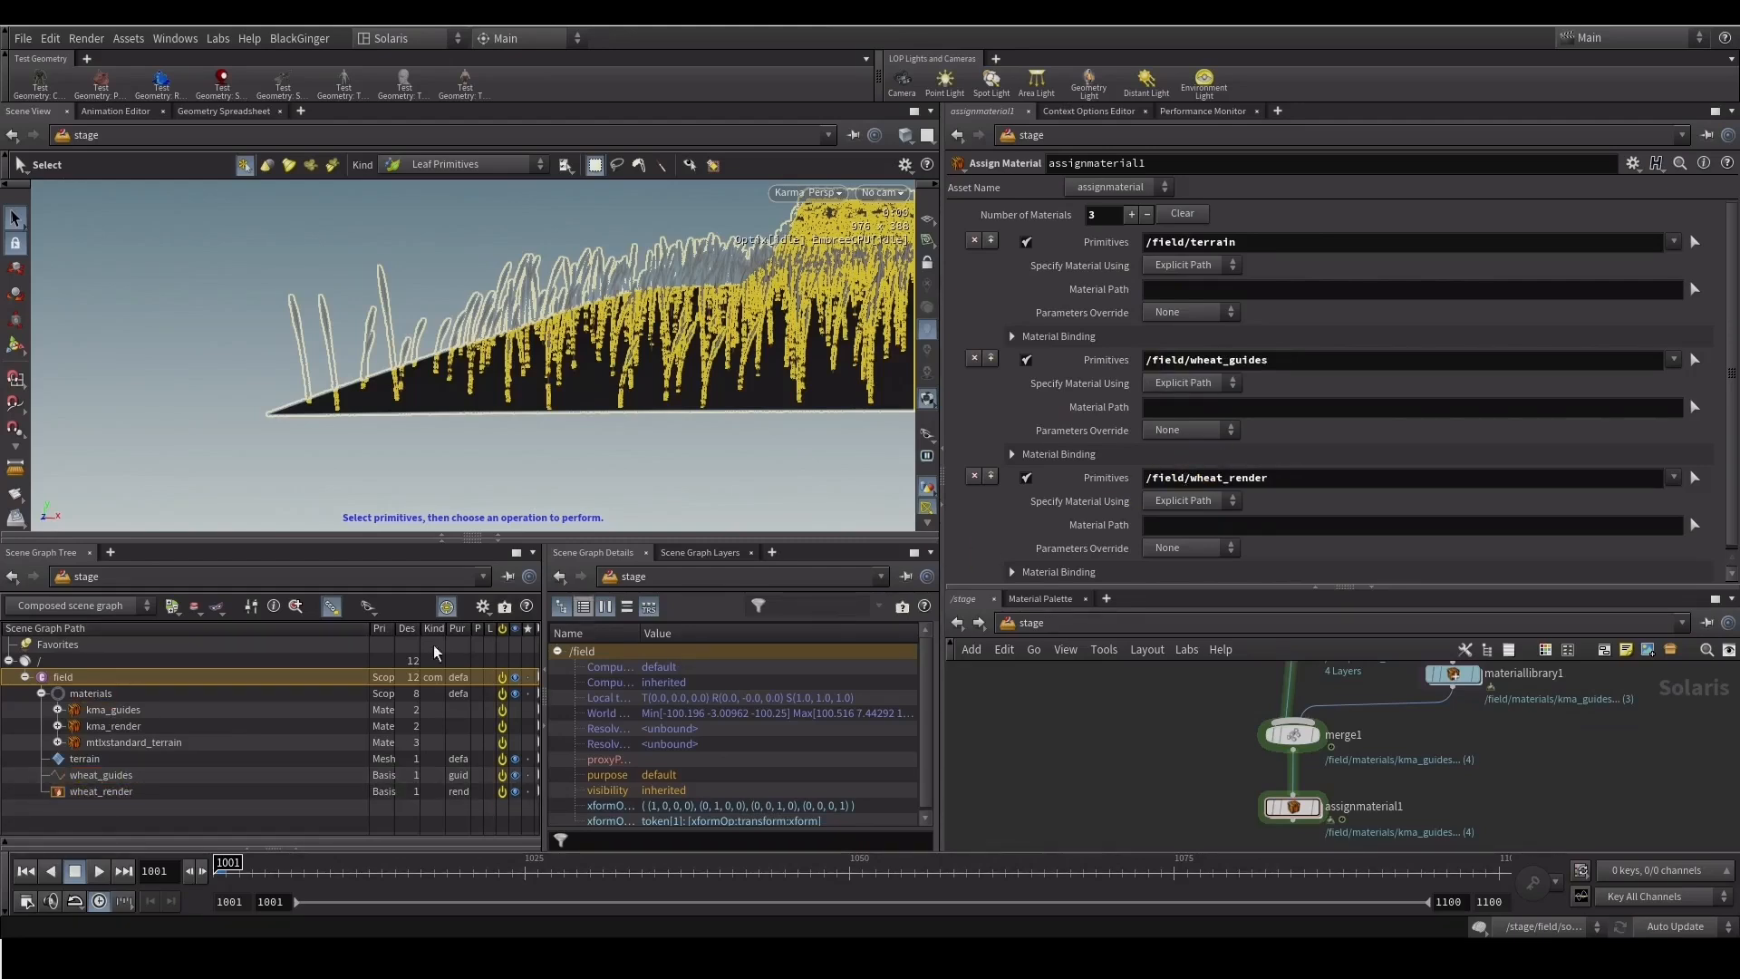
Set assignmaterial1's material paths: kma_guides for wheat_guides, kma_render for wheat_render and mtlxstandard_terrain for terrain, all under /field/materials
left_click_drag(98, 712, 1181, 406)
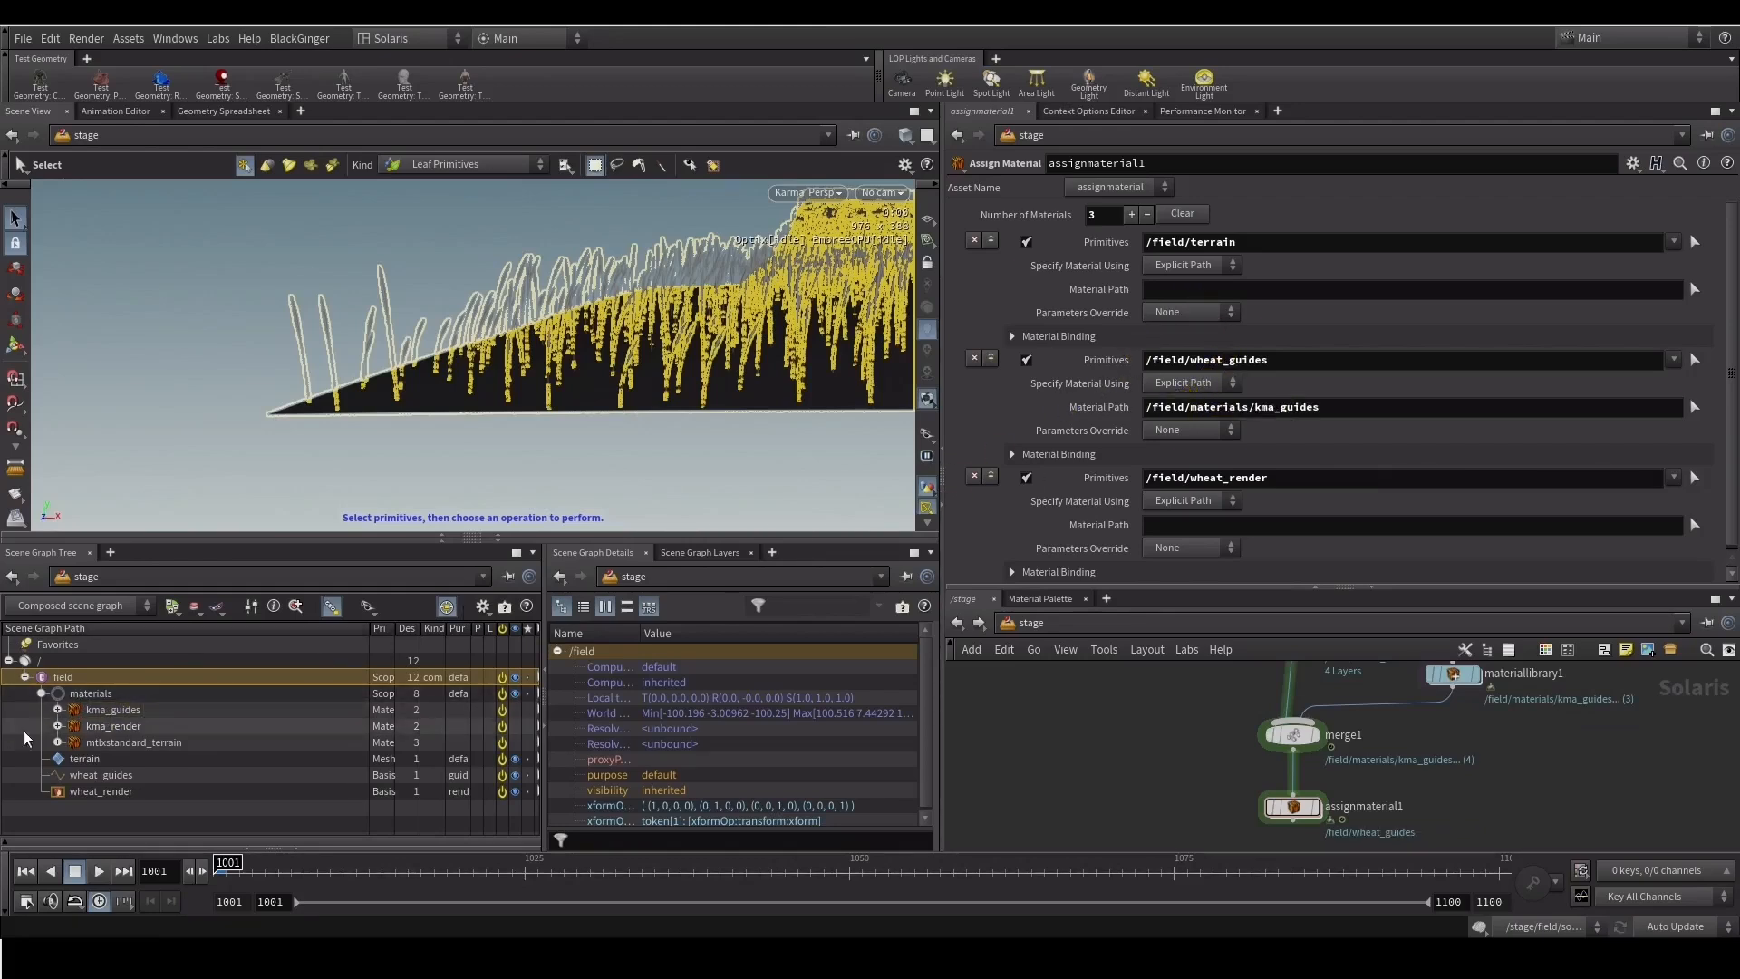
left_click_drag(88, 736, 1225, 523)
left_click_drag(118, 745, 1185, 288)
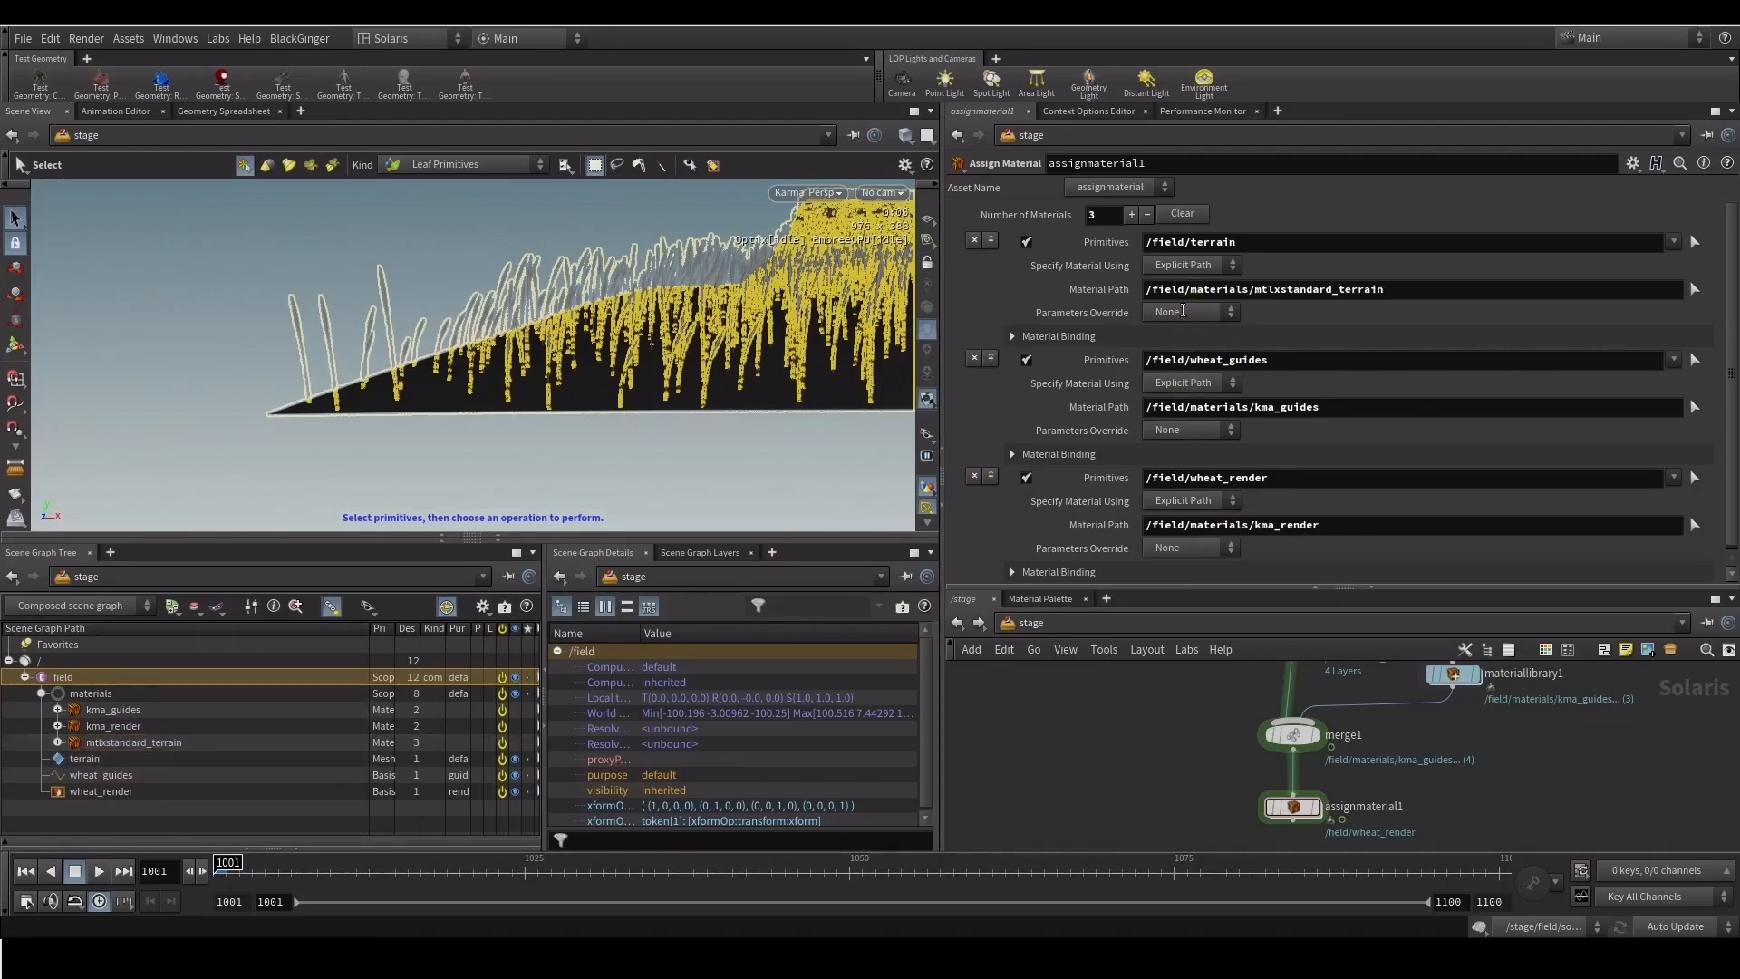
Display assignmaterial1 in the viewport, clear the primitive selection and view the shaded wheat up close
left_click_drag(1013, 588, 1004, 515)
middle_click_drag(1160, 714, 1127, 652)
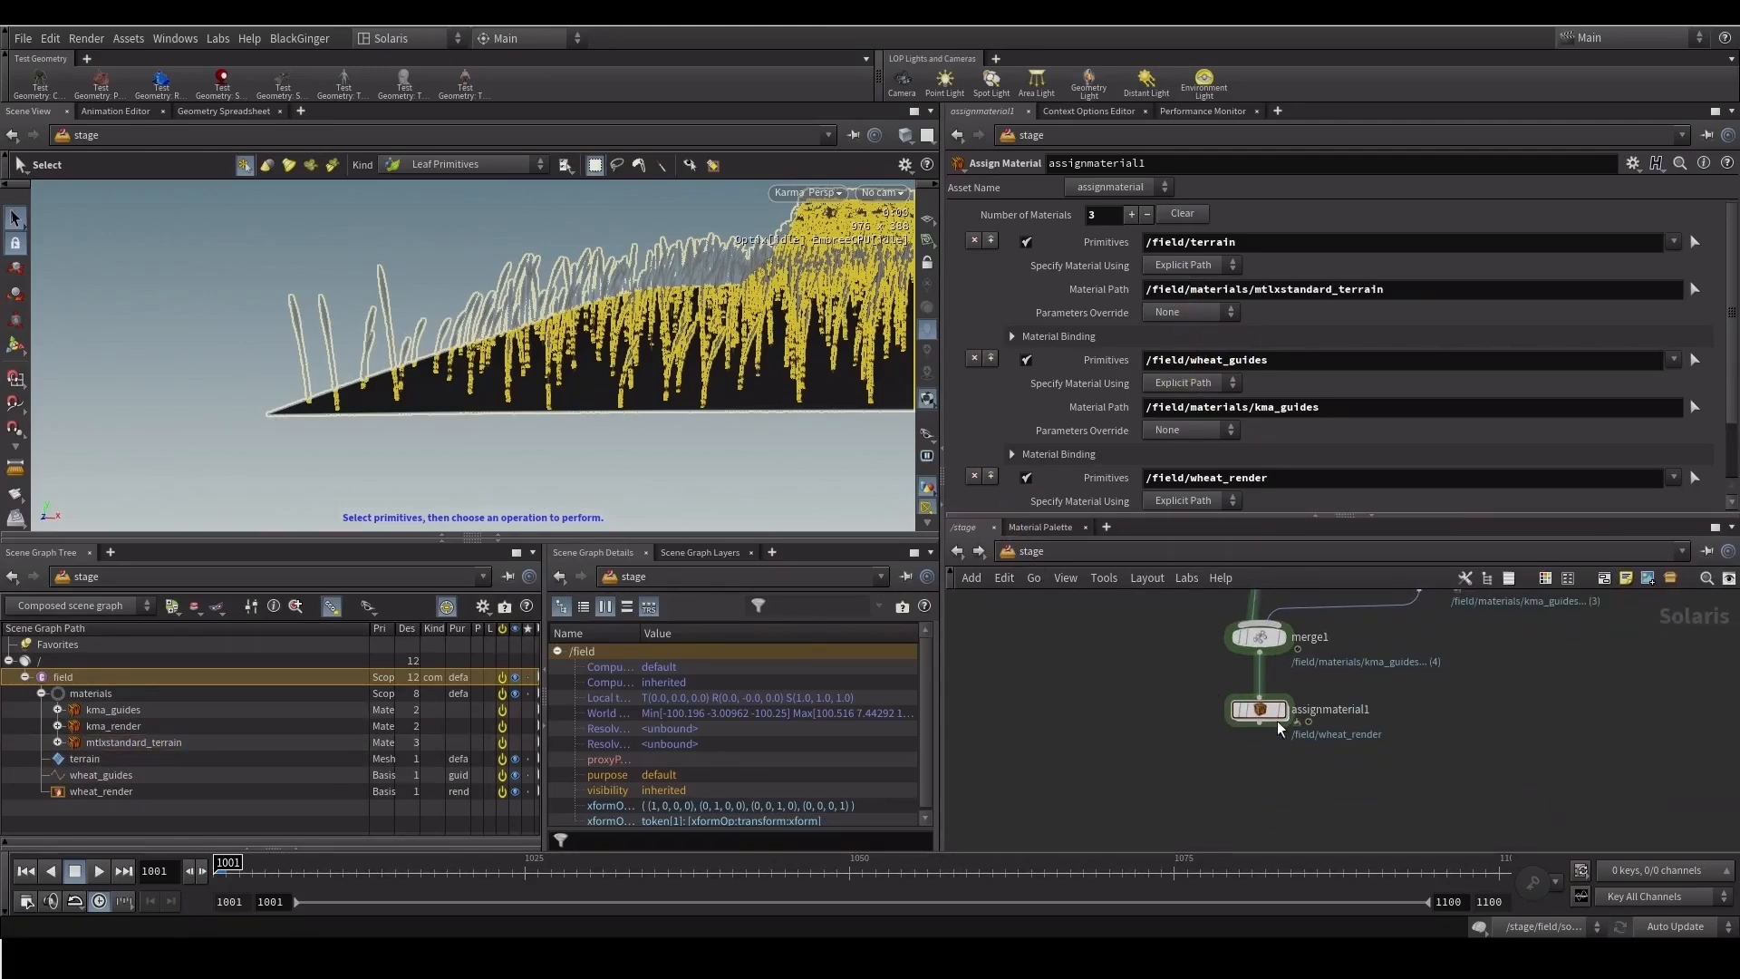
left_click(1285, 720)
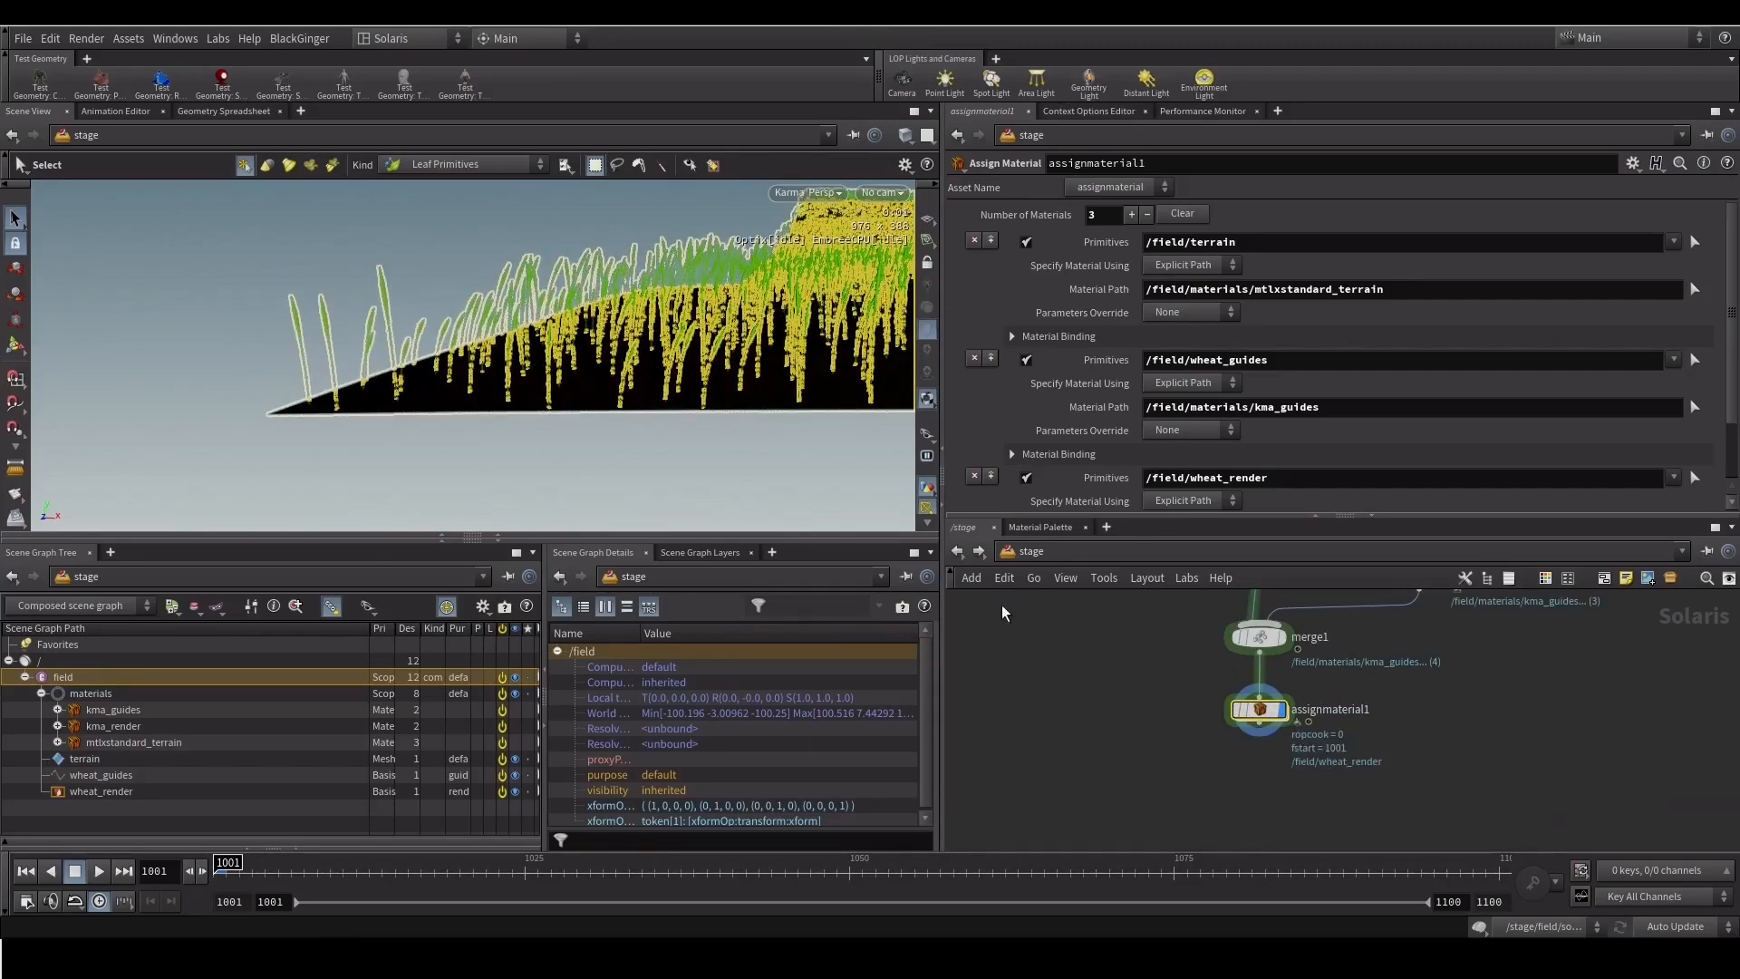
left_click(211, 820)
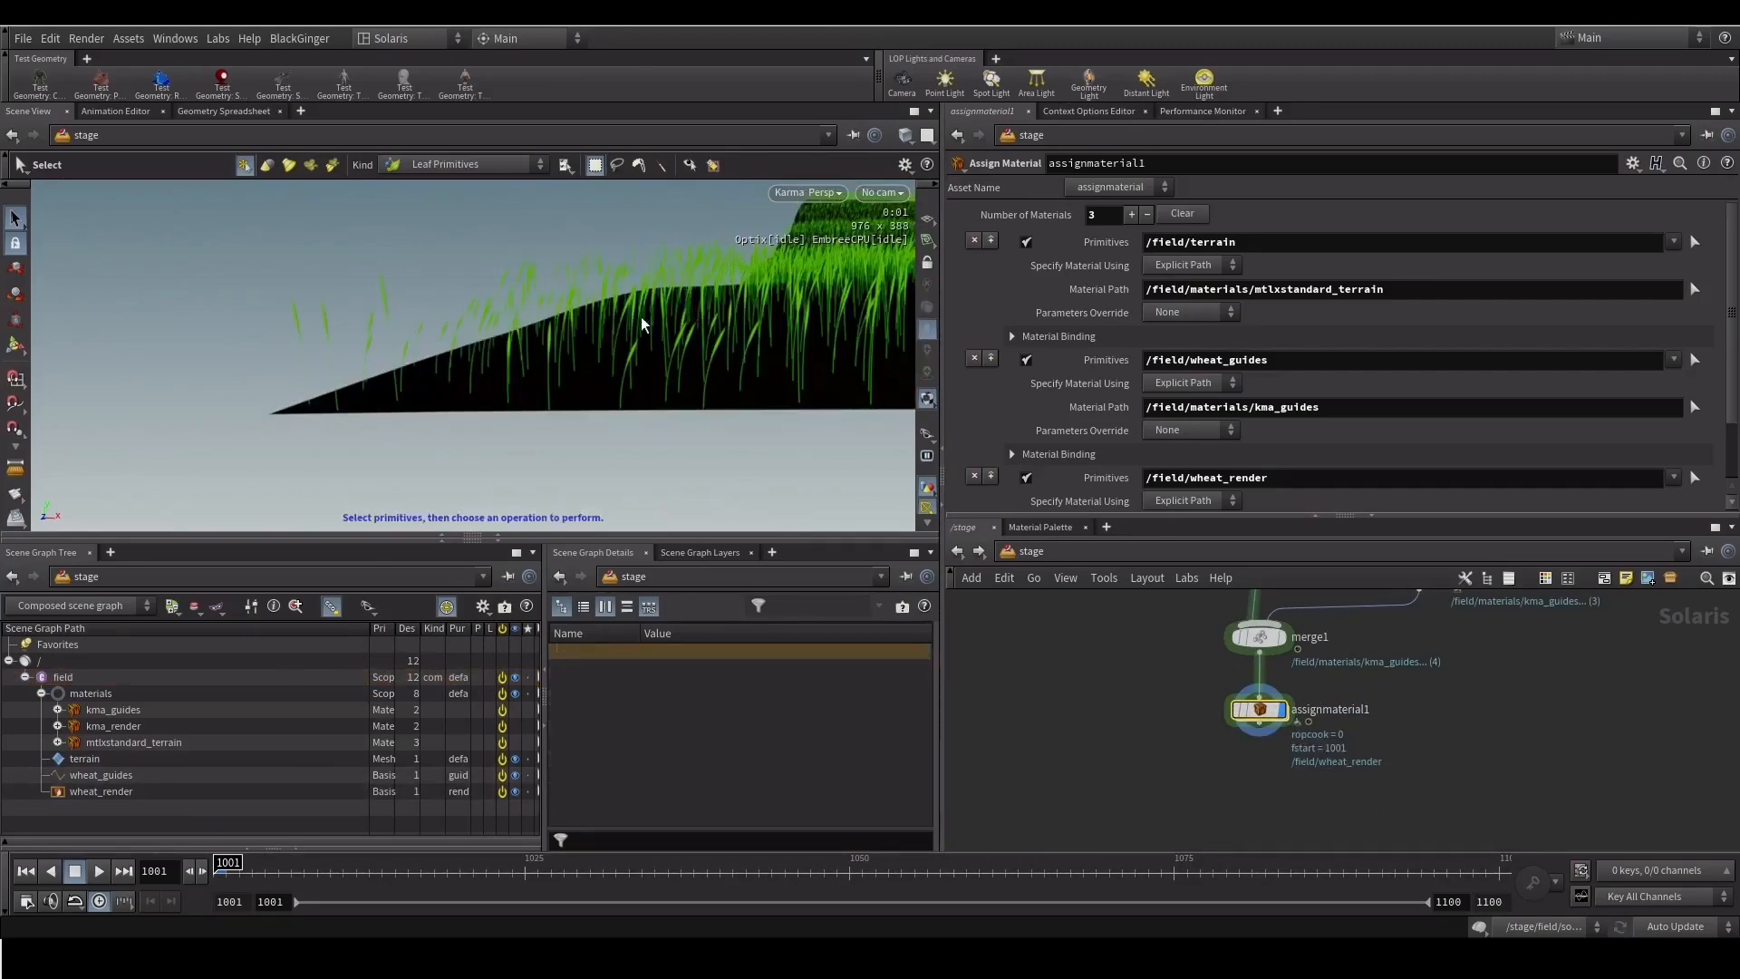
key("Escape")
right_click_drag(747, 321, 698, 358)
middle_click_drag(697, 358, 344, 451)
mouse_move(499, 376)
left_mouse_down()
mouse_move(469, 426)
mouse_move(439, 377)
mouse_move(491, 373)
mouse_move(470, 370)
left_mouse_up()
key("s")
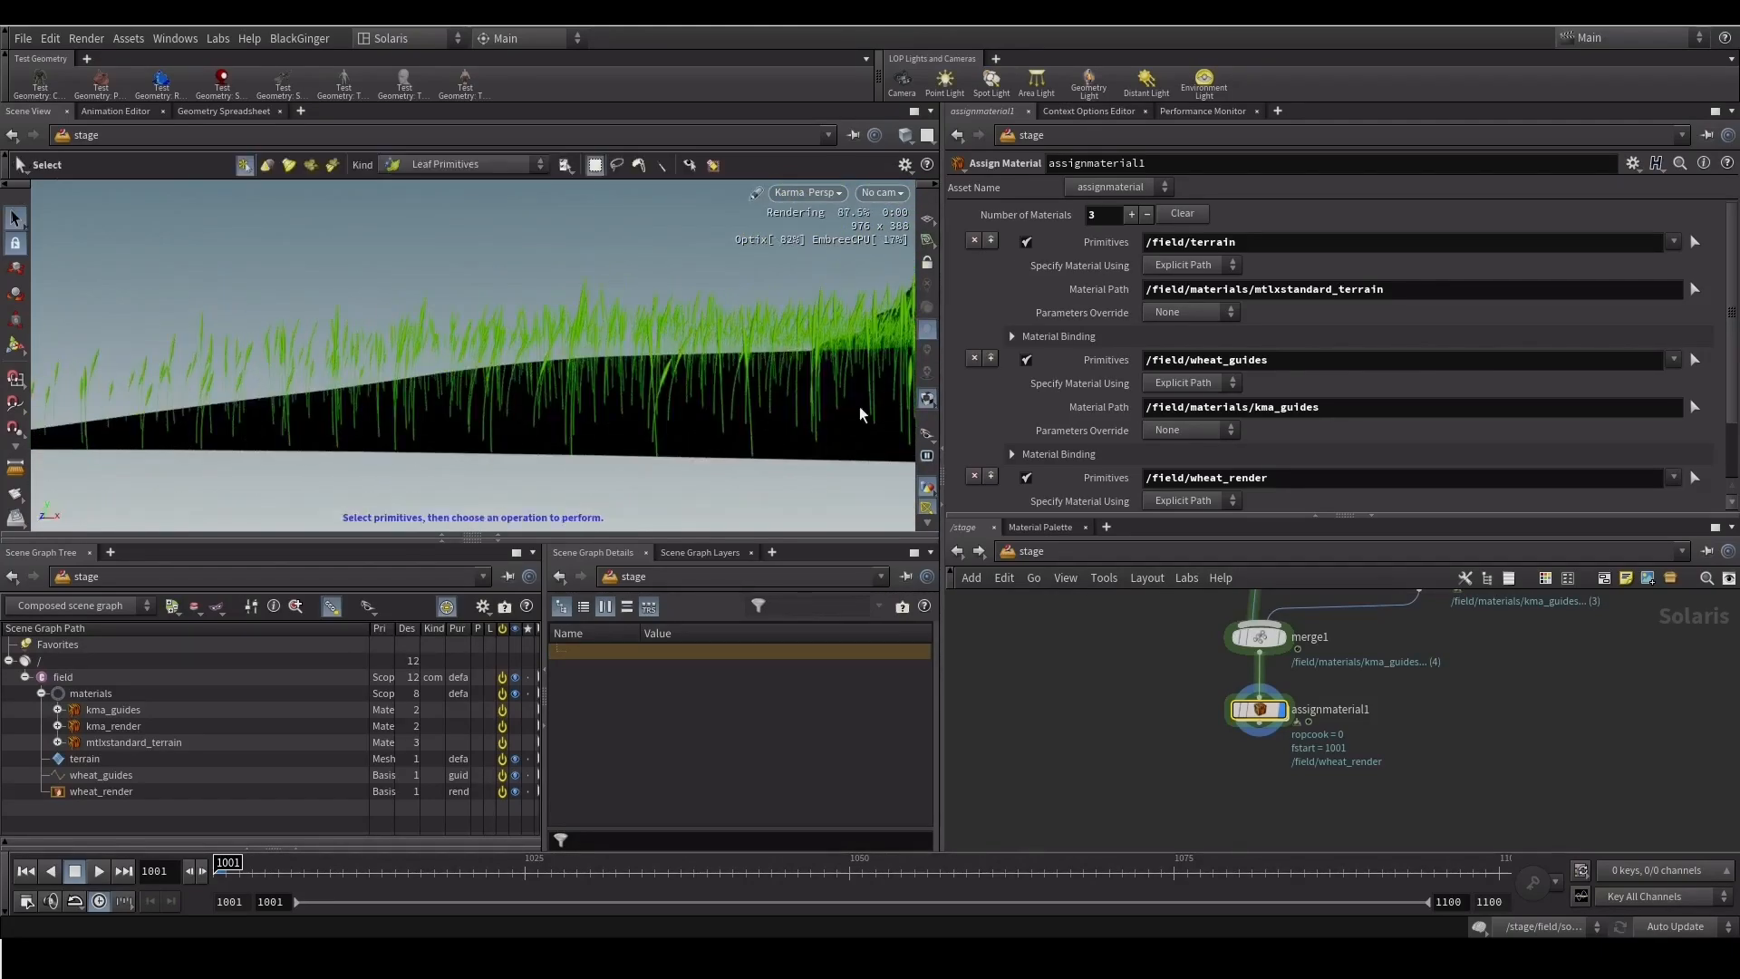
Enable the Guide purpose in the Karma viewport and view the guides together with the rendered wheat
left_click(923, 435)
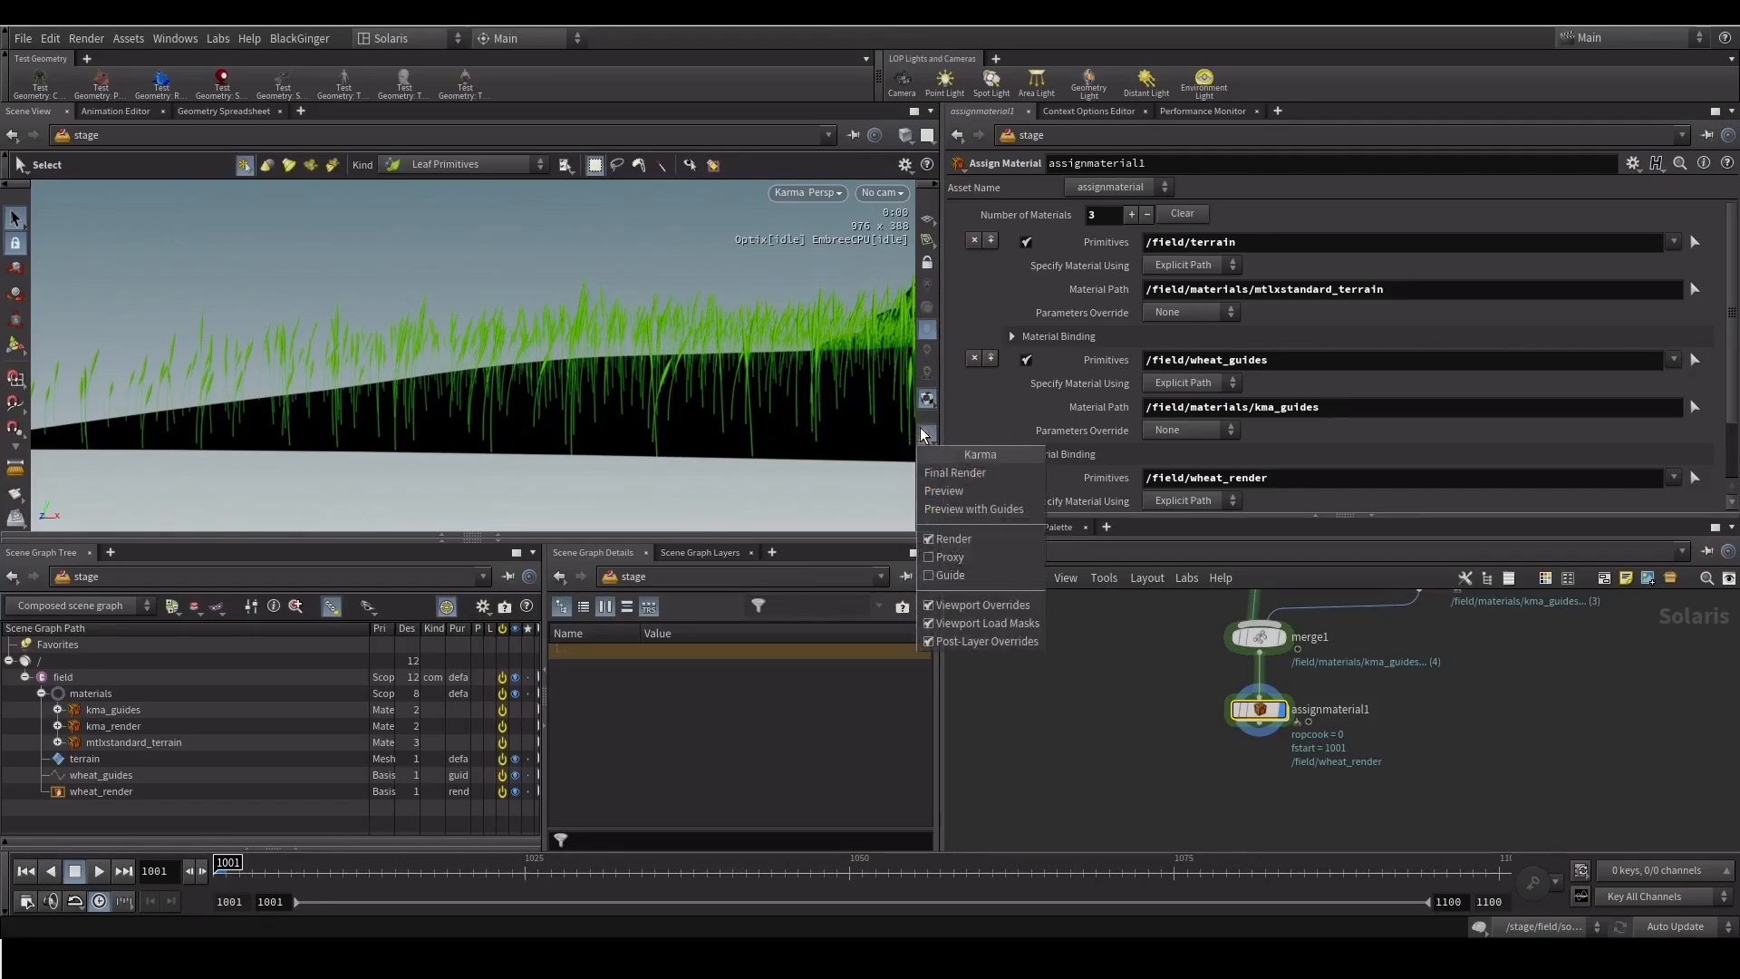
left_click(945, 572)
key("Escape")
left_click_drag(561, 344, 594, 381)
key("s")
key("Escape")
Set wheat_render's Number of Hairs to 200000 and view the wheat field across the terrain with nothing selected
middle_click_drag(1157, 711, 1148, 830)
left_click(1276, 655)
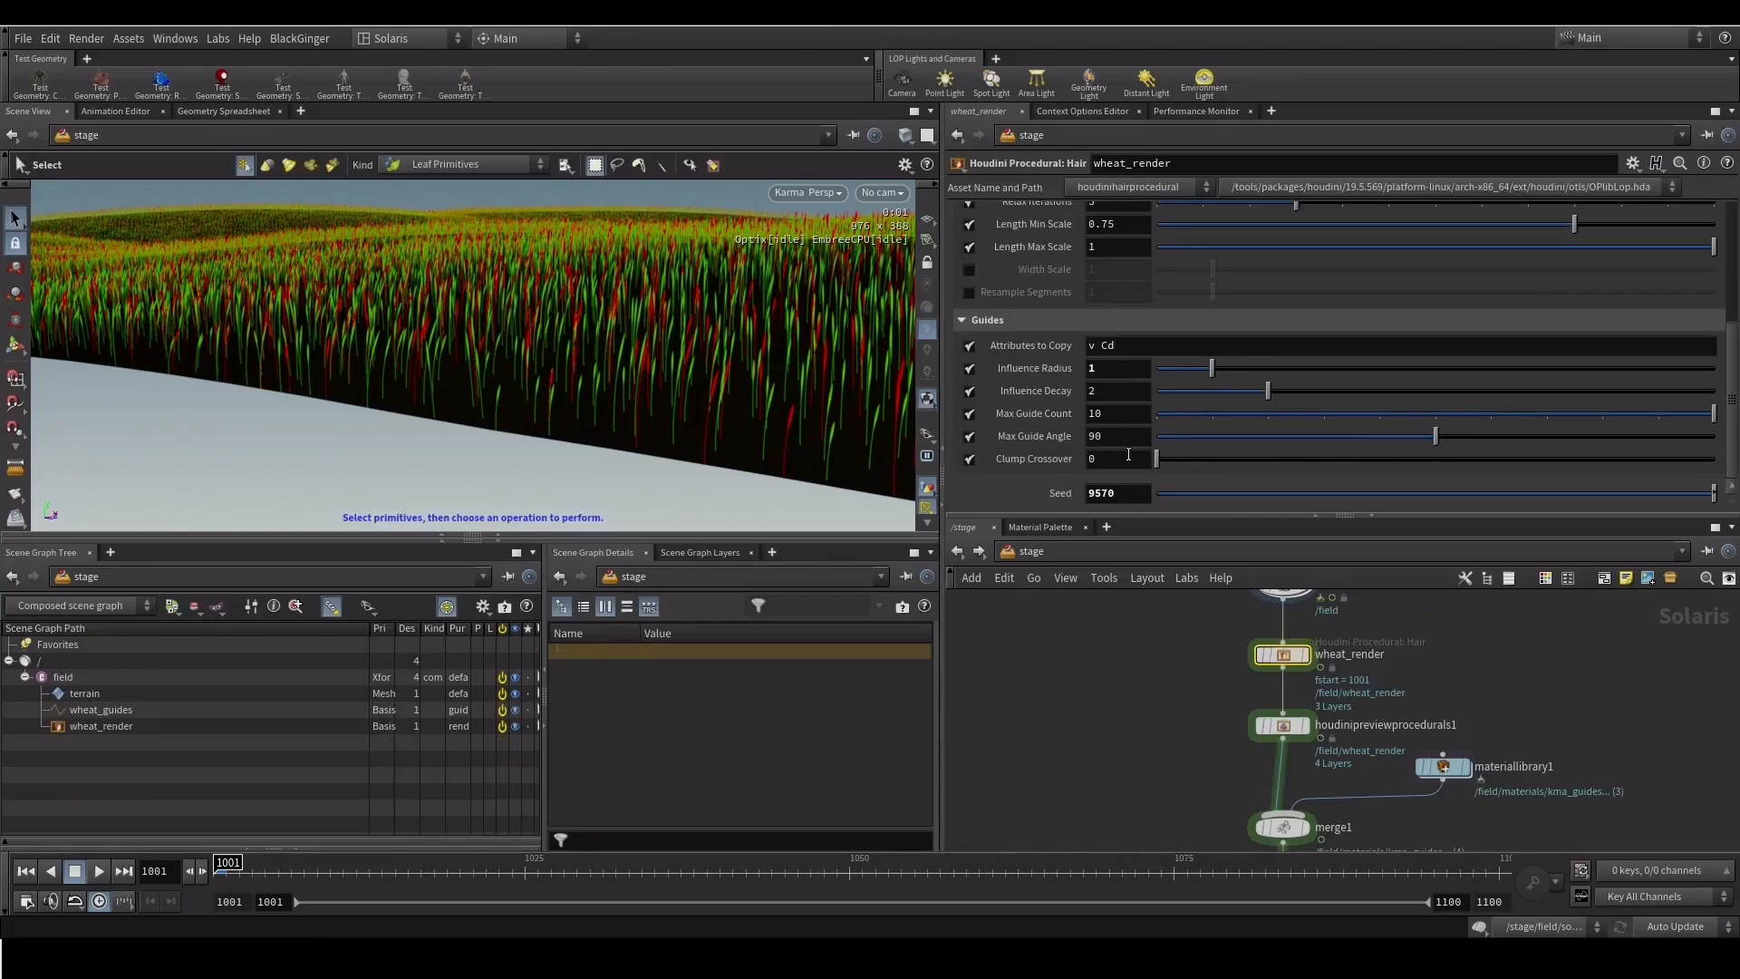
scroll(1128, 454, "up", 4)
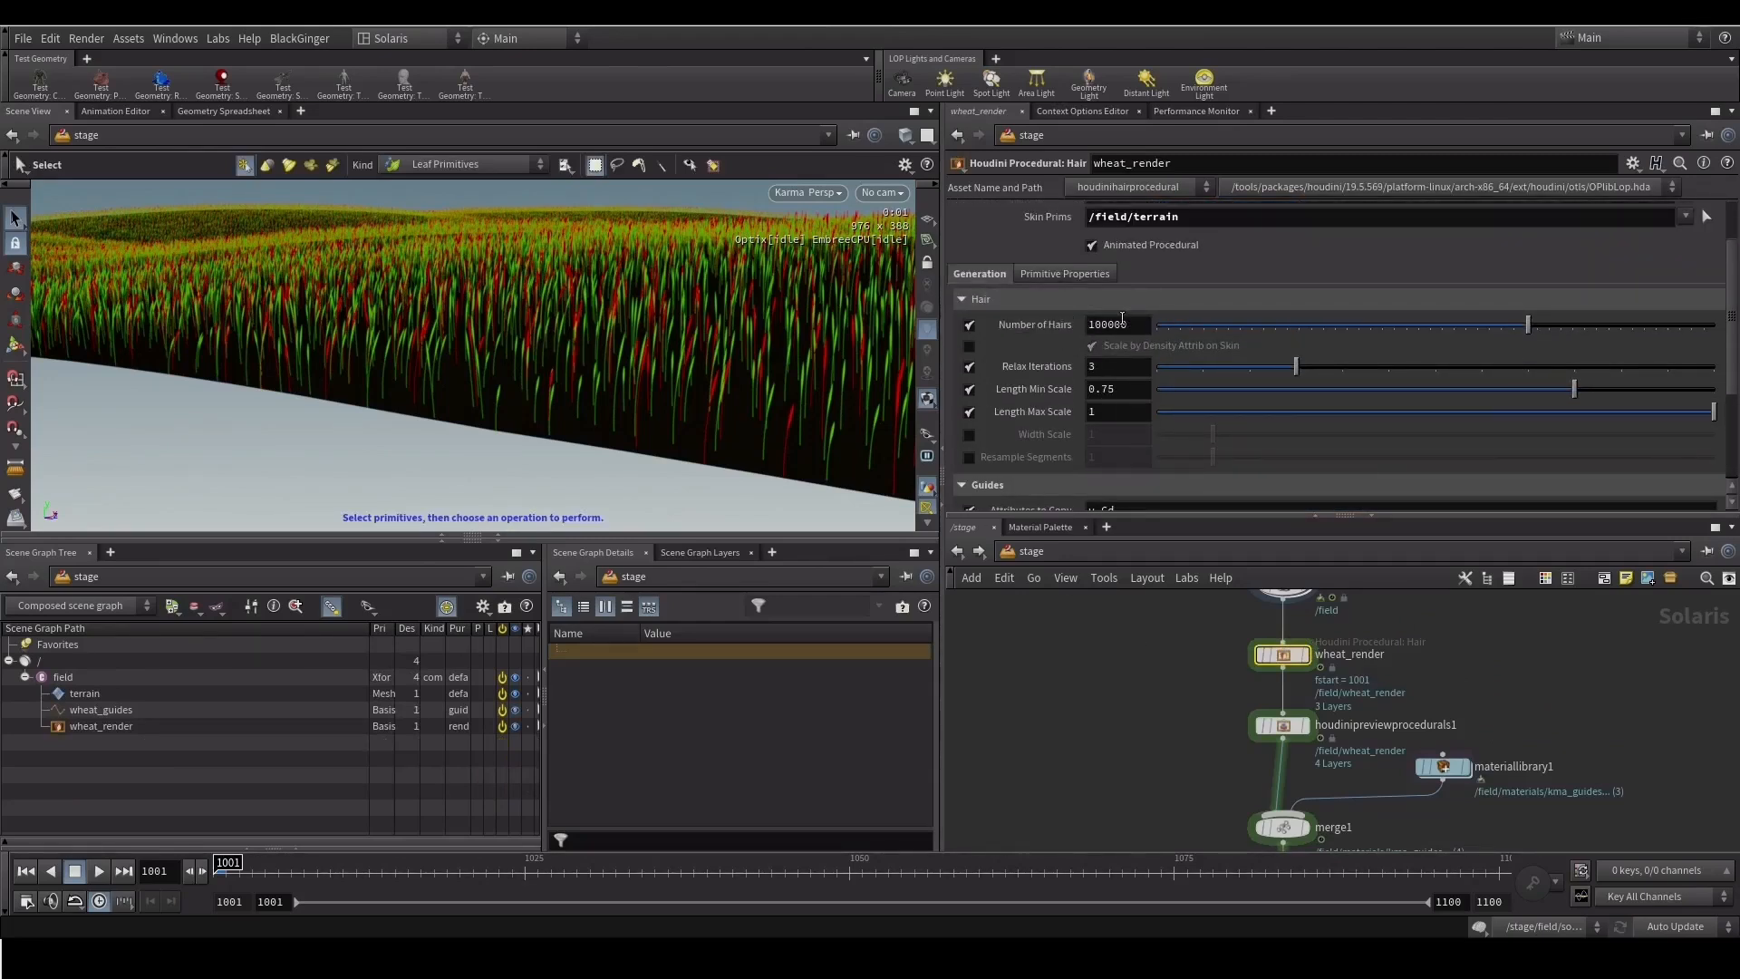
left_click(1094, 324)
type("2")
key("Return")
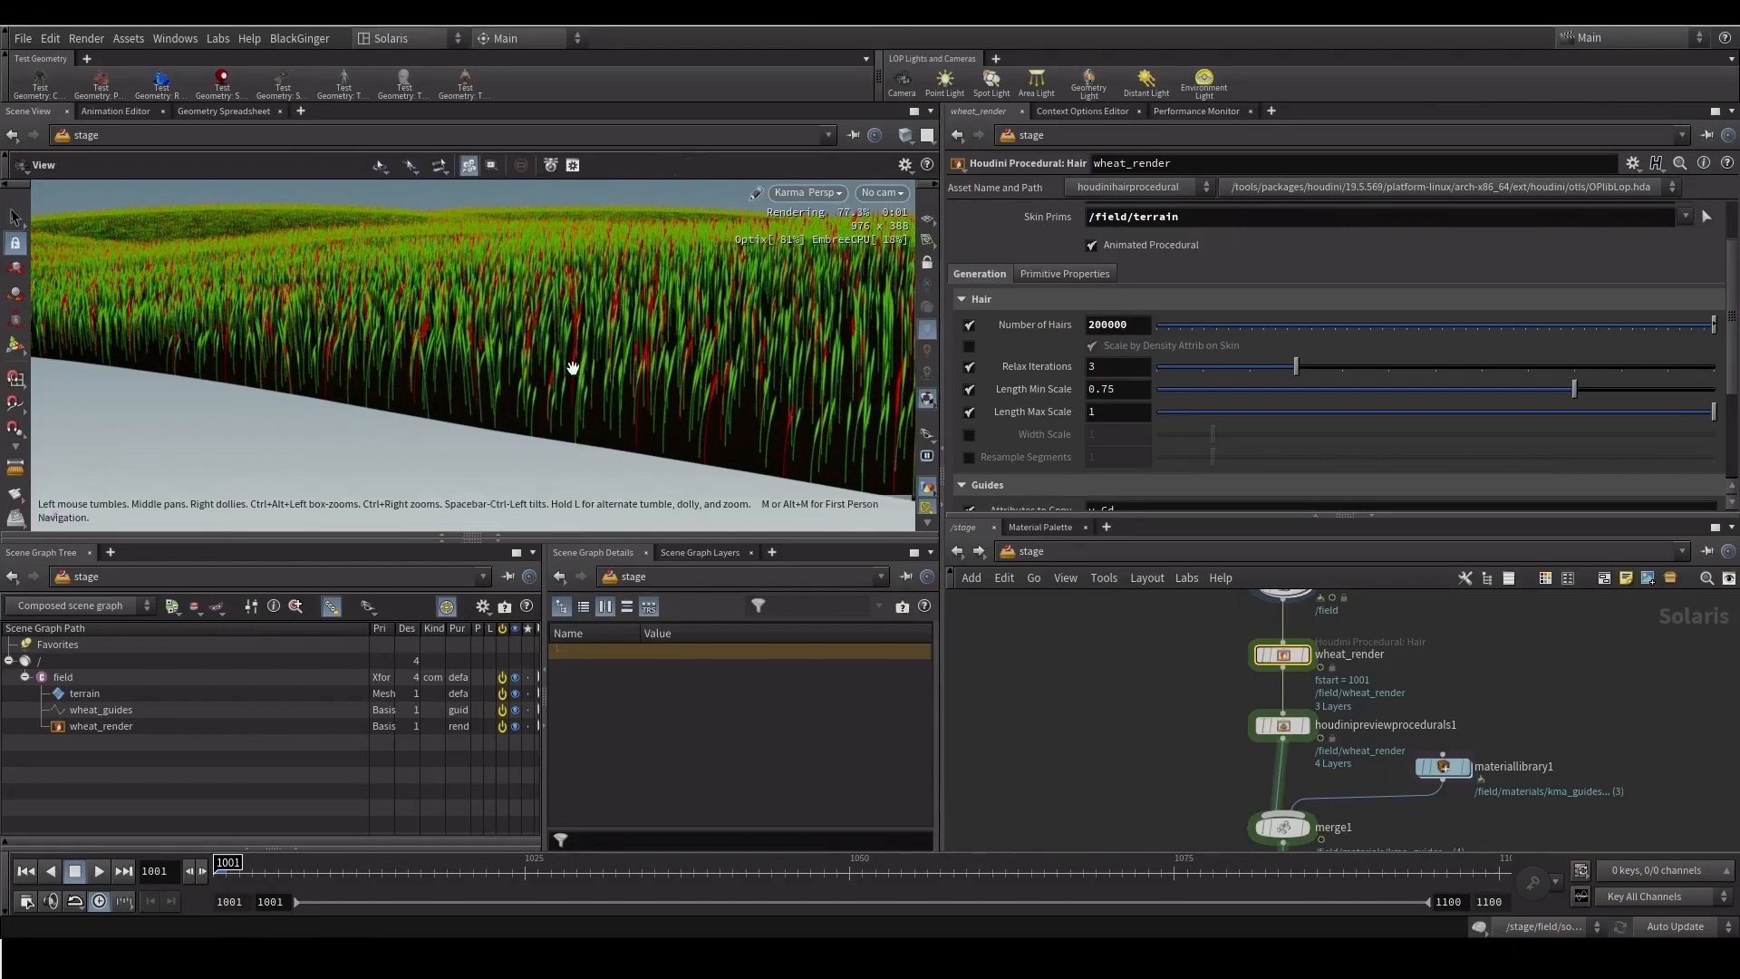
middle_click_drag(574, 365, 357, 497, "alt")
left_click_drag(496, 335, 579, 332, "alt")
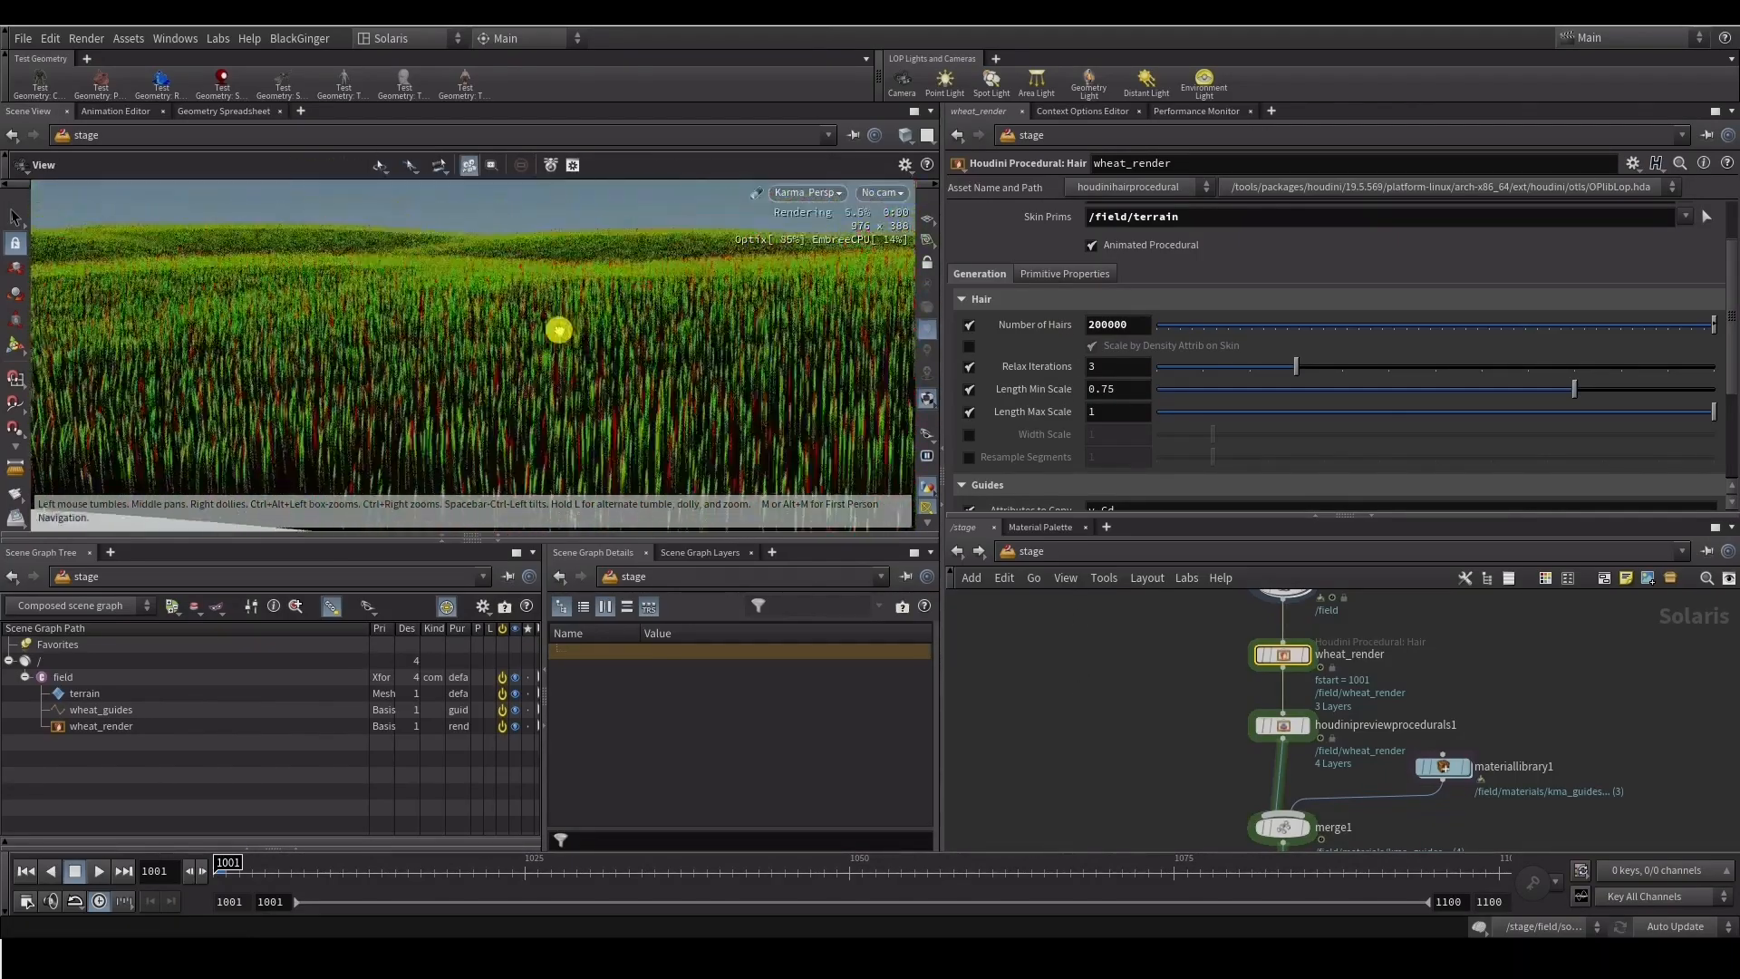
key("s")
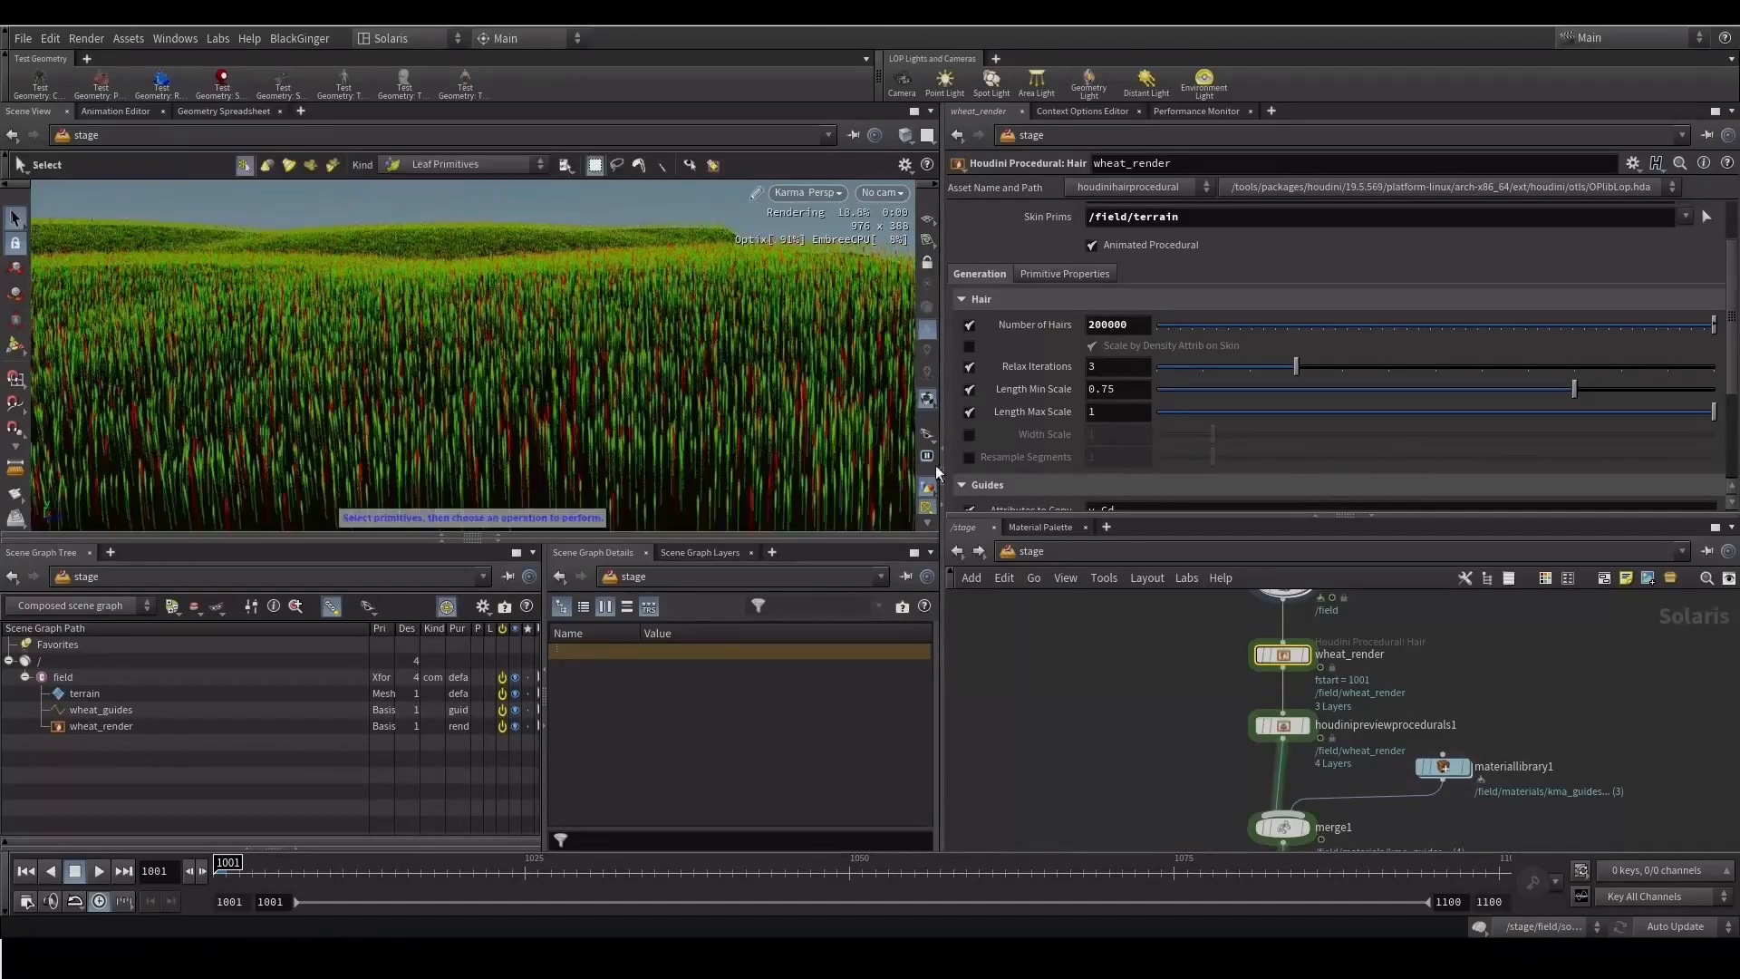
left_click(541, 342)
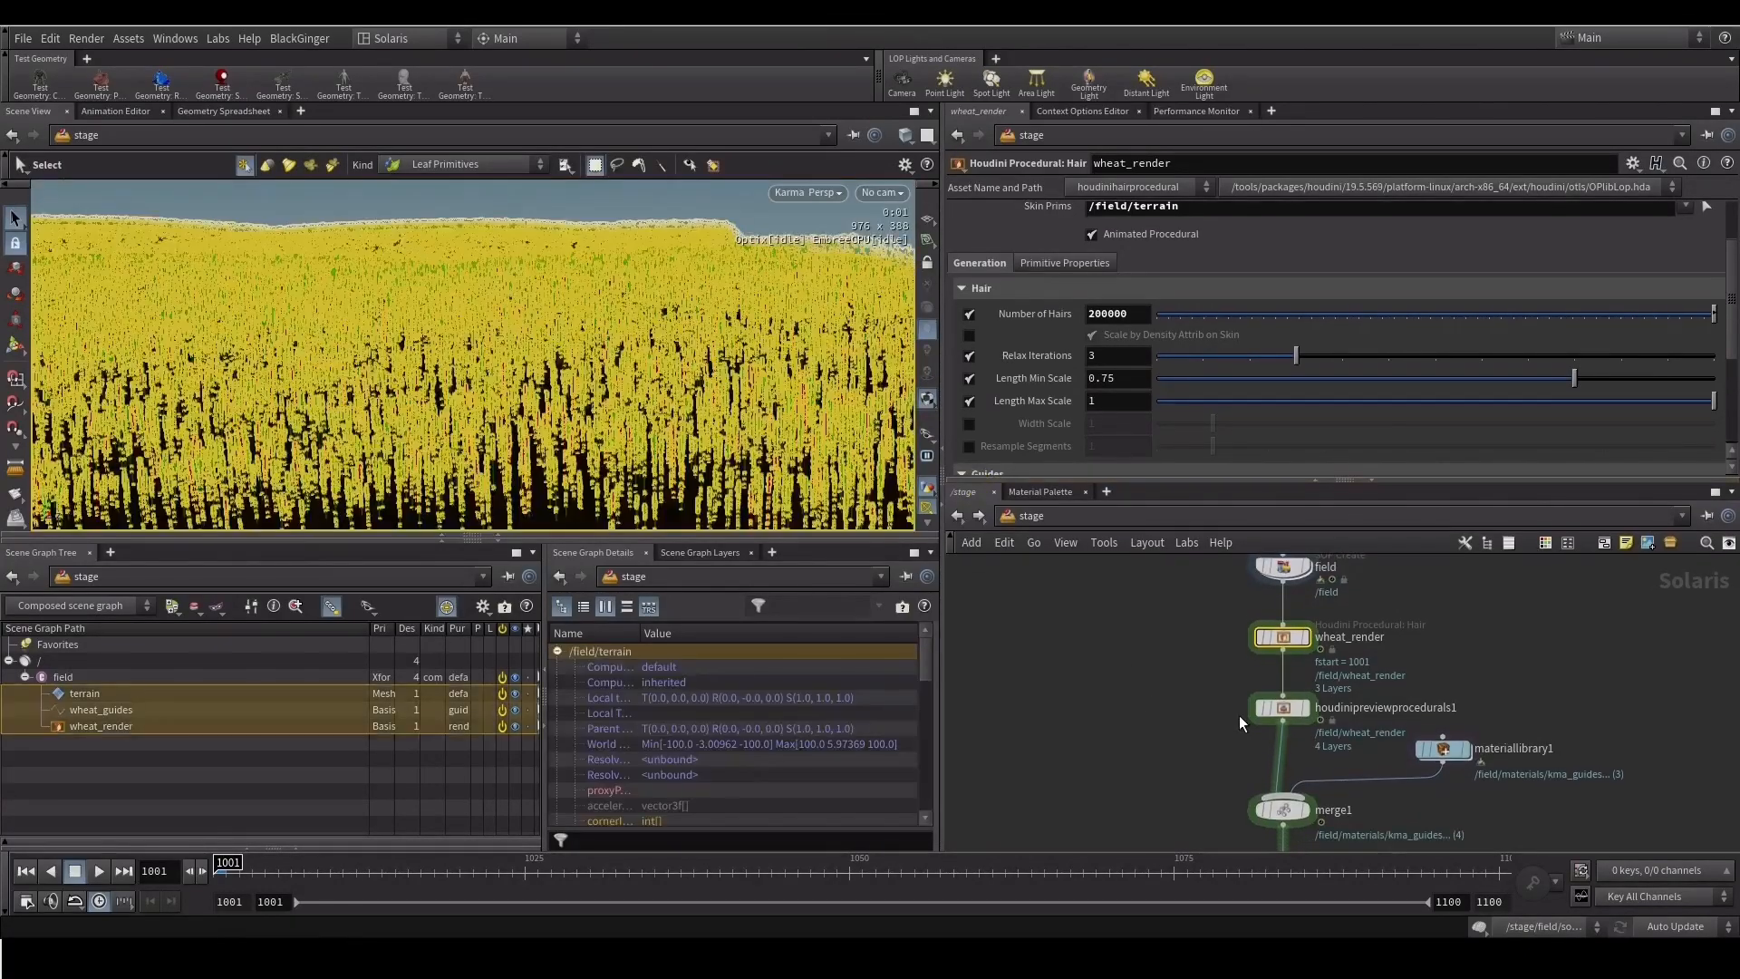
left_click(208, 803)
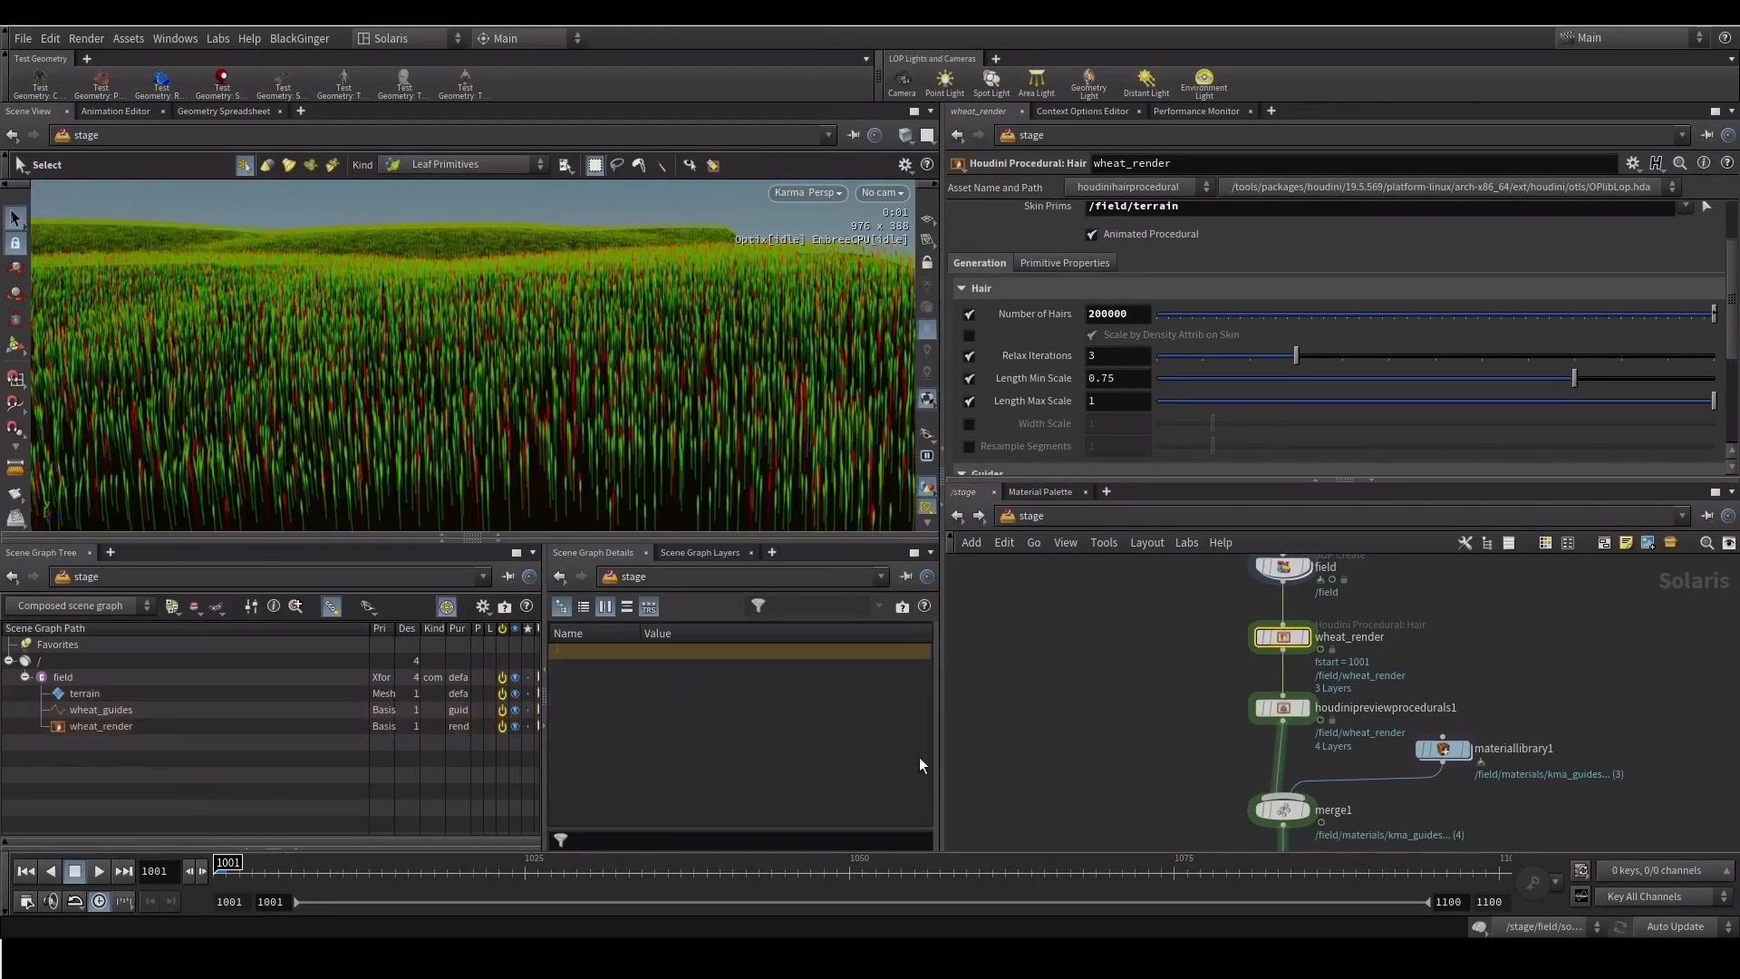
Move assignmaterial1 further below merge1 and go inside the materiallibrary1 node
middle_click_drag(1203, 705, 1182, 633)
middle_click_drag(1185, 743, 1175, 712)
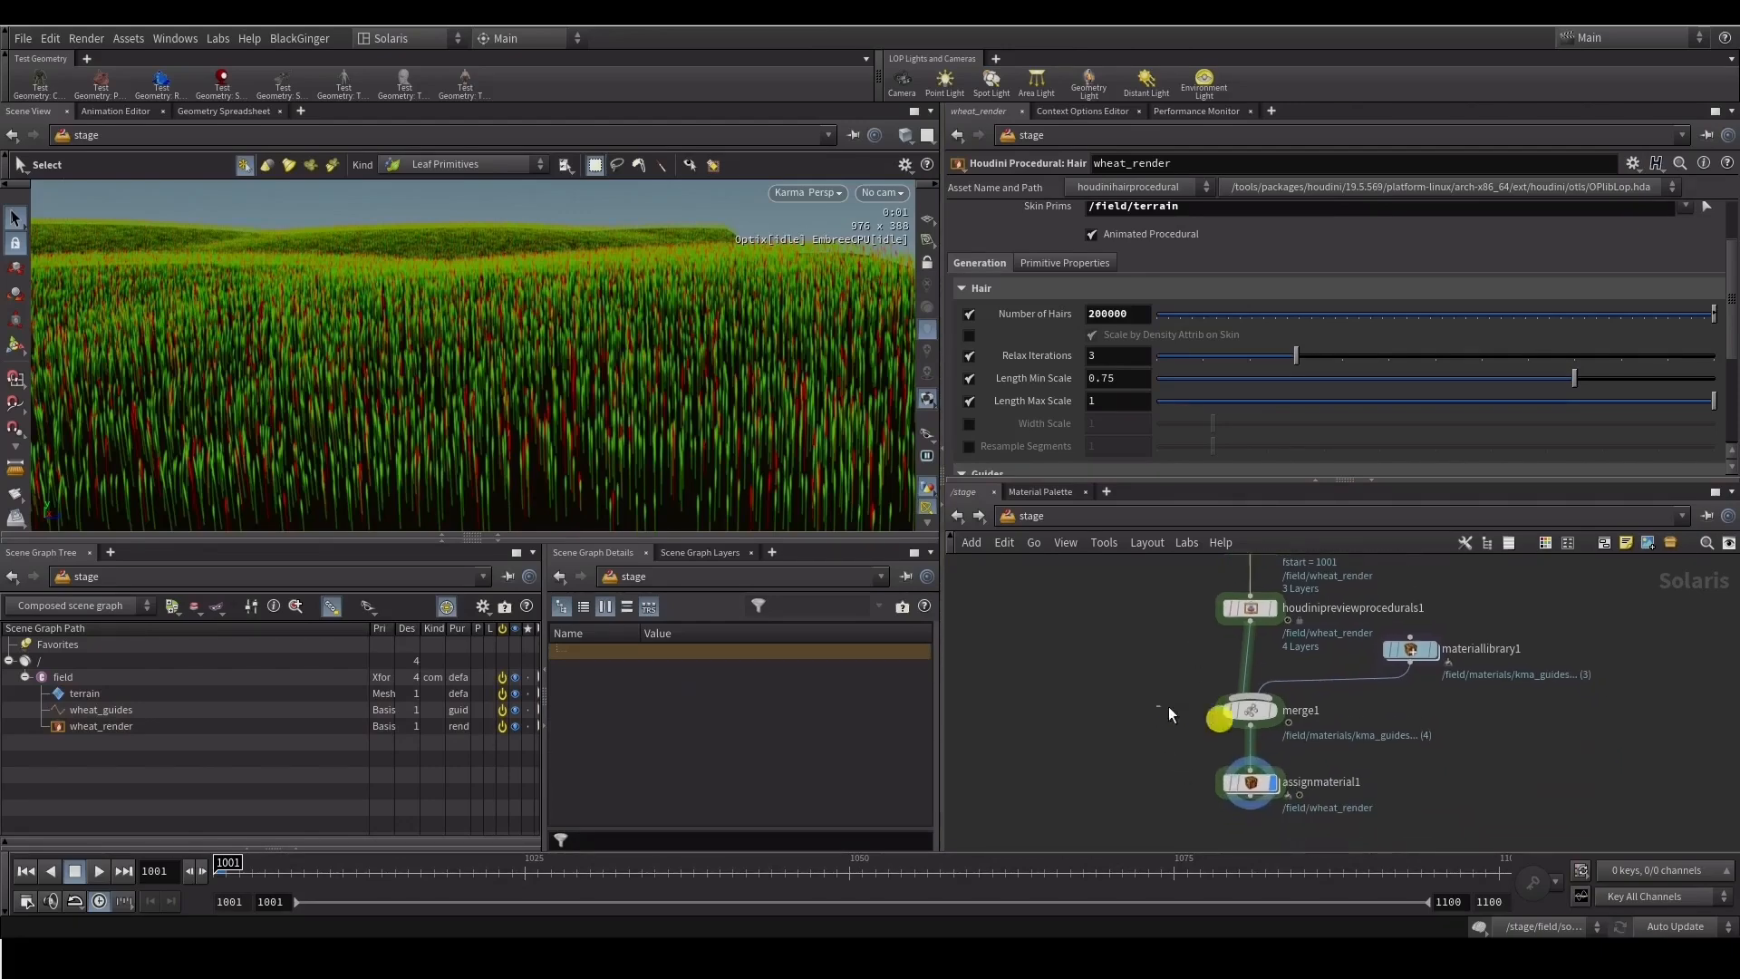
left_click(1251, 710)
left_click_drag(1251, 785, 1252, 827)
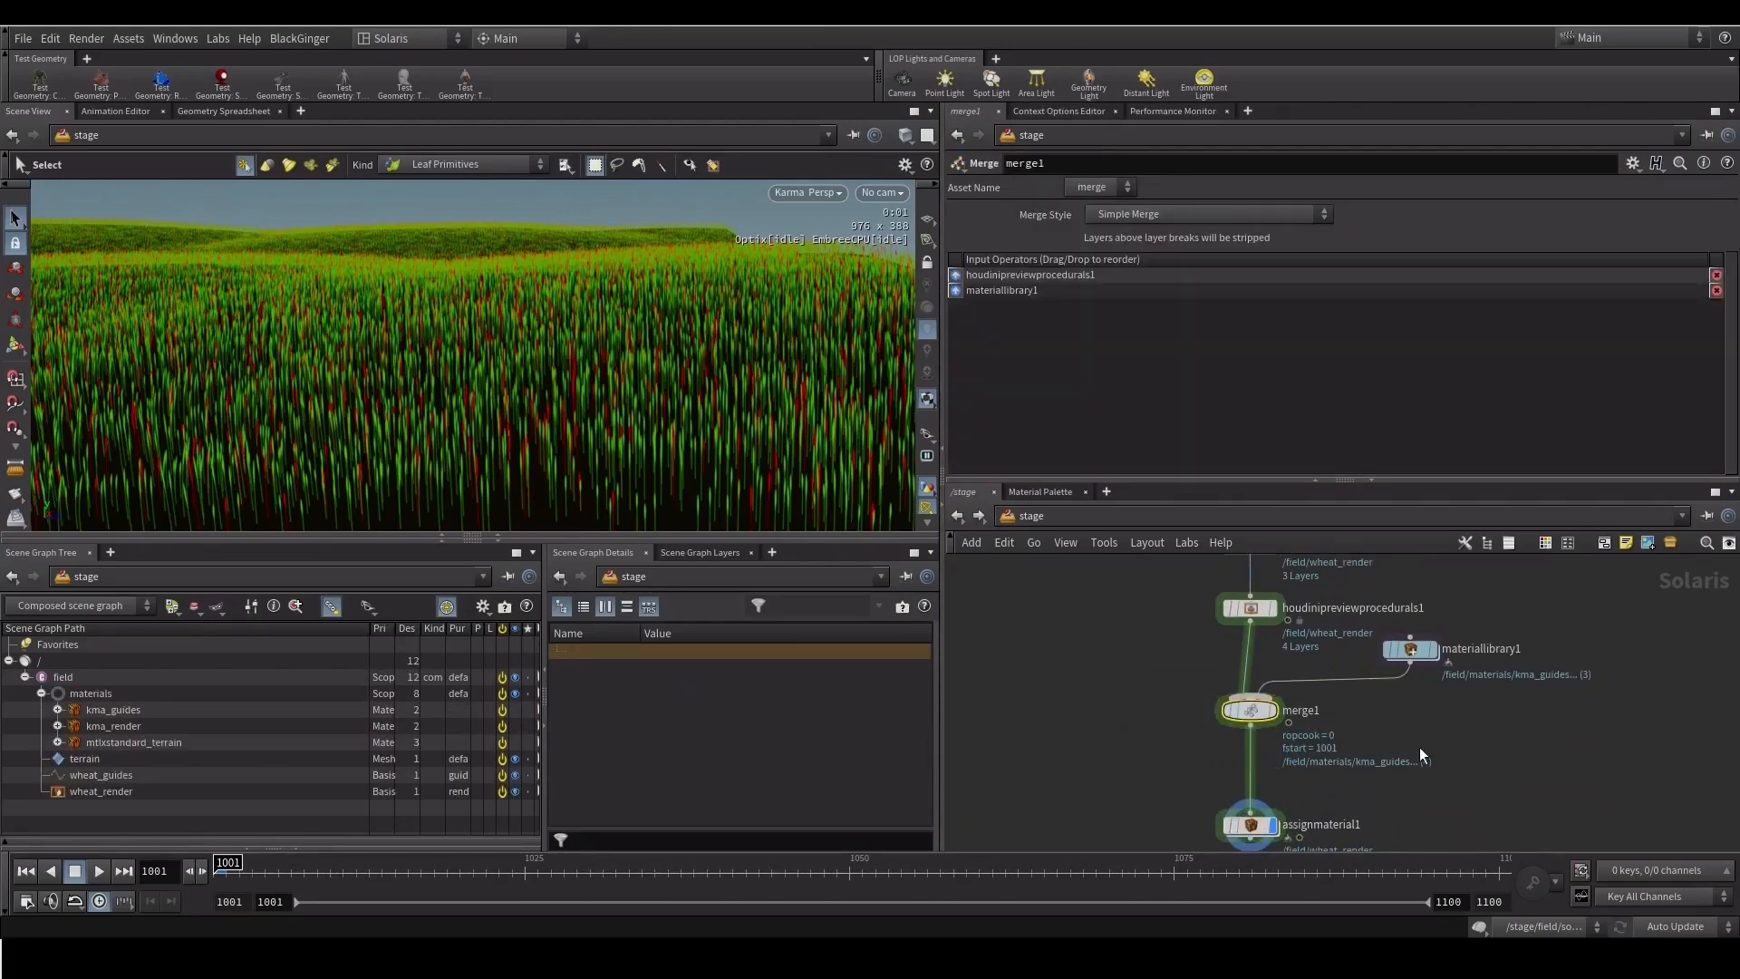
middle_click_drag(1419, 752, 1411, 788)
left_click(1379, 686)
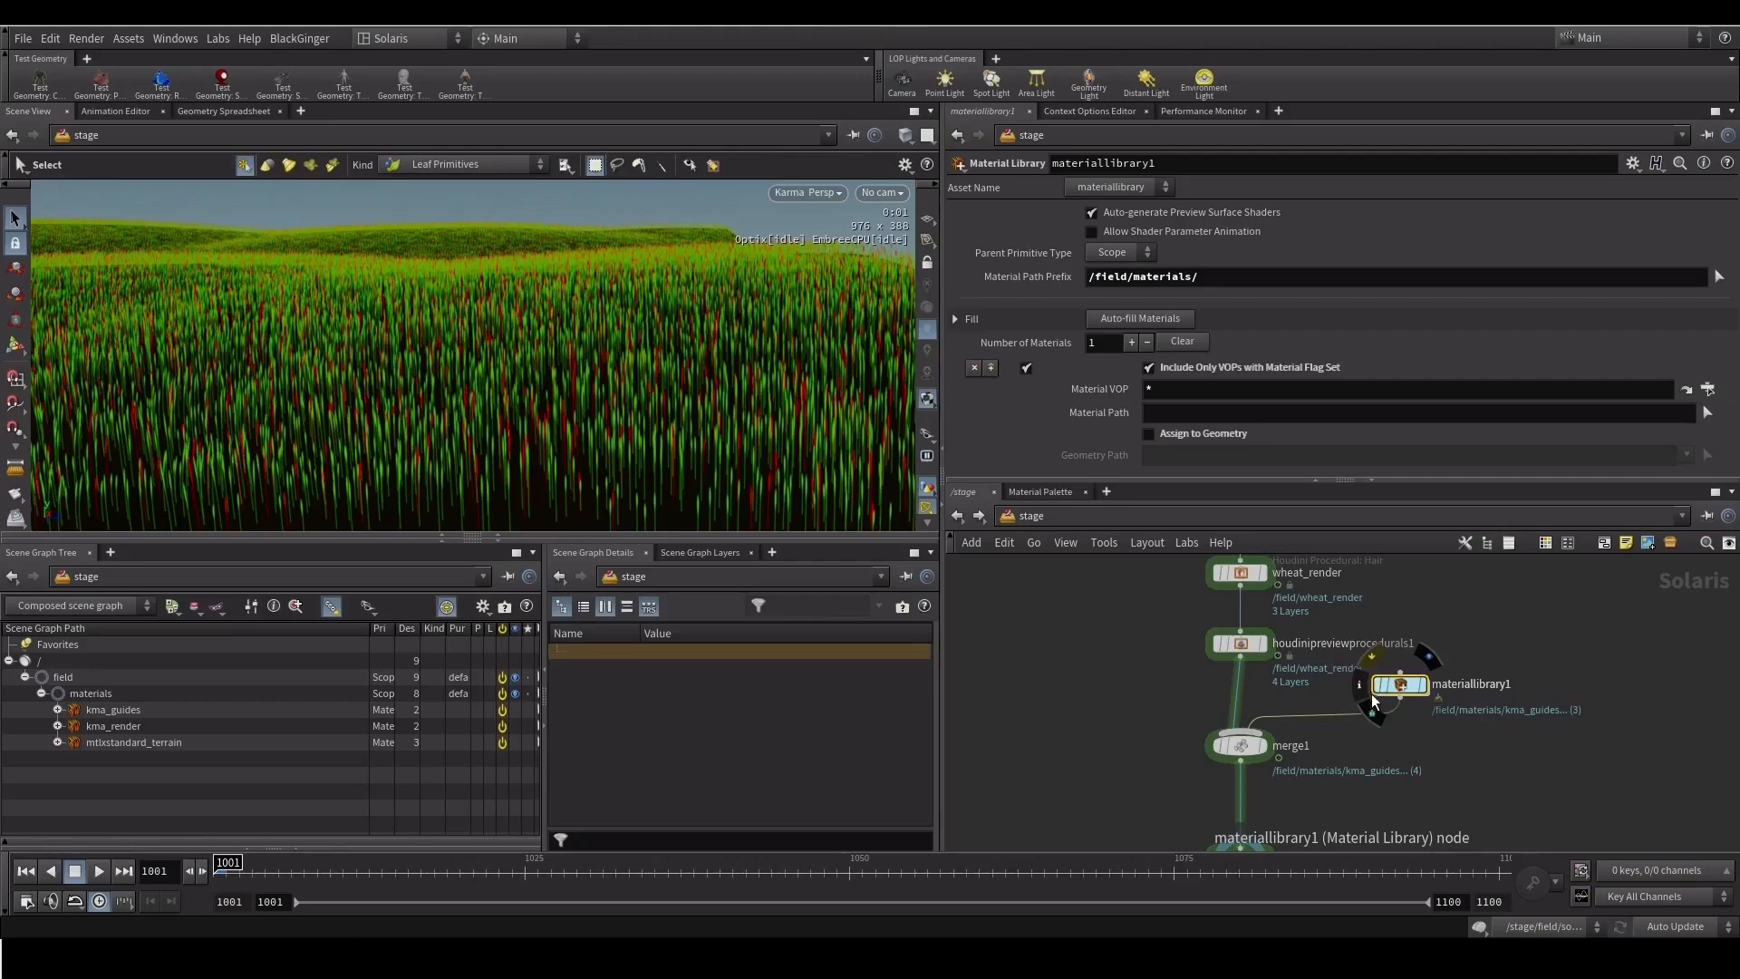
double_click(1372, 690)
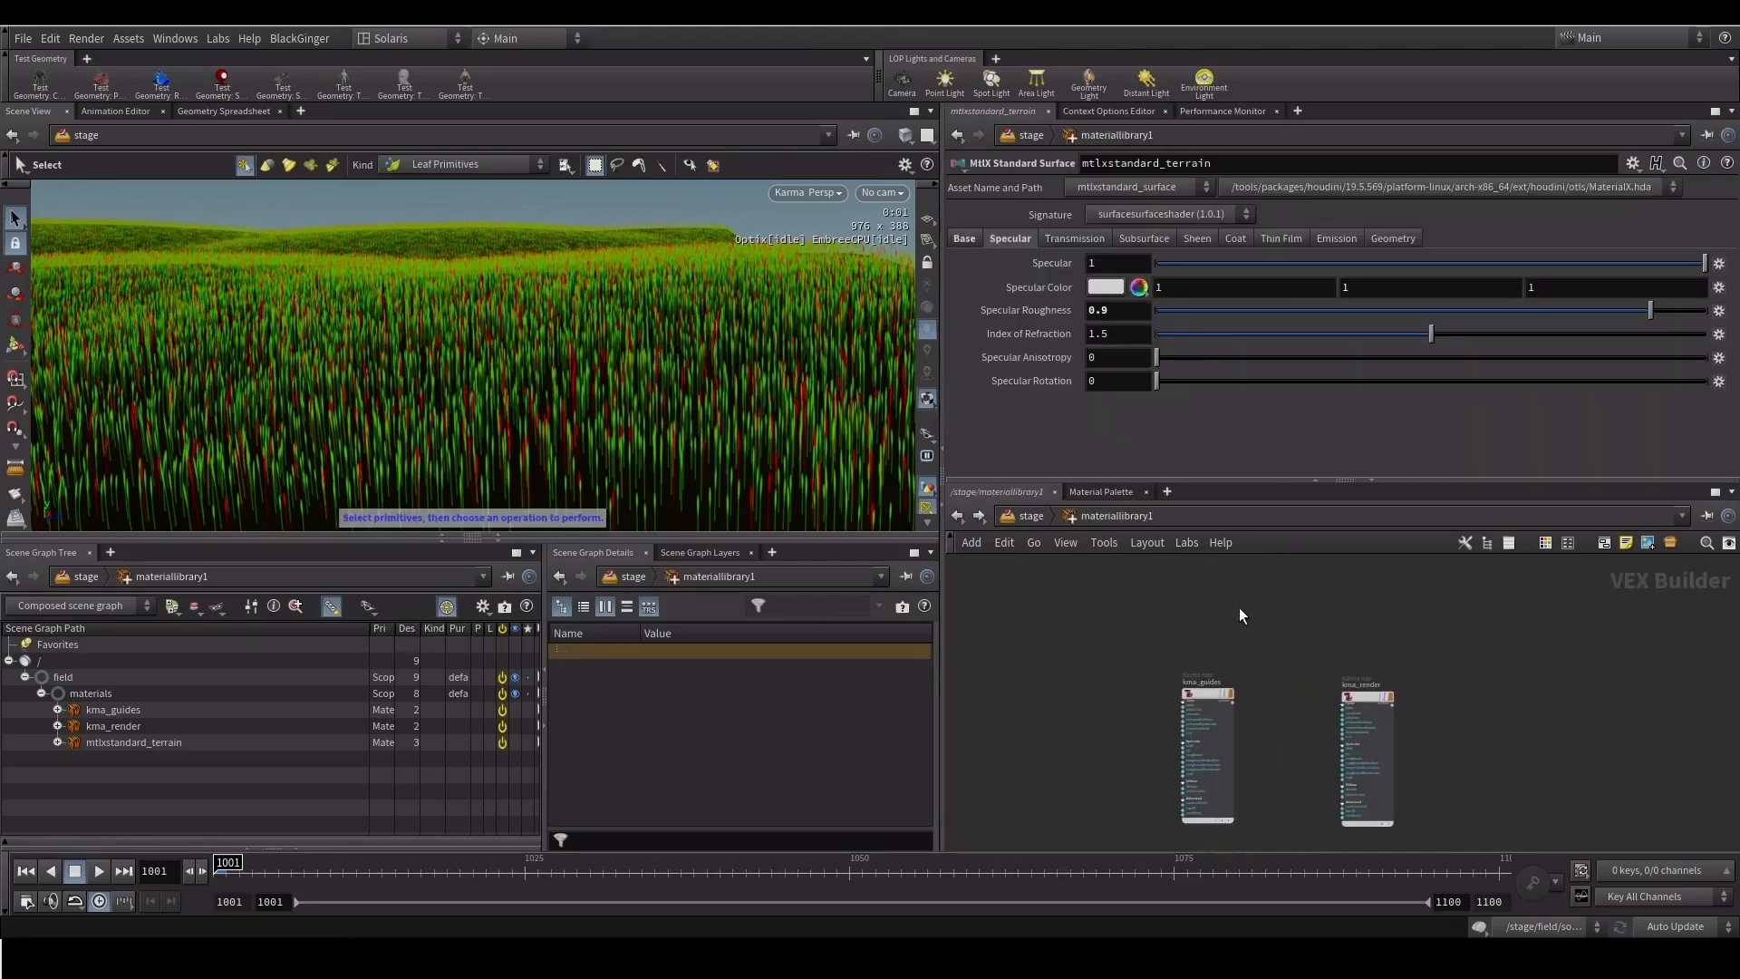
Move the kma_render shader up and away from kma_guides to make room in the material network
left_click_drag(1366, 708, 1443, 614)
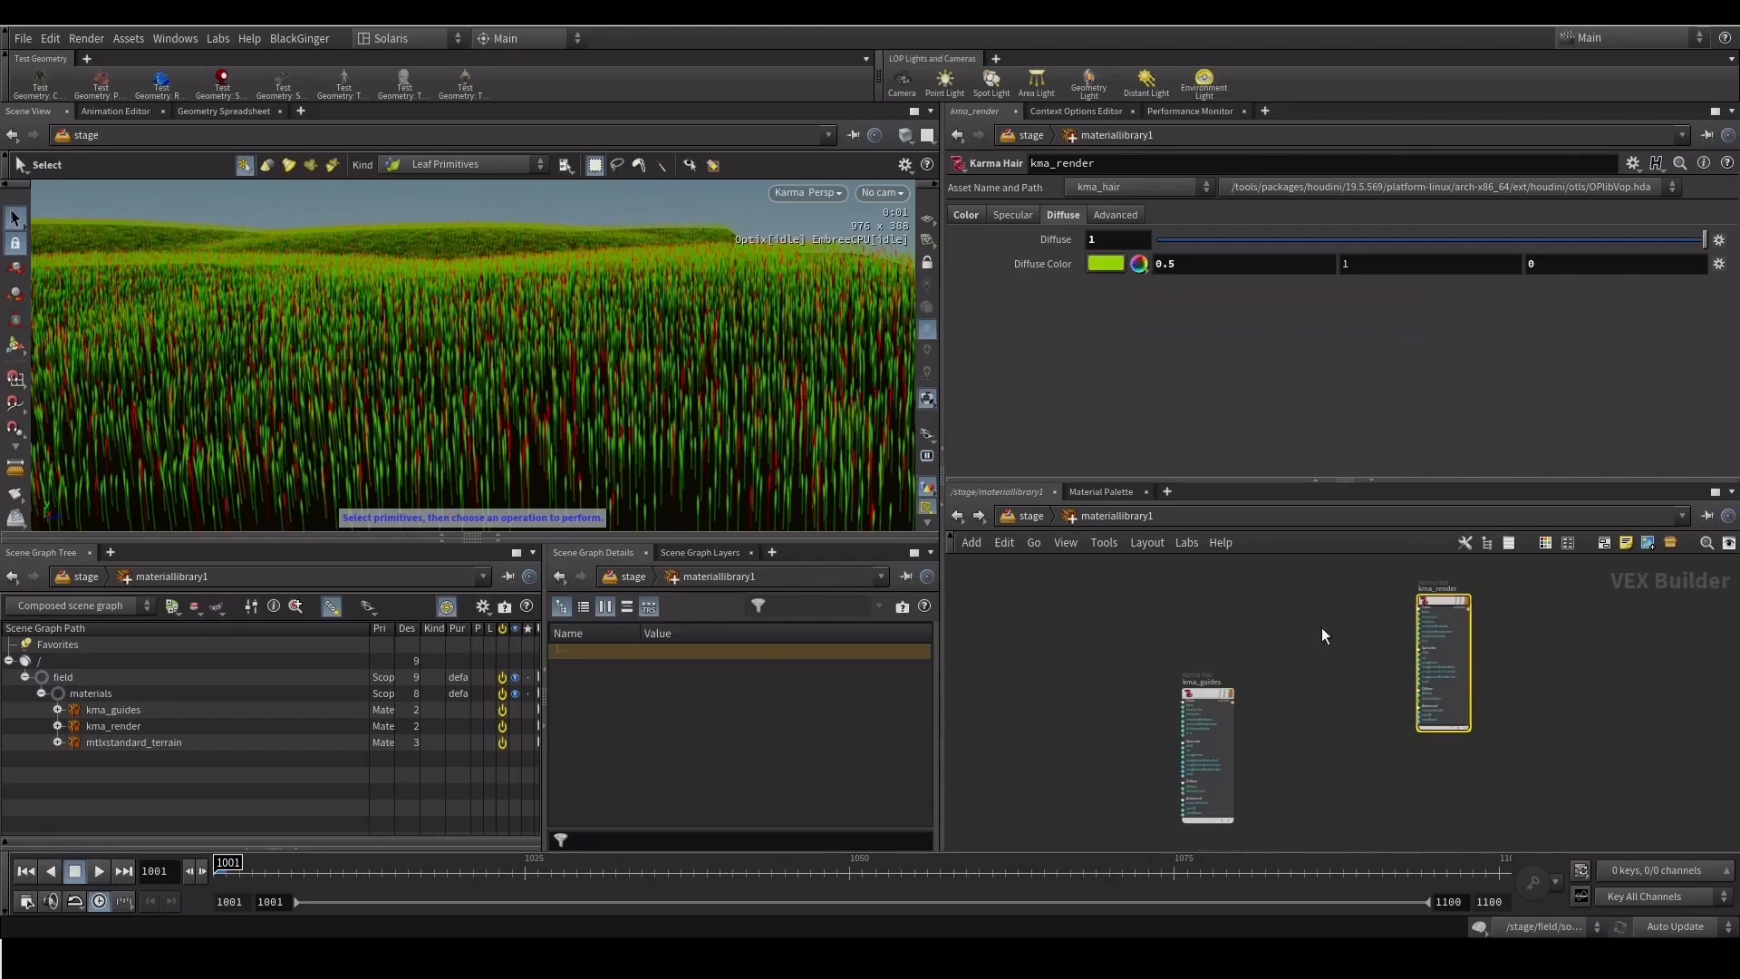
scroll(1323, 644, "up", 3)
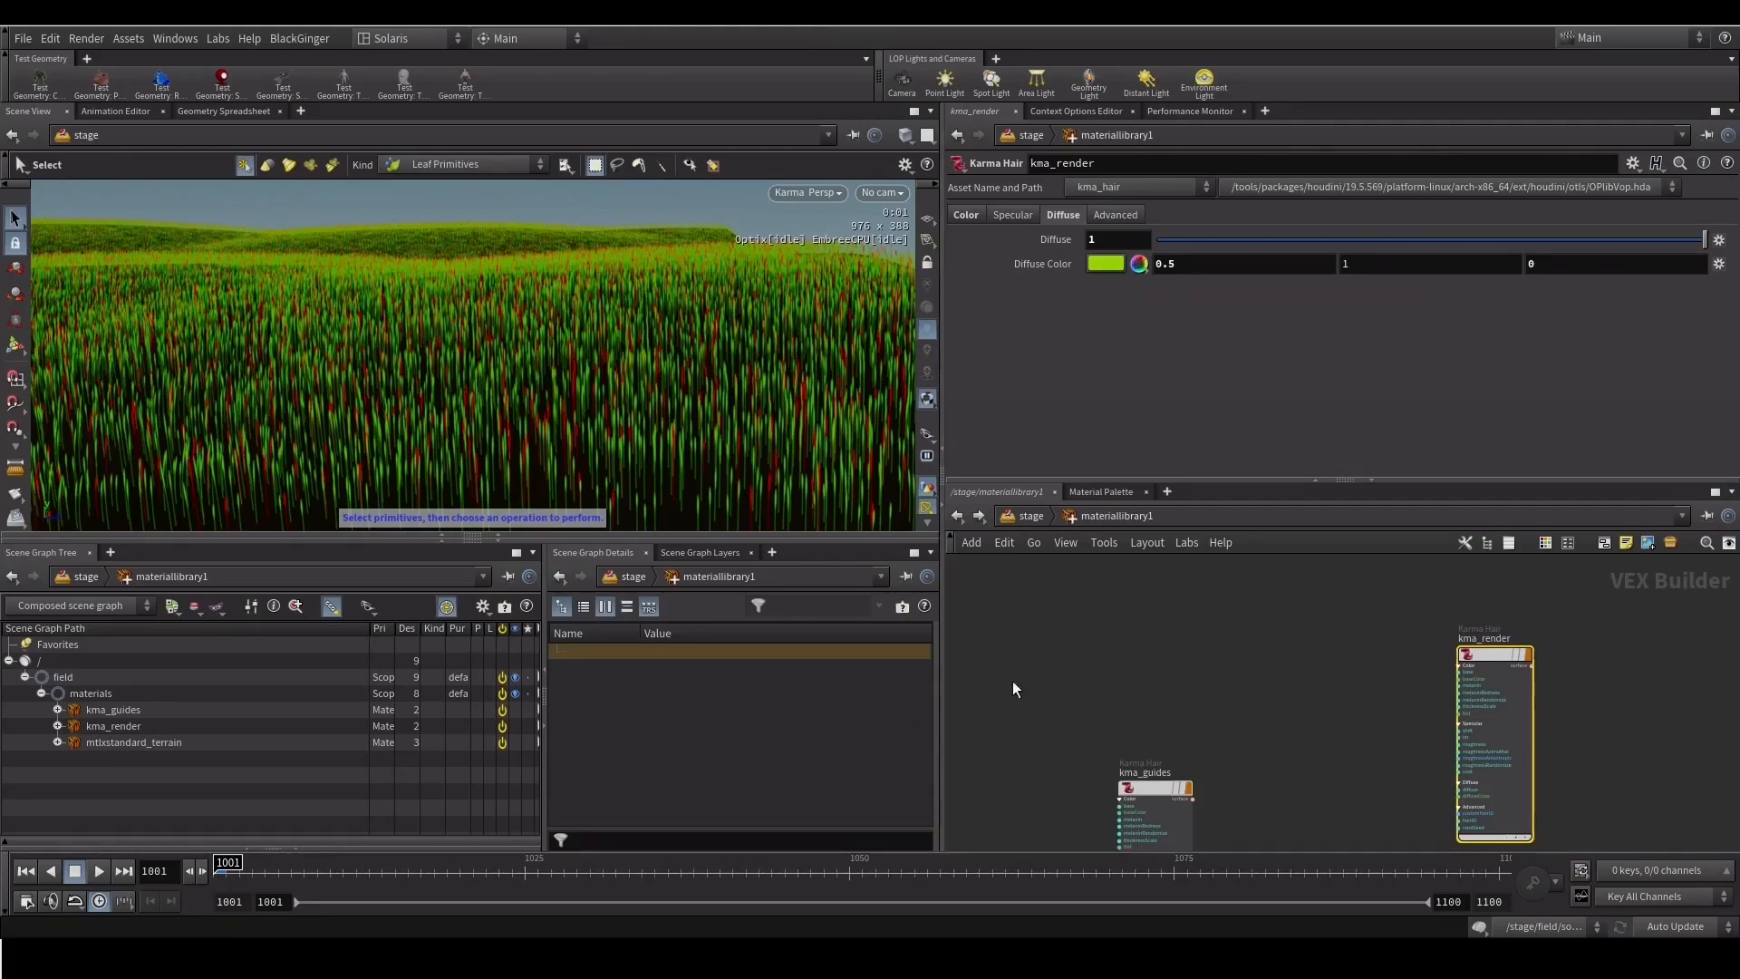
middle_click_drag(1210, 670, 1229, 653)
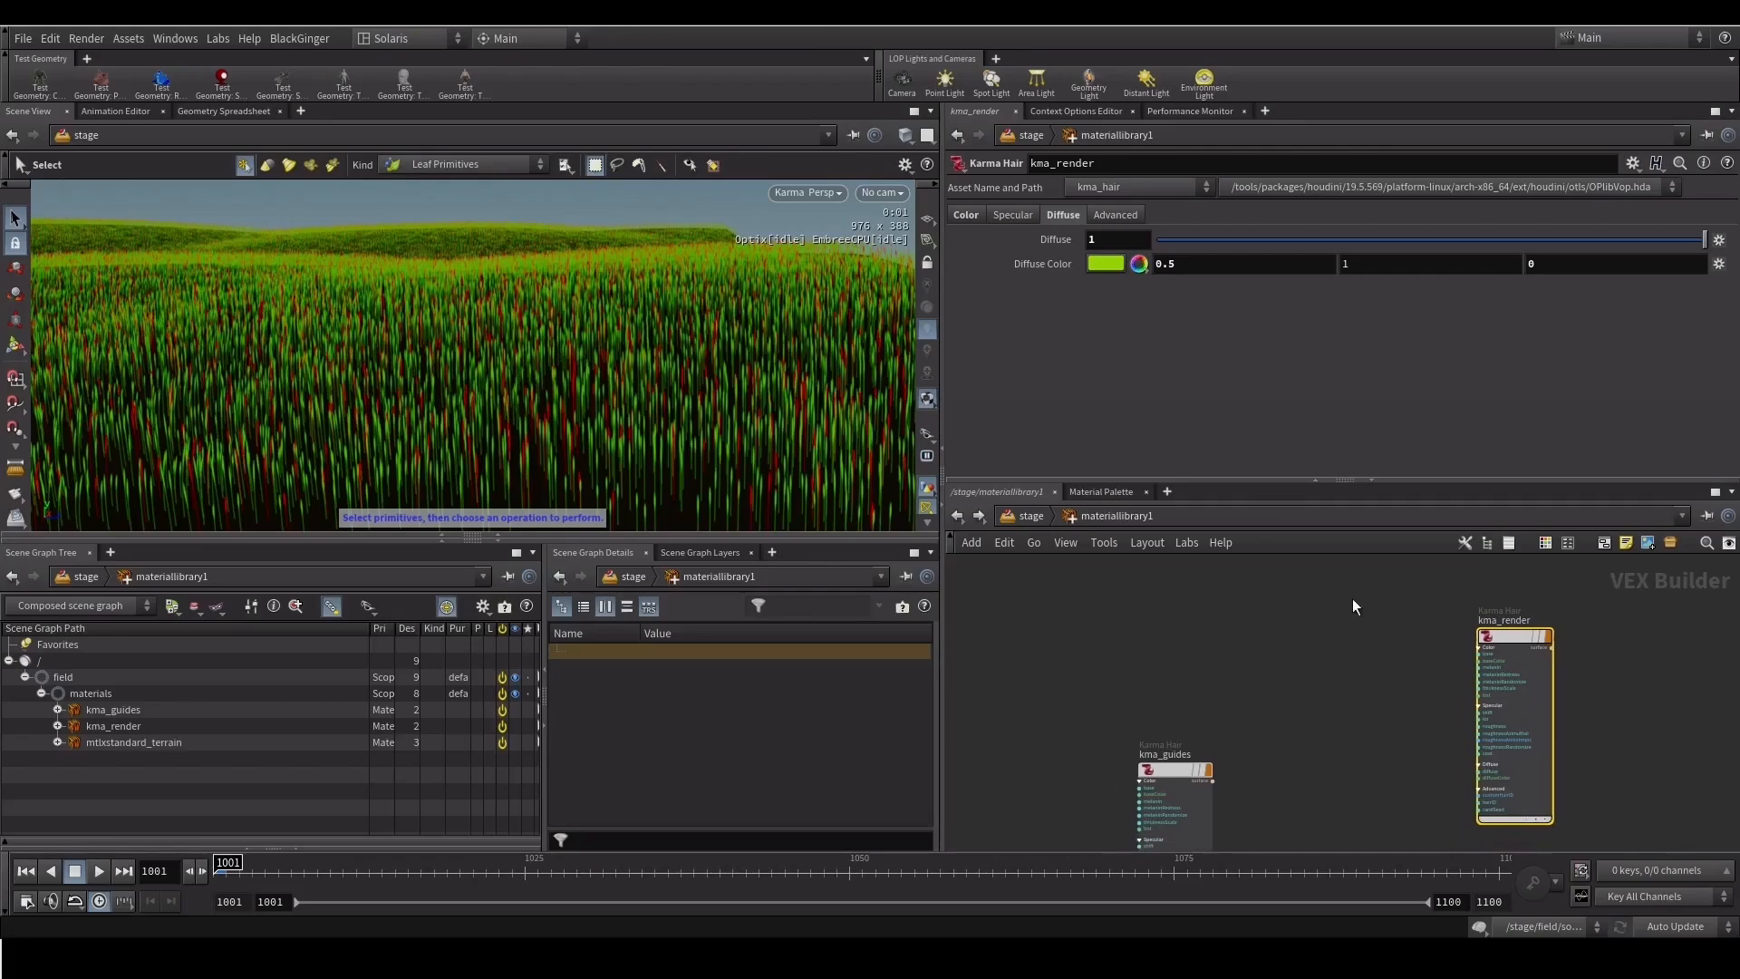
Add a USD Prim Var Reader node between the kma_guides and kma_render shaders in the material network
key("Tab")
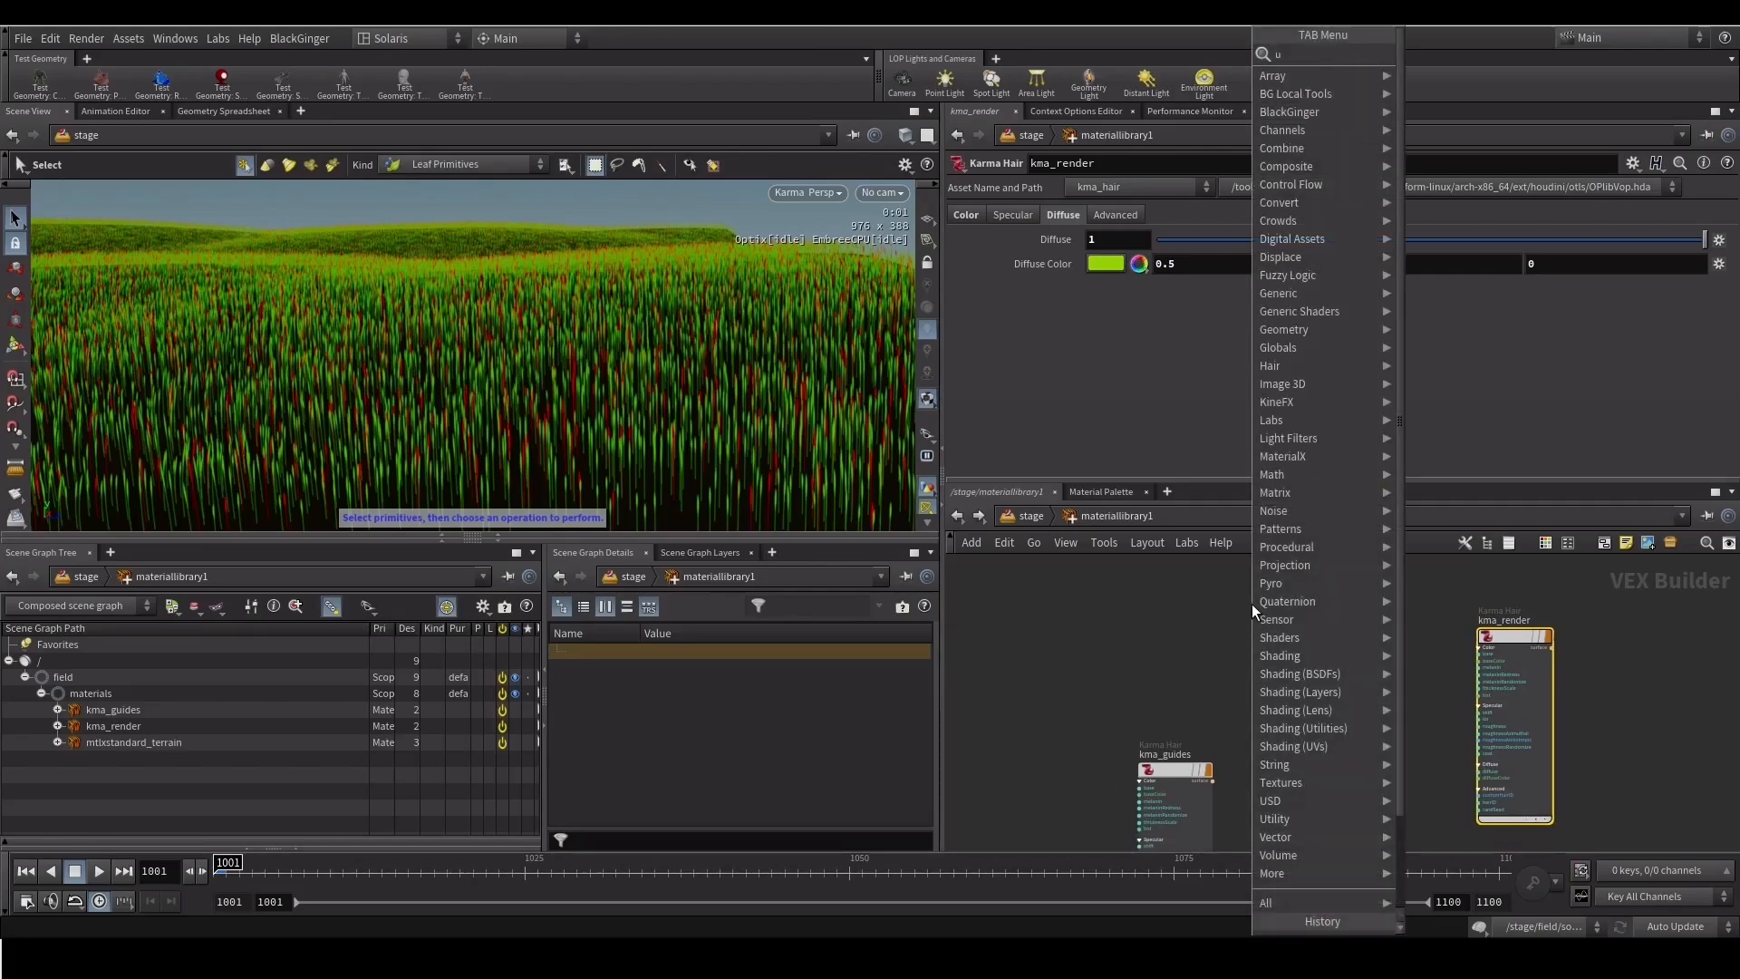
type("usd")
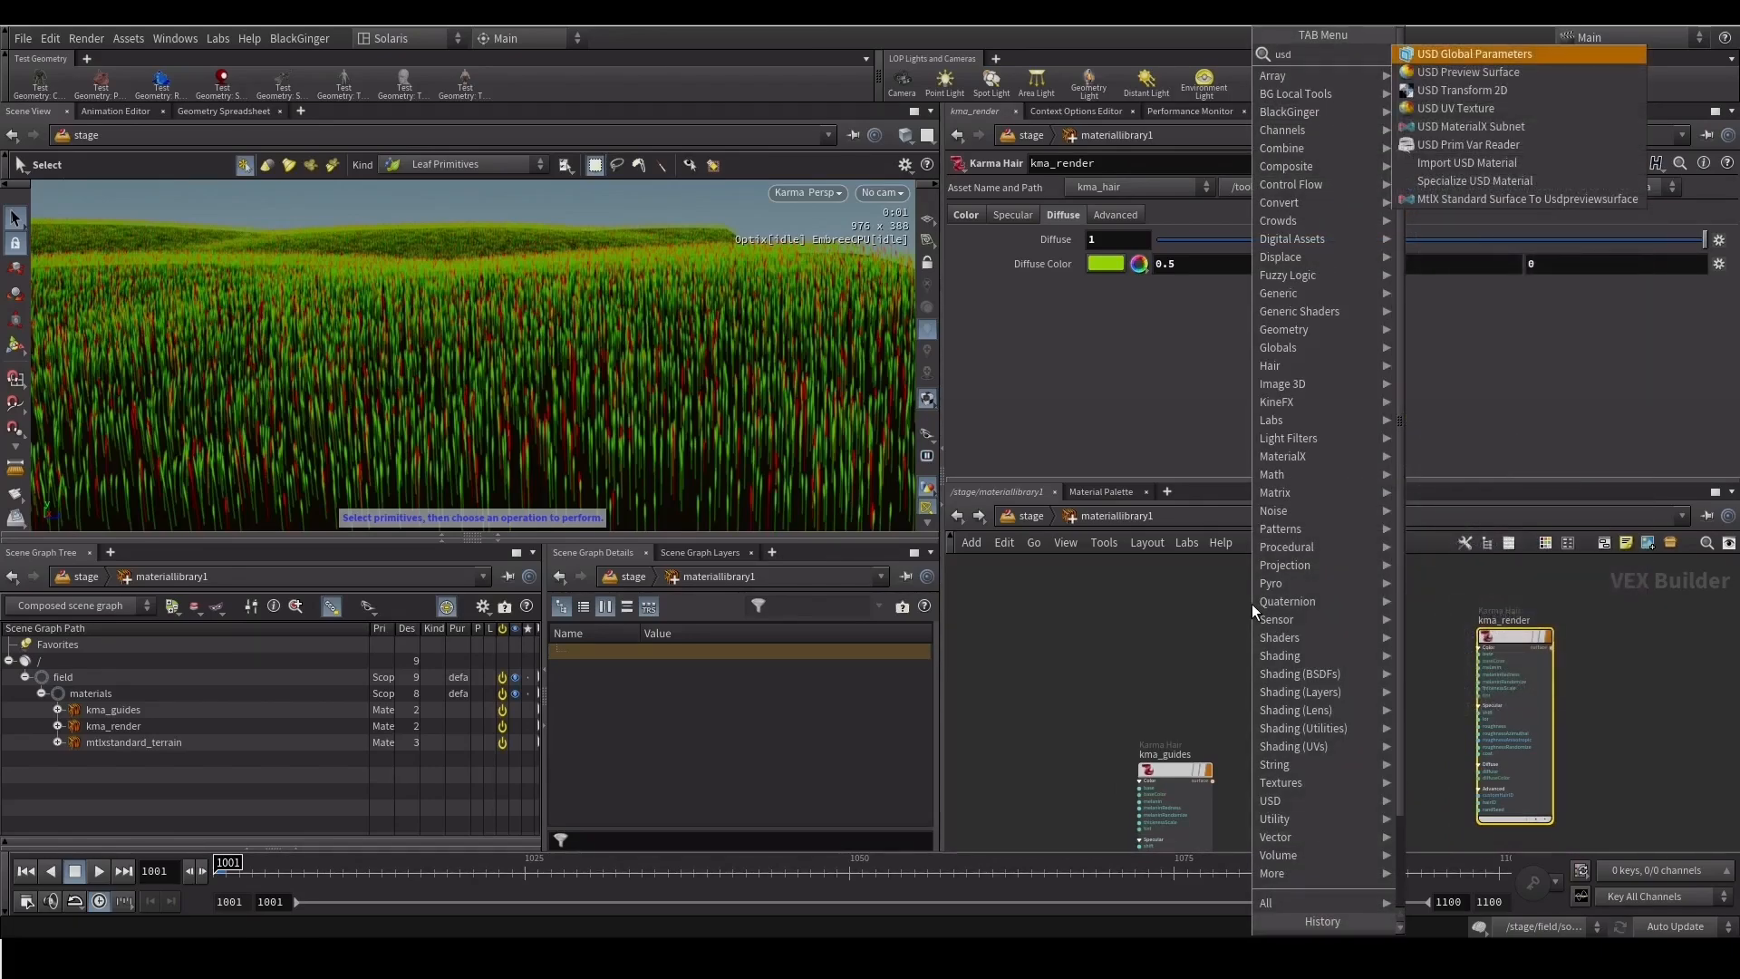
type("pr")
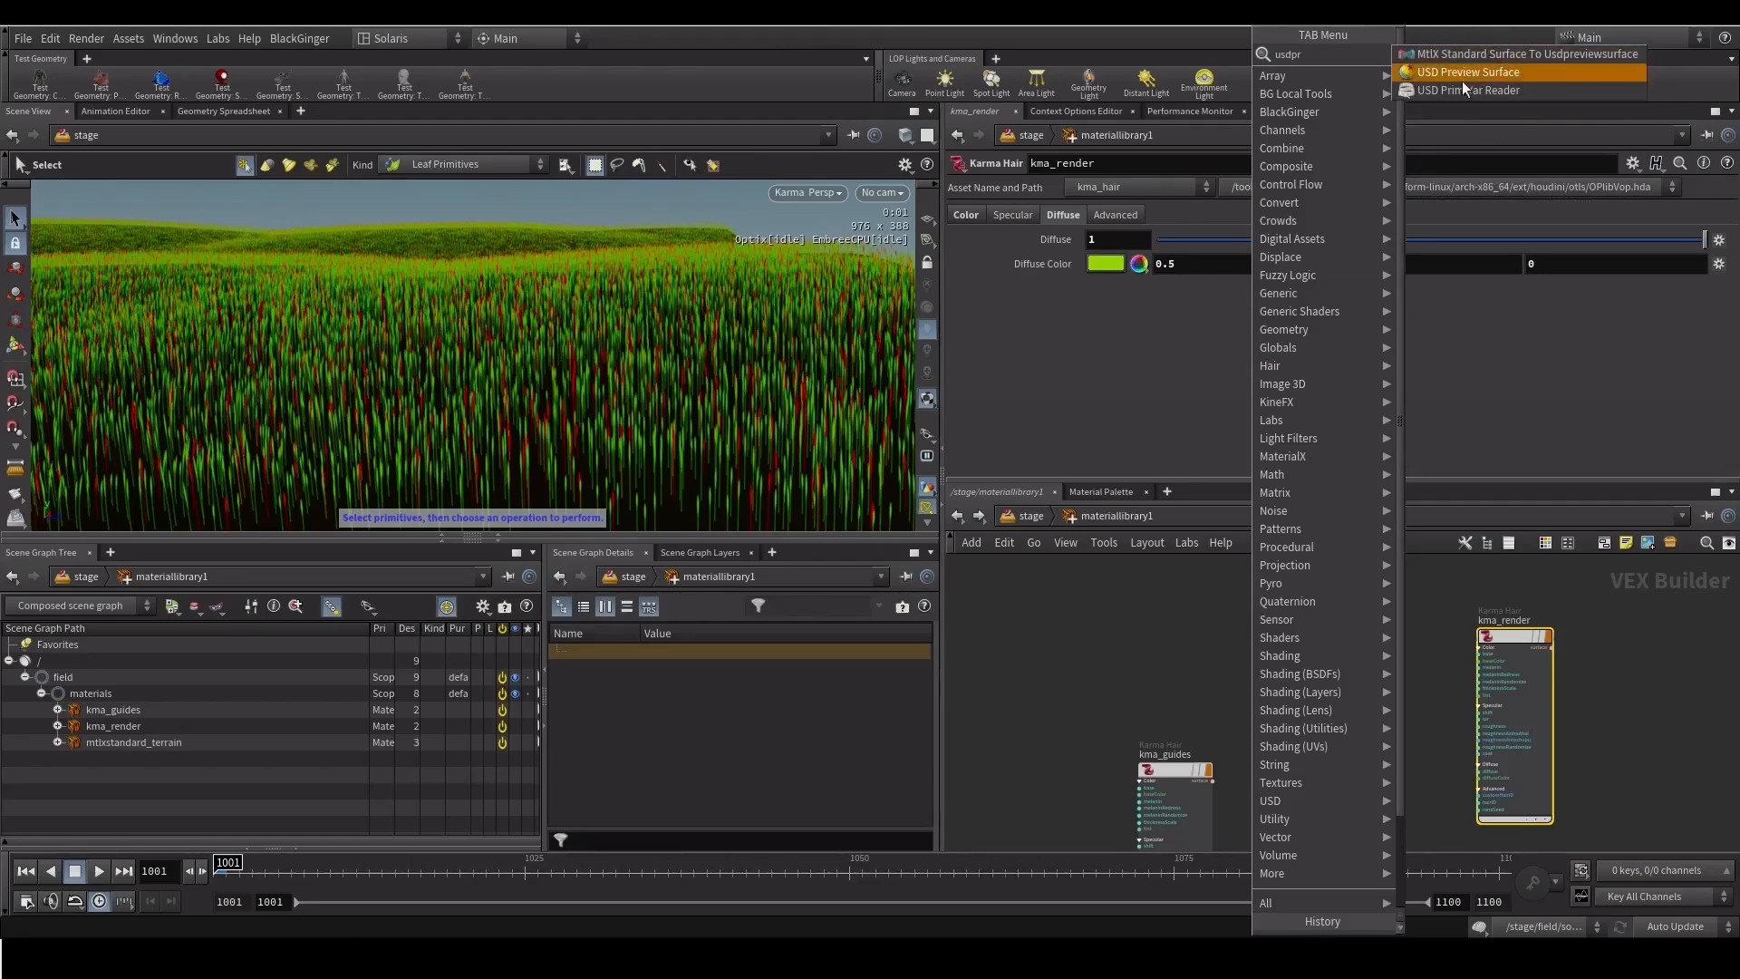
left_click(1454, 91)
left_click(1221, 616)
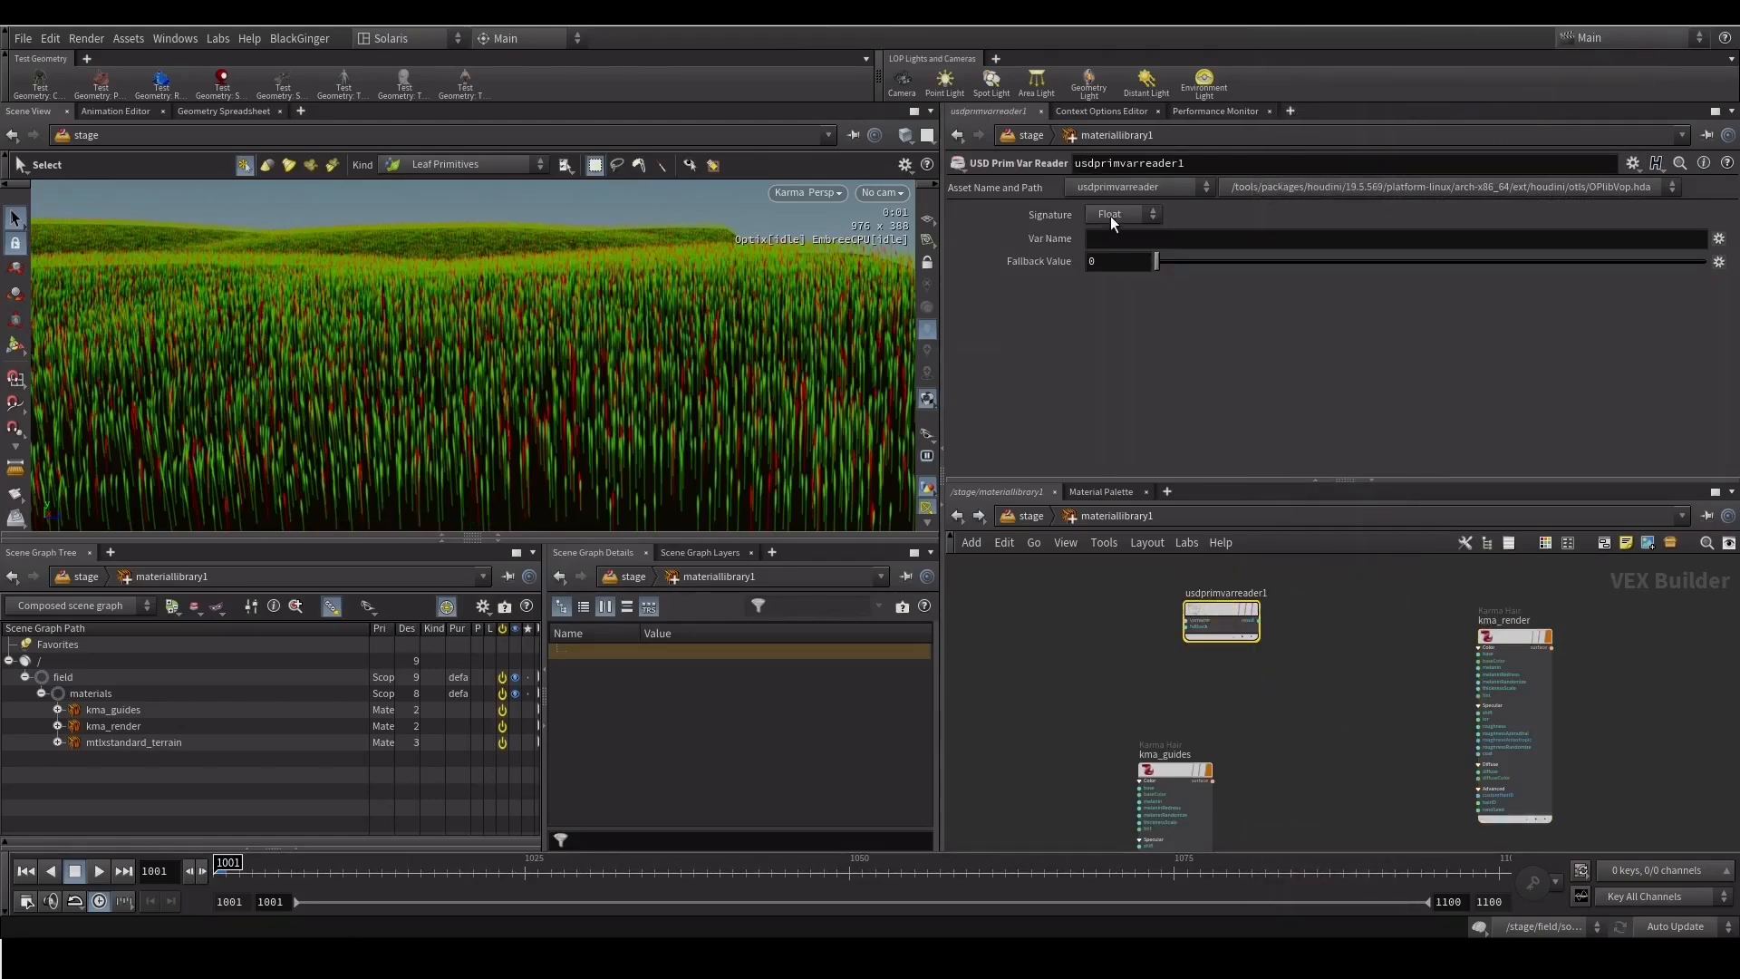
Set the primvar reader's signature to Int and its Var Name to id
left_click(1111, 218)
left_click(1104, 303)
left_click(1103, 238)
type("id")
key("Return")
Add a MtlX Cell Noise 2D node between the primvar reader and kma_render
key("Tab")
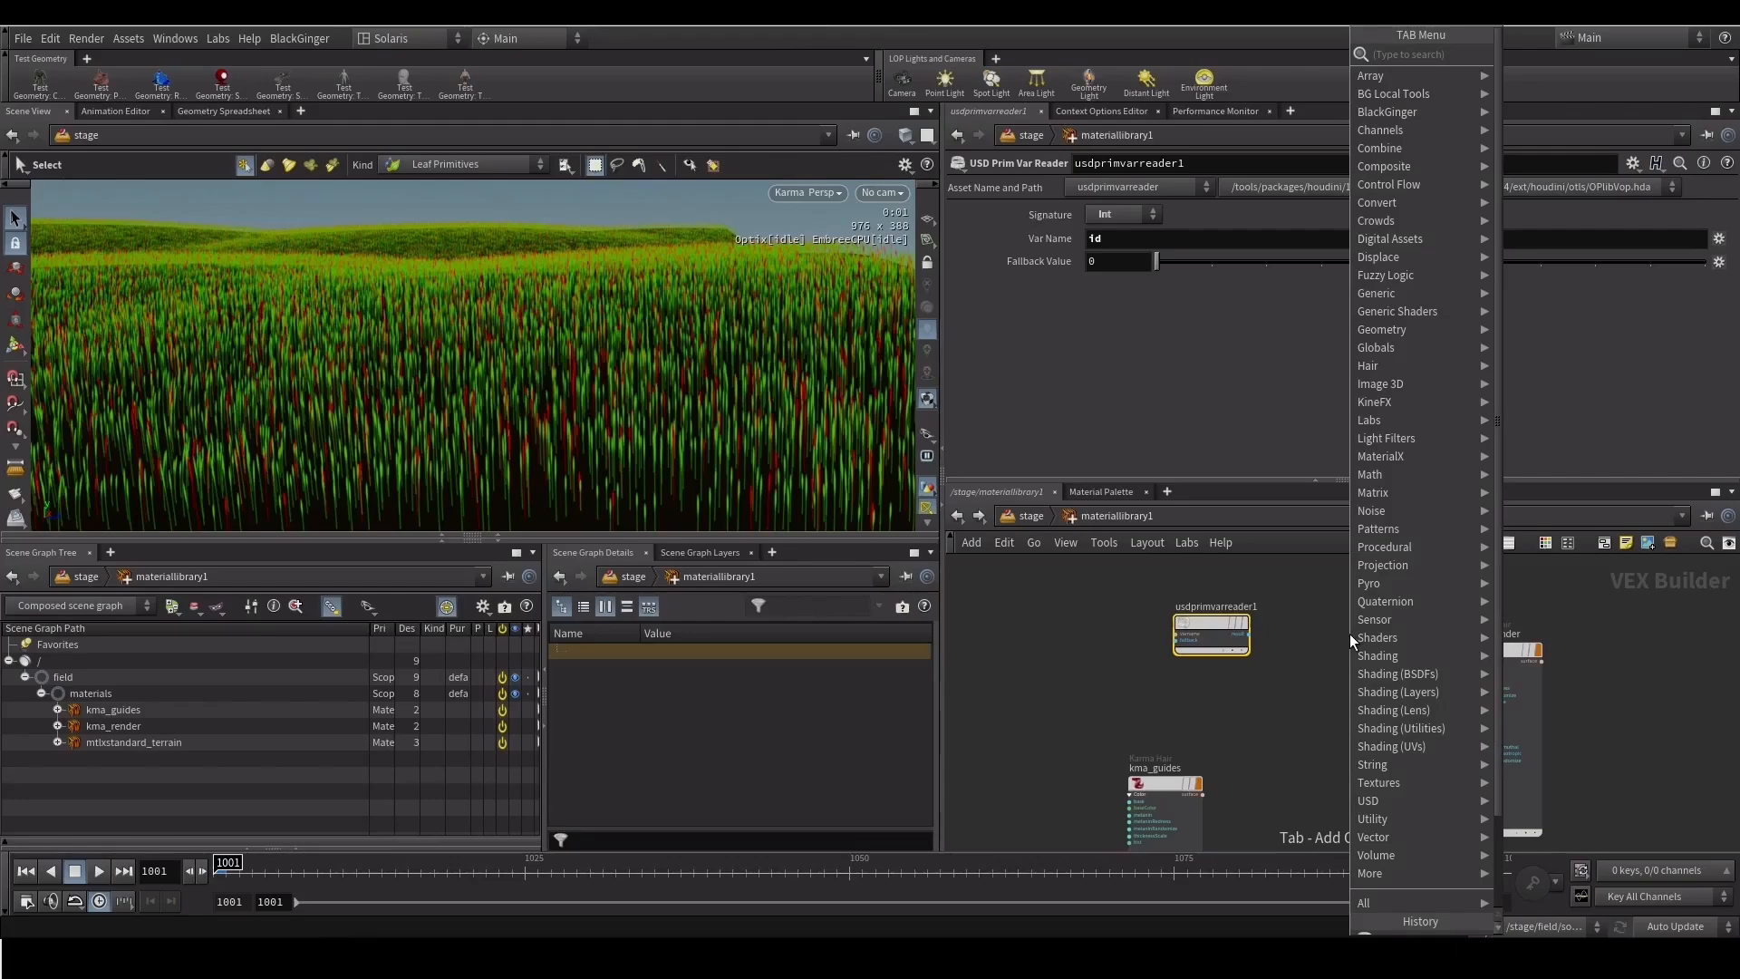
type("mtlx")
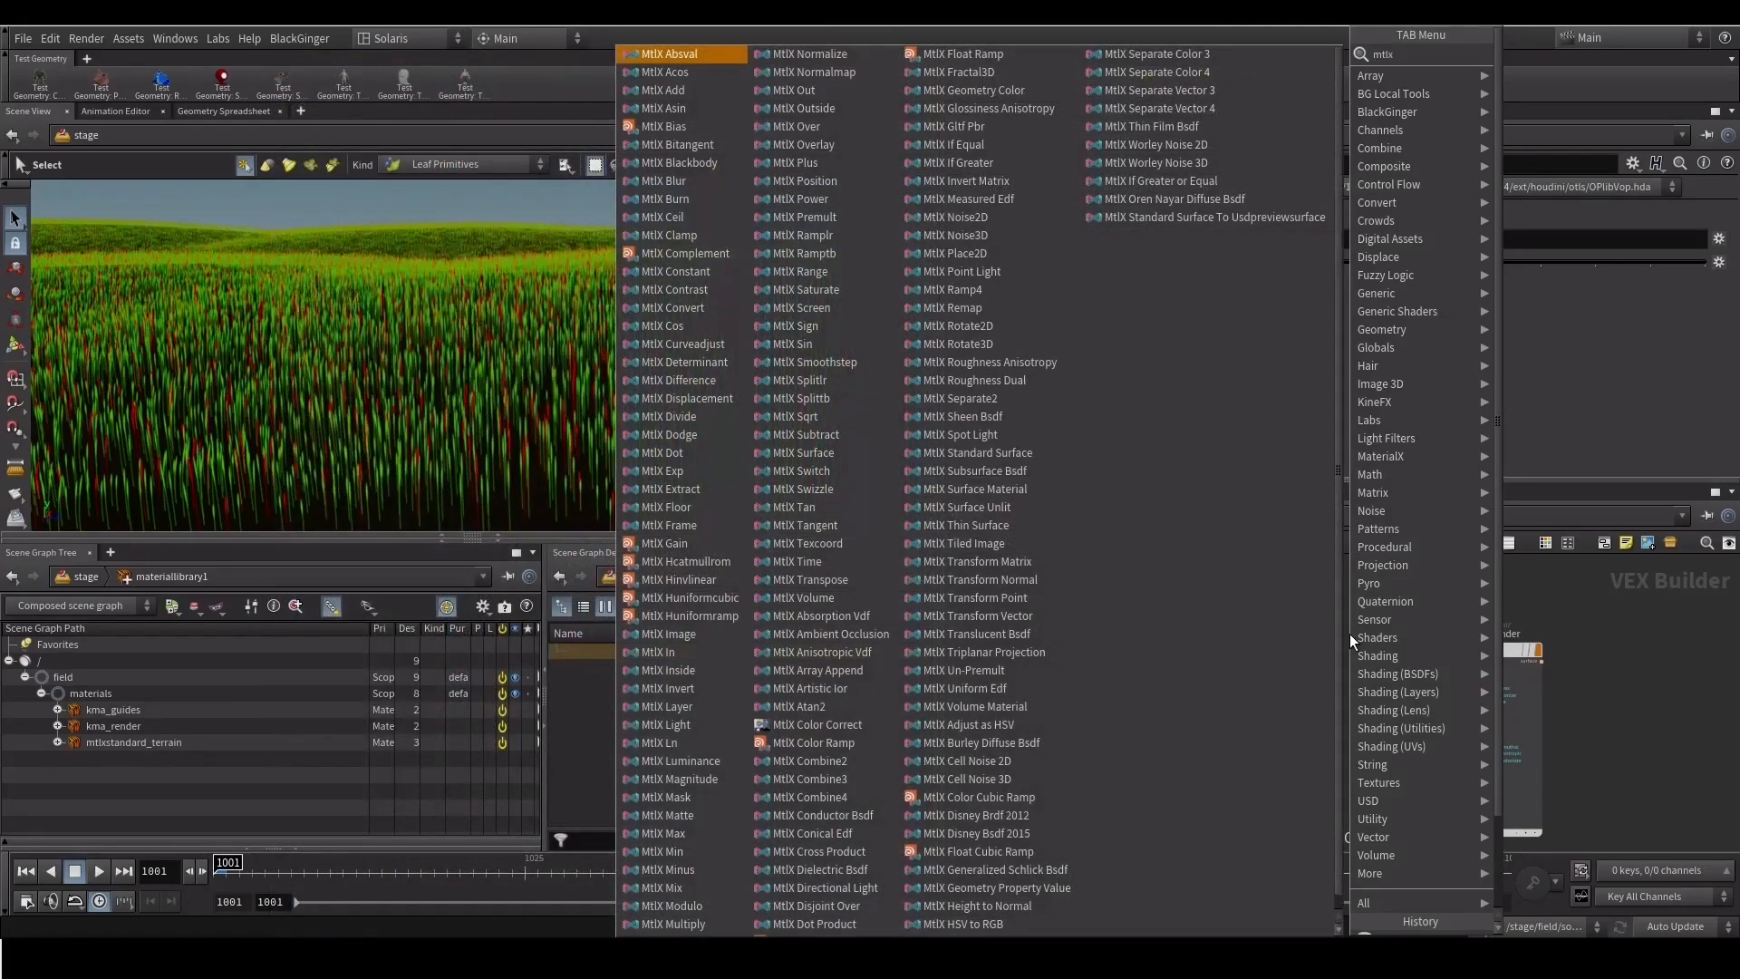
type("ce")
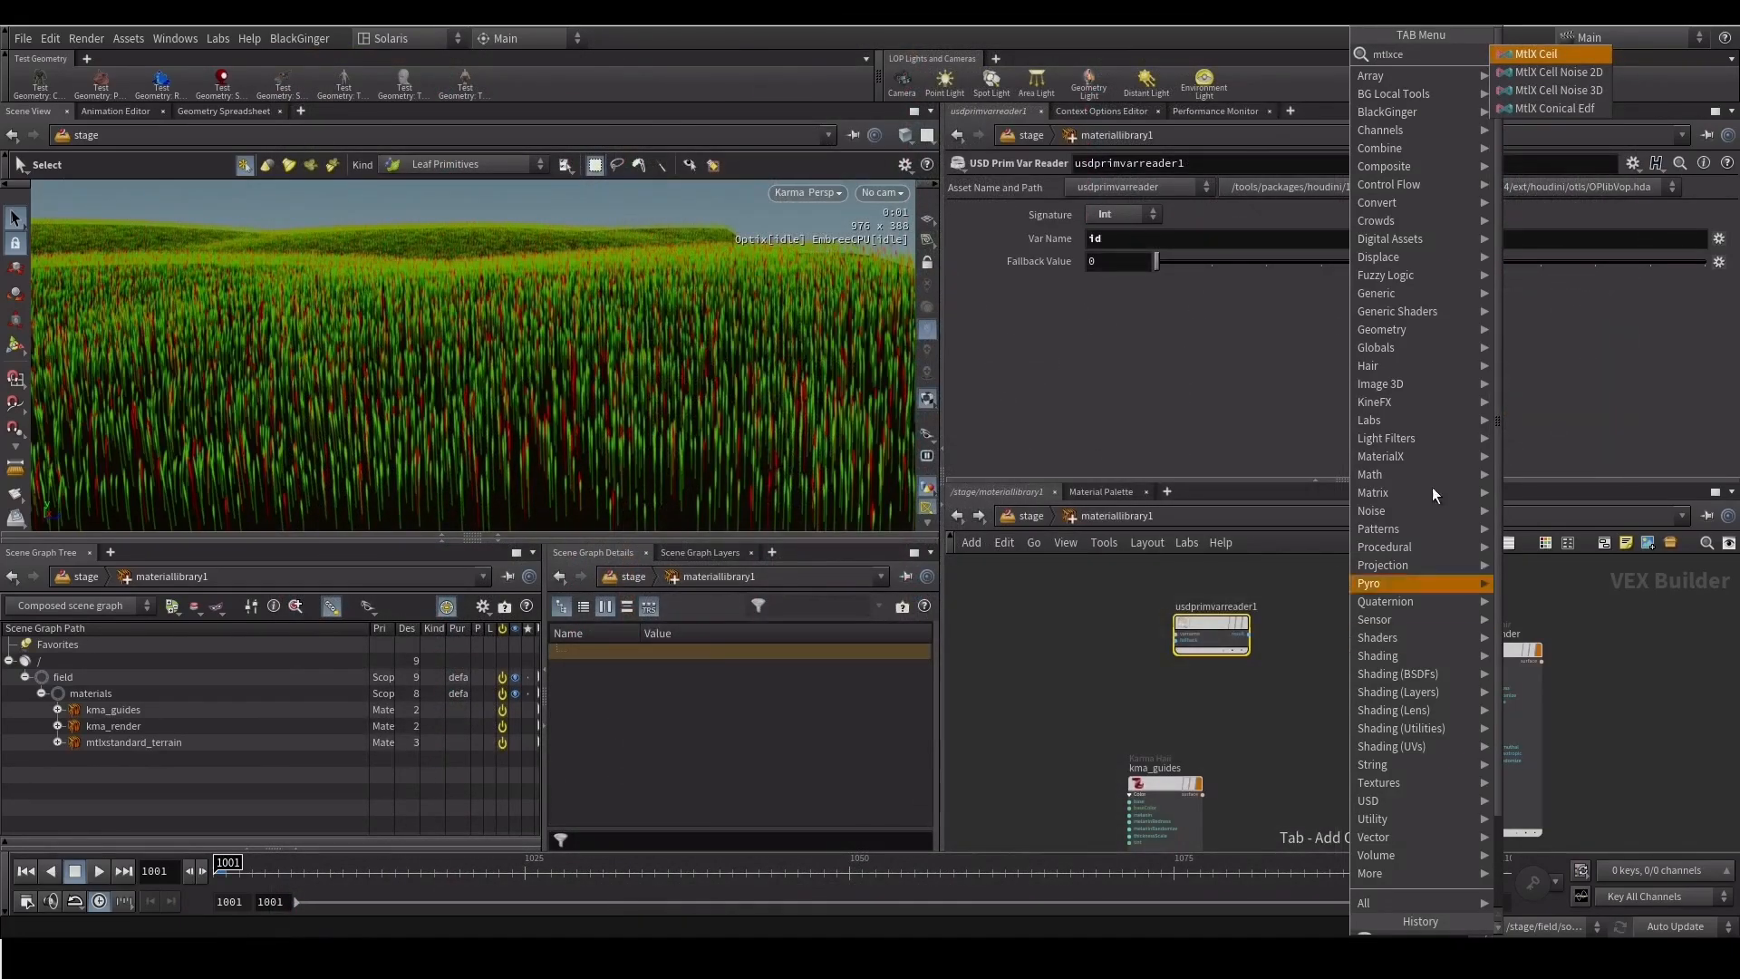
left_click(1570, 80)
left_click(1346, 634)
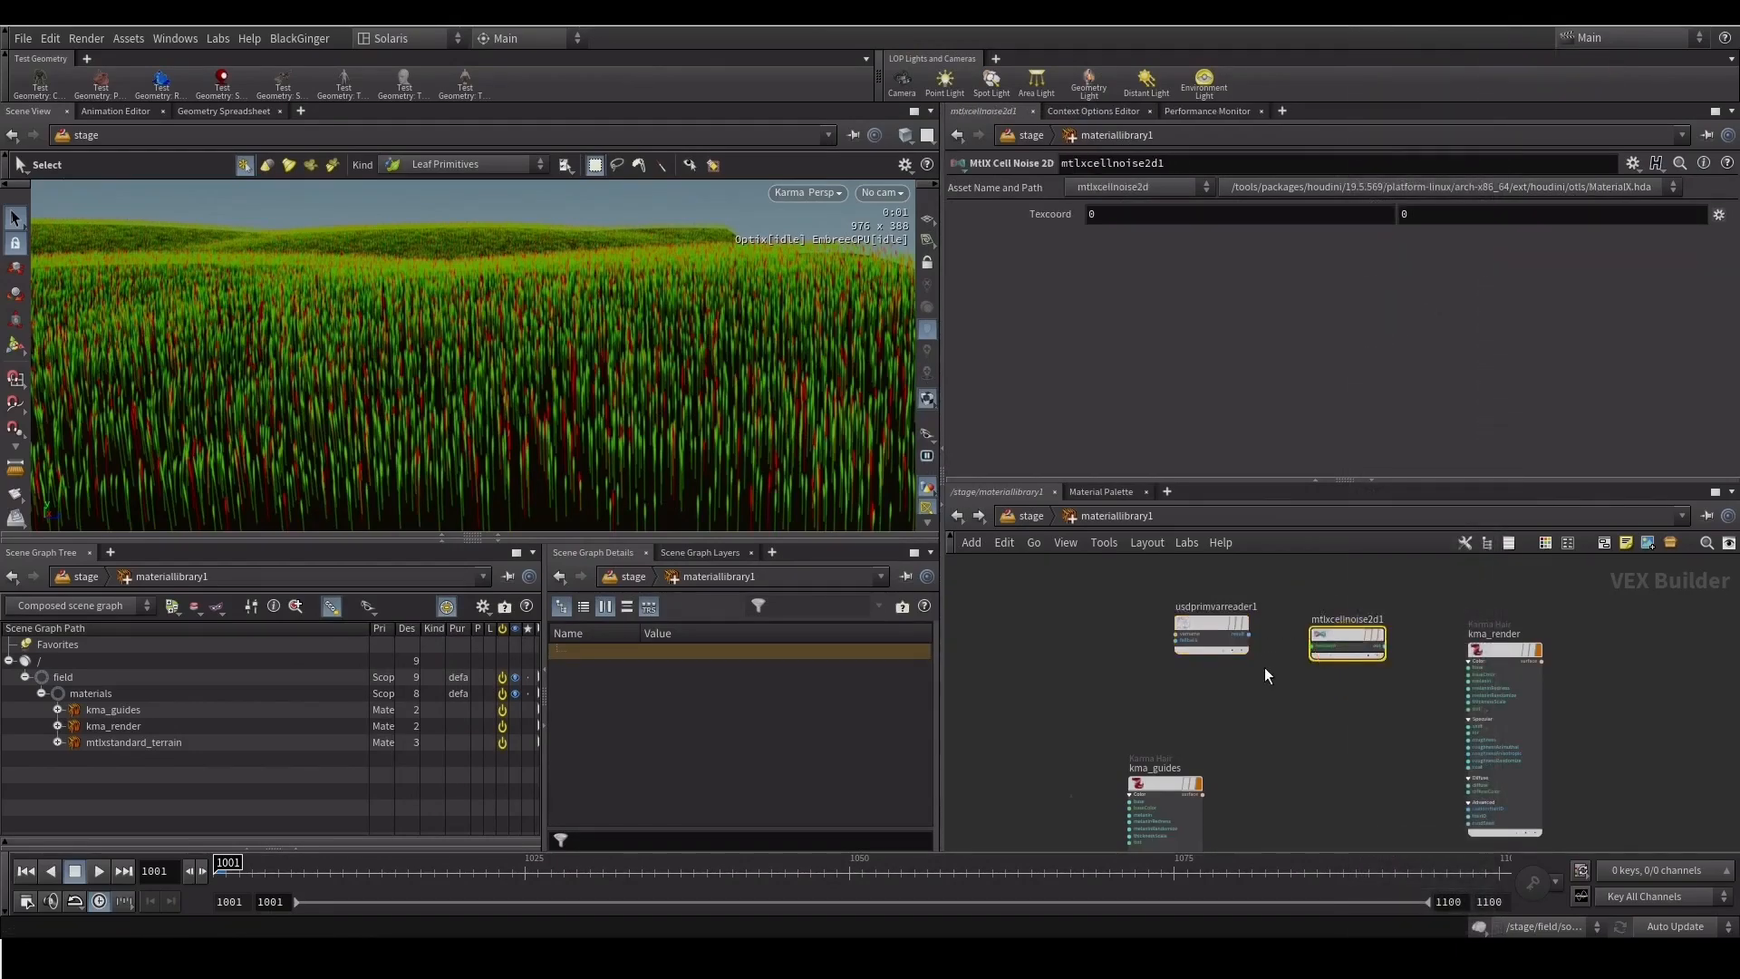
Move usdprimvarreader1 further away from mtlxcellnoise2d1 to make room between the two nodes
scroll(1267, 668, "up", 3)
middle_click_drag(1321, 699, 1381, 730)
left_click_drag(1237, 609, 1061, 591)
left_click(1061, 616)
scroll(1209, 679, "down", 2)
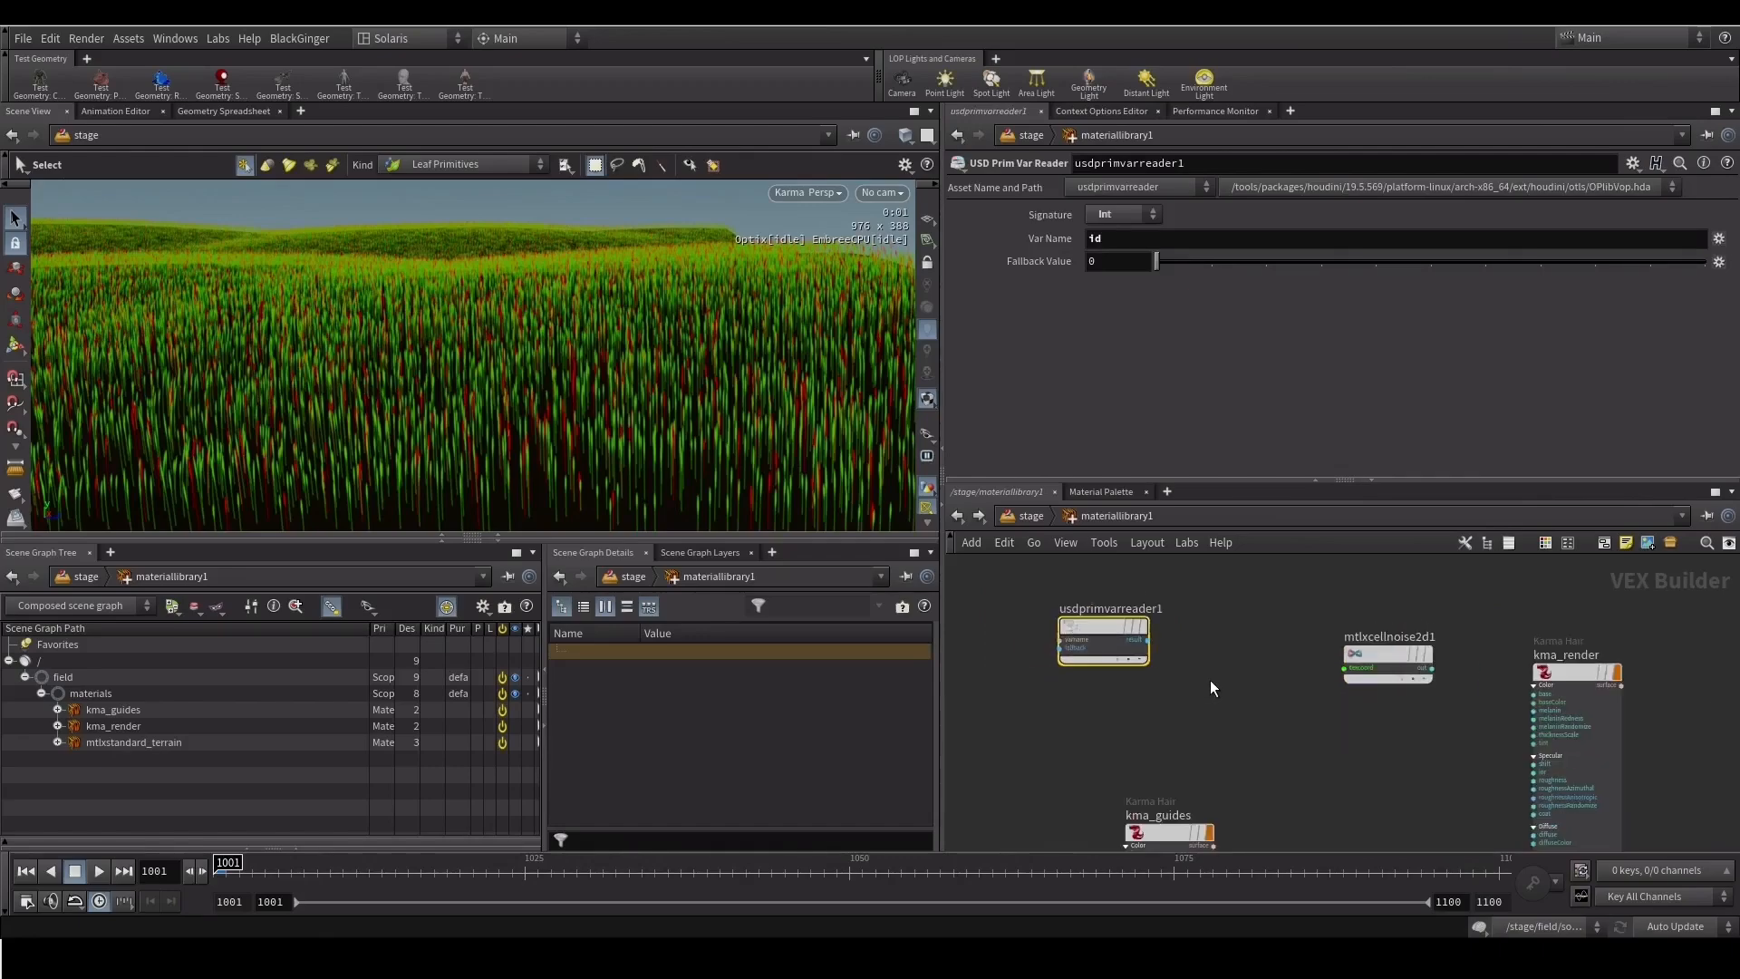
Add a MtlX Combine2 node between usdprimvarreader1 and mtlxcellnoise2d1
key("Tab")
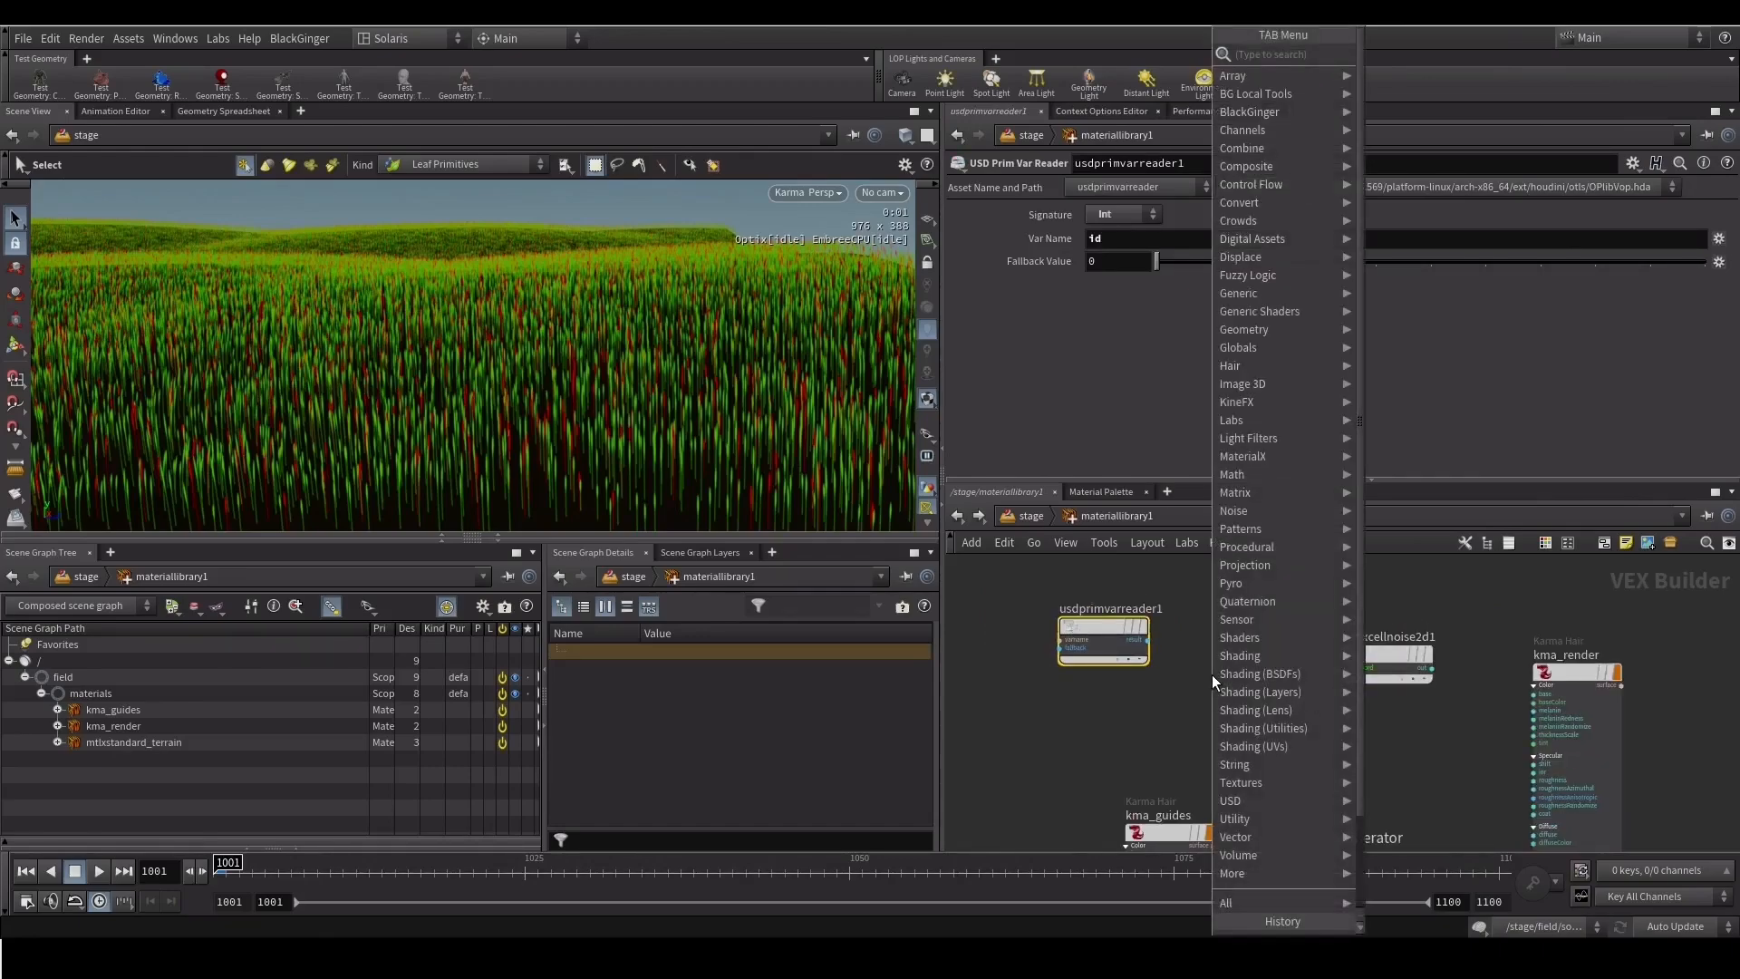
type("mtlx")
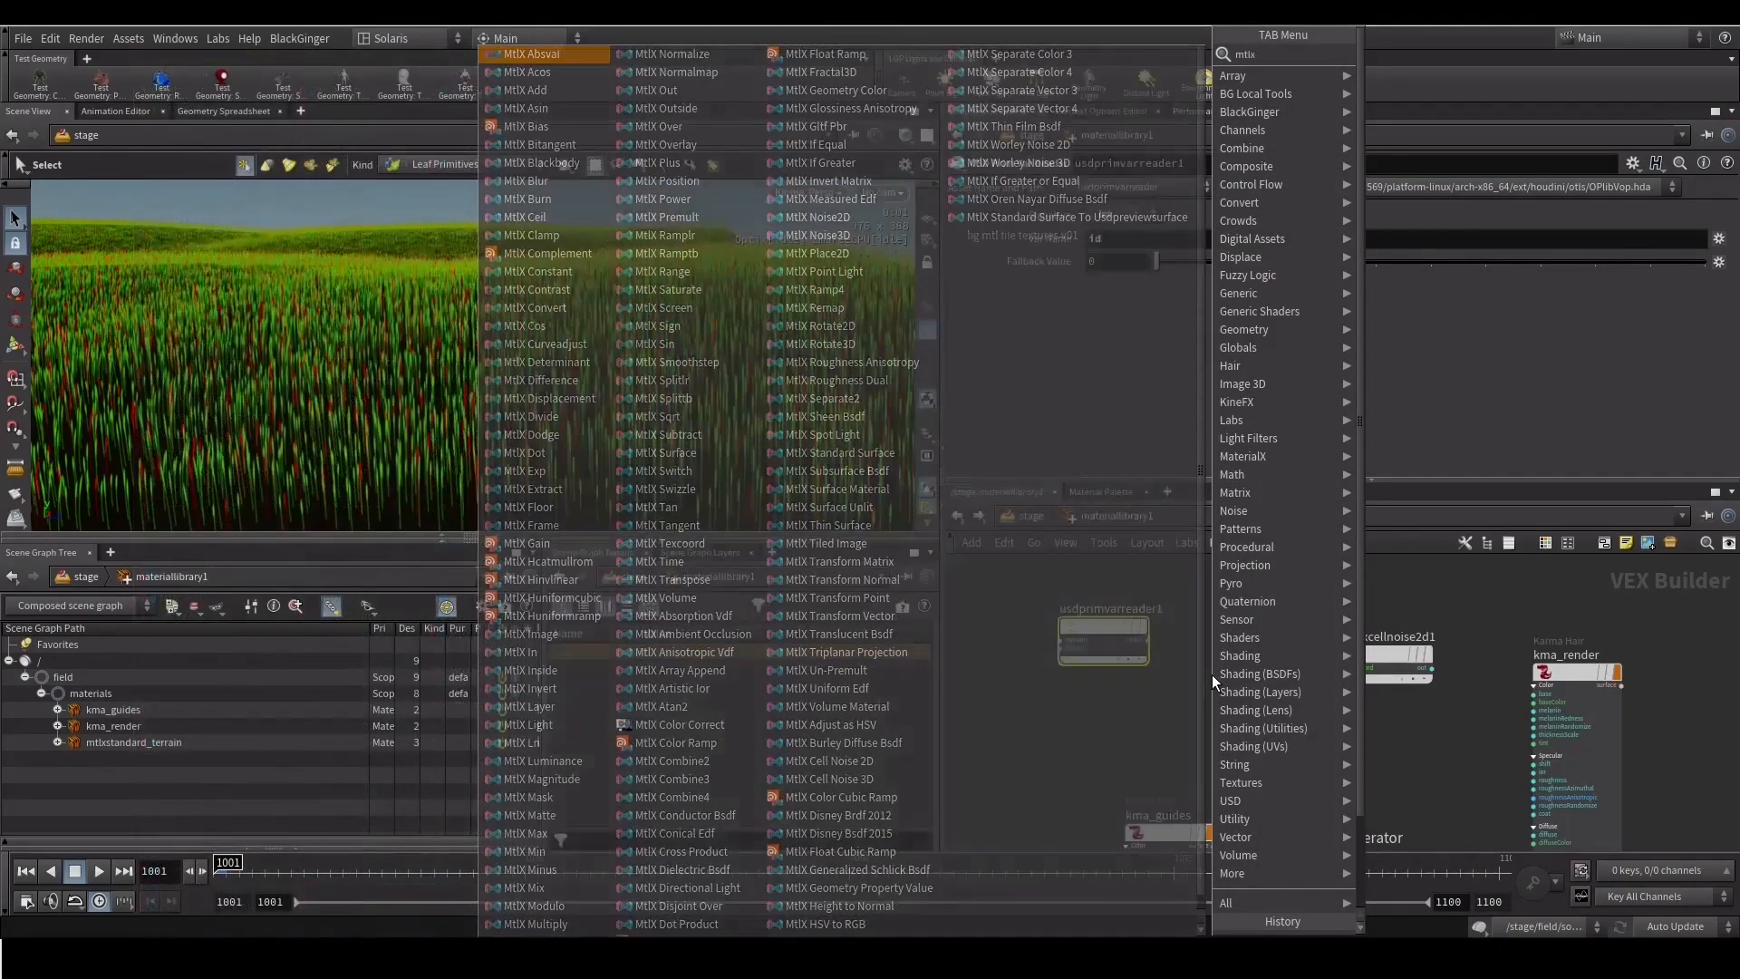
type("com")
key("Down")
key("Return")
left_click(1235, 641)
scroll(1235, 641, "up", 2)
Connect usdprimvarreader1's result to in1 of mtlxcombine2, and mtlxcombine2's output to the texcoord input of mtlxcellnoise2d1
left_click_drag(1019, 619, 990, 619)
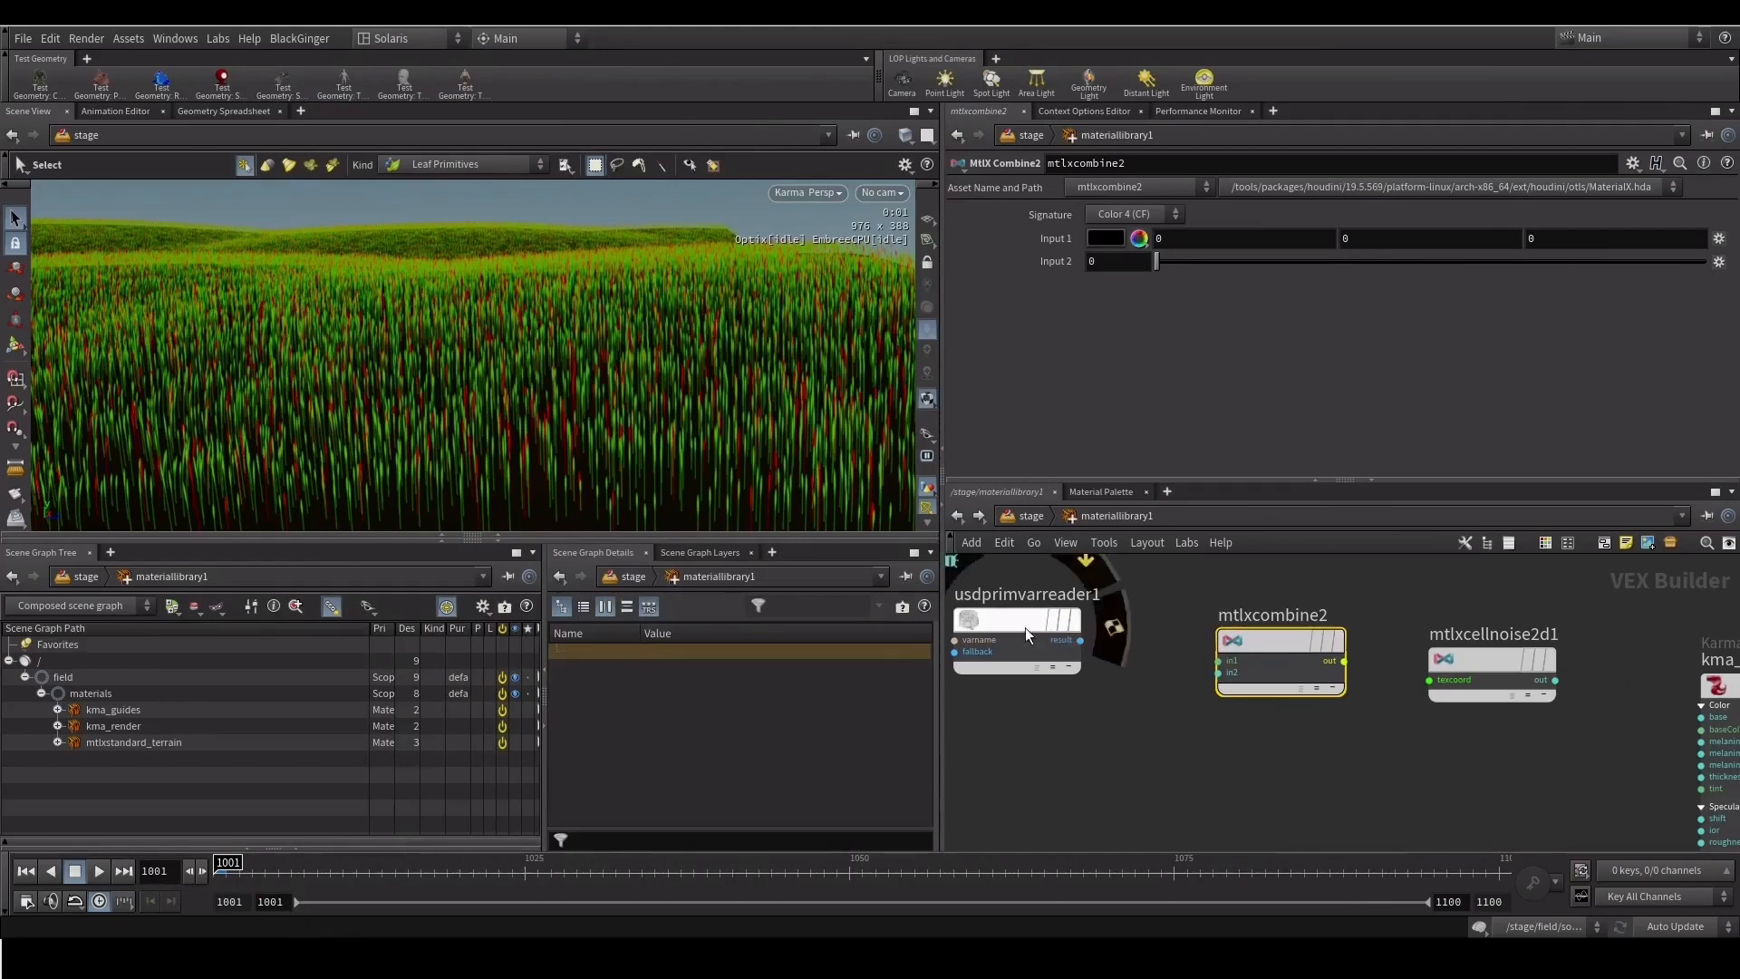
left_click(1080, 641)
left_click(1202, 662)
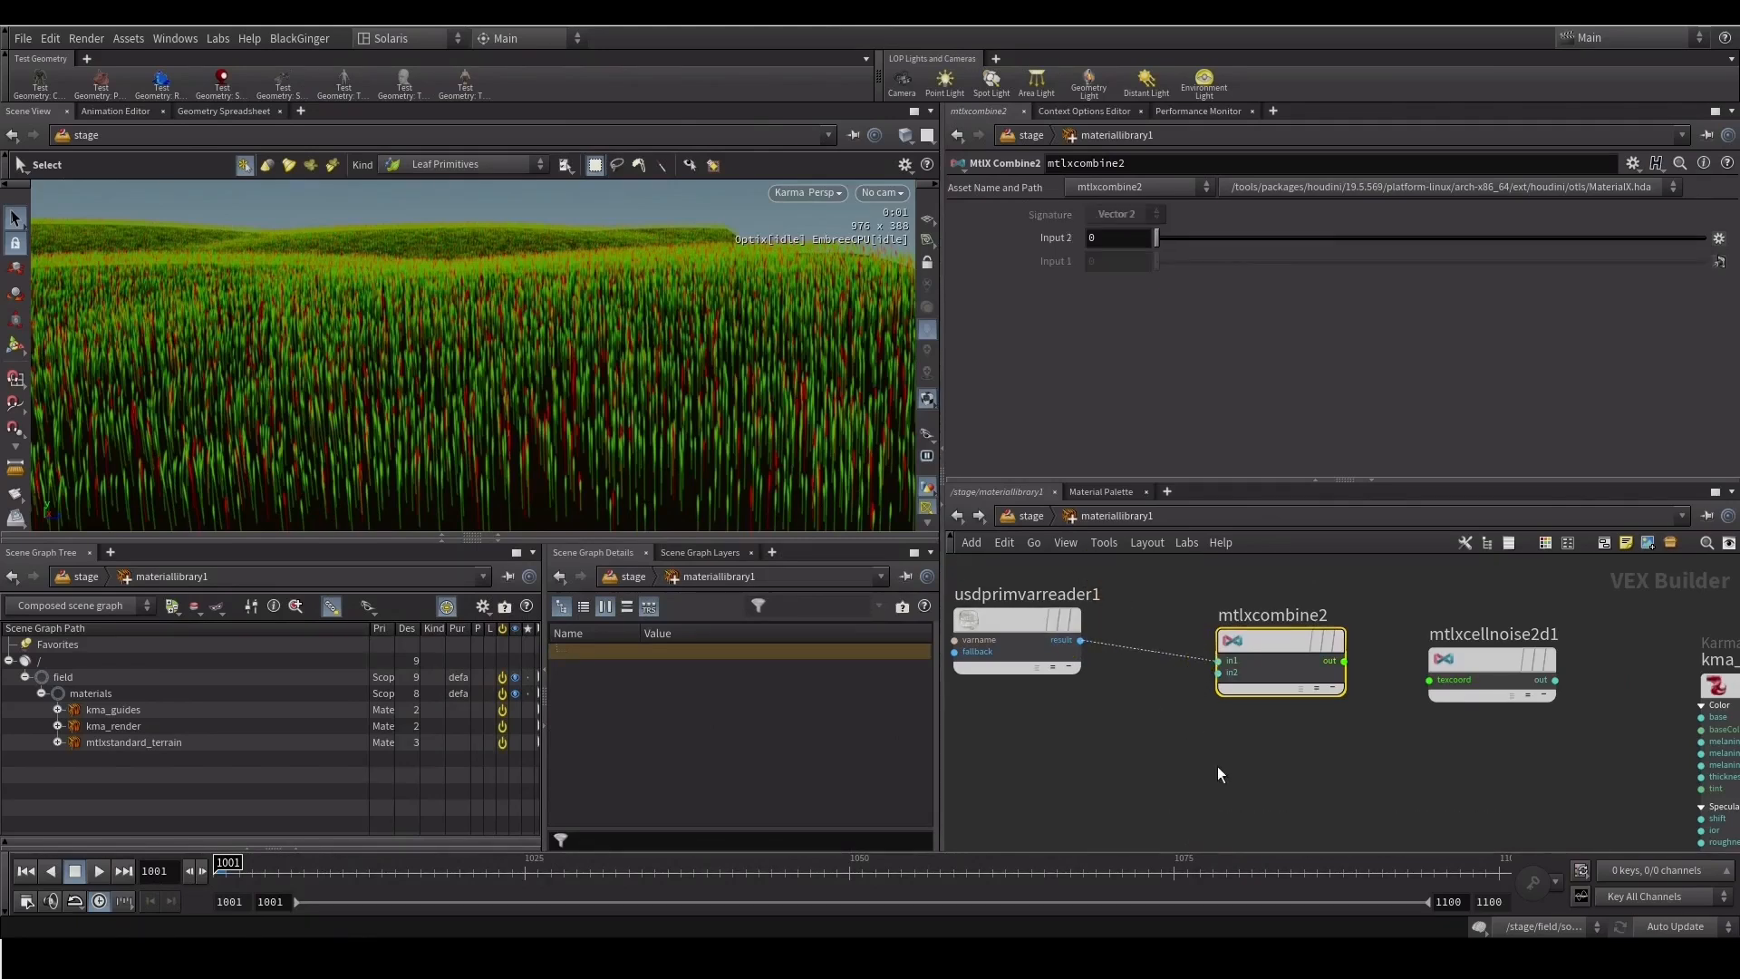
mouse_move(1273, 666)
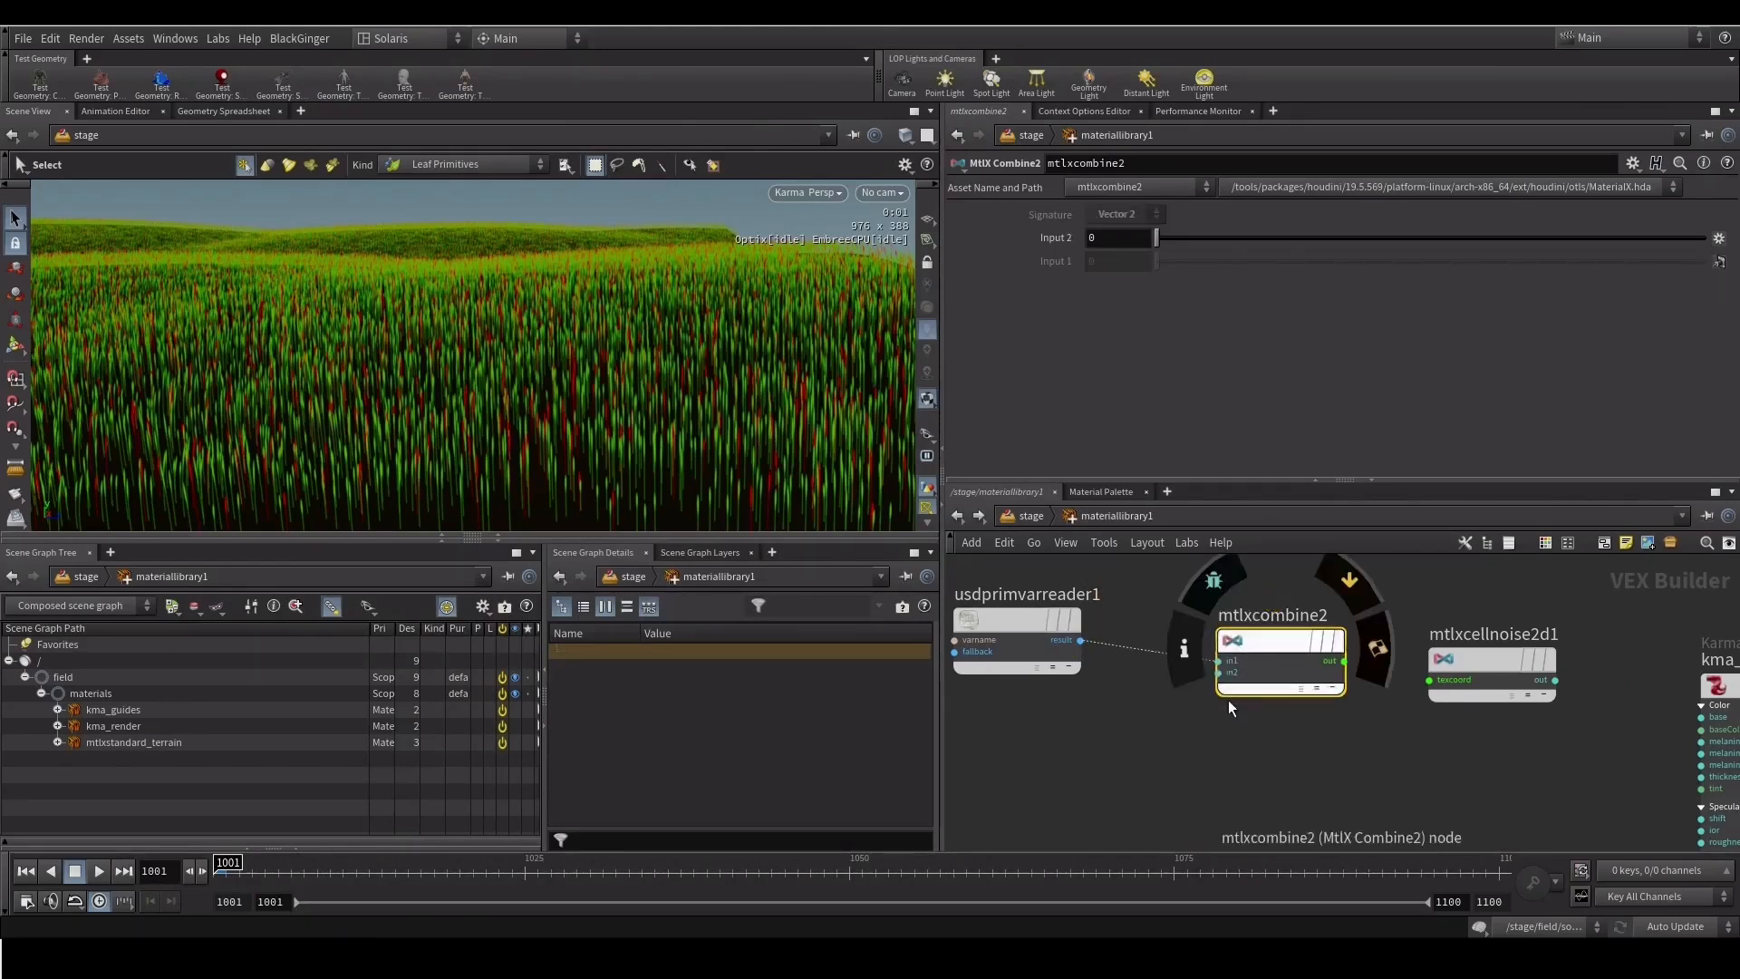
left_click_drag(1280, 642, 1249, 620)
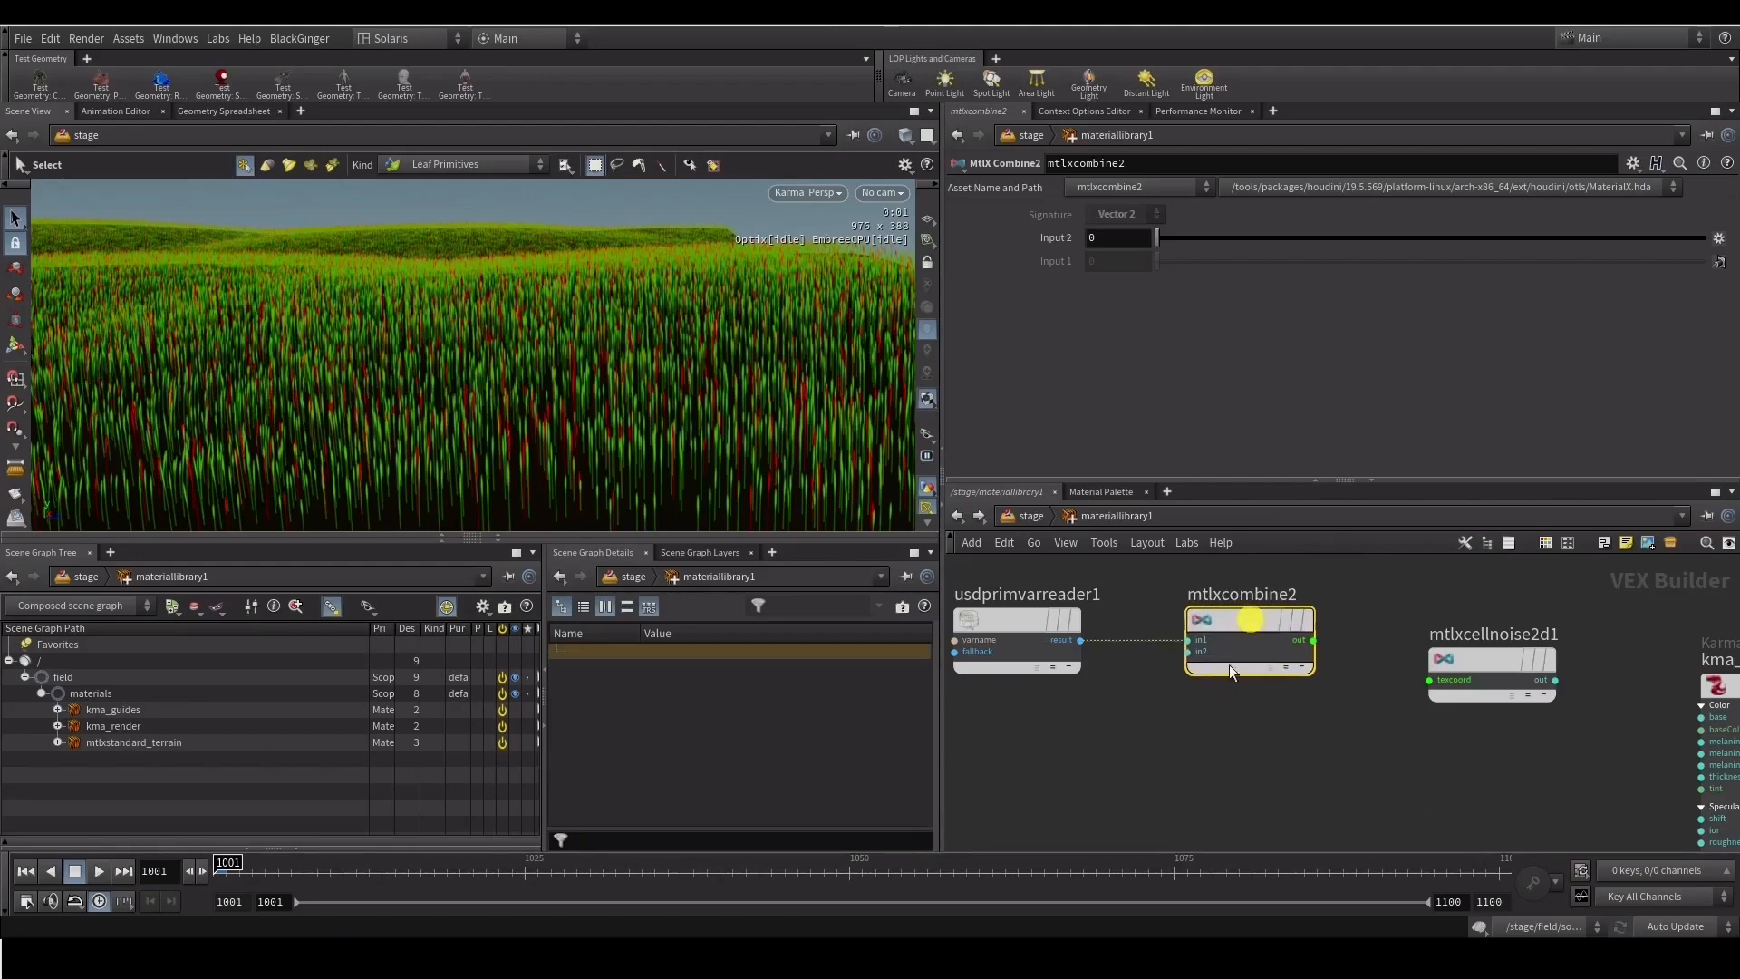
left_click(1313, 640)
left_click(1429, 680)
scroll(1341, 725, "down", 3)
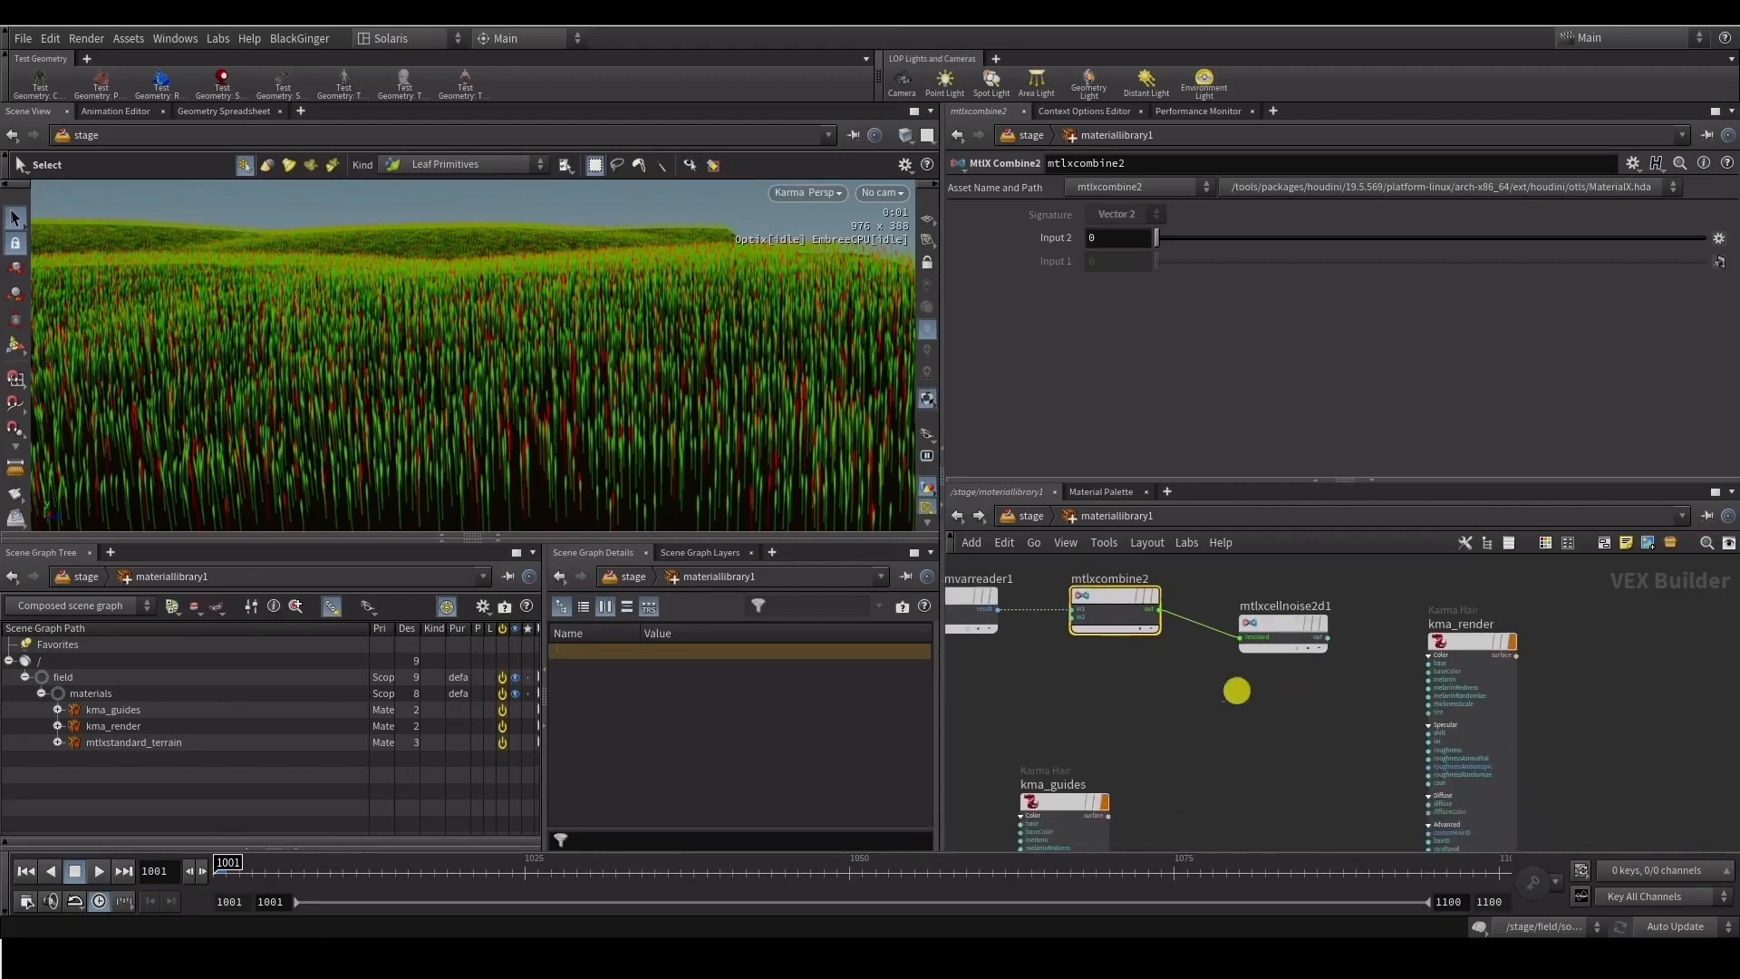
Move kma_render further away and add a MtlX Mix node between it and mtlxcellnoise2d1
left_click(1282, 623)
left_click_drag(1438, 641, 1602, 595)
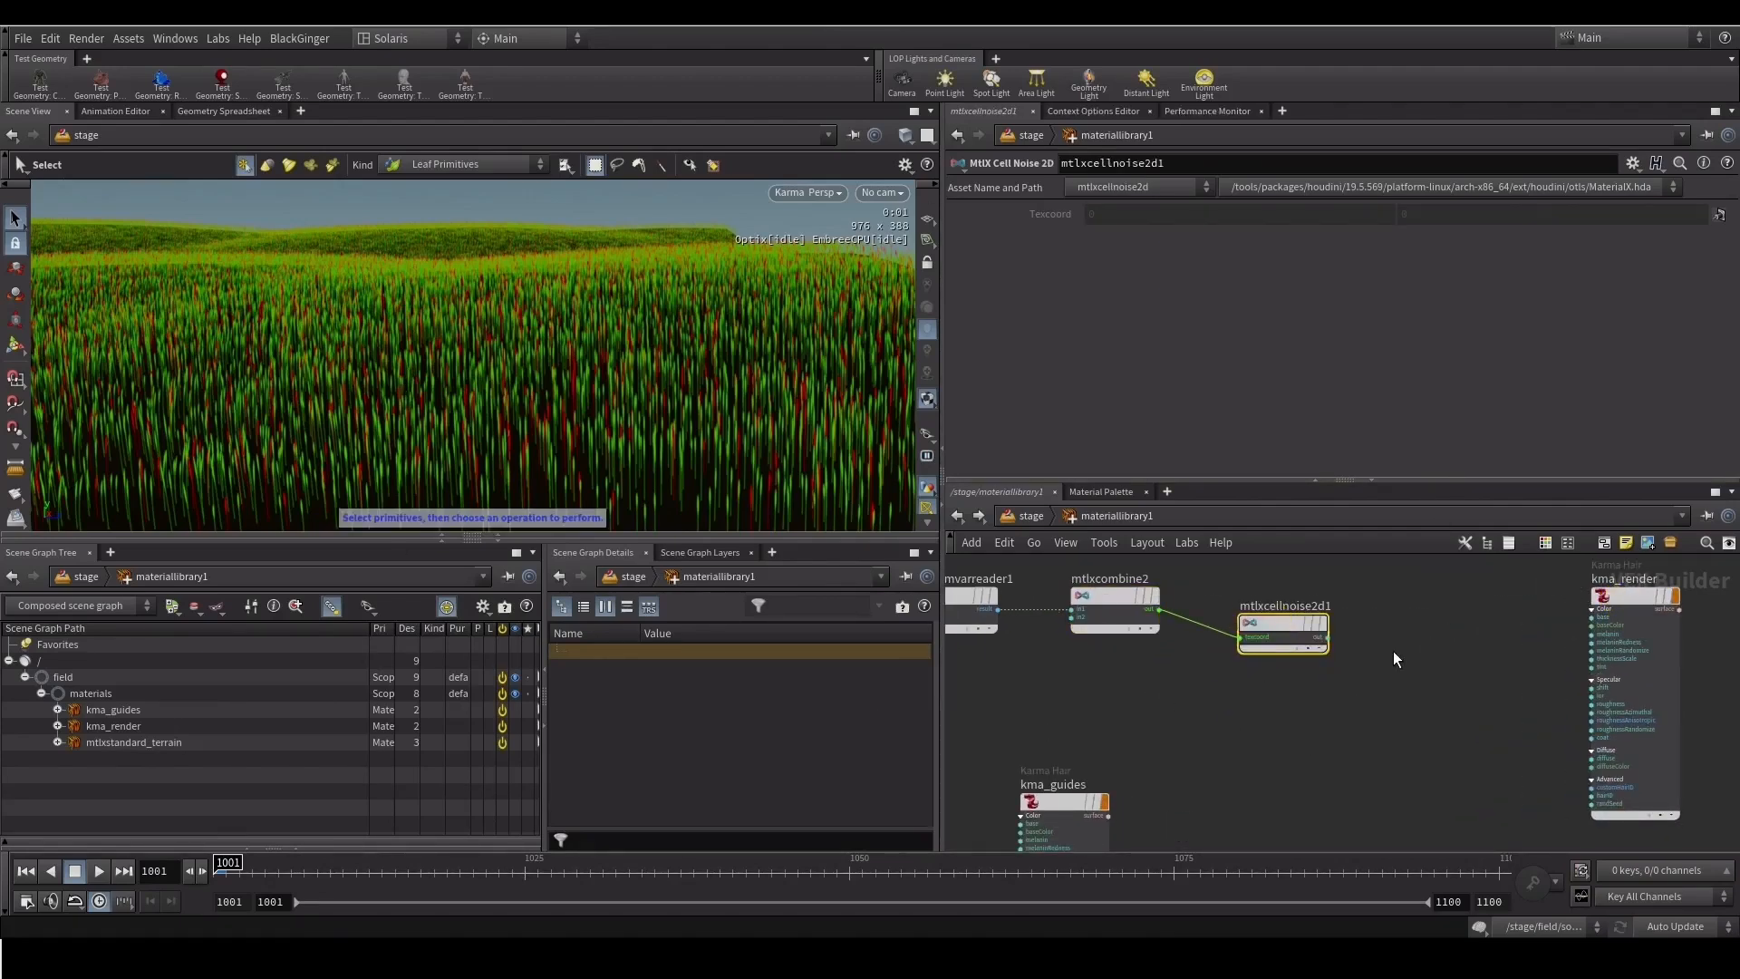
key("Tab")
type("mtlx")
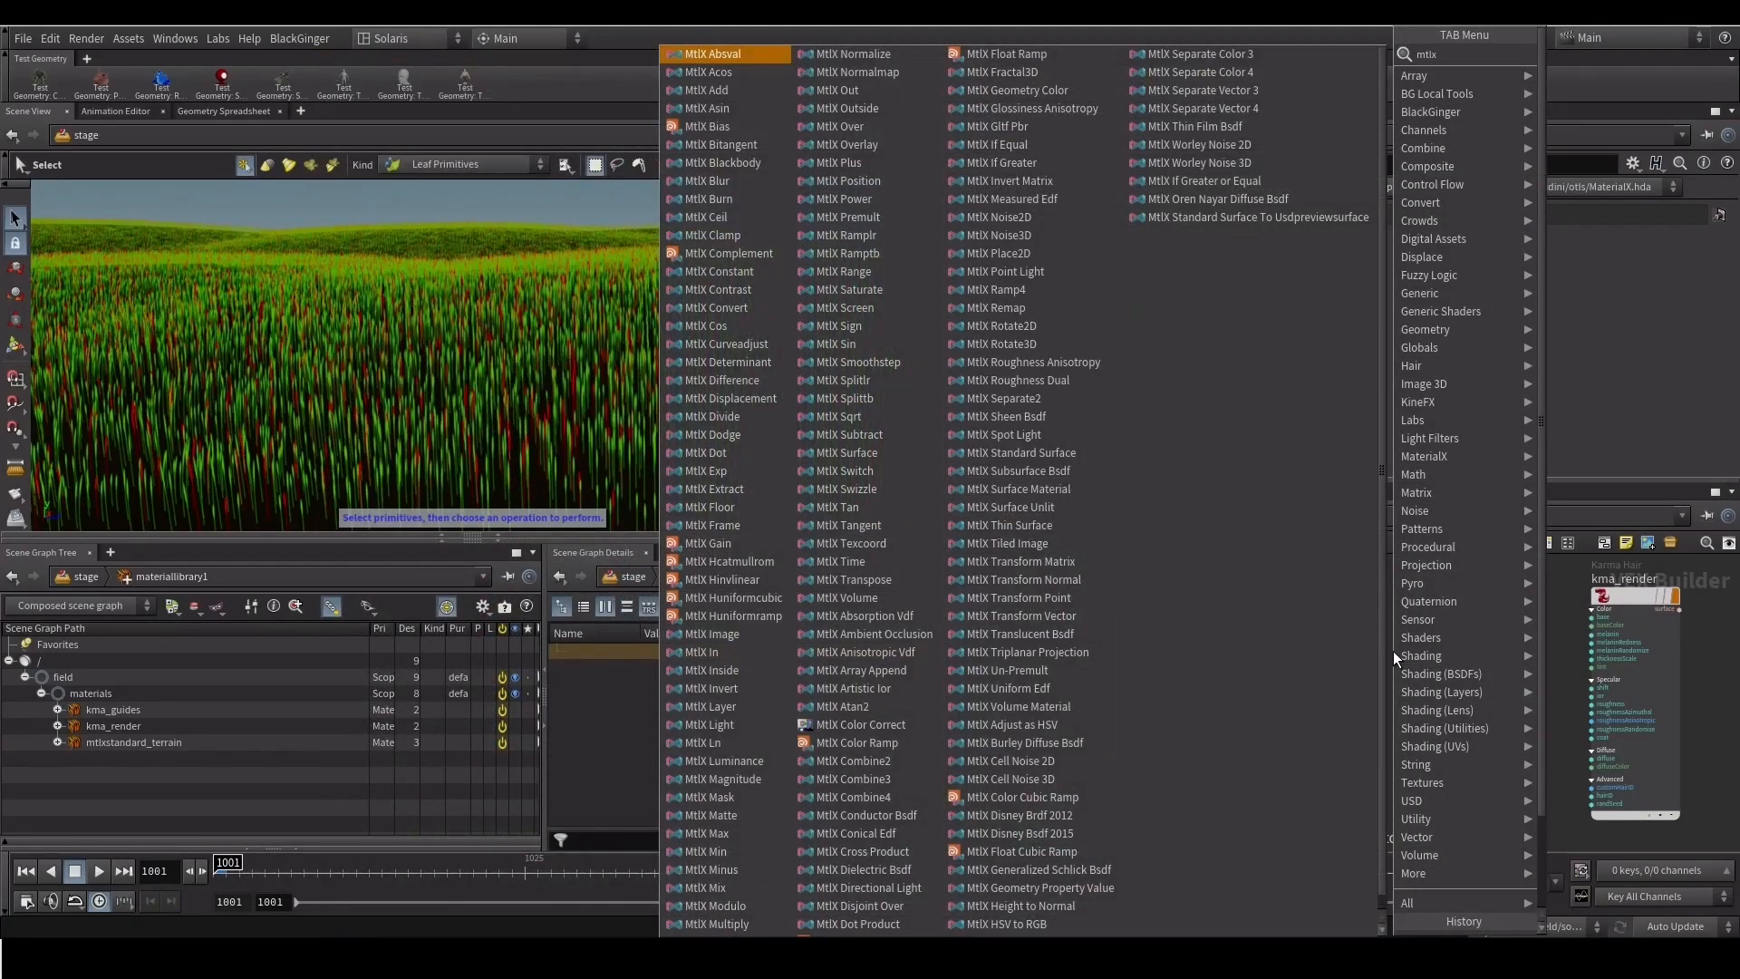
type("mi")
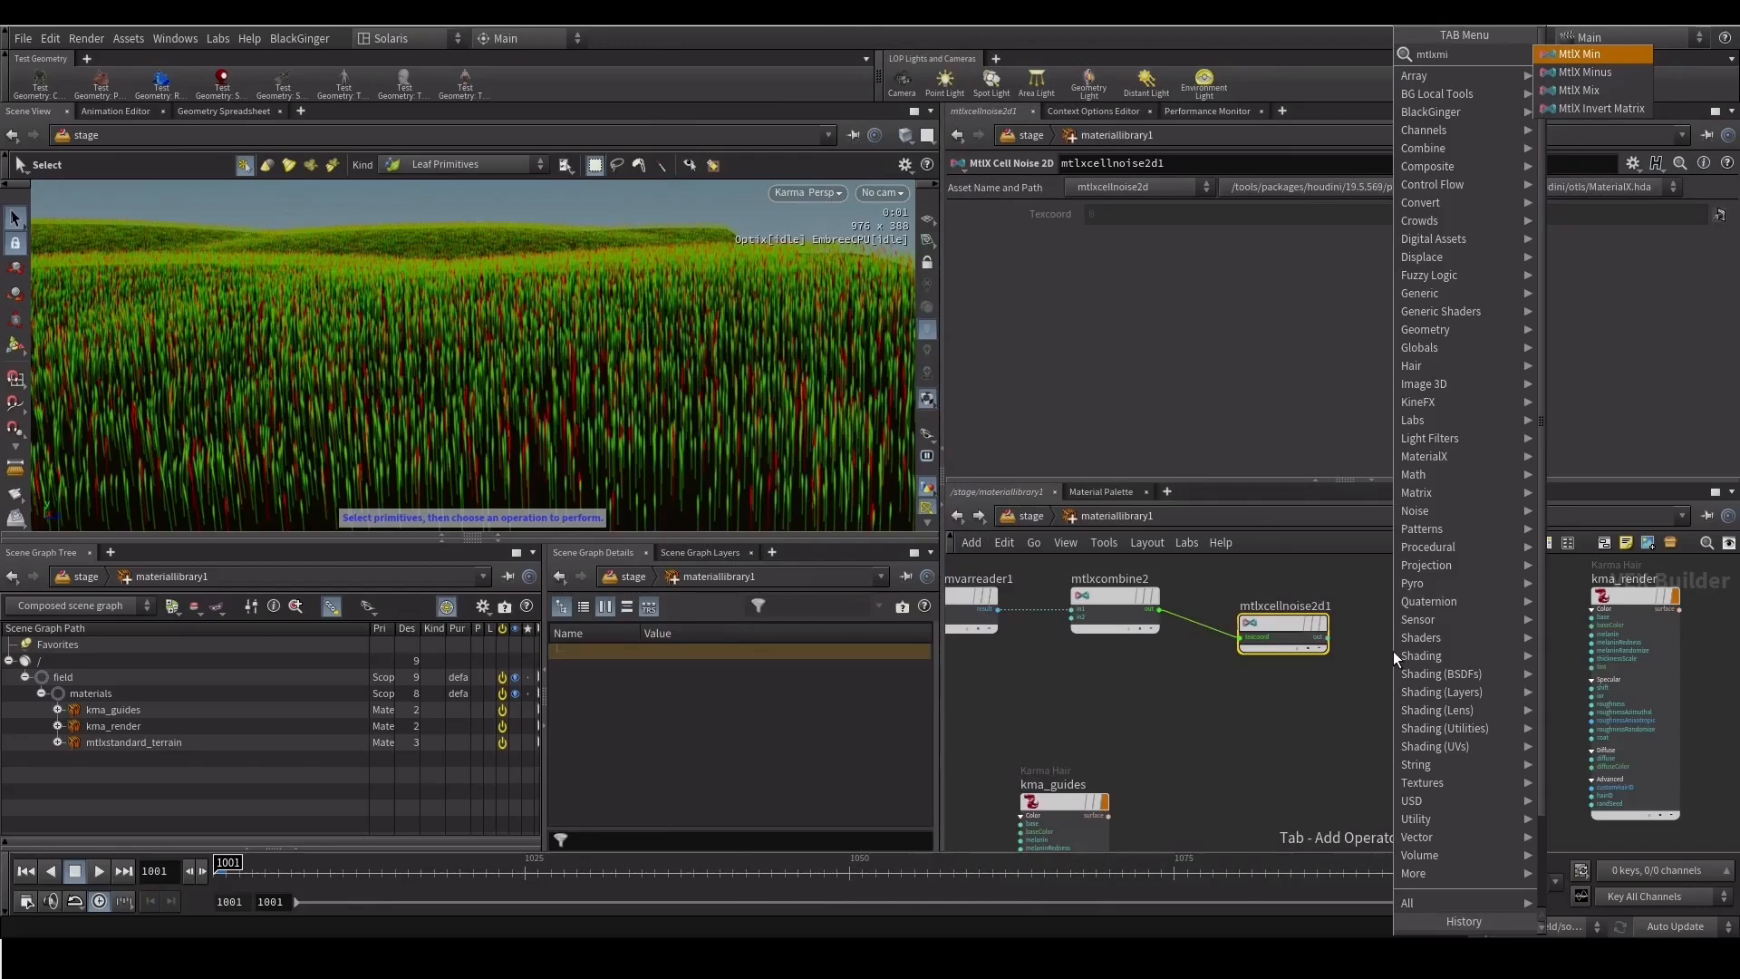
left_click(1597, 87)
left_click(1473, 627)
Connect the output of mtlxcellnoise2d1 to the mix input of mtlxmix1
scroll(1363, 671, "up", 3)
left_click(1280, 612)
left_click(1474, 684)
Connect the output of mtlxmix1 to the diffuseColor input of kma_render
scroll(1370, 737, "down", 3)
middle_click_drag(1345, 742, 1111, 725)
scroll(1223, 725, "up", 2)
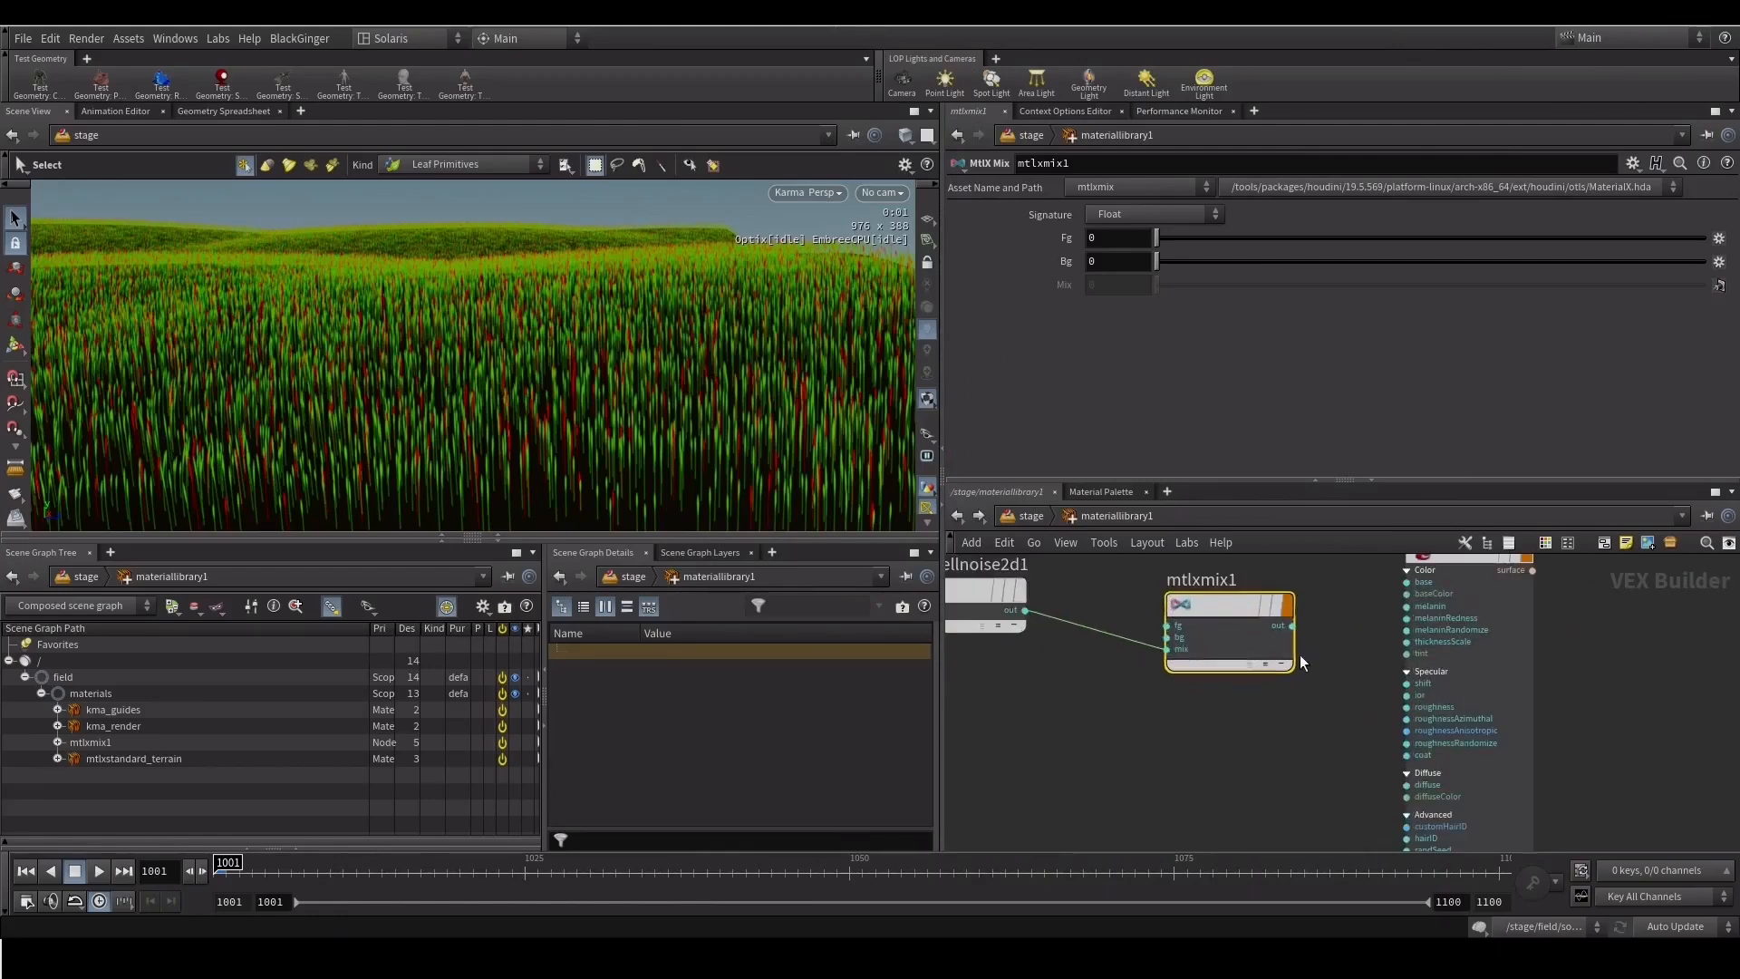
left_click(1285, 628)
middle_click_drag(1323, 768, 1283, 677)
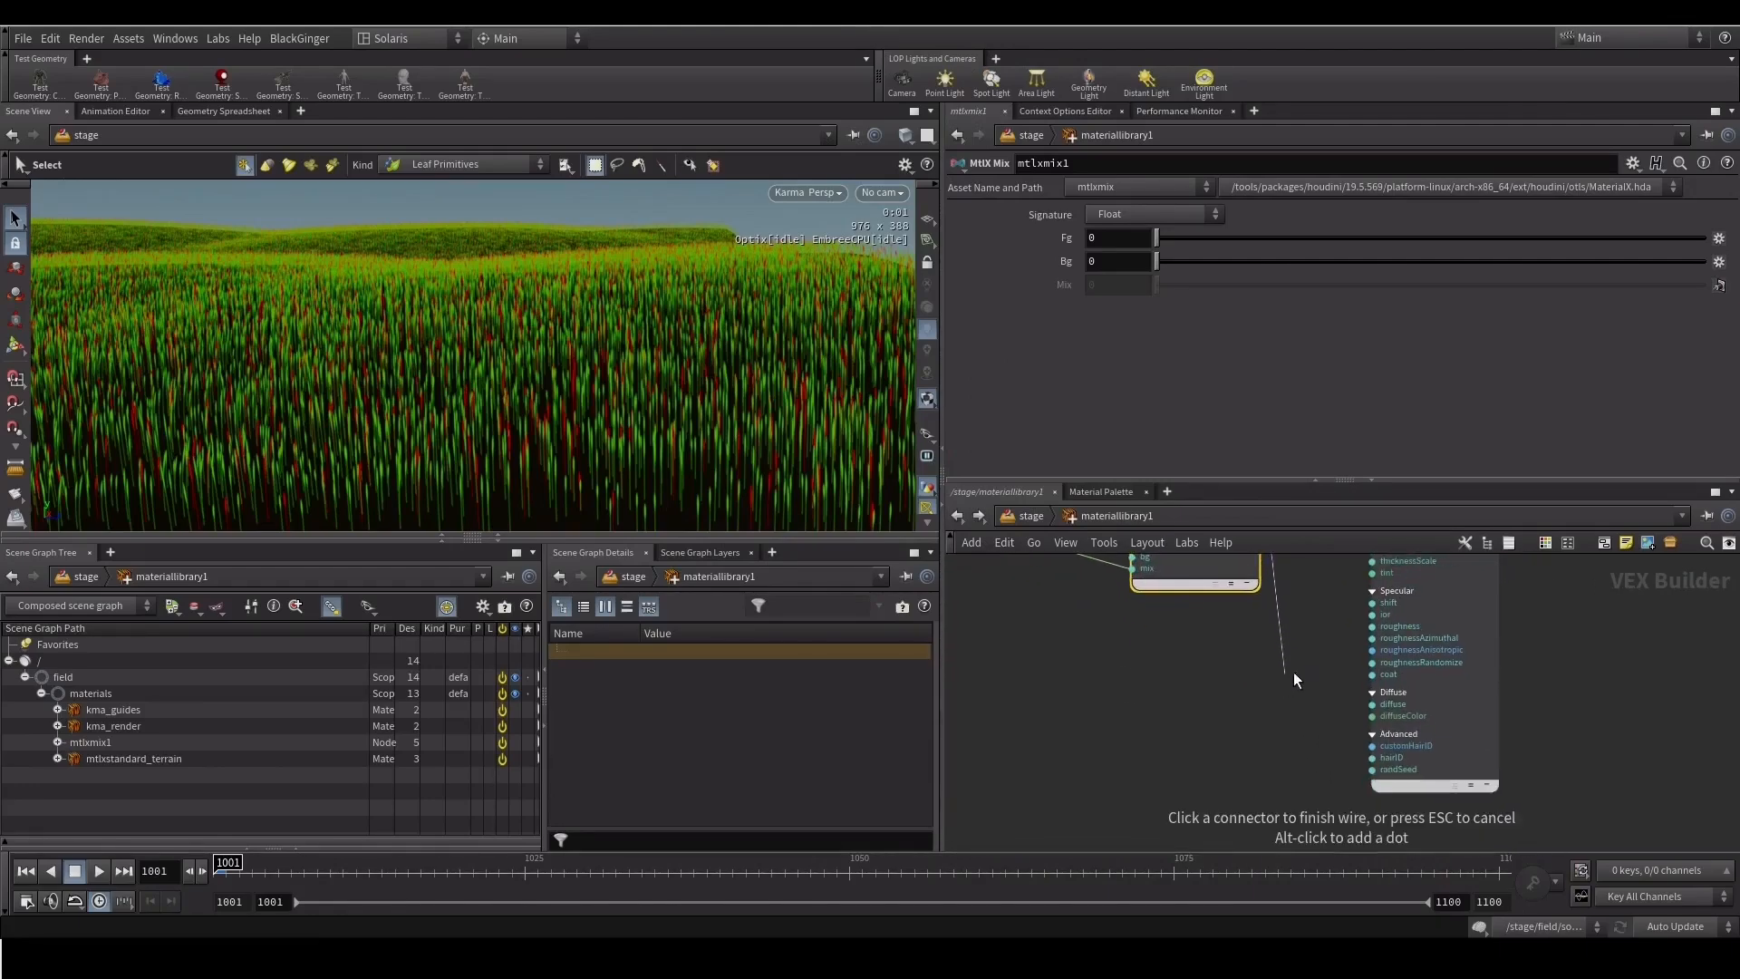
left_click(1355, 715)
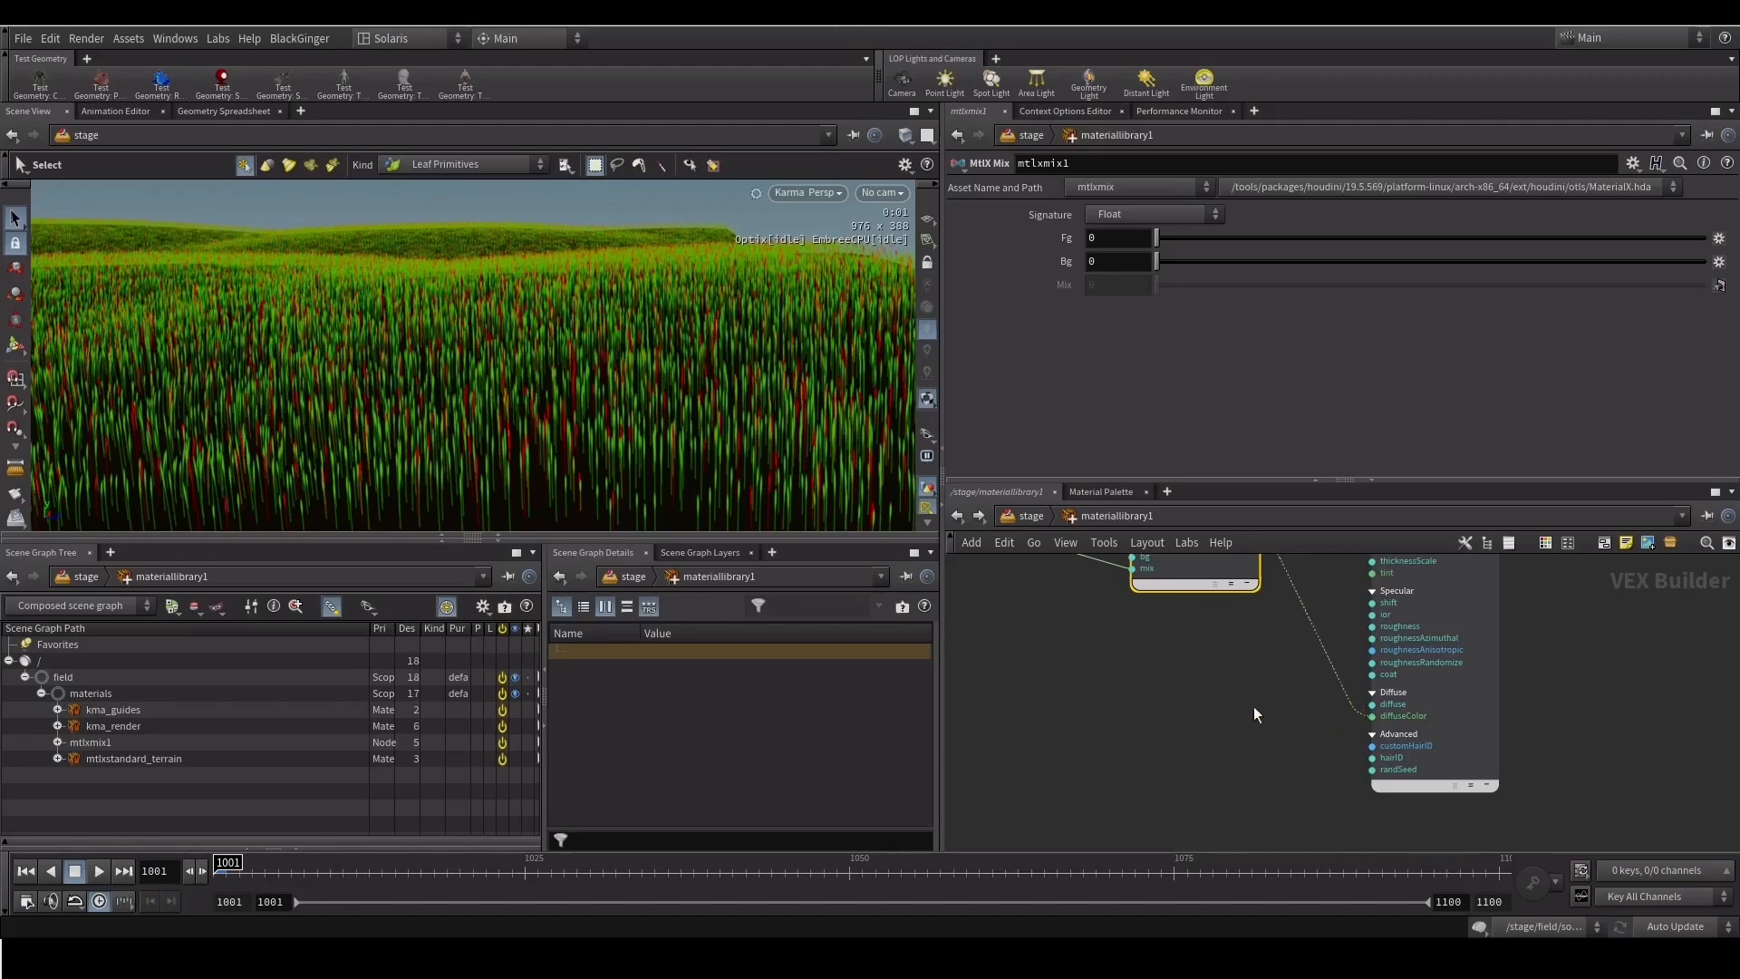
middle_click_drag(1140, 699, 1196, 802)
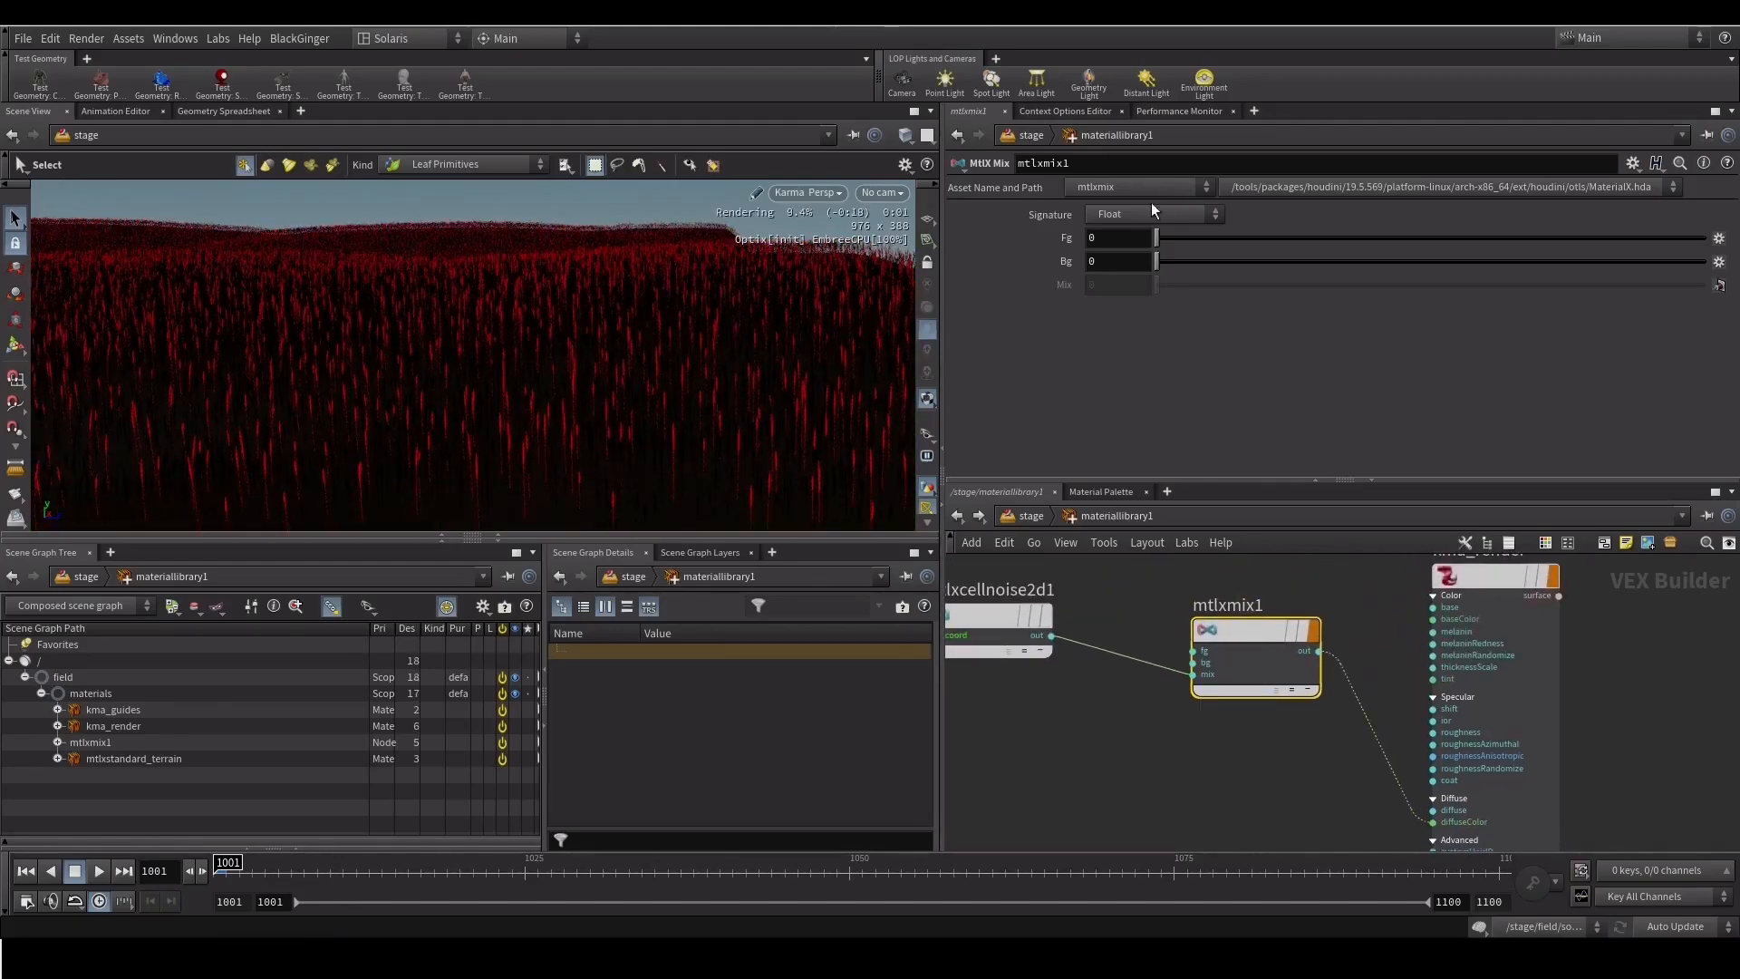
Set mtlxmix1's signature to Color and enlarge the area showing its parameters
left_click(1140, 217)
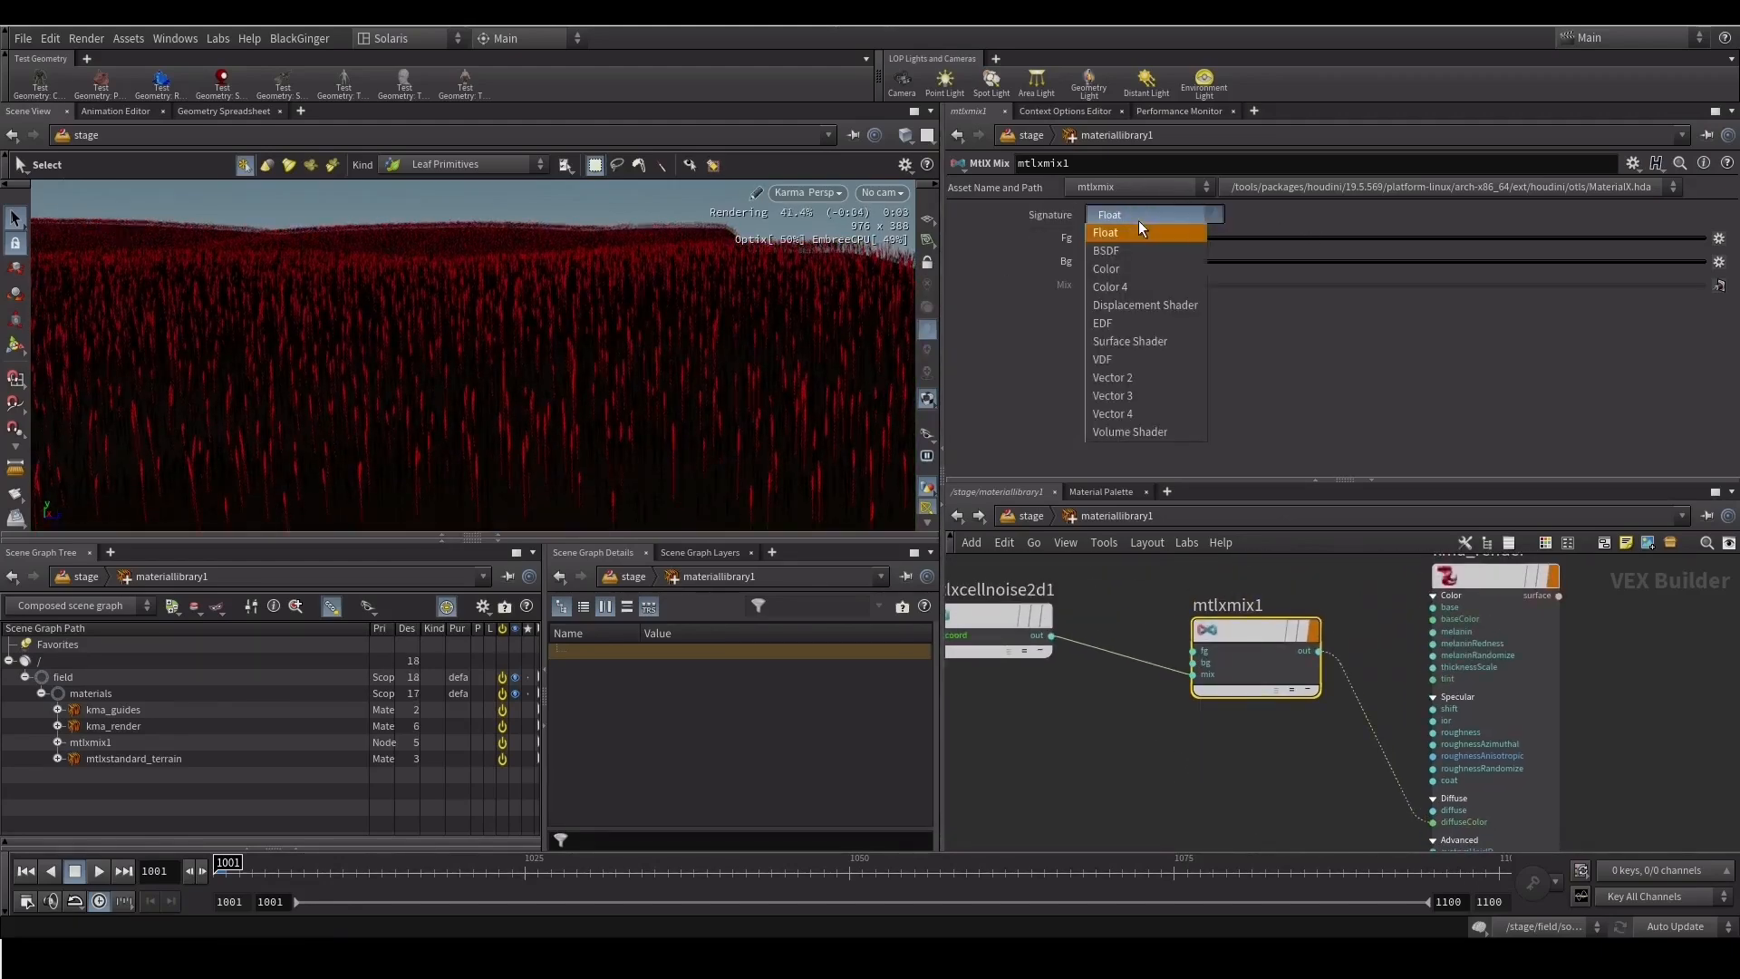
left_click(1138, 269)
left_click_drag(1033, 480, 1038, 503)
Set mtlxmix1's Fg colour to pure blue (0, 0, 1) and its Bg colour to green (0, 0.5, 0)
left_click(1104, 263)
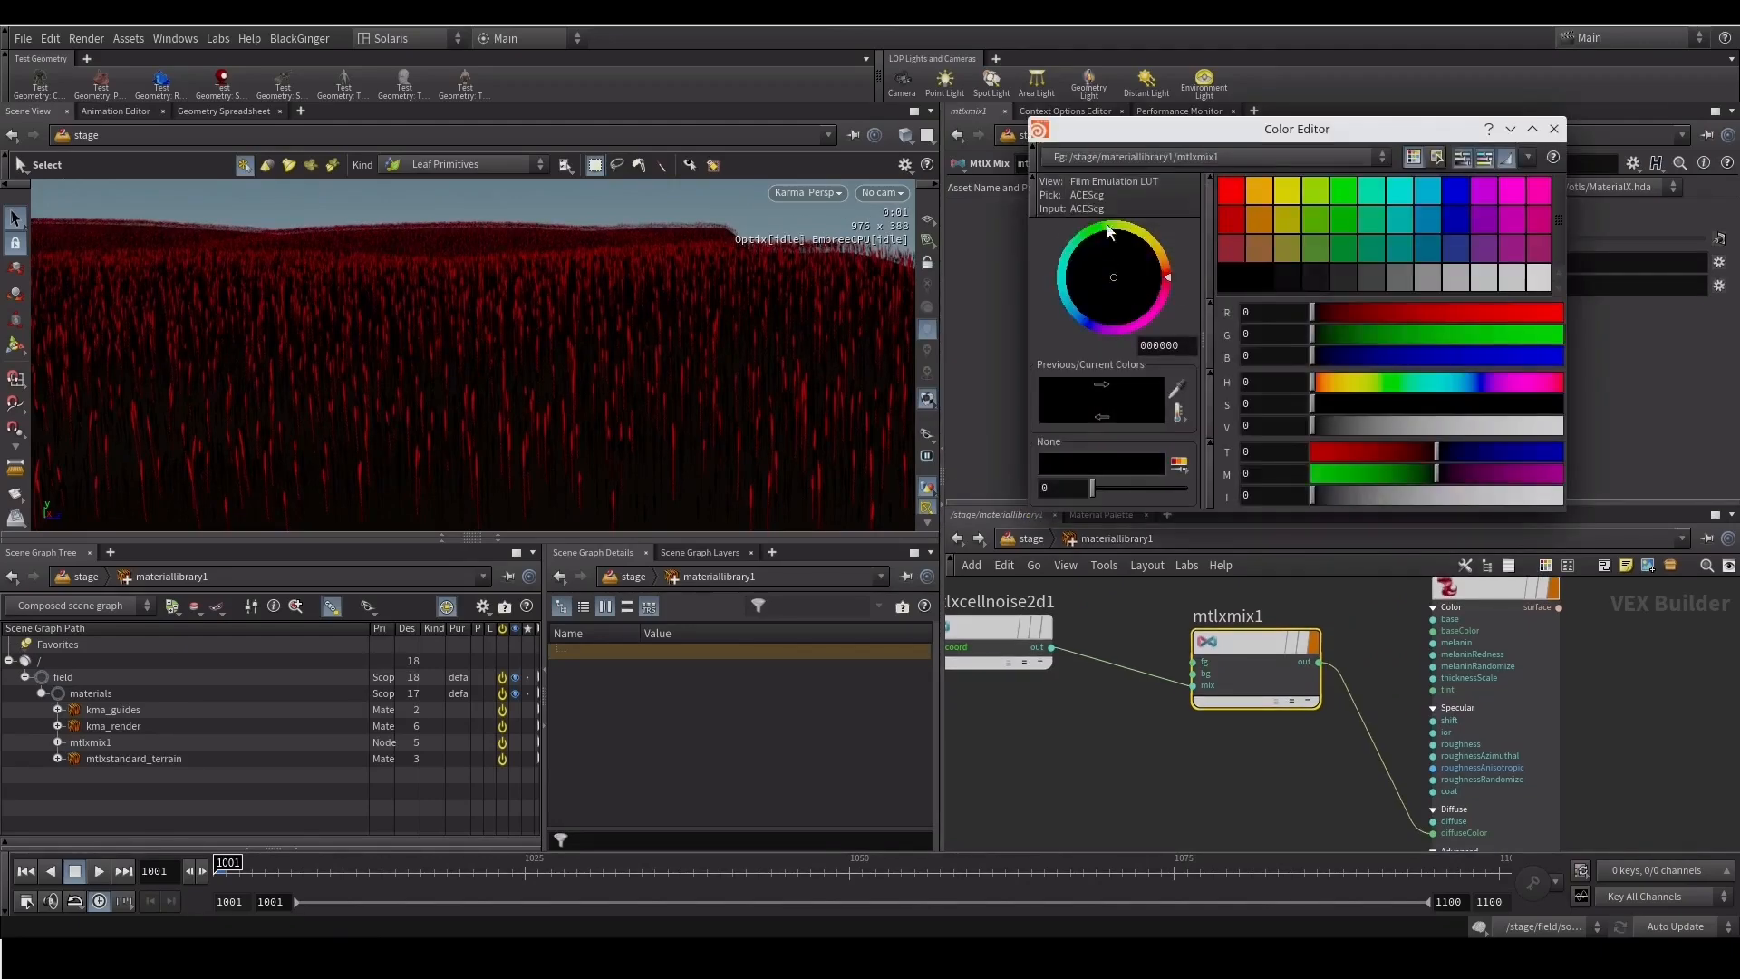
left_click(1454, 192)
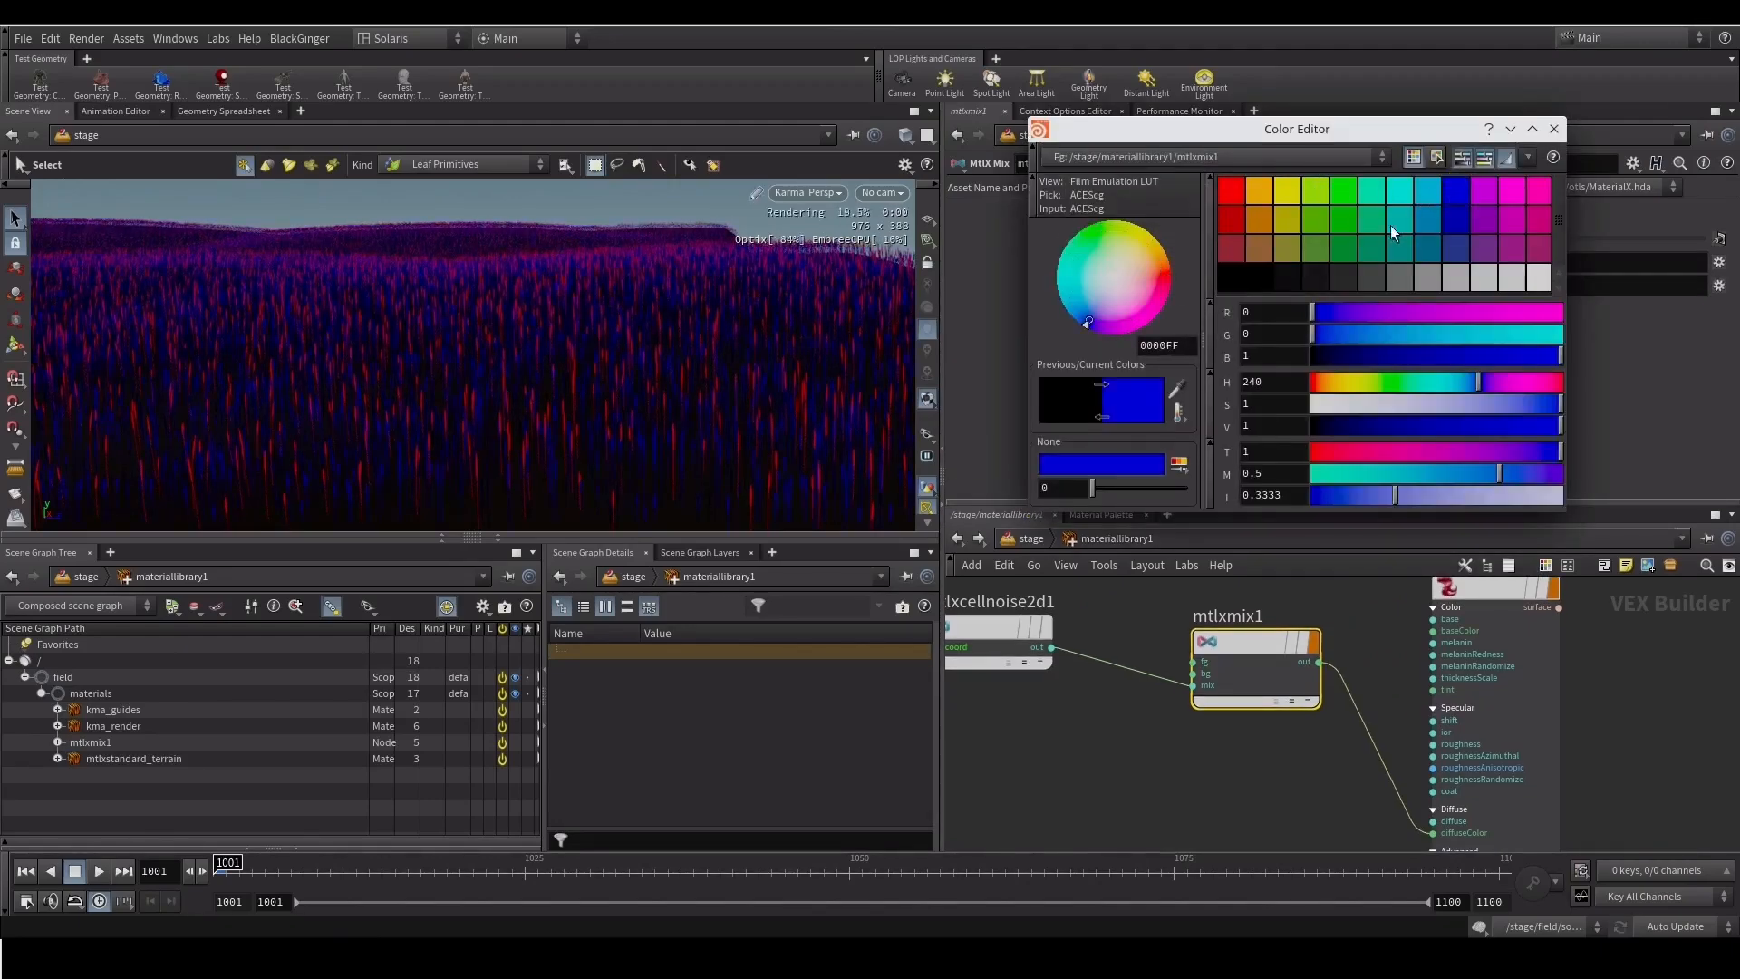
left_click(1554, 130)
left_click(1101, 288)
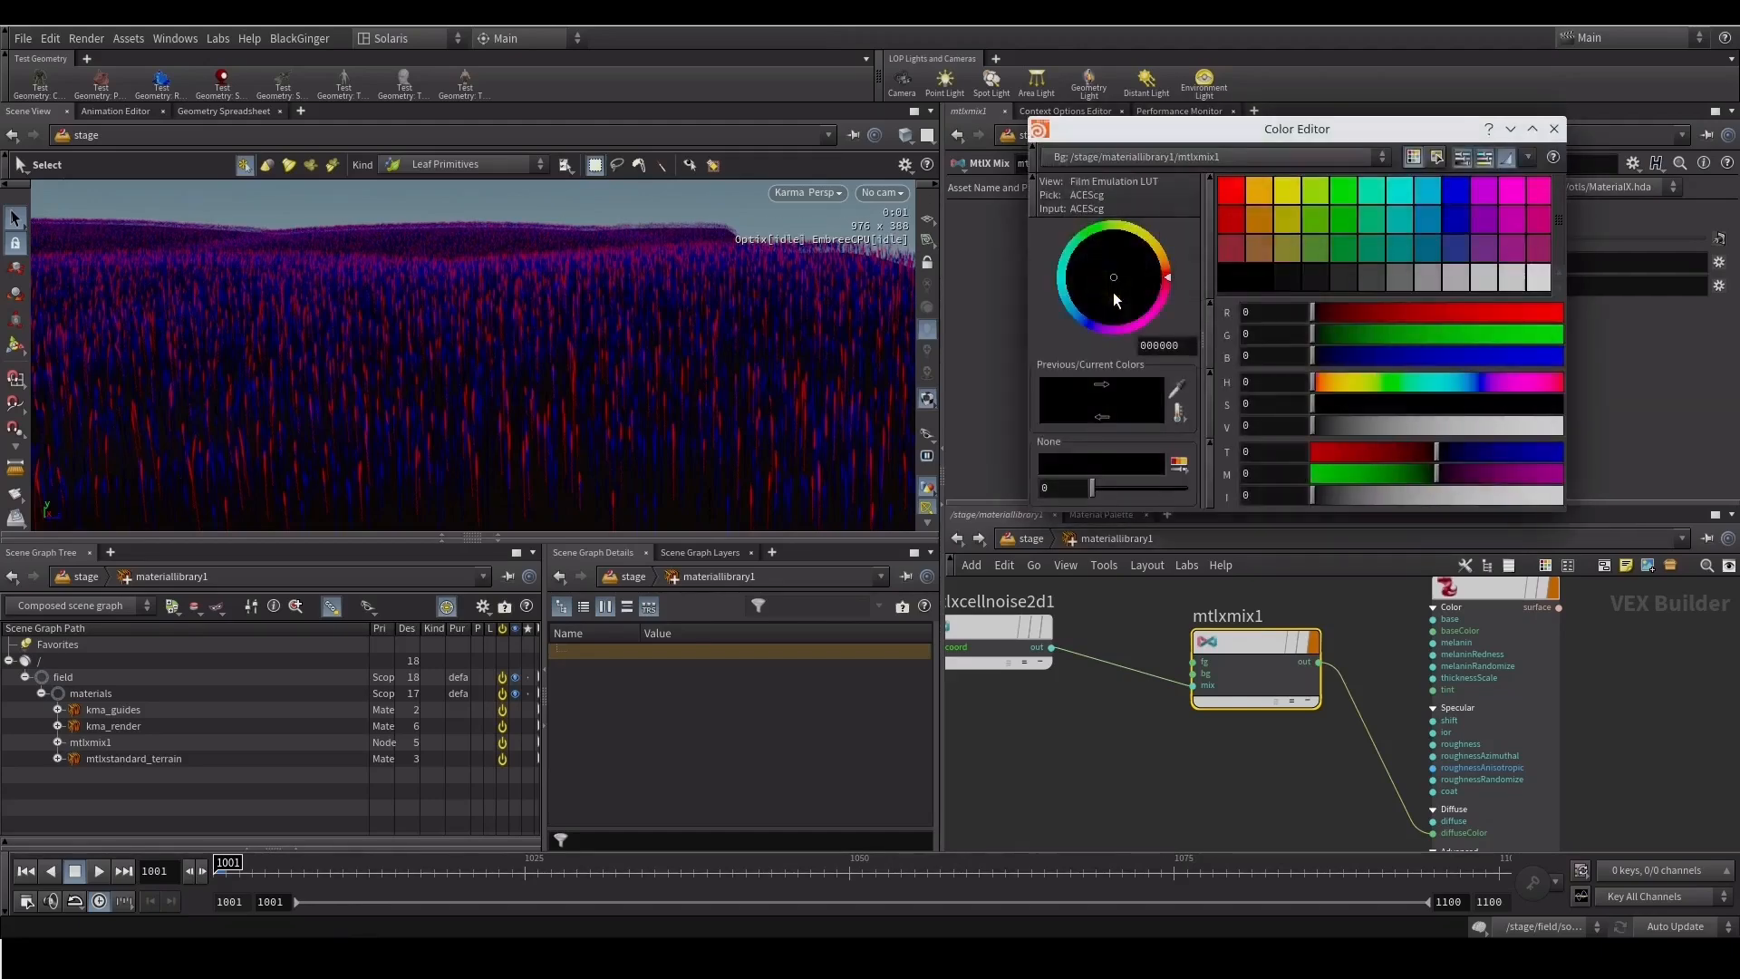
left_click(1335, 223)
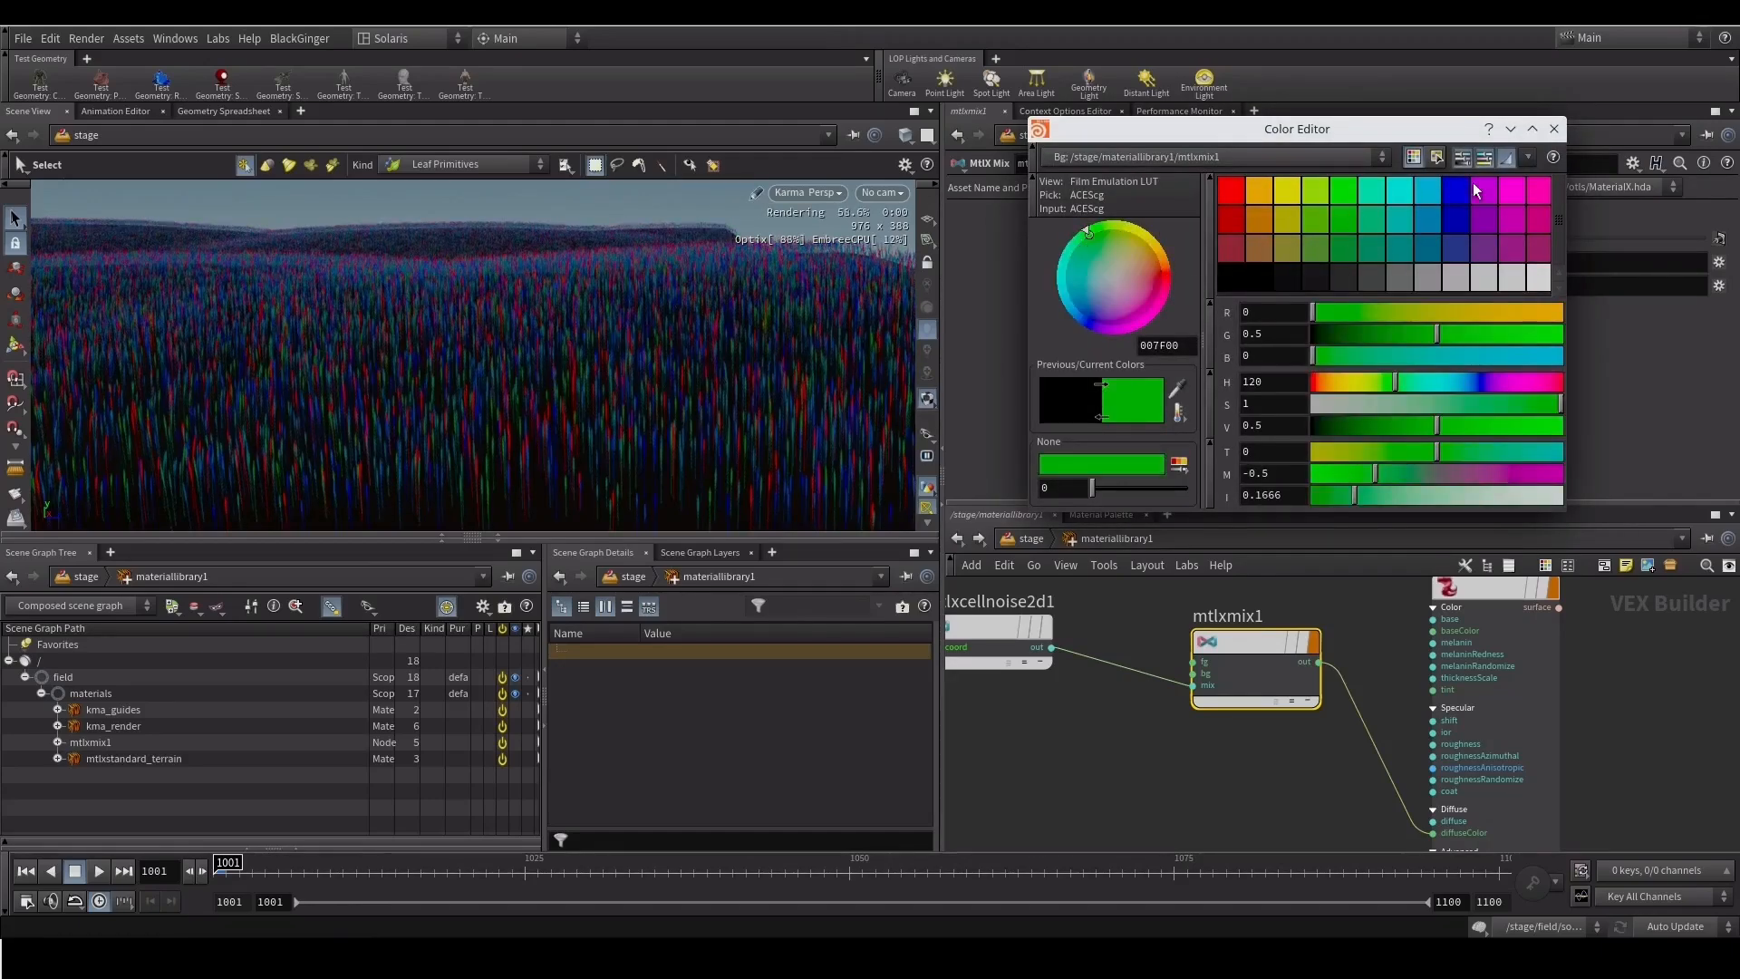
left_click(1555, 132)
Change mtlxmix1's Fg colour to a wheat yellow of about 0.65, 0.462, 0.102
right_click_drag(552, 416, 695, 340, "alt")
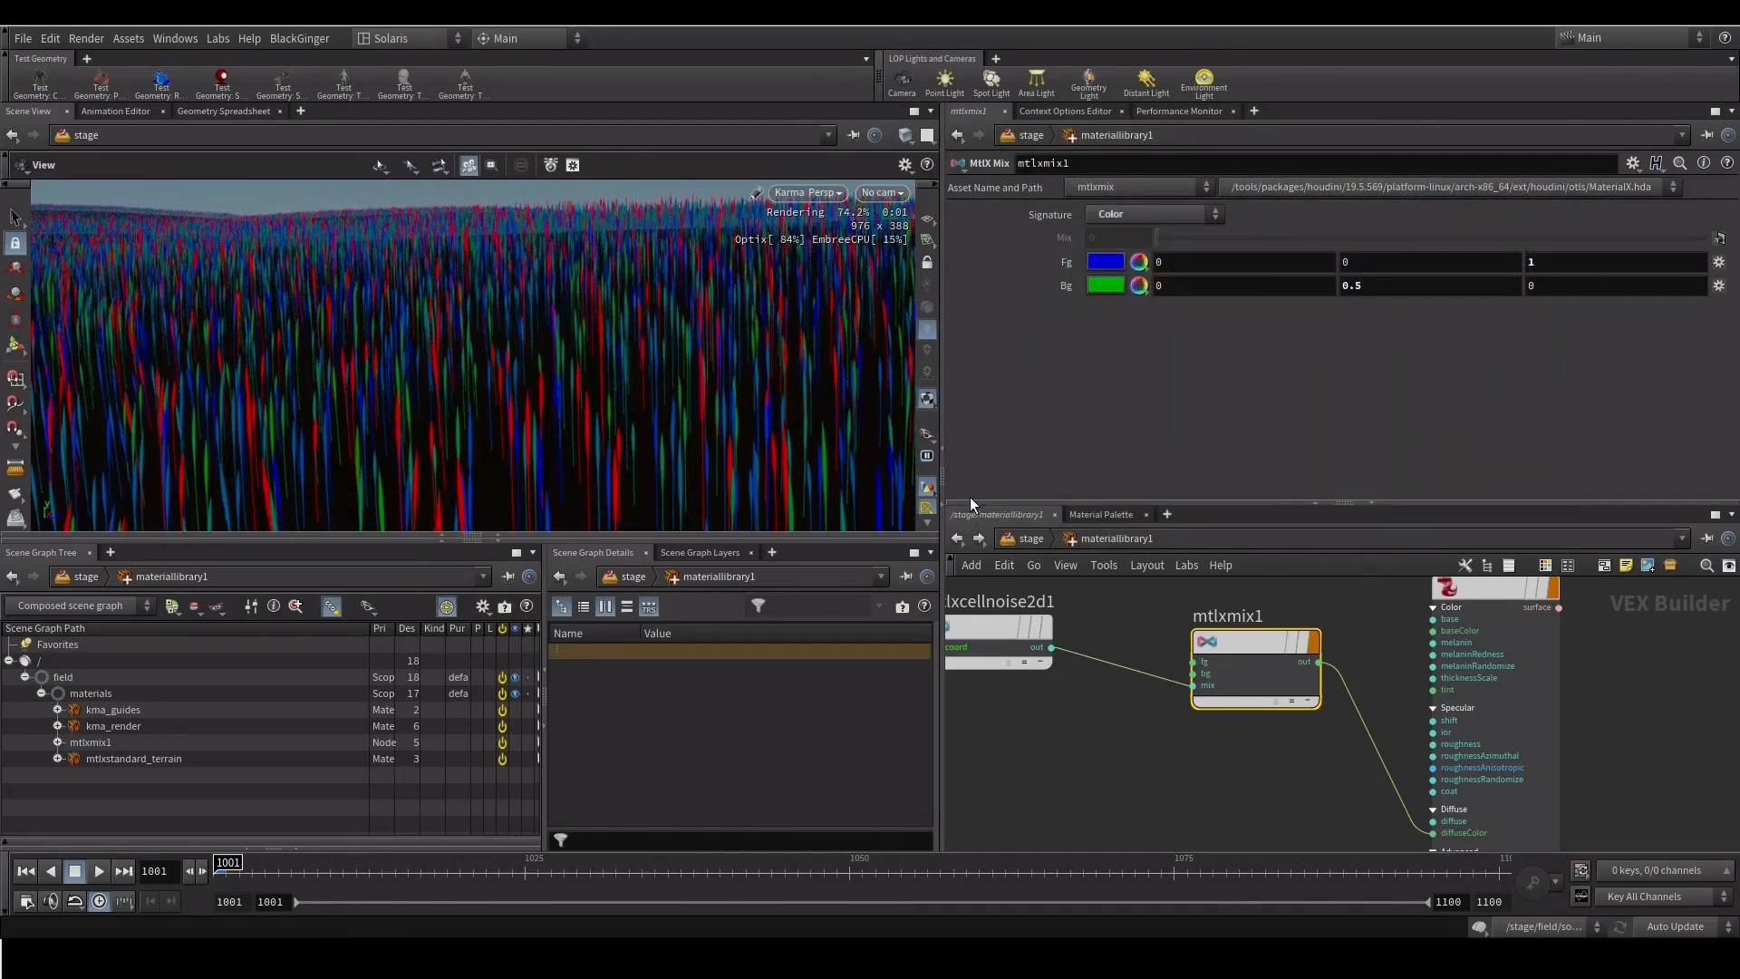
left_click_drag(965, 503, 968, 550)
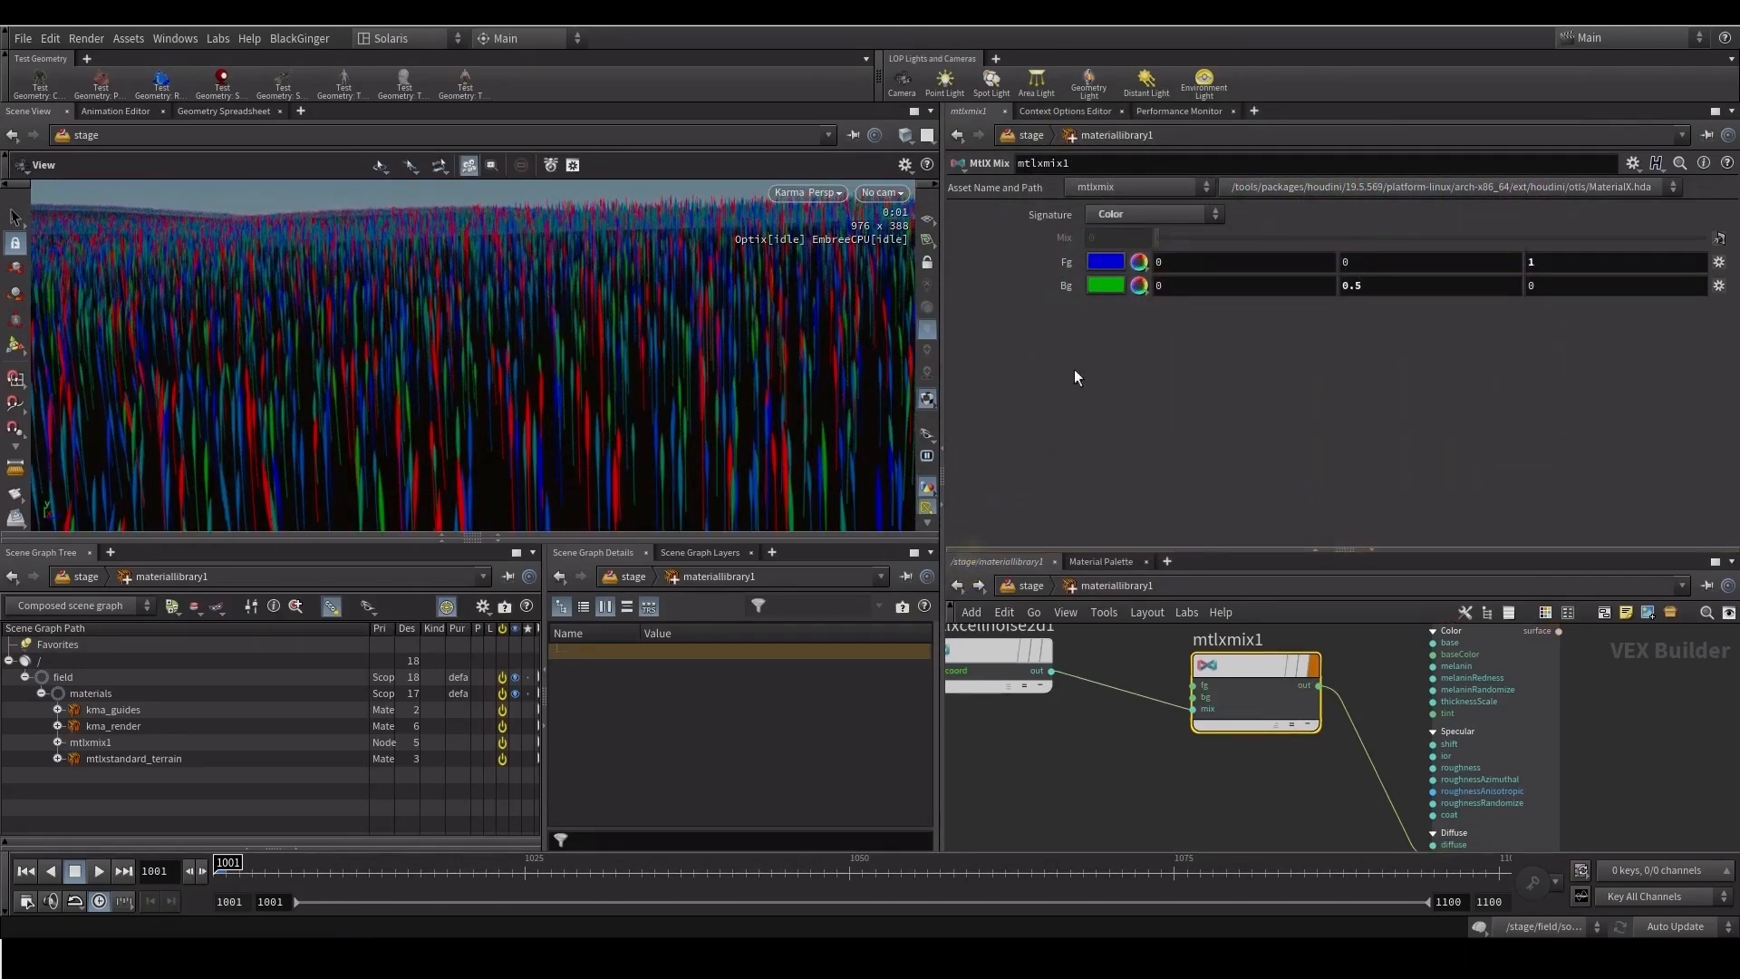
left_click(1093, 263)
left_click(1091, 263)
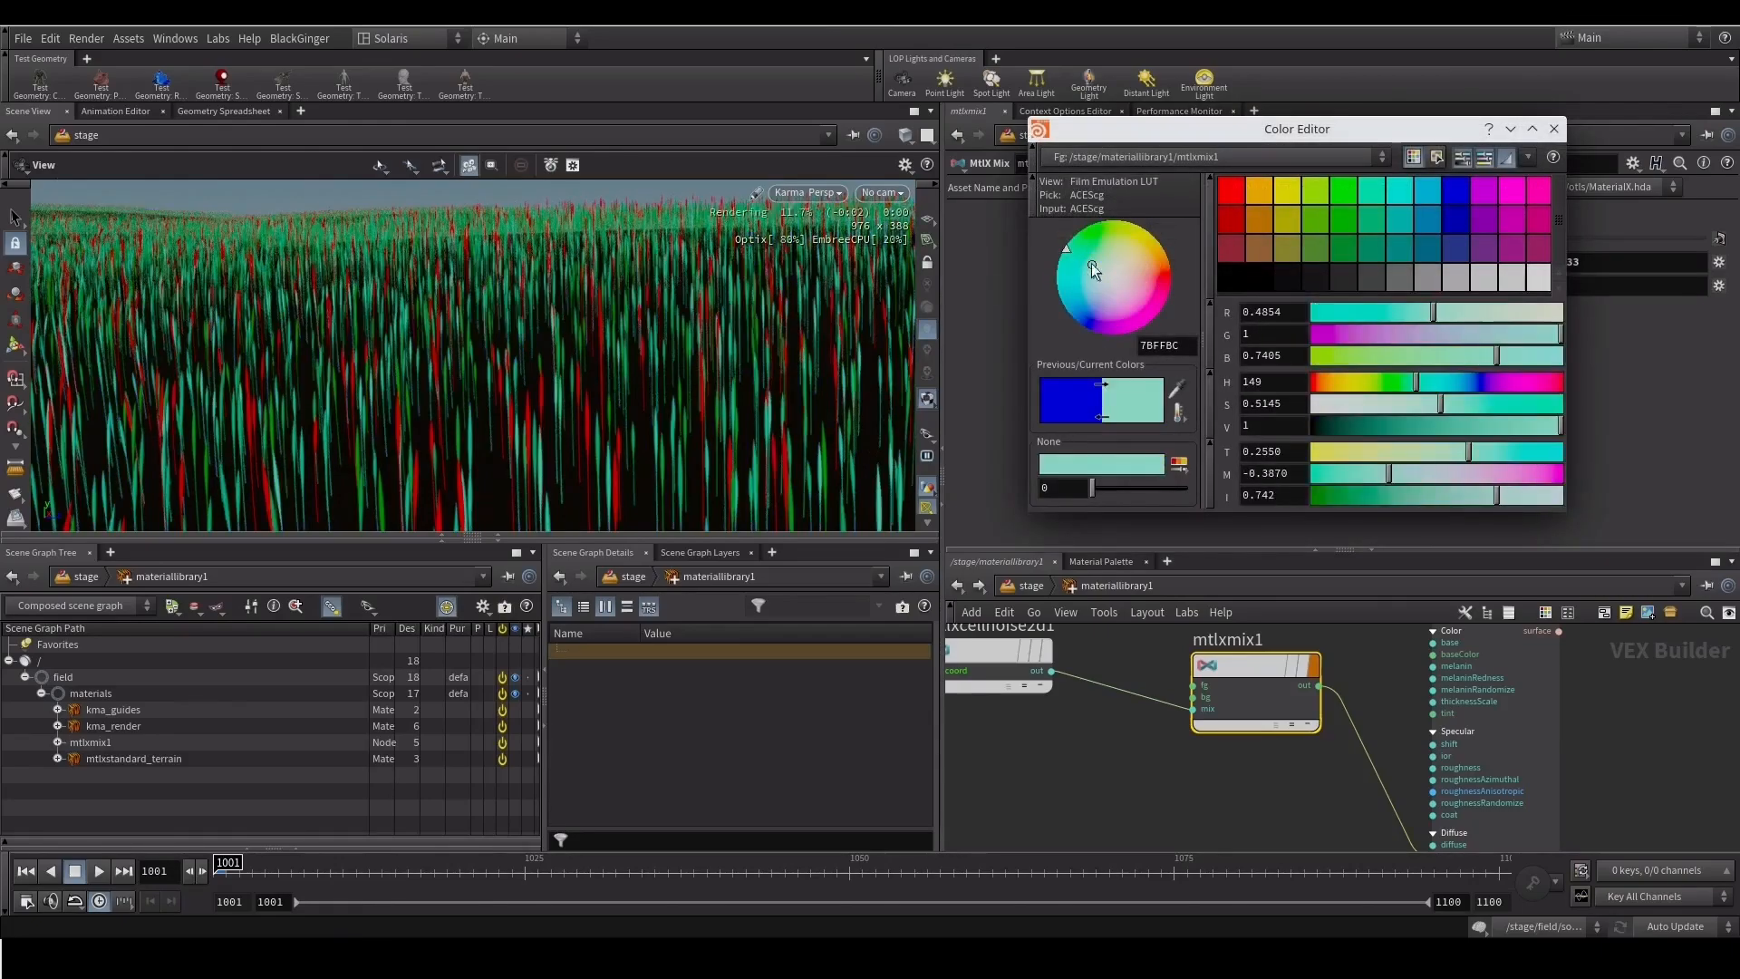
left_click(1291, 189)
left_click_drag(1500, 336, 1477, 334)
left_click_drag(1527, 423, 1474, 426)
left_click(1553, 129)
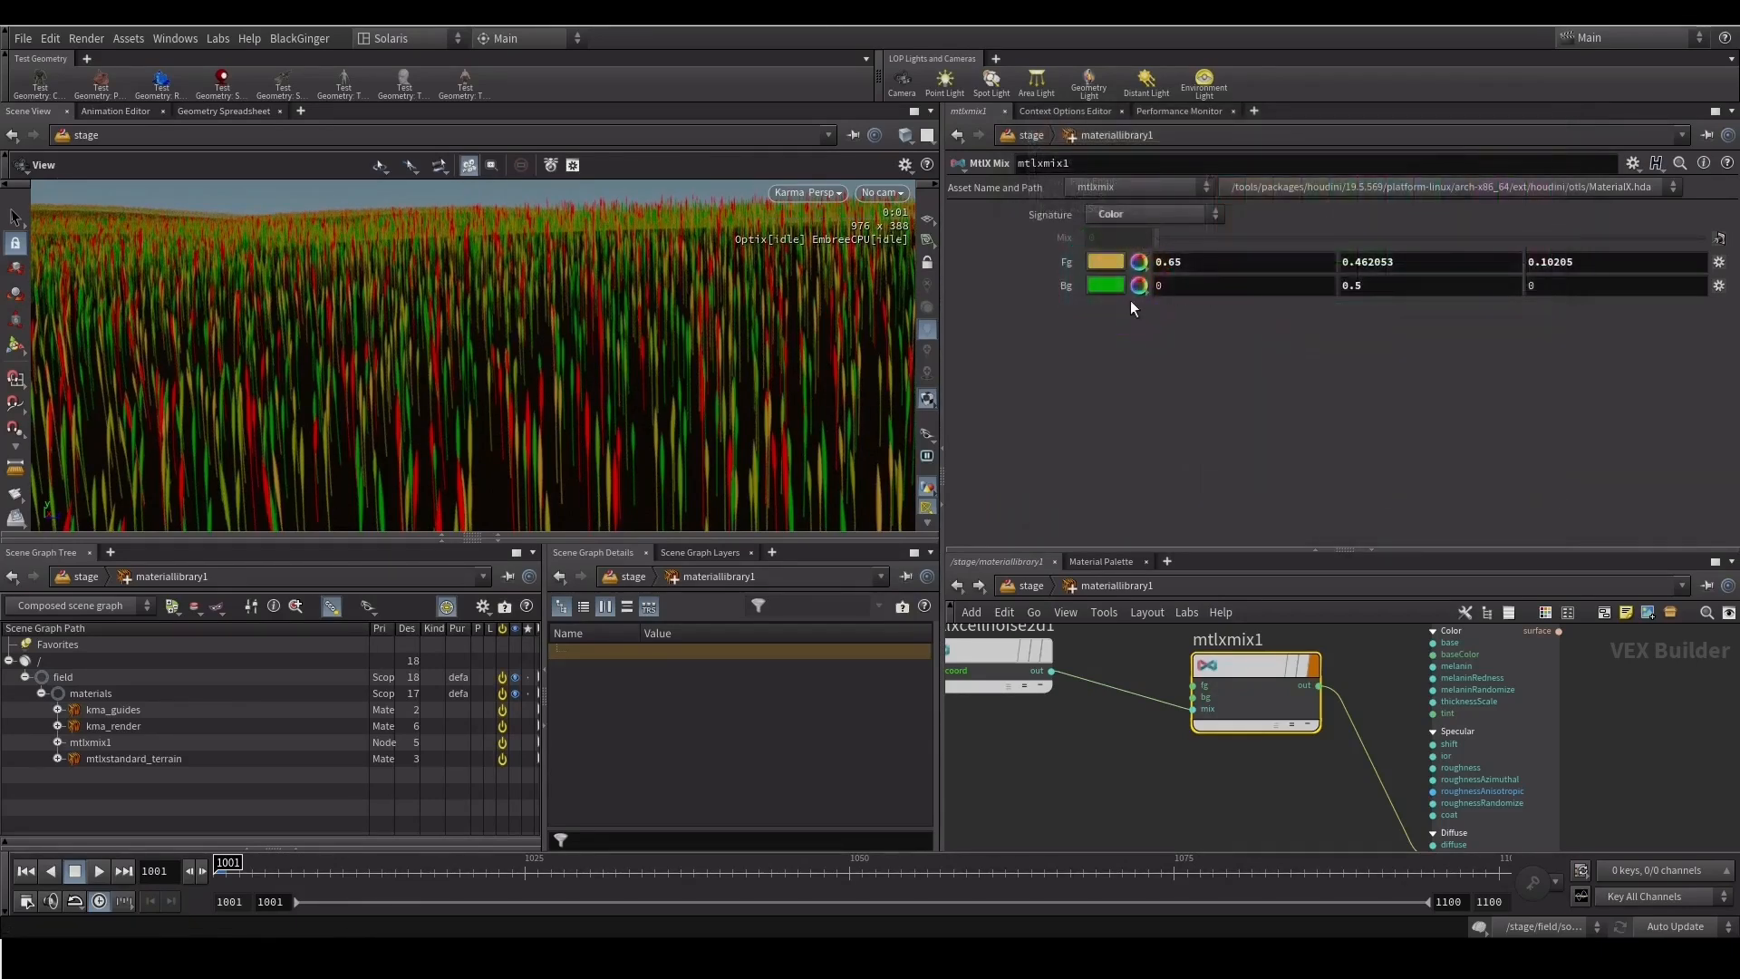
Set mtlxmix1's Bg colour to a dark muted brown of about 0.19, 0.159, 0.092
left_click(1105, 286)
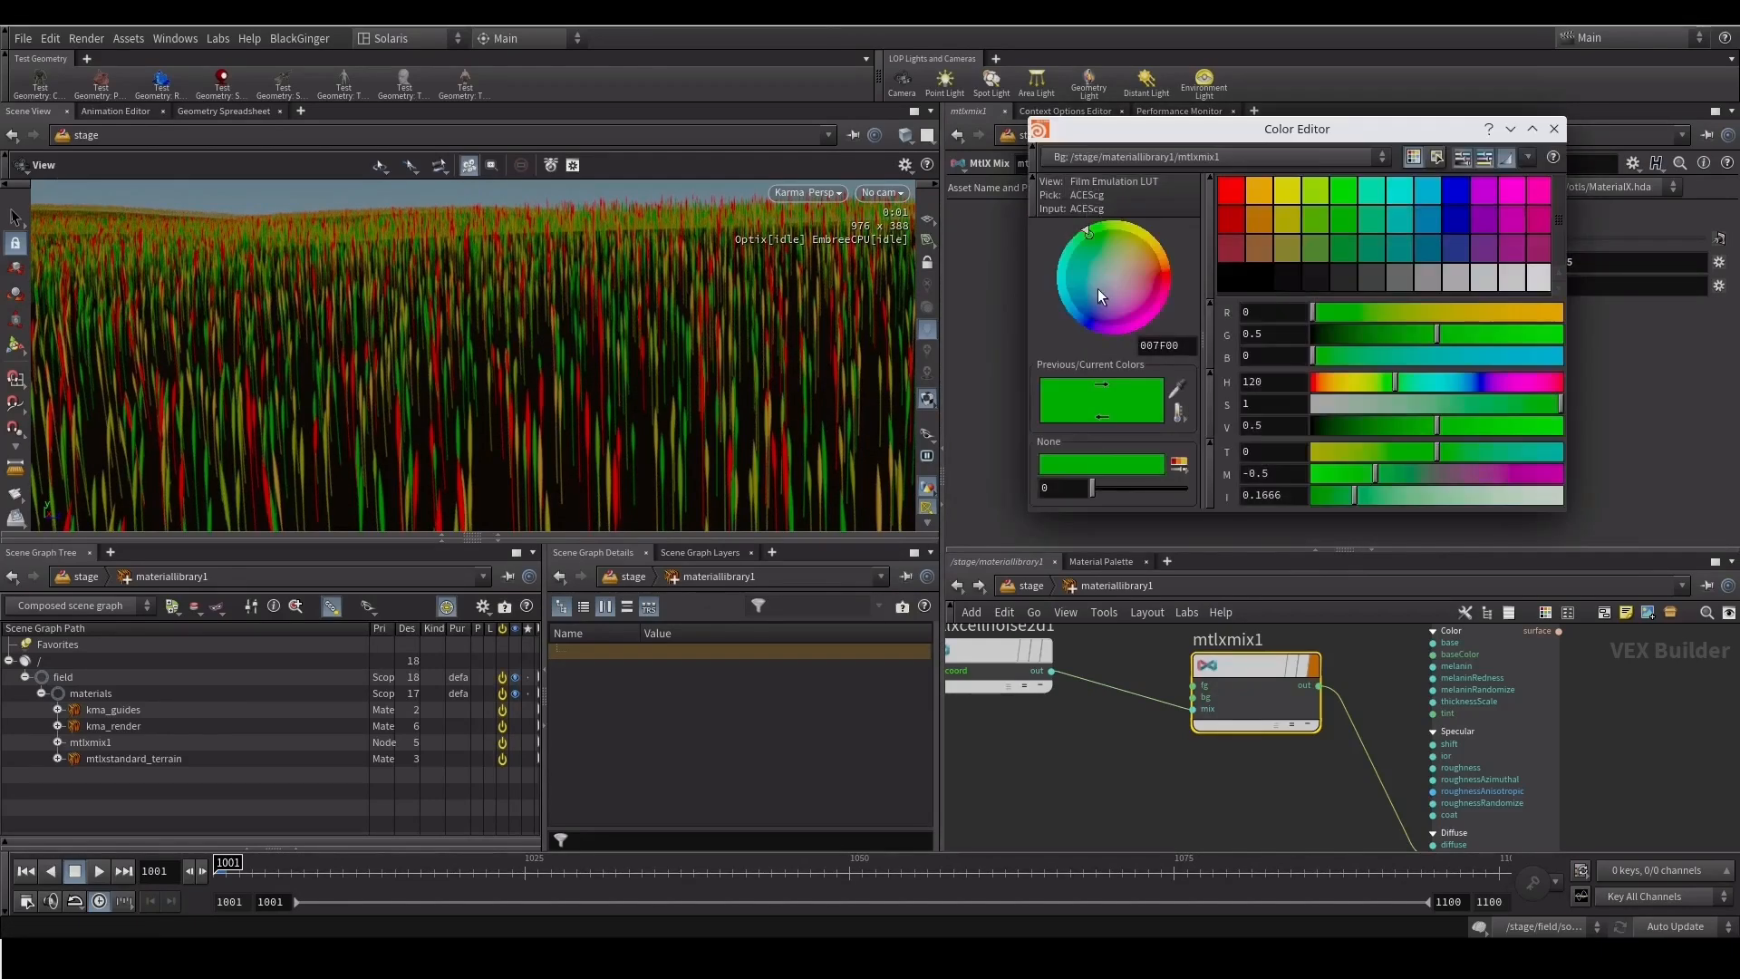
left_click(1255, 220)
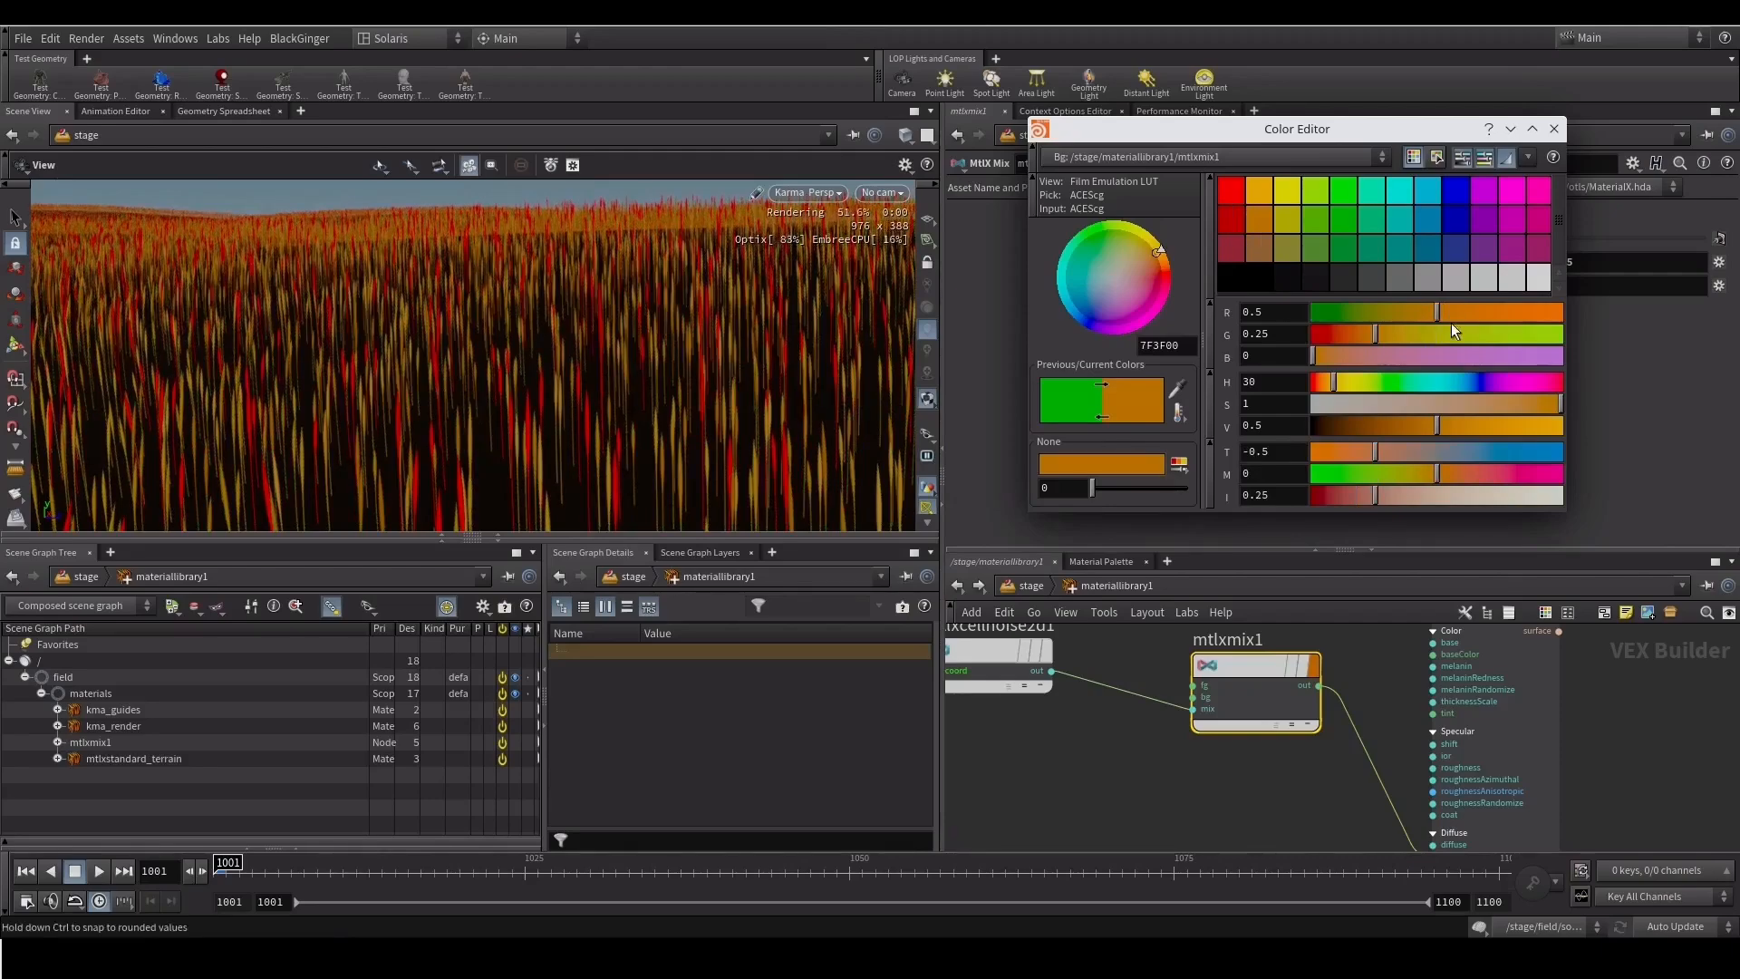
left_click_drag(1436, 313, 1392, 314)
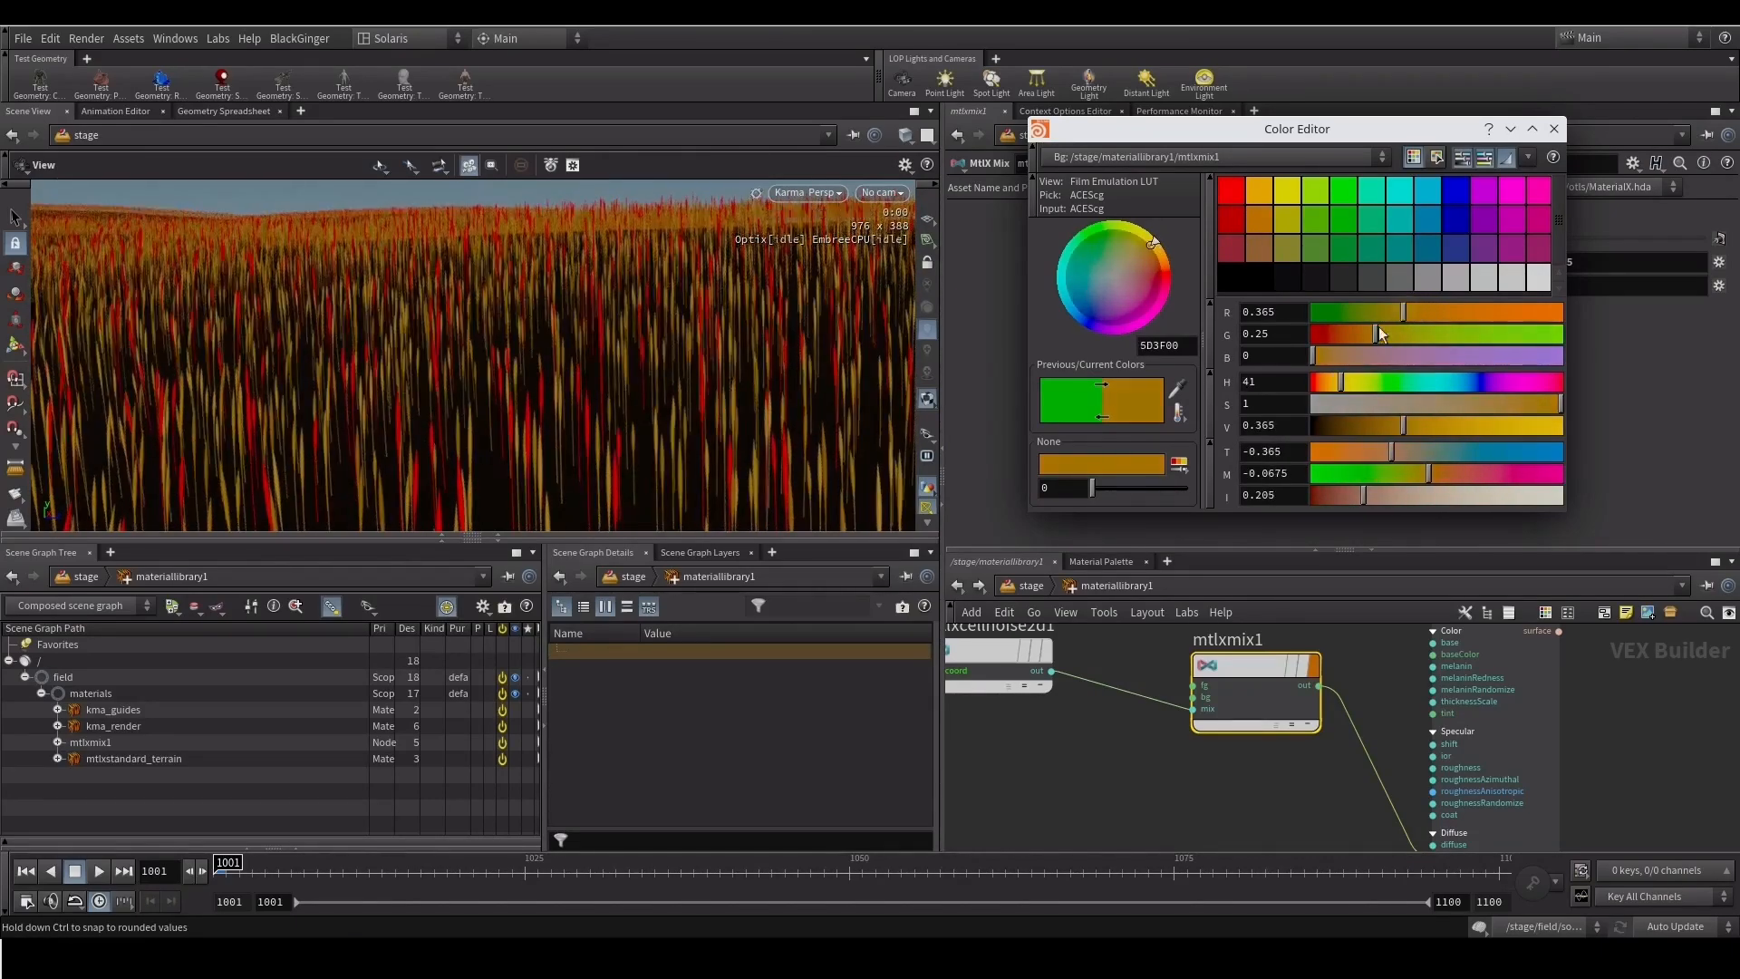
left_click_drag(1392, 428, 1365, 426)
left_click_drag(1509, 407, 1448, 406)
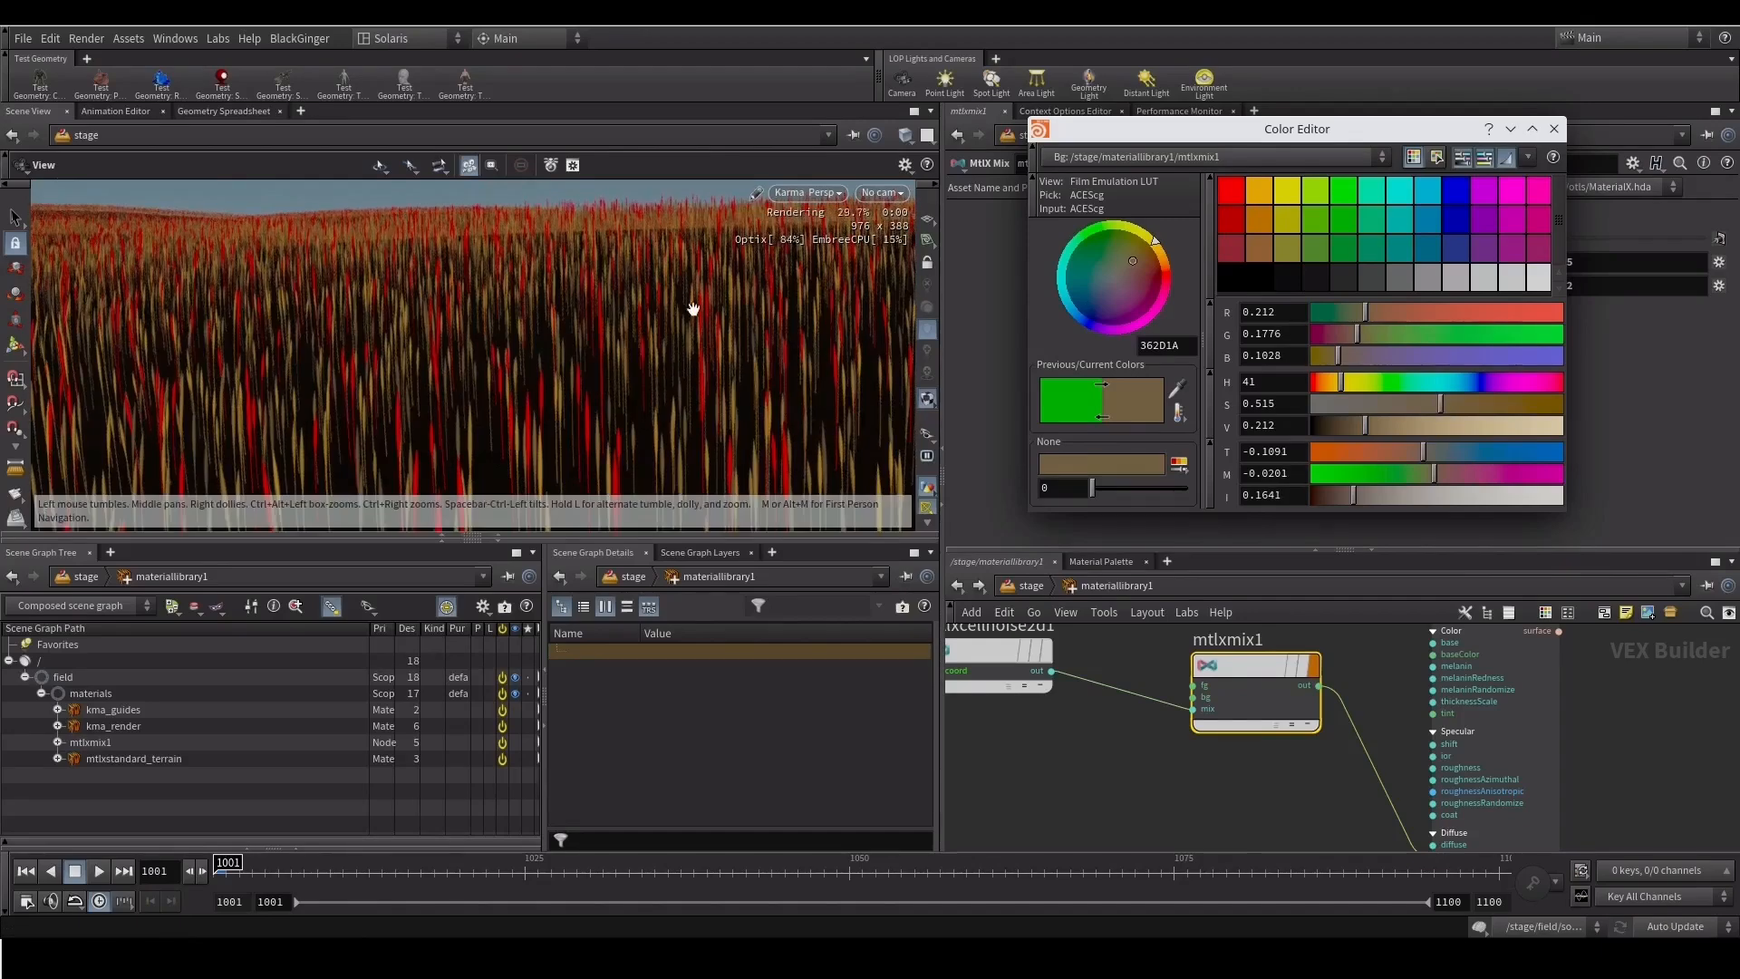
left_click_drag(1358, 434, 1352, 433)
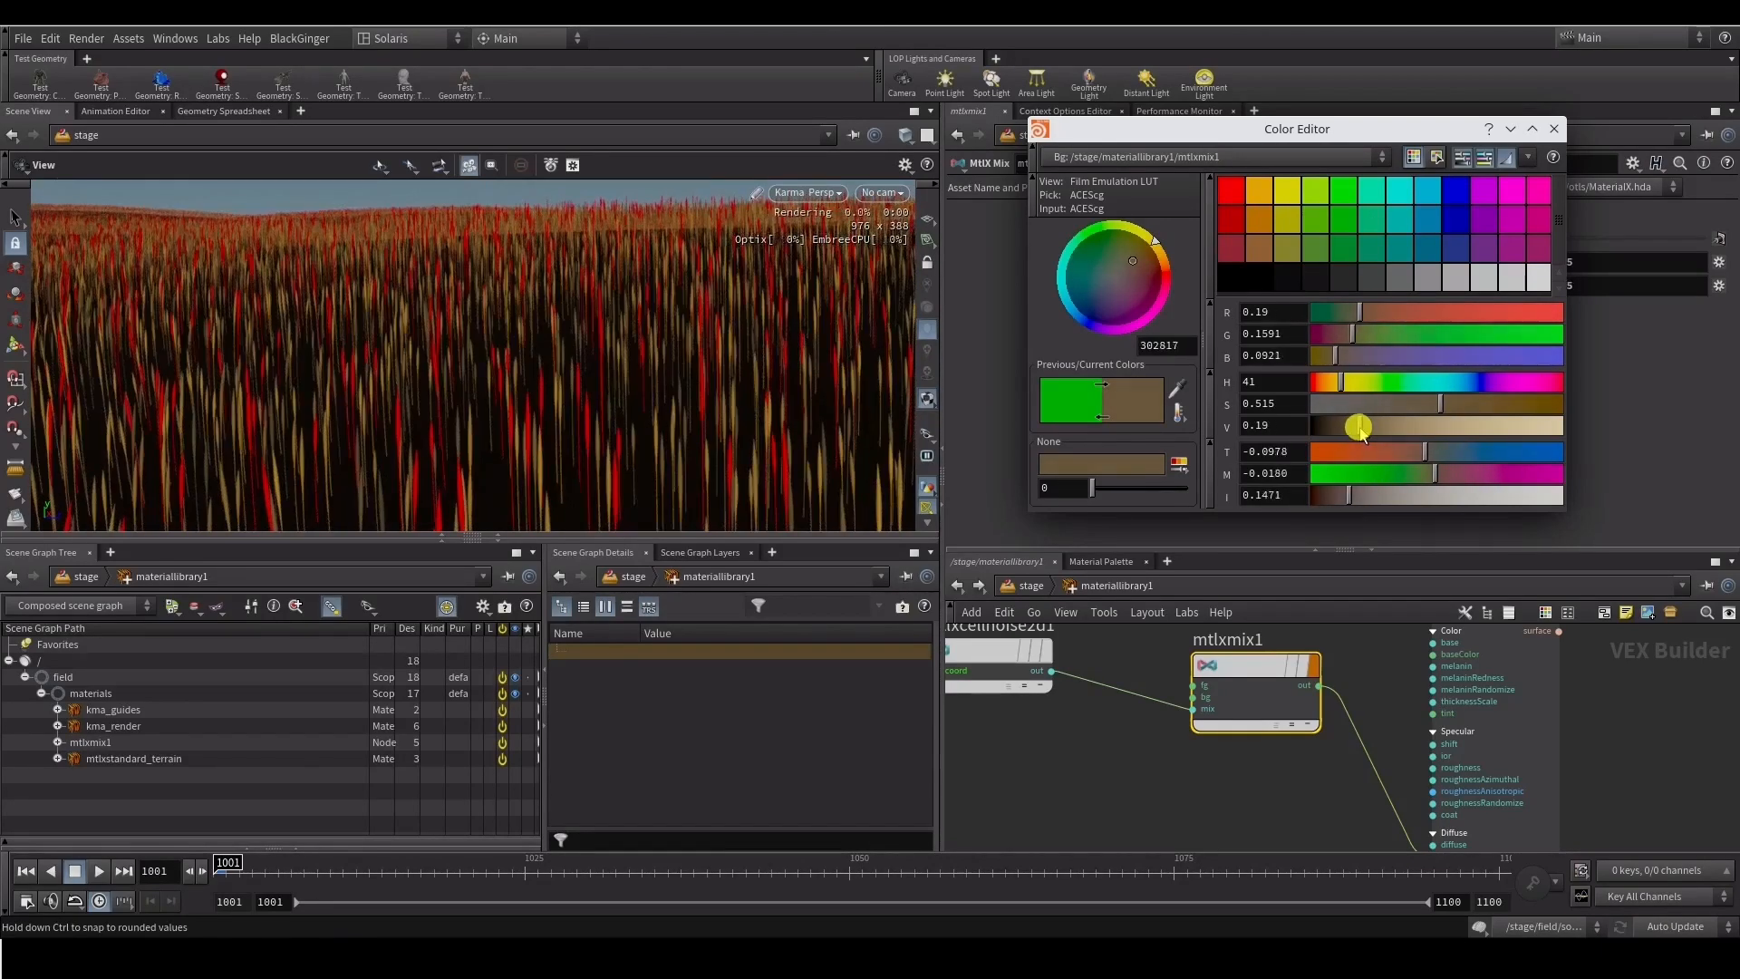
left_click(1553, 134)
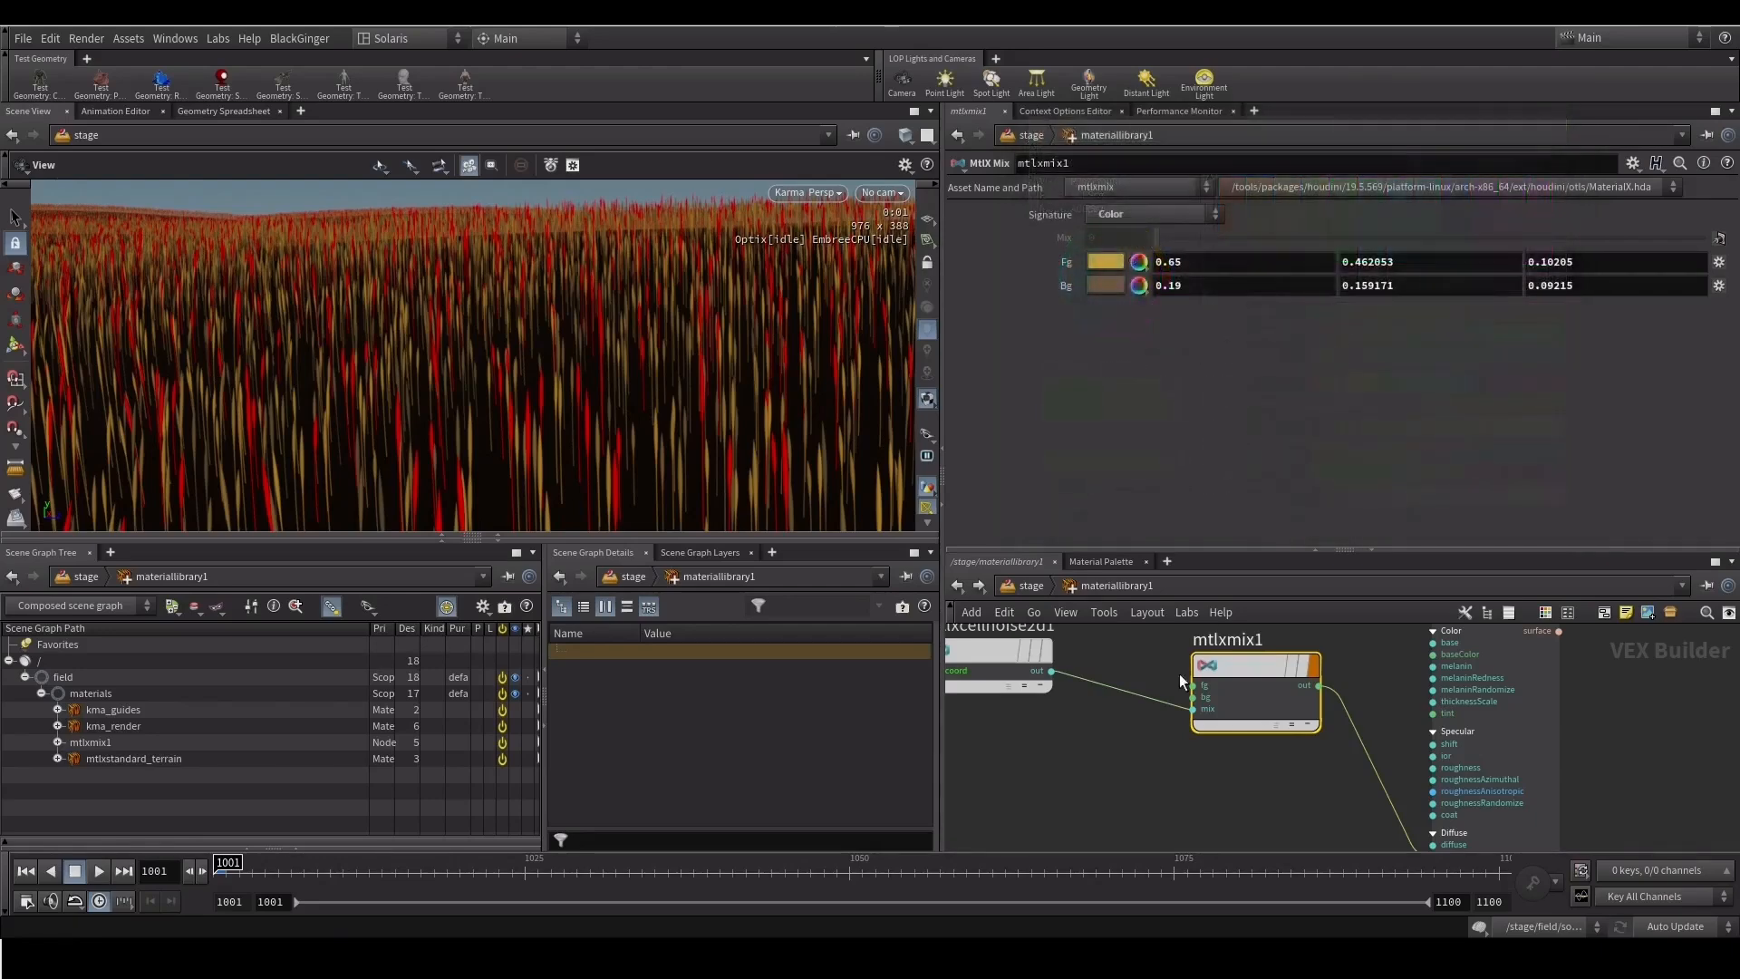
Turn off Guide display for the Karma viewport and enlarge the scene view
middle_click_drag(1204, 647, 1219, 691)
left_click(924, 434)
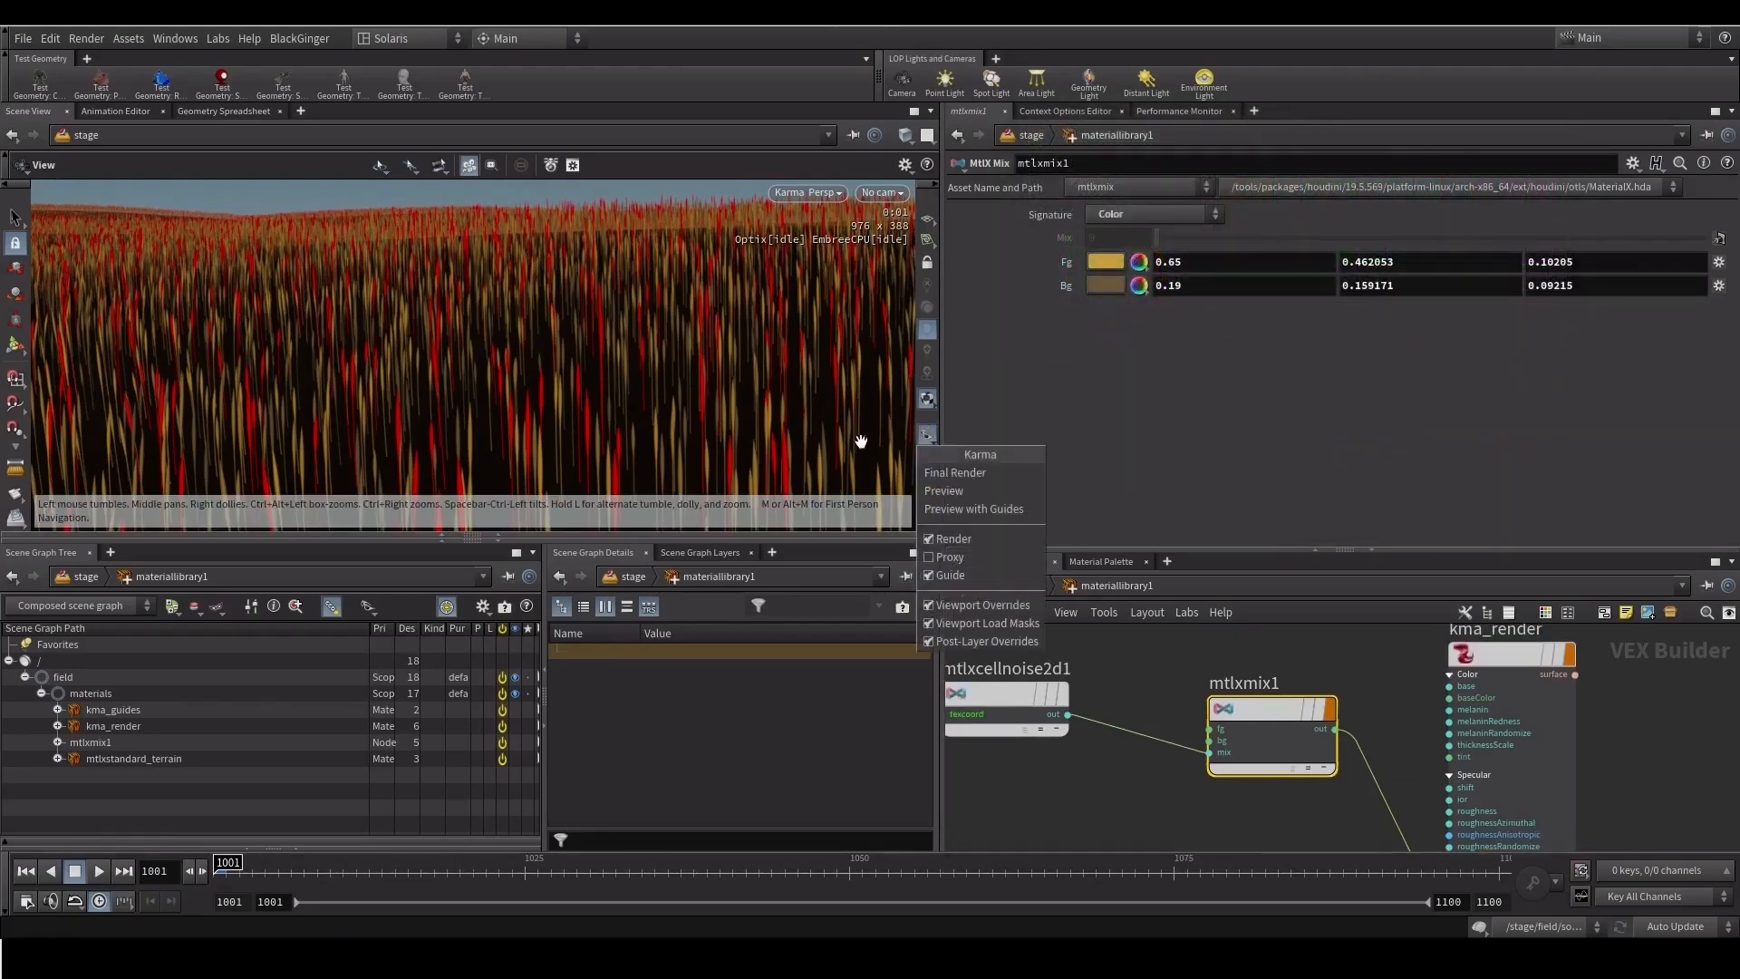
left_click(948, 576)
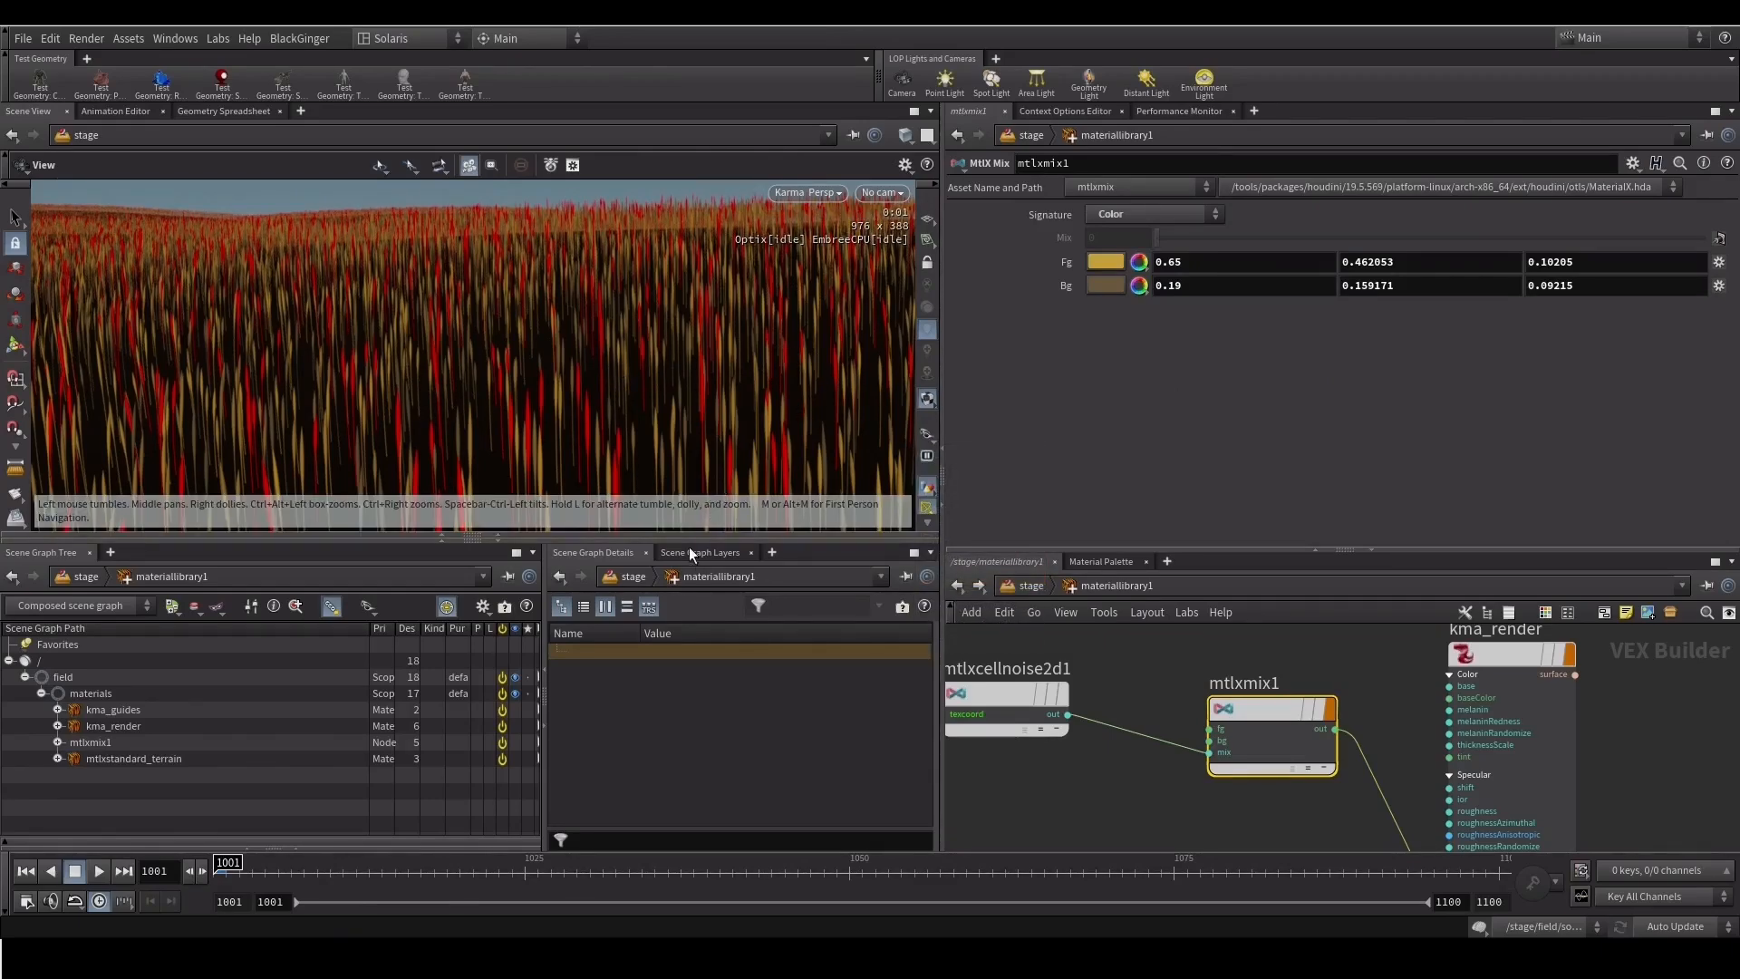
left_click_drag(679, 540, 688, 668)
Reload the viewport render by switching away from Karma and back, and toggle its Render purpose display
left_click(801, 193)
left_click(817, 261)
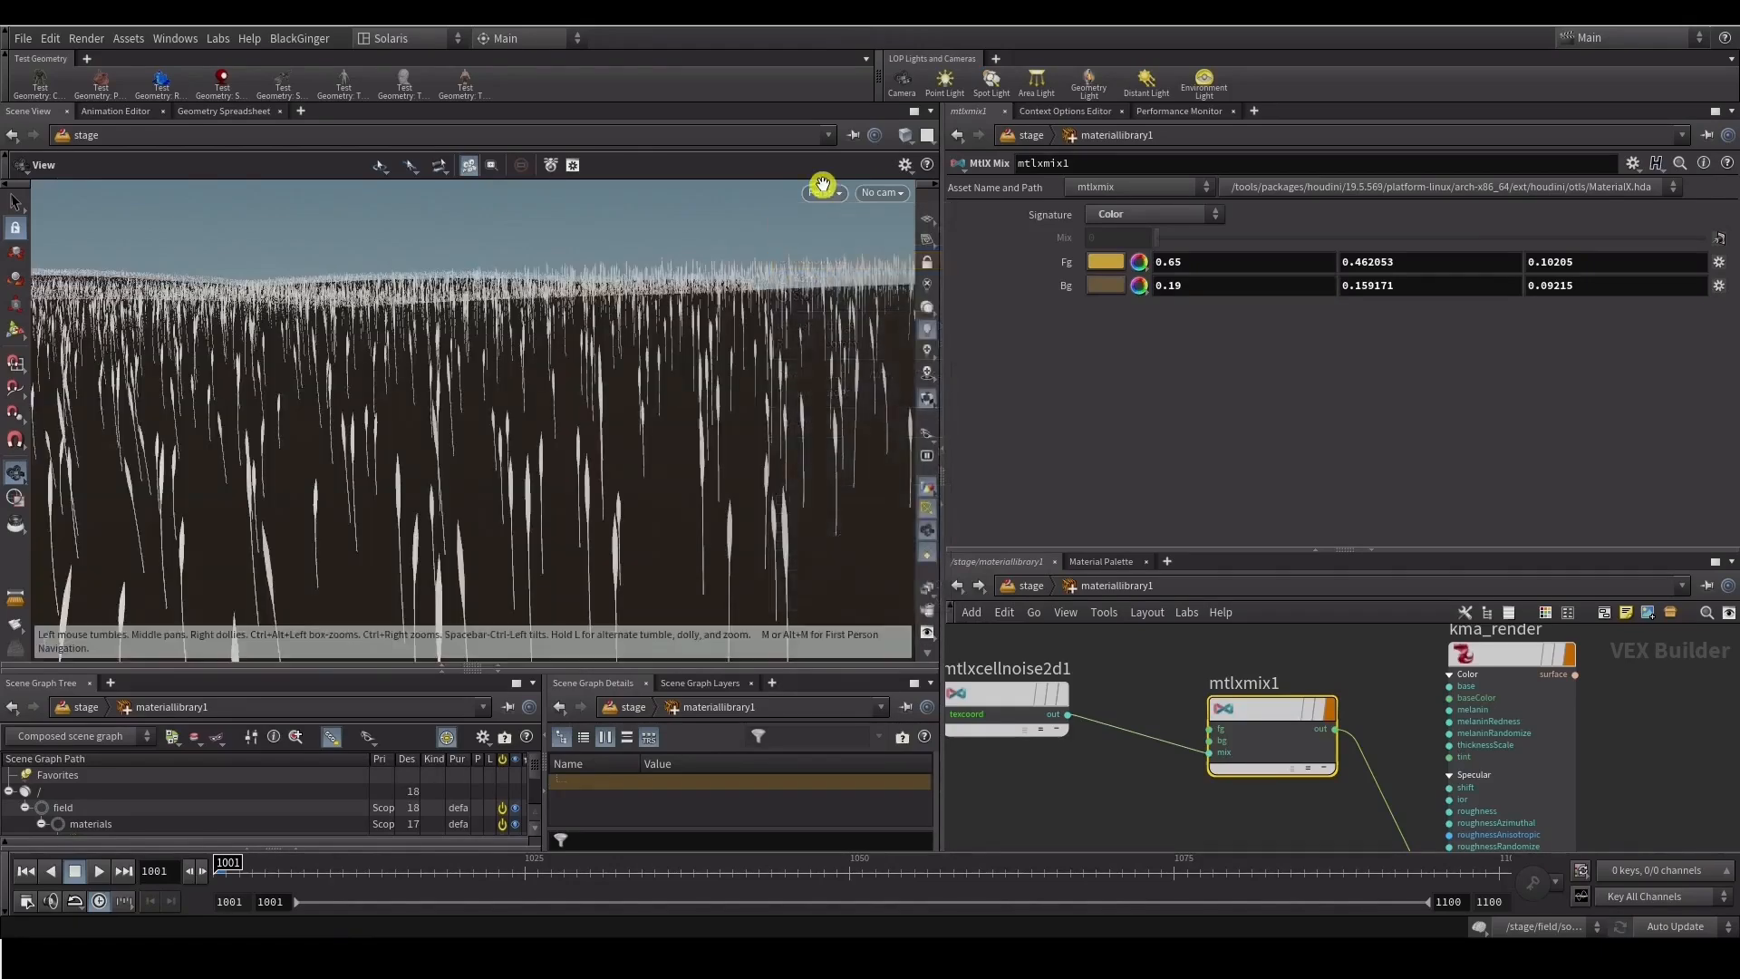
left_click(823, 192)
left_click(828, 277)
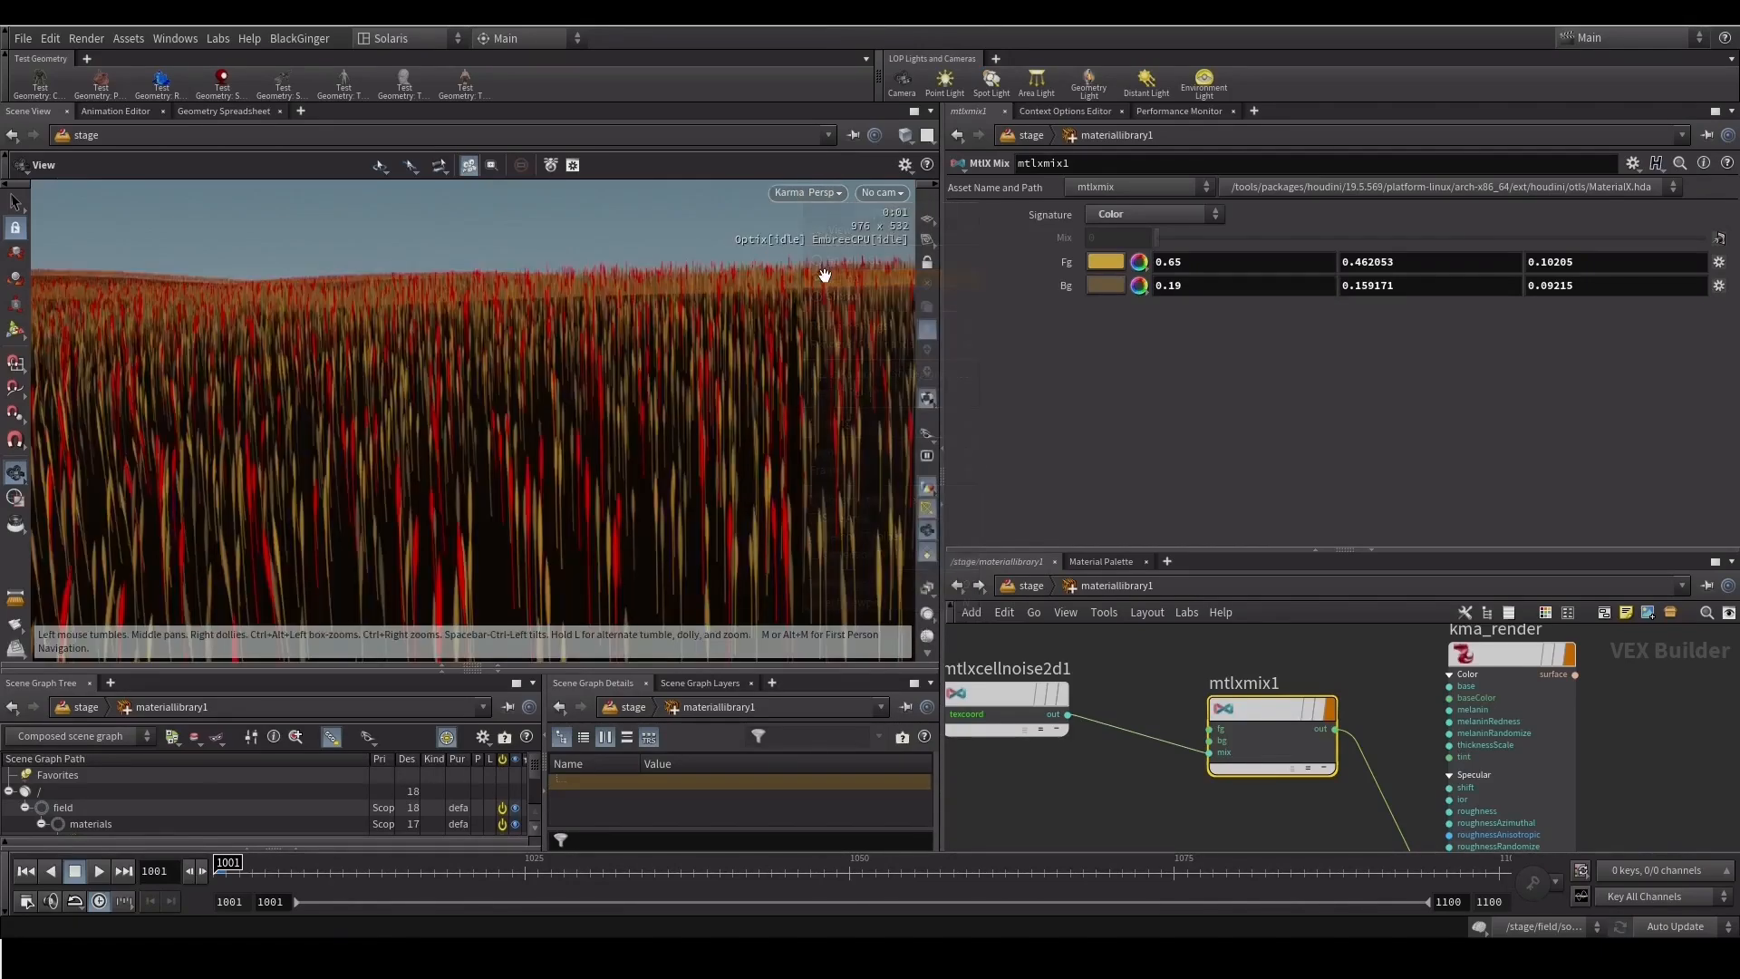
left_click(928, 453)
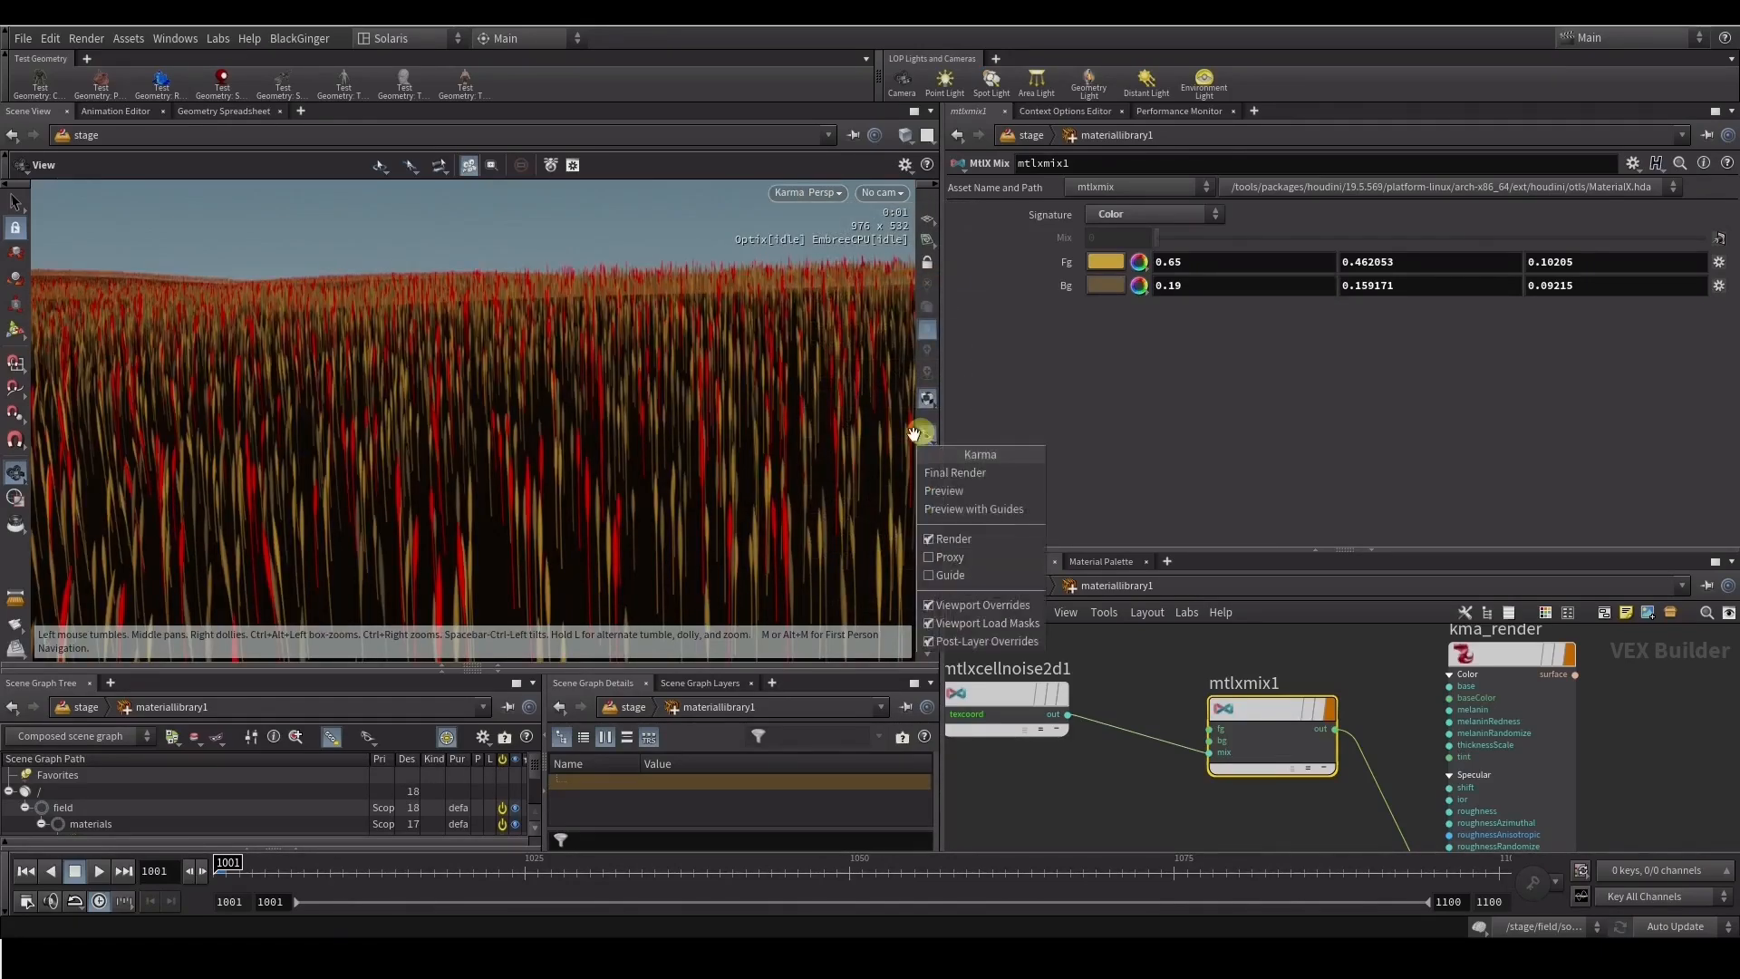
left_click(932, 538)
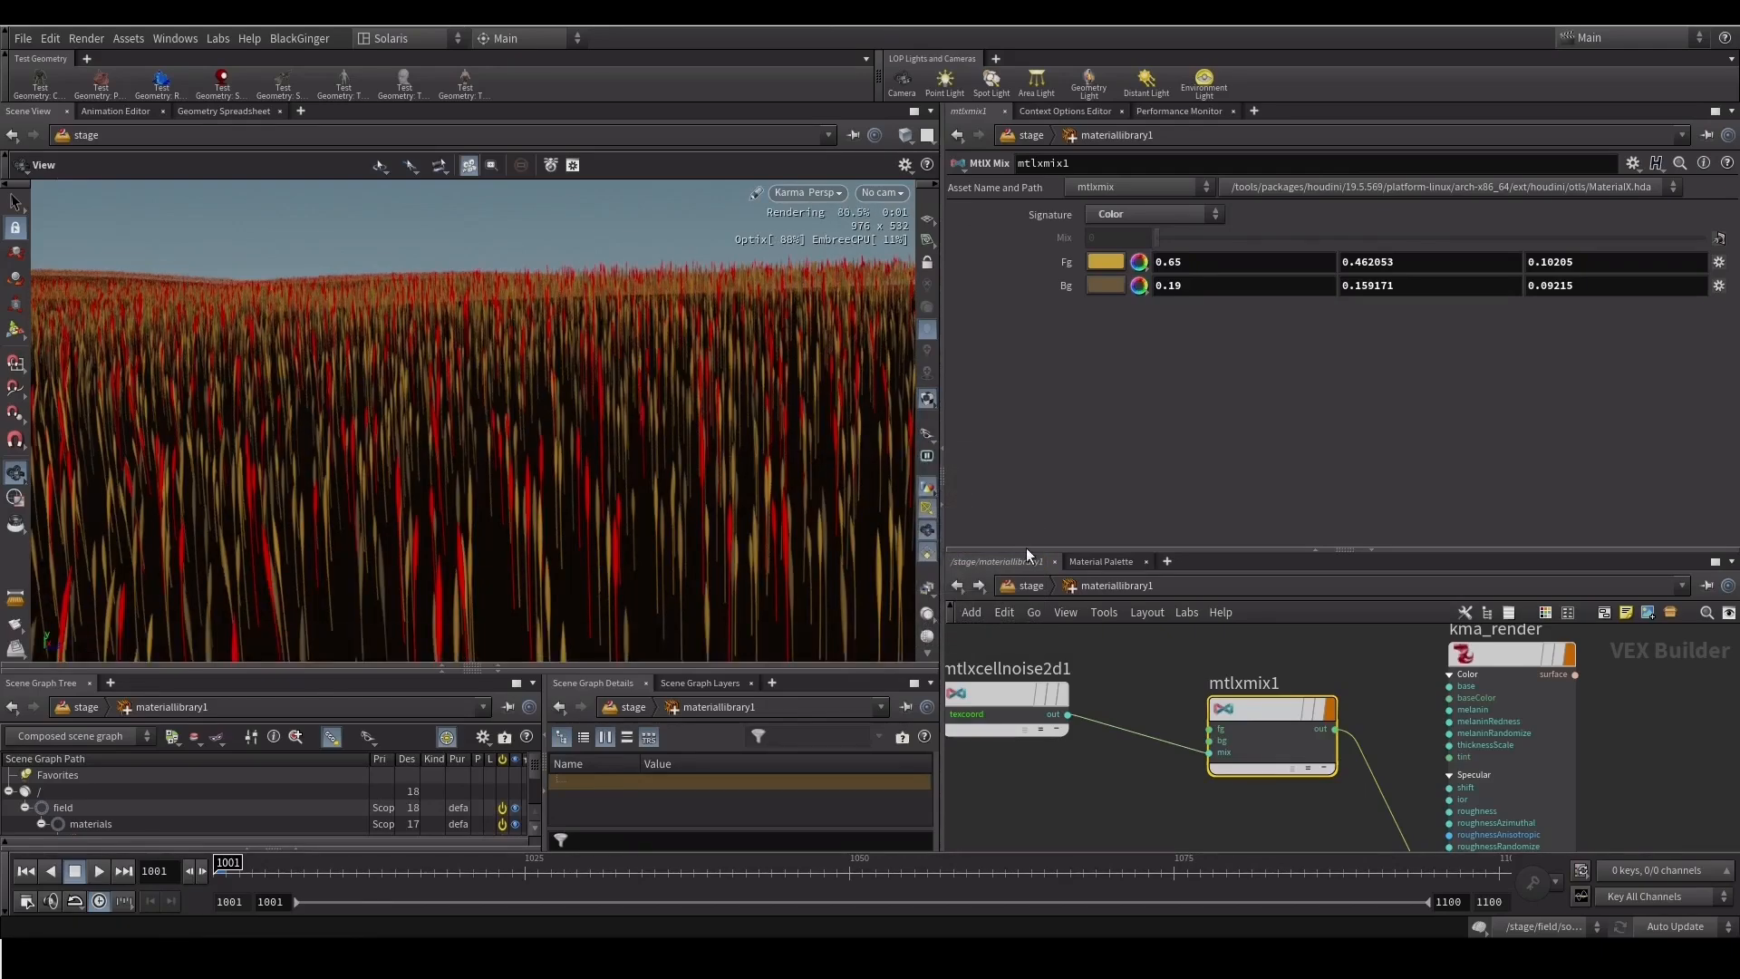
Enlarge the network area, select mtlxmix1 and examine the two-tone wheat from a new angle
left_click_drag(994, 553, 1092, 283)
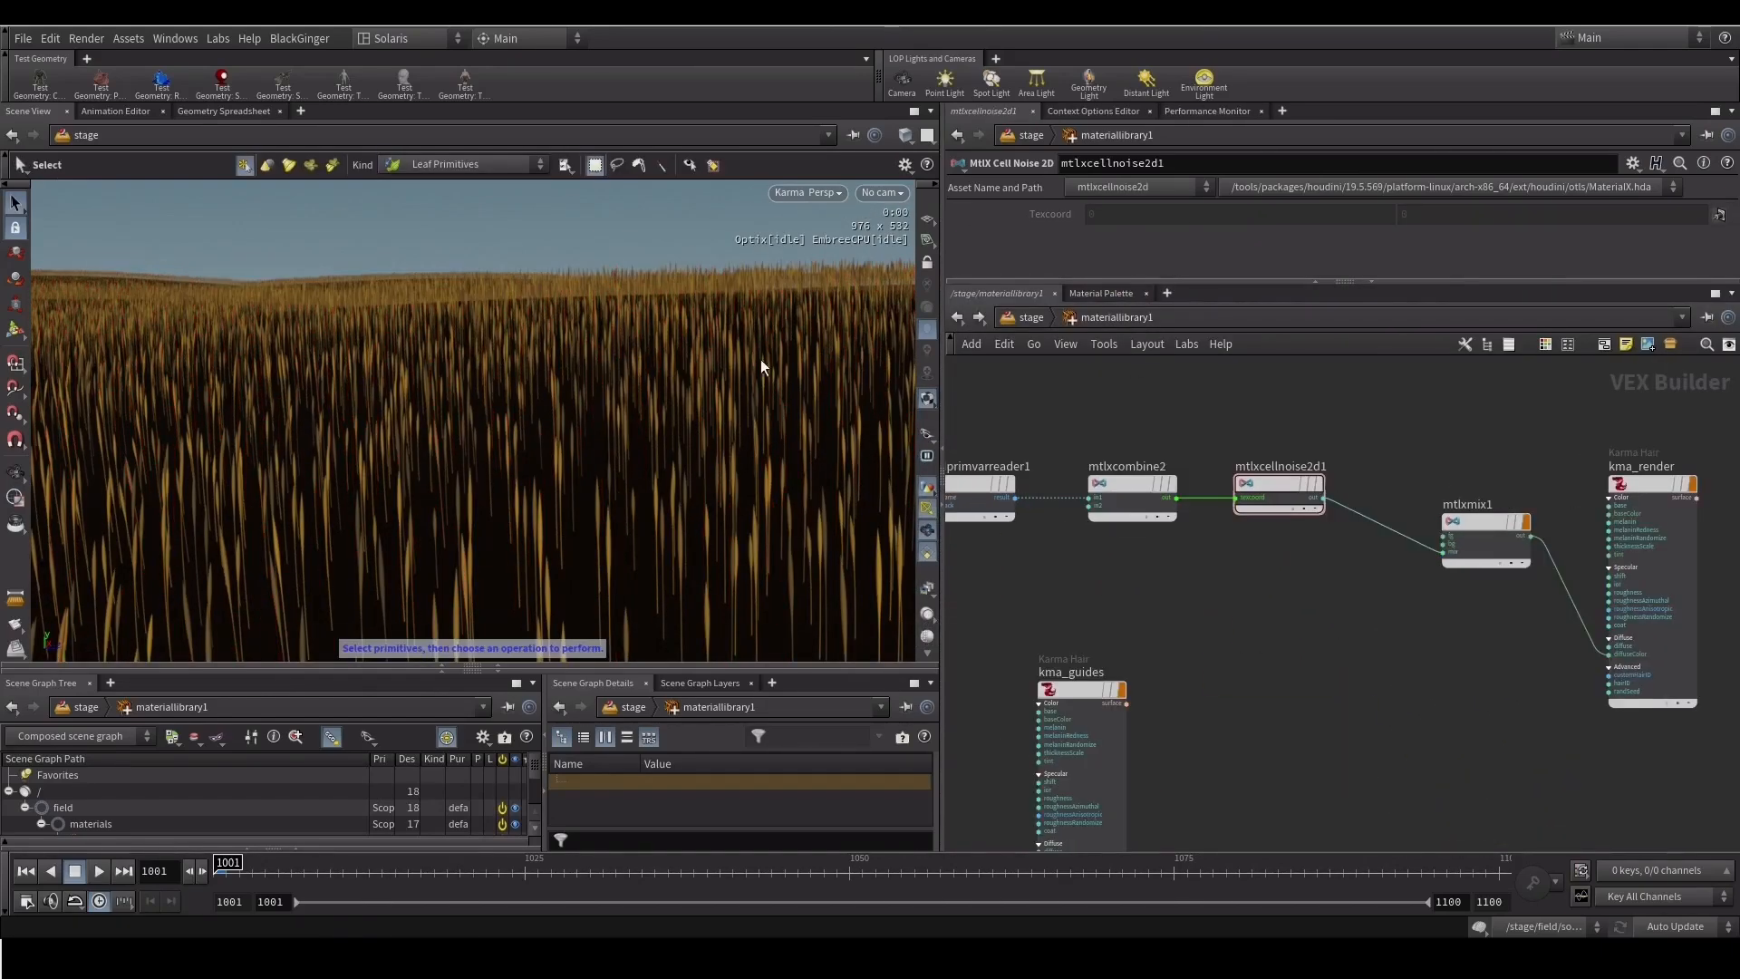
middle_click_drag(1026, 605, 1017, 602)
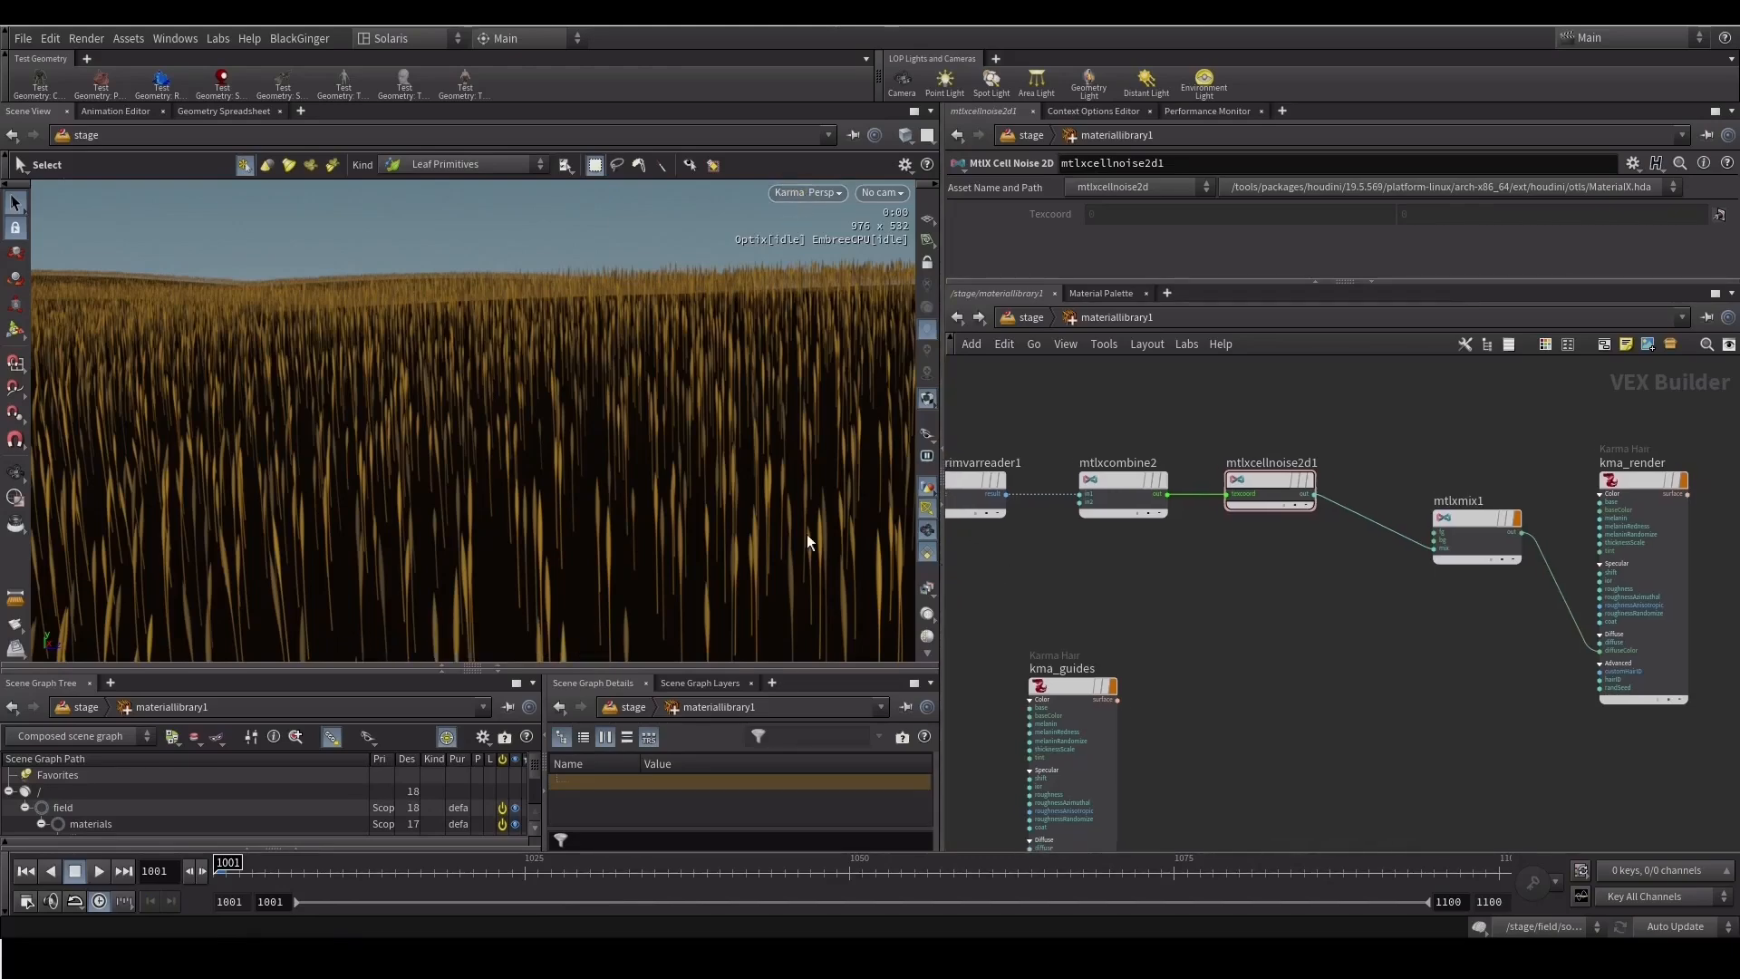
scroll(1088, 575, "down", 2)
left_click(1407, 526)
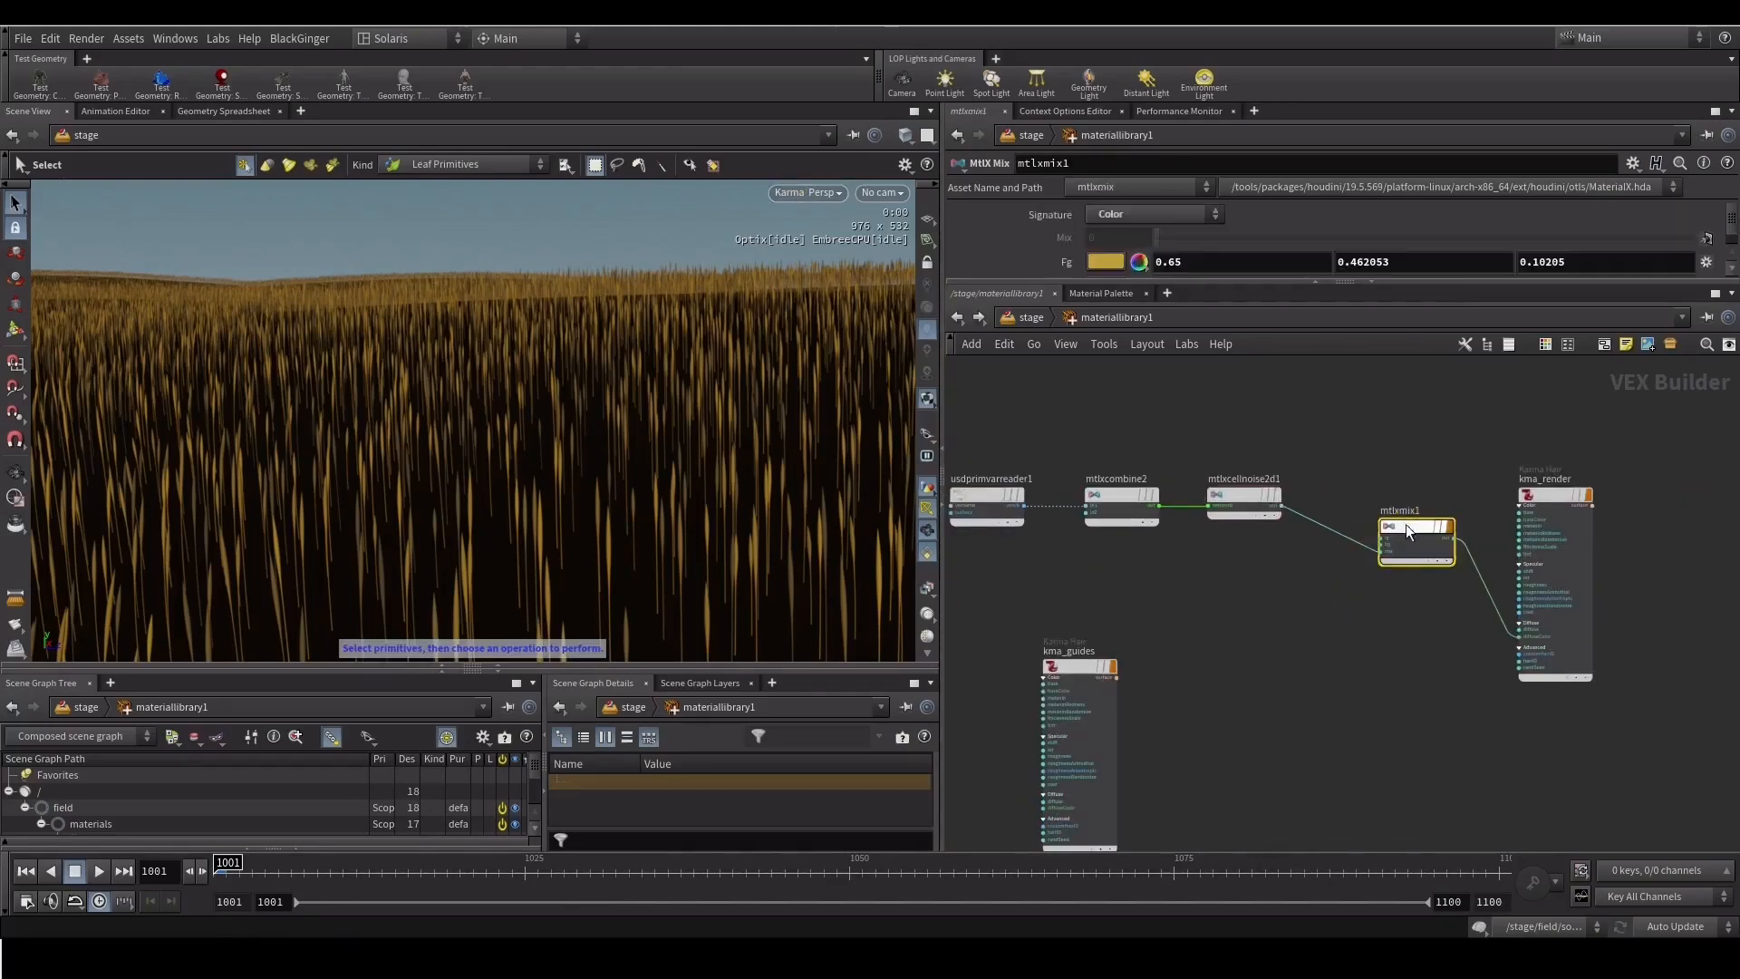
key("Escape")
left_click_drag(486, 497, 295, 493)
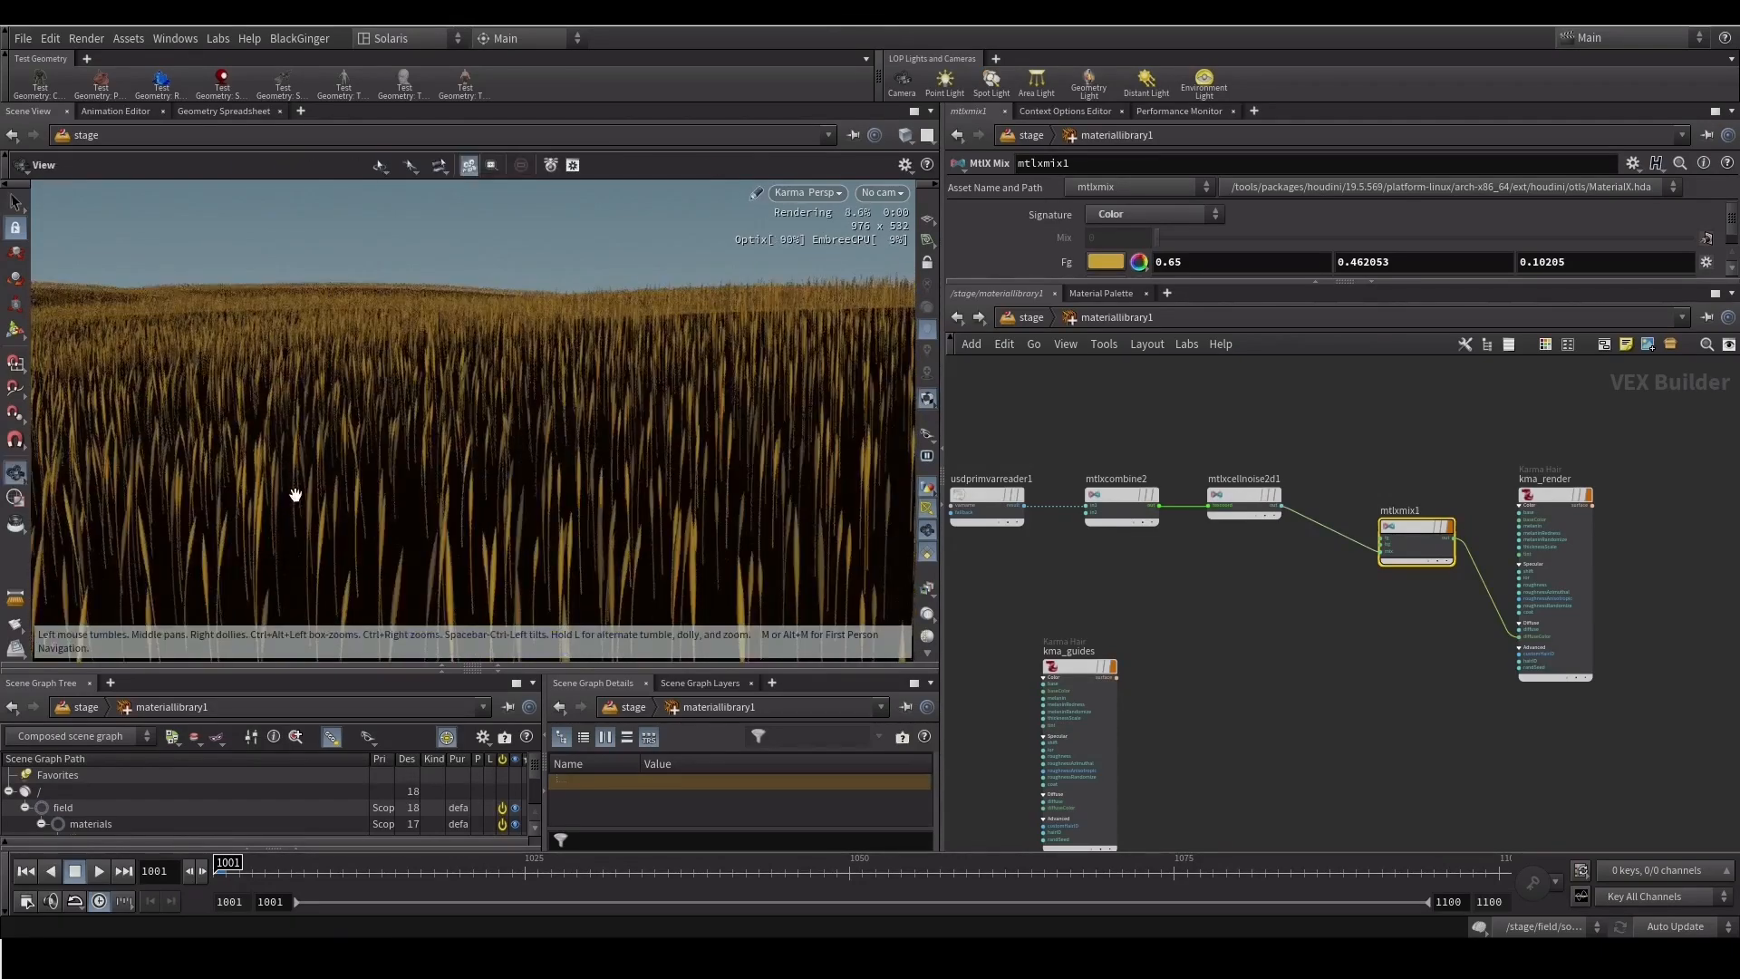
middle_click_drag(1003, 414, 1084, 447)
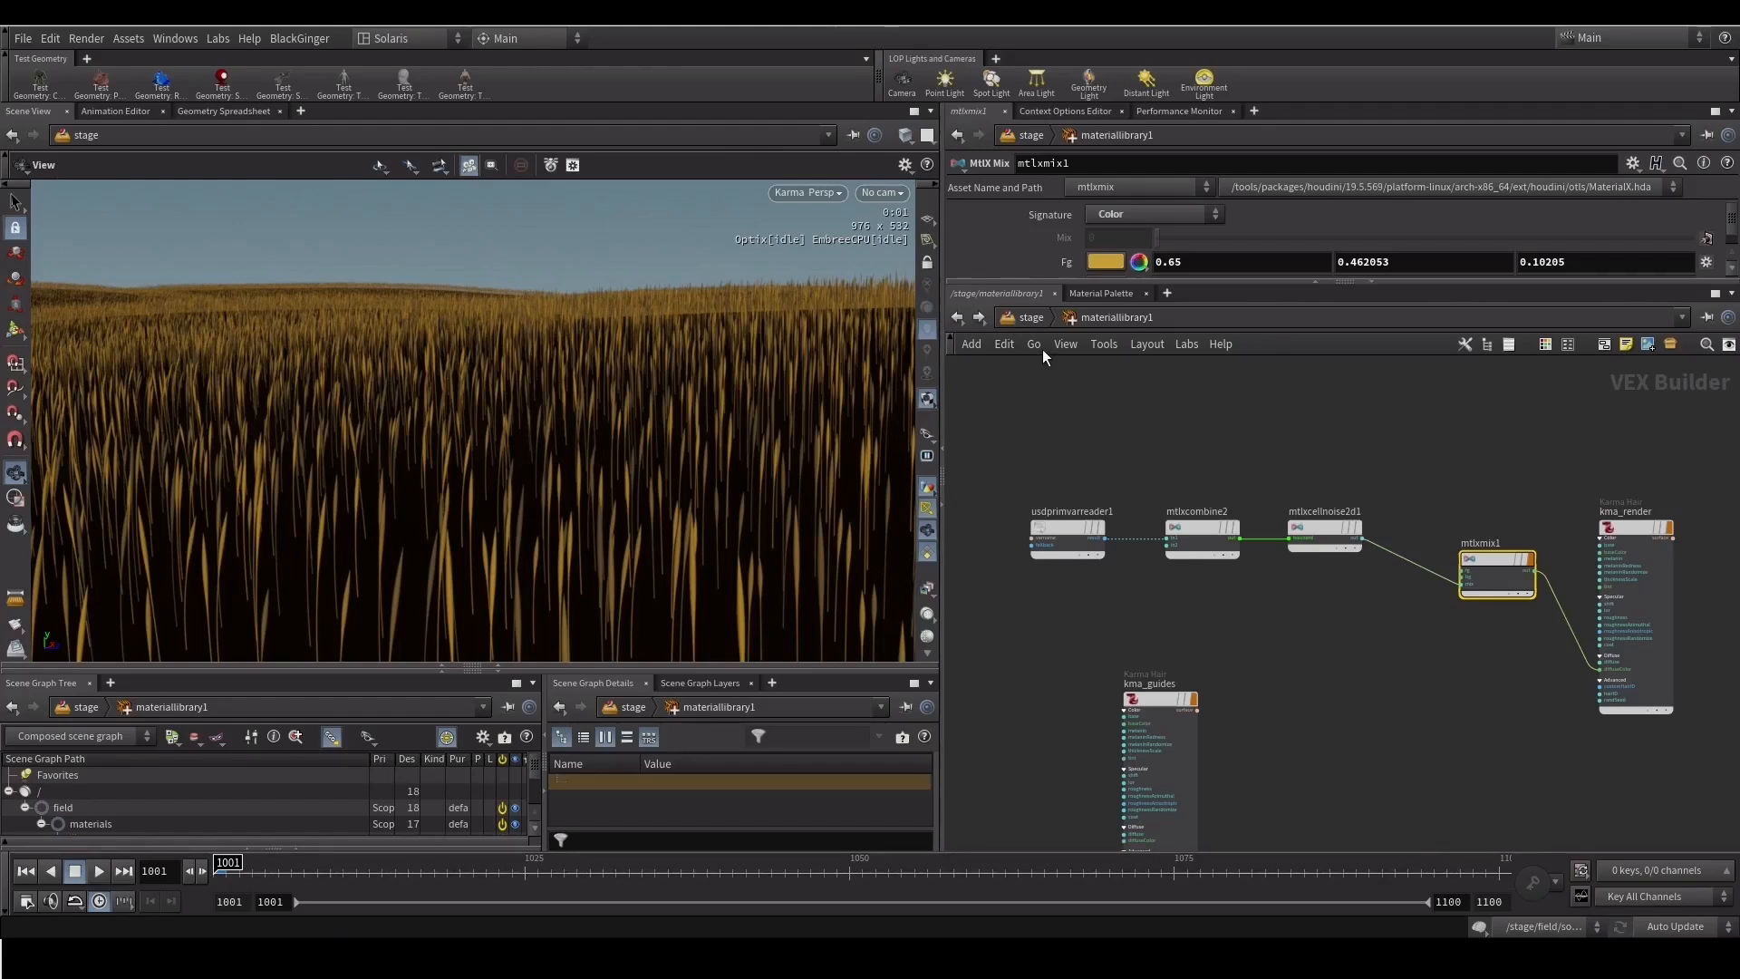
At the stage level, space assignmaterial1 further from merge1 and add a Merge node fed by assignmaterial1
left_click(1026, 317)
middle_click_drag(1154, 525, 1171, 414)
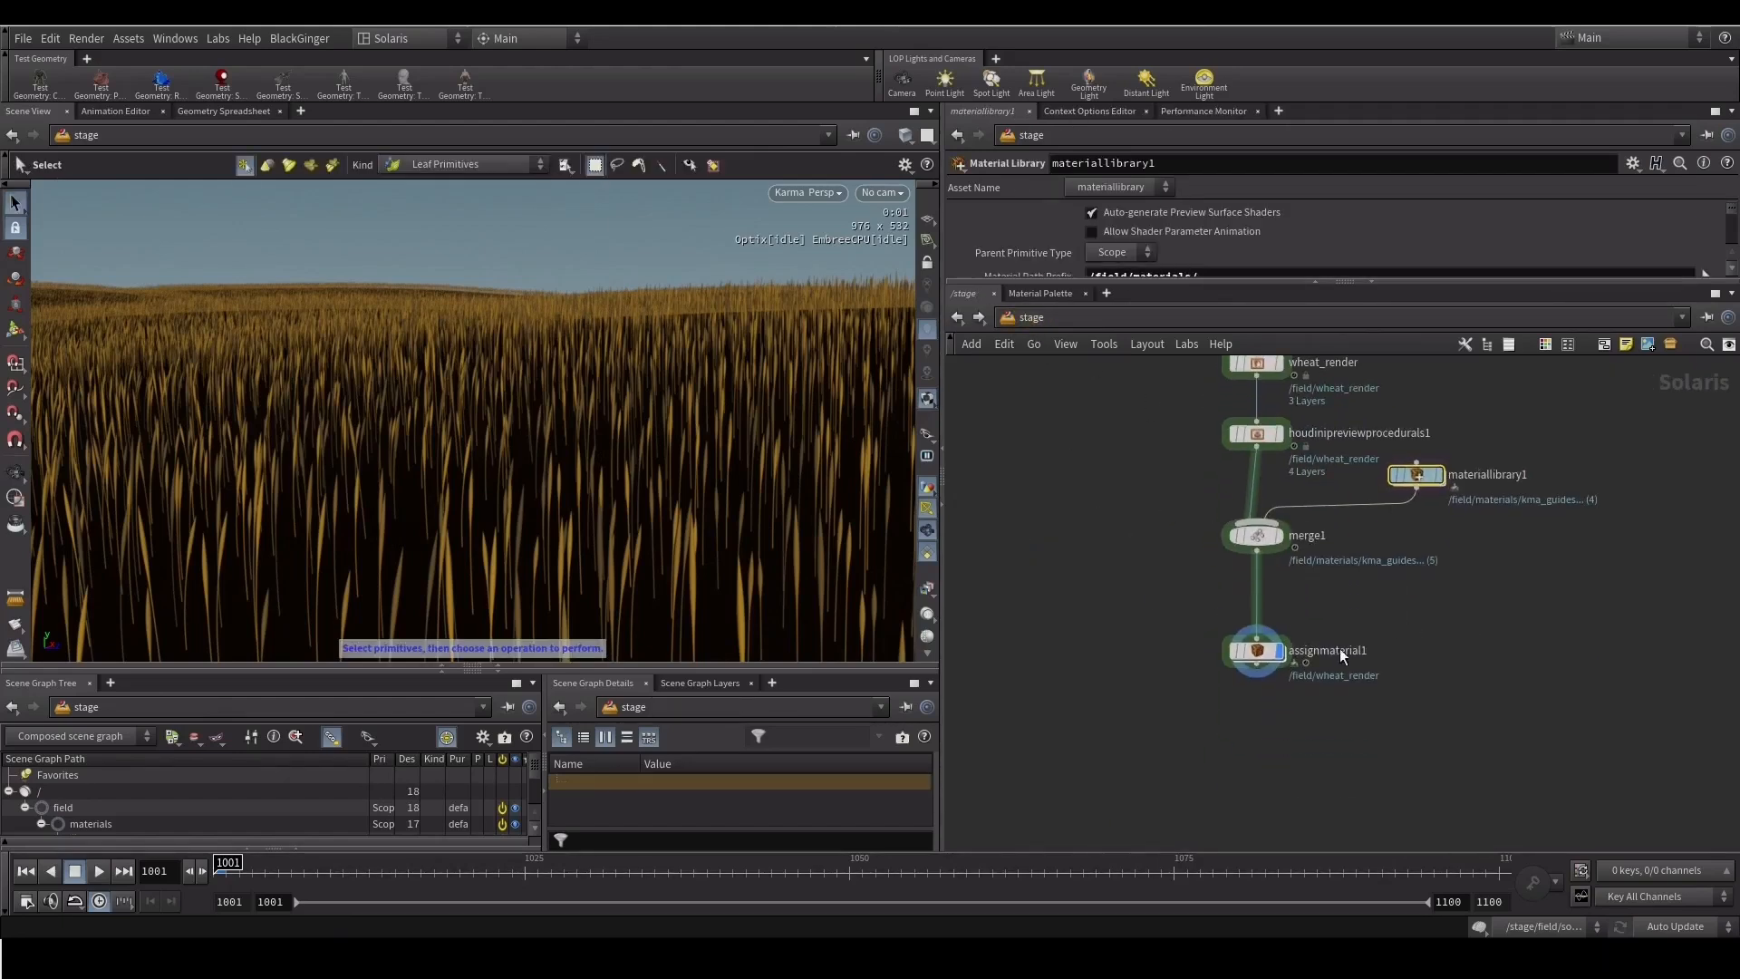
left_click_drag(1265, 657, 1260, 773)
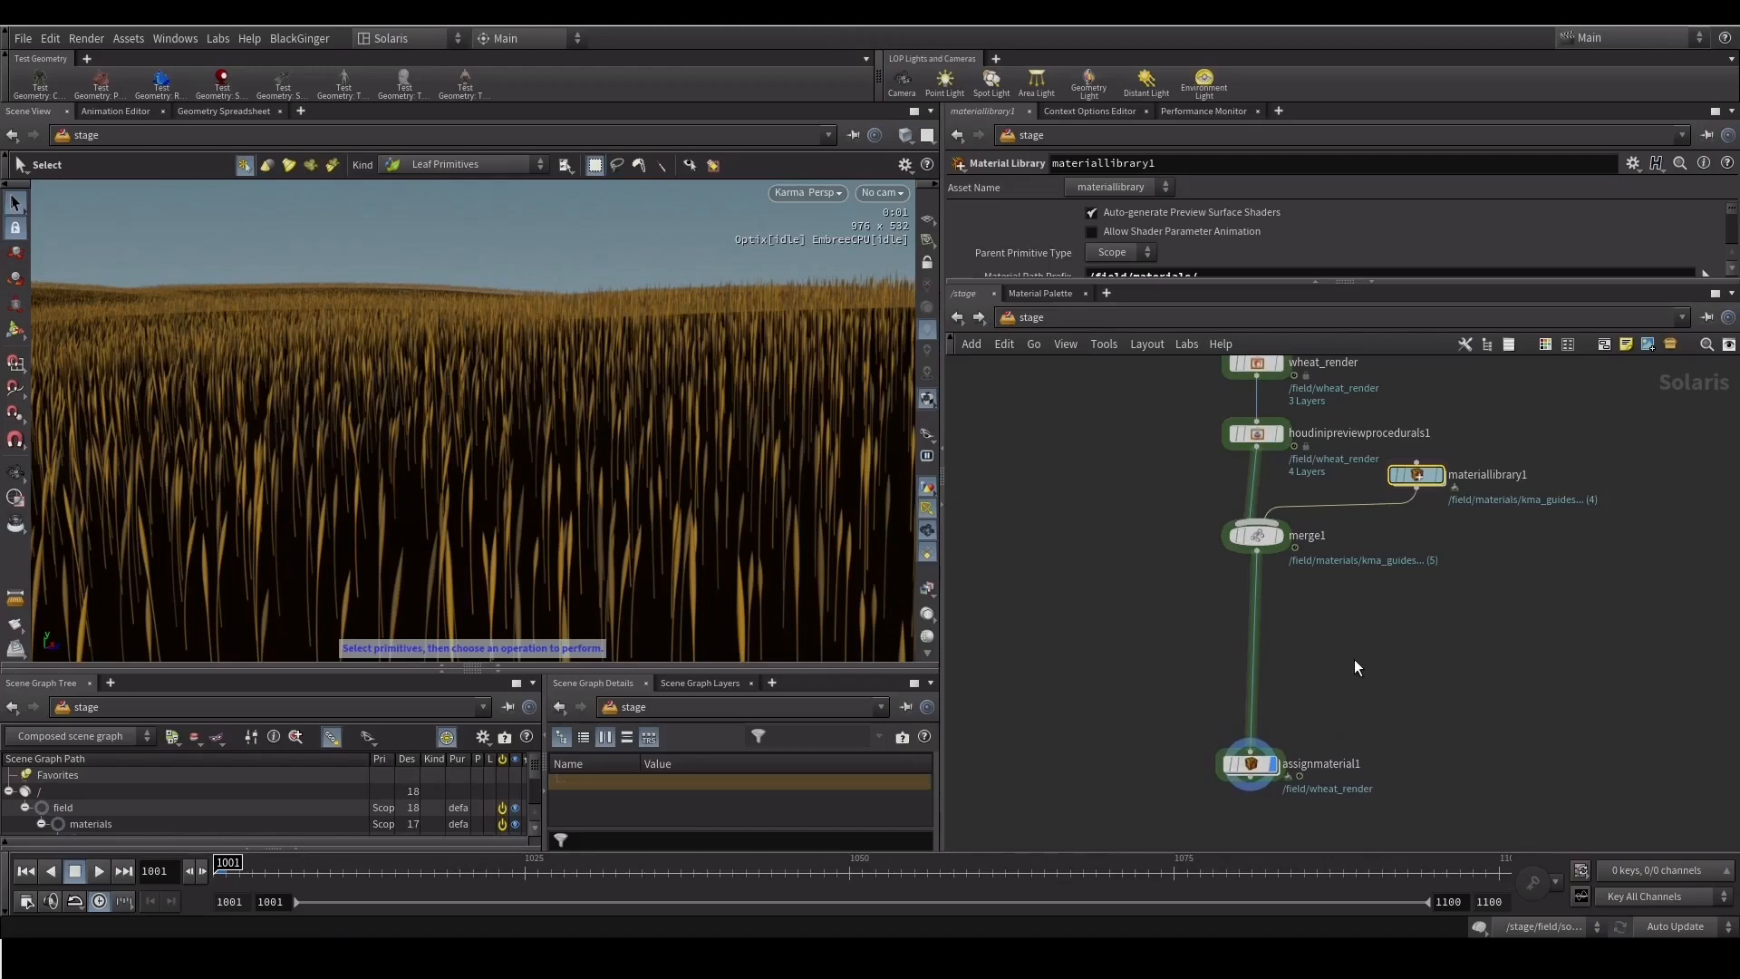
key("Tab")
type("mer")
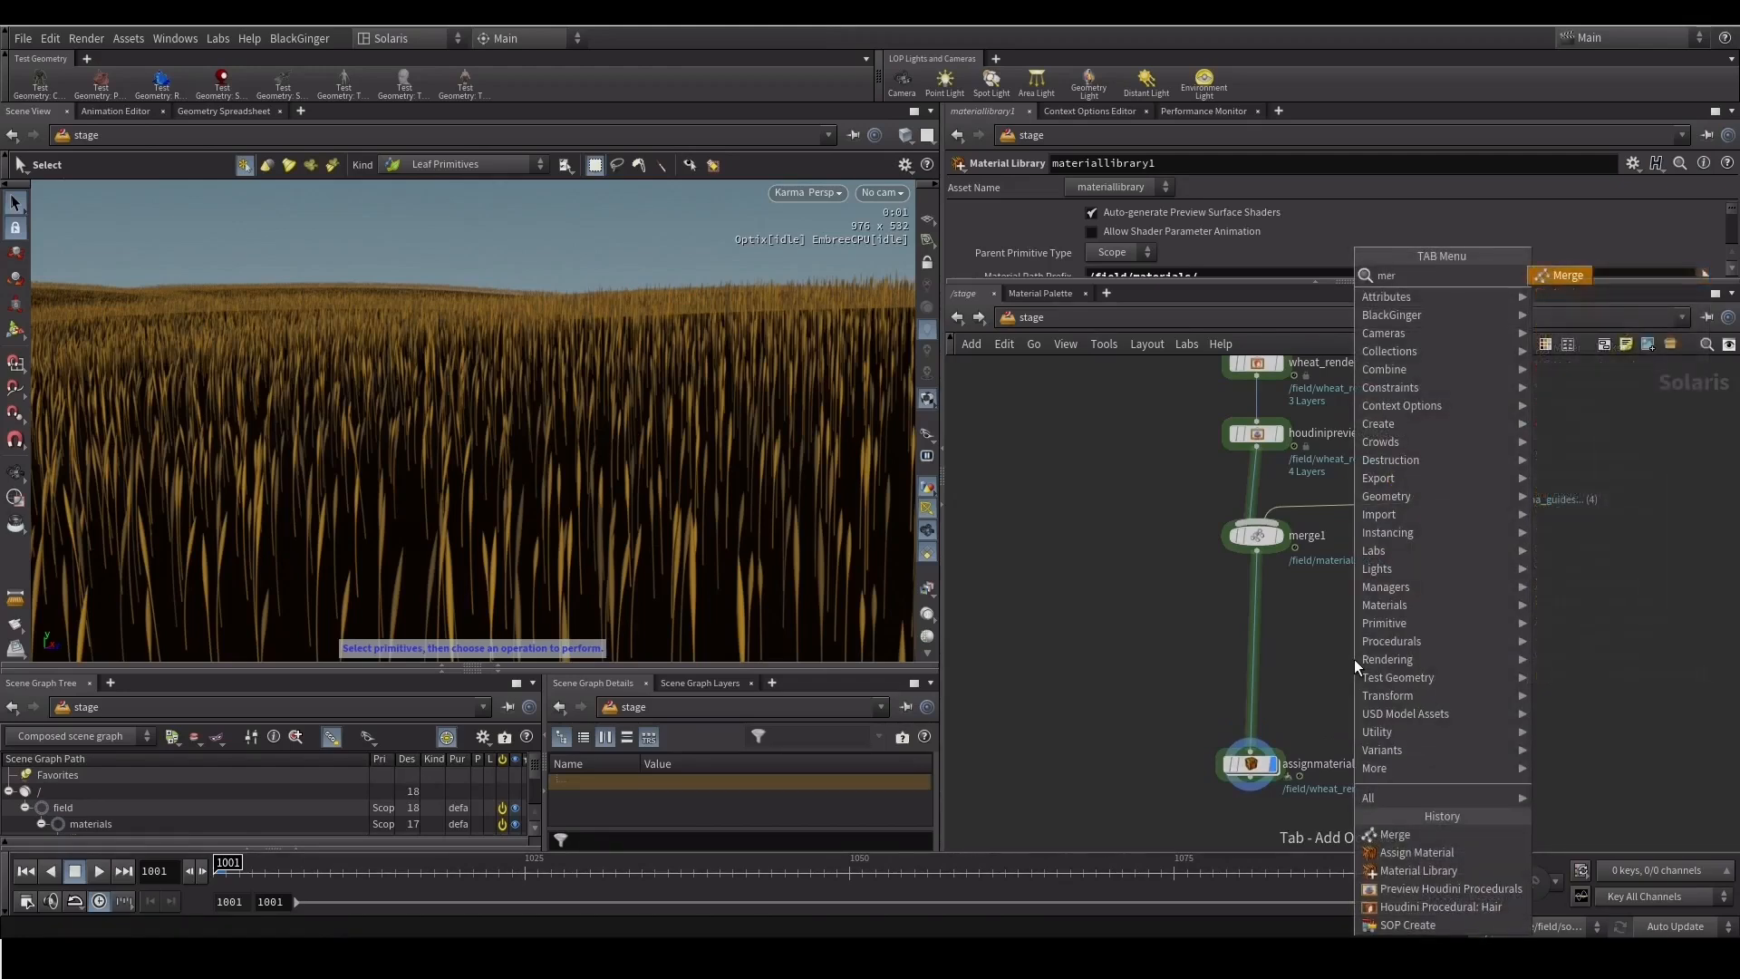
key("Return")
left_click(1303, 763)
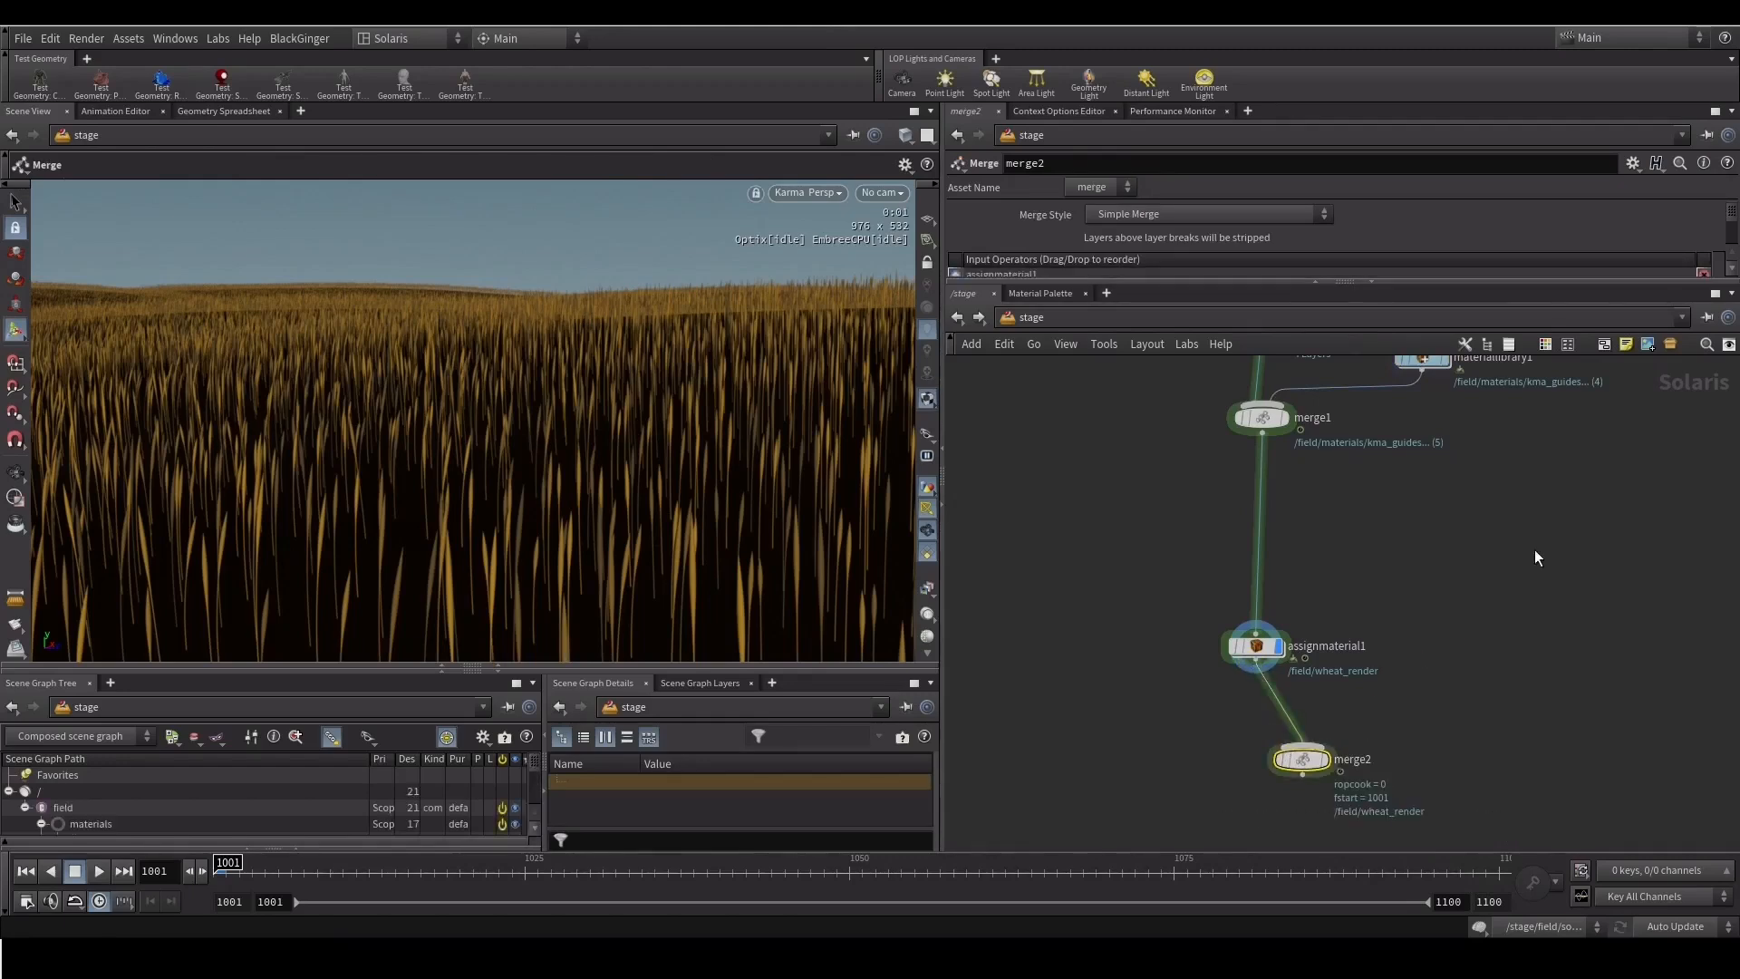
Add a Dome Light, connect it to the merge below assignmaterial1 and display that merge
key("Tab")
type("dom")
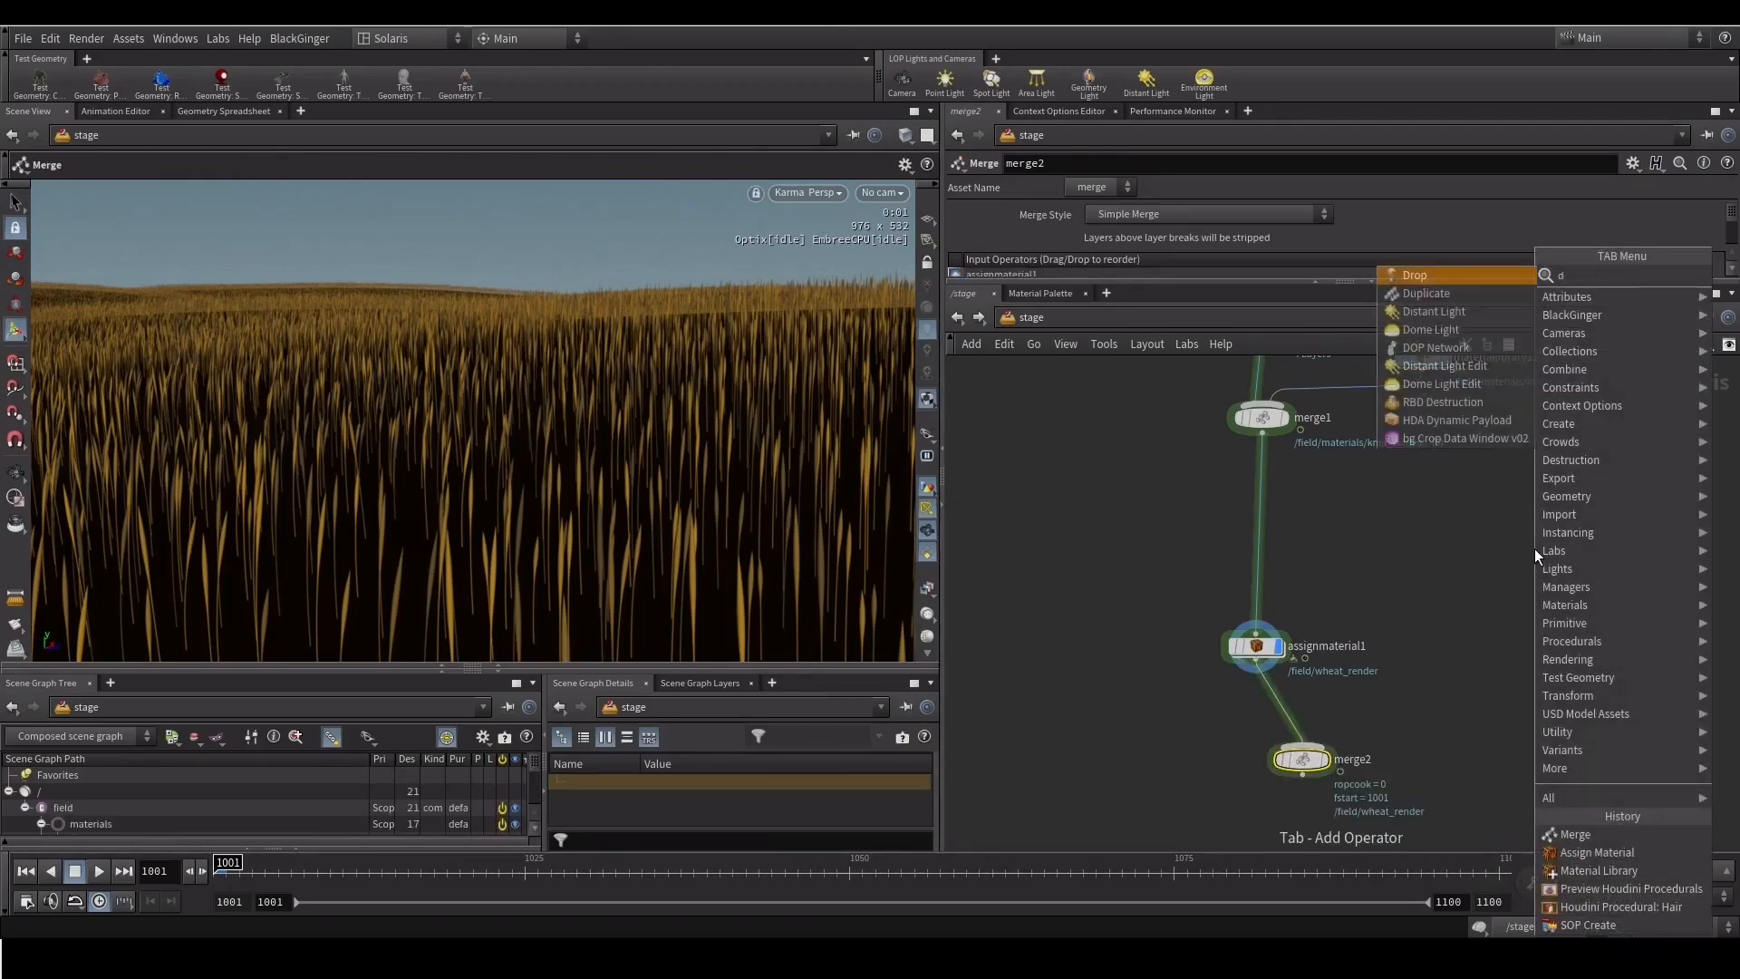
key("Return")
left_click(1521, 497)
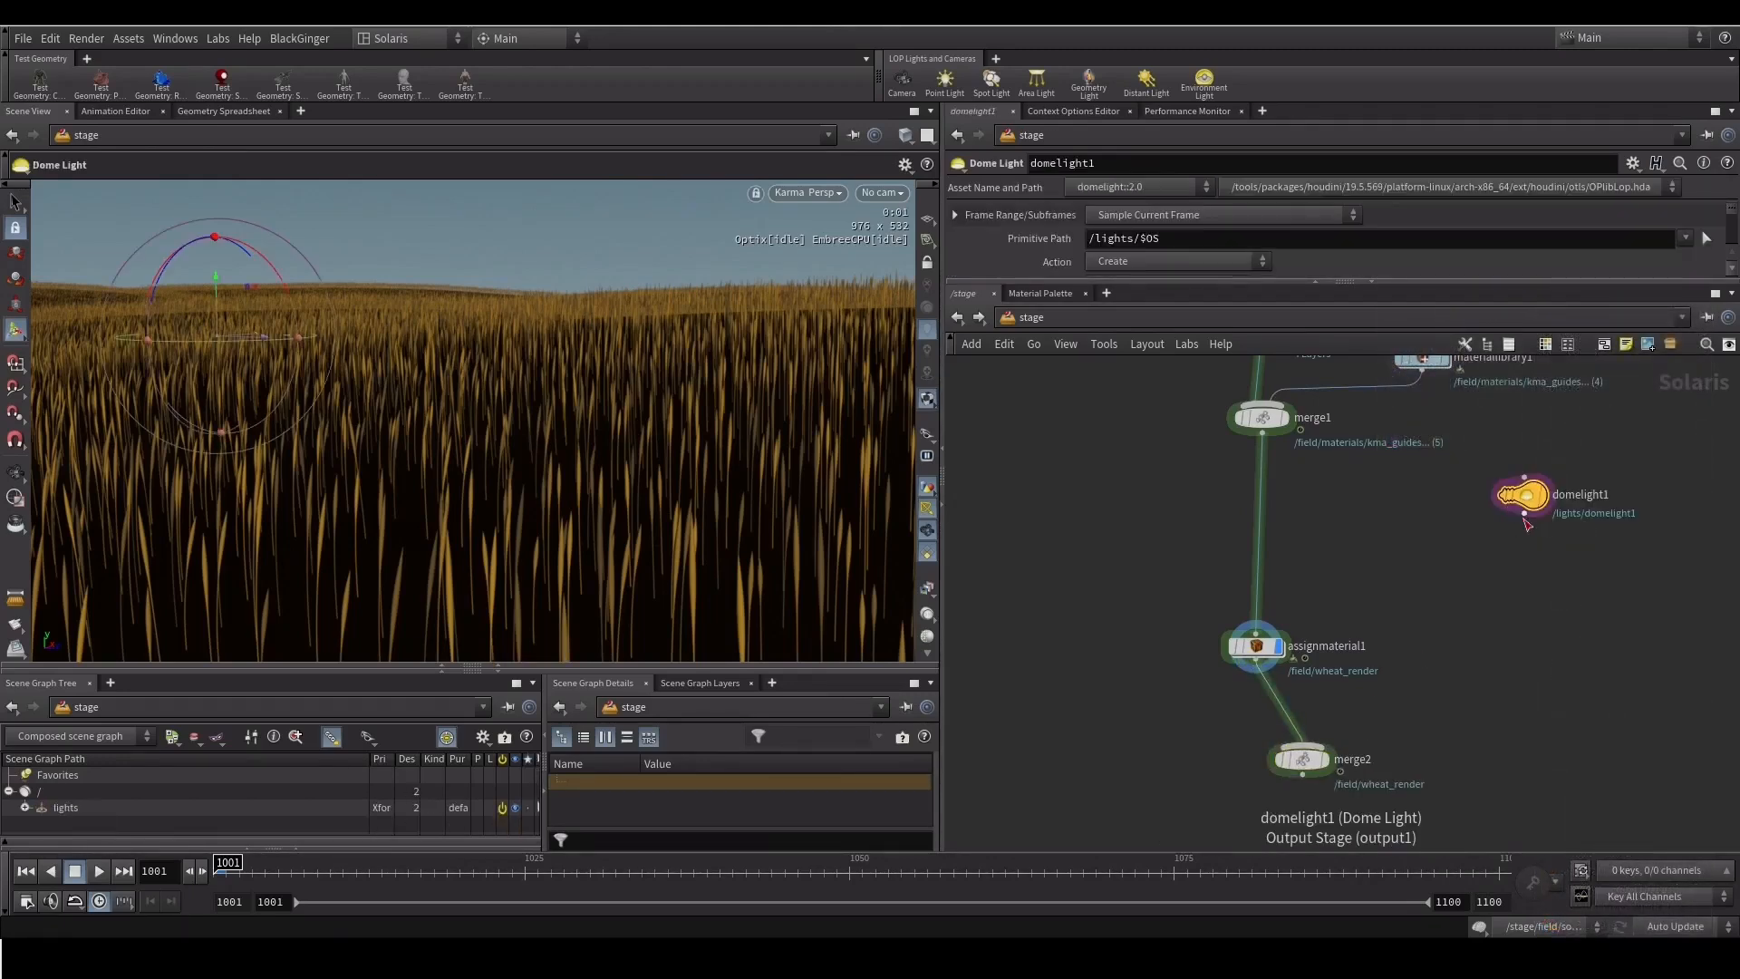
left_click(1524, 515)
left_click(1316, 761)
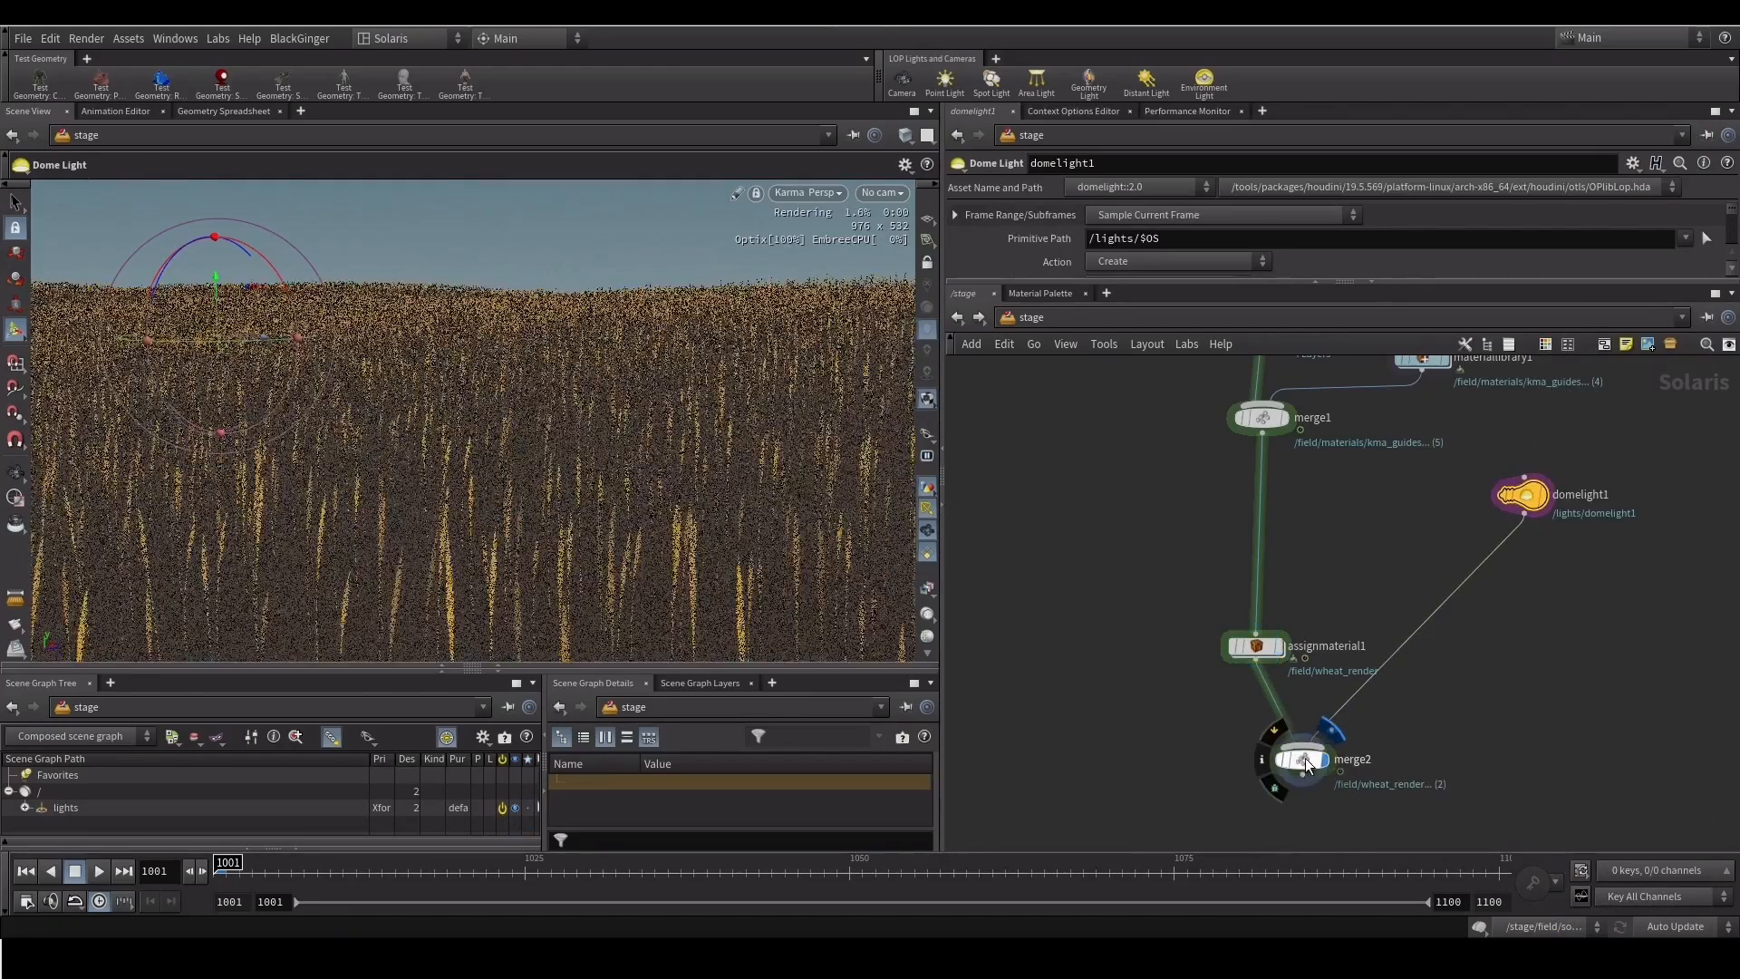
left_click_drag(1293, 774, 1273, 802)
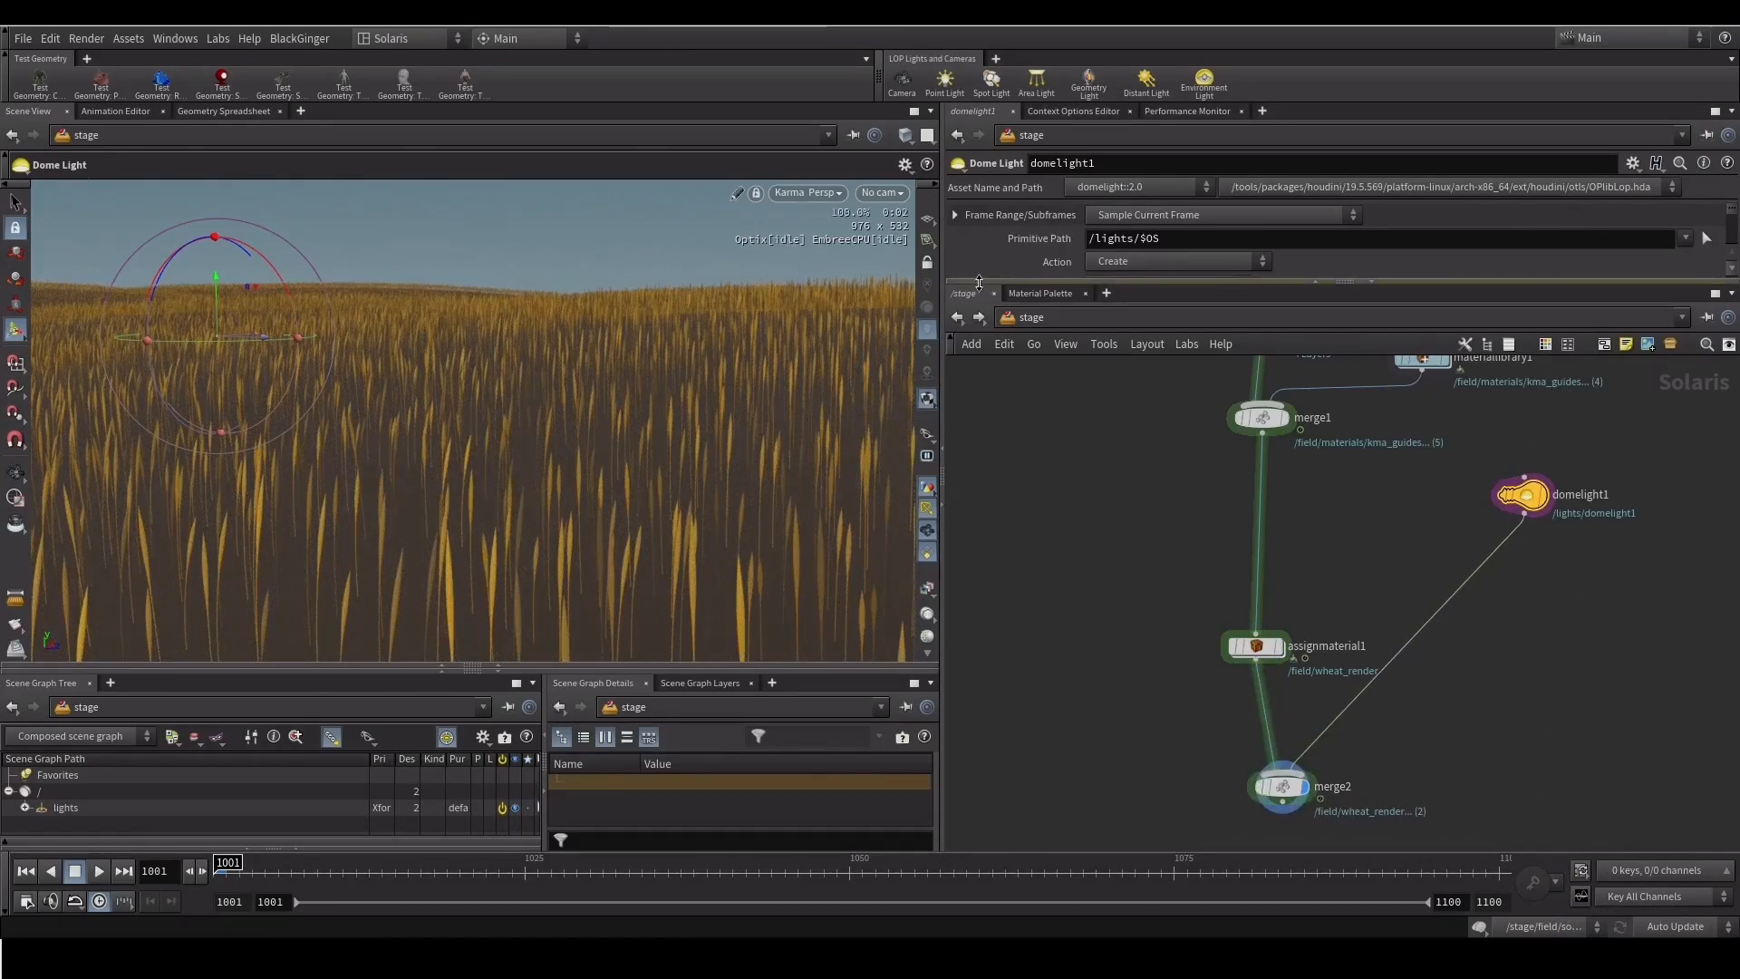
Enlarge the parameter area and set the dome light's Exposure to -1
left_click_drag(1169, 281, 1169, 463)
left_click(1384, 357)
left_click(1126, 359)
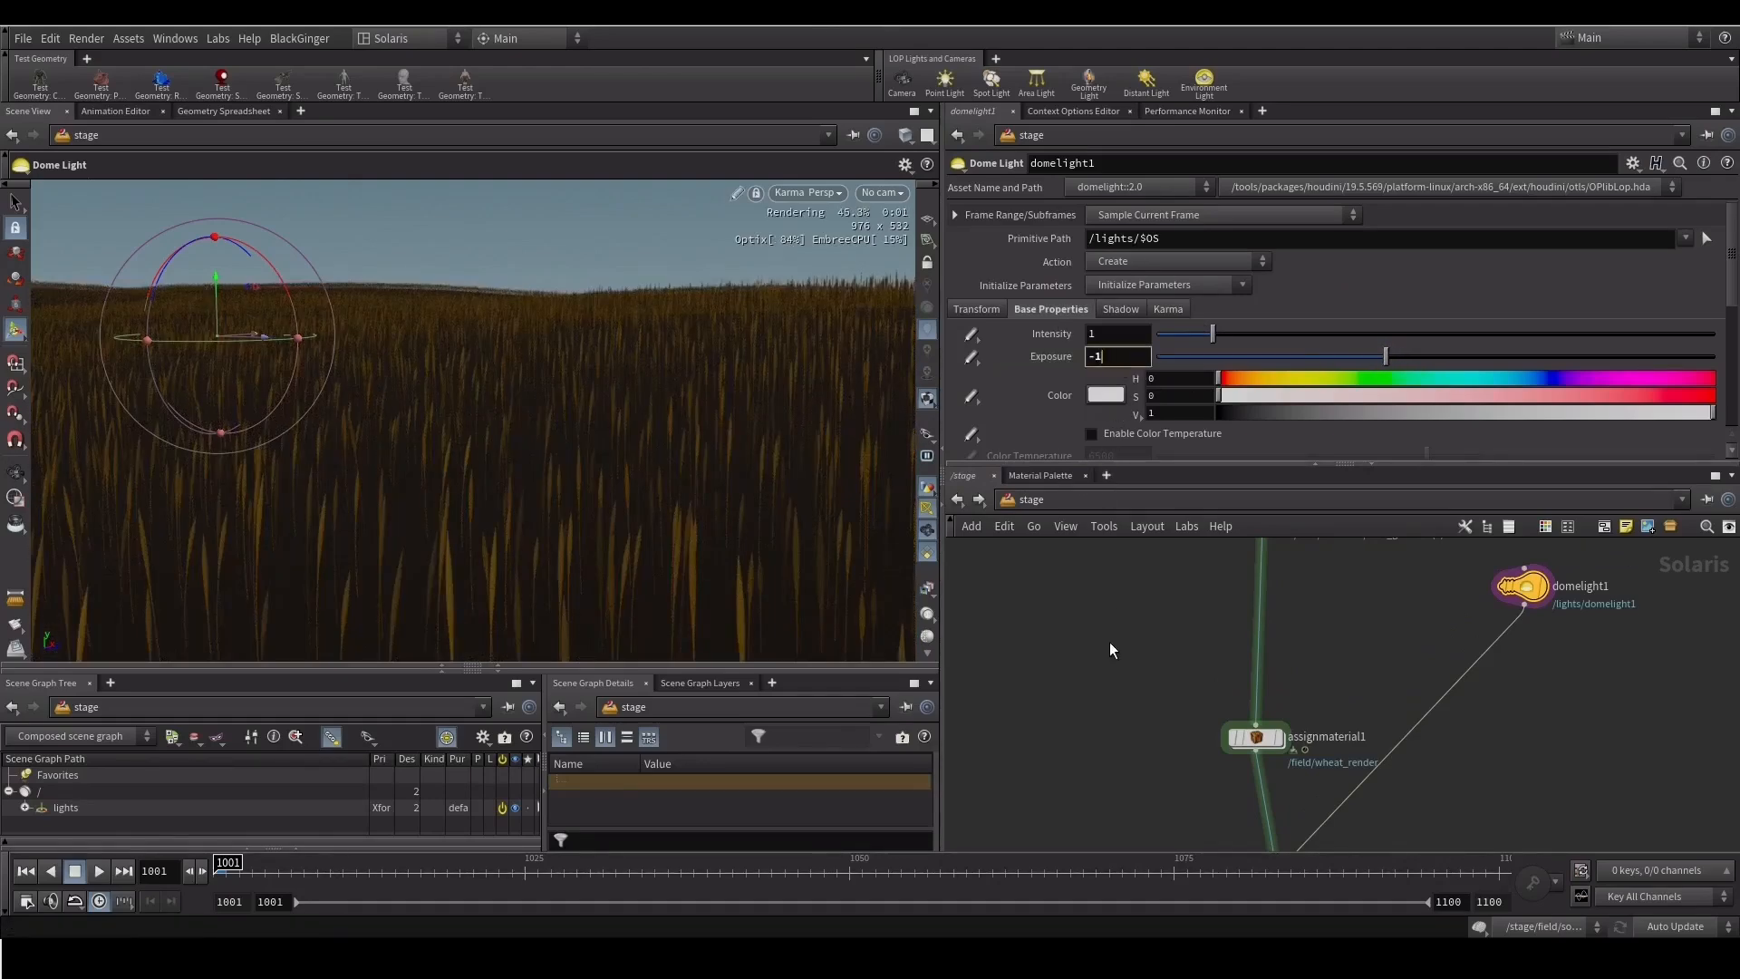
type("-1")
key("Return")
Examine the dome-lit wheat up close and from a distance over the field's corner
key("Escape")
left_click_drag(520, 481, 225, 396)
right_click_drag(340, 319, 352, 354)
left_click_drag(294, 380, 254, 374)
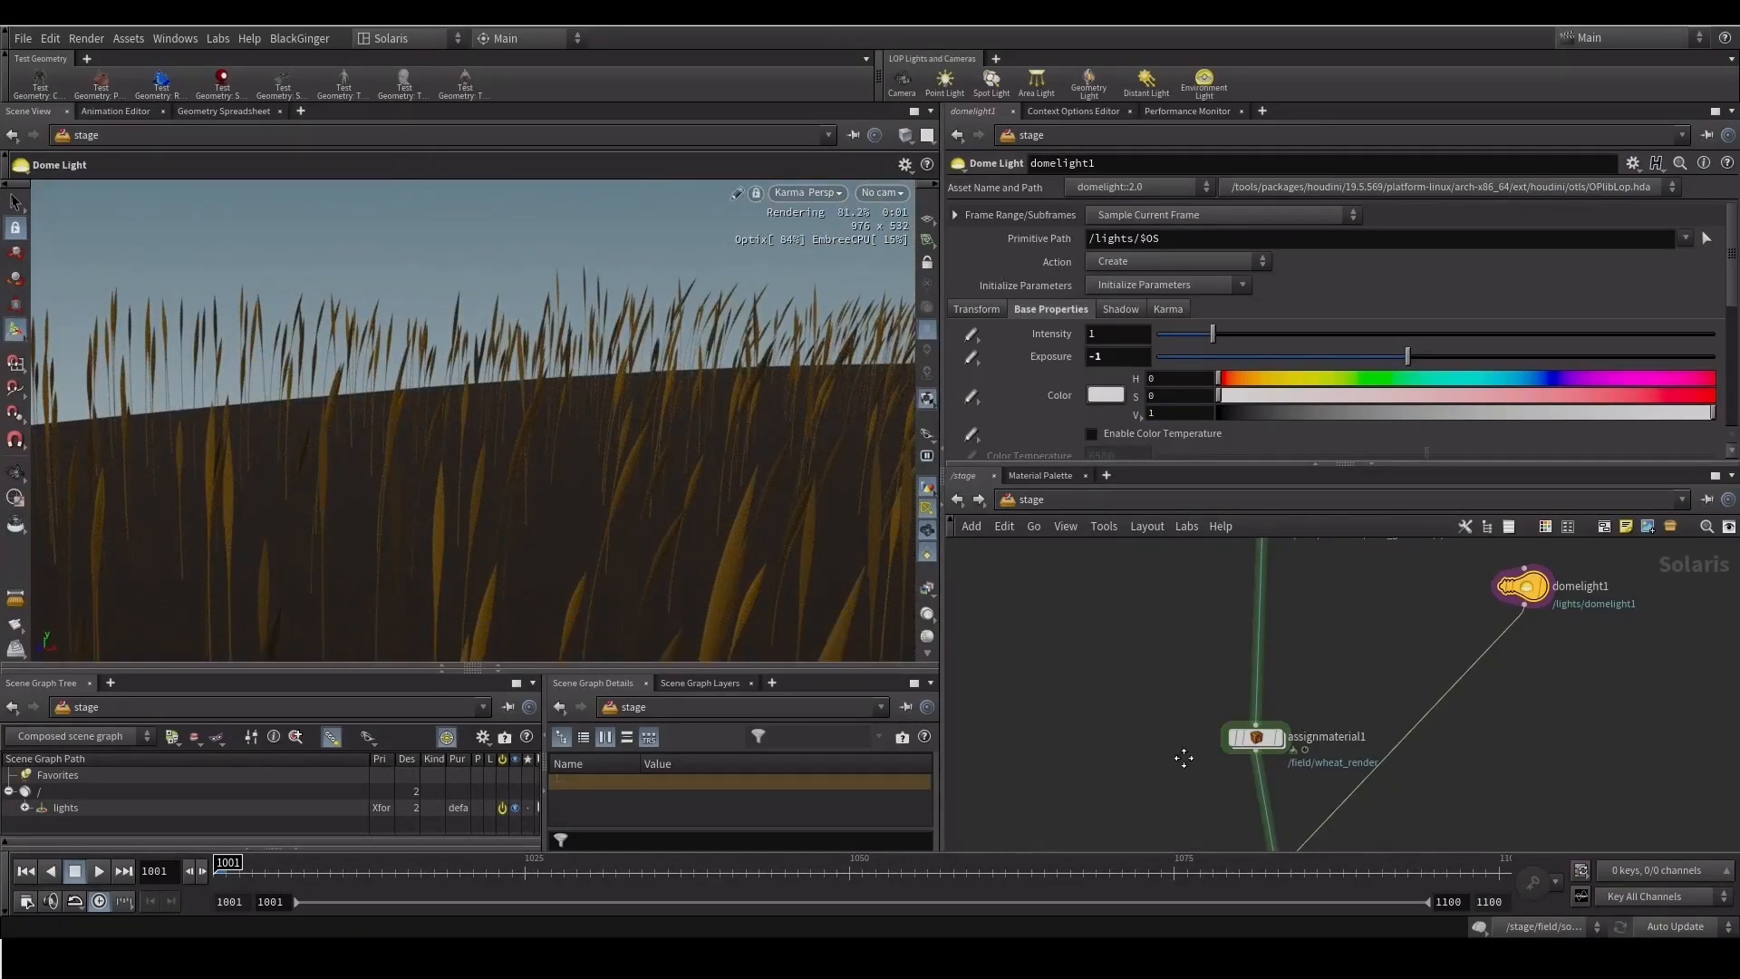
middle_click_drag(1180, 743, 1211, 844)
scroll(1155, 741, "down", 2)
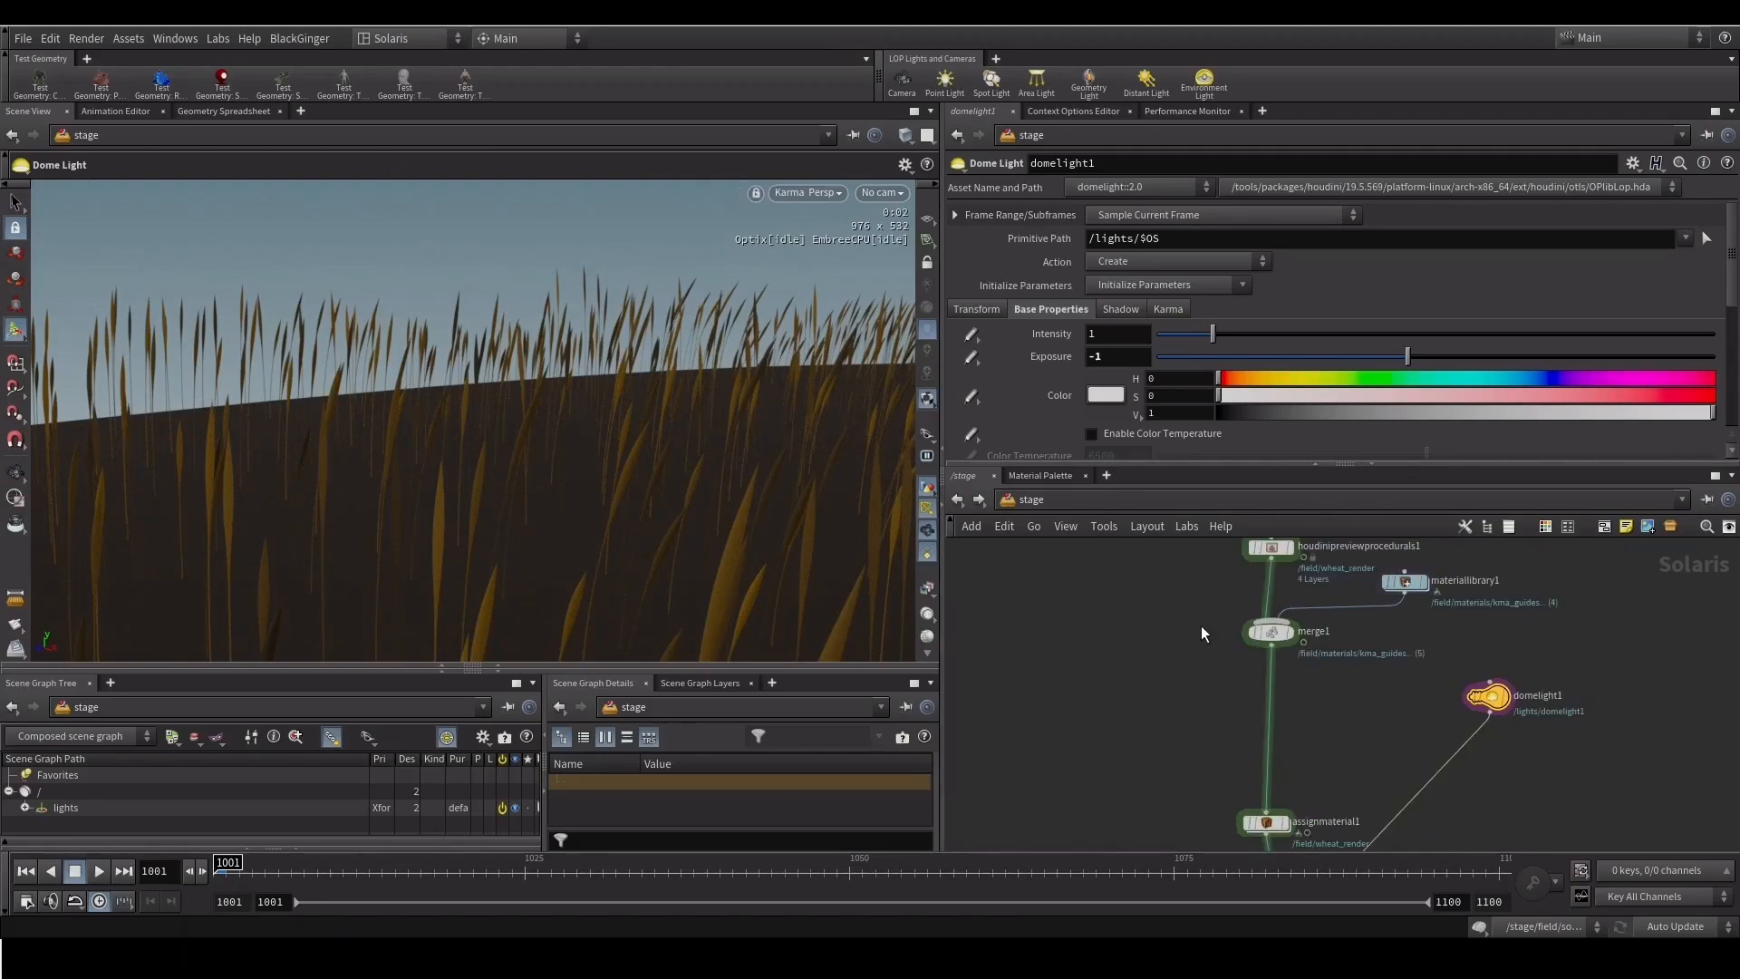
right_click_drag(381, 503, 553, 399)
left_click_drag(154, 552, 621, 505)
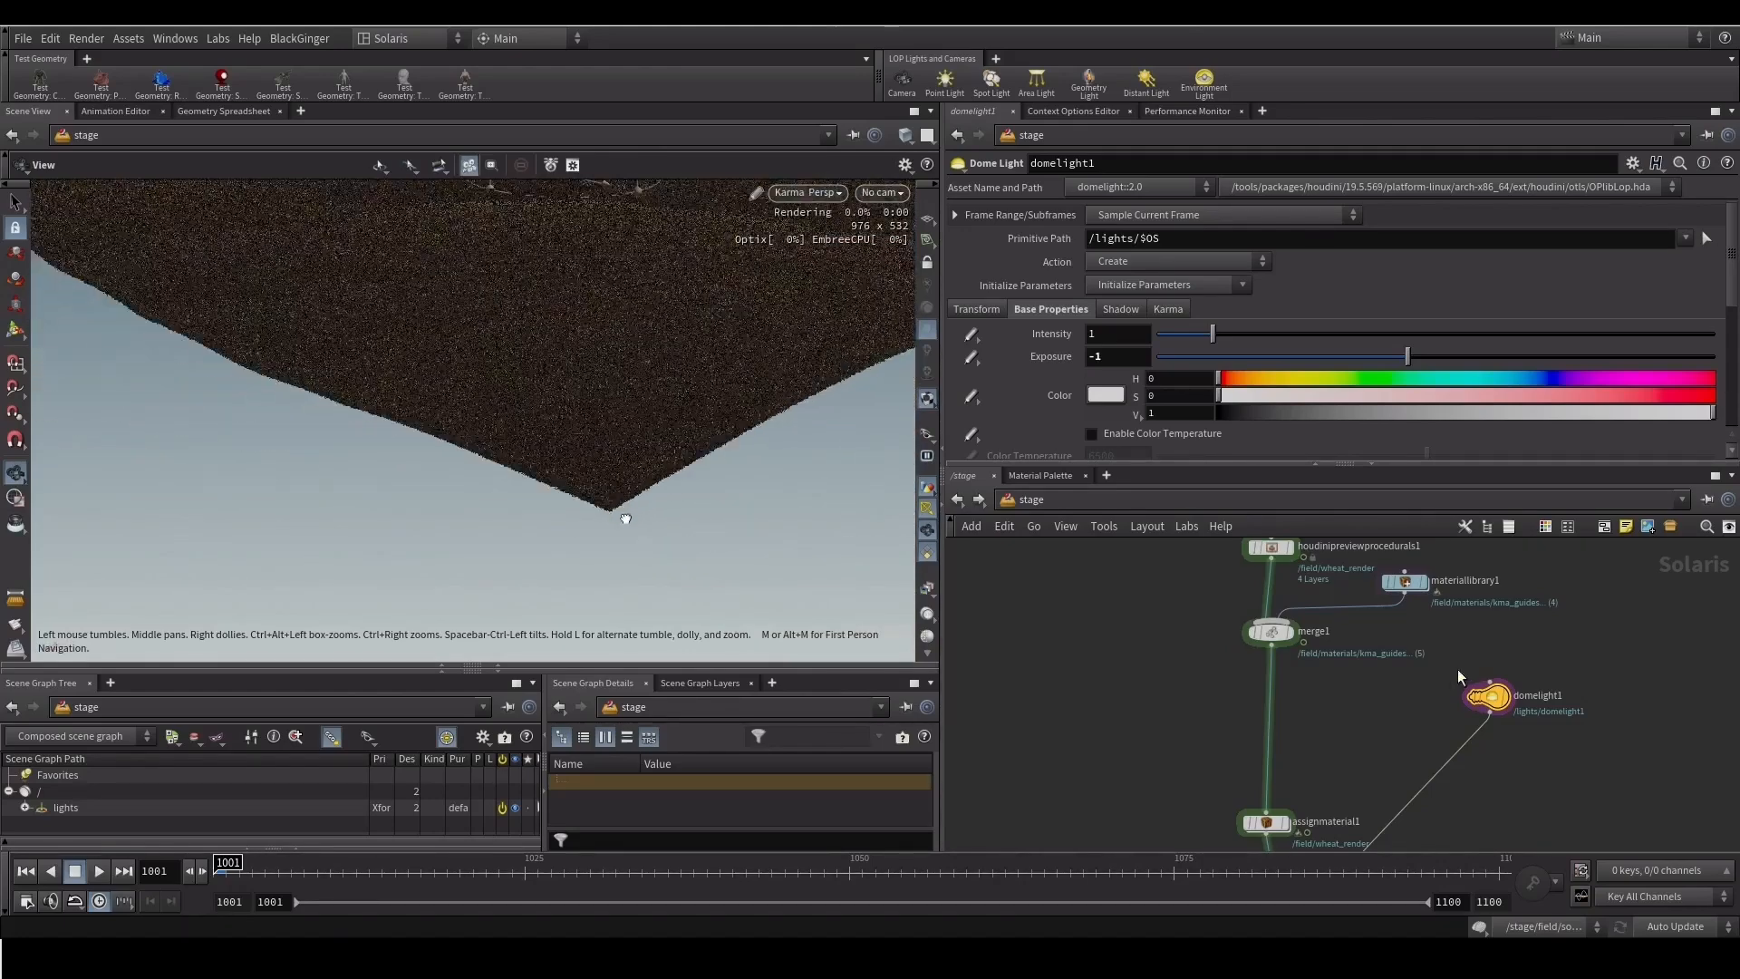
Inside materiallibrary1, insert an MtlX Range node between mtlxcellnoise2d1 and mtlxmix1's mix input
left_click(1403, 581)
key("Return")
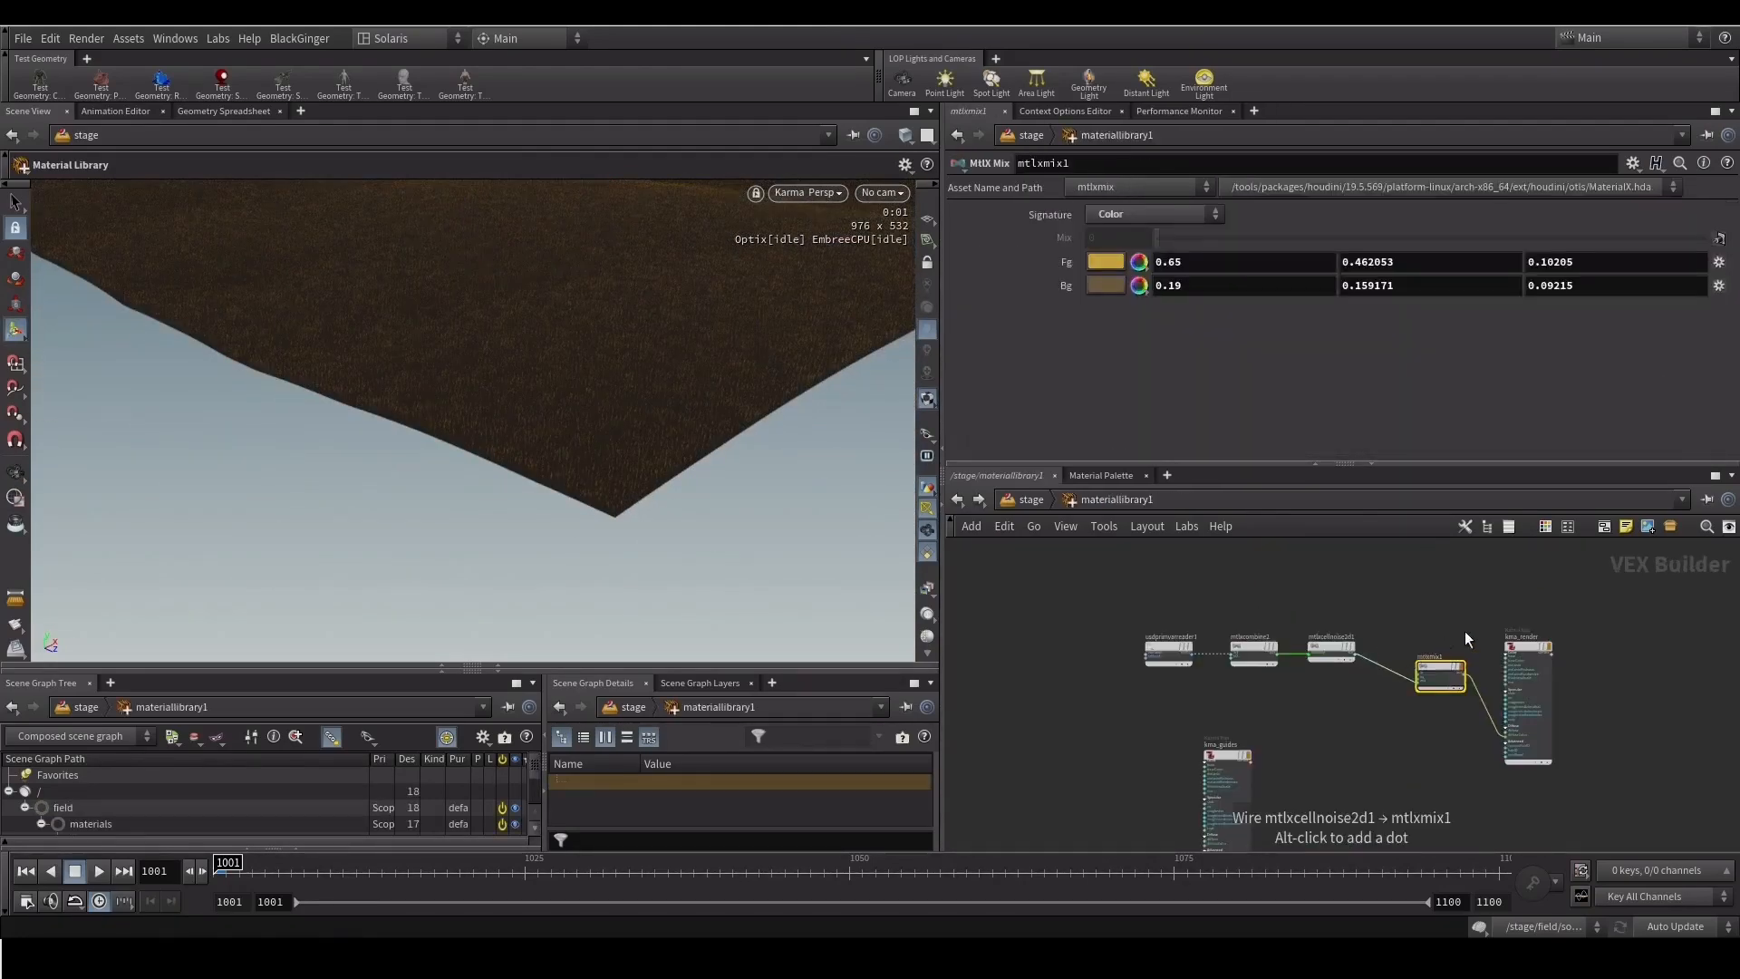
scroll(1439, 638, "up", 3)
scroll(1352, 652, "up", 3)
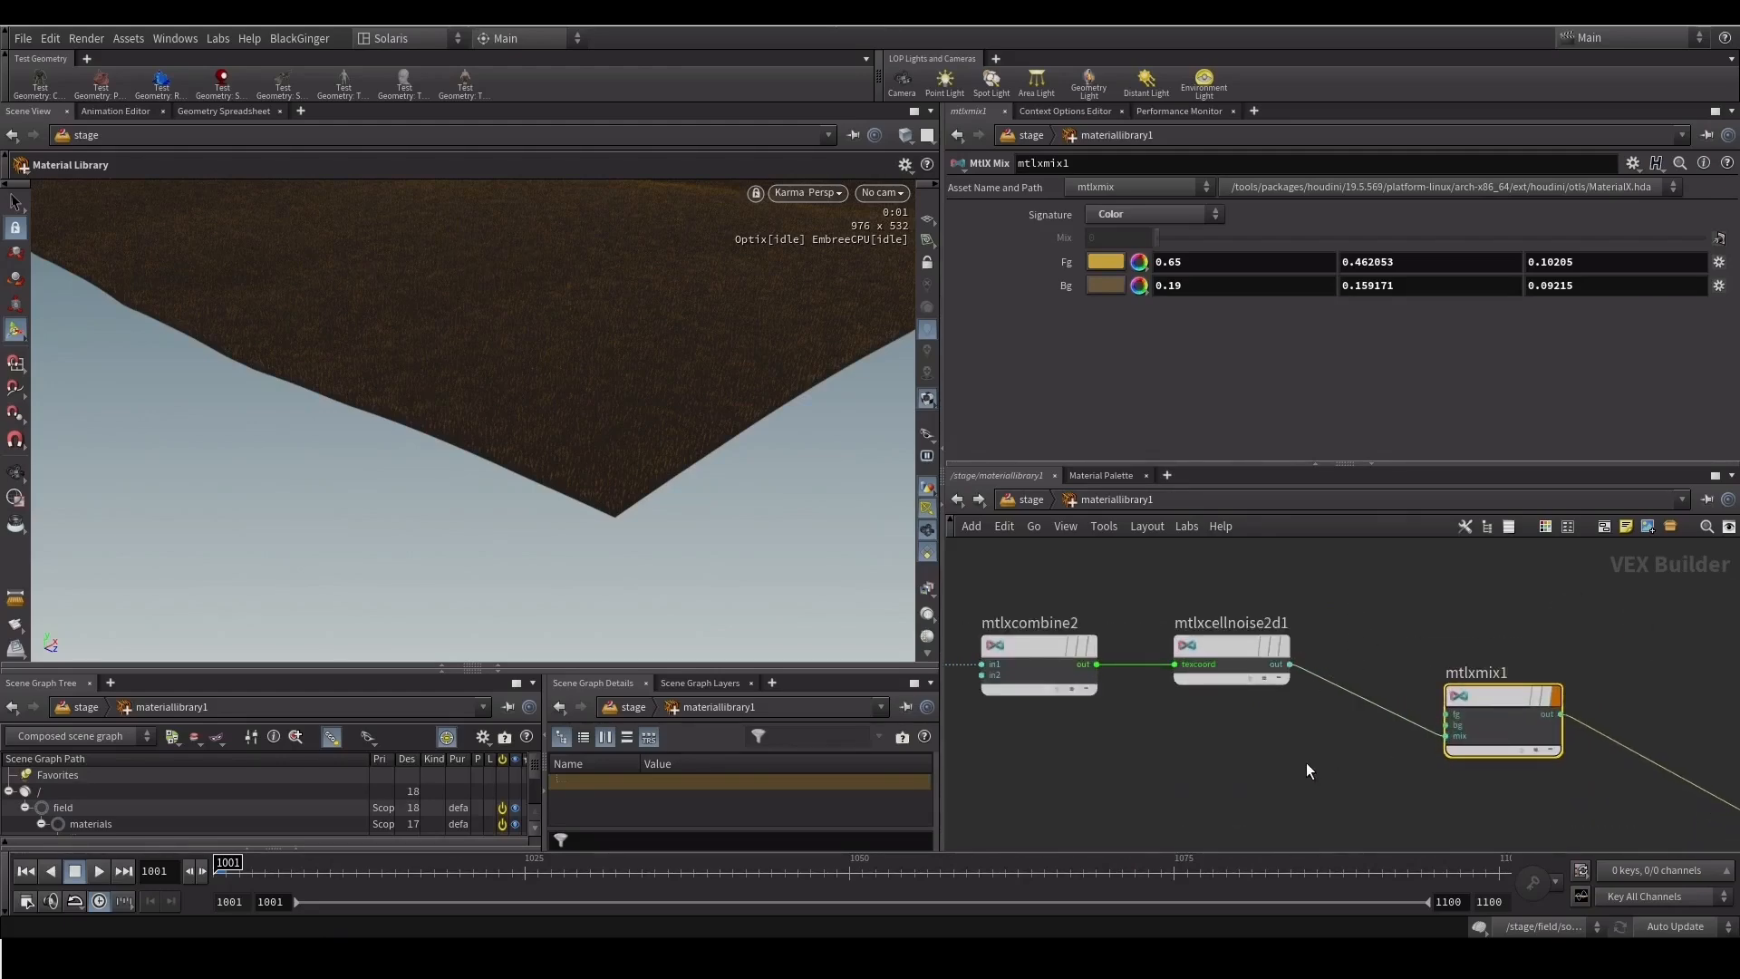
key("Tab")
type("mt")
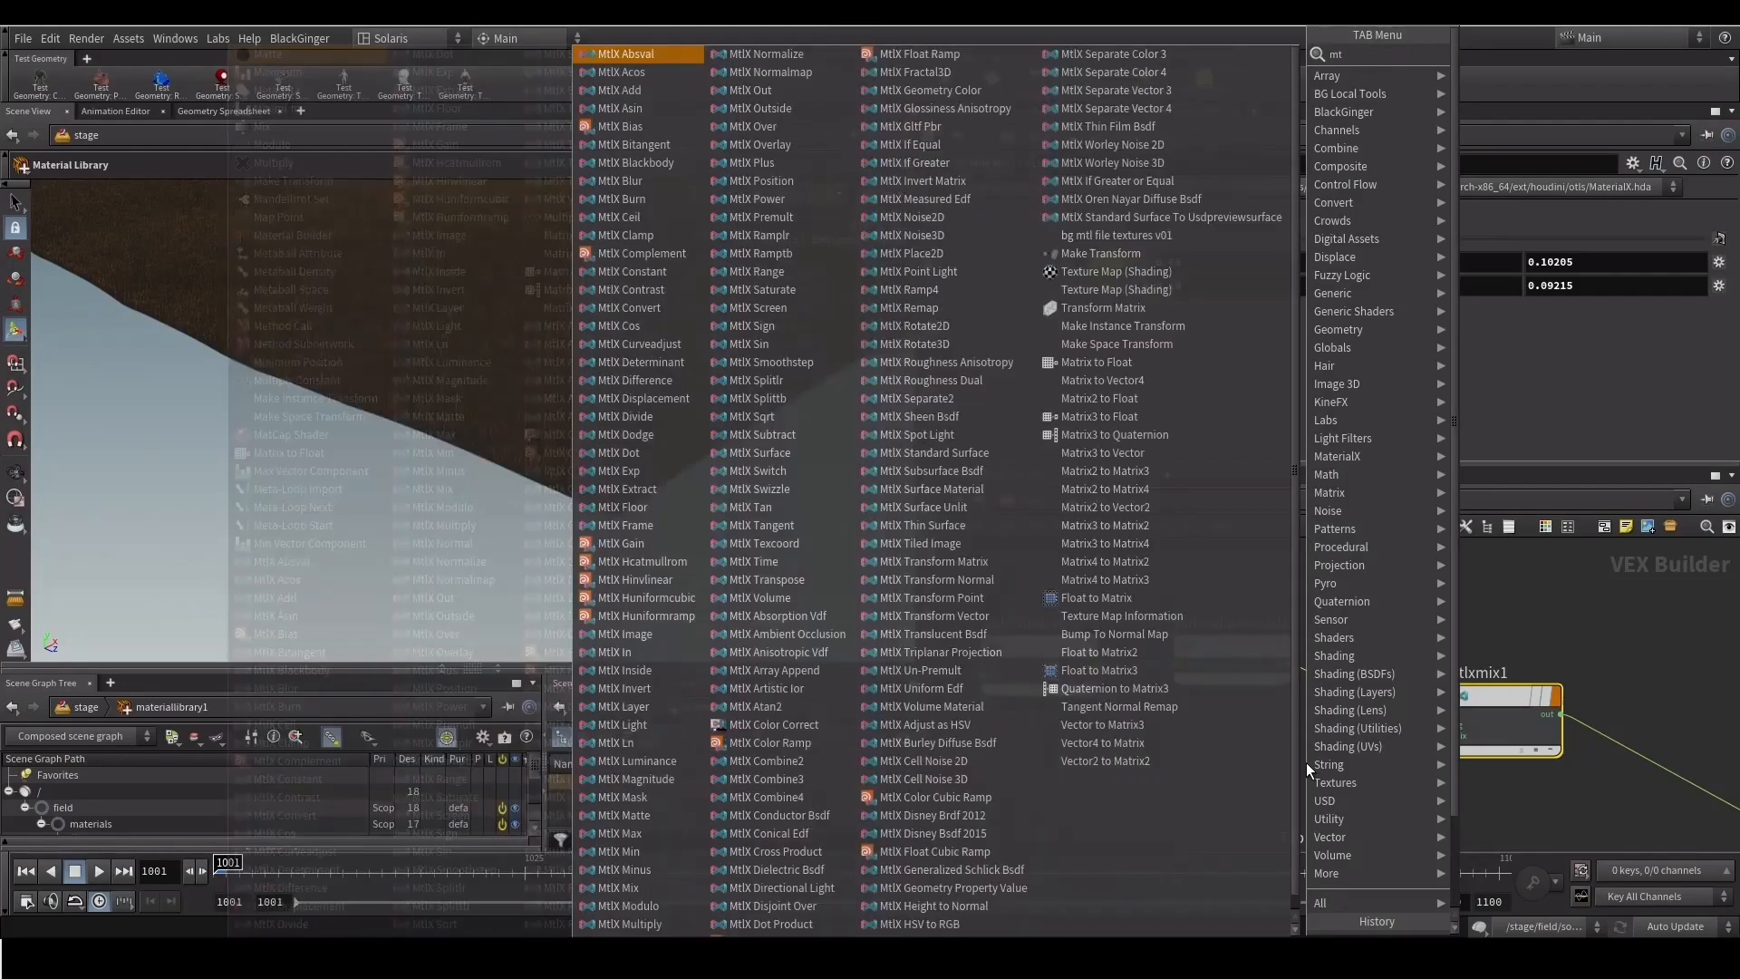
type("lr")
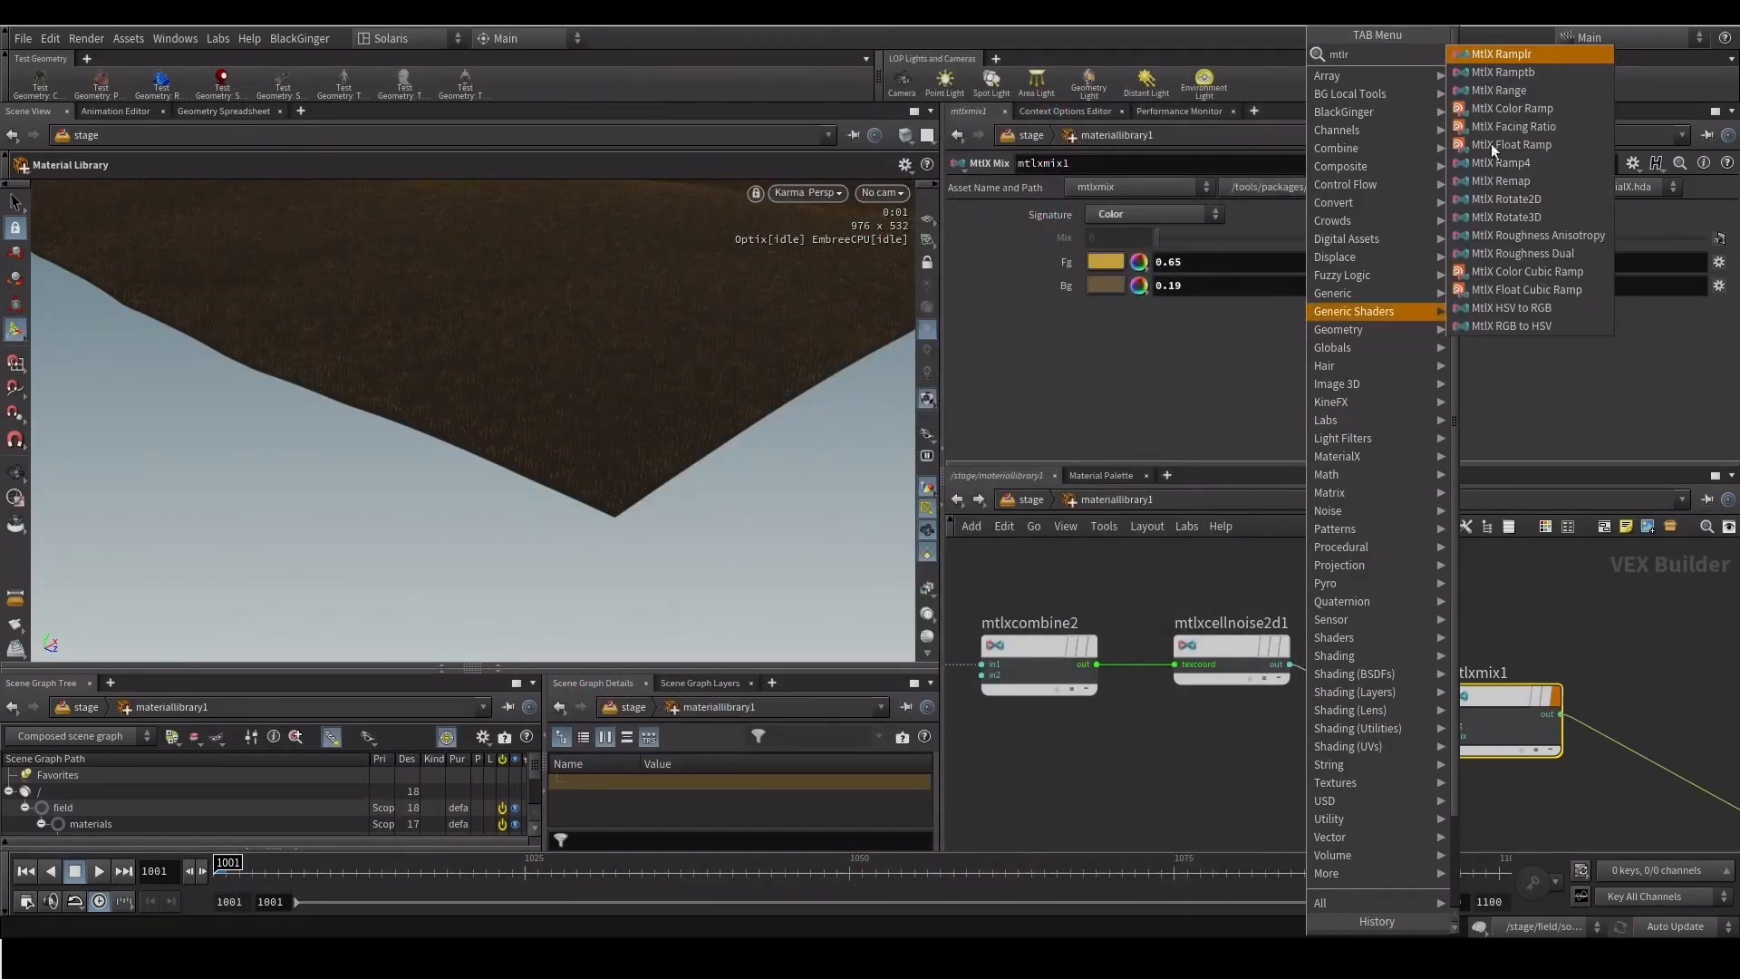
left_click(1494, 91)
left_click(1356, 693)
left_click(1444, 687)
Set mtlxrange1's Inhigh to 0.55, judging the wheat's tone variation across the field
right_click_drag(543, 427, 893, 229, "alt")
left_click_drag(602, 426, 556, 361, "alt")
left_click_drag(1179, 284, 1186, 283)
left_click(1653, 720)
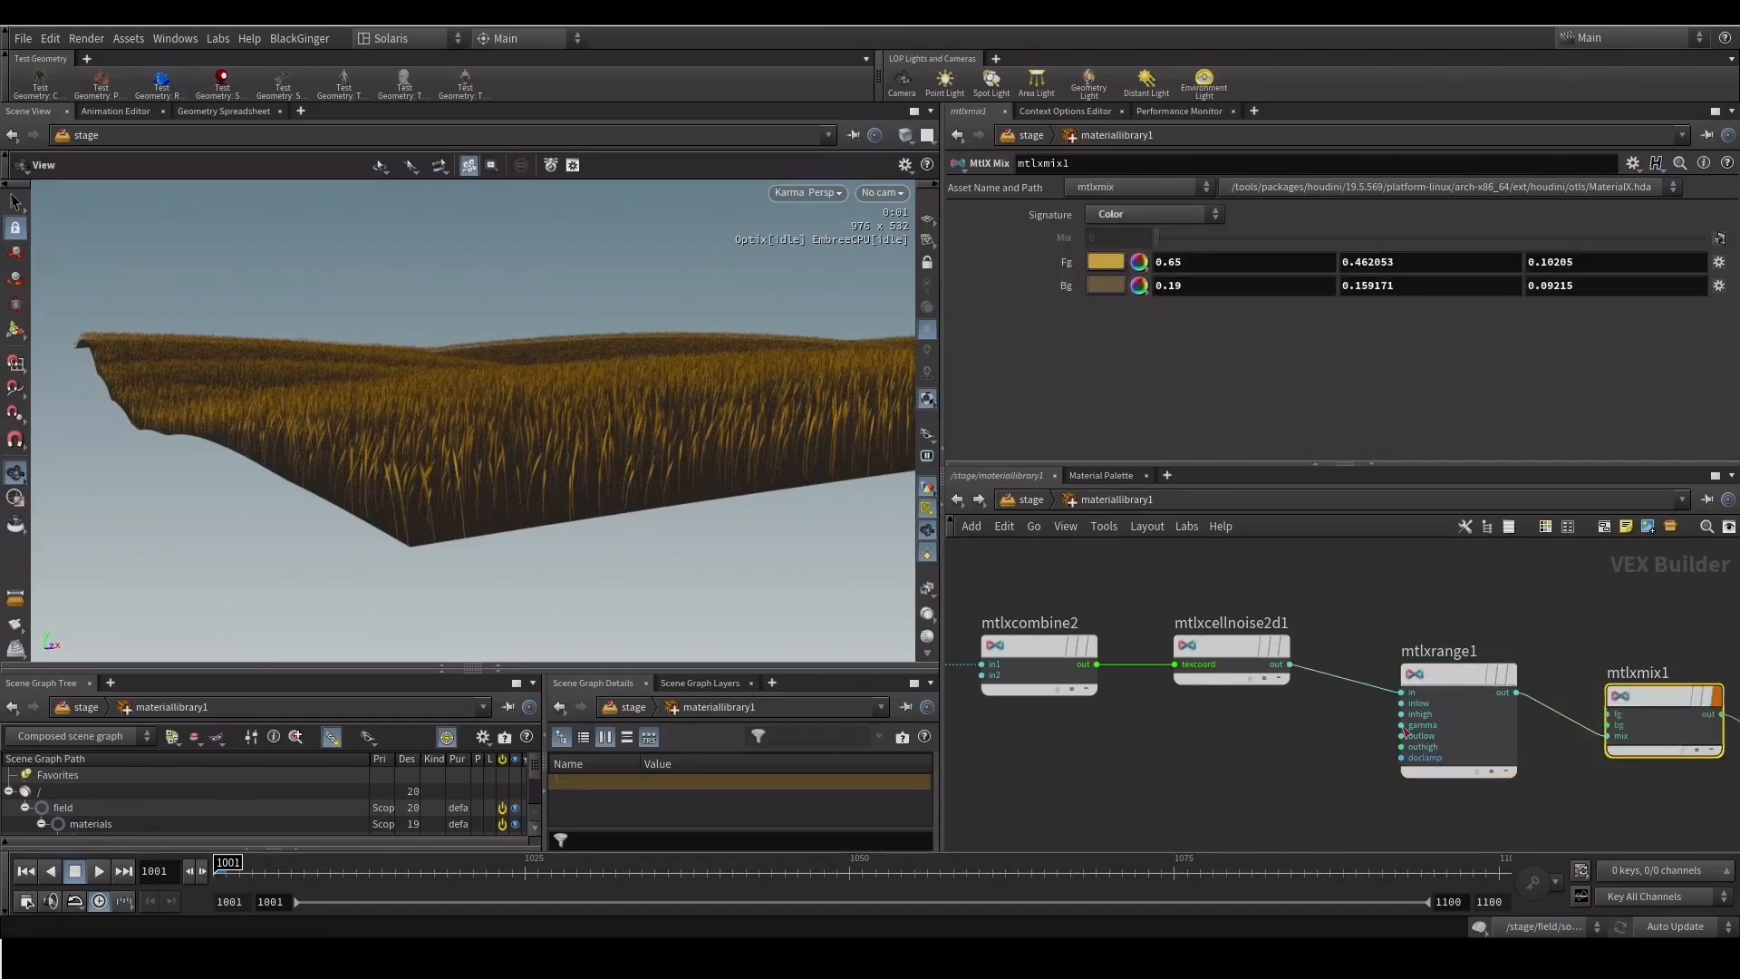
left_click(1450, 721)
left_click_drag(1204, 284, 1191, 259)
left_click_drag(536, 399, 486, 423)
mouse_move(1170, 260)
left_mouse_down()
mouse_move(1094, 285)
mouse_move(1205, 282)
mouse_move(1186, 282)
left_mouse_up()
mouse_move(652, 414)
left_mouse_down("alt")
mouse_move(551, 475)
mouse_move(532, 443)
mouse_move(629, 419)
left_mouse_up("alt")
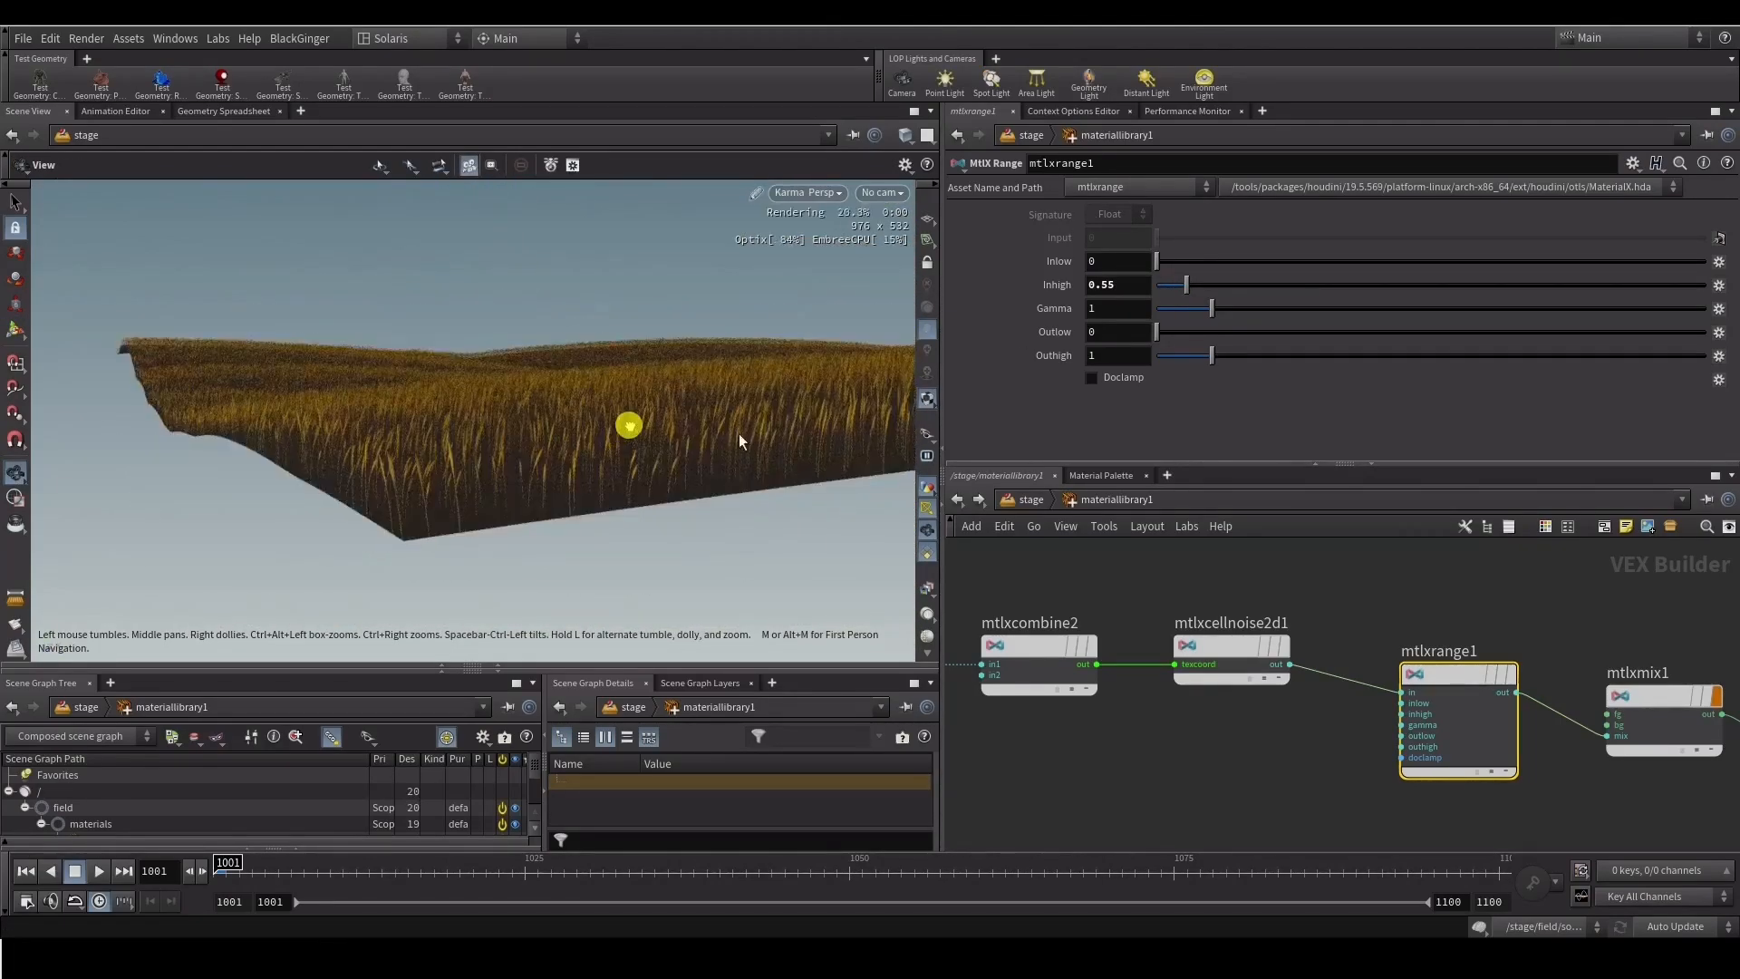
Return from materiallibrary1 to the stage network, enlarge the network area, and reposition assignmaterial1 and domelight1
left_click_drag(977, 465, 979, 364)
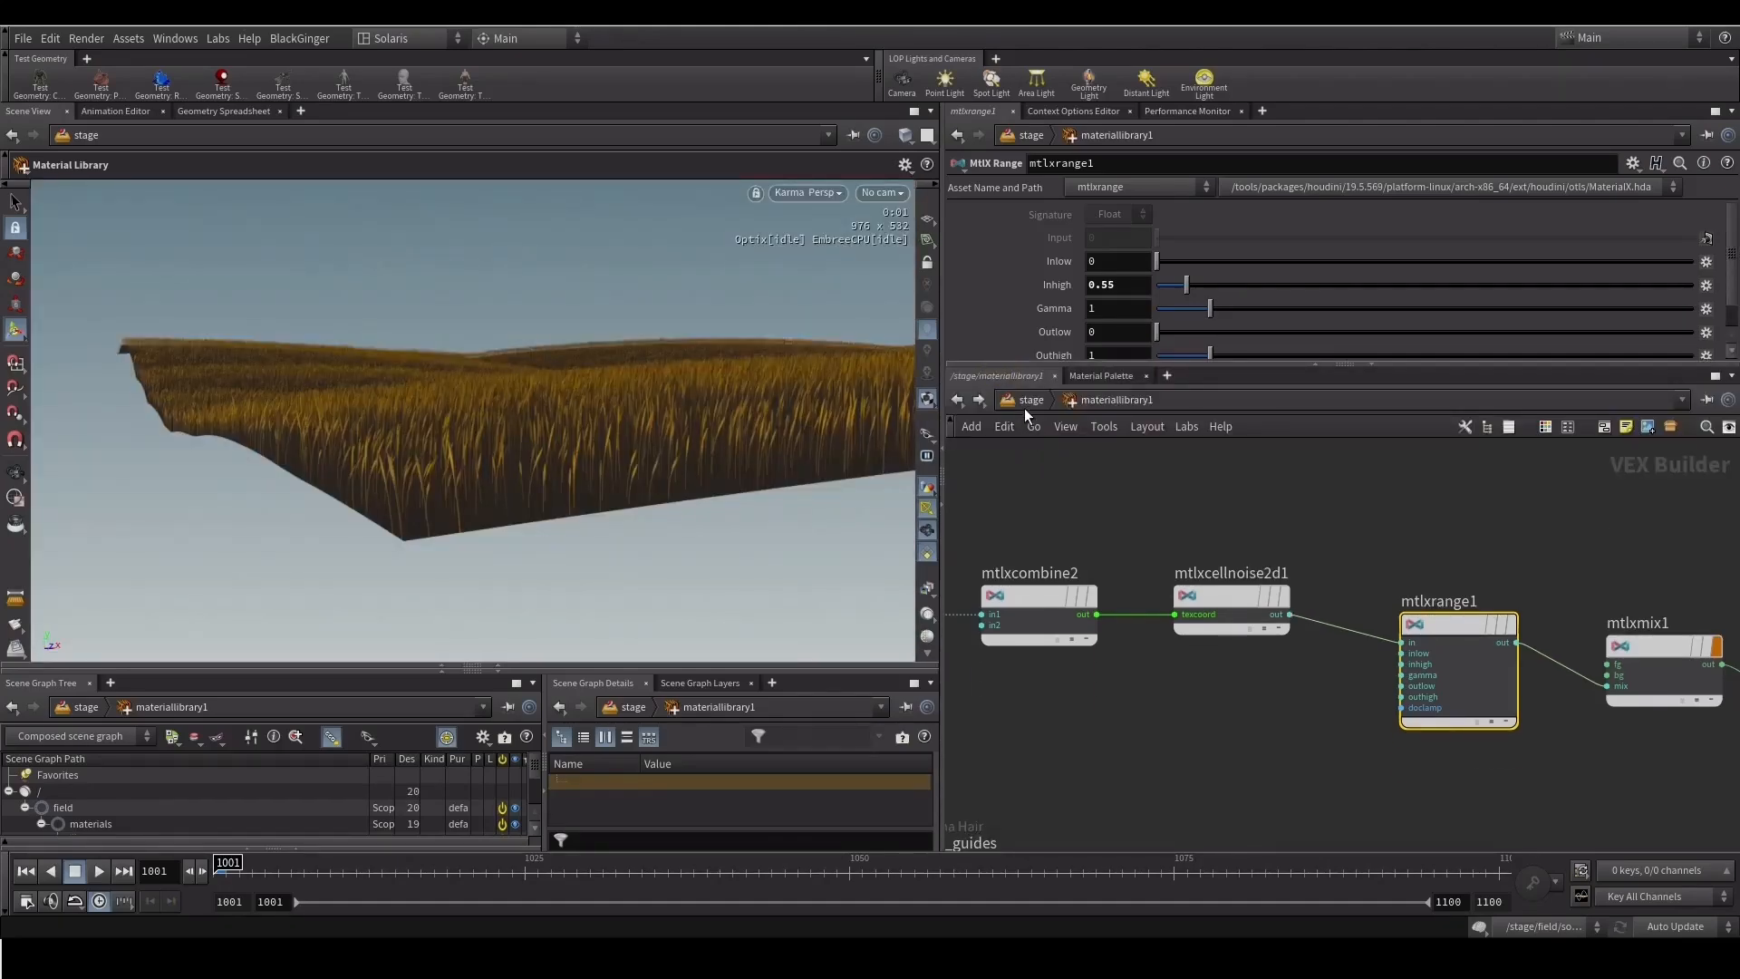
left_click(1025, 407)
middle_click_drag(1111, 590, 1082, 491)
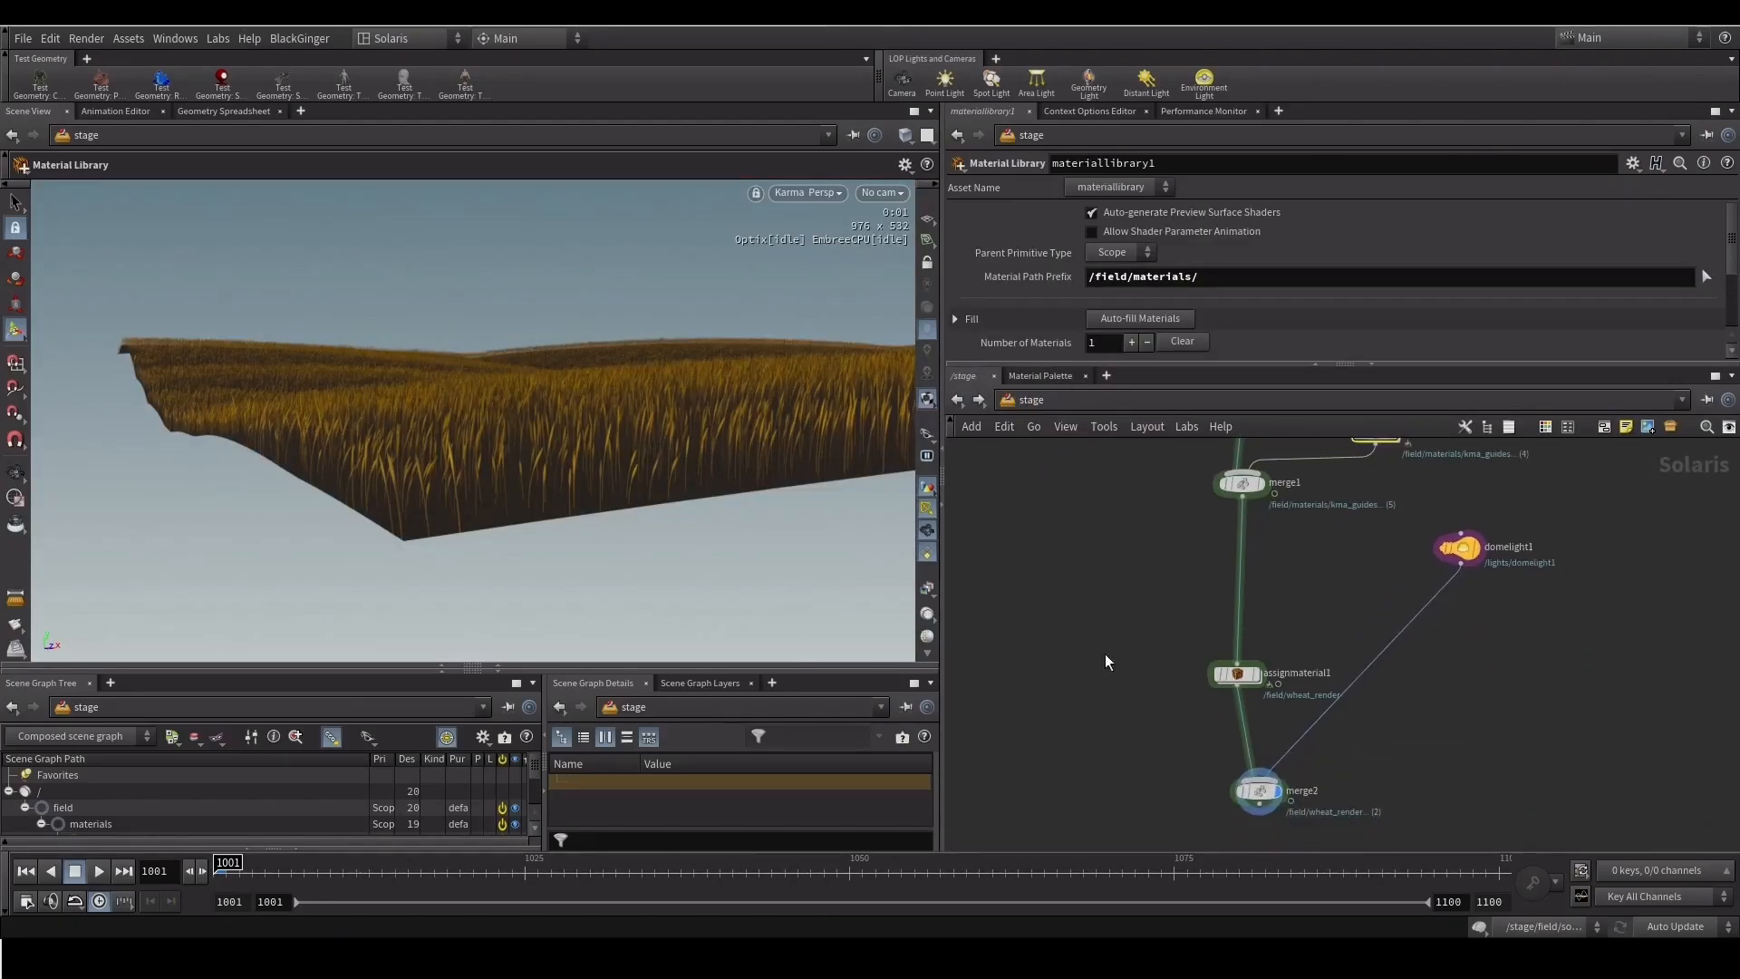
left_click_drag(1240, 676, 1226, 663)
left_click_drag(1459, 547, 1473, 572)
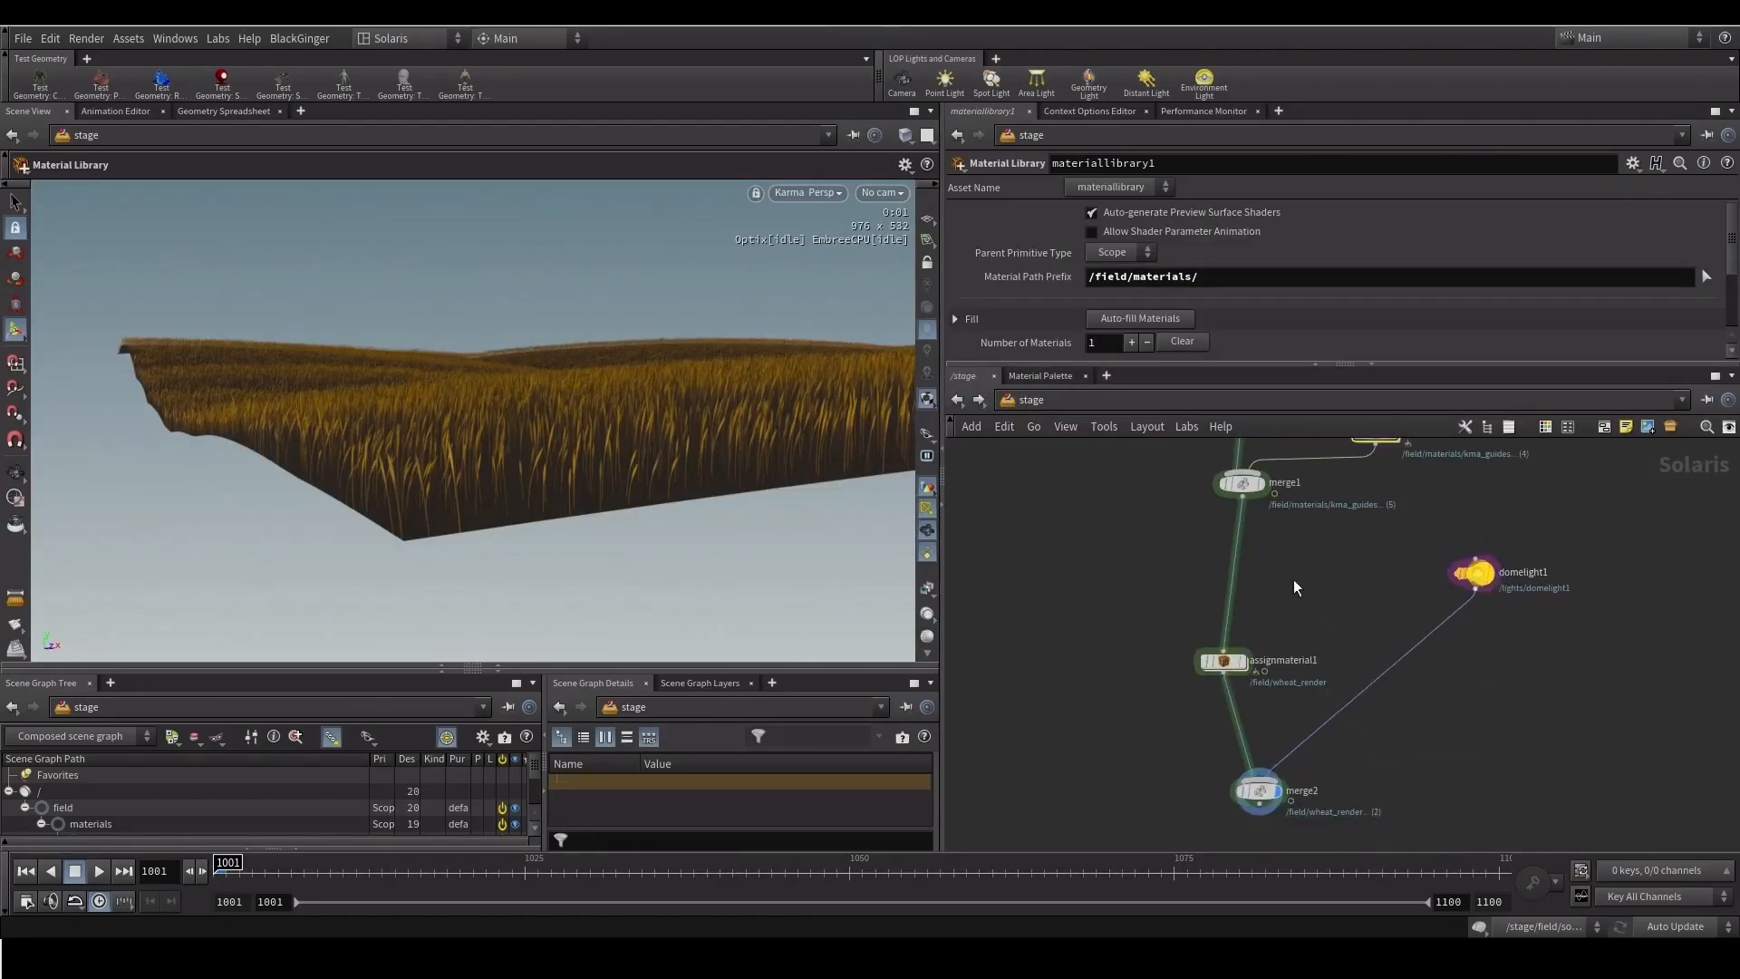
Orbit to a low view across the wheat field's rolling hills and enlarge the scene viewport
key("Escape")
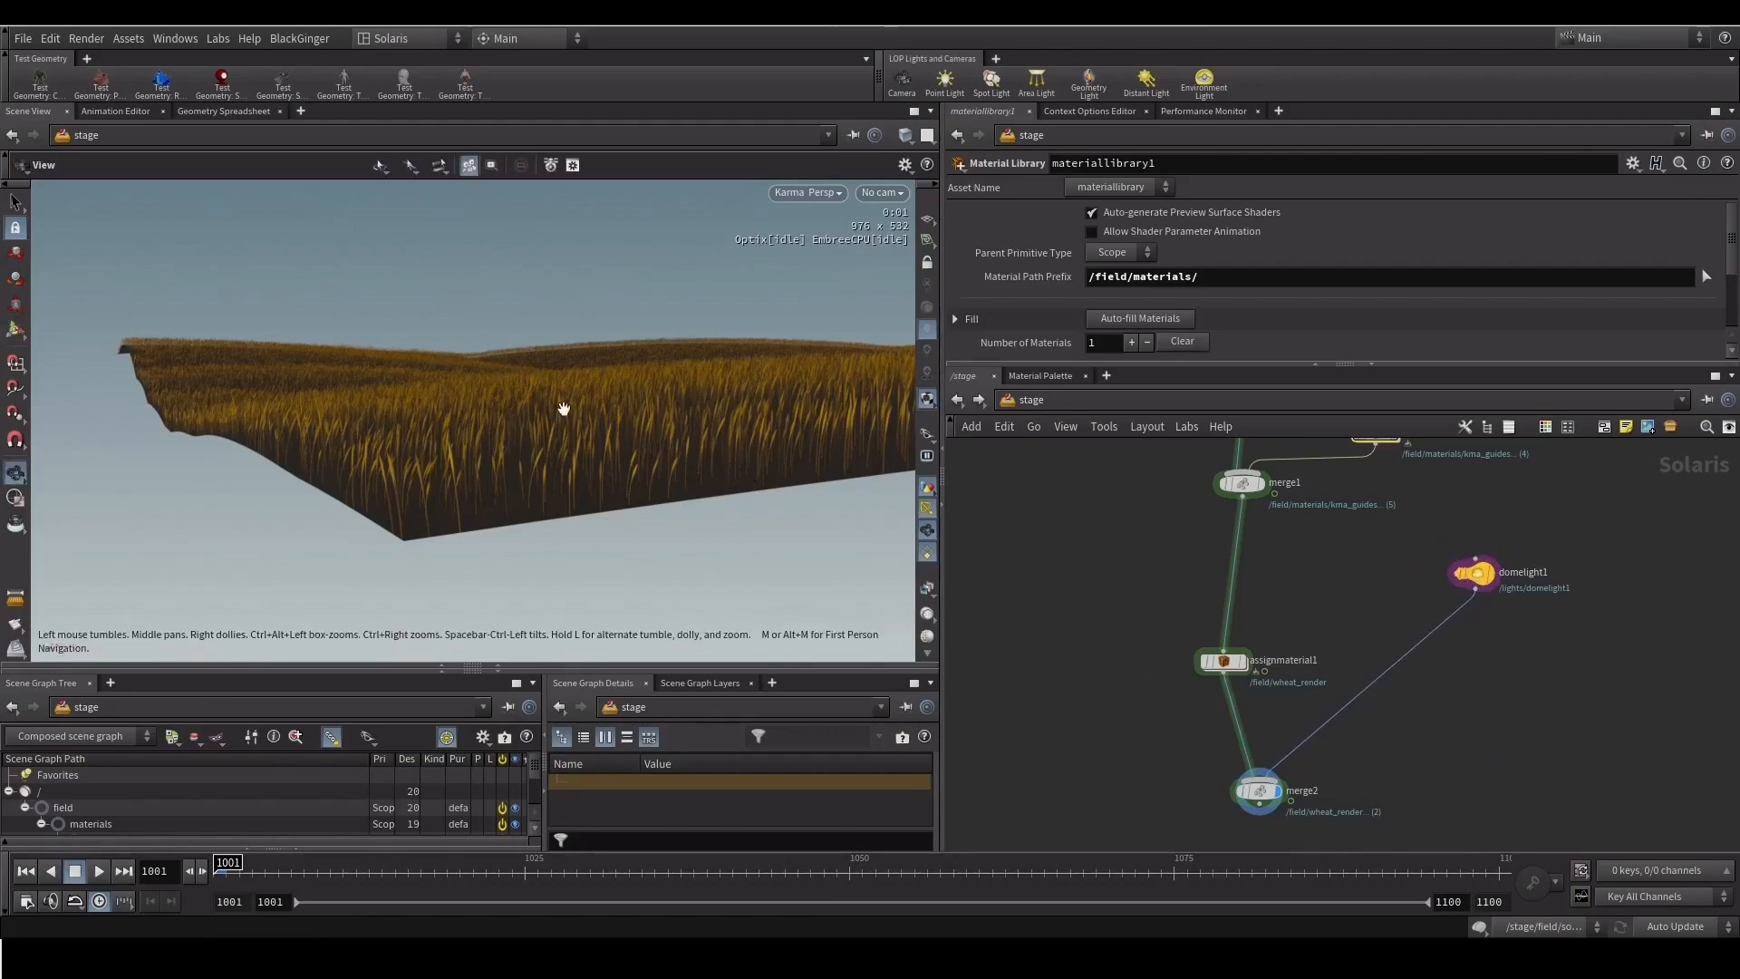
left_click_drag(738, 395, 403, 517)
key("Escape")
left_click_drag(607, 516, 514, 509)
key("Escape")
left_click_drag(544, 538, 800, 541)
key("Return")
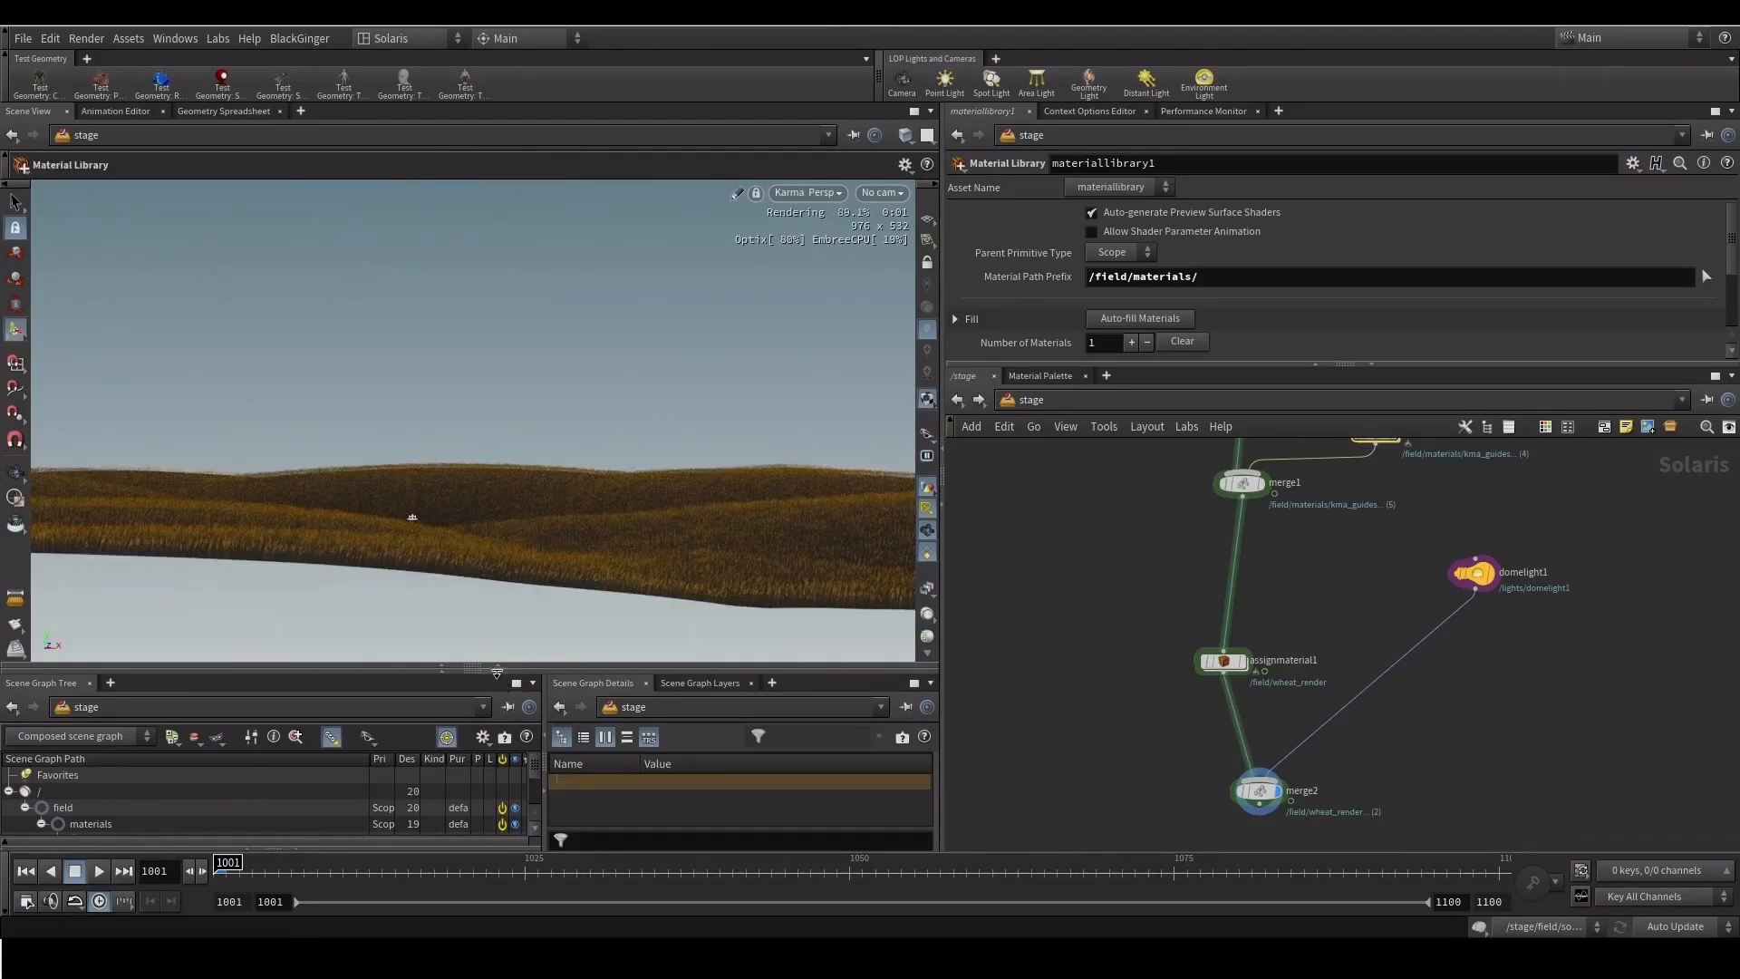
left_click(497, 673)
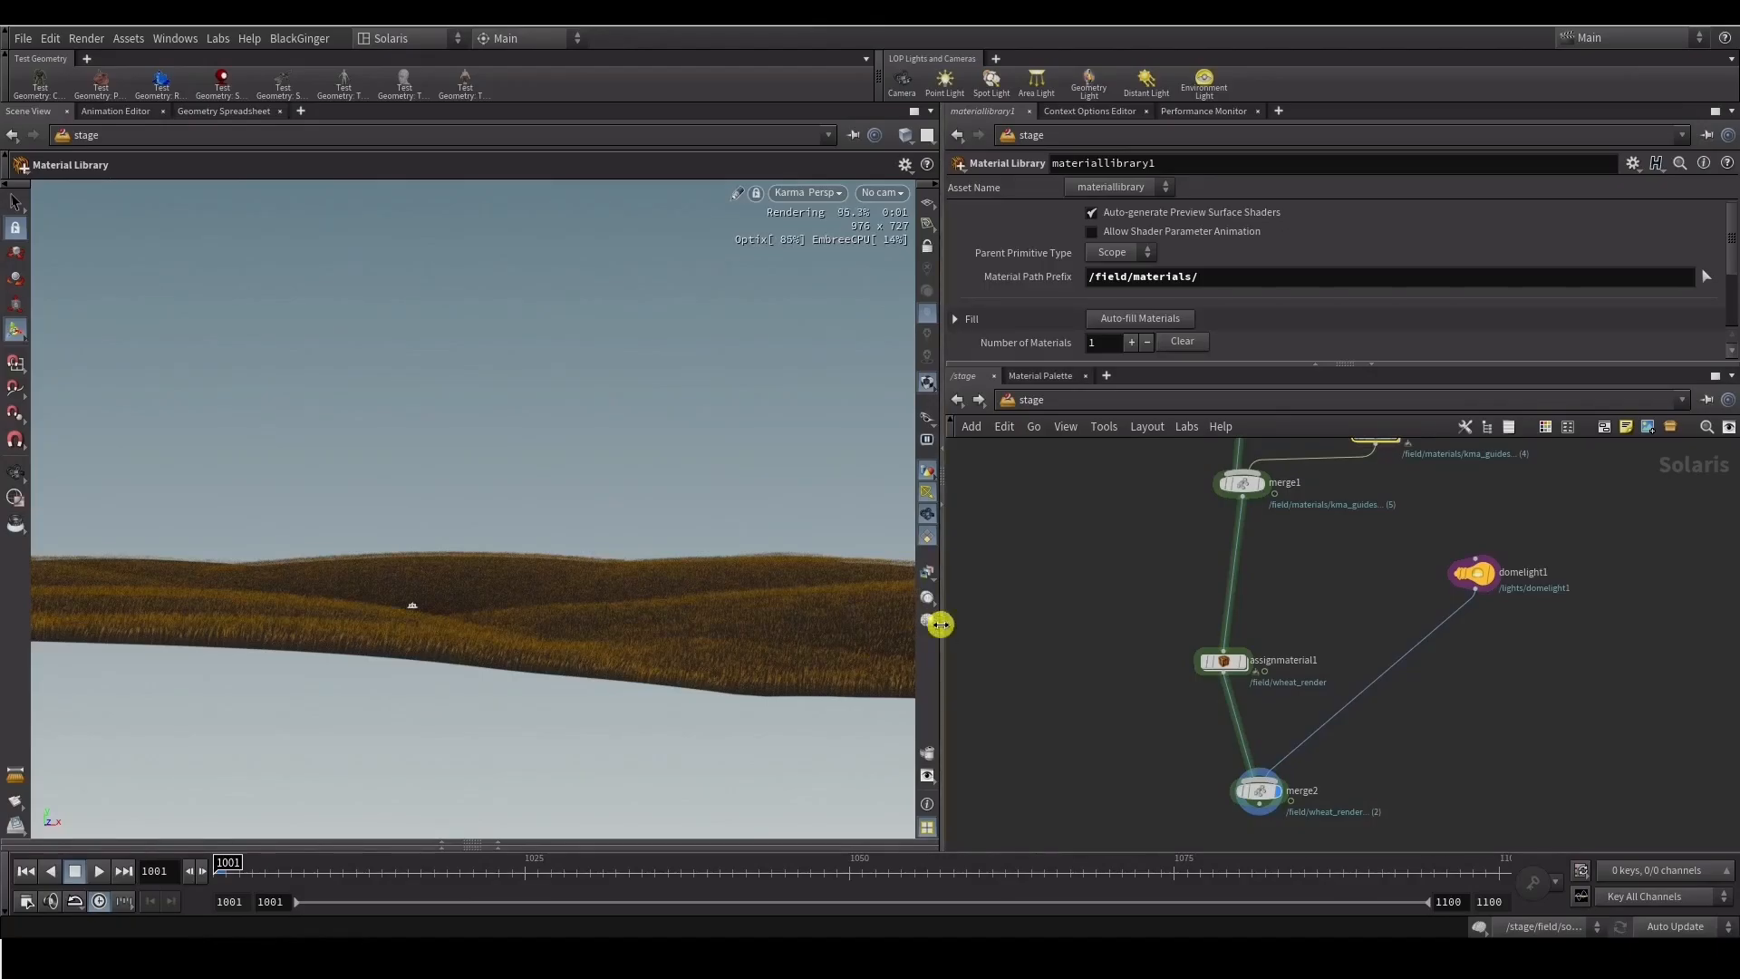
left_click_drag(940, 624, 1341, 623)
Frame the hills closely so wheat fills the foreground, and create a camera from this view below merge2
key("Escape")
left_click_drag(785, 602, 458, 645)
right_click_drag(435, 636, 647, 564, "alt")
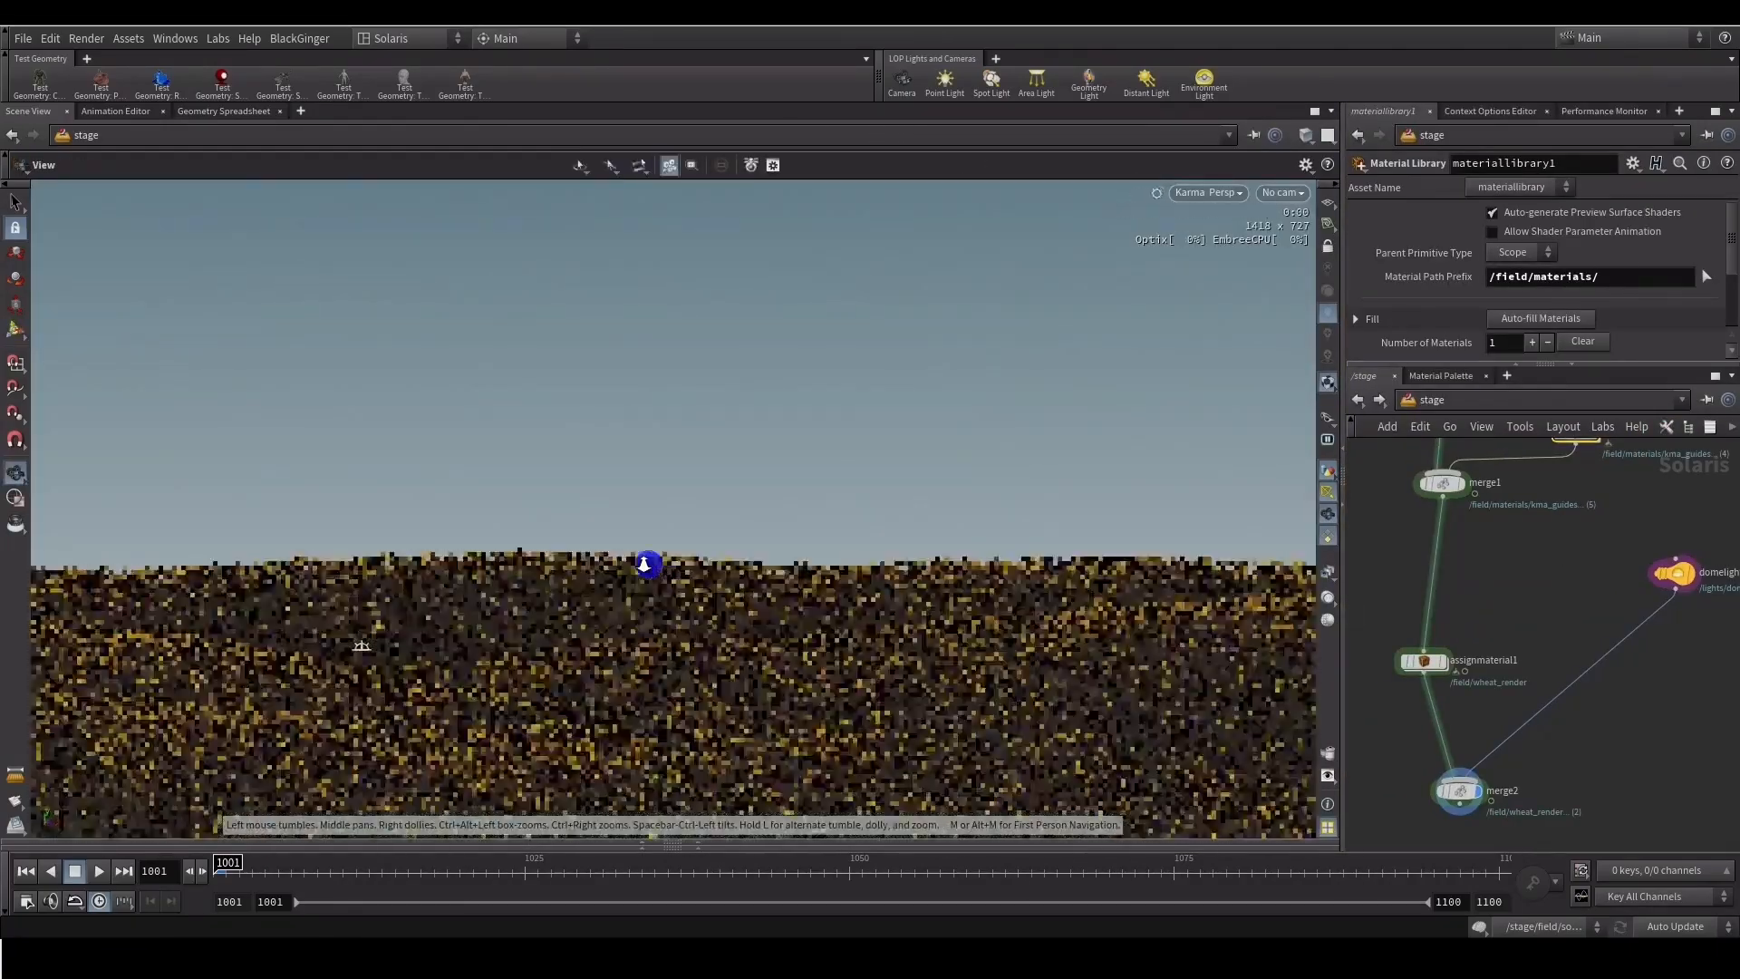
middle_click_drag(474, 590, 462, 588)
key("Escape")
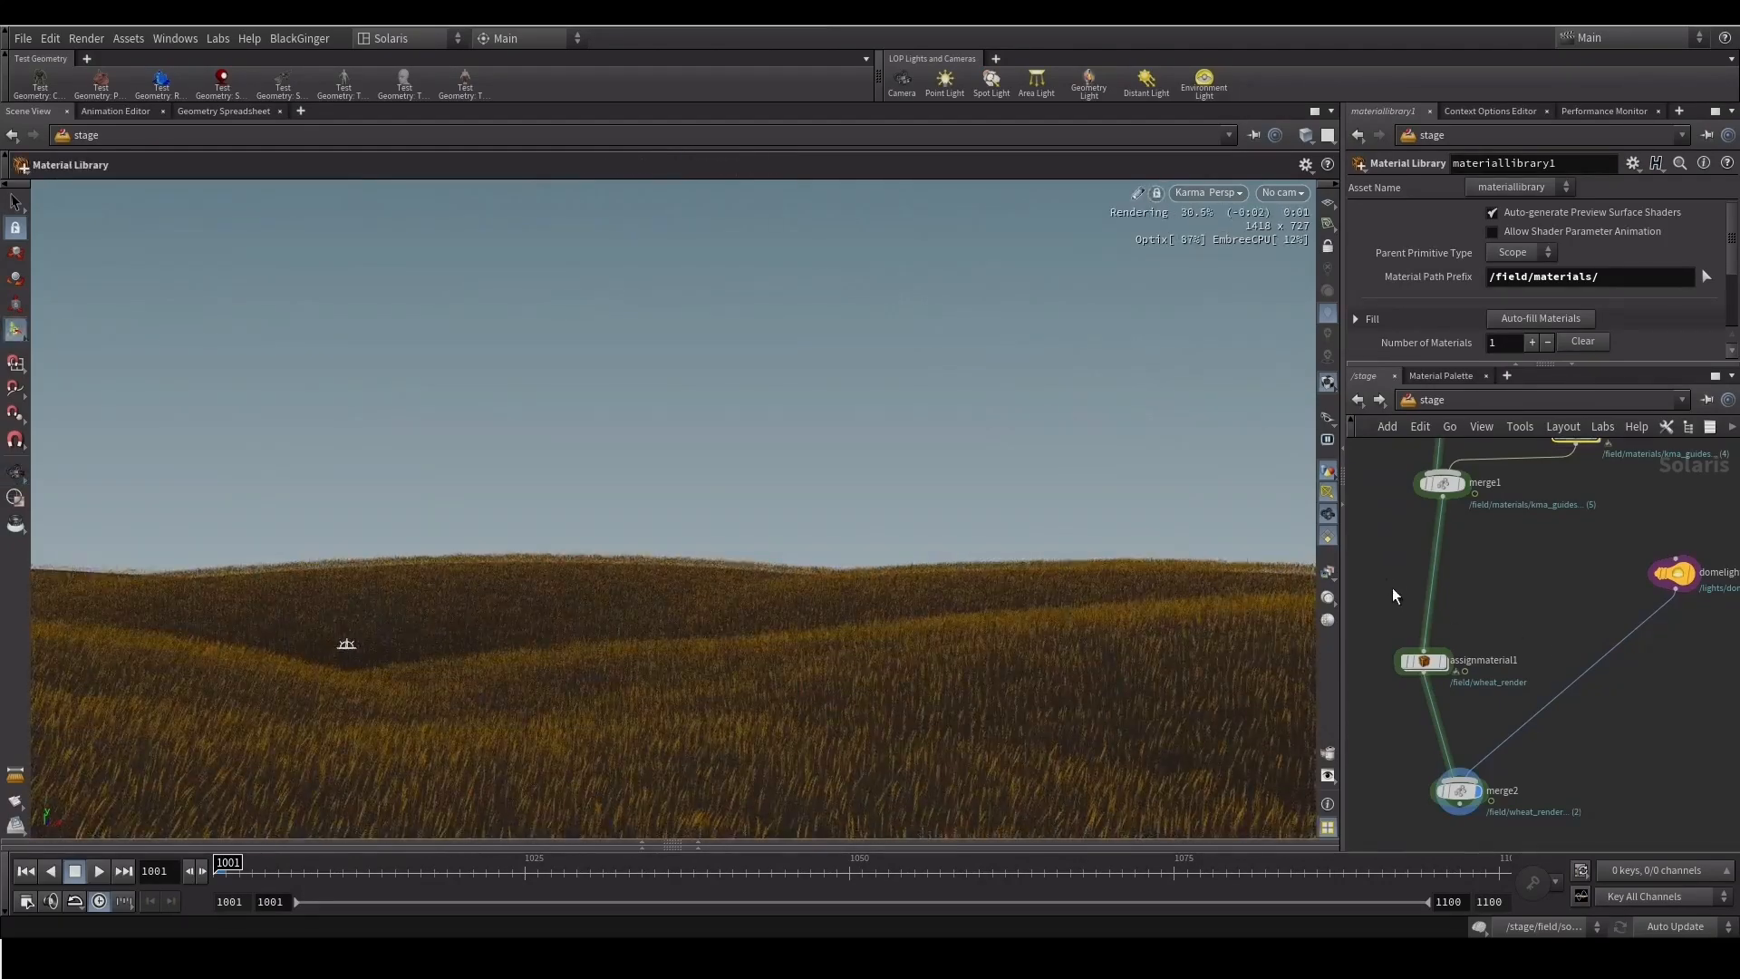
middle_click_drag(1392, 589, 1405, 606)
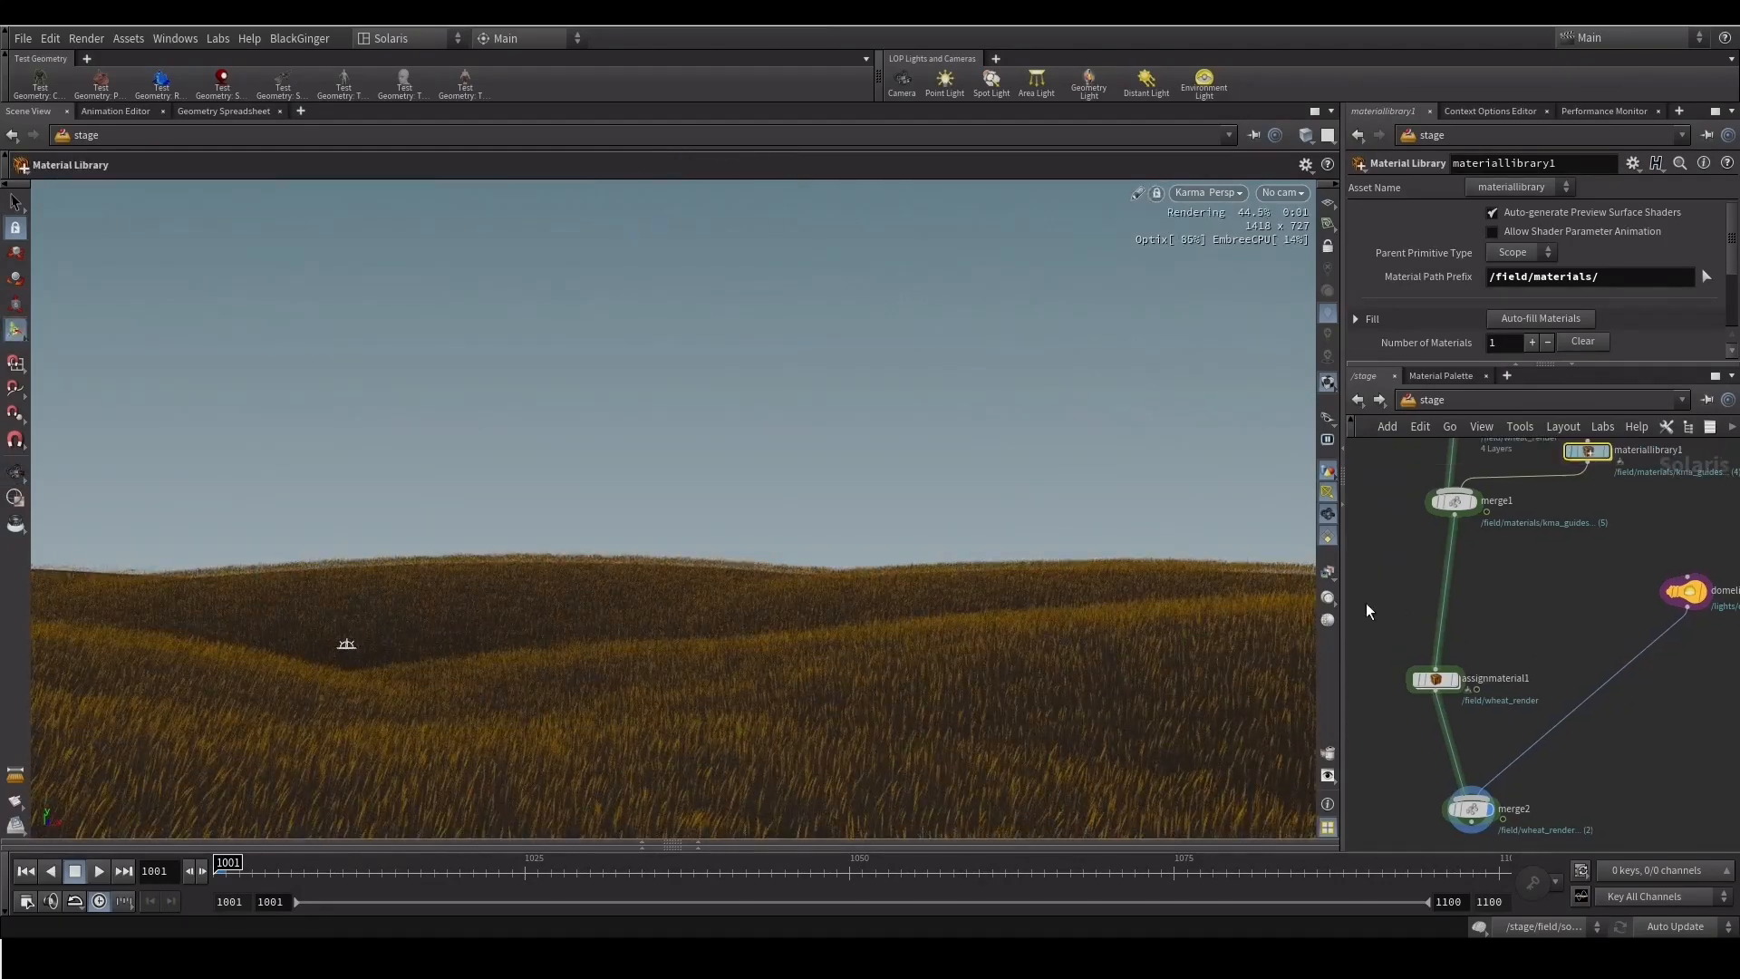
left_click(900, 85)
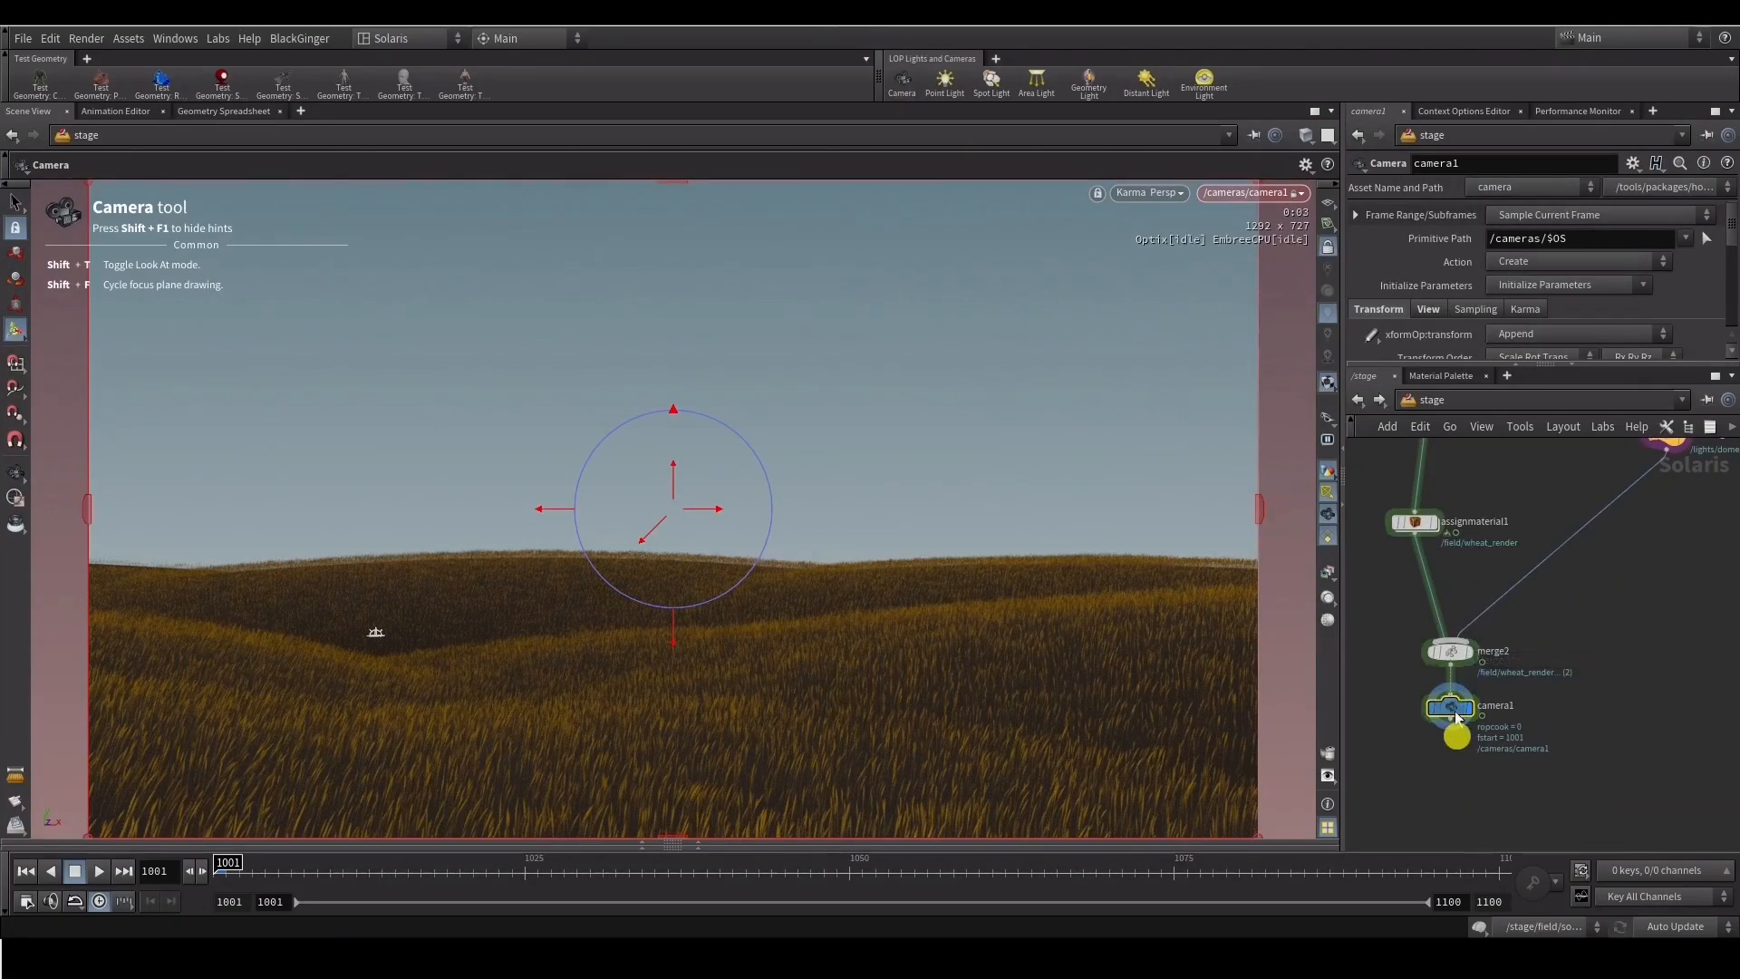
Create a distant light from a side view over the field and place it between domelight1 and merge2
left_click(1329, 249)
left_click_drag(917, 528, 432, 580, "alt")
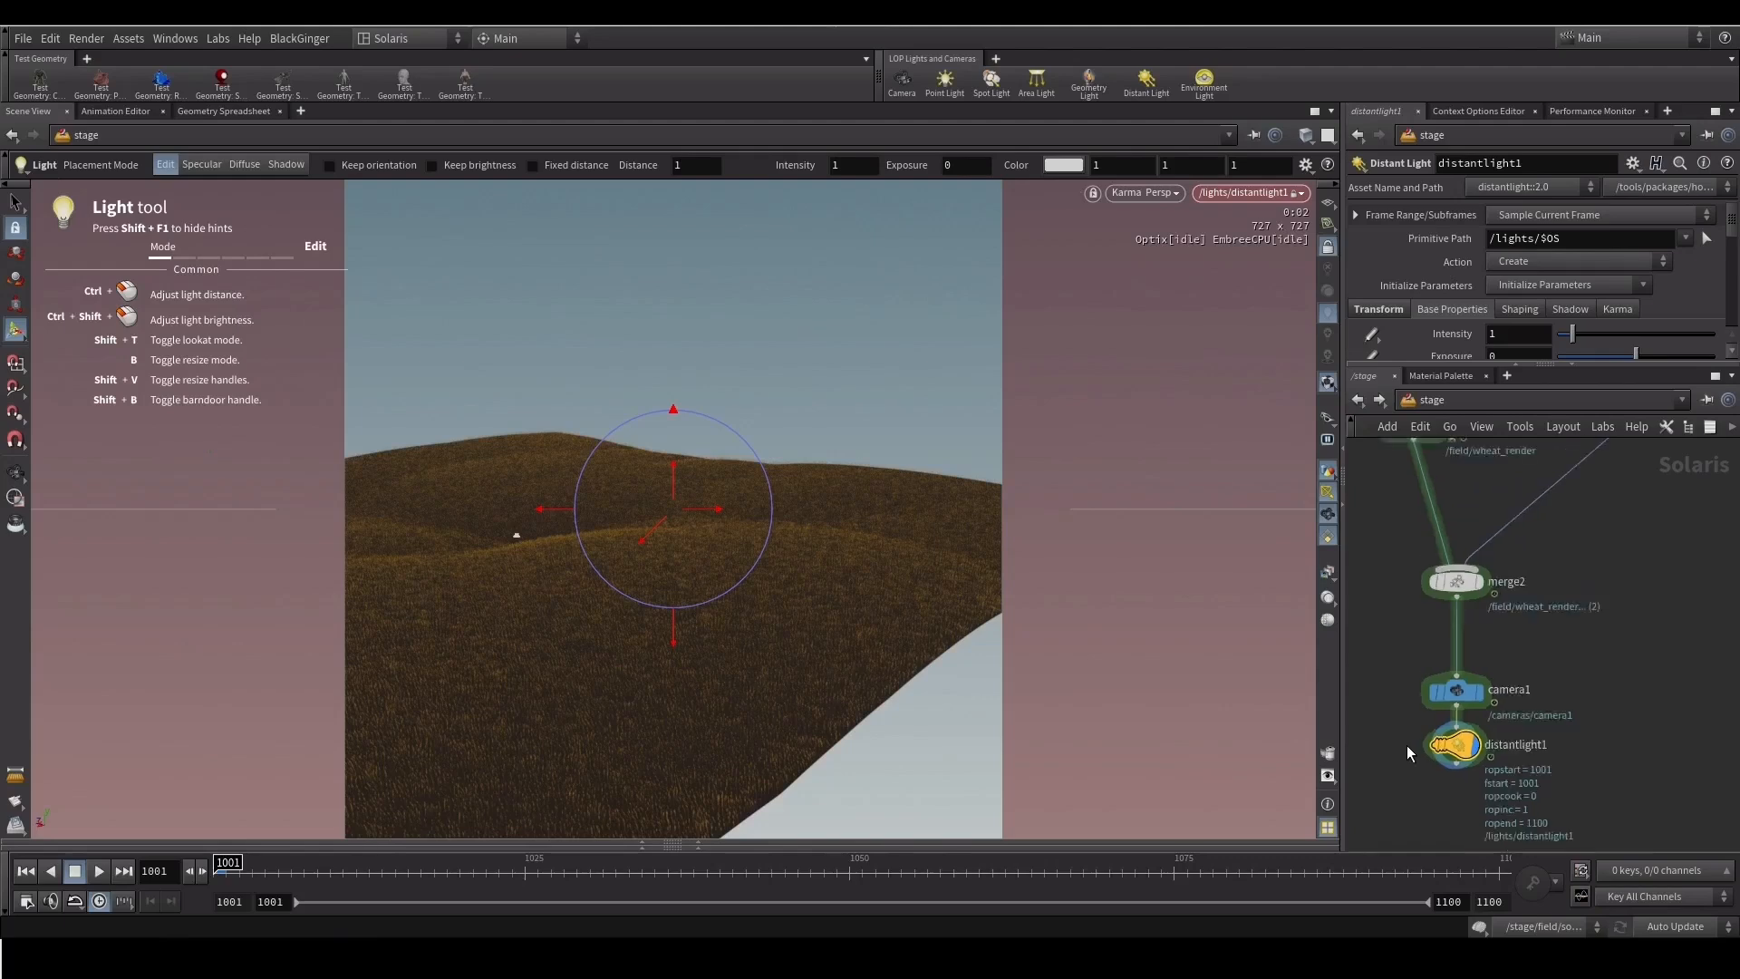
left_click_drag(1454, 754, 1563, 517)
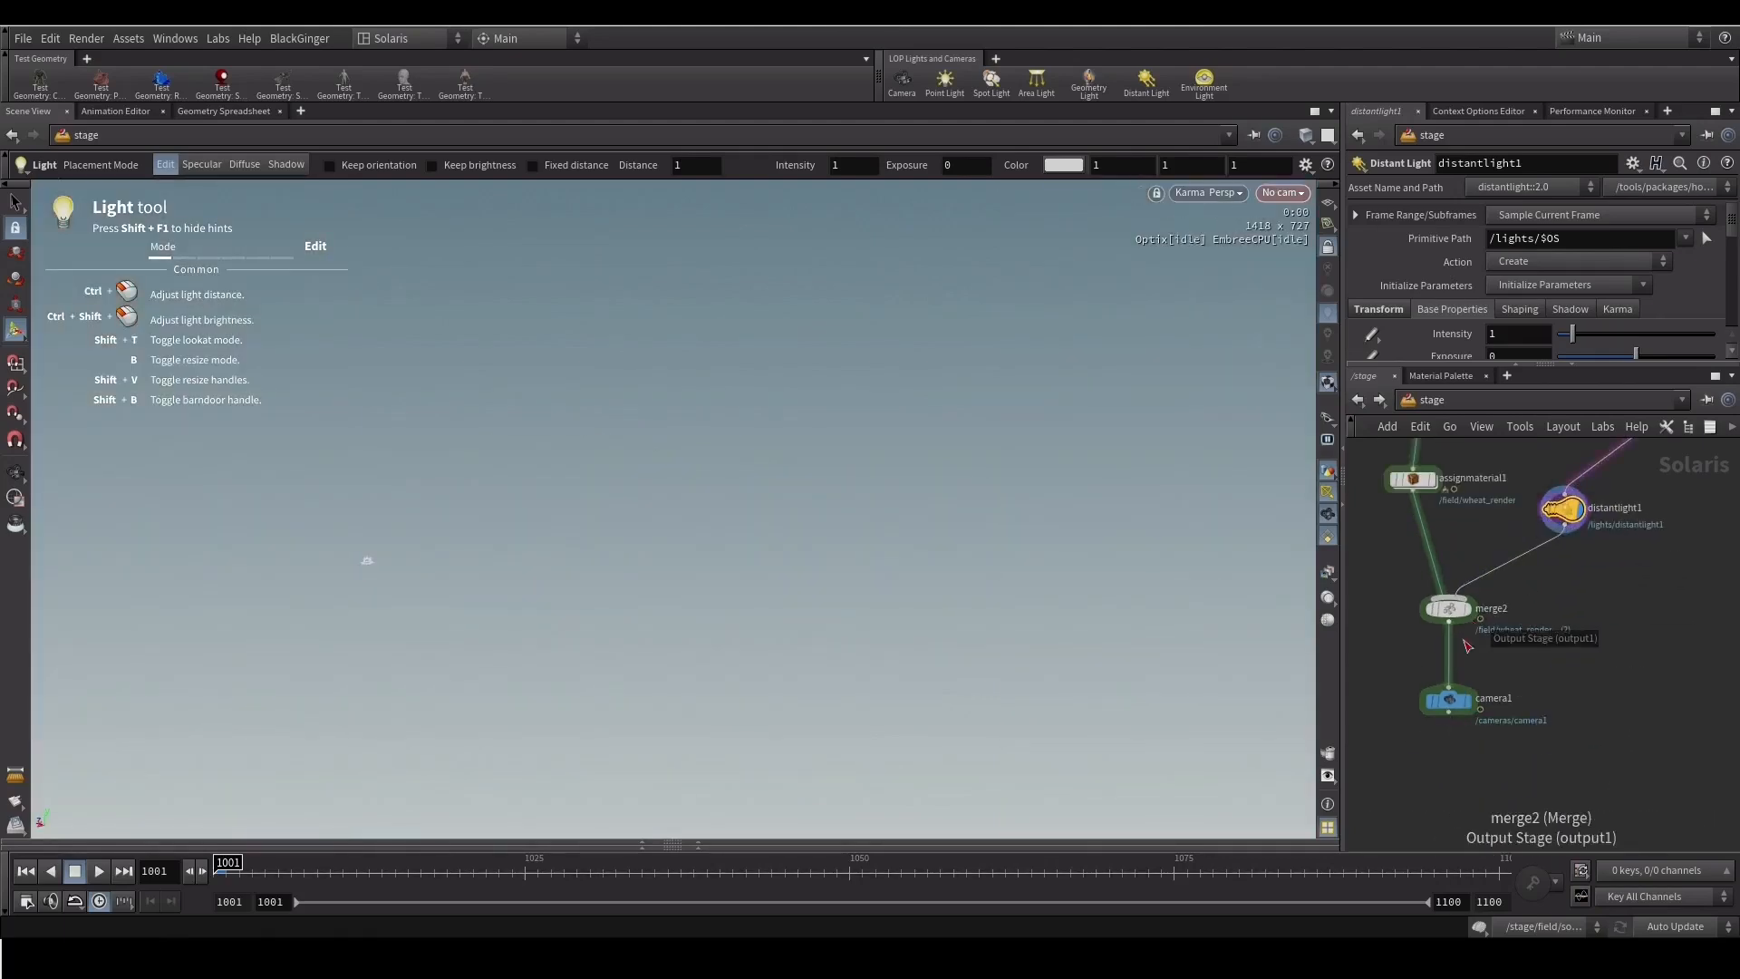
Display camera1's output and look through /cameras/camera1 in the viewport
left_click(1465, 699)
left_click(1272, 192)
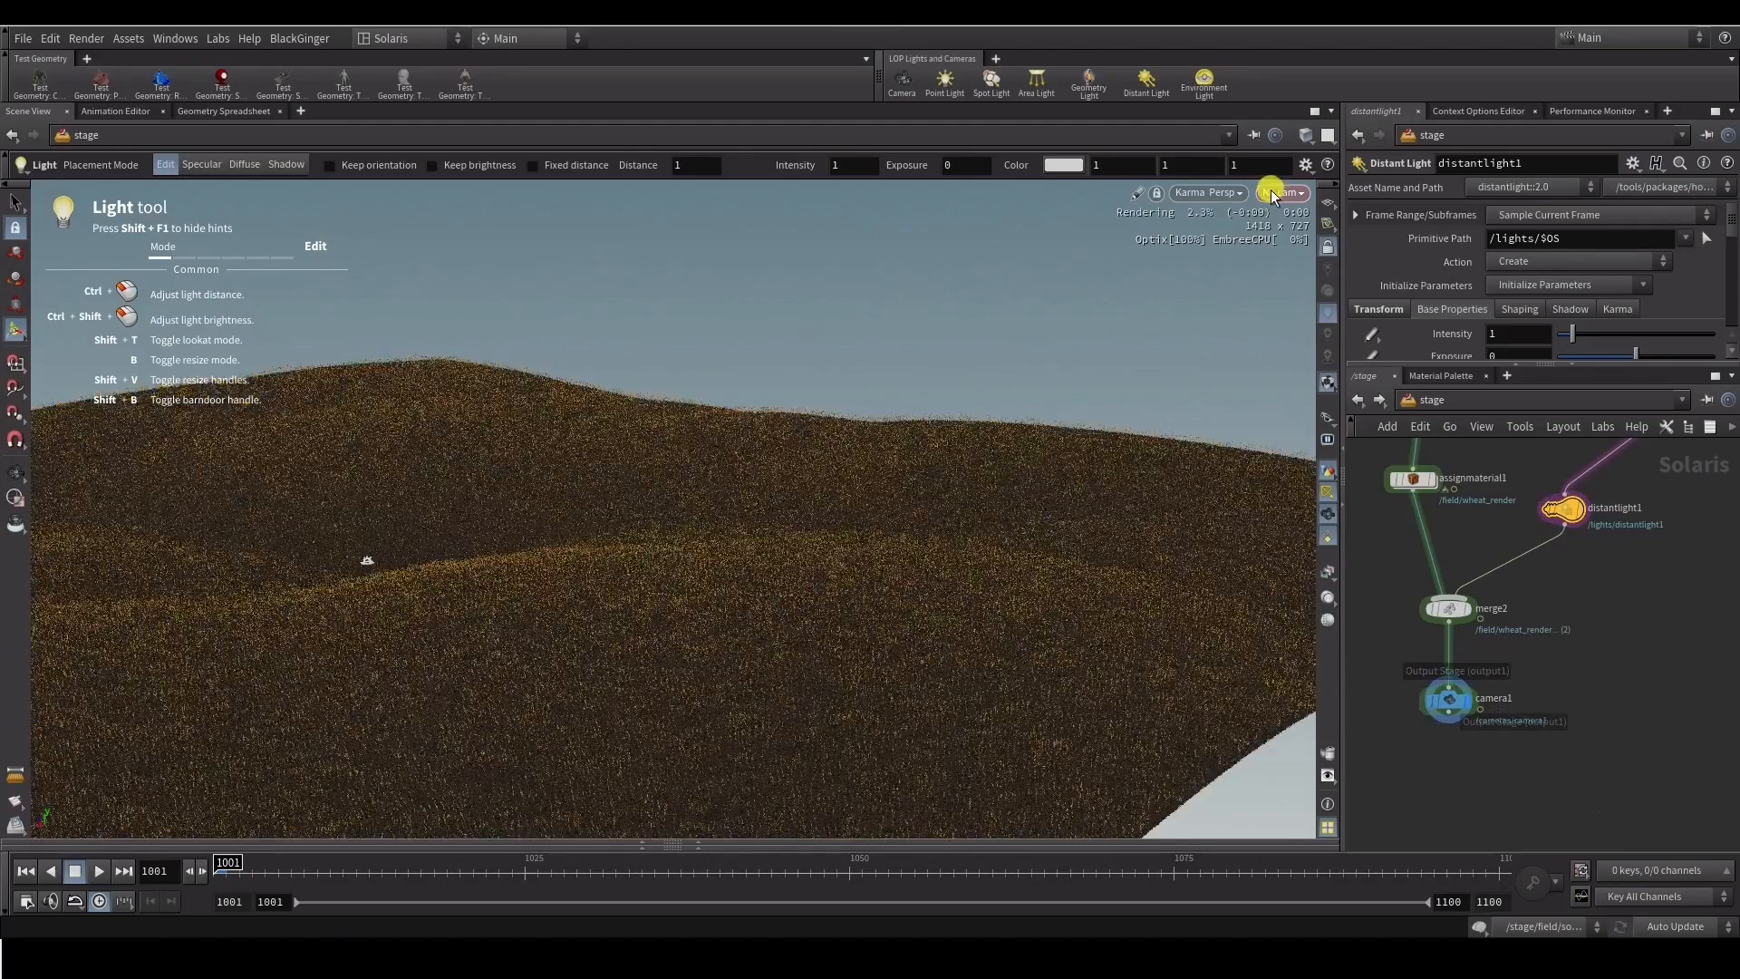
mouse_move(1279, 245)
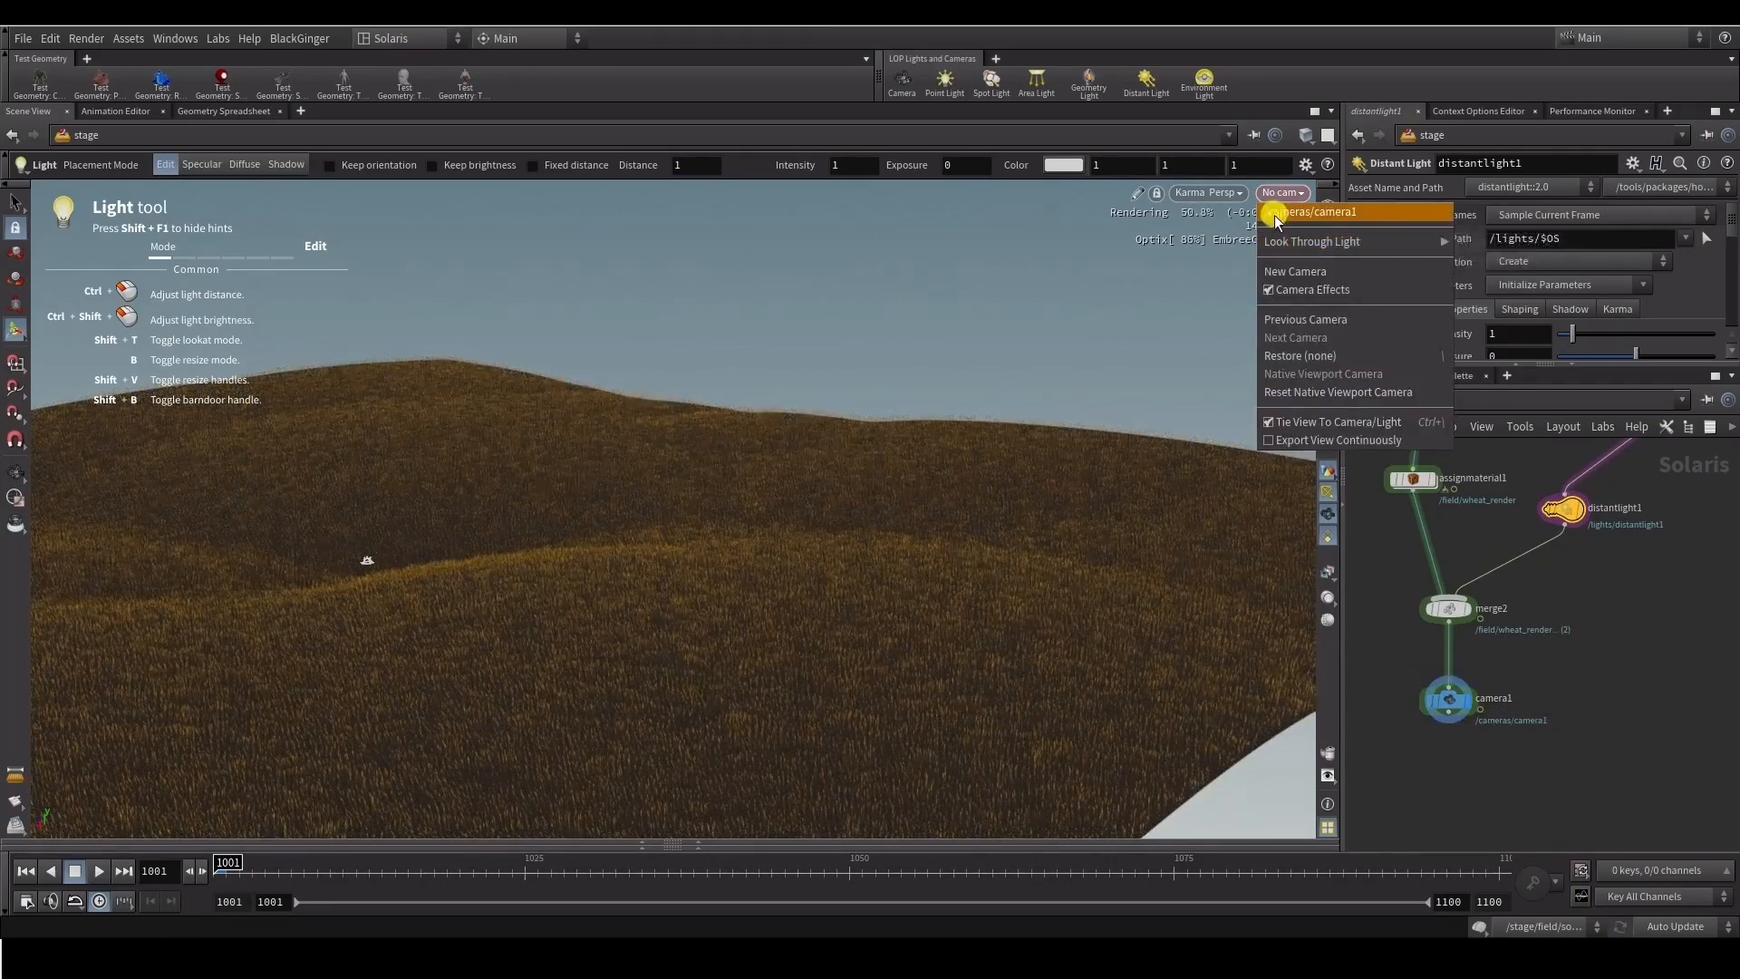
left_click(1287, 212)
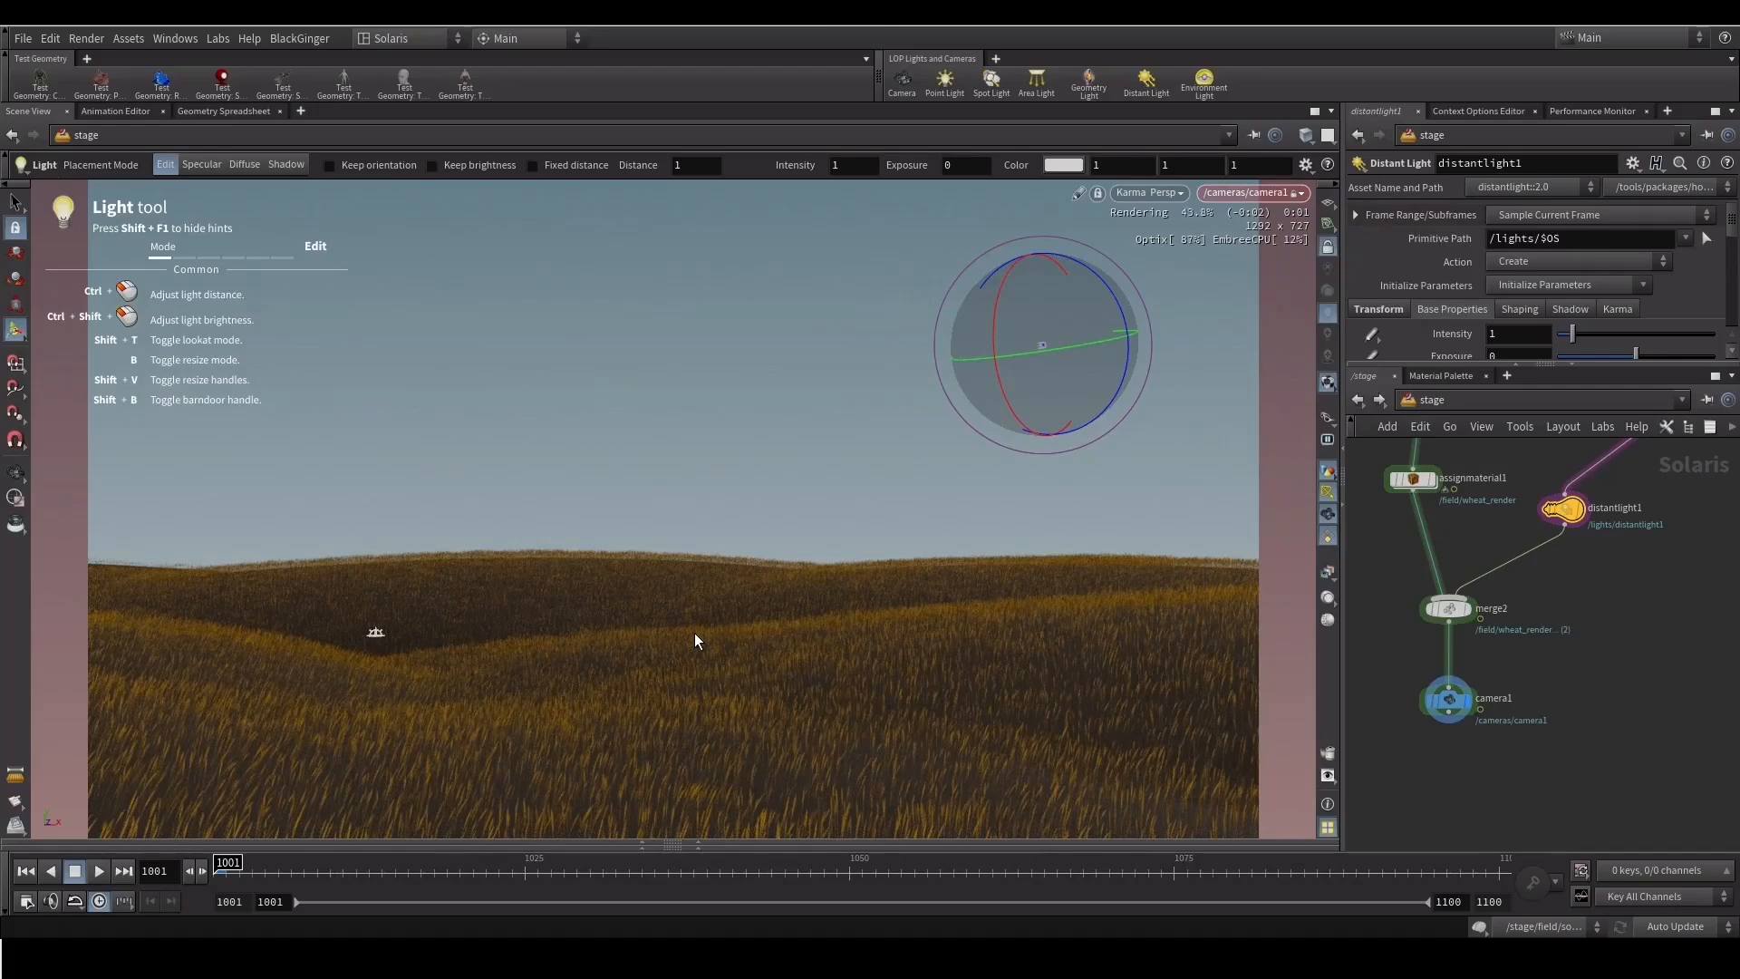
key("Escape")
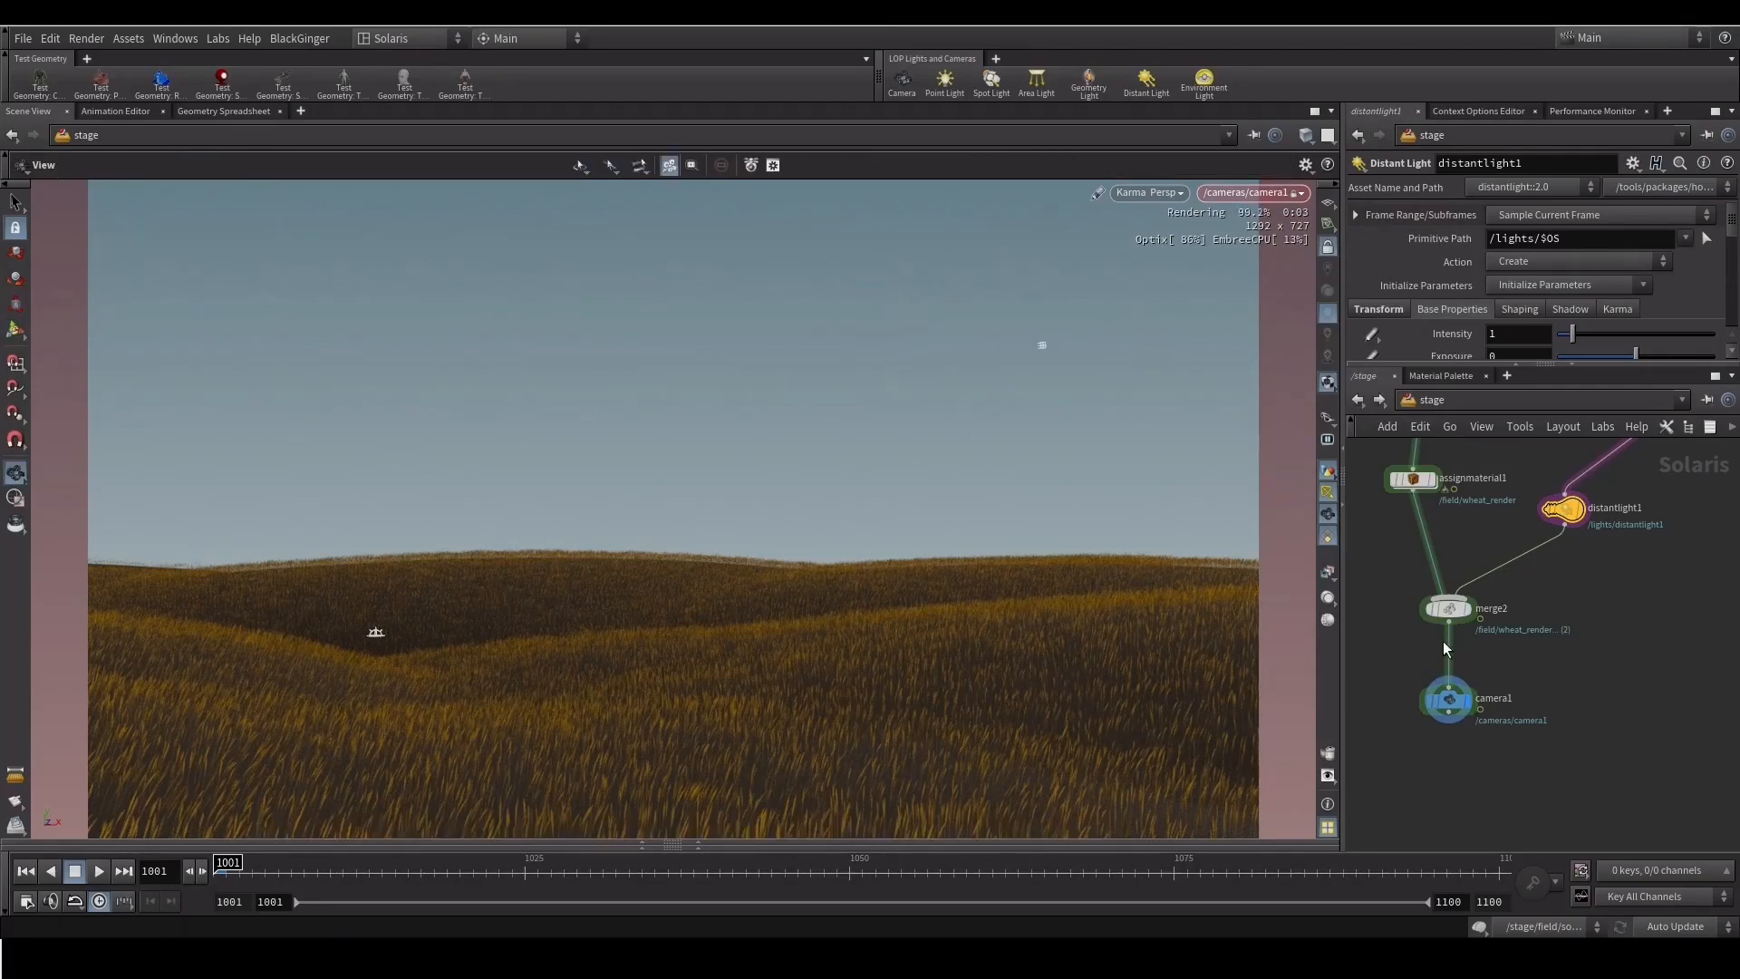
Bypass domelight1 and set distantlight1's Exposure to 4.1
middle_click_drag(1567, 448, 1509, 626)
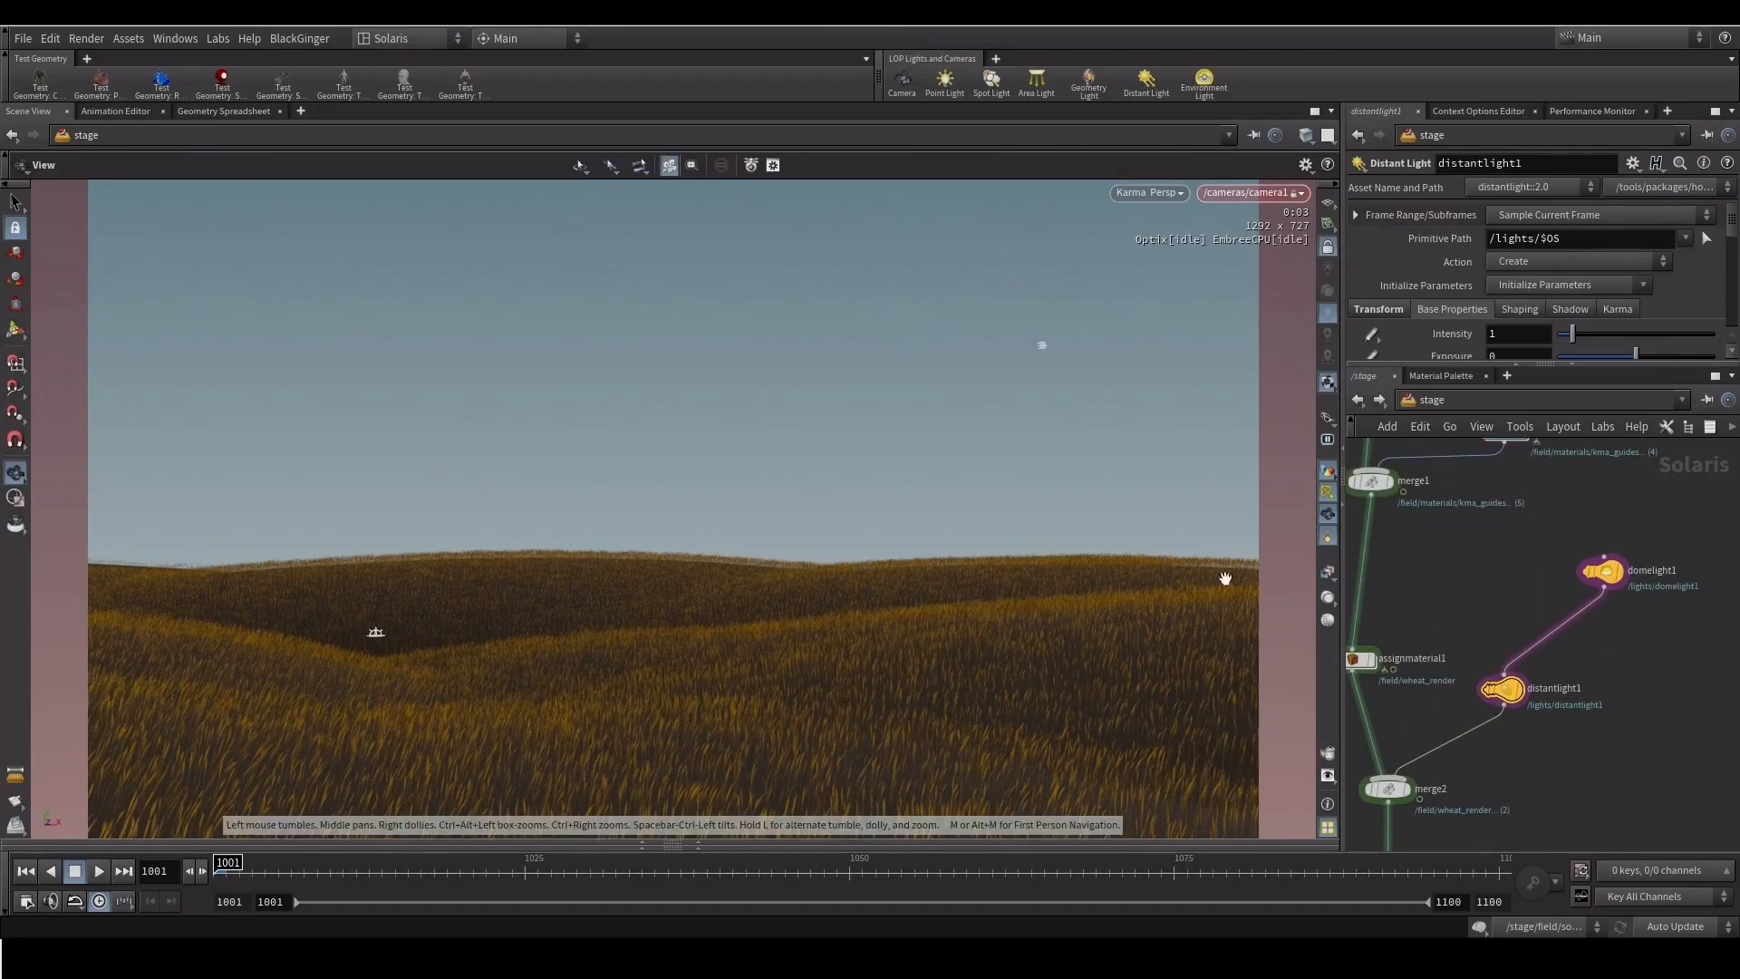
left_click(1575, 547)
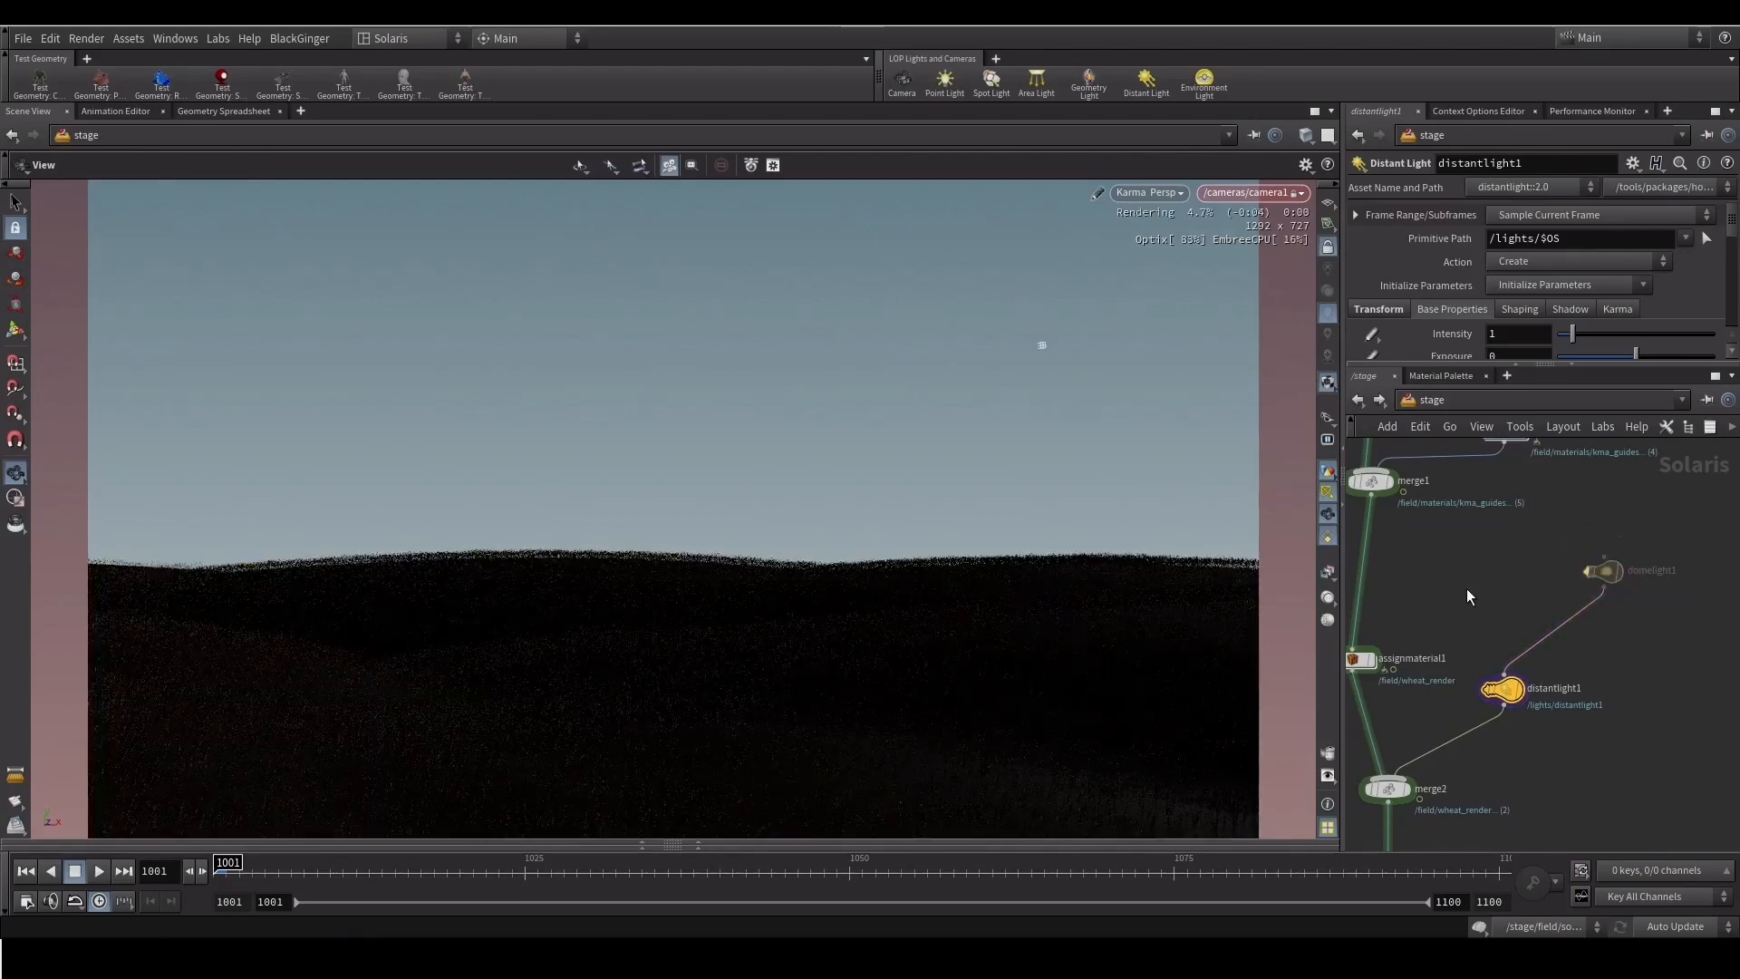
left_click_drag(1520, 704, 1606, 698)
left_click_drag(1424, 359, 1425, 388)
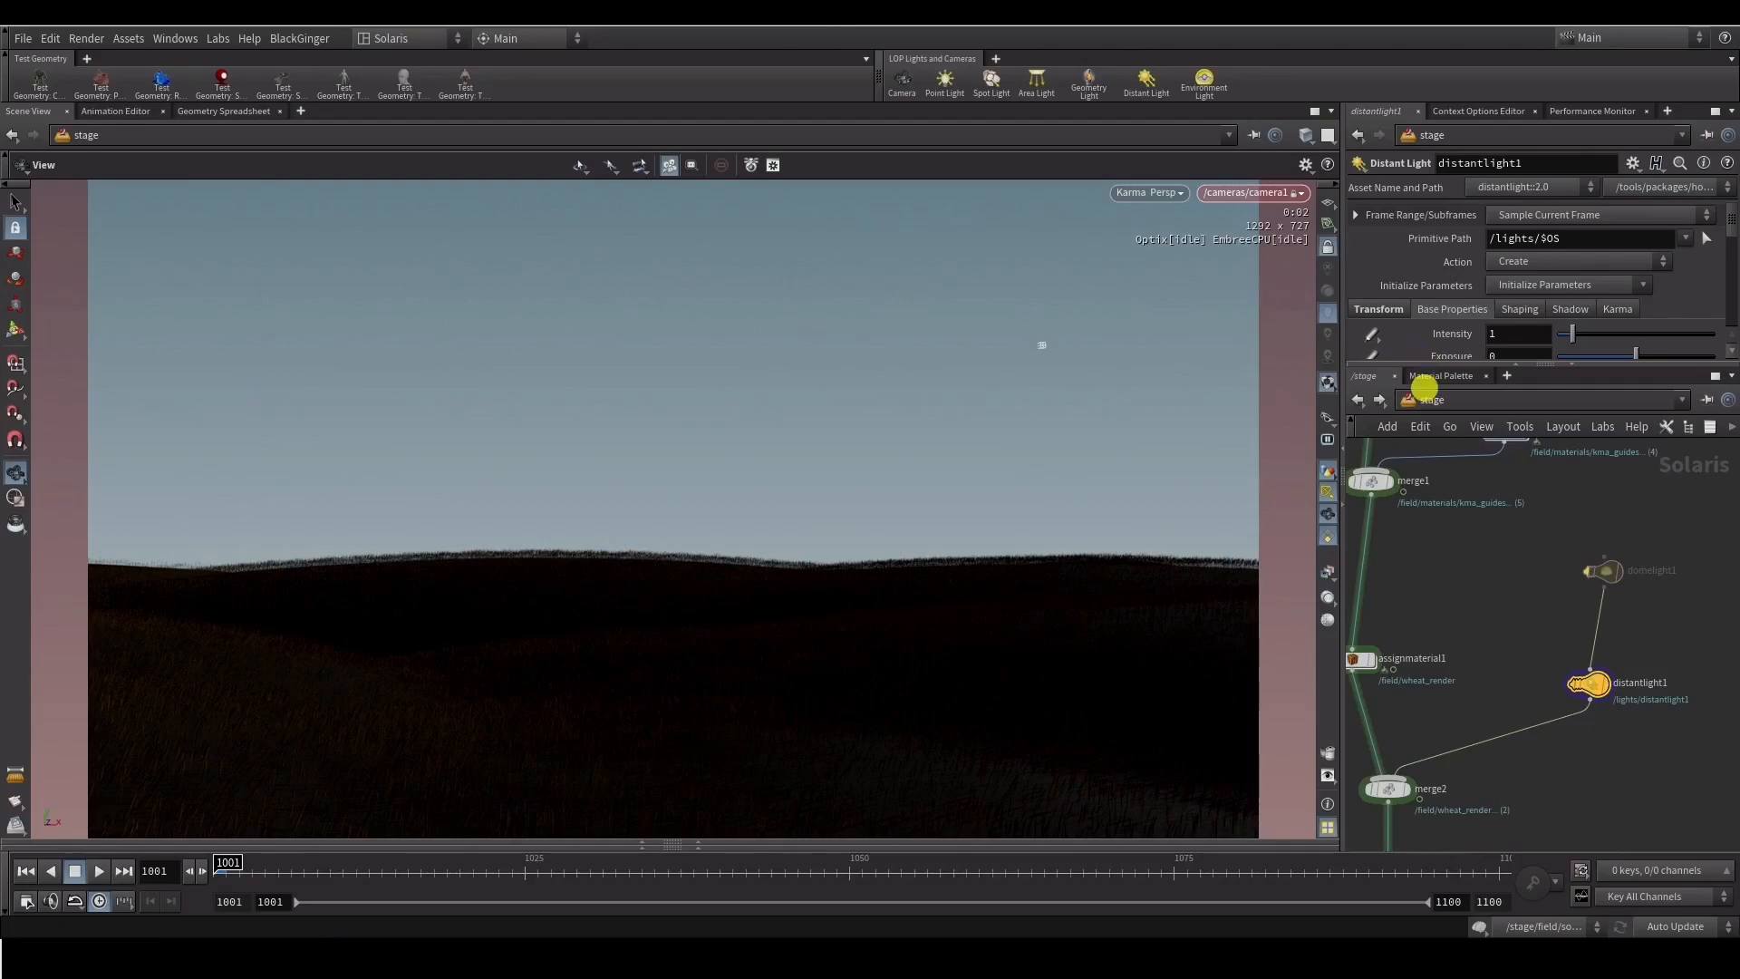
scroll(1500, 360, "down", 3)
left_click_drag(1645, 292, 1666, 287)
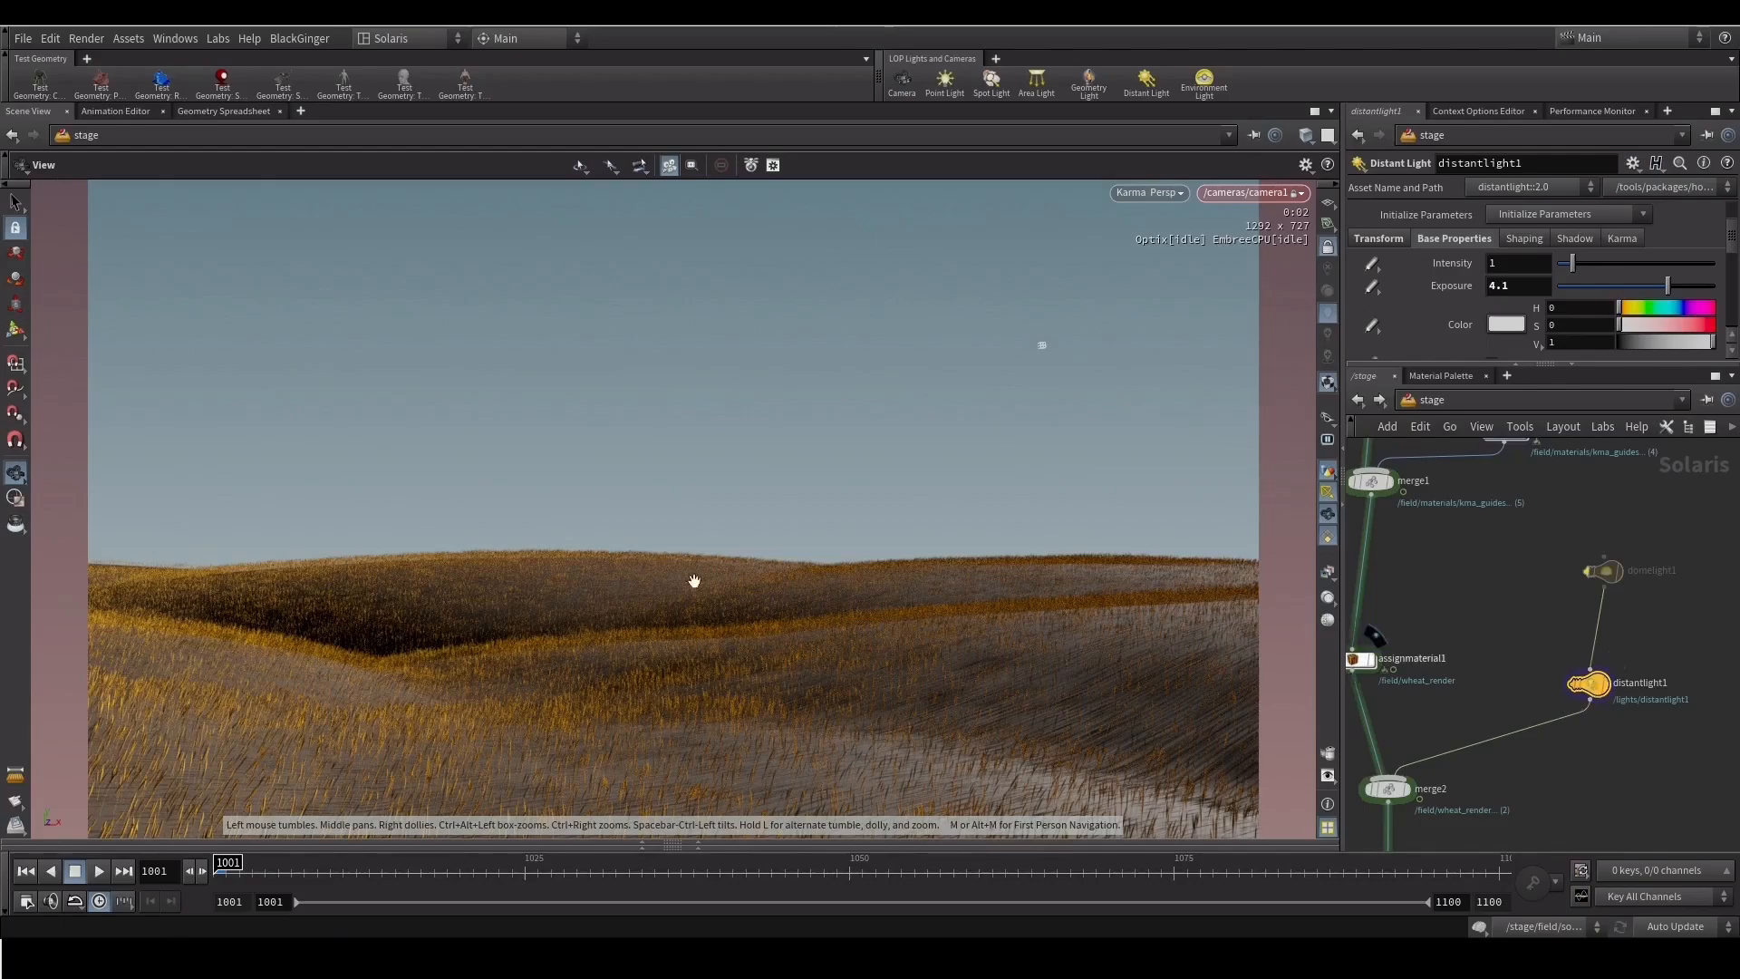
Re-aim distantlight1 at the hills by looking through it, and return the viewport to camera1
mouse_move(1597, 690)
left_click_drag(1597, 688, 803, 568)
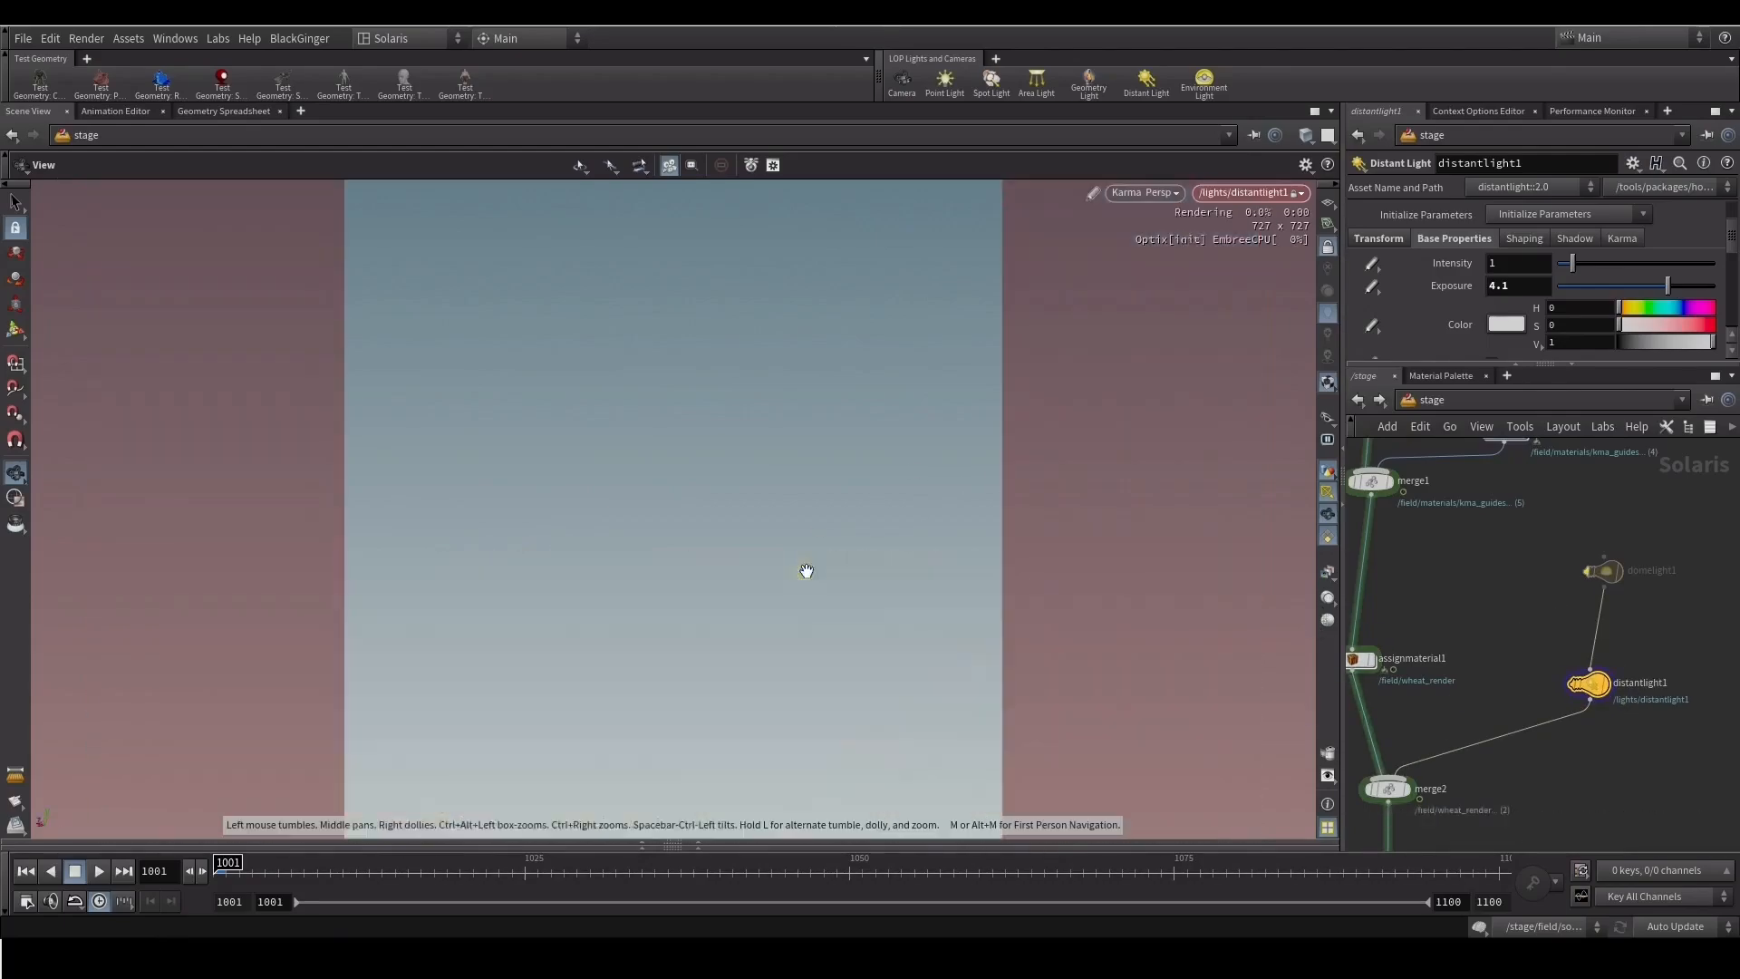
left_click_drag(552, 615, 532, 602)
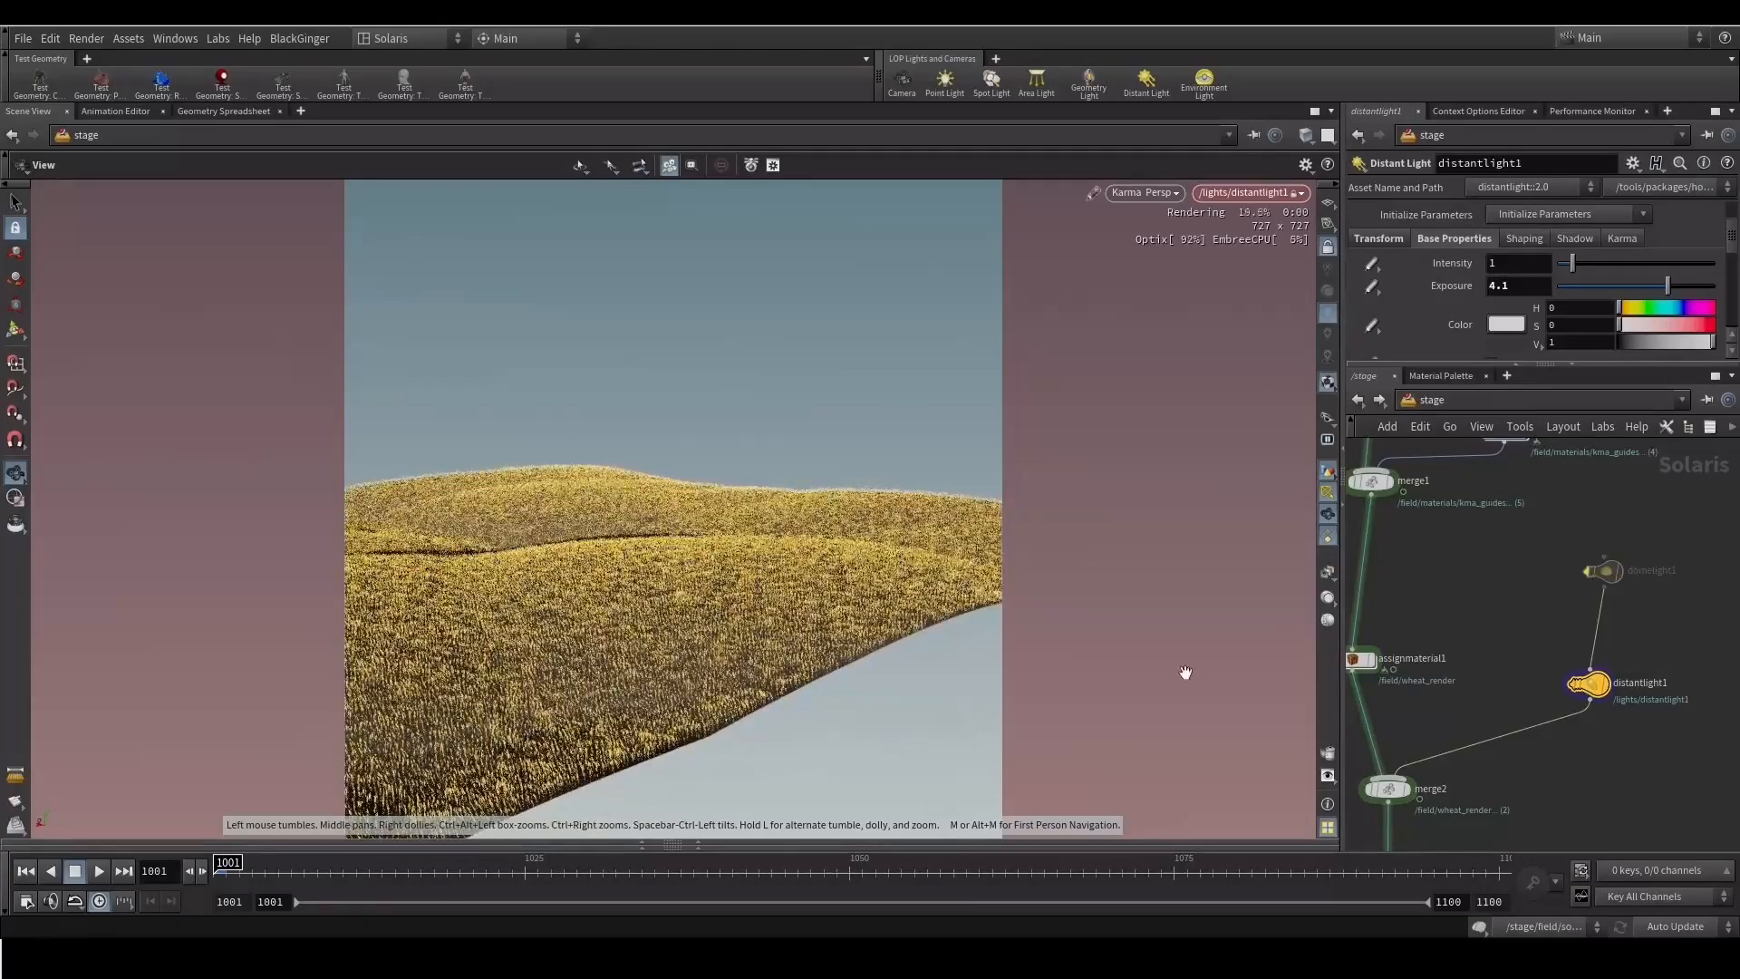
middle_click_drag(1466, 619, 1512, 476)
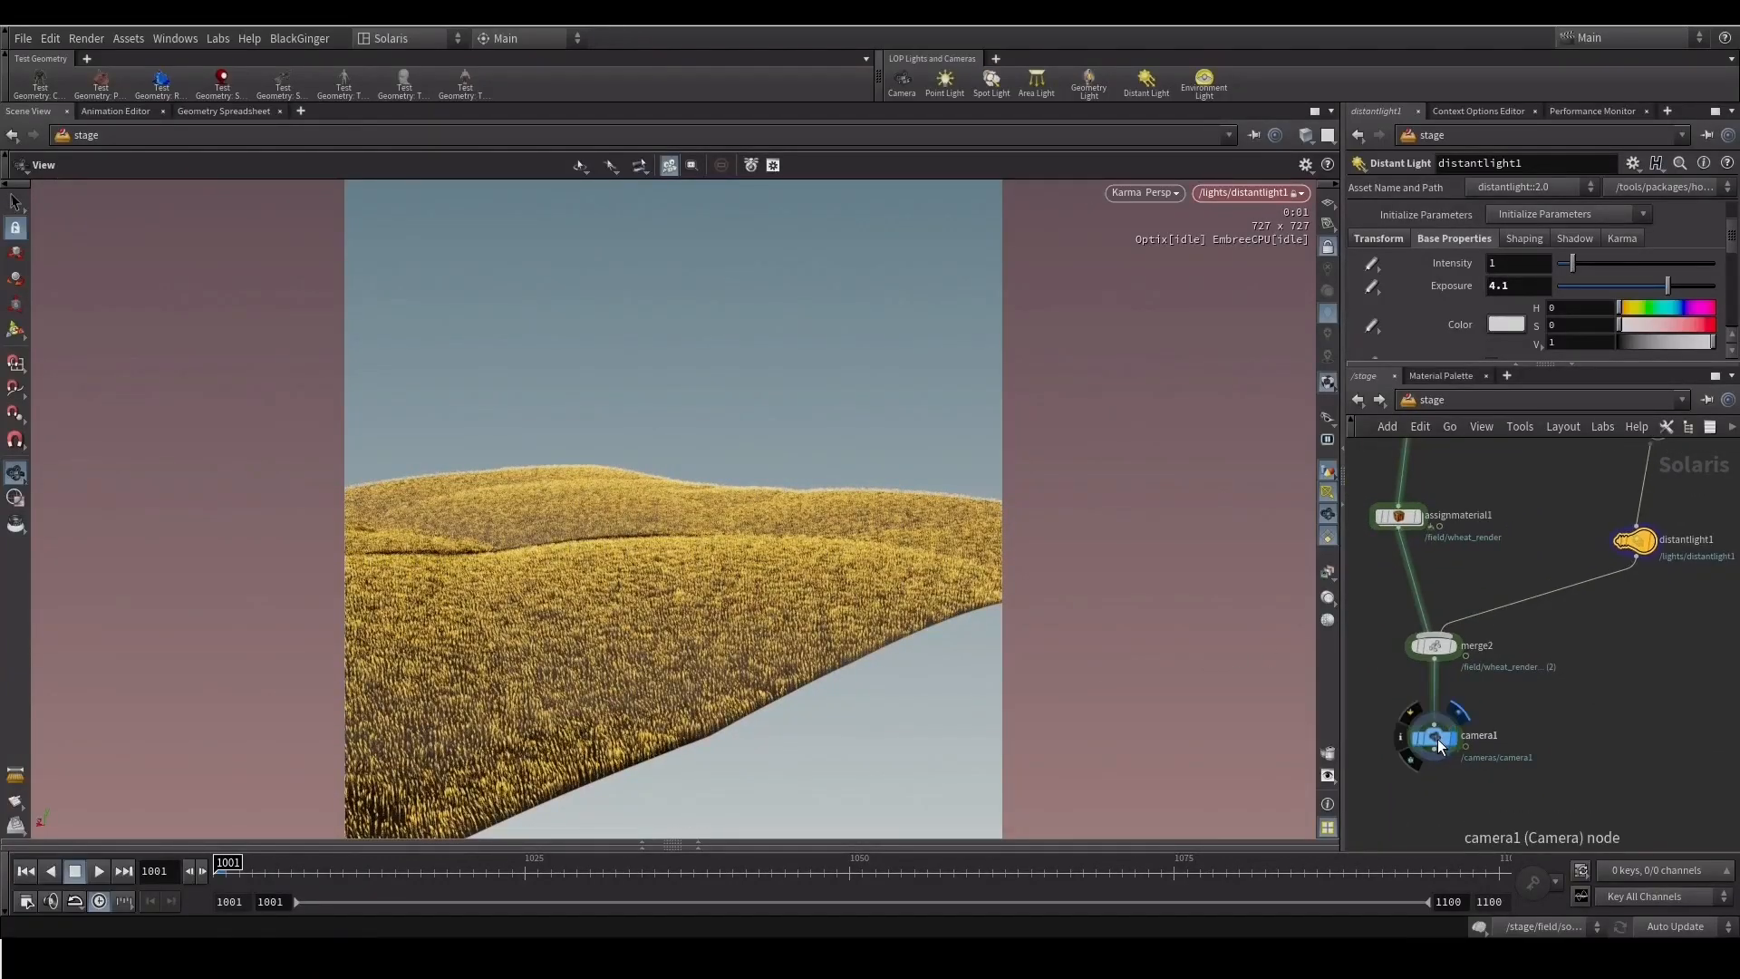
left_click_drag(1437, 738, 691, 523)
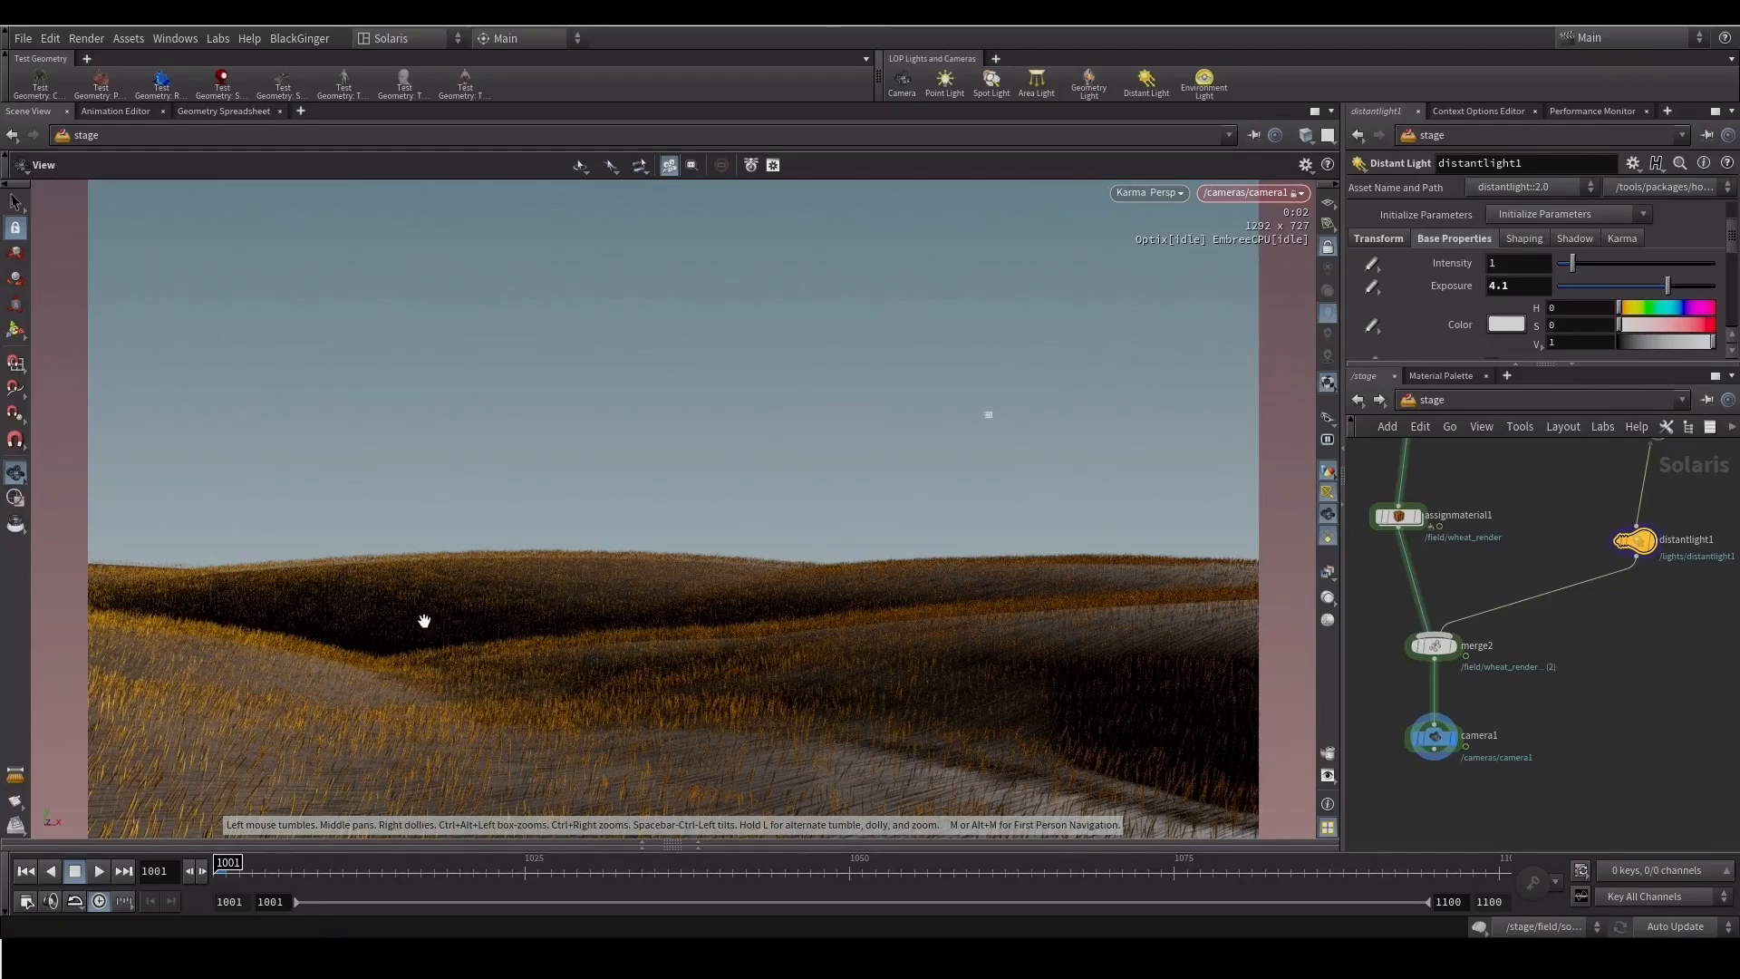
Re-enable domelight1, line it up above distantlight1 and enlarge the parameter area
middle_click_drag(1627, 646, 1545, 793)
left_click(1593, 571)
left_click_drag(1584, 560, 1576, 581)
left_click_drag(1354, 363, 1356, 426)
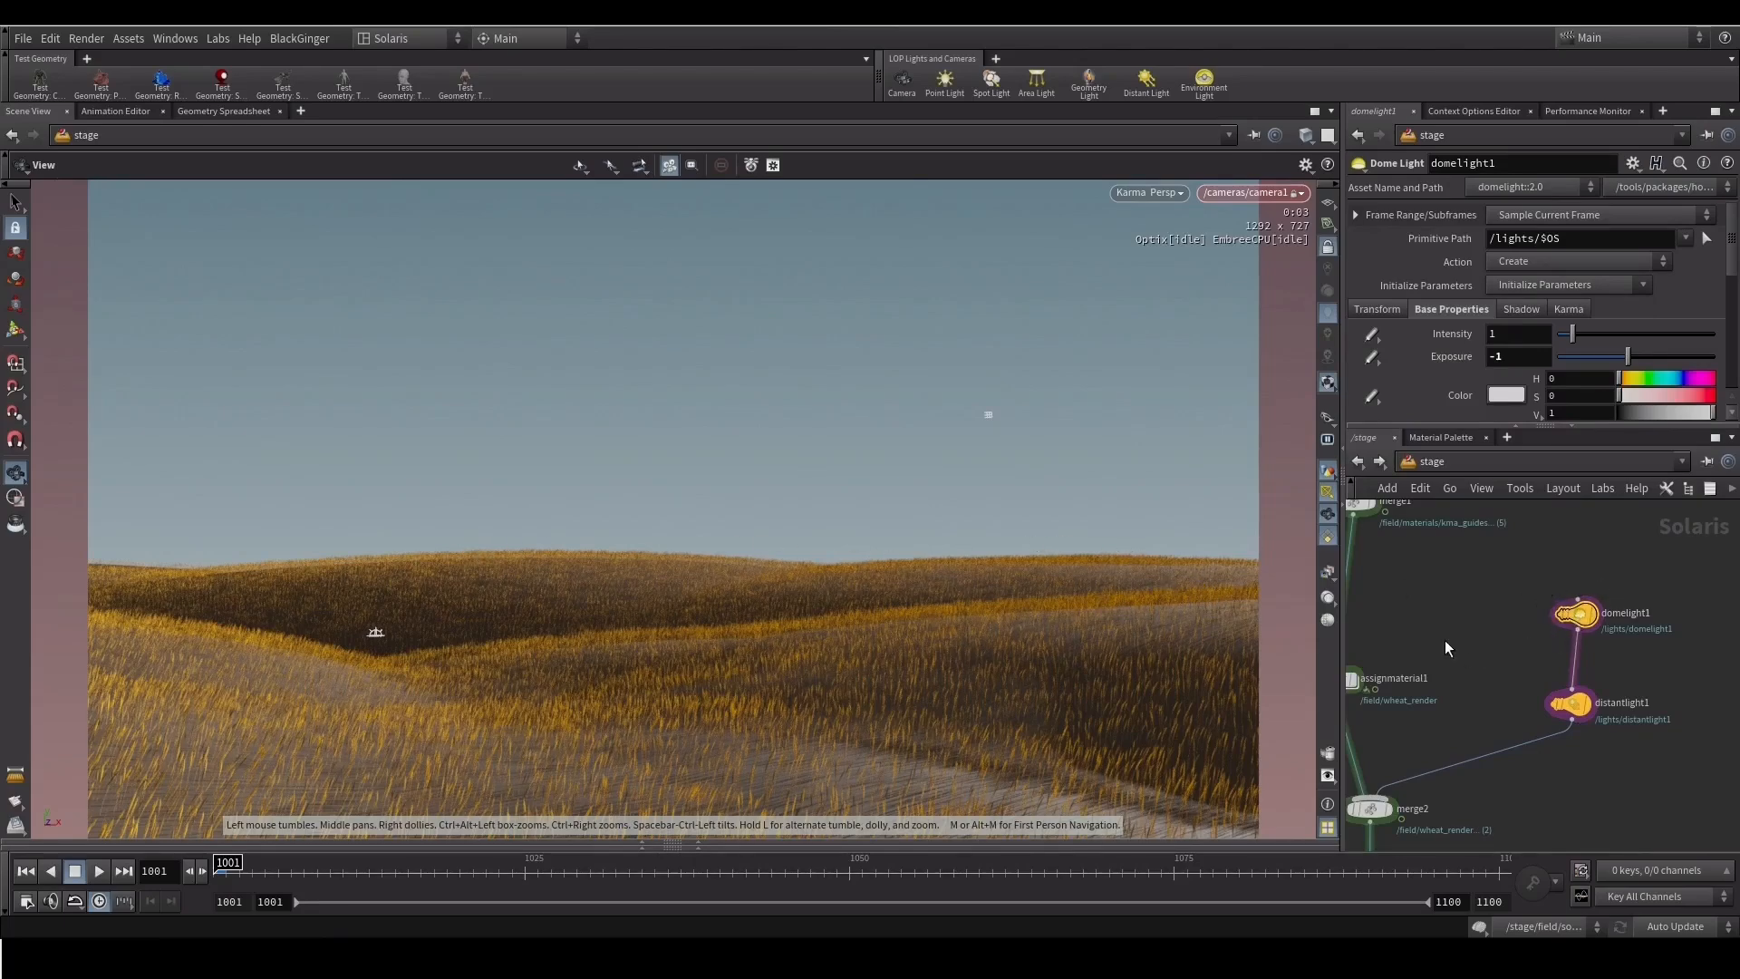
Nudge the merge1 node and open the materiallibrary1 network
middle_click_drag(1447, 648, 1529, 752)
left_click_drag(1456, 637, 1448, 658)
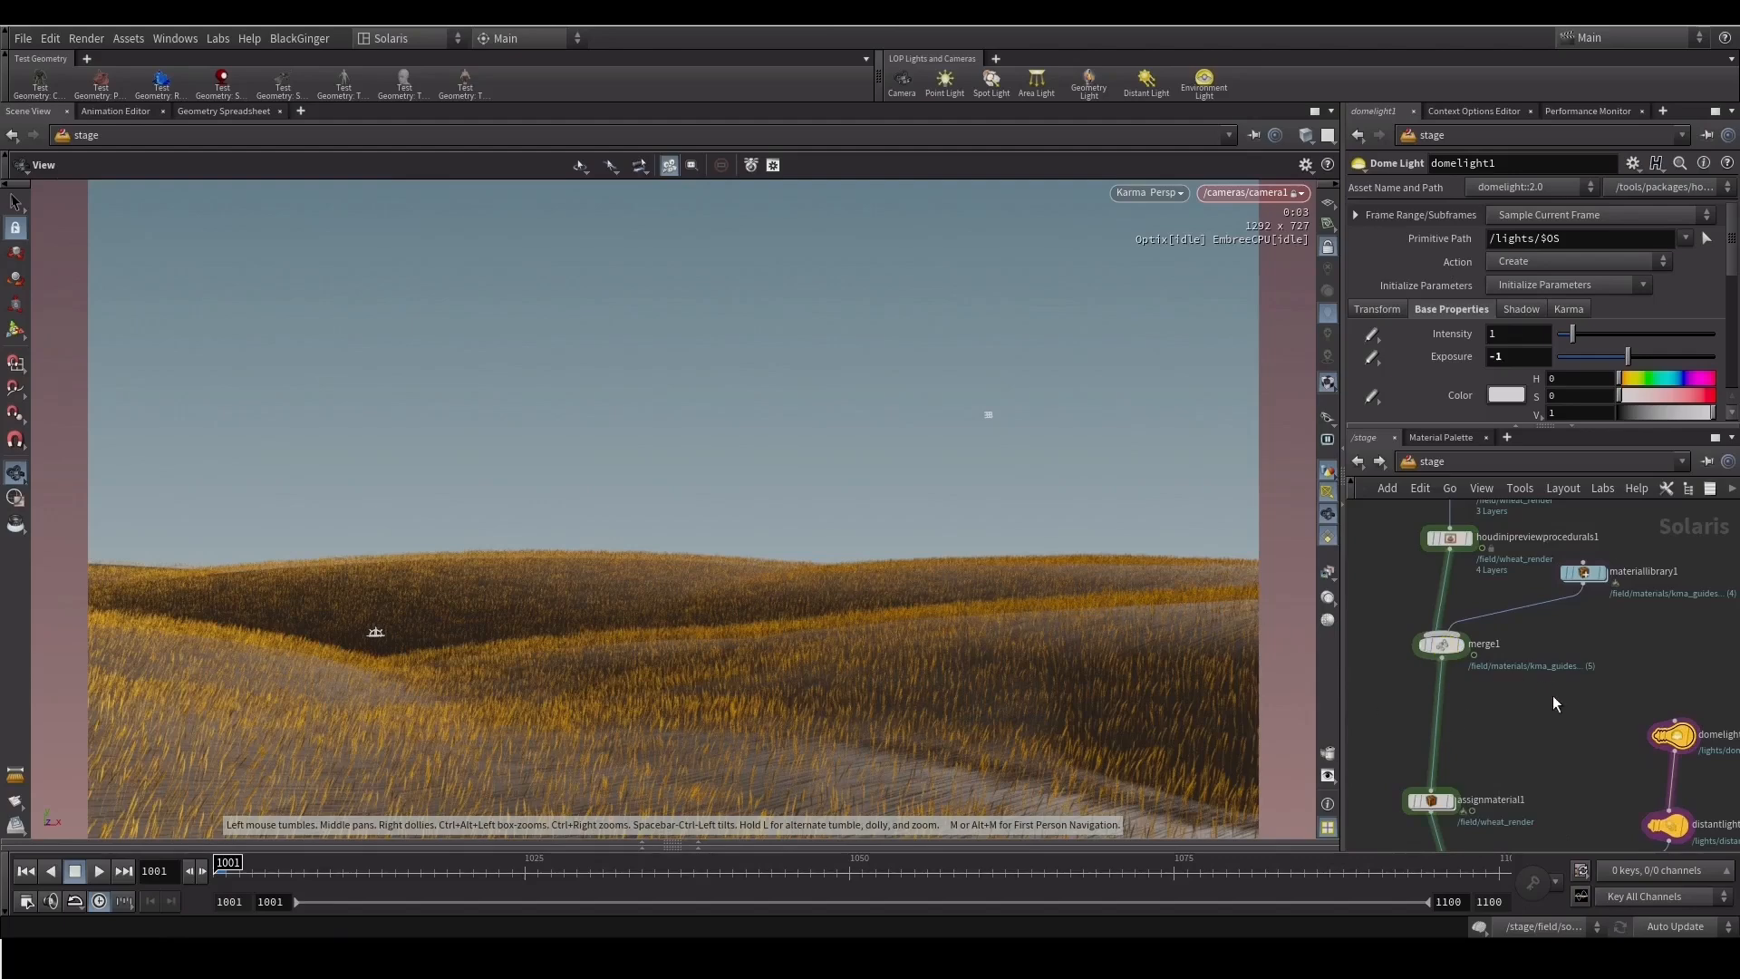
middle_click_drag(1581, 713, 1551, 742)
left_click(1550, 607)
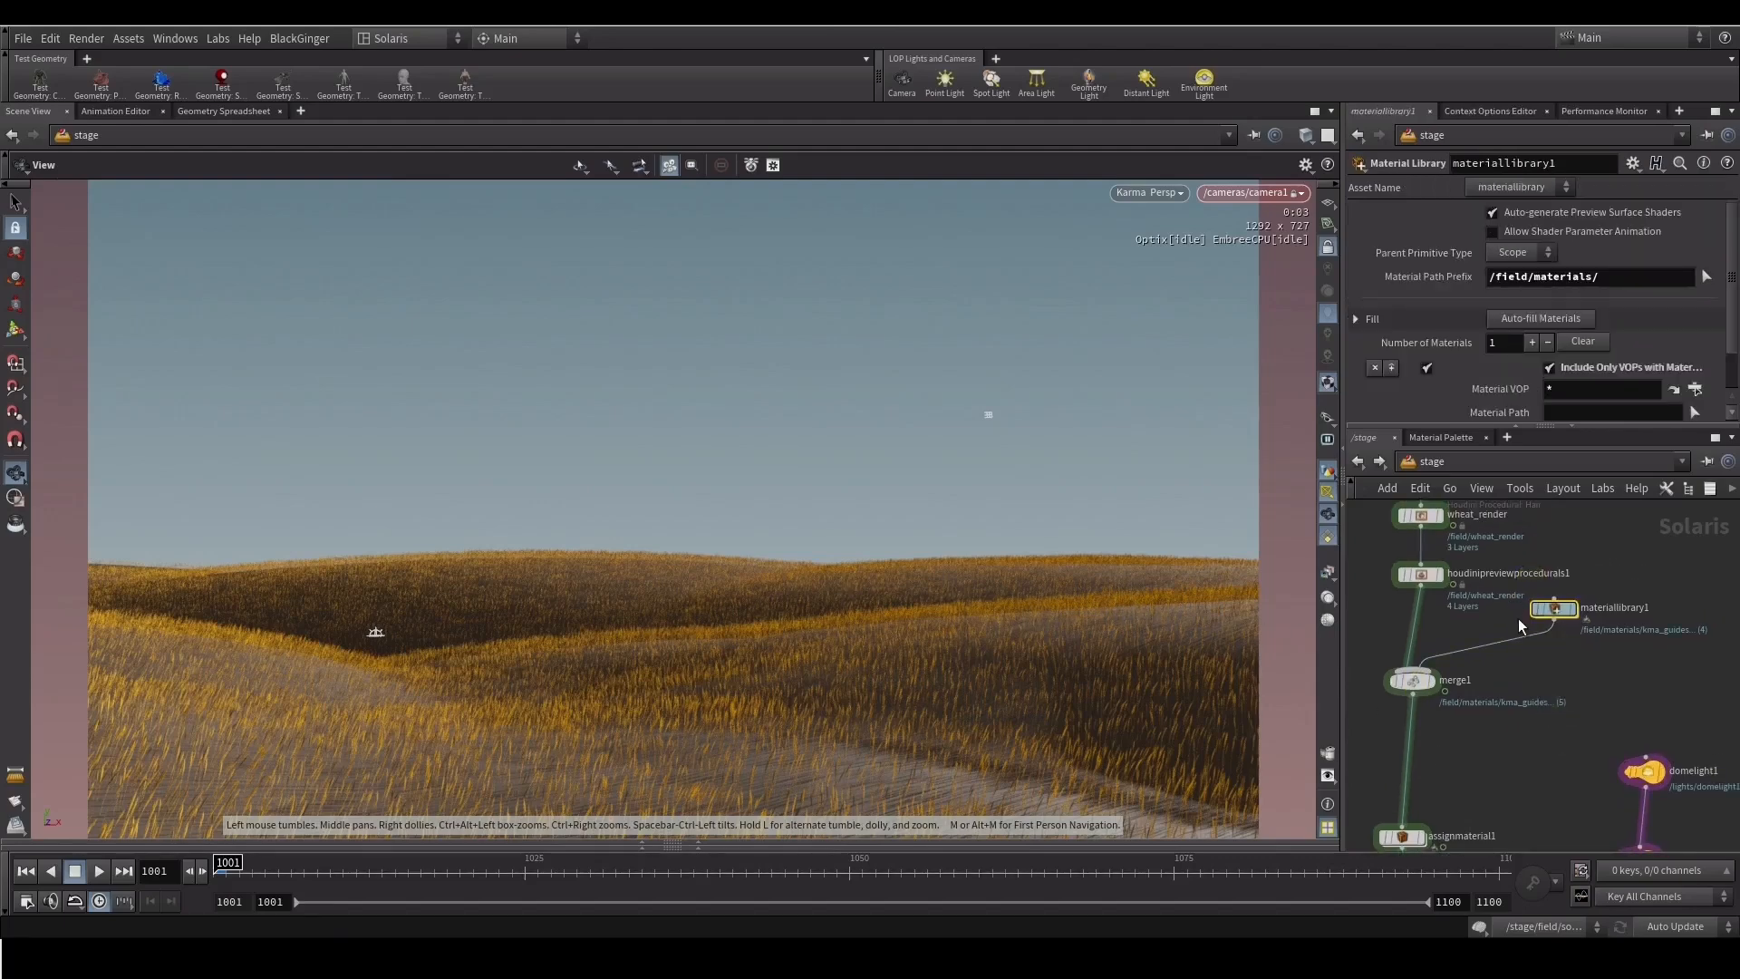
key("Return")
Select the kma_render Karma Hair node at the end of the shader network and reposition it
middle_click_drag(1498, 746, 1361, 708)
scroll(1535, 754, "down", 3)
middle_click_drag(1607, 762, 1462, 744)
scroll(1462, 741, "up", 3)
left_click_drag(1526, 560, 1571, 636)
middle_click_drag(1550, 549, 1523, 631)
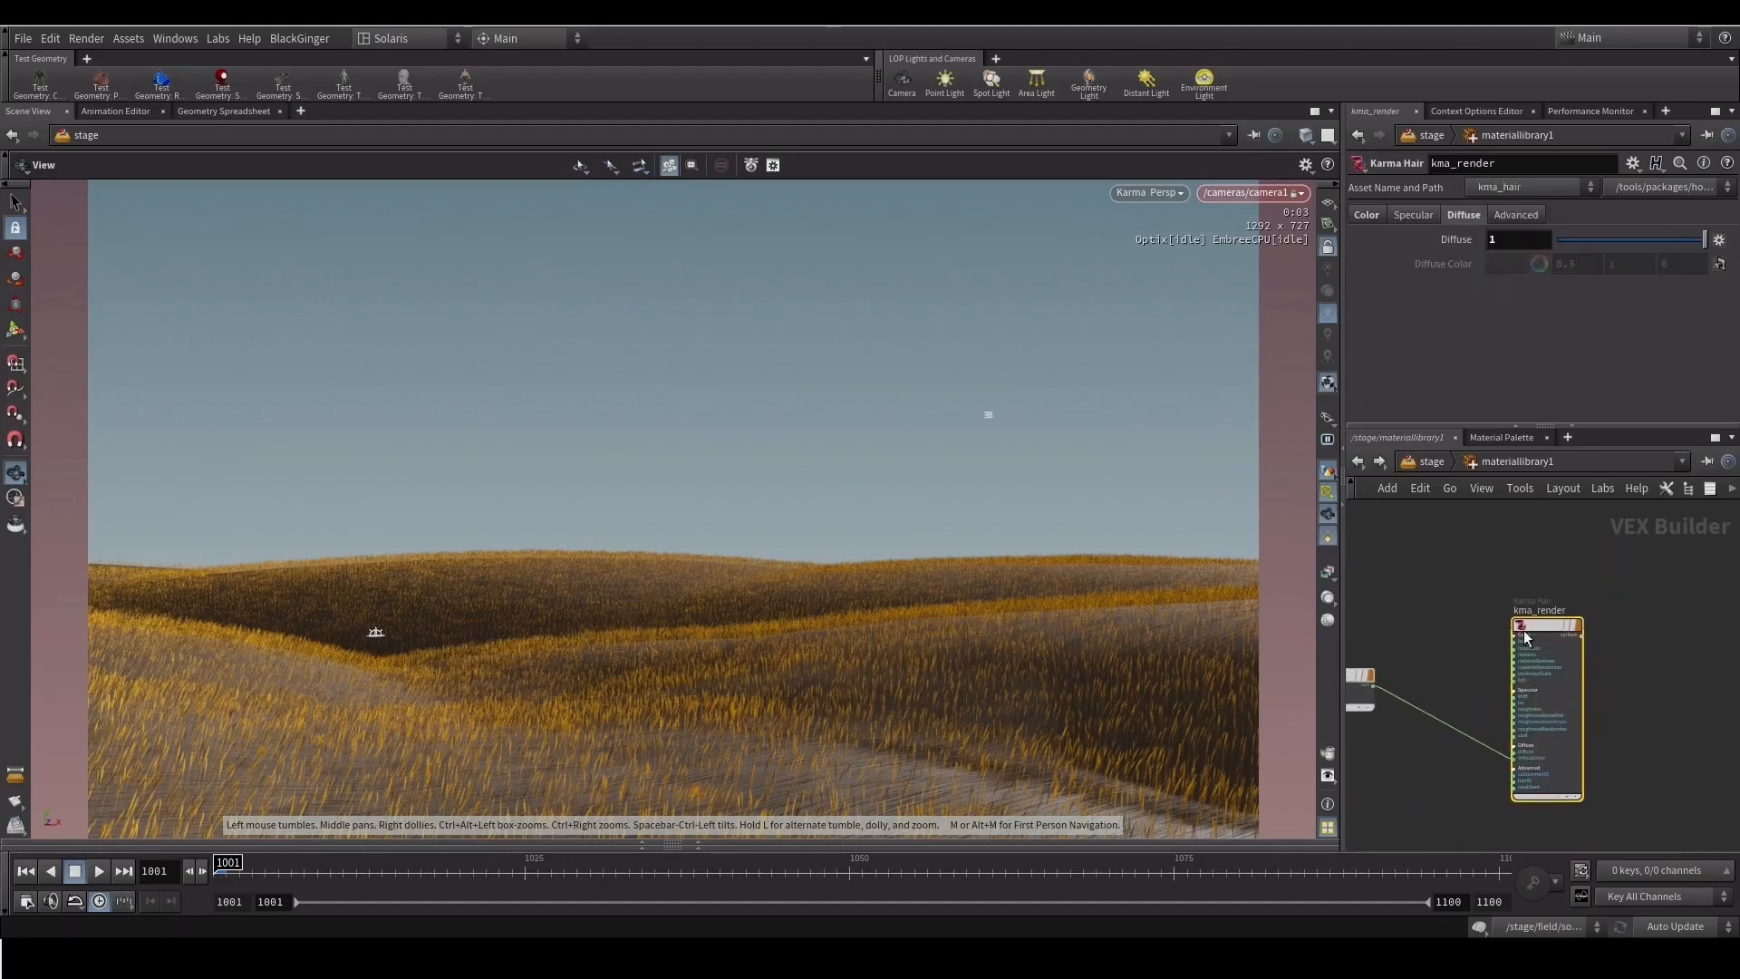
left_click_drag(1525, 637, 1537, 617)
Raise kma_render's Base color weight to 0.264
left_click(1367, 215)
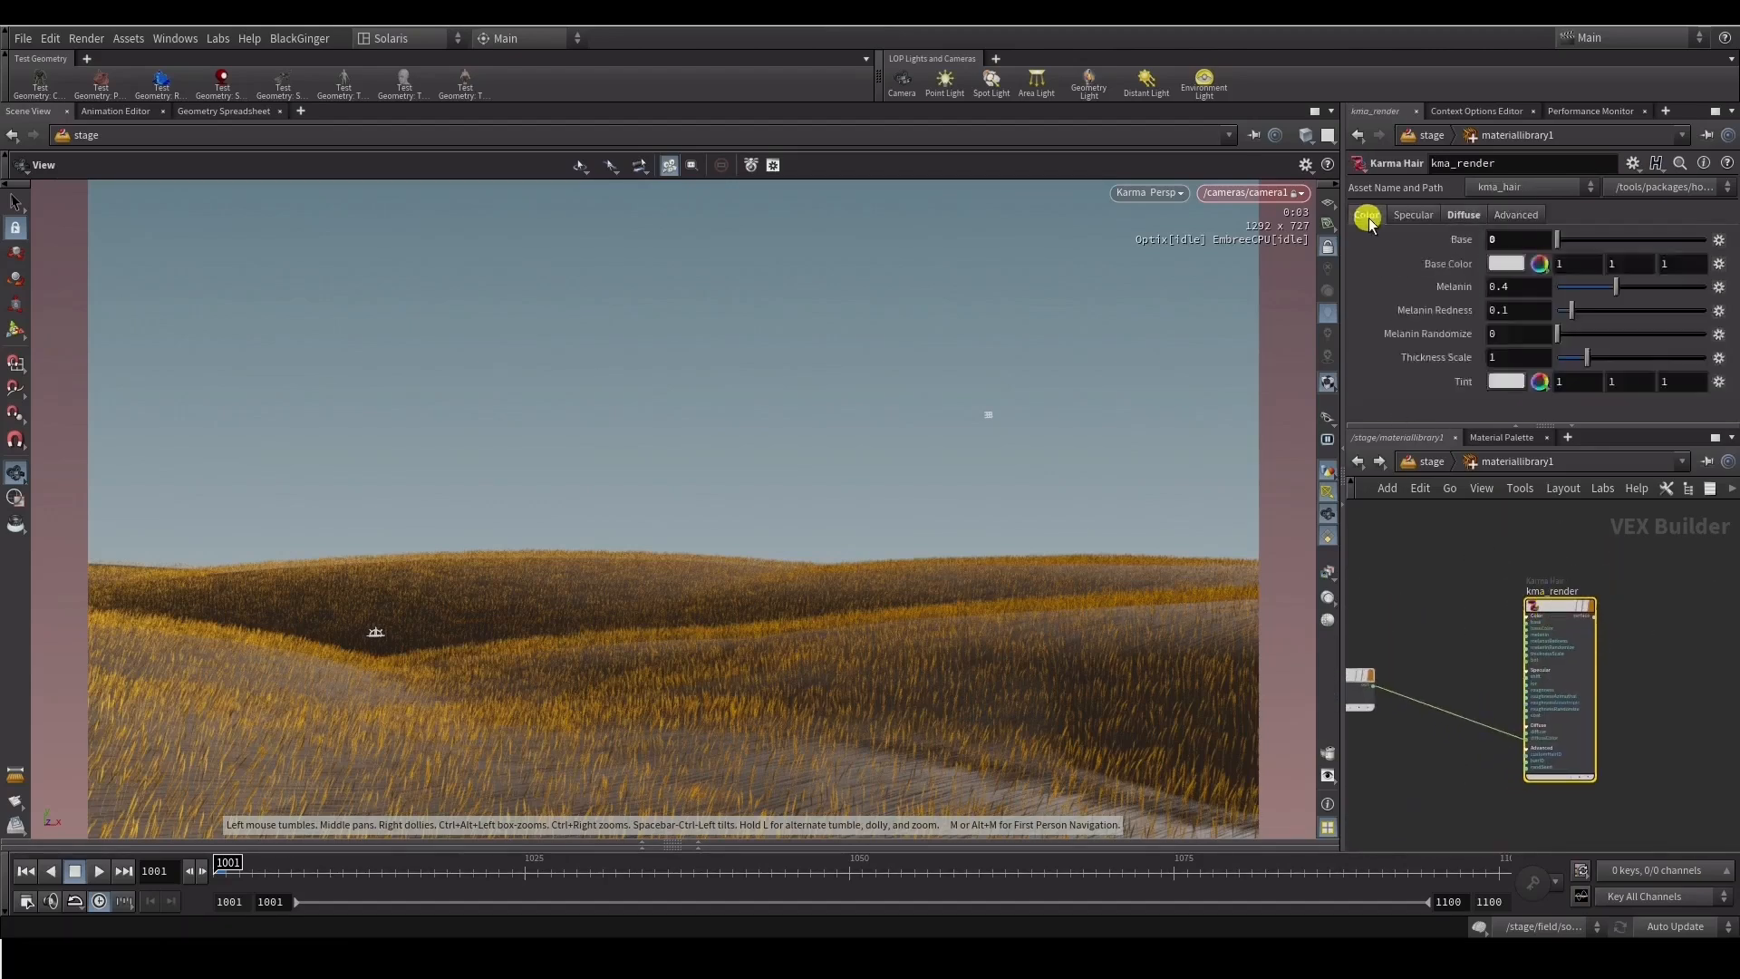
left_click_drag(1362, 425, 1364, 451)
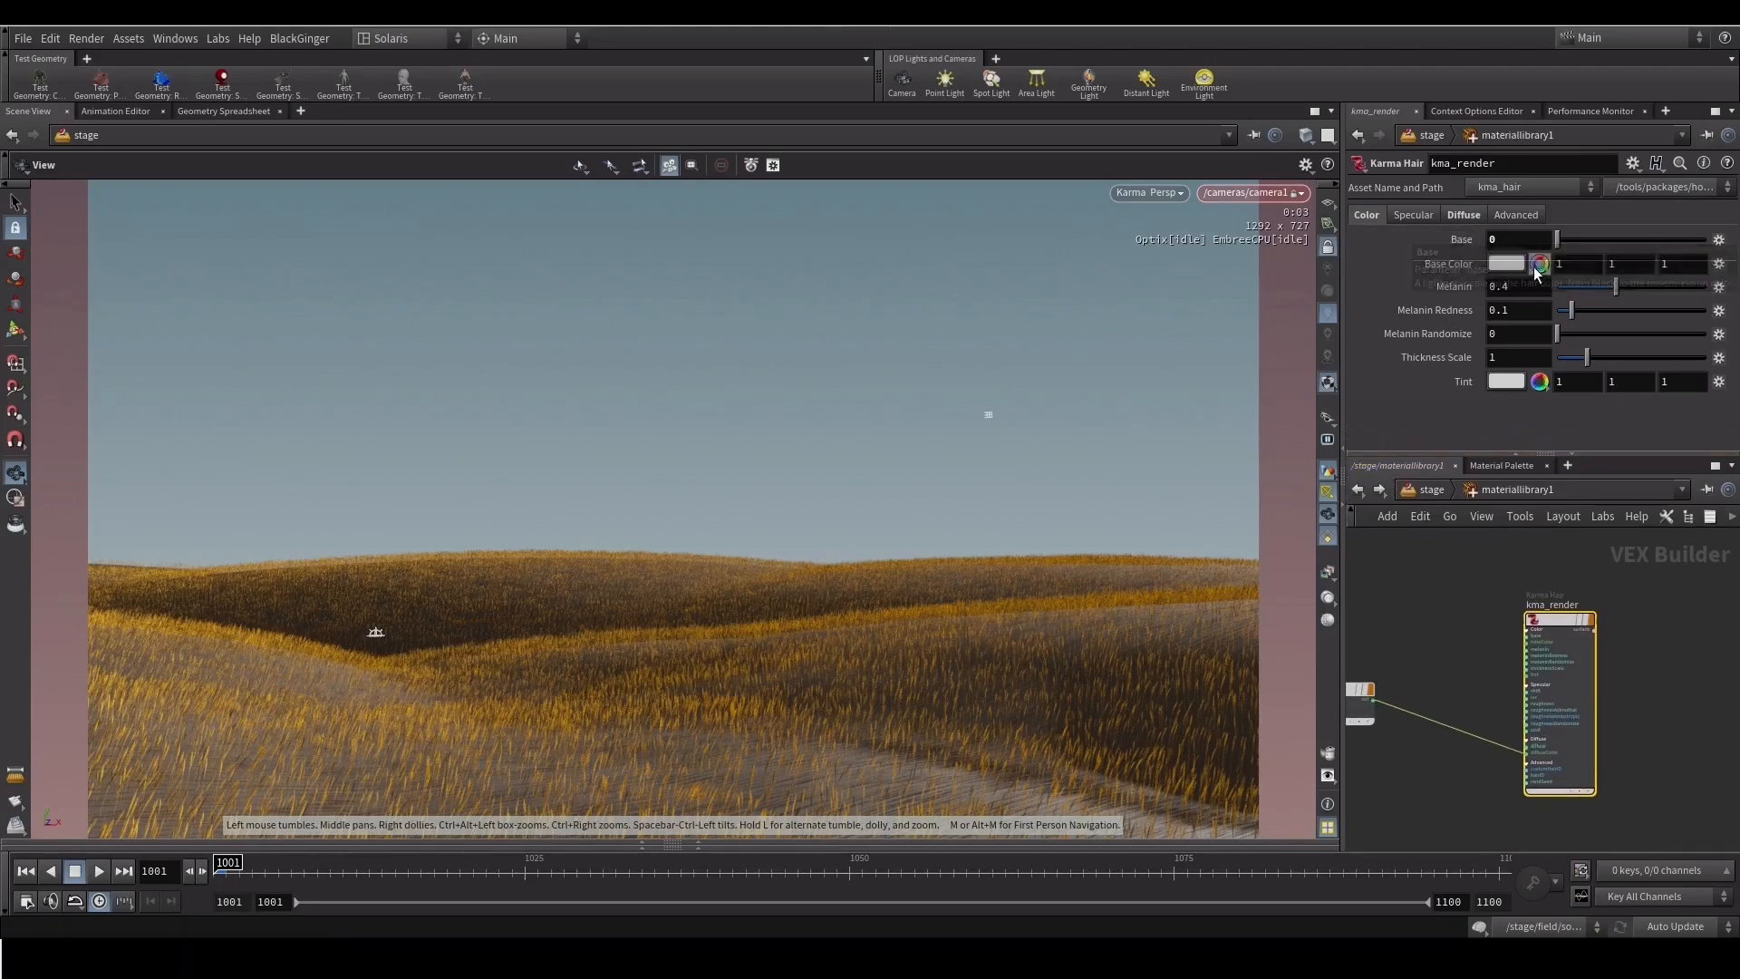
left_click_drag(1560, 240, 1596, 241)
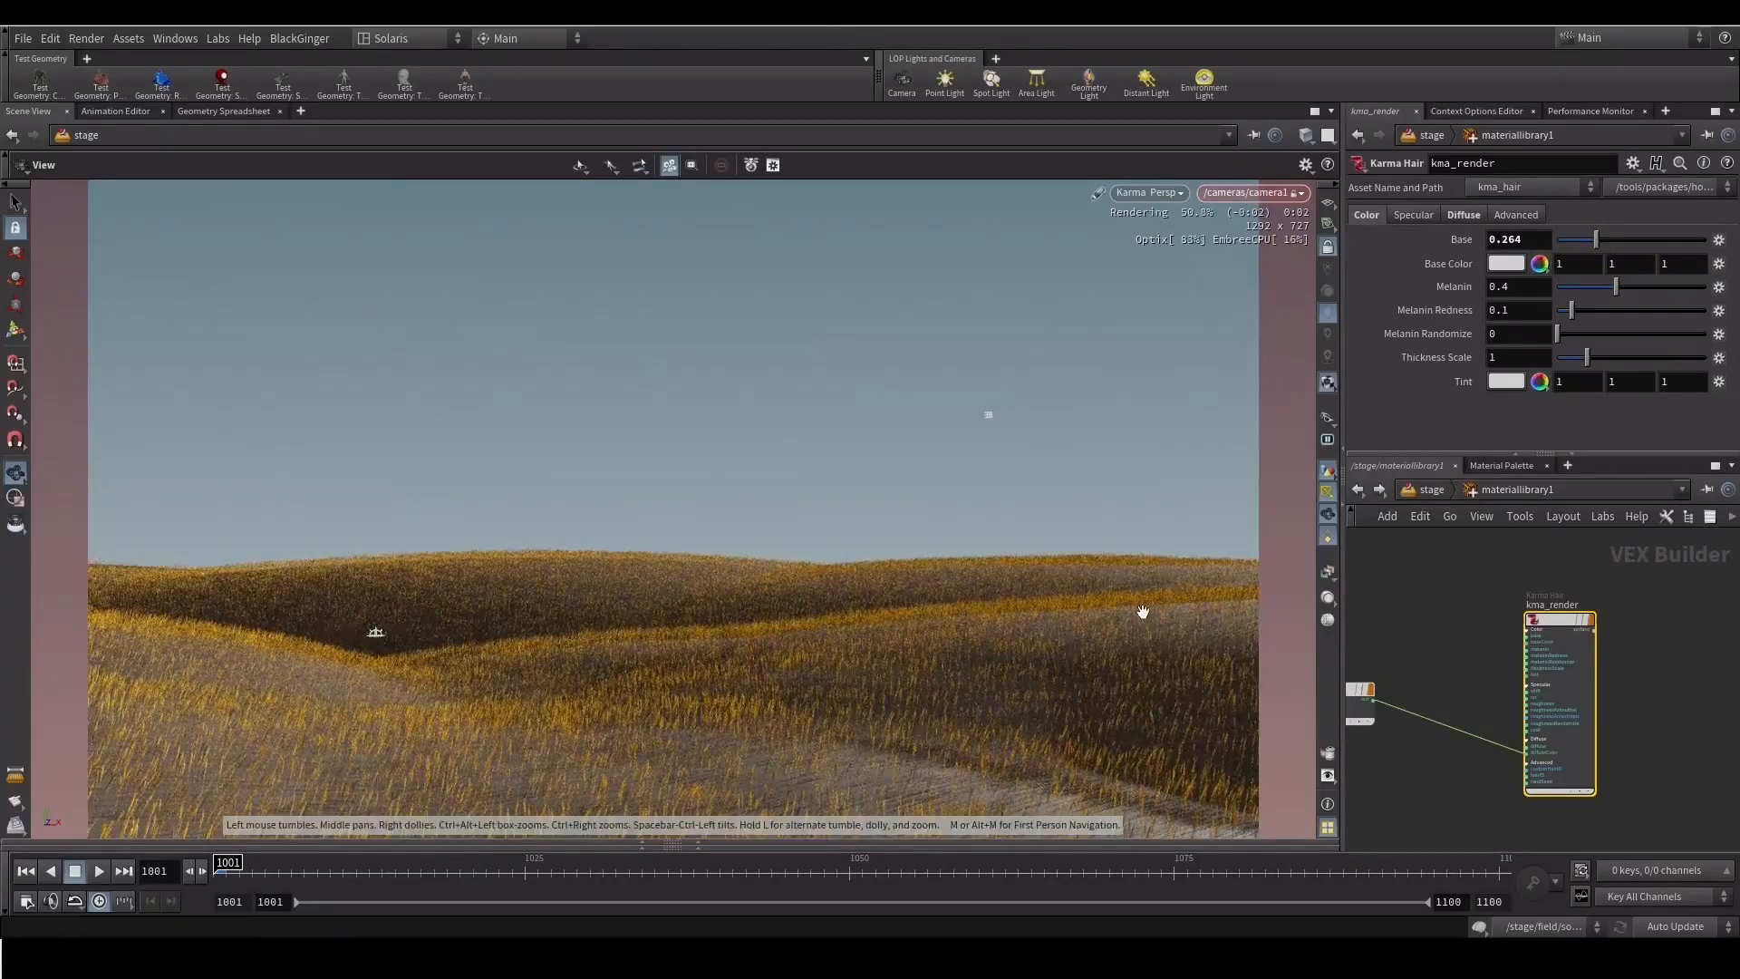
Lower kma_render's Diffuse to 0.472 and its Base to 0.006
left_click(1463, 216)
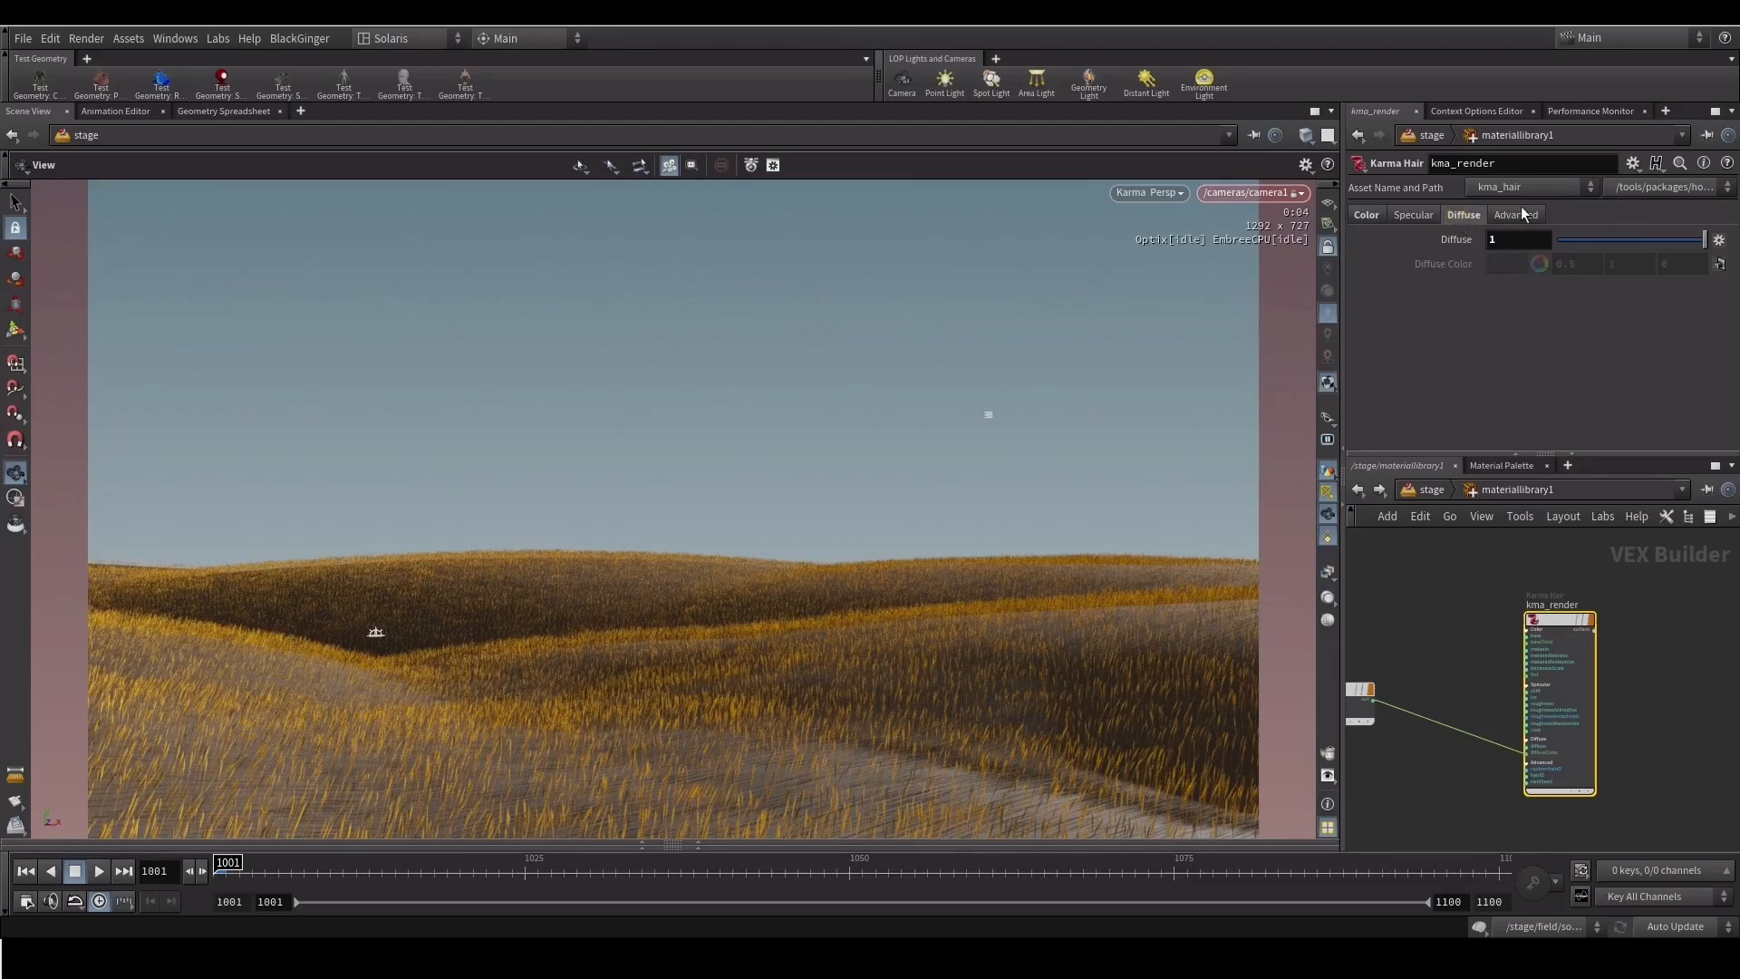
left_click_drag(1682, 240, 1628, 240)
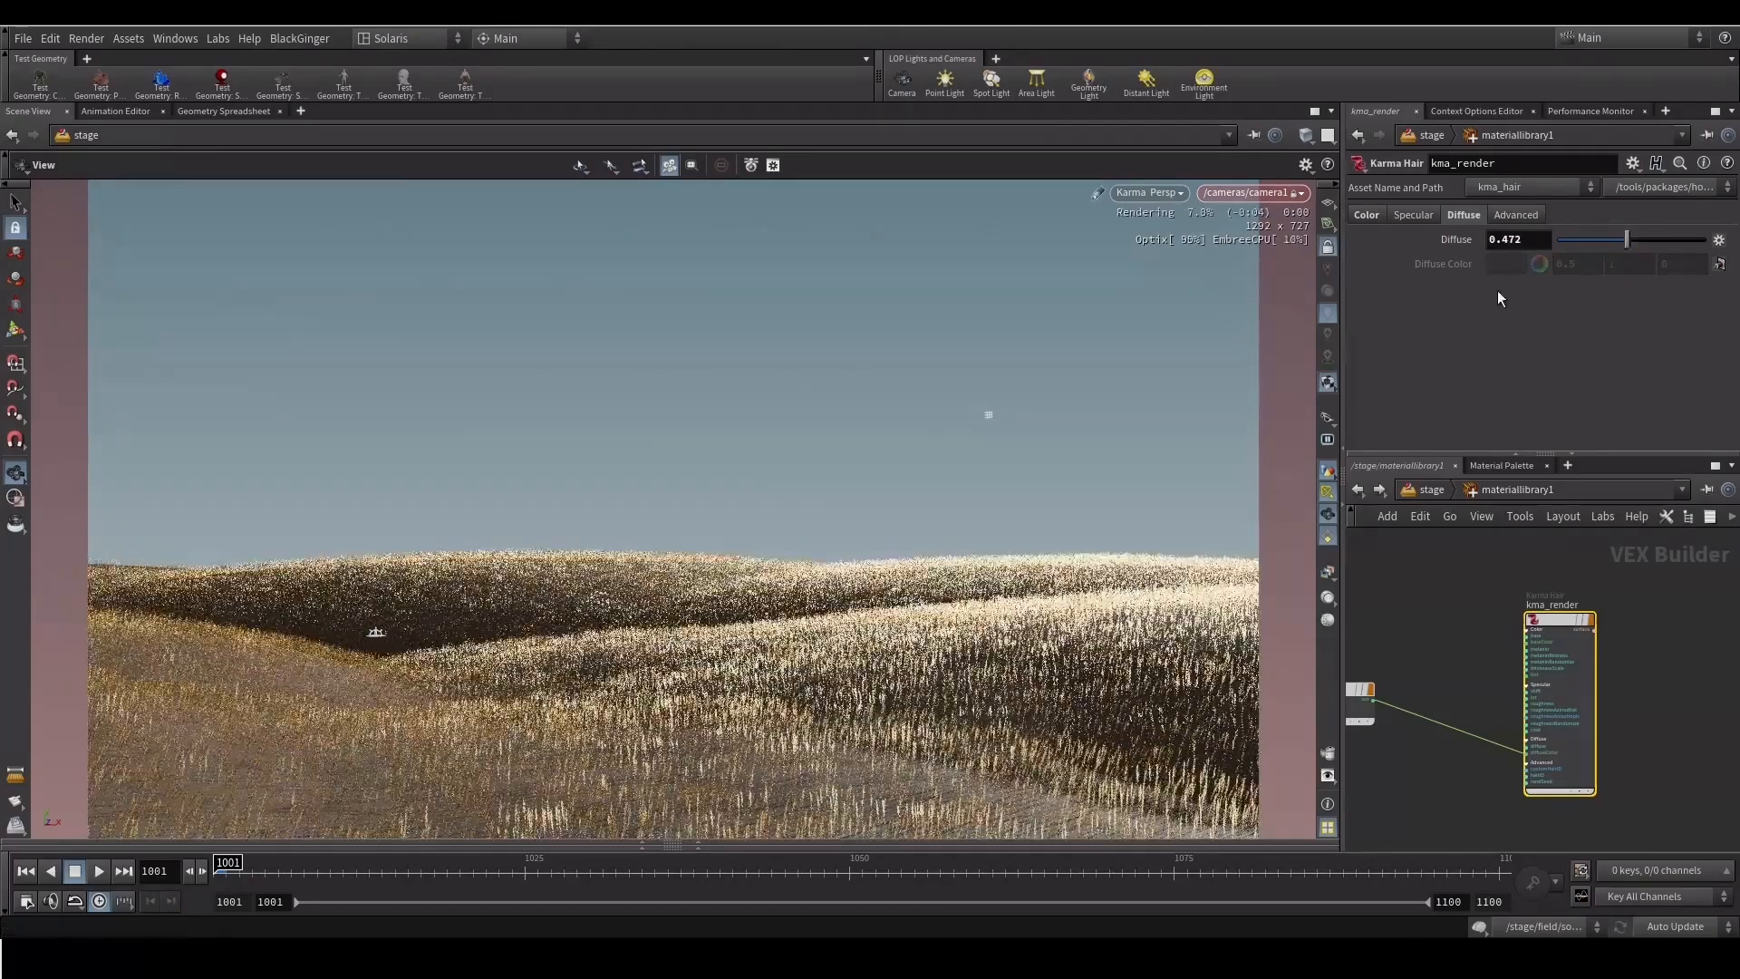
left_click(1366, 216)
left_click_drag(1592, 238, 1559, 237)
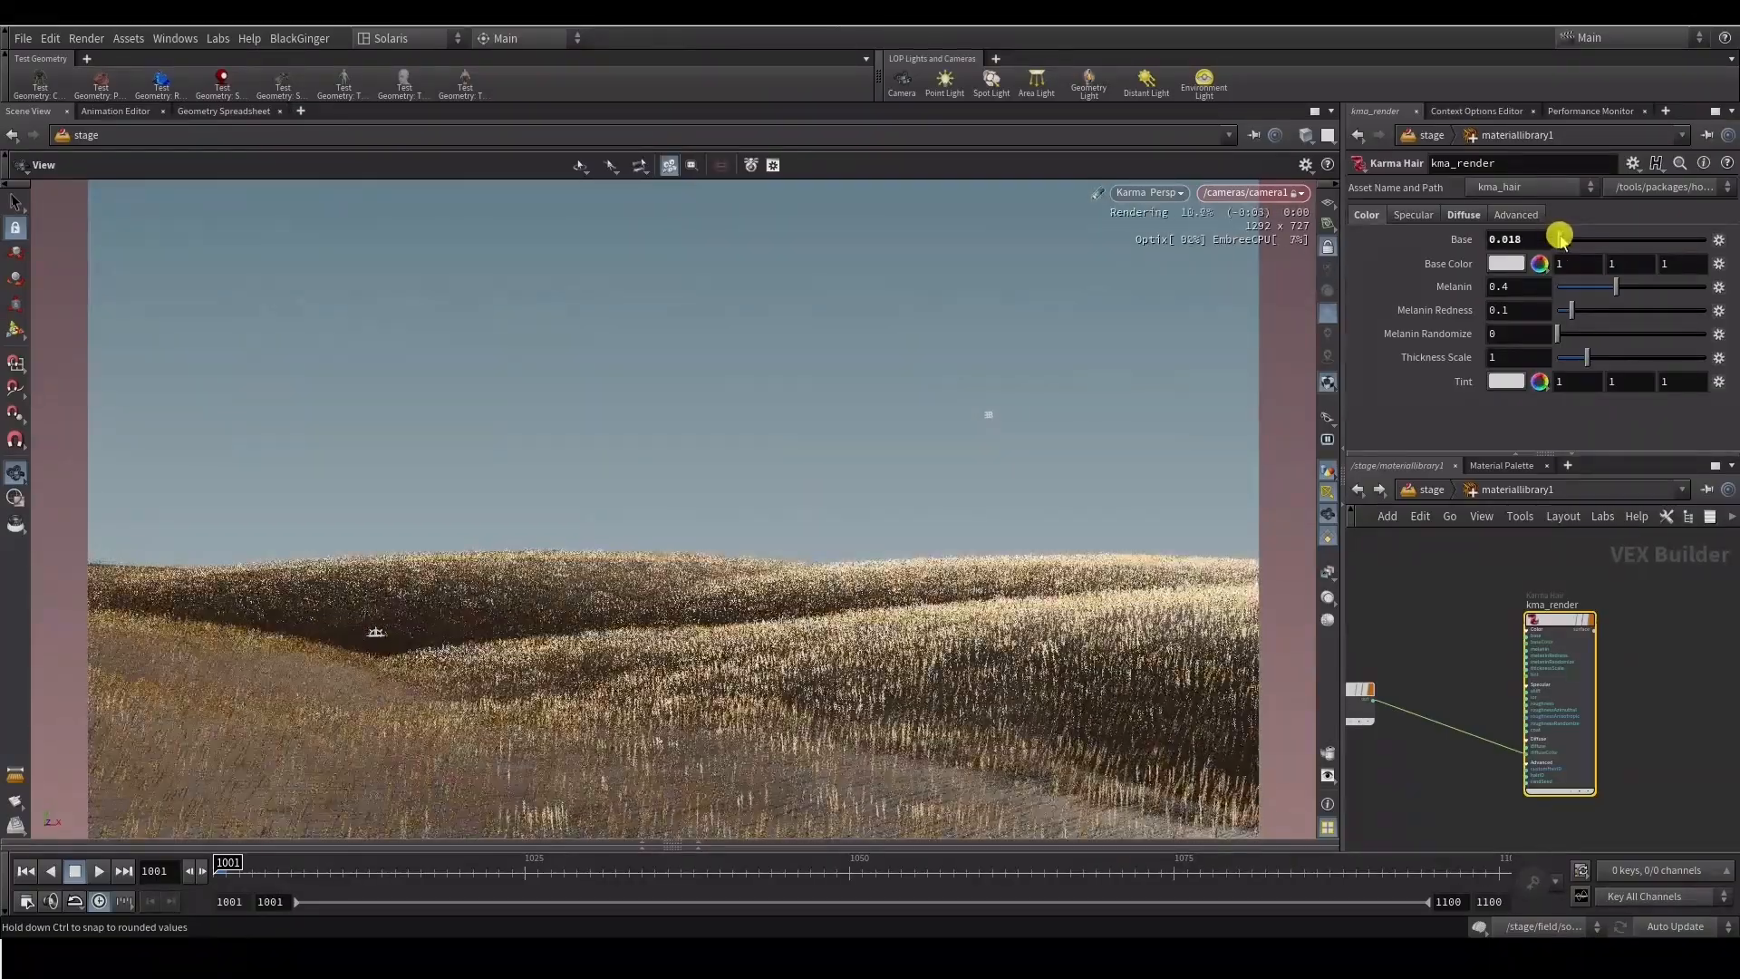
left_click_drag(1558, 238, 1559, 238)
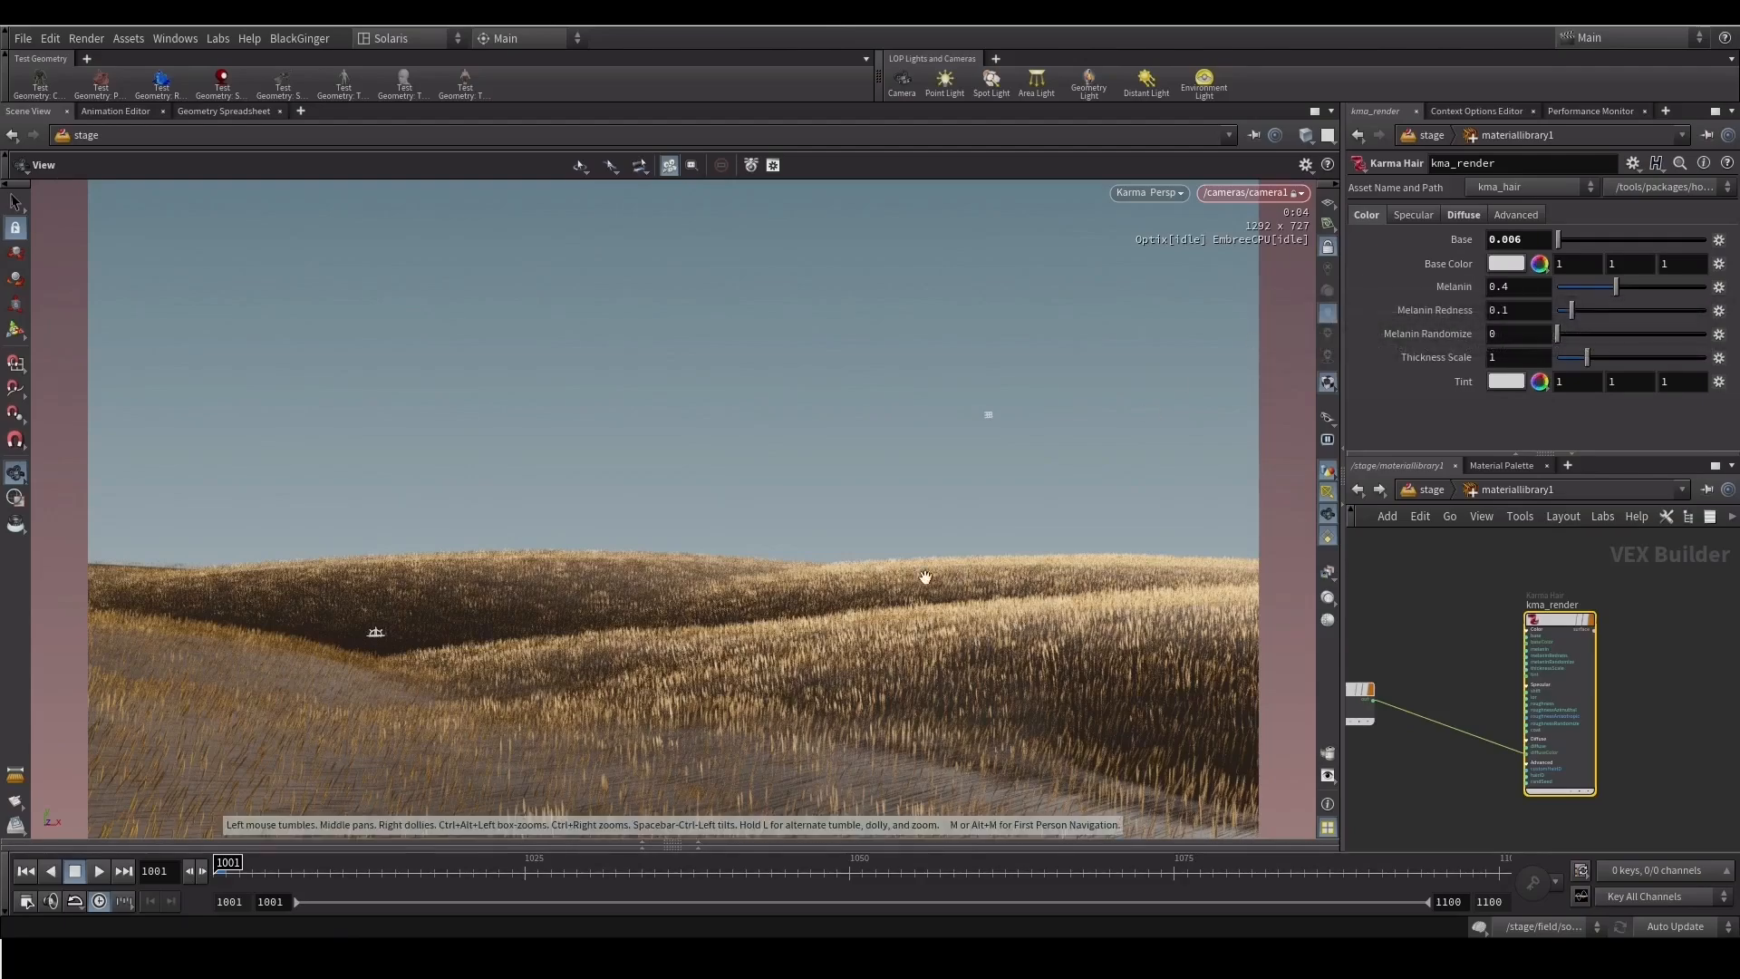
Adjust kma_render's hair color by setting Melanin to 0.534 and Base to 0.031
left_click_drag(1617, 288, 1651, 288)
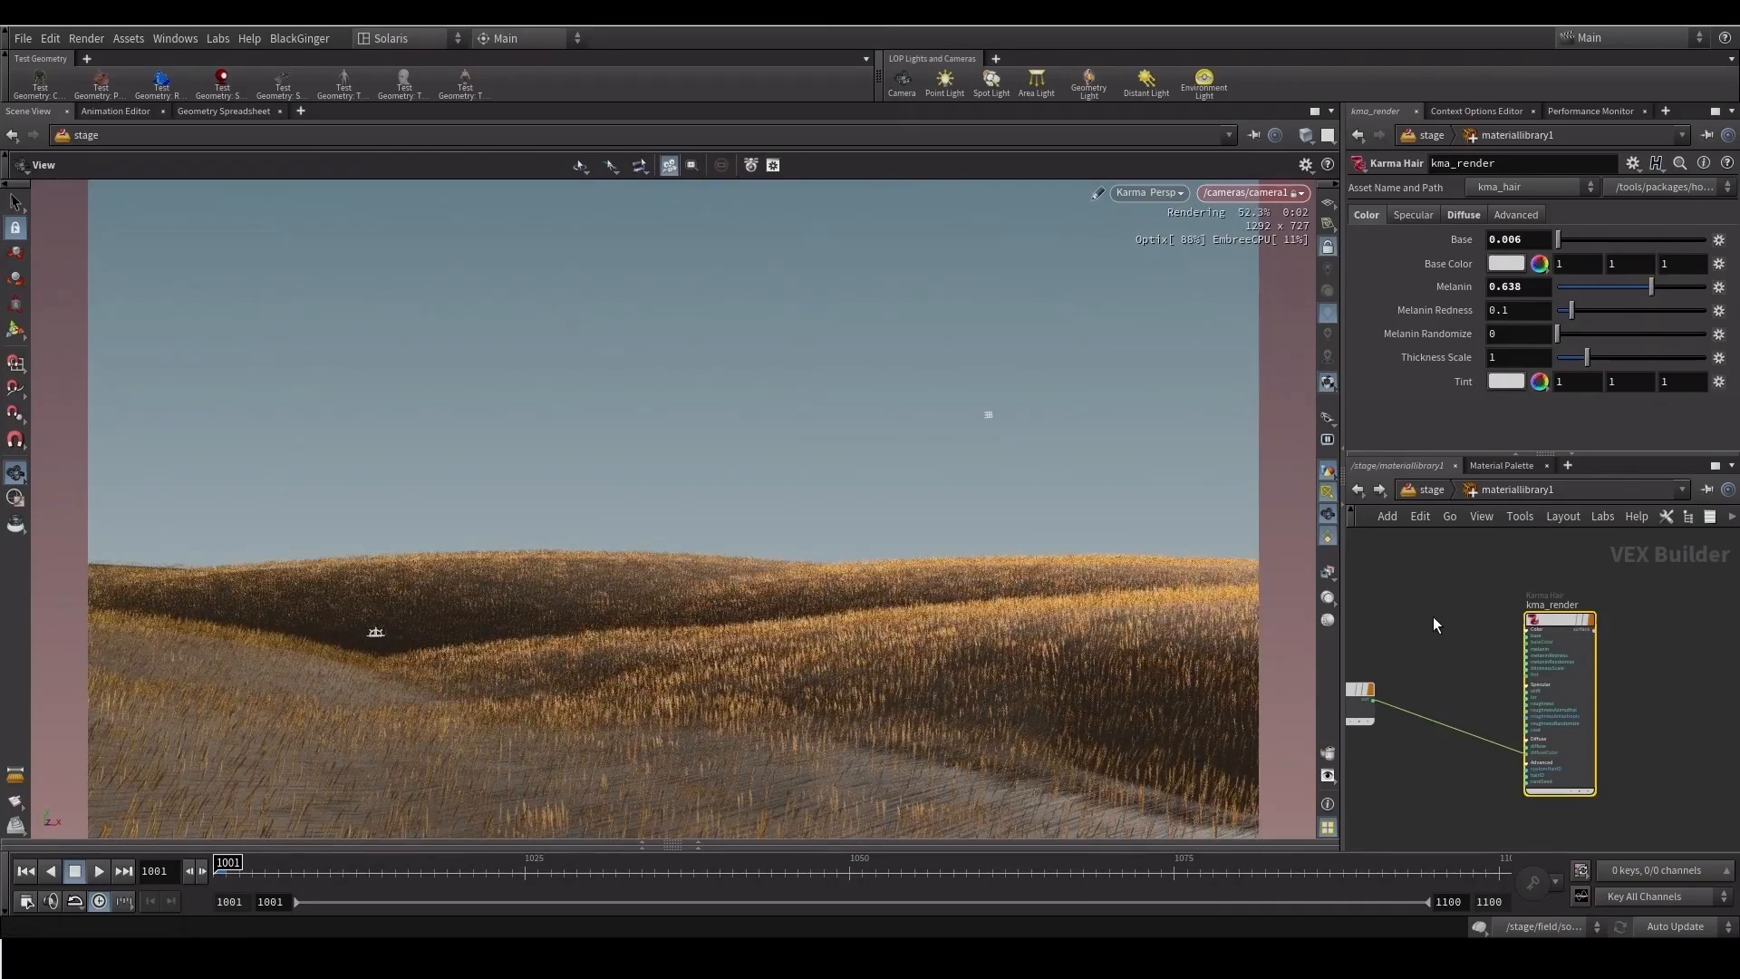
middle_click_drag(1398, 576, 1468, 569)
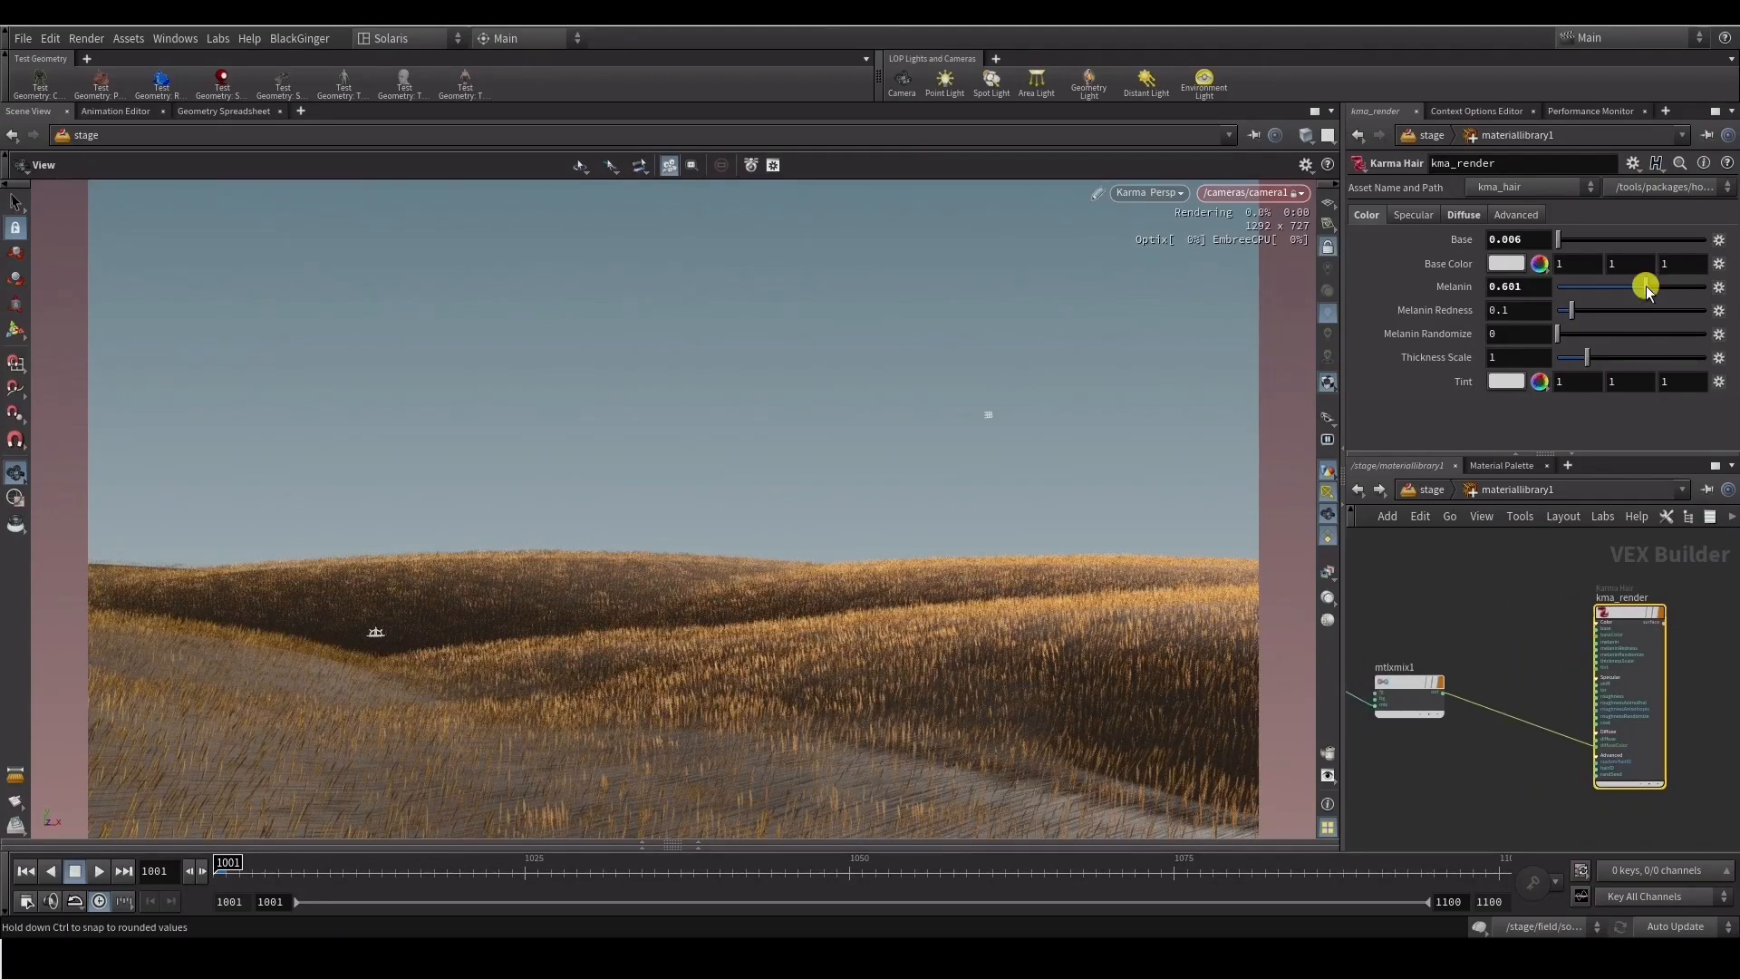
left_click_drag(1558, 239, 1560, 240)
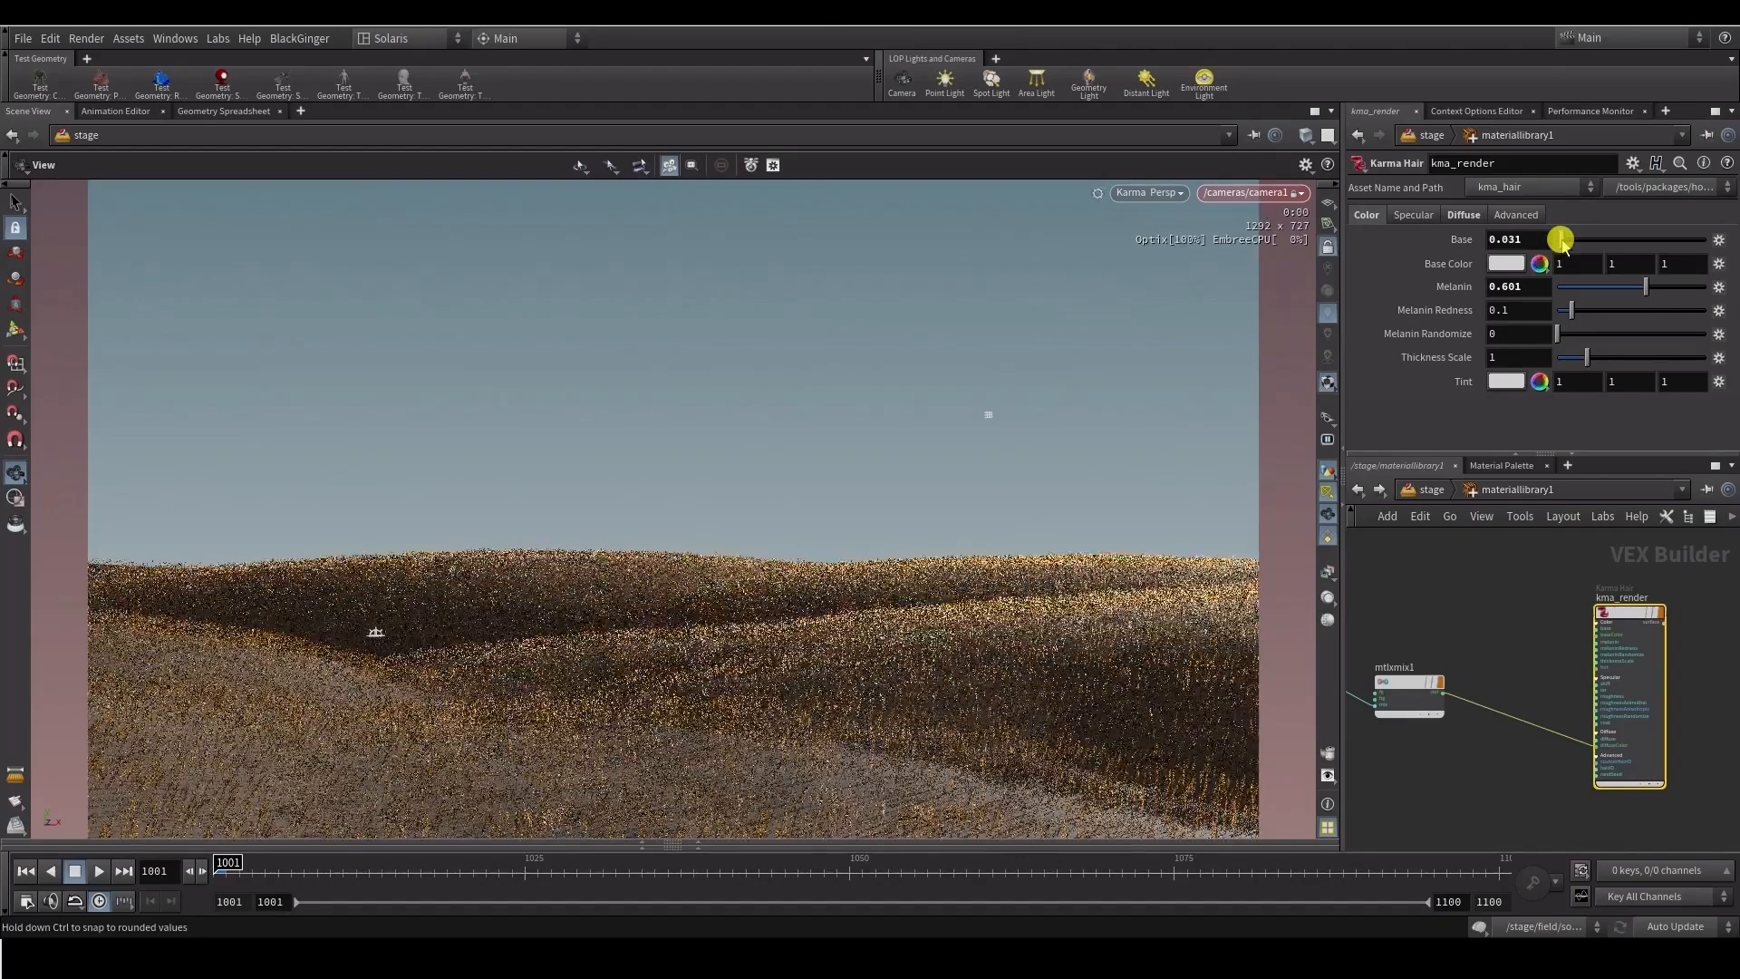
left_click_drag(1646, 293, 1636, 288)
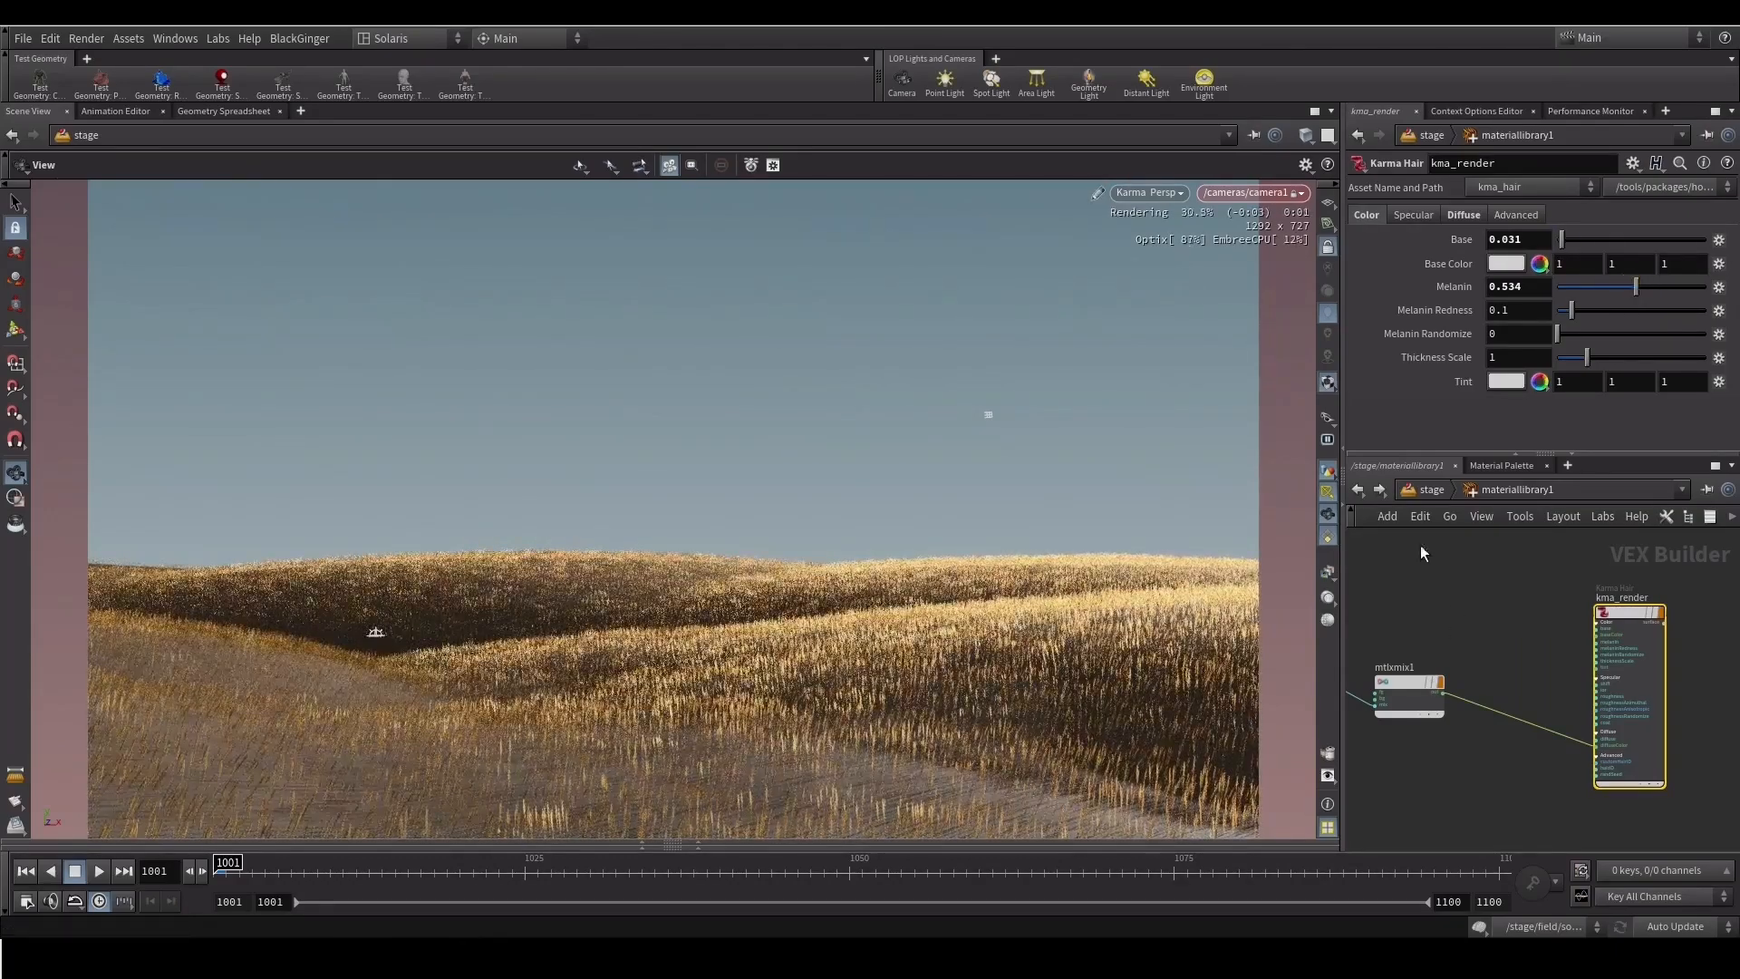
Return to the stage network, enlarge the network area and reposition the merge1 node
left_click(1418, 490)
left_click_drag(1383, 422, 1382, 357)
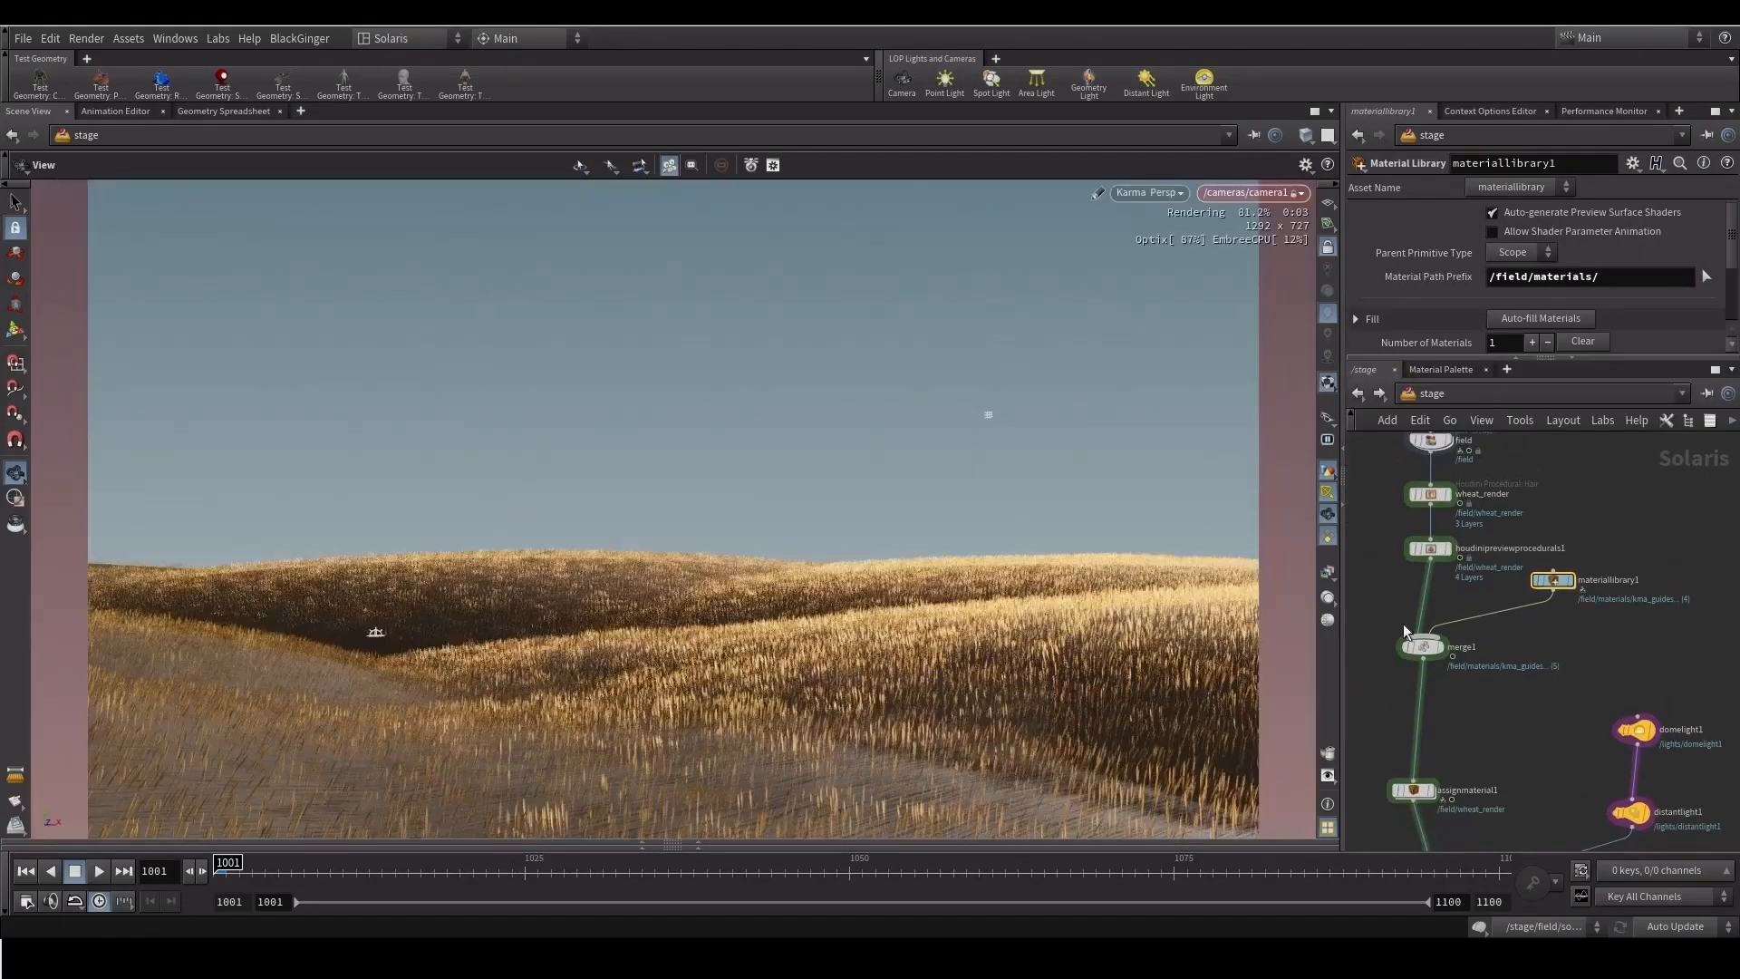
left_click_drag(1424, 646, 1438, 667)
middle_click_drag(1406, 604, 1442, 673)
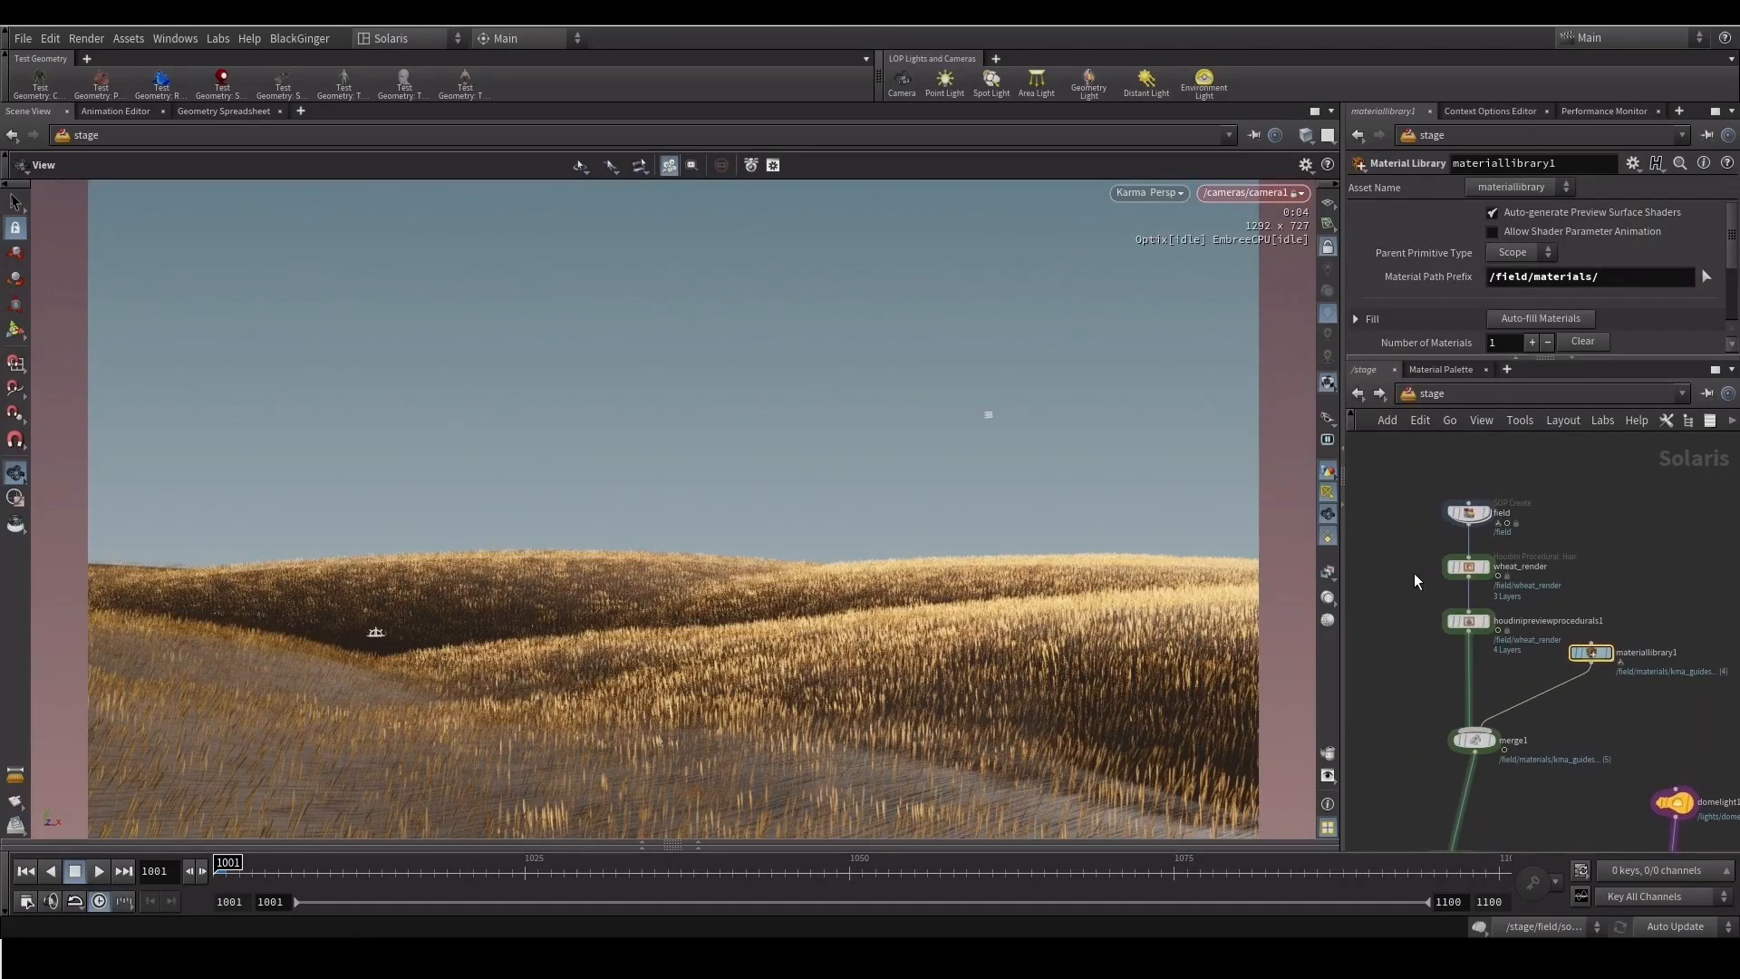
Set wheat_render's Number of Hairs to 400000
left_click(1454, 568)
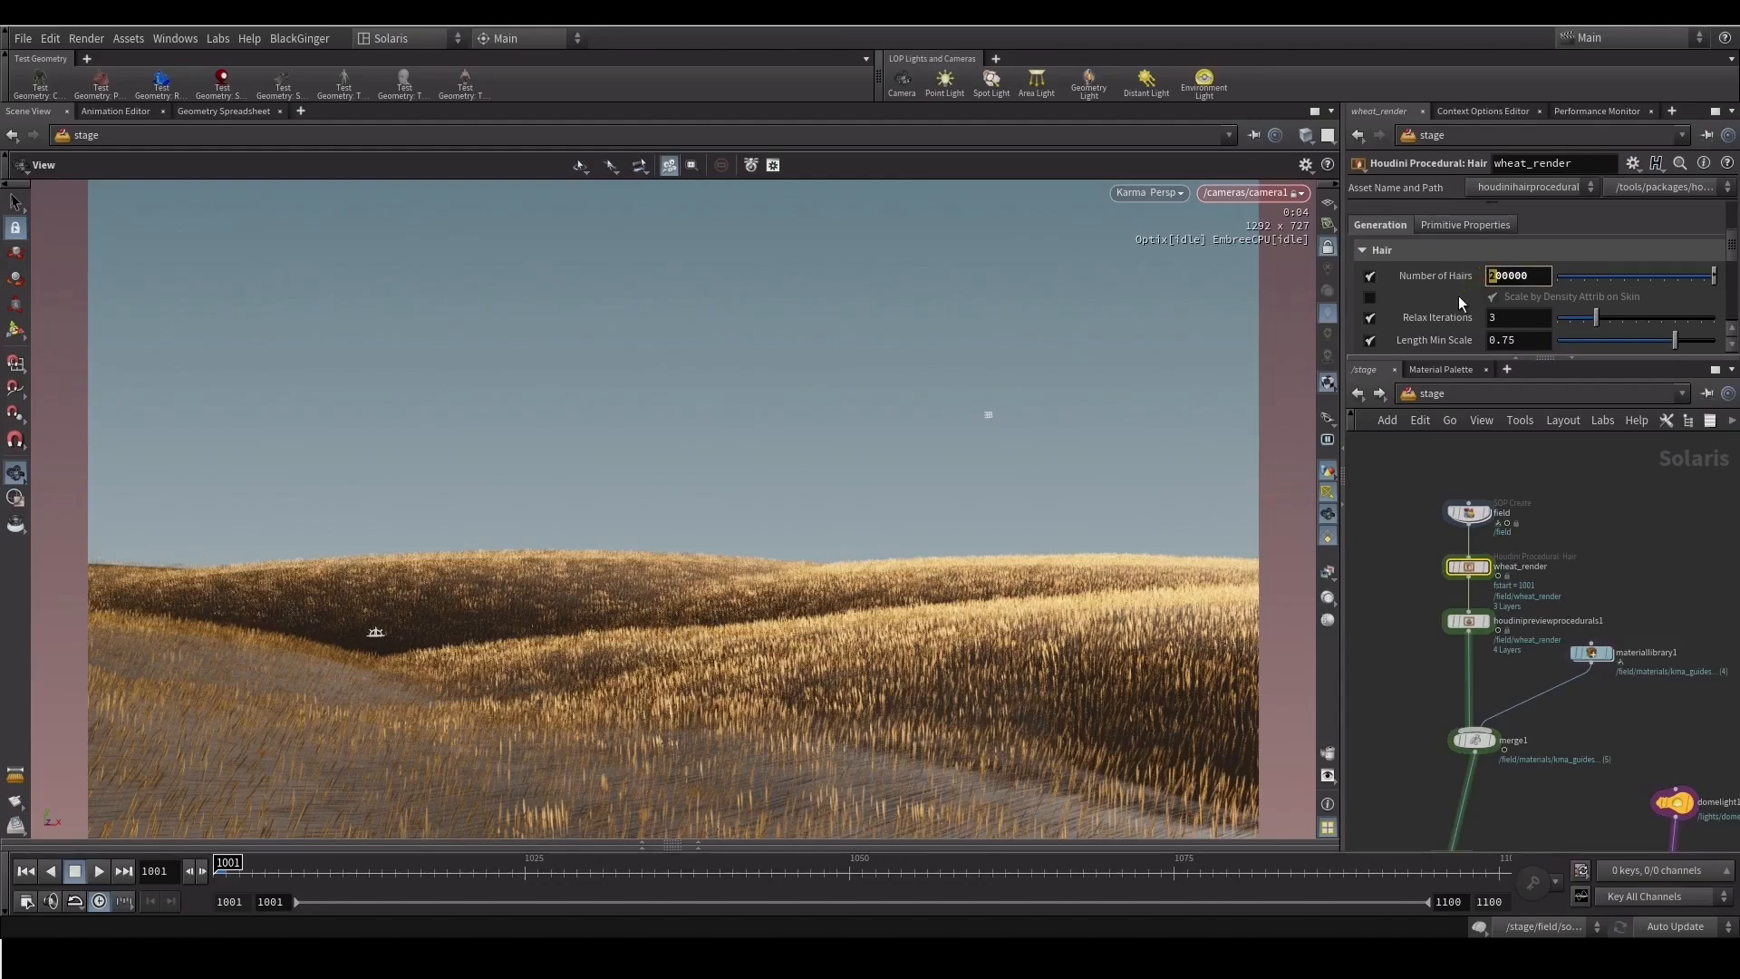
type("4")
key("Return")
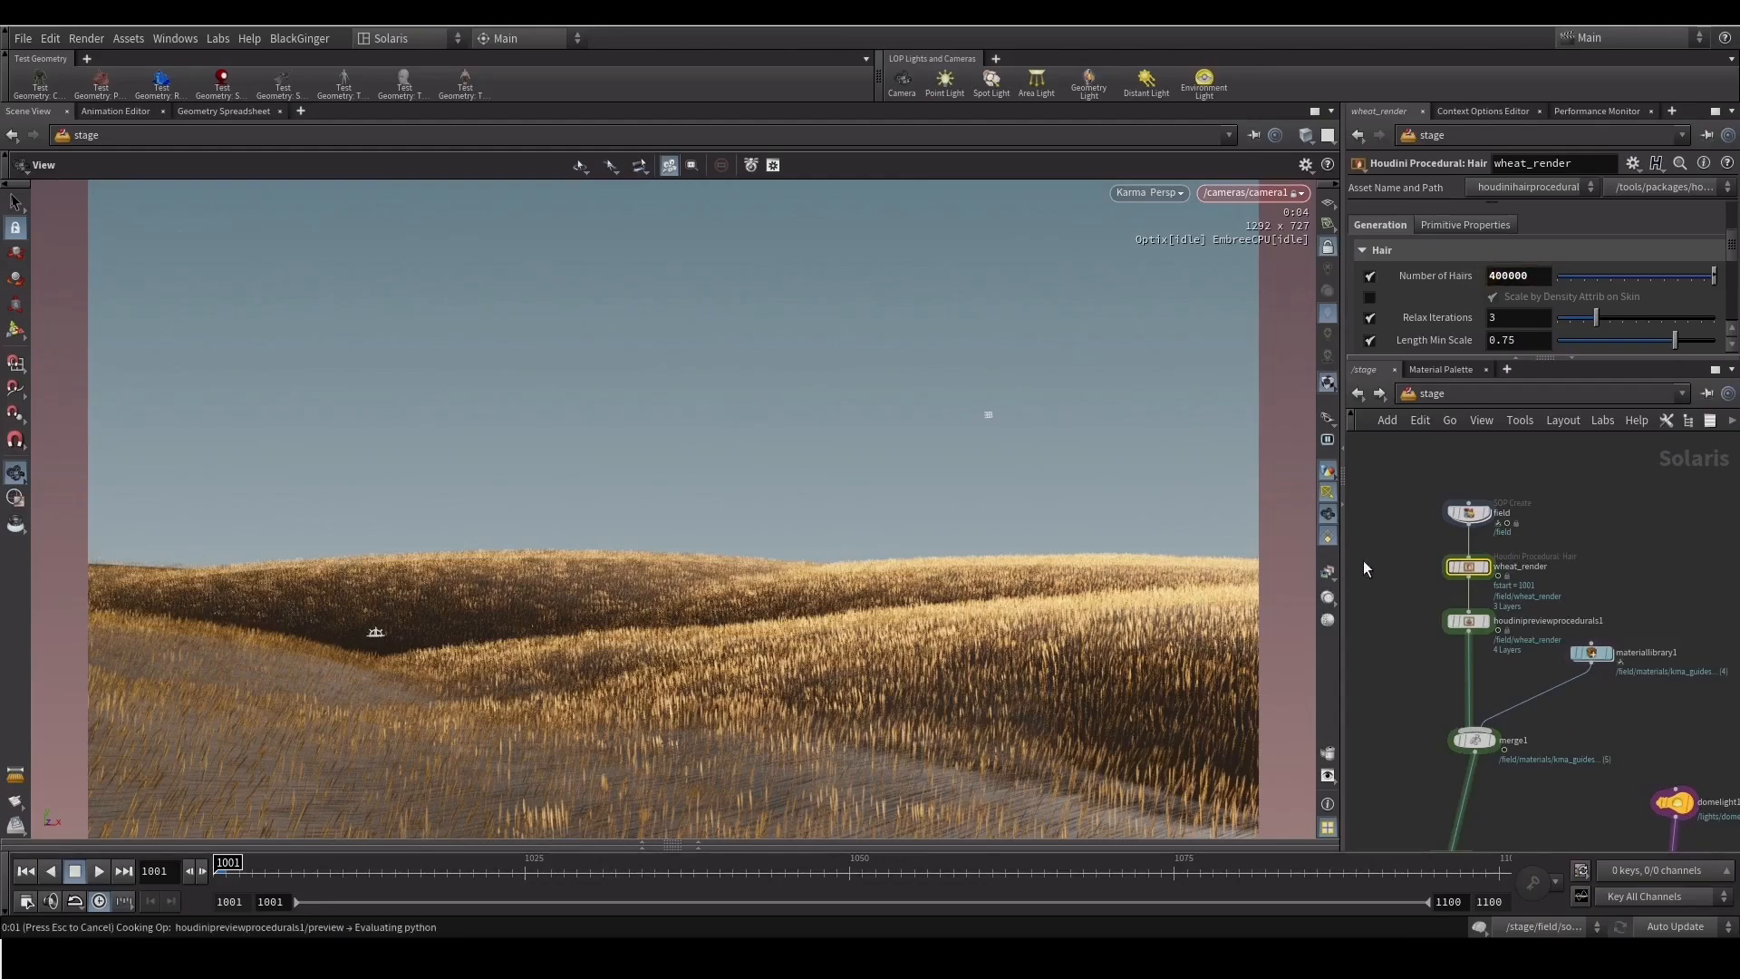
Reposition the assignmaterial1 node so it lines up more closely beneath merge1
middle_click_drag(1396, 674, 1436, 593)
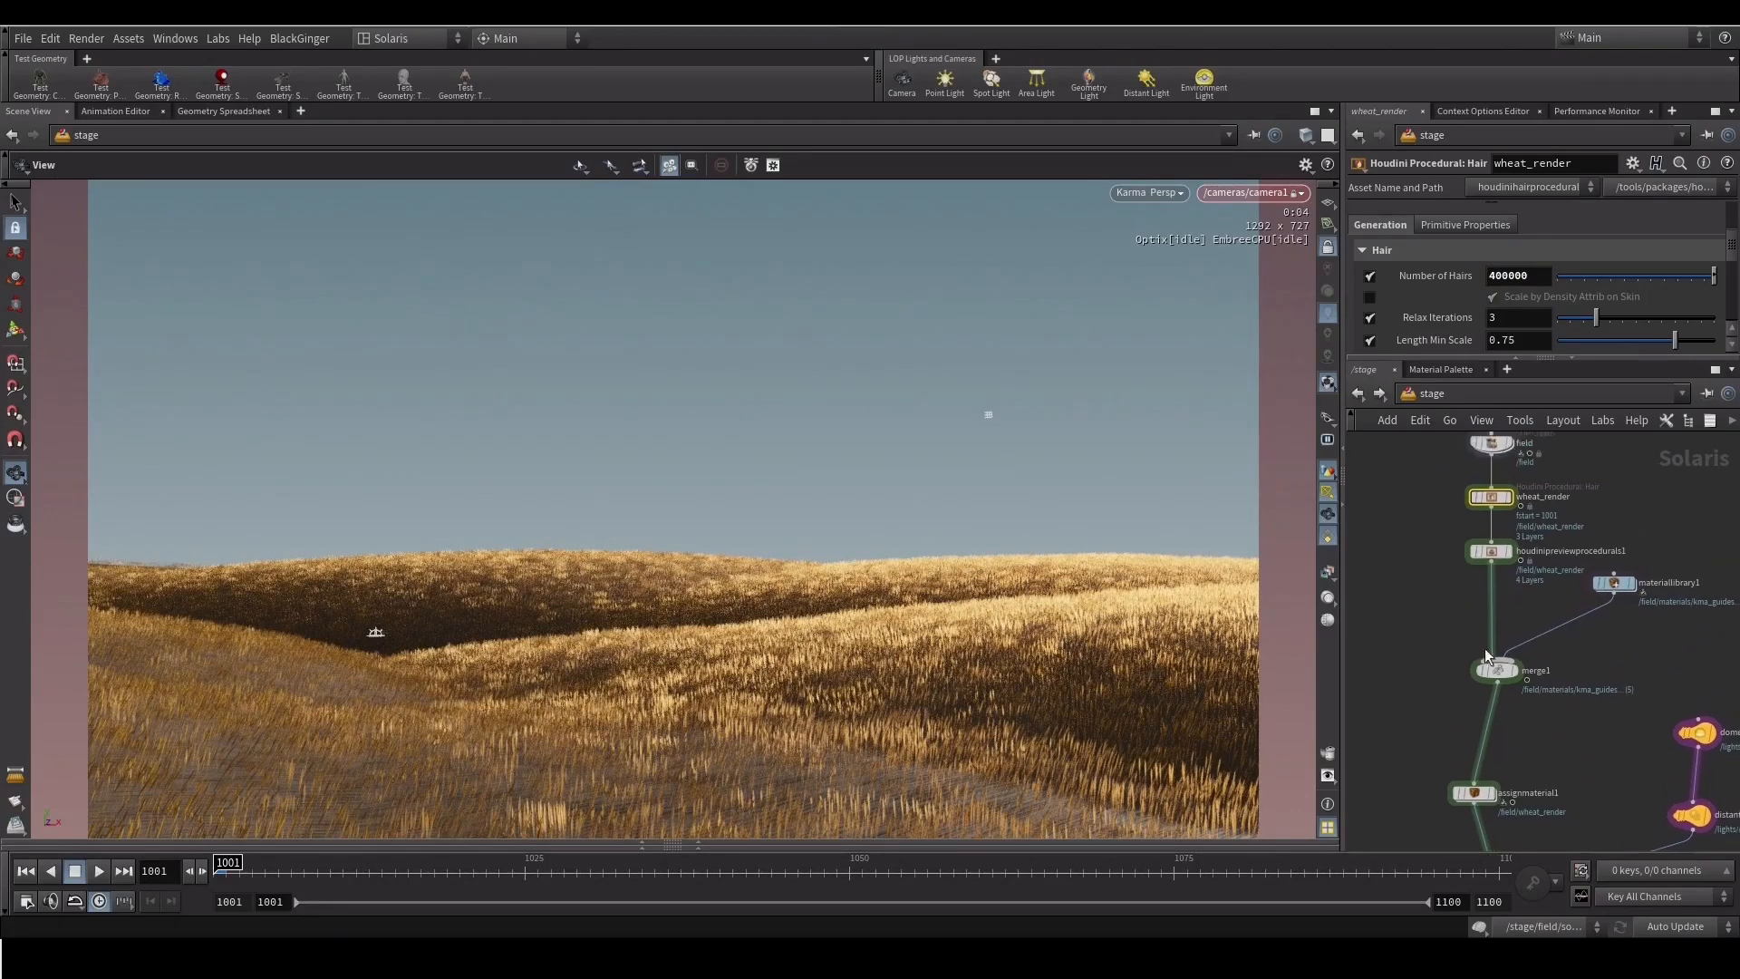
middle_click_drag(1407, 739, 1414, 640)
left_click(1480, 694)
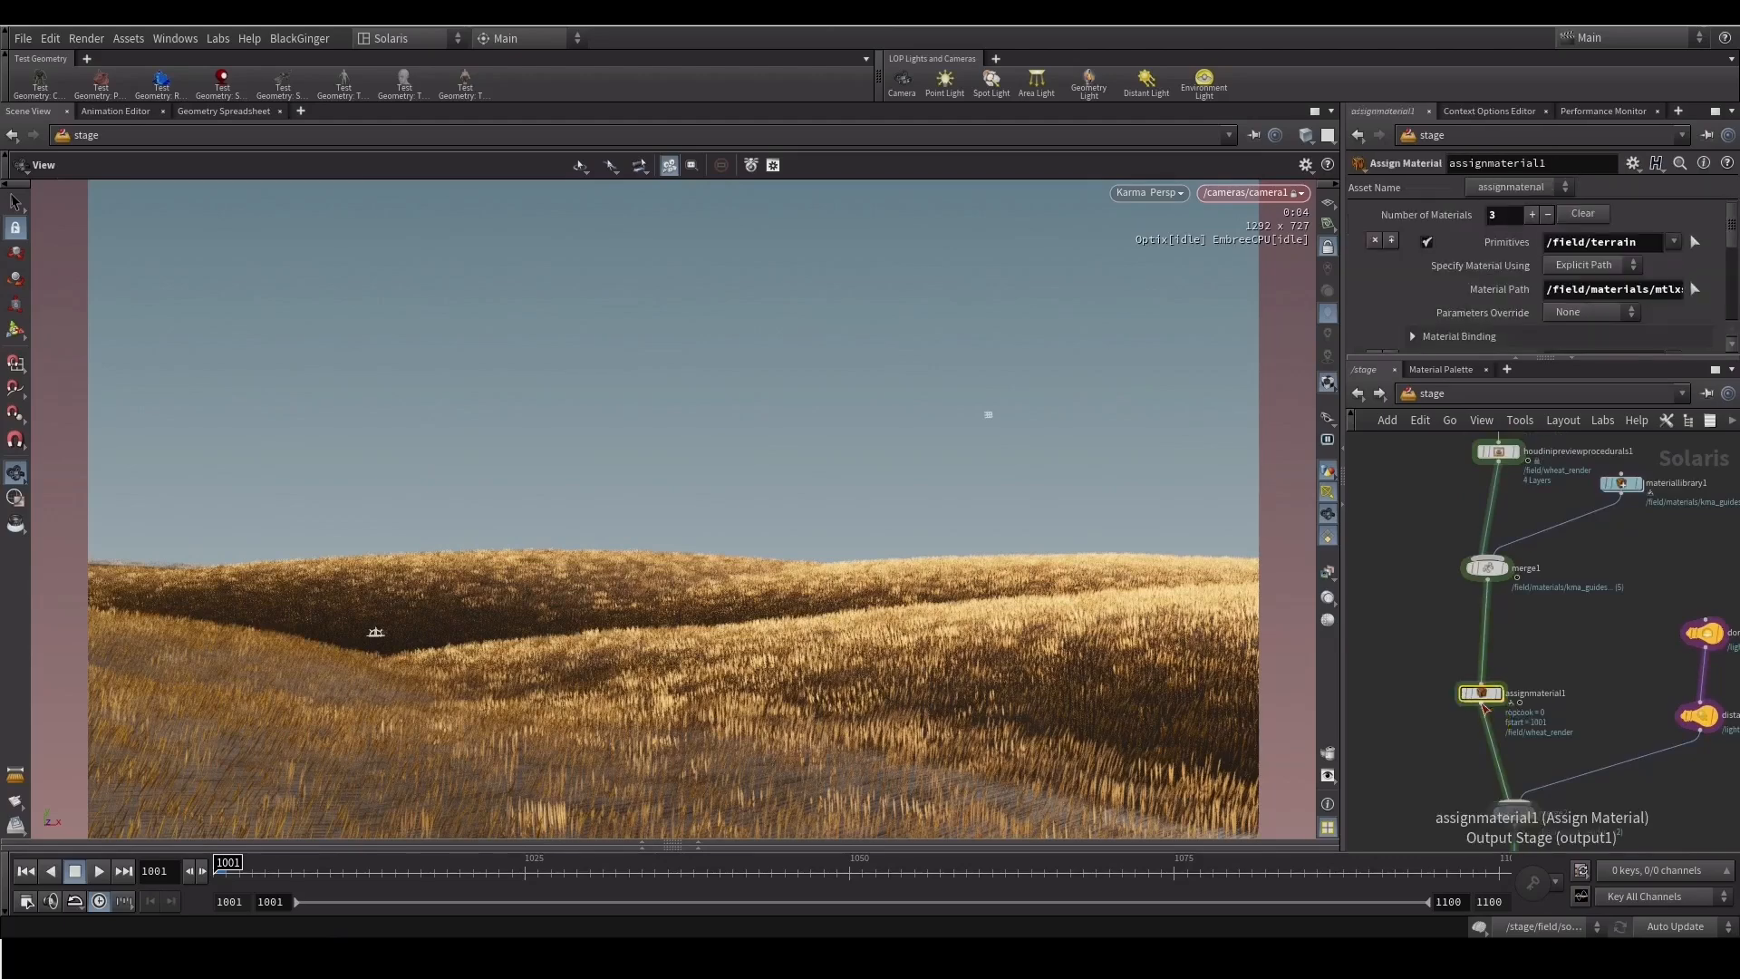
left_click_drag(1479, 694, 1495, 669)
middle_click_drag(1497, 462, 1505, 530)
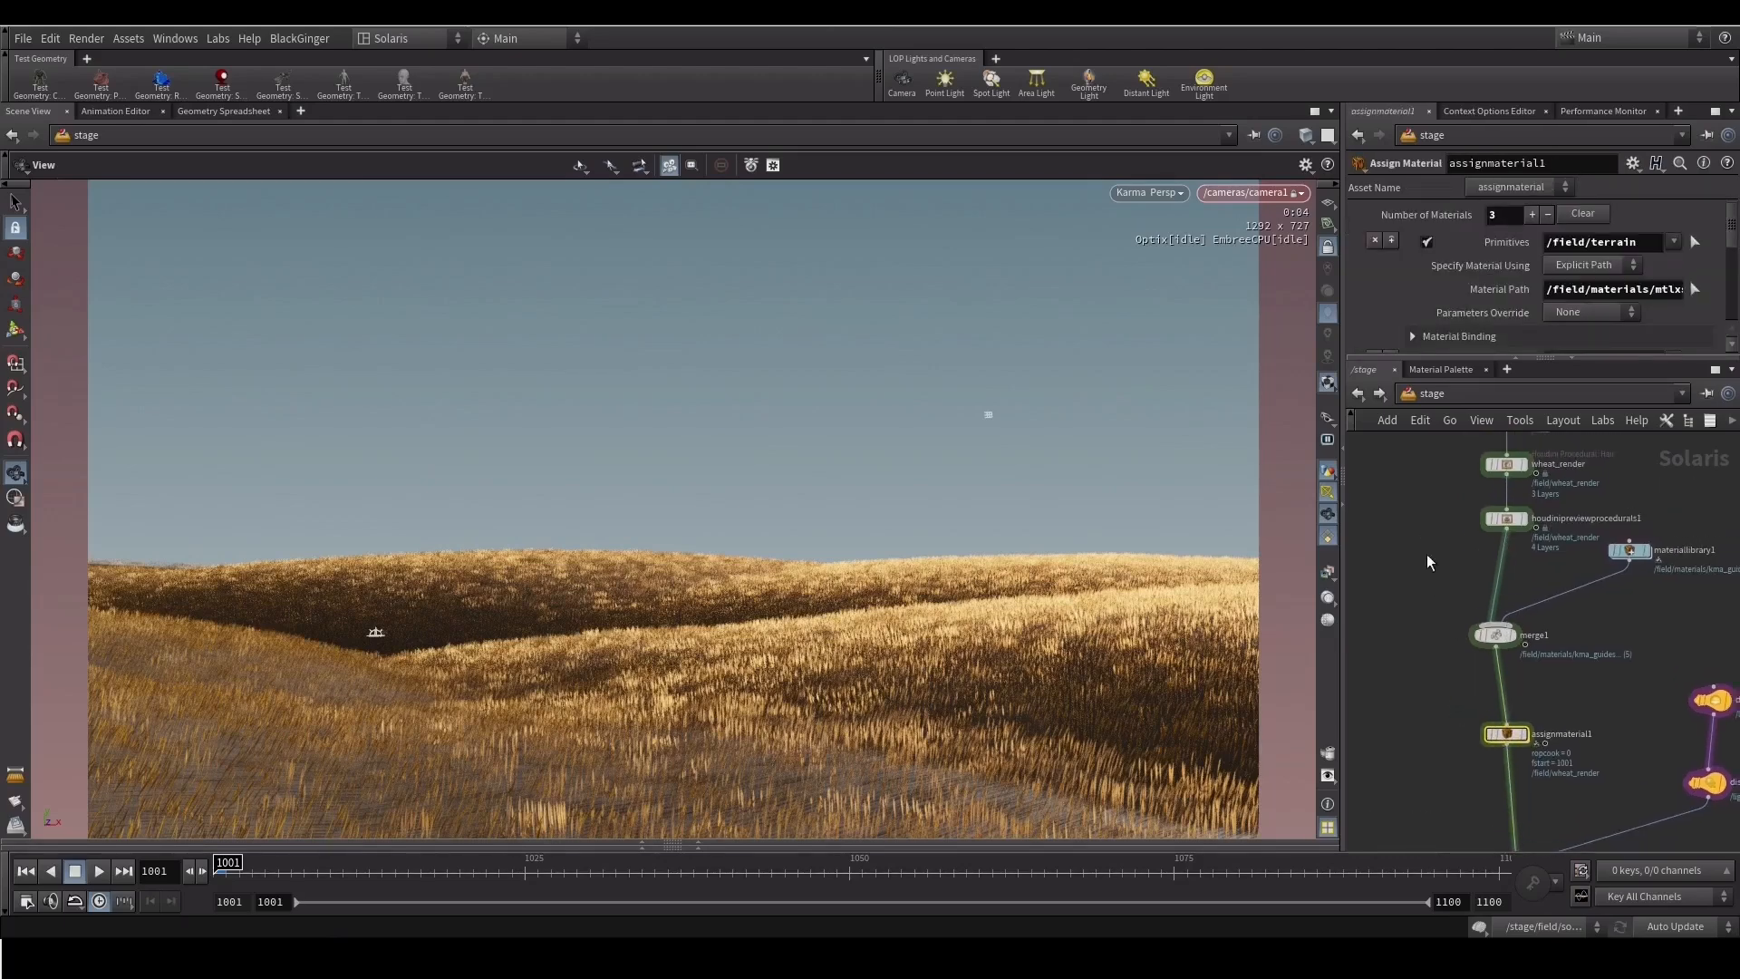
Pull houdinipreviewprocedurals1 out of the chain above merge1 and insert it between merge2 and camera1
left_click(1507, 521)
left_click_drag(1509, 528, 1440, 804)
middle_click_drag(1426, 696, 1374, 555)
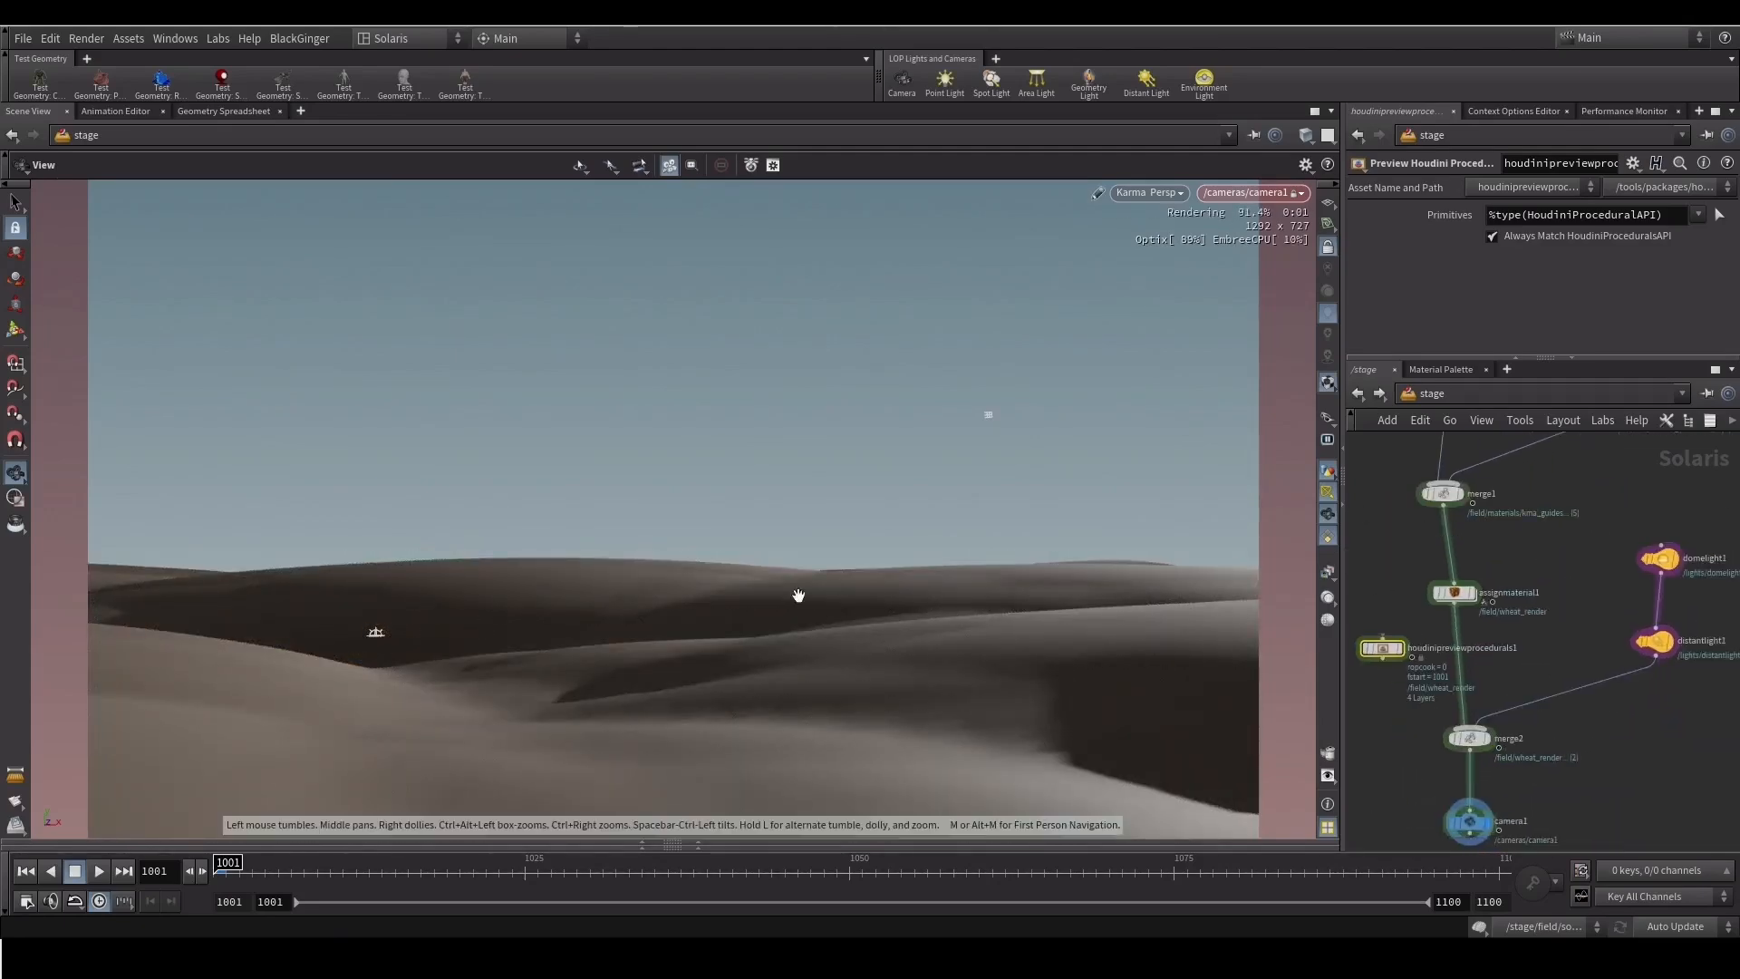
middle_click_drag(1357, 677, 1416, 568)
left_click_drag(1441, 538, 1527, 670)
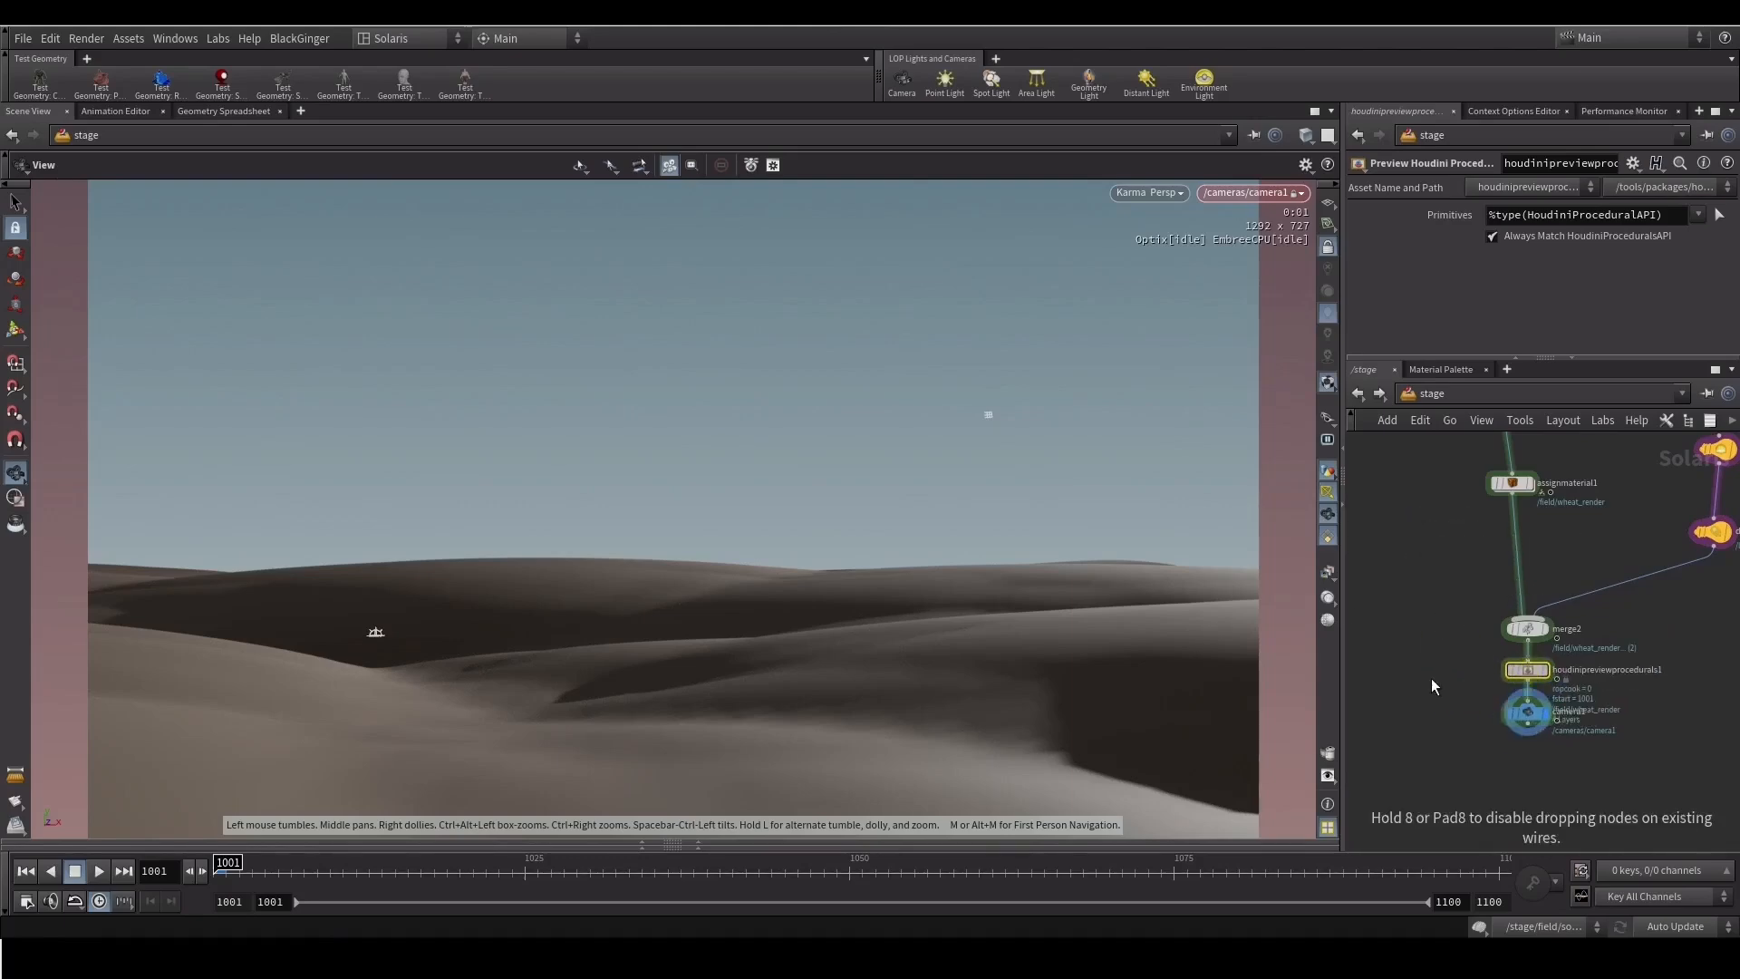
middle_click_drag(1482, 596, 1422, 616)
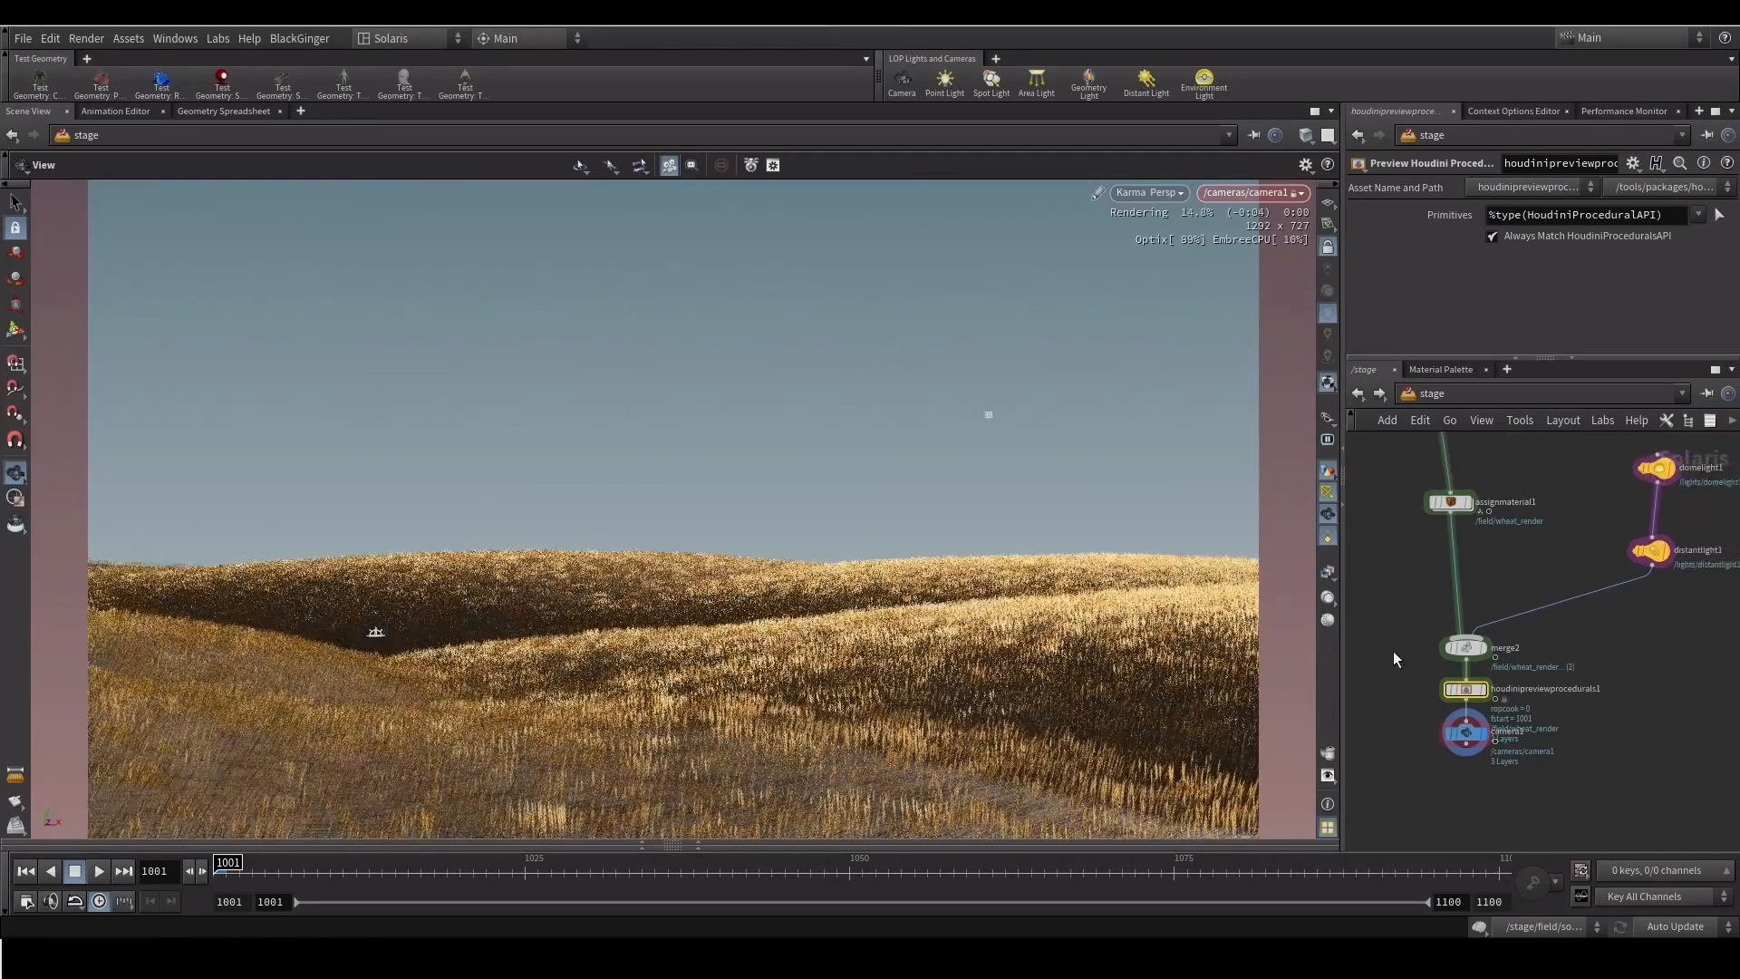
middle_click_drag(1526, 563, 1482, 582)
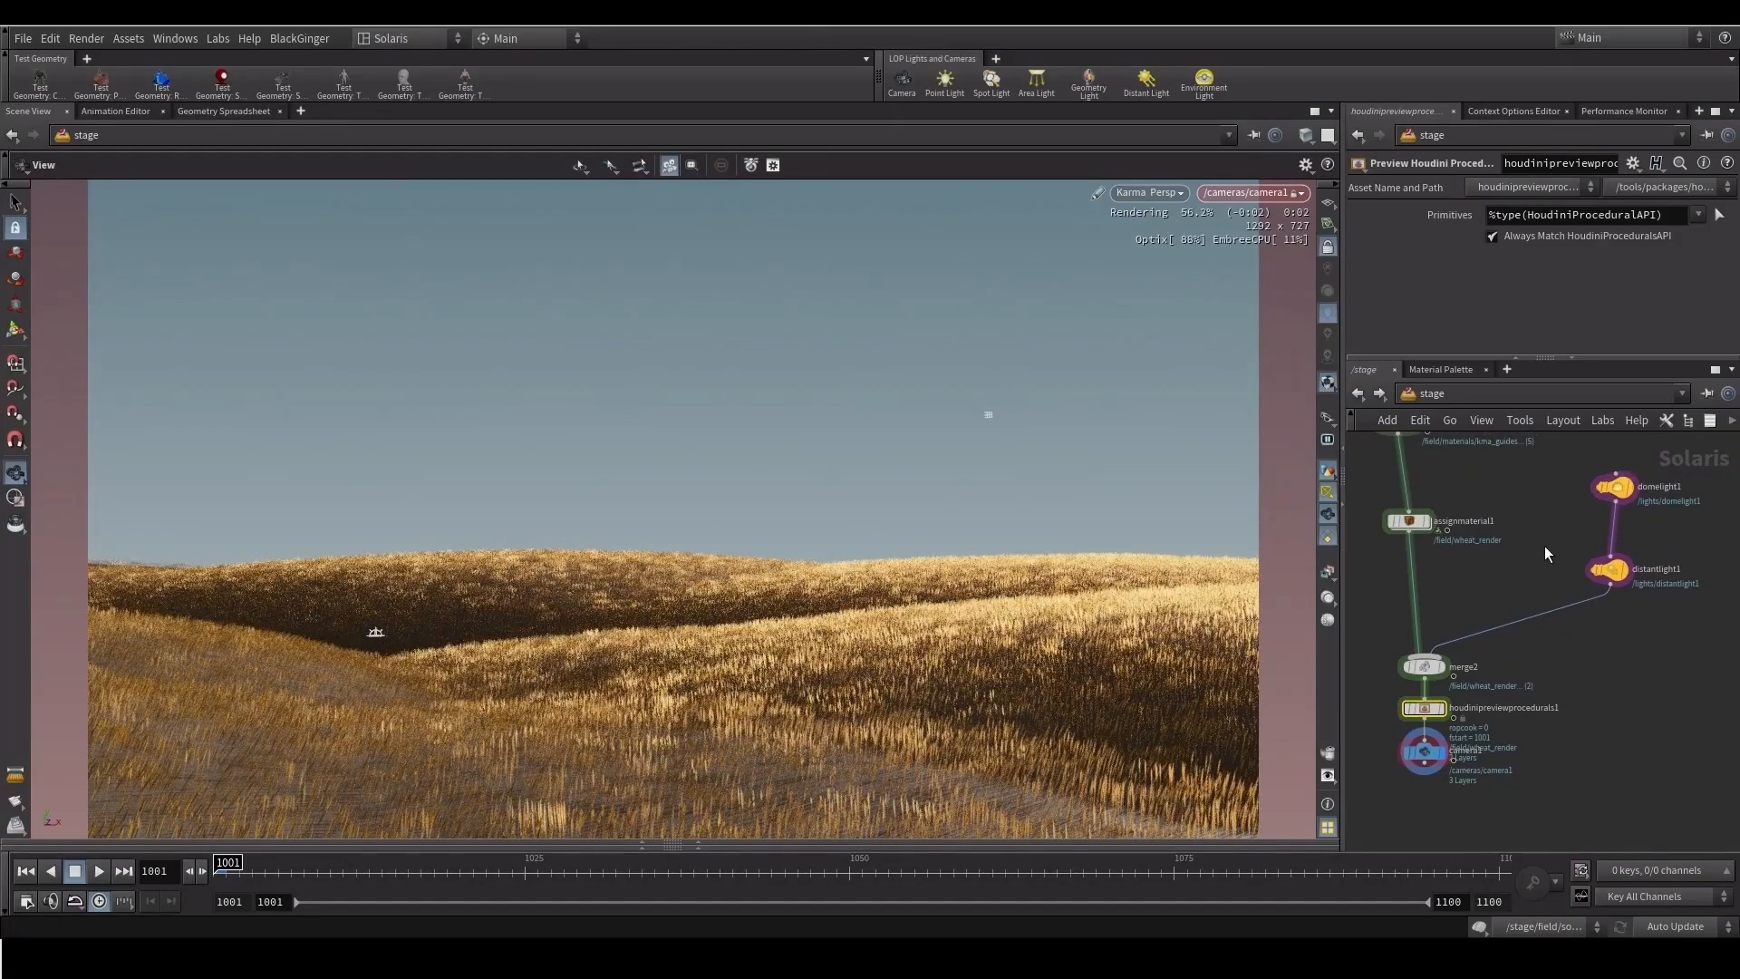
Try Exposure values of 1 and 2 on distantlight1
left_click(1602, 569)
left_click_drag(1515, 292, 1432, 303)
type("1")
key("Return")
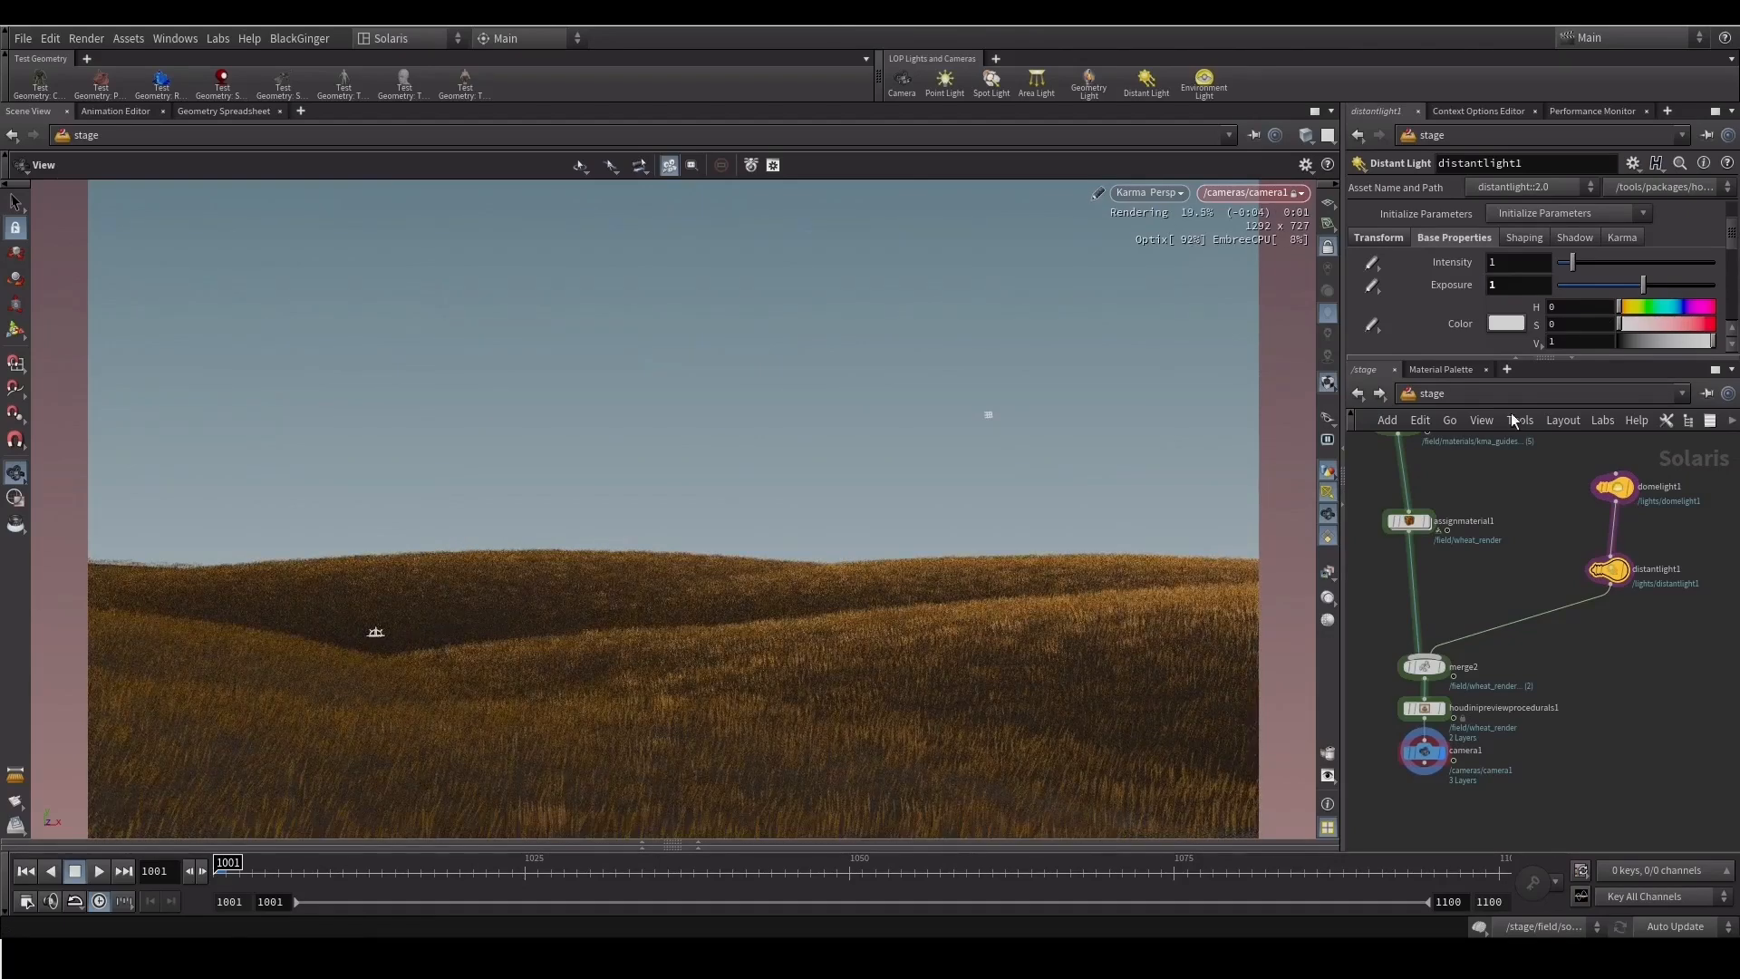
left_click_drag(1506, 288, 1480, 293)
type("2")
key("Return")
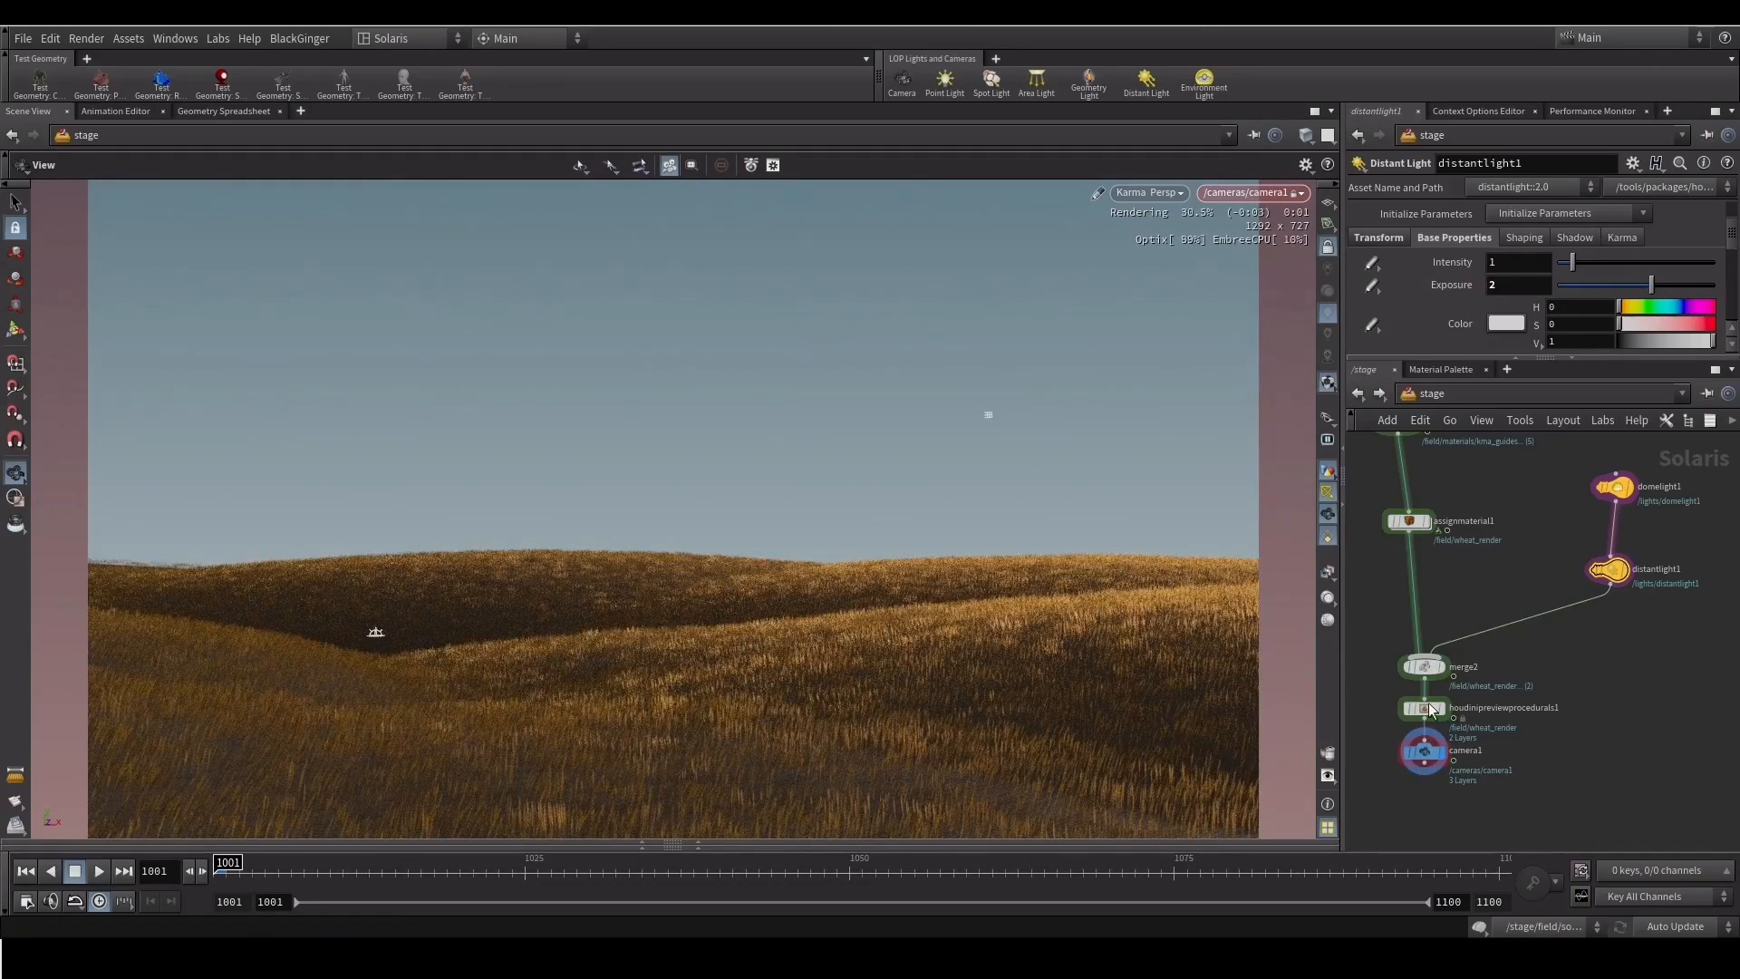
Move houdinipreviewprocedurals1 into the chain between assignmaterial1 and merge2
middle_click_drag(1371, 664, 1407, 692)
left_click_drag(1465, 737, 1446, 617)
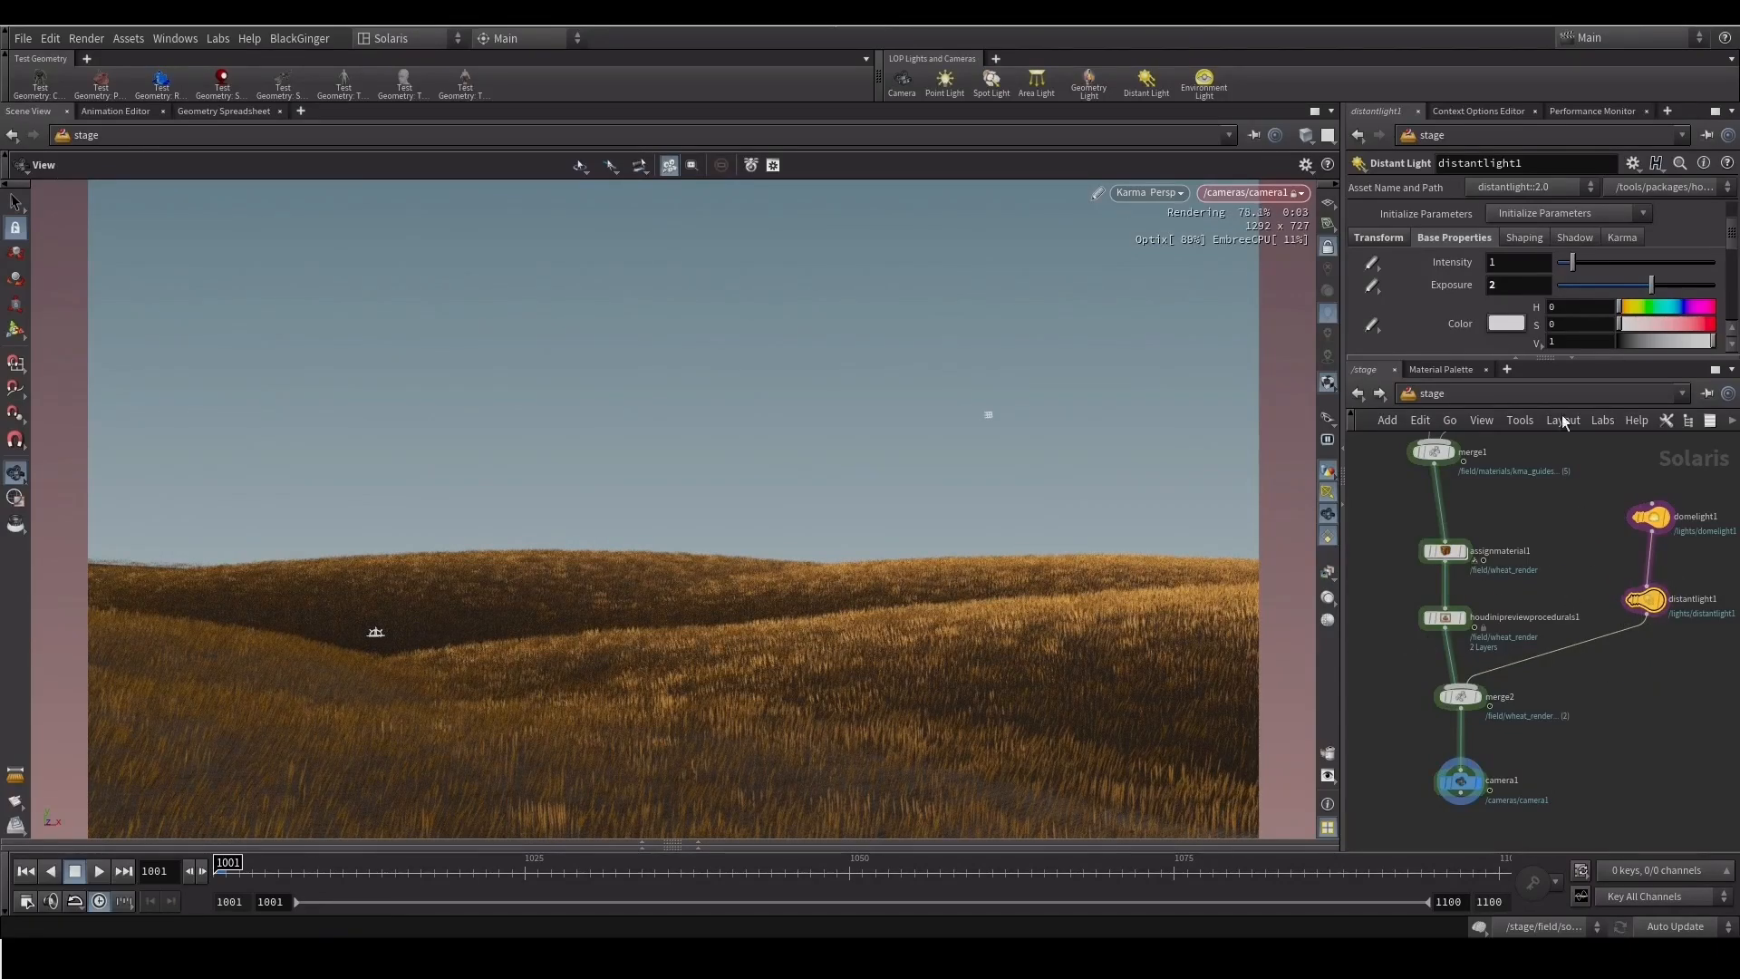
Raise distantlight1's Exposure to 3.6
left_click(1515, 283)
key("Return")
left_click_drag(1651, 285, 1664, 287)
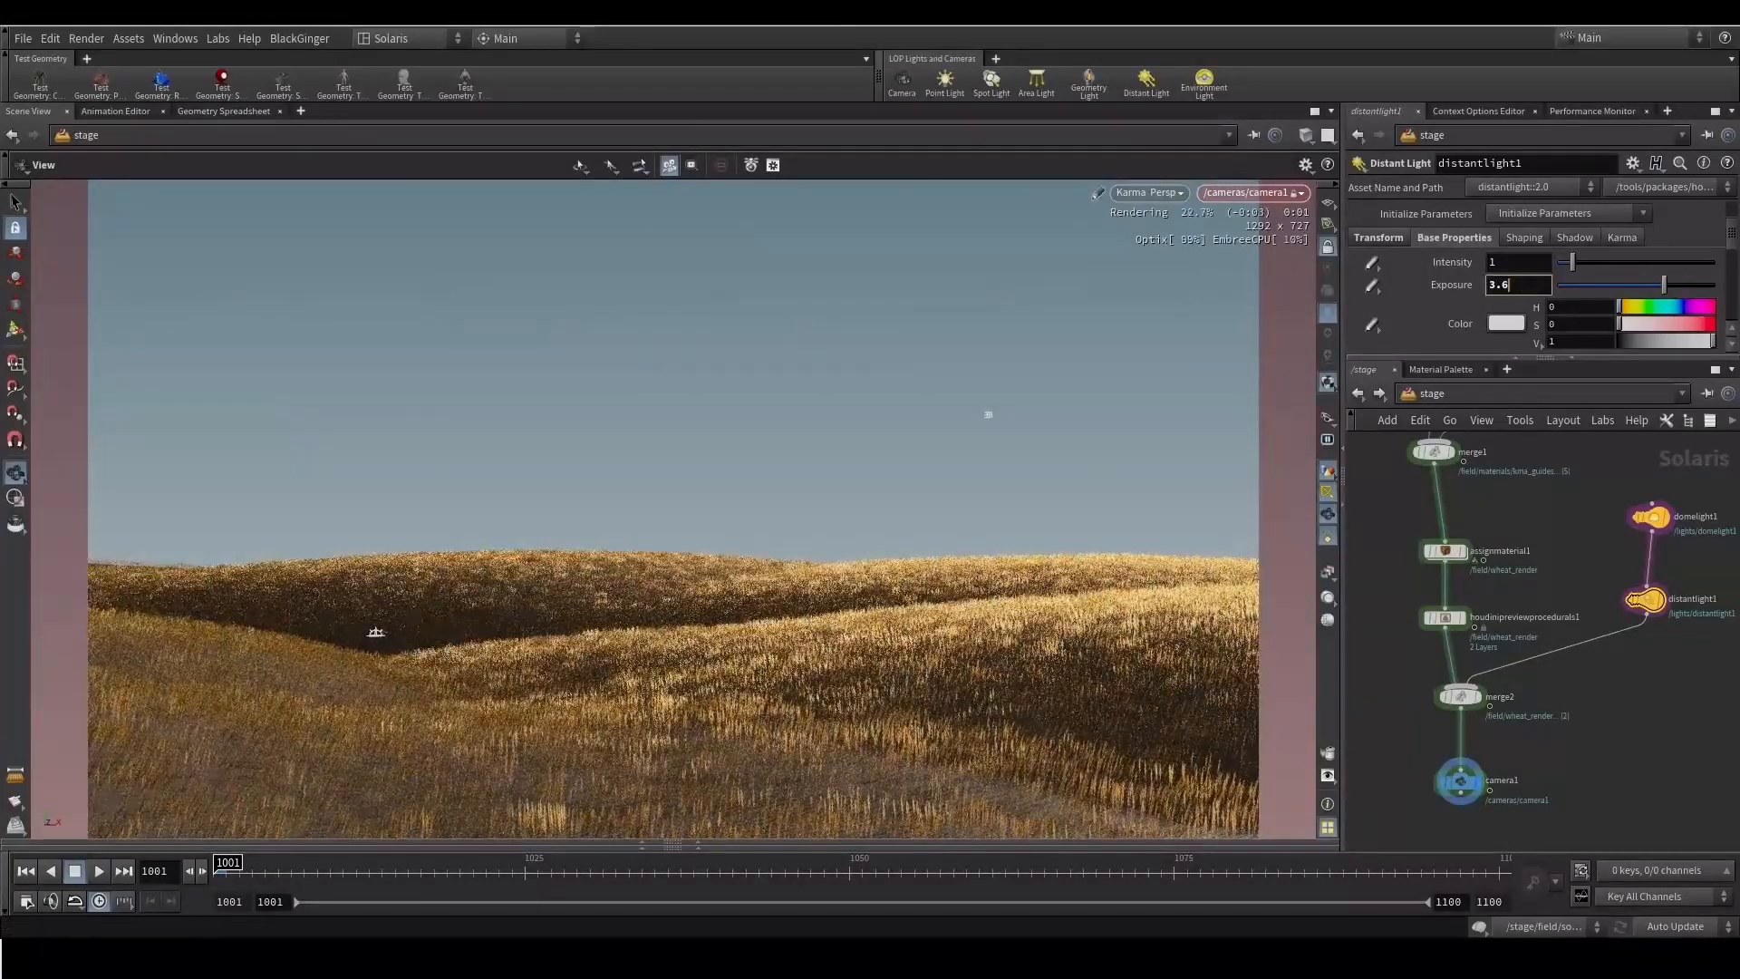